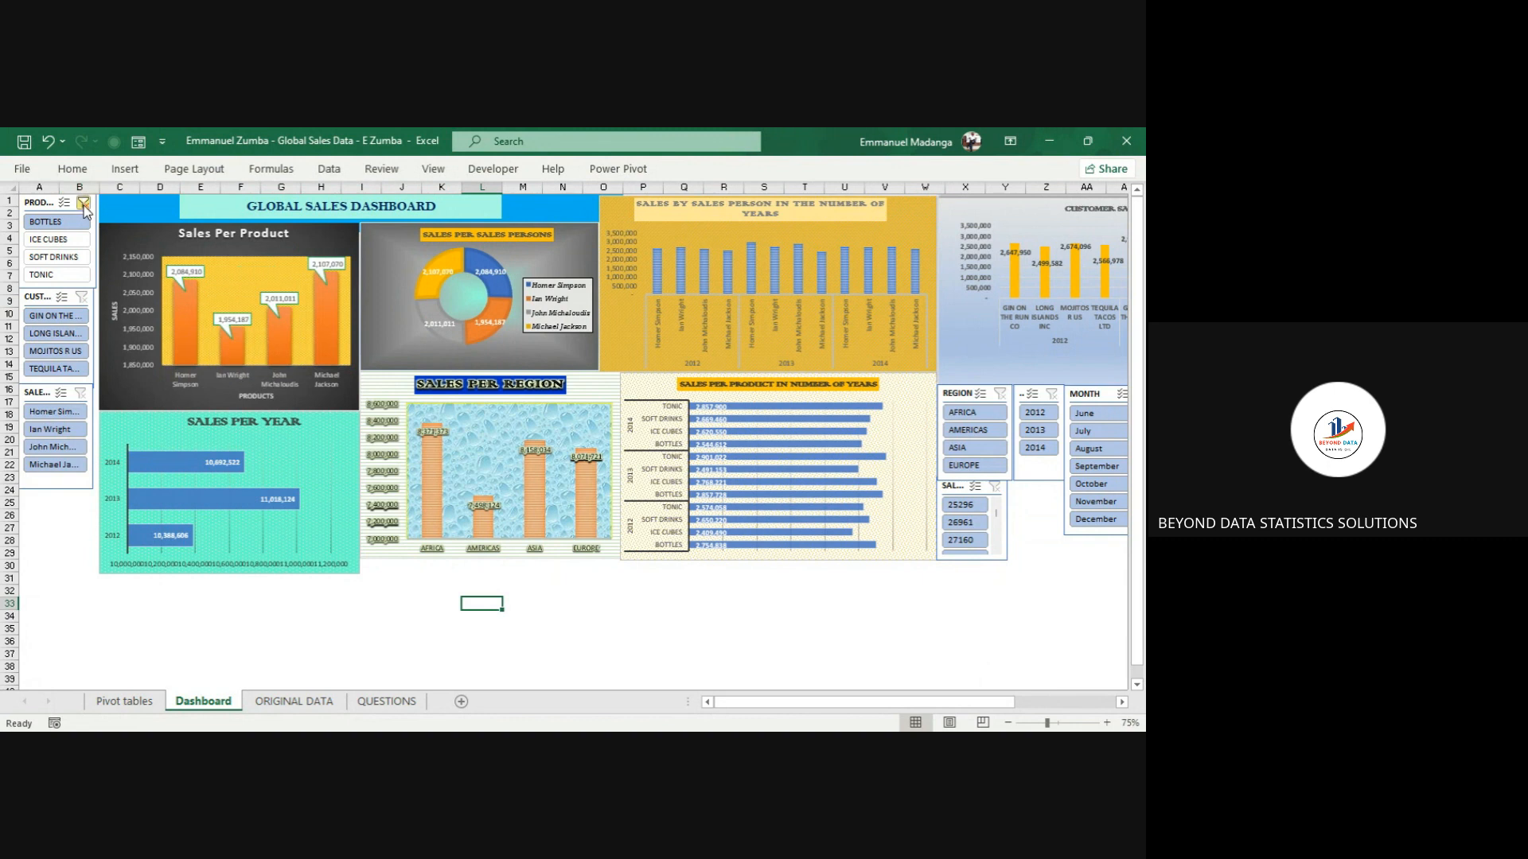
- Clear the product filter and test the region slicer with AFRICA and AMERICAS and the year slicer with 2013, clearing both filters
left_click(84, 204)
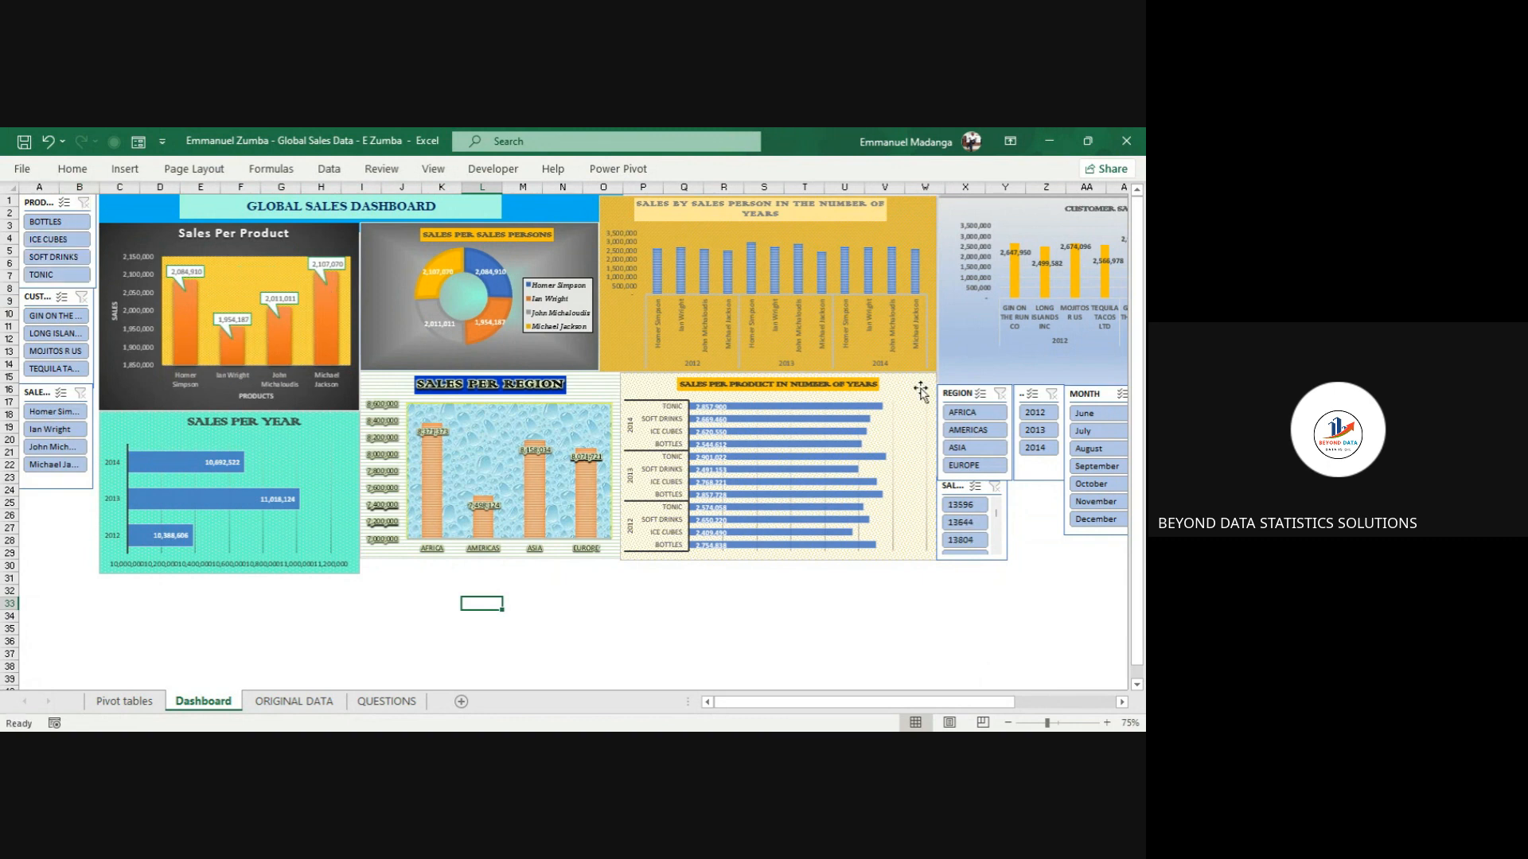
left_click(971, 414)
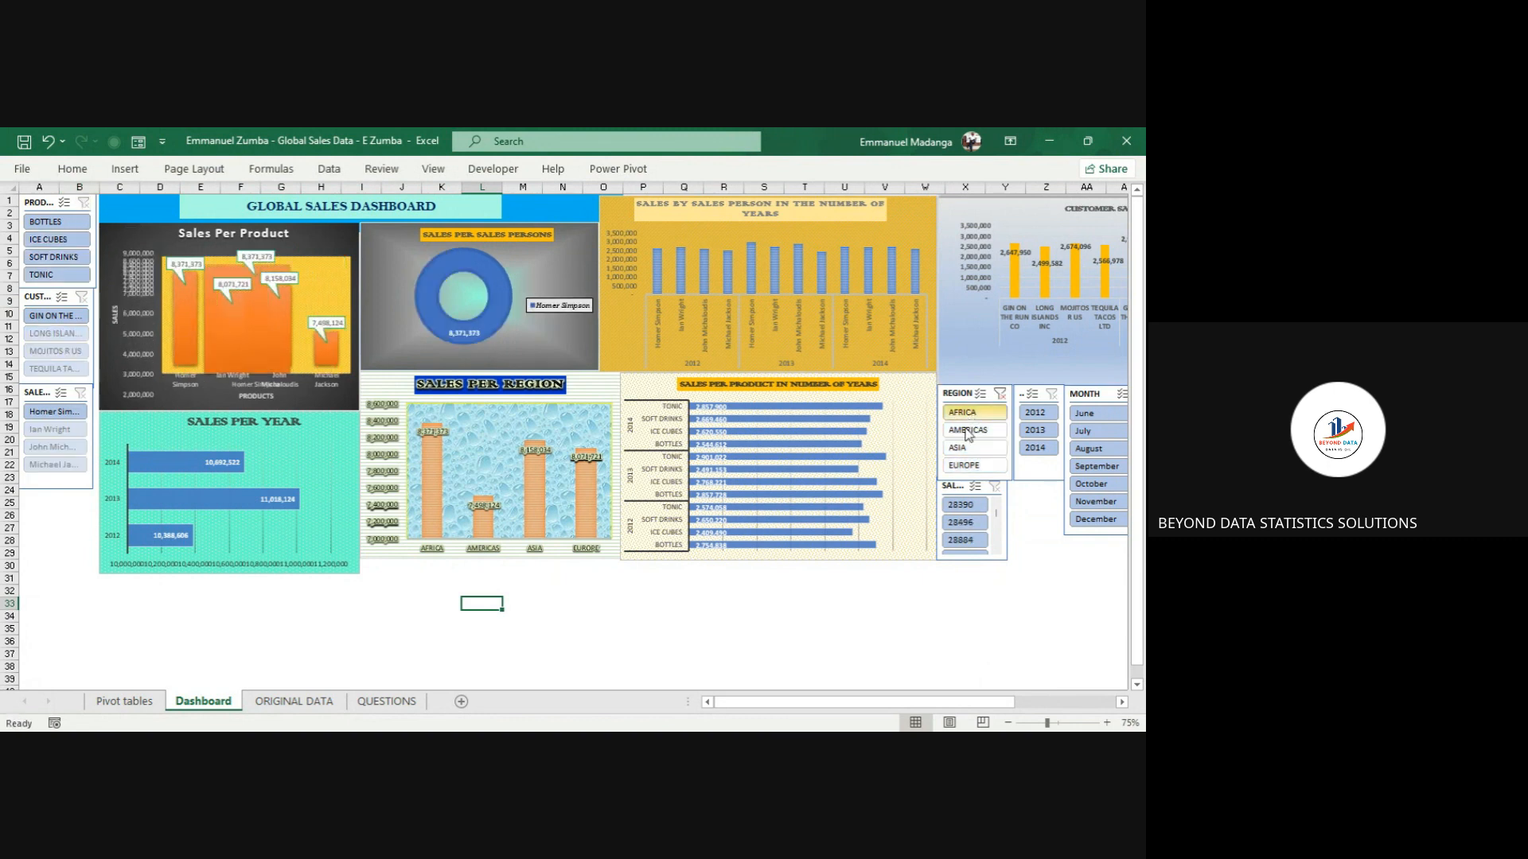
left_click(968, 433)
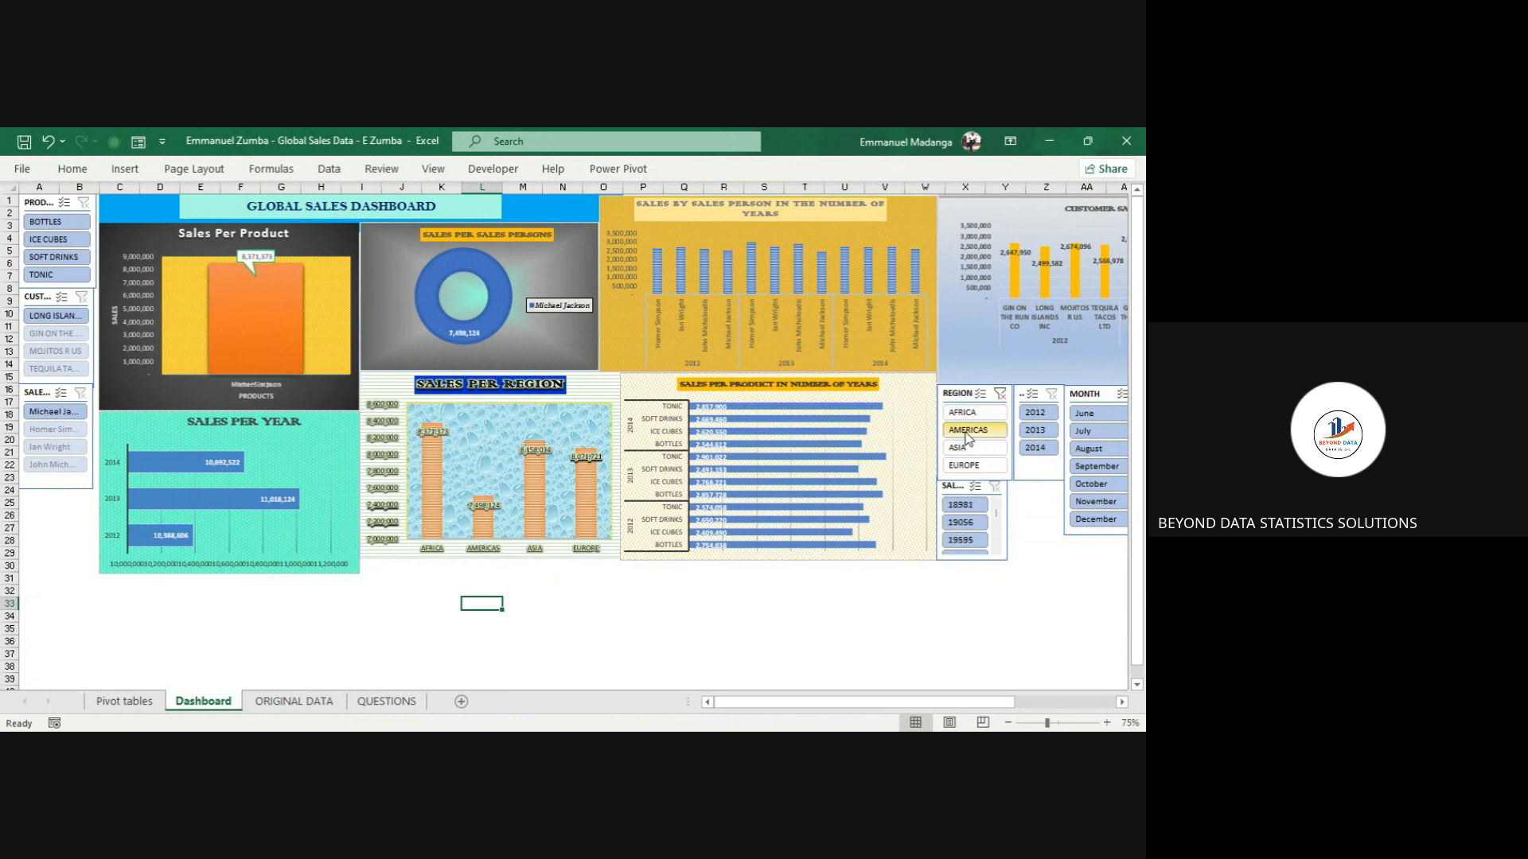
left_click(1021, 430)
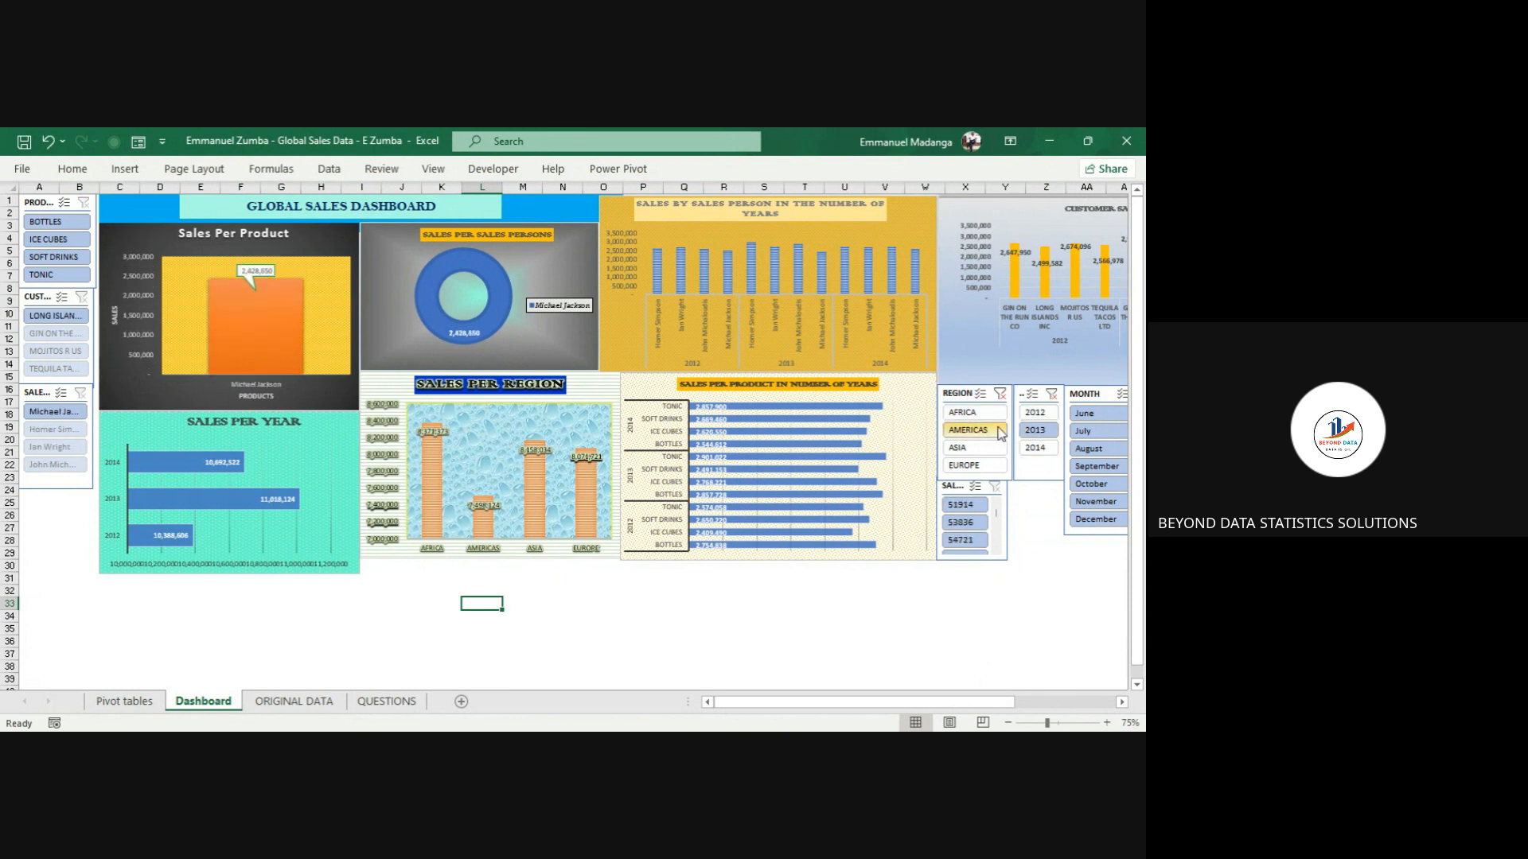
left_click(1004, 392)
left_click(1051, 395)
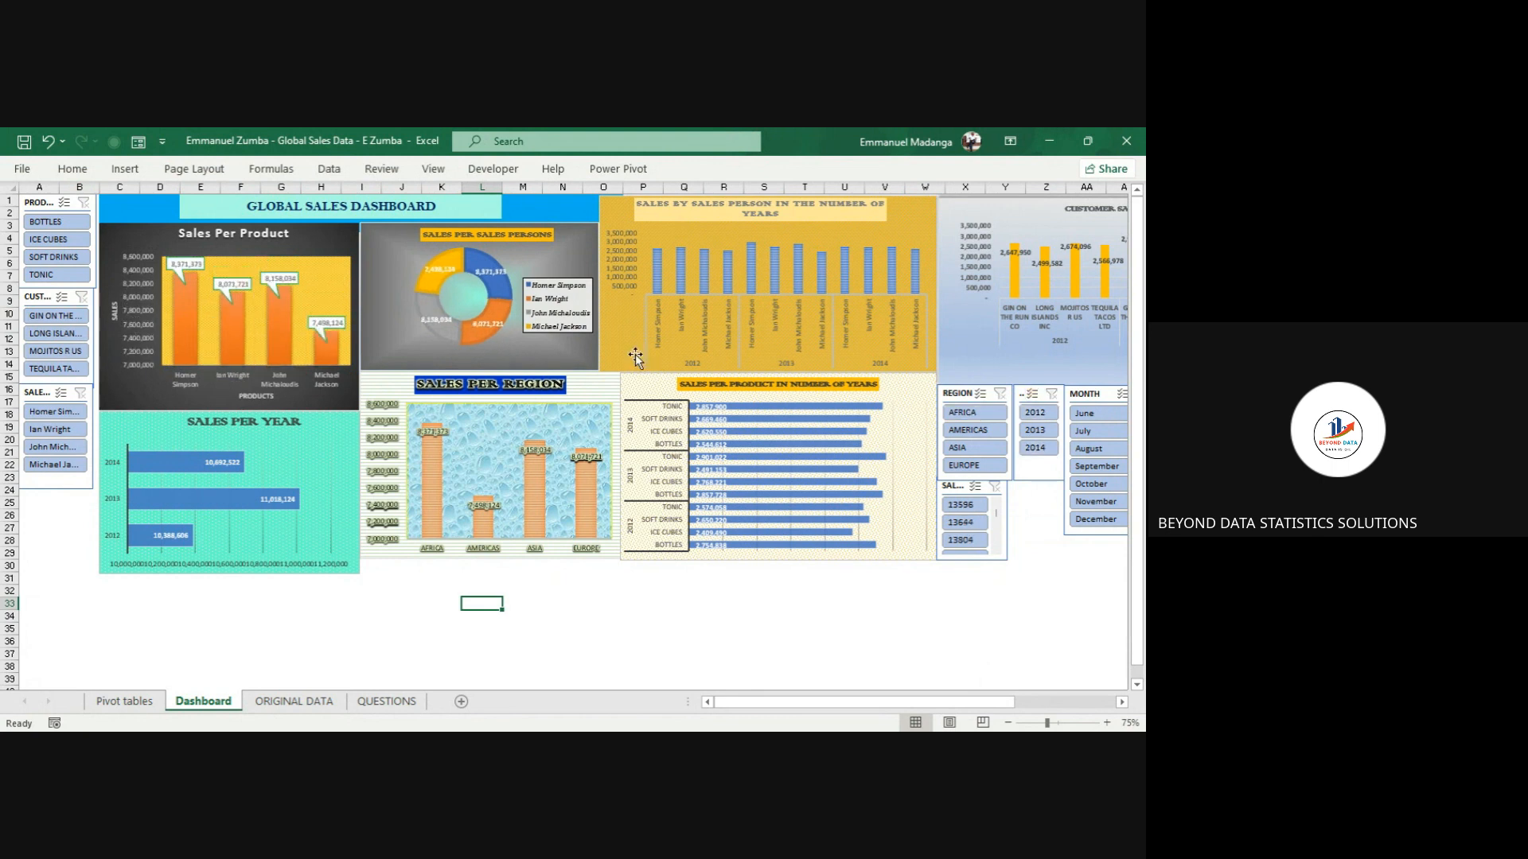
- Check which pivot tables the PRODUCTS slicer is connected to in its report connections, and close them without changes
left_click(93, 257)
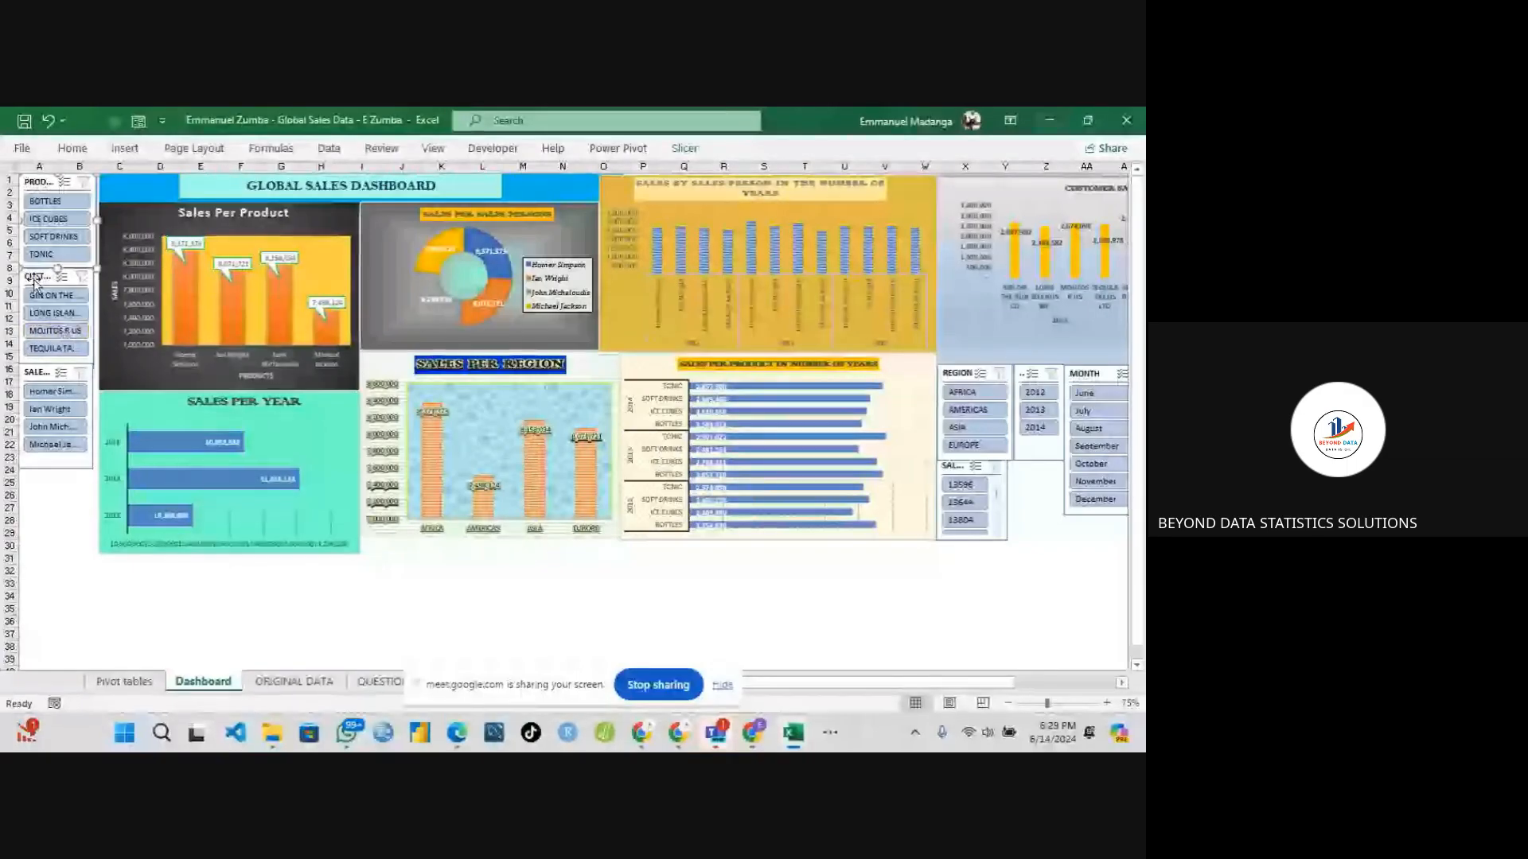
right_click(93, 260)
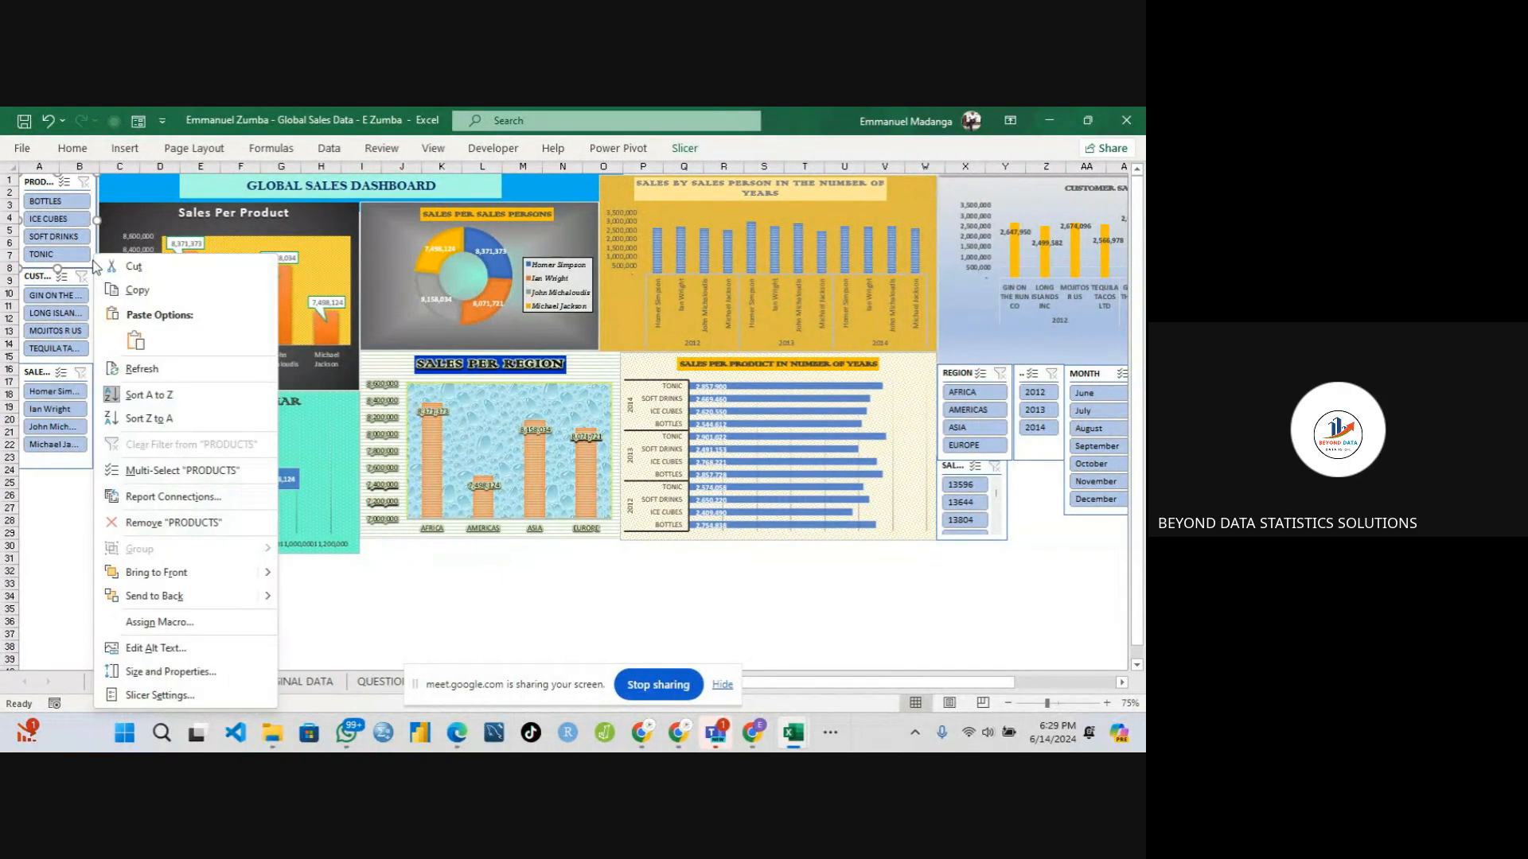
left_click(179, 503)
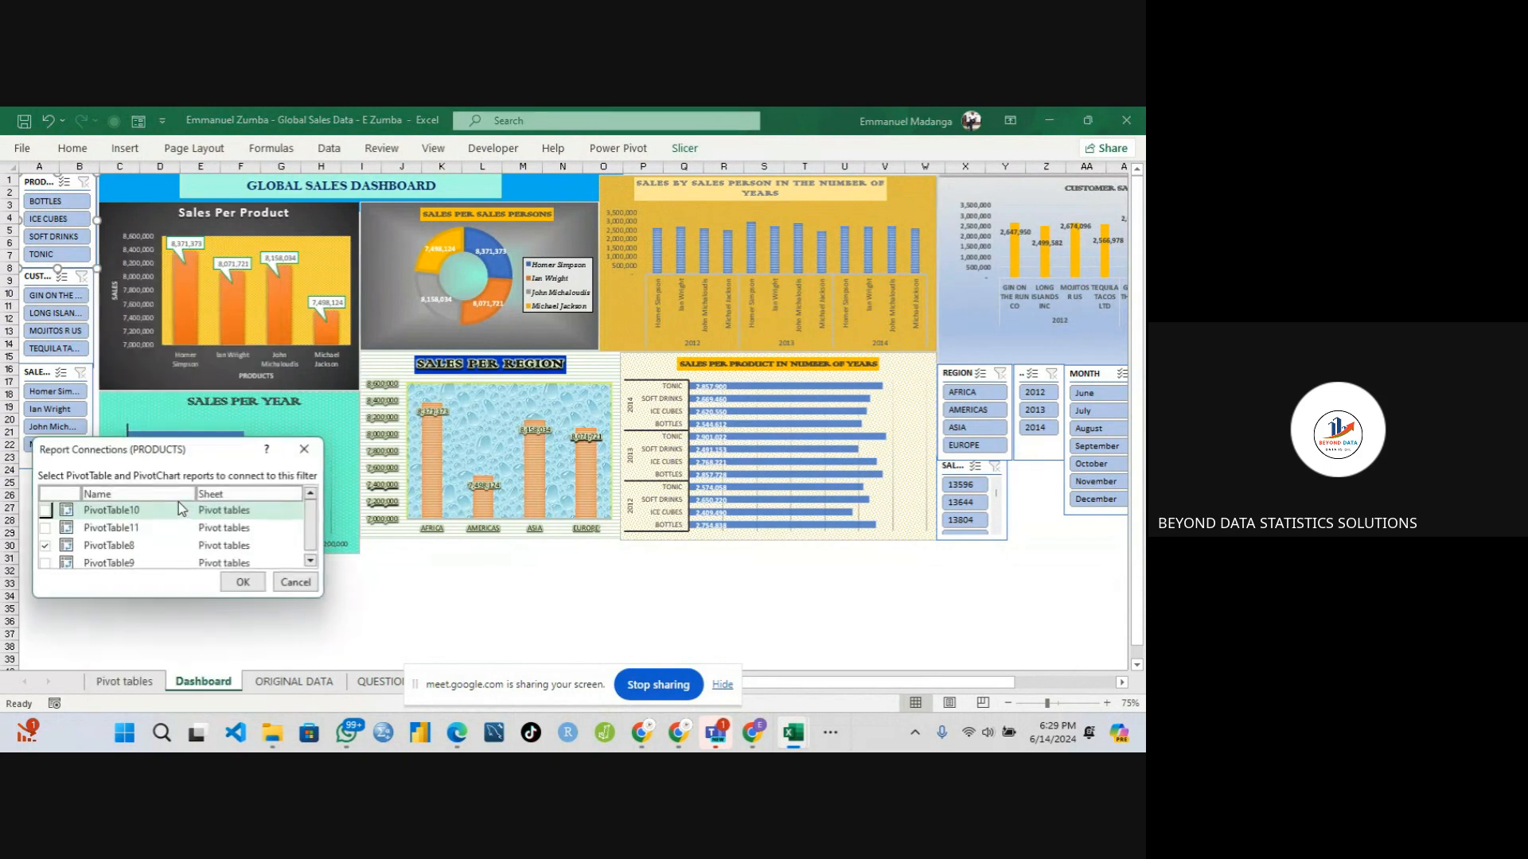
left_click(303, 447)
- Test the product slicer with BOTTLES and SOFT DRINKS and the customer slicer with LONG ISLANDS INC and TEQUILA TACOS LTD, clearing both filters
left_click(54, 237)
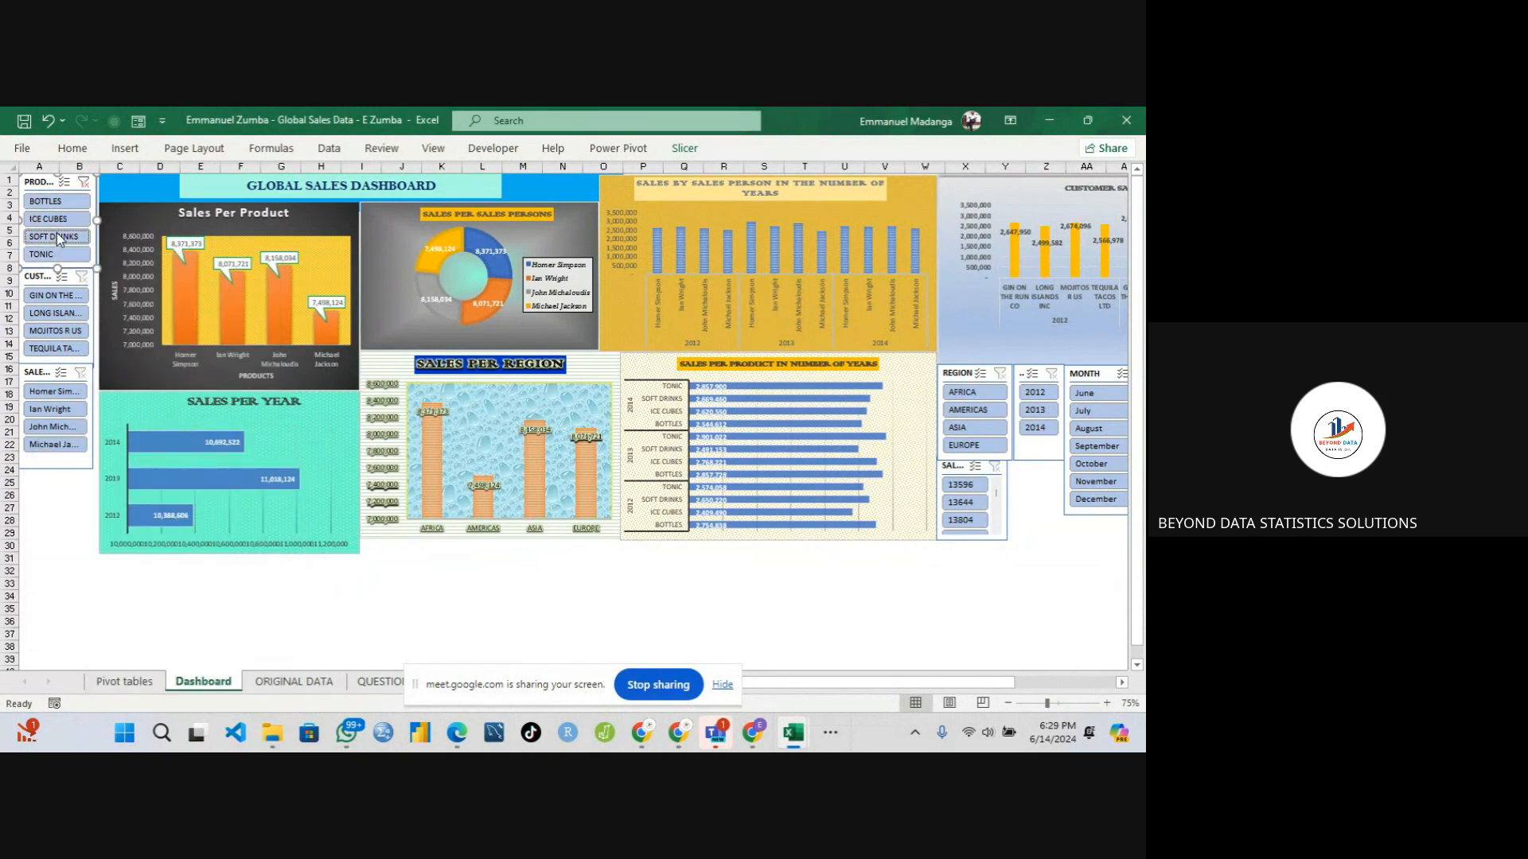
left_click(47, 202)
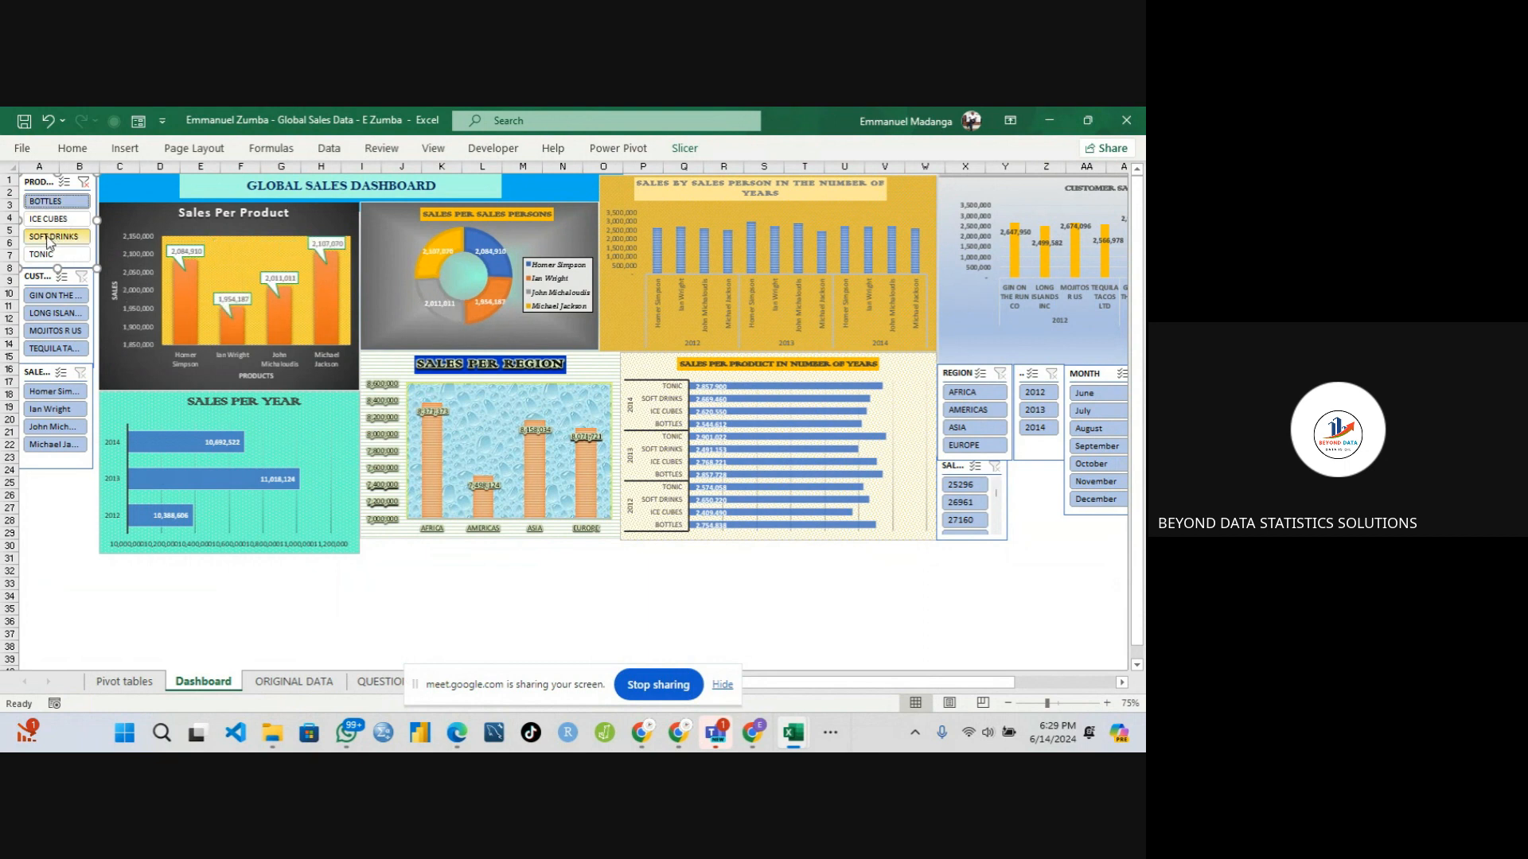
left_click(50, 238)
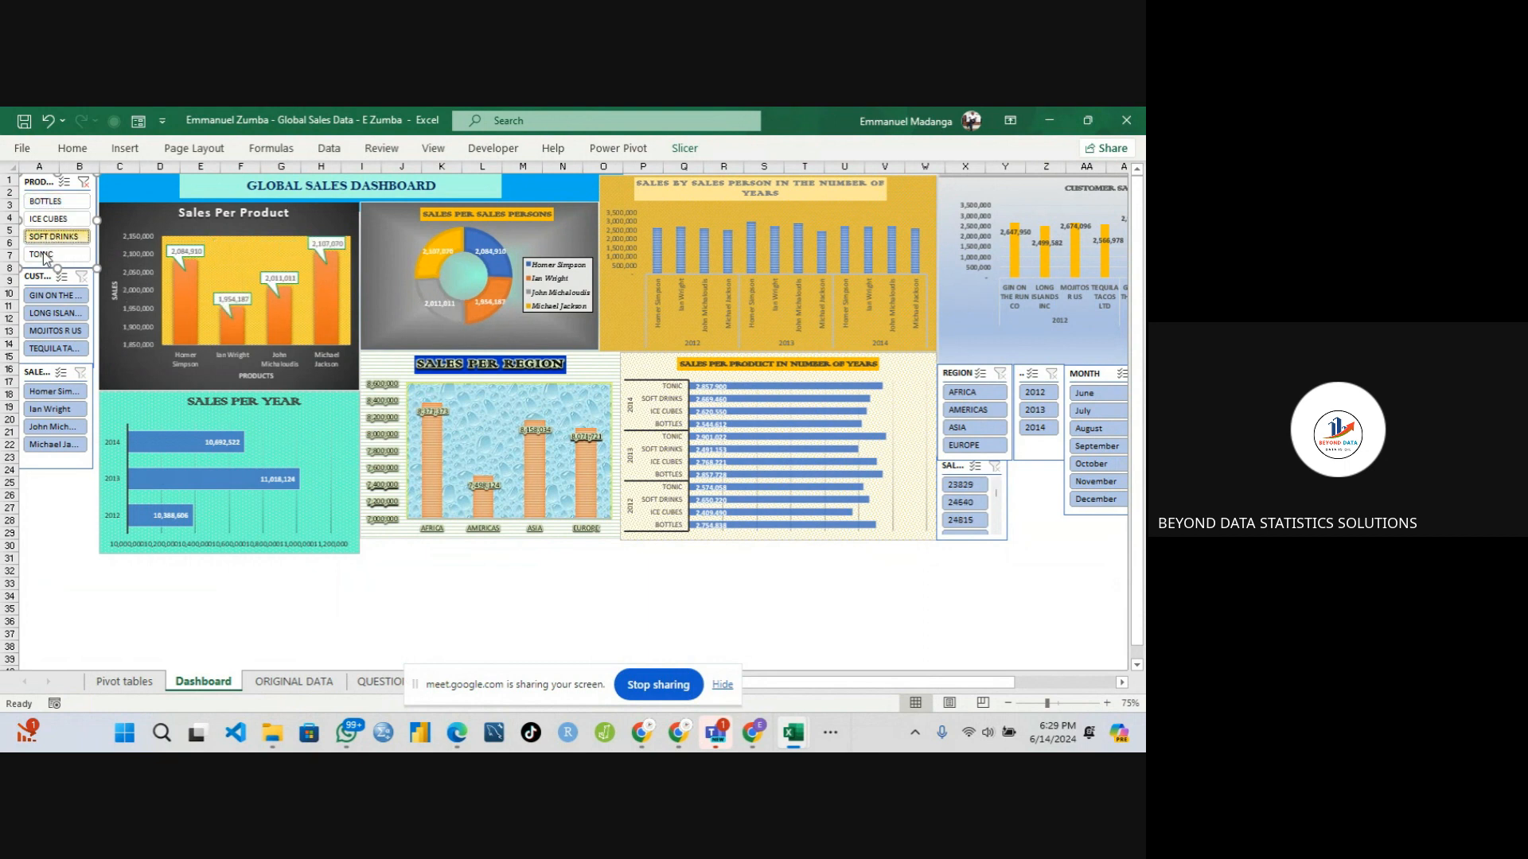
left_click(54, 314)
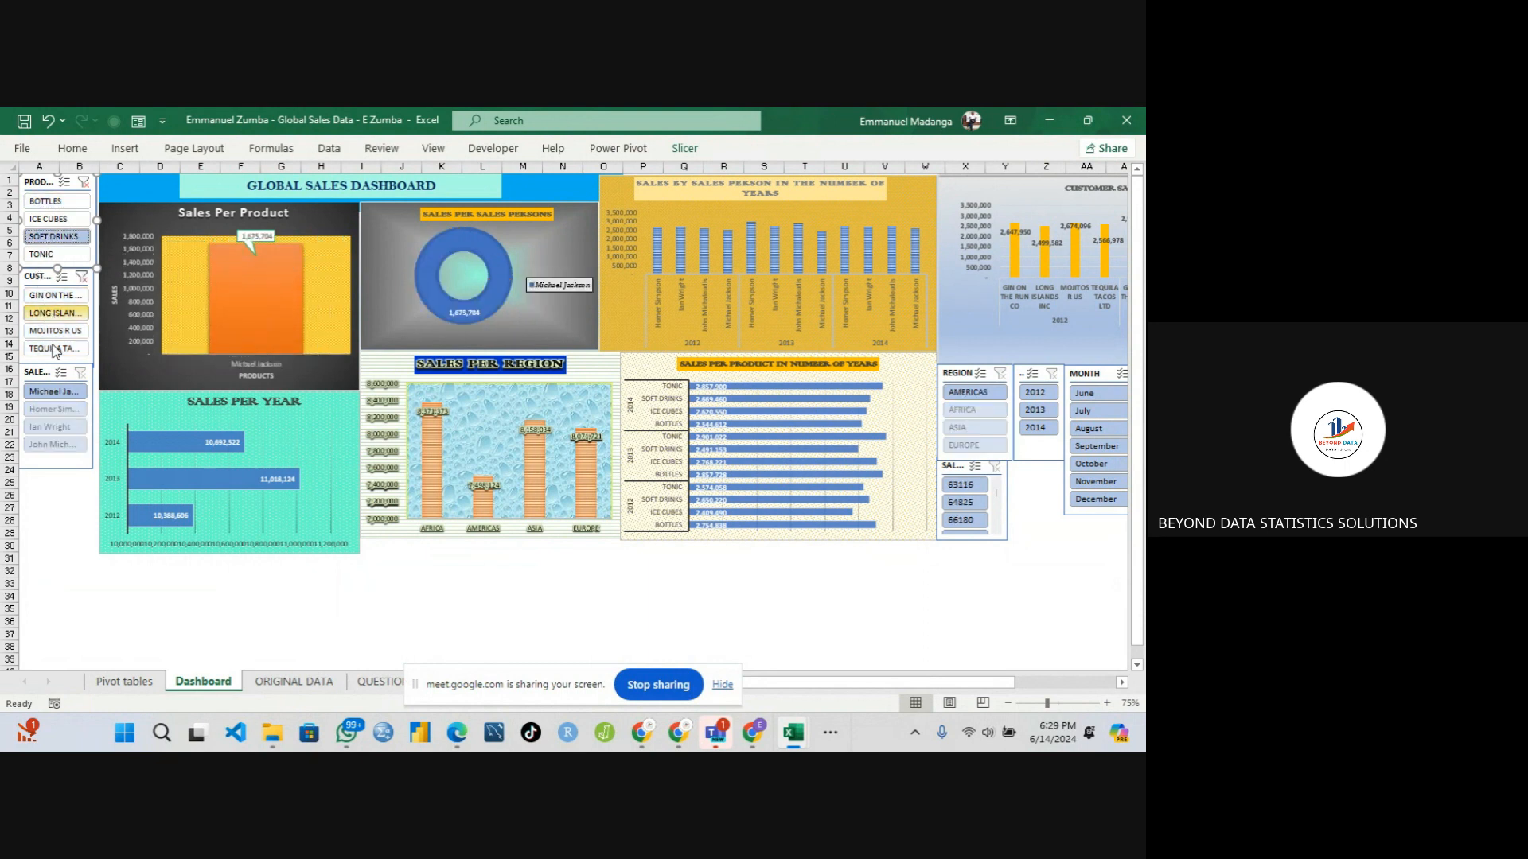
left_click(54, 349)
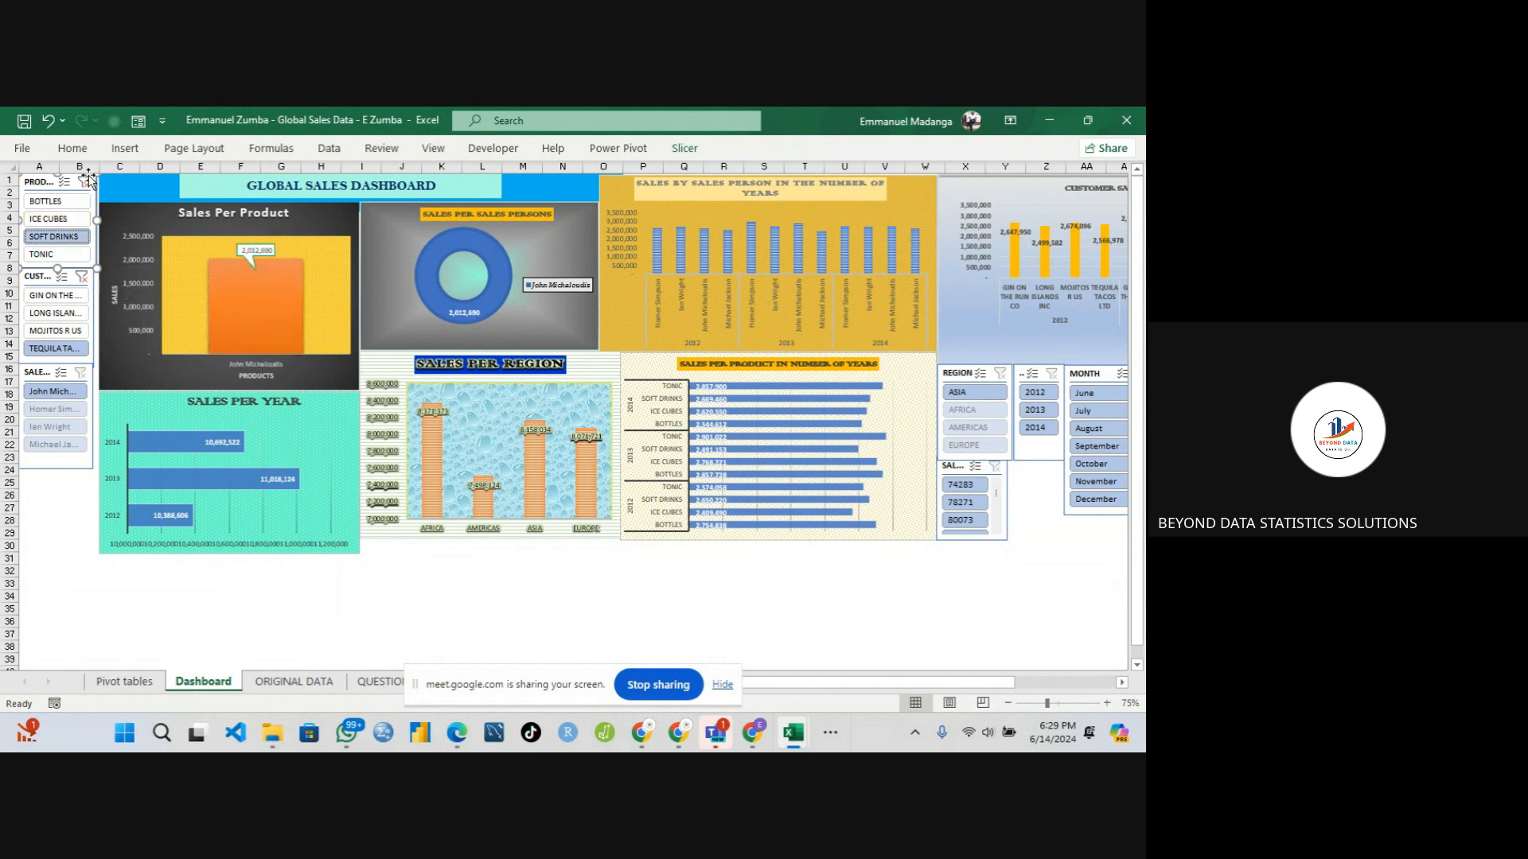
left_click(82, 277)
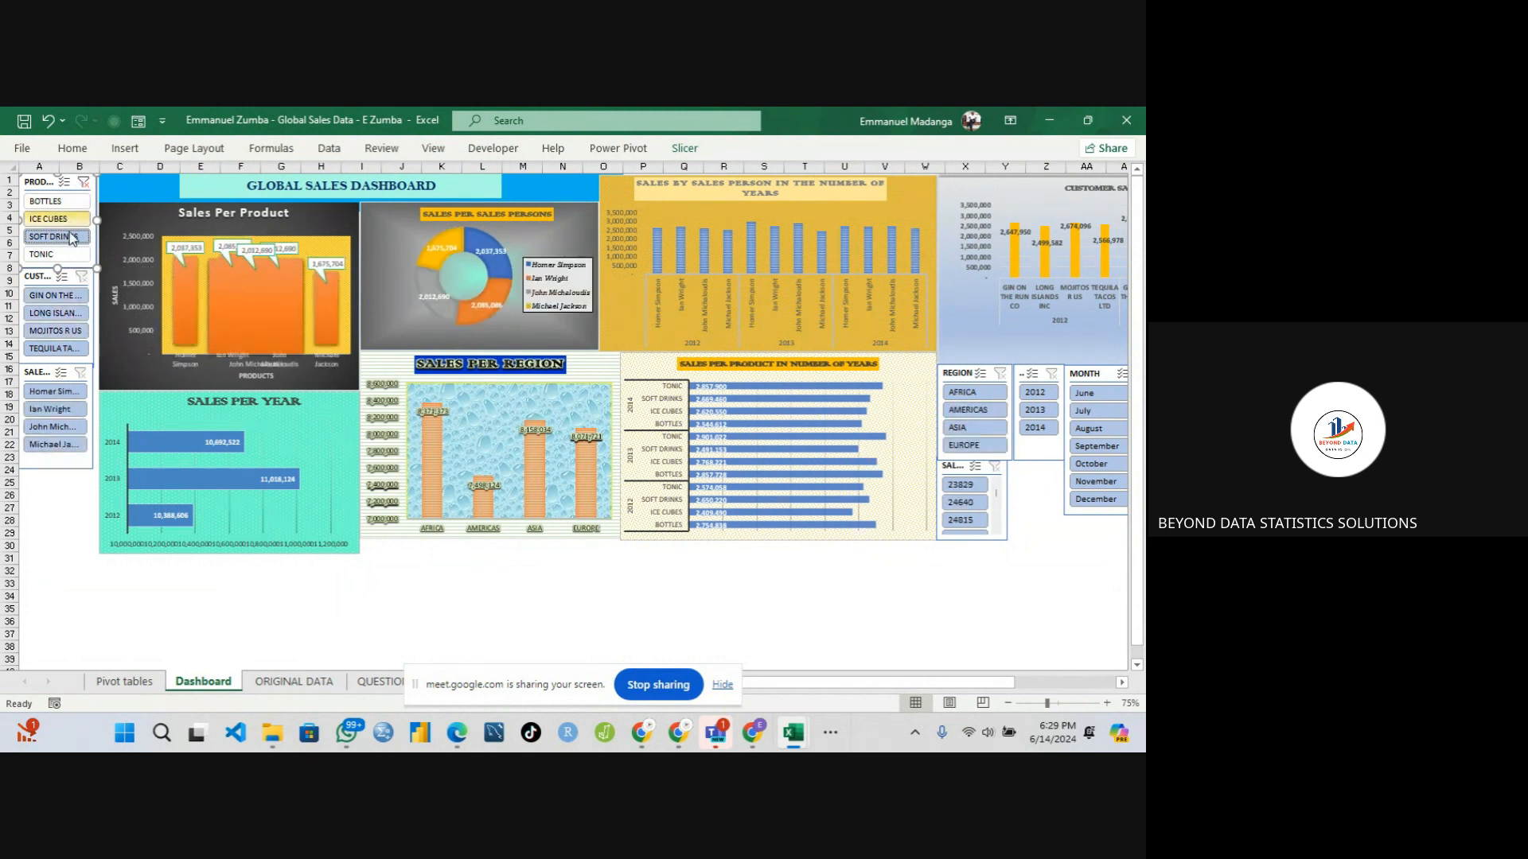
left_click(84, 182)
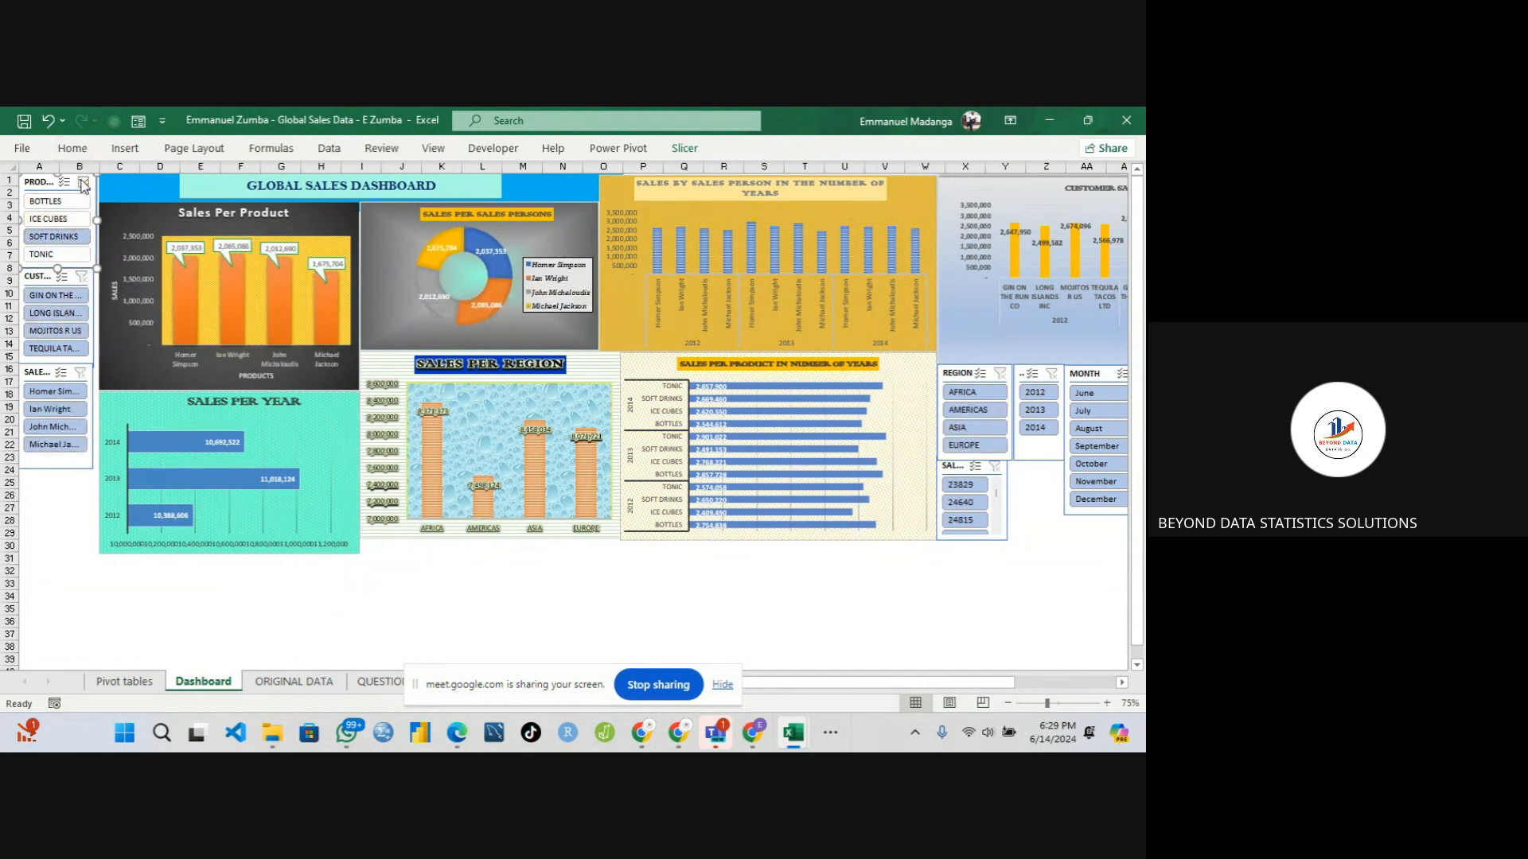
- Connect the PRODUCTS slicer to PivotTable10, PivotTable11 and PivotTable9 as well, and filter the dashboard to SOFT DRINKS
right_click(93, 238)
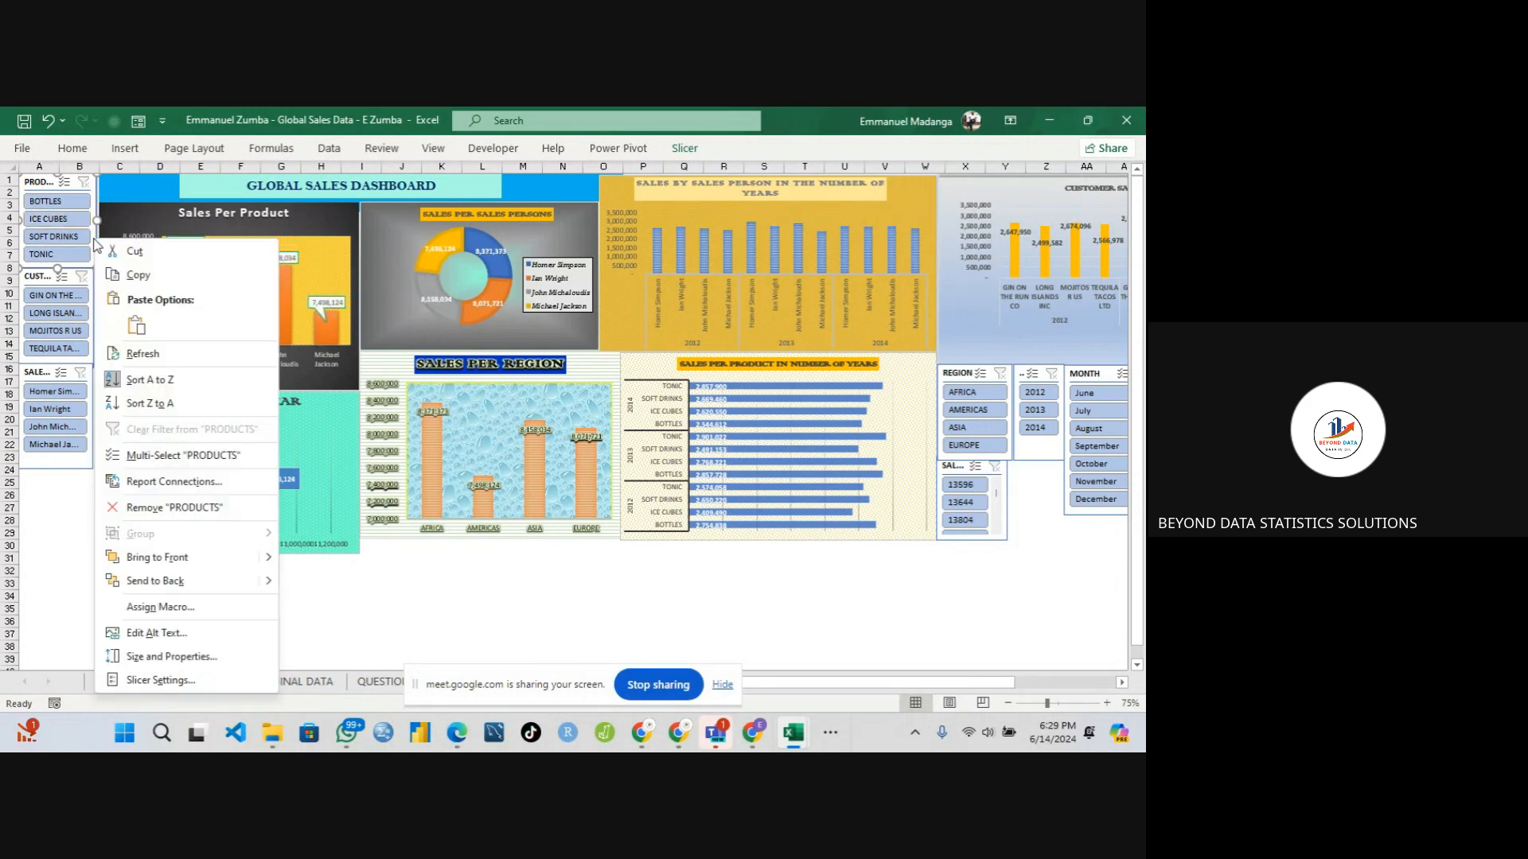
left_click(174, 481)
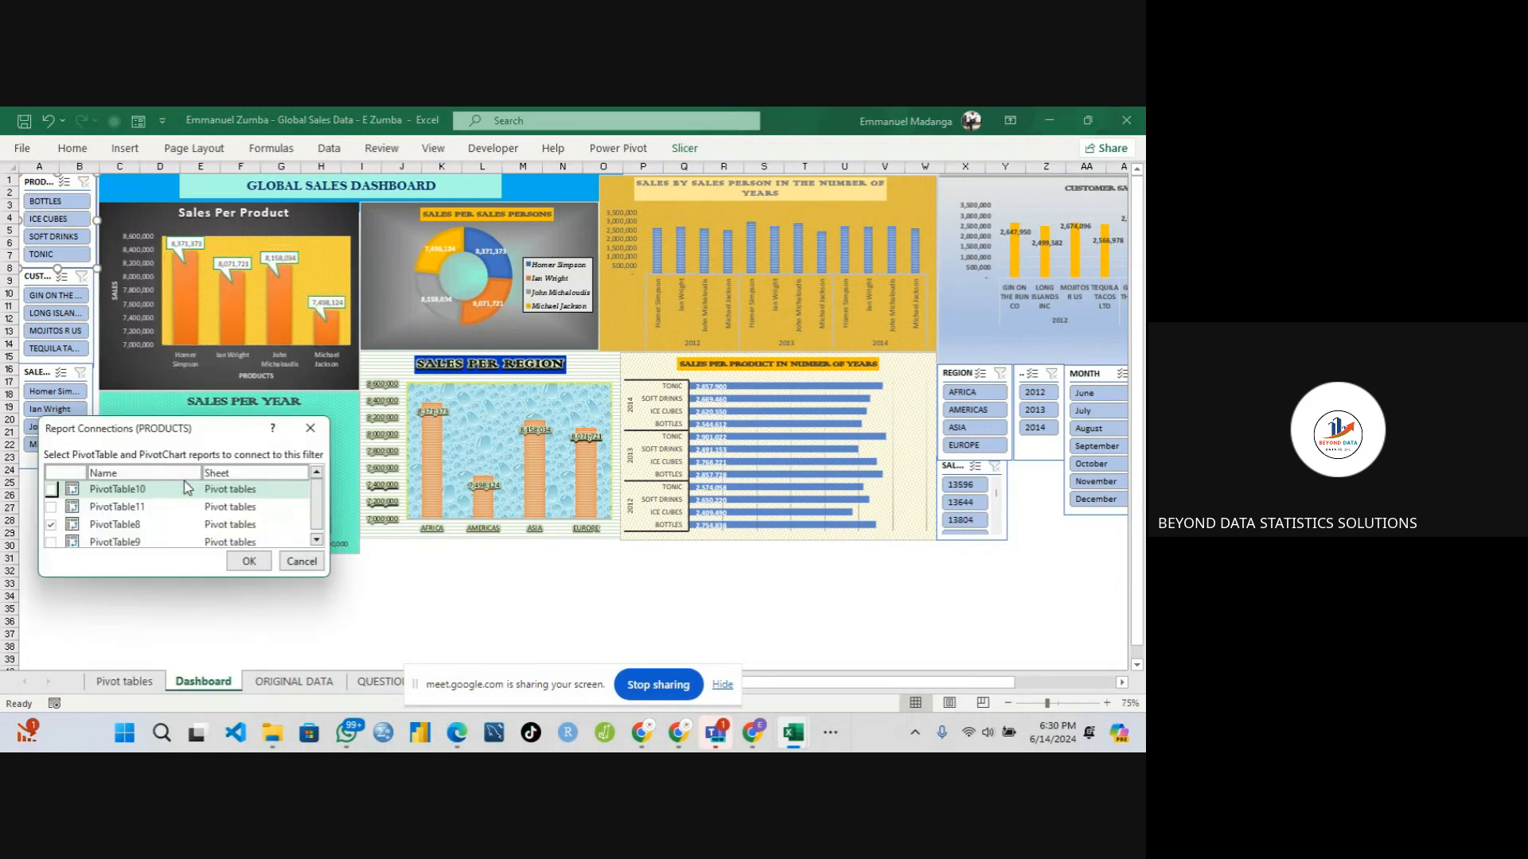
left_click(51, 489)
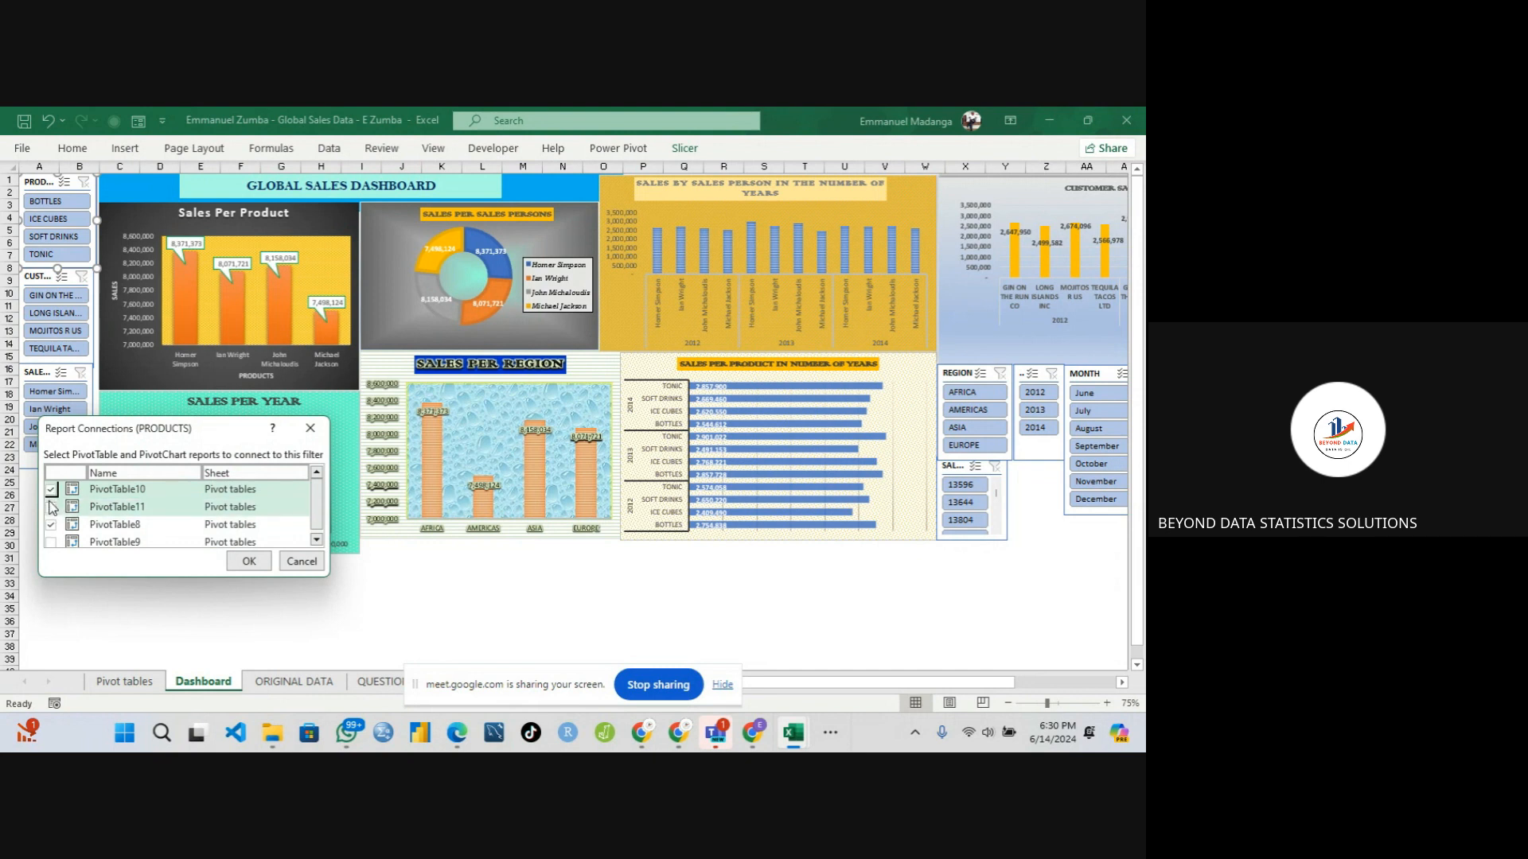
left_click(51, 507)
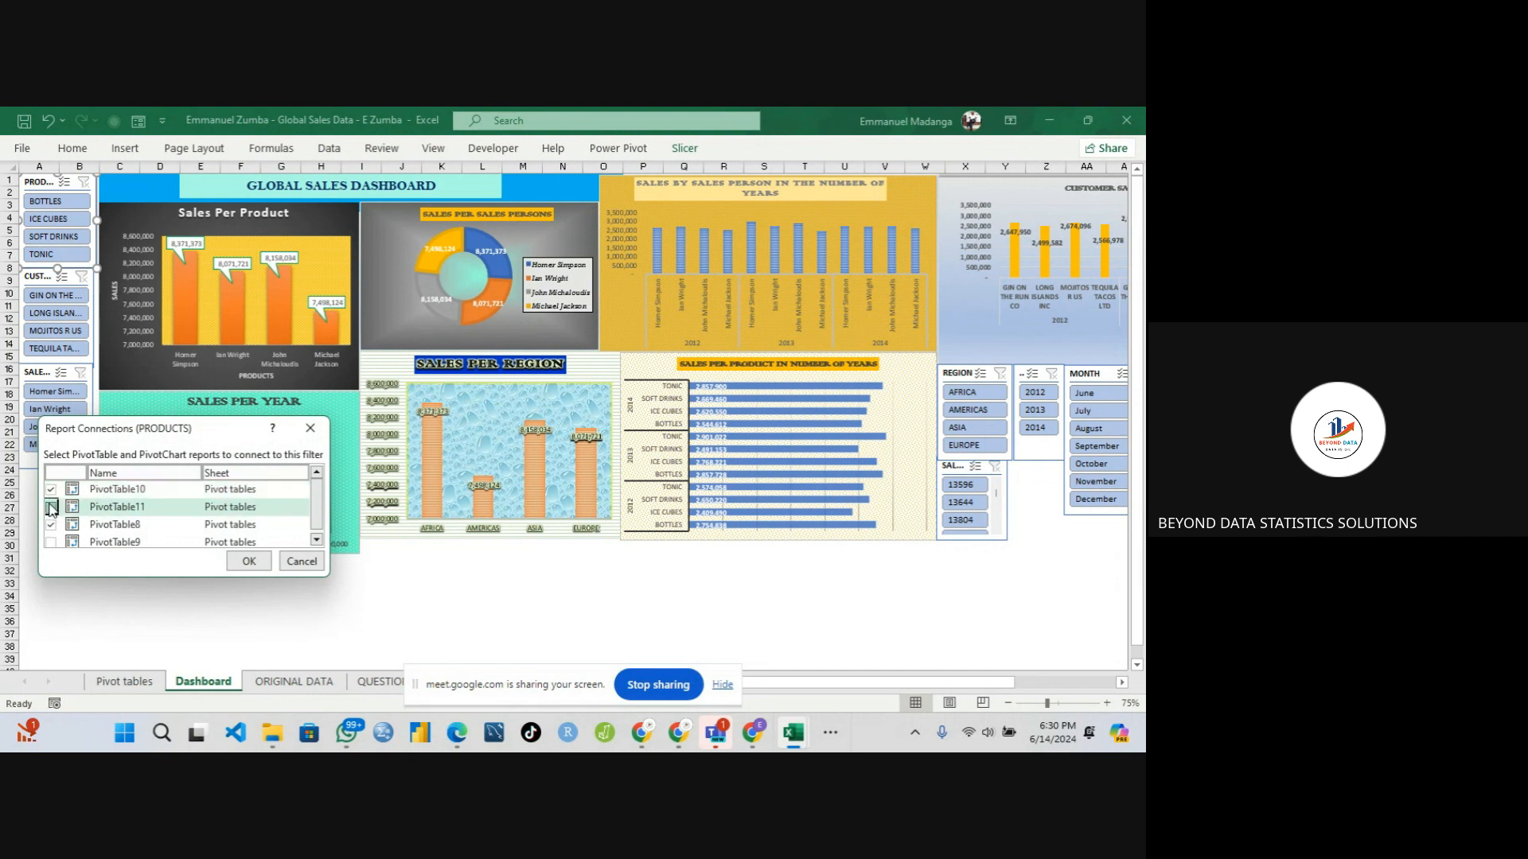
left_click(316, 541)
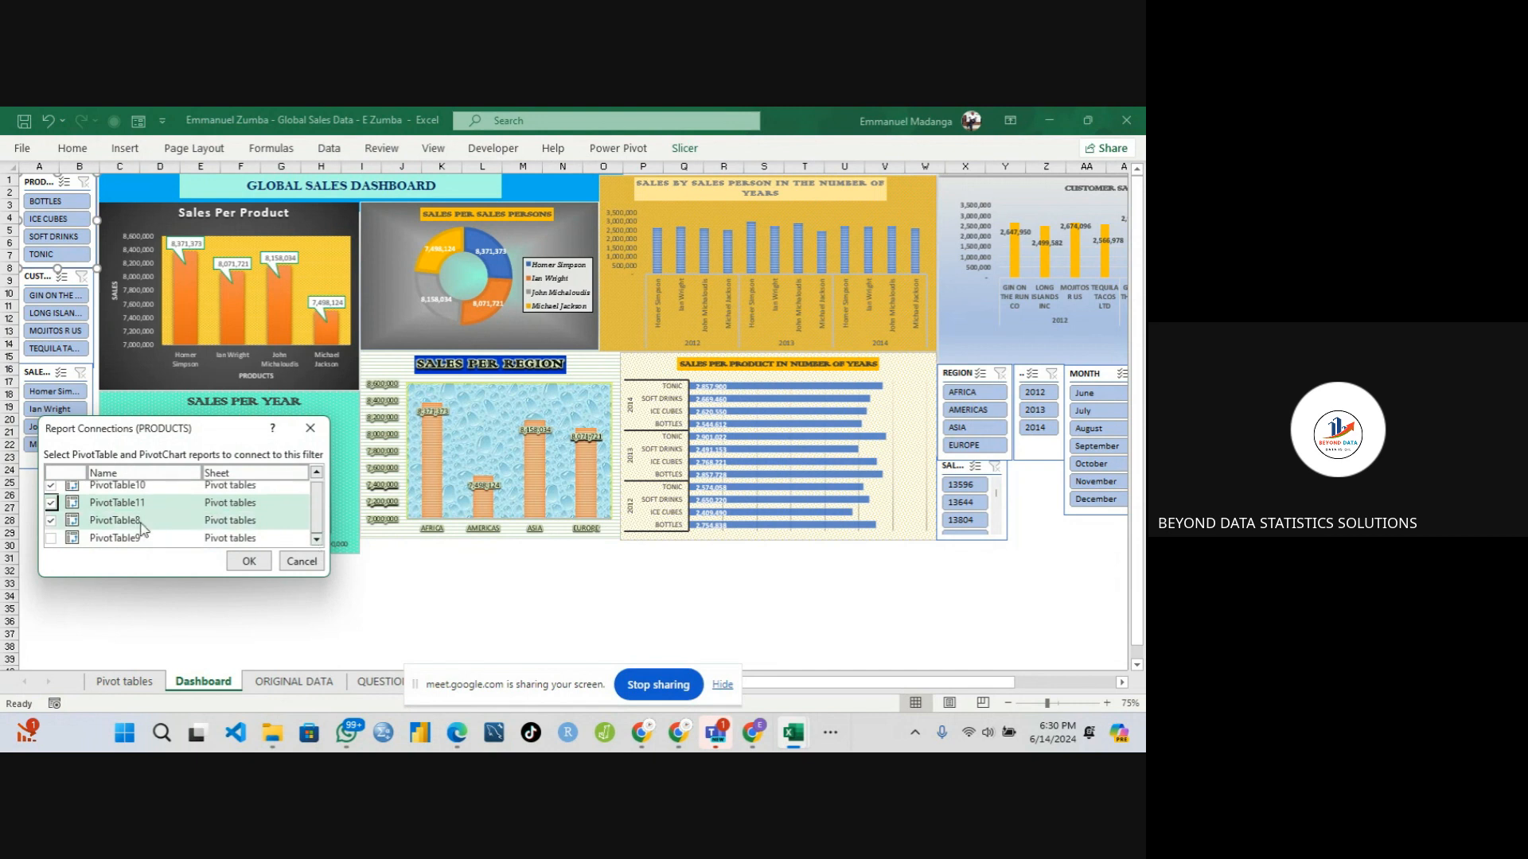
left_click(51, 539)
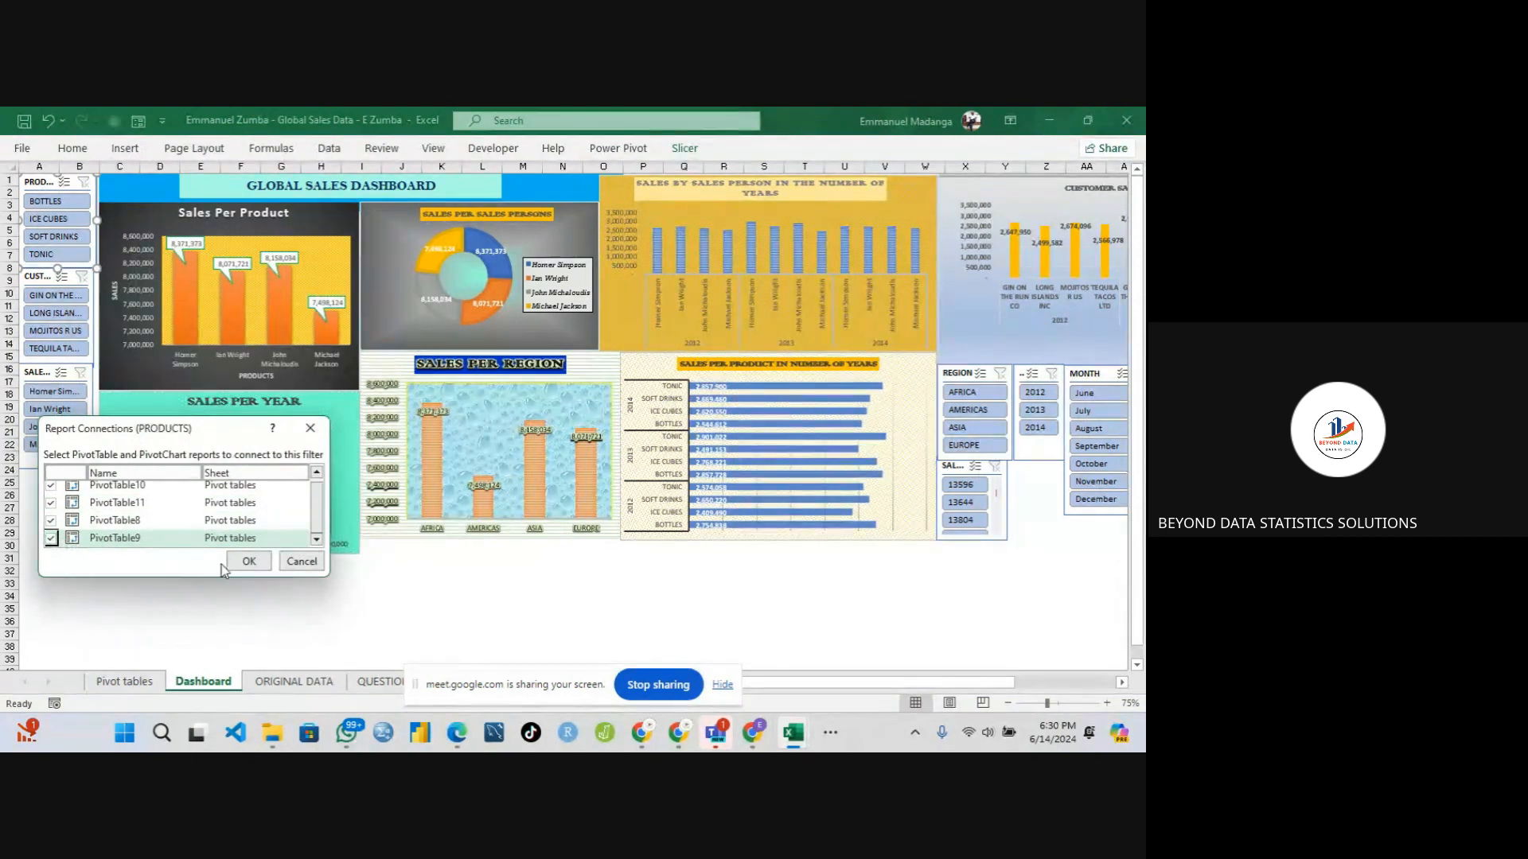
left_click(248, 561)
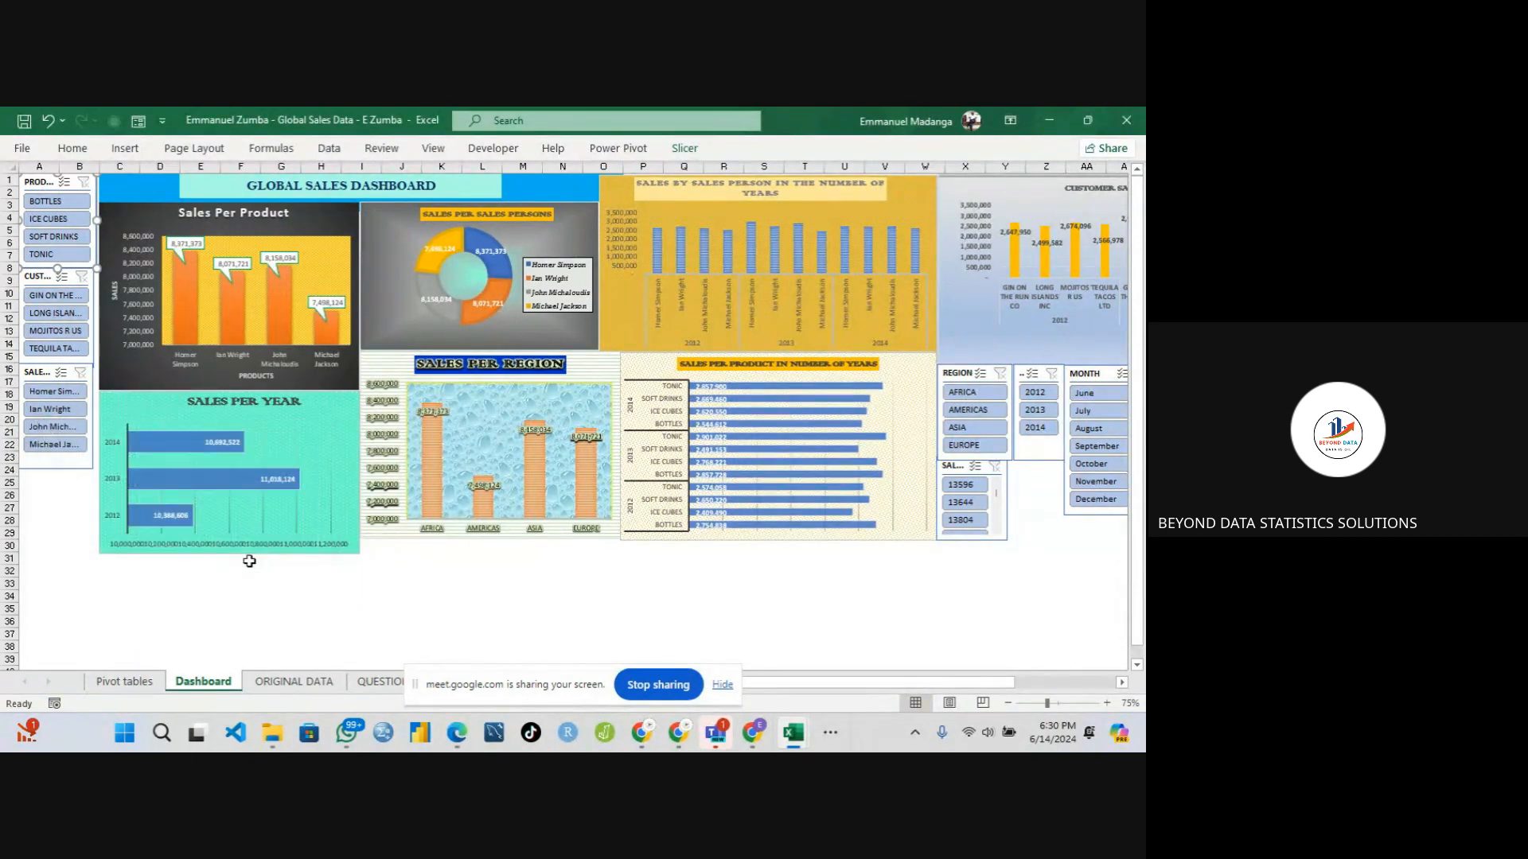
left_click(69, 239)
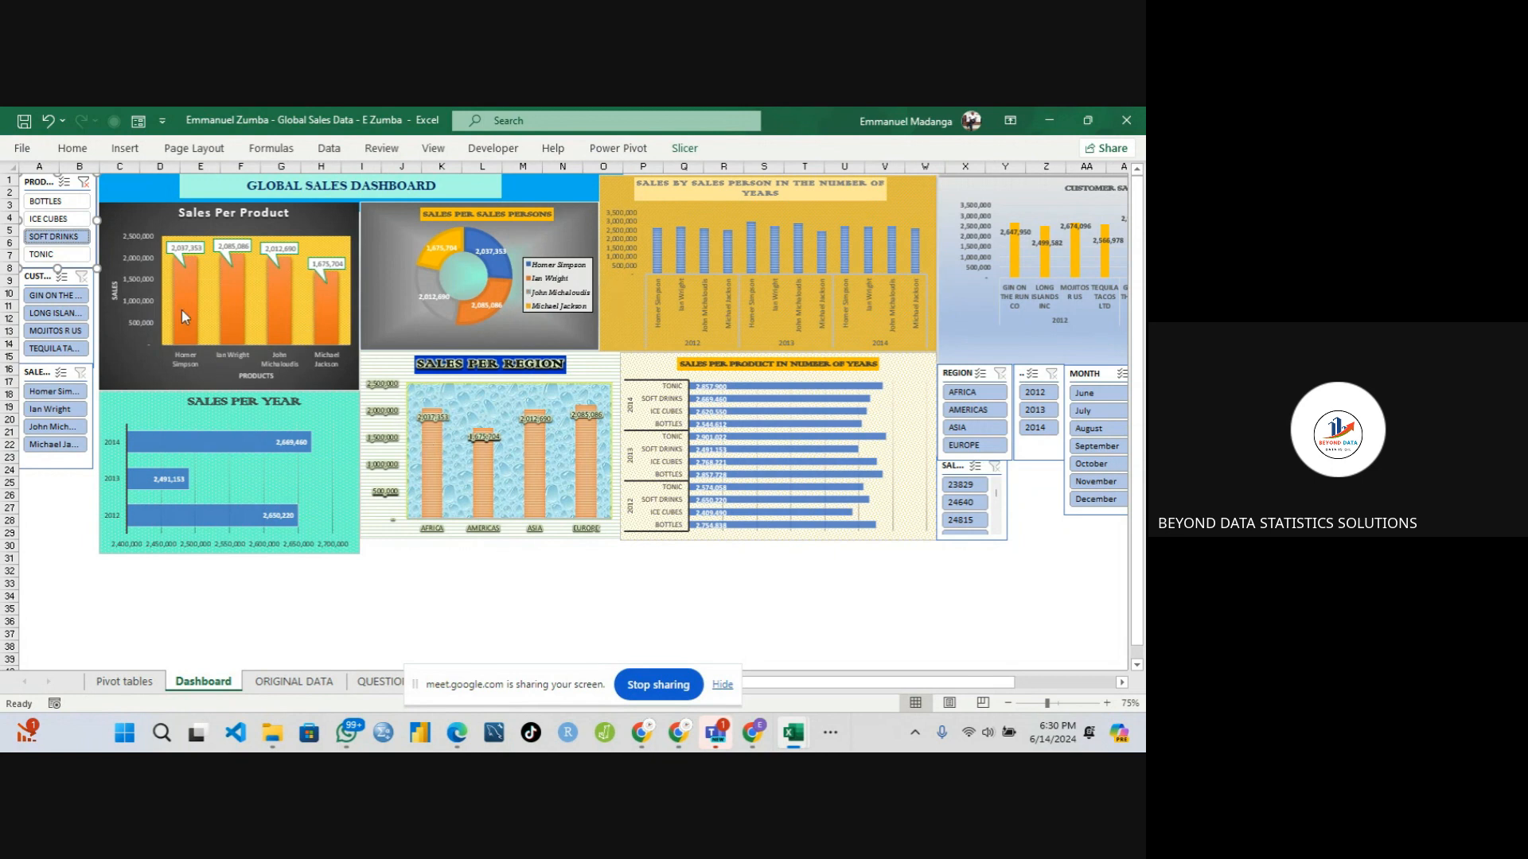
- Connect the CUSTOMER slicer to PivotTable10, PivotTable11 and PivotTable9 as well, and test it with GIN ON THE RUN CO before clearing the filter
left_click(92, 342)
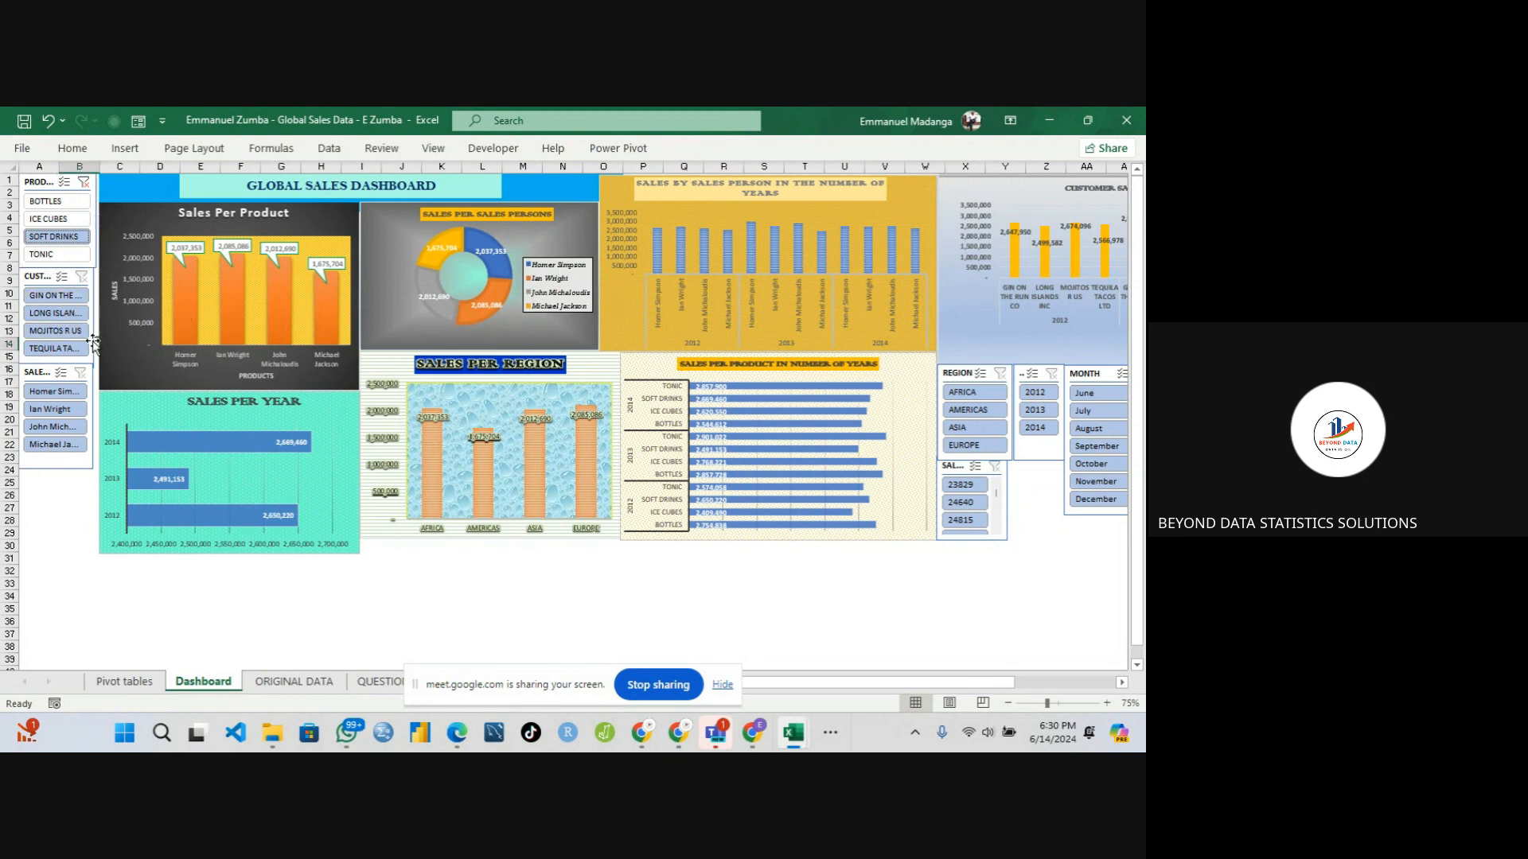
left_click(92, 342)
right_click(92, 343)
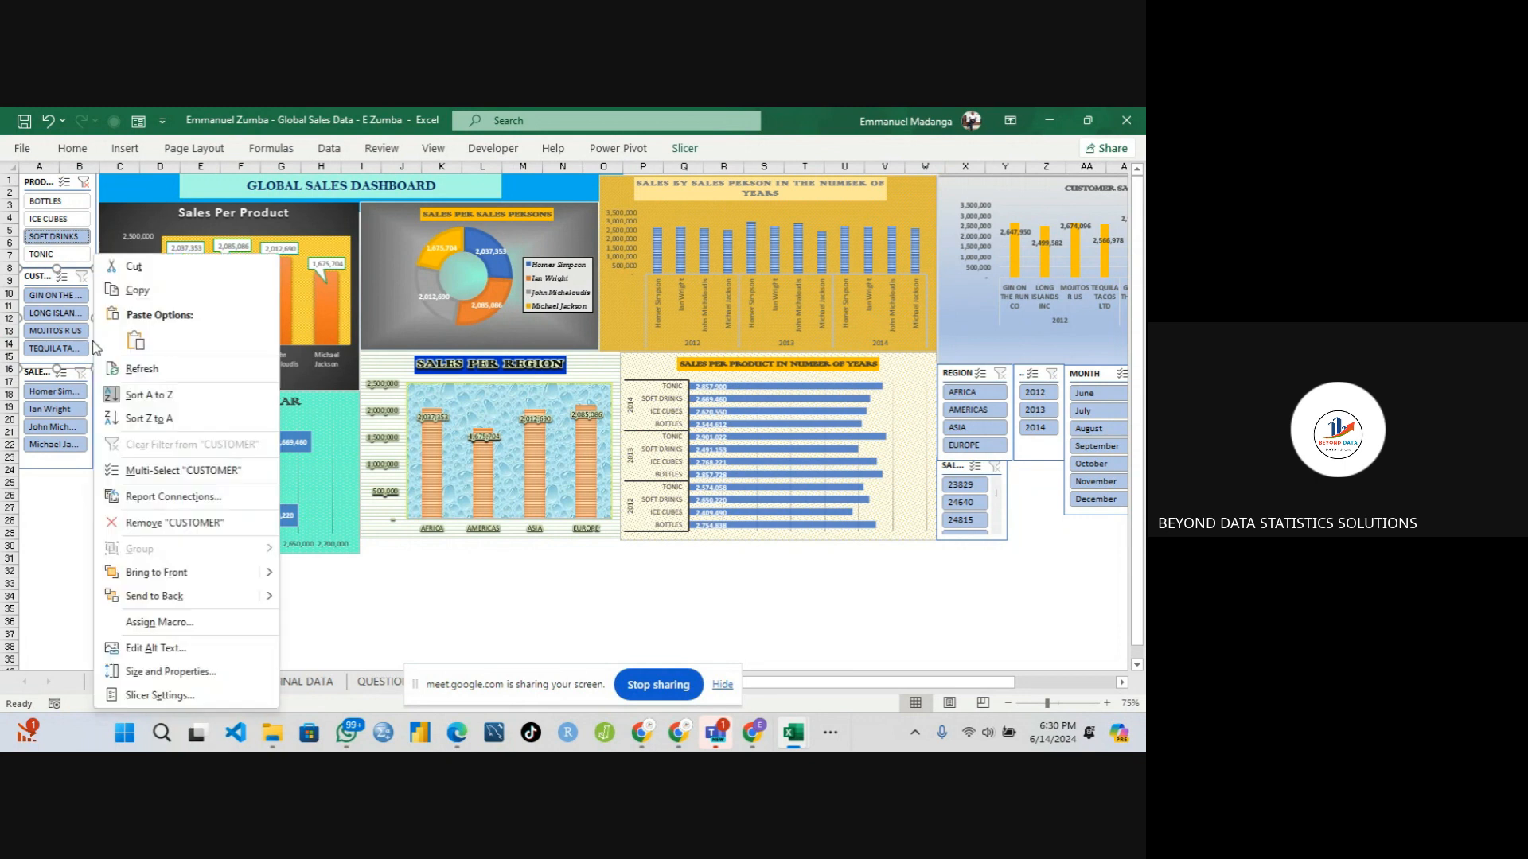
left_click(190, 495)
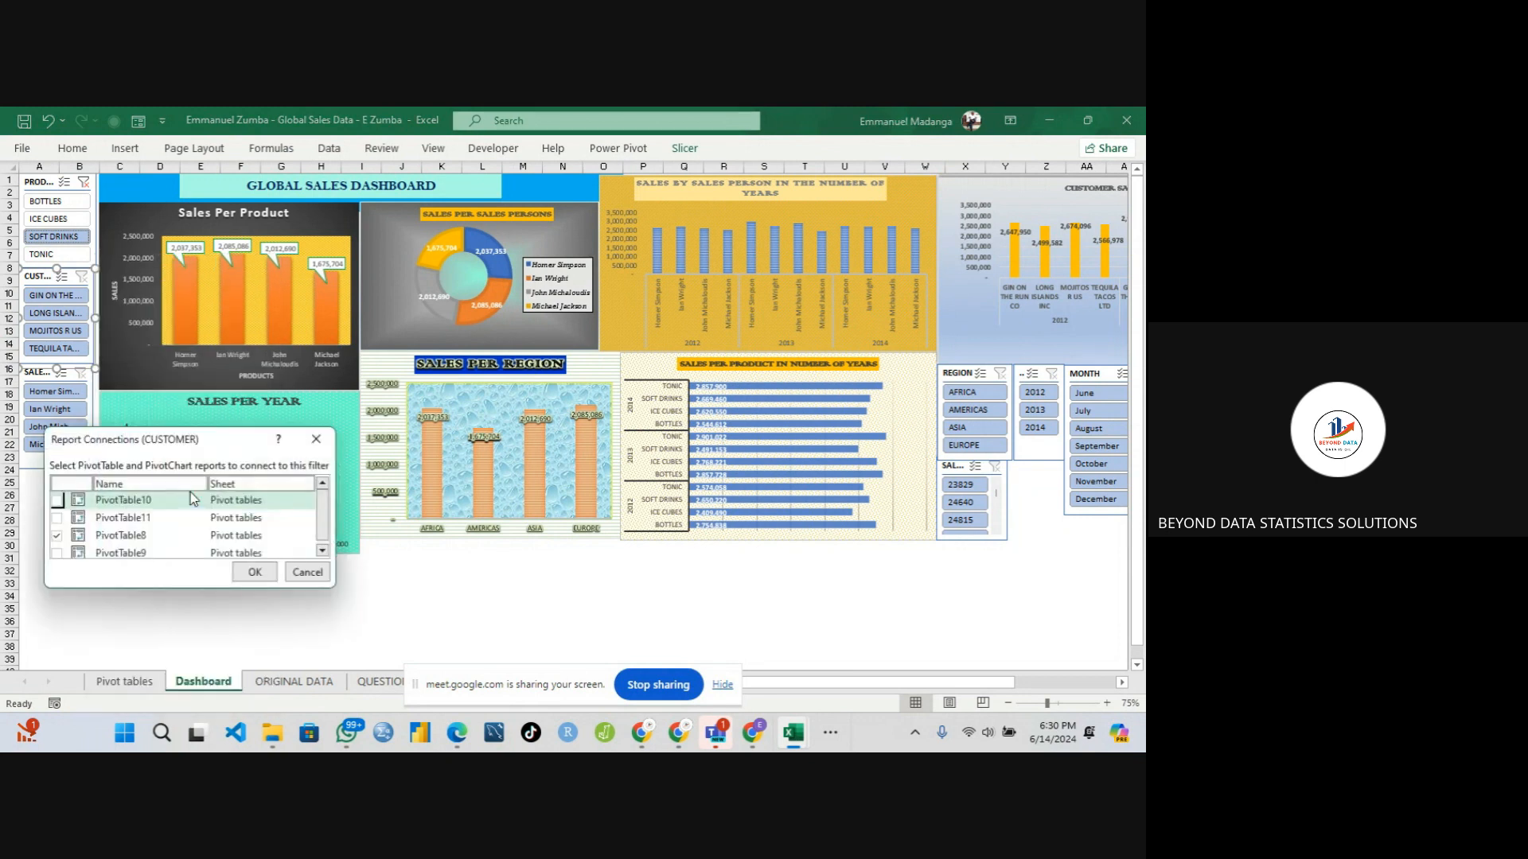
left_click(56, 500)
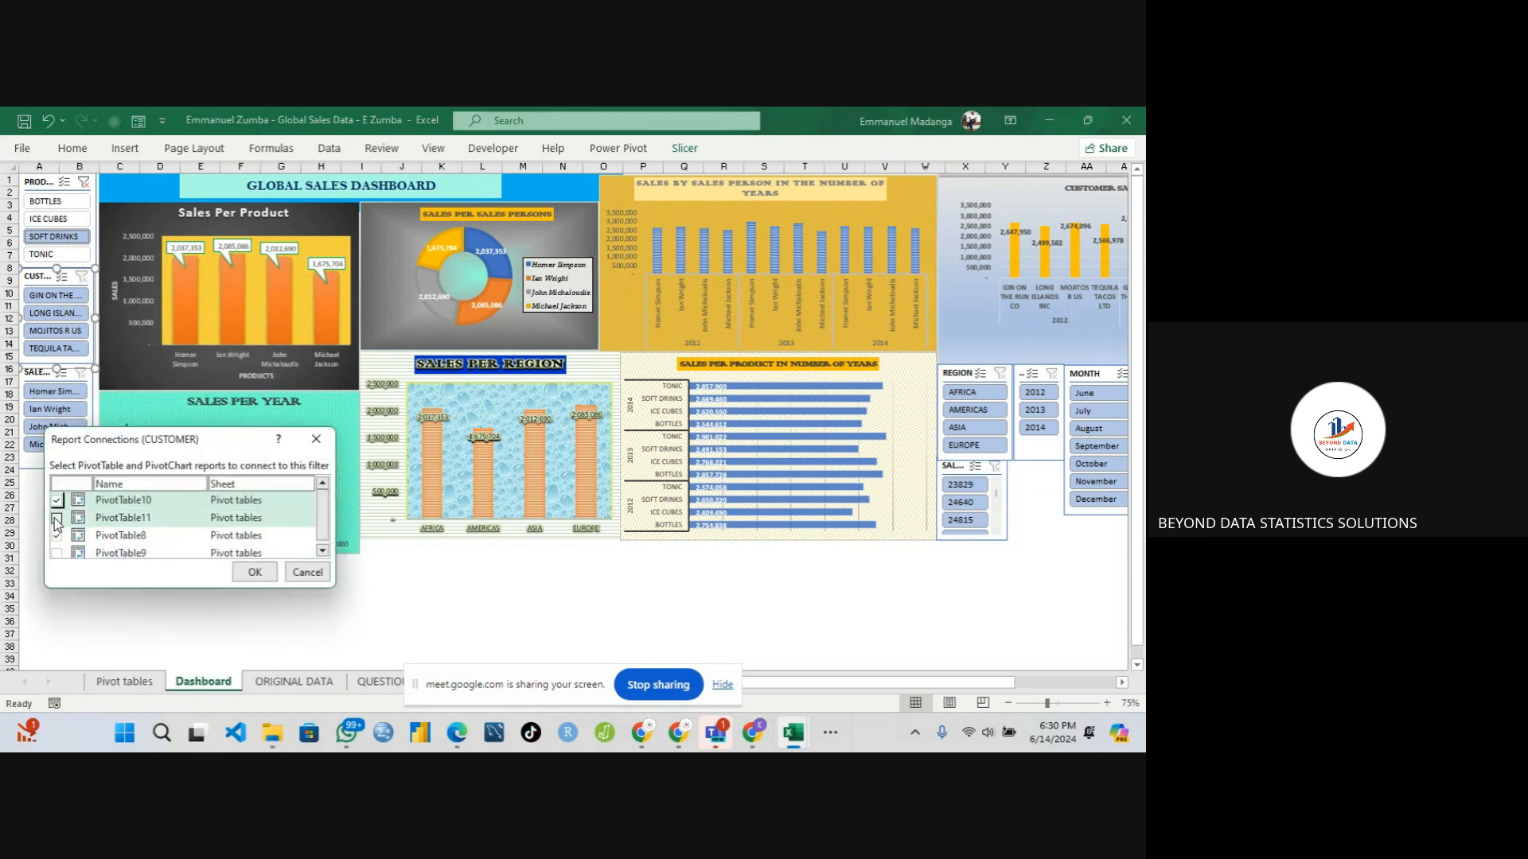
left_click(56, 517)
left_click(57, 552)
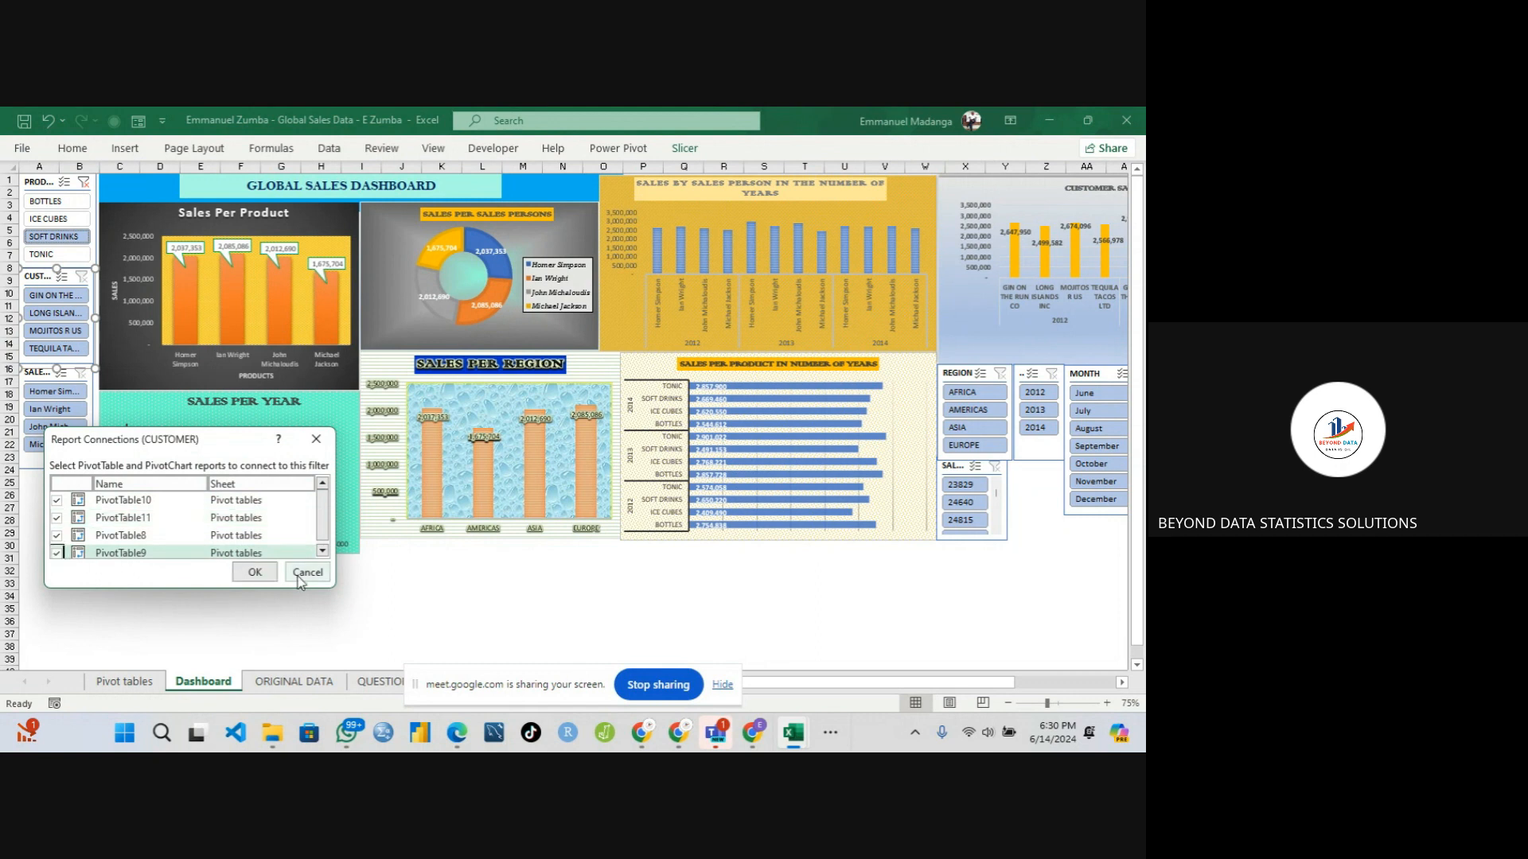
left_click(323, 551)
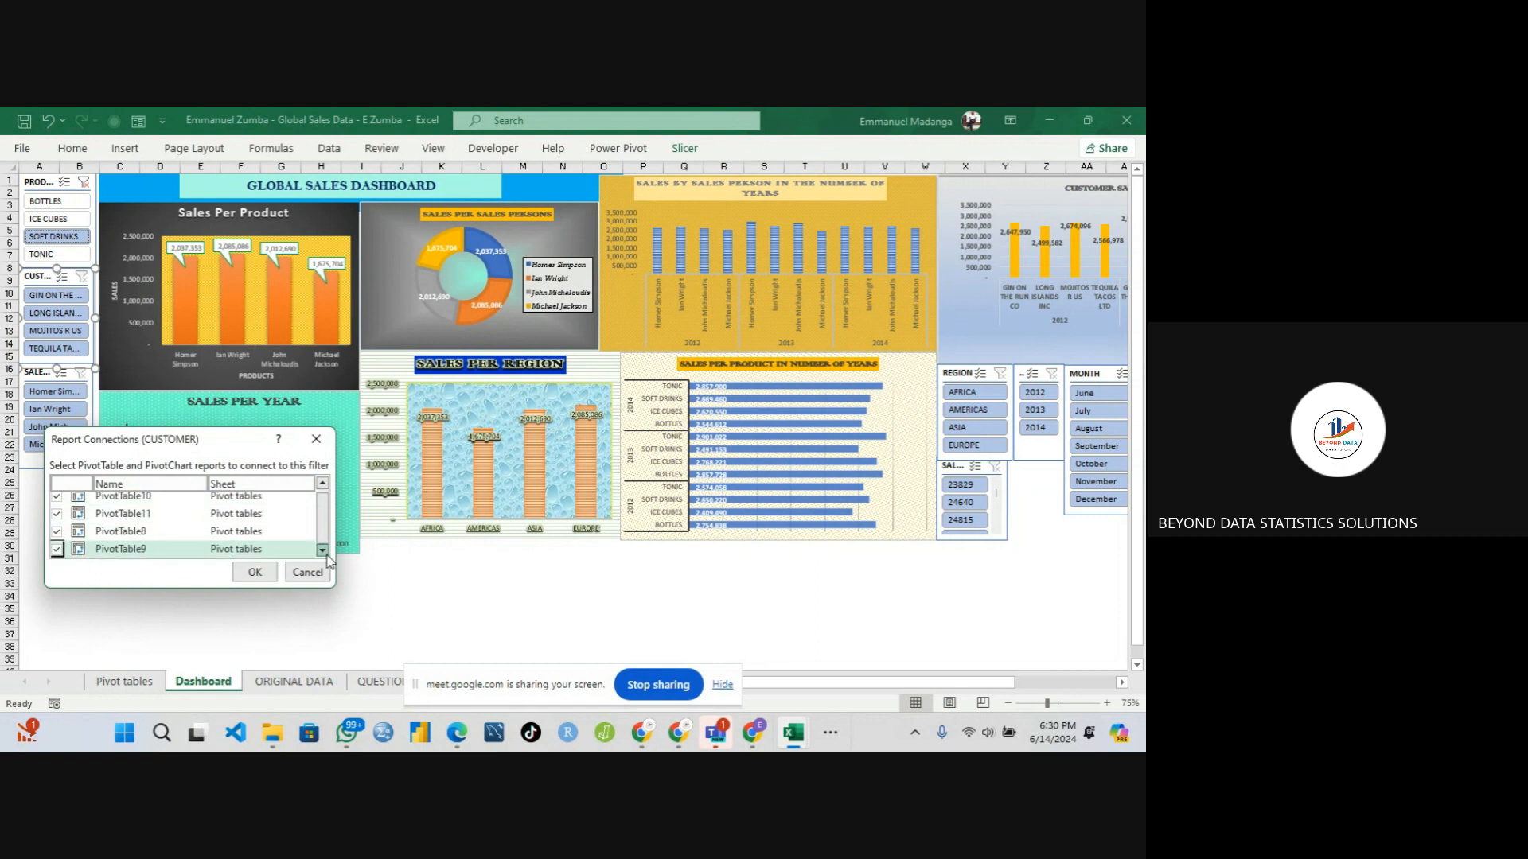
left_click(253, 573)
left_click(62, 297)
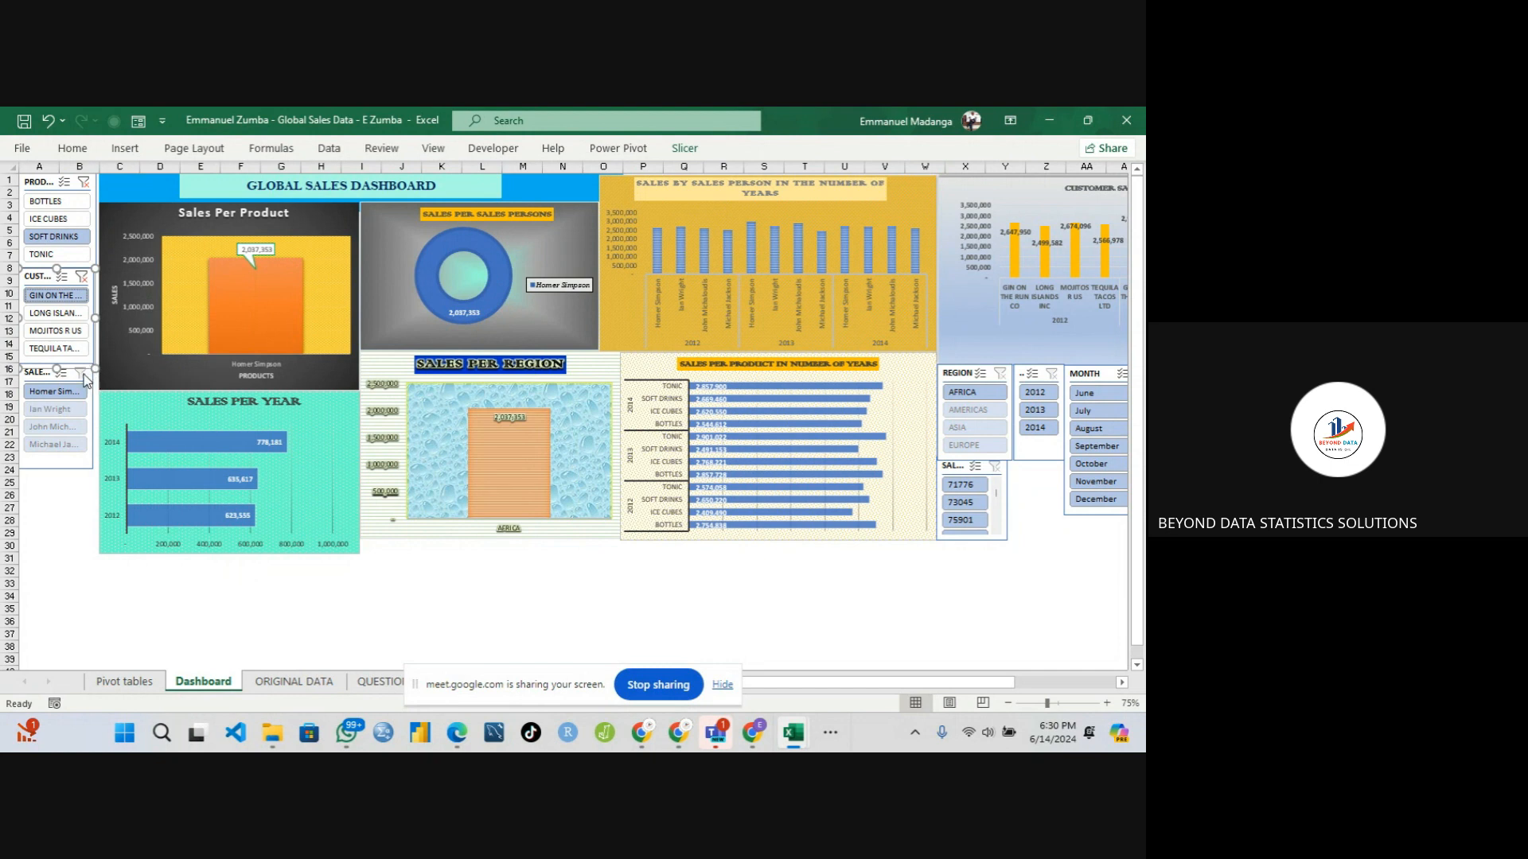
left_click(82, 276)
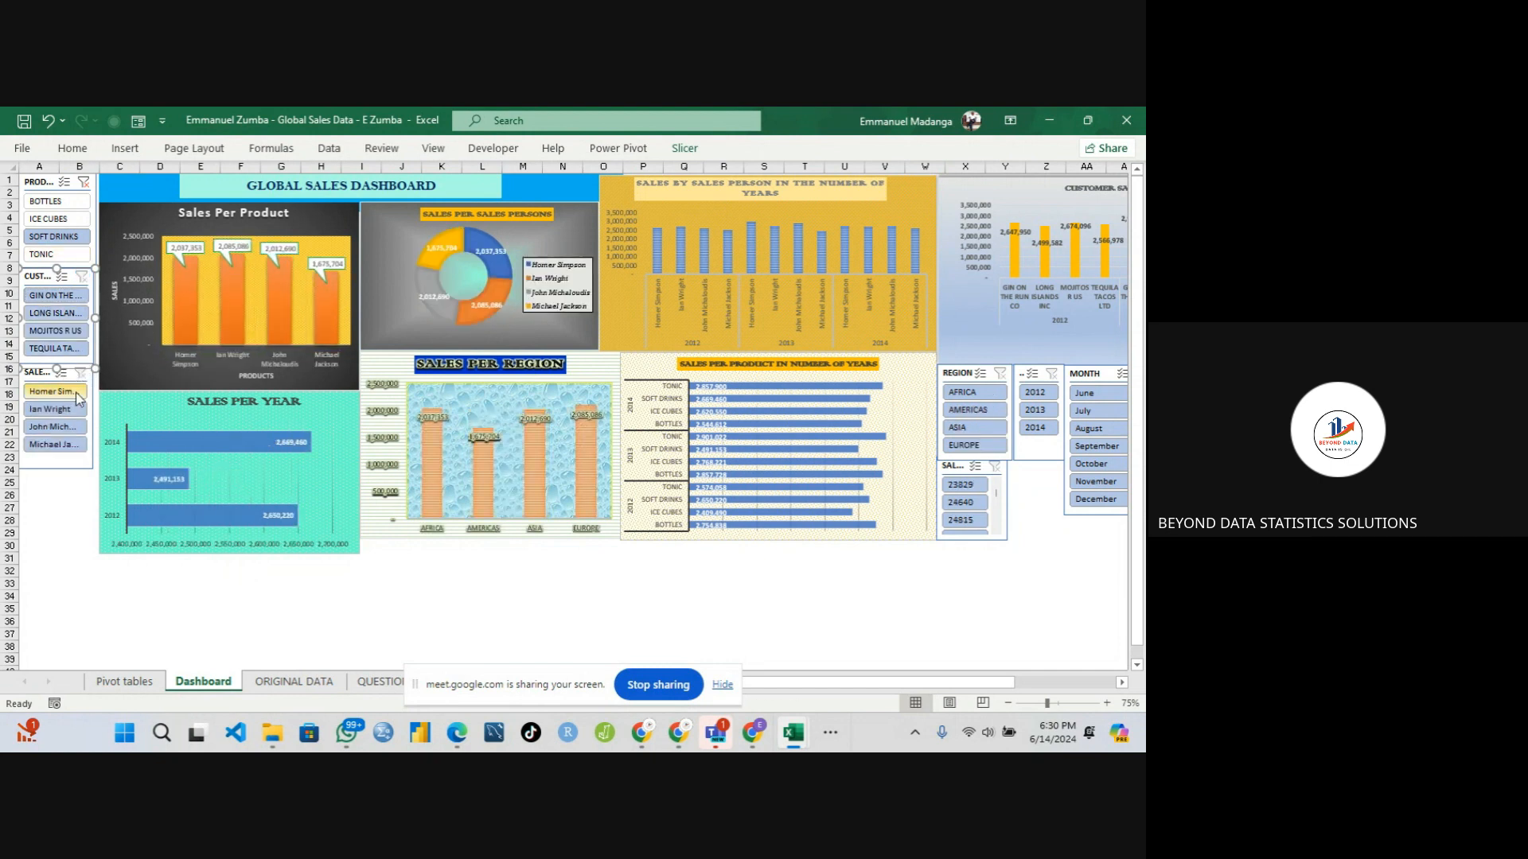
- Connect the SALES PERSON slicer to PivotTable10, PivotTable11 and PivotTable9 as well
left_click(83, 462)
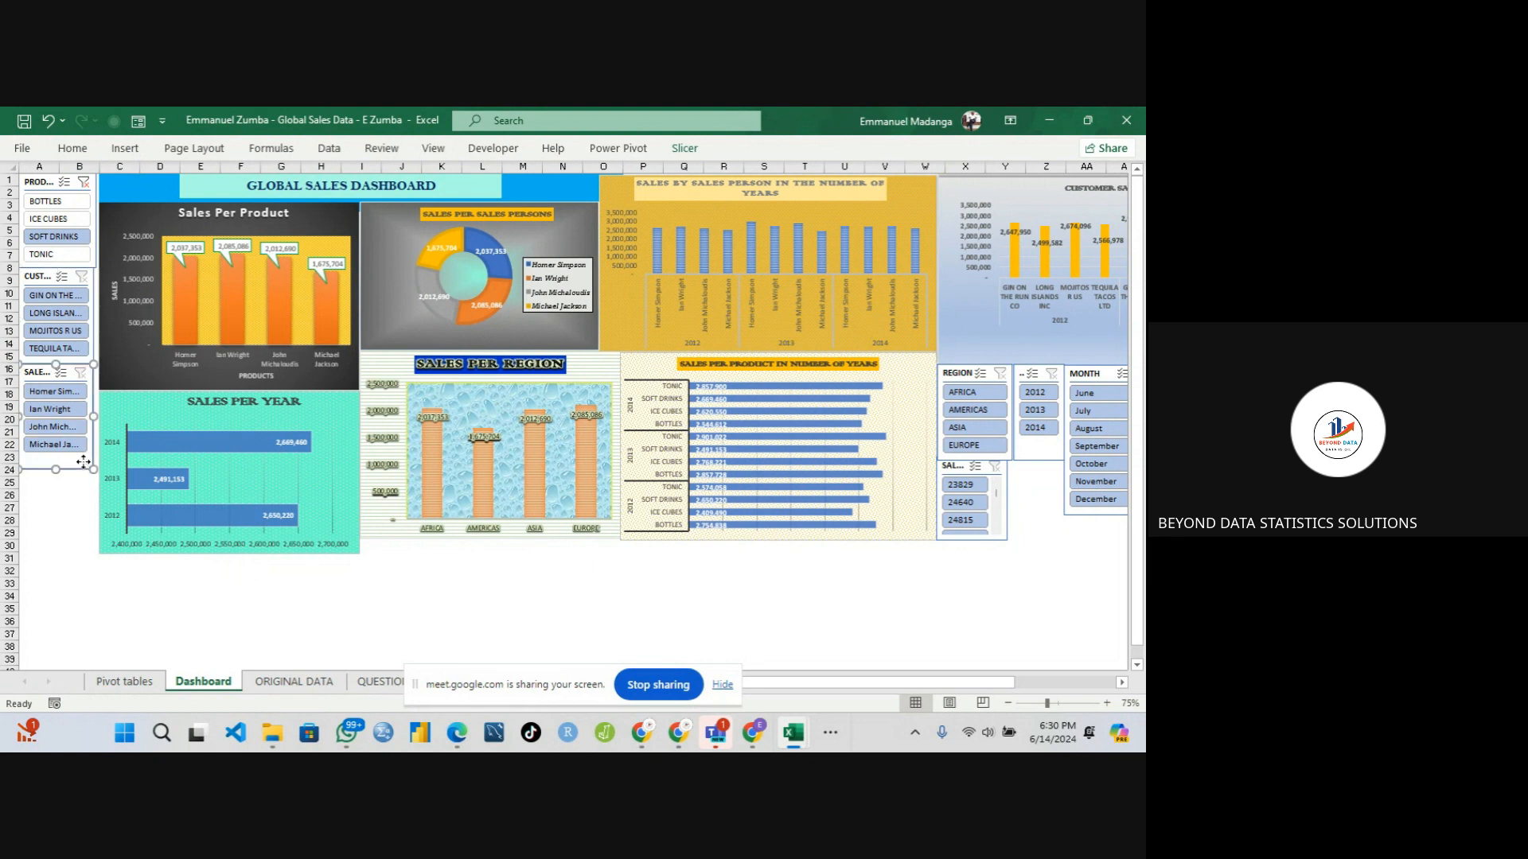
right_click(83, 462)
left_click(153, 499)
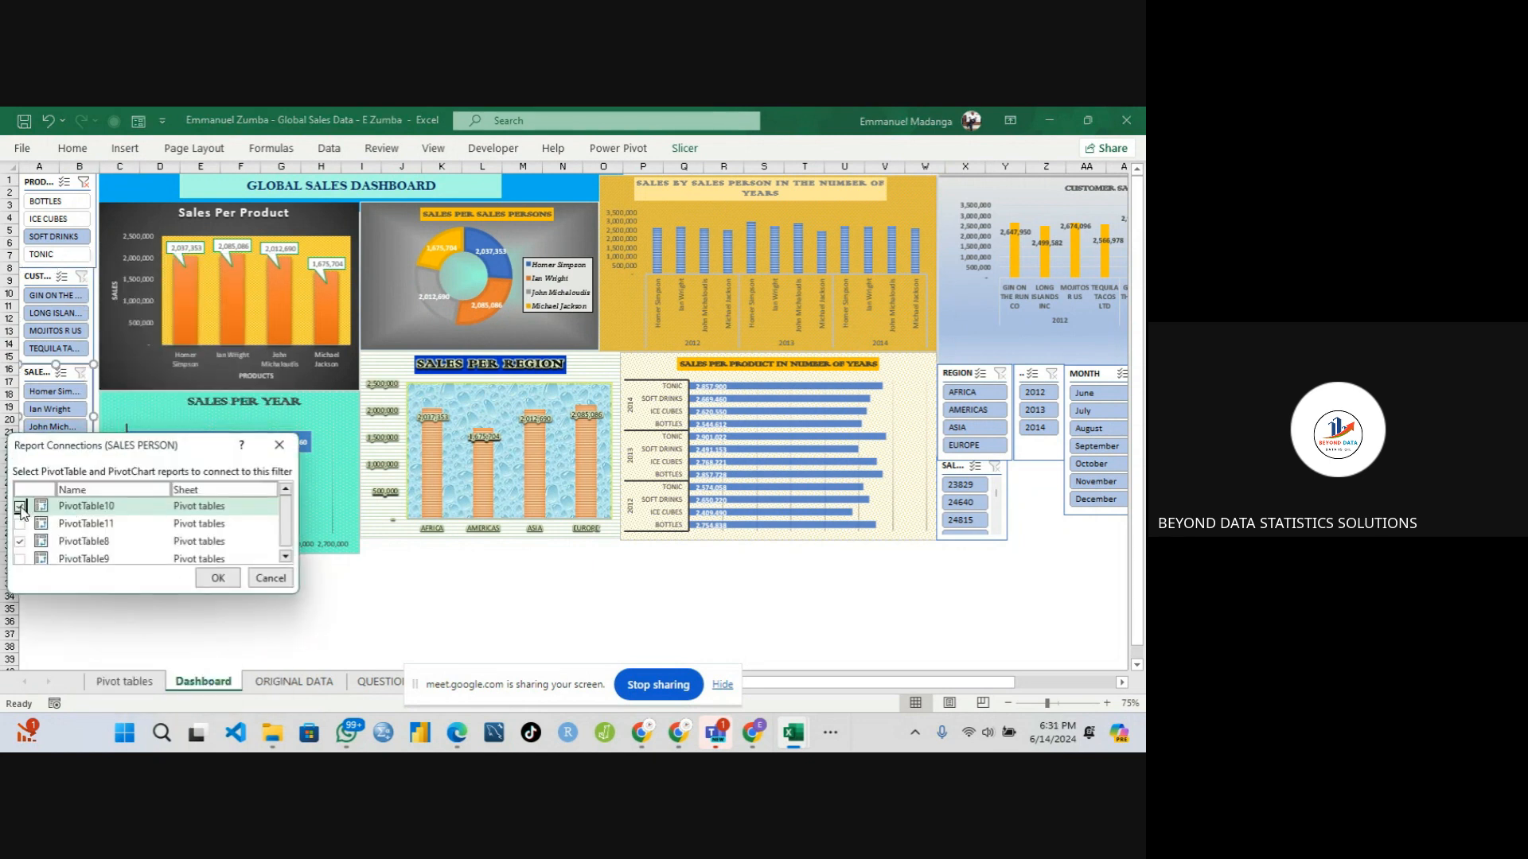
left_click(20, 524)
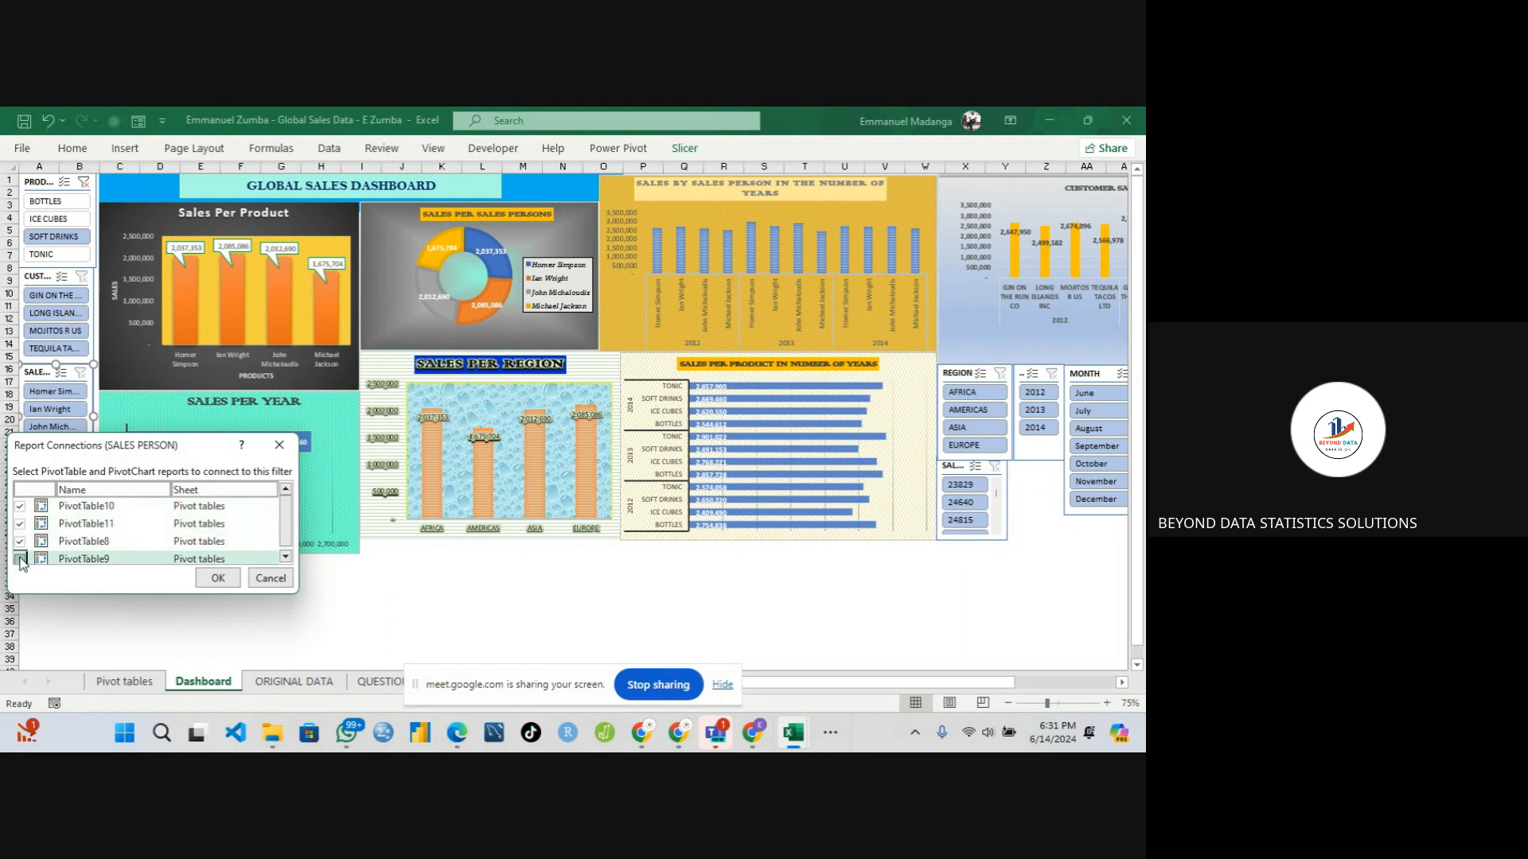
left_click(21, 559)
left_click(284, 556)
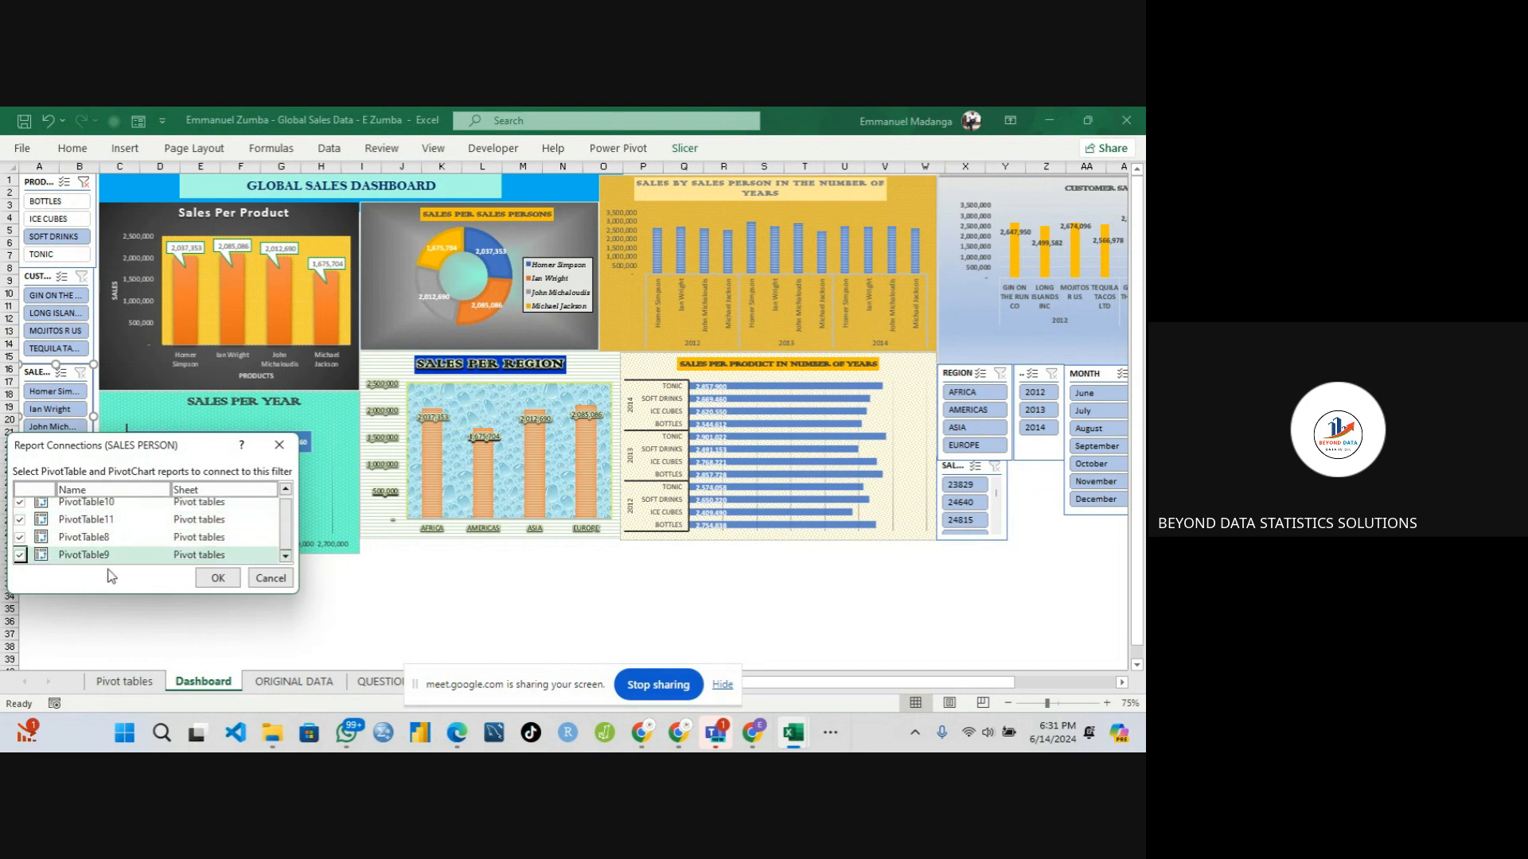
left_click(217, 578)
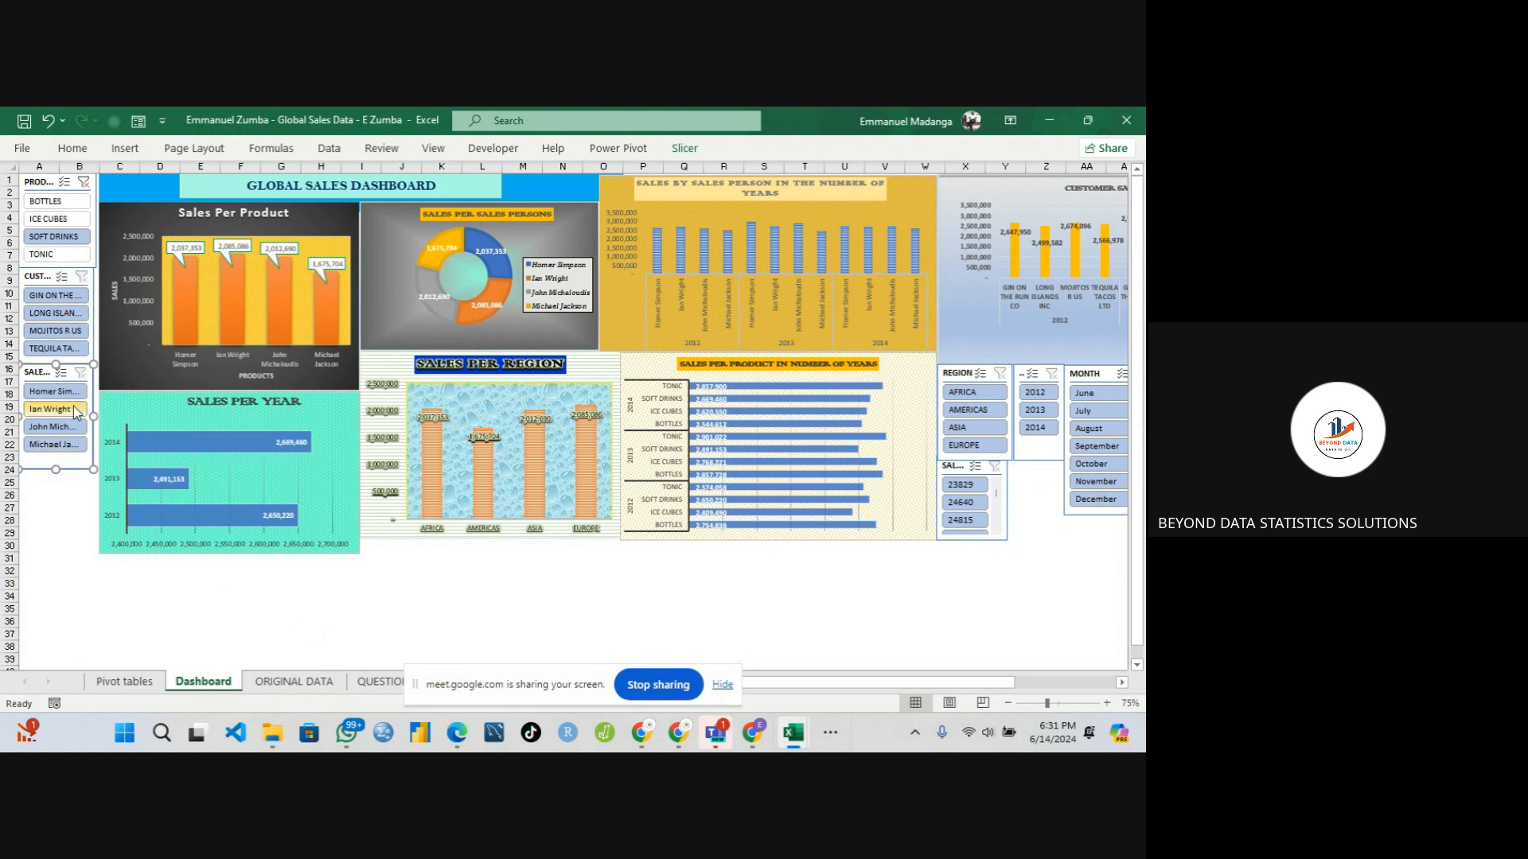
- Test the SALES PERSON slicer with the second and first sales people, and clear both its filter and the PRODUCTS filter
left_click(77, 410)
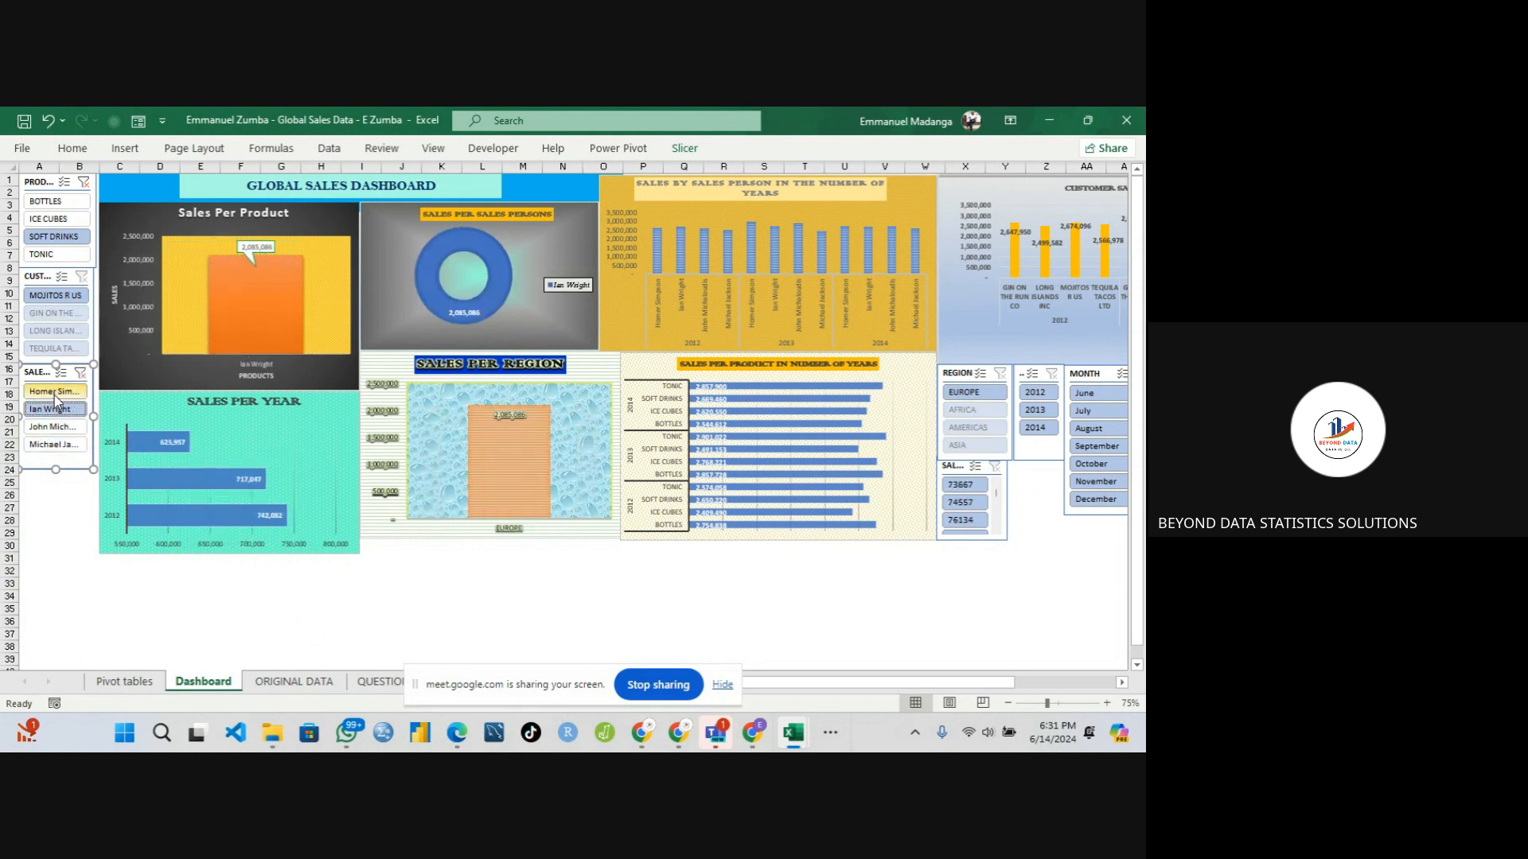
left_click(54, 393)
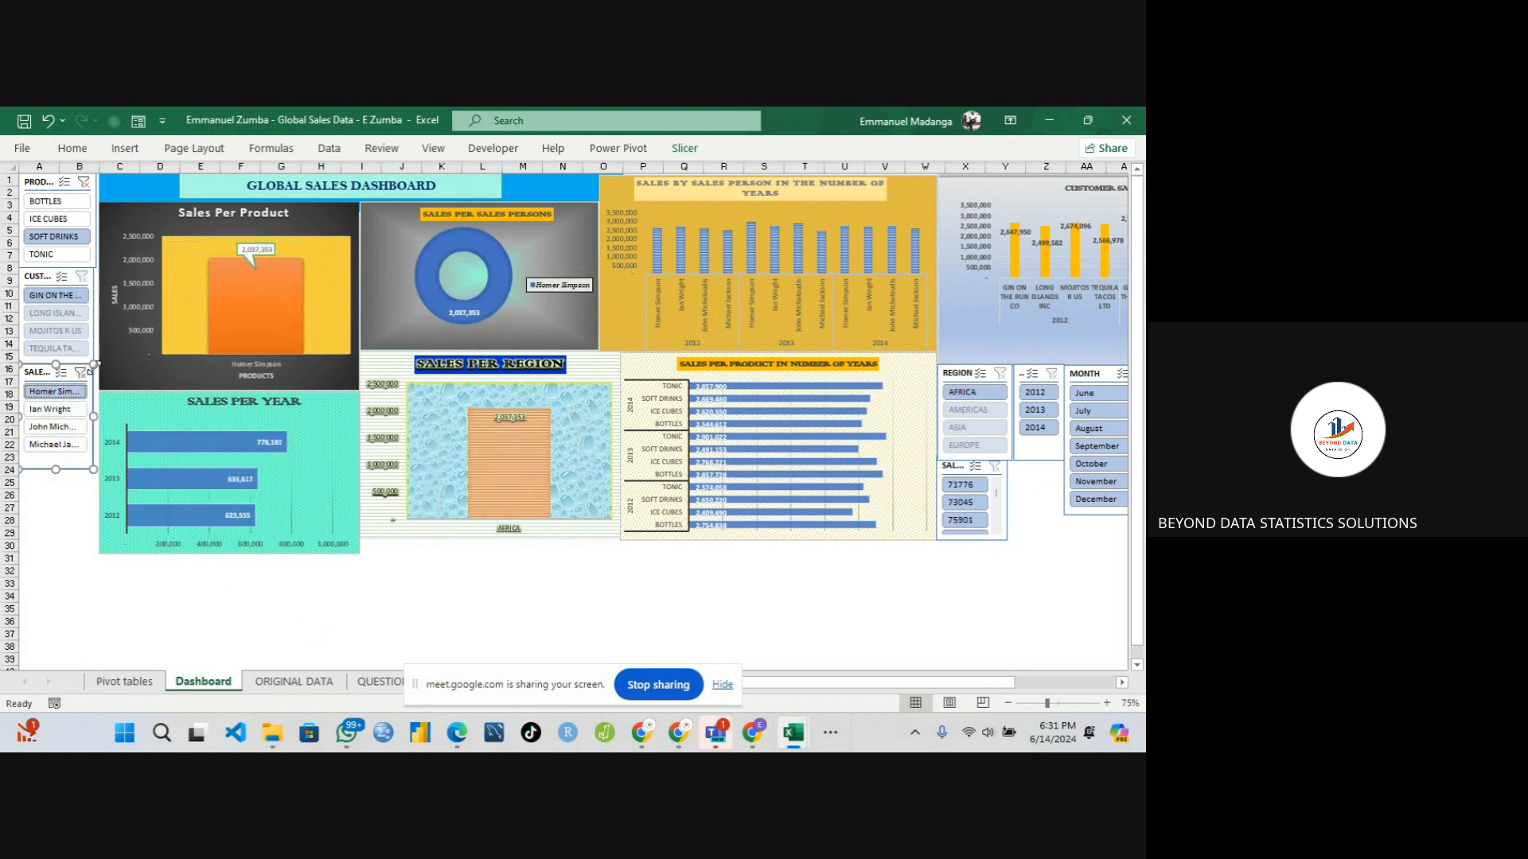
left_click(80, 374)
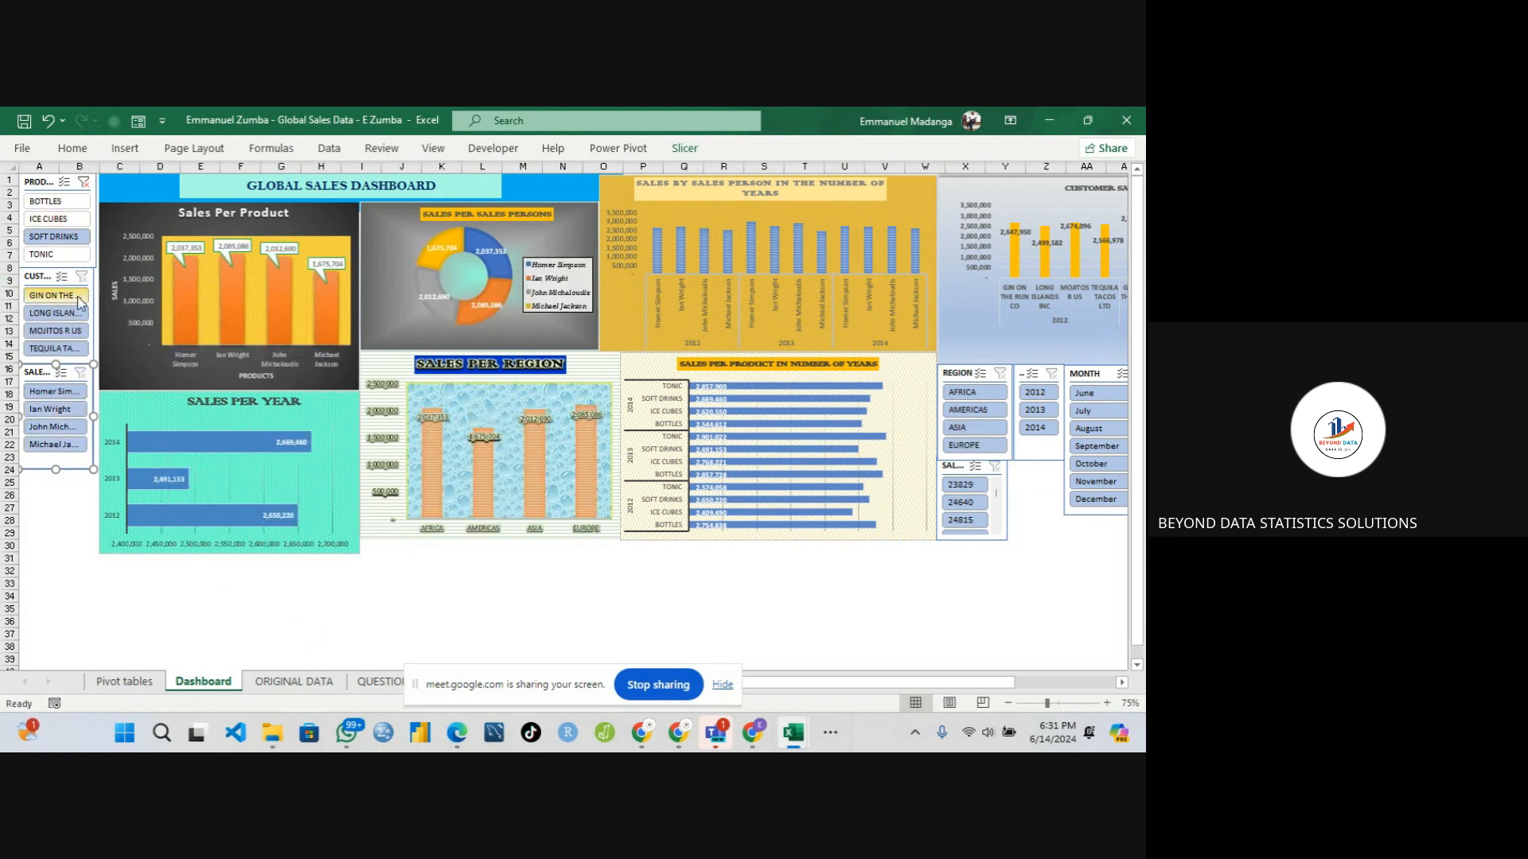
left_click(82, 181)
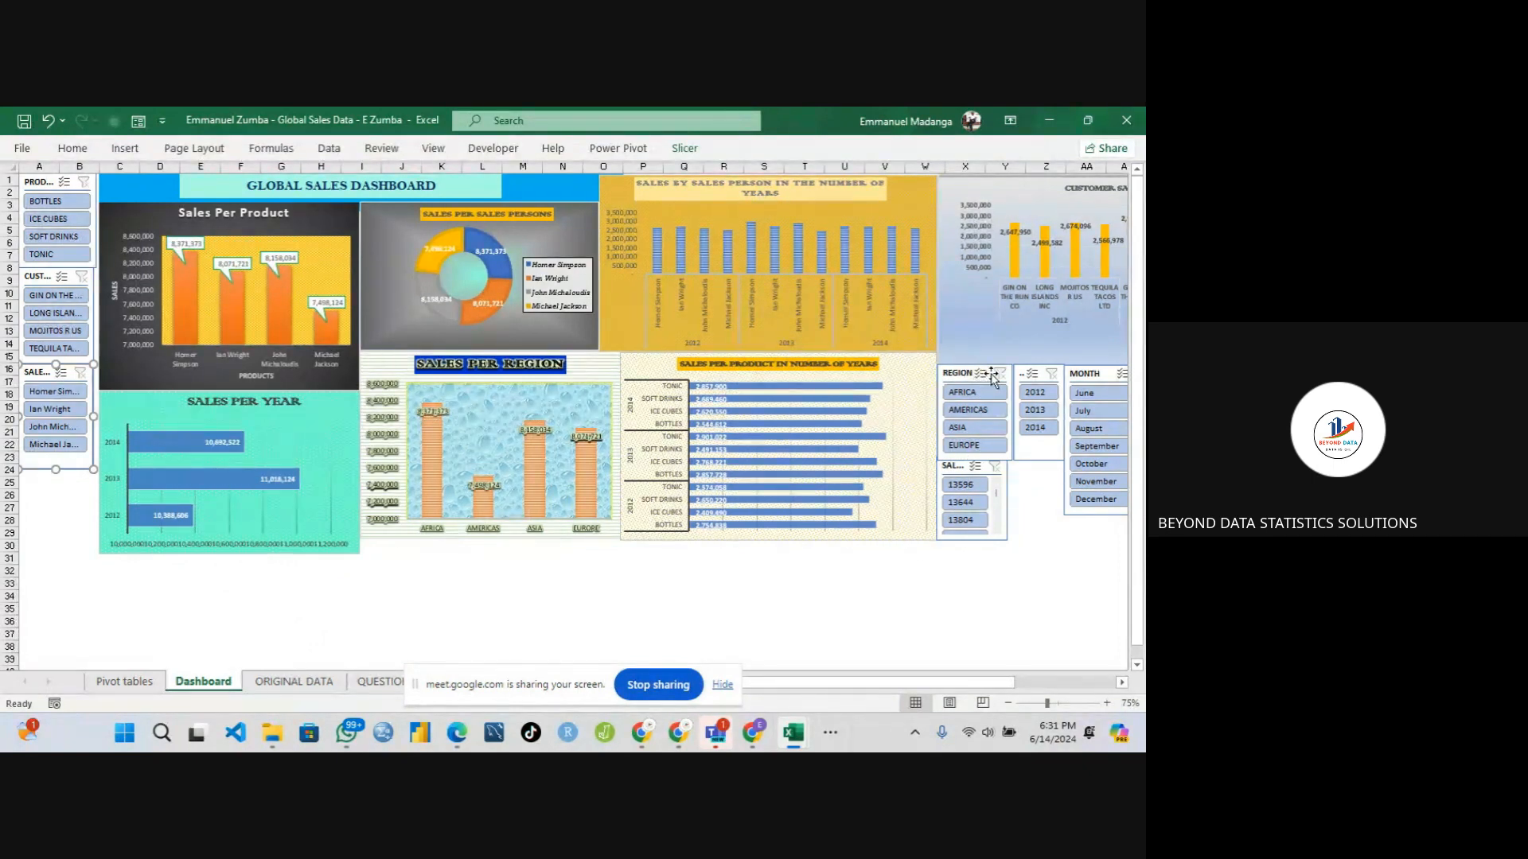
- Test the REGION slicer with AFRICA and ASIA, filter to year 2013 and month July, and clear the region filter
left_click(972, 392)
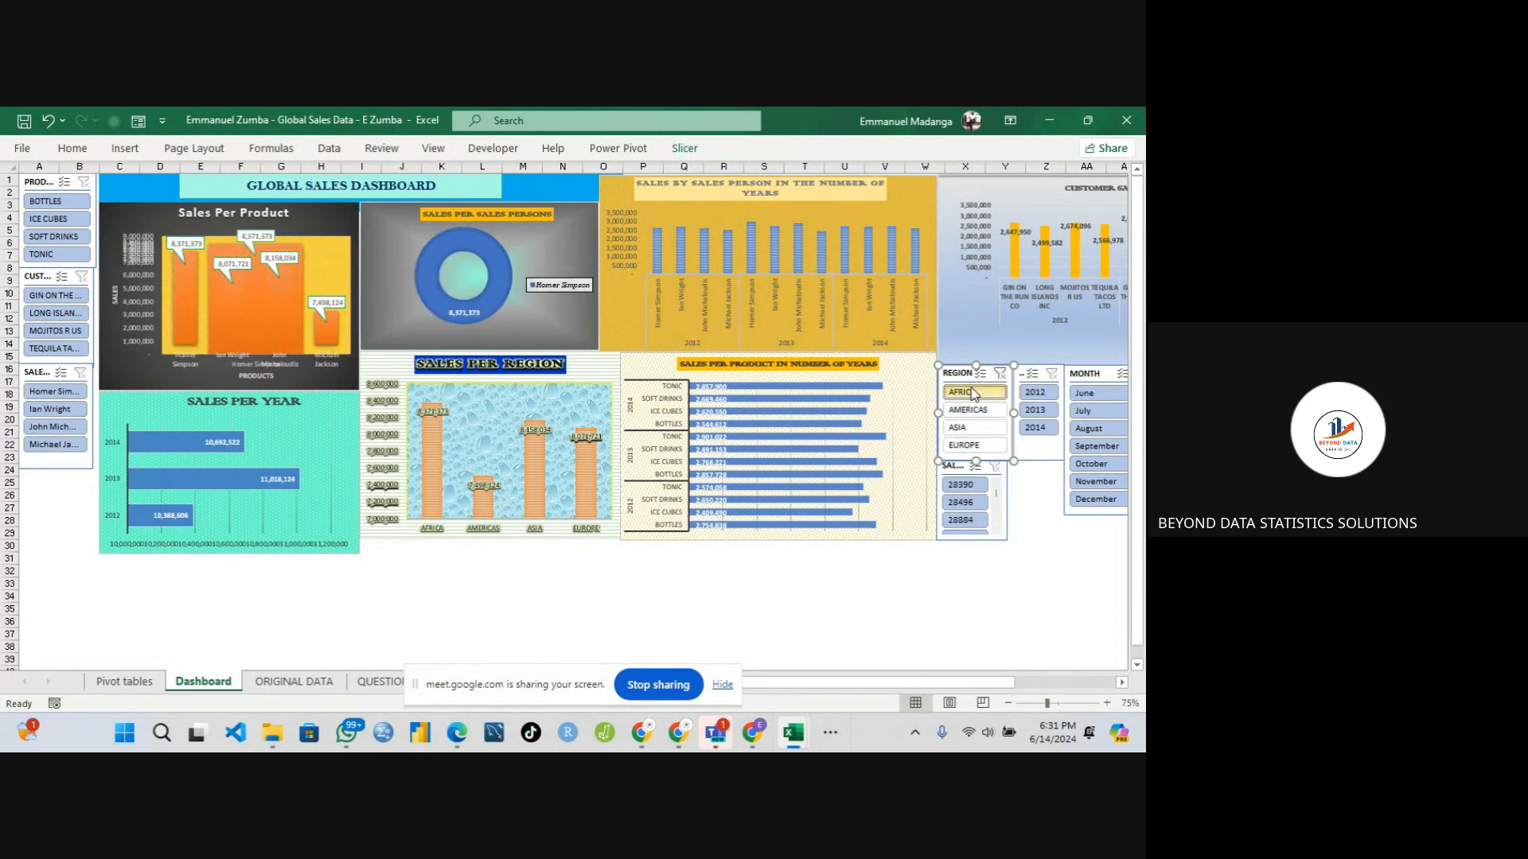
left_click(975, 428)
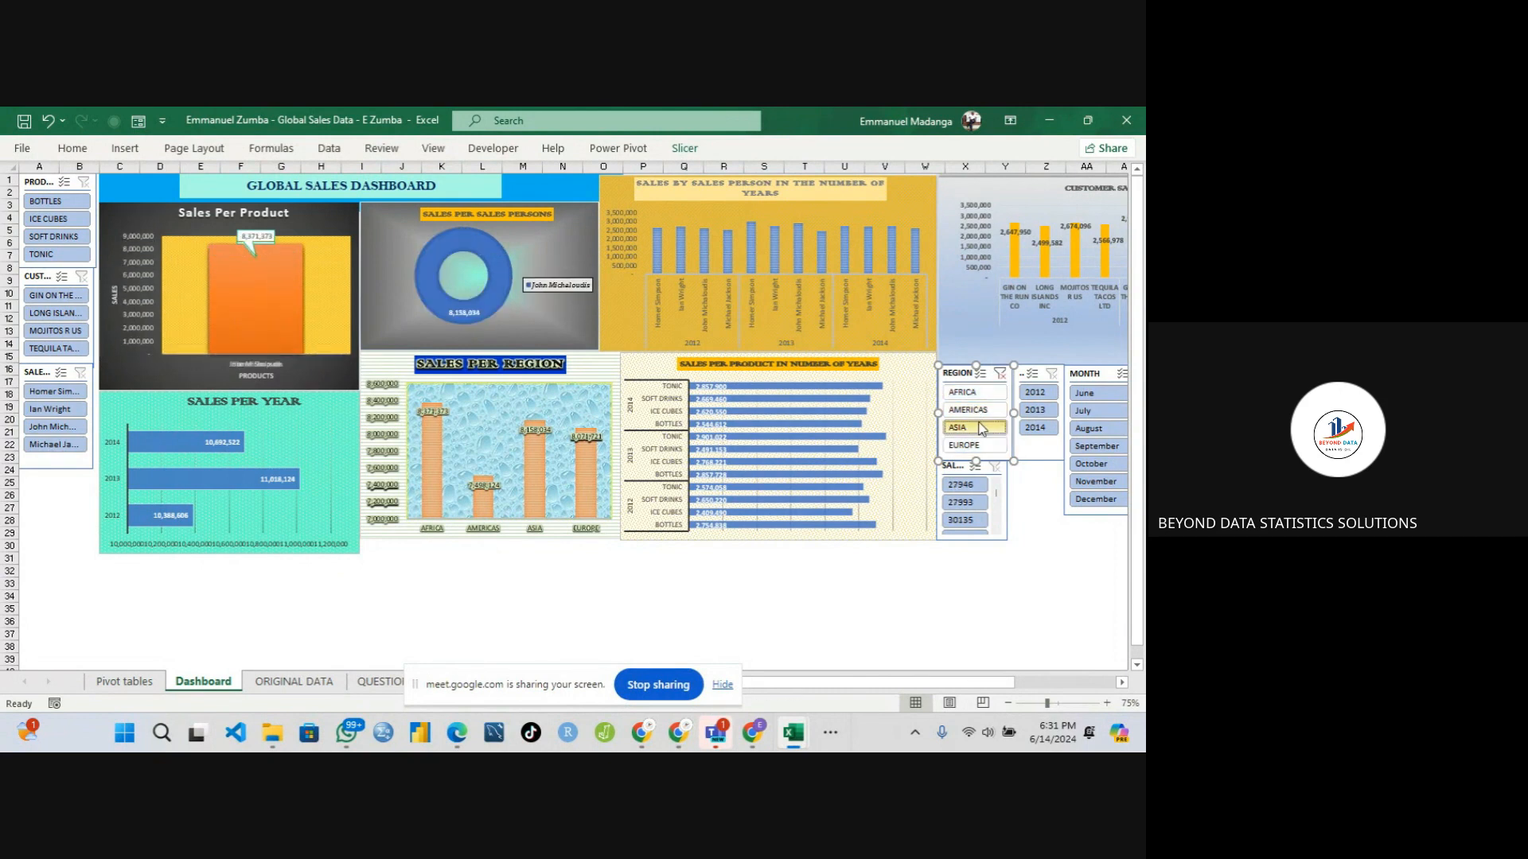
left_click(1045, 413)
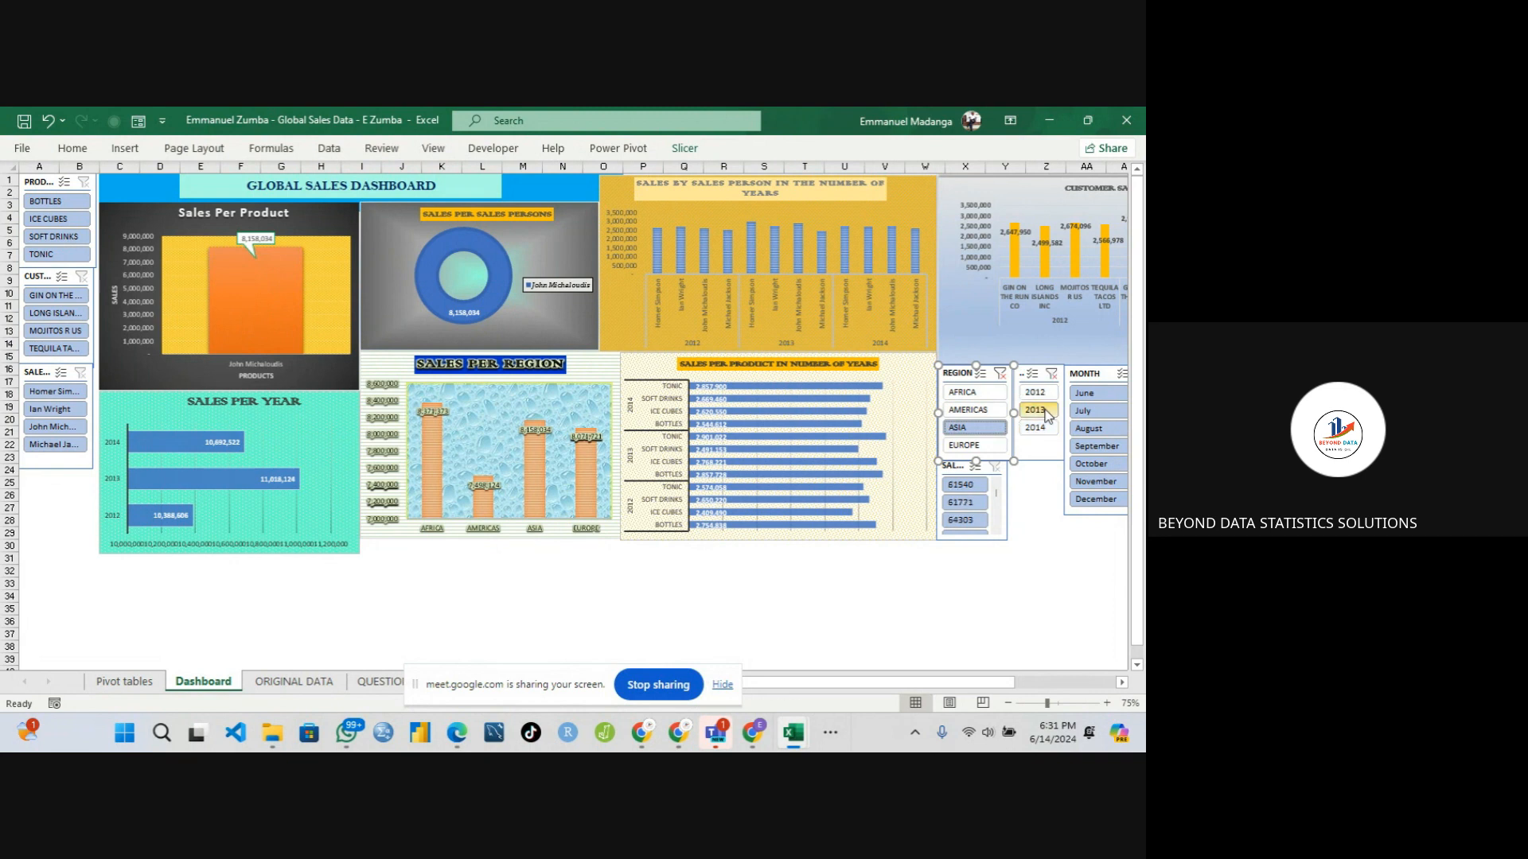
left_click(1098, 411)
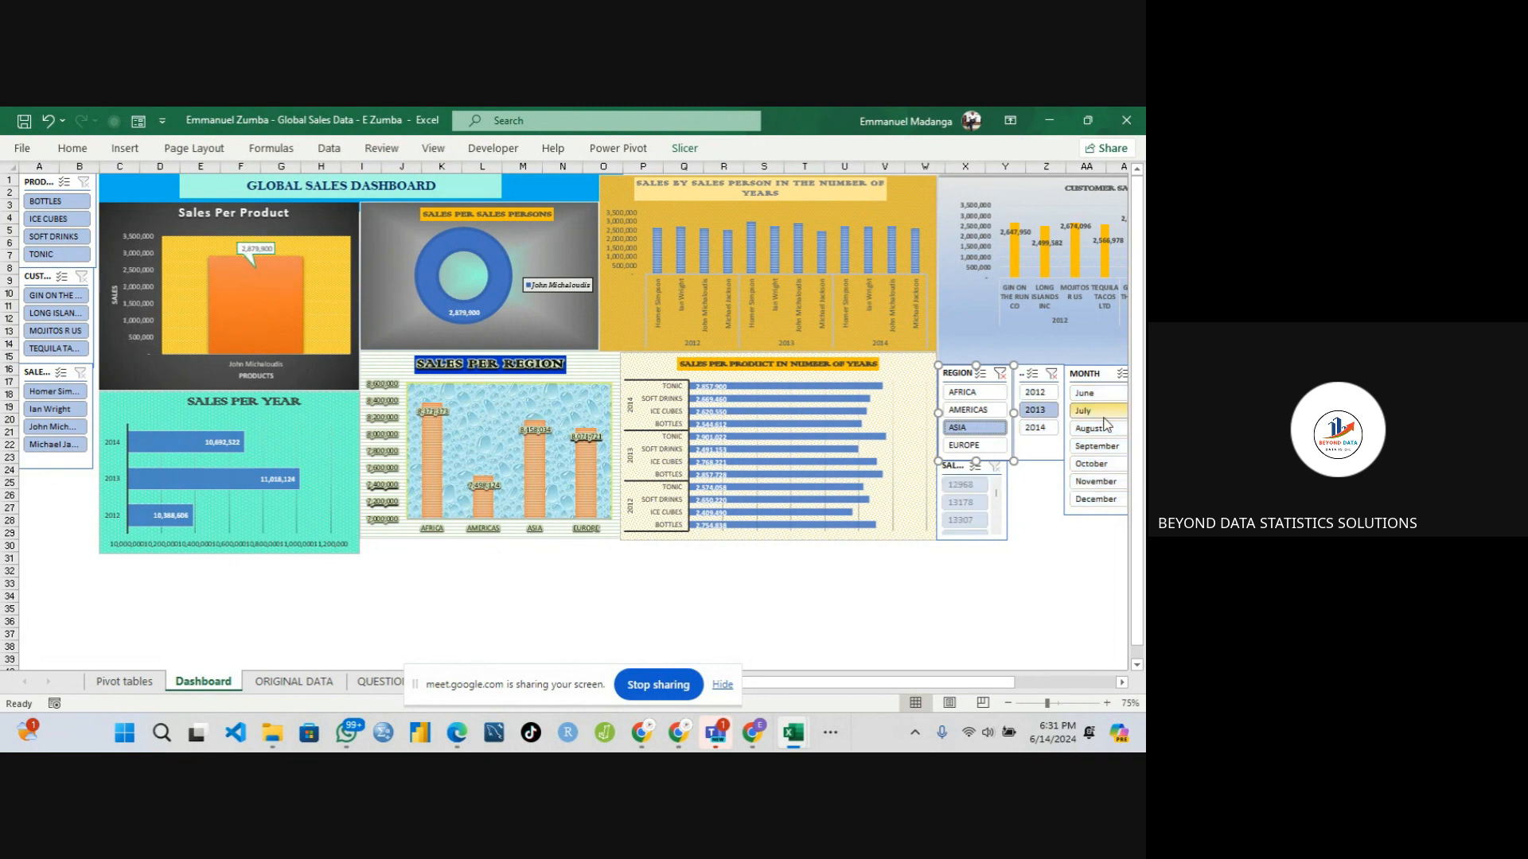
left_click(1000, 373)
- Connect the REGION slicer to PivotTable10, PivotTable11 and PivotTable9 as well
right_click(1000, 378)
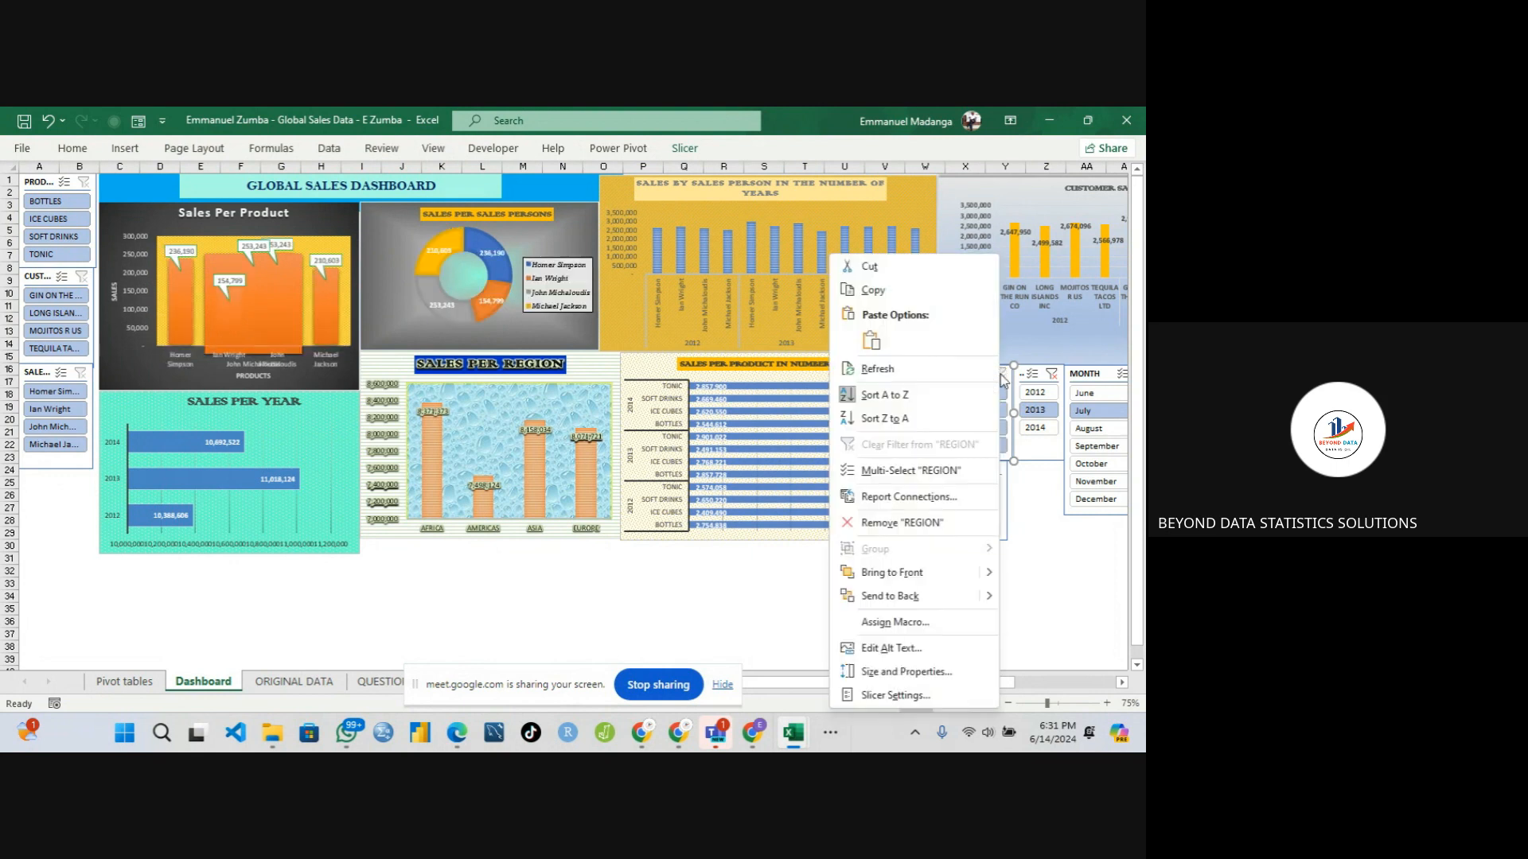
left_click(936, 499)
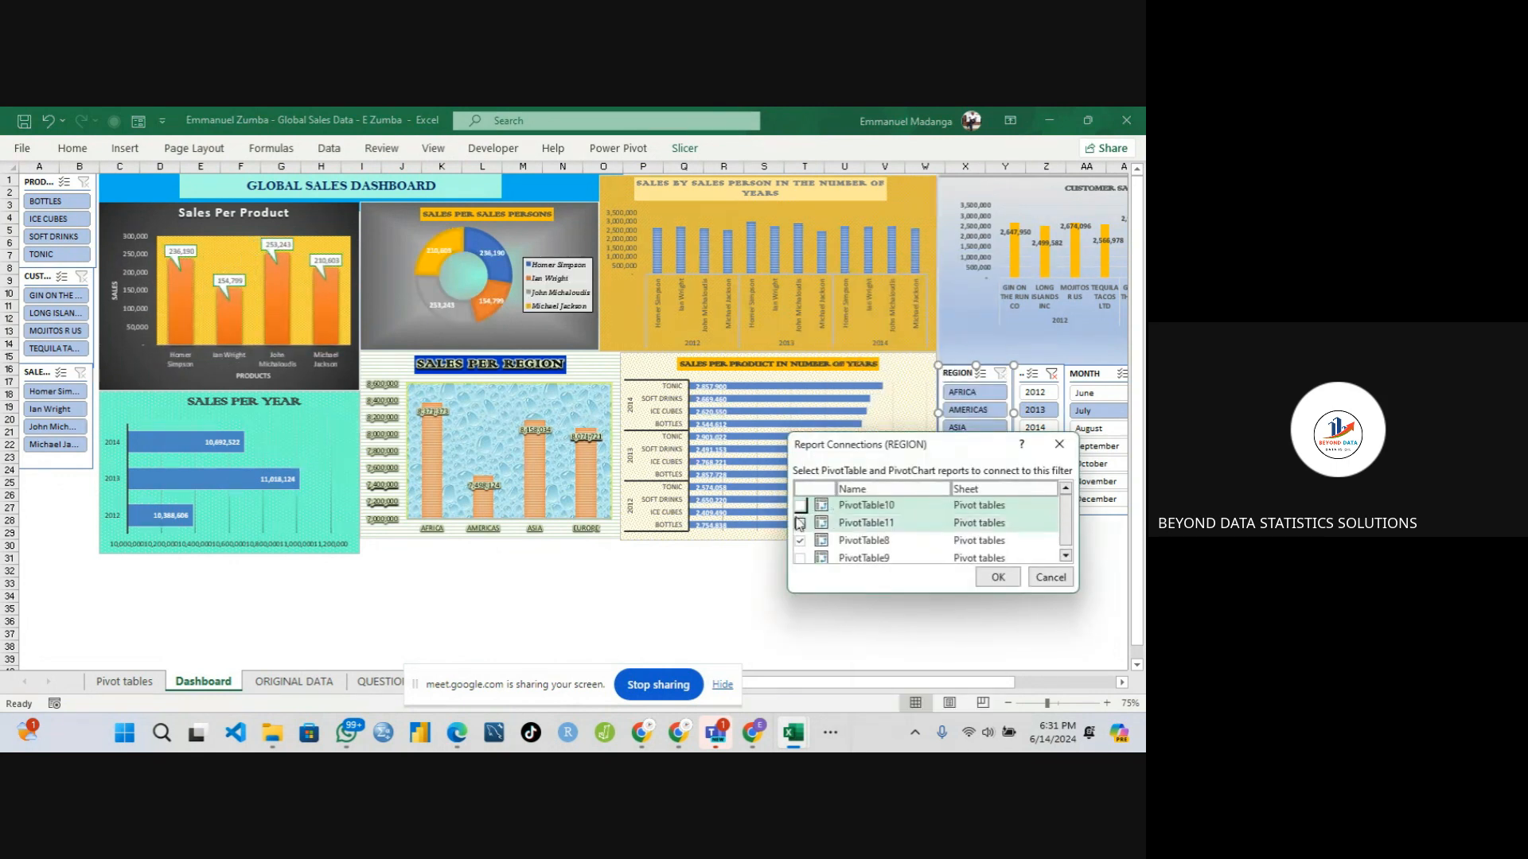
left_click(800, 506)
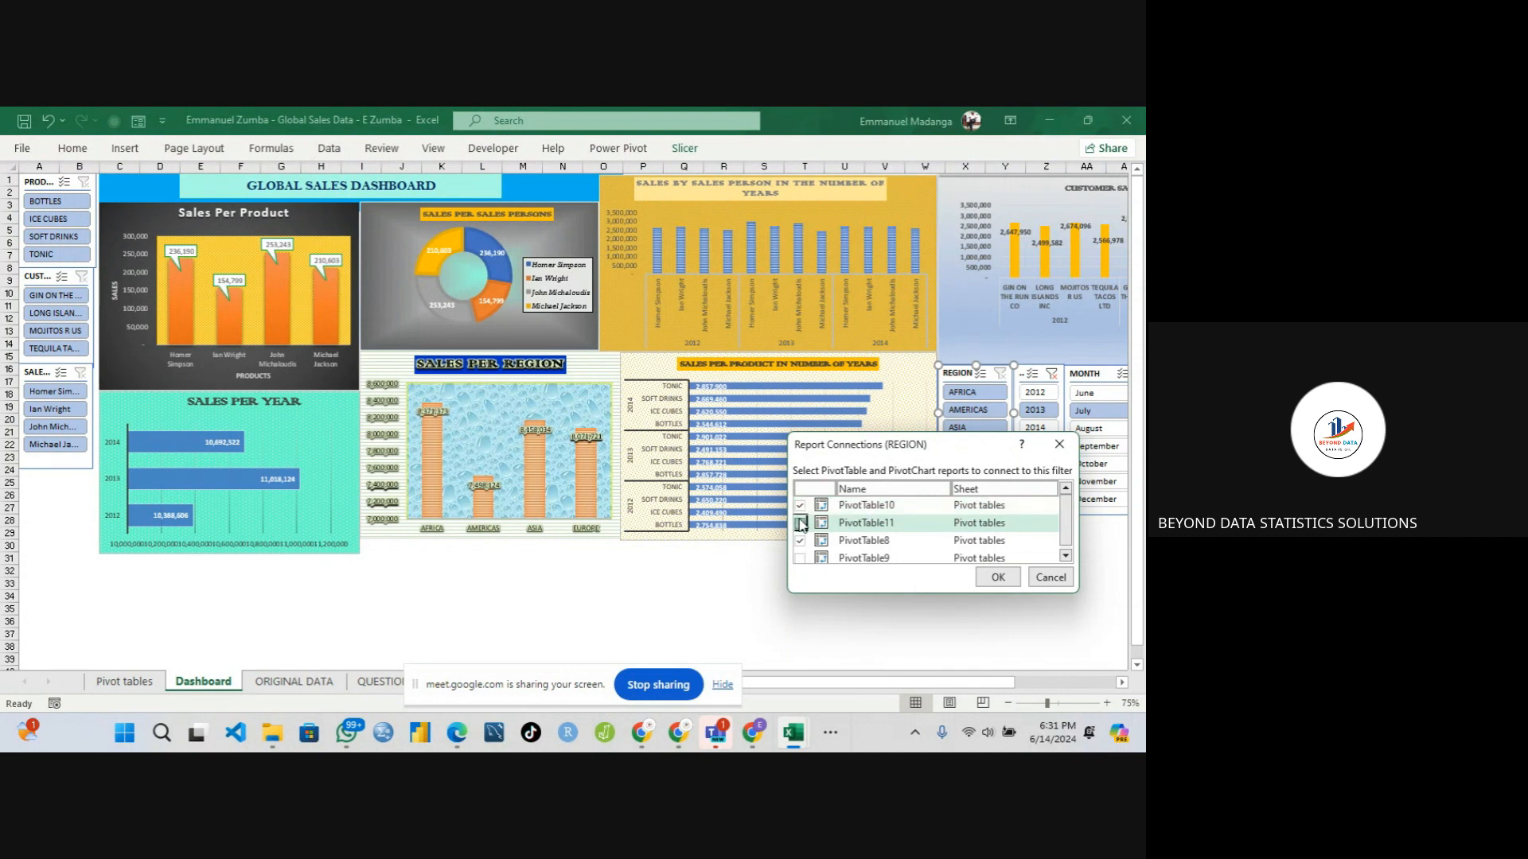
left_click(800, 524)
left_click(799, 558)
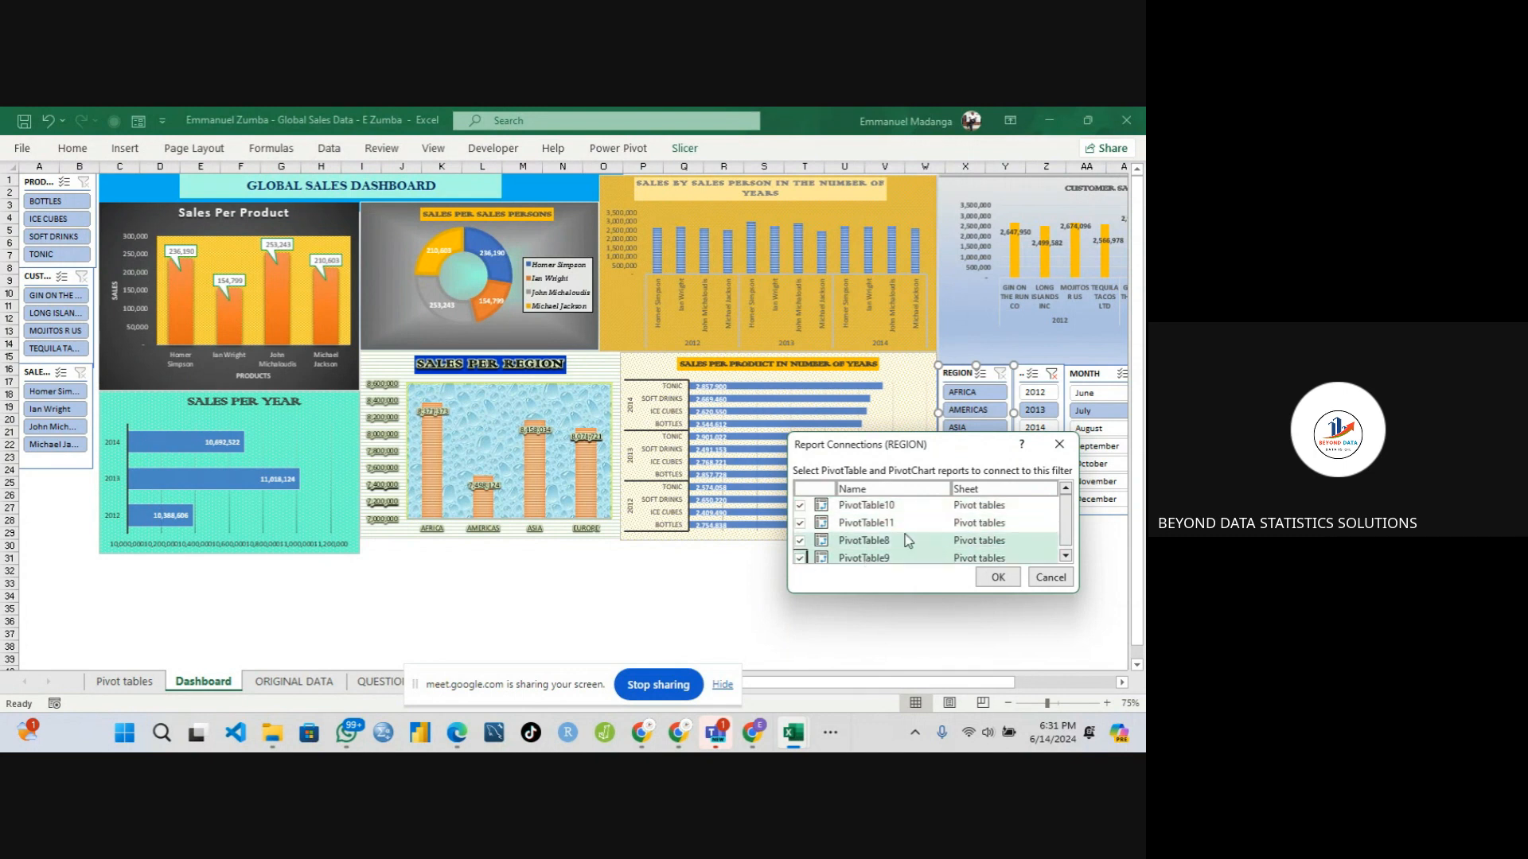
left_click(995, 577)
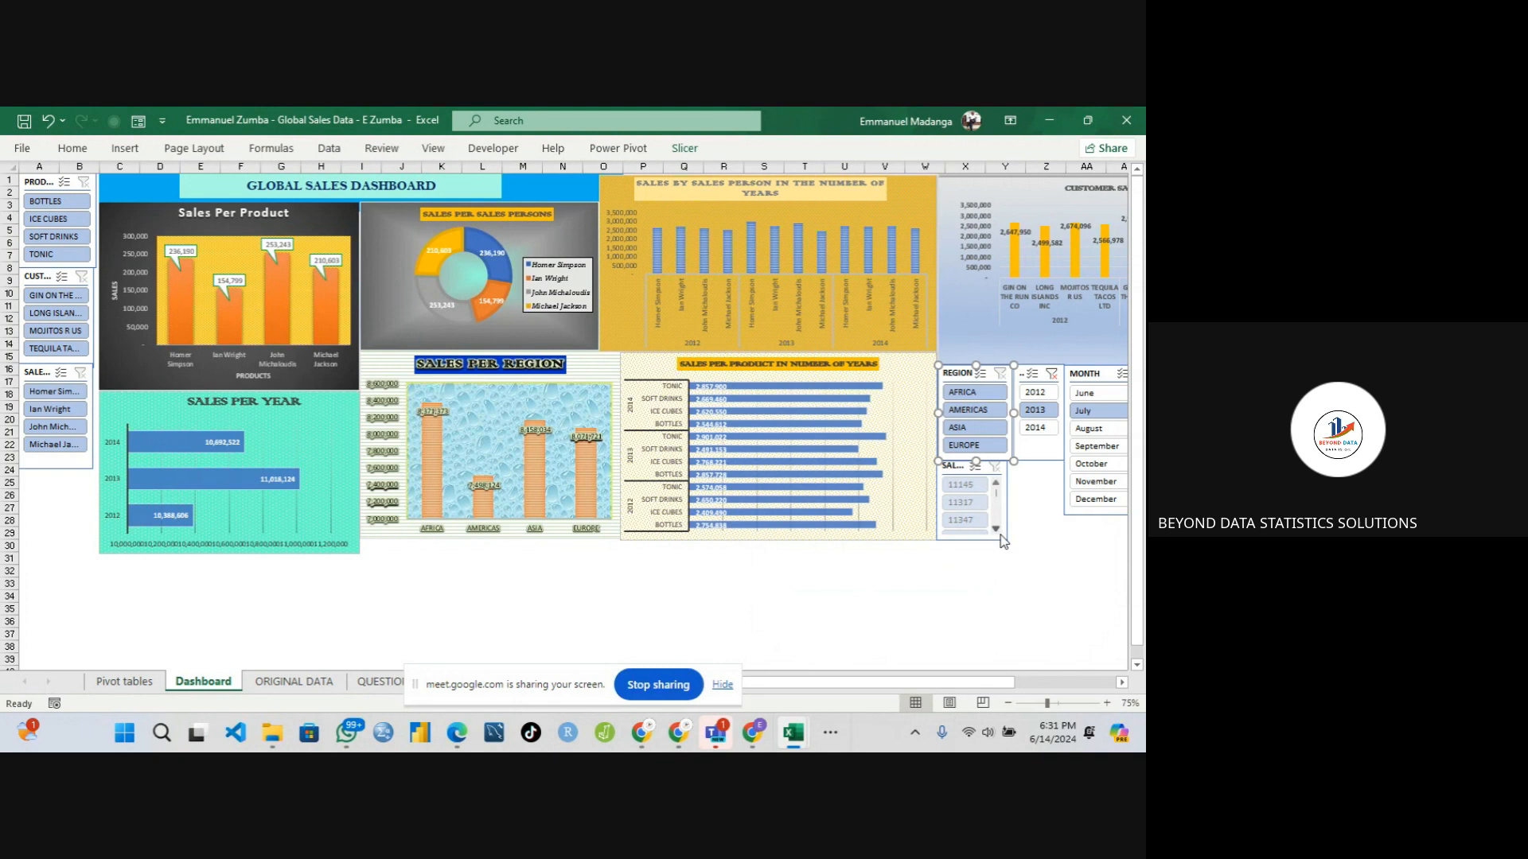
- Connect the SALES USD slicer to PivotTable10, PivotTable11 and PivotTable9 as well
right_click(1005, 538)
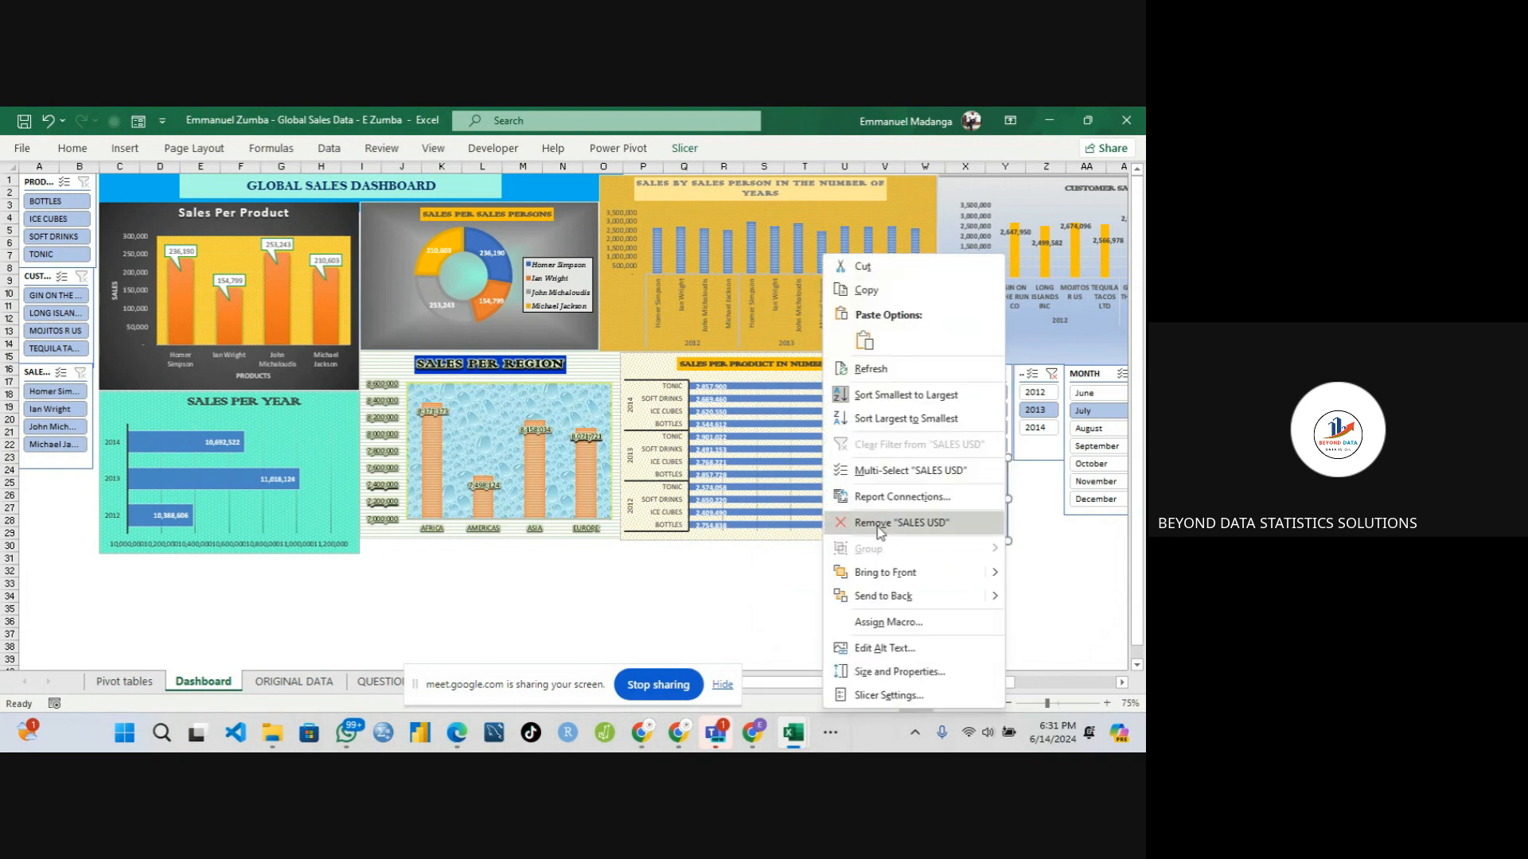
left_click(895, 498)
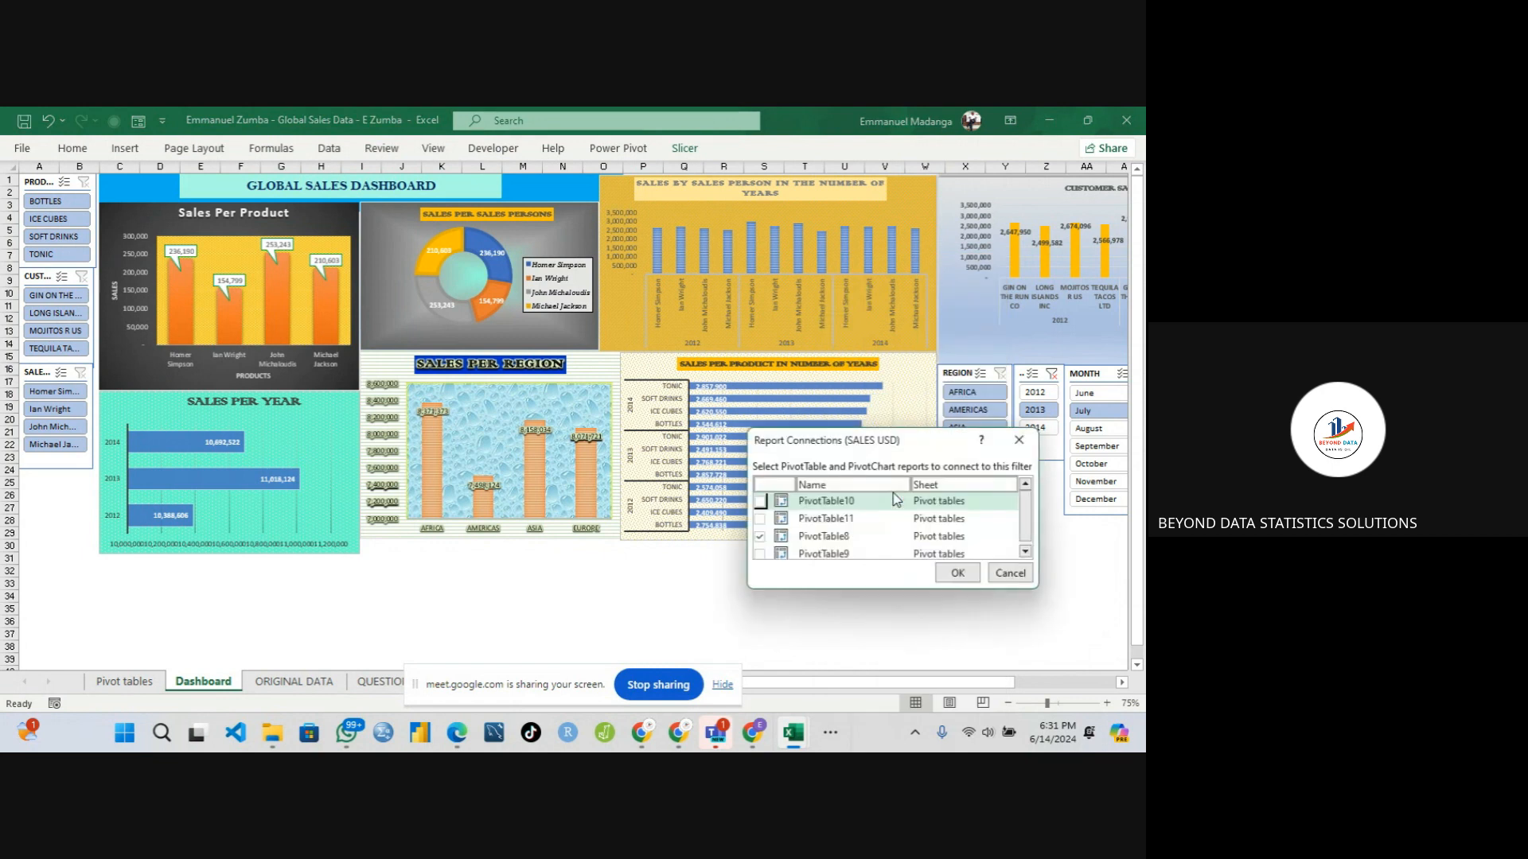
left_click(760, 502)
left_click(760, 519)
left_click(760, 555)
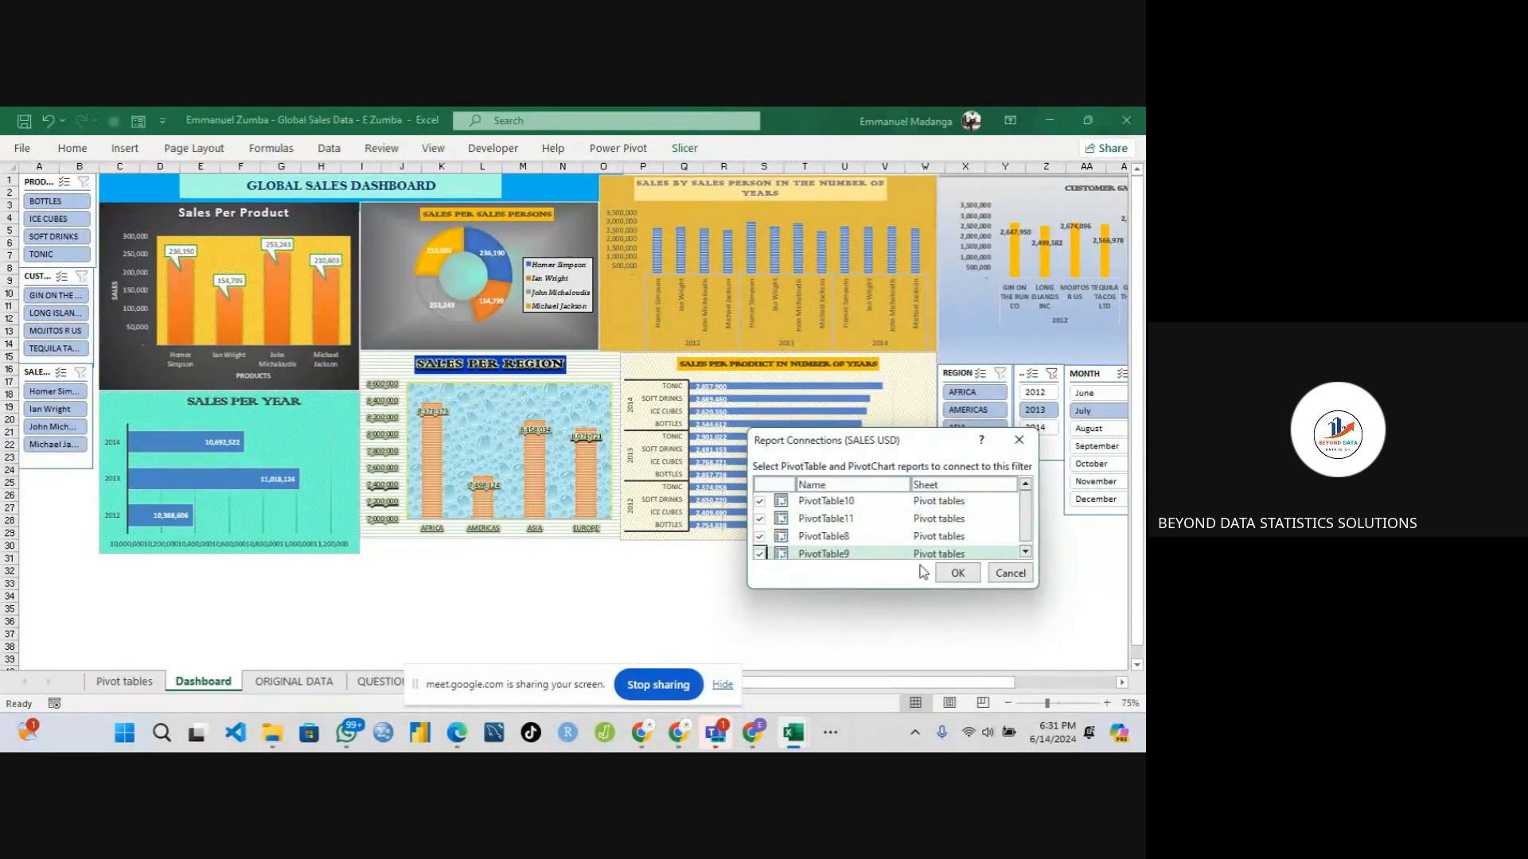
left_click(958, 573)
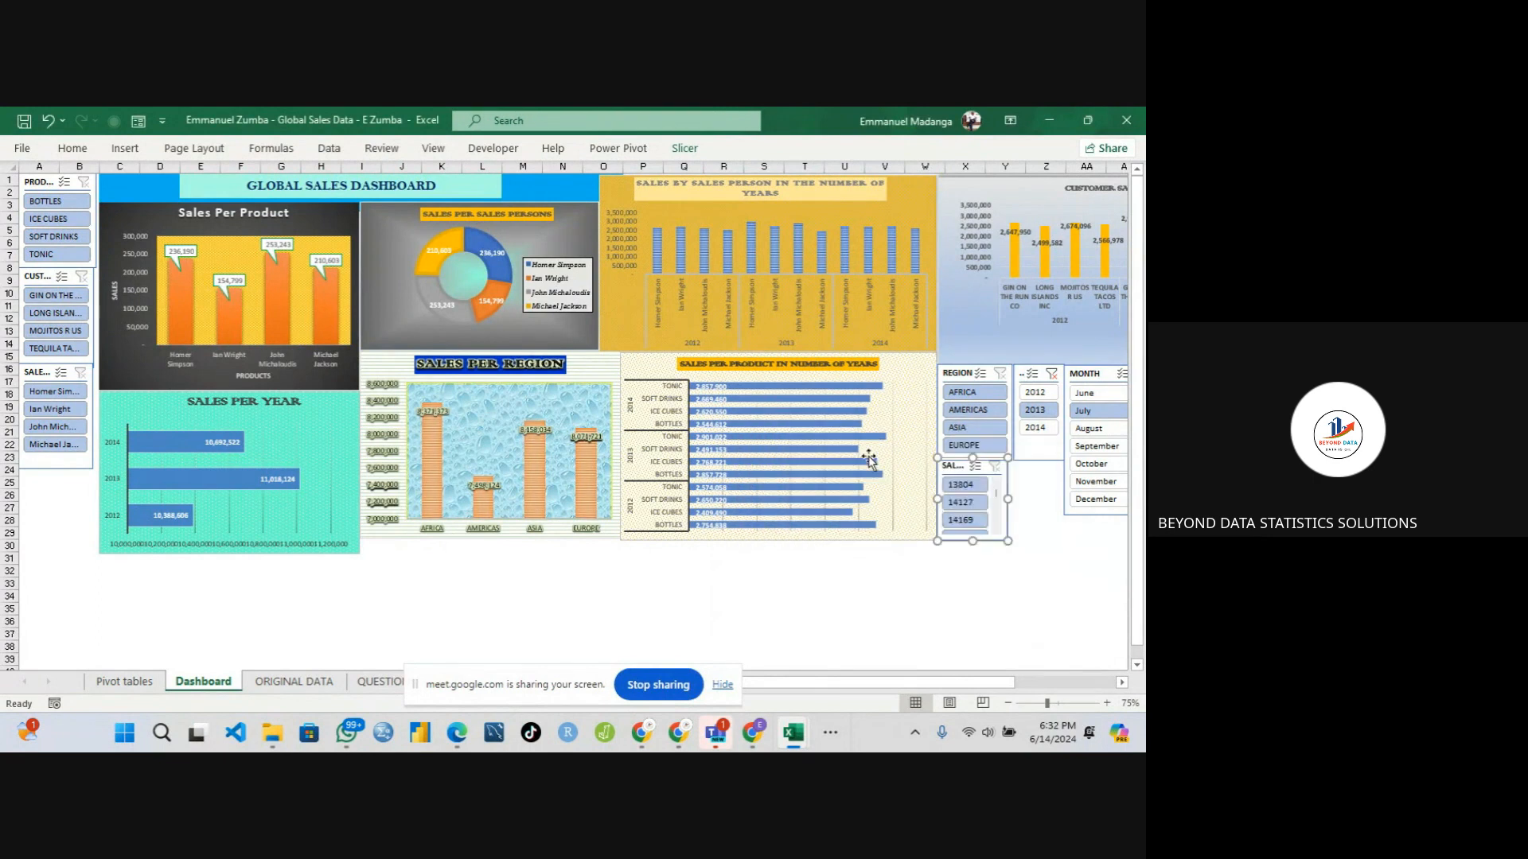
left_click(893, 378)
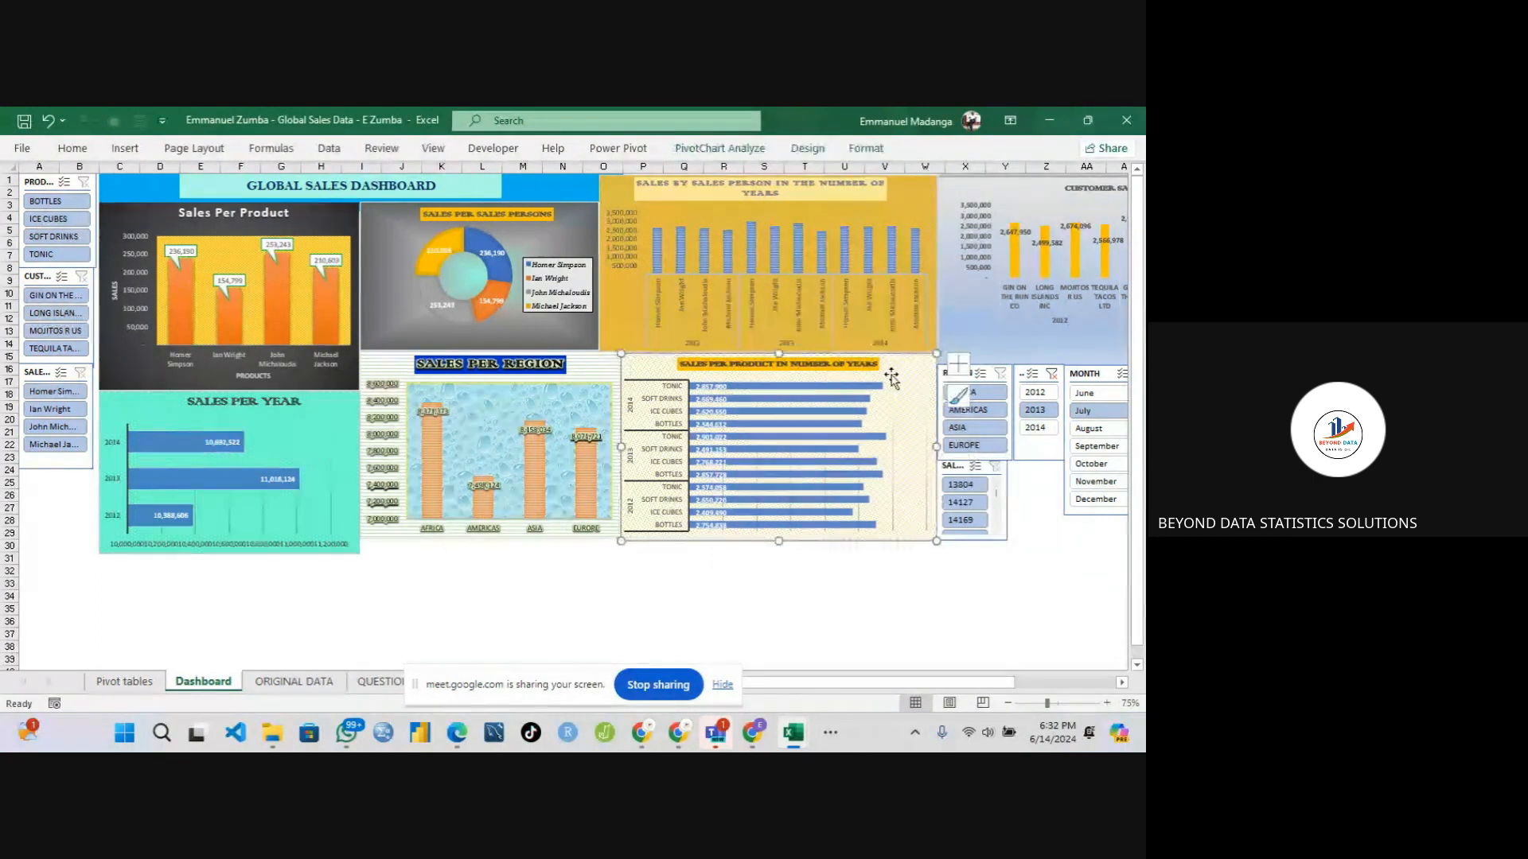
left_click(1039, 471)
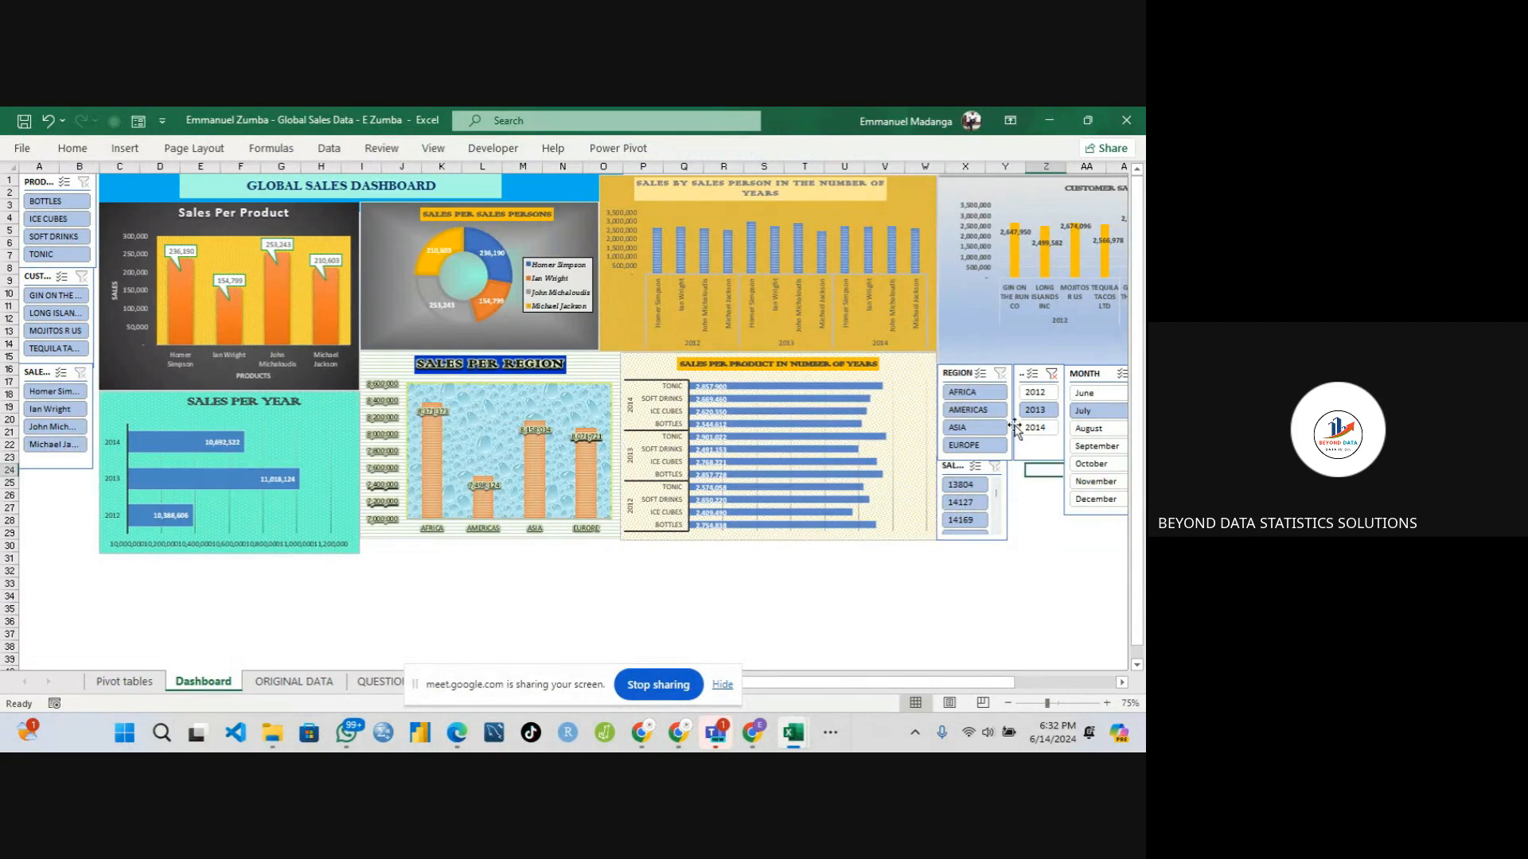
- Connect the YEAR slicer to PivotTable10, PivotTable11 and PivotTable9 as well
left_click(1036, 458)
right_click(1036, 458)
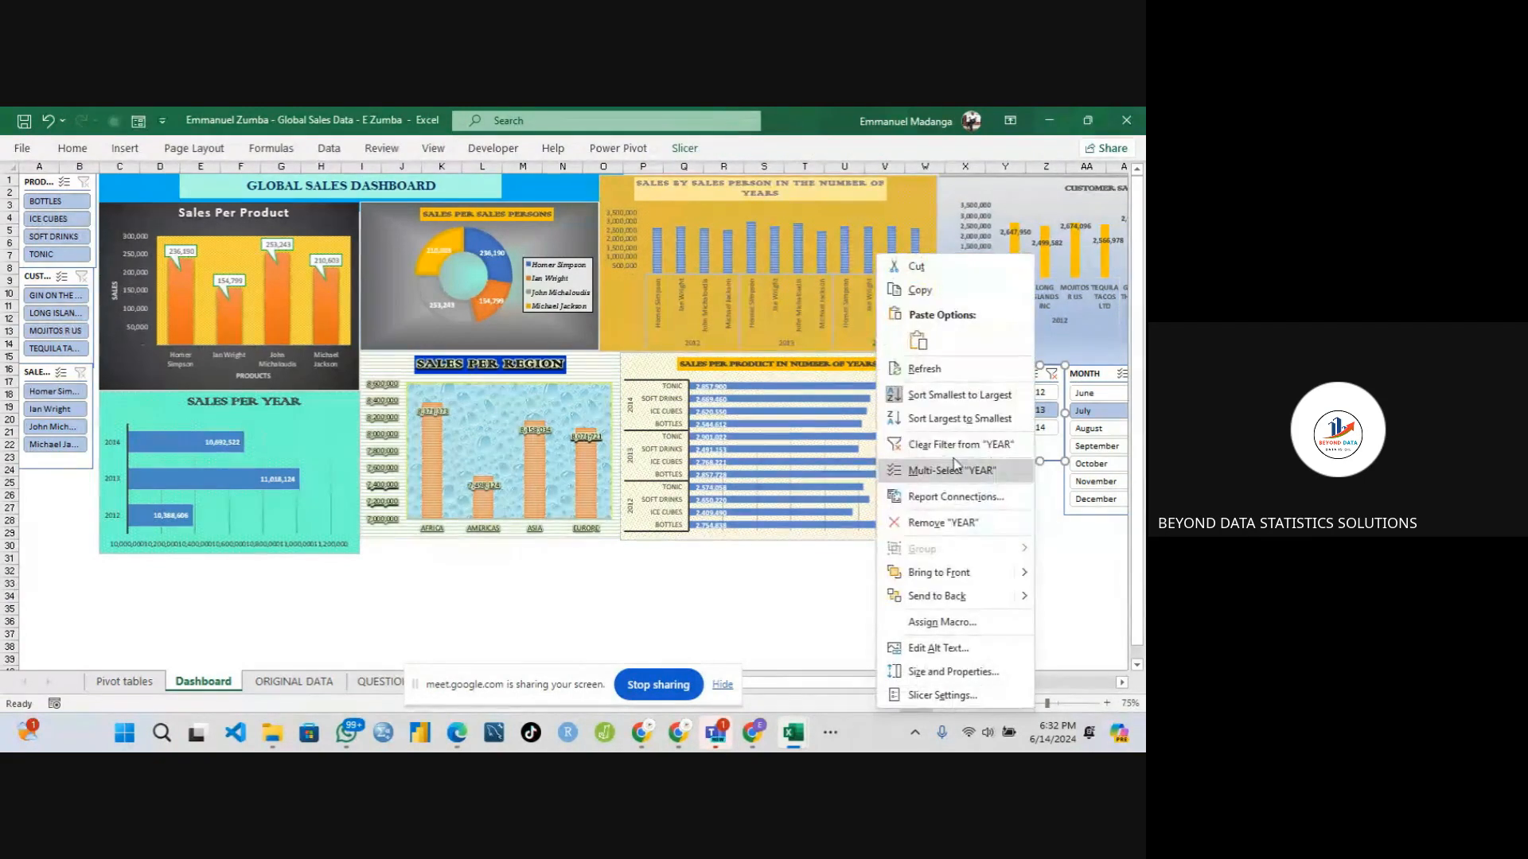
left_click(980, 501)
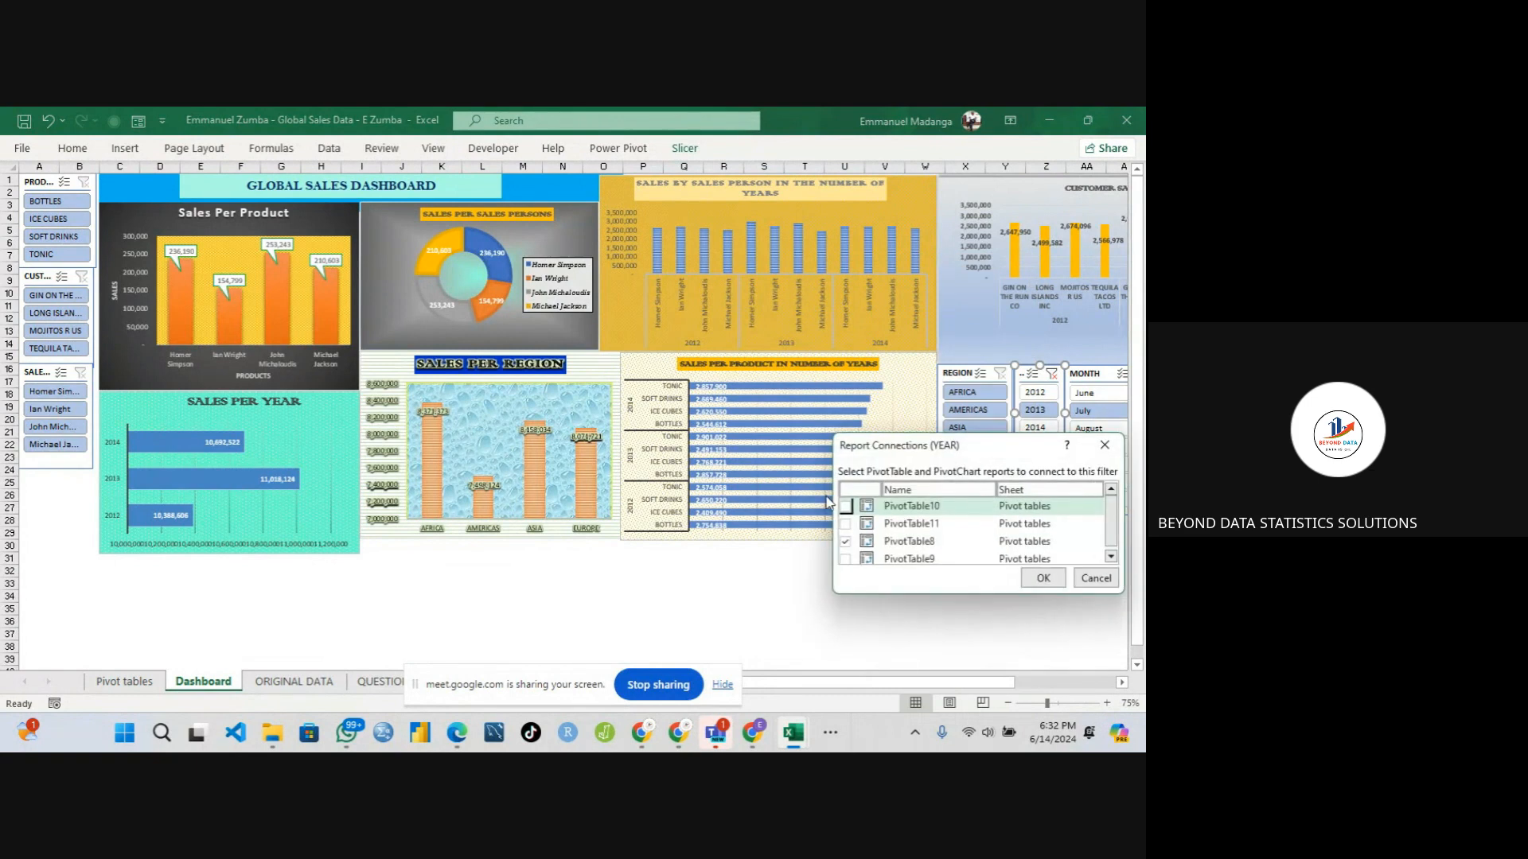
left_click(845, 523)
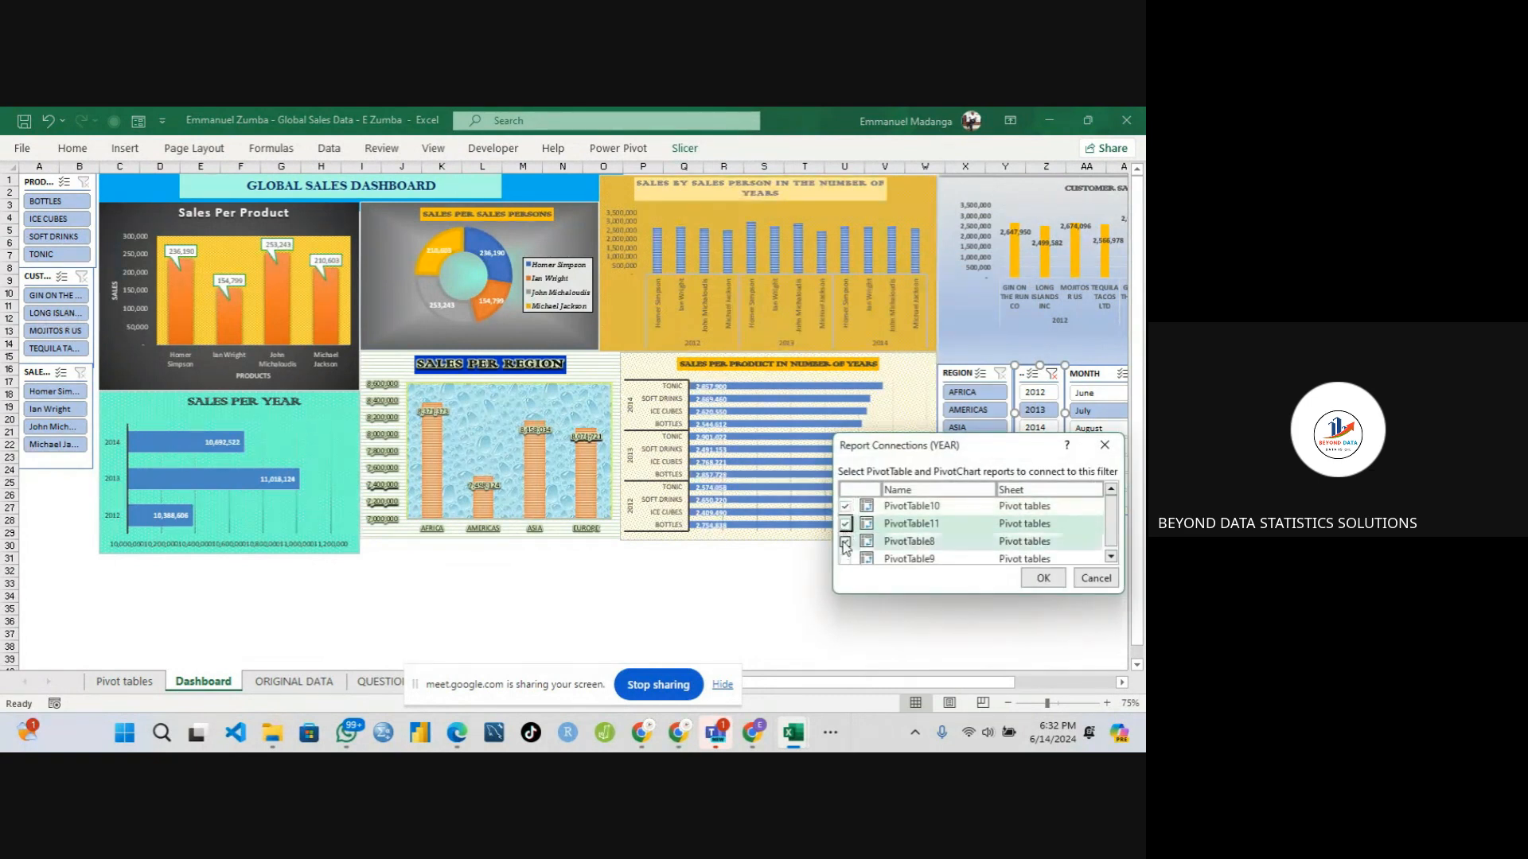
left_click(846, 559)
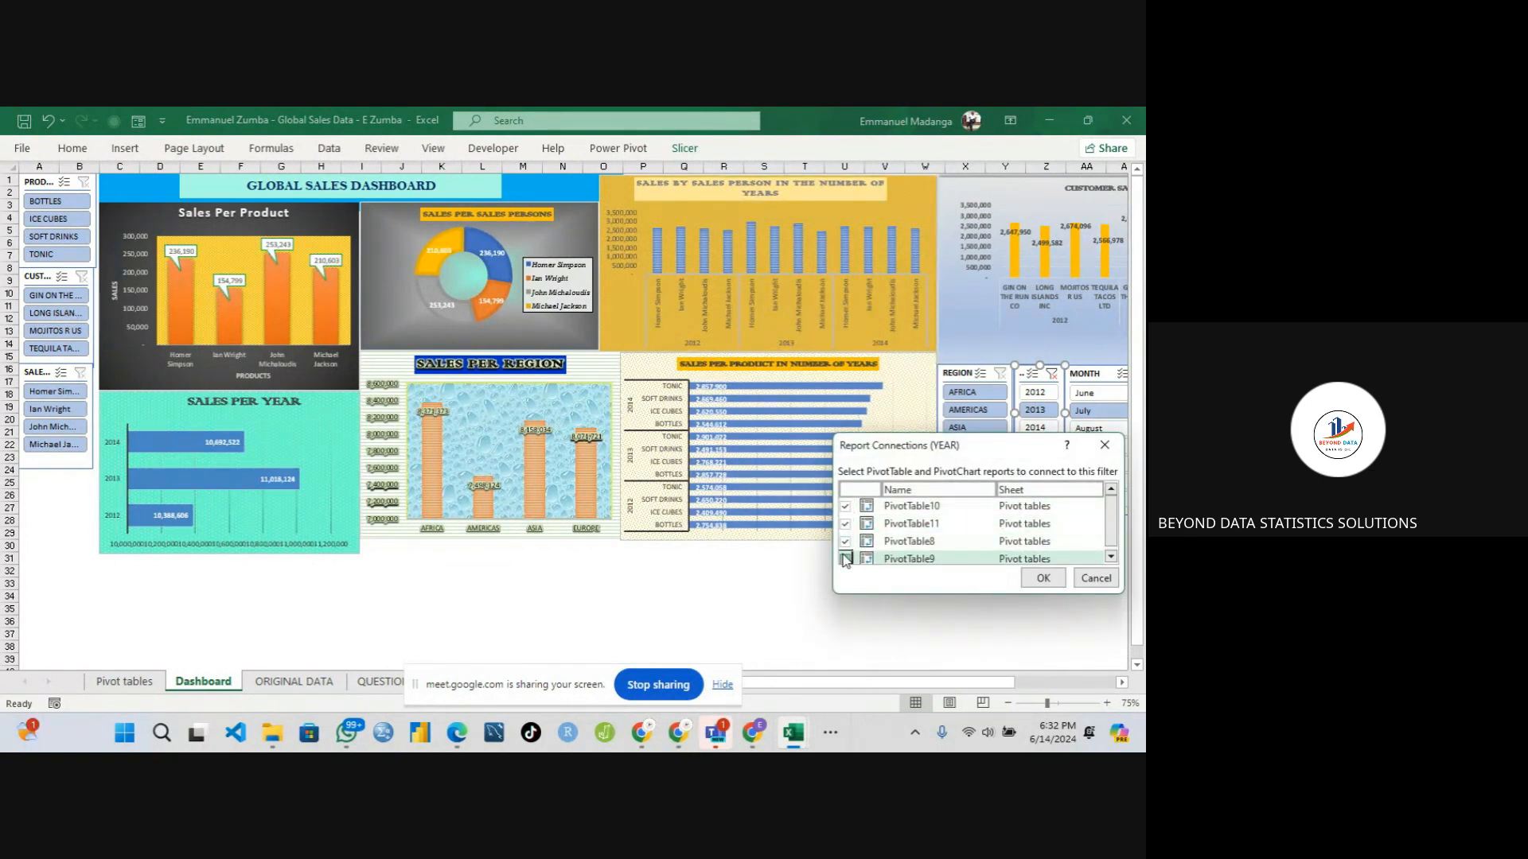
left_click(1050, 580)
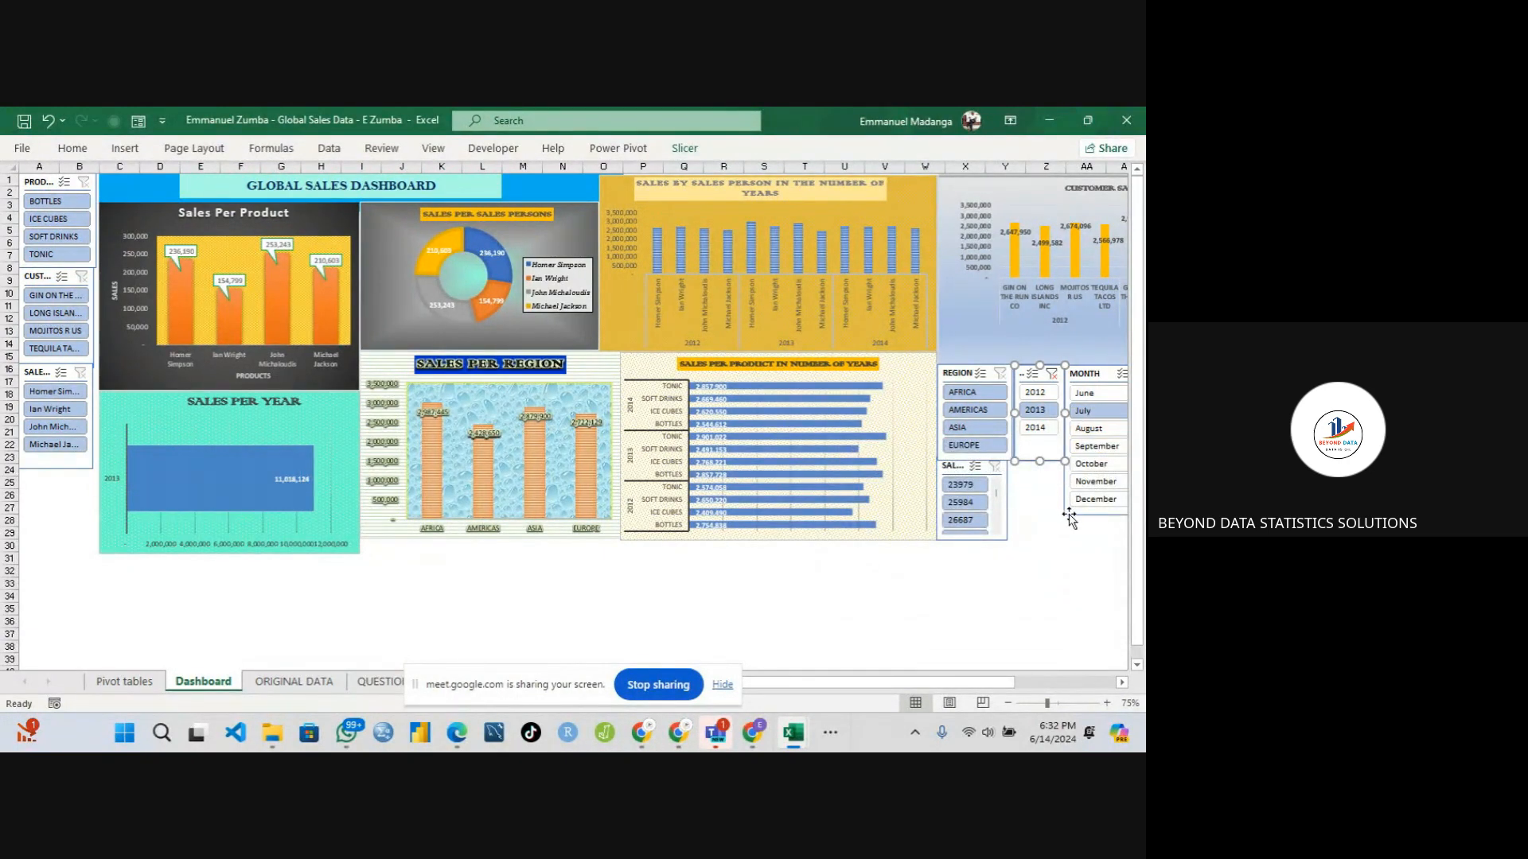
- Connect the MONTH slicer to PivotTable10, PivotTable11 and PivotTable9 as well, and deselect the slicer
left_click(1068, 515)
right_click(1068, 514)
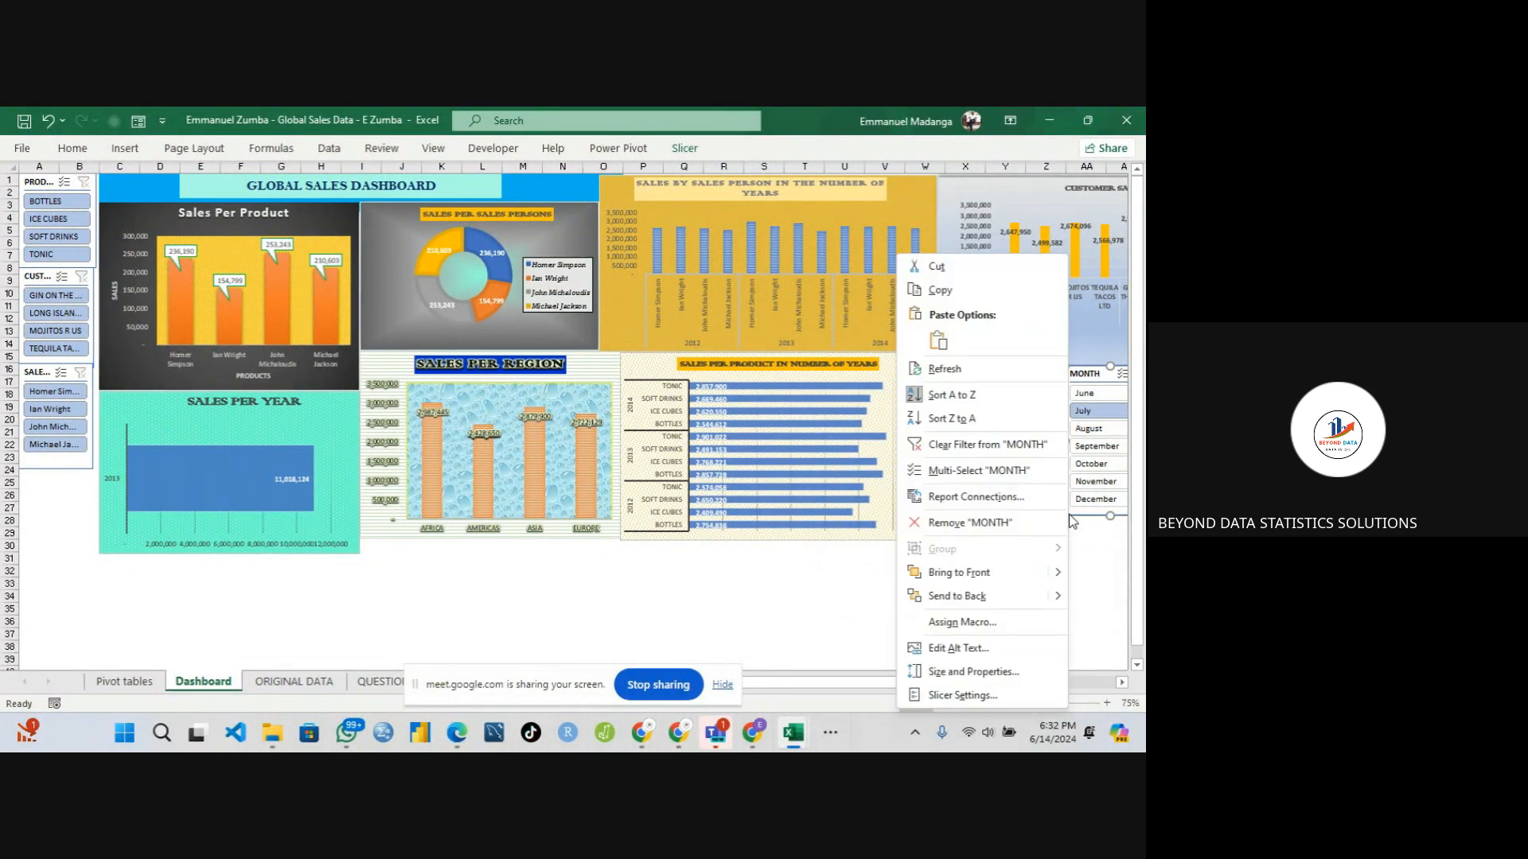
left_click(975, 497)
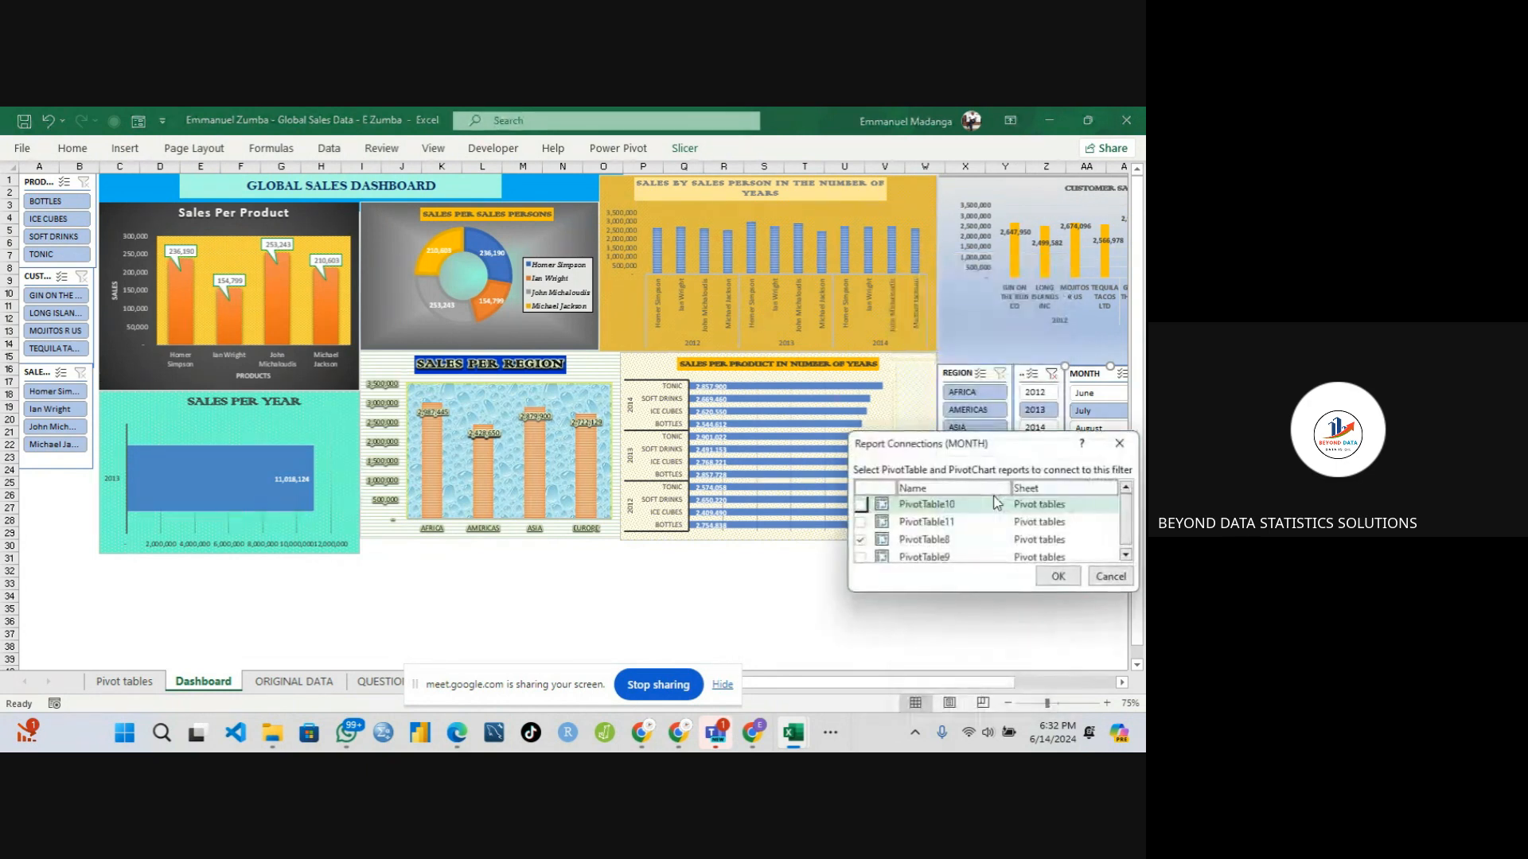
left_click(860, 523)
left_click(860, 557)
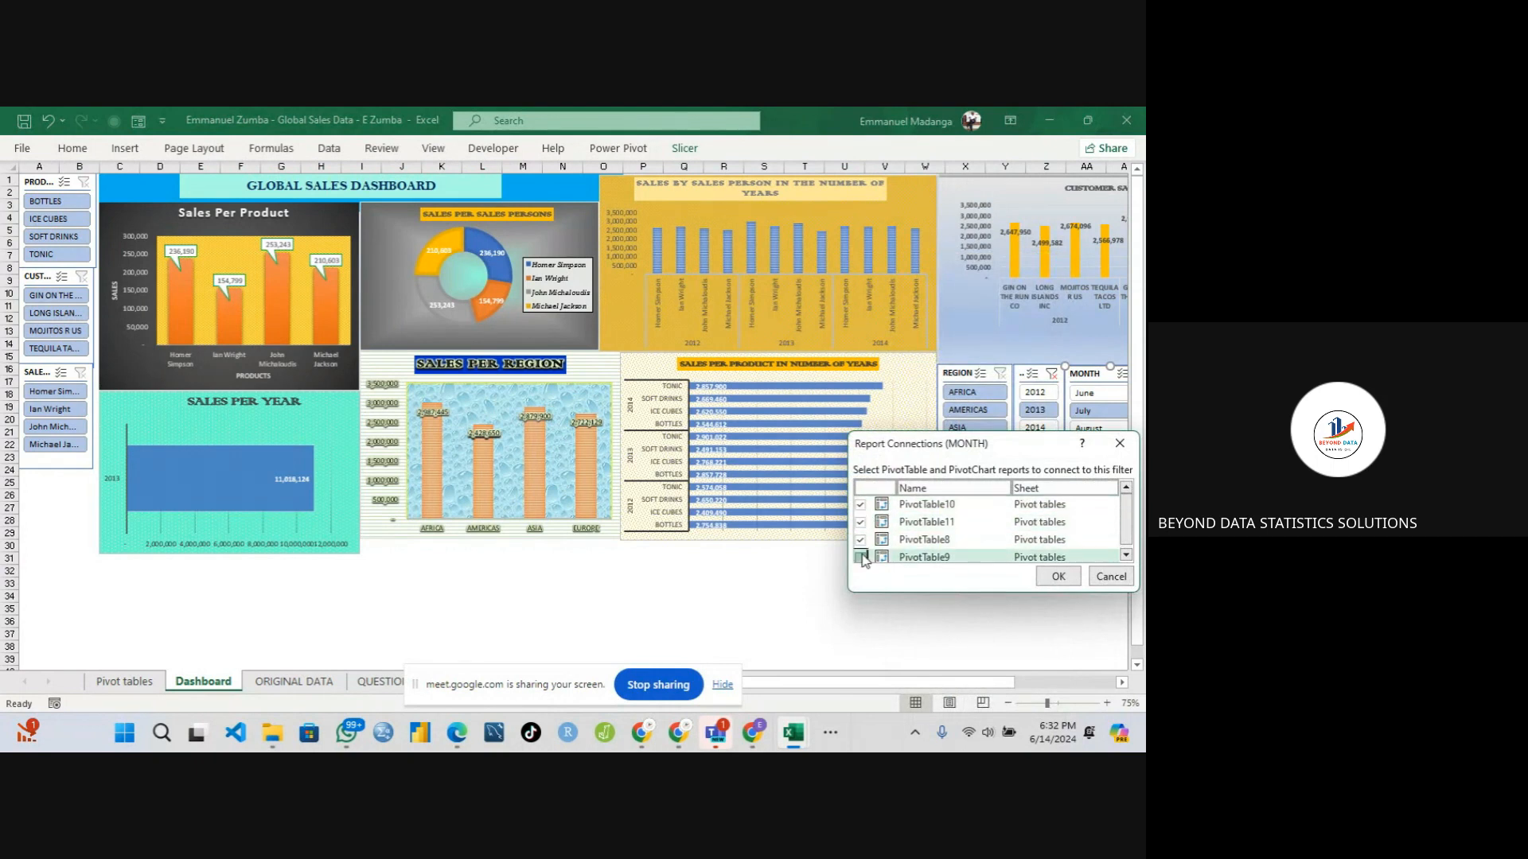
left_click(1057, 577)
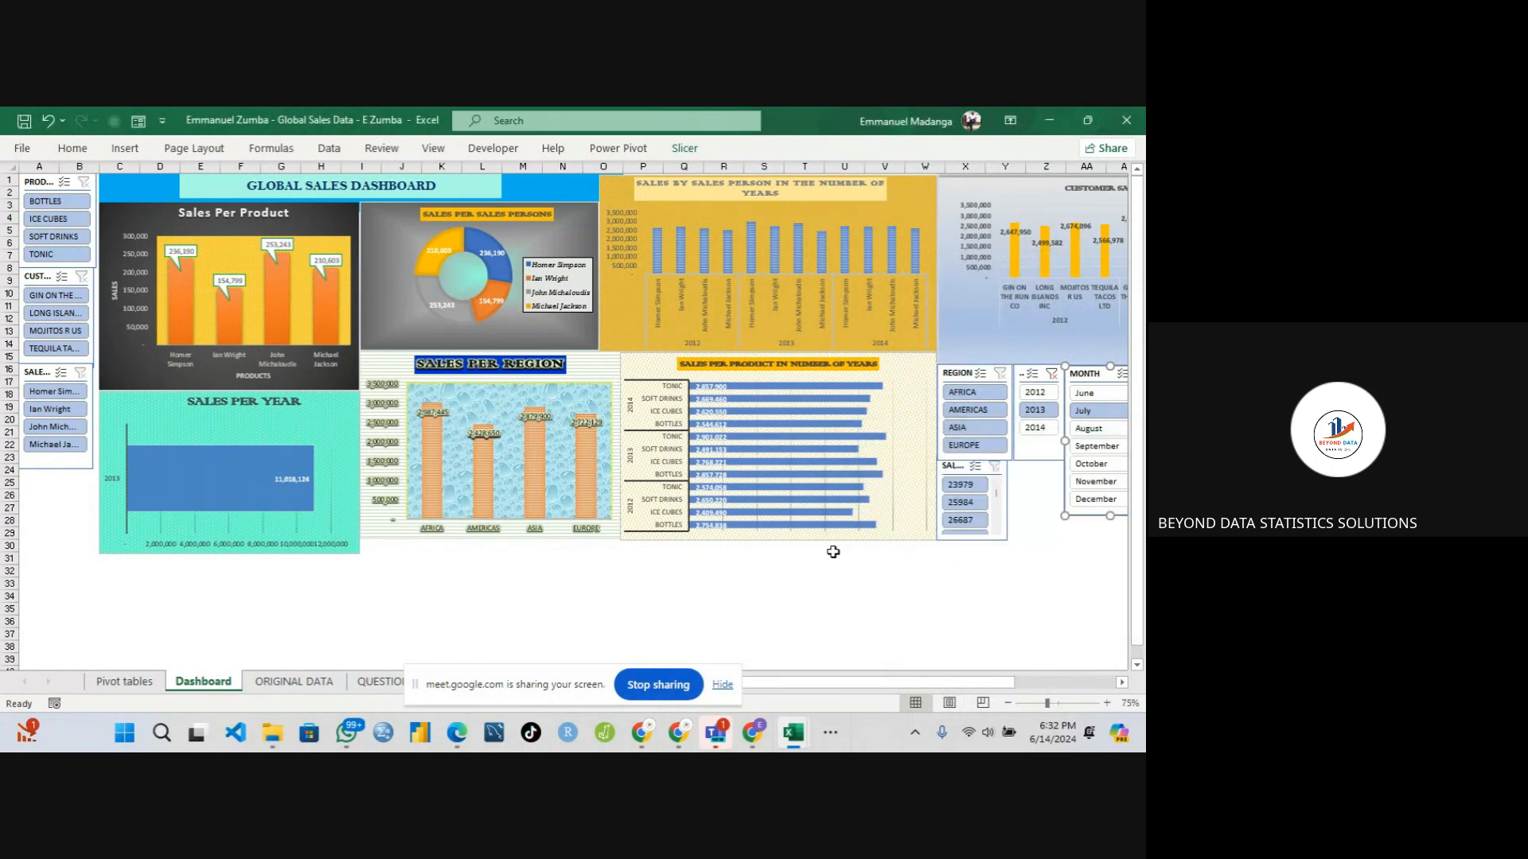
left_click(787, 592)
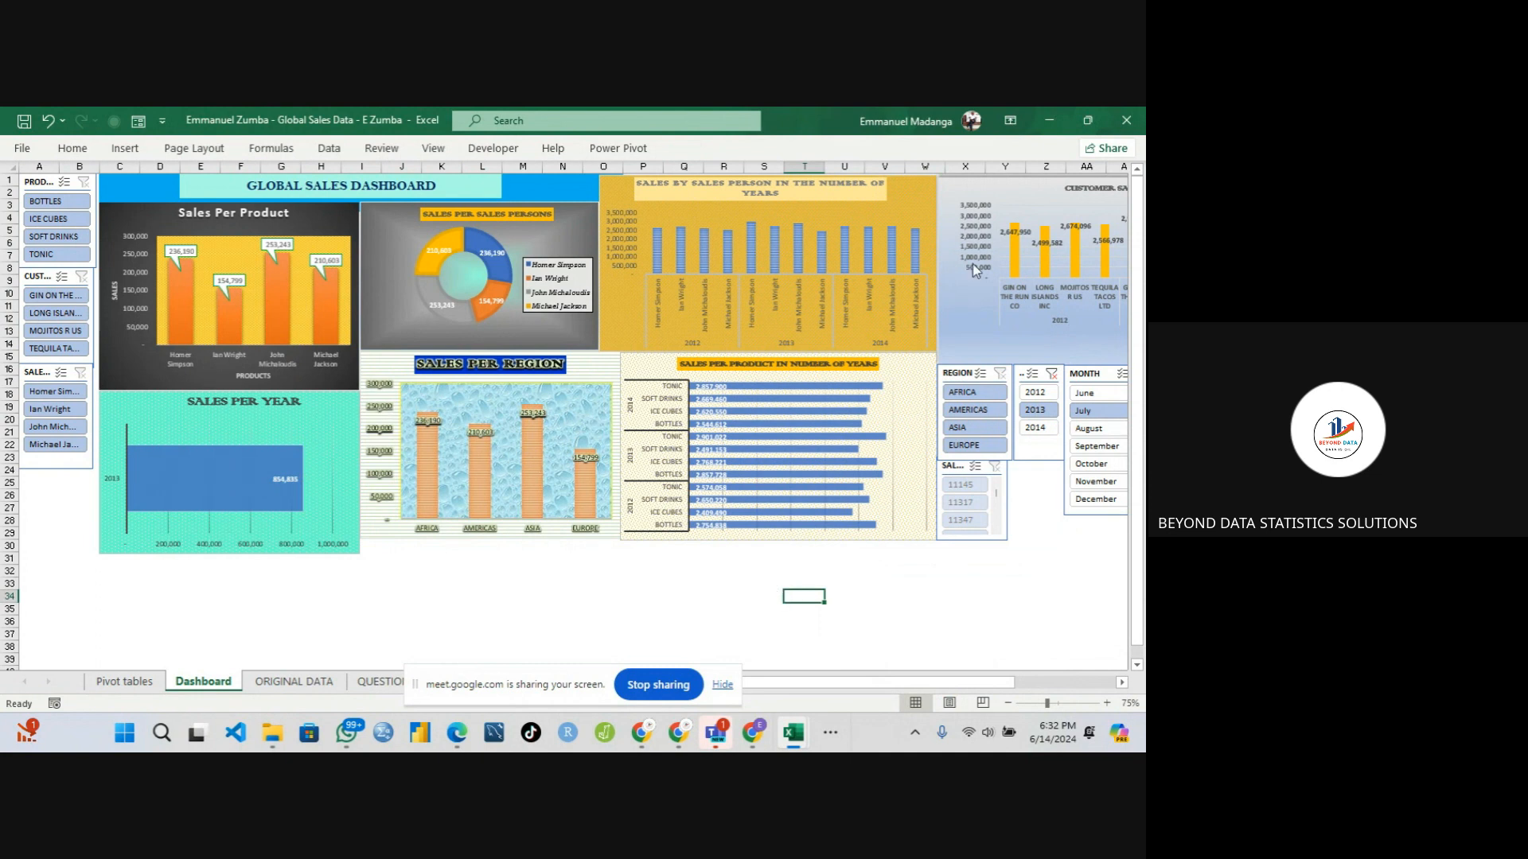
- Filter the dashboard to the AMERICAS region to test the connected REGION slicer
left_click(977, 398)
left_click(979, 409)
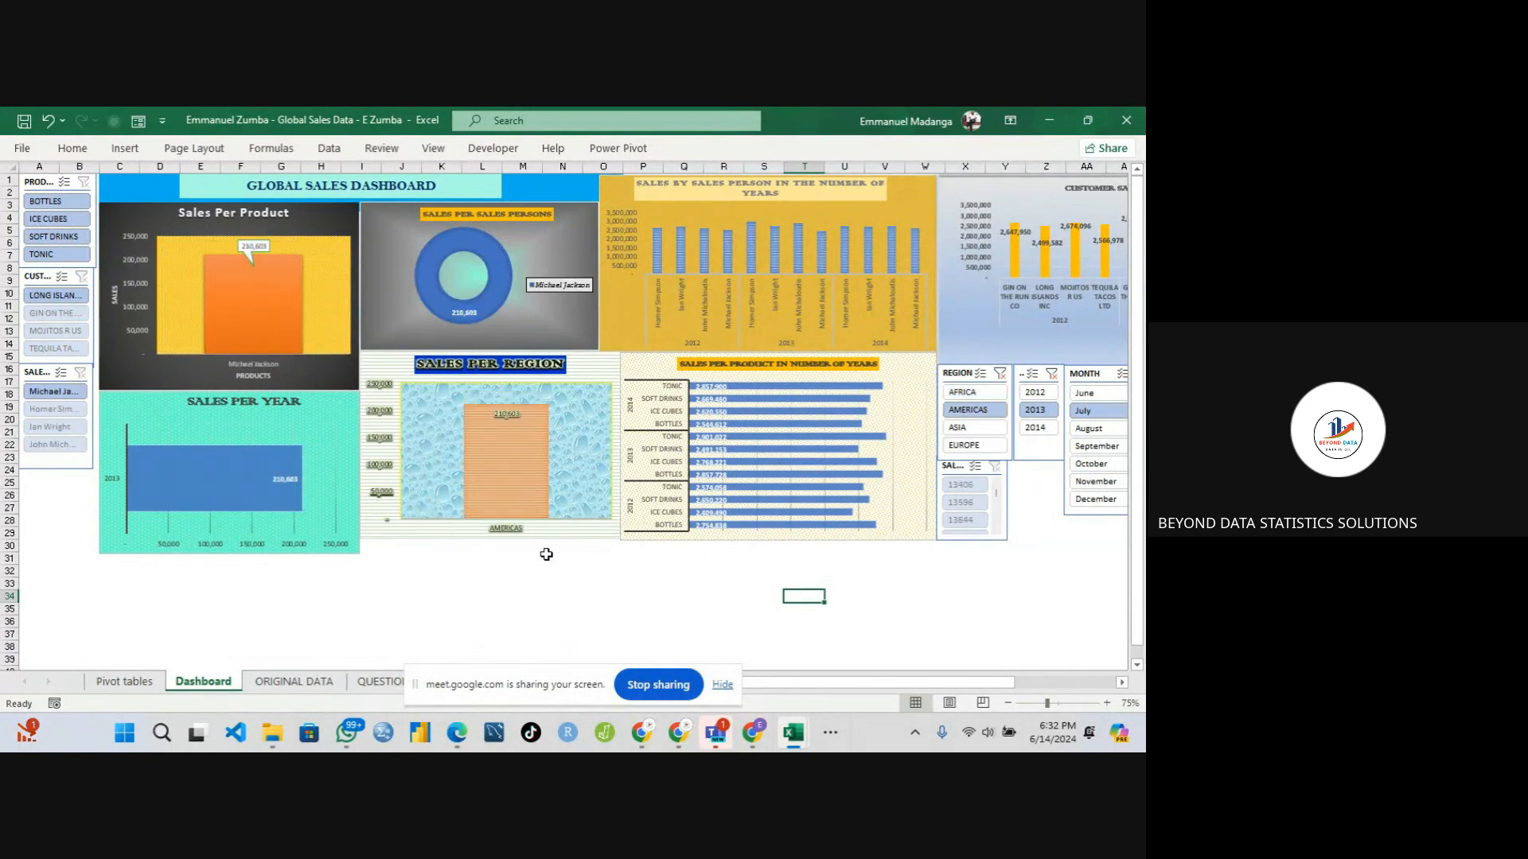
- Switch to the GLOBAL SALES DATA workbook and move the screen-sharing bar clear of its sheet tabs
mouse_move(792, 730)
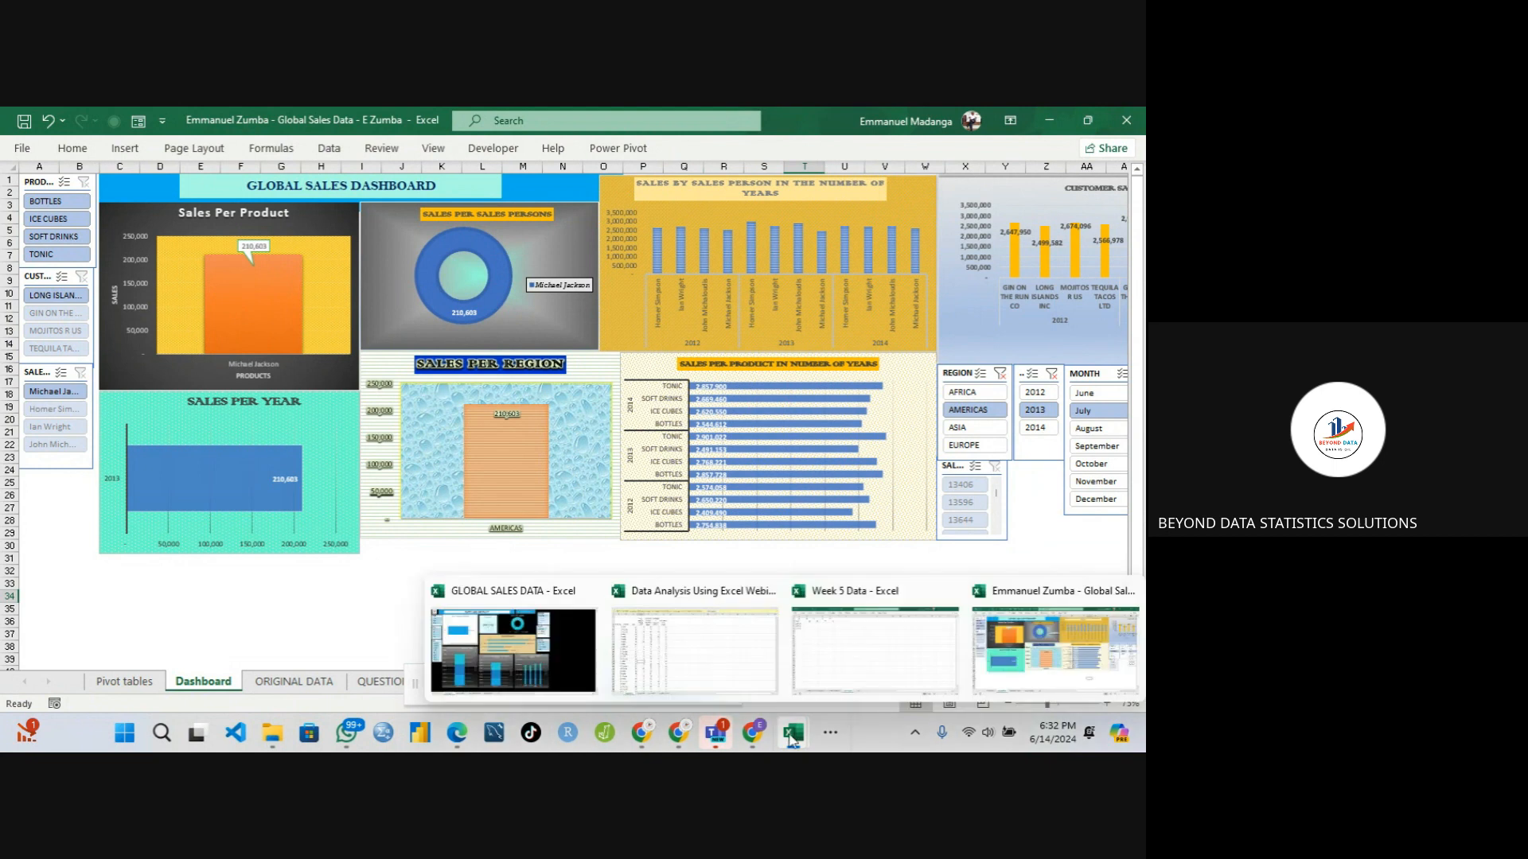
left_click(500, 639)
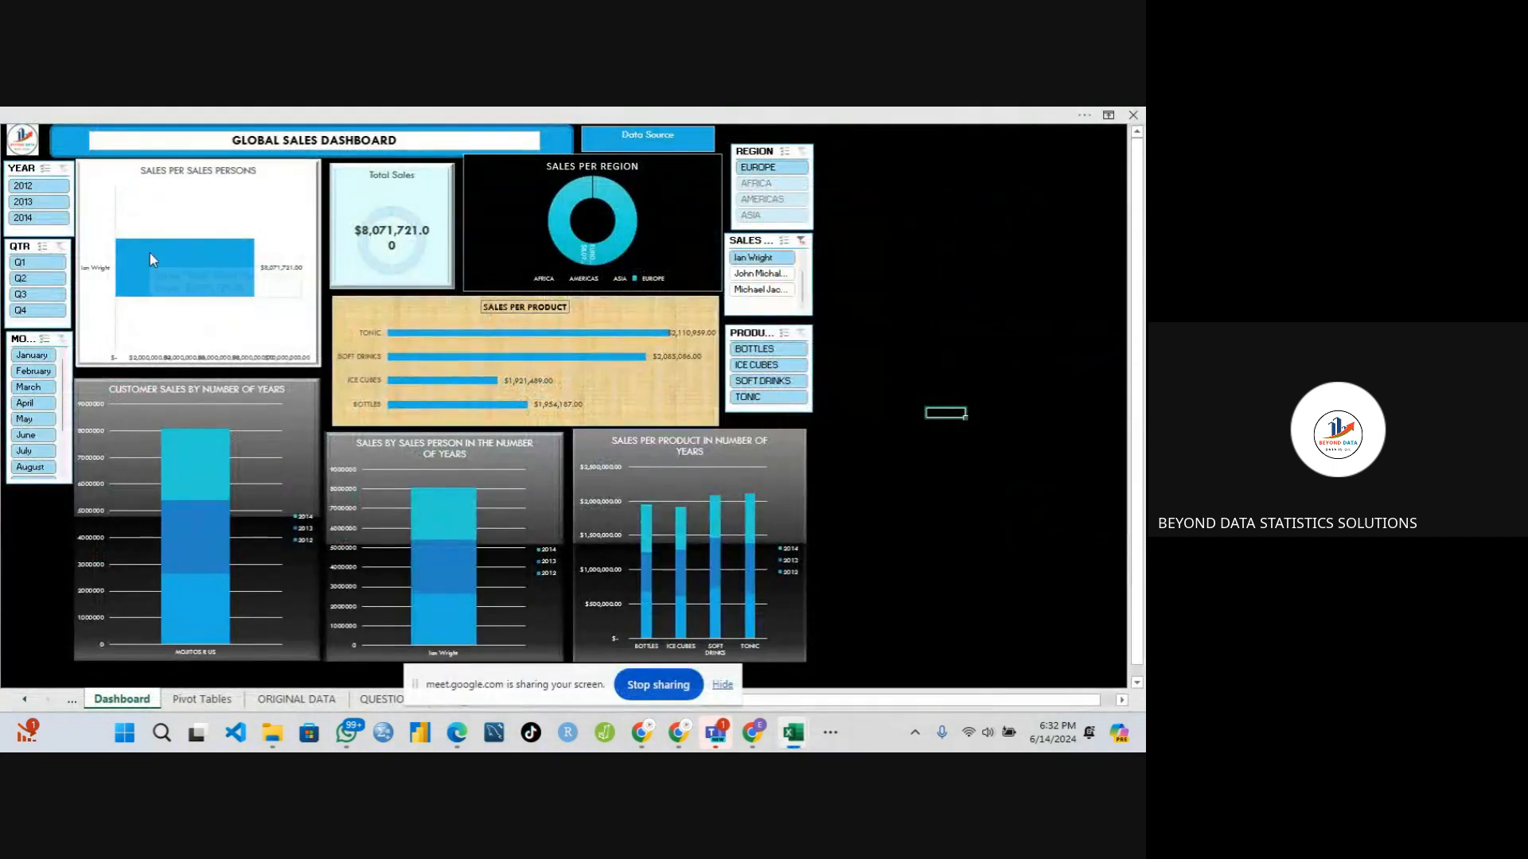
left_click(922, 291)
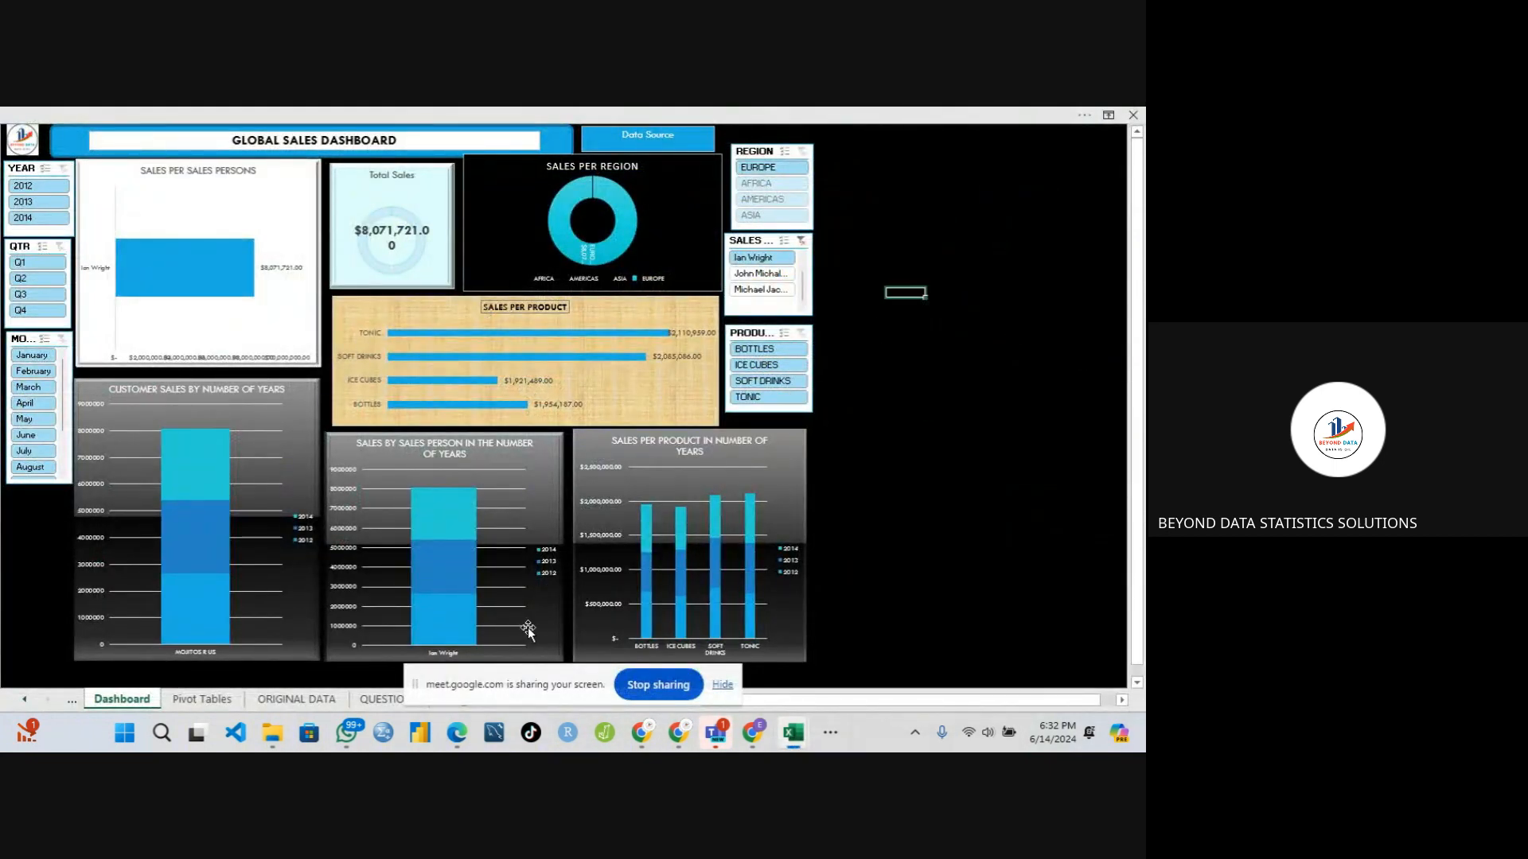
left_click_drag(537, 674, 867, 720)
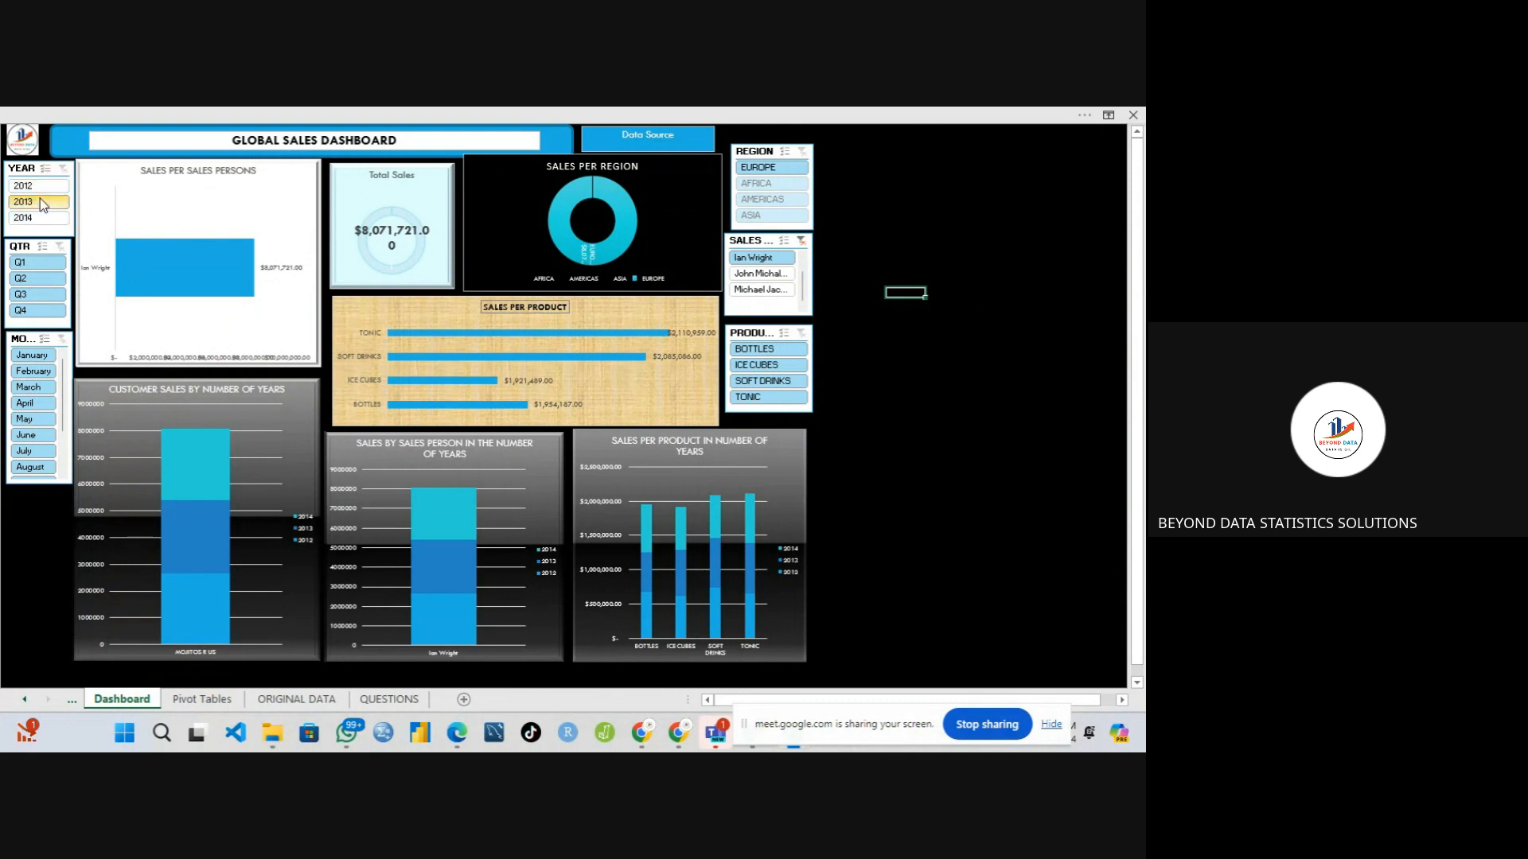
- Test the YEAR slicer with 2013, and clear the sales person and year filters
left_click(40, 201)
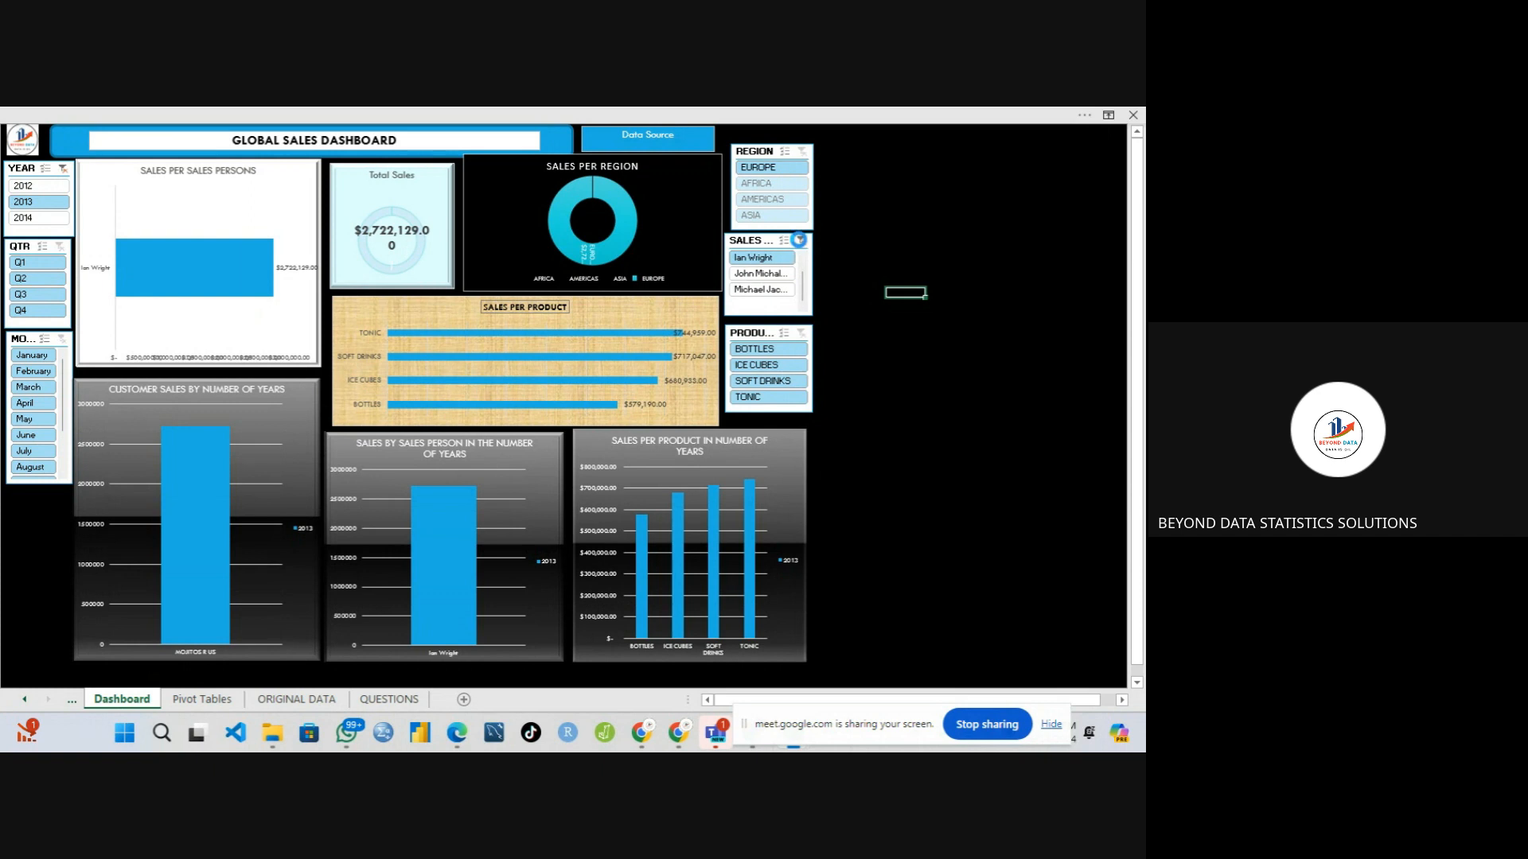
left_click(799, 239)
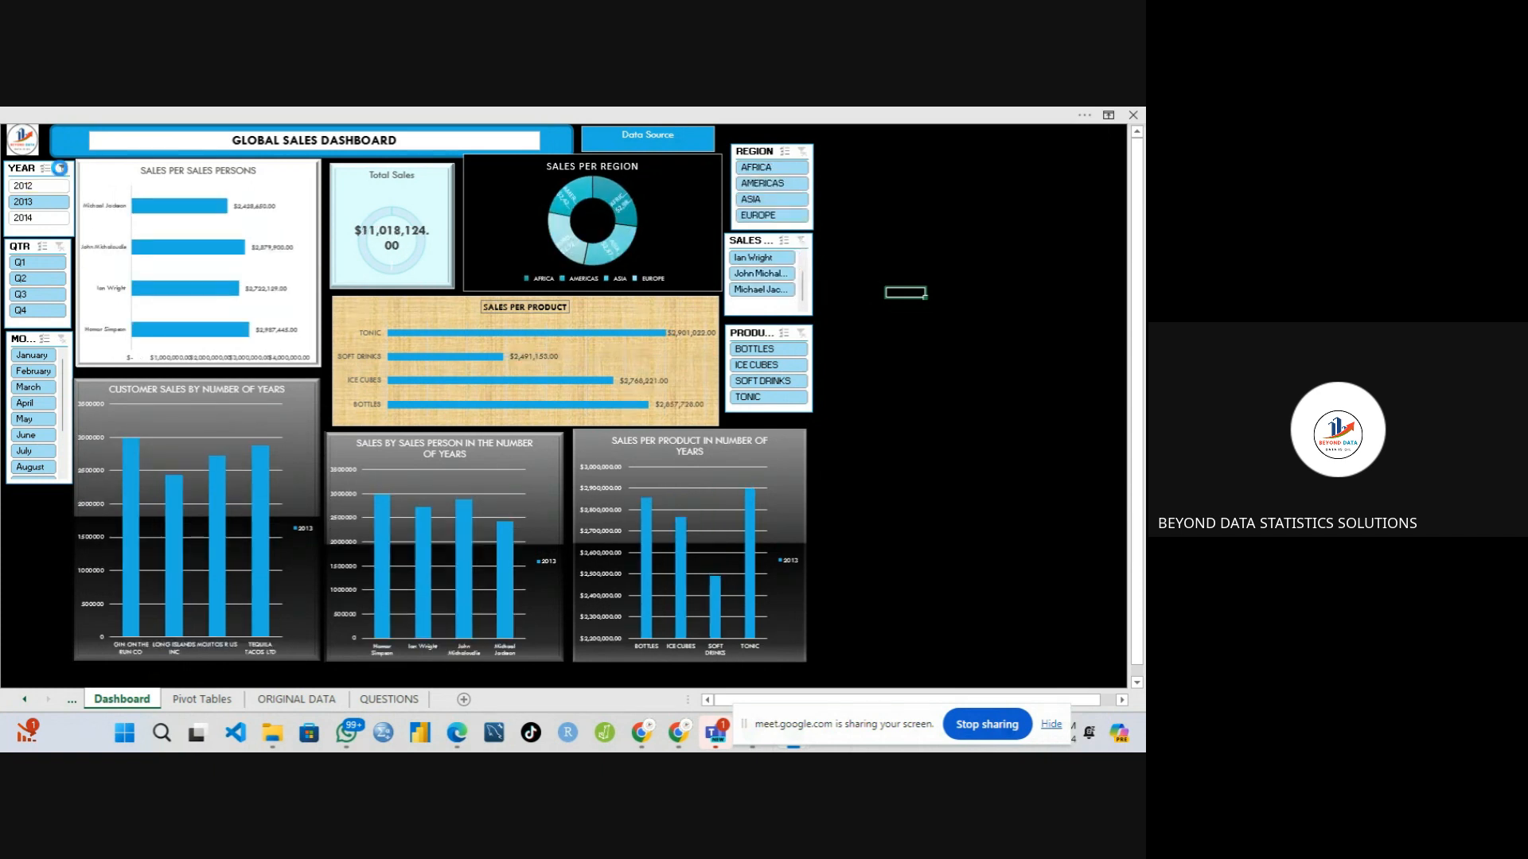
left_click(59, 168)
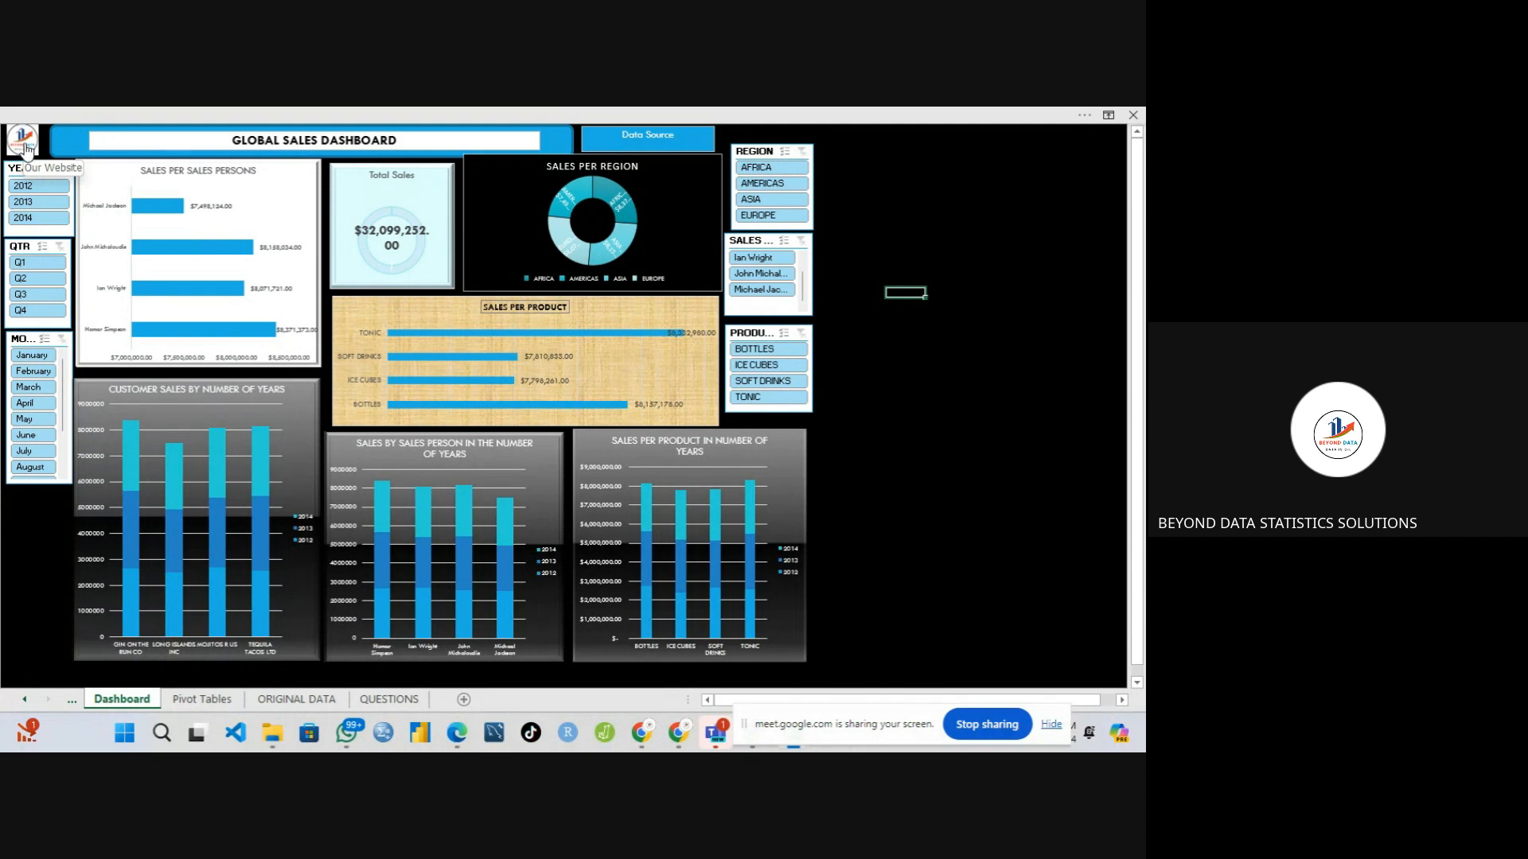
- Follow the dashboard's Data Source link to view the original data, and return to the Dashboard sheet
left_click(664, 148)
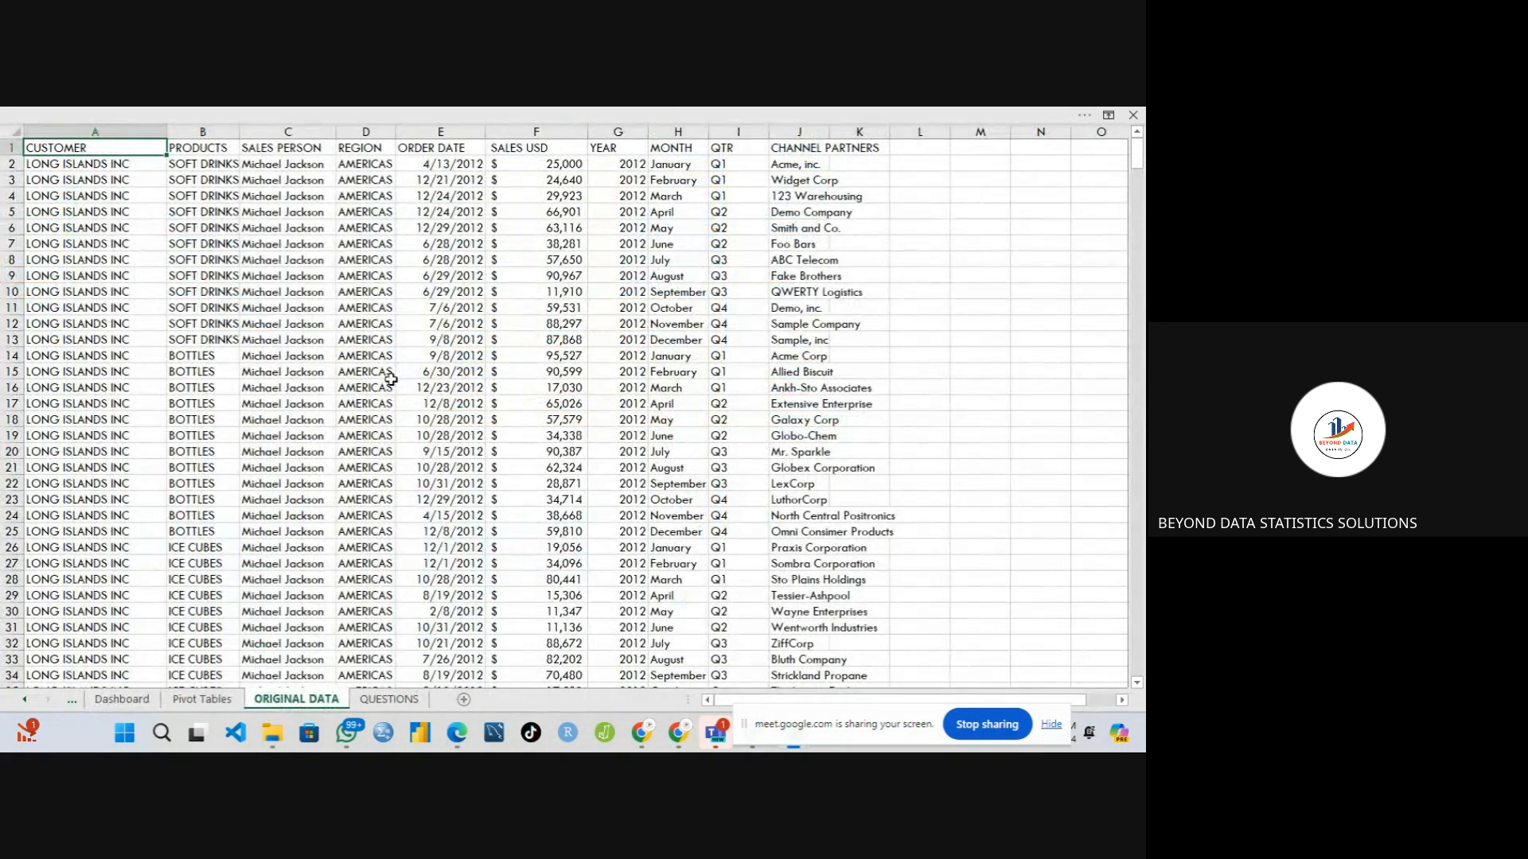
left_click(121, 700)
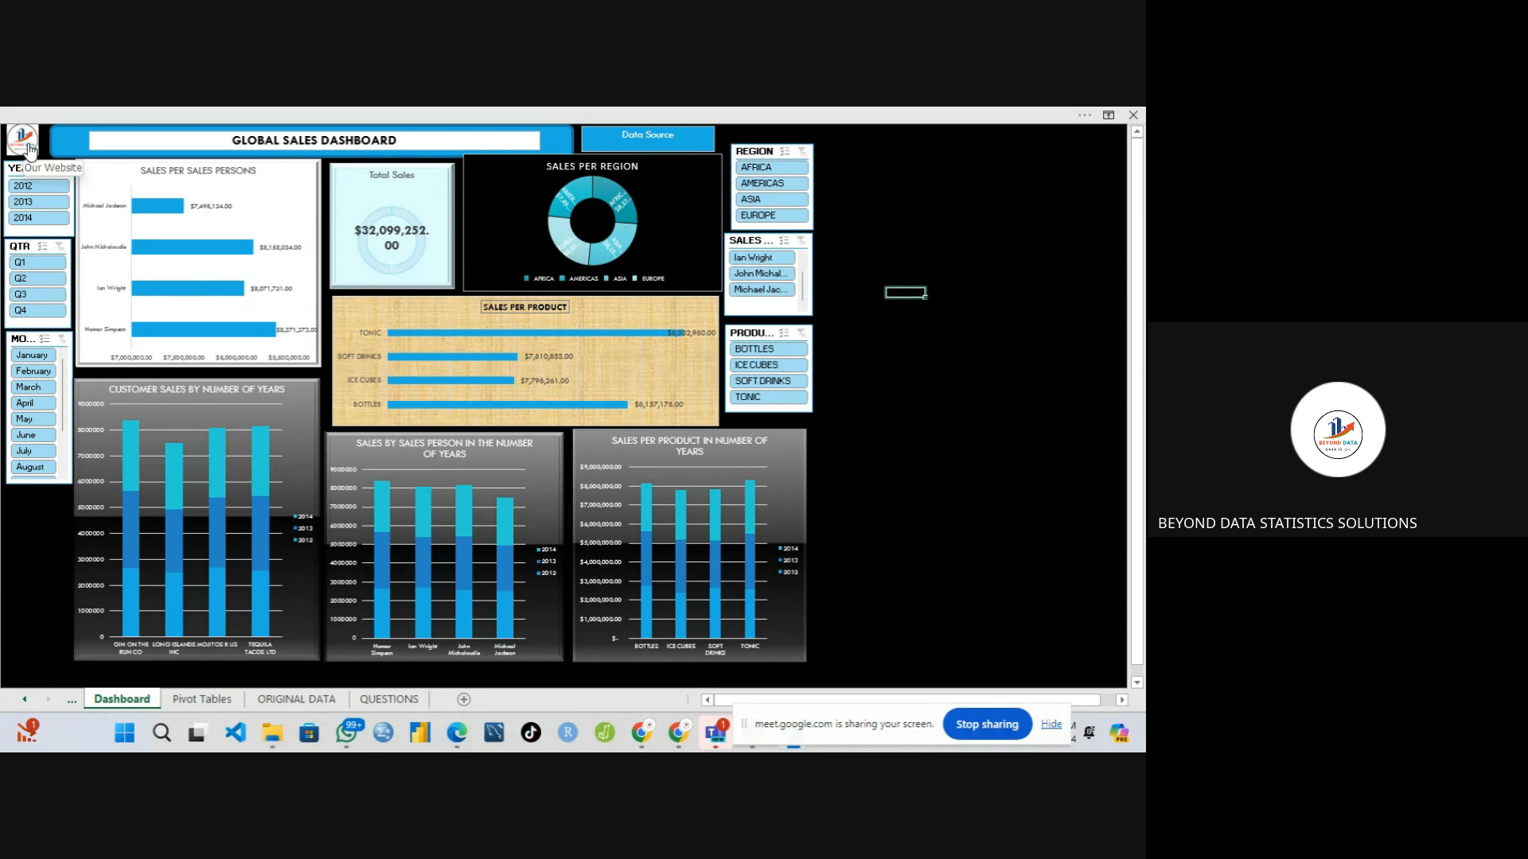
- Test the slicers with 2014, June, ICE CUBES and the third listed sales person, and check the filtered pivot tables
left_click(38, 202)
left_click(35, 219)
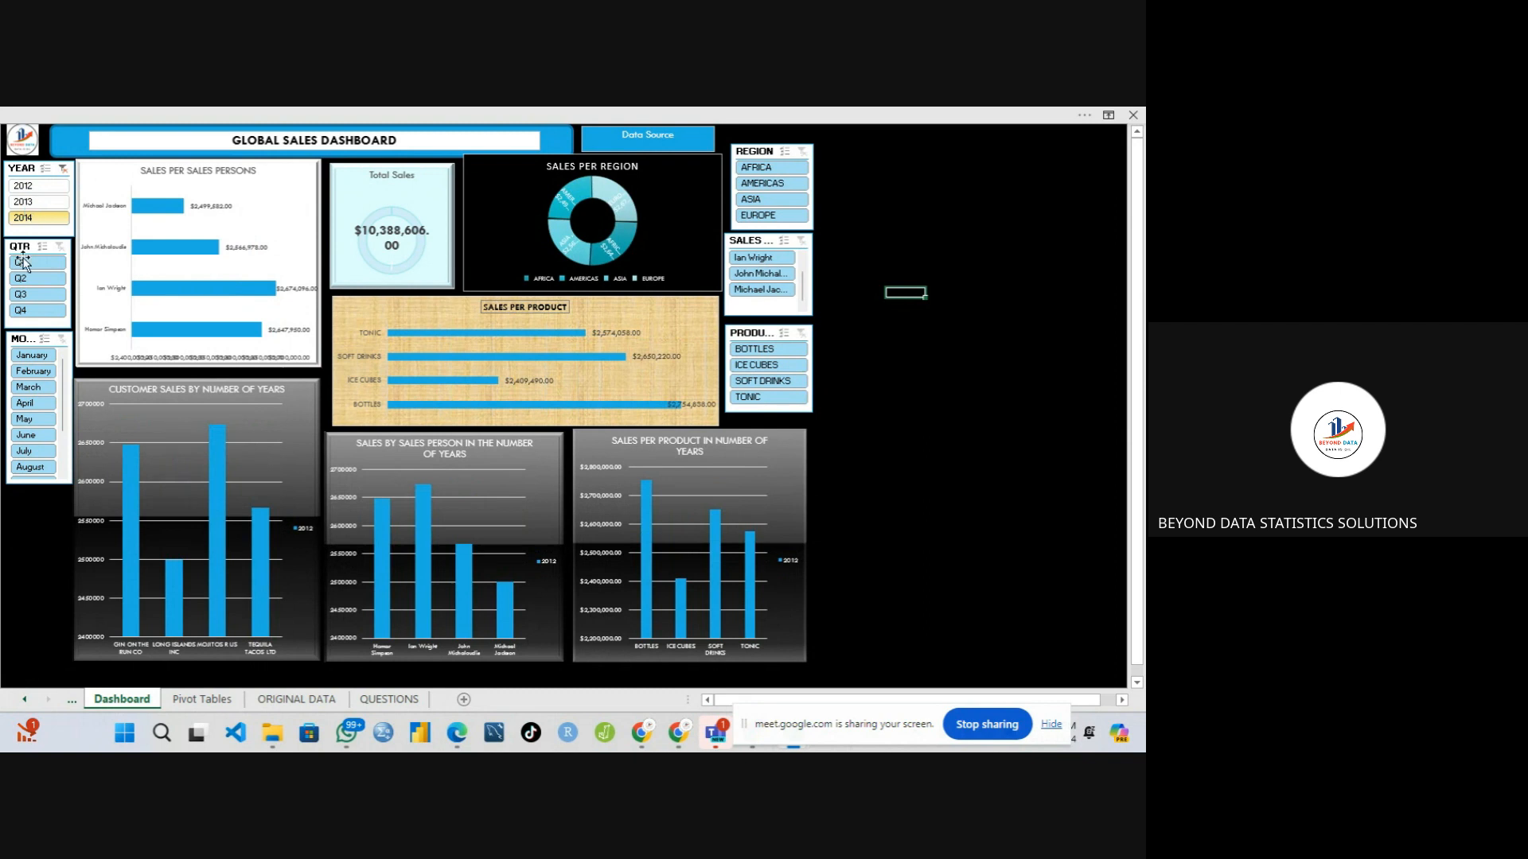
left_click(26, 370)
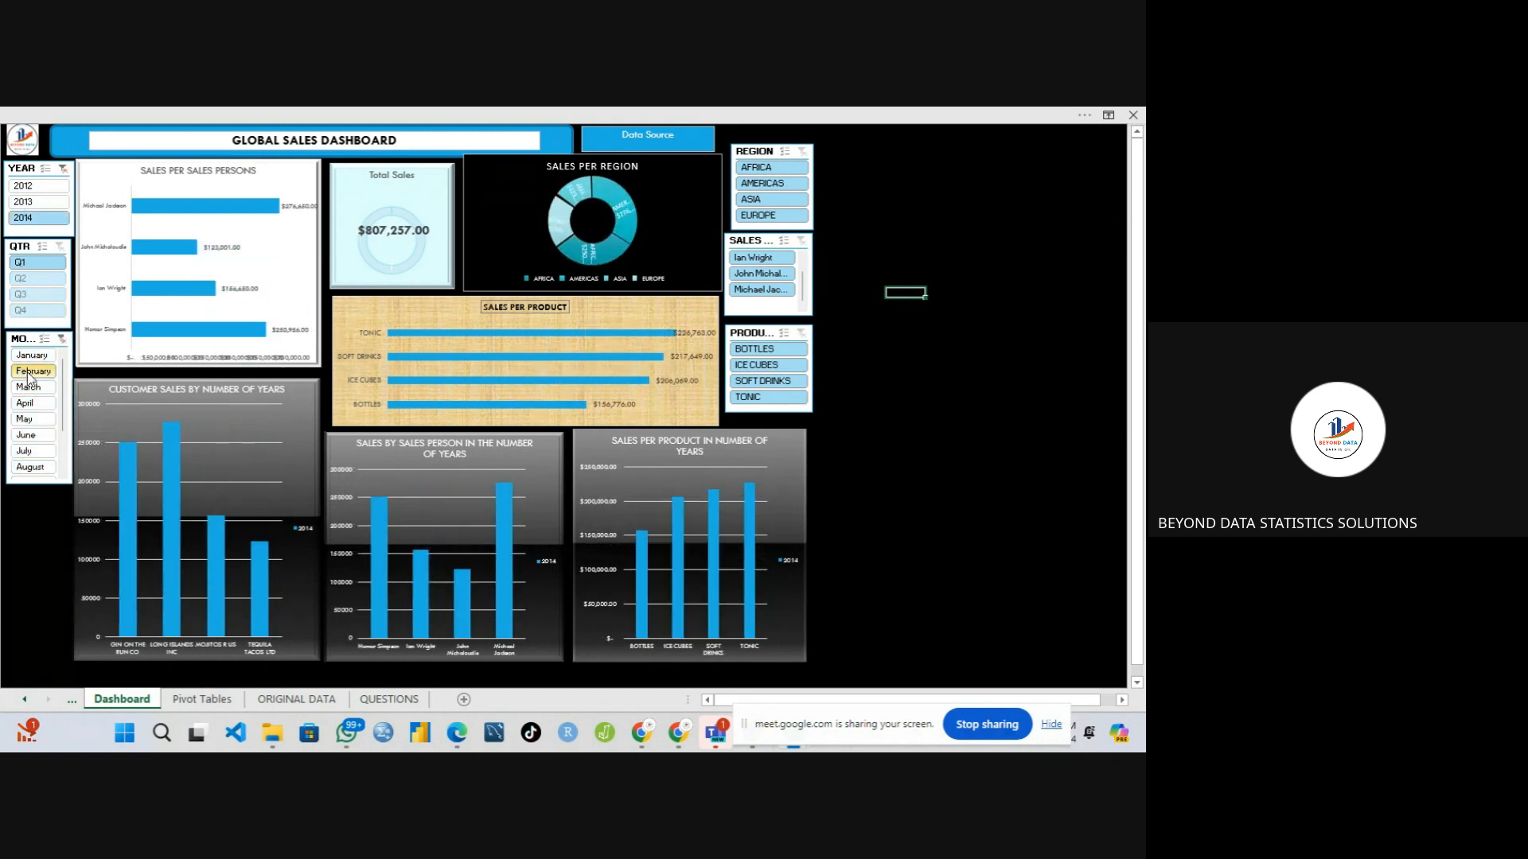
left_click(17, 404)
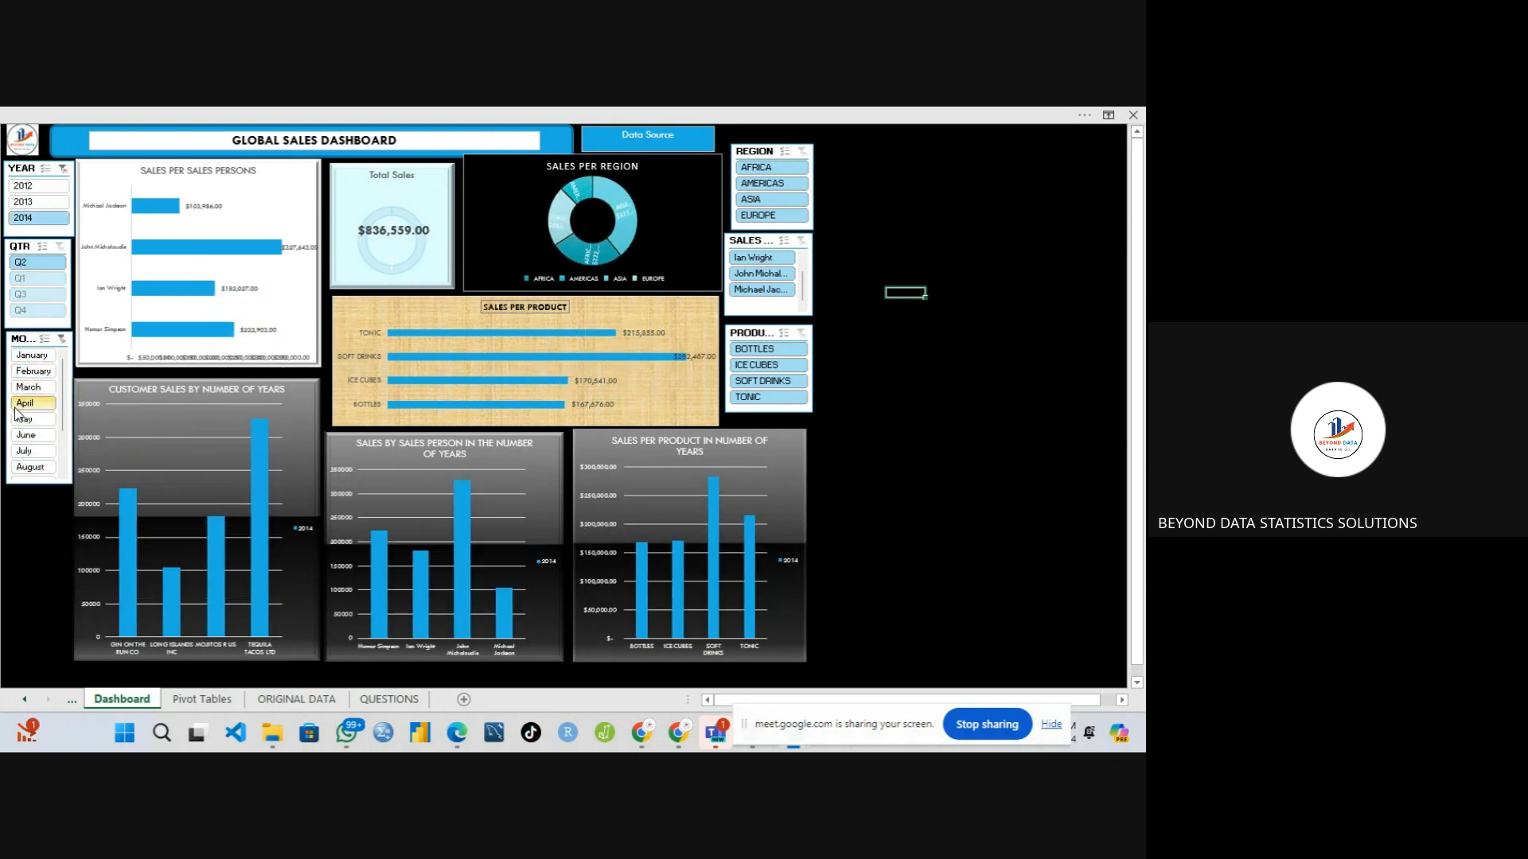
left_click(24, 436)
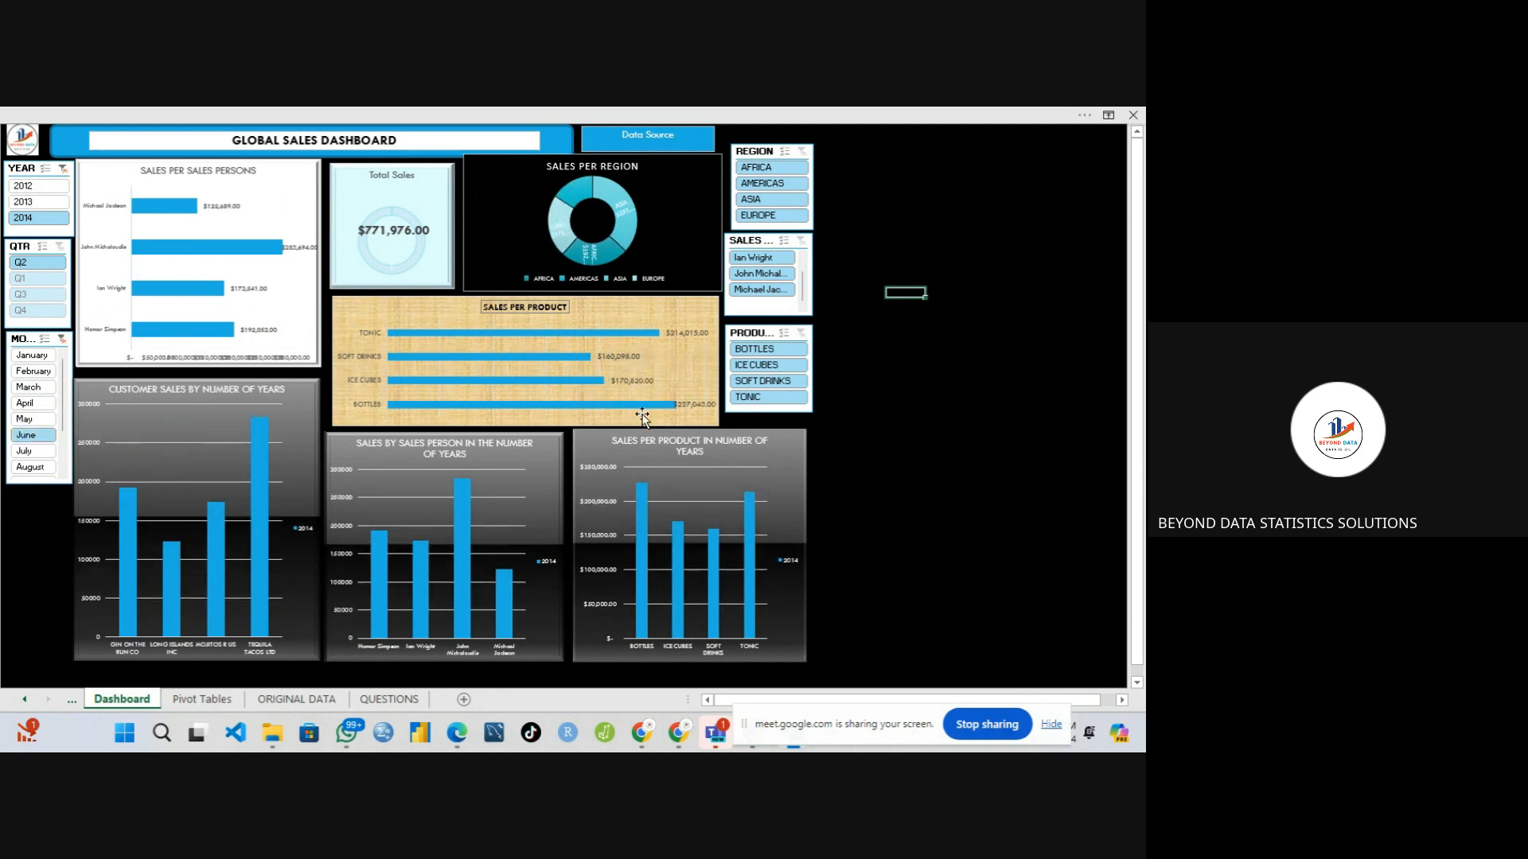
left_click(752, 367)
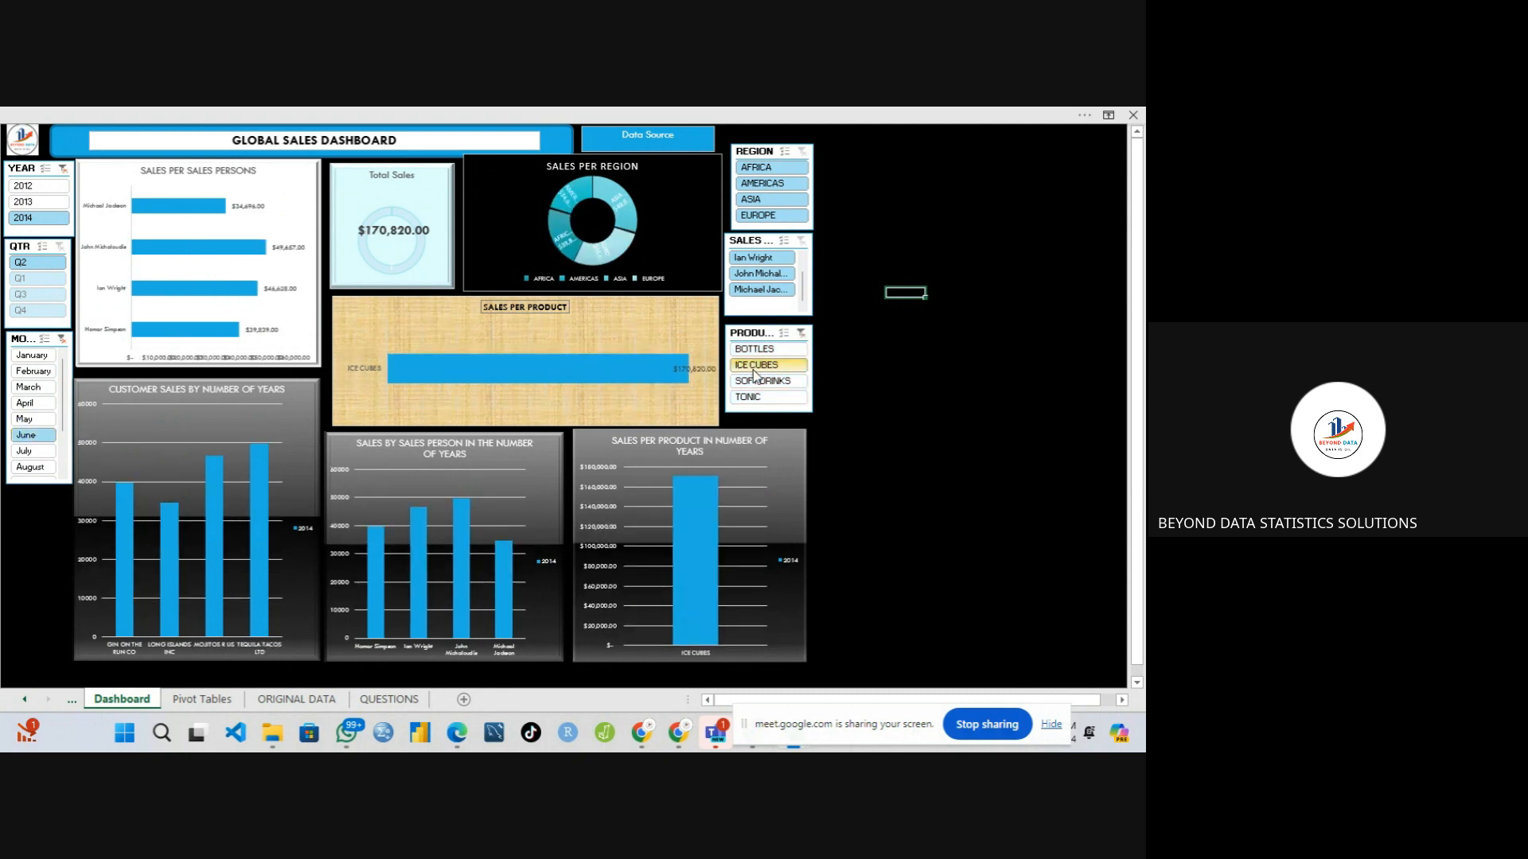
left_click(760, 291)
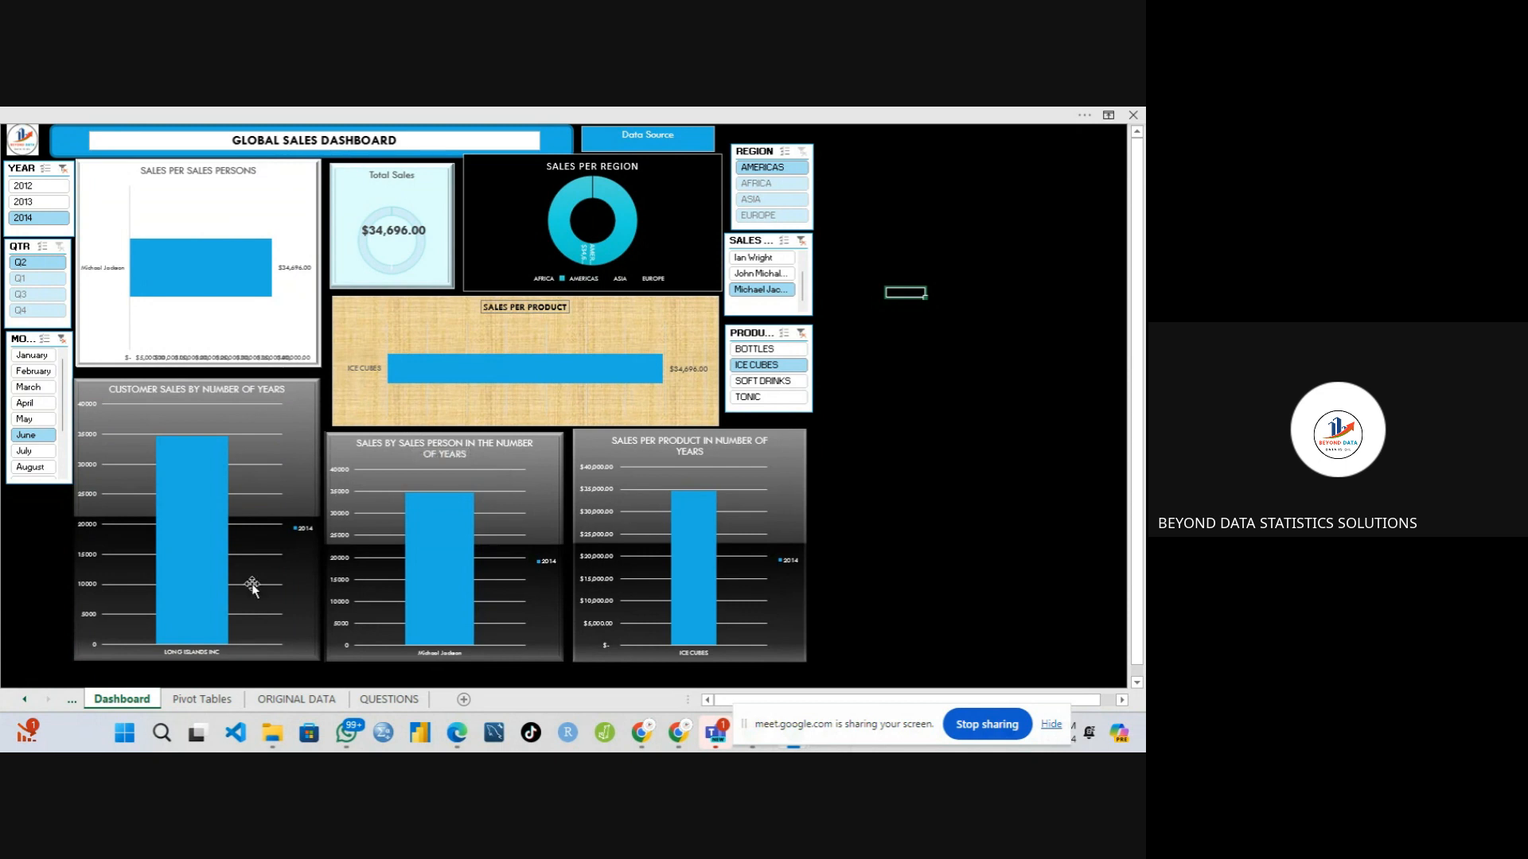
left_click(204, 700)
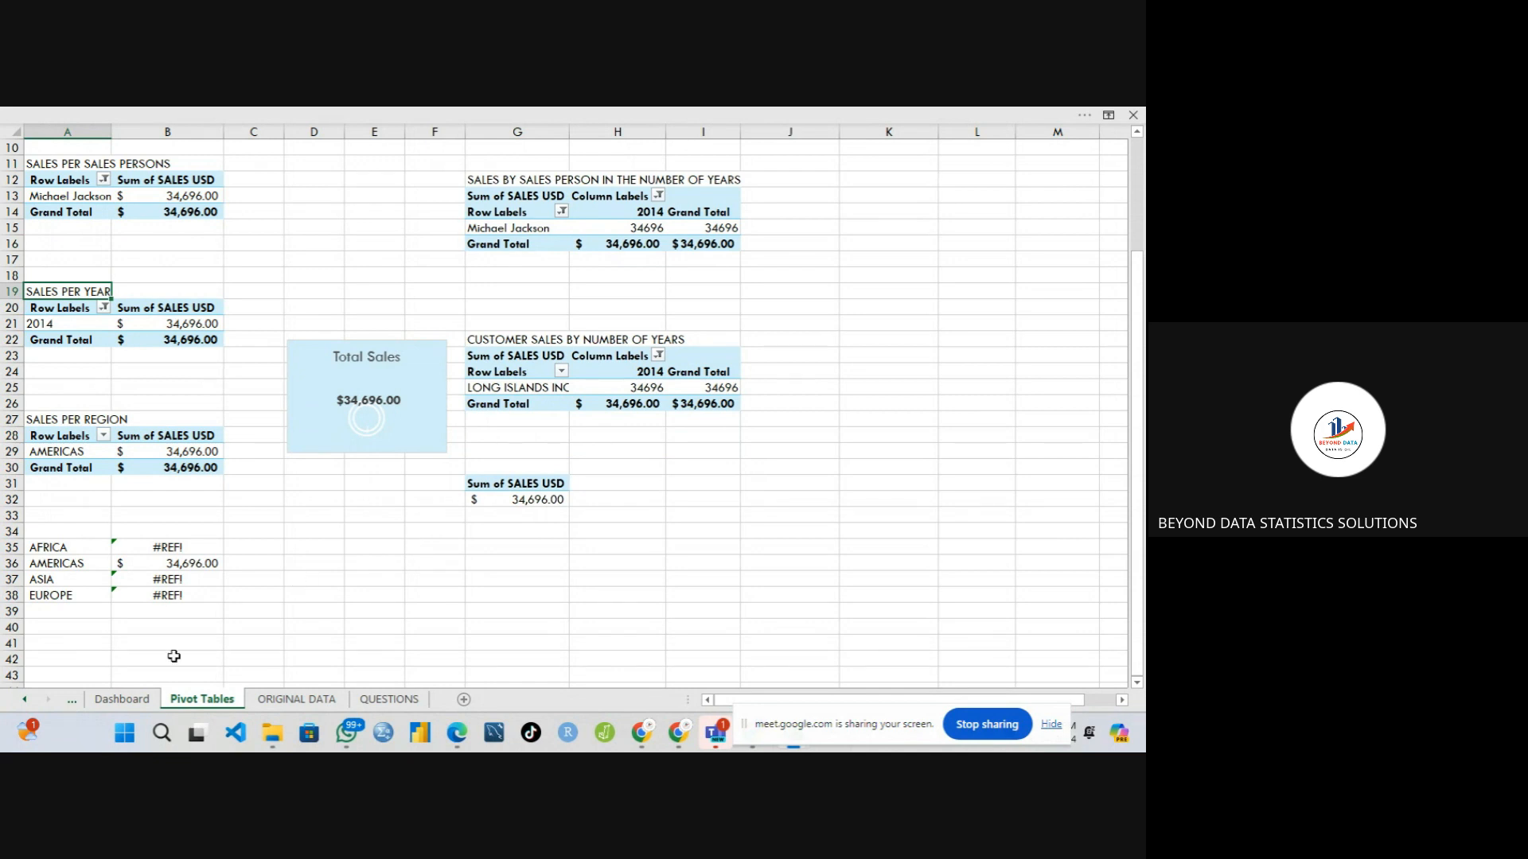
left_click(151, 700)
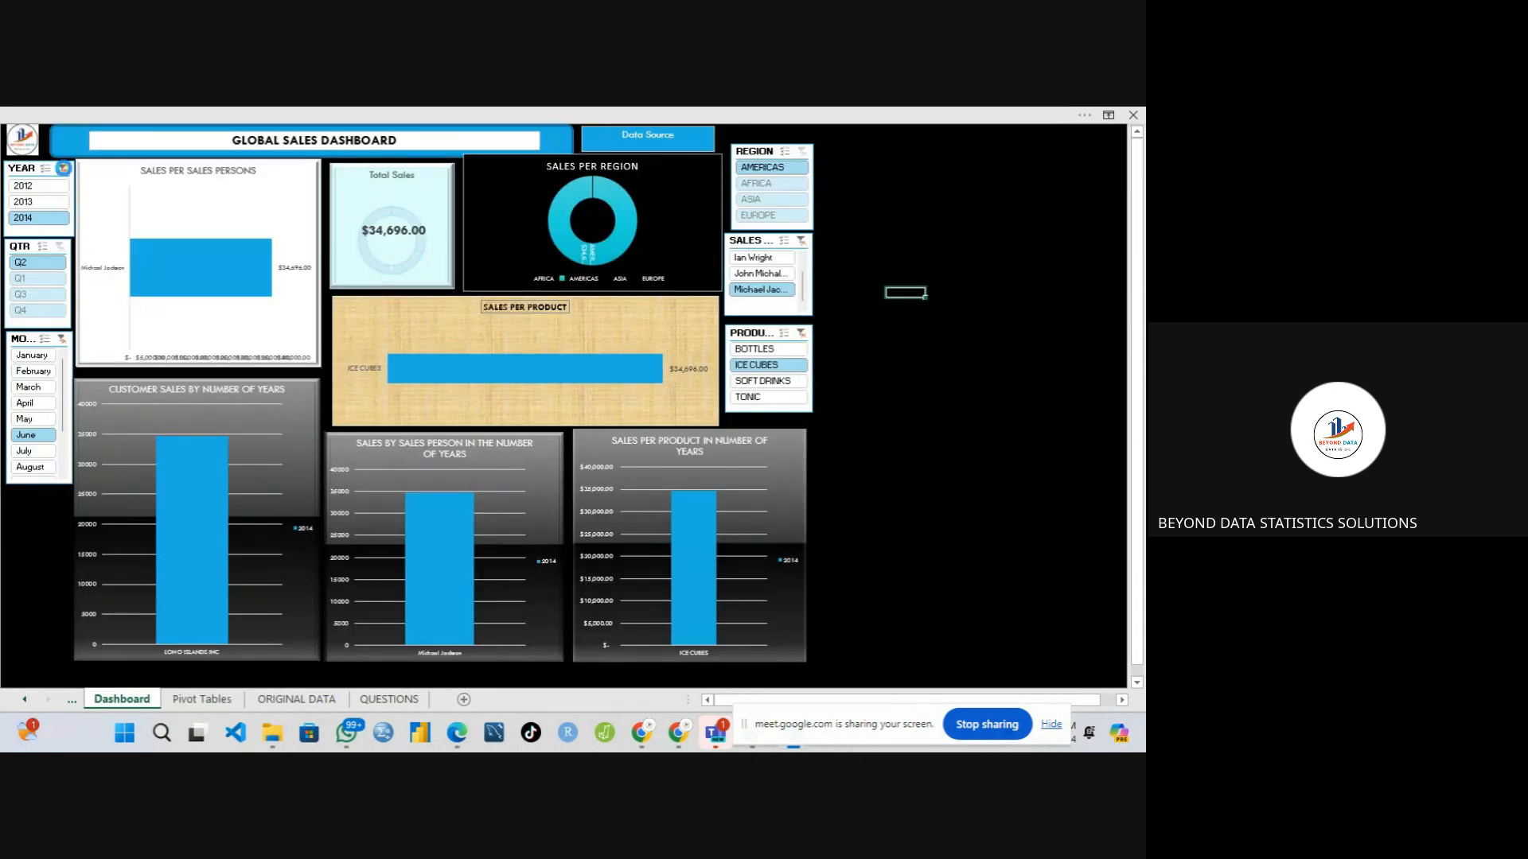
- Clear the YEAR, MONTH, sales person and product slicer filters on the dashboard
left_click(62, 168)
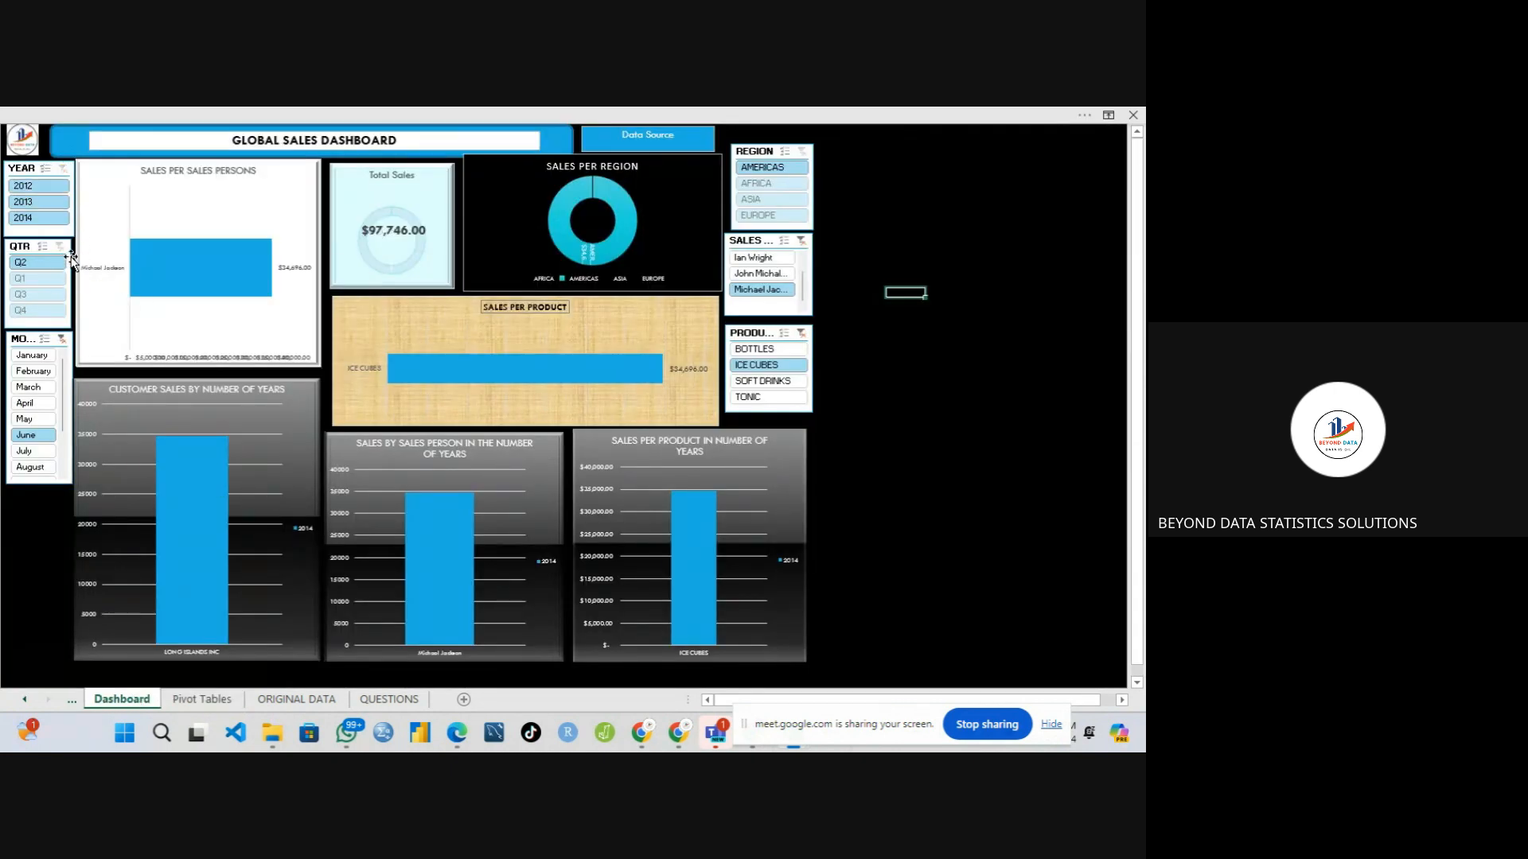
left_click(62, 339)
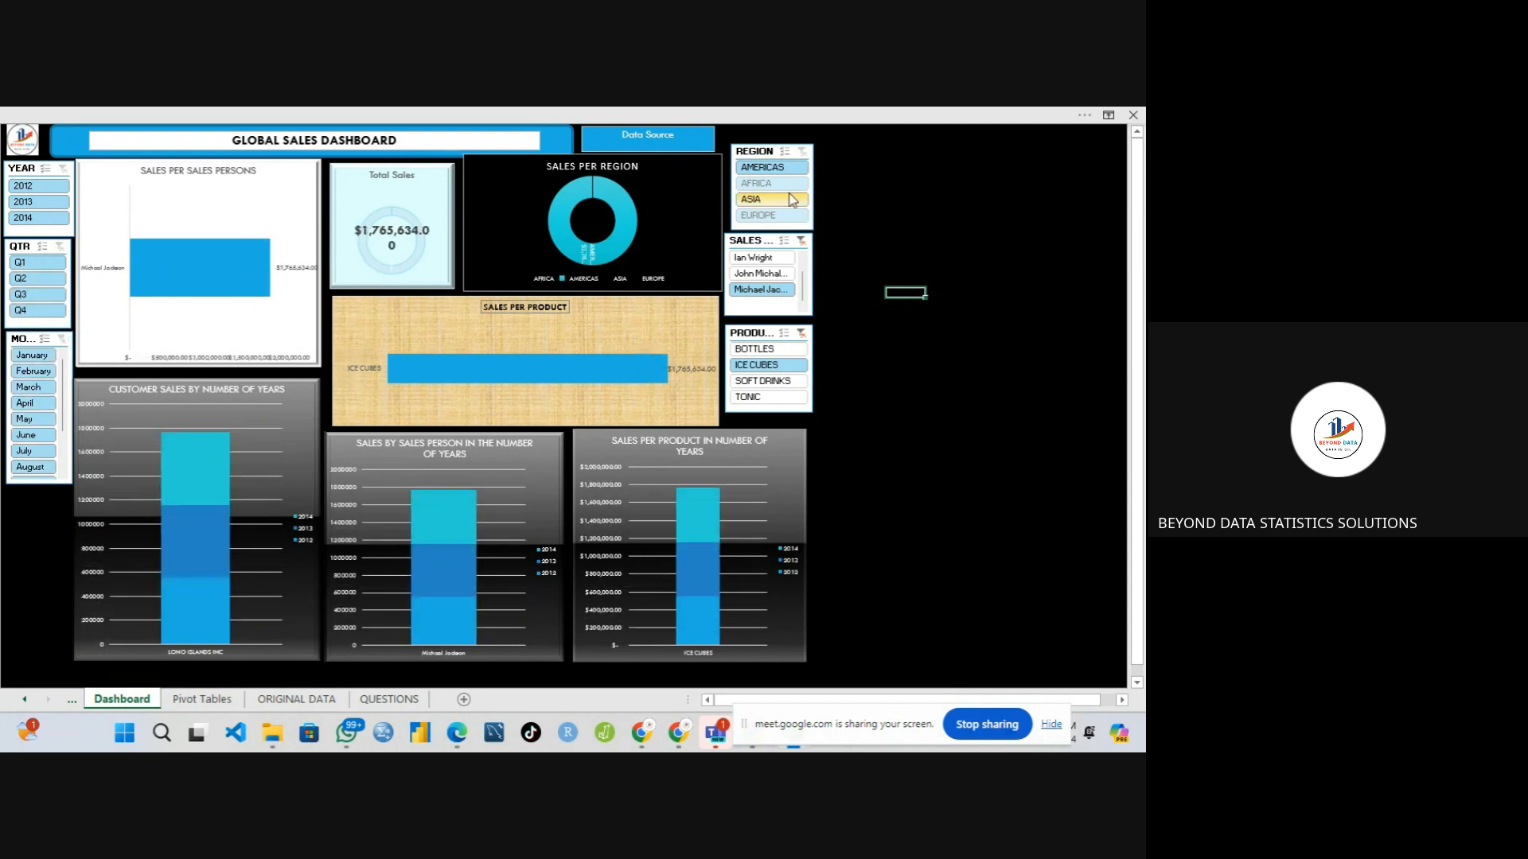
left_click(803, 243)
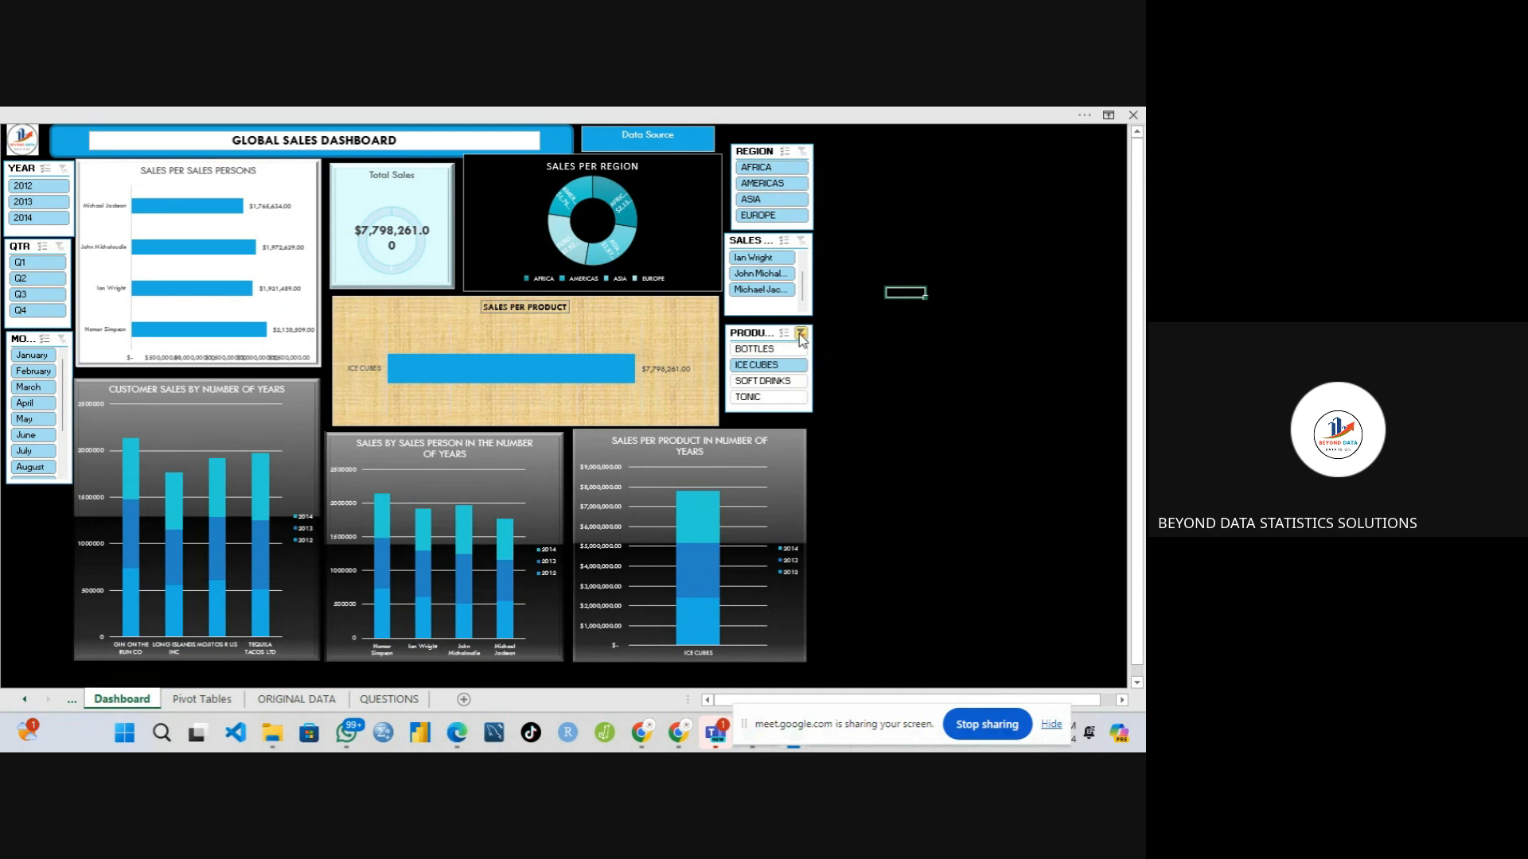
left_click(802, 334)
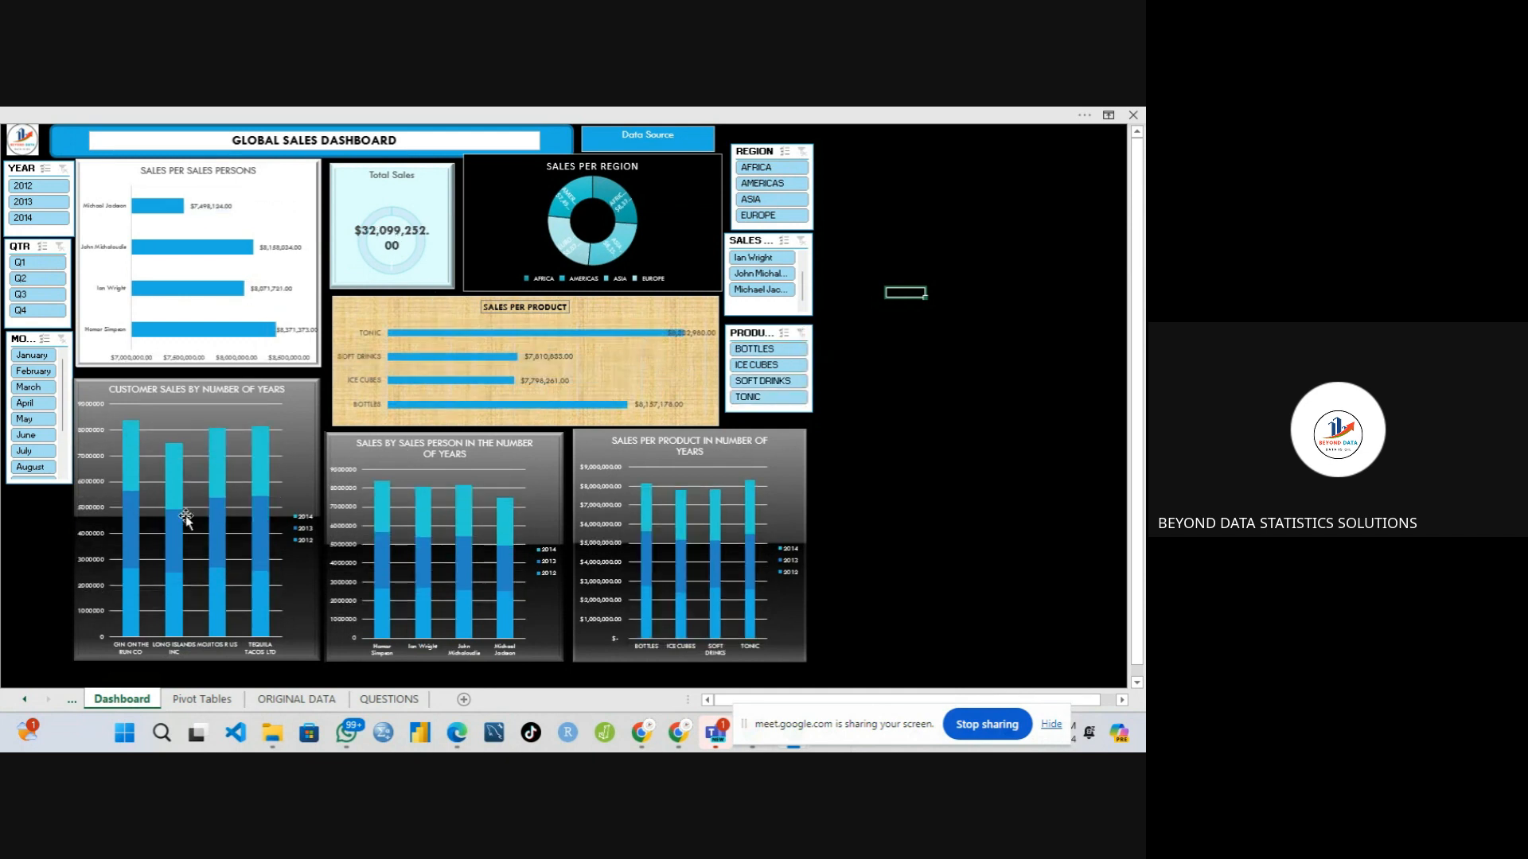
- Try to insert a Funnel PivotChart from the 2012 to 2014 rows of the SALES PER YEAR pivot table
left_click(205, 700)
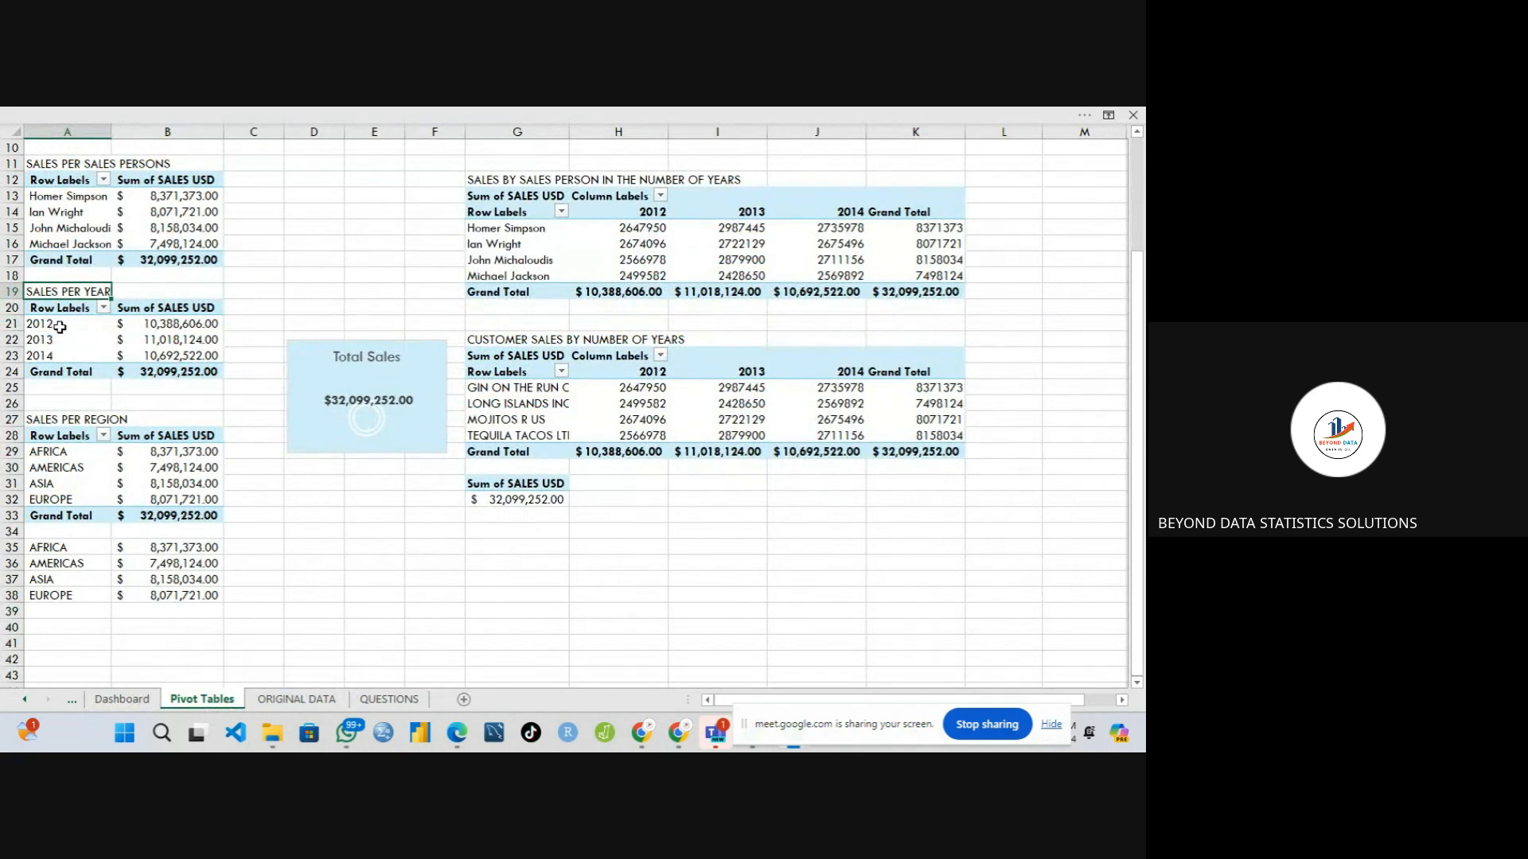
left_click_drag(61, 327, 199, 355)
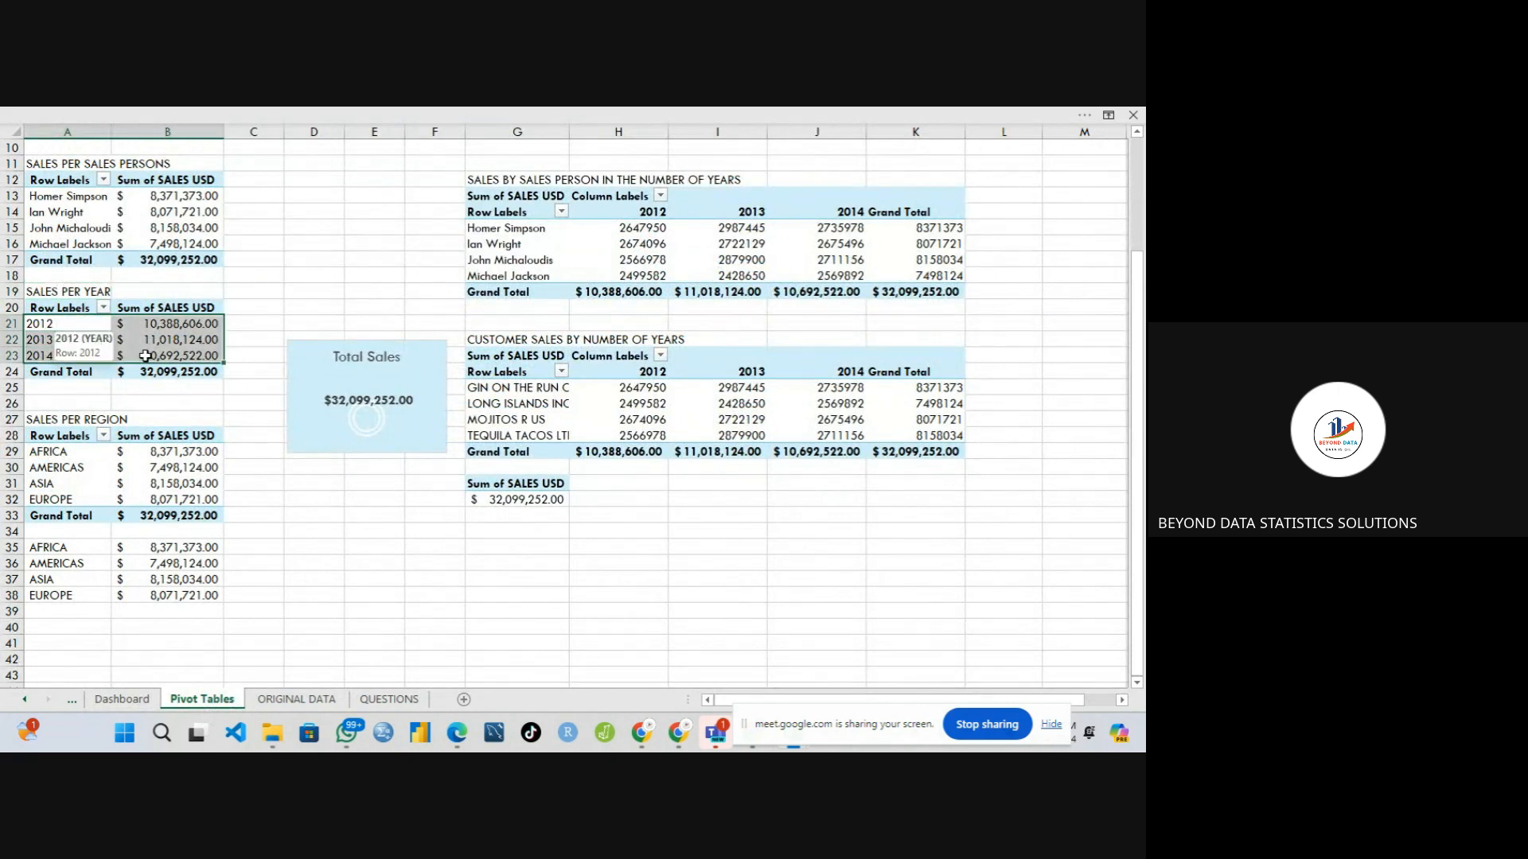
left_click(349, 115)
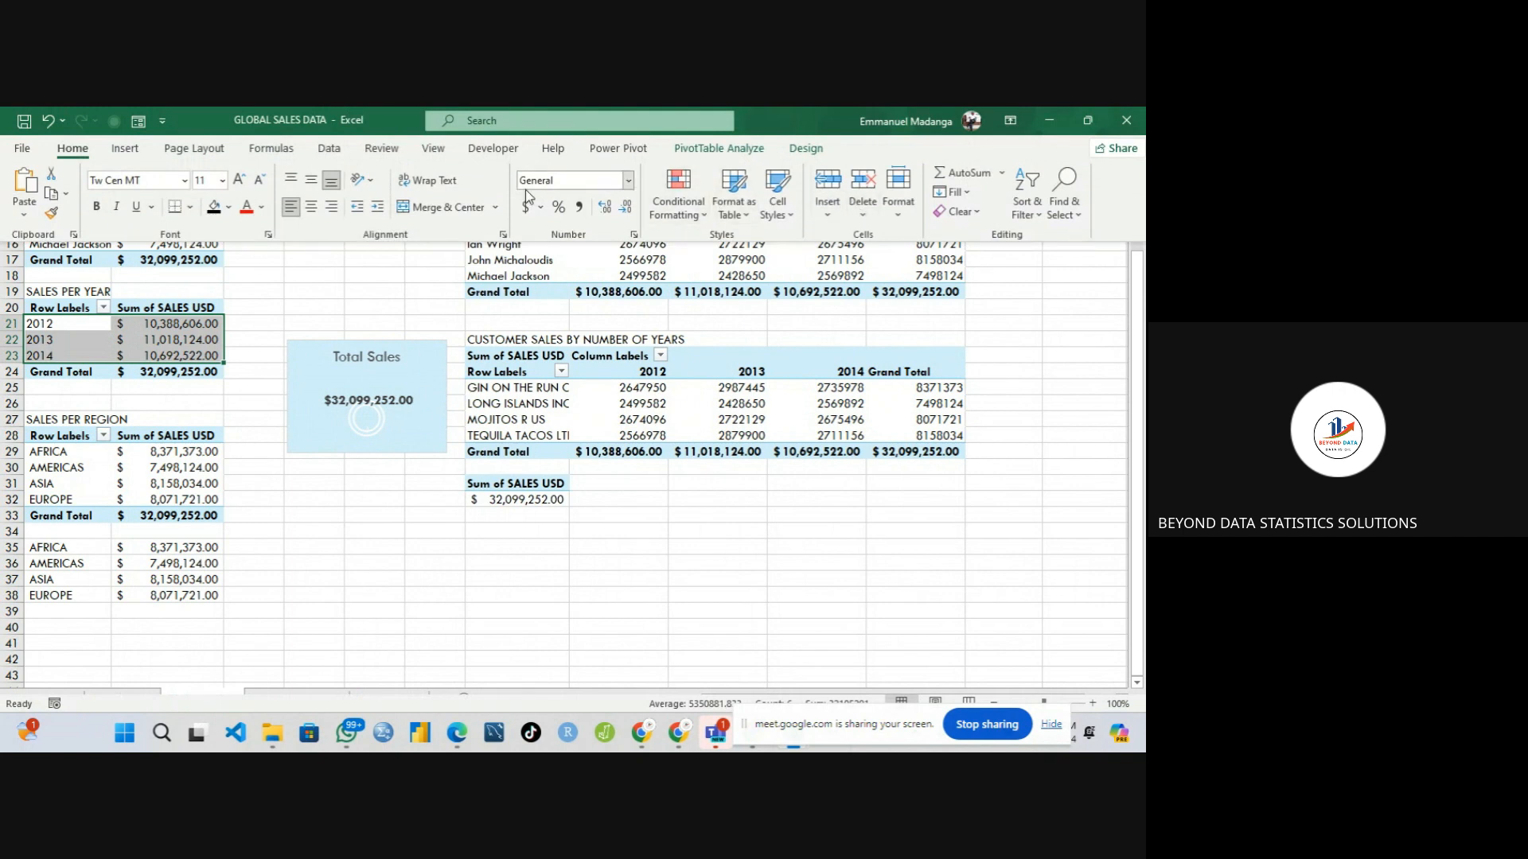
left_click(708, 149)
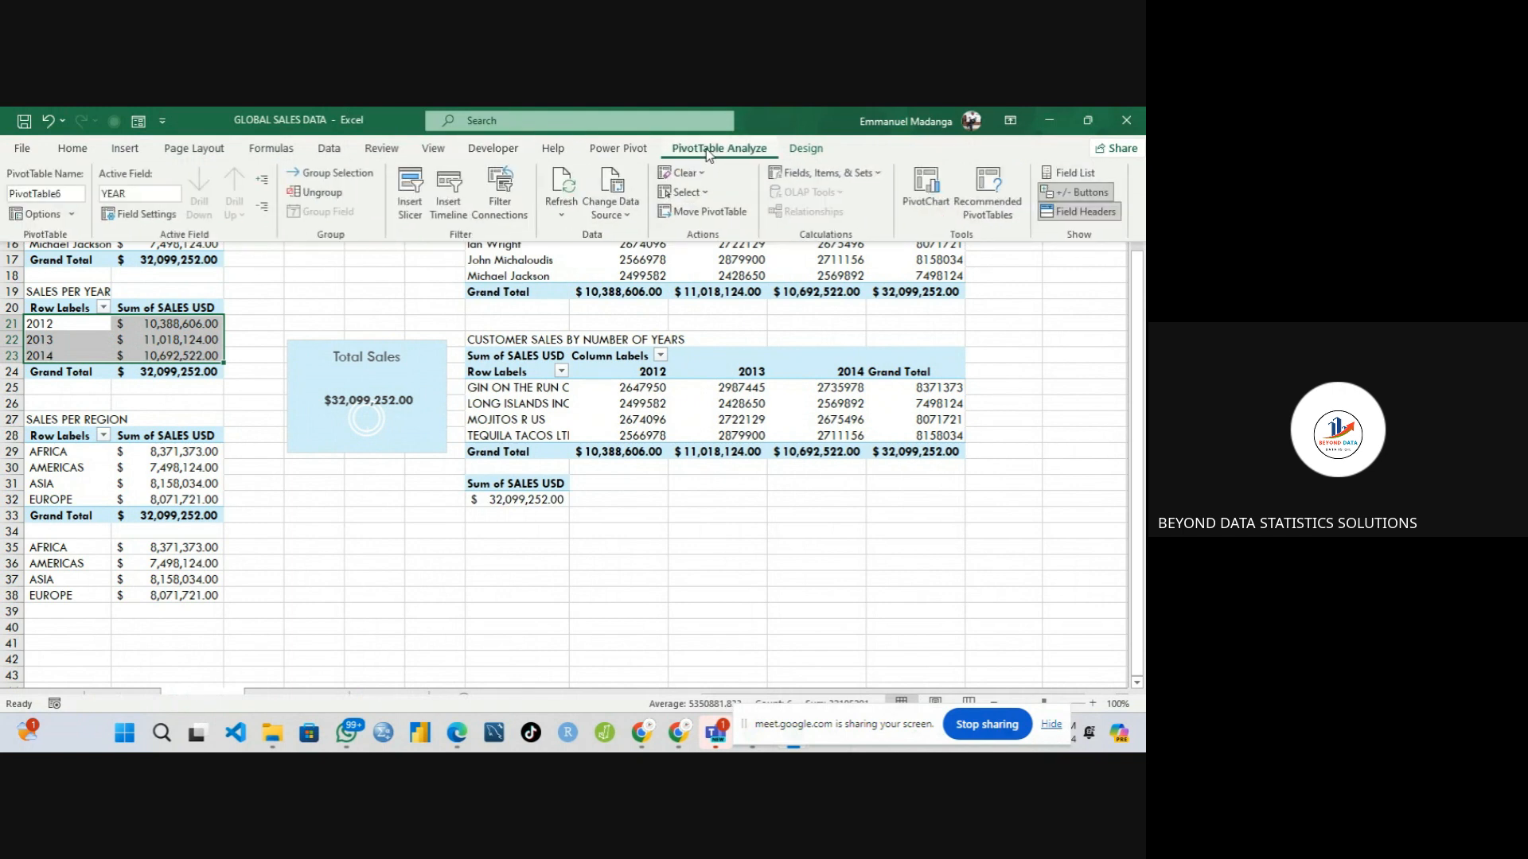
left_click(925, 199)
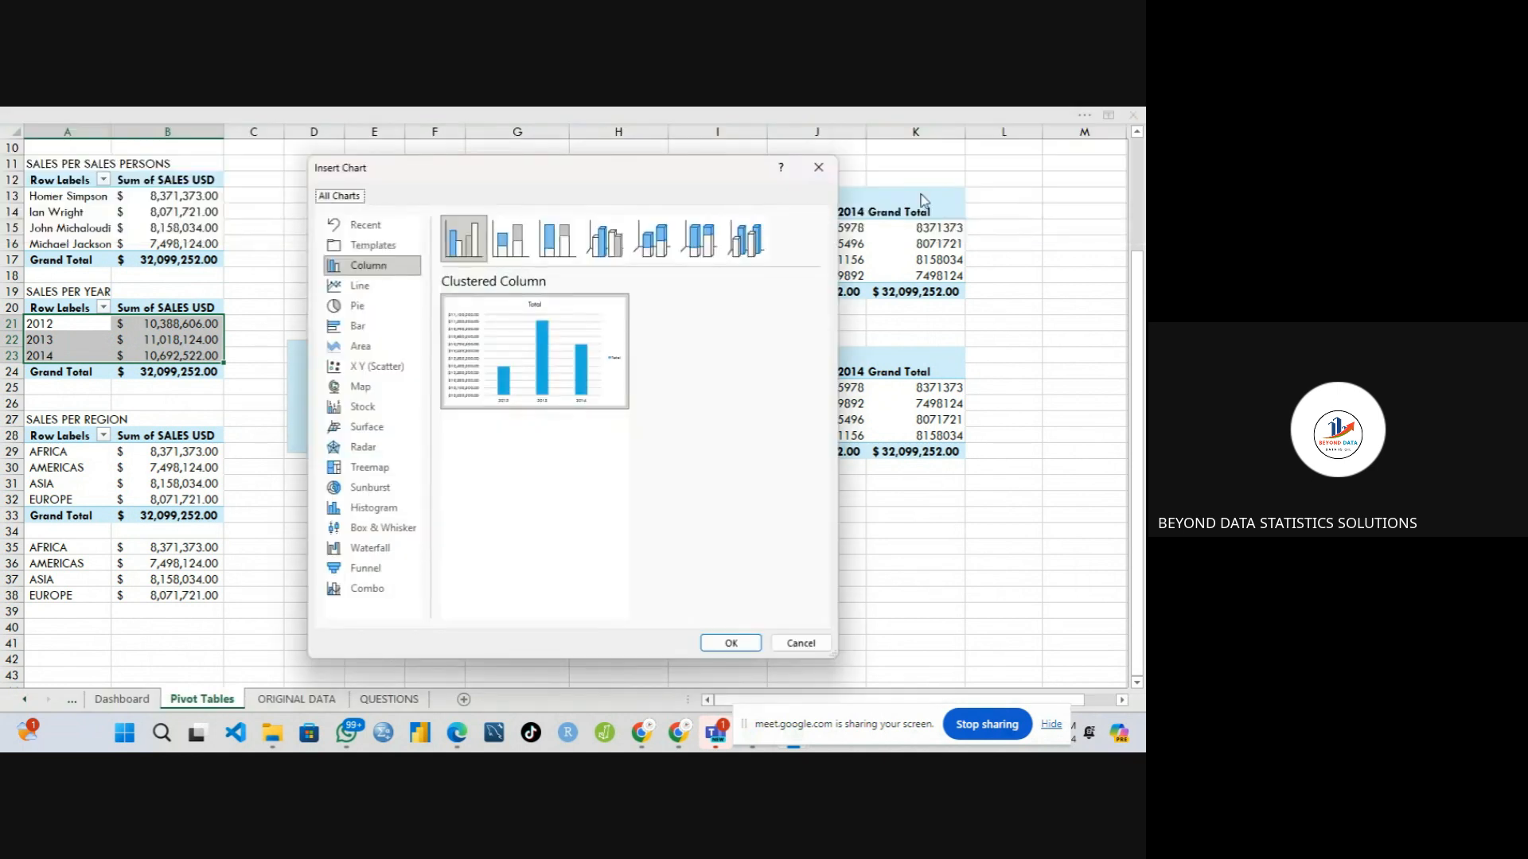
left_click(354, 568)
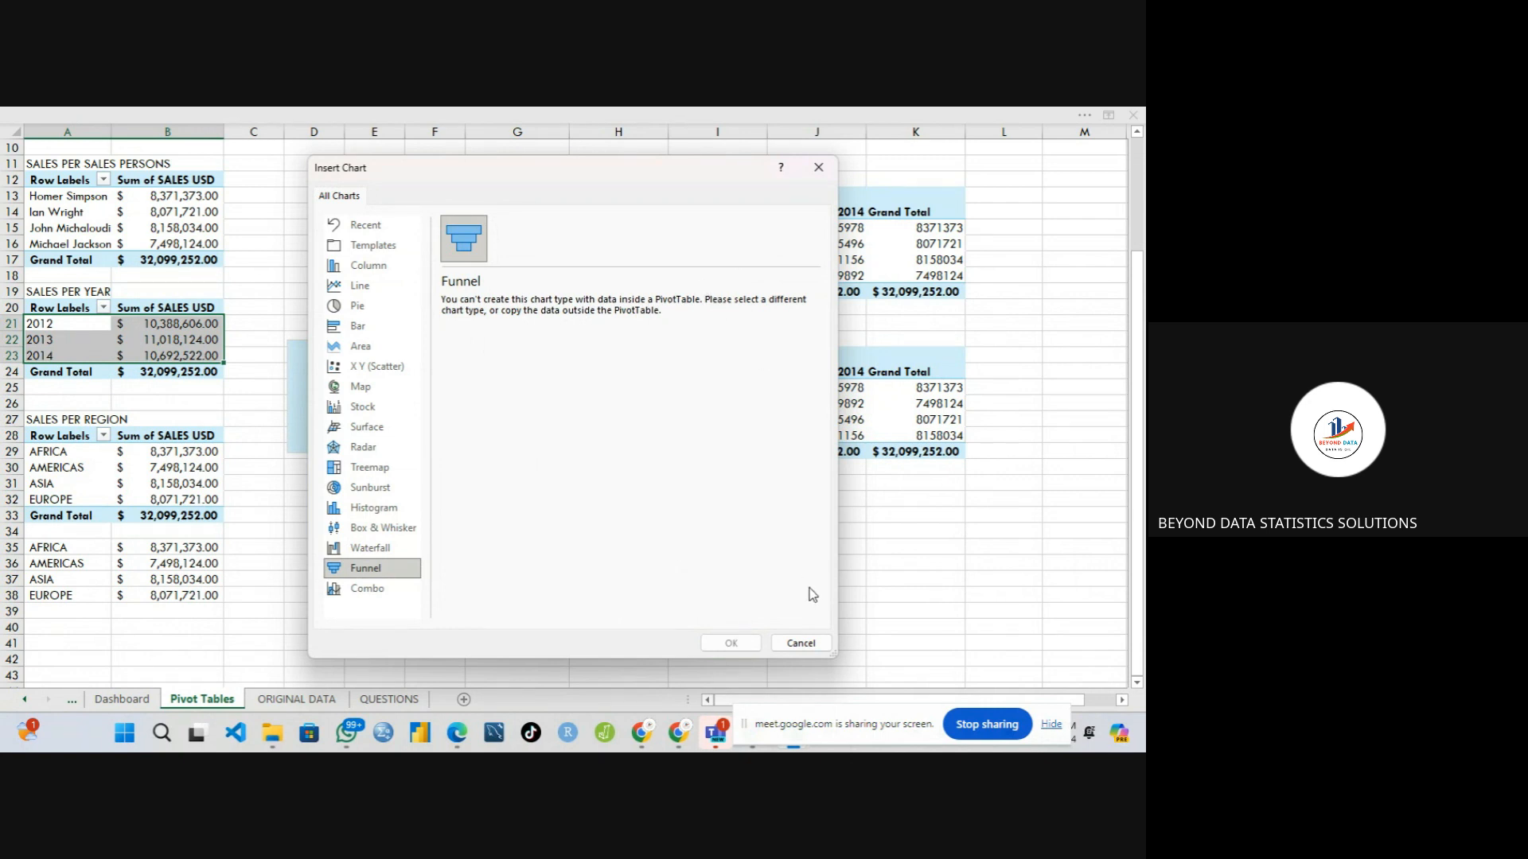
left_click(802, 643)
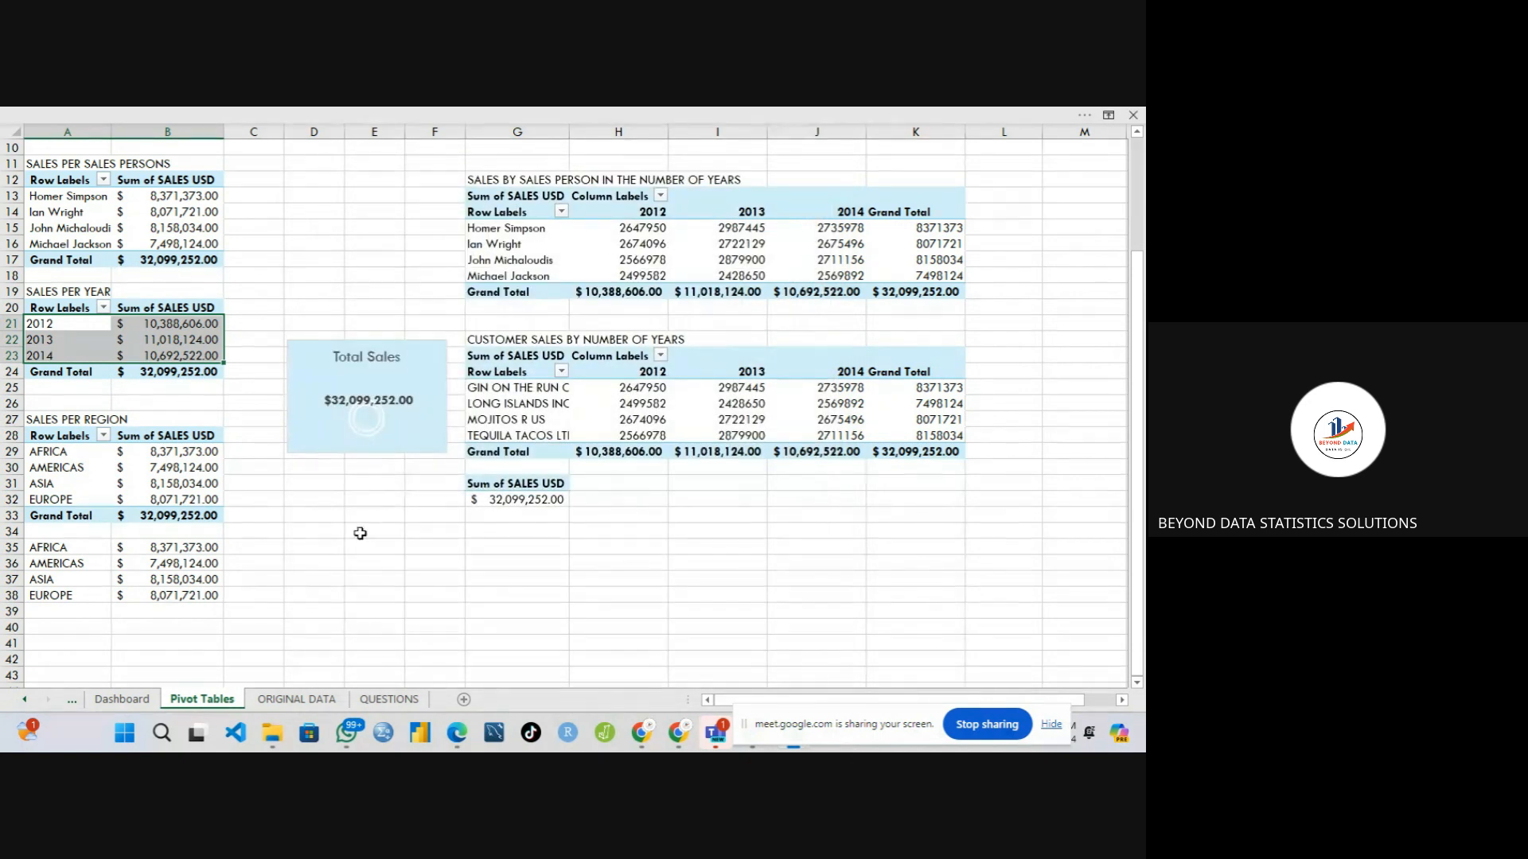
- Copy the SALES PER YEAR heading to cell G35 on the Pivot Tables sheet
left_click(515, 574)
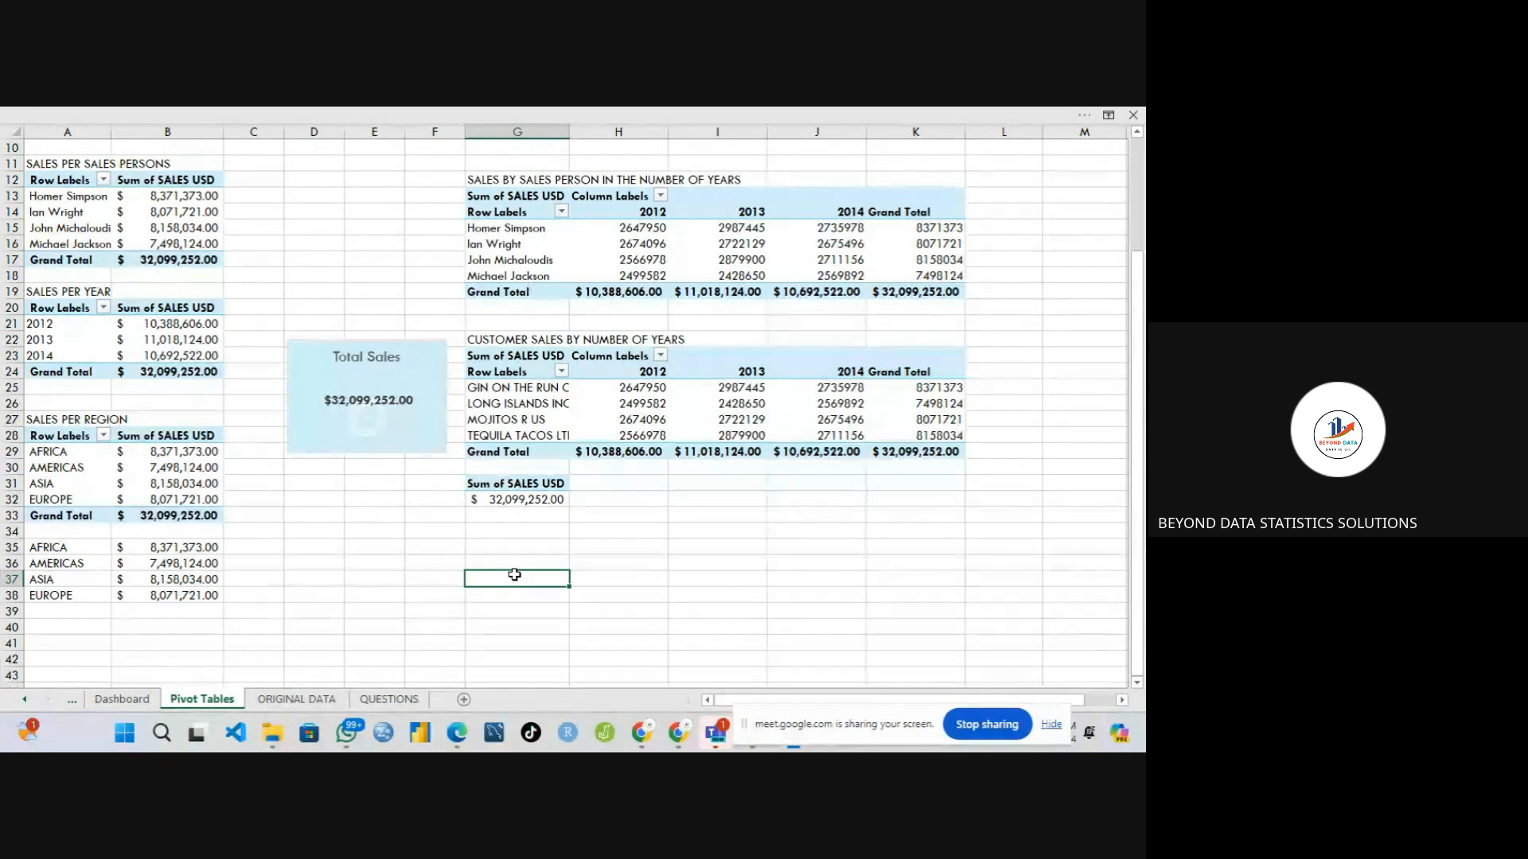
left_click(49, 291)
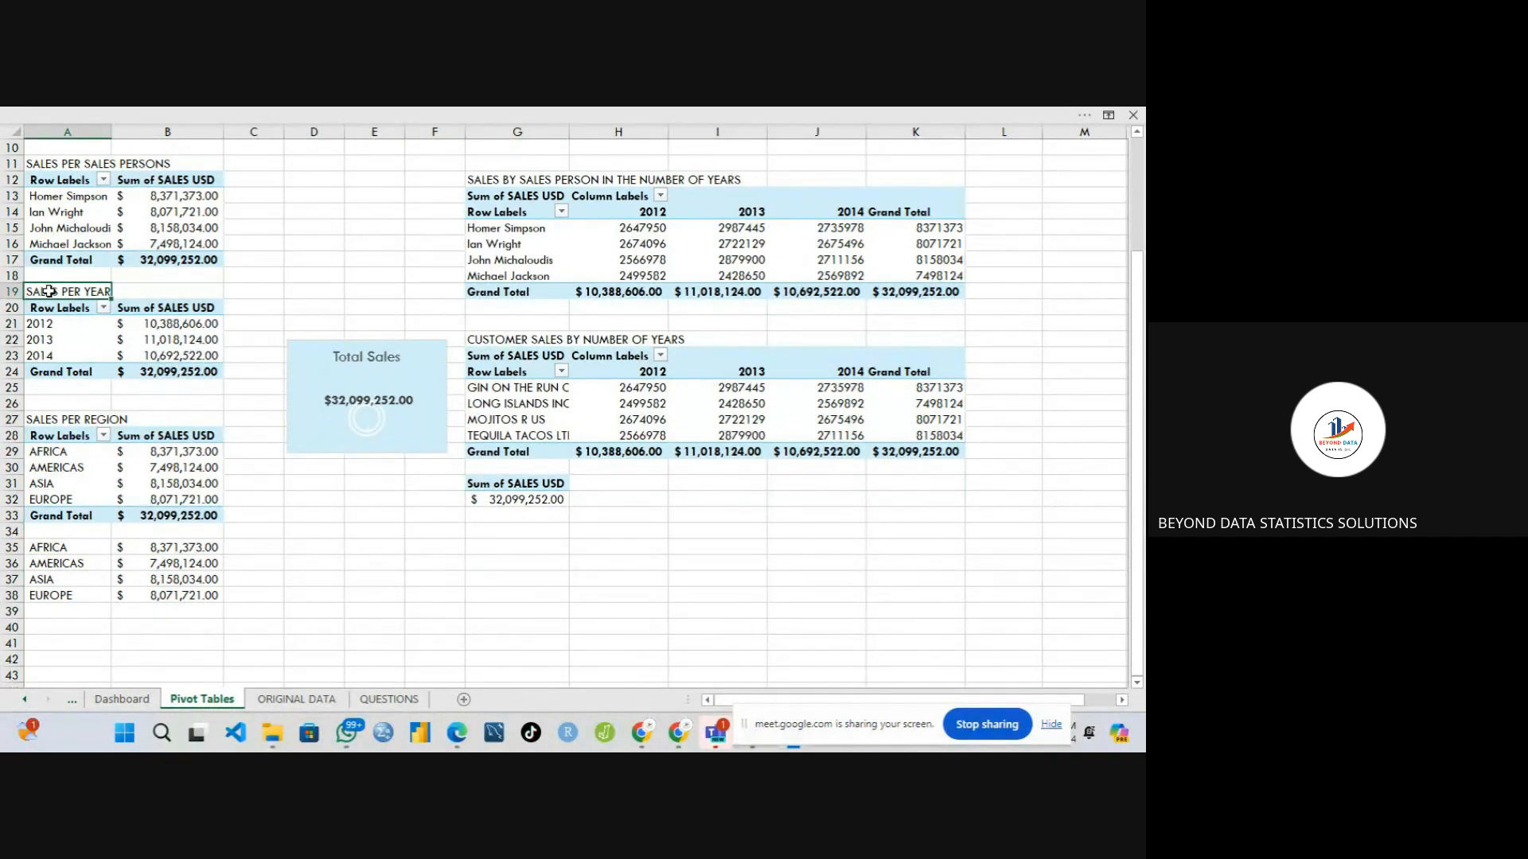
key("ctrl+c")
left_click(533, 551)
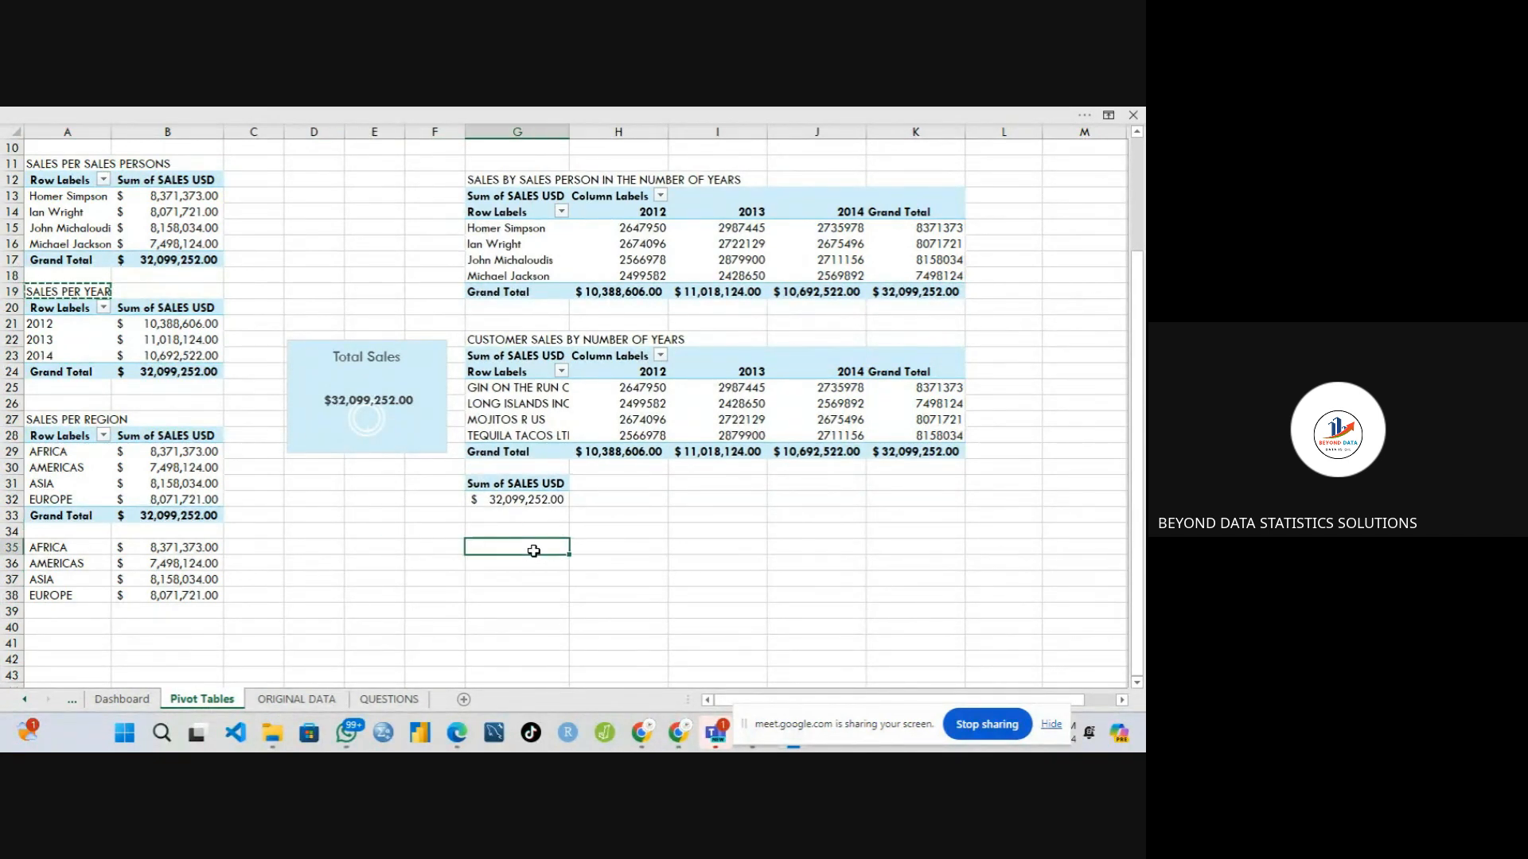
key("ctrl+v")
left_click(499, 563)
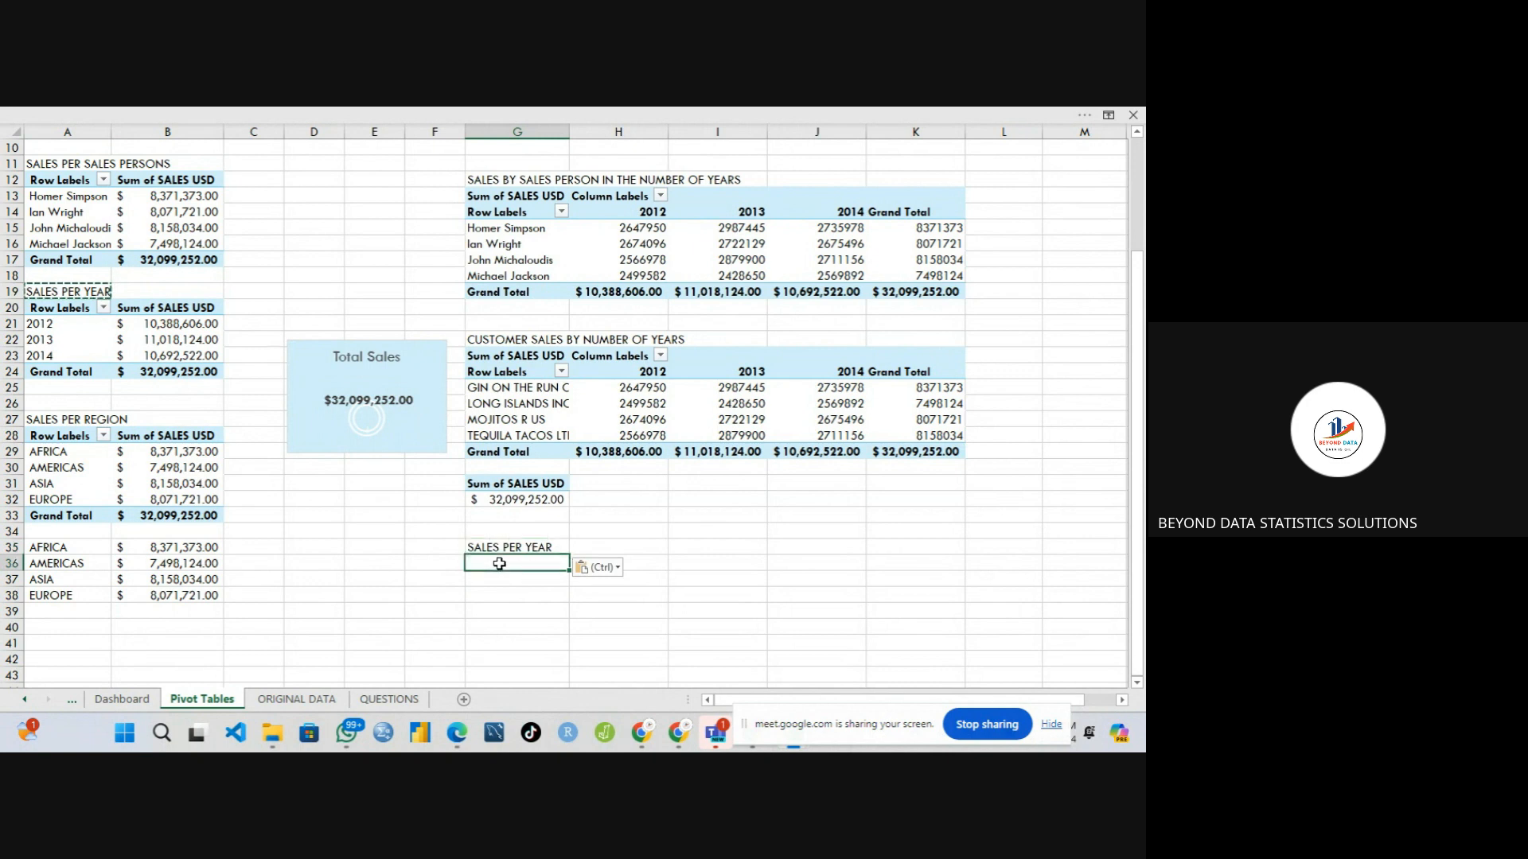
type("=")
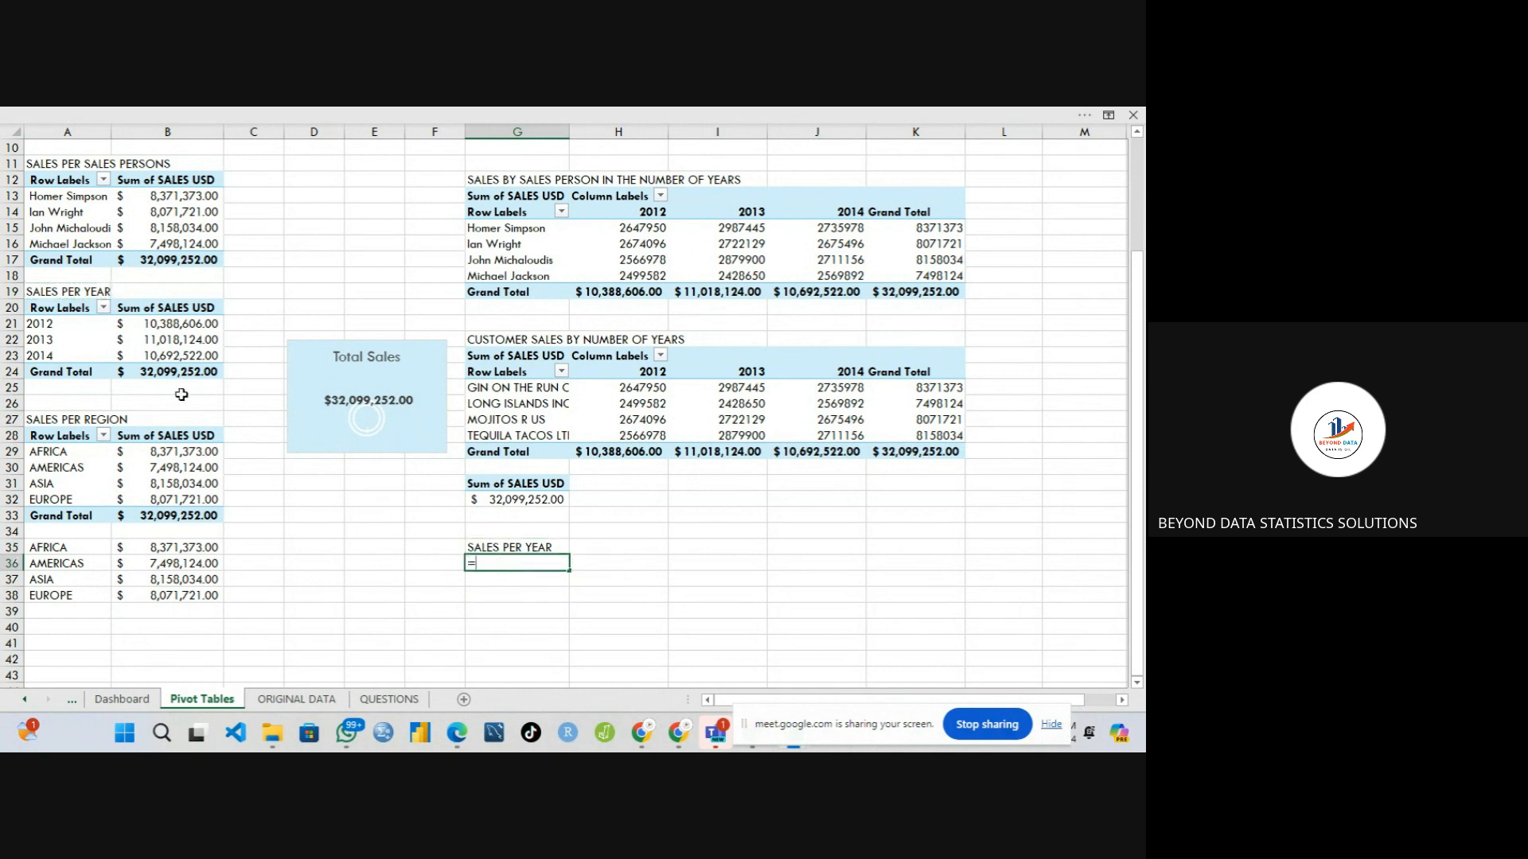
key("Escape")
- Copy the years 2012 to 2014 from the SALES PER YEAR pivot table to cells G36:G38
left_click(46, 323)
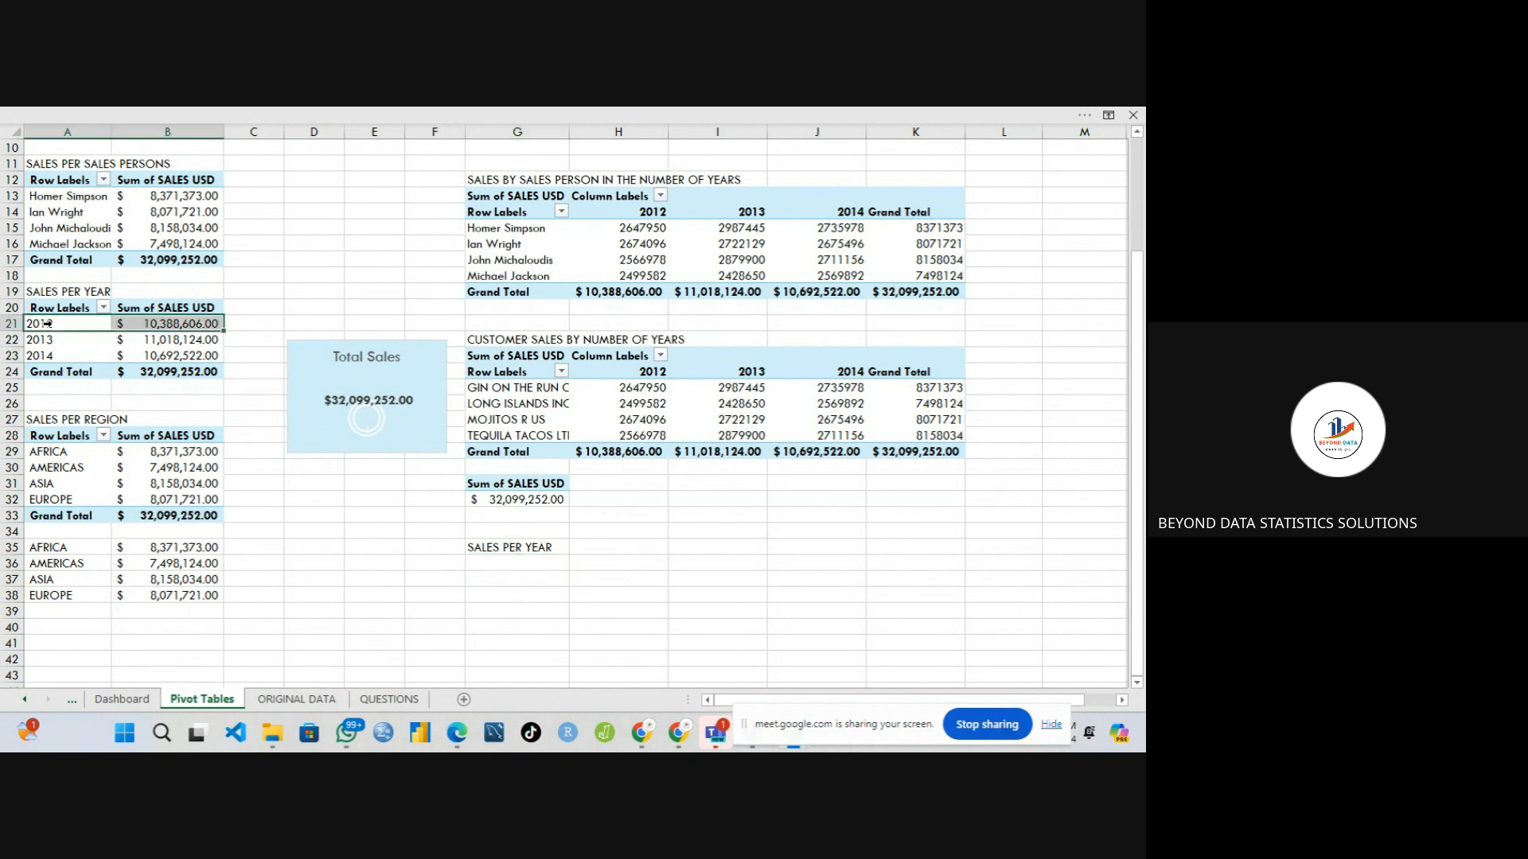
left_click_drag(61, 323, 63, 360)
key("ctrl+c")
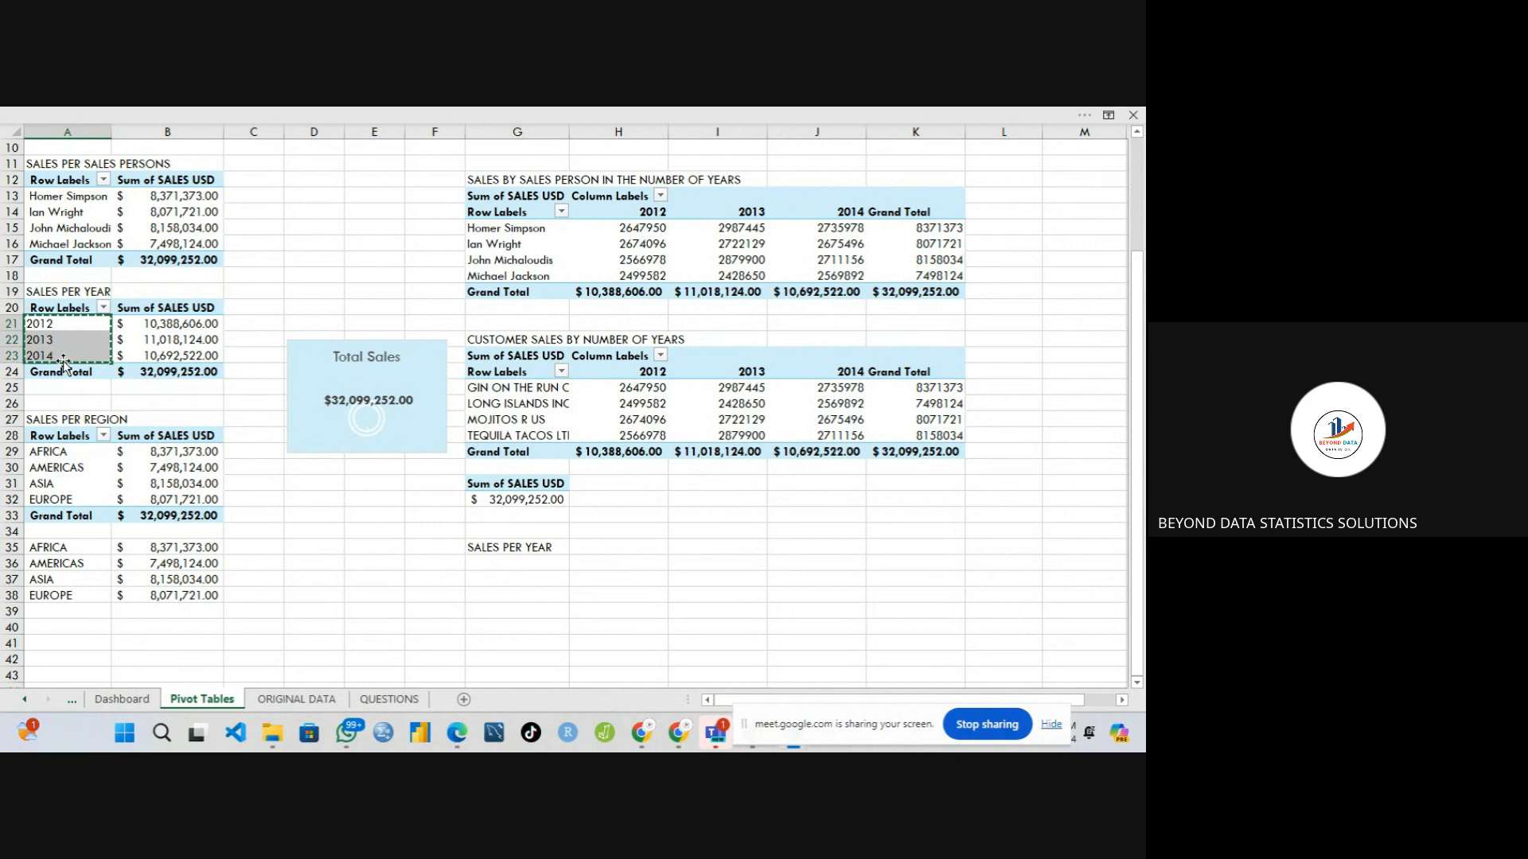
left_click(497, 560)
key("ctrl+v")
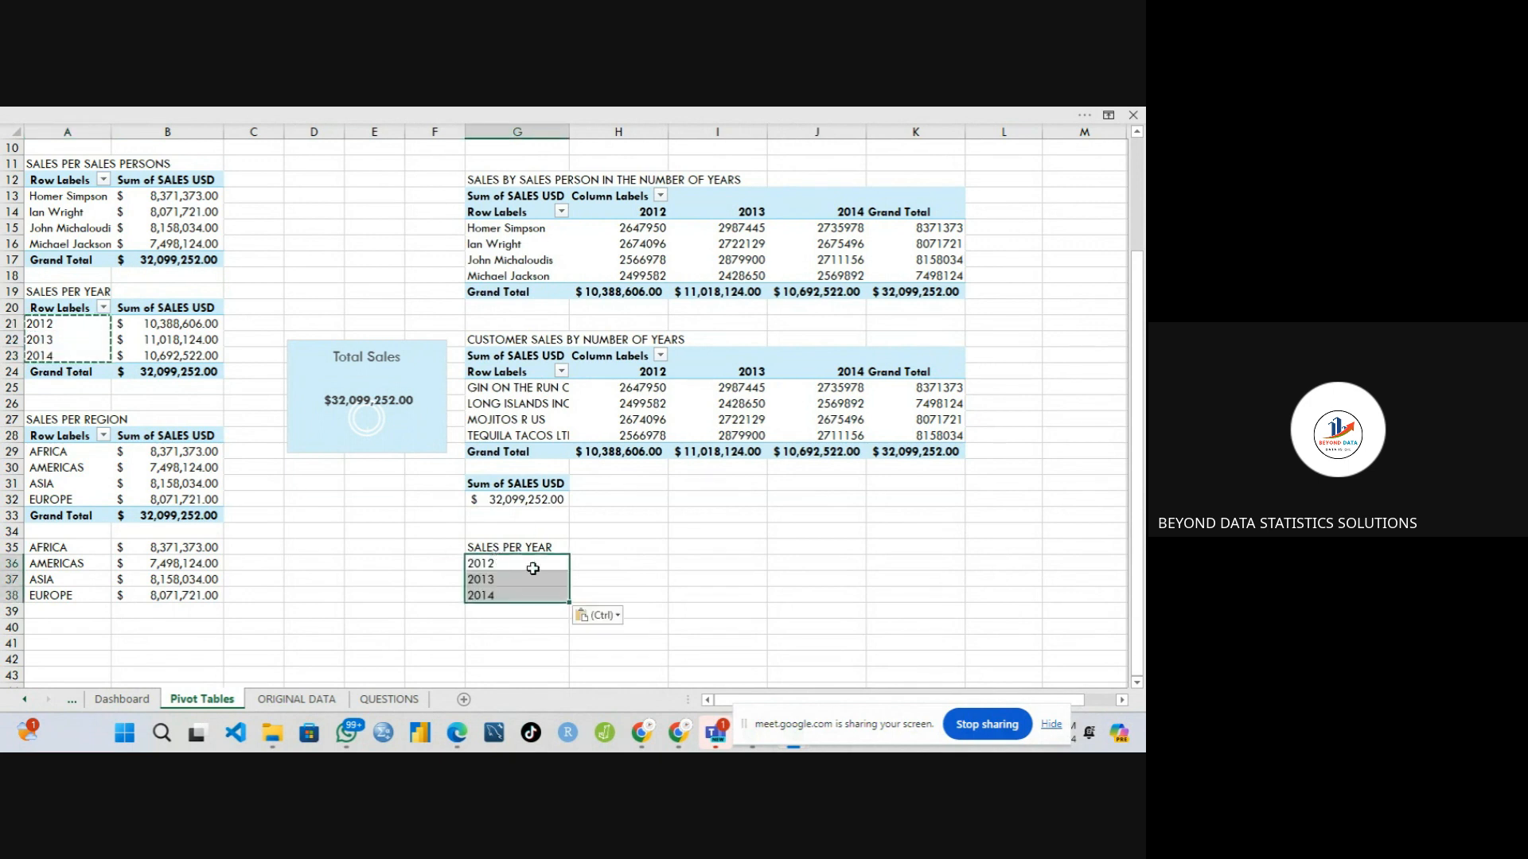
- Link cell H36 to the 2012 sales value in the SALES PER YEAR pivot table
left_click(586, 564)
type("=")
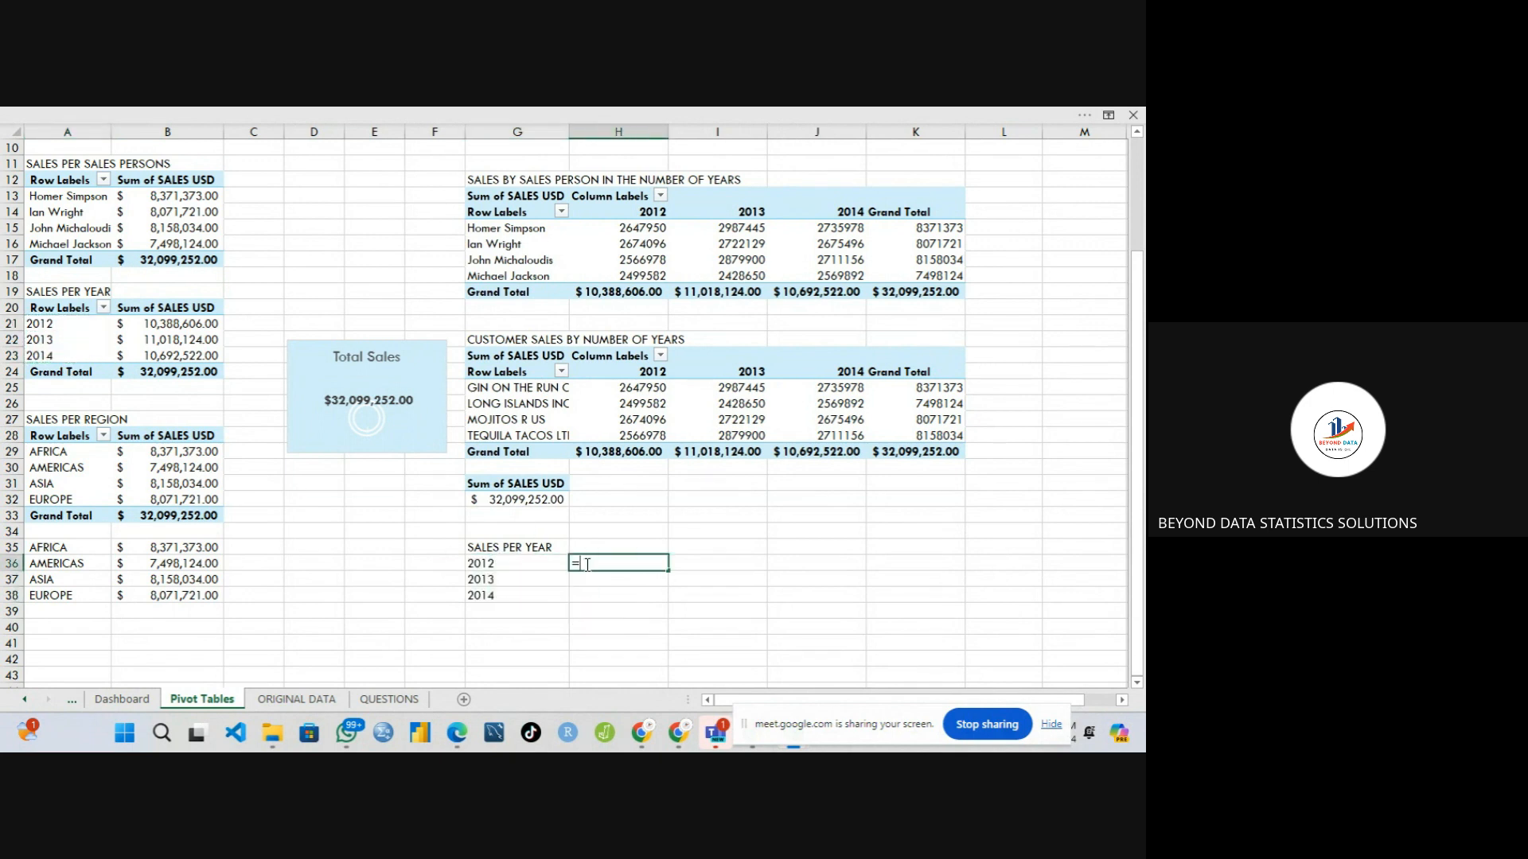
left_click(187, 325)
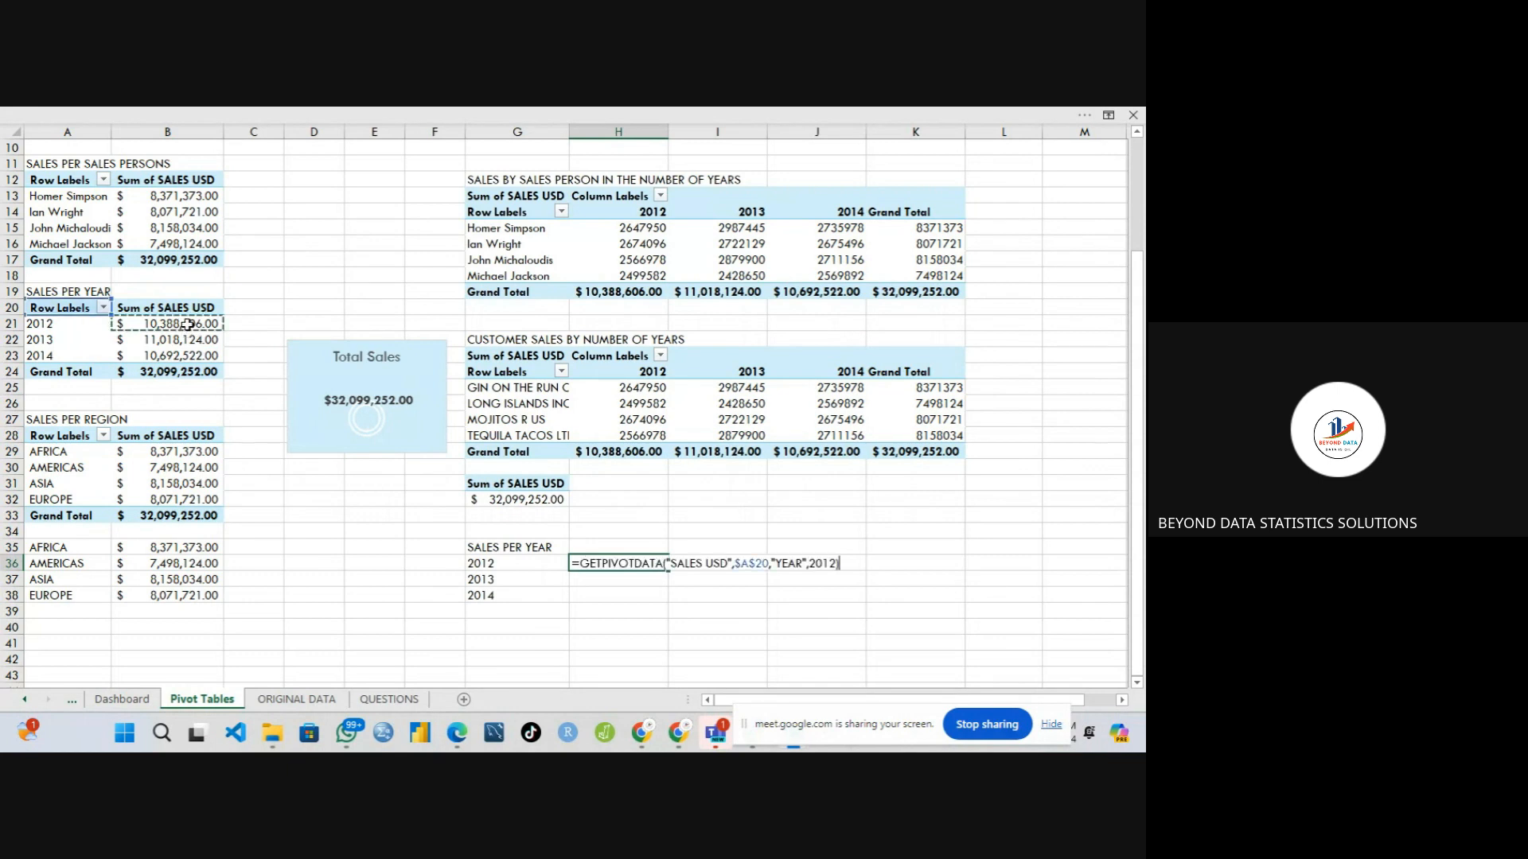
key("Return")
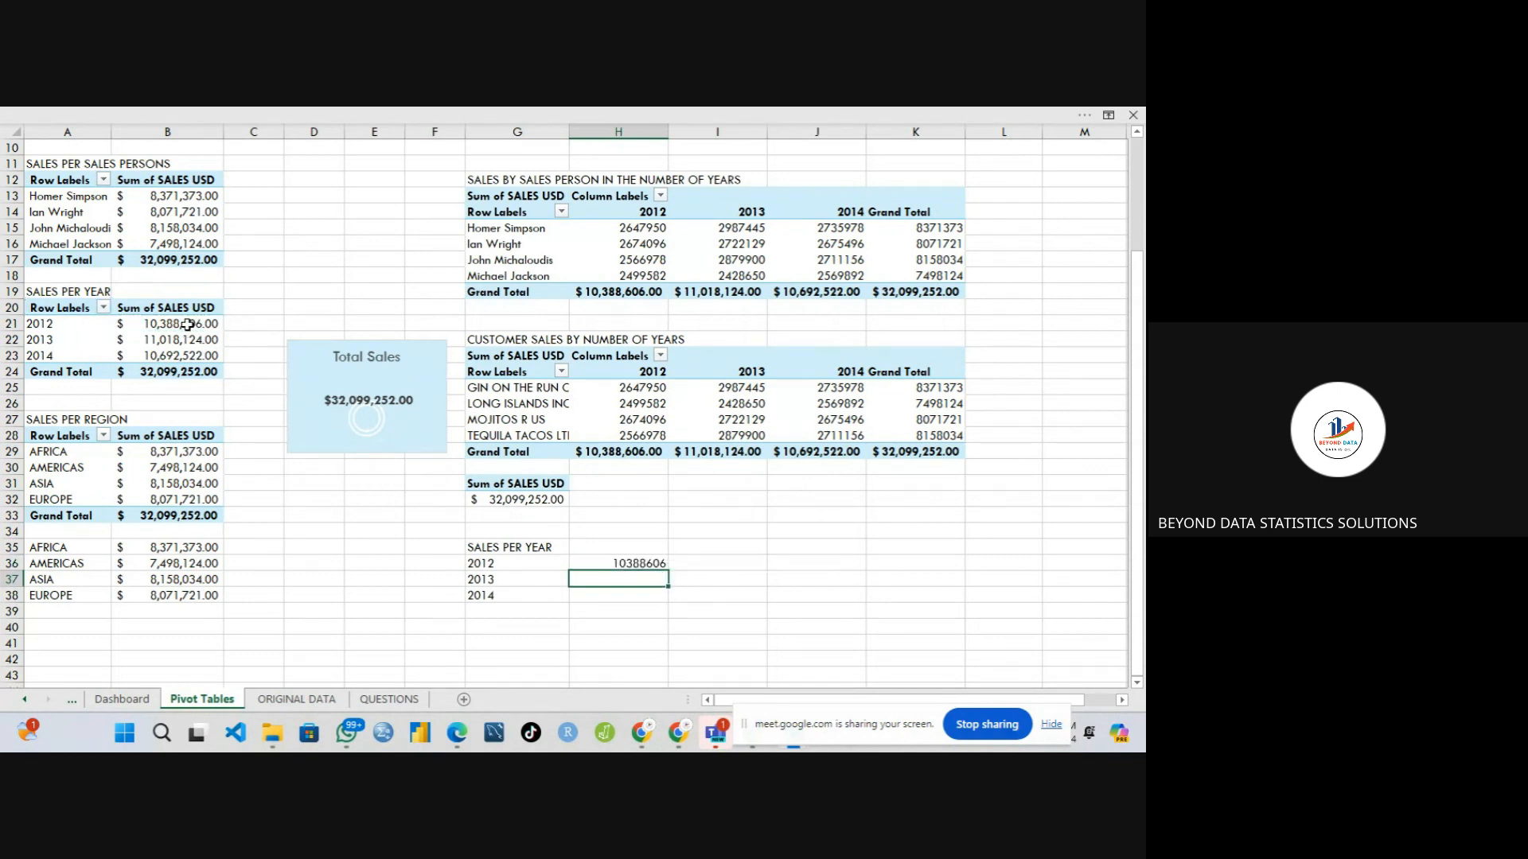
- Try to fill the 2012 sales formula down to H38, and clear cells H37 and H38 again
left_click(597, 562)
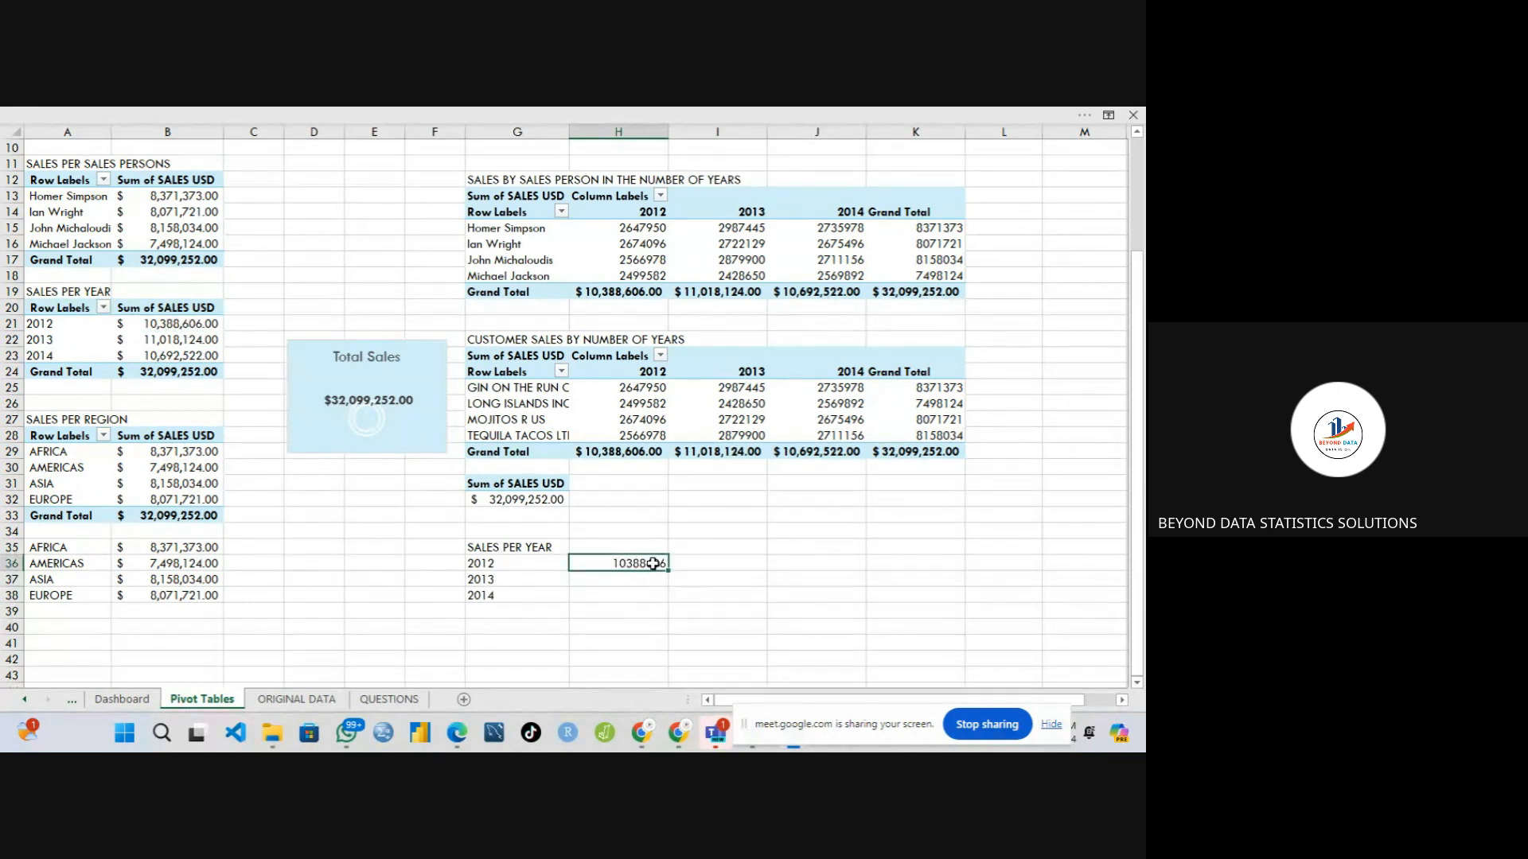
left_click_drag(669, 572, 669, 606)
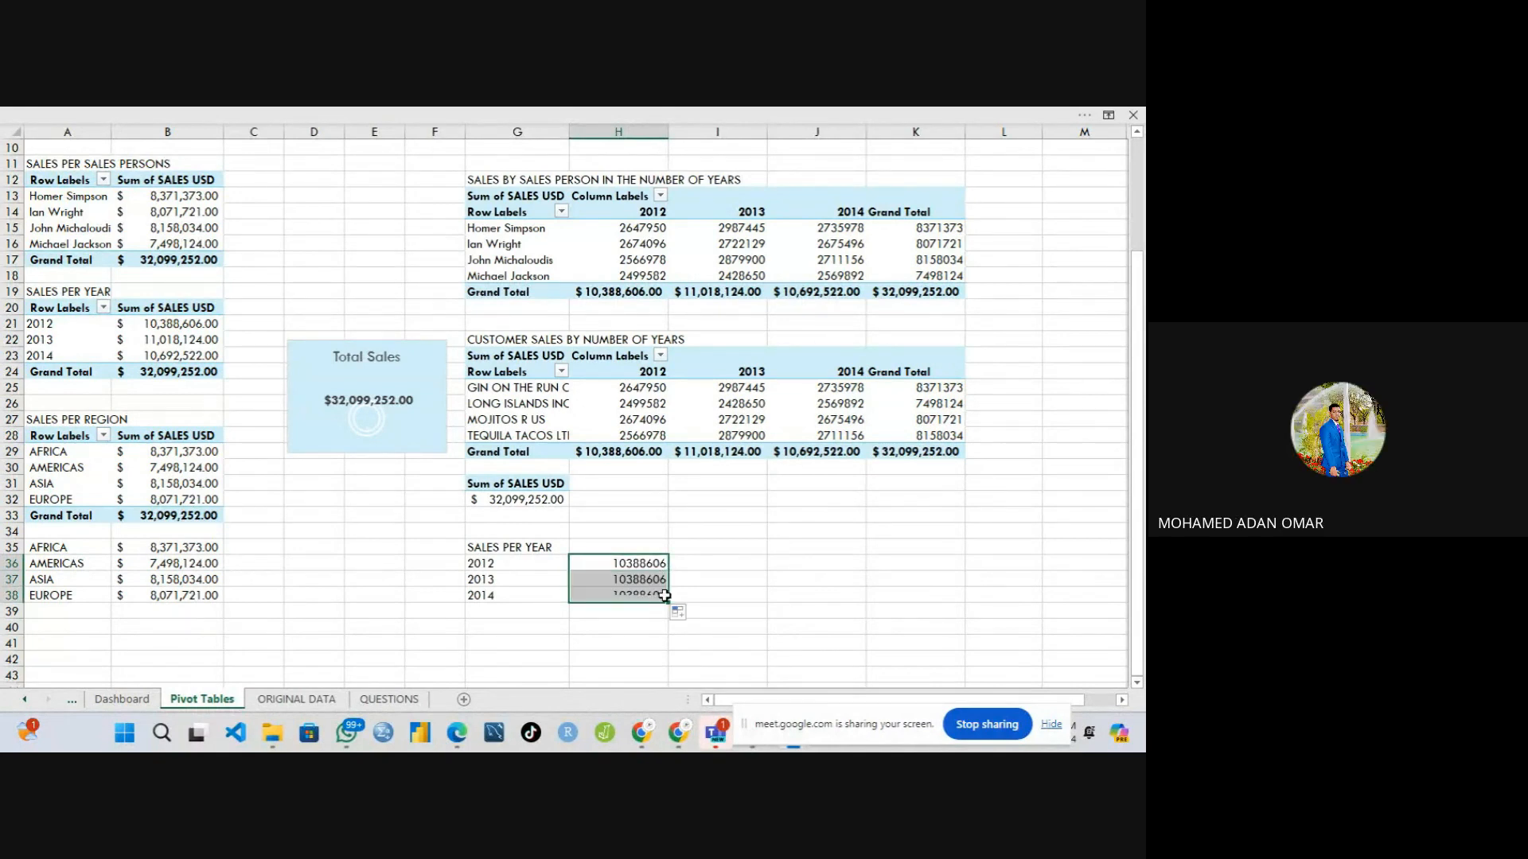
left_click(633, 563)
left_click(620, 578)
key("BackSpace")
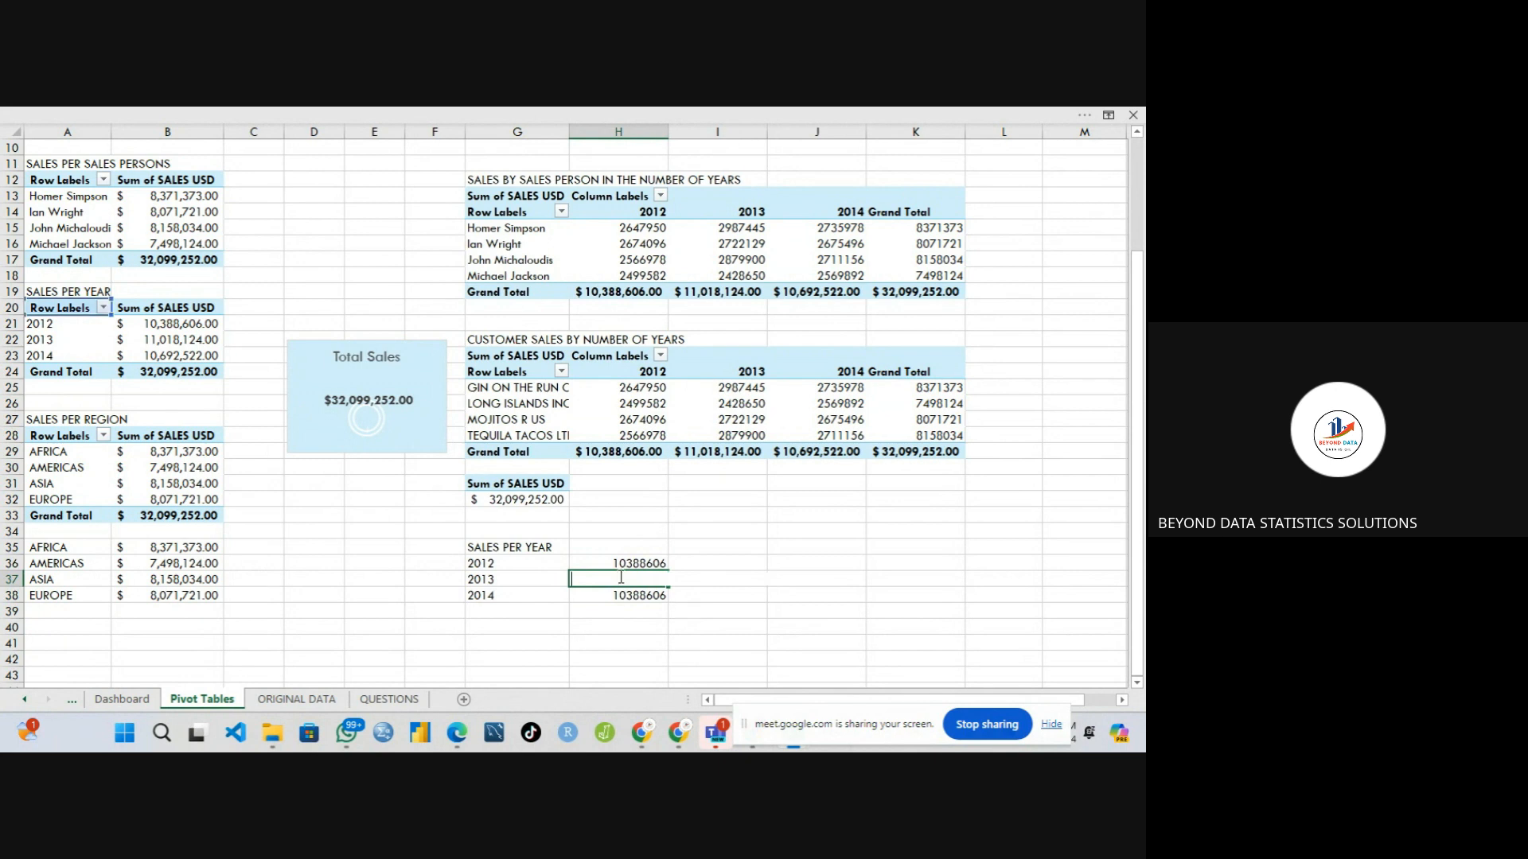
left_click(610, 597)
key("BackSpace")
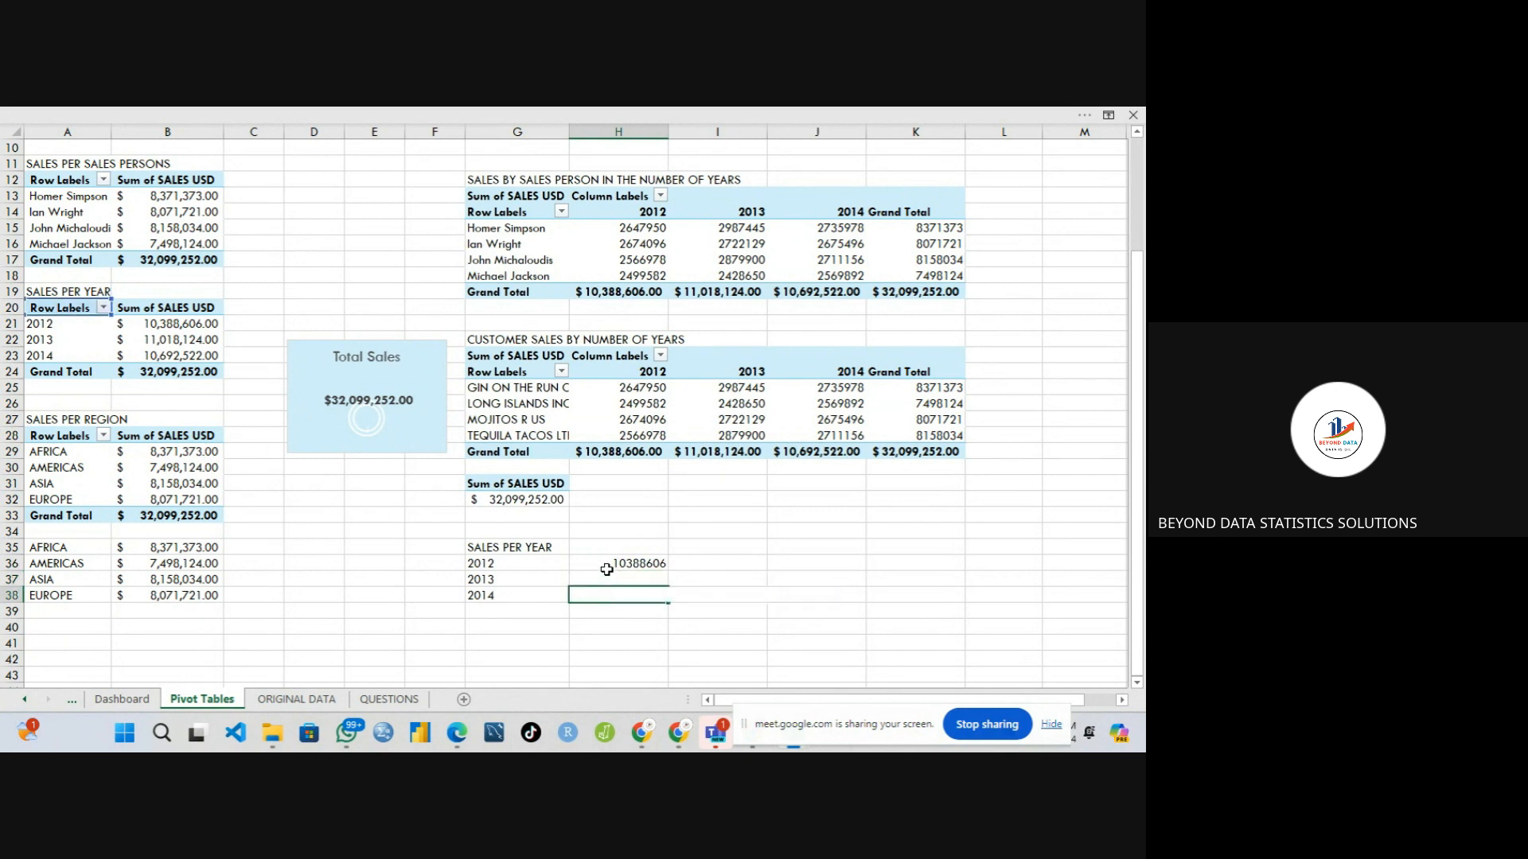
- Check the formula in H36 and link H37 and H38 to the pivot table's 2013 and 2014 sales values
left_click(606, 567)
double_click(602, 563)
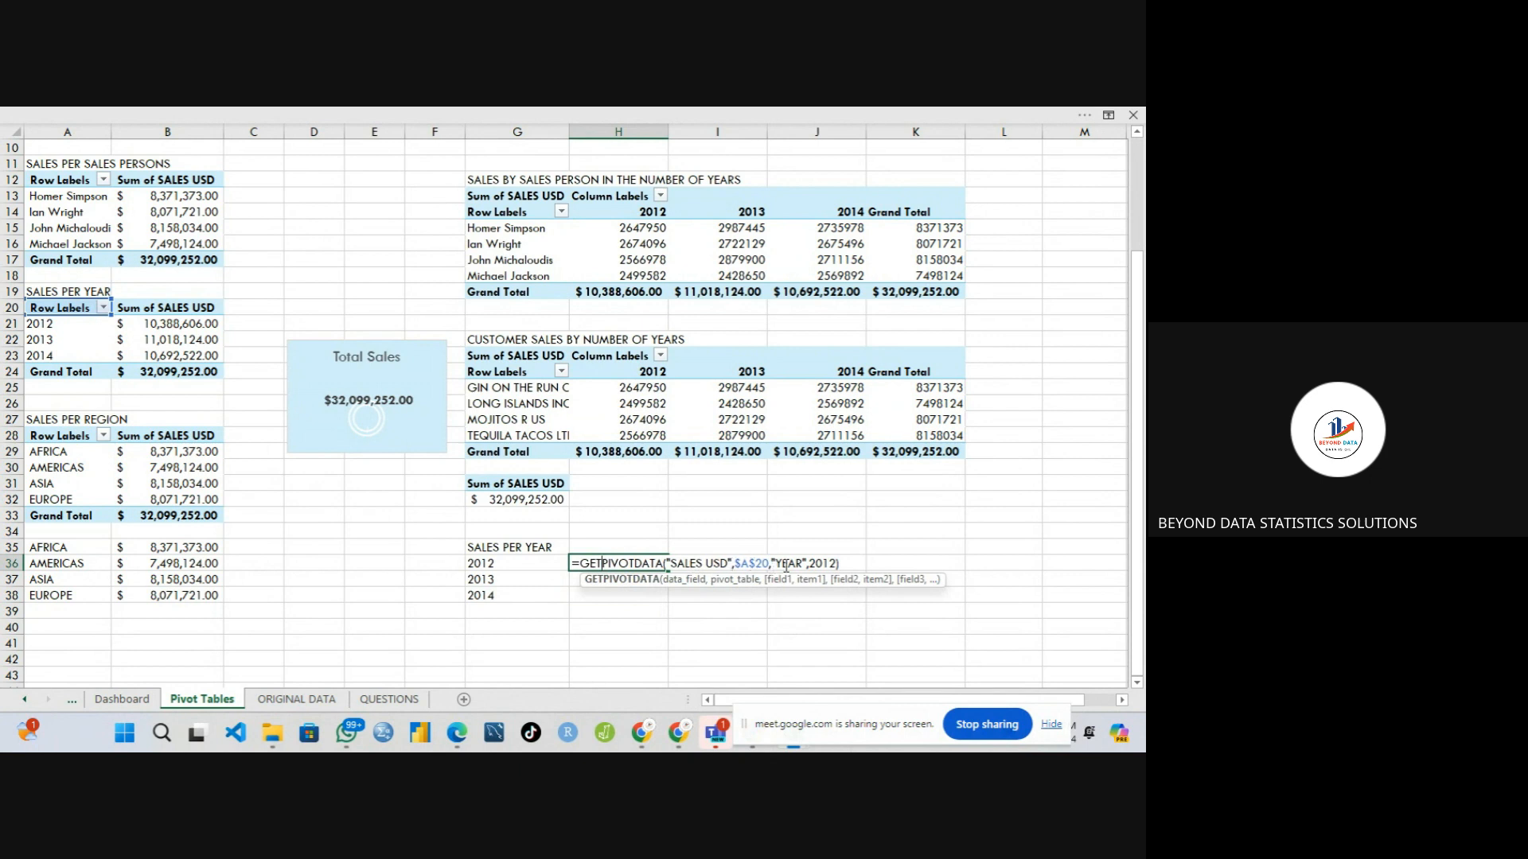
left_click(549, 567)
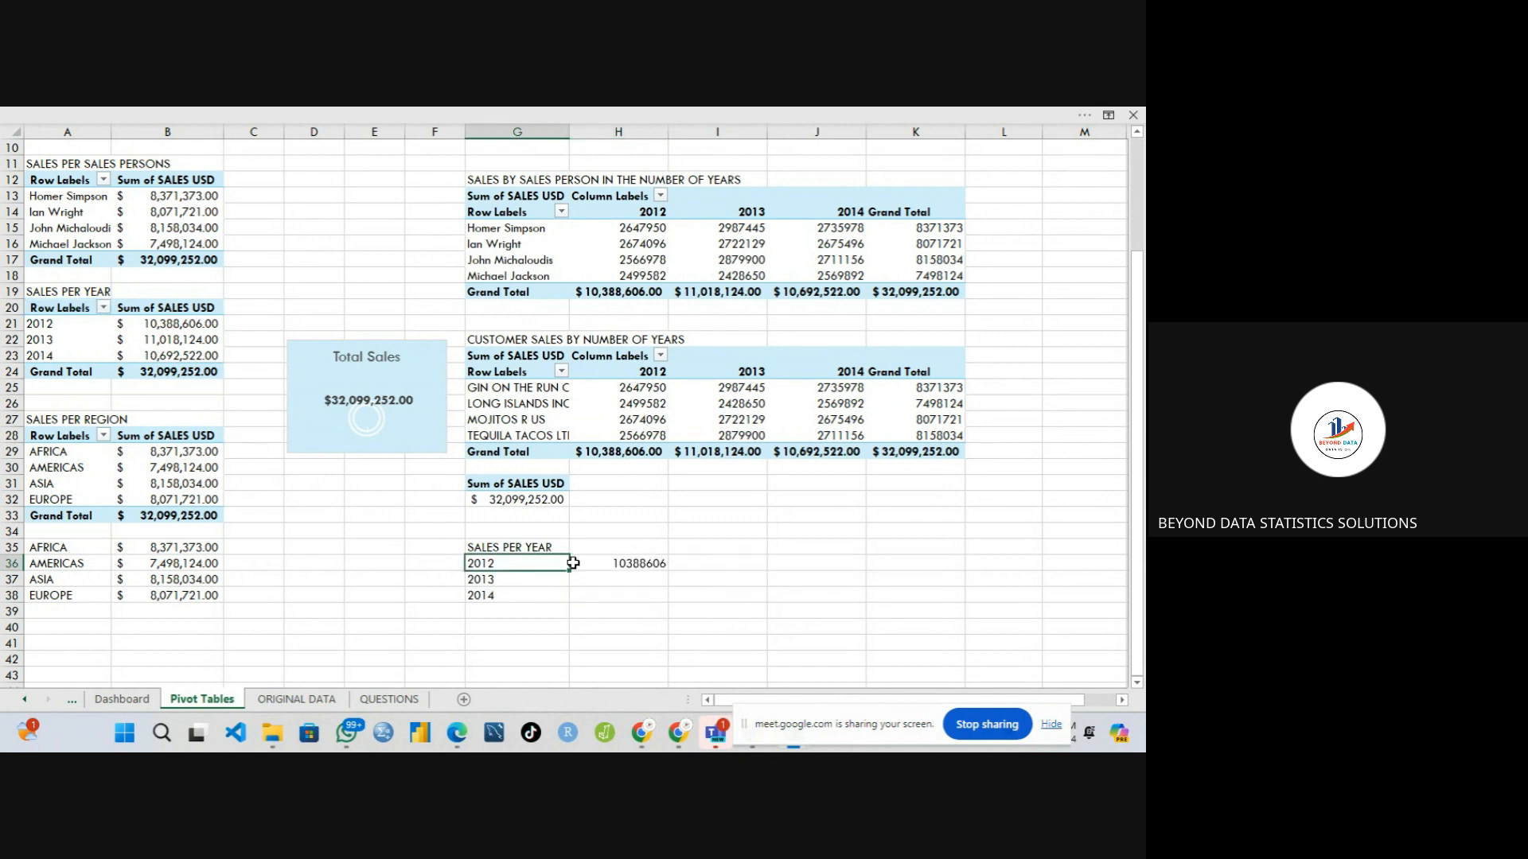
left_click_drag(570, 563, 609, 557)
left_click(597, 580)
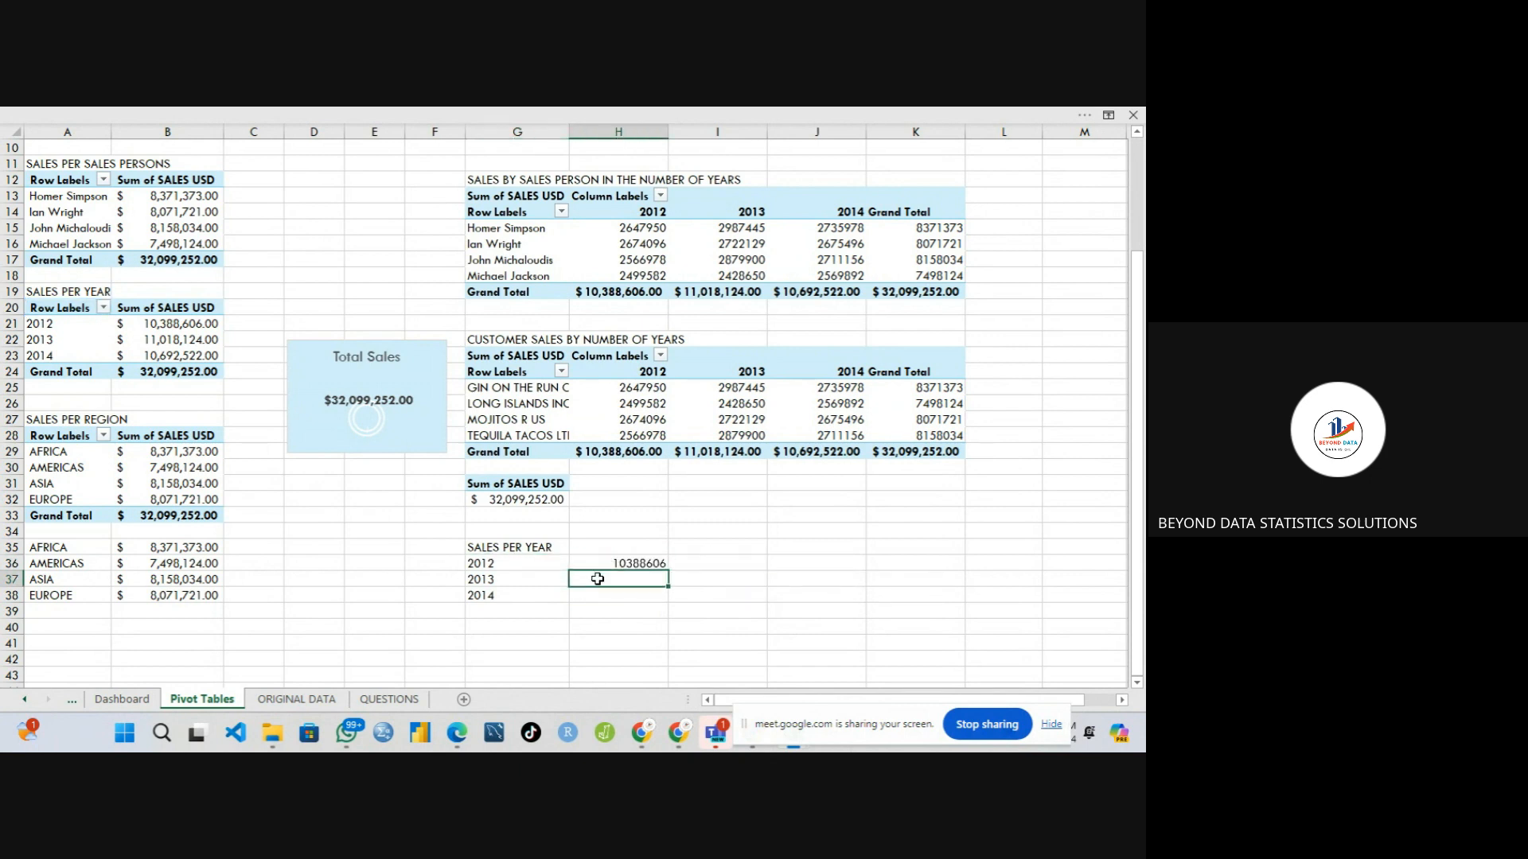
type("=")
left_click(176, 343)
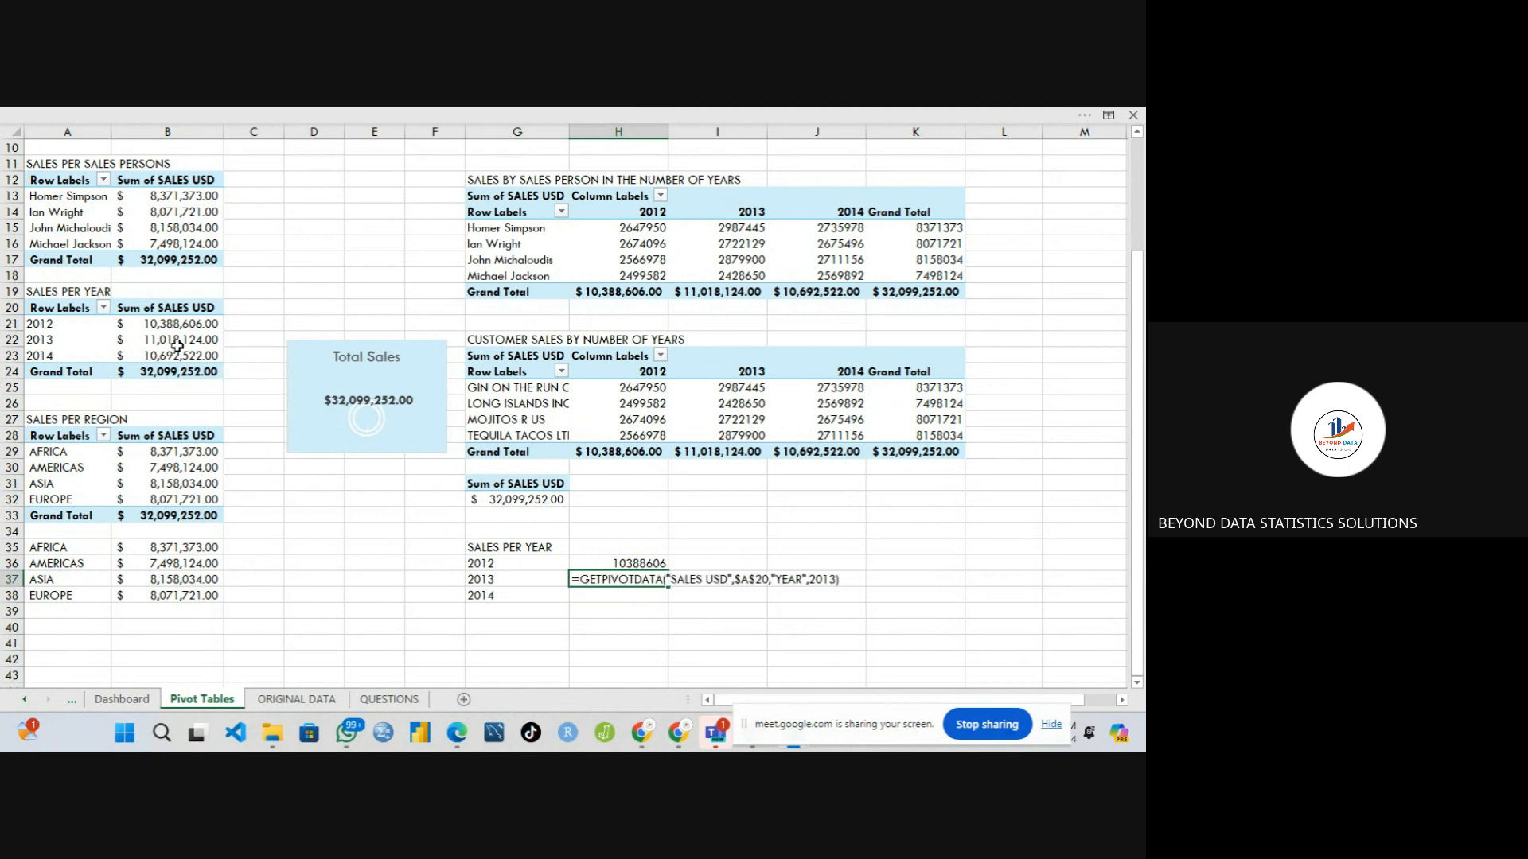
key("Return")
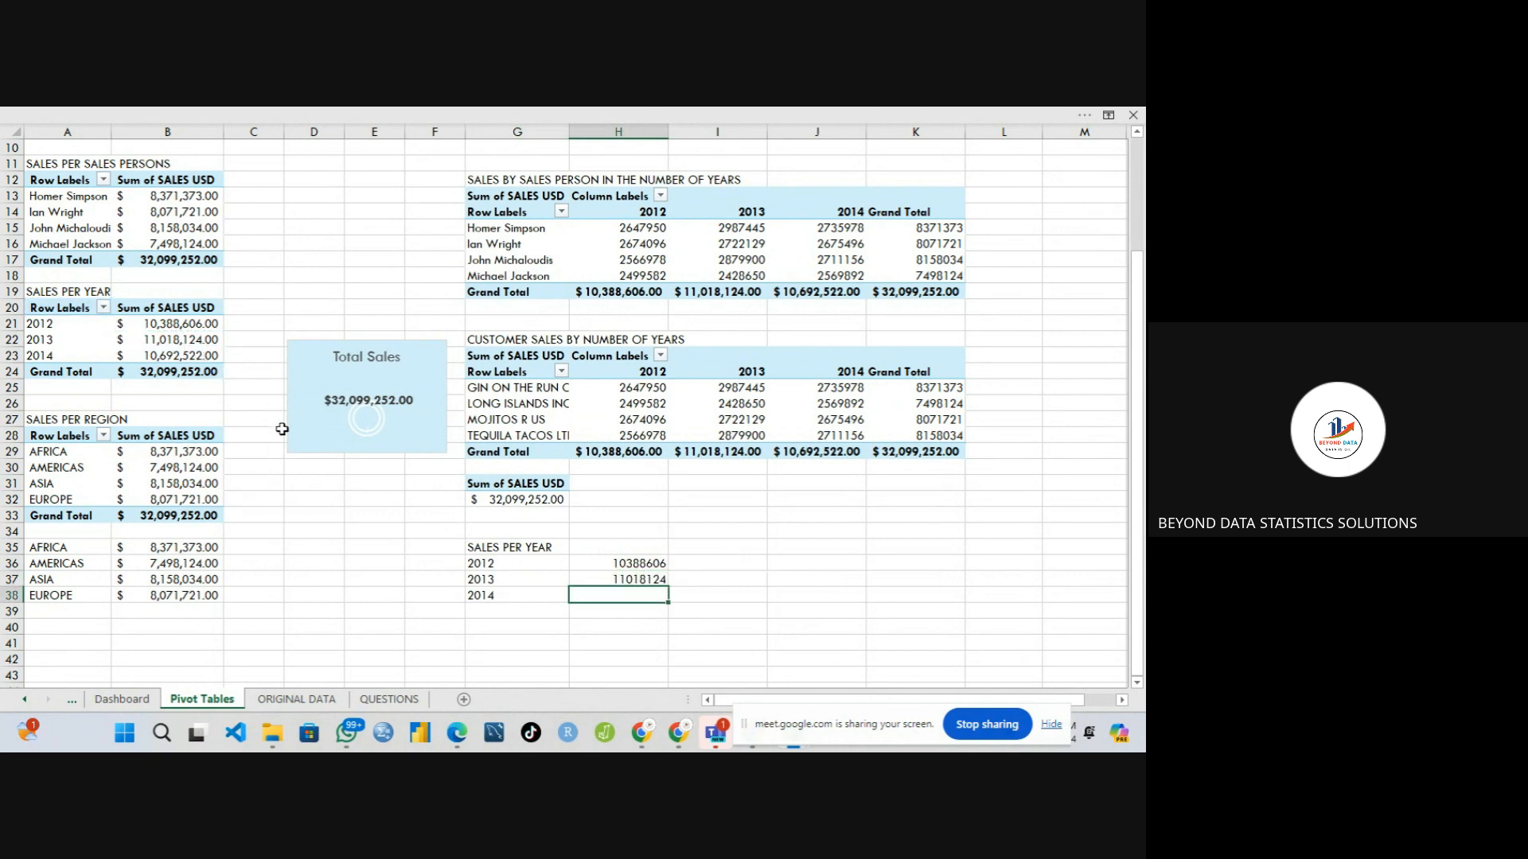
type("=")
left_click(163, 355)
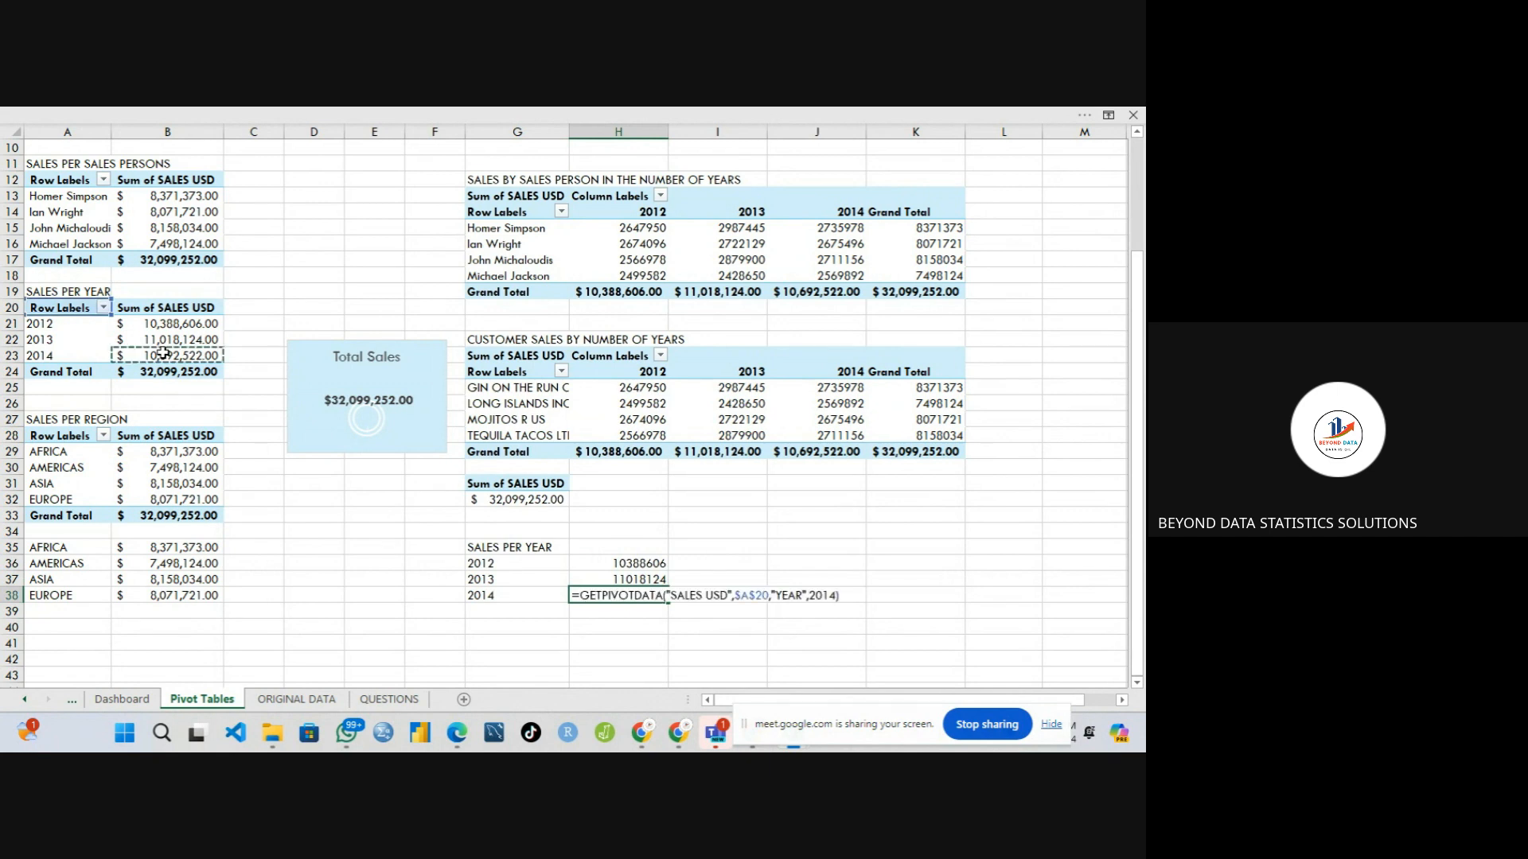
key("Return")
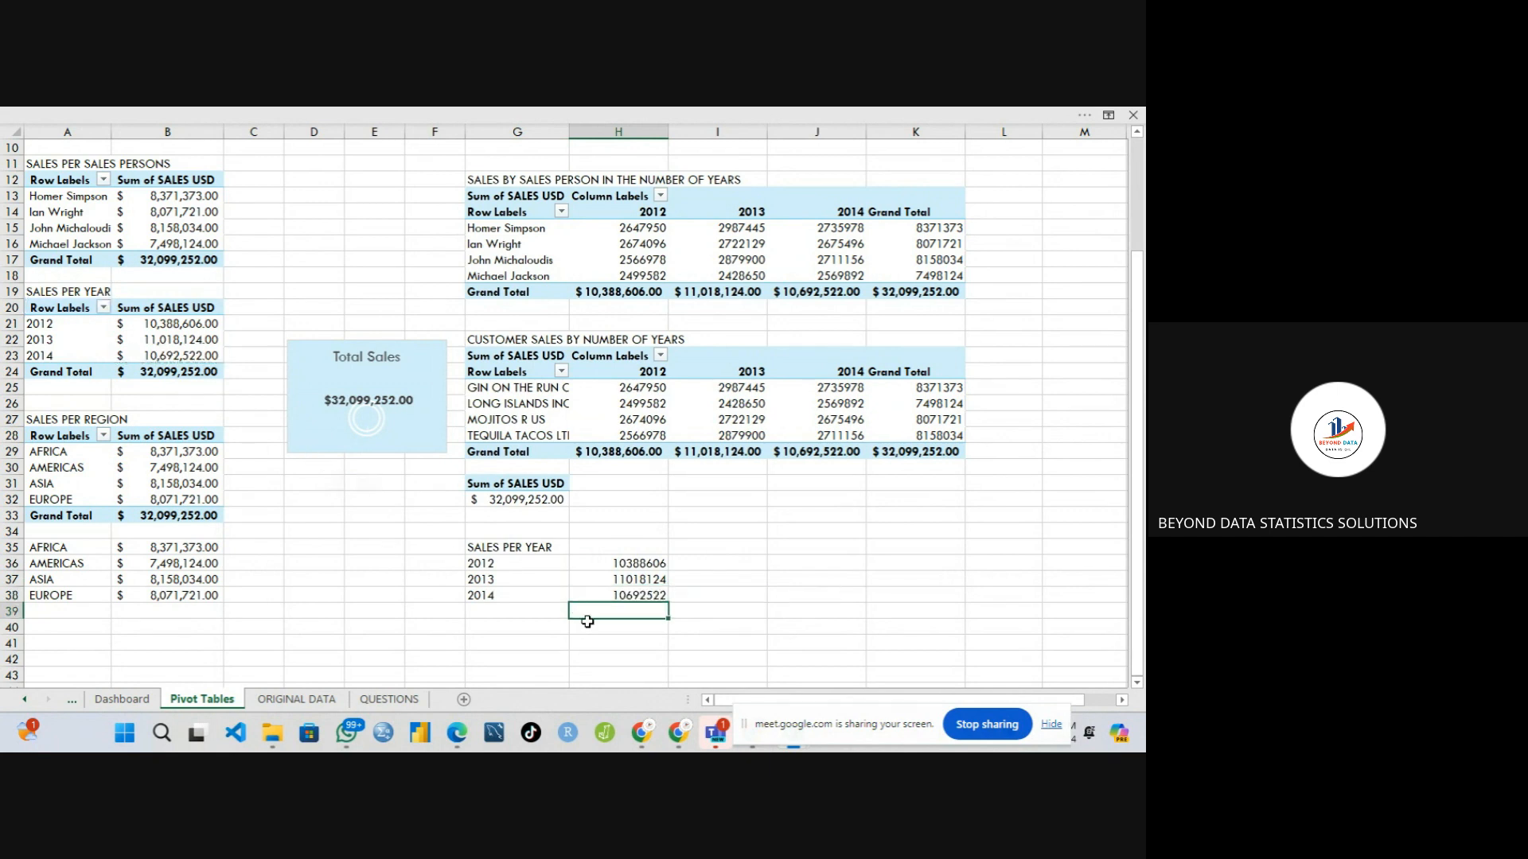
- Try a Funnel chart on the 2012 to 2014 sales in G36:H38, and delete it from the sheet
left_click_drag(517, 562, 624, 597)
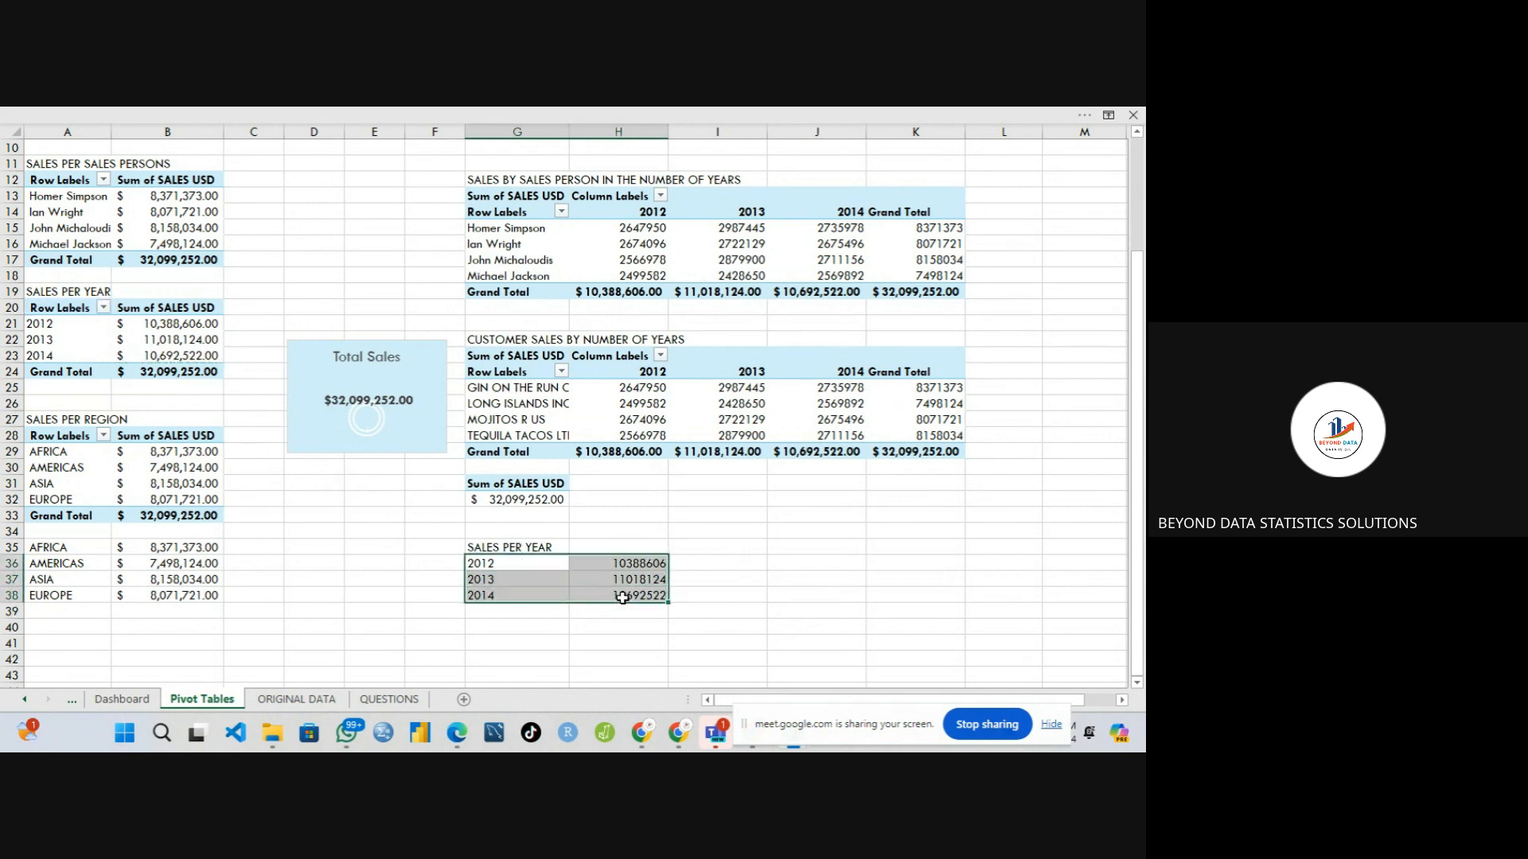
left_click(519, 106)
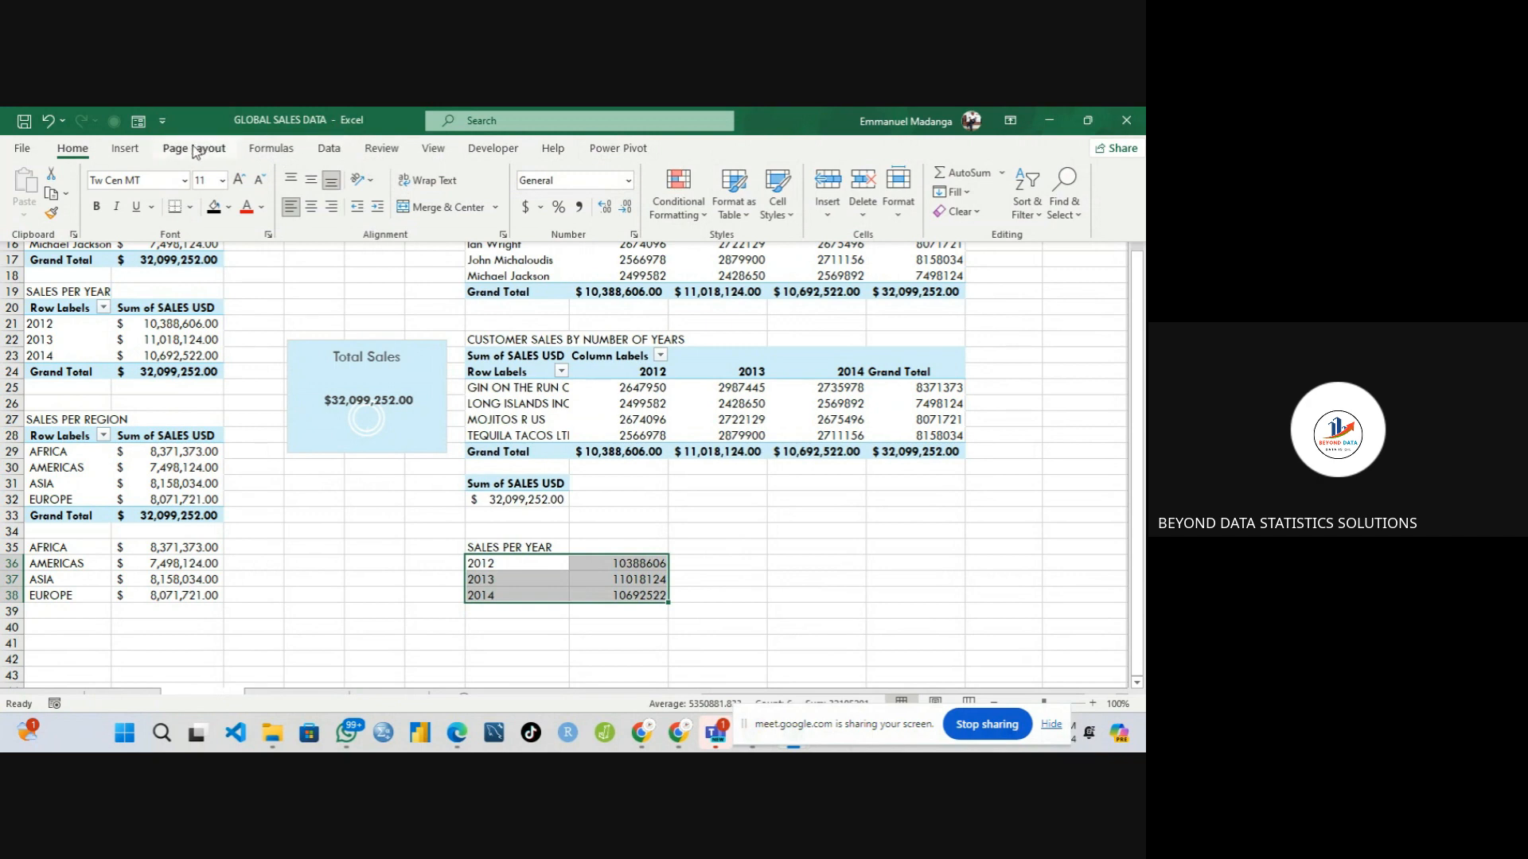
left_click(125, 149)
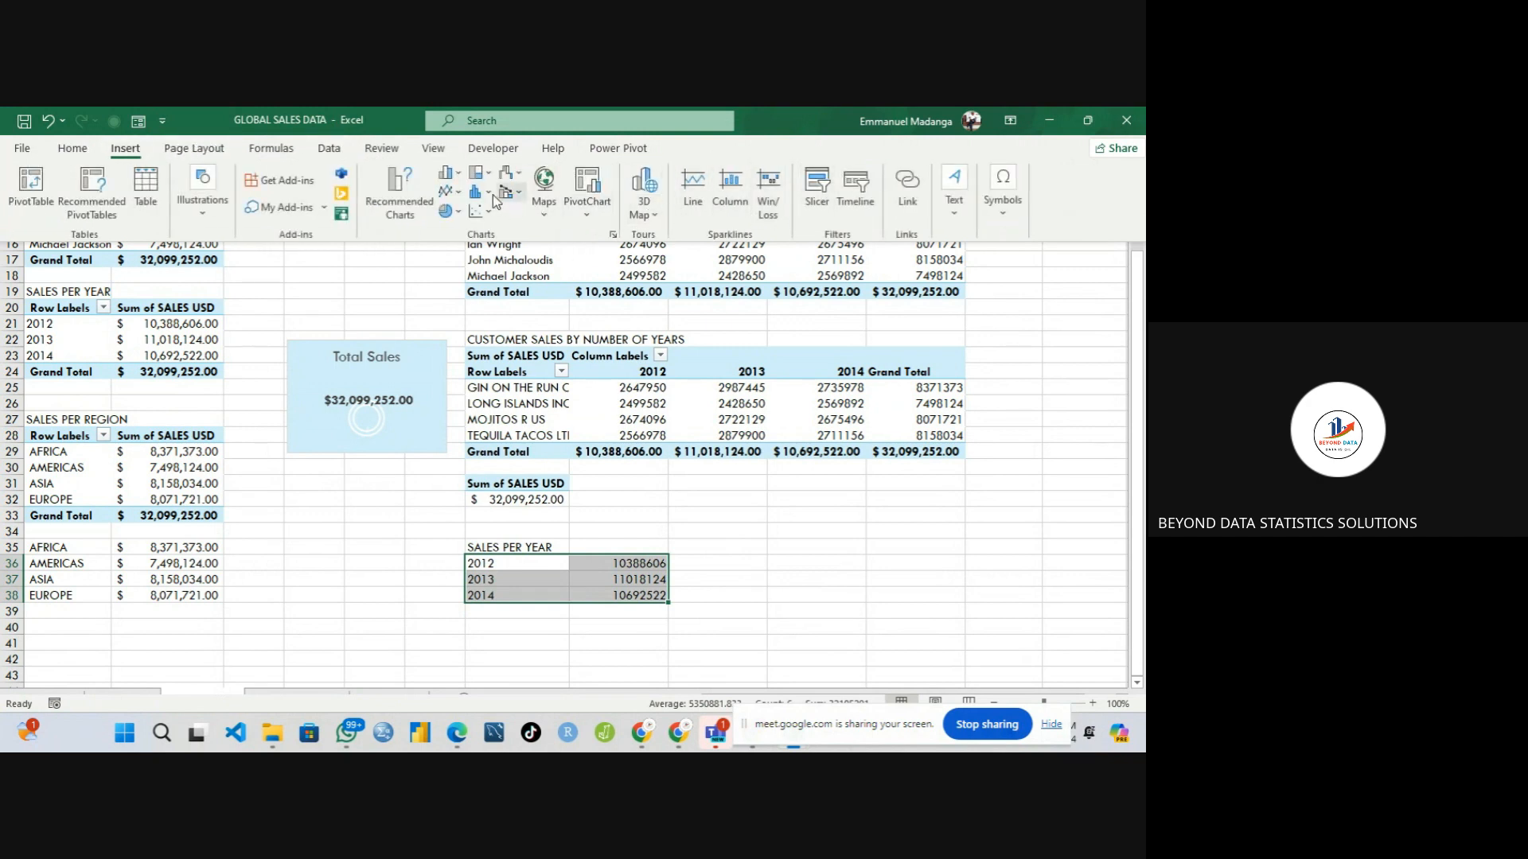
left_click(518, 203)
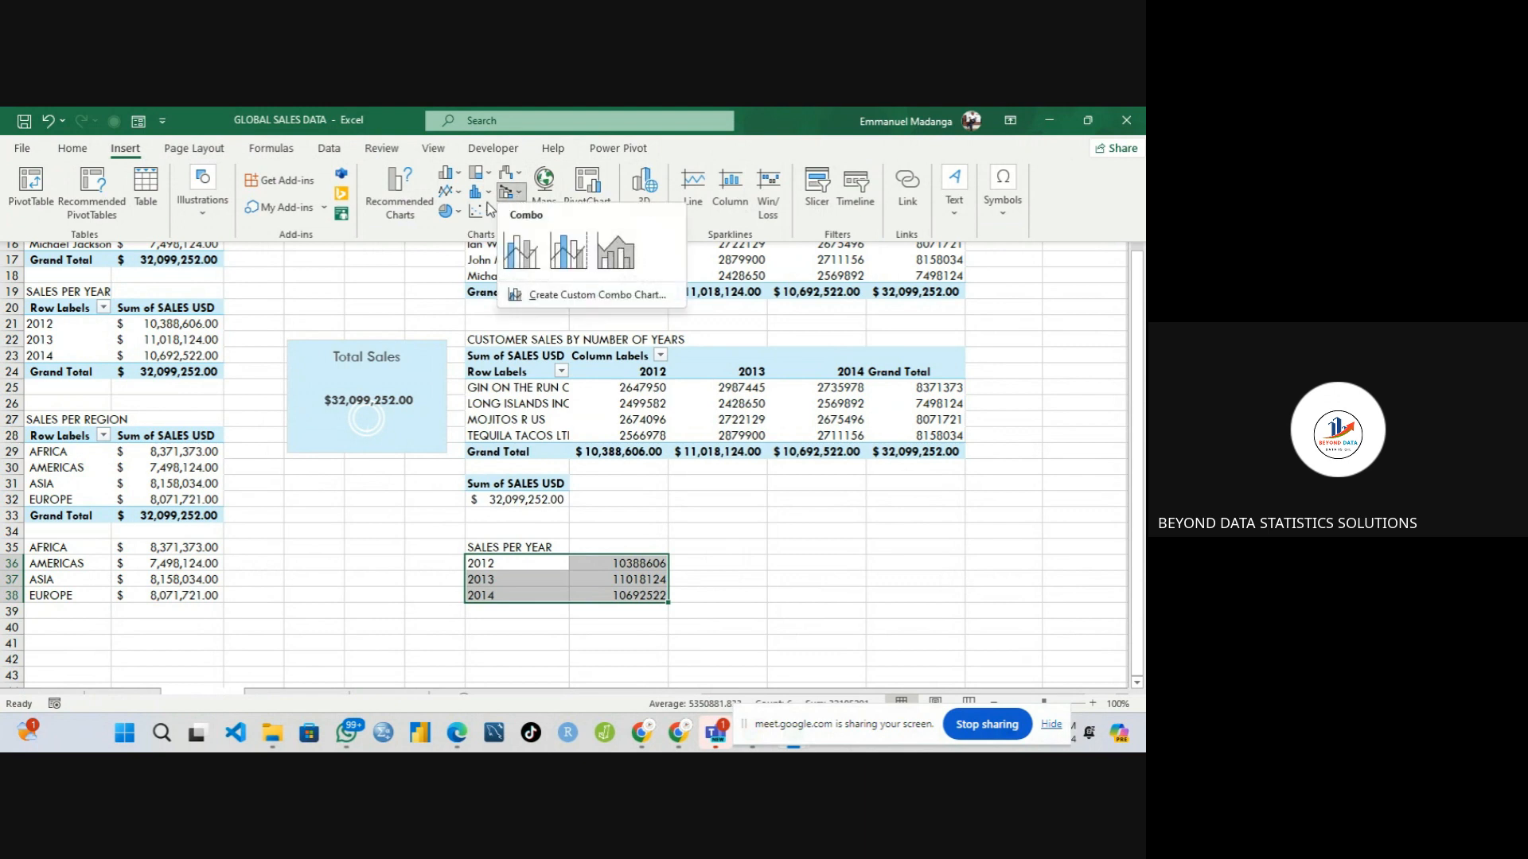
left_click(488, 204)
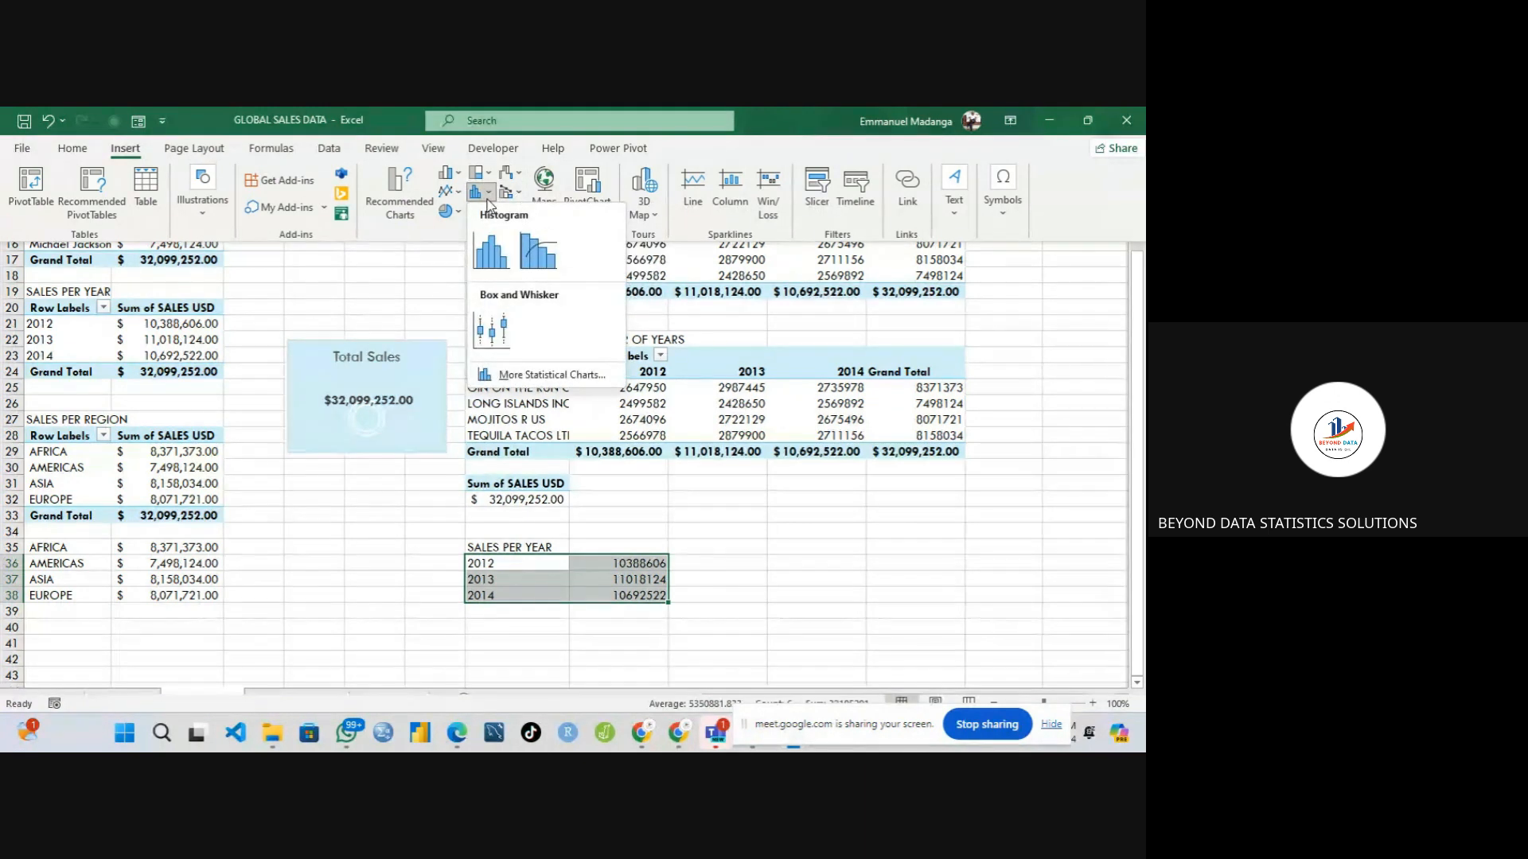
left_click(458, 211)
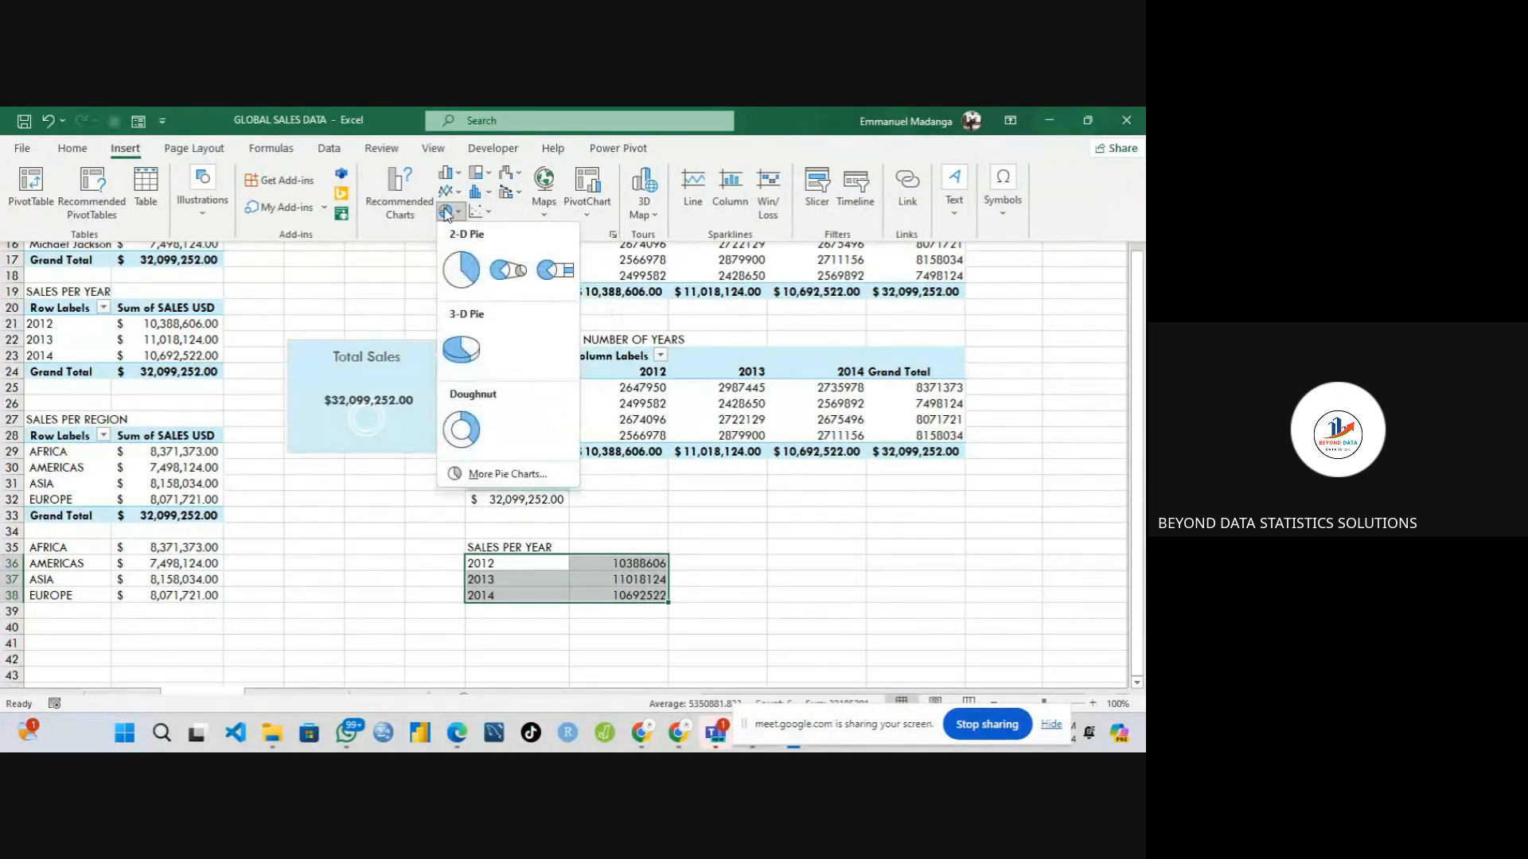
left_click(420, 197)
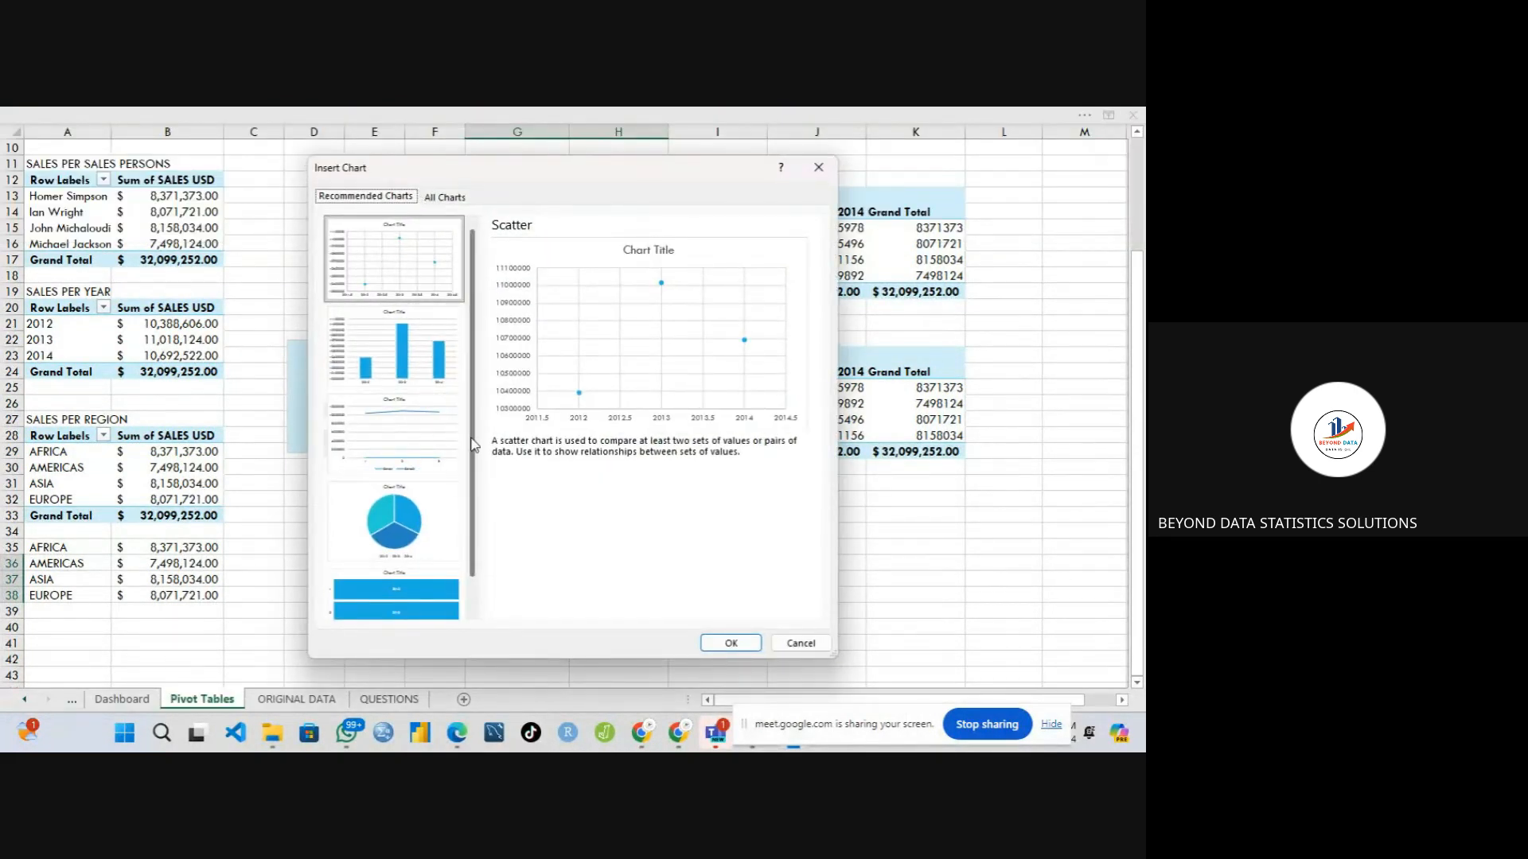
scroll(478, 452, "down", 1)
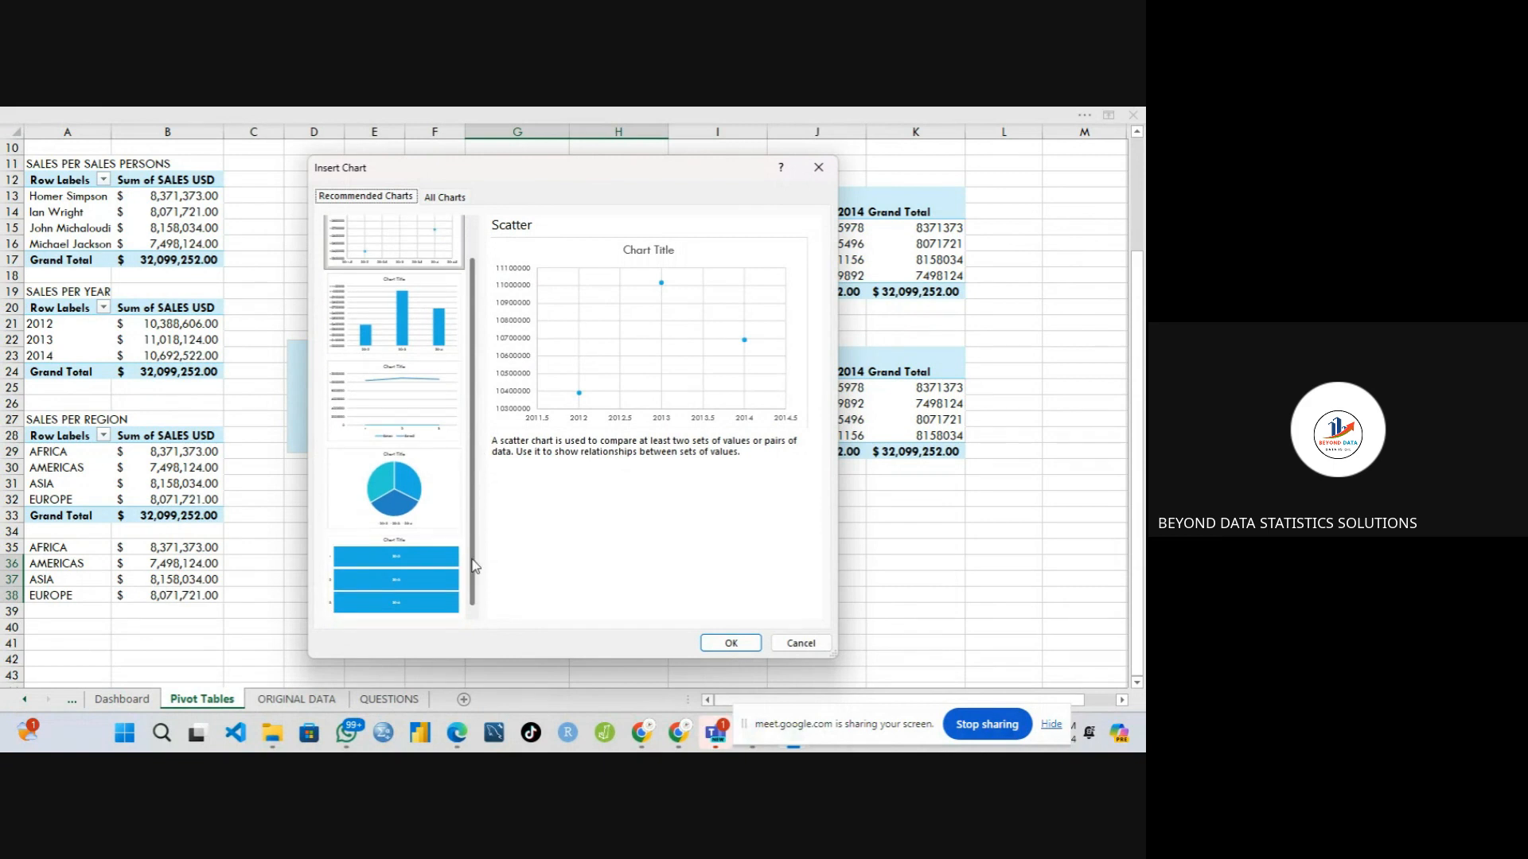
scroll(479, 379, "up", 1)
left_click(444, 199)
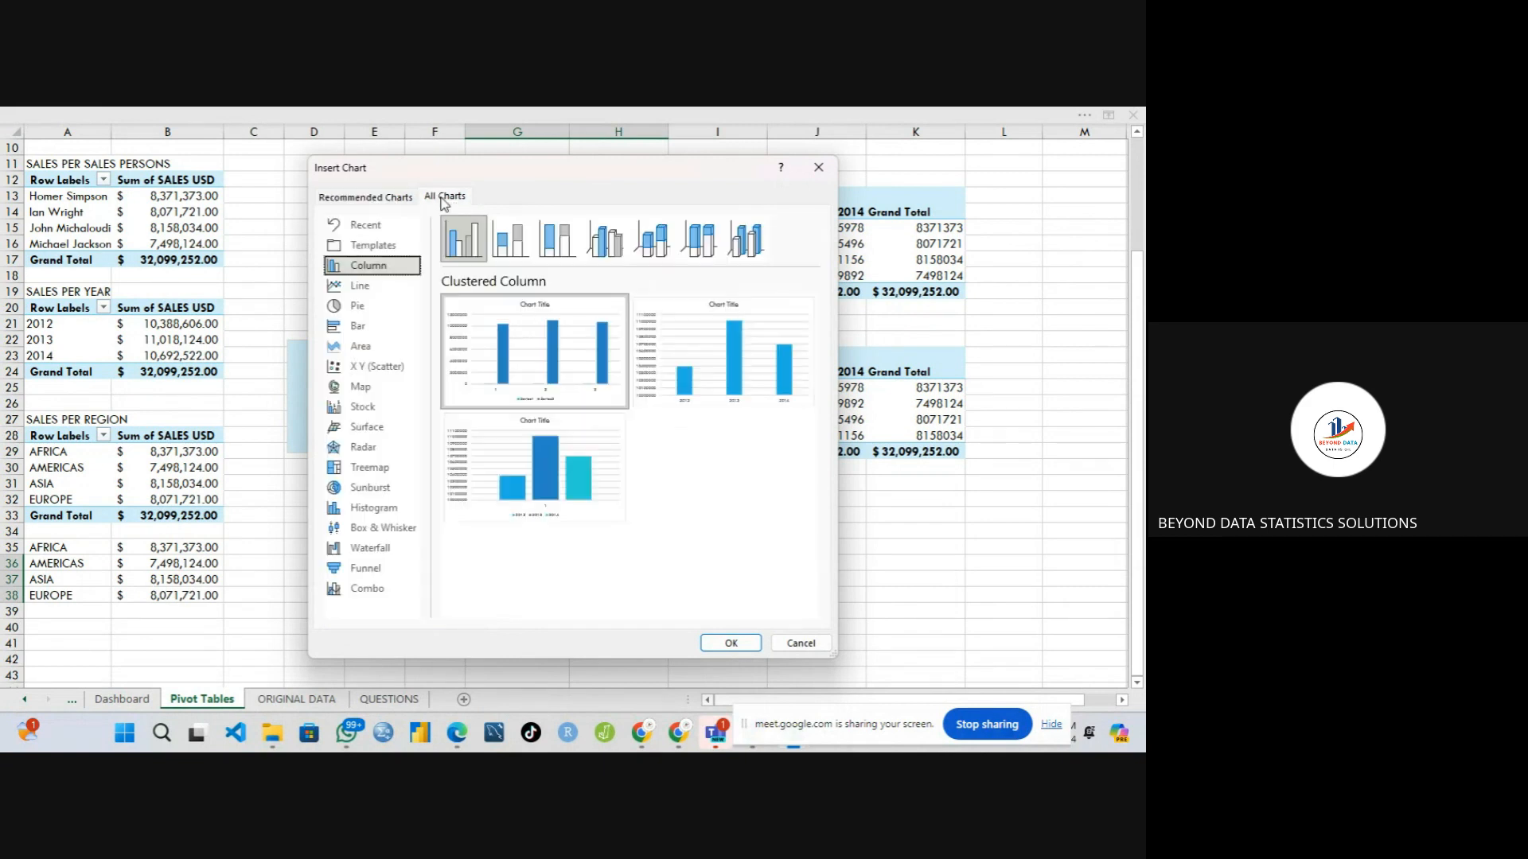
left_click(379, 569)
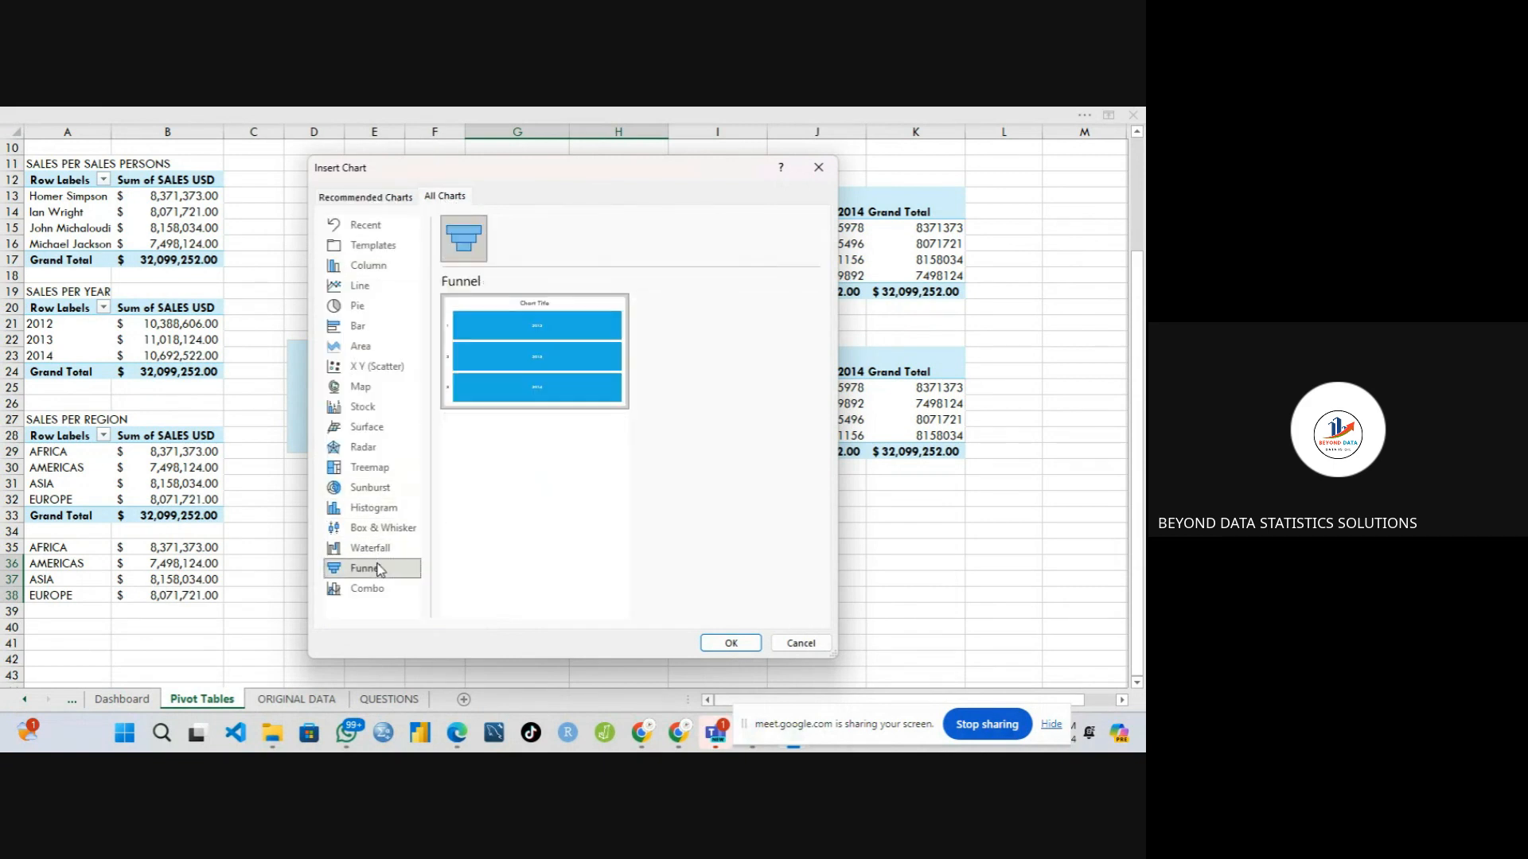
mouse_move(535, 315)
mouse_move(518, 389)
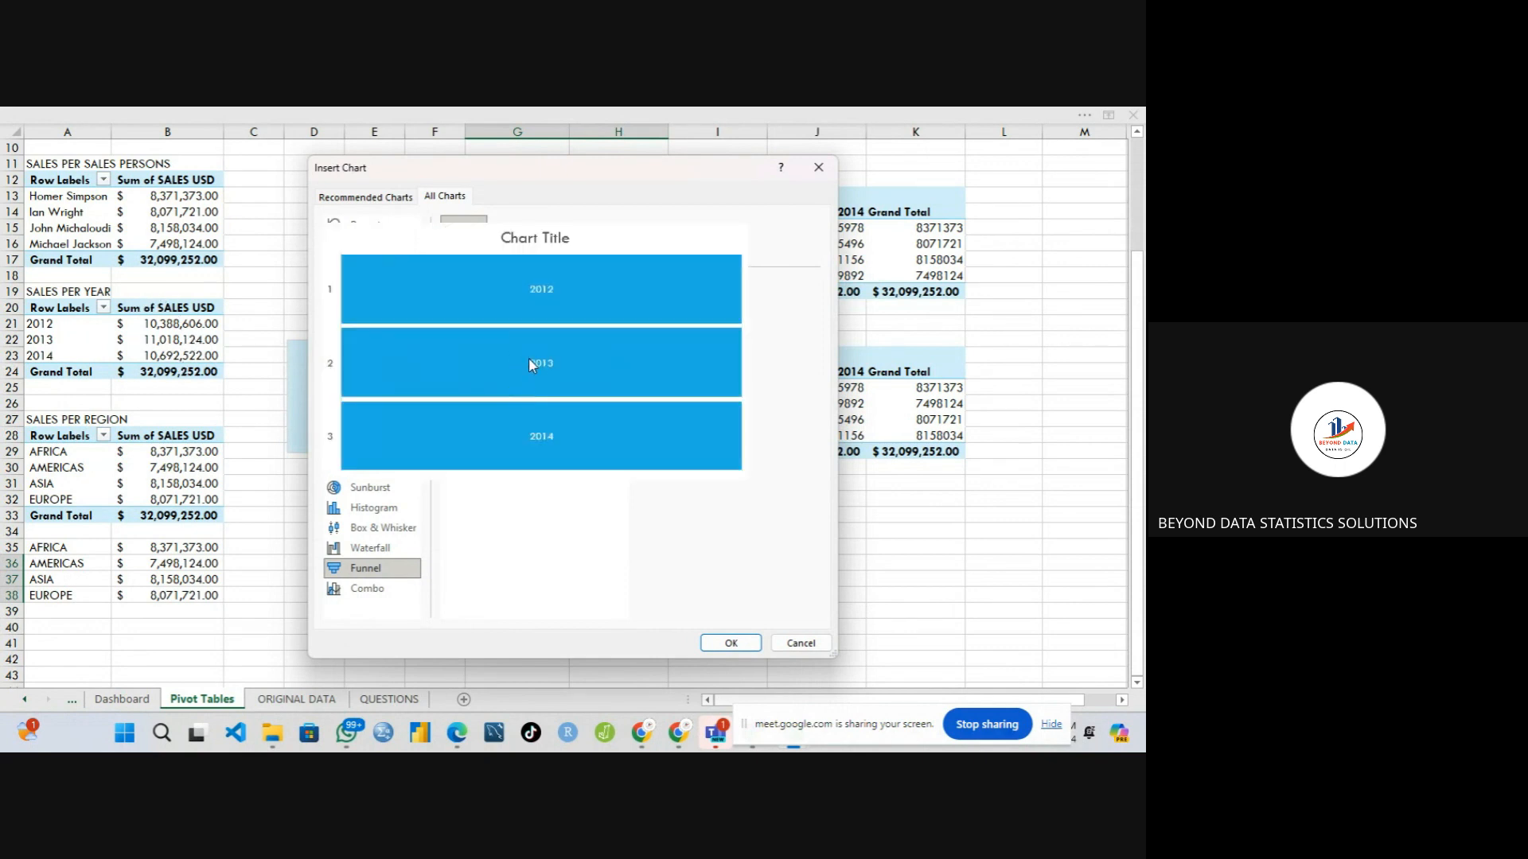
left_click(727, 644)
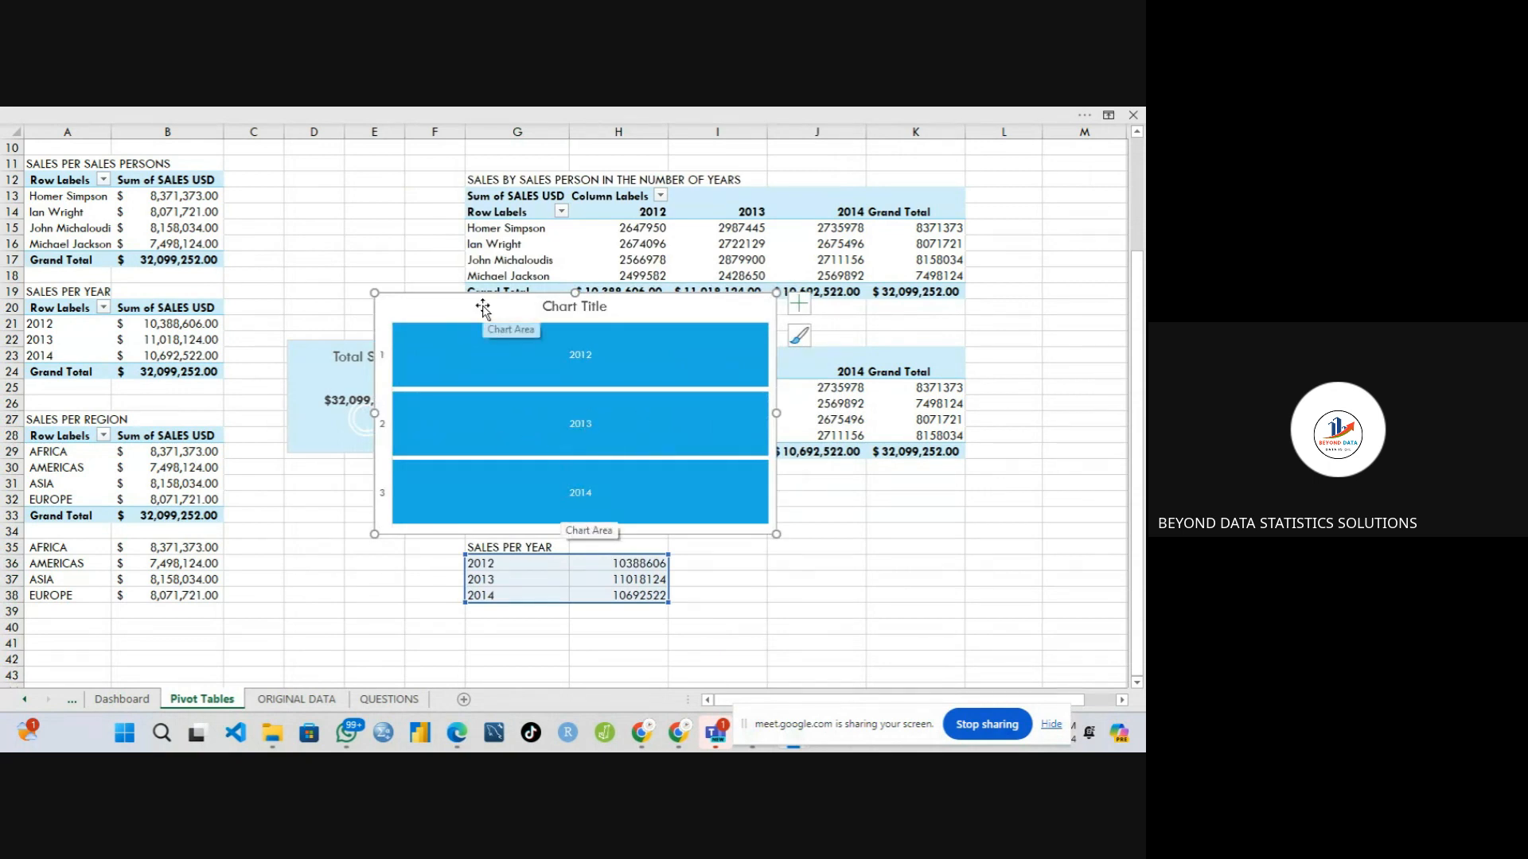
key("Delete")
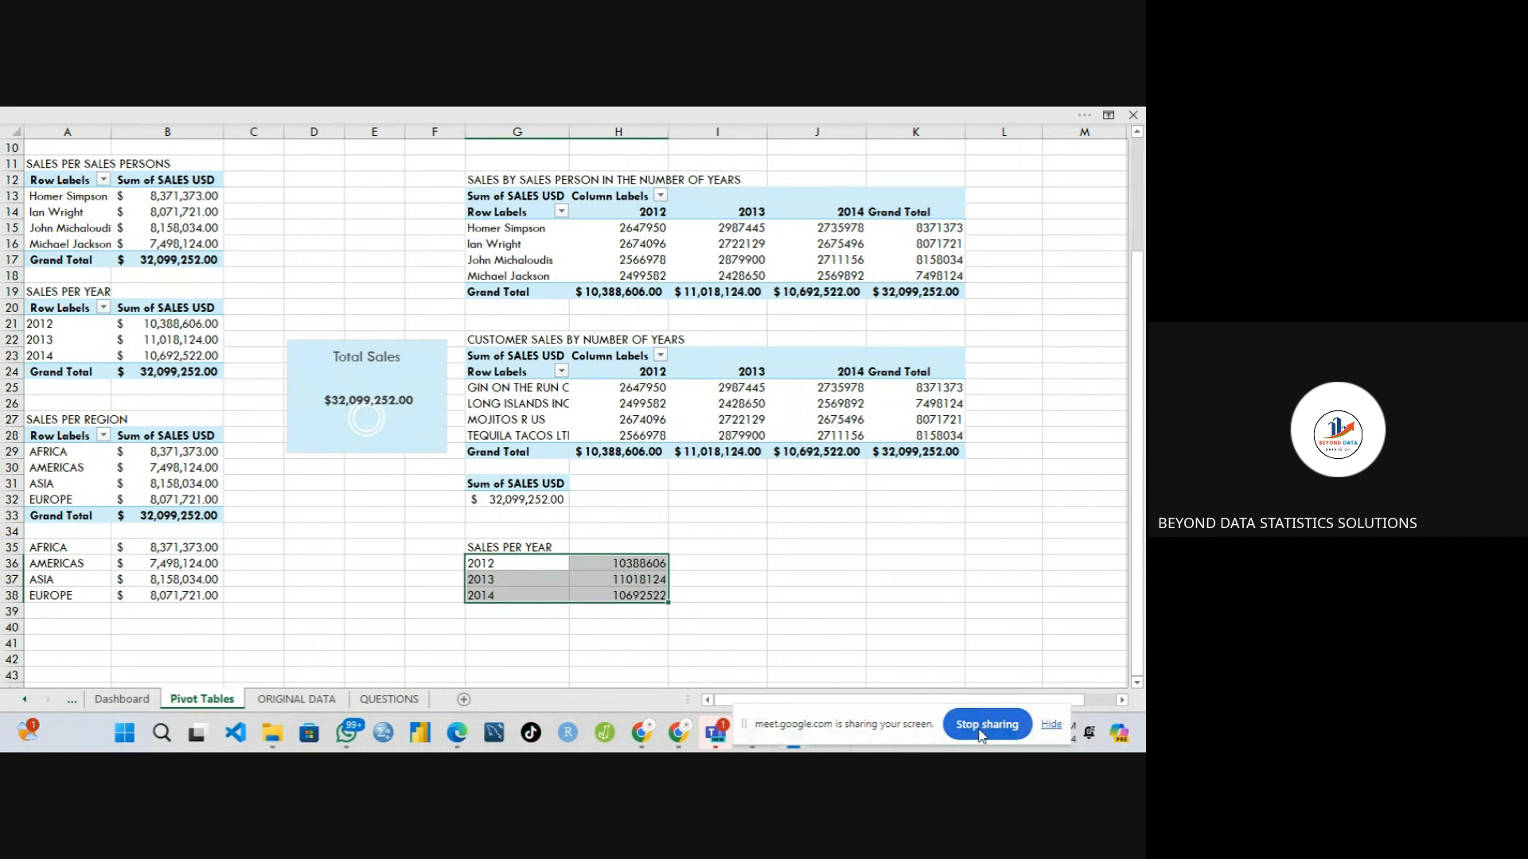
- Return to the Dashboard sheet and stop sharing the screen in Google Meet
left_click(119, 700)
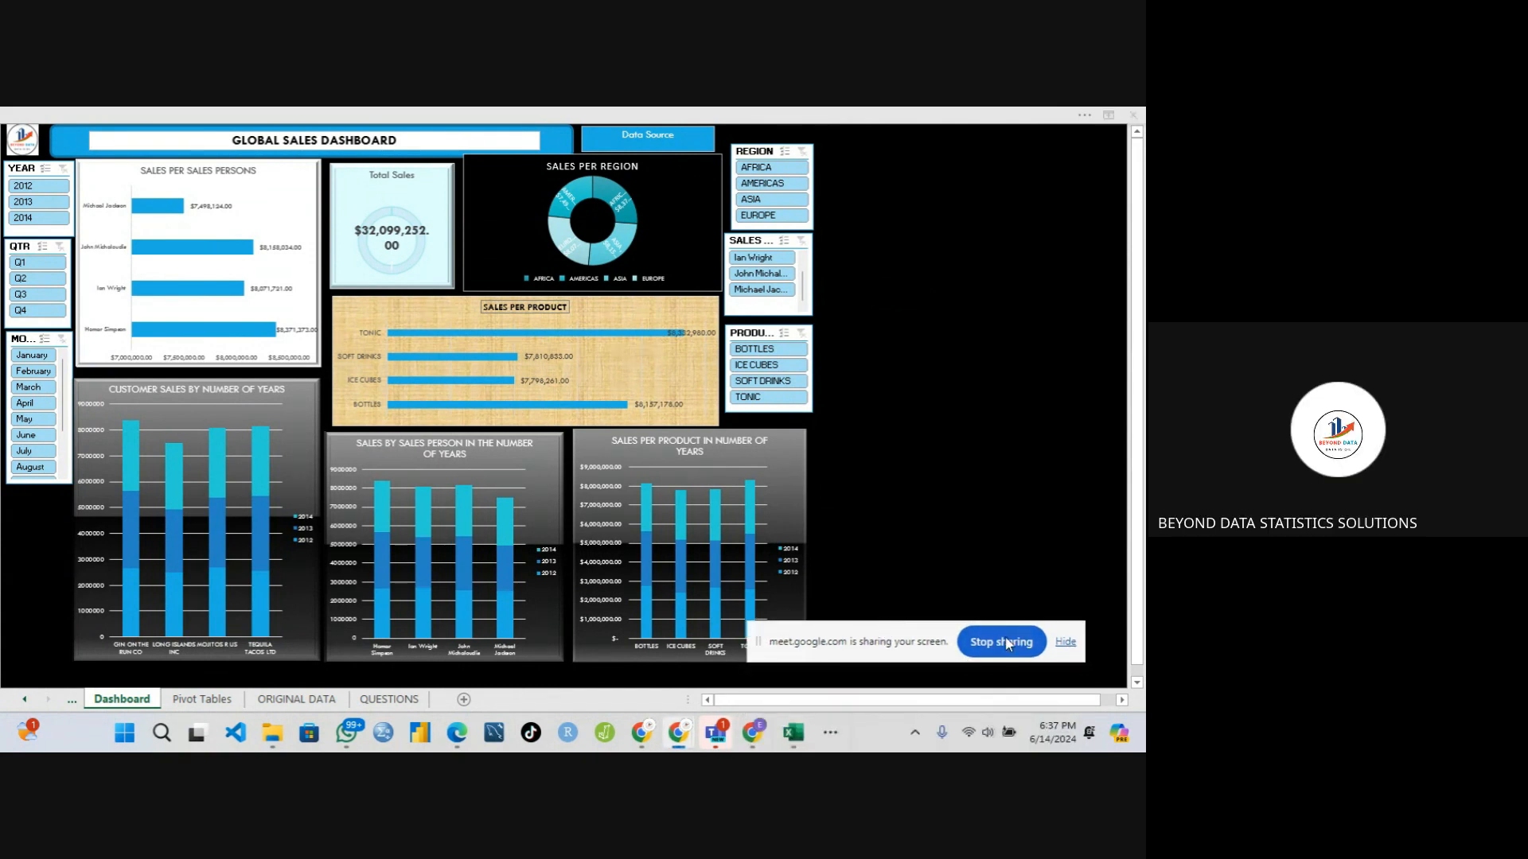
left_click(1001, 642)
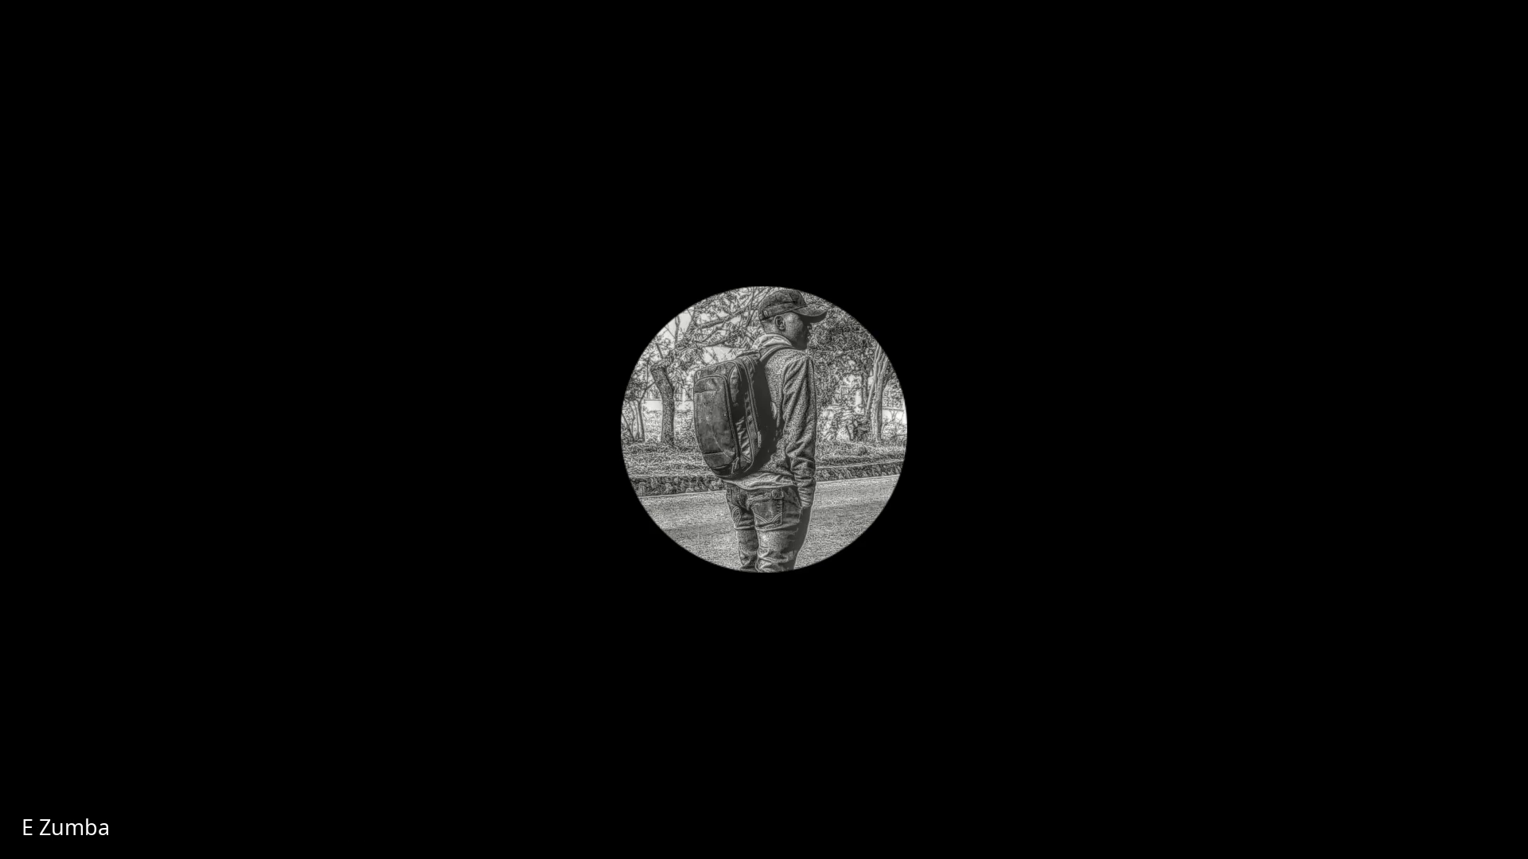
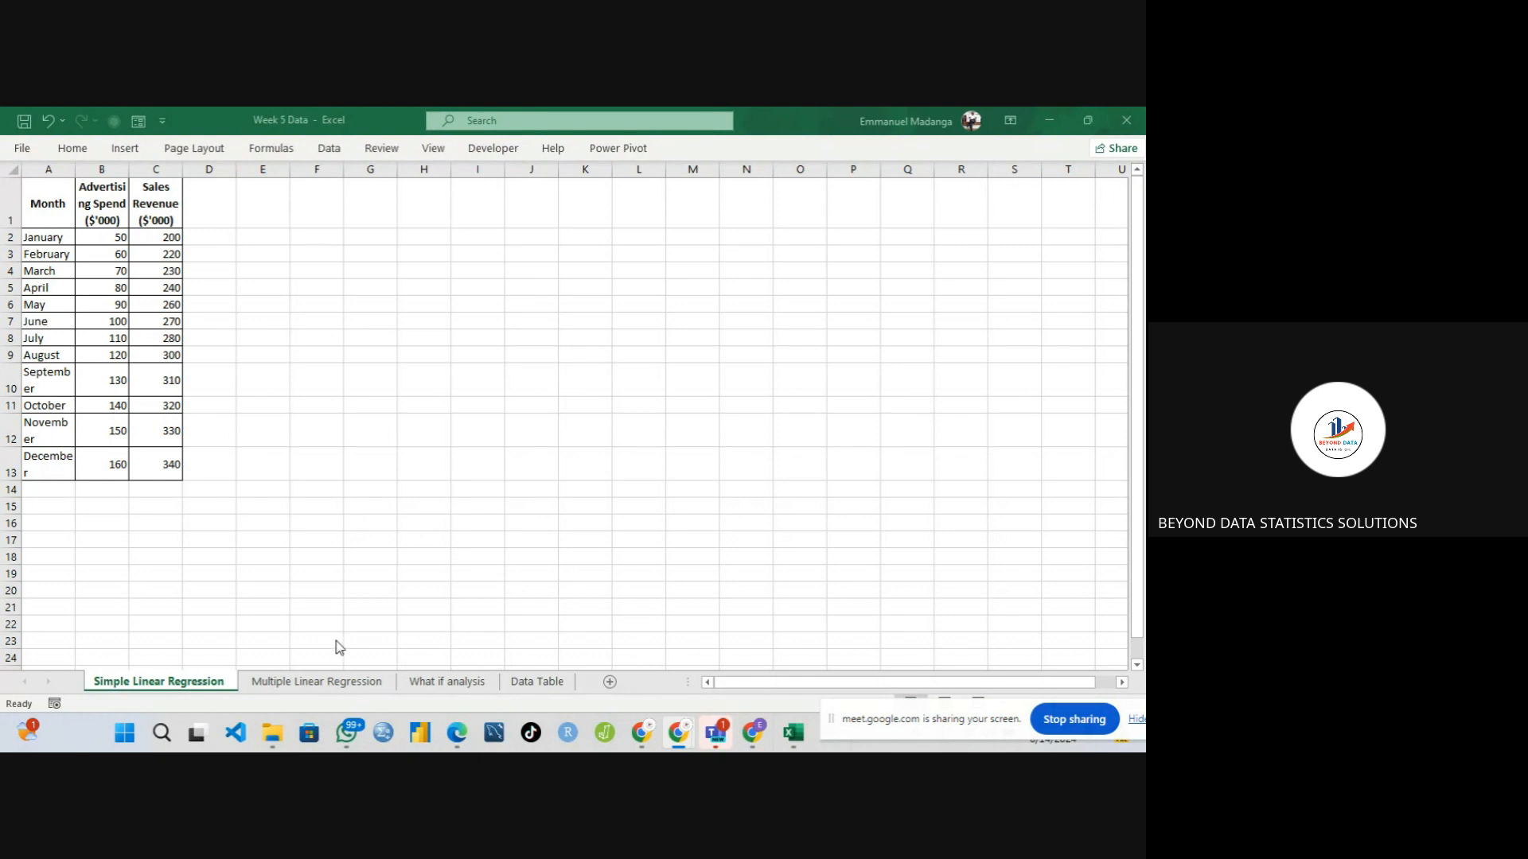
- Switch to the advertising impact case study PDF in Edge, glance at the Google Meet call, and enlarge the PDF page for reading
left_click(456, 732)
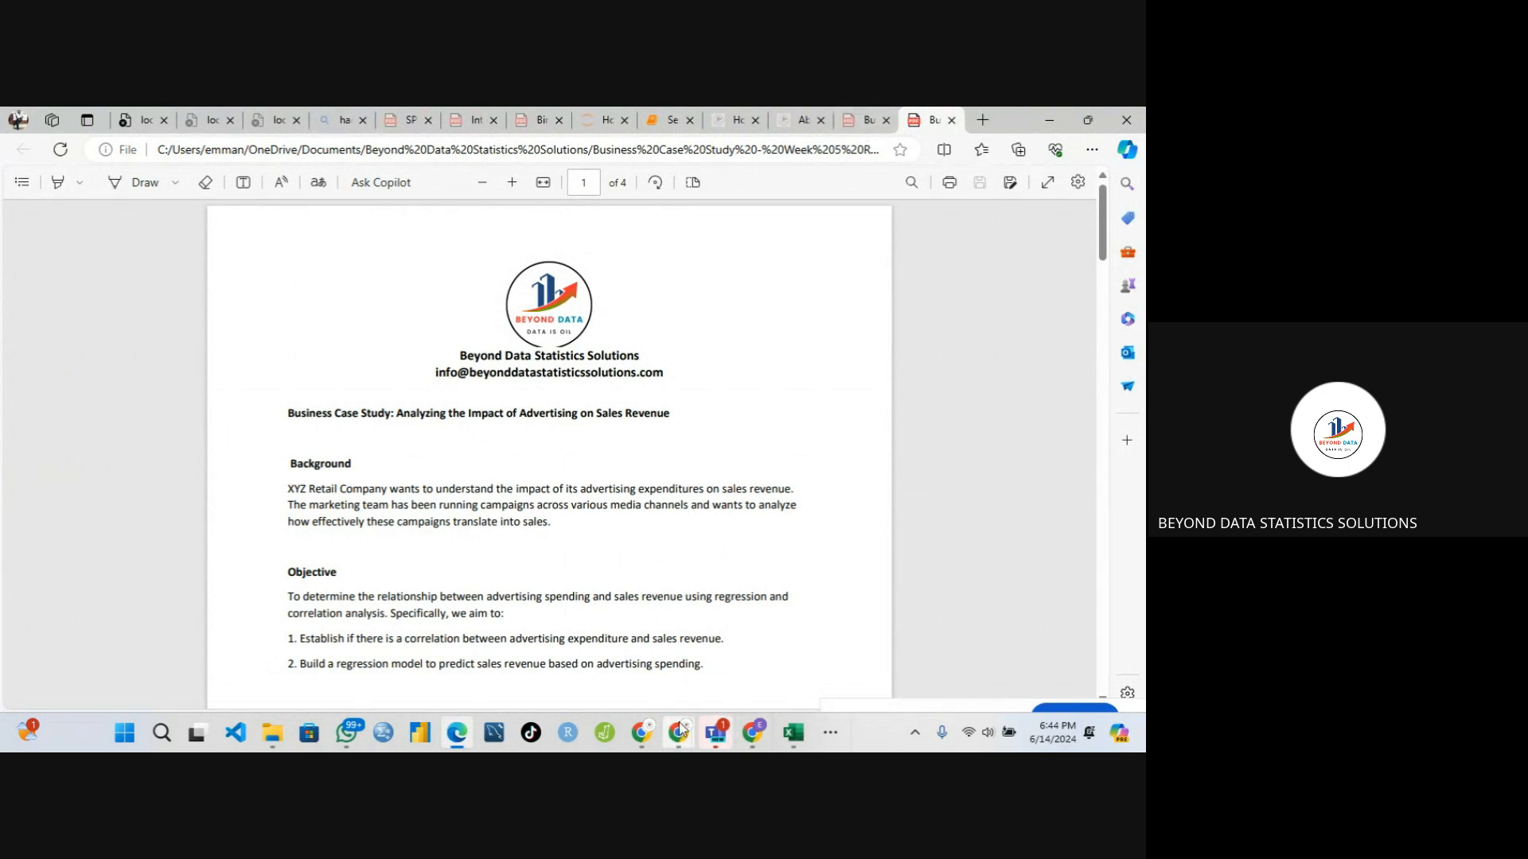
mouse_move(691, 726)
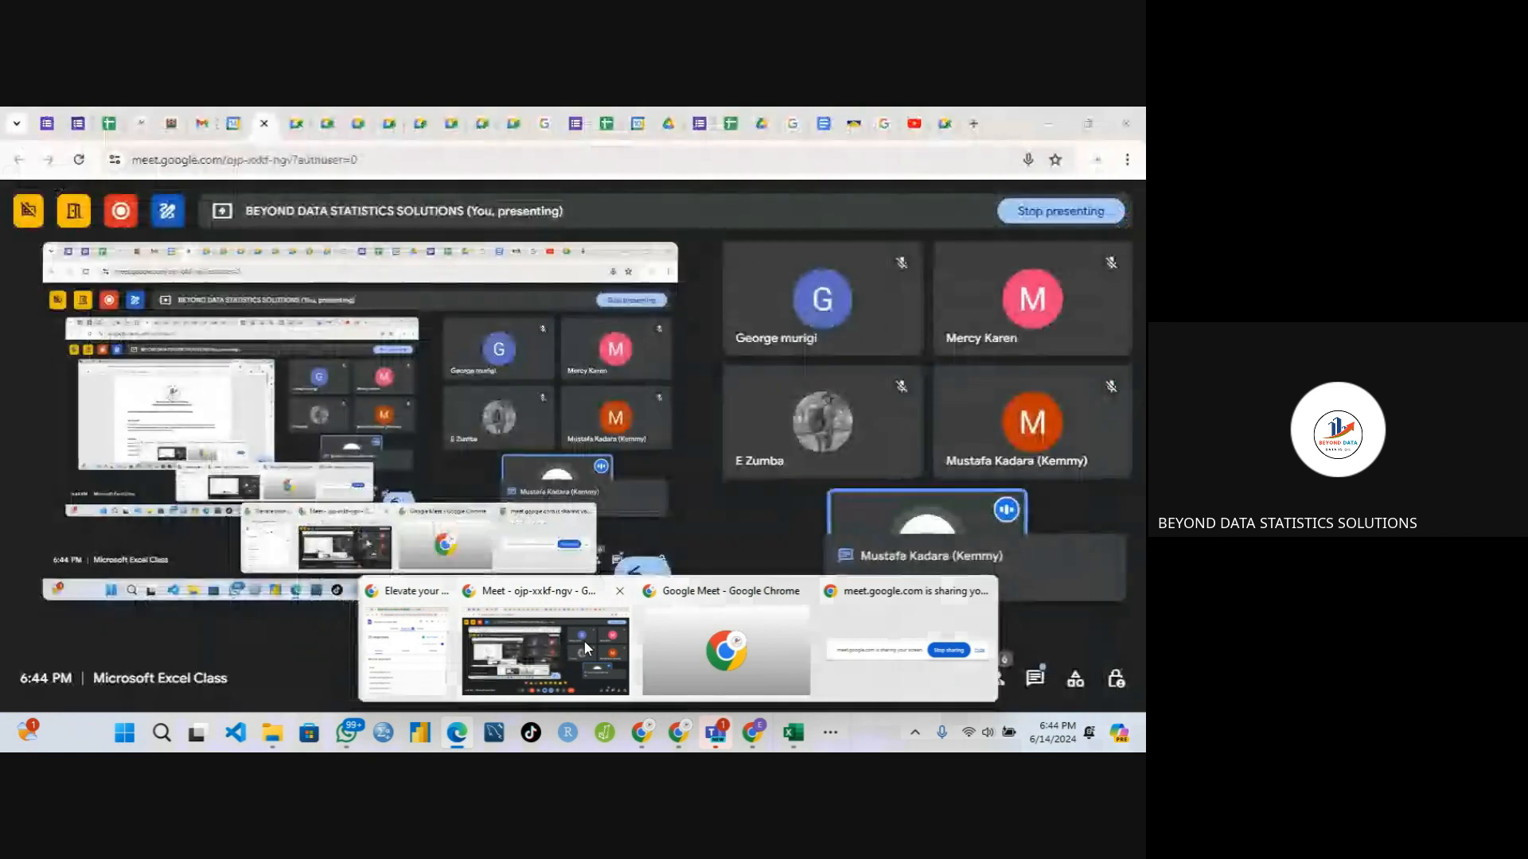
left_click(587, 647)
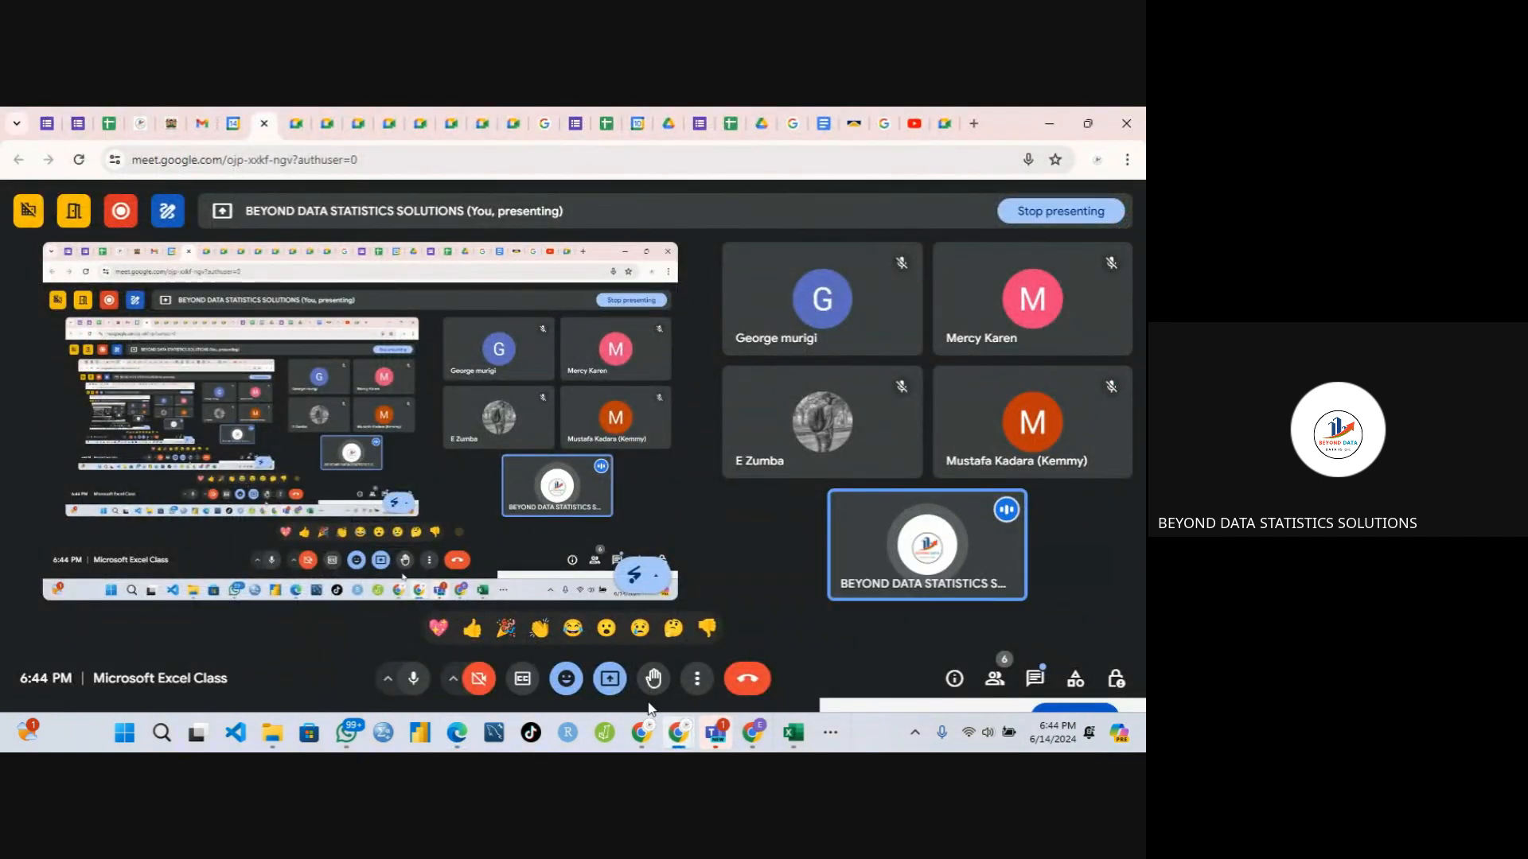
left_click(457, 740)
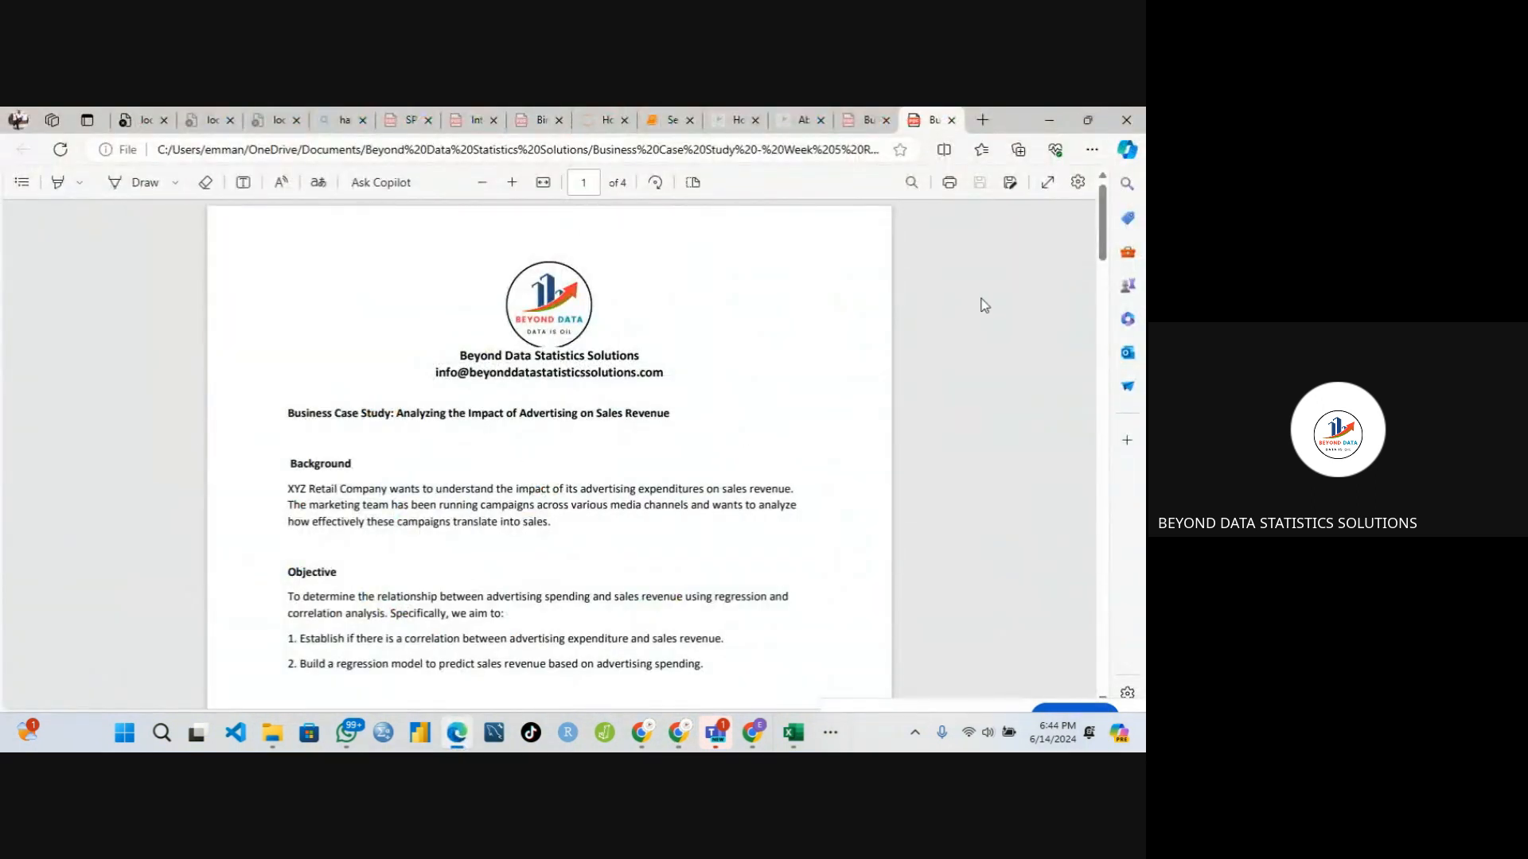
scroll(1104, 234, "down", 2)
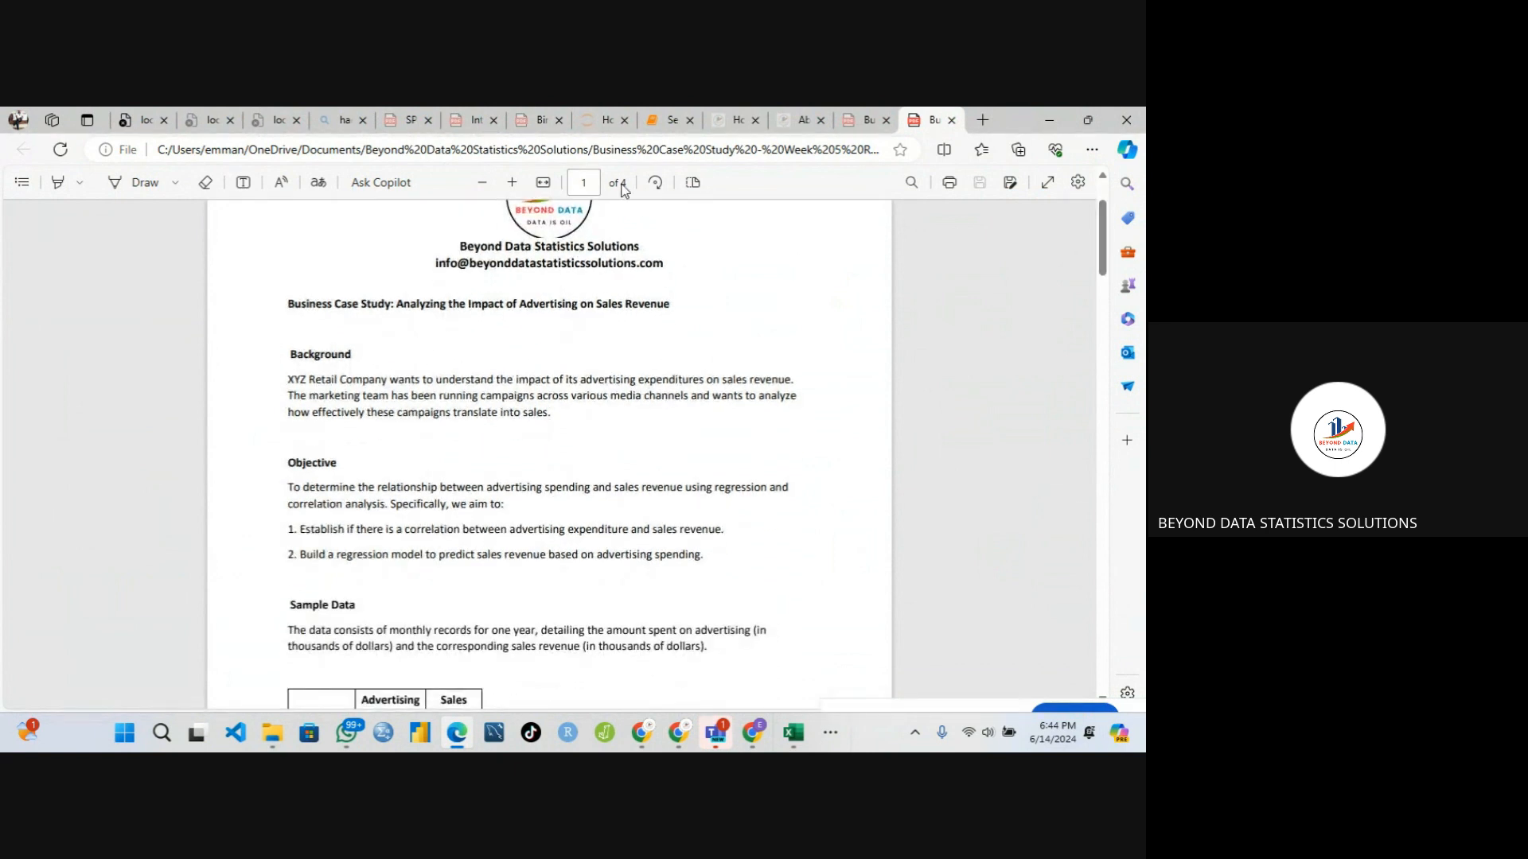
left_click(512, 188)
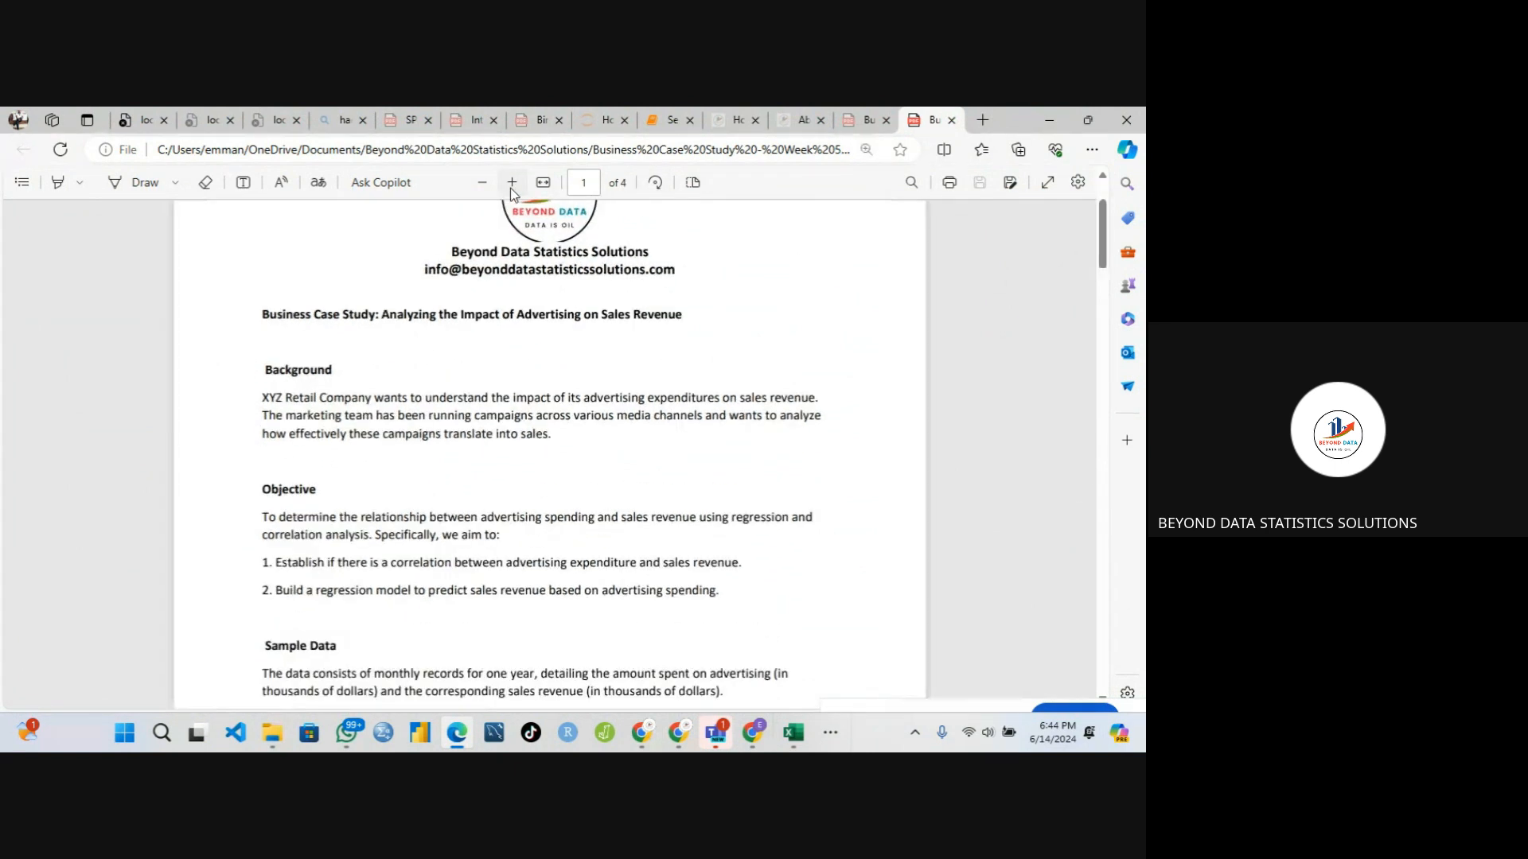
left_click(512, 188)
left_click(512, 188)
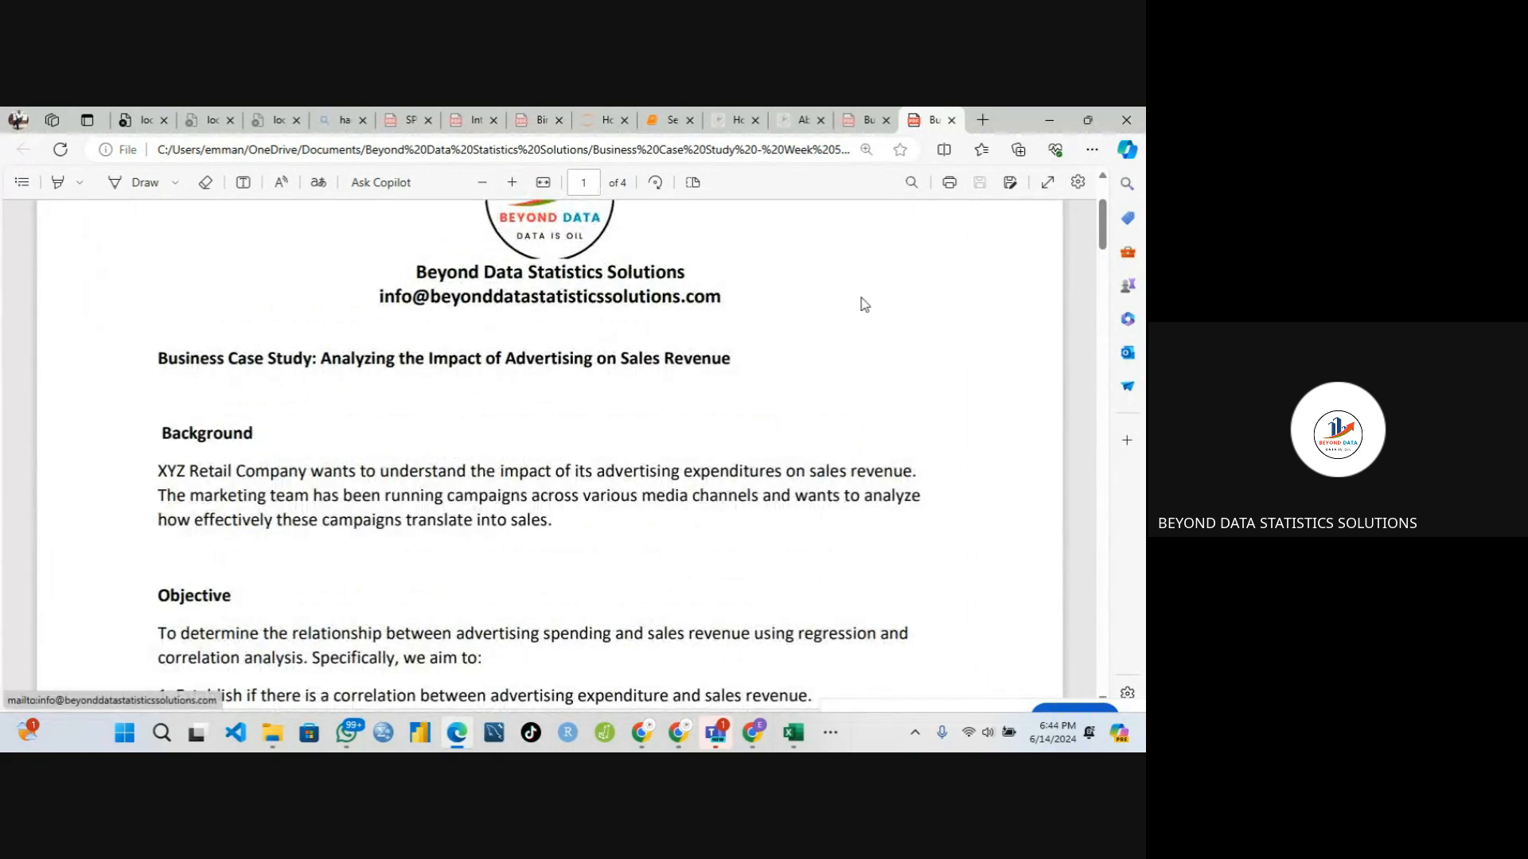
- Read the case study from Background to Step 1: Correlation Analysis, and switch to the Week 5 Data workbook in Excel
left_click_drag(1103, 241, 1105, 247)
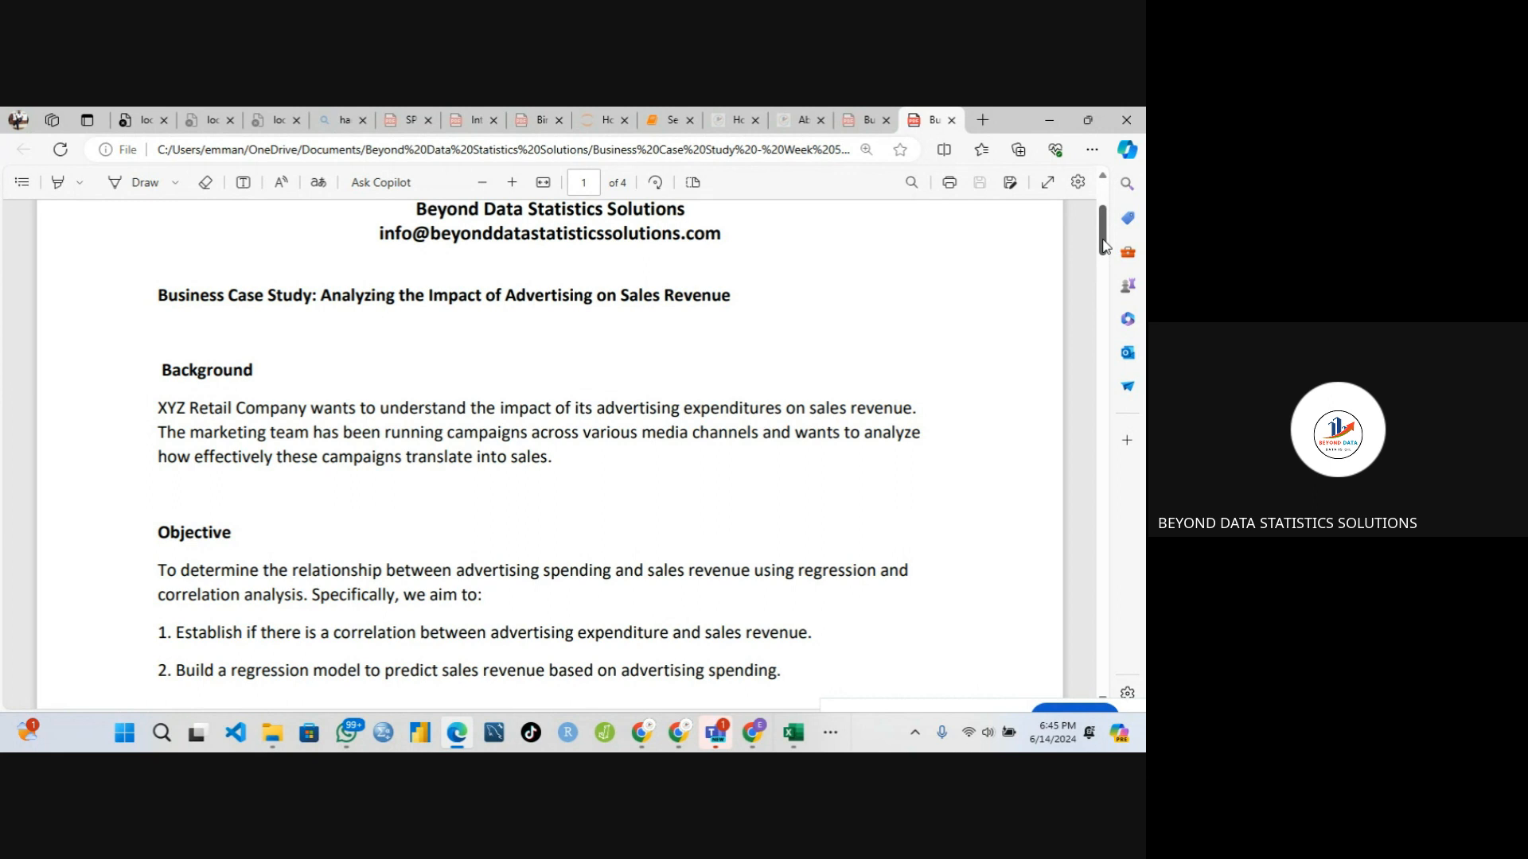
left_click_drag(1104, 245, 1107, 260)
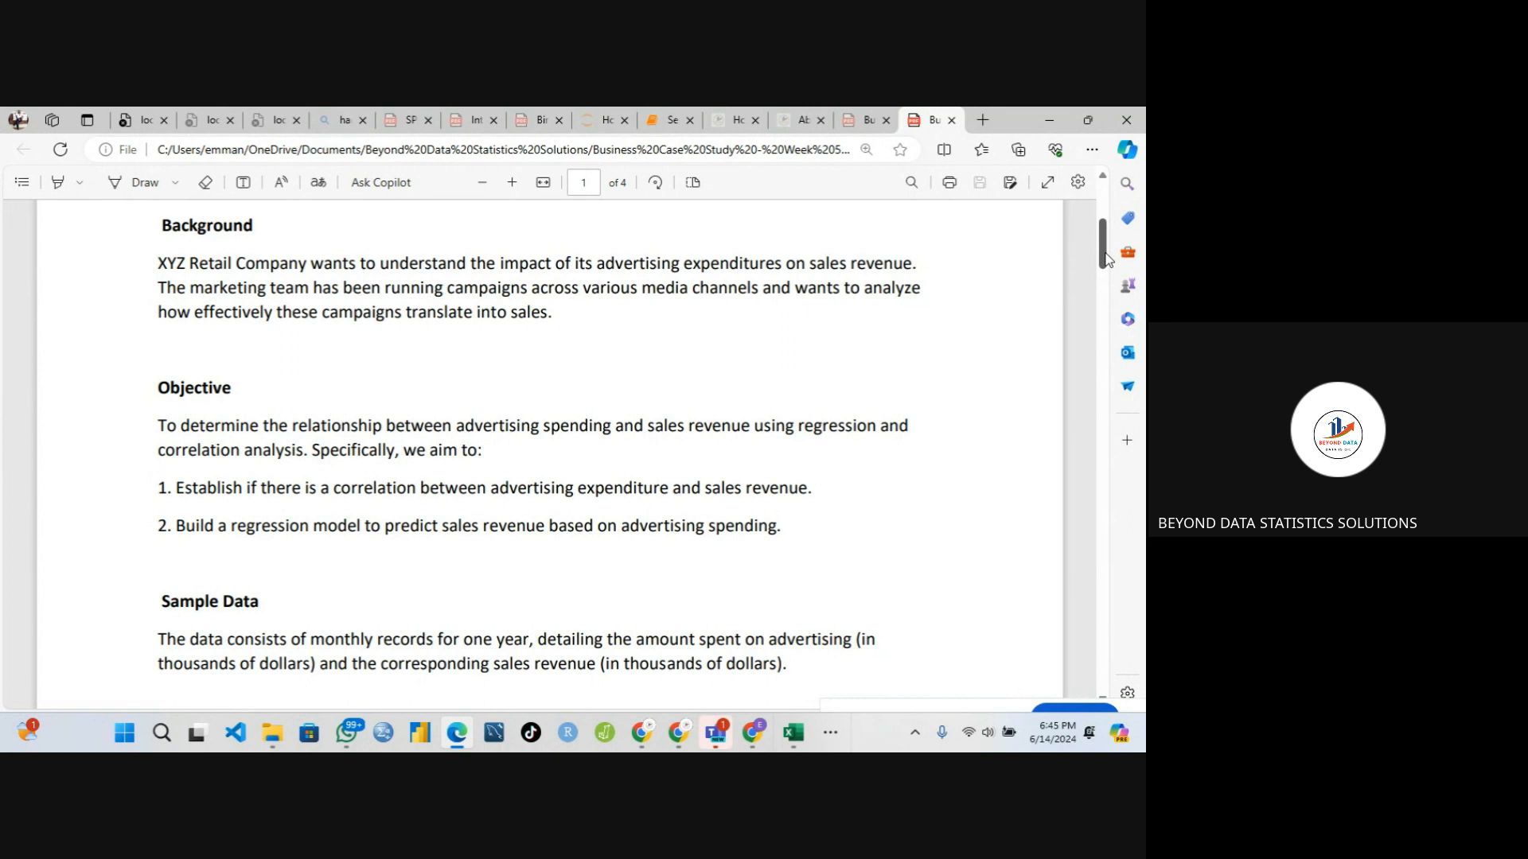
left_click_drag(1106, 259, 1105, 293)
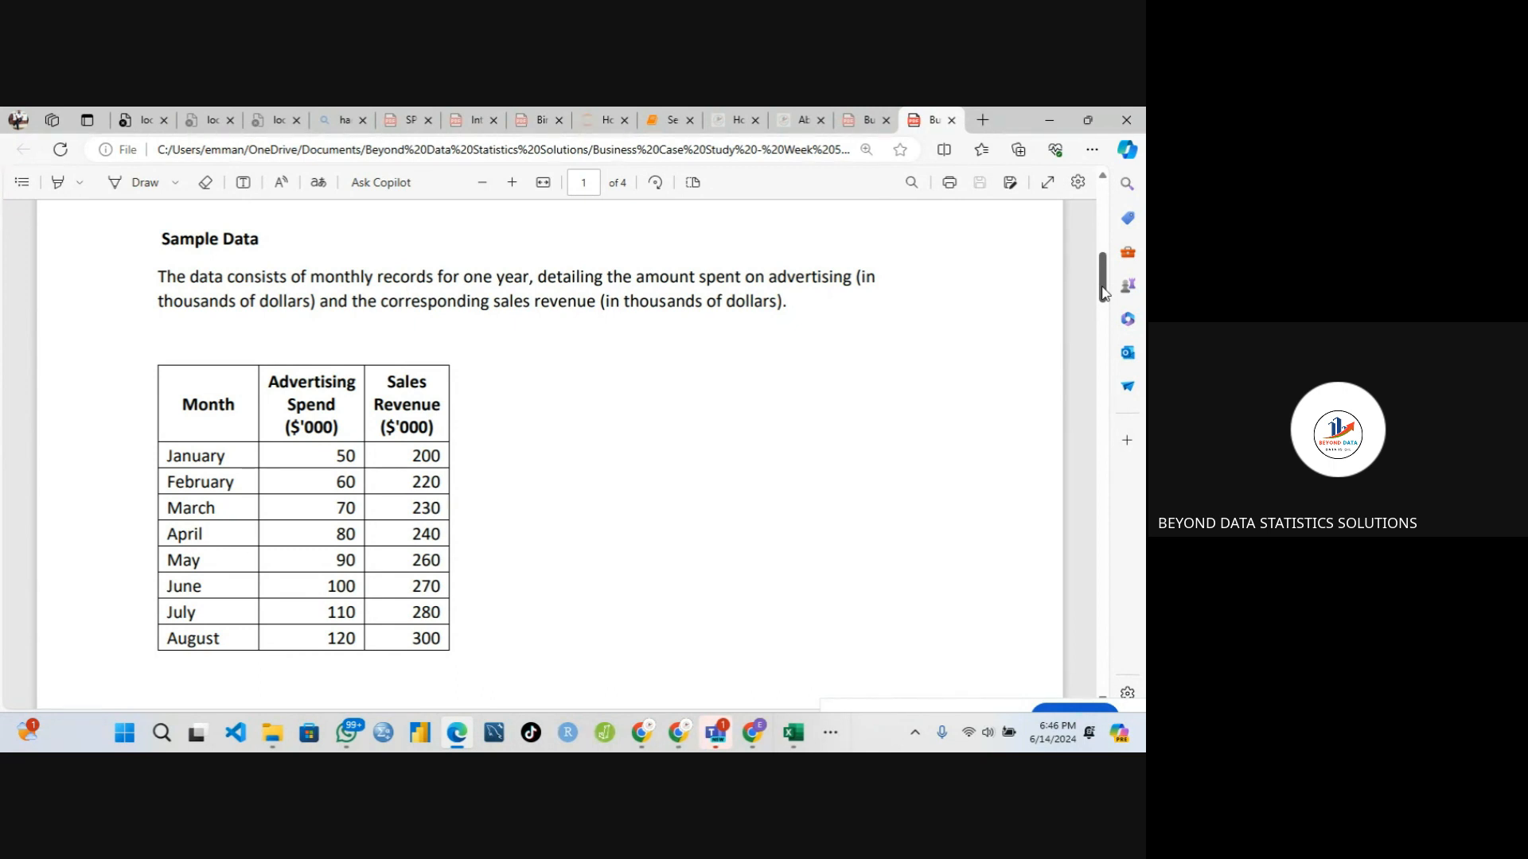
left_click_drag(1102, 293, 1102, 358)
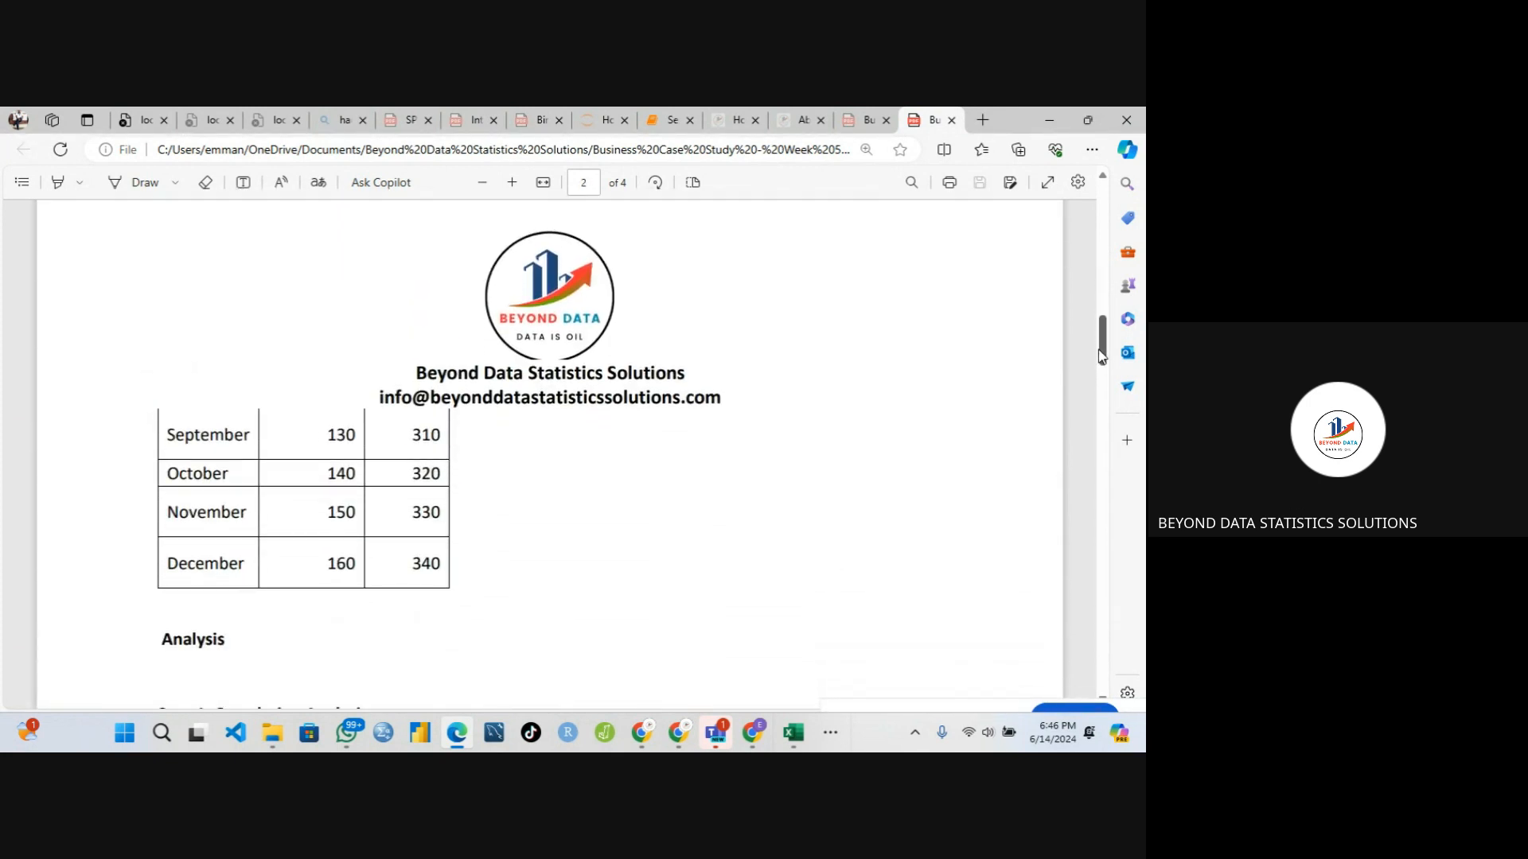
left_click_drag(1101, 355, 1095, 361)
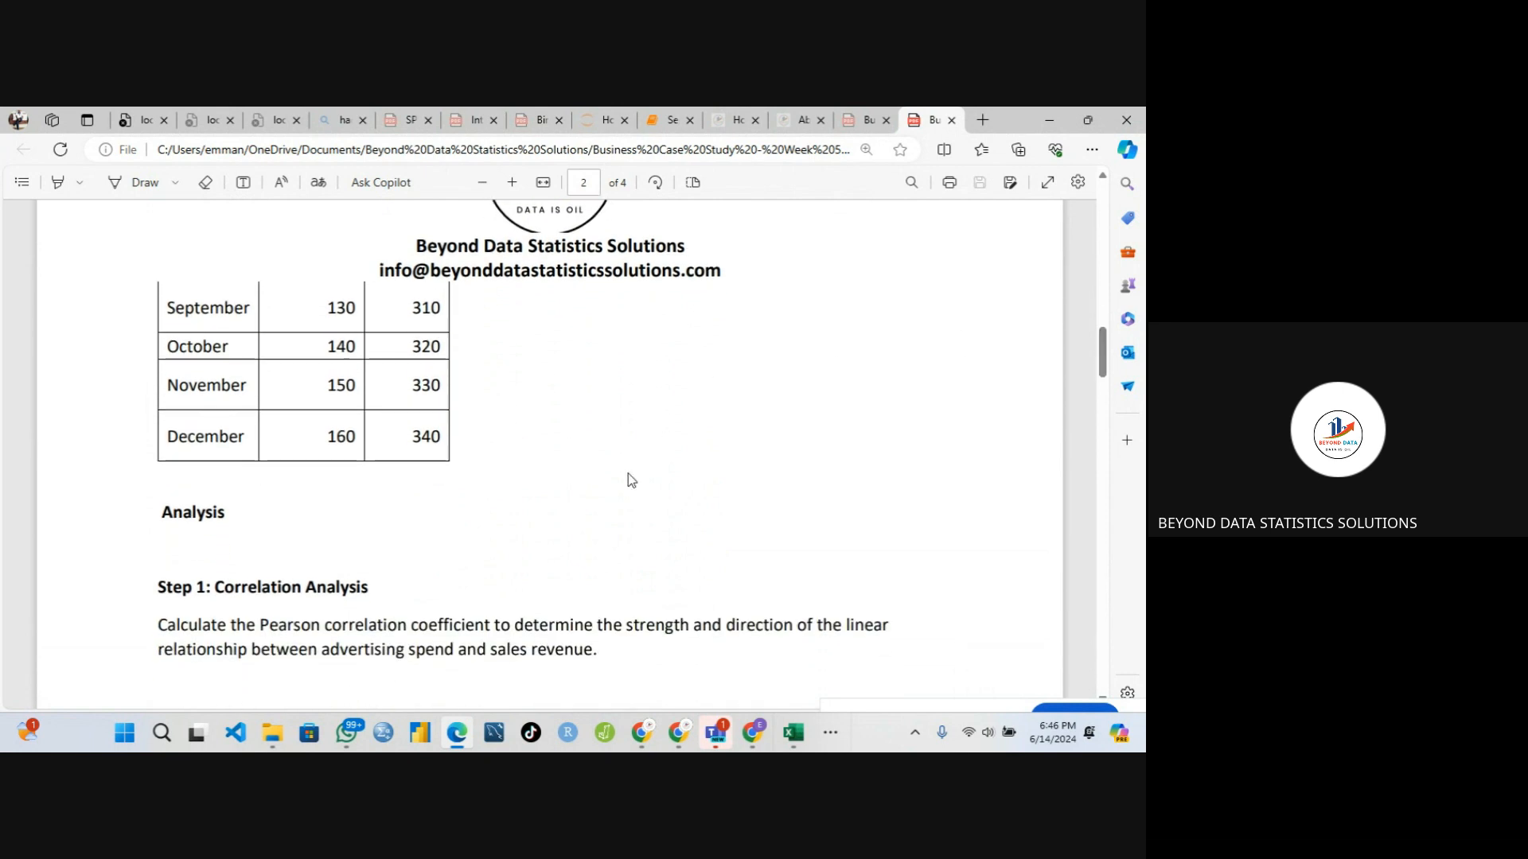
mouse_move(793, 732)
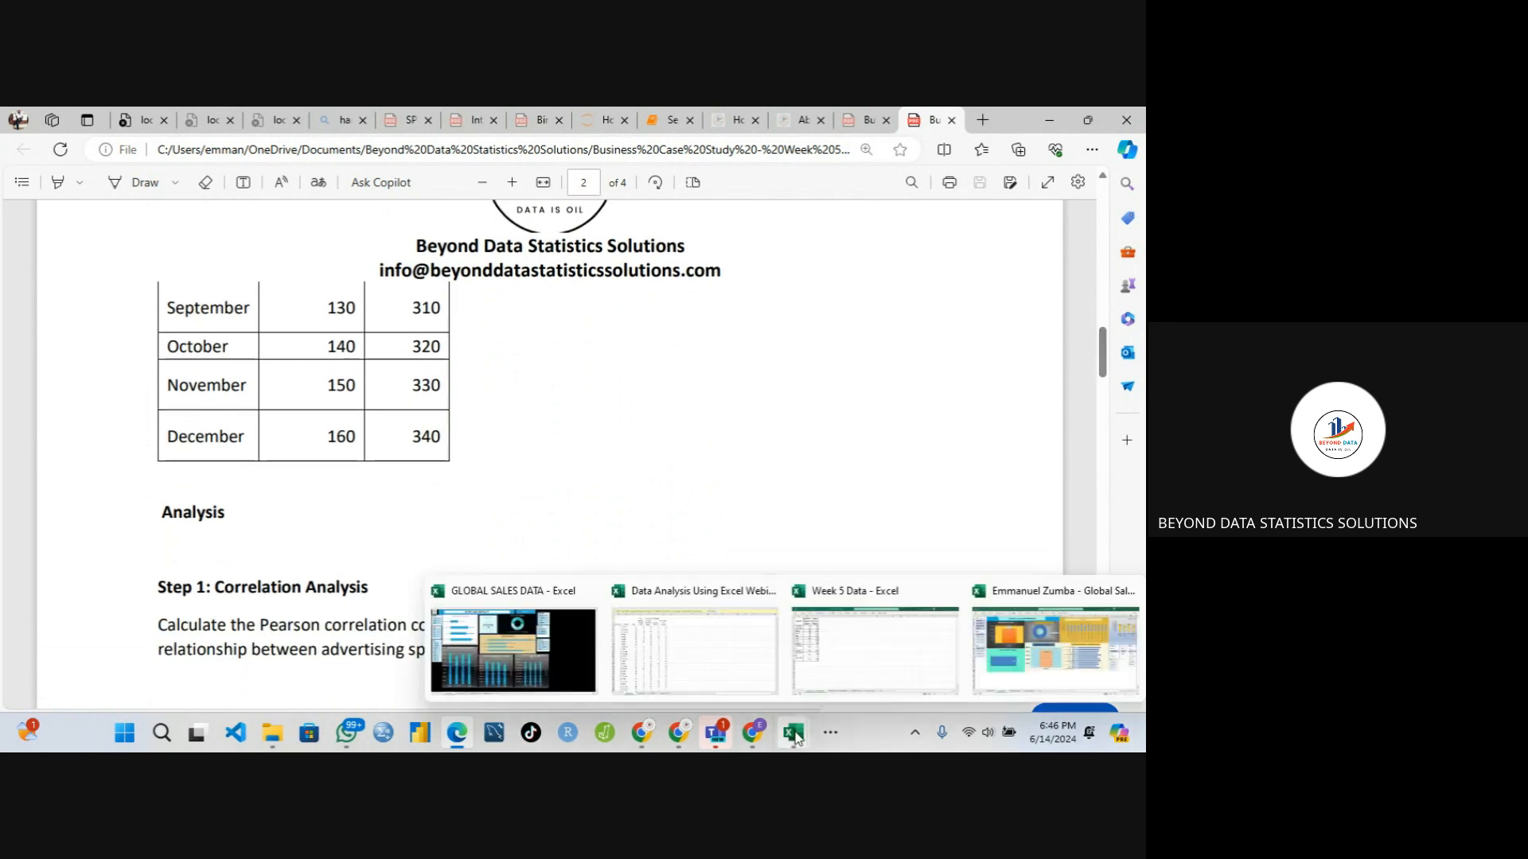
left_click(815, 643)
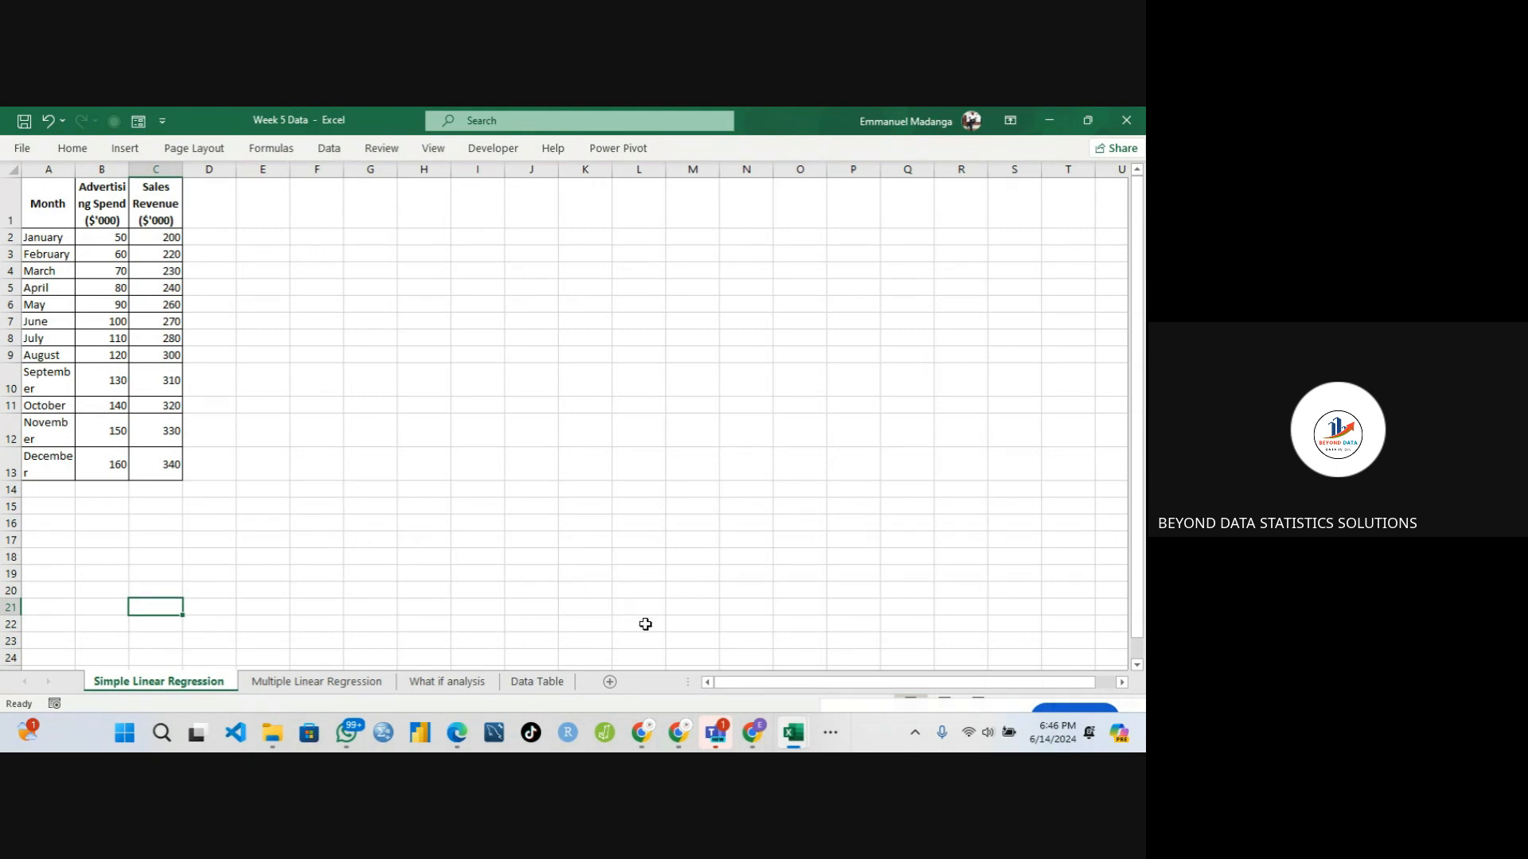
- Switch to the Google Meet call, mute the microphone and stop presenting the screen
mouse_move(638, 729)
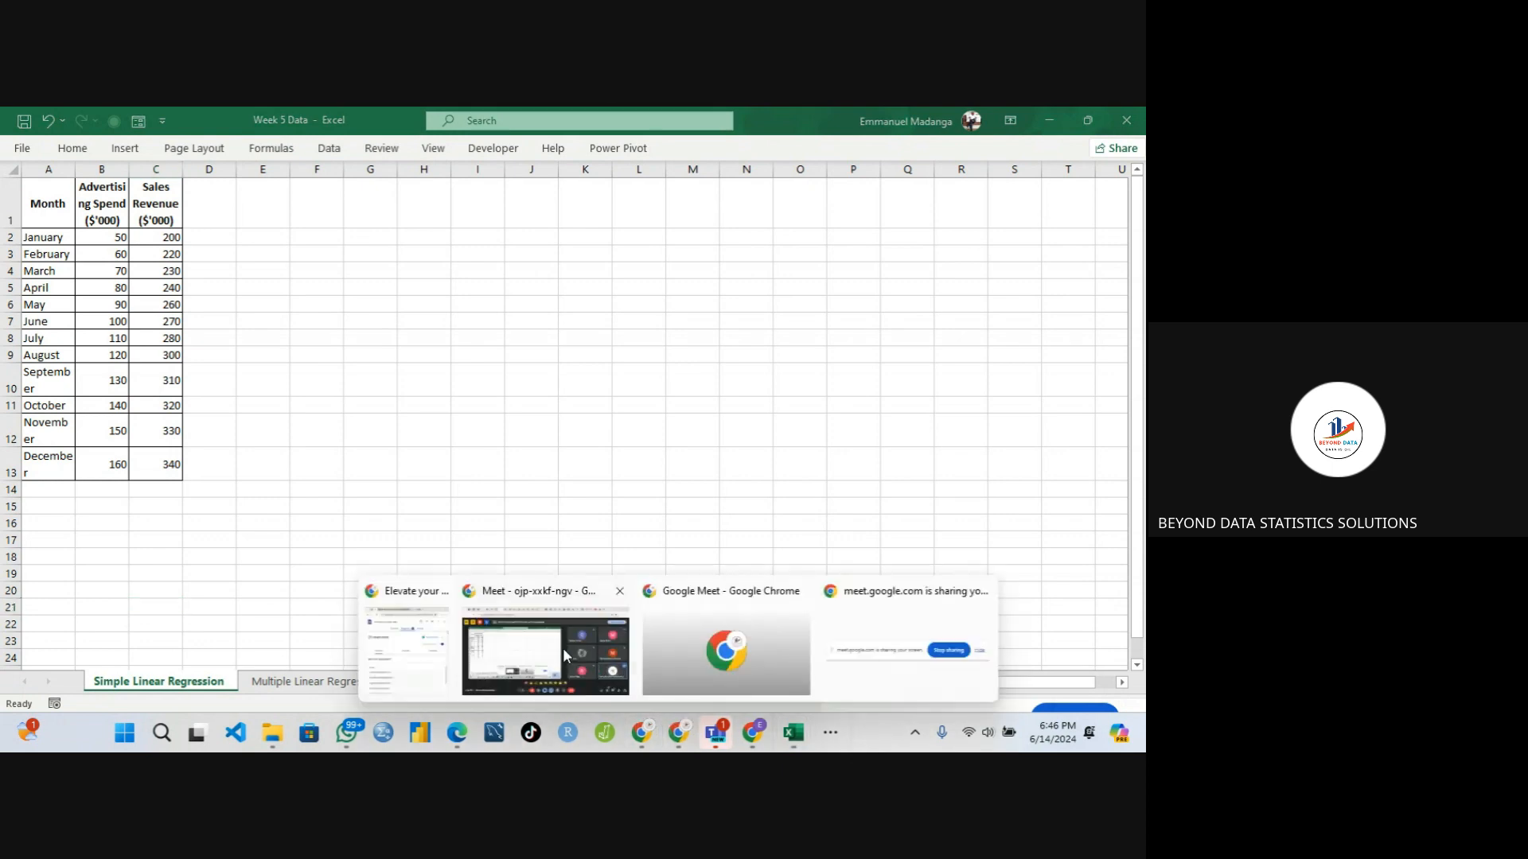
left_click(565, 656)
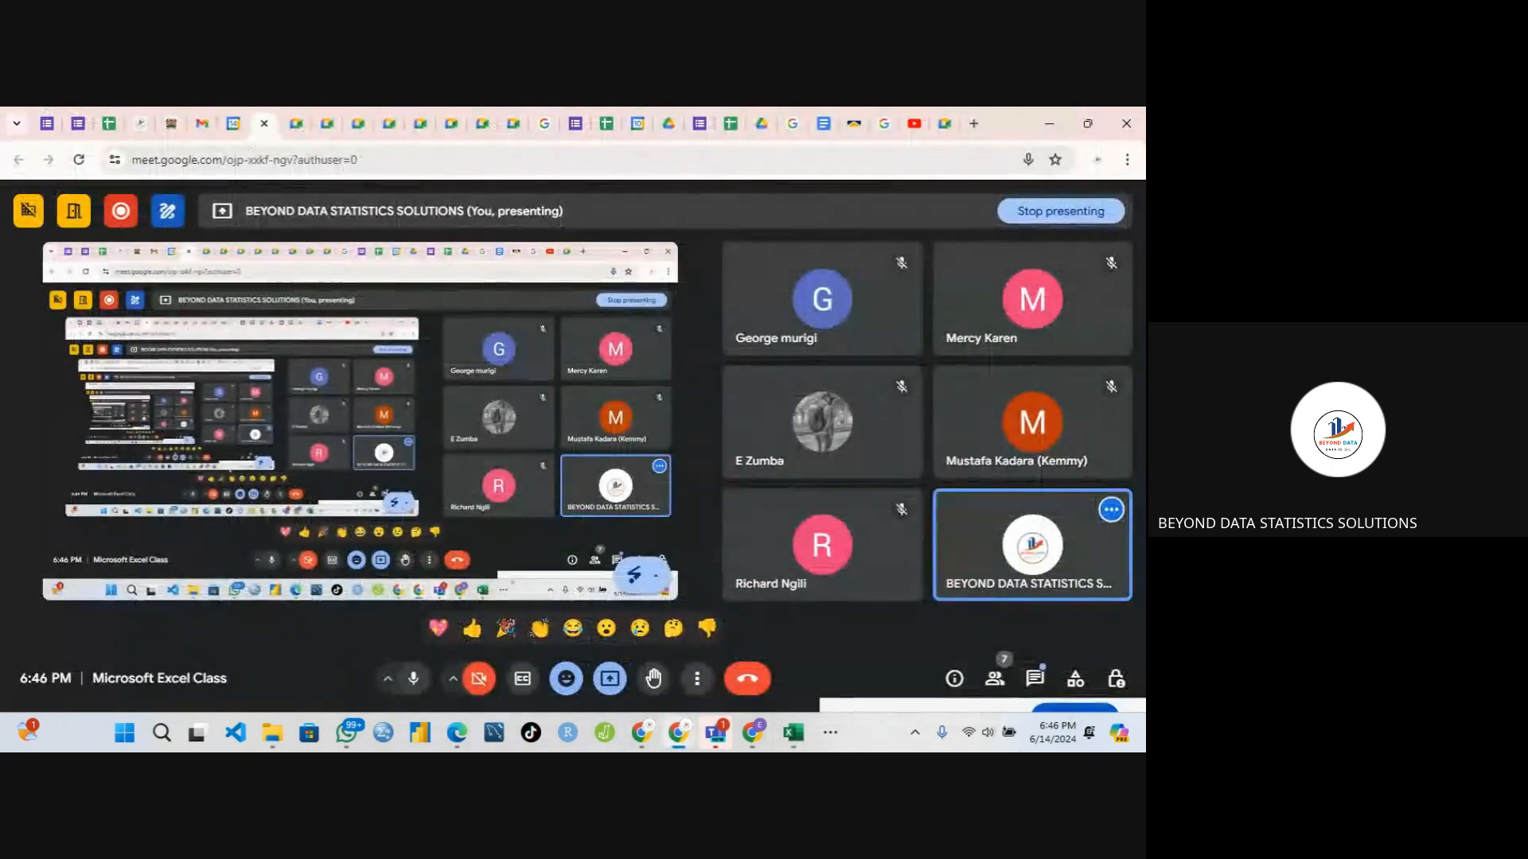
left_click(414, 682)
left_click(609, 678)
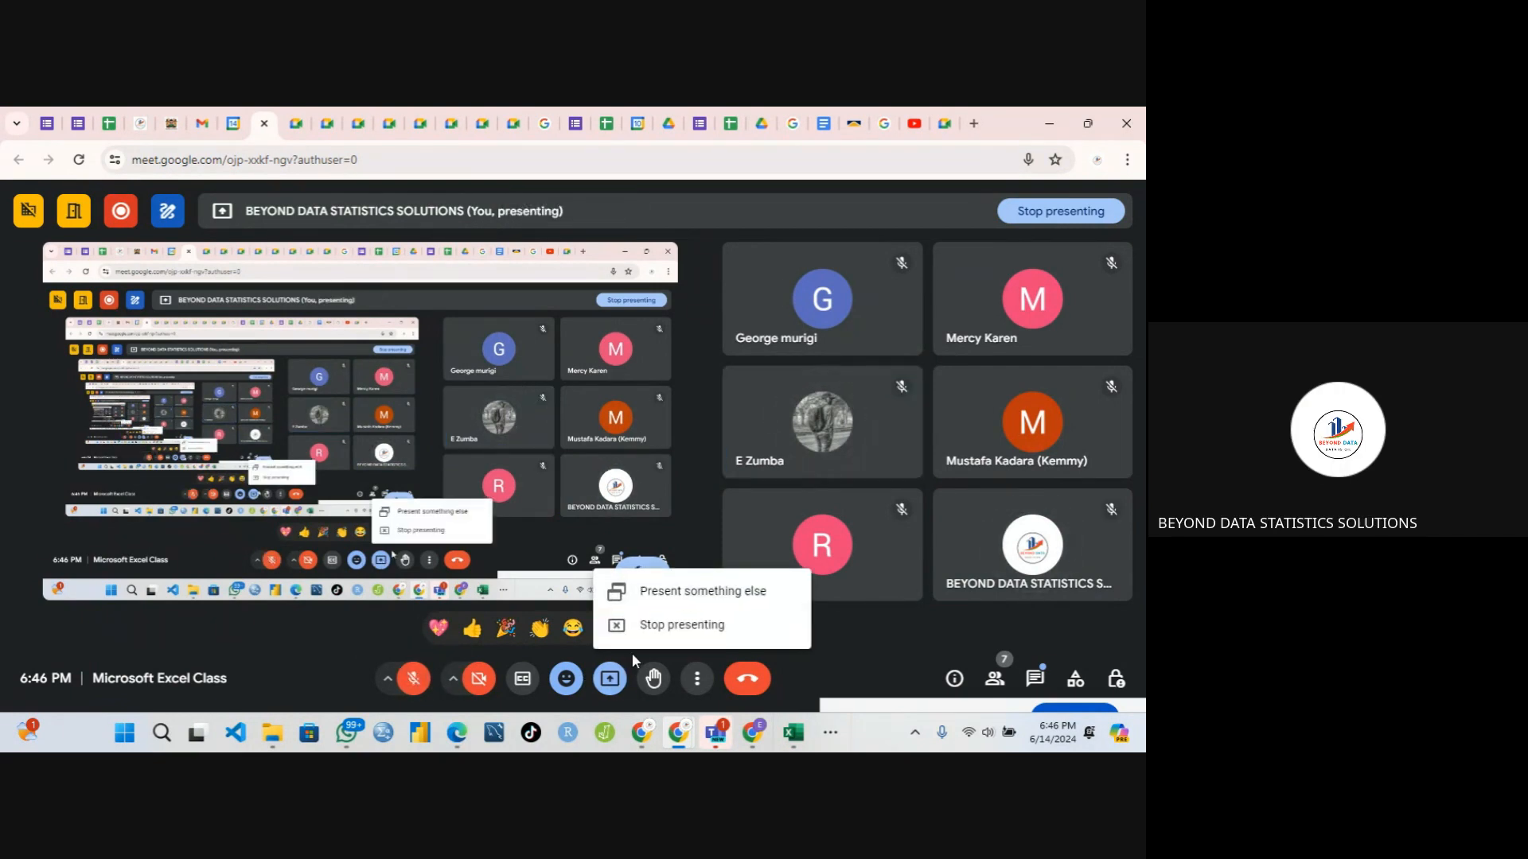
left_click(649, 625)
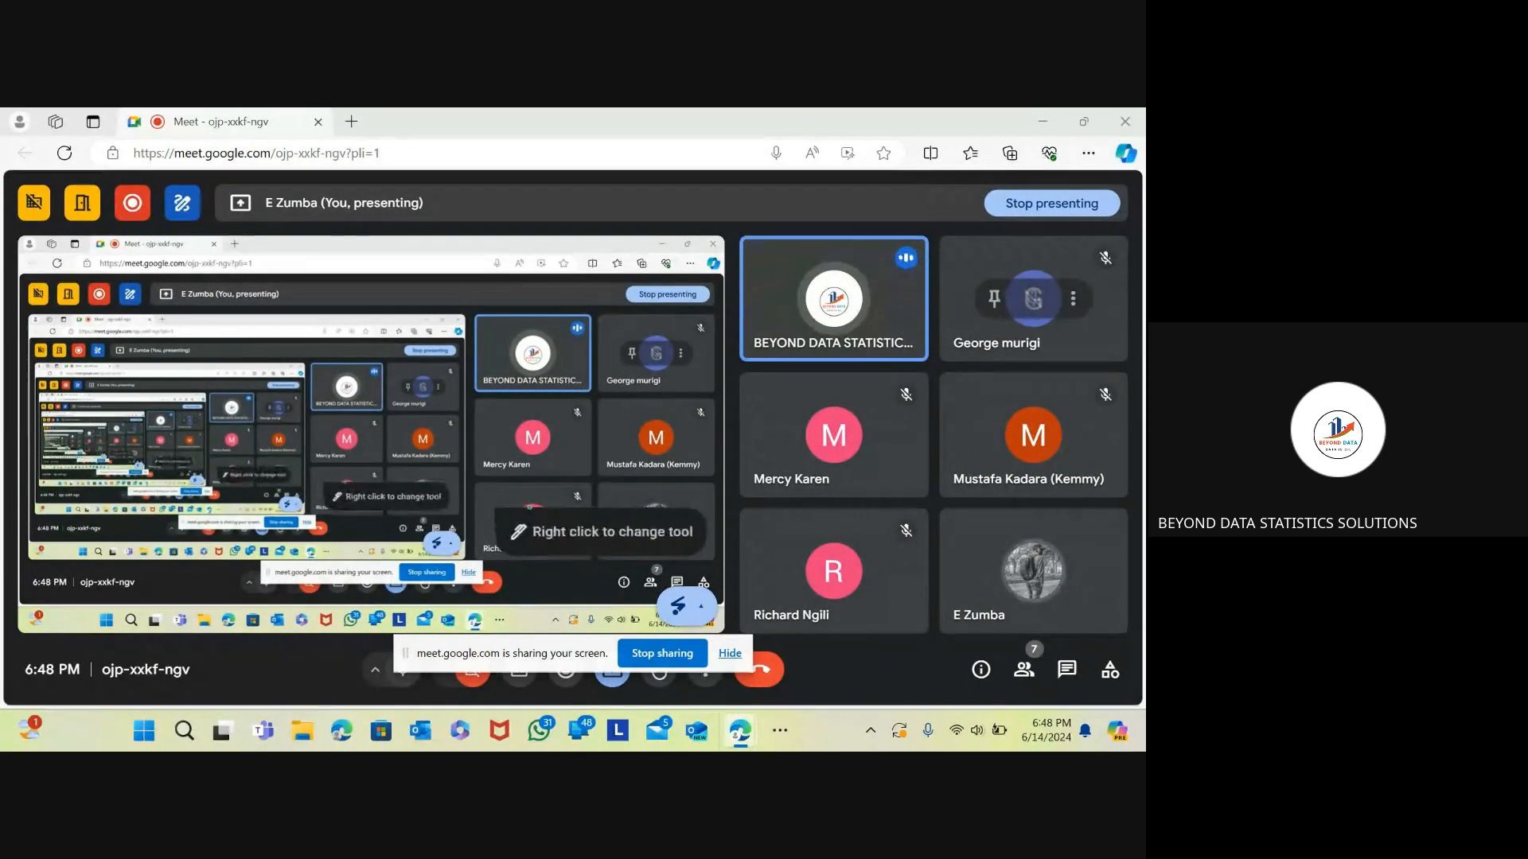
- Switch from the Google Meet call to the Week 5 Data workbook in Excel and view its Multiple Linear Regression sheet
key("super+Tab")
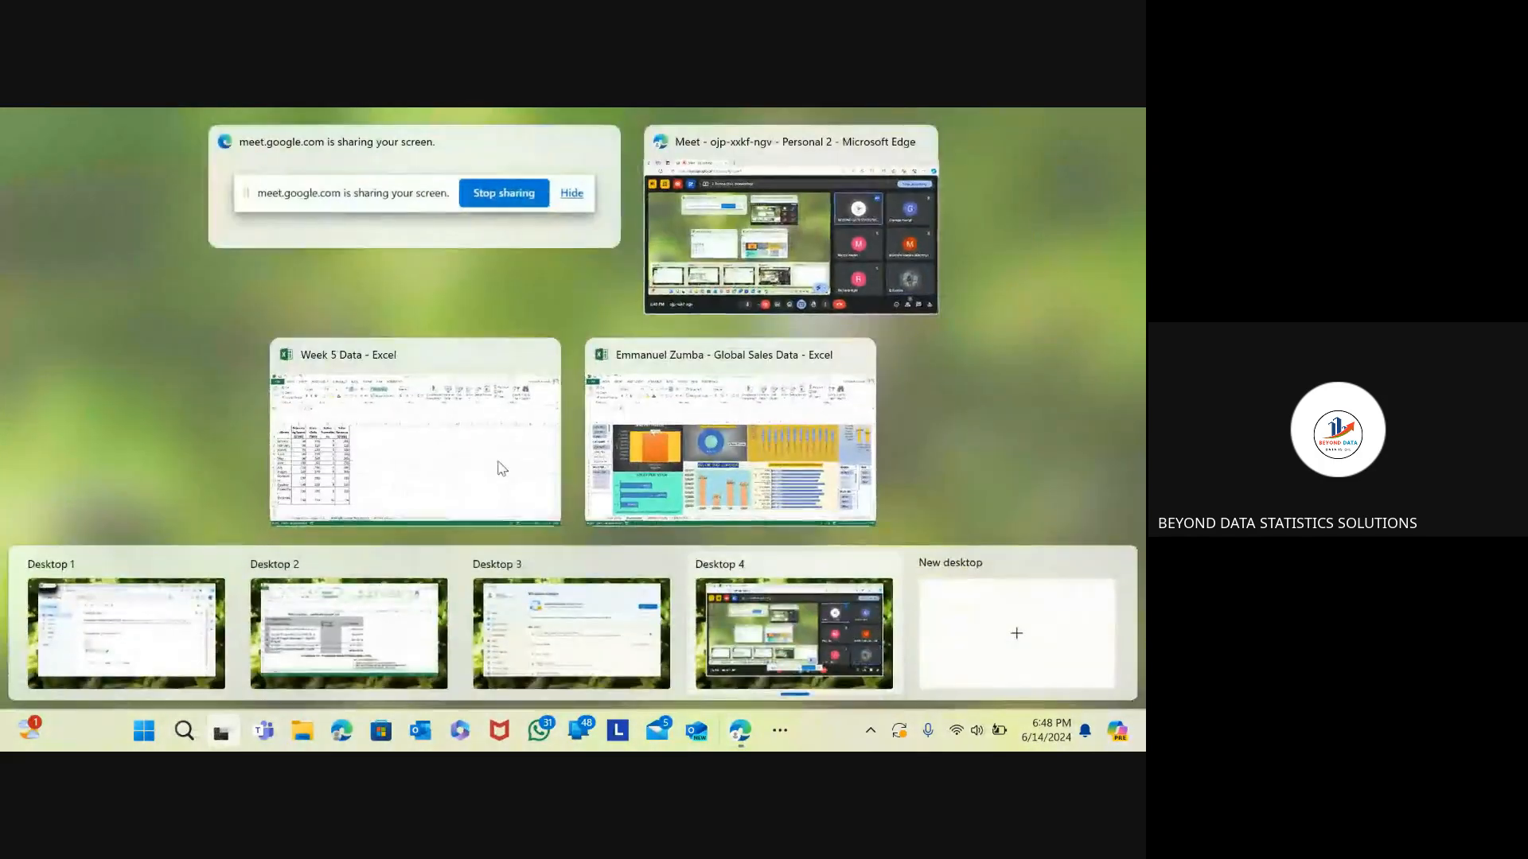
left_click(444, 443)
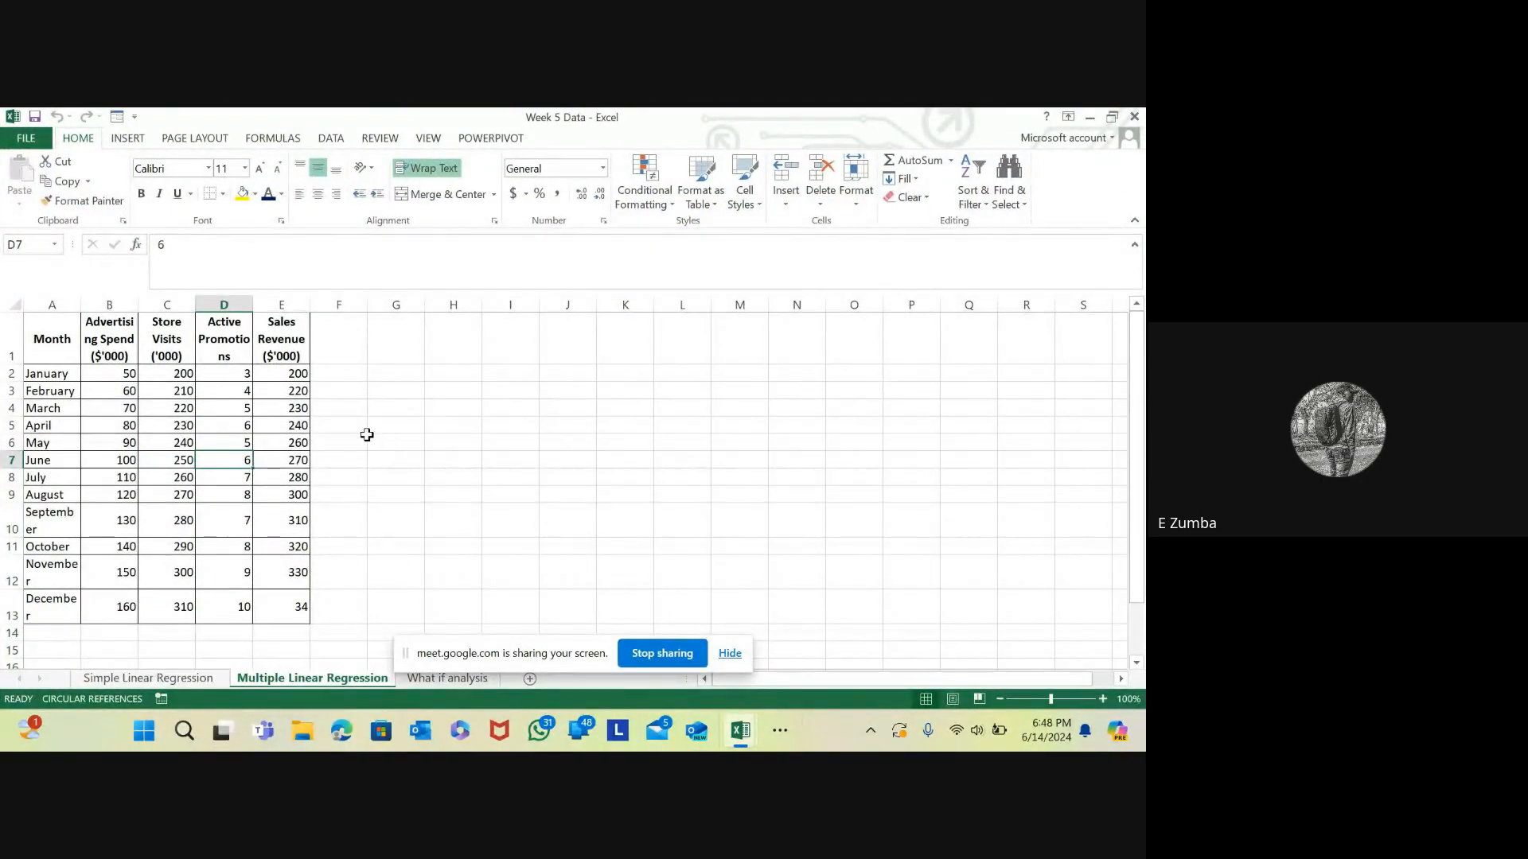
scroll(434, 419, "down", 1)
scroll(434, 419, "up", 1)
- Return to the Google Meet call in Edge and mute the microphone
key("super+Tab")
left_click(430, 449)
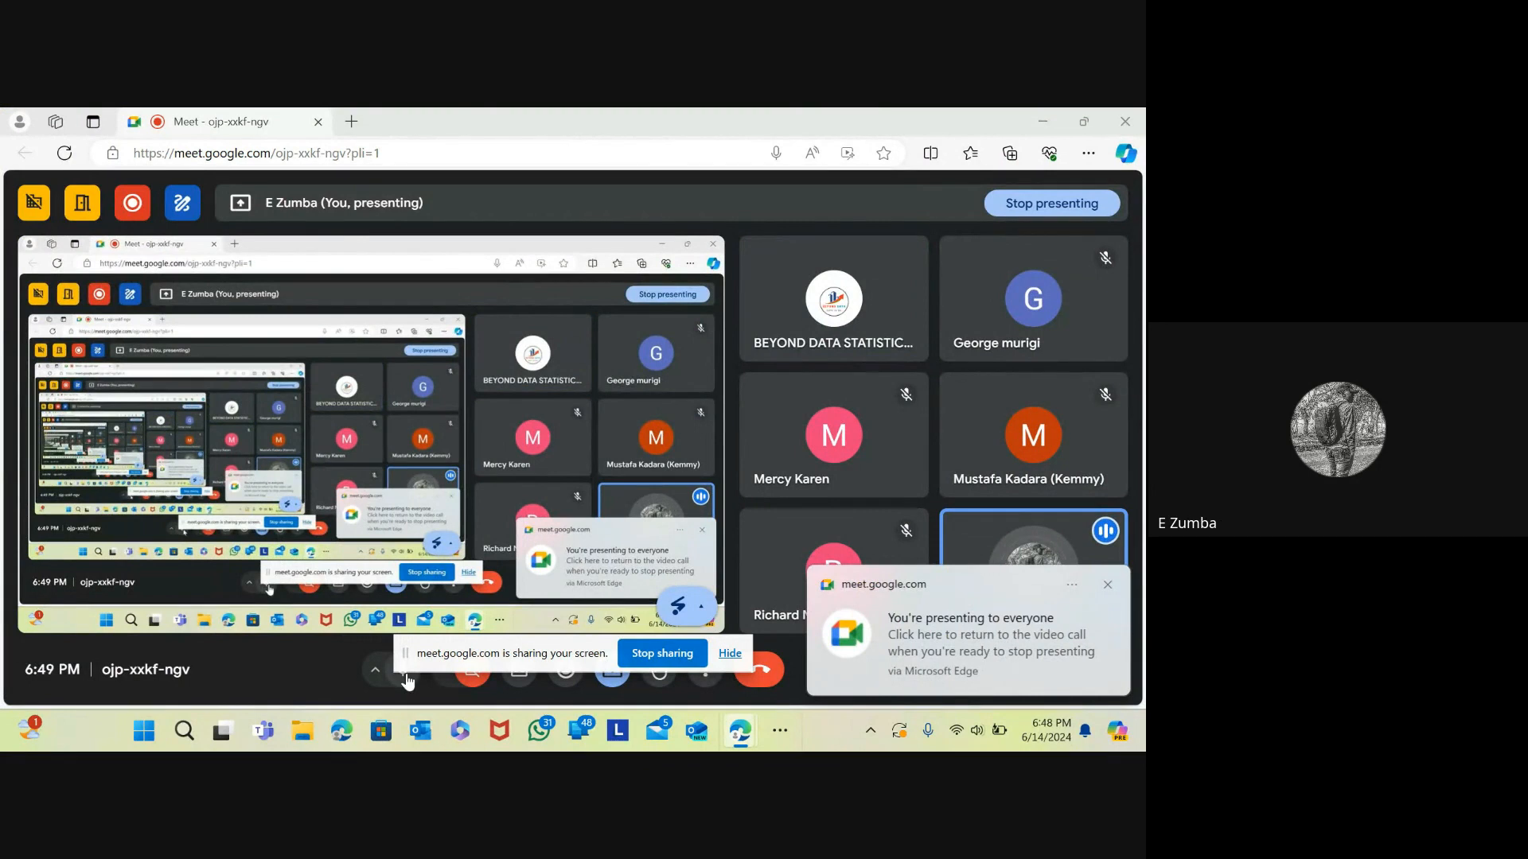
left_click(405, 672)
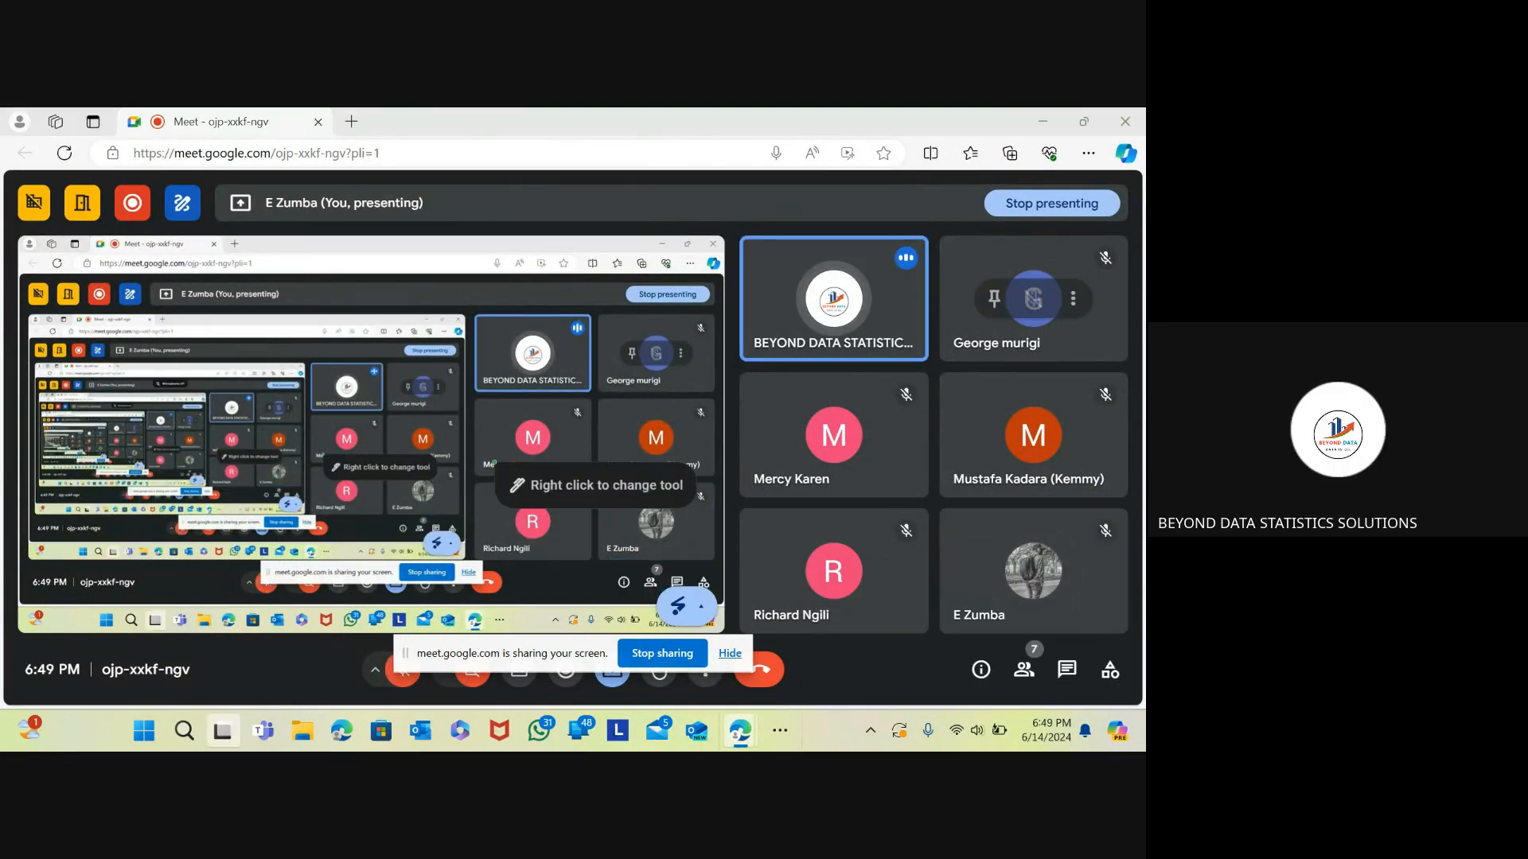
- Go back to the Week 5 Data workbook, open the Simple Linear Regression sheet and select the Advertising Spend header in B1
key("super+Tab")
left_click(521, 421)
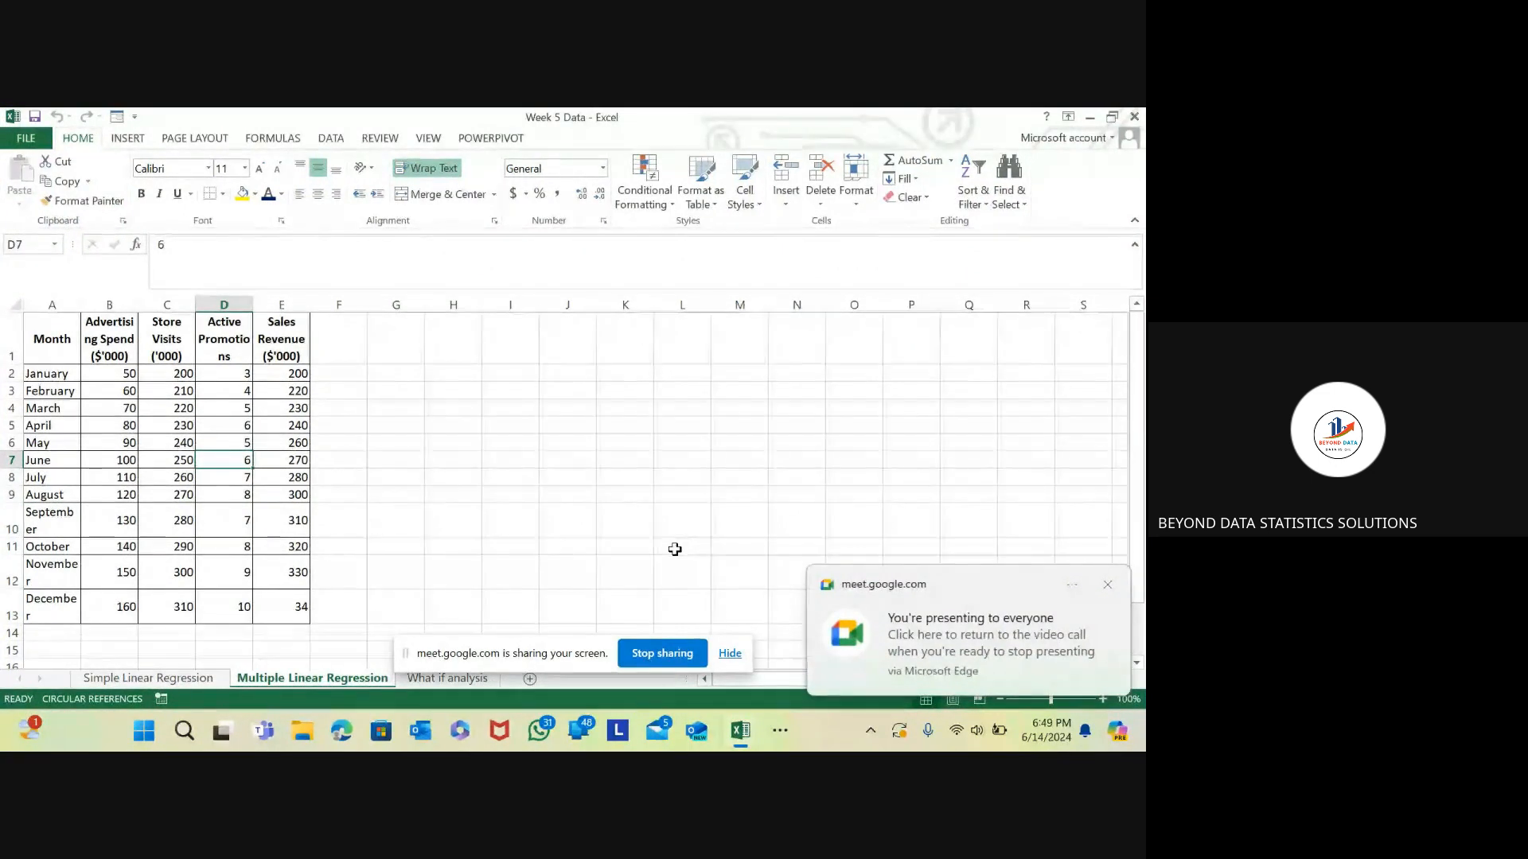
left_click(184, 679)
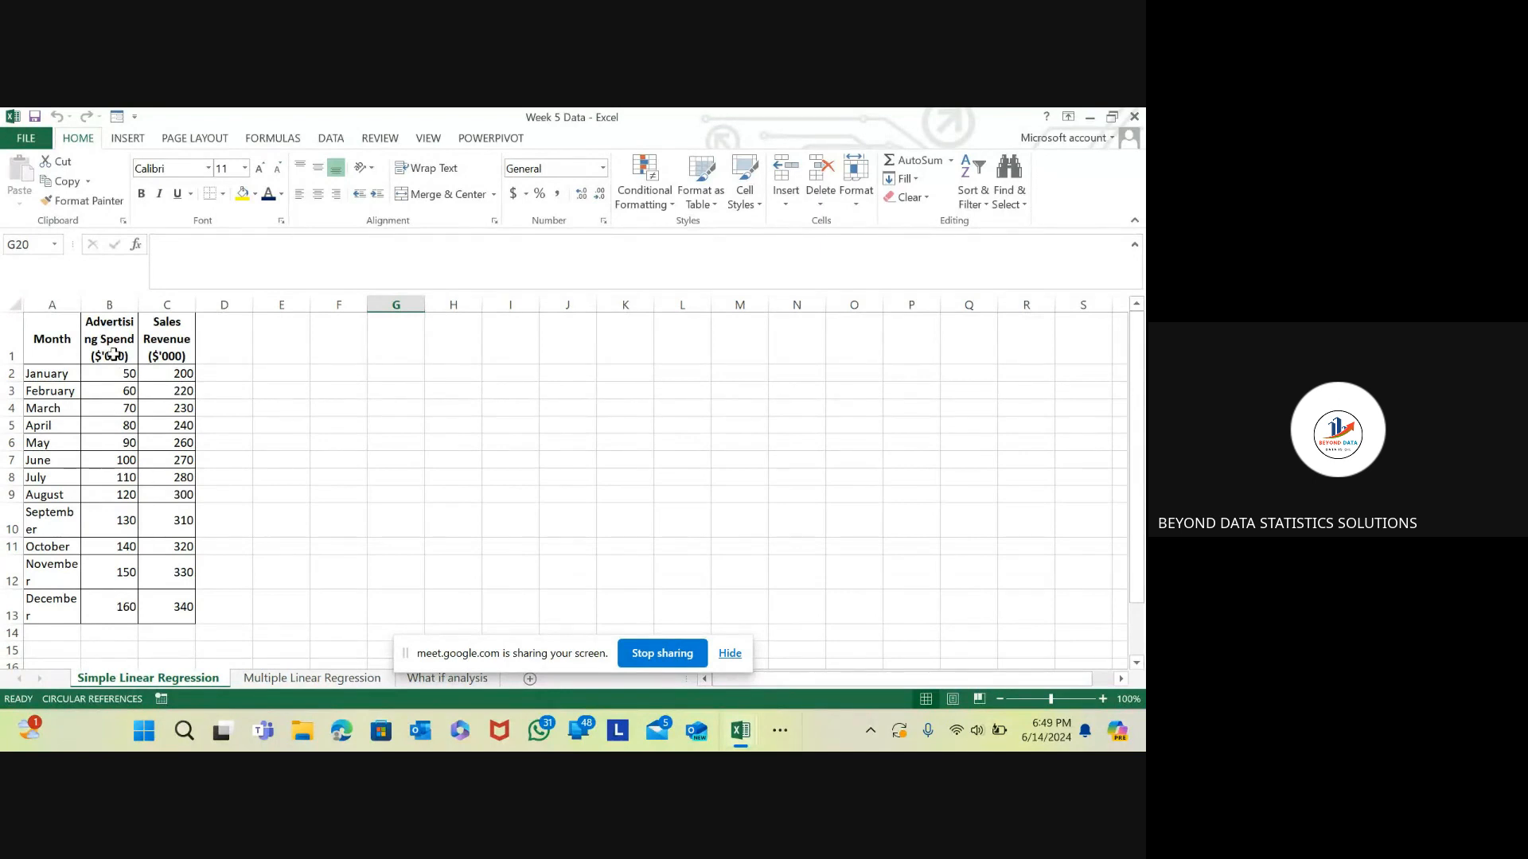
left_click(76, 354)
left_click(107, 355)
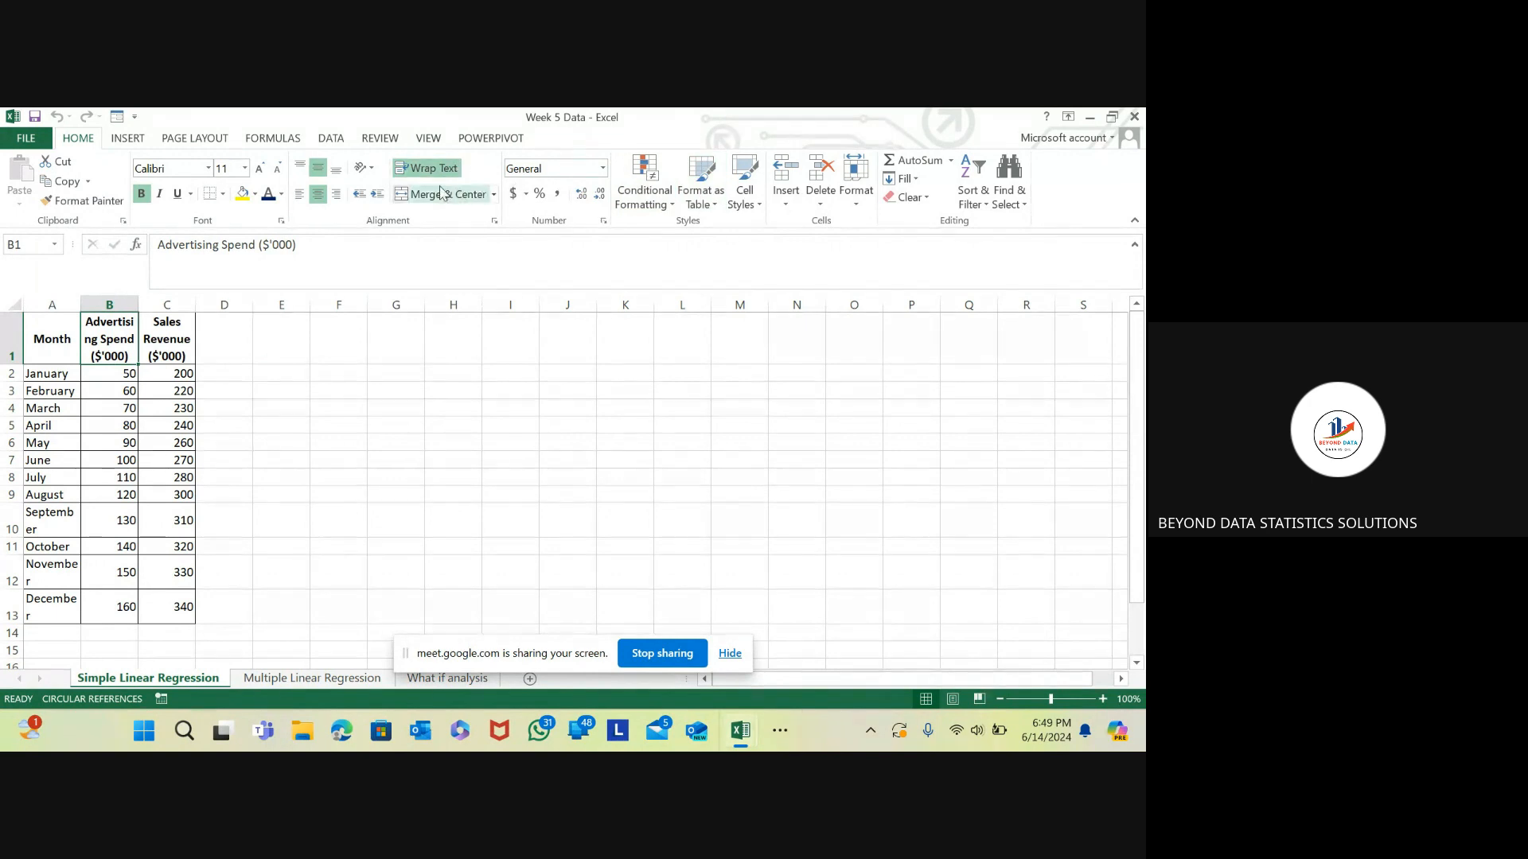
- Check the data commands for analysis tools, and examine the active and inactive add-ins in Excel Options
left_click(331, 140)
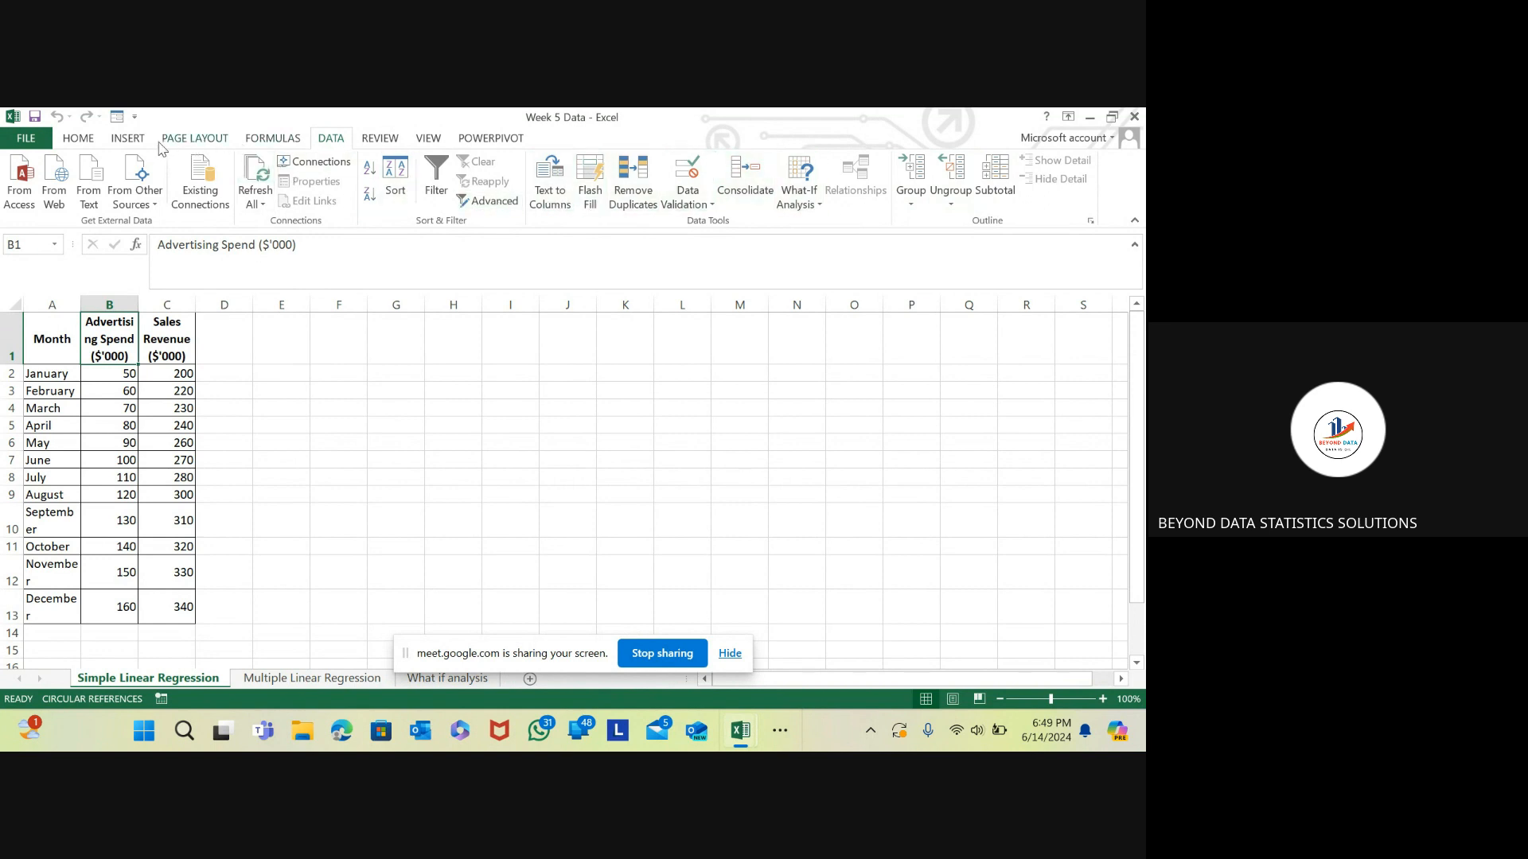
left_click(25, 140)
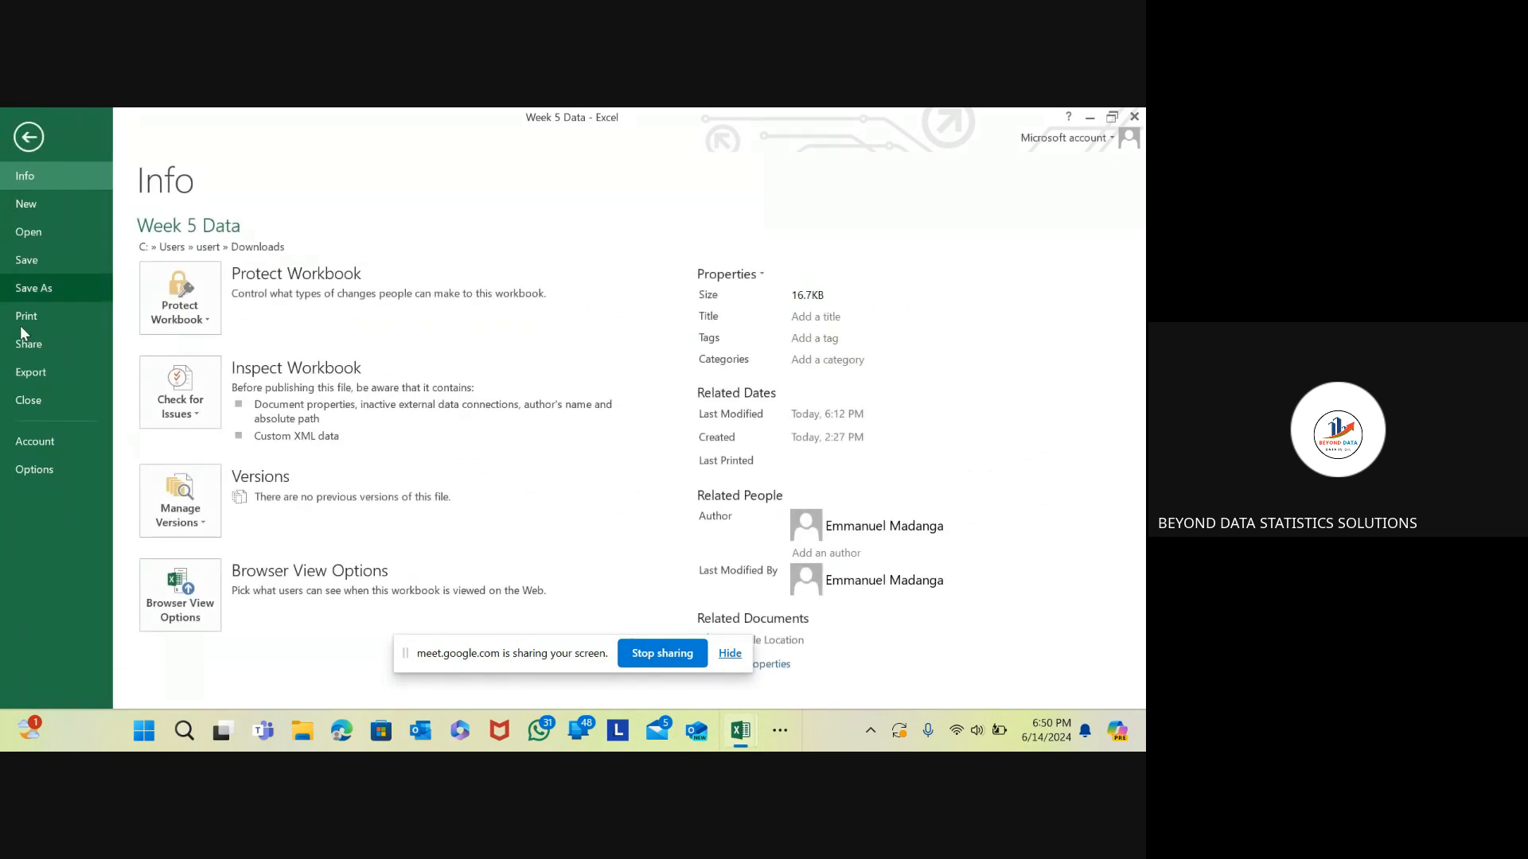
left_click(33, 470)
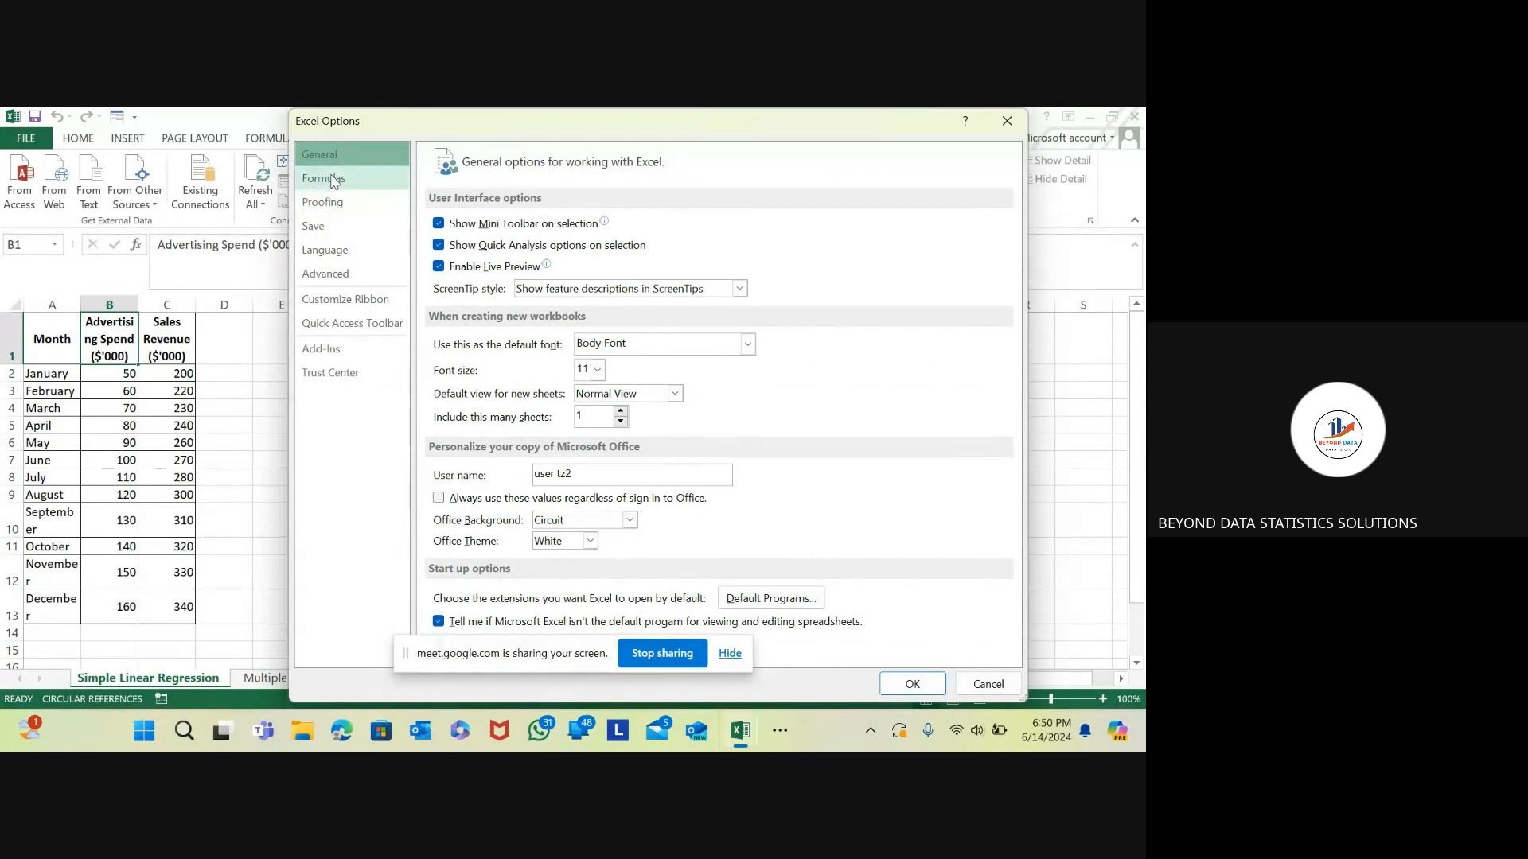
key("XF86AudioLowerVolume")
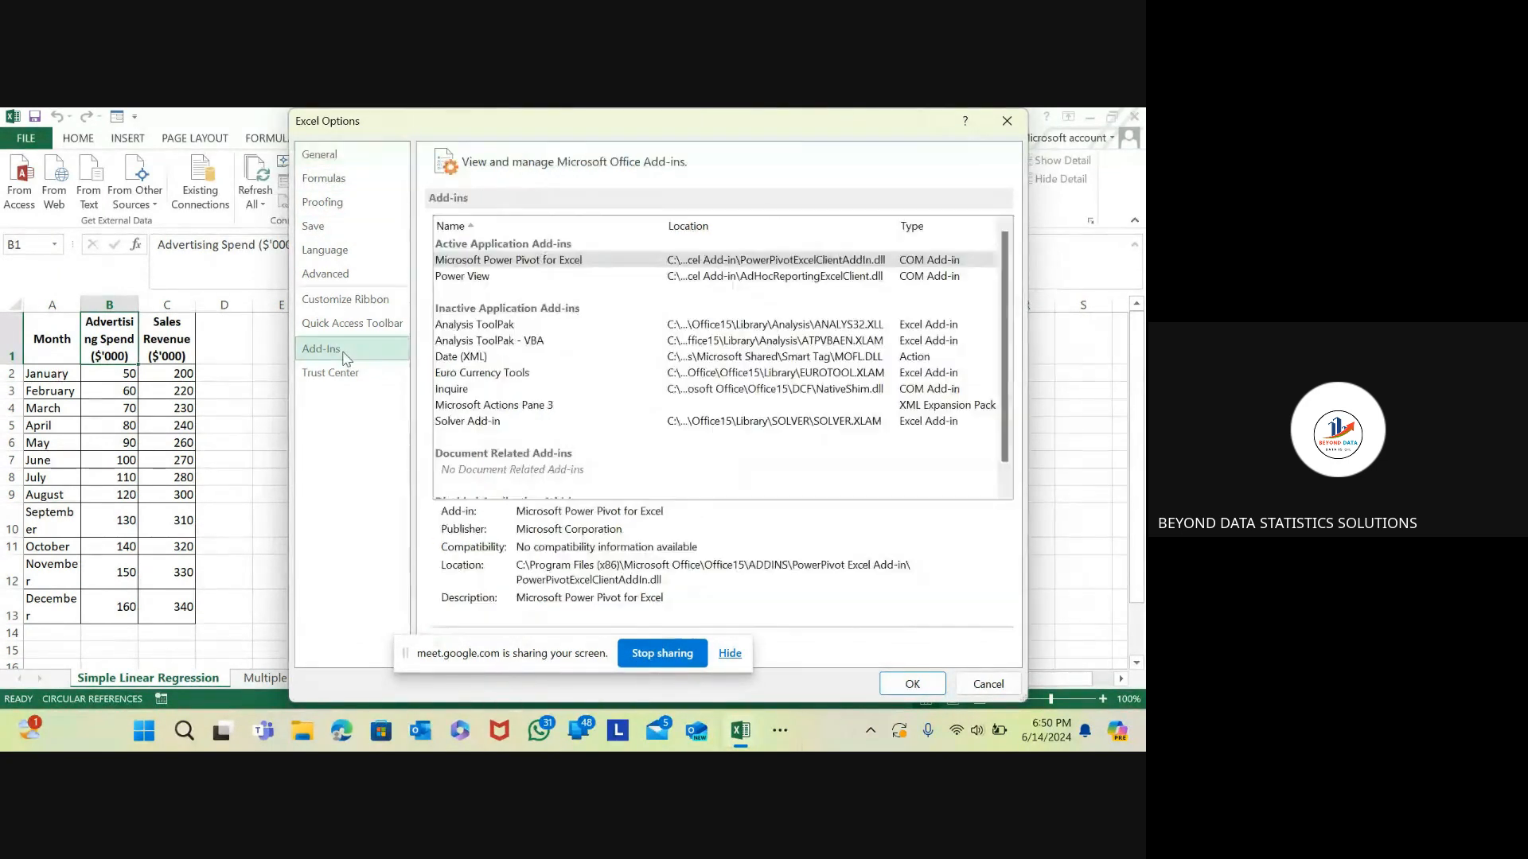
left_click(342, 355)
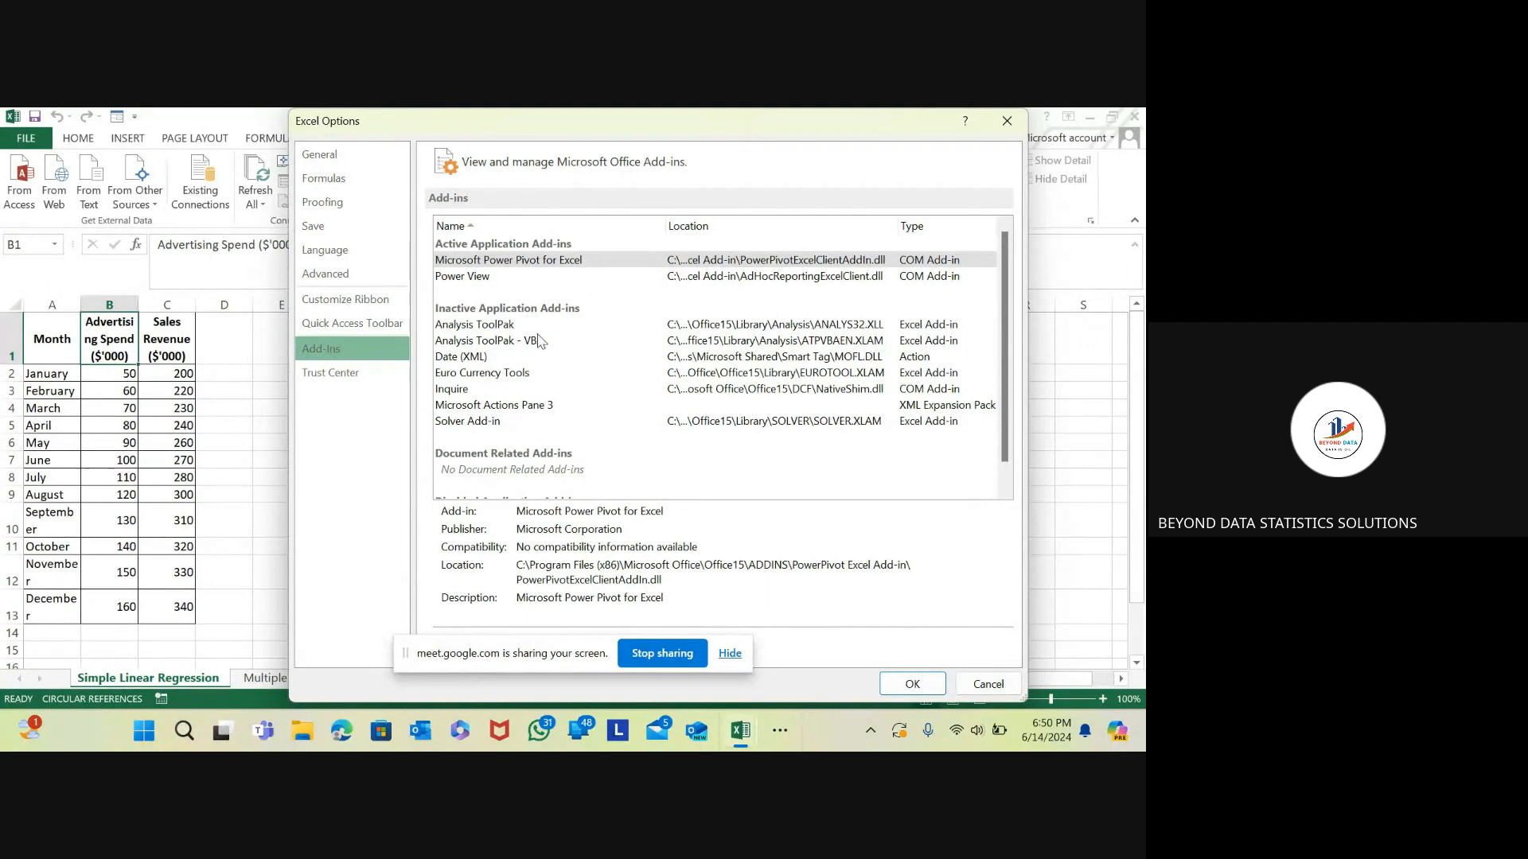
scroll(539, 341, "down", 1)
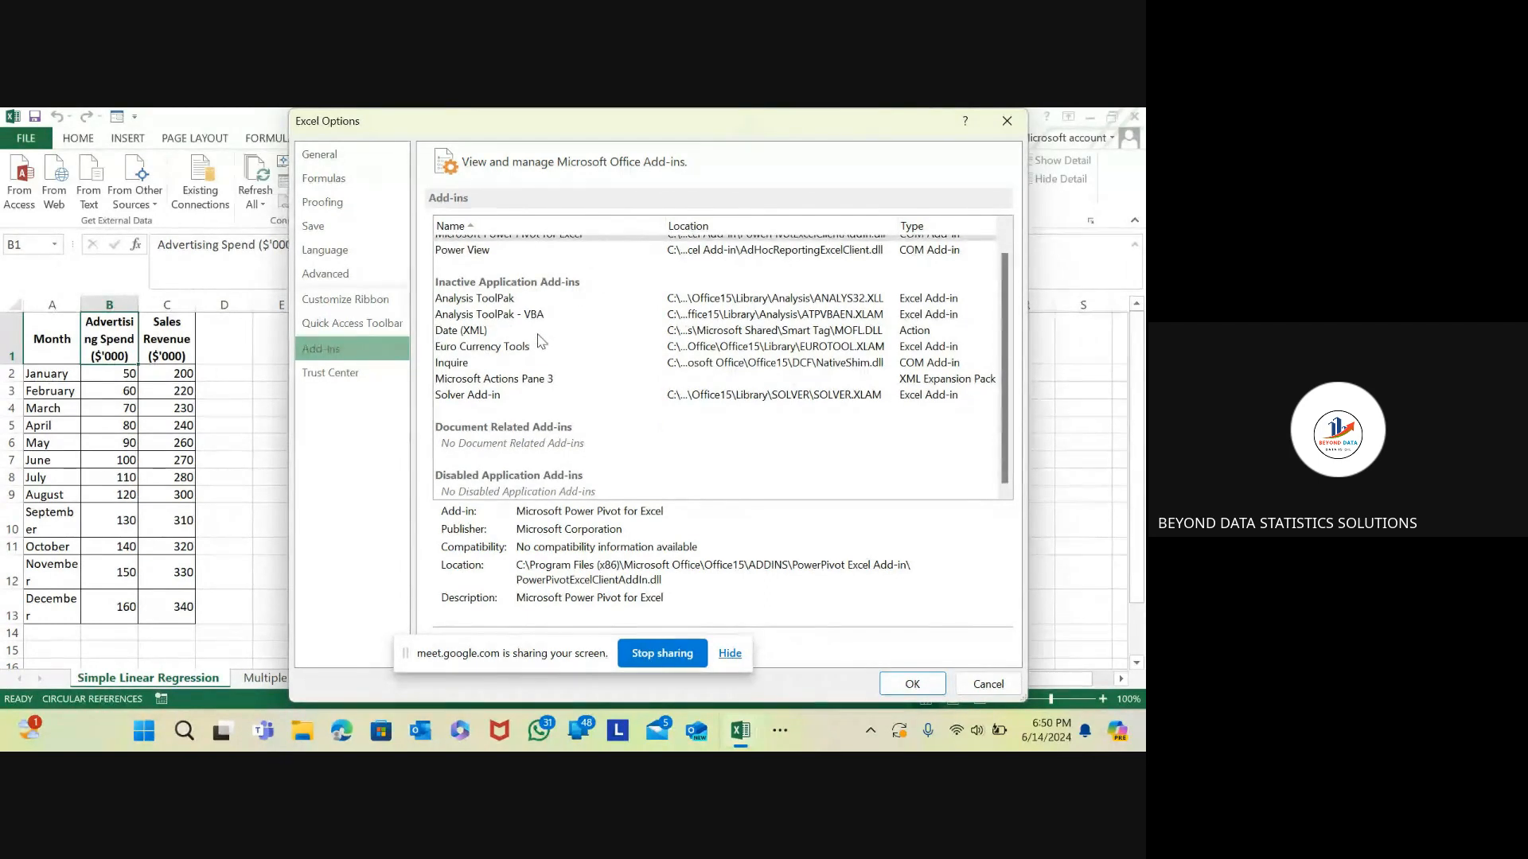
scroll(539, 341, "up", 1)
scroll(539, 341, "down", 1)
scroll(613, 417, "up", 1)
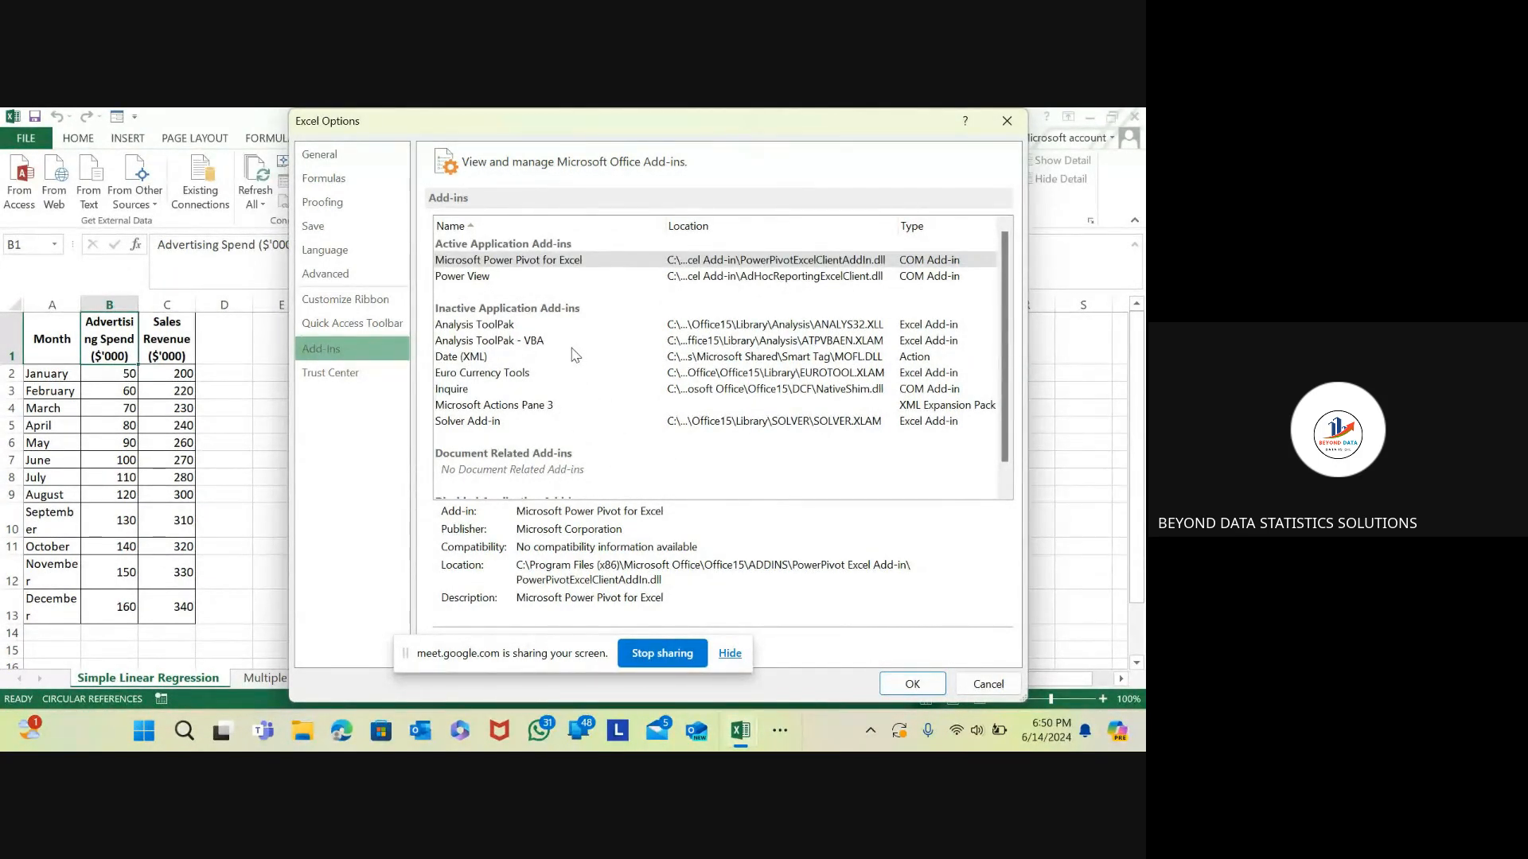
- Enable only the Analysis ToolPak from the available Excel add-ins, after moving the screen-sharing bar out of the way
left_click_drag(561, 659, 136, 751)
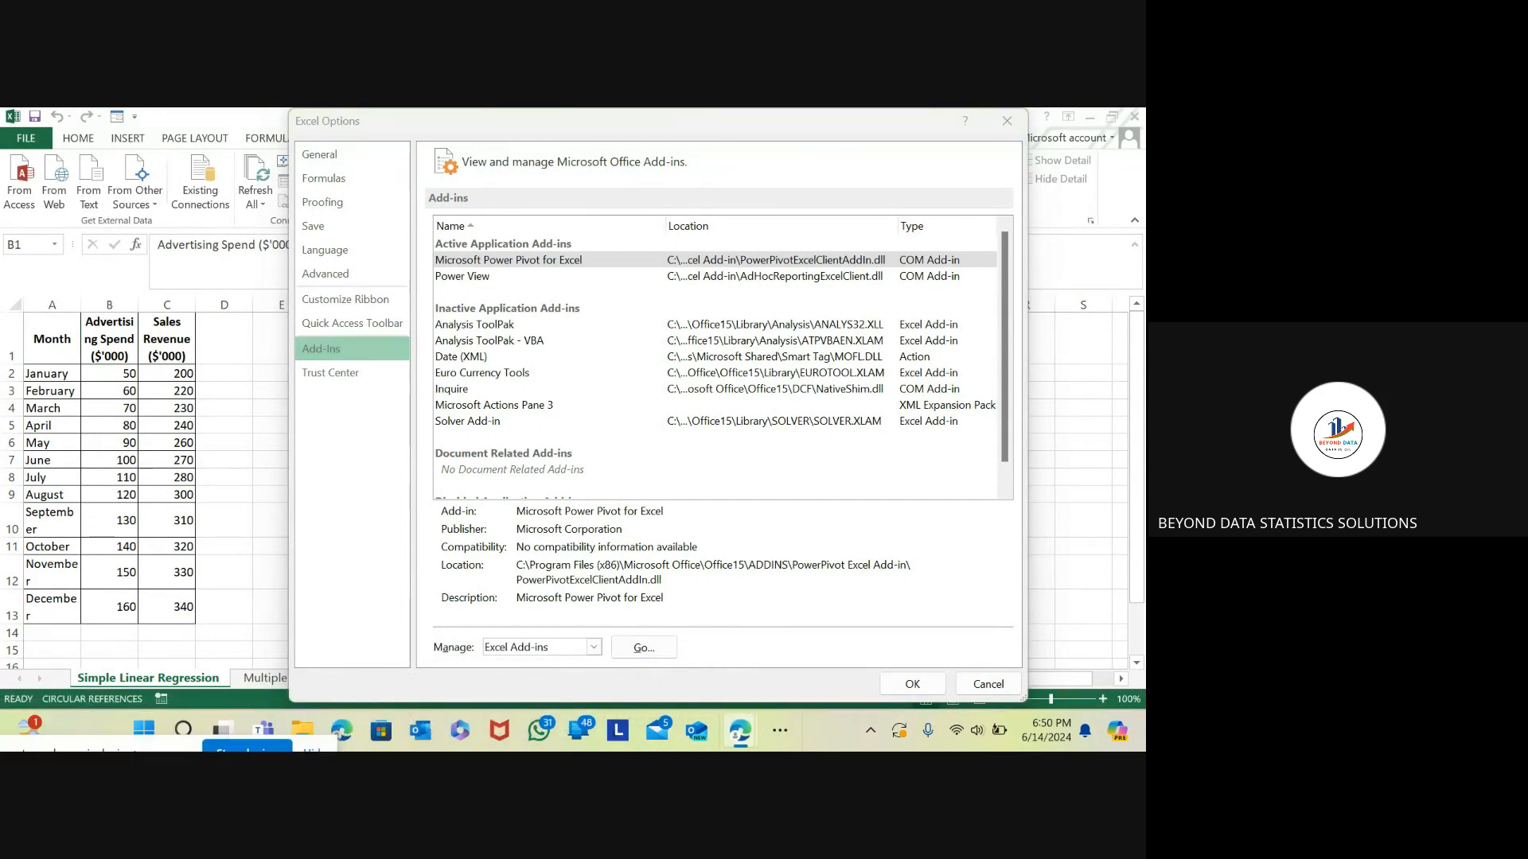
left_click(642, 649)
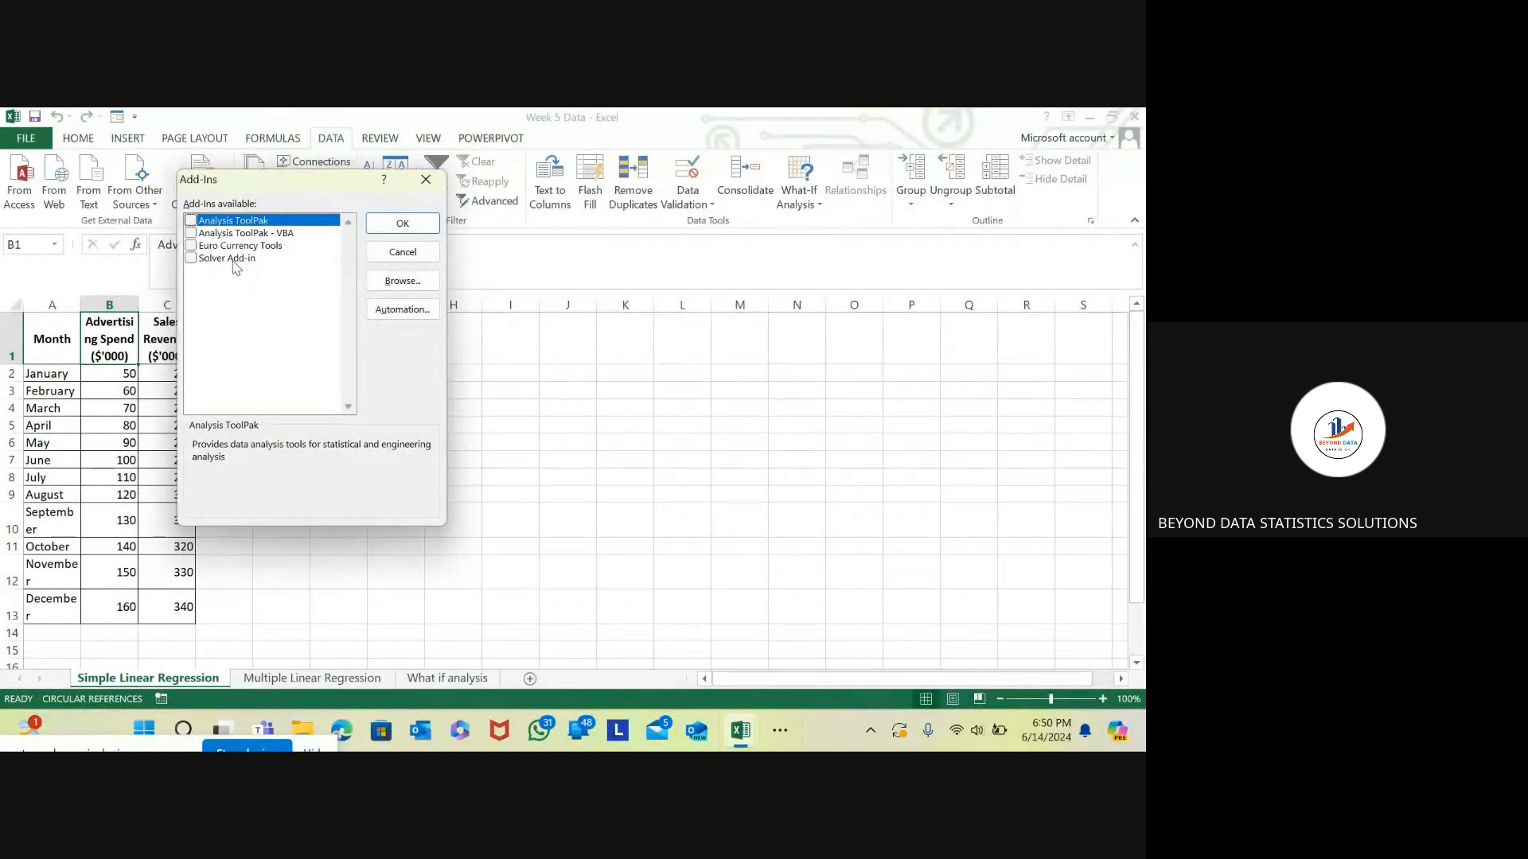
left_click(192, 233)
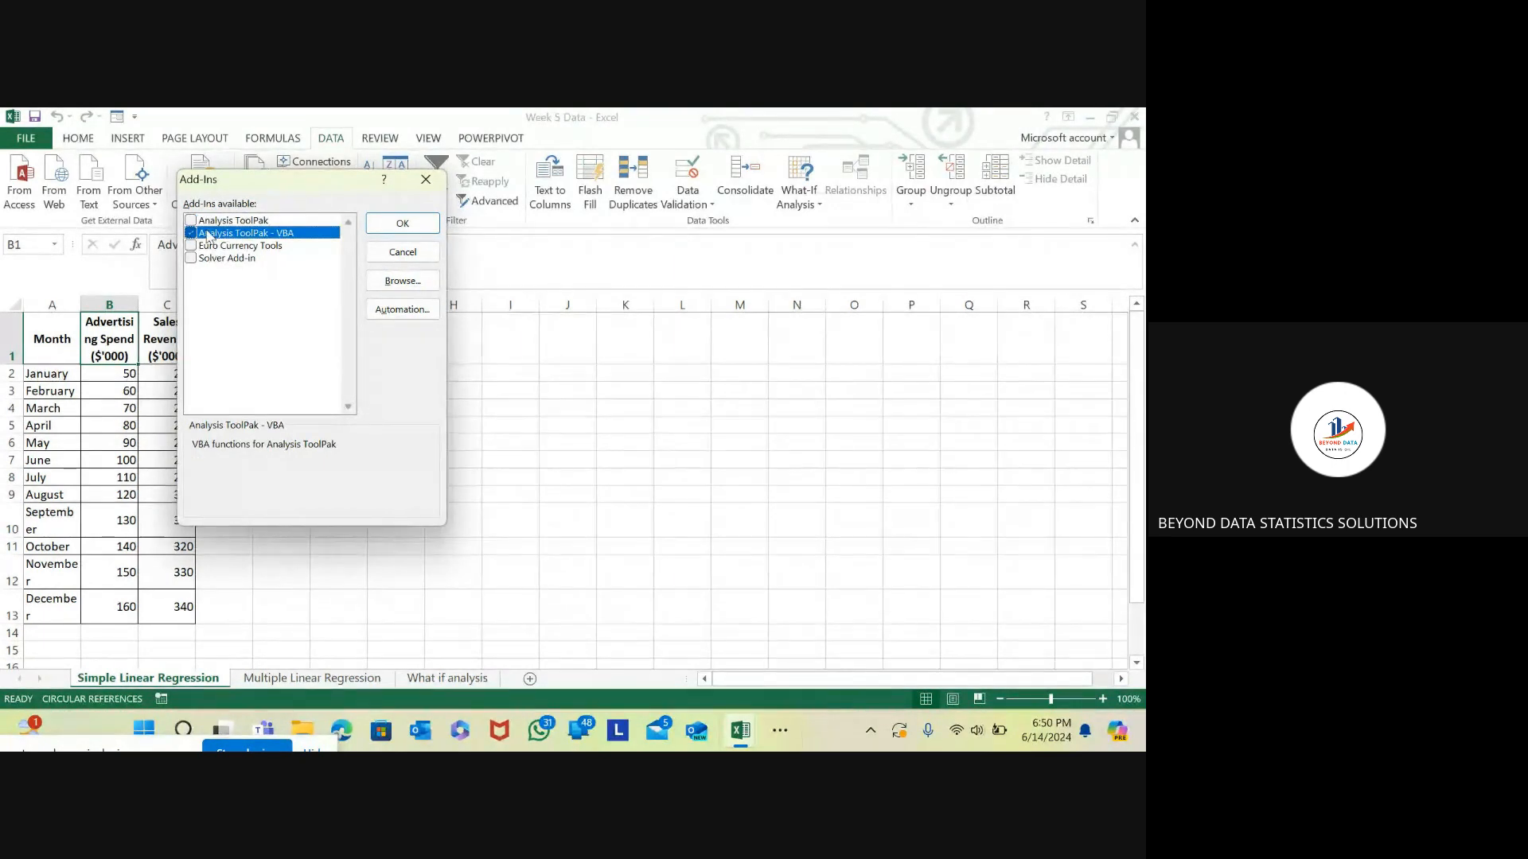
left_click(191, 233)
left_click(193, 222)
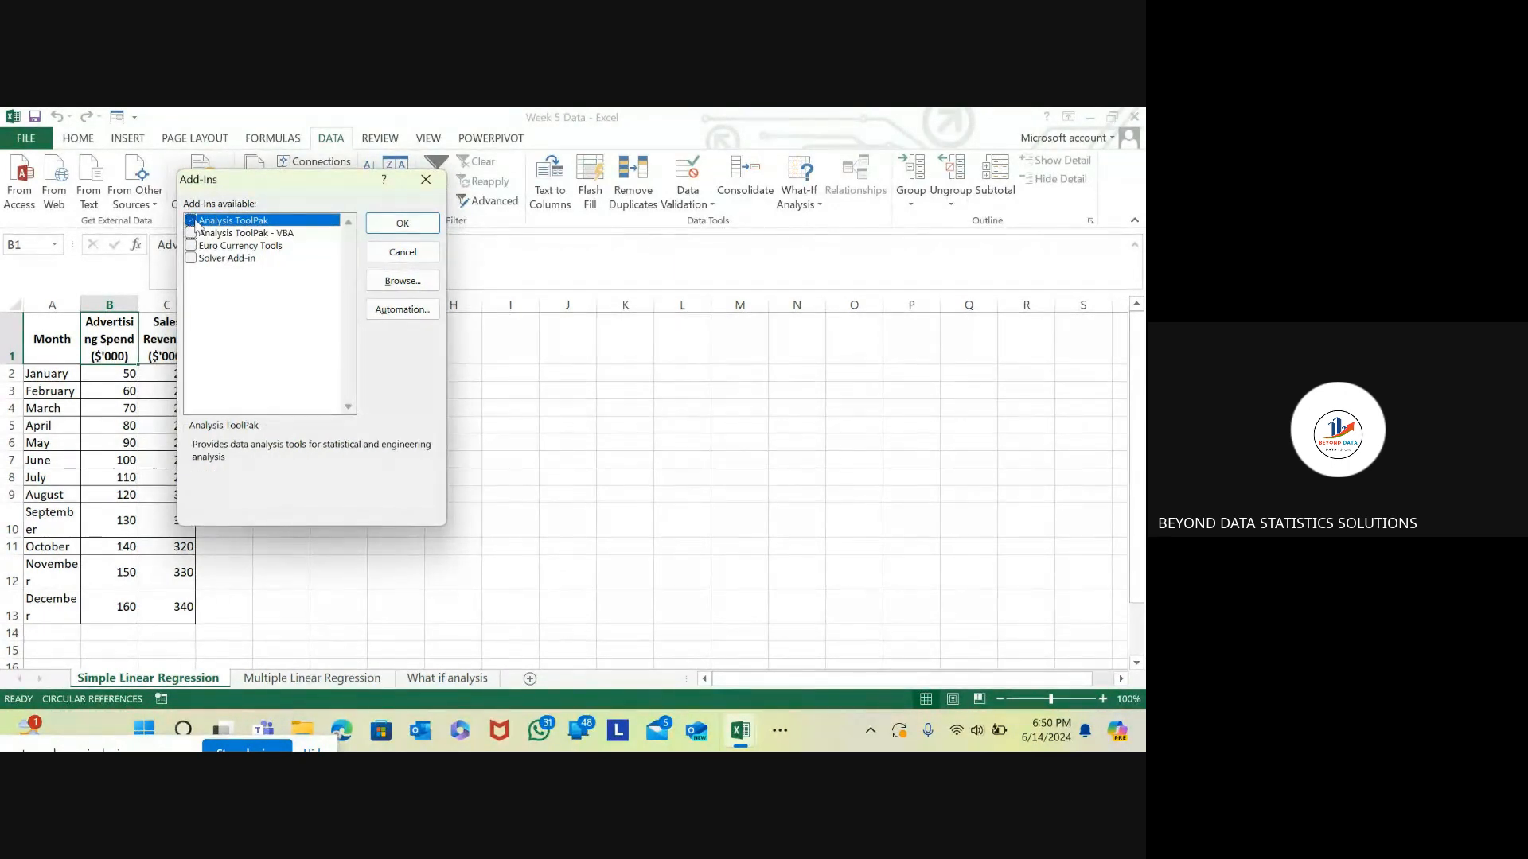
left_click(409, 220)
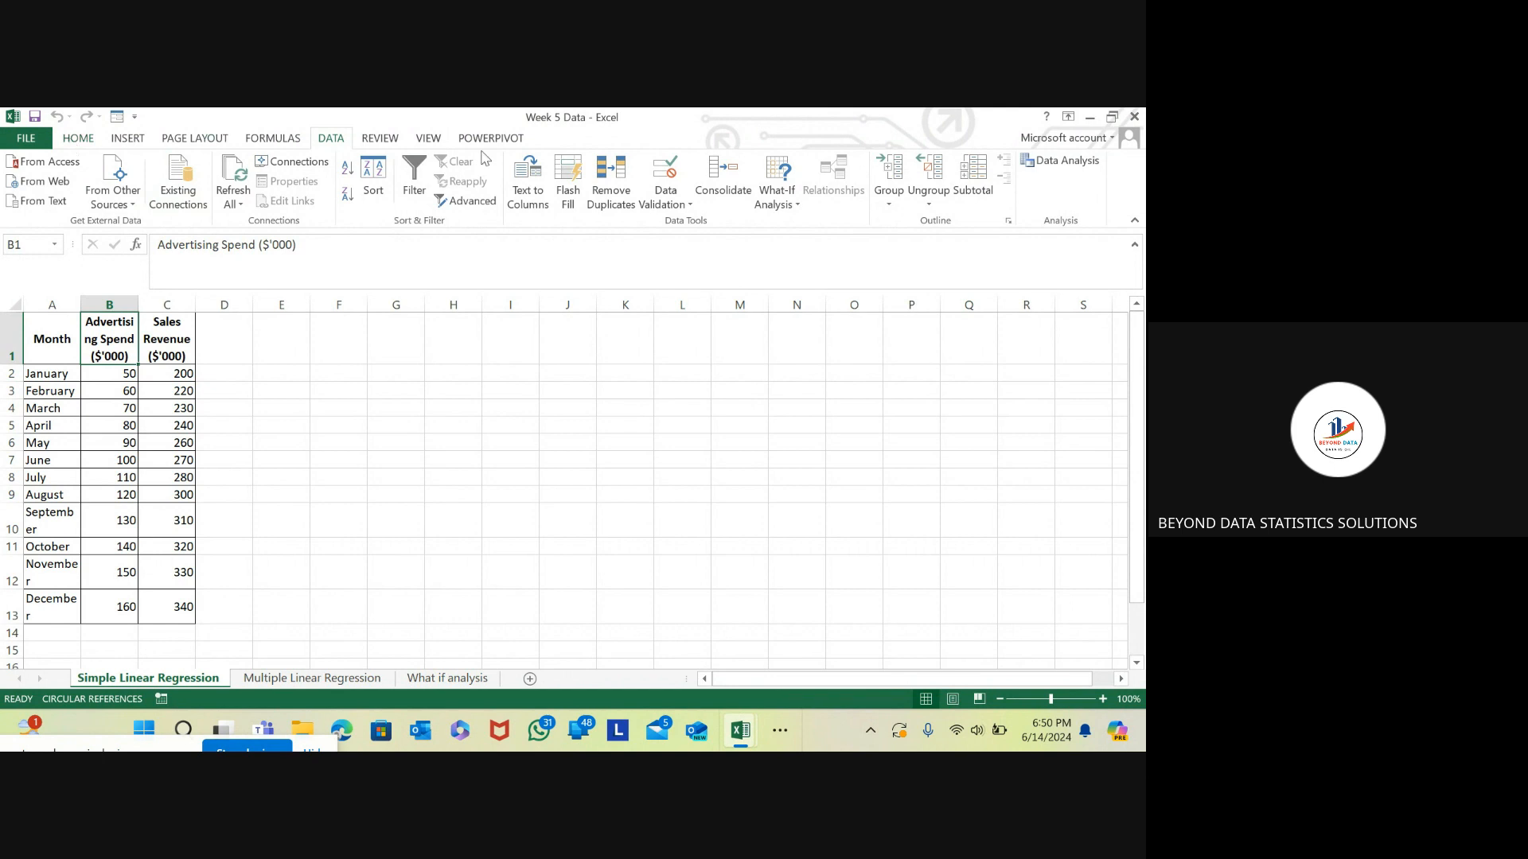
- Start the Correlation tool from Data Analysis and move its dialog clear of the data columns
left_click(1049, 171)
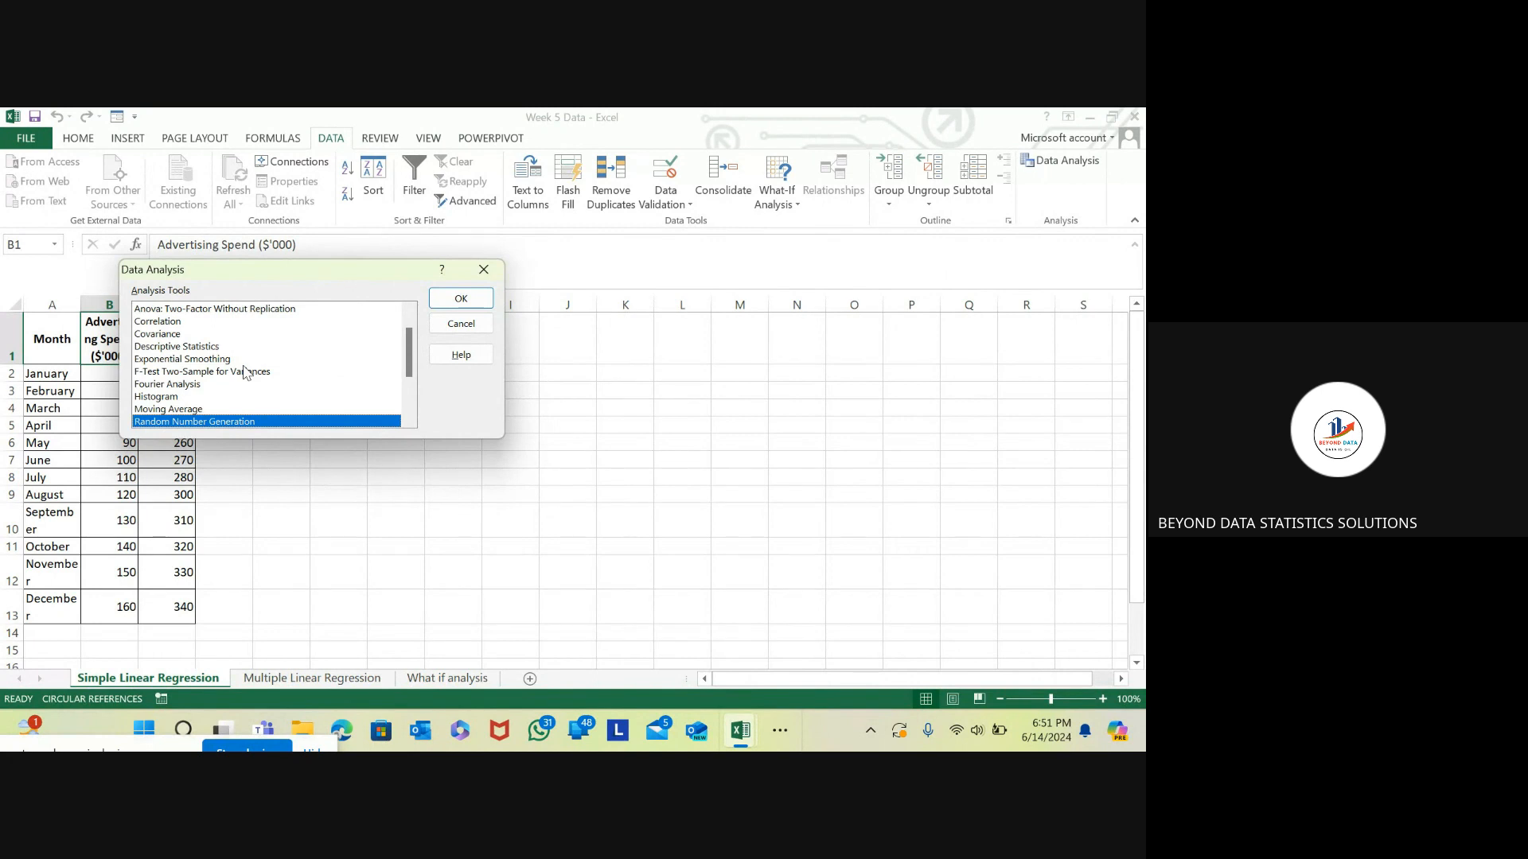
left_click(167, 323)
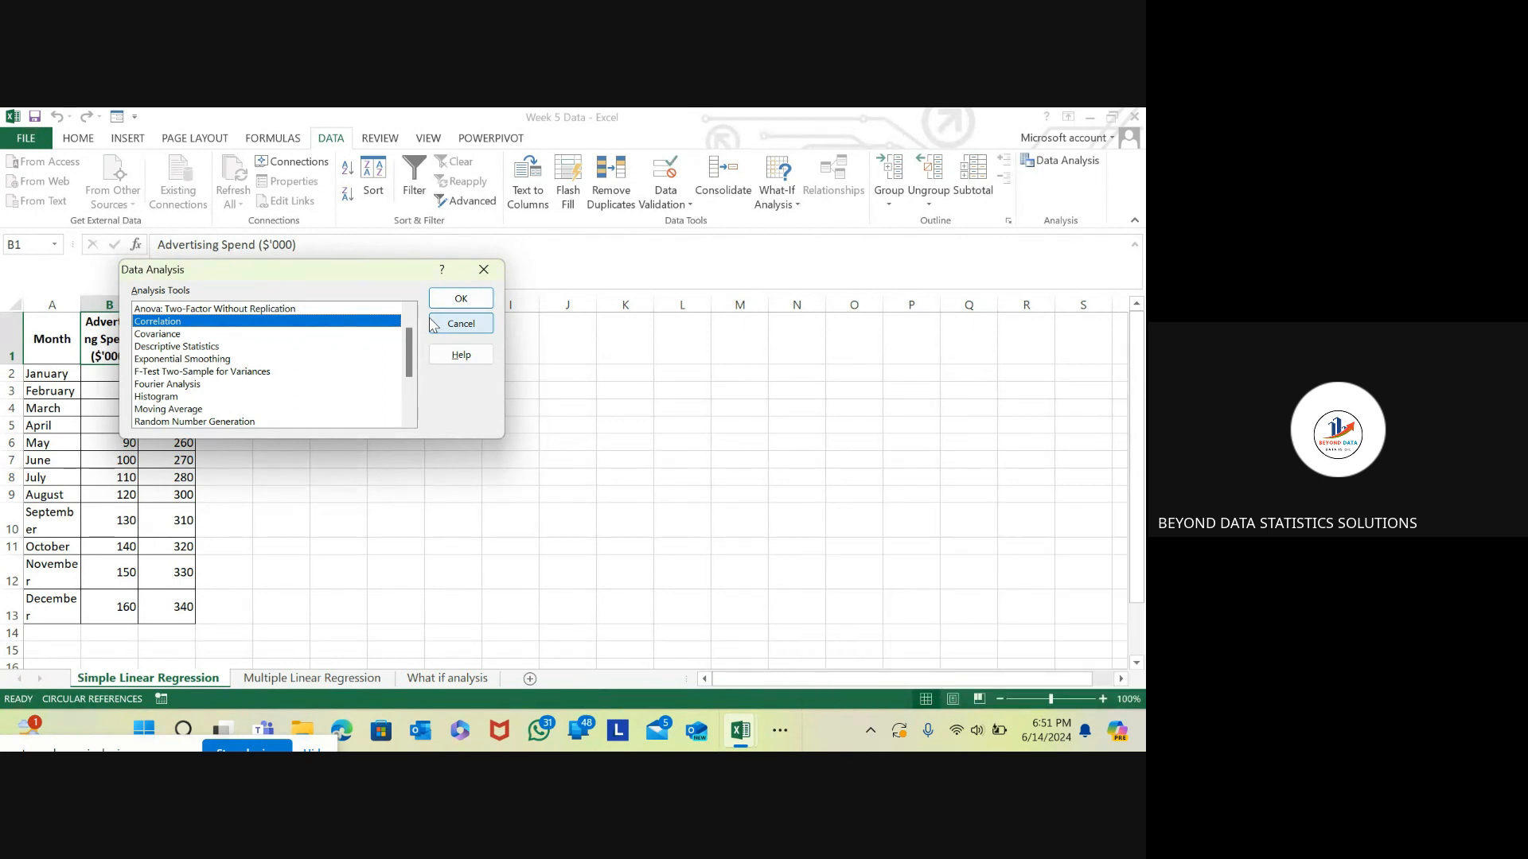
left_click(346, 335)
left_click(331, 312)
left_click(322, 323)
left_click(460, 301)
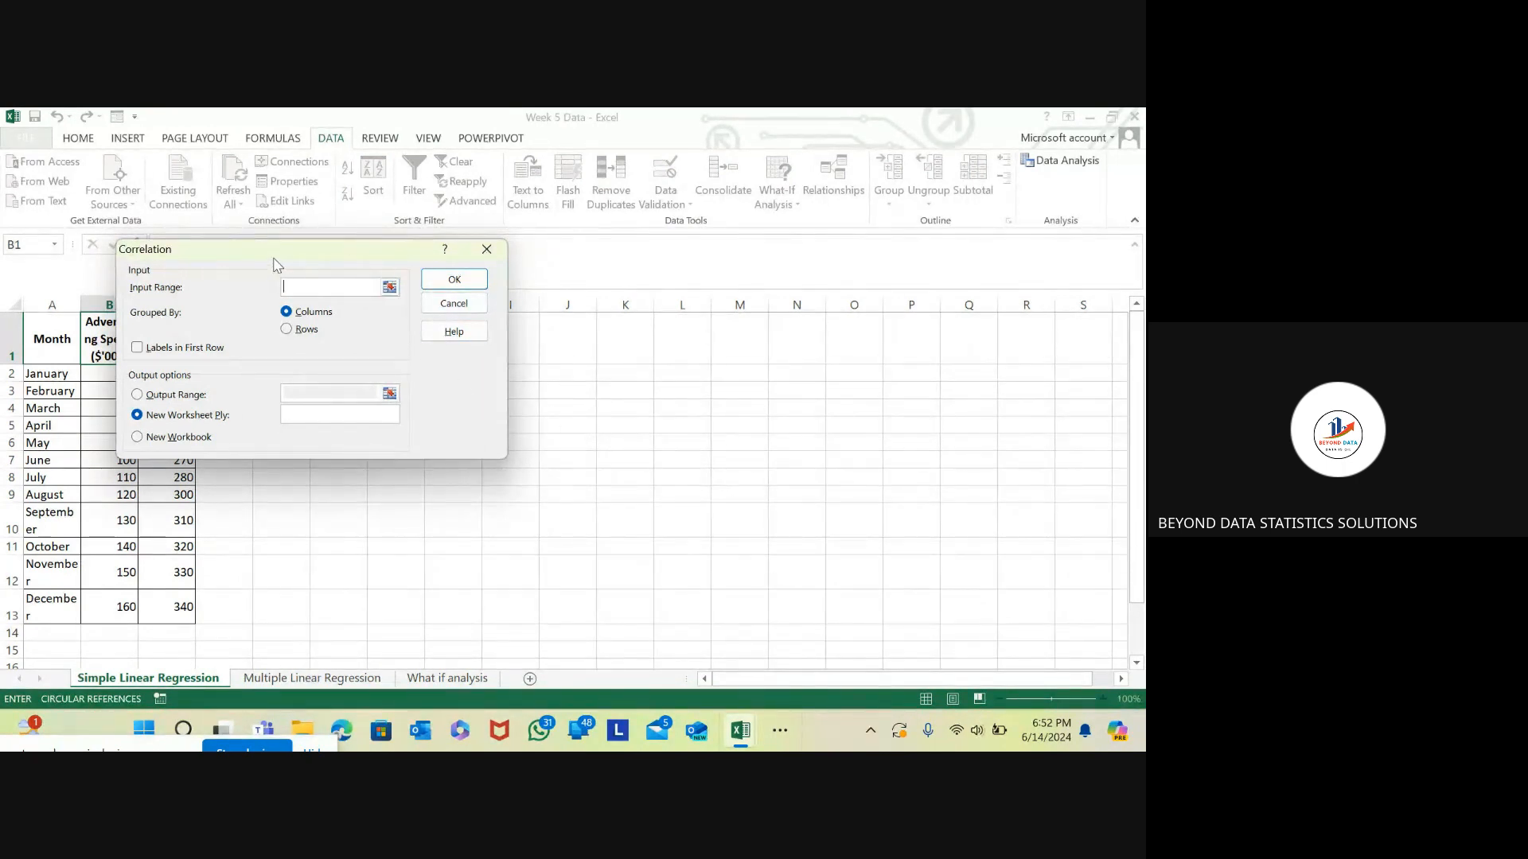
left_click_drag(276, 265, 539, 356)
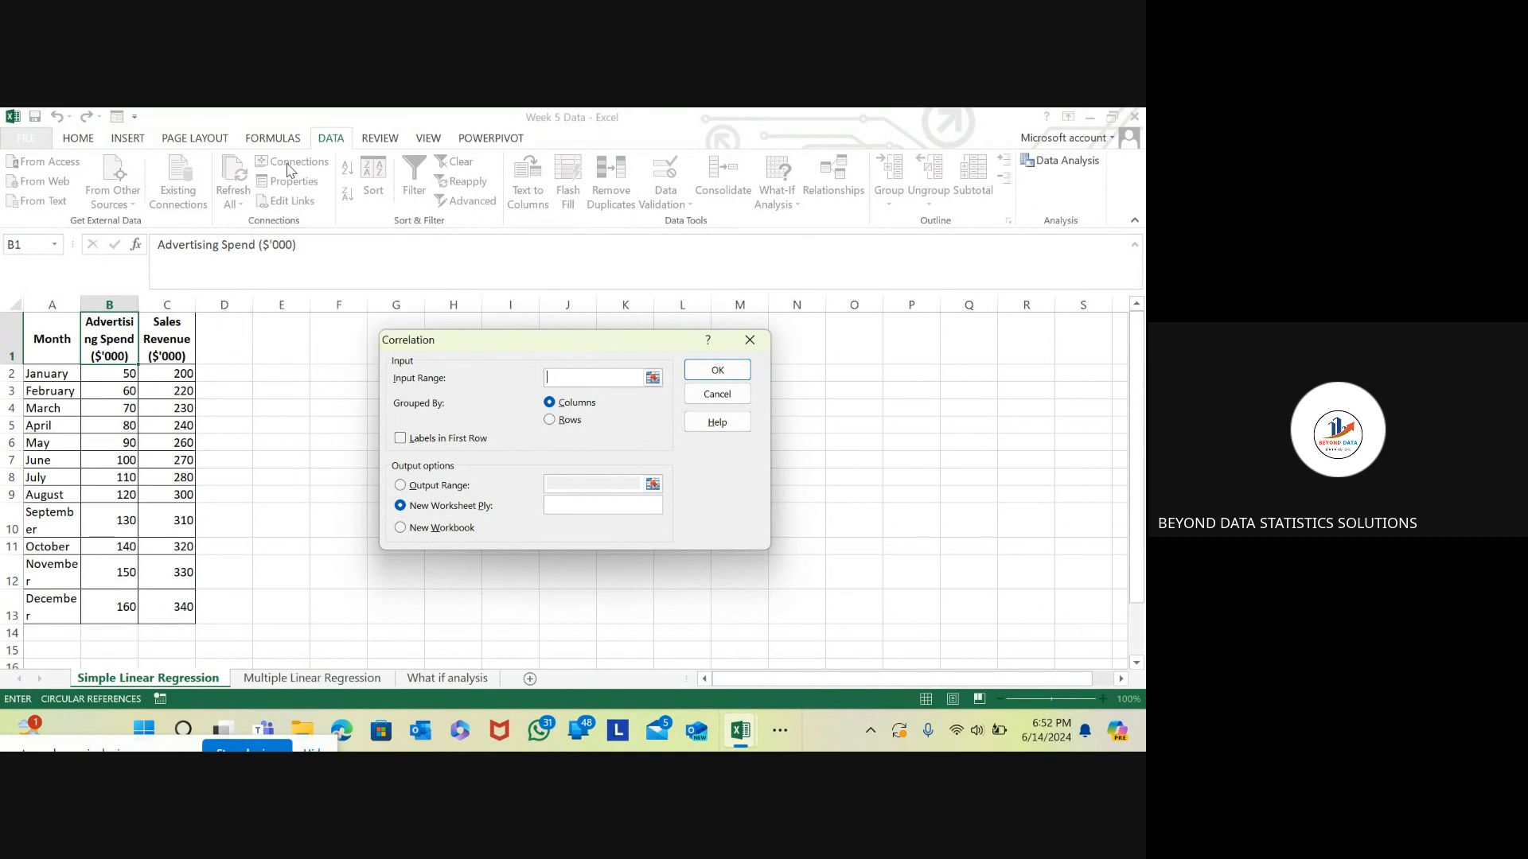
- Set the correlation input range to $B$1:$C$13 and treat the first row as labels
left_click(111, 378)
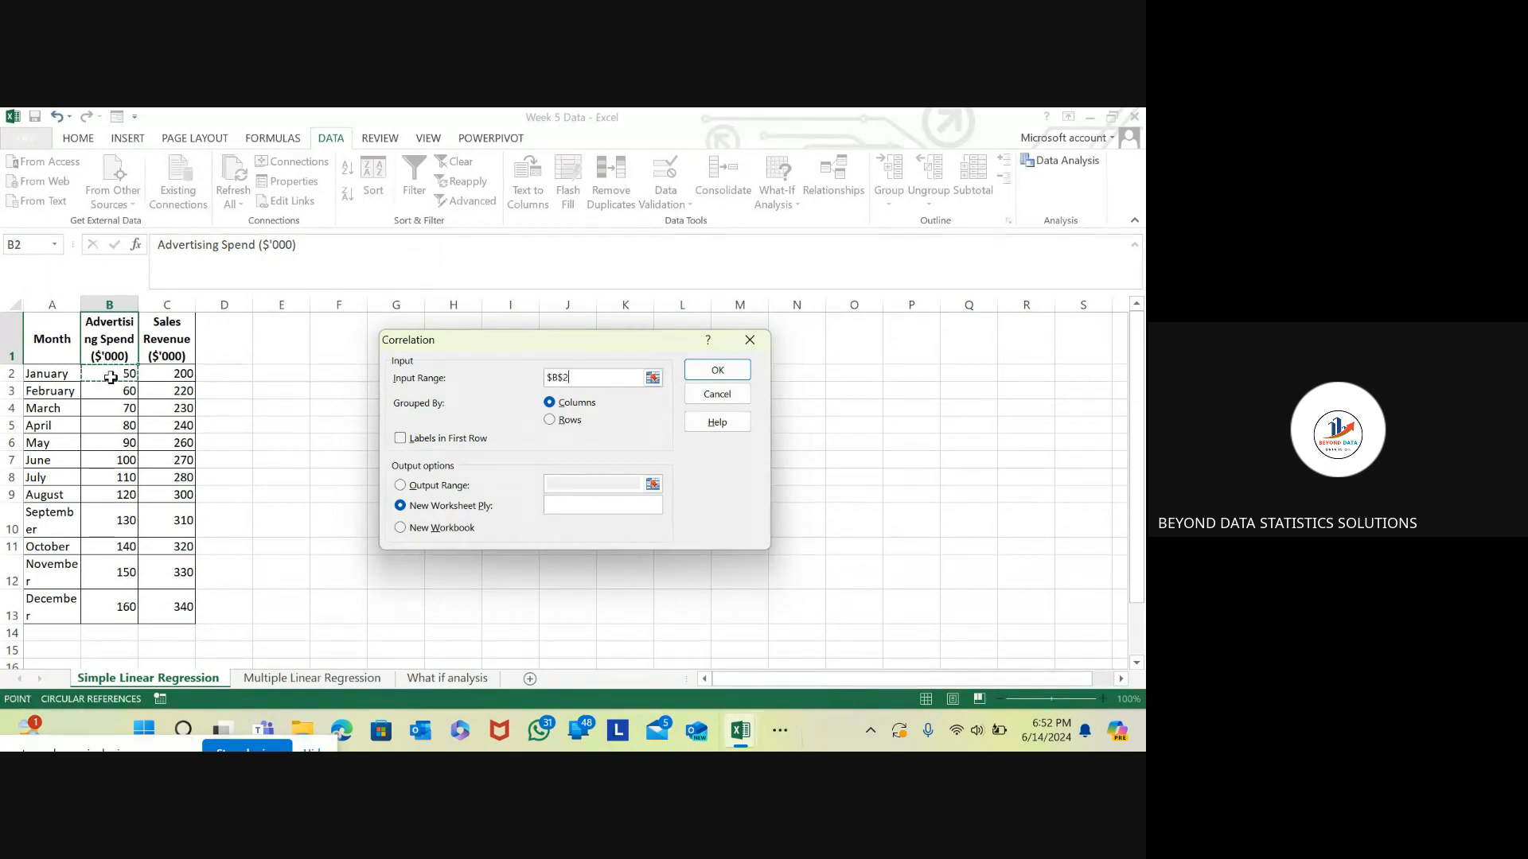
left_click(106, 329)
left_click_drag(106, 330, 162, 346)
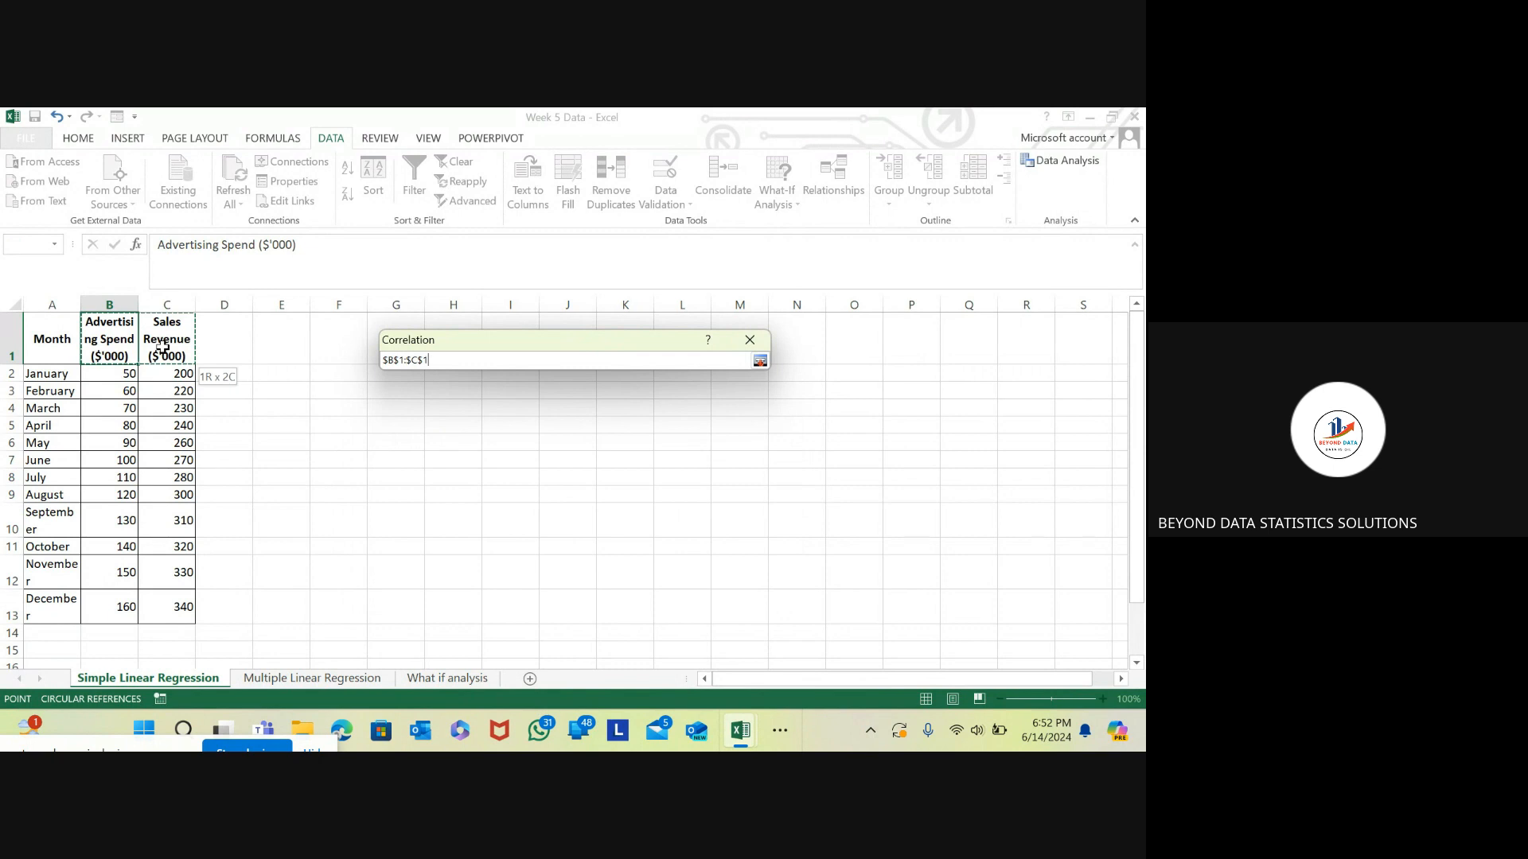
left_click_drag(162, 347, 151, 606)
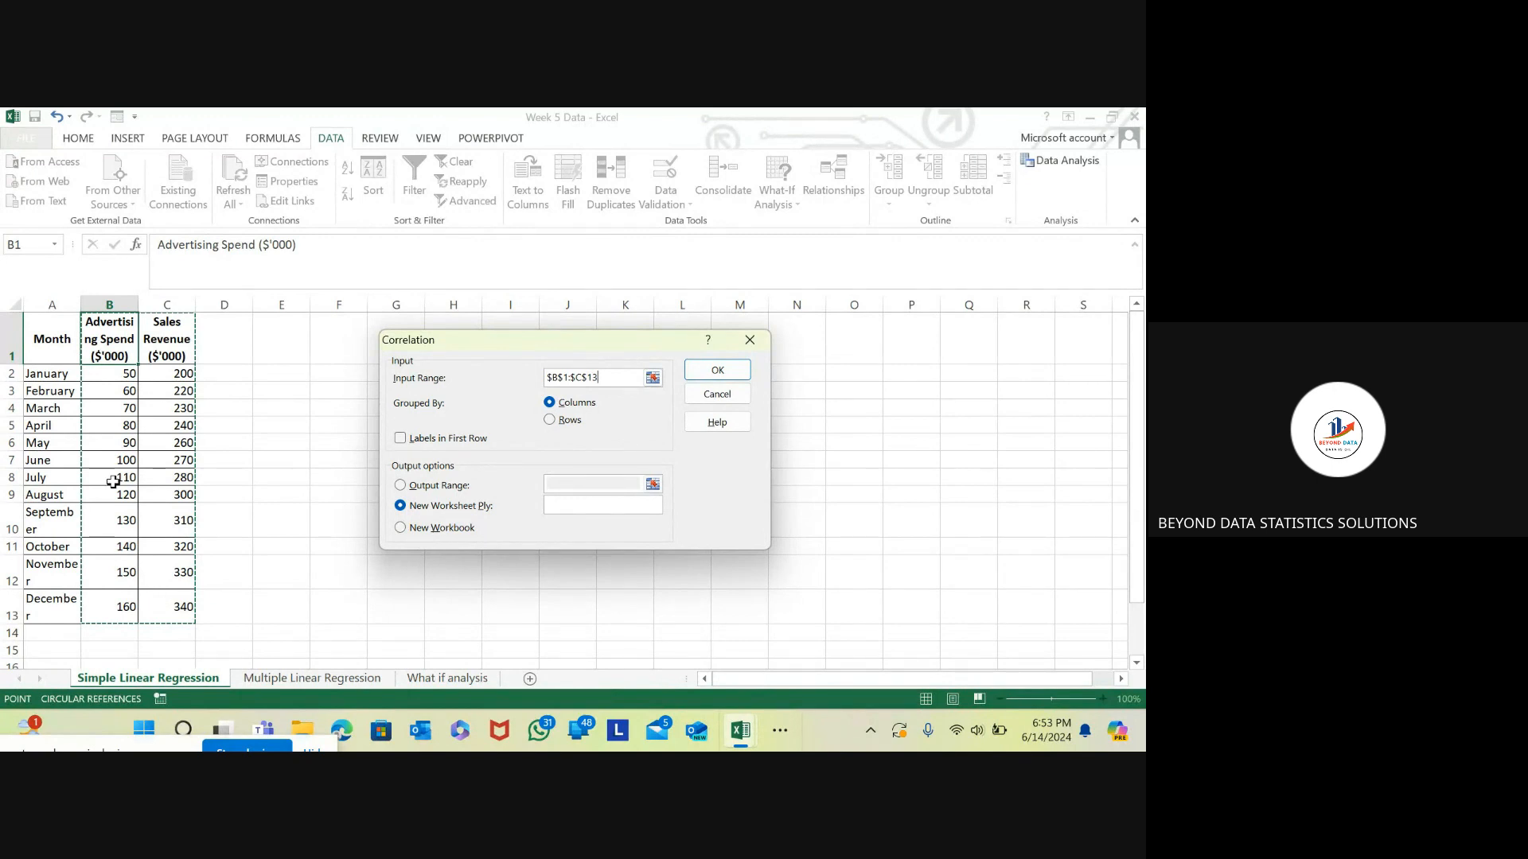
left_click(401, 439)
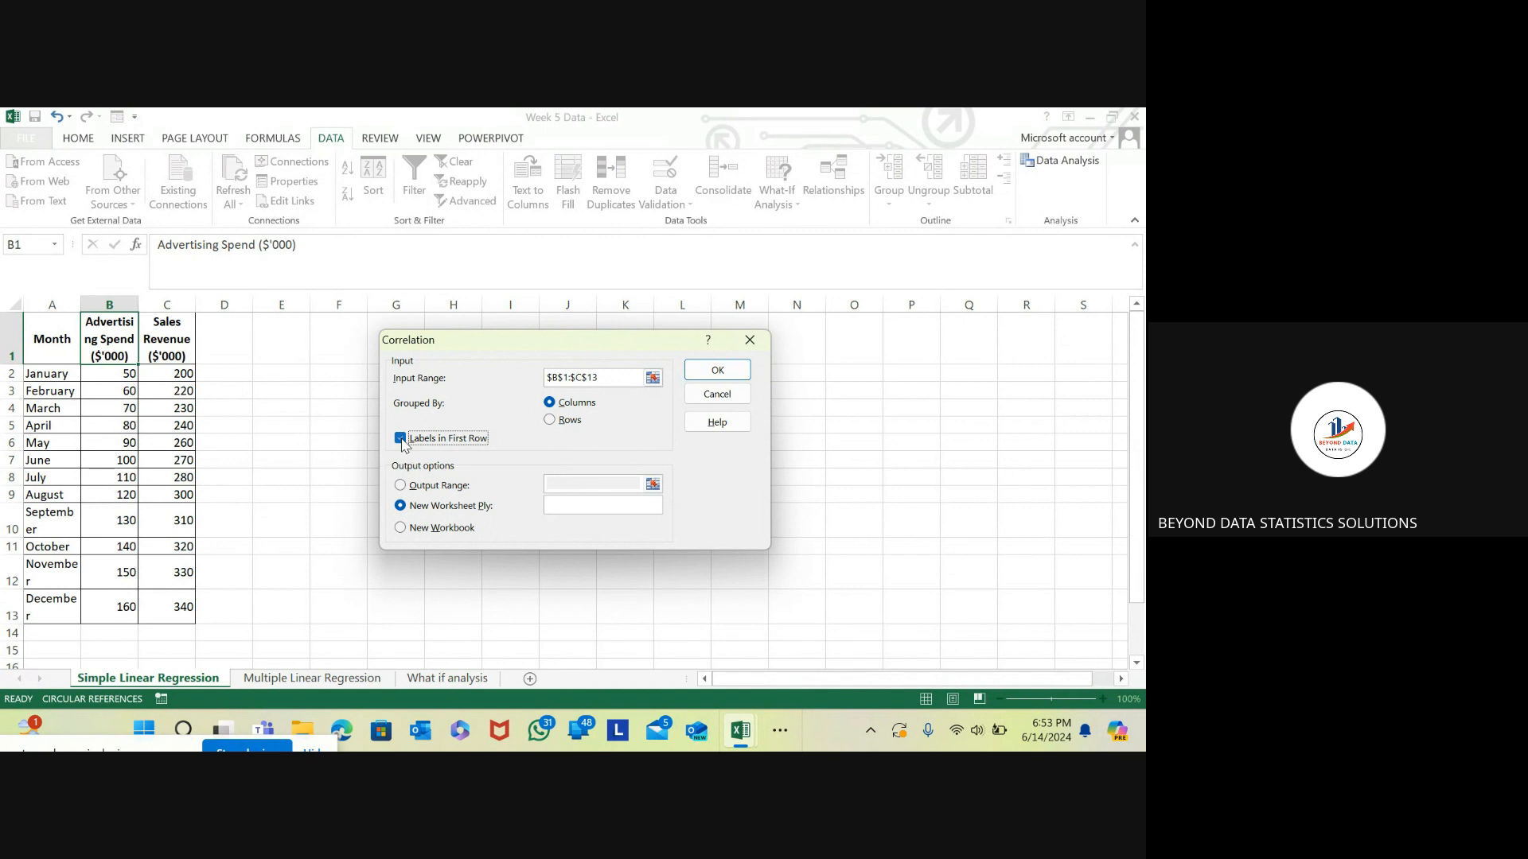
- Set the correlation output range to $O$2 on this sheet and run the analysis
left_click(401, 486)
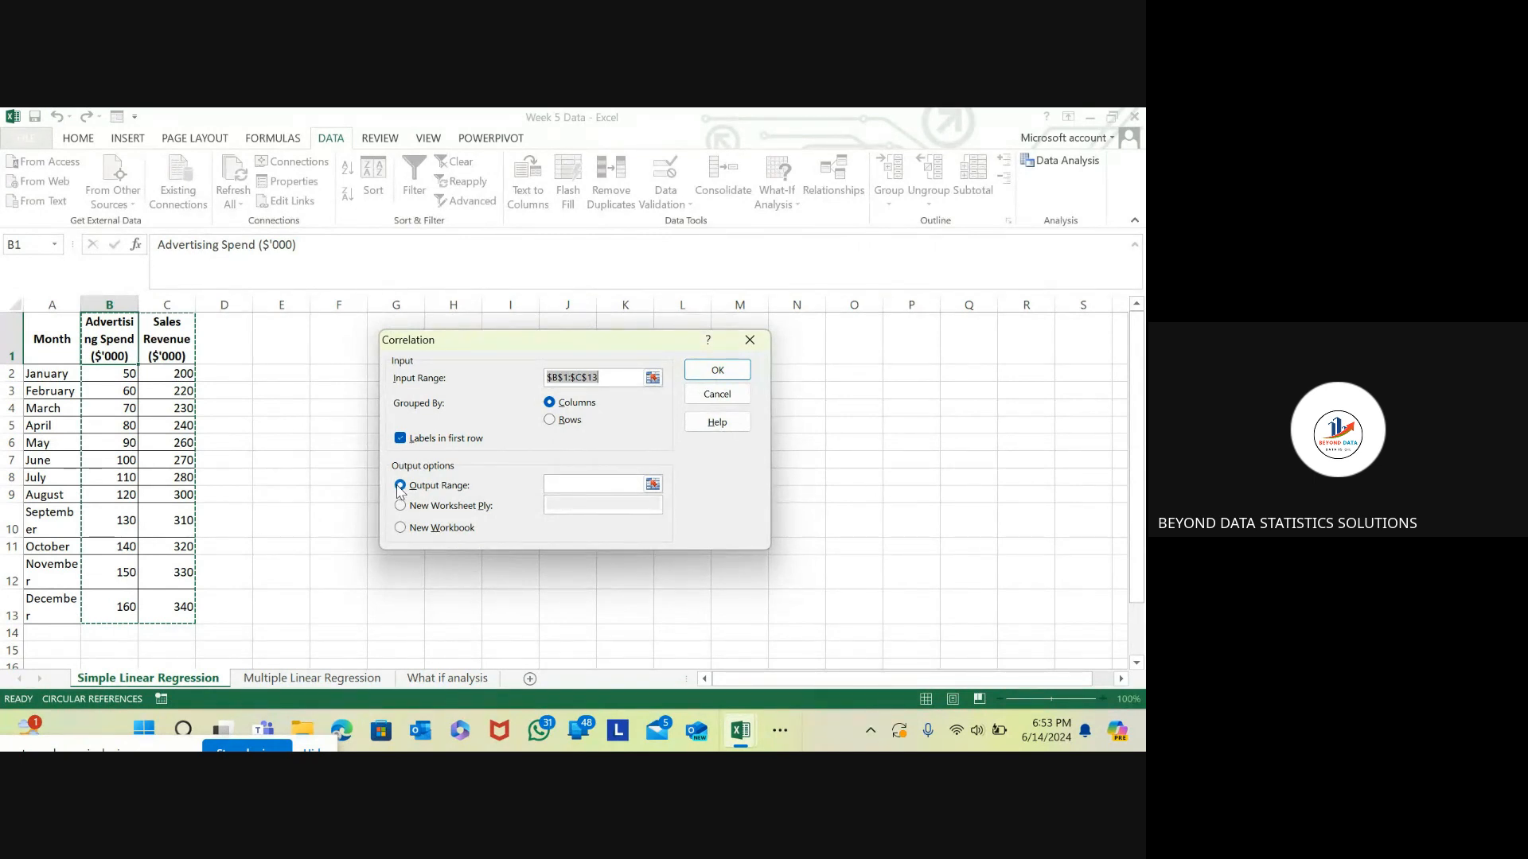
left_click(589, 484)
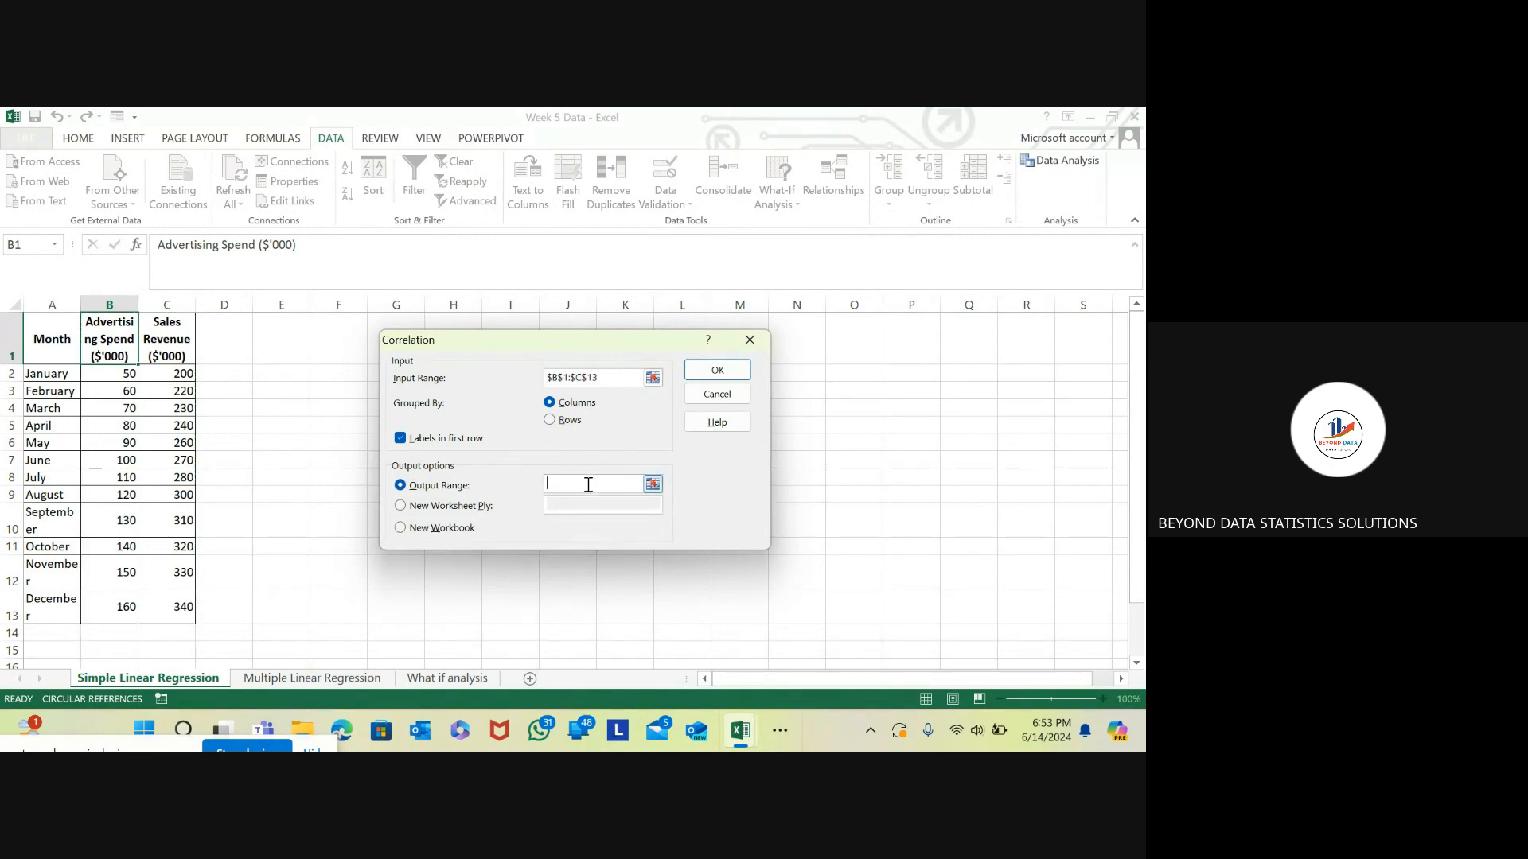
key("Caps_Lock")
left_click(854, 380)
left_click(723, 372)
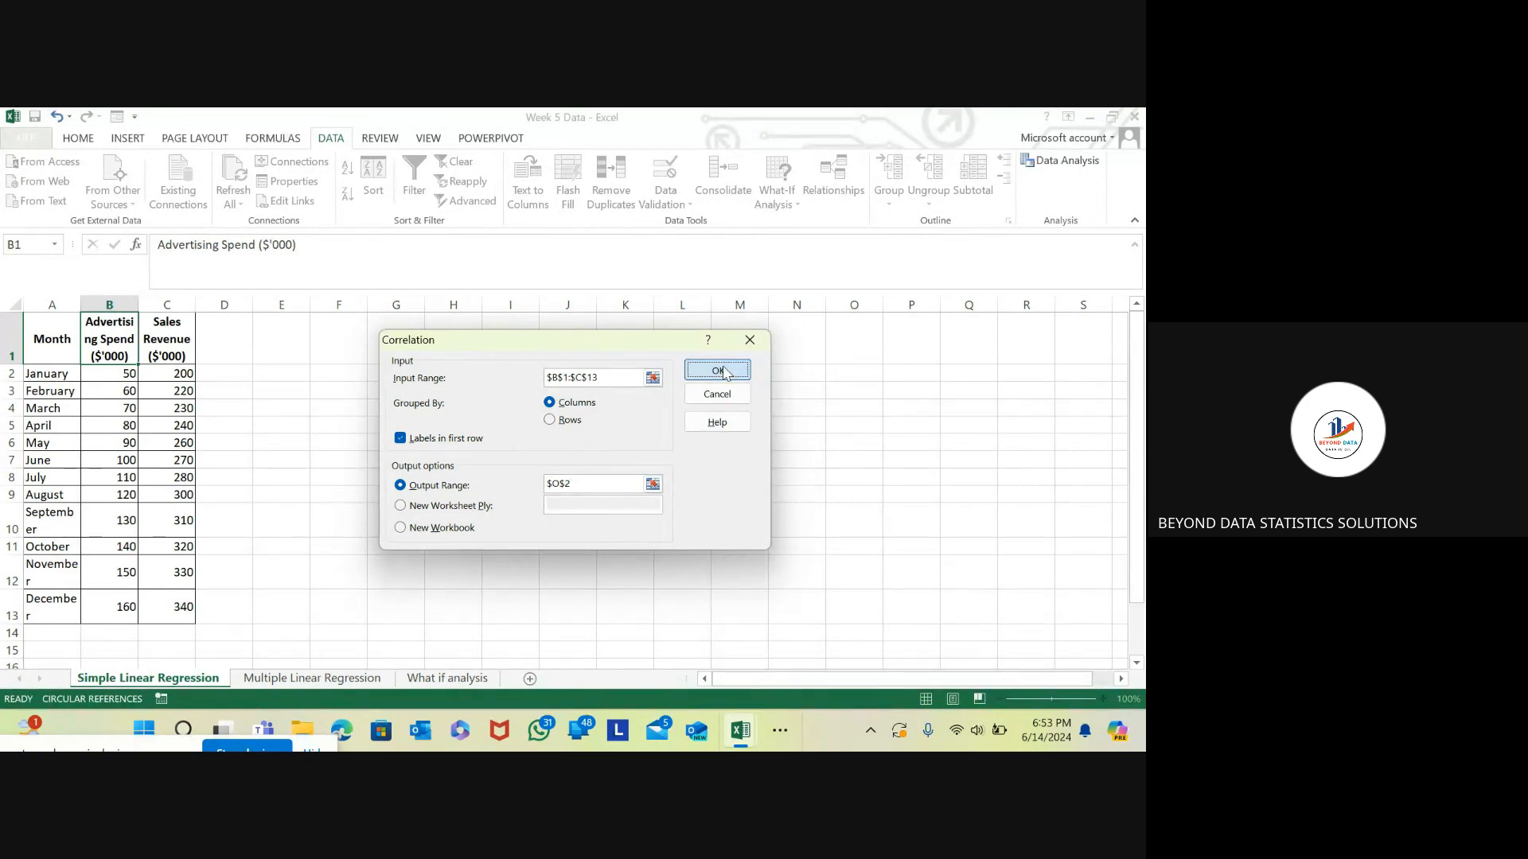
left_click(719, 371)
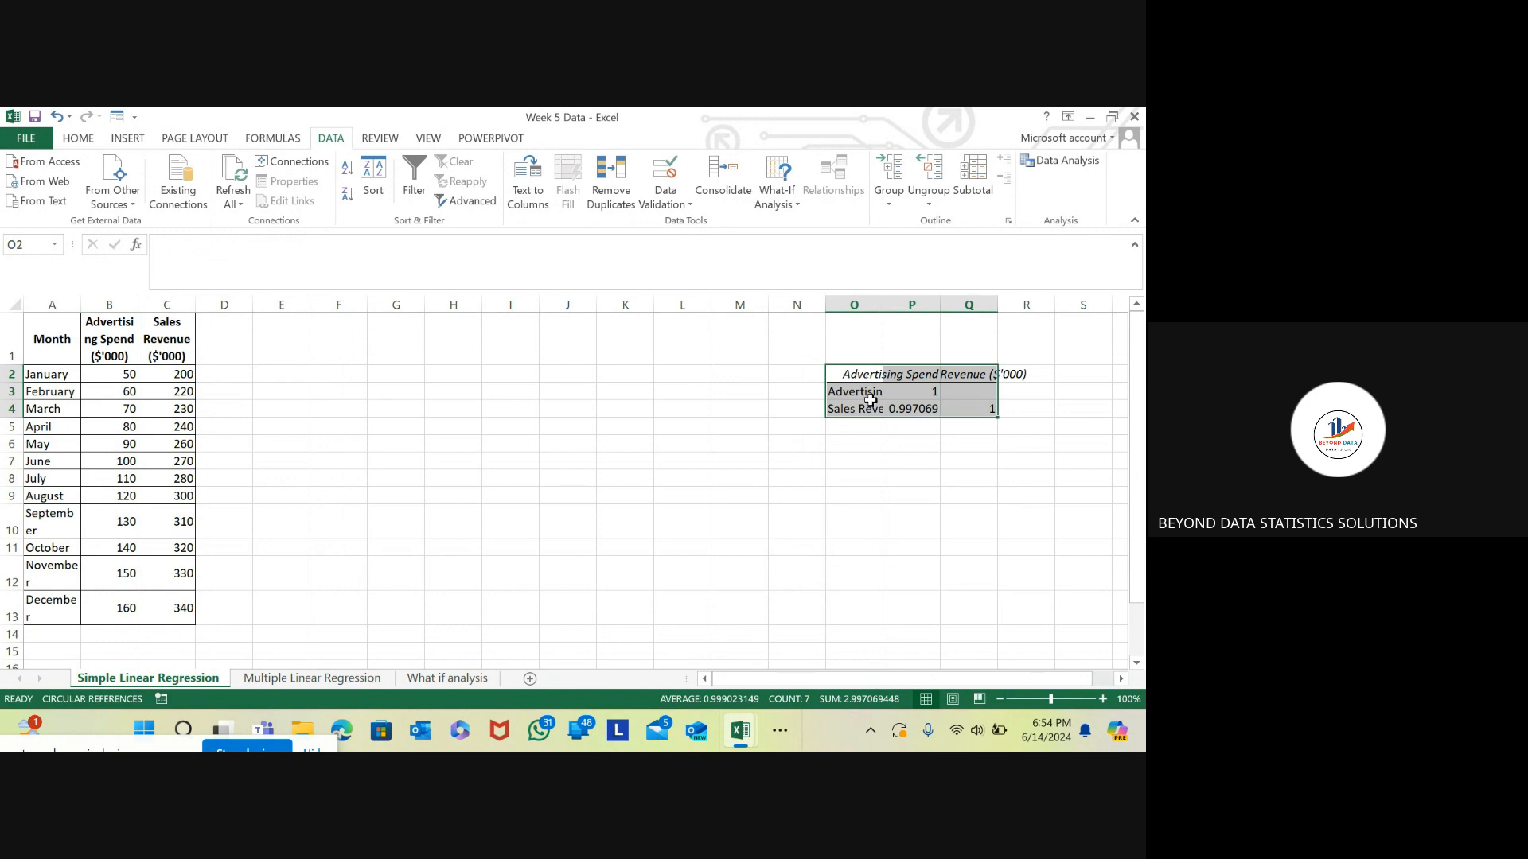
- Autofit column O to show the full correlation row labels, and dismiss the circular reference warning
left_click(876, 426)
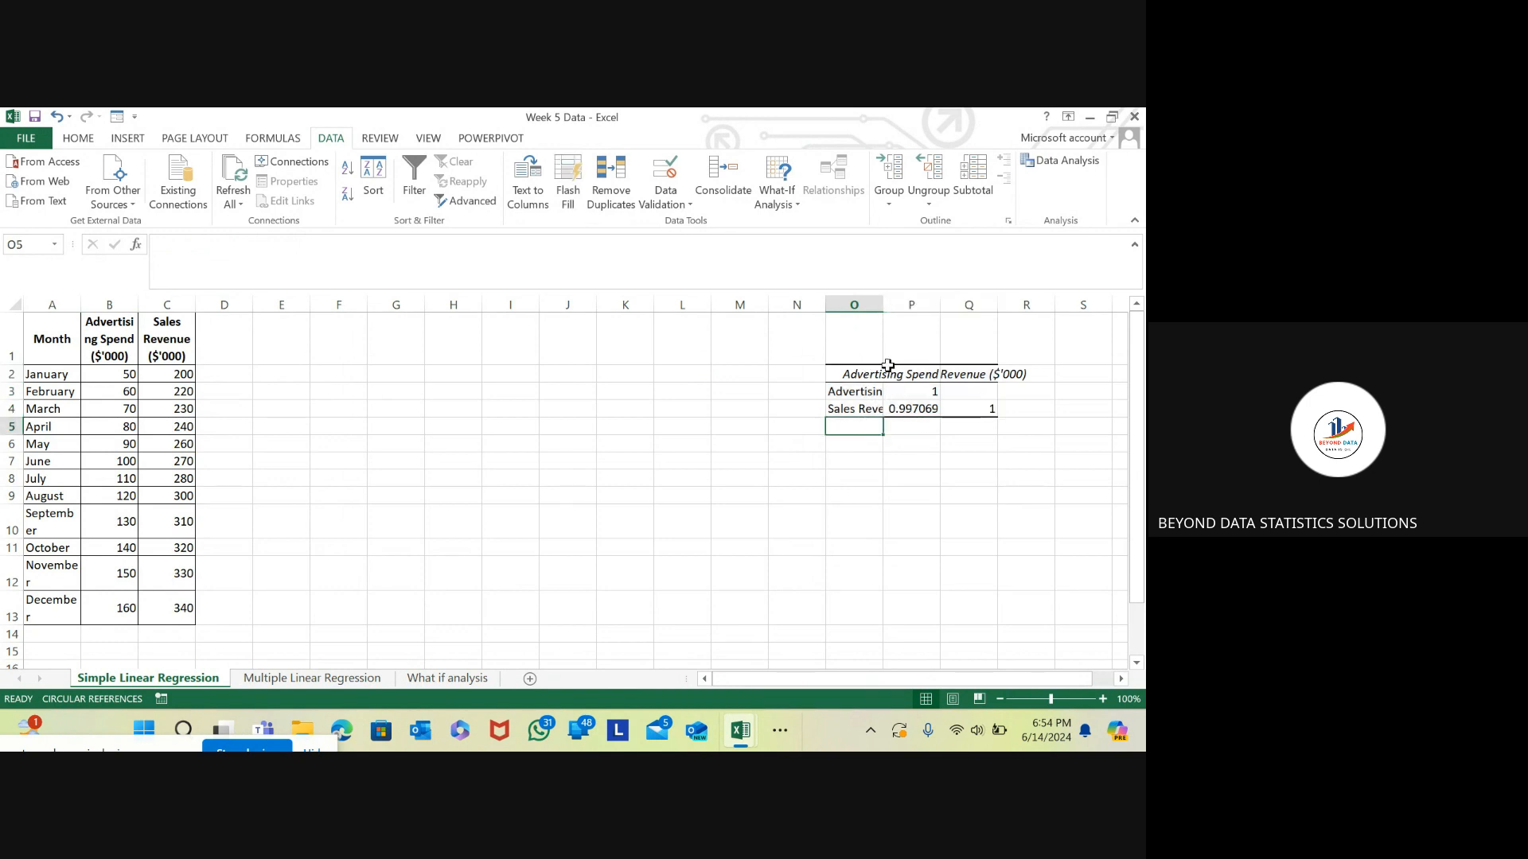
double_click(881, 307)
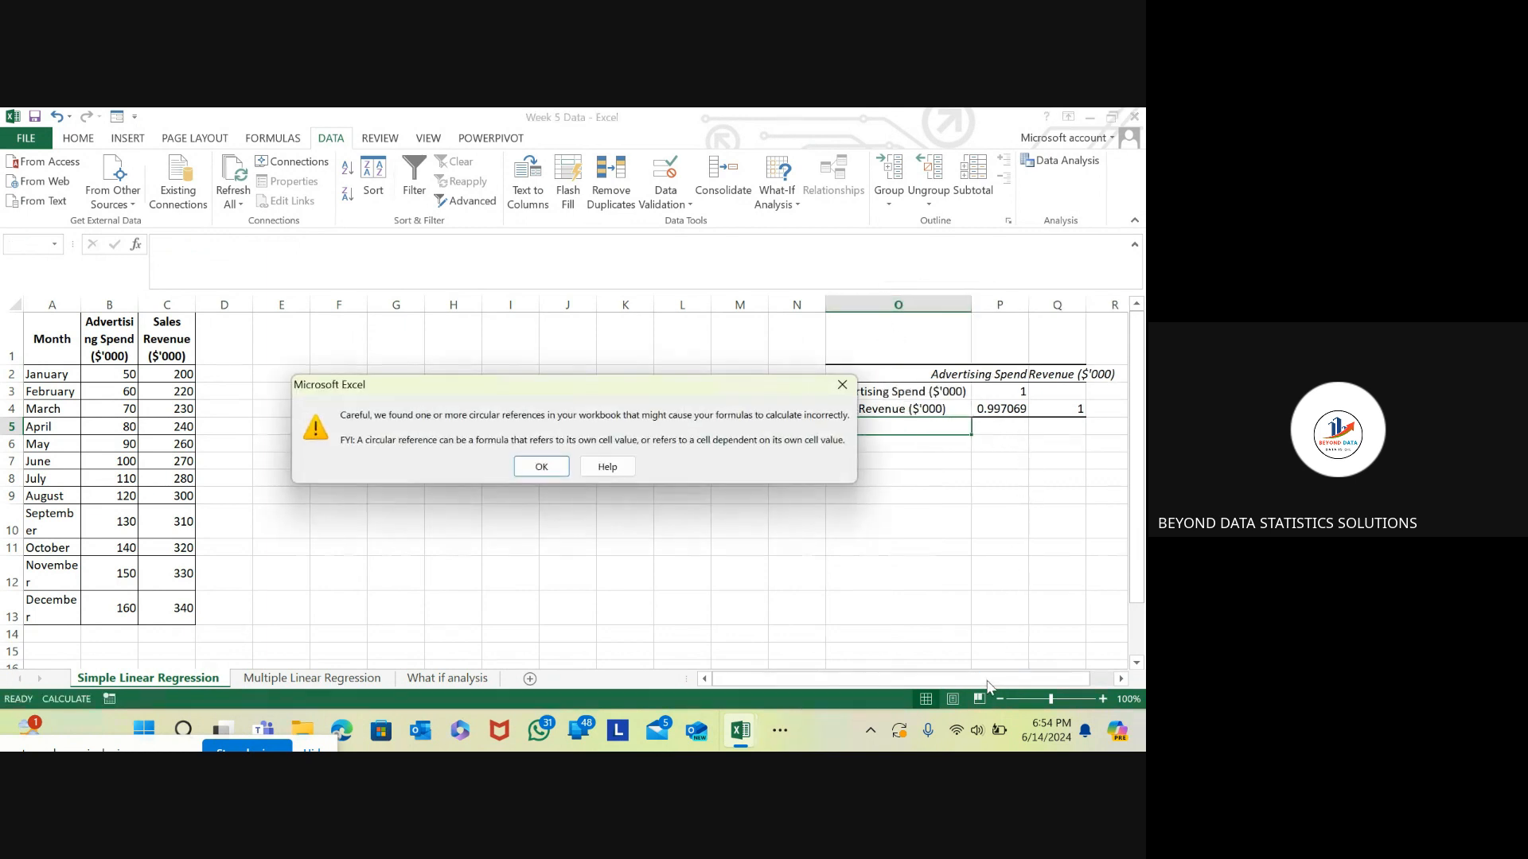
left_click(543, 467)
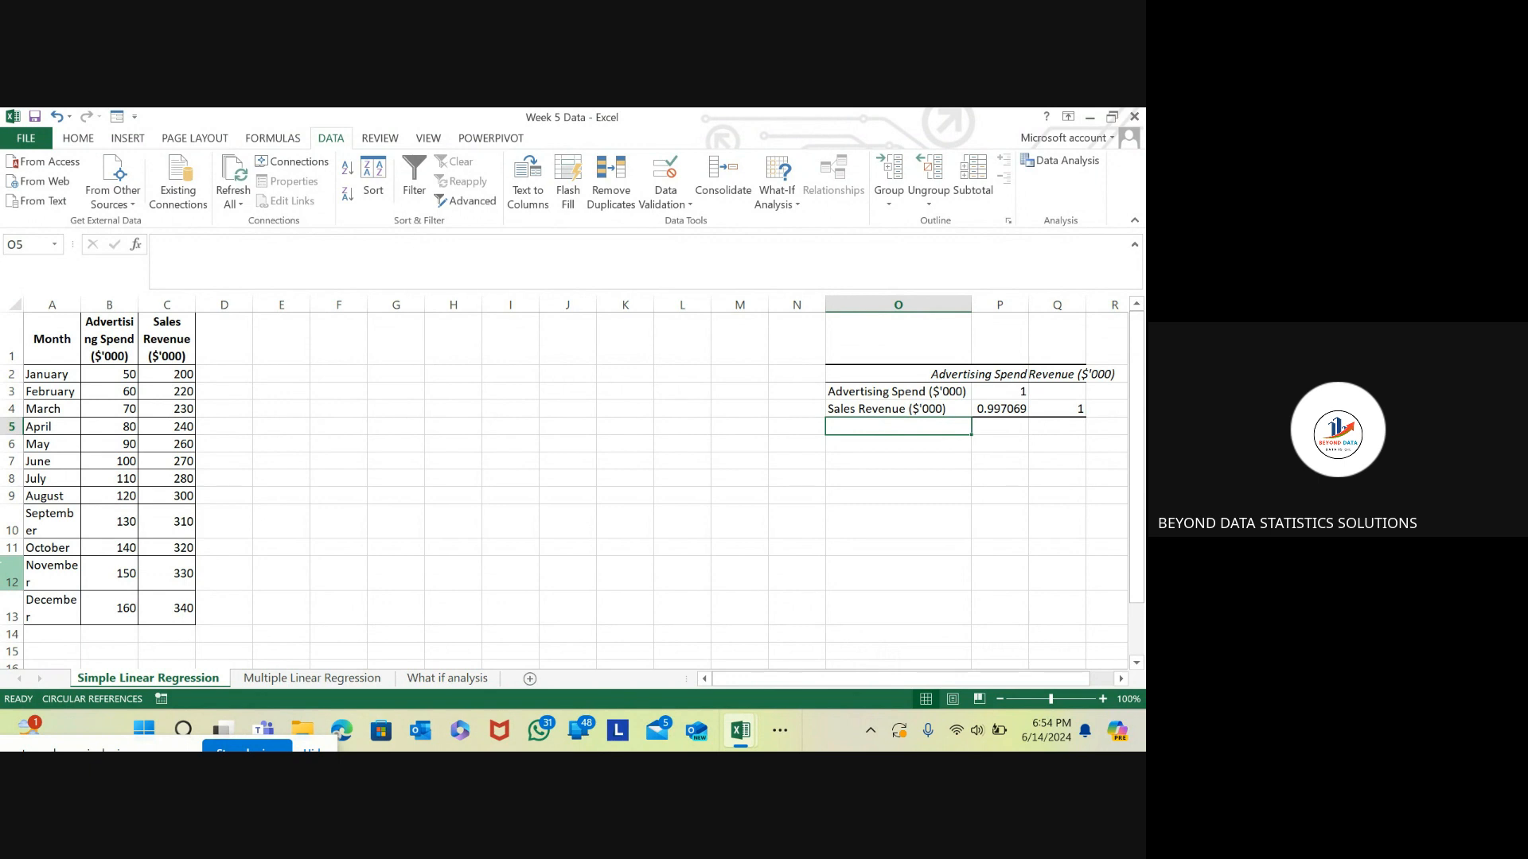
left_click(127, 139)
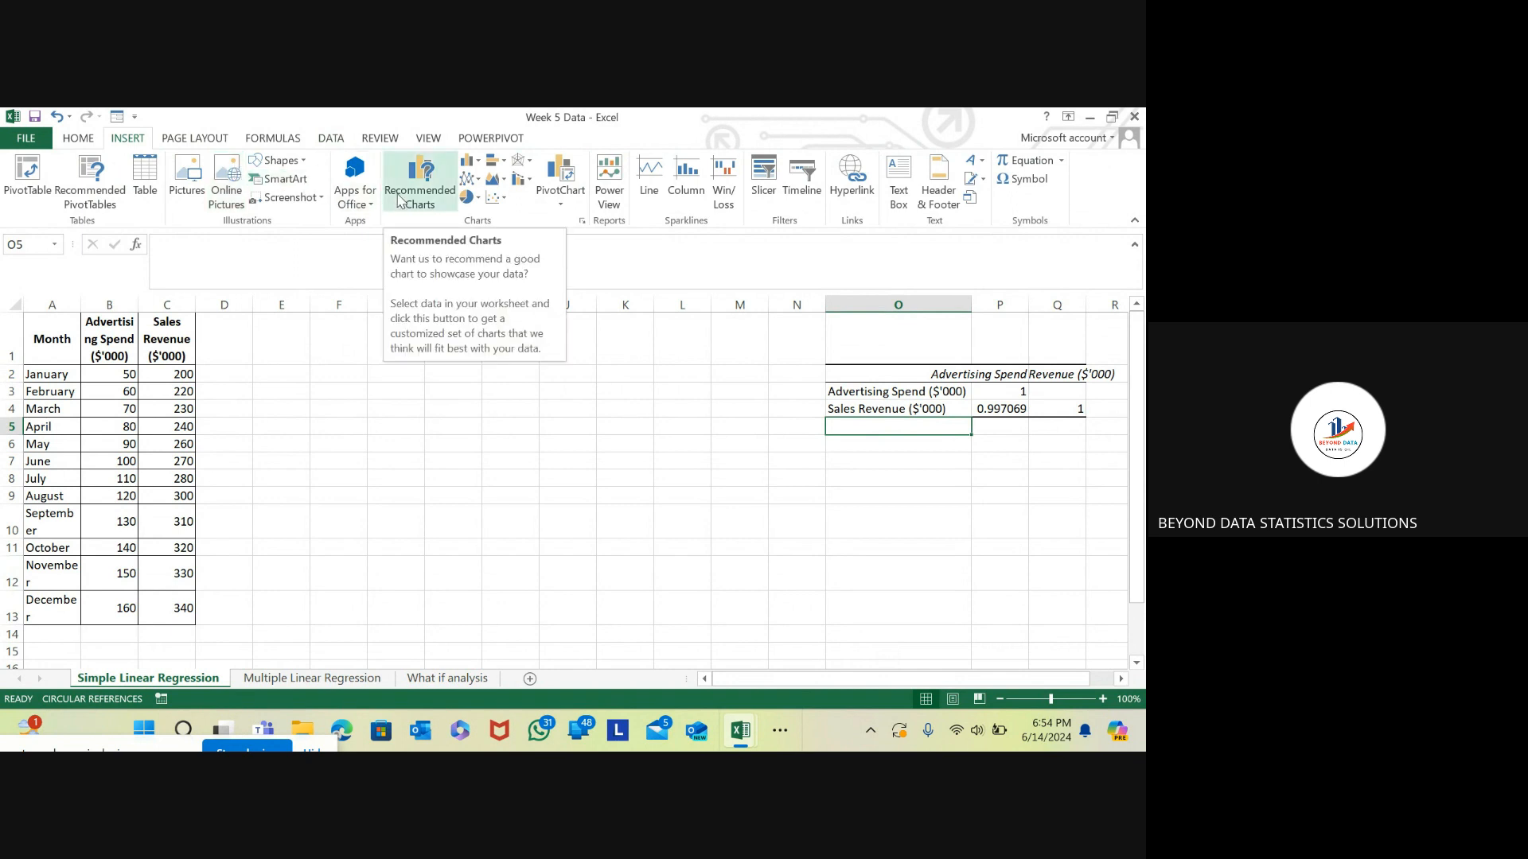
left_click(500, 199)
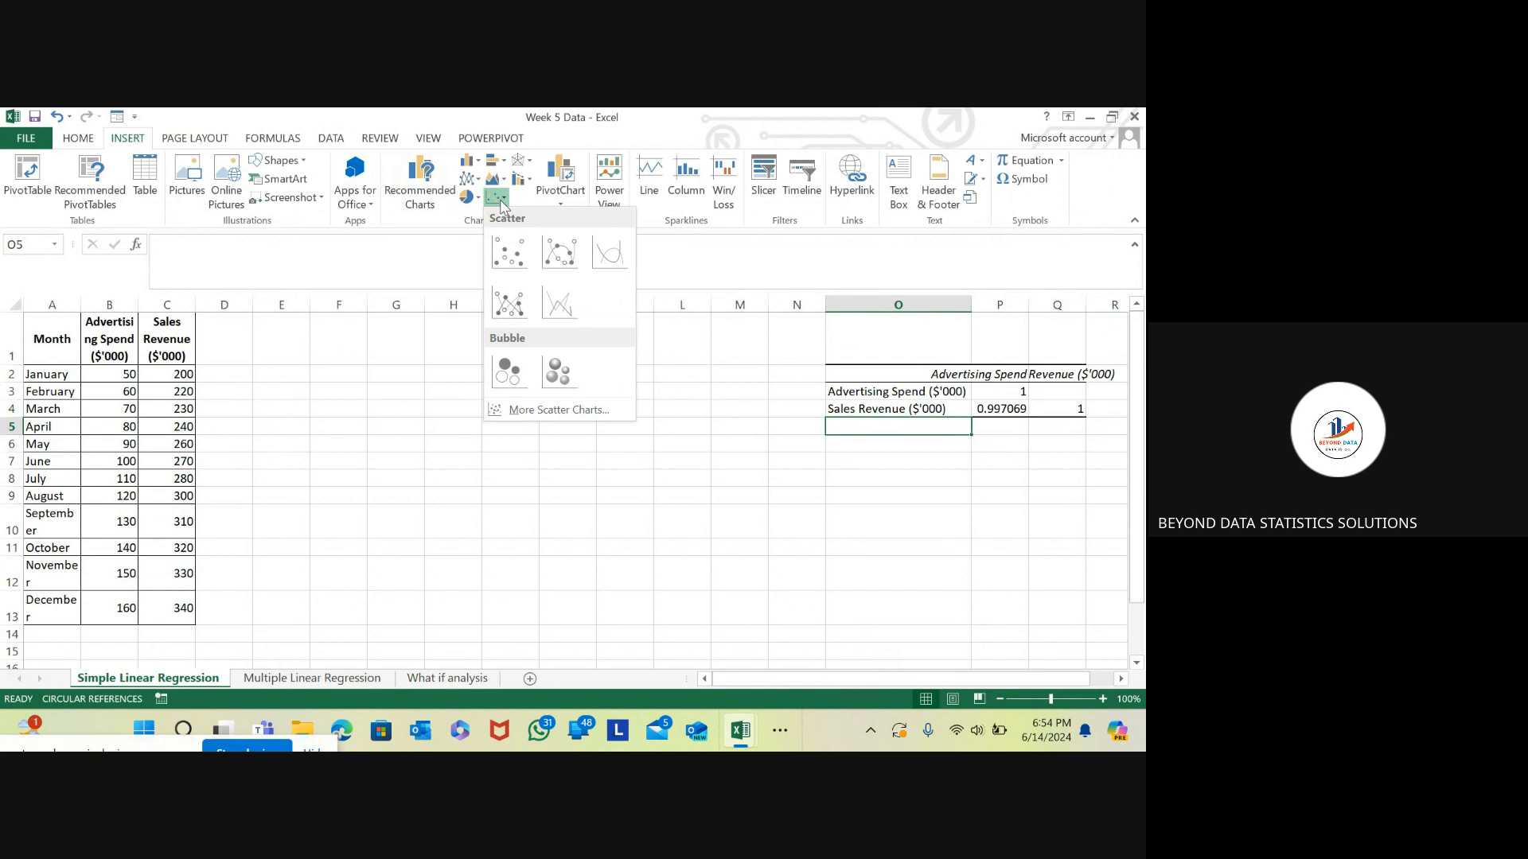
left_click(738, 344)
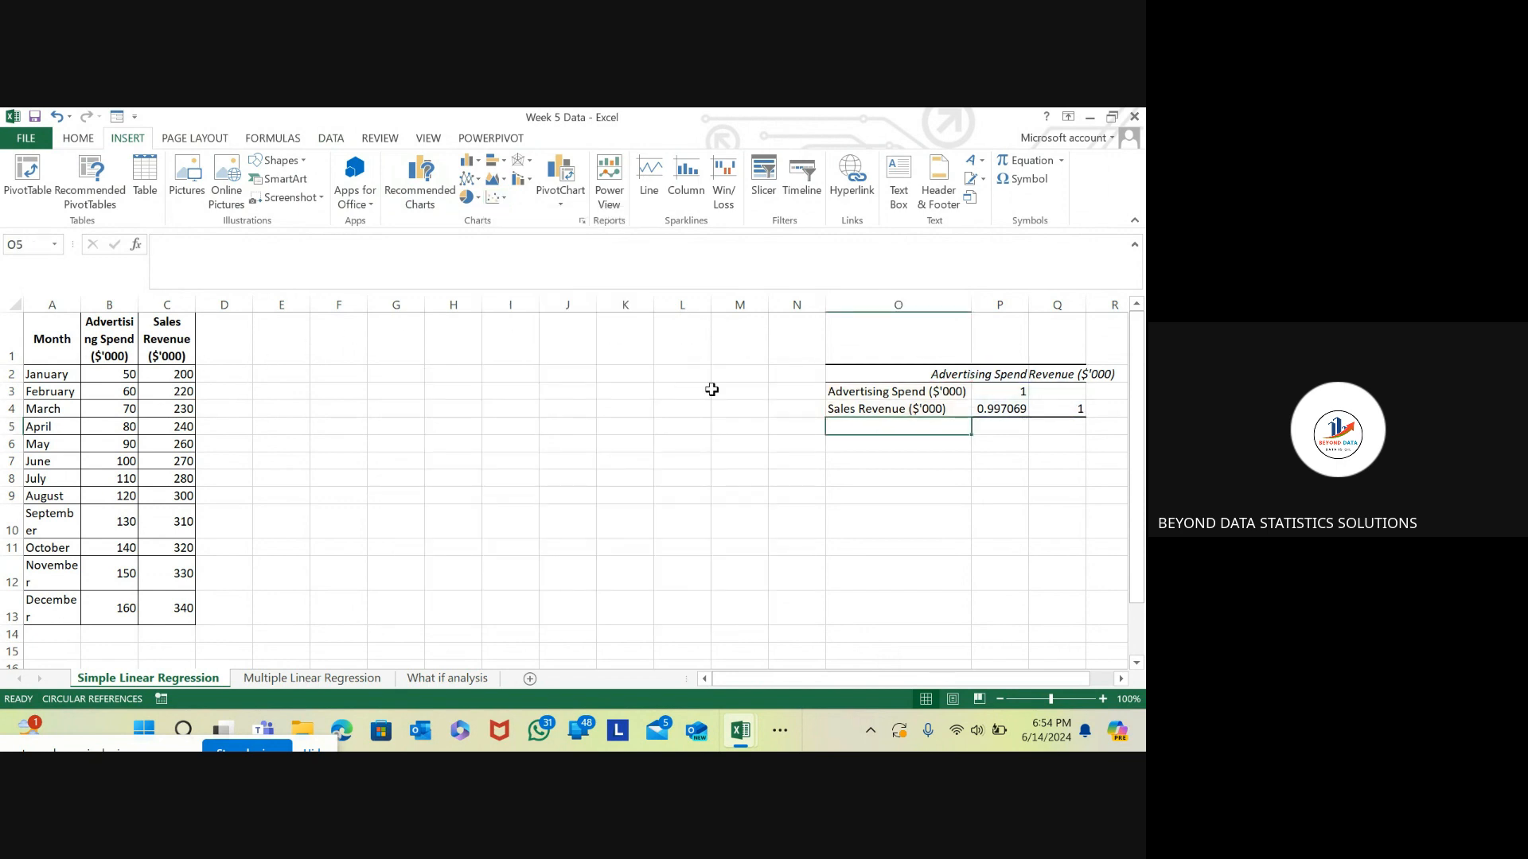
left_click(844, 375)
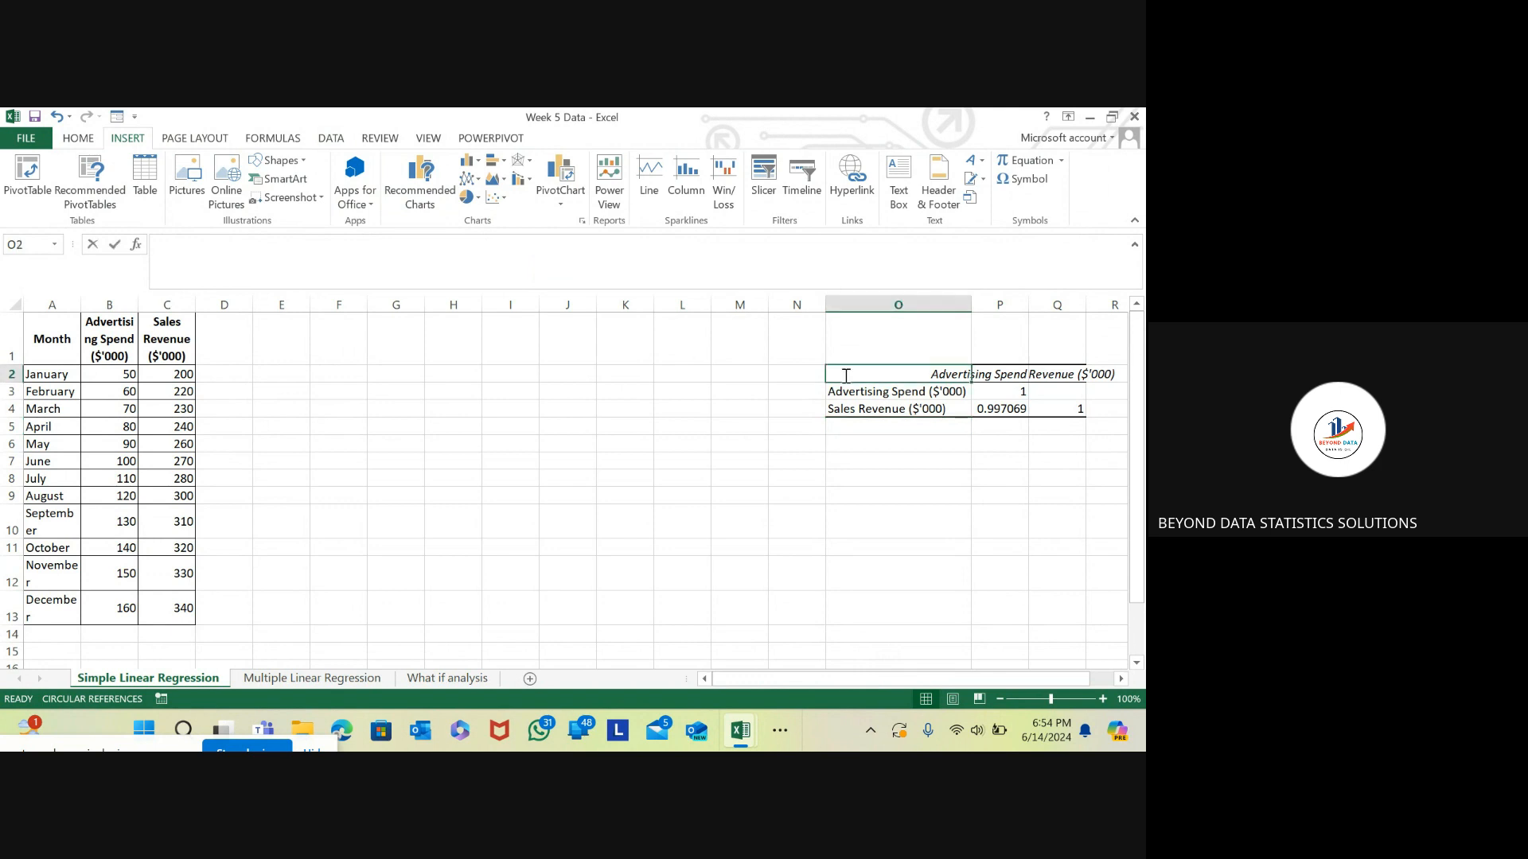
left_click(739, 389)
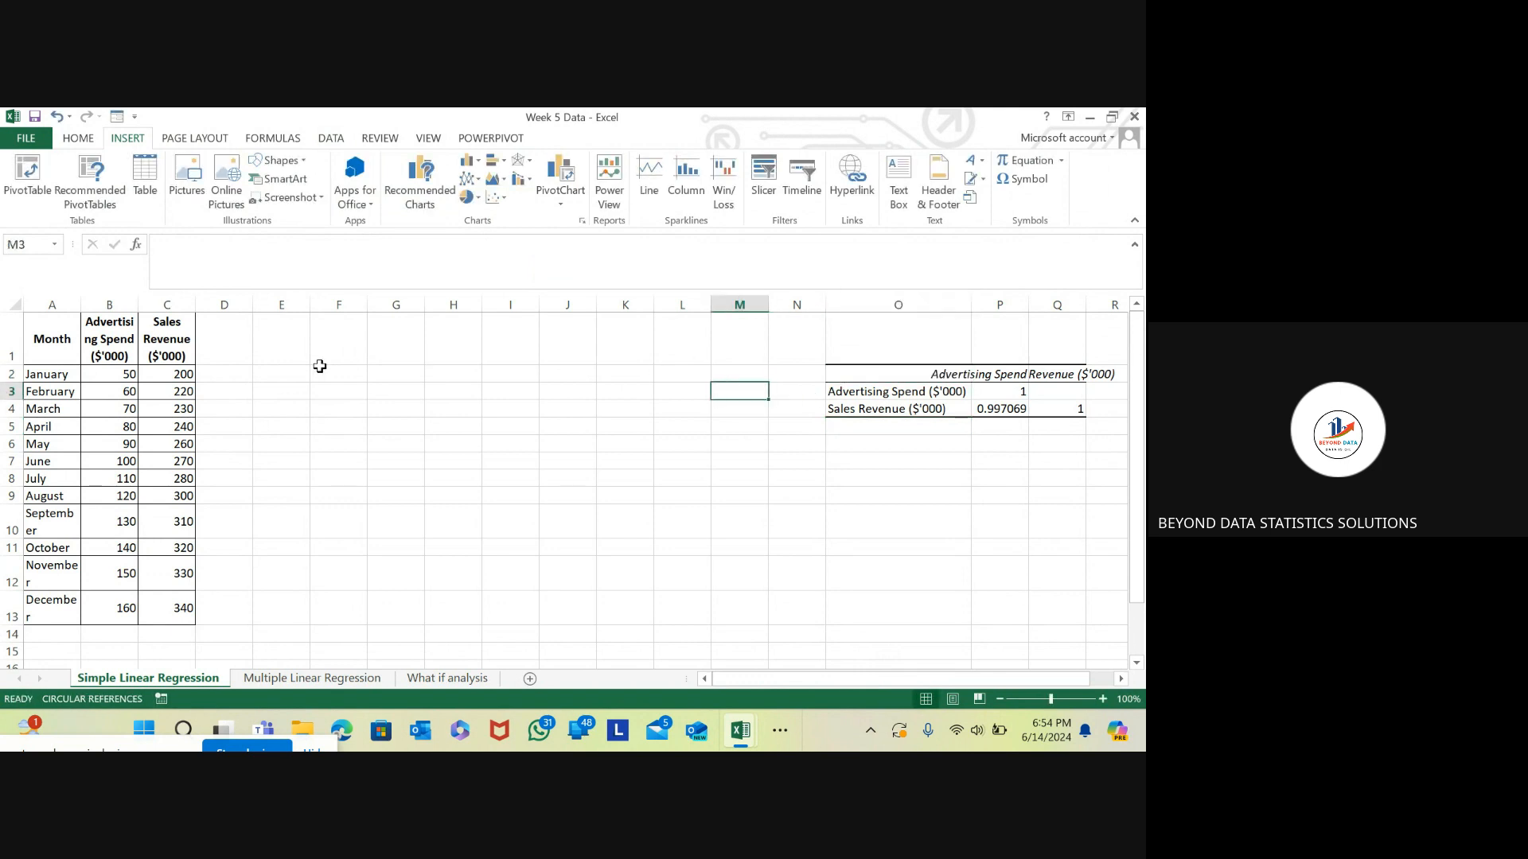
- Insert a markers-only scatter chart of Advertising Spend and Sales Revenue from B1:C13 and place it between the data and the correlation table
left_click(118, 347)
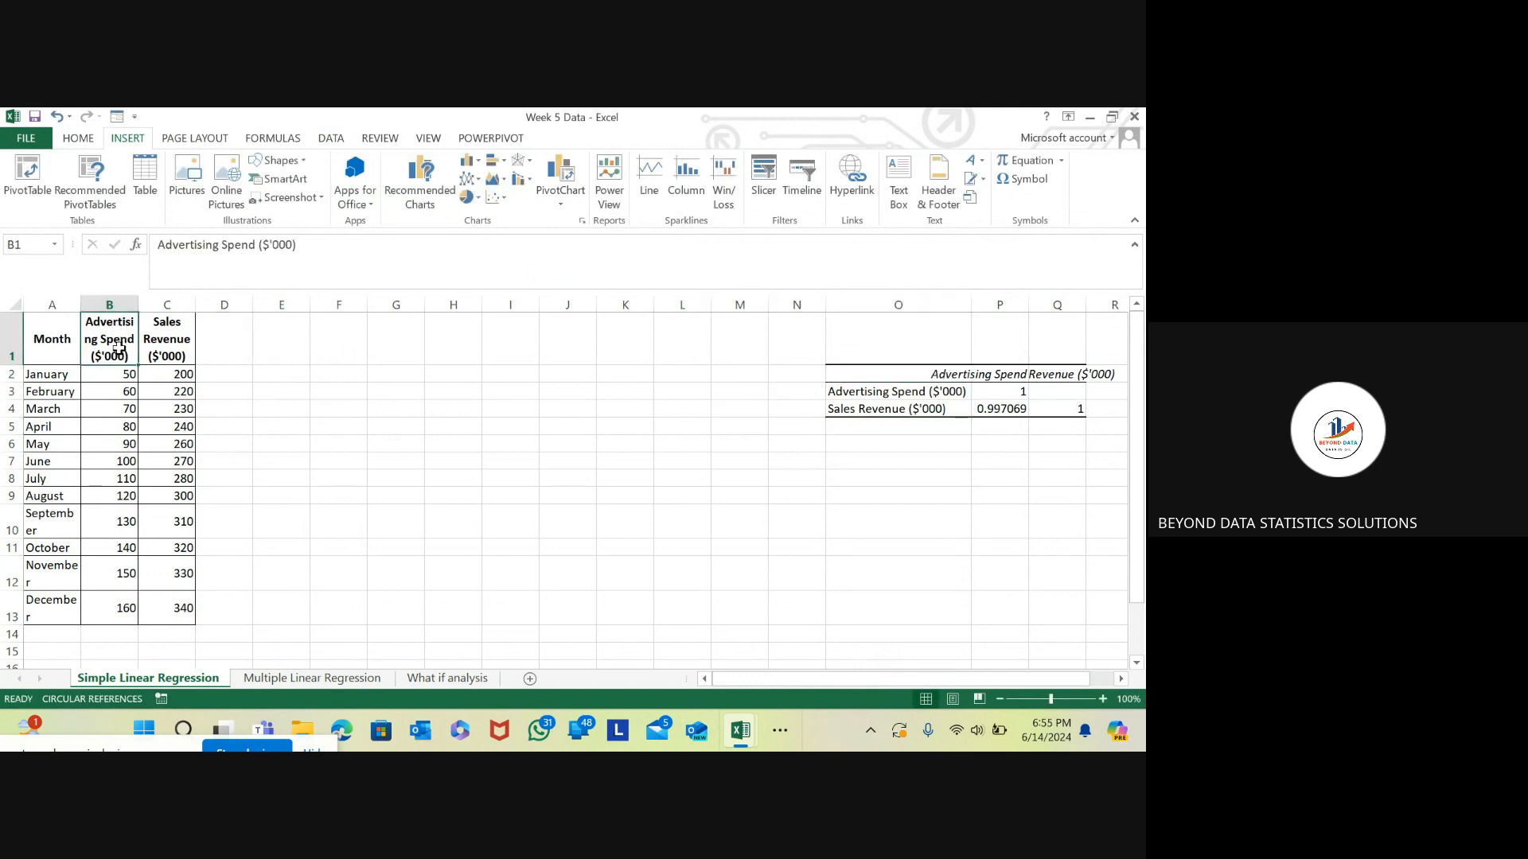
left_click_drag(118, 346, 176, 610)
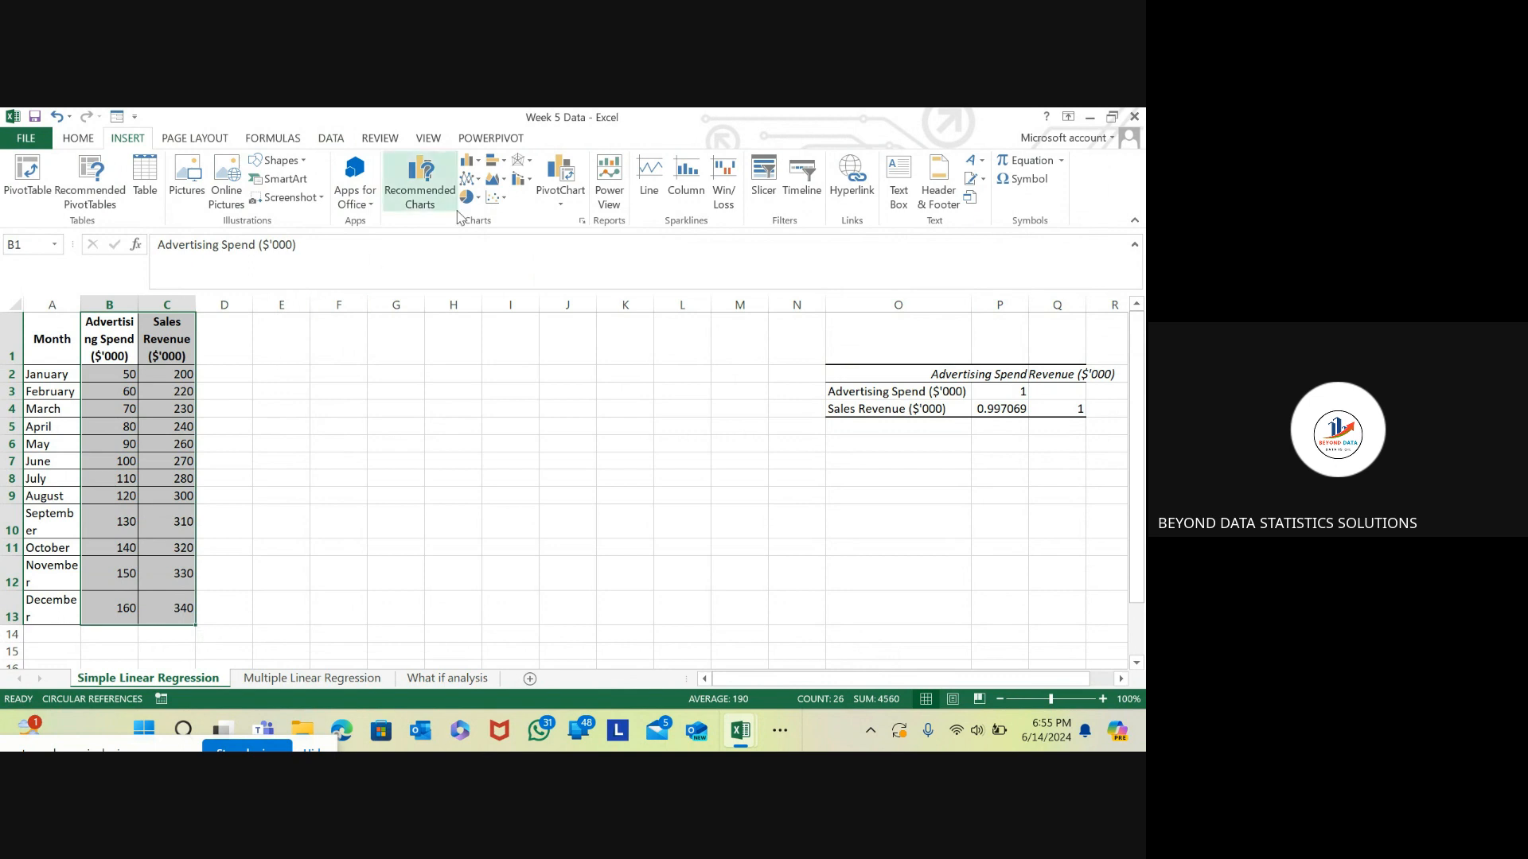
left_click(501, 201)
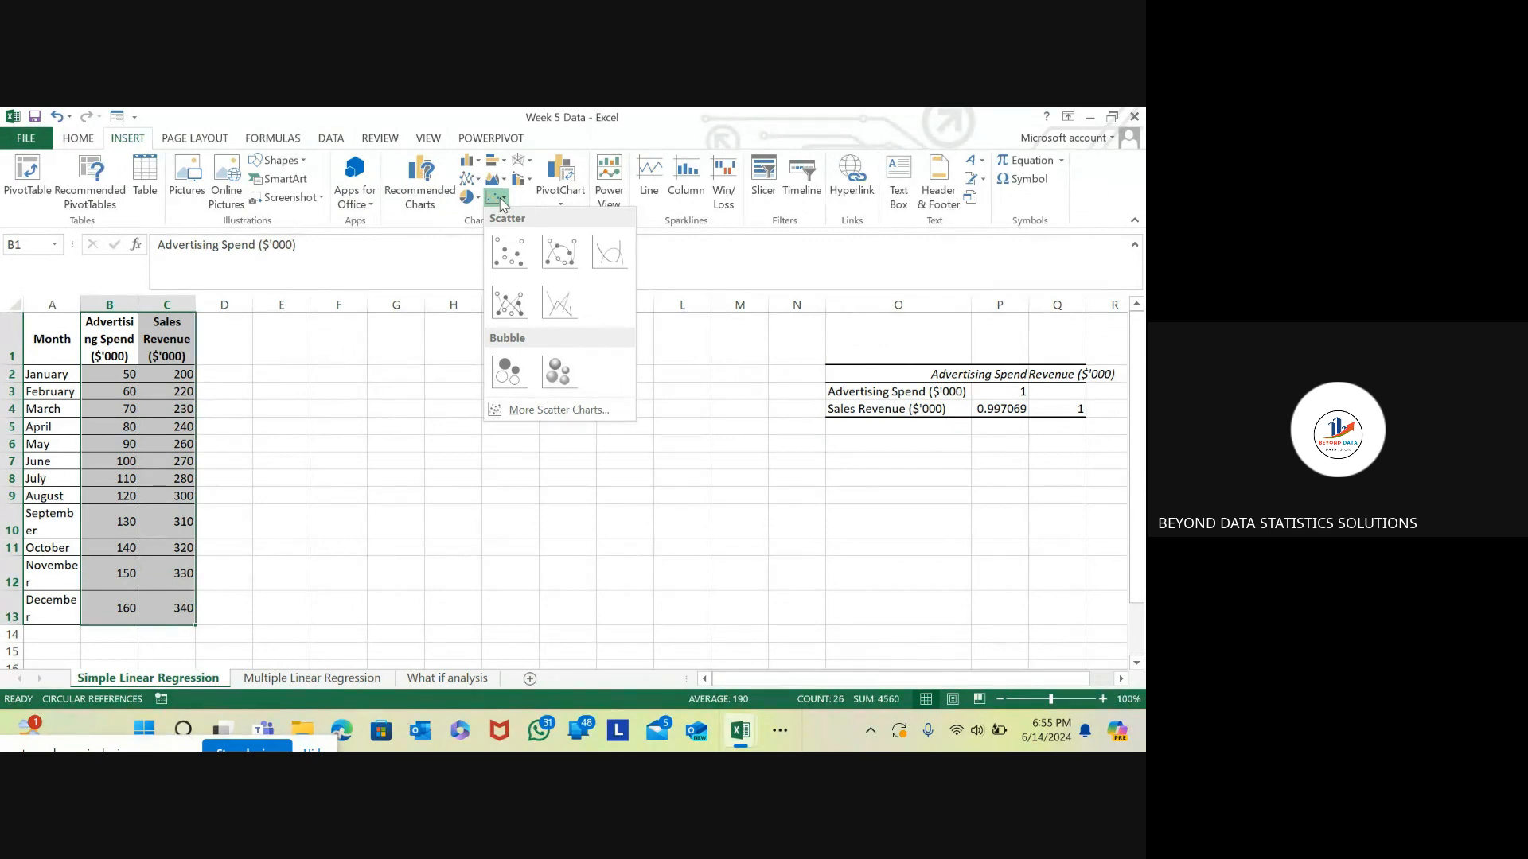
left_click(514, 249)
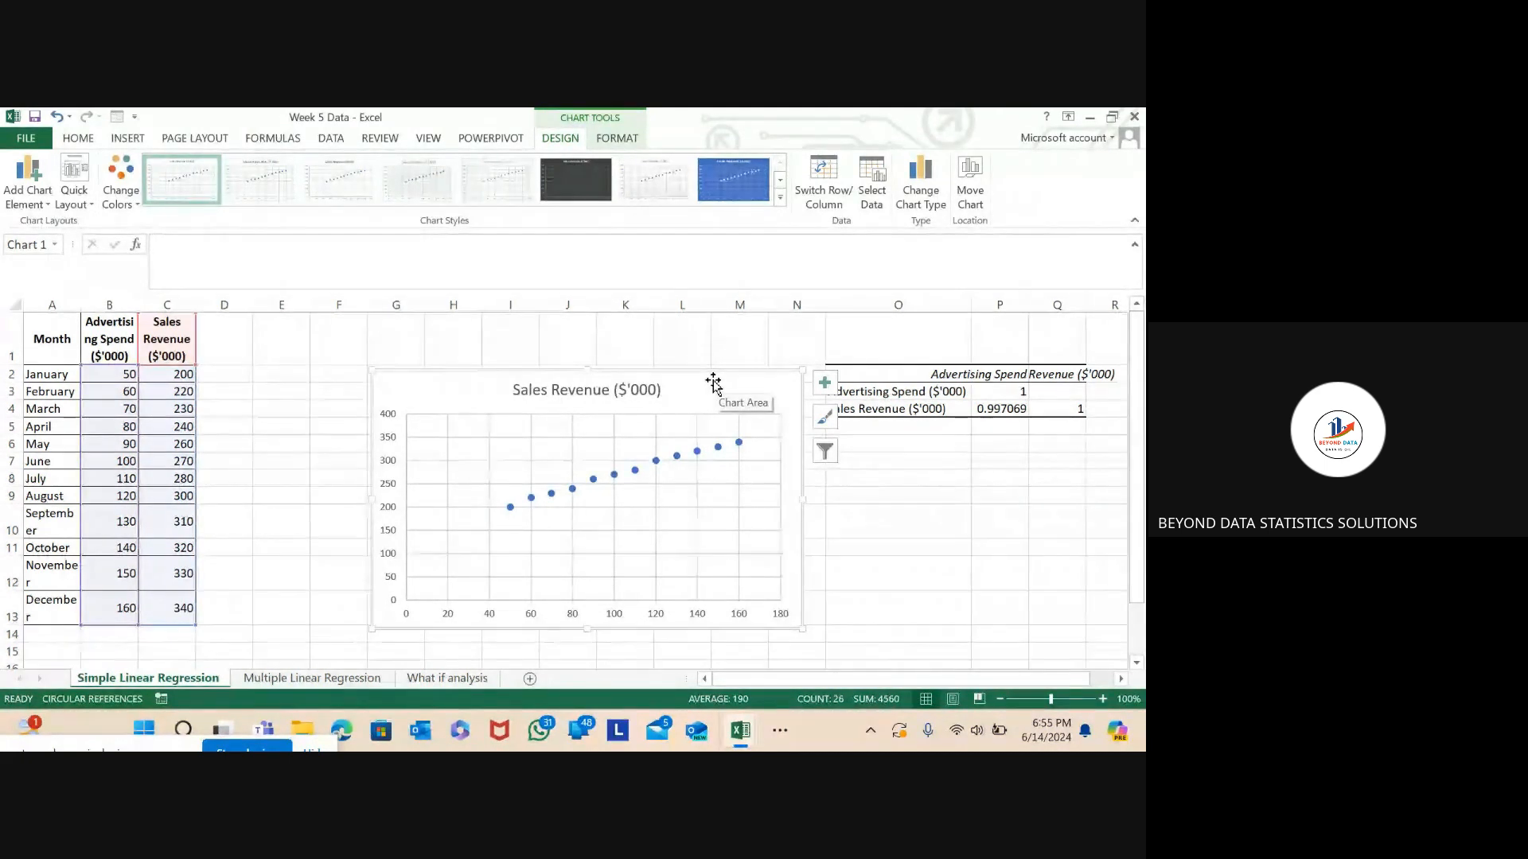
left_click_drag(717, 388, 675, 384)
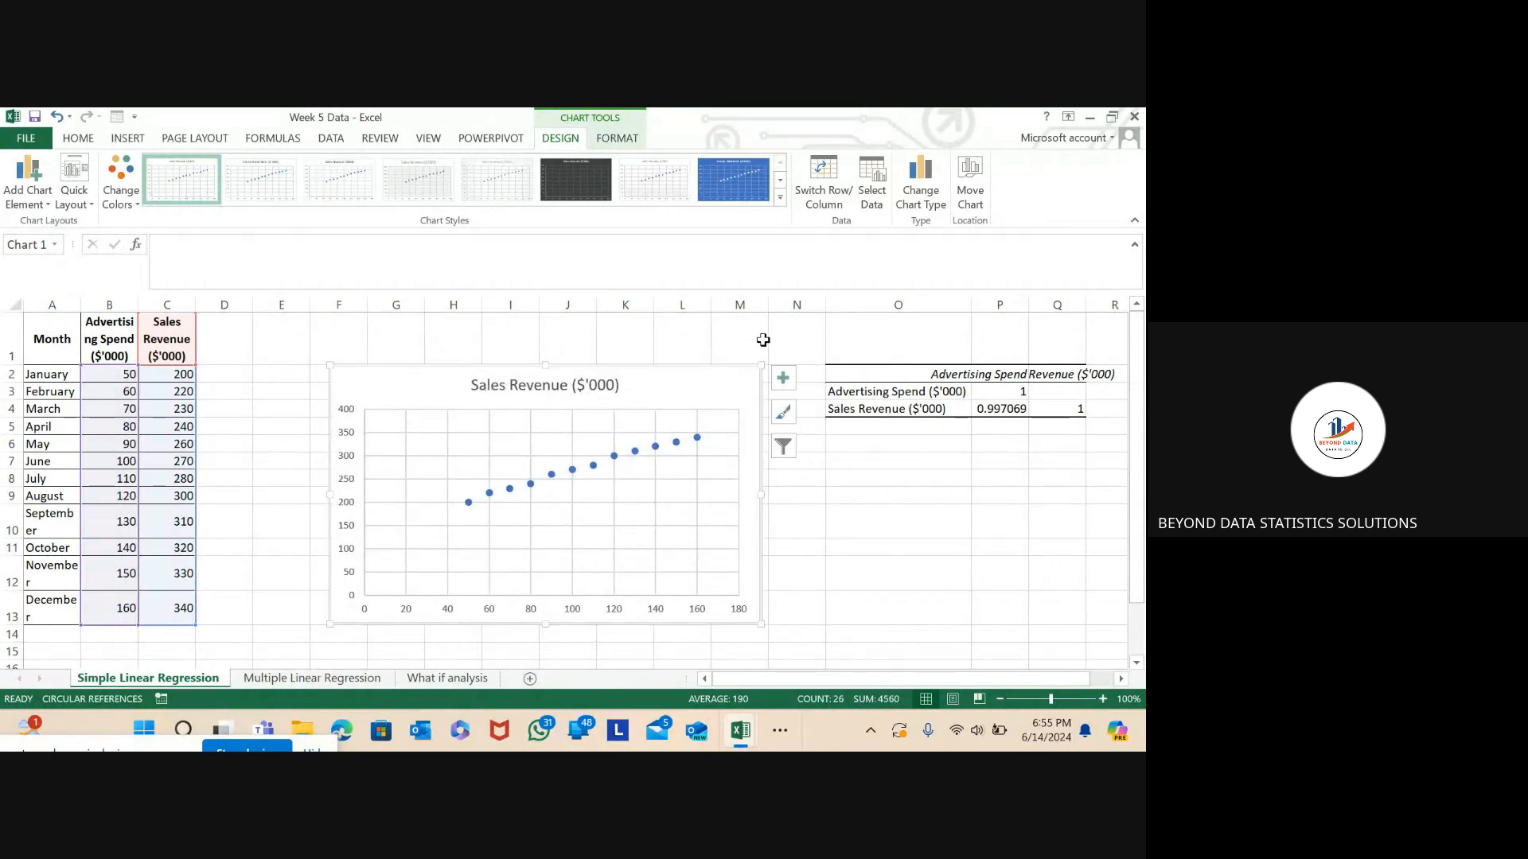
left_click(784, 381)
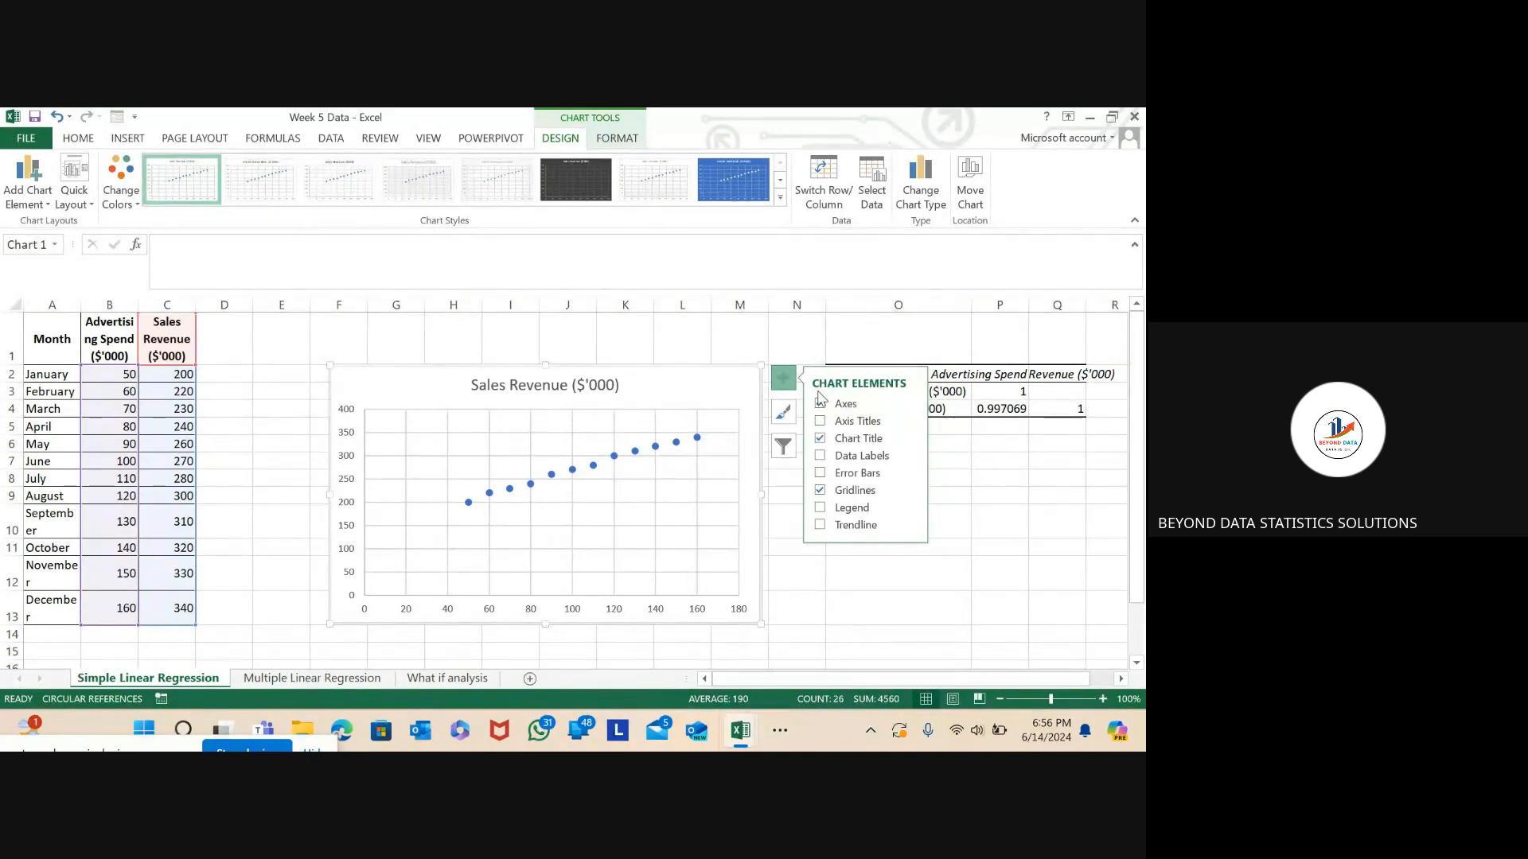
left_click(820, 402)
left_click(577, 351)
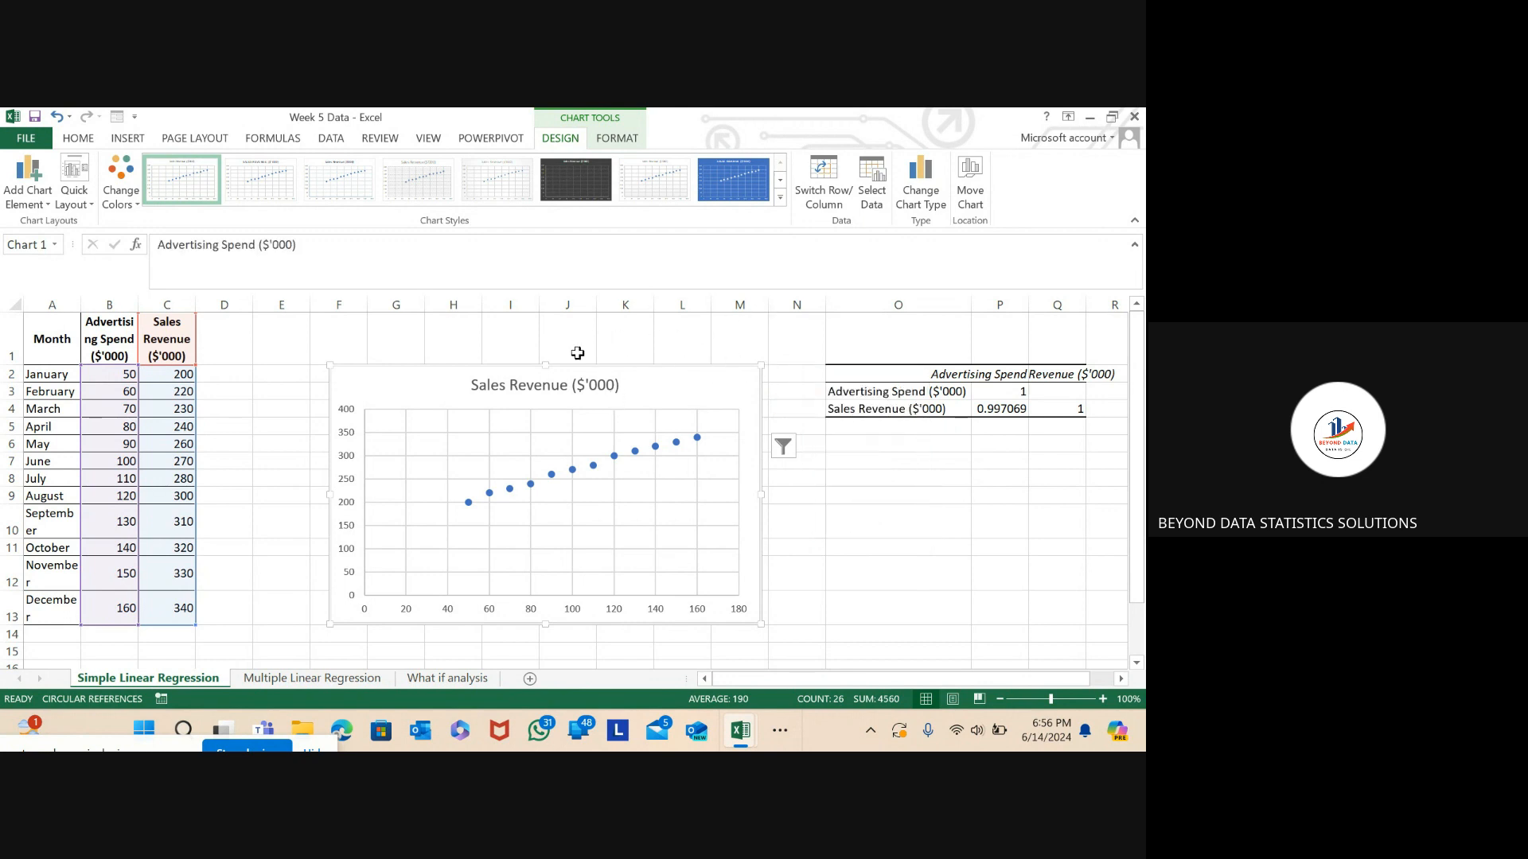
left_click(846, 388)
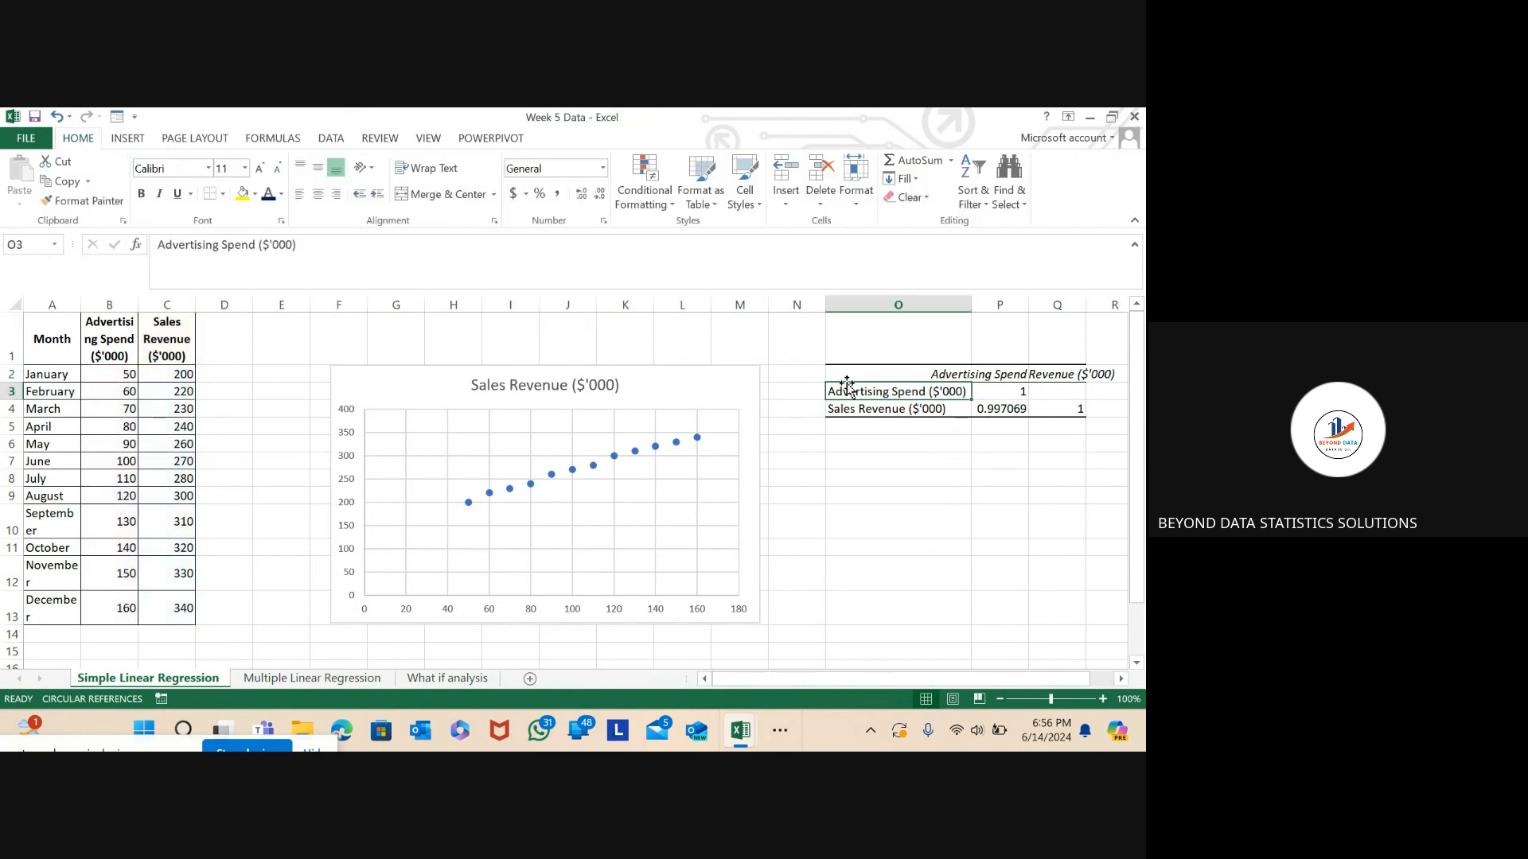
- Delete the Sales Revenue scatter chart between the data and the correlation table
left_click(597, 385)
key("Delete")
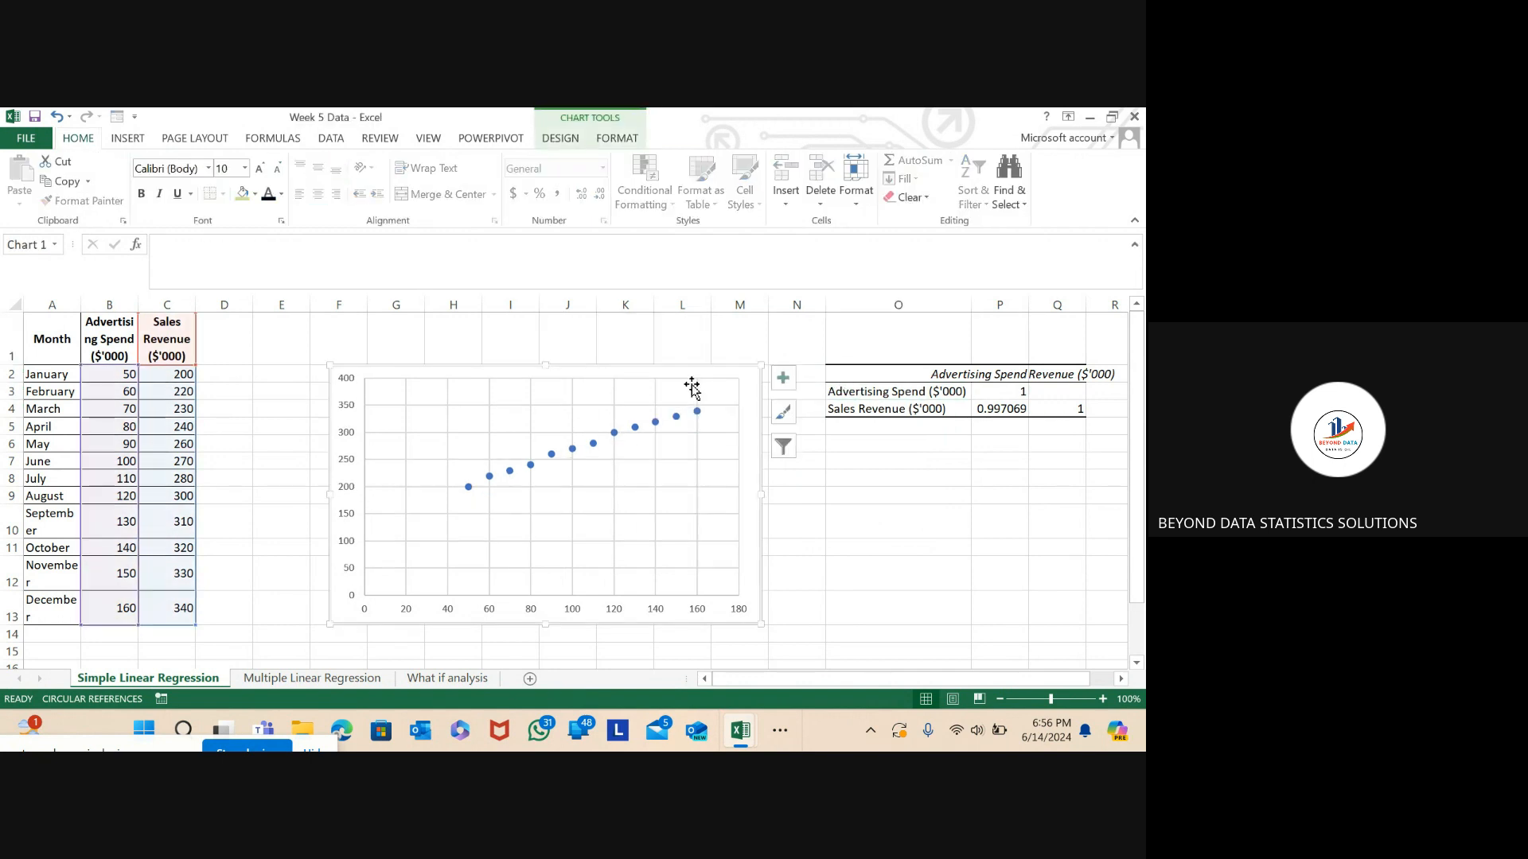
right_click(710, 370)
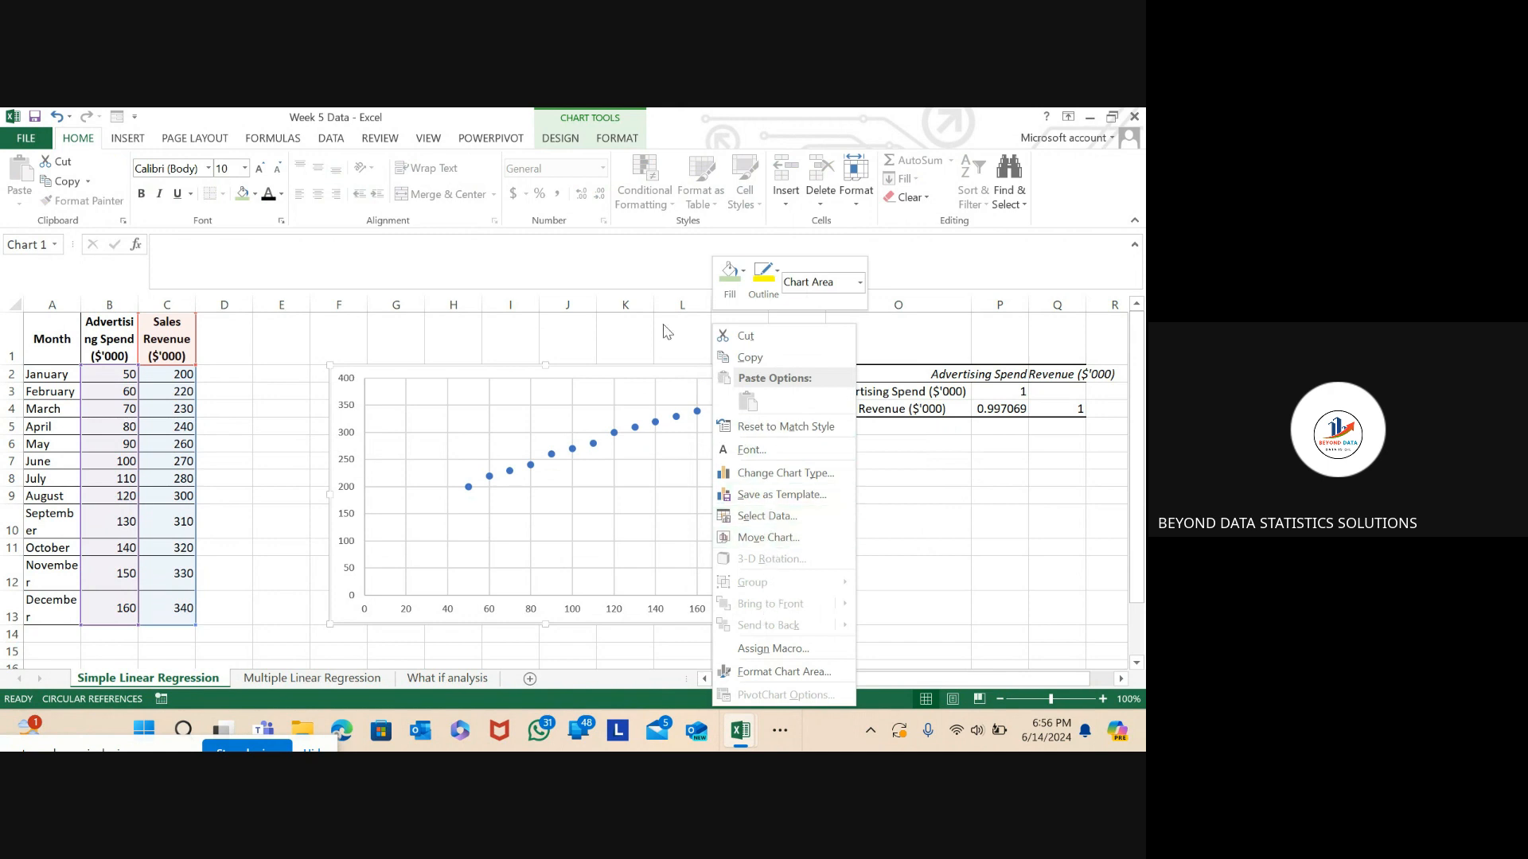
key("Escape")
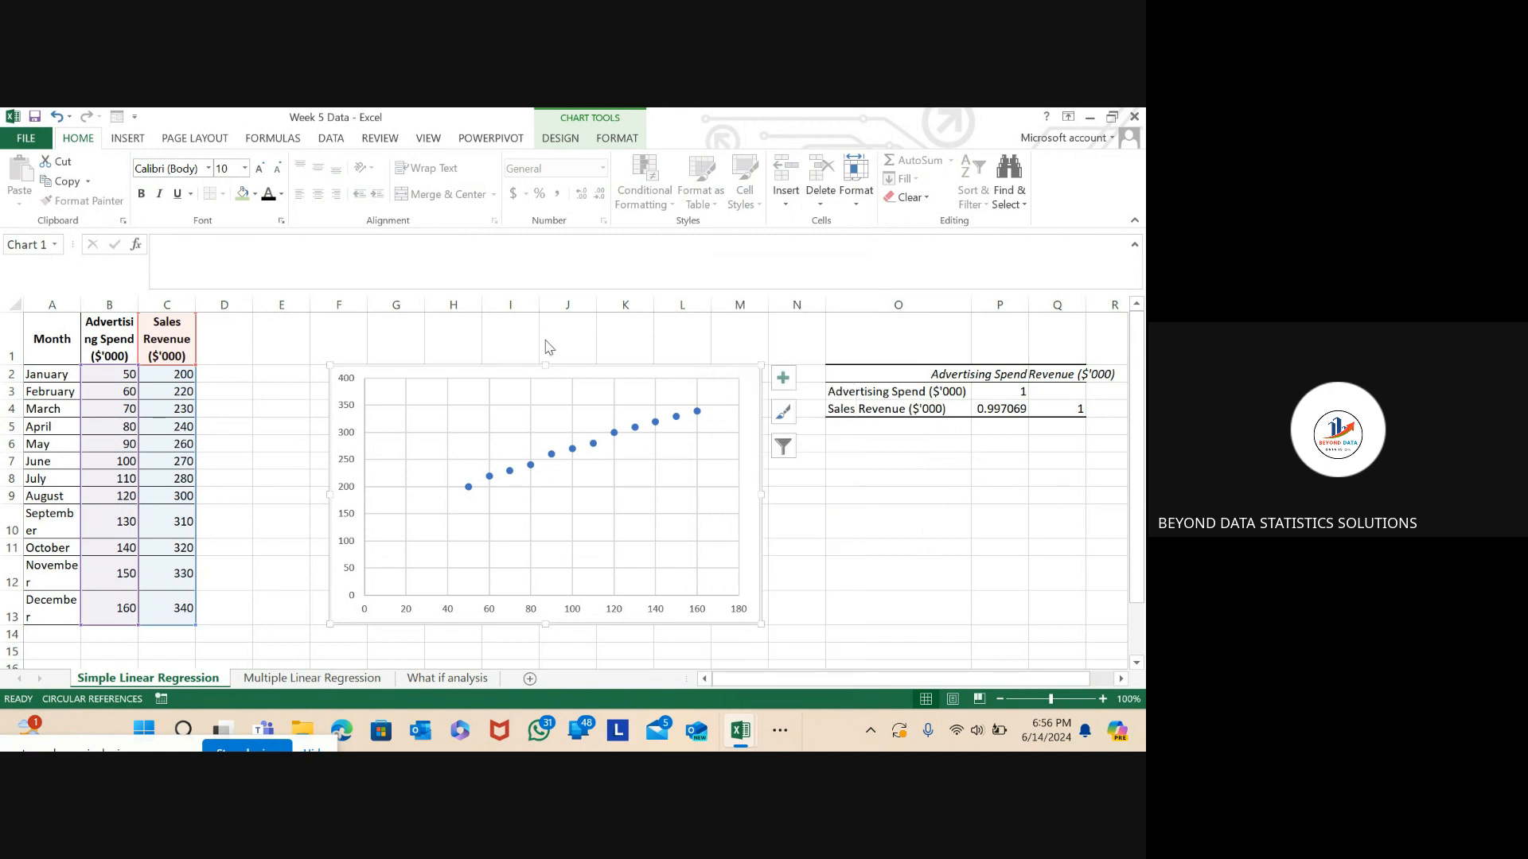
right_click(750, 379)
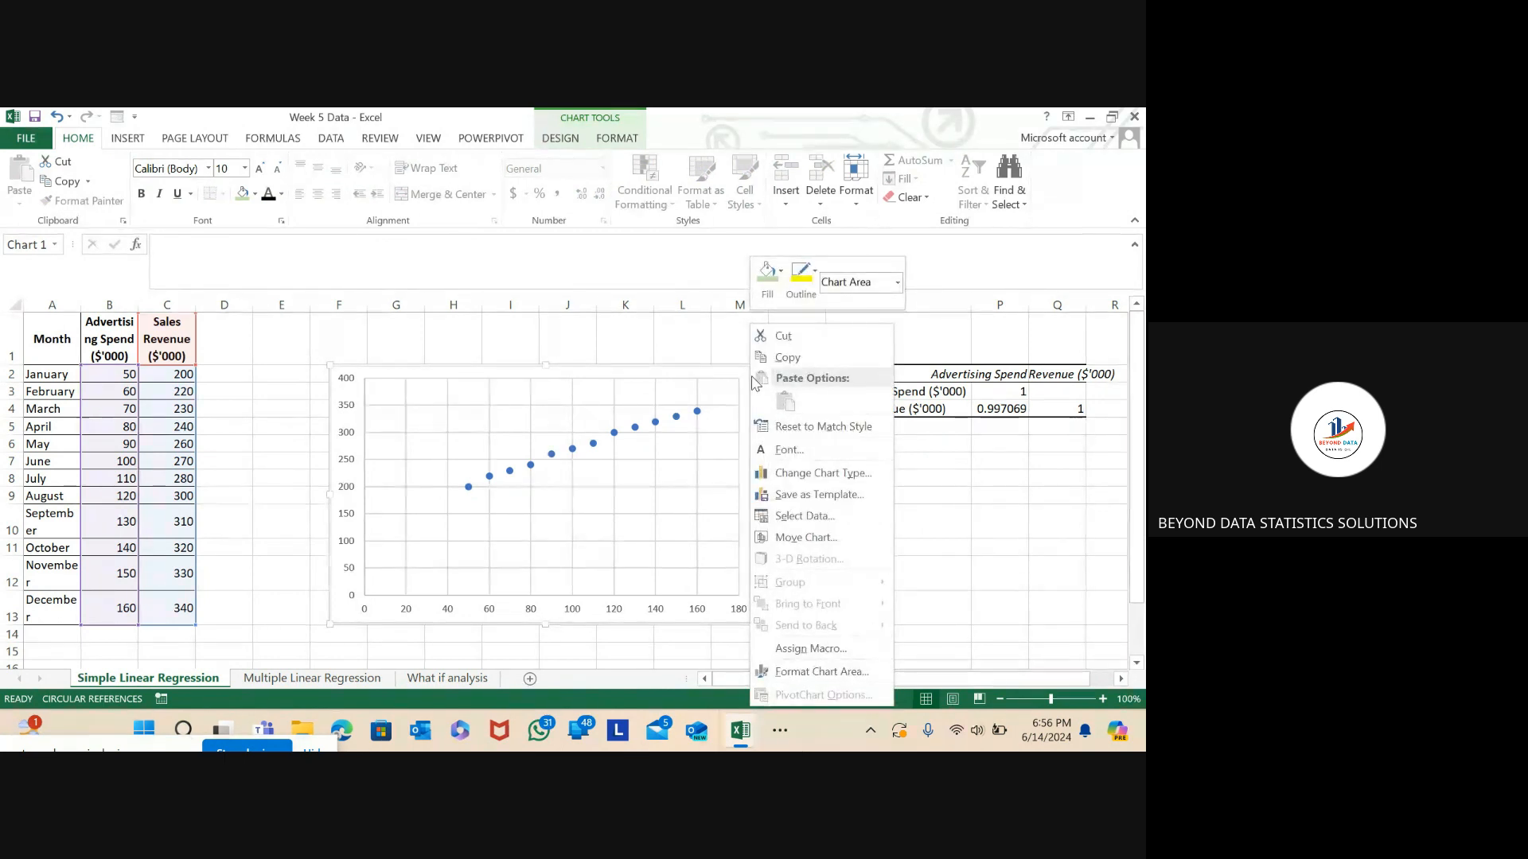
left_click(661, 414)
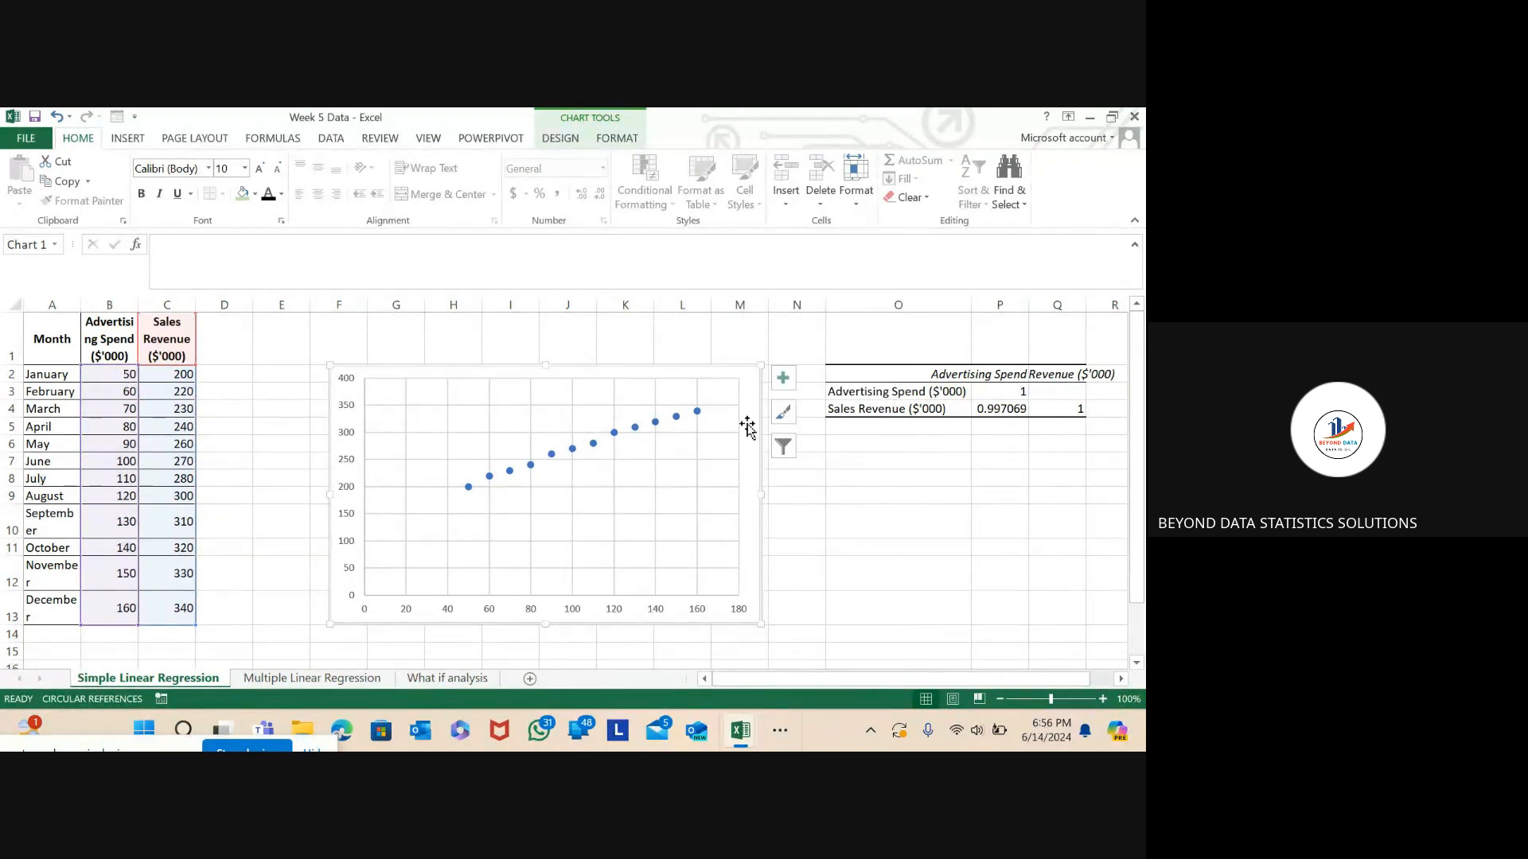
key("Delete")
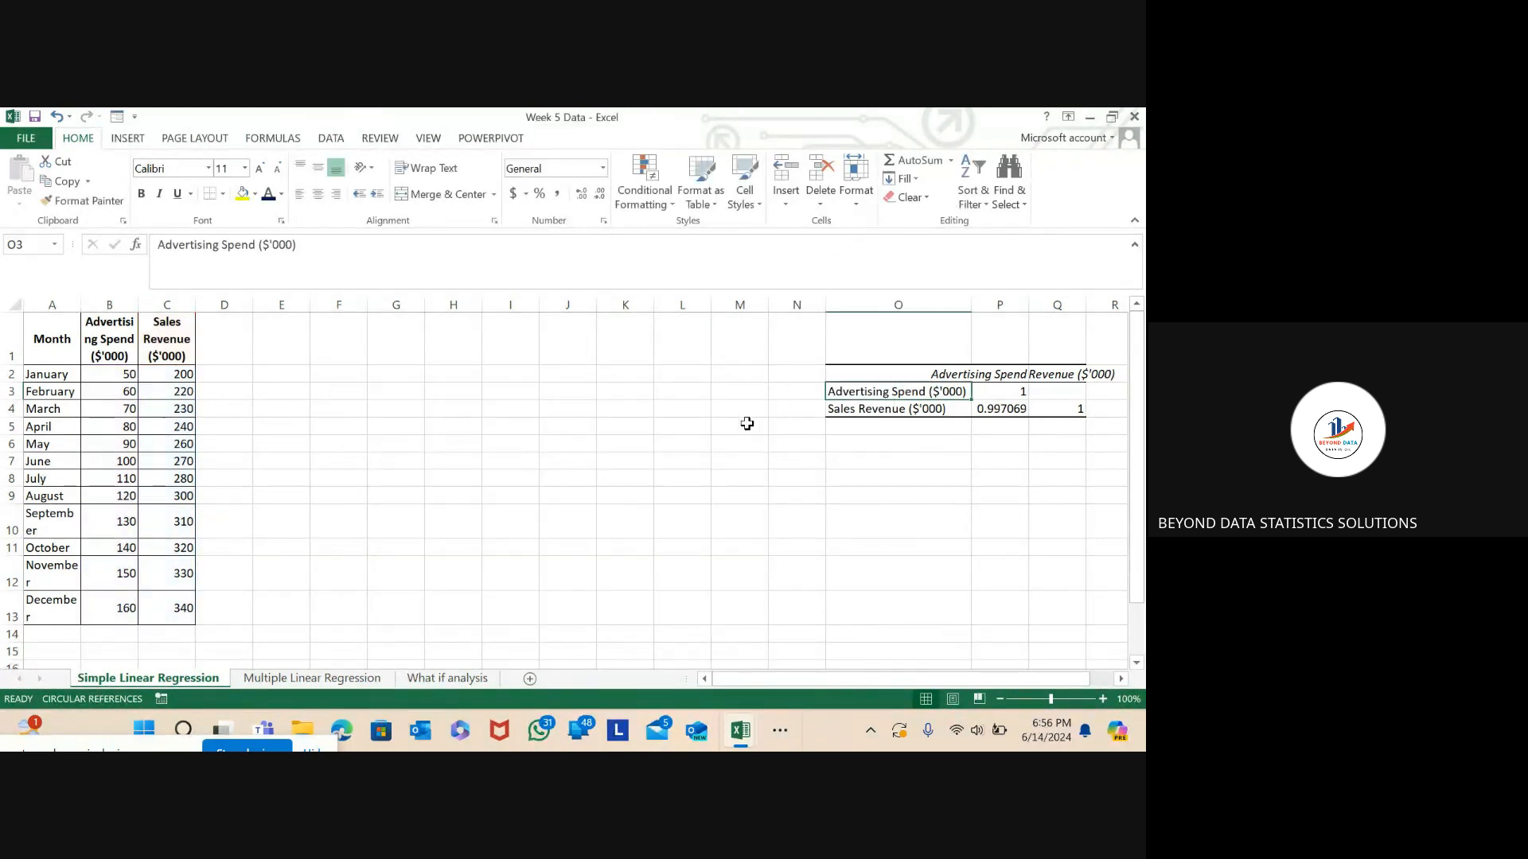
left_click(682, 457)
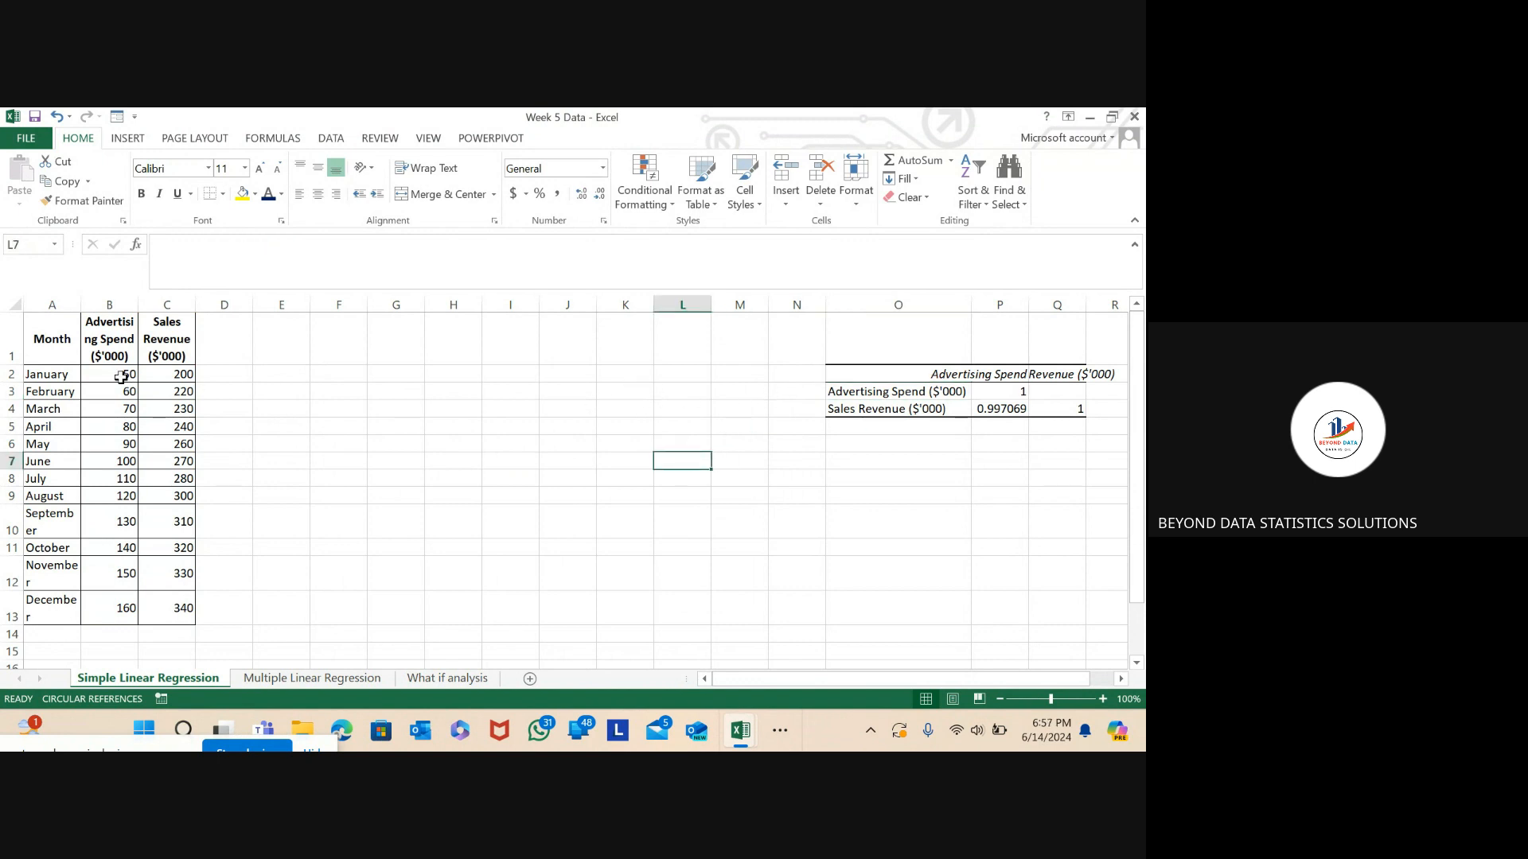
- Open the Correlation tool of the Data Analysis add-in with the Advertising Spend and Sales Revenue data in B1:C13 selected
left_click_drag(112, 321, 140, 603)
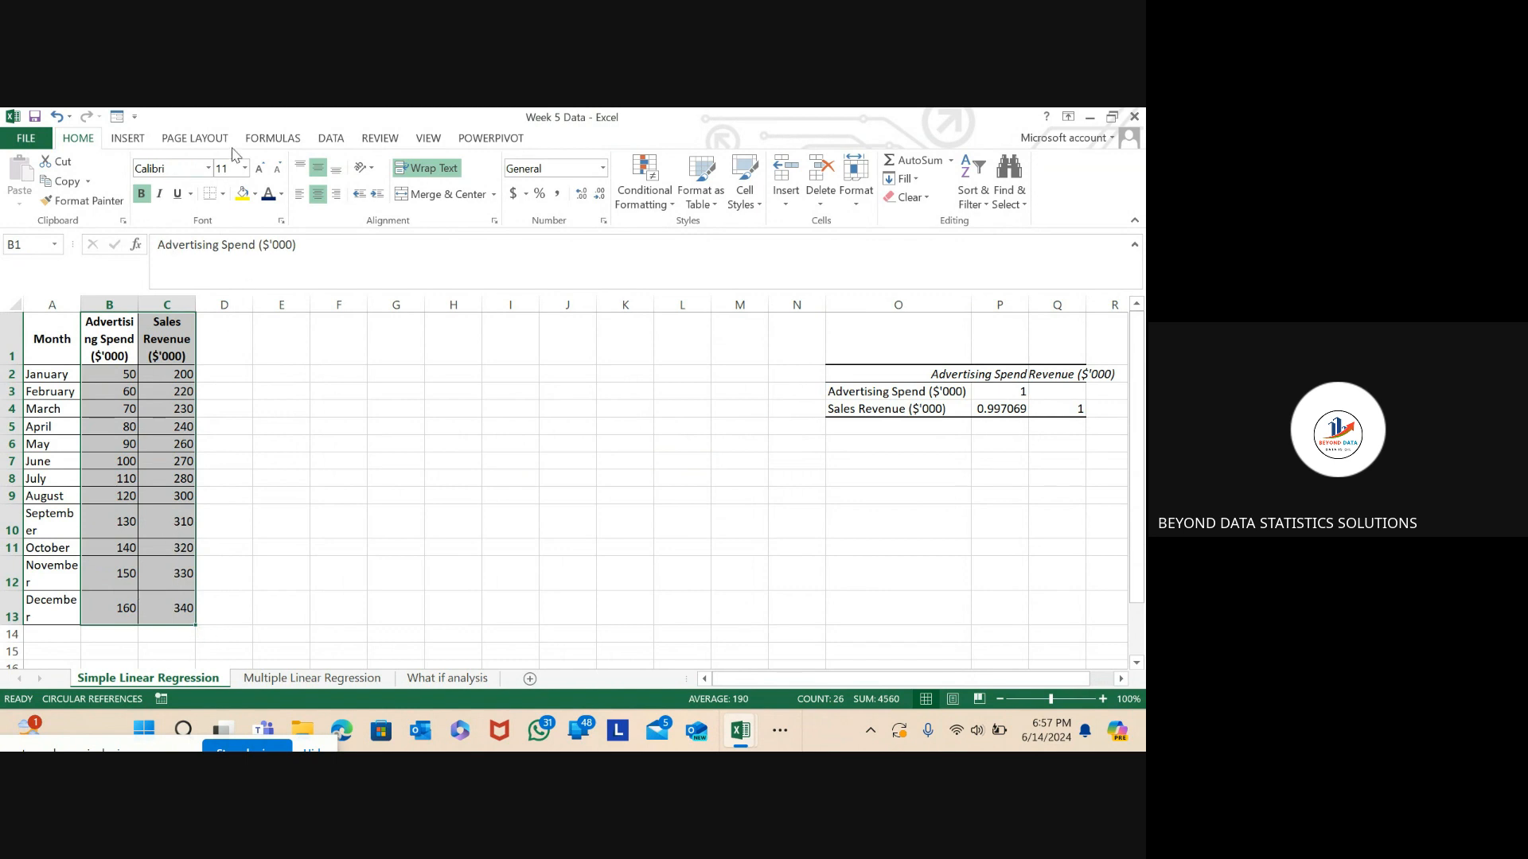
left_click(331, 142)
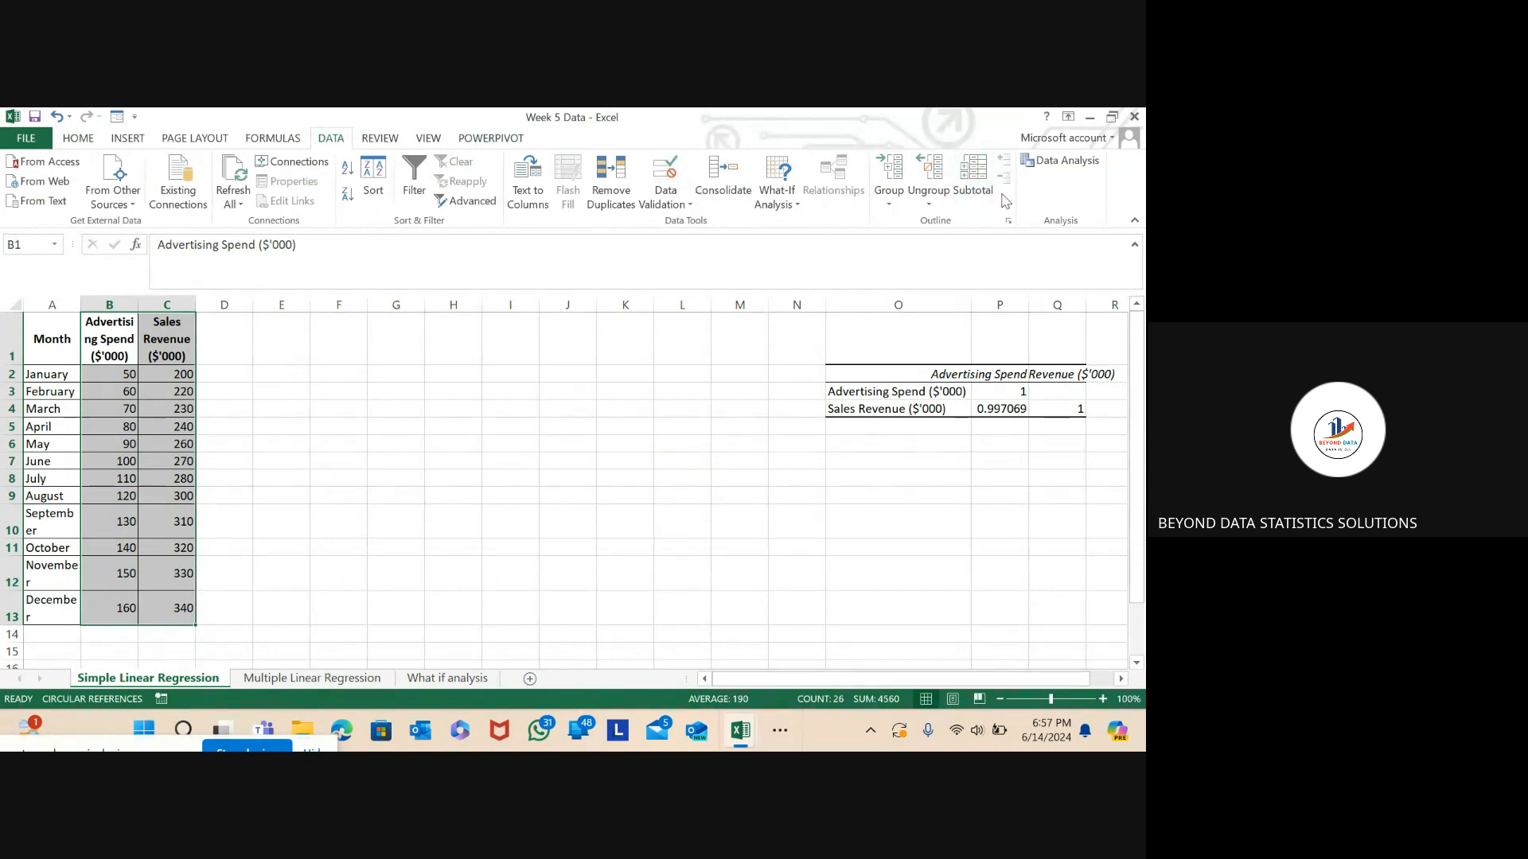
left_click(1047, 170)
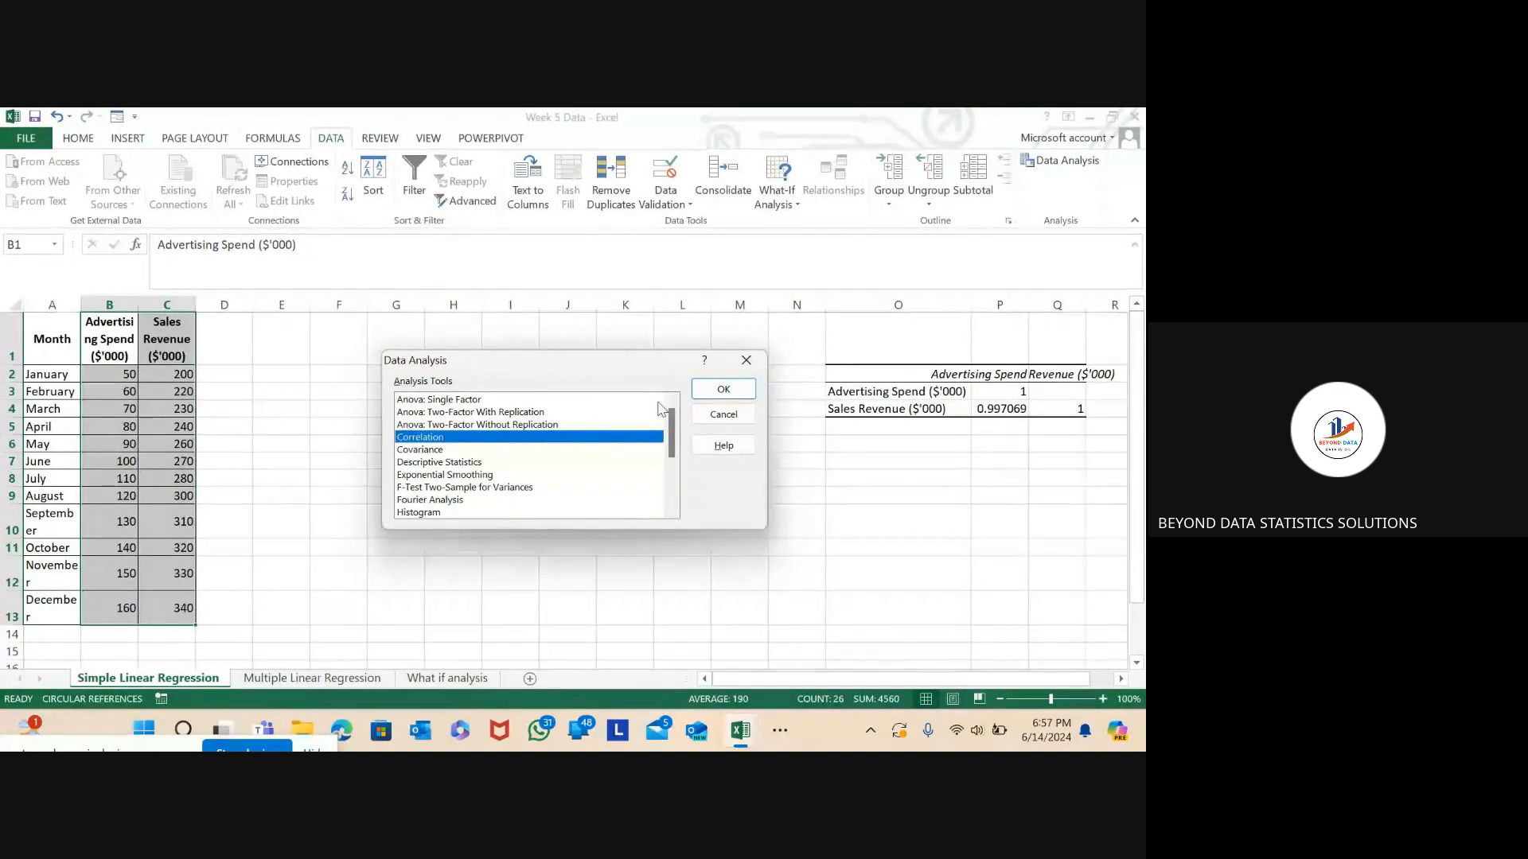
left_click(721, 389)
left_click(722, 389)
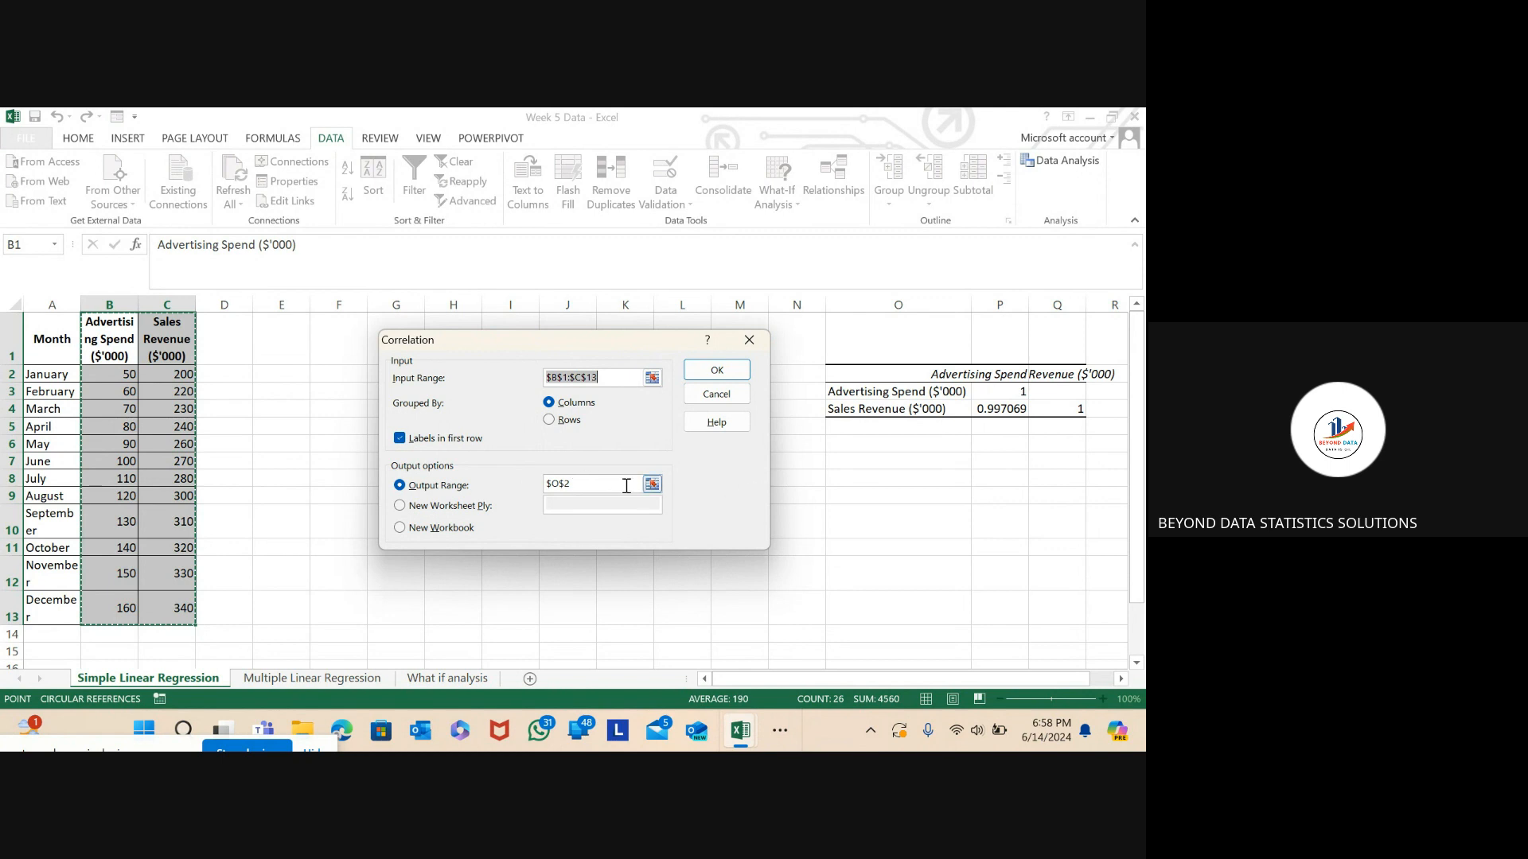
- Set the correlation output range to $O$10, run the analysis, and dismiss the circular reference warning
left_click(587, 487)
key("BackSpace")
key("BackSpace")
key("BackSpace")
key("BackSpace")
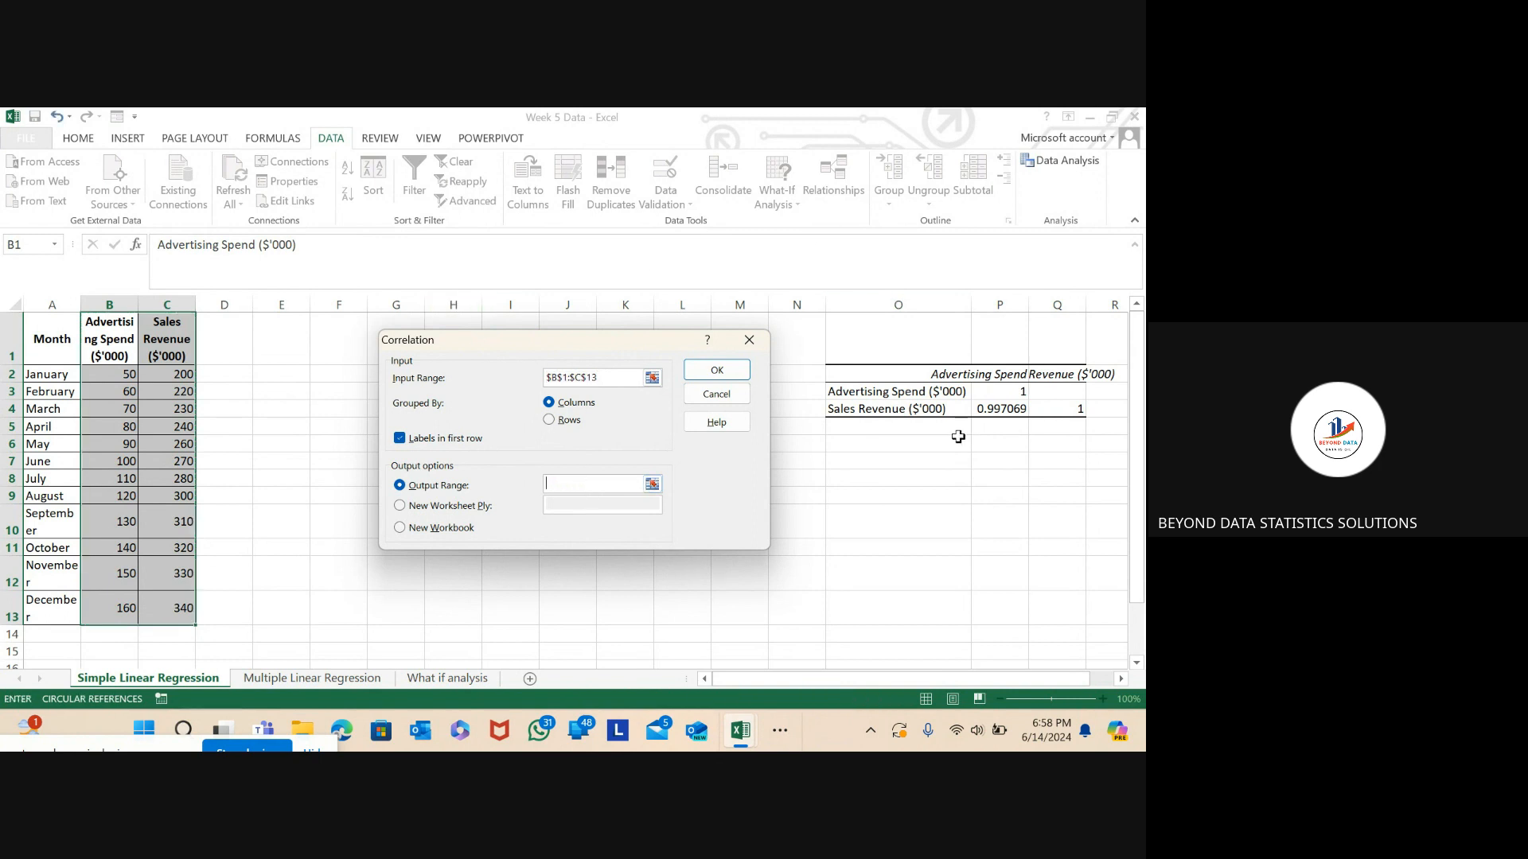
left_click(908, 518)
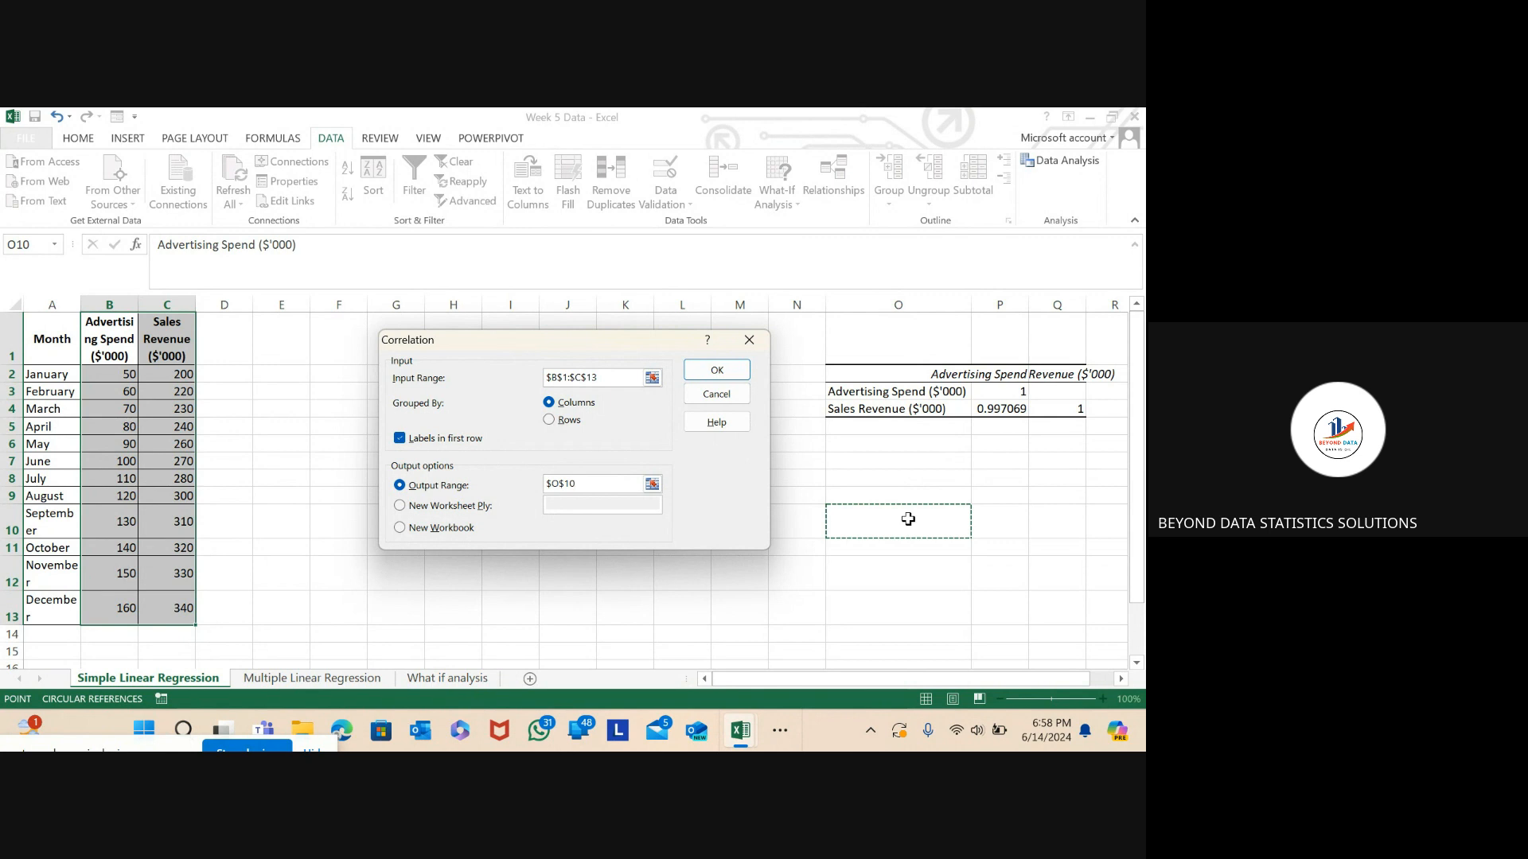
left_click(716, 370)
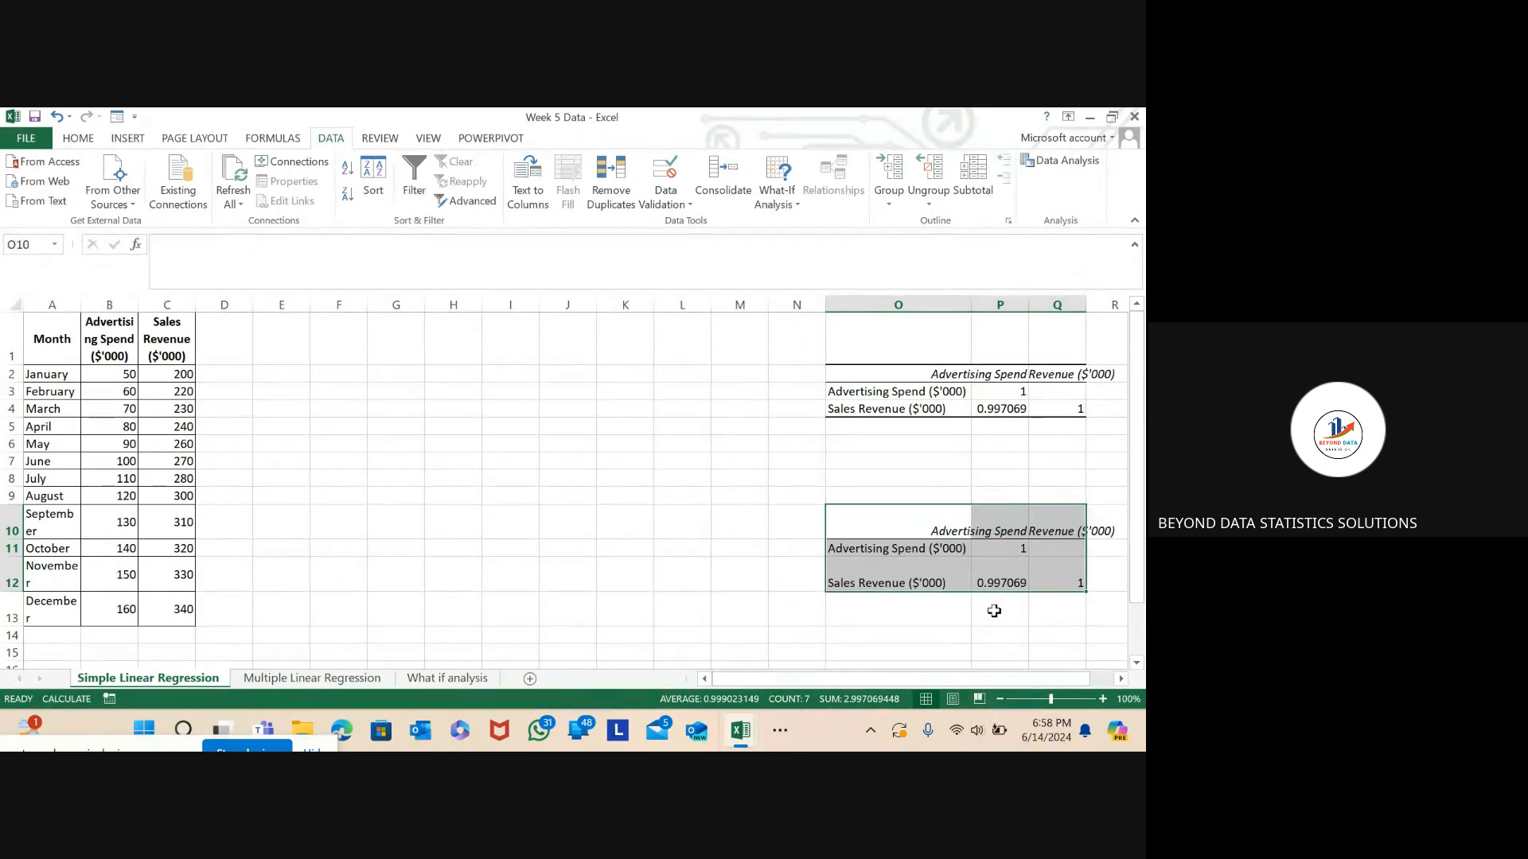
left_click(957, 618)
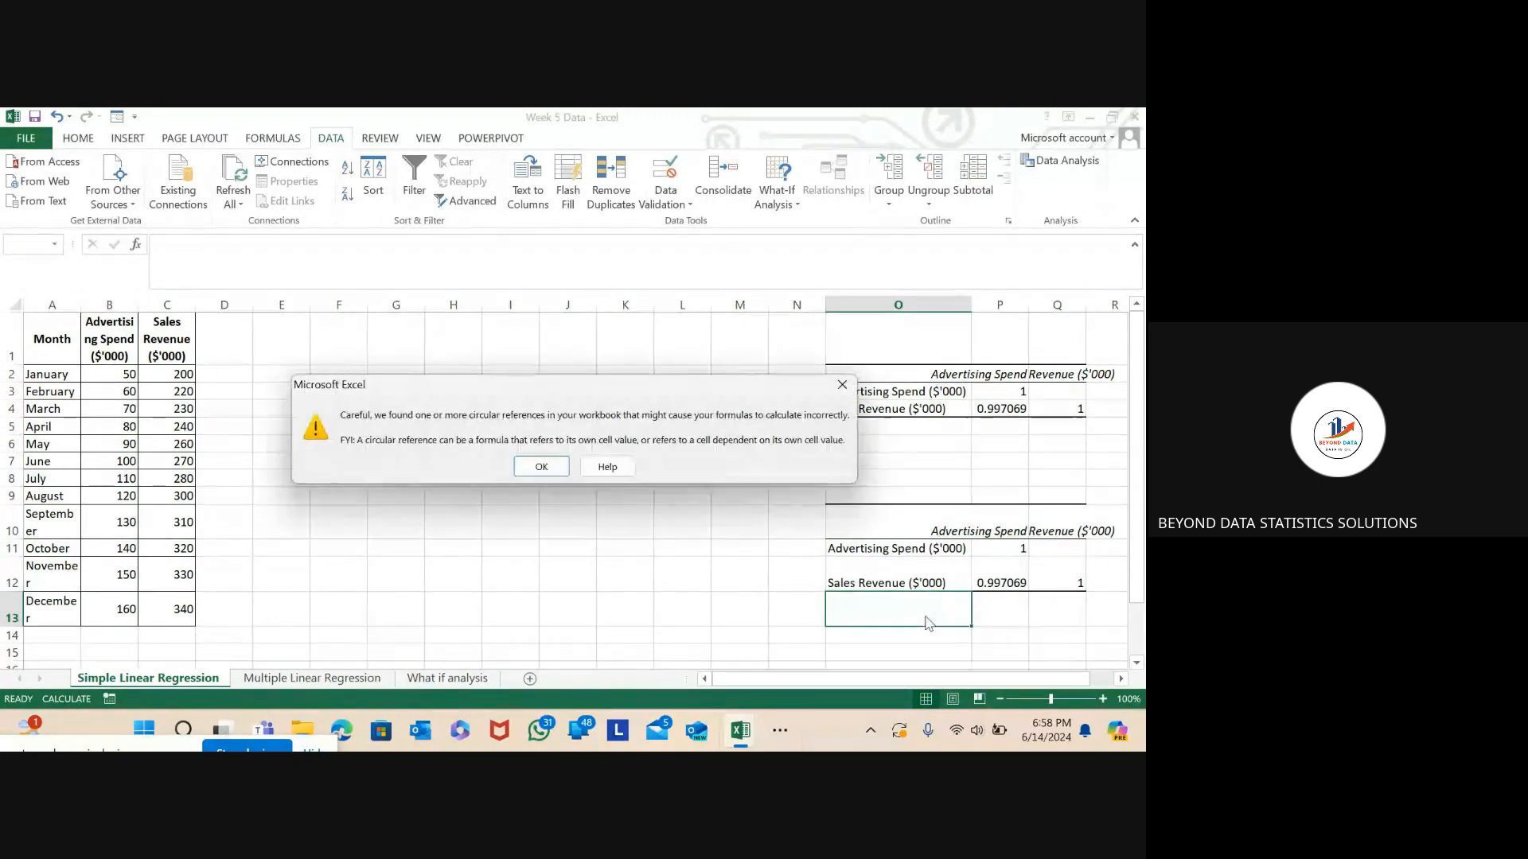
left_click(544, 467)
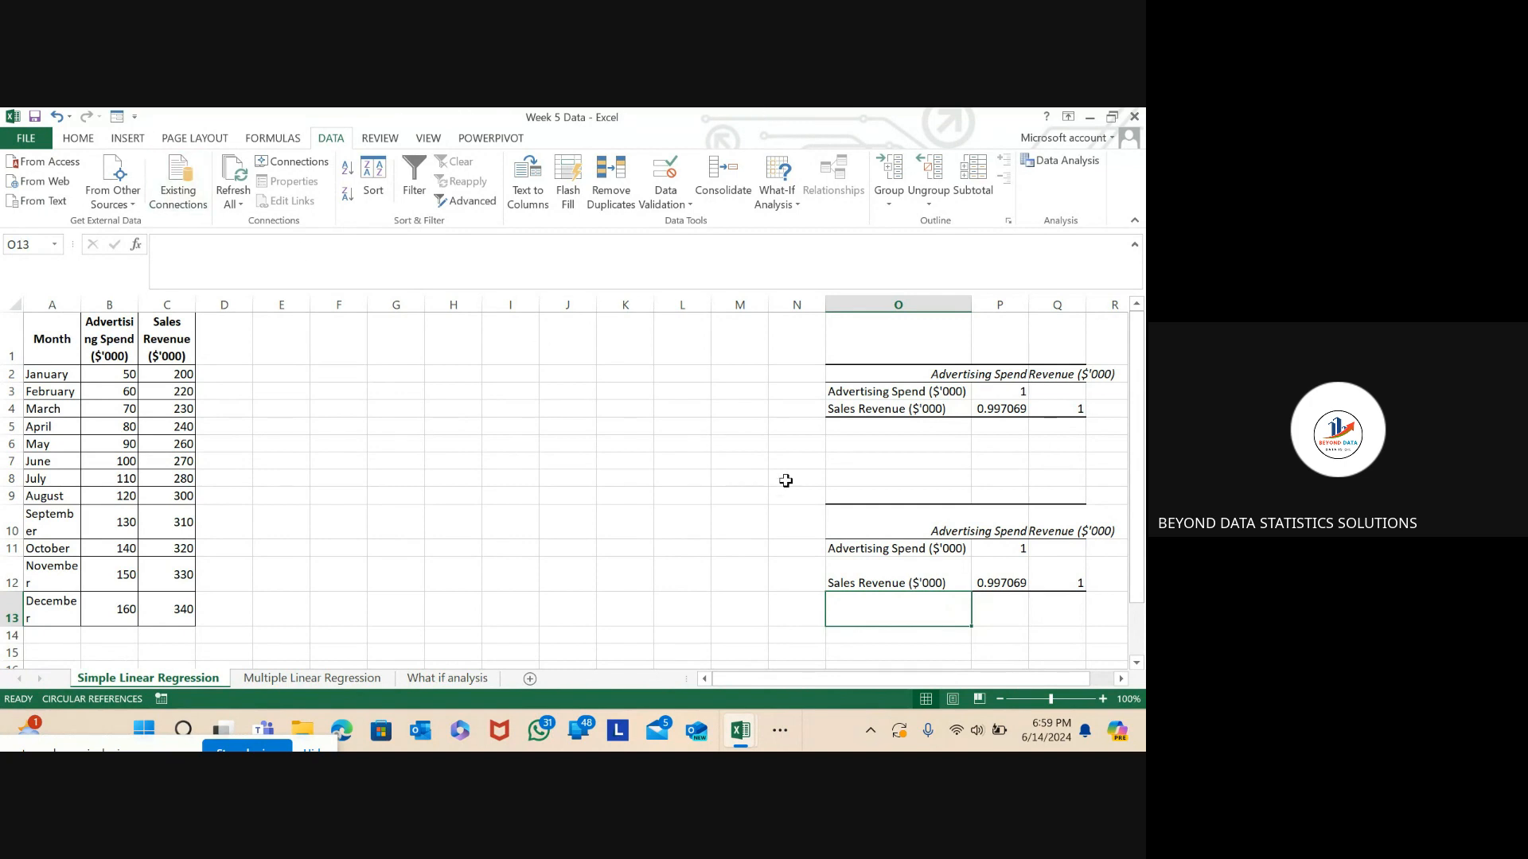
- Insert a markers-only scatter chart from B1:C13 and place it near the sheet's top edge, starting in column F
left_click_drag(109, 338, 177, 608)
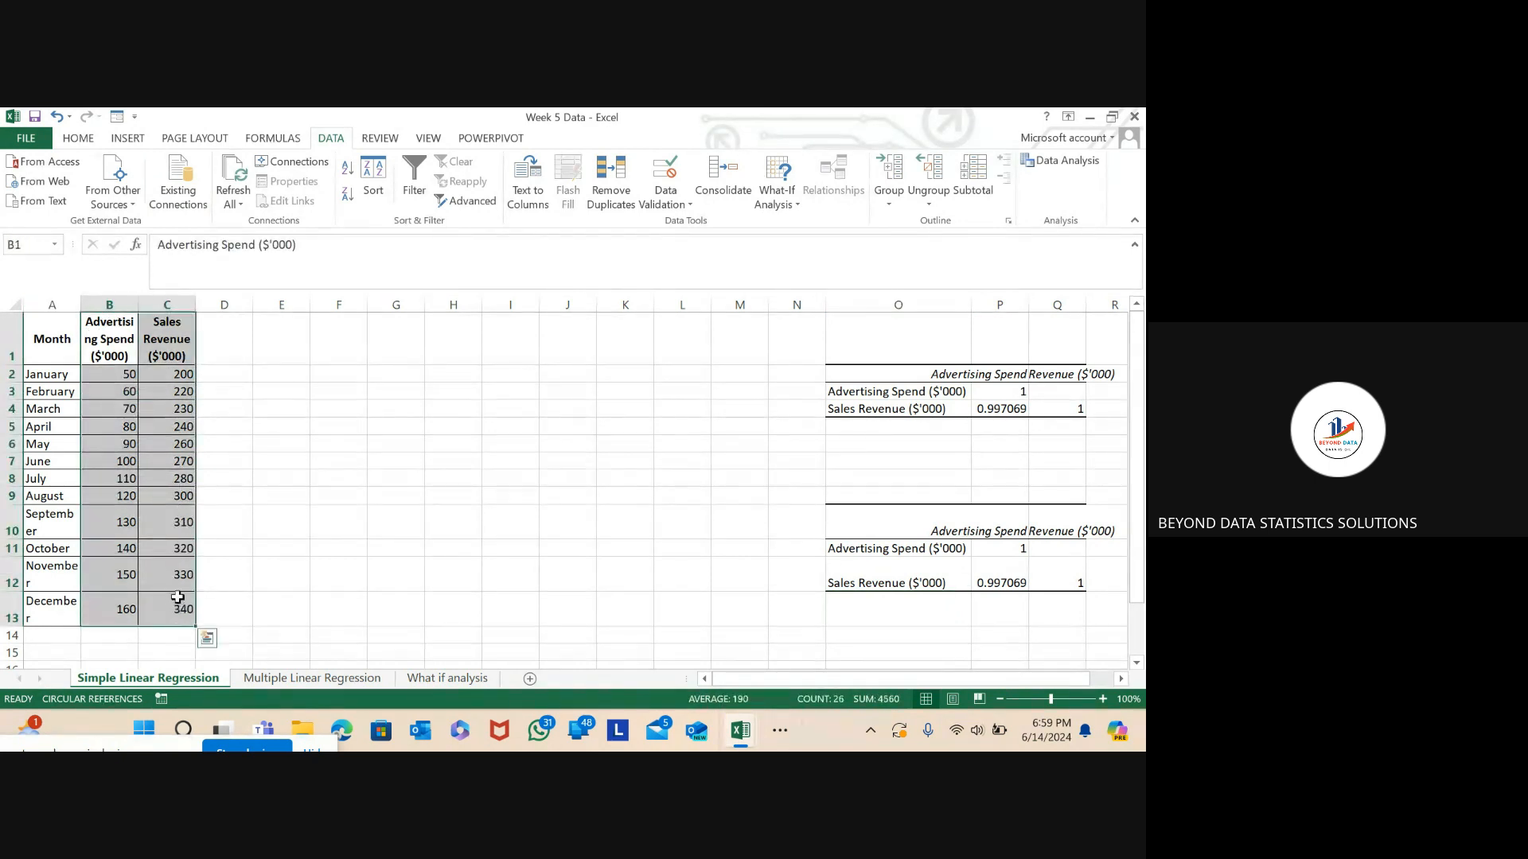
left_click(138, 144)
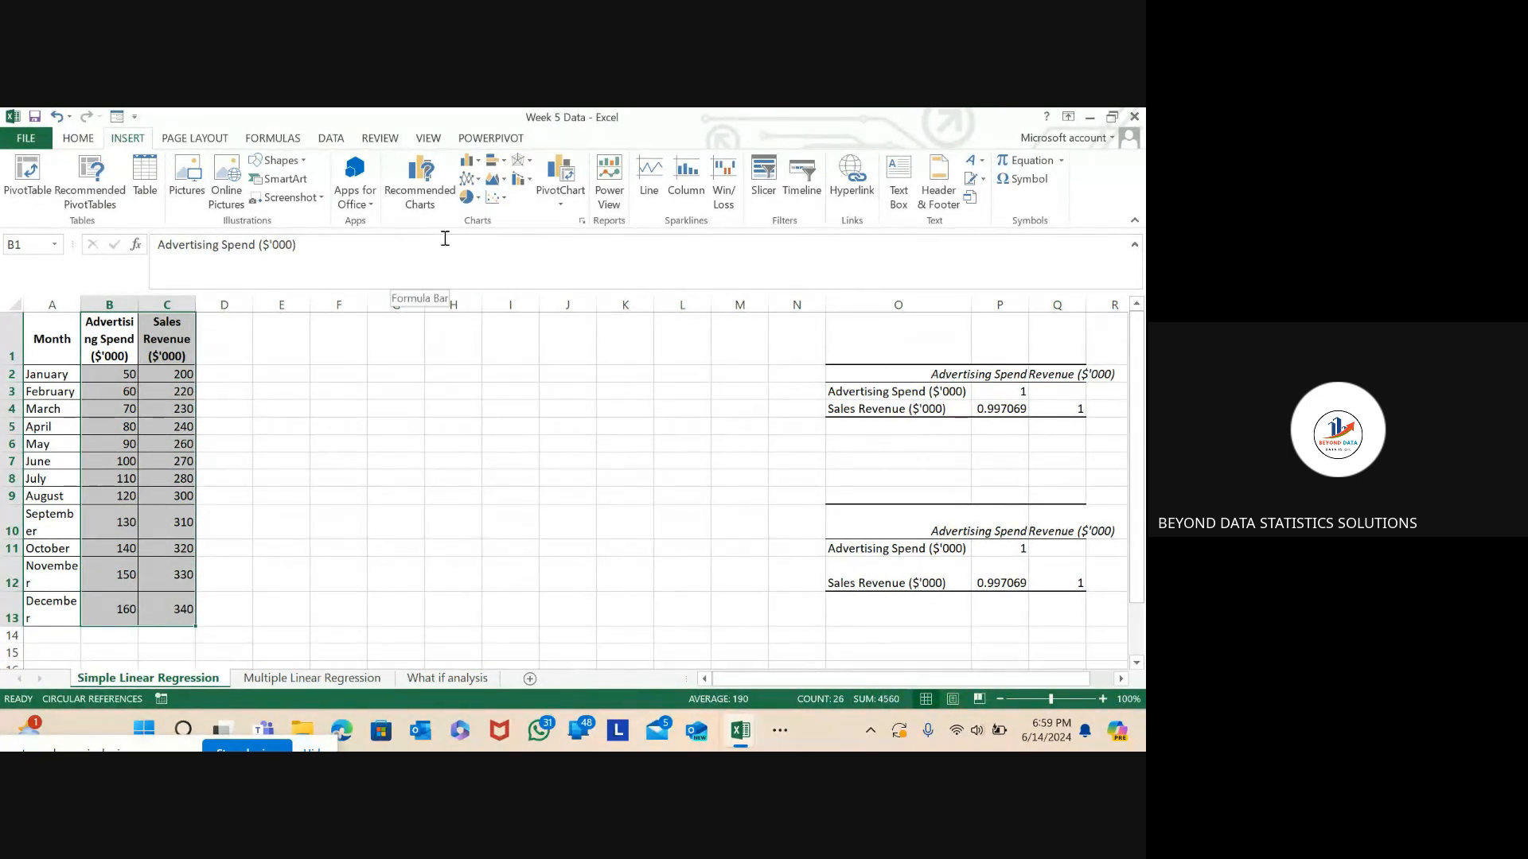
left_click(501, 199)
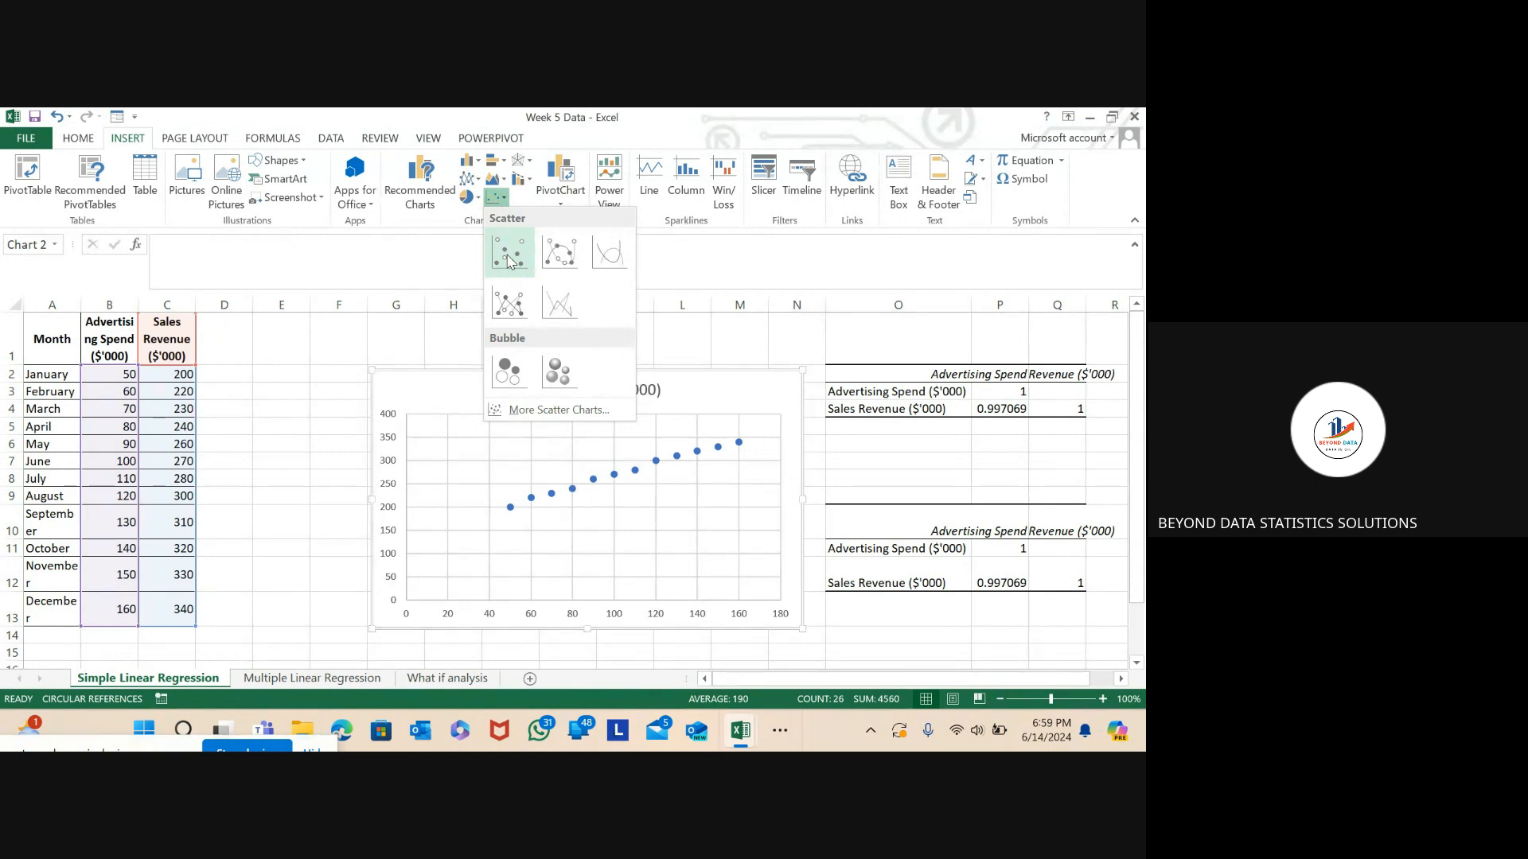
left_click(509, 256)
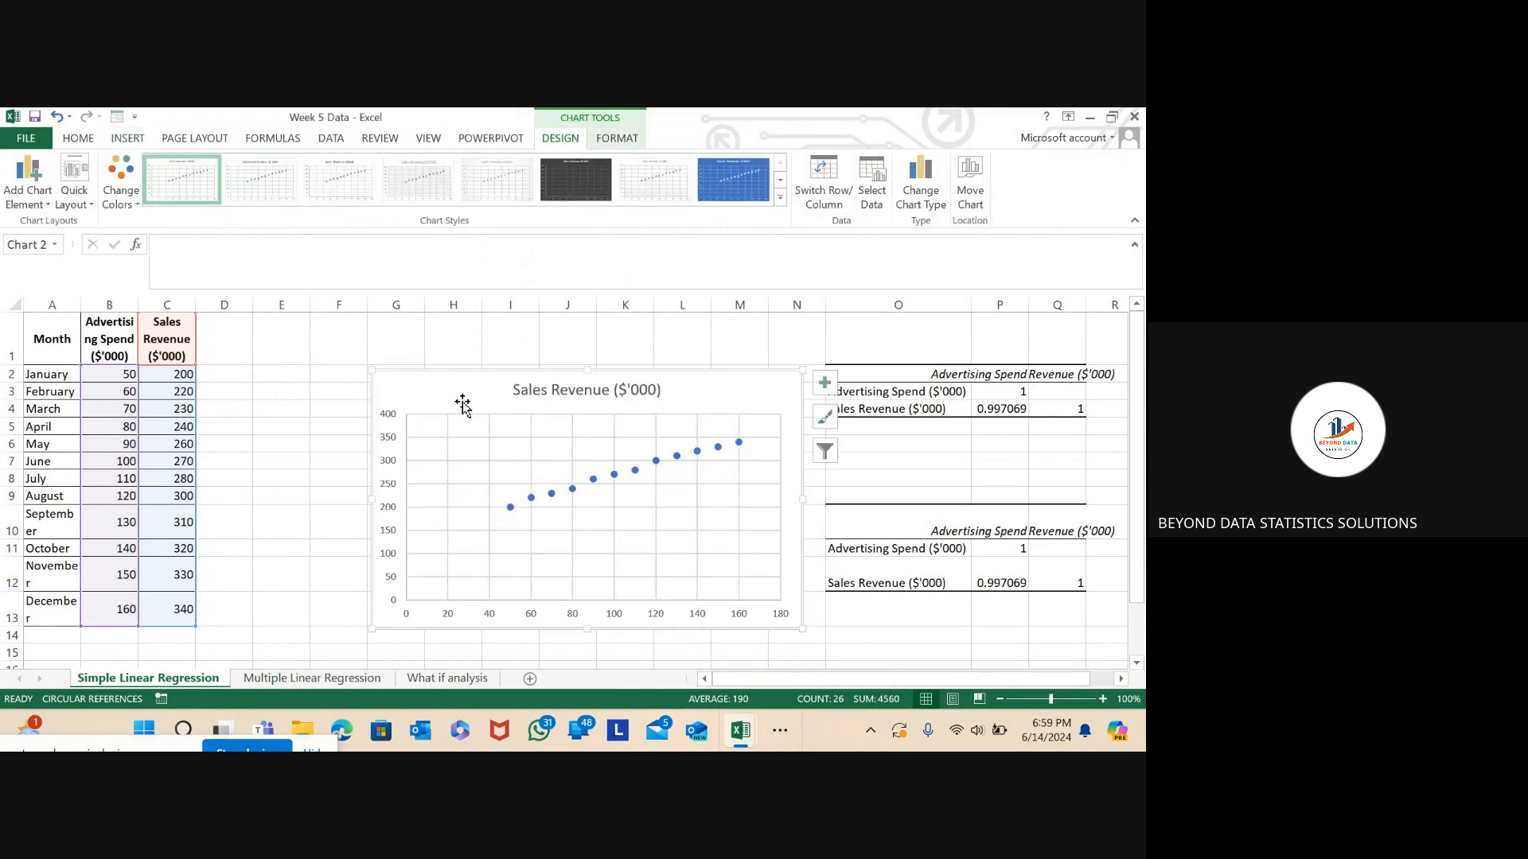
left_click_drag(462, 405, 410, 353)
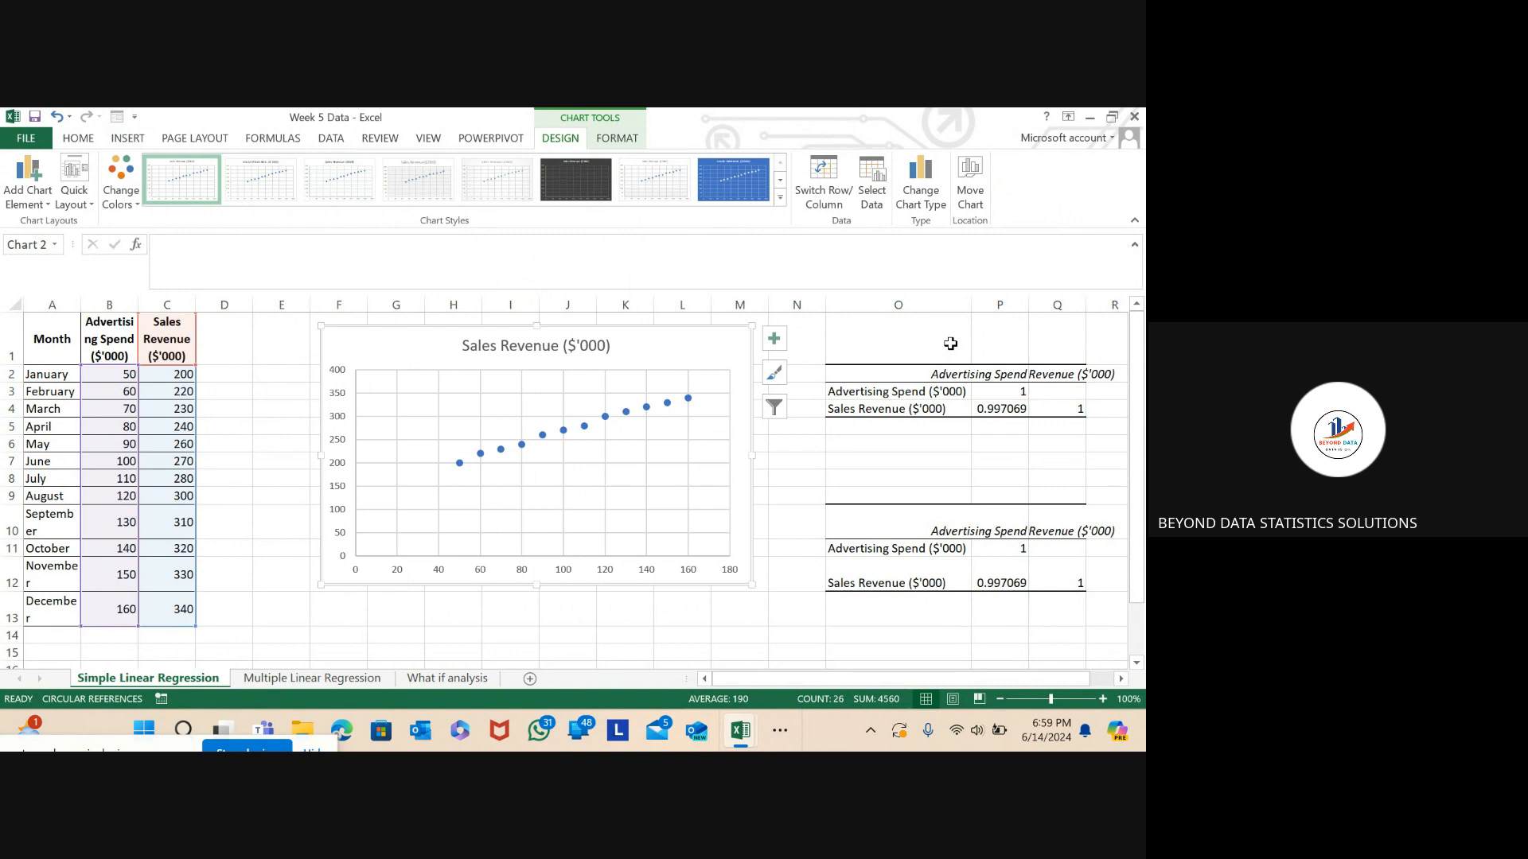
- Replace the scatter chart's title with "Advertisement Vs Revenue"
left_click(593, 348)
left_click(611, 345)
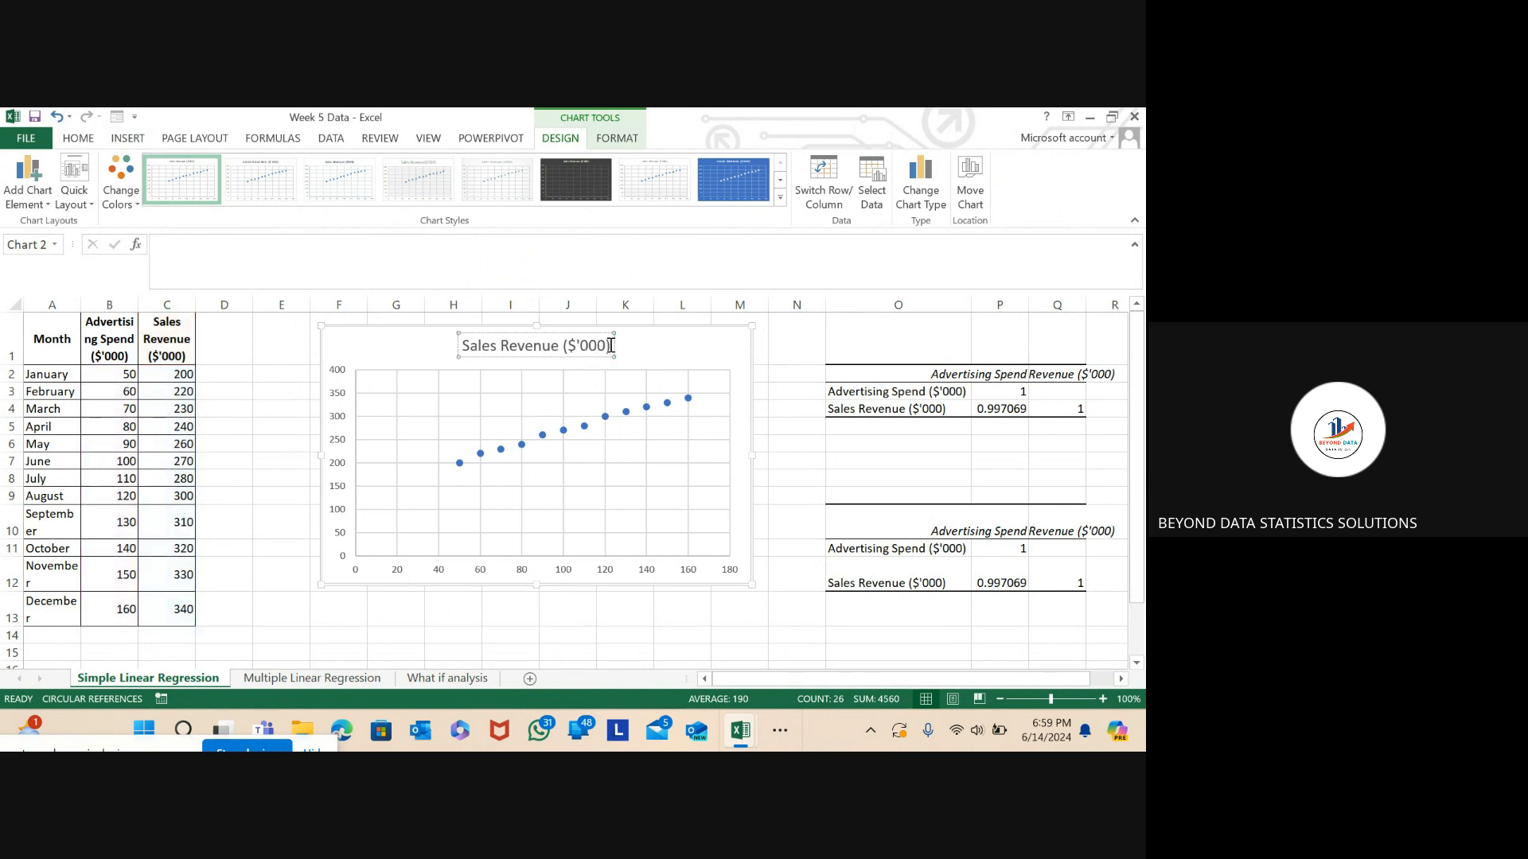
key("BackSpace")
key("BackSpace")
key("BackSpace")
key("BackSpace")
key("BackSpace")
key("BackSpace")
key("BackSpace")
key("BackSpace")
key("BackSpace")
key("BackSpace")
key("BackSpace")
key("BackSpace")
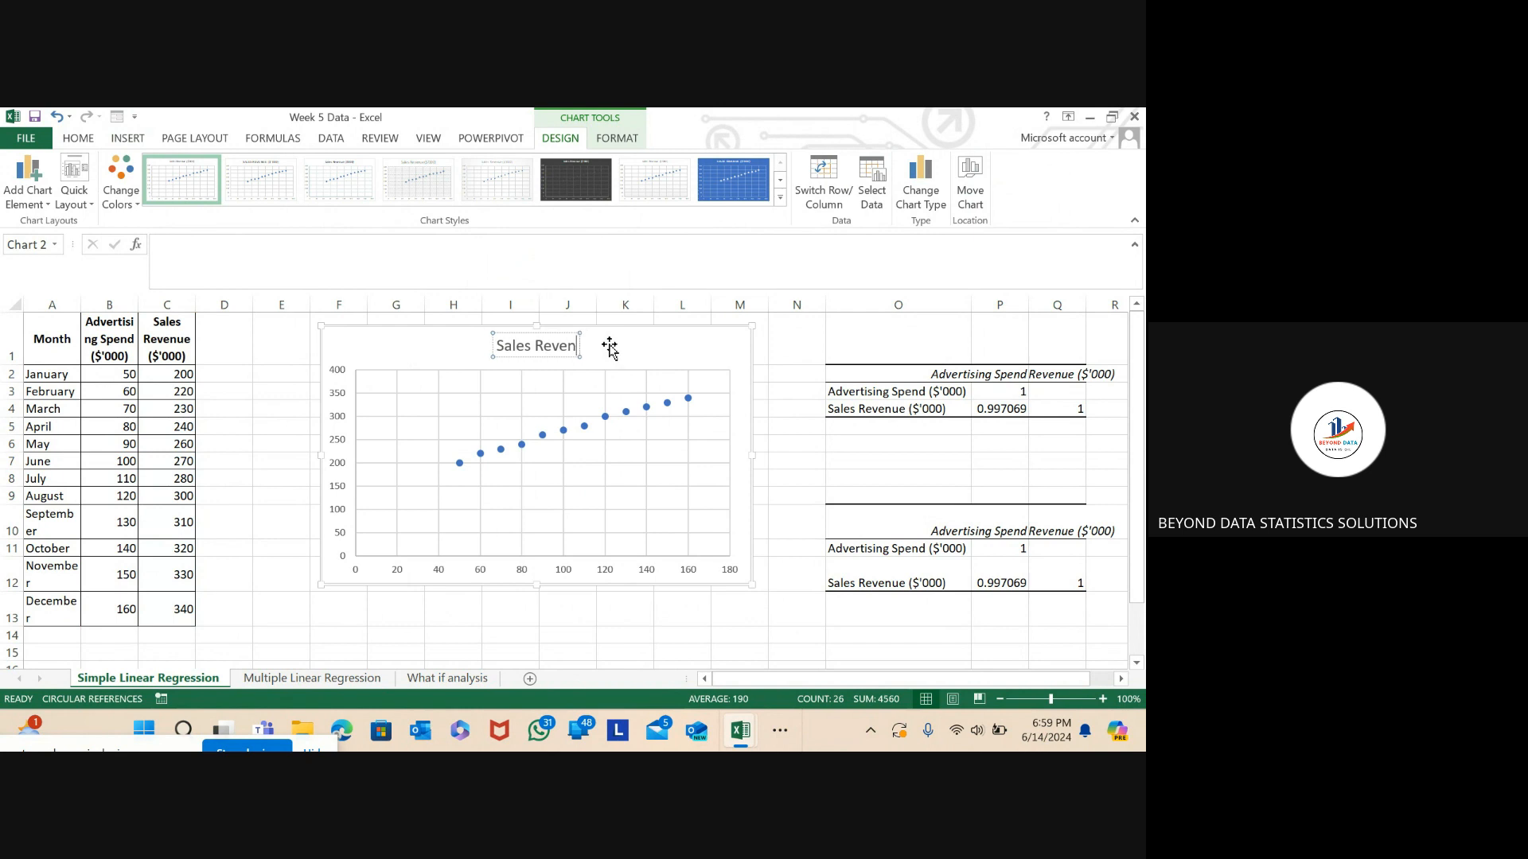
key("BackSpace")
key("BackSpace")
key("BackSpace")
key("BackSpace")
key("BackSpace")
key("BackSpace")
key("BackSpace")
key("BackSpace")
key("BackSpace")
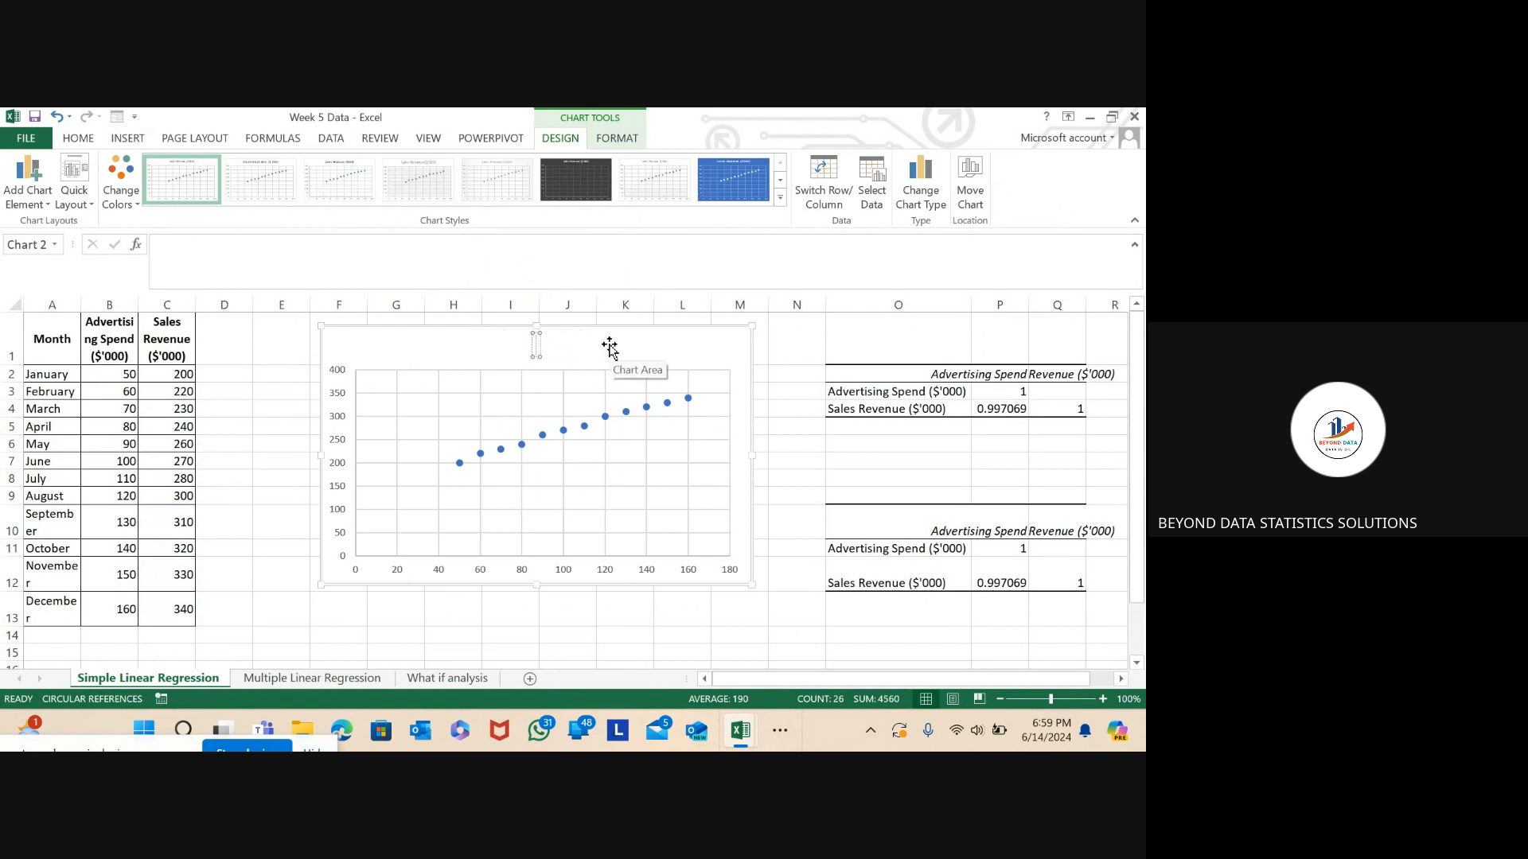
type("aD")
key("BackSpace")
key("BackSpace")
key("Caps_Lock")
type("A")
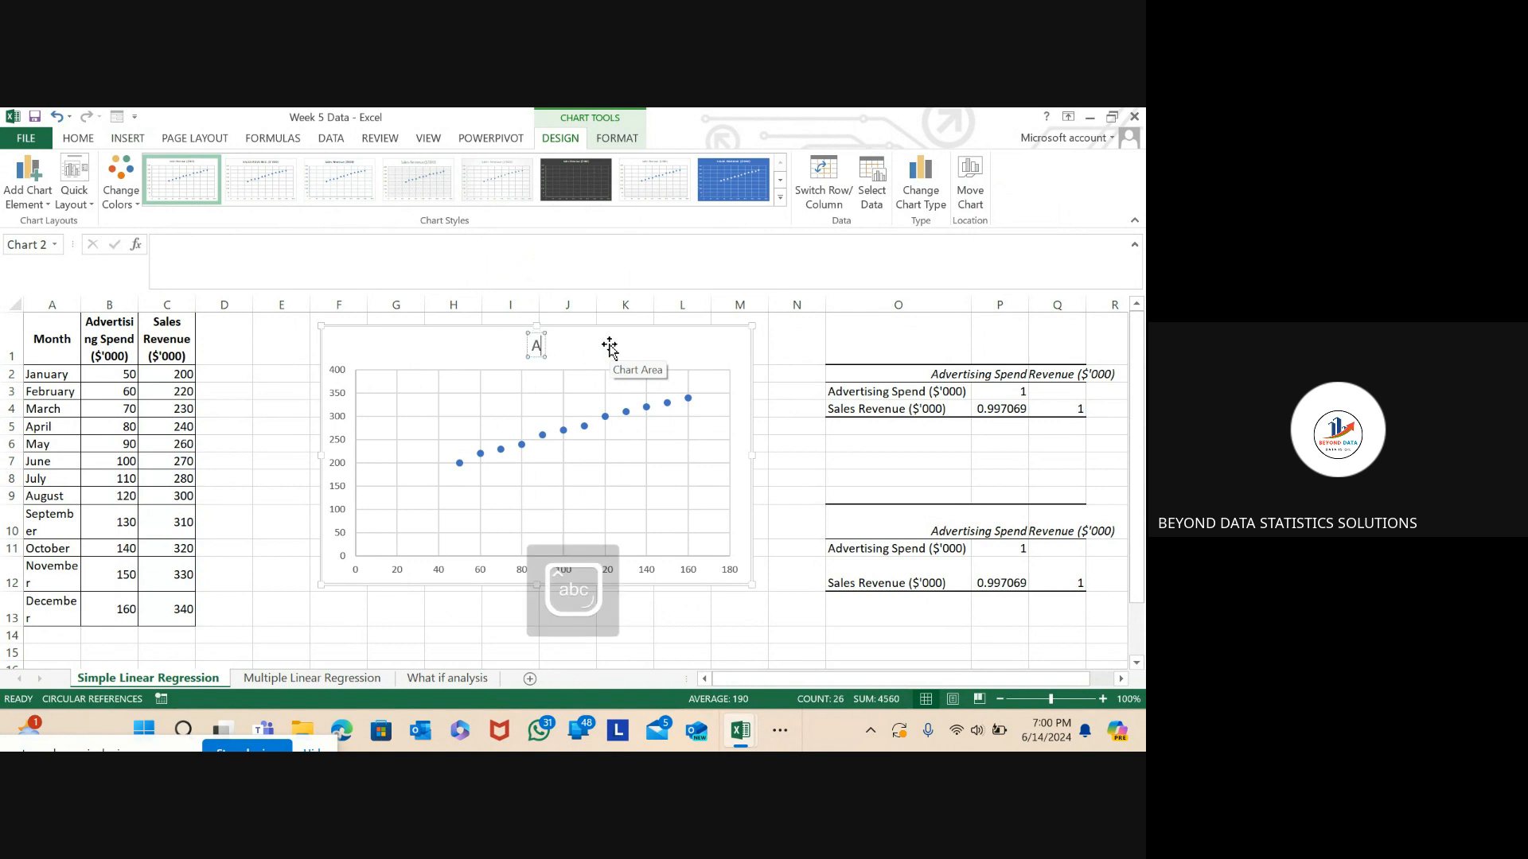
type("dvert")
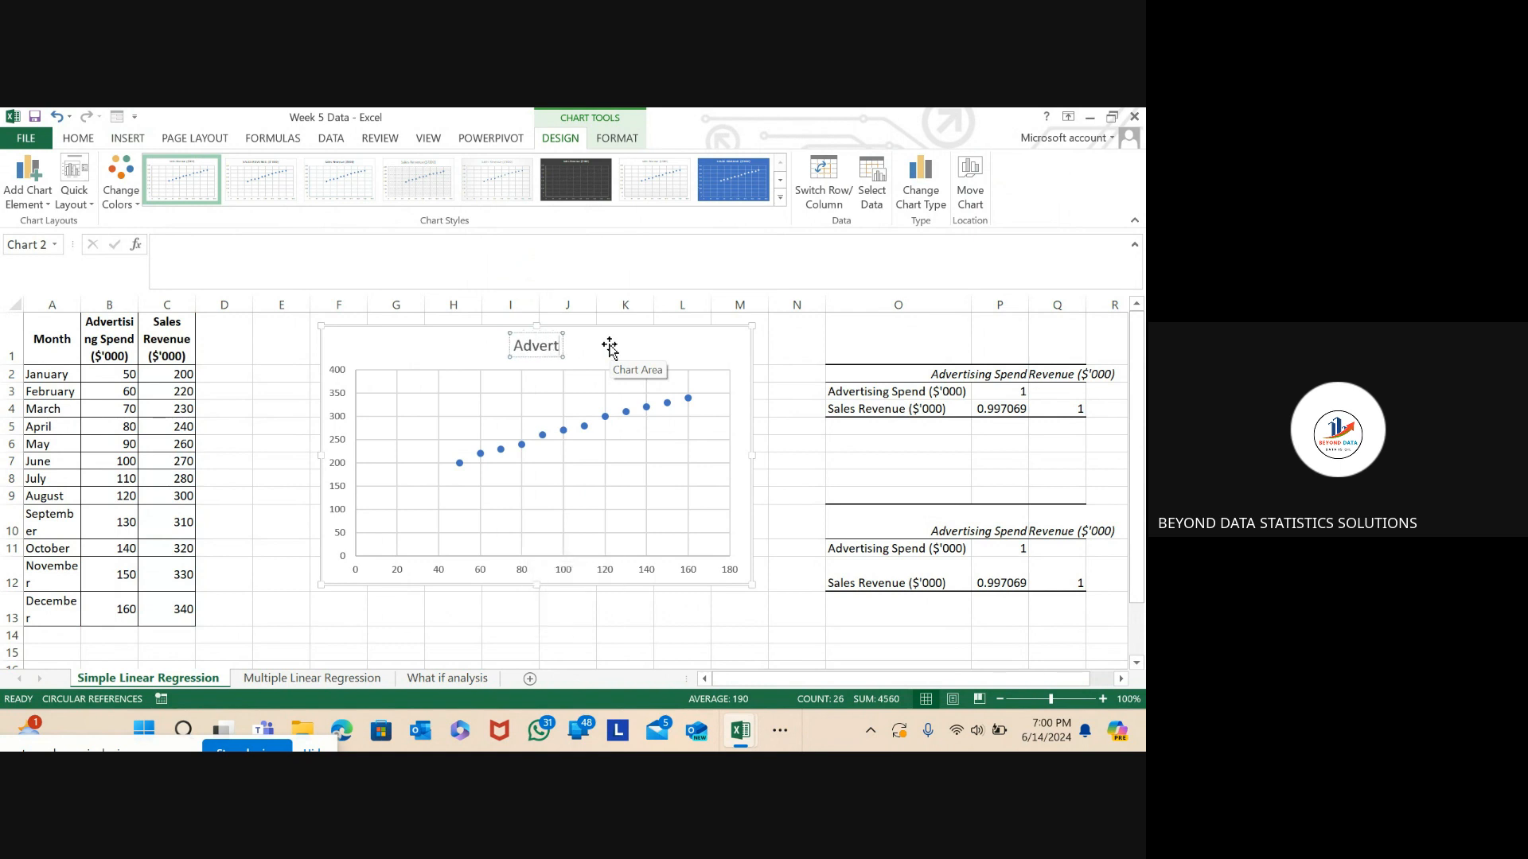
type("isement V")
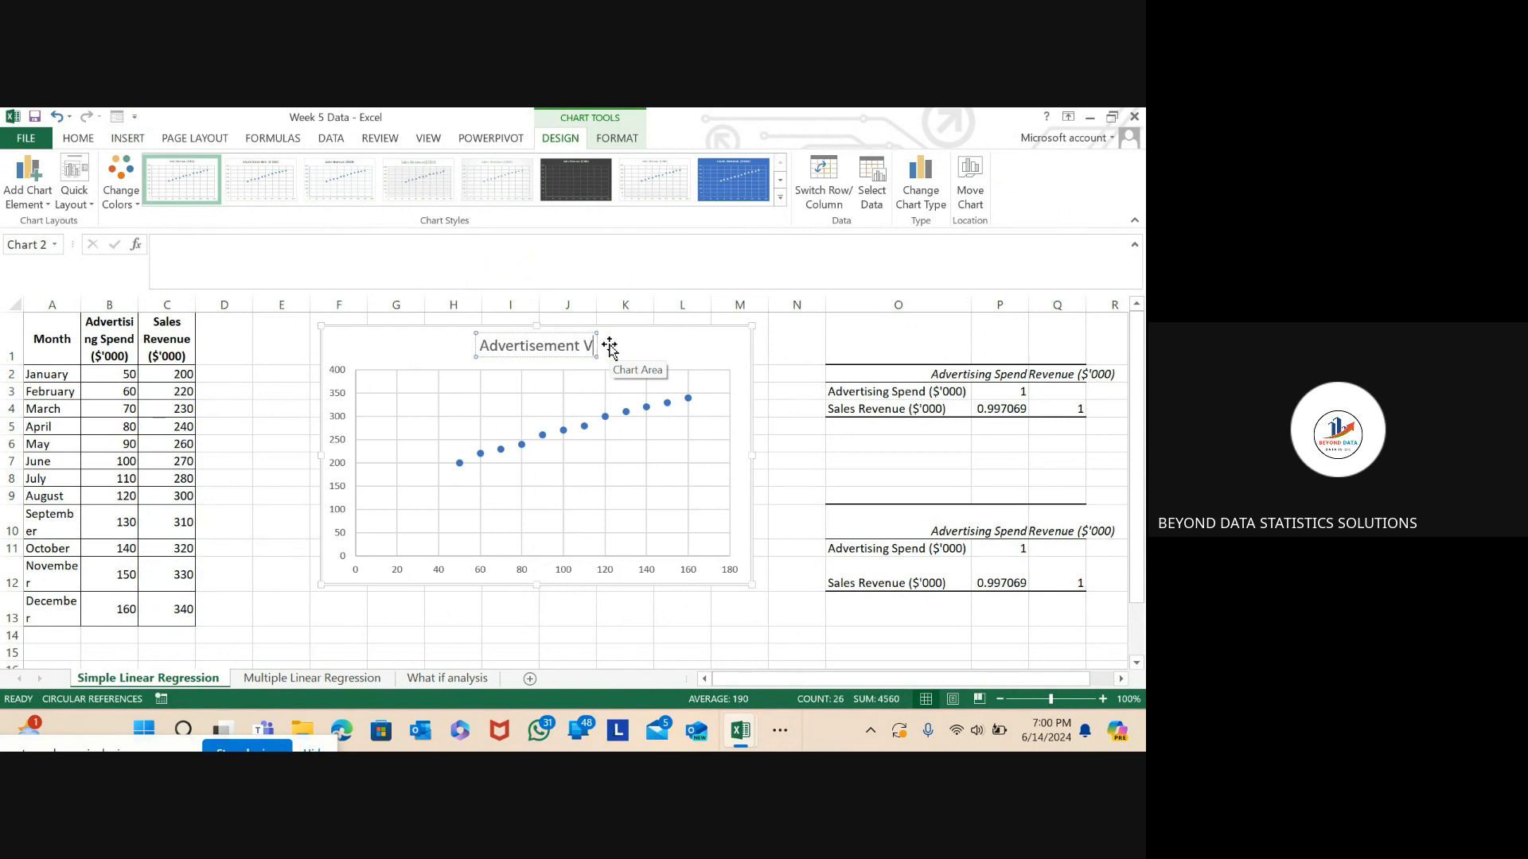
type("s")
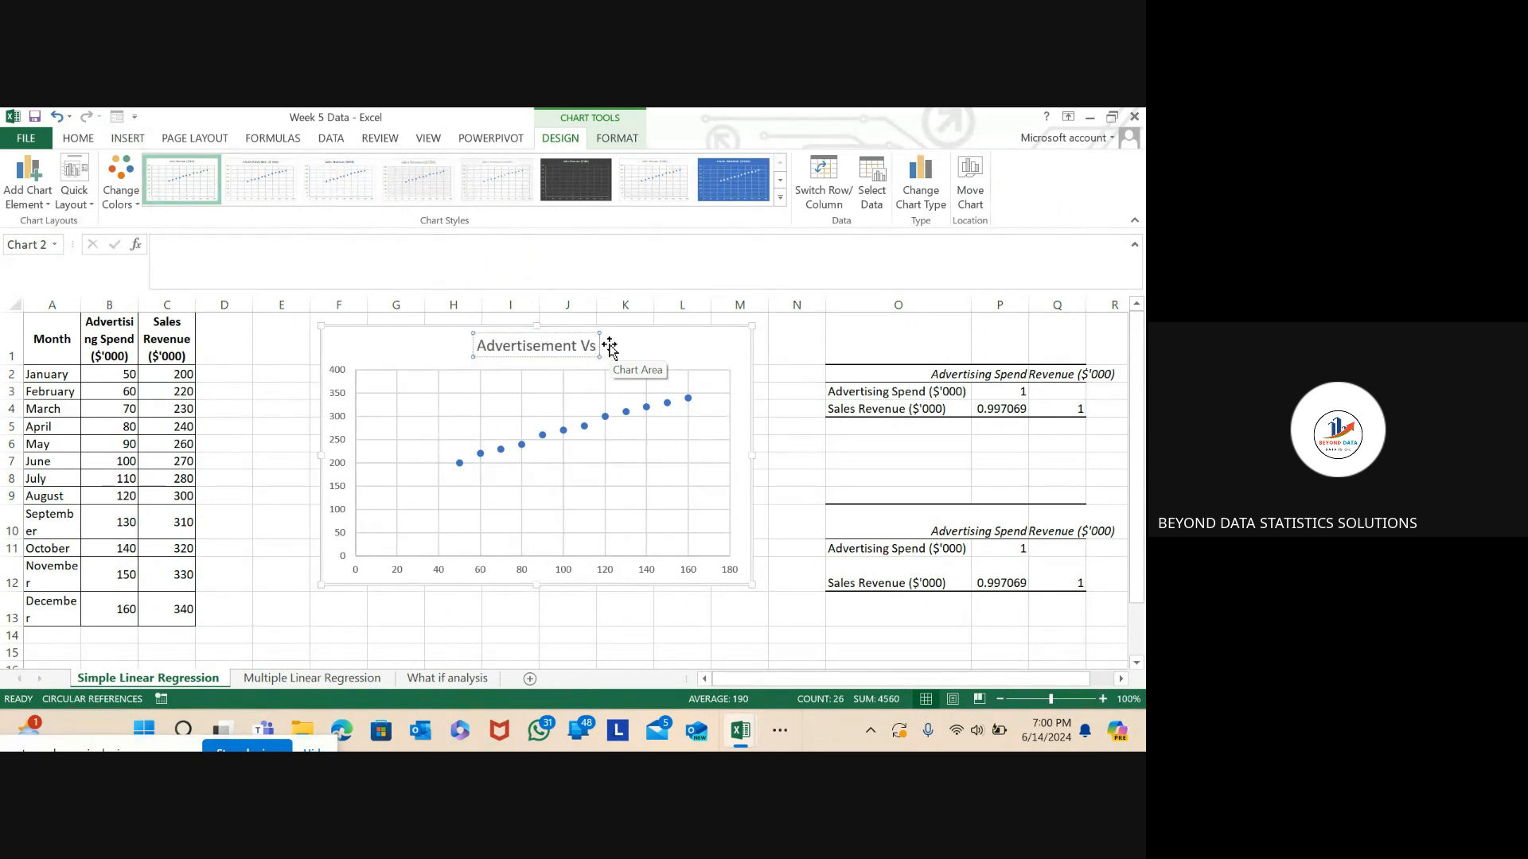
type(" reven")
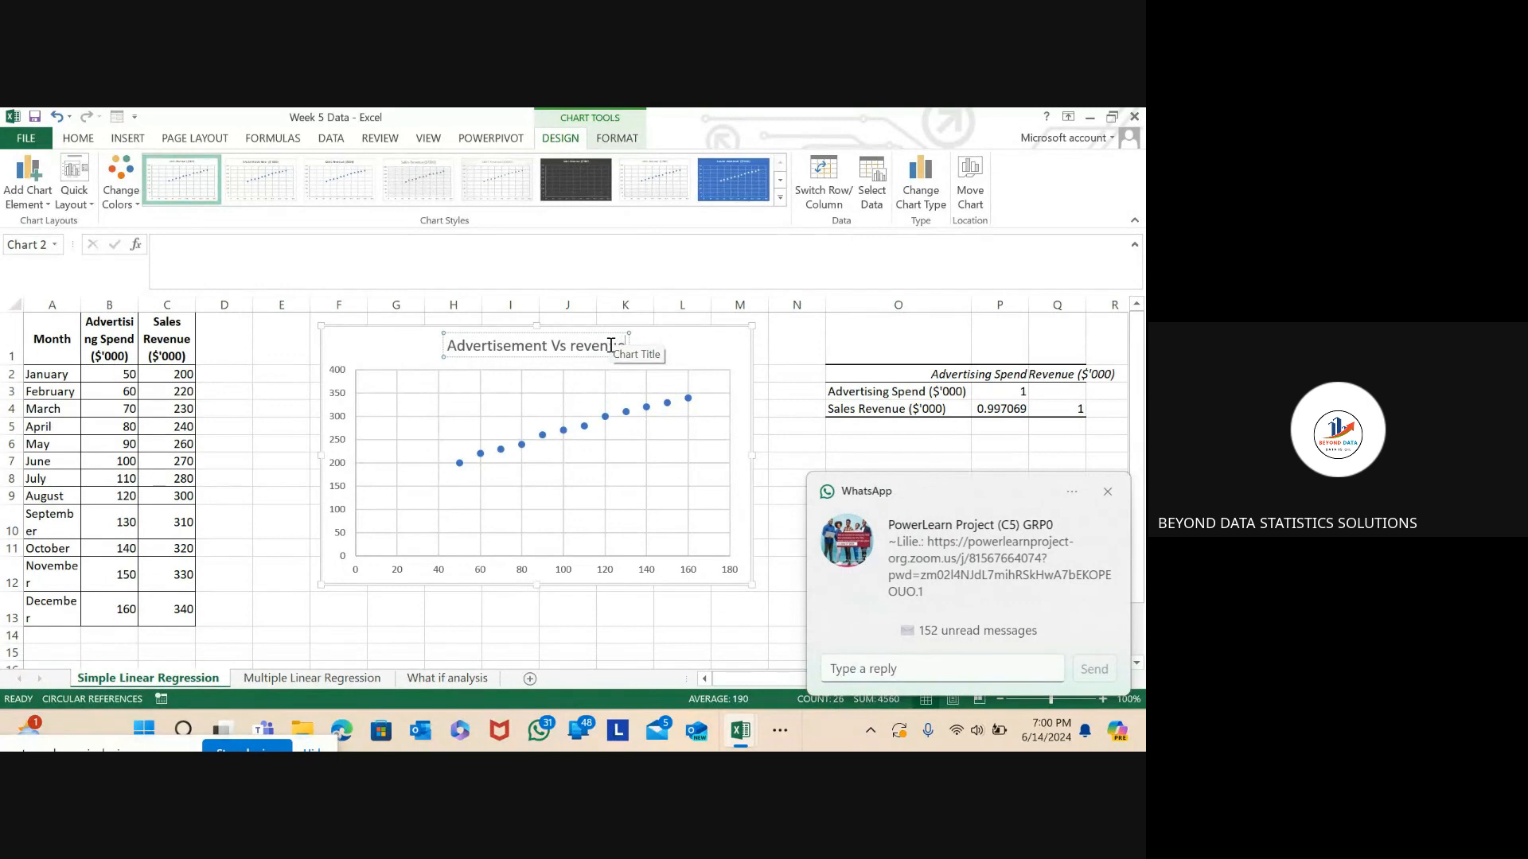
key("BackSpace")
key("BackSpace")
key("BackSpace")
key("BackSpace")
key("BackSpace")
key("BackSpace")
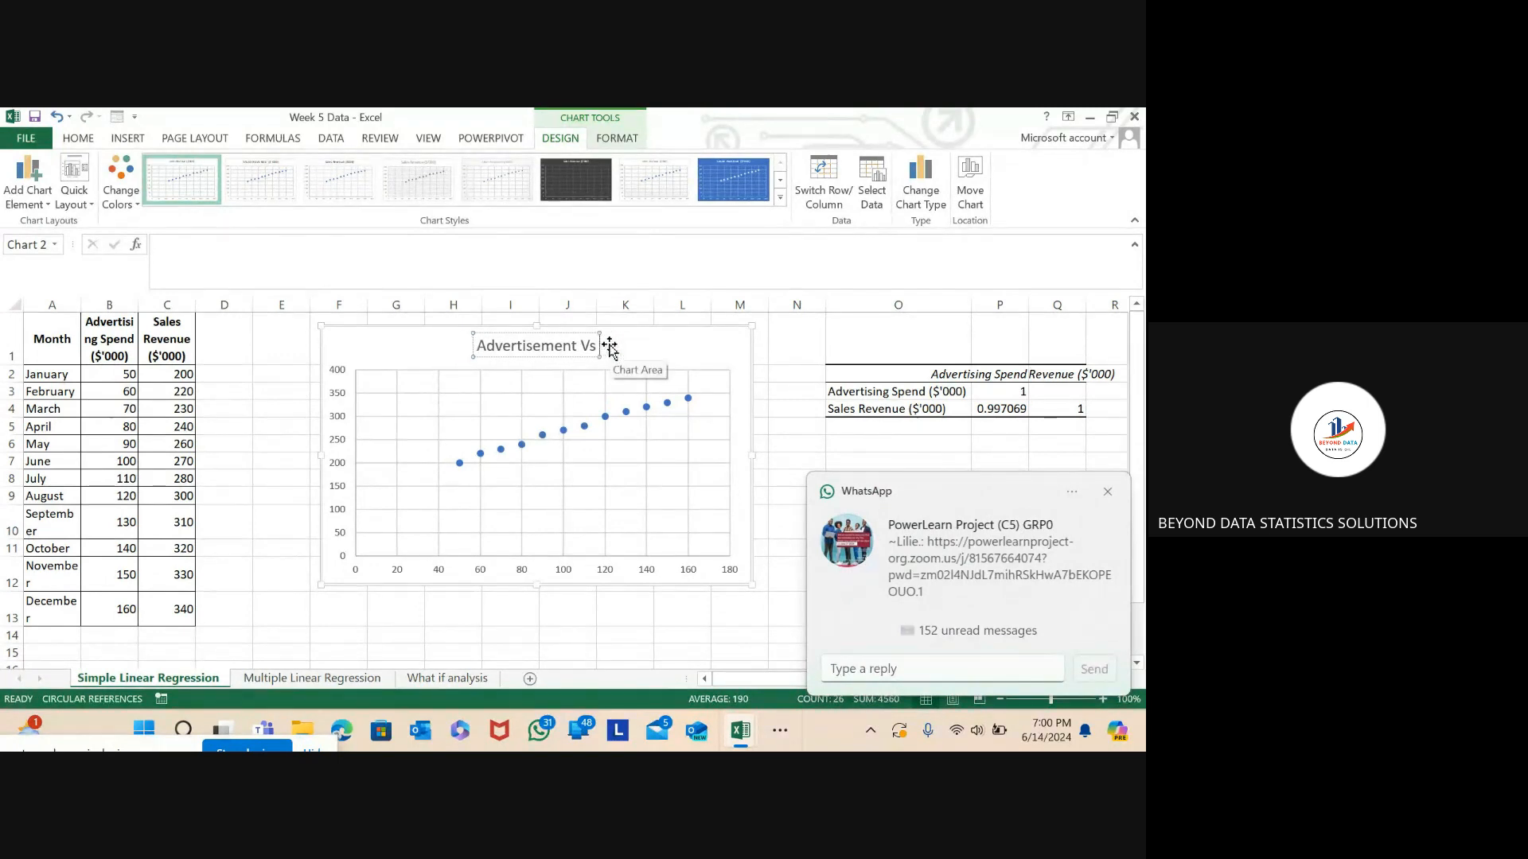
type("Reb")
key("BackSpace")
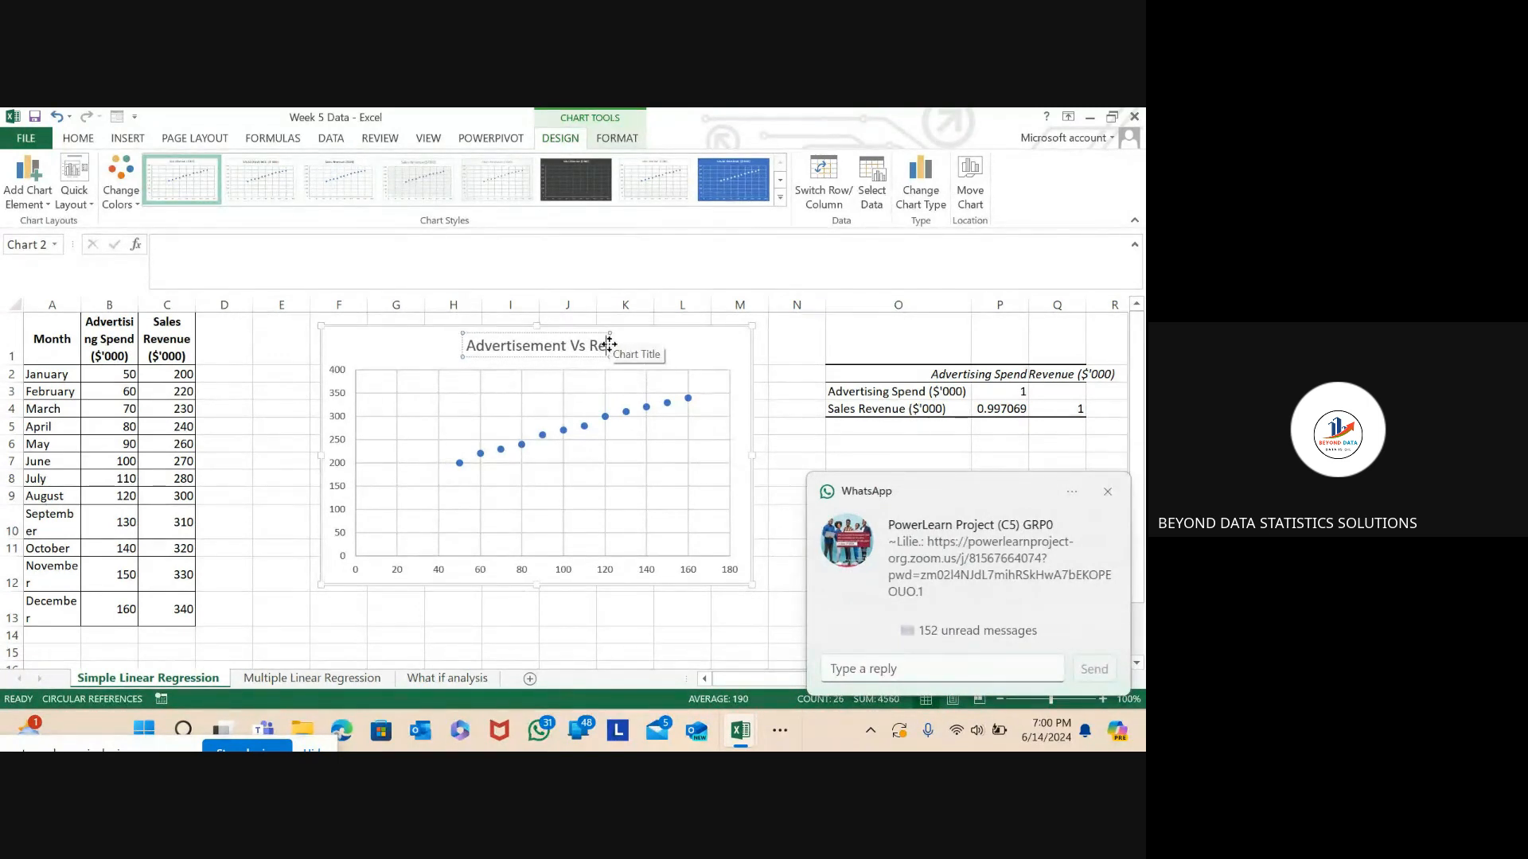
type("venue")
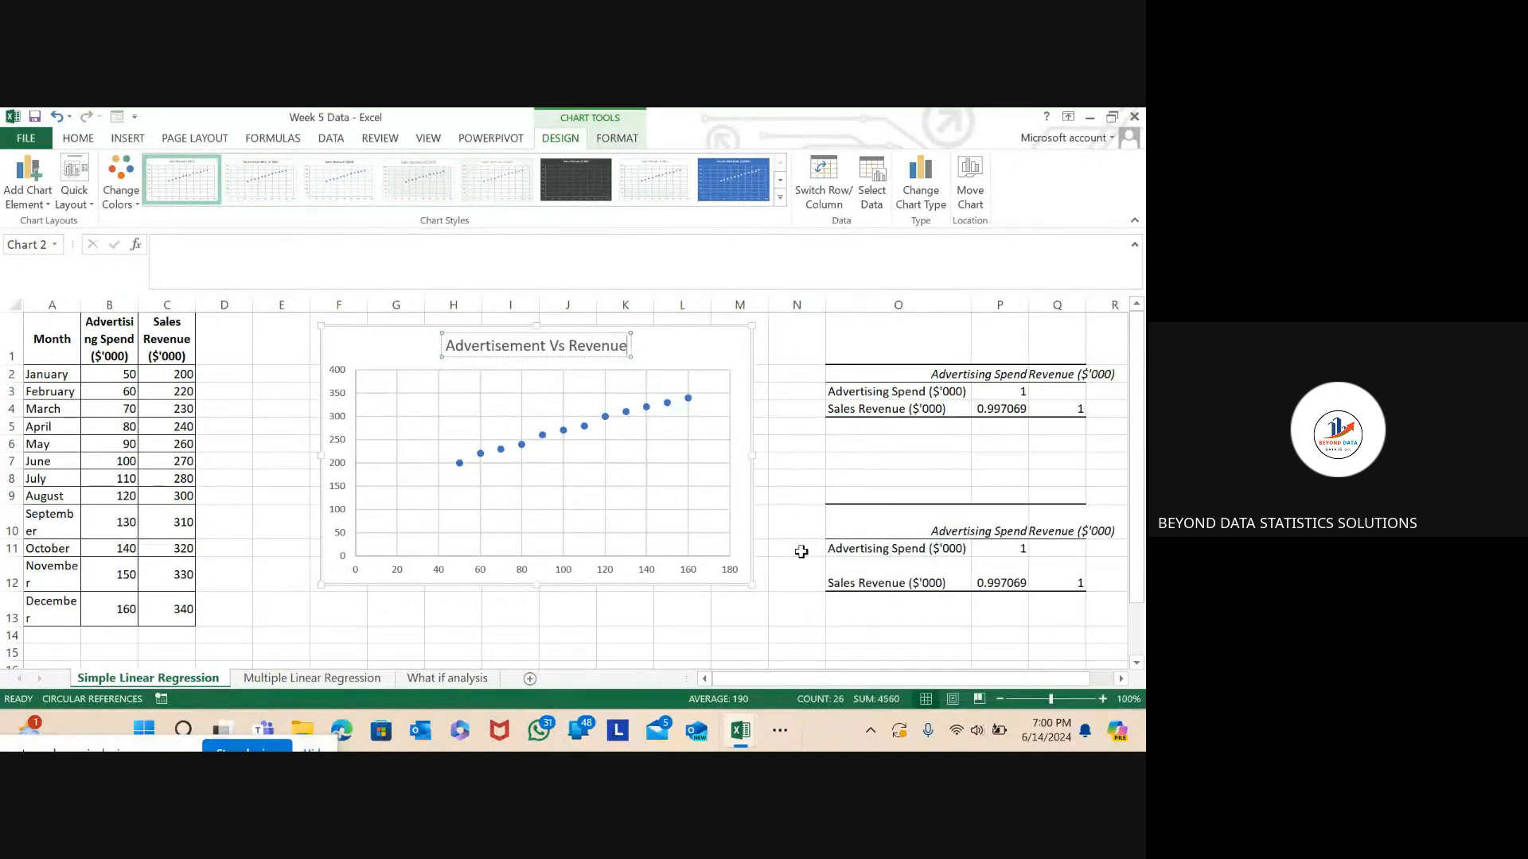
left_click(705, 355)
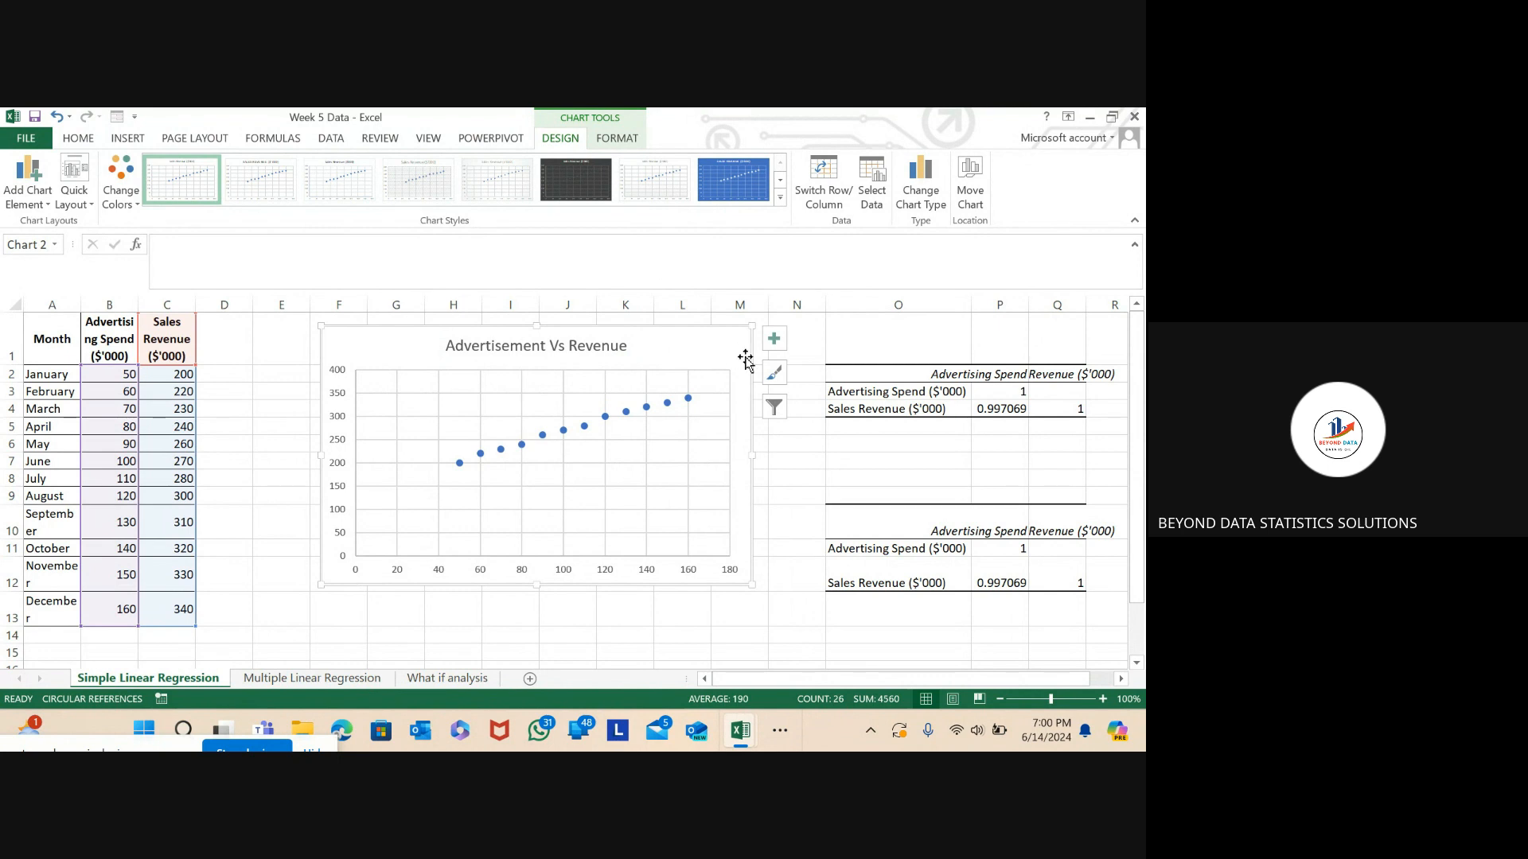
- Add axis titles to the horizontal and vertical axes of the scatter chart
left_click(775, 341)
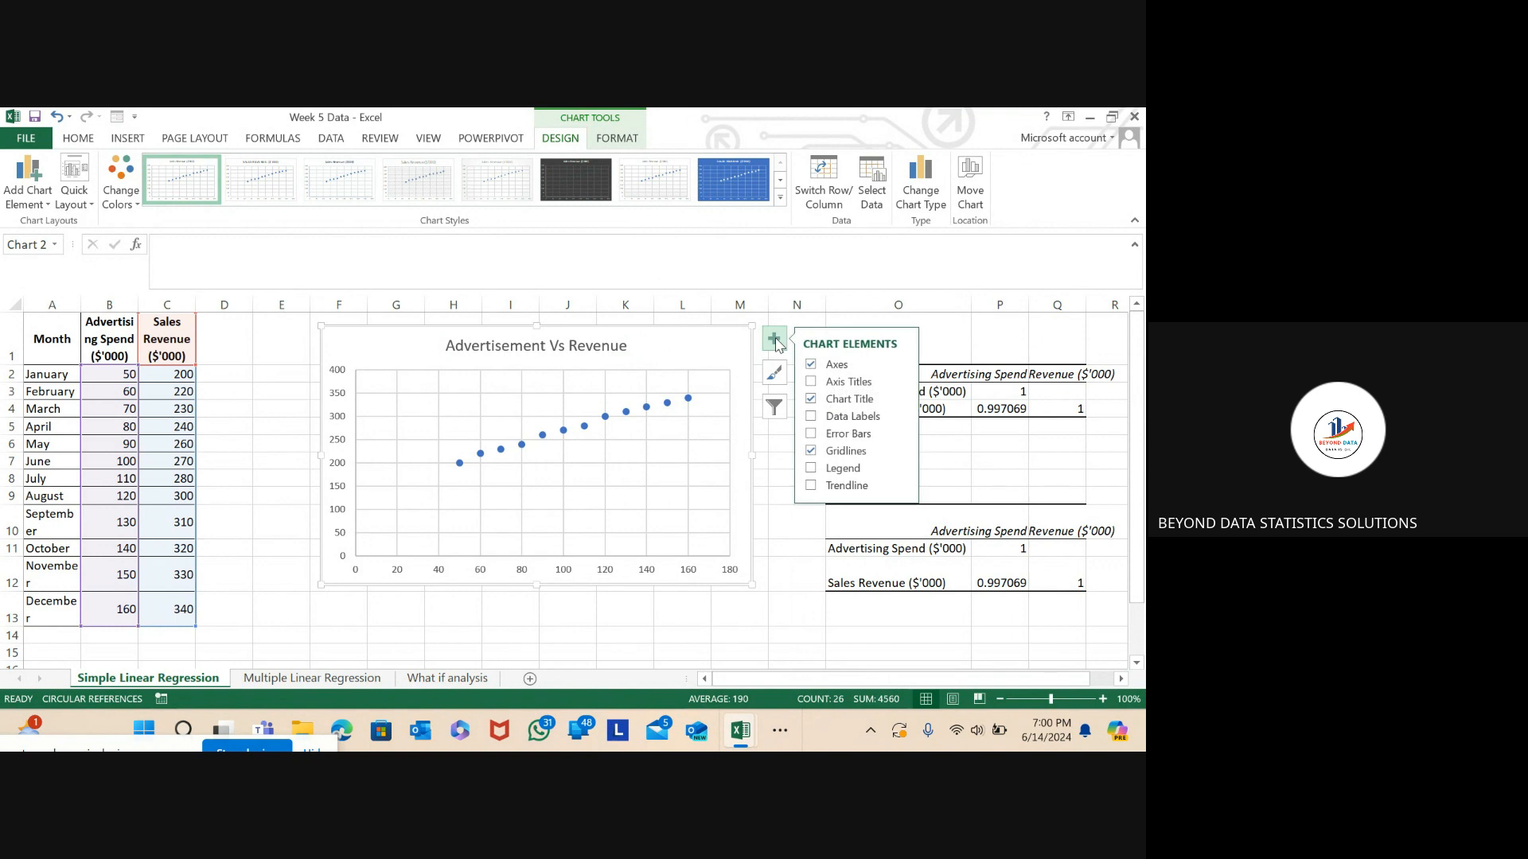
left_click(813, 383)
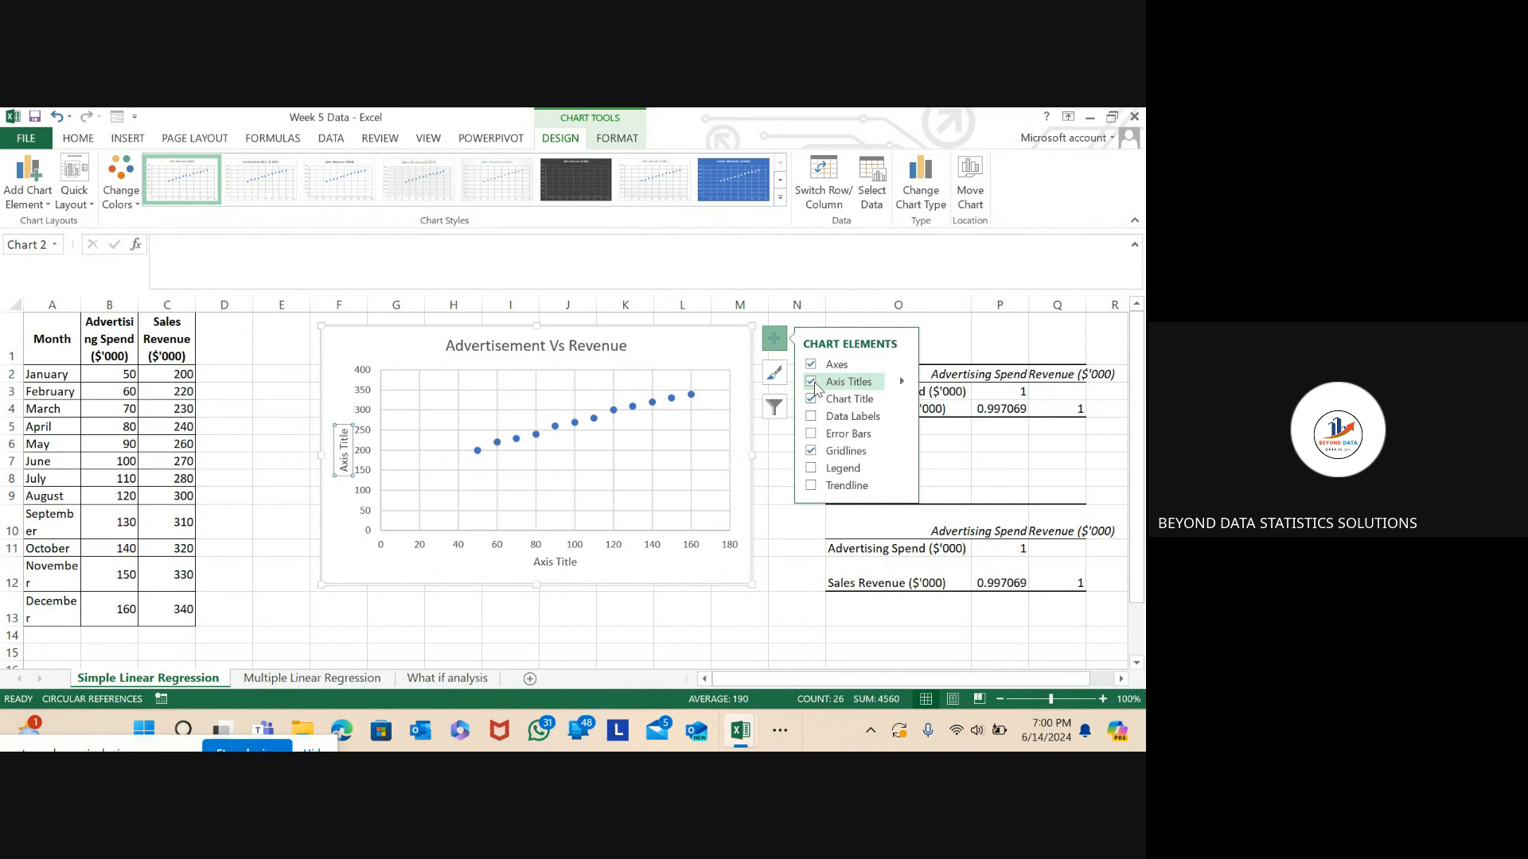
- Replace the vertical axis title's placeholder text with "Revenue"
left_click(350, 445)
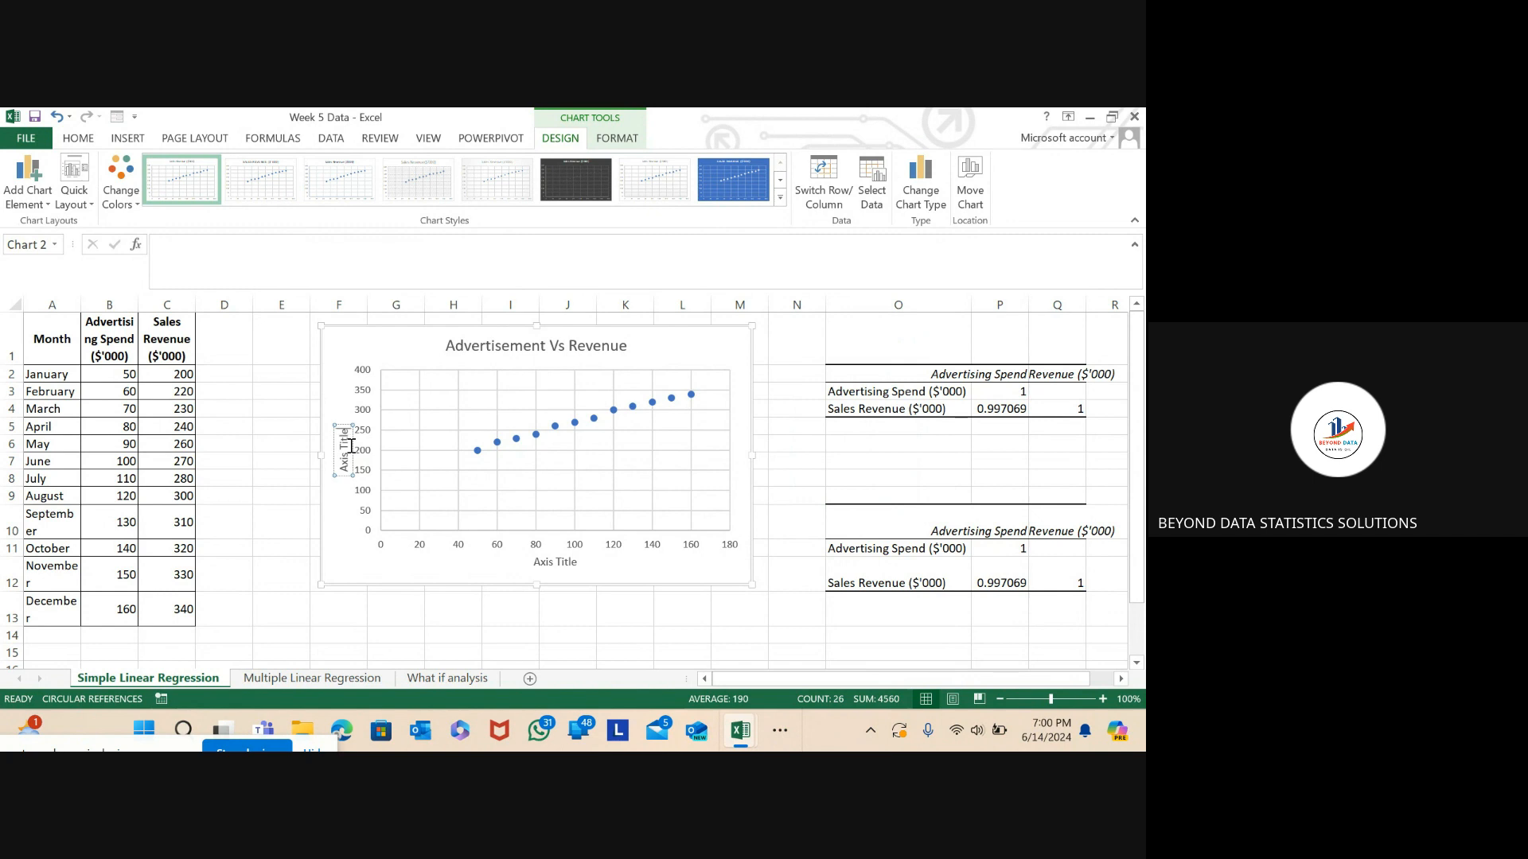
key("BackSpace")
key("BackSpace")
key("BackSpace")
key("BackSpace")
key("BackSpace")
key("BackSpace")
key("BackSpace")
key("BackSpace")
key("BackSpace")
key("BackSpace")
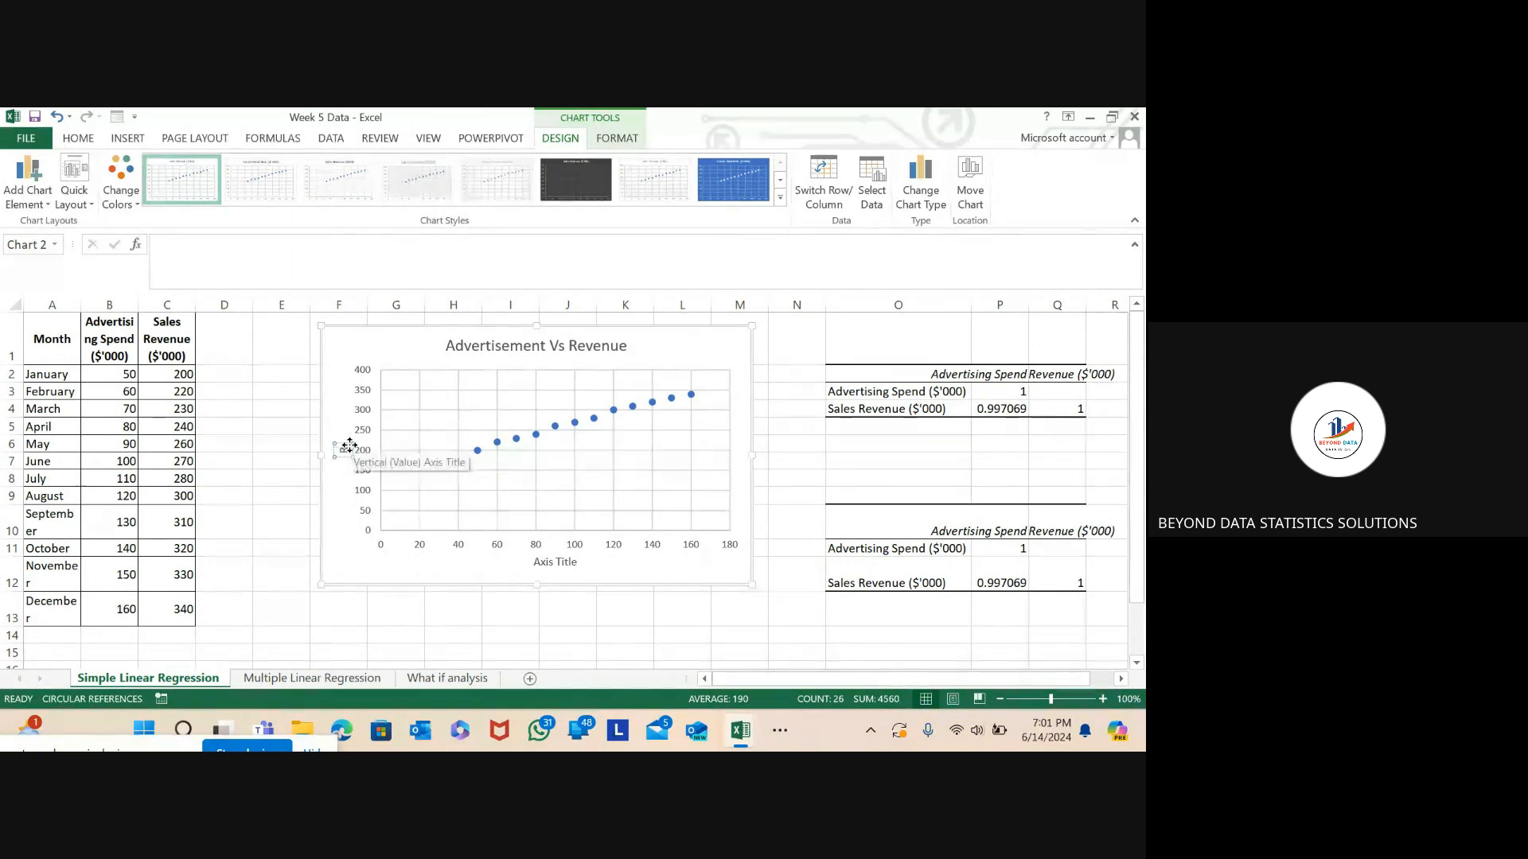
type("Revenue")
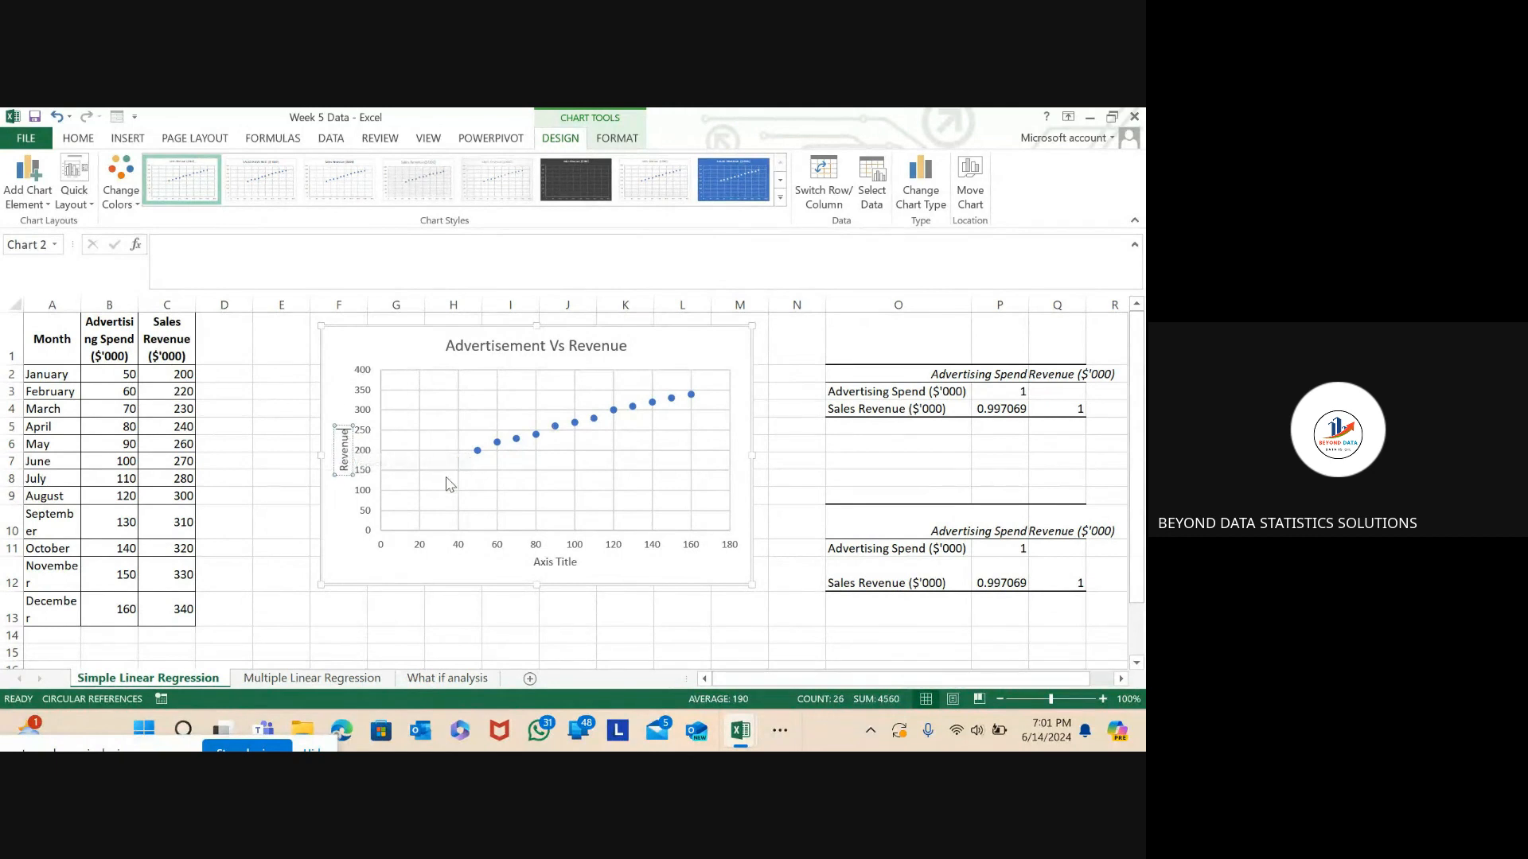
- Replace the horizontal axis title's placeholder text with "Advertisement"
left_click(543, 563)
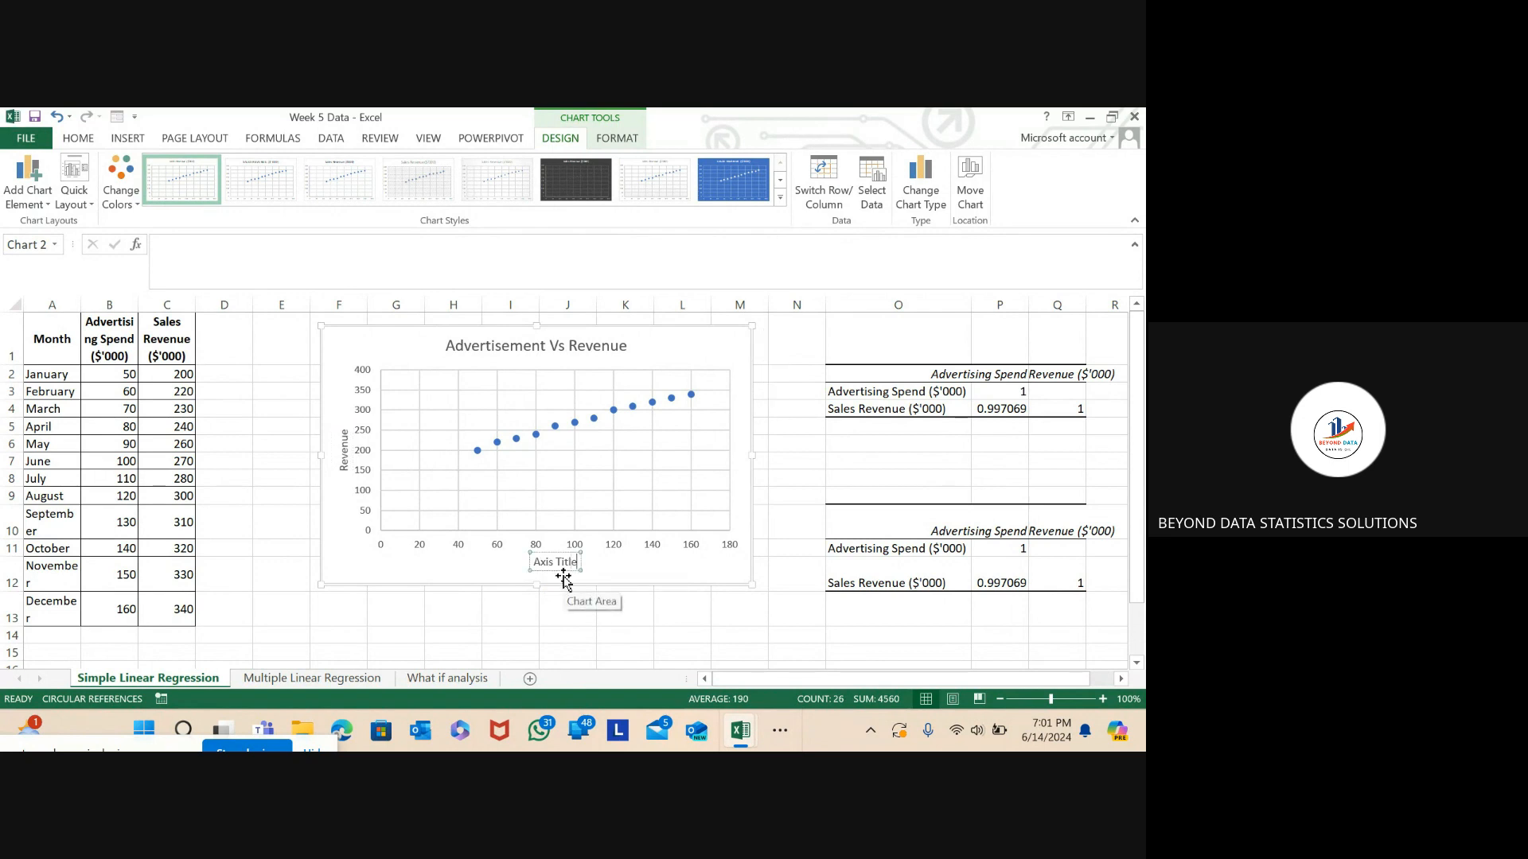
type("Advertisement")
left_click(658, 578)
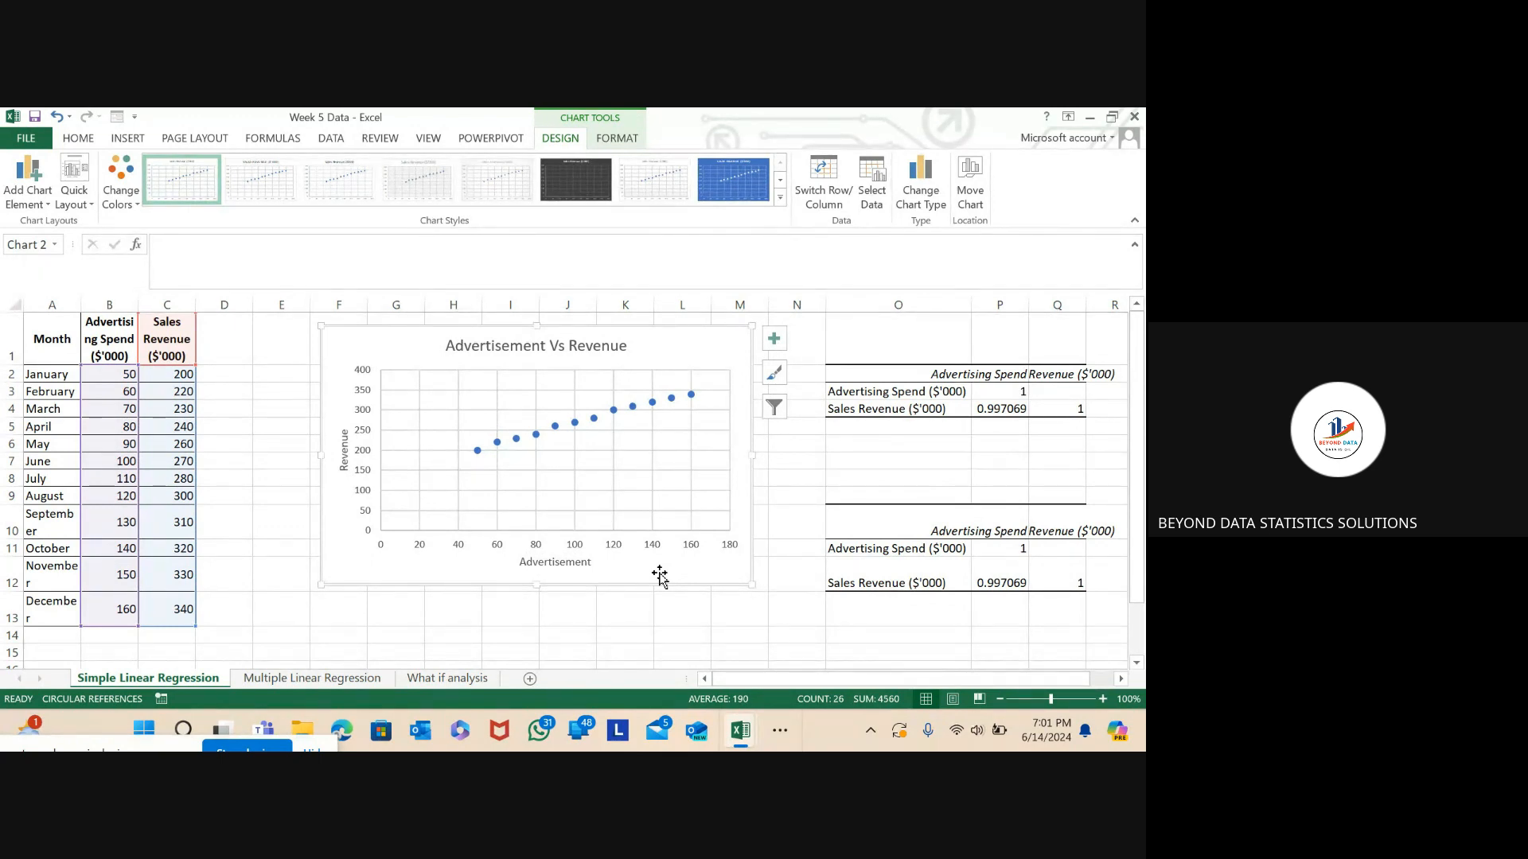
- Copy the header text "Advertising Spend ($'000)" from B1 and use it as the scatter chart's horizontal axis title
left_click(102, 335)
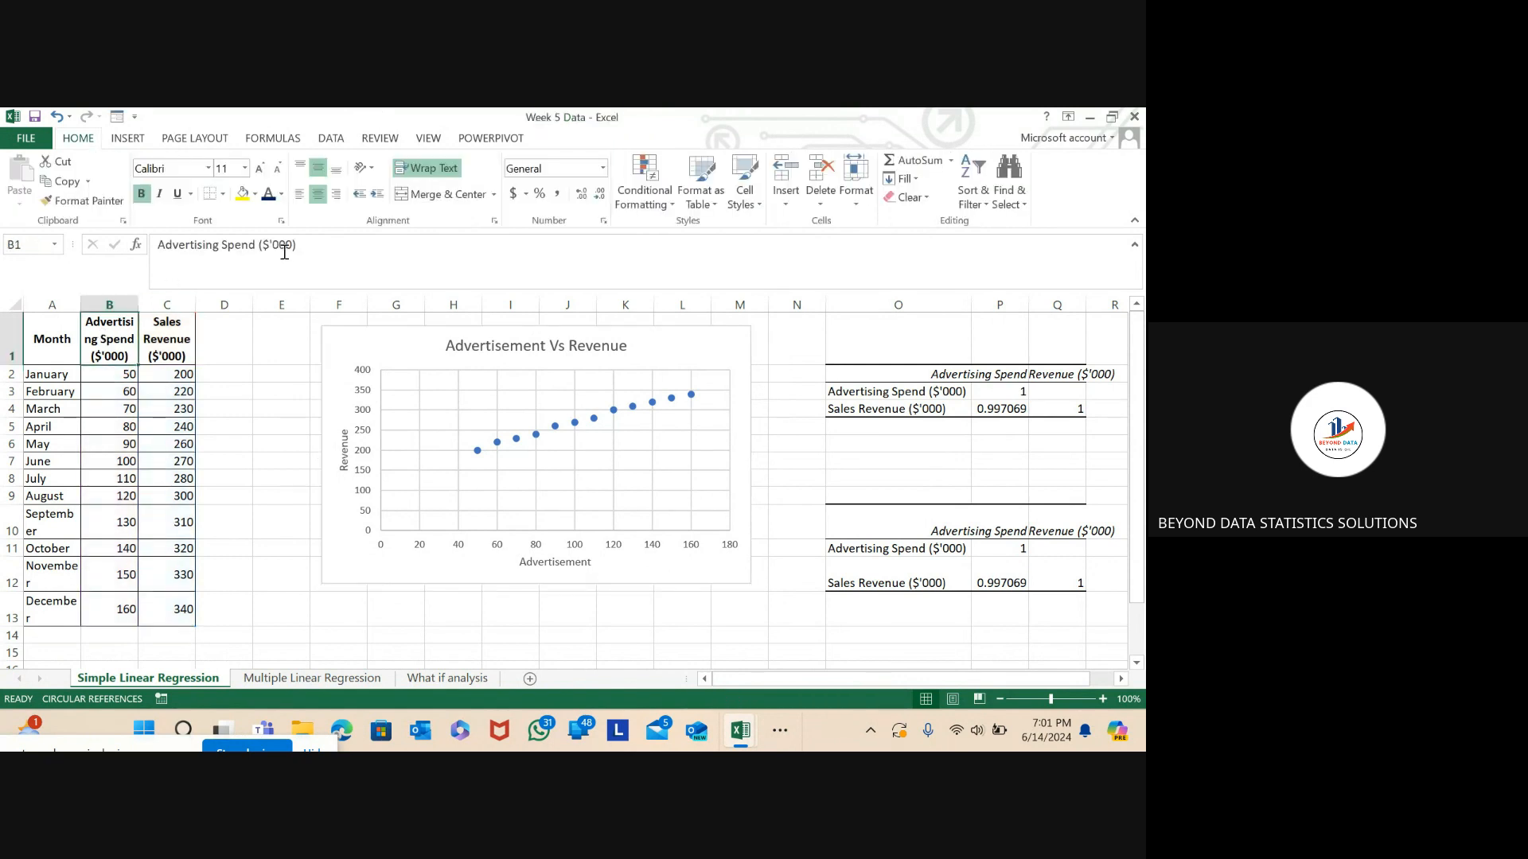
left_click_drag(307, 248, 143, 256)
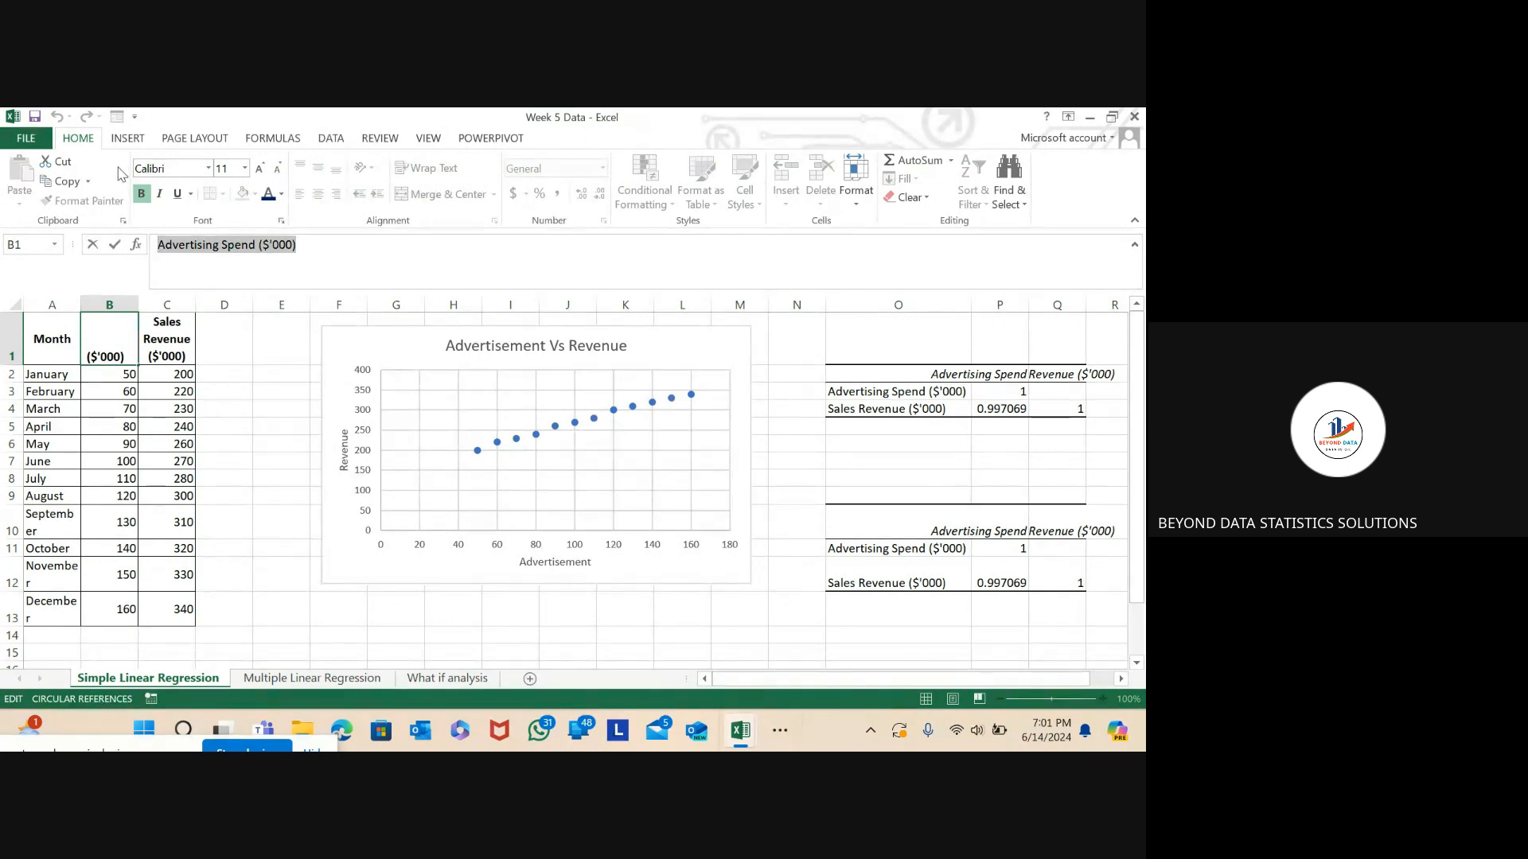
key("ctrl+c")
left_click(571, 562)
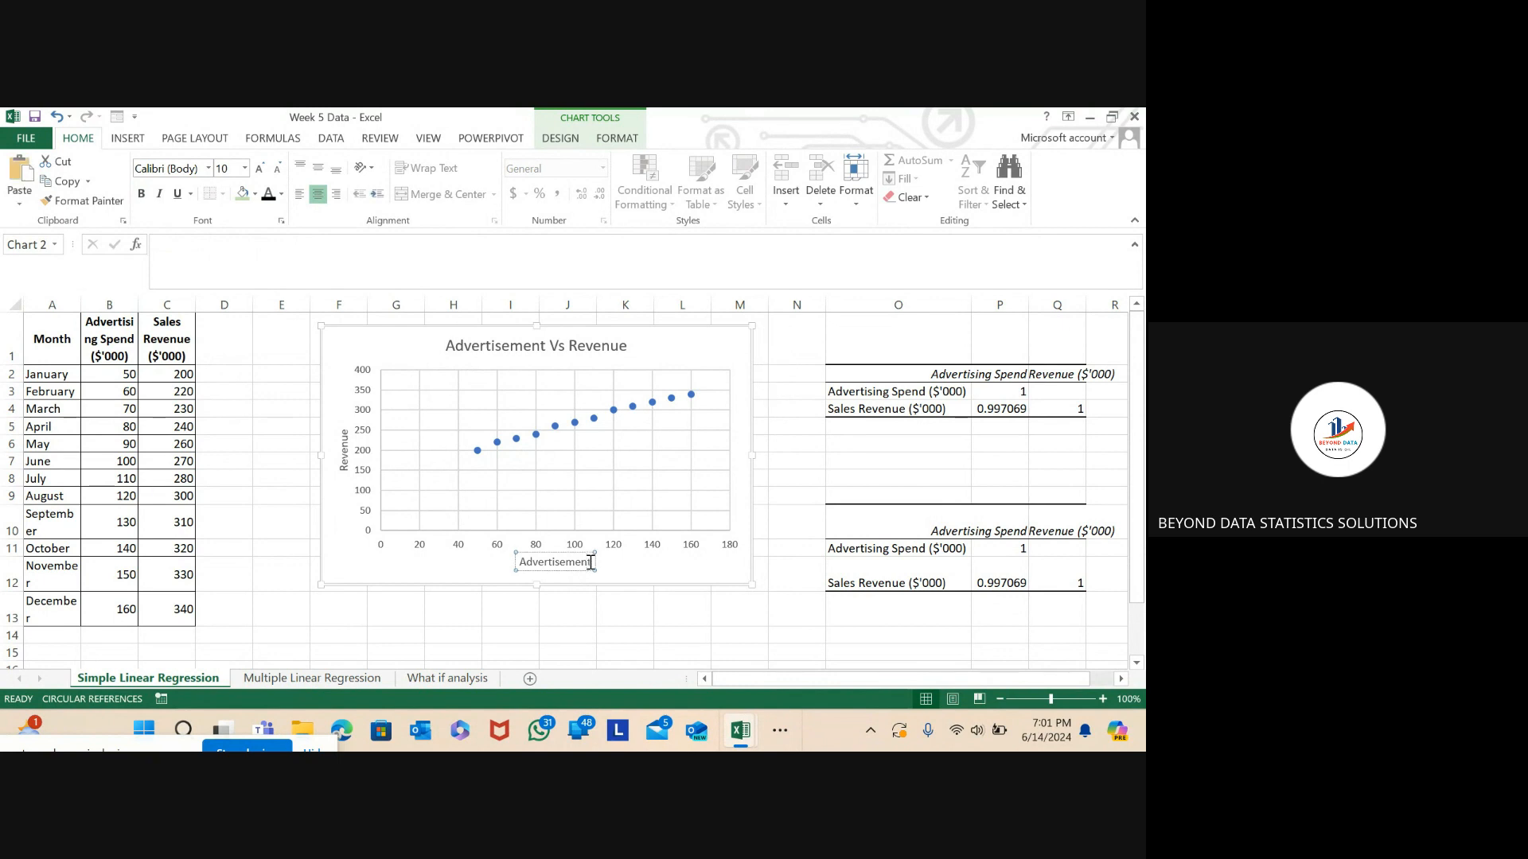
left_click_drag(591, 562, 575, 562)
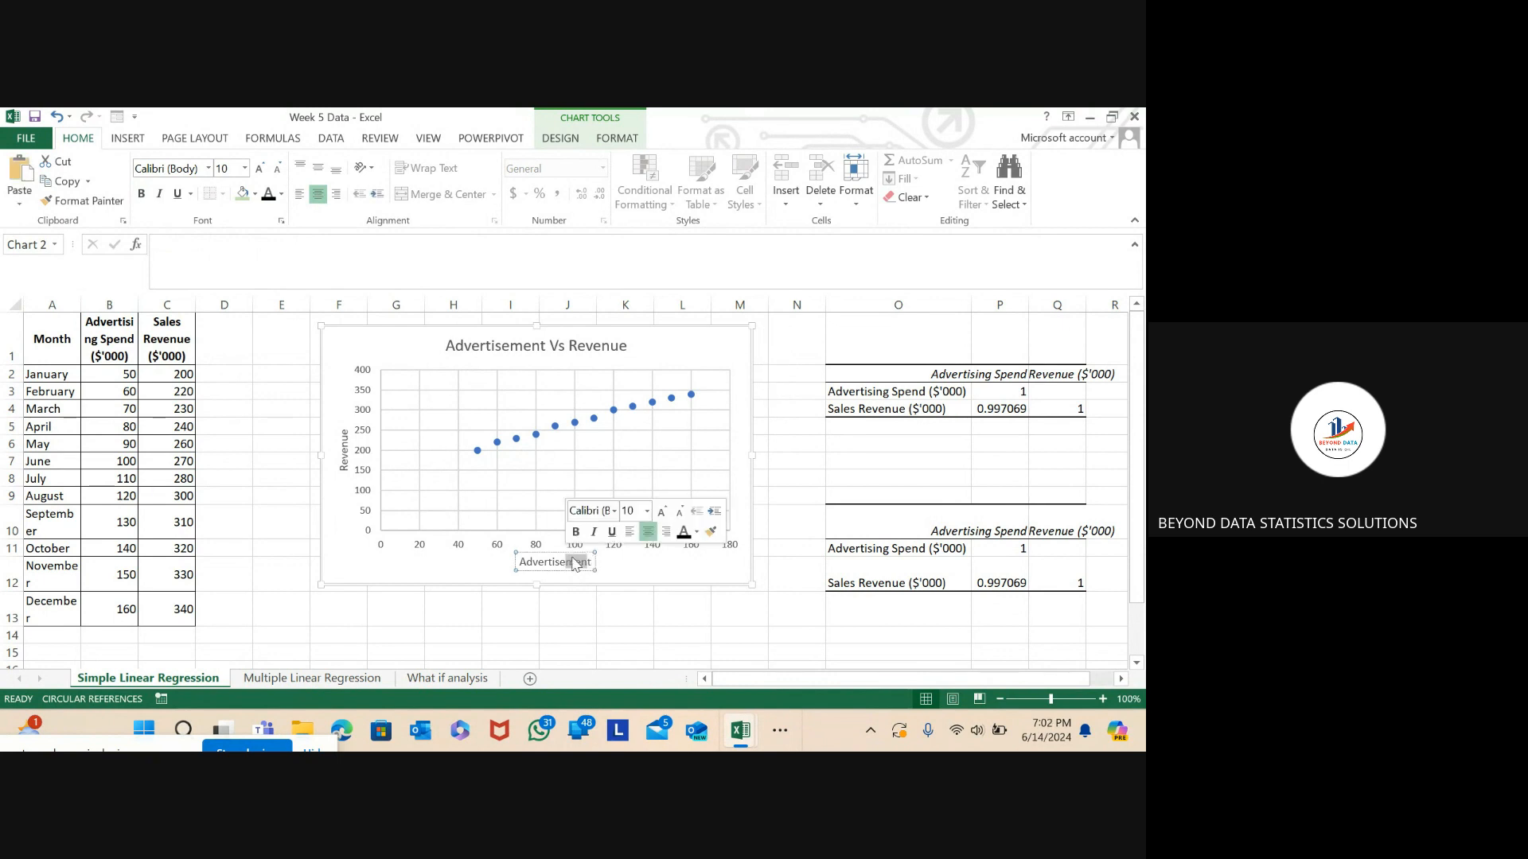
double_click(576, 563)
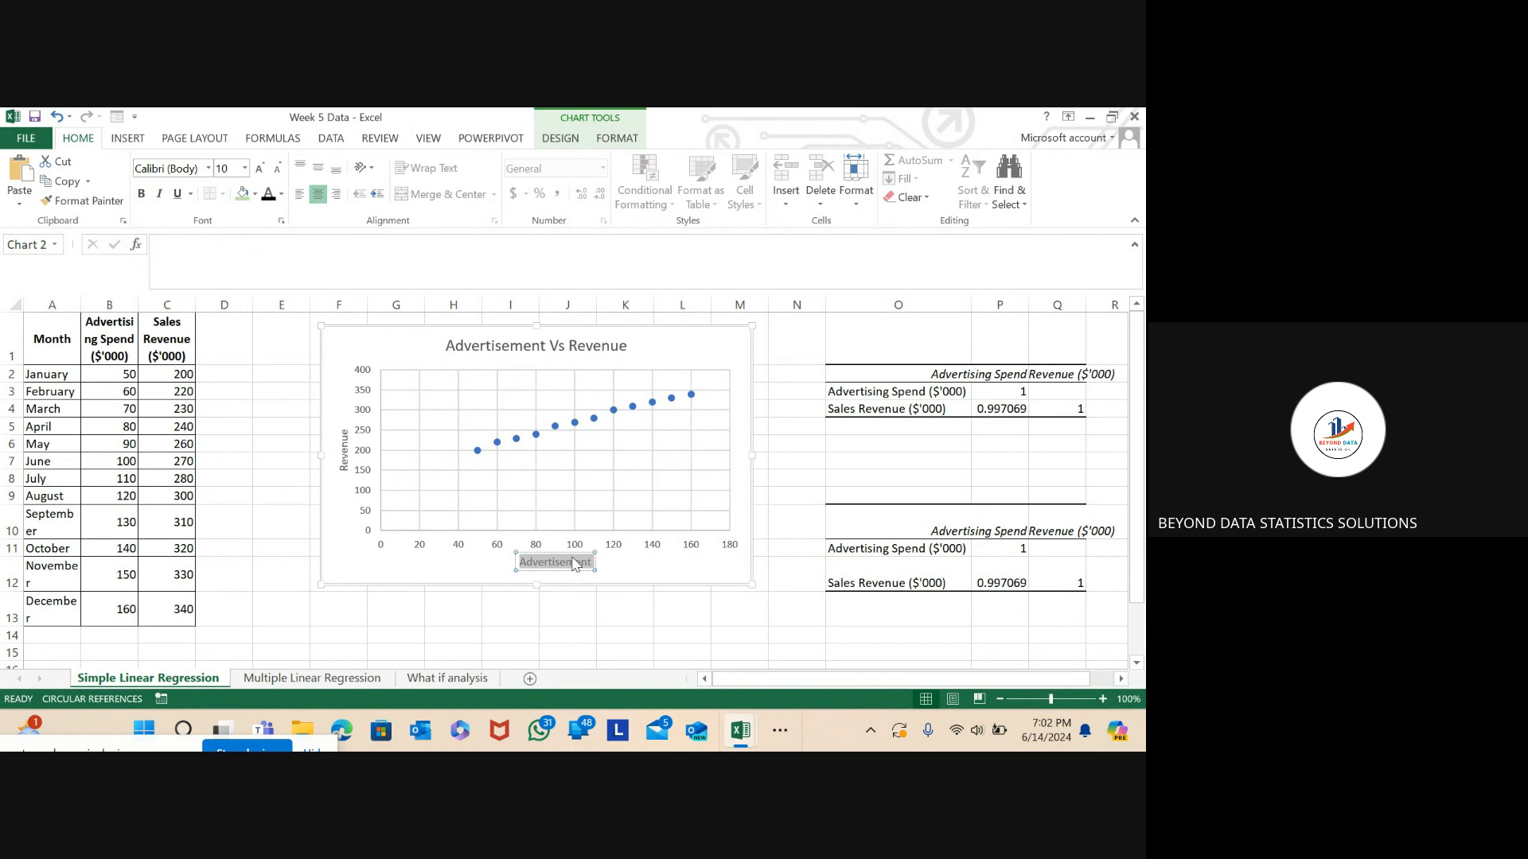
key("ctrl+v")
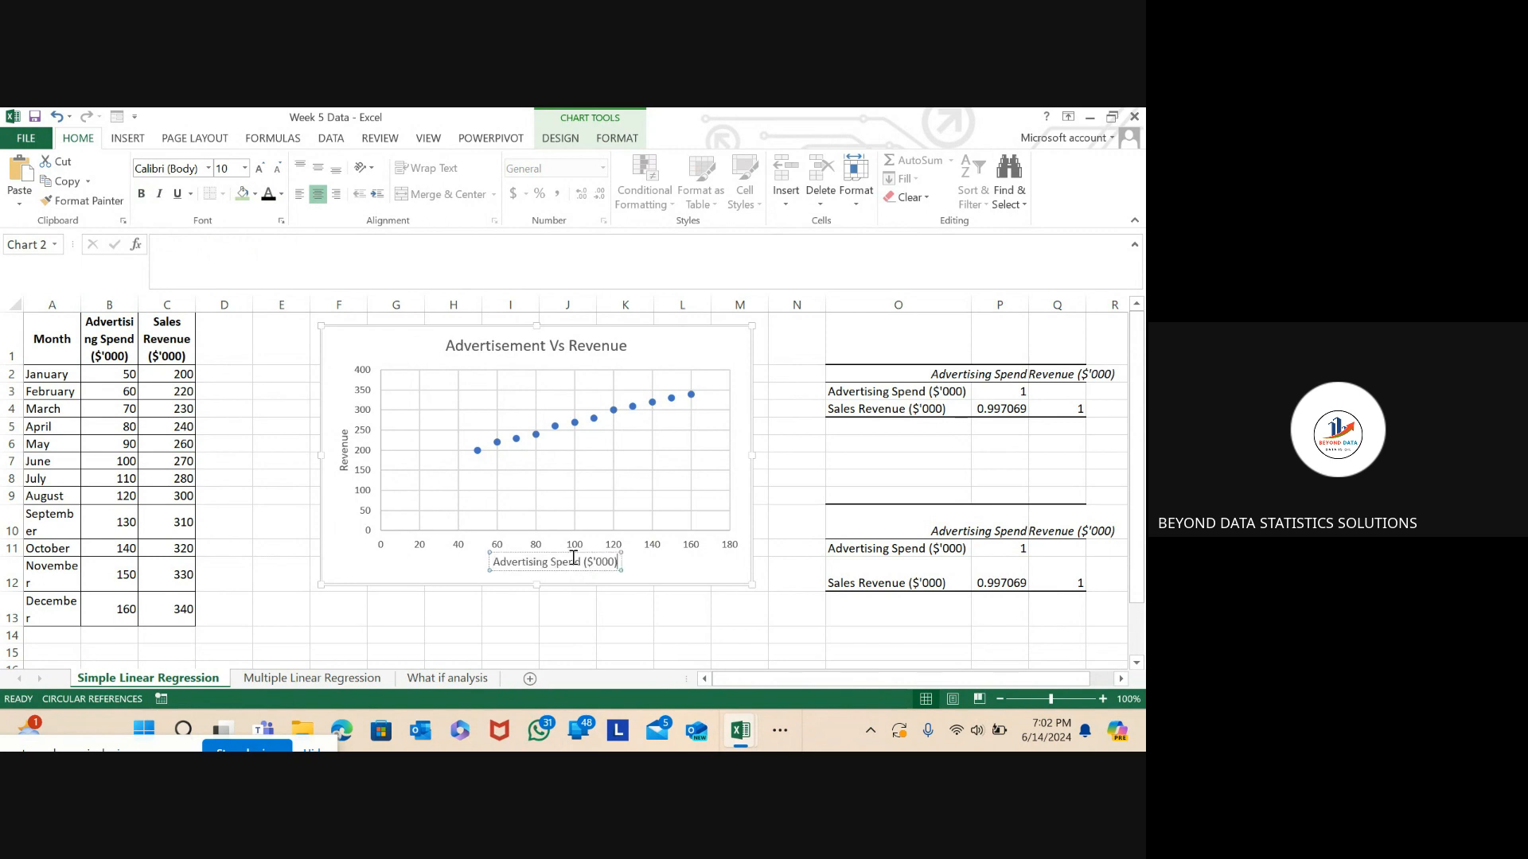
left_click(648, 569)
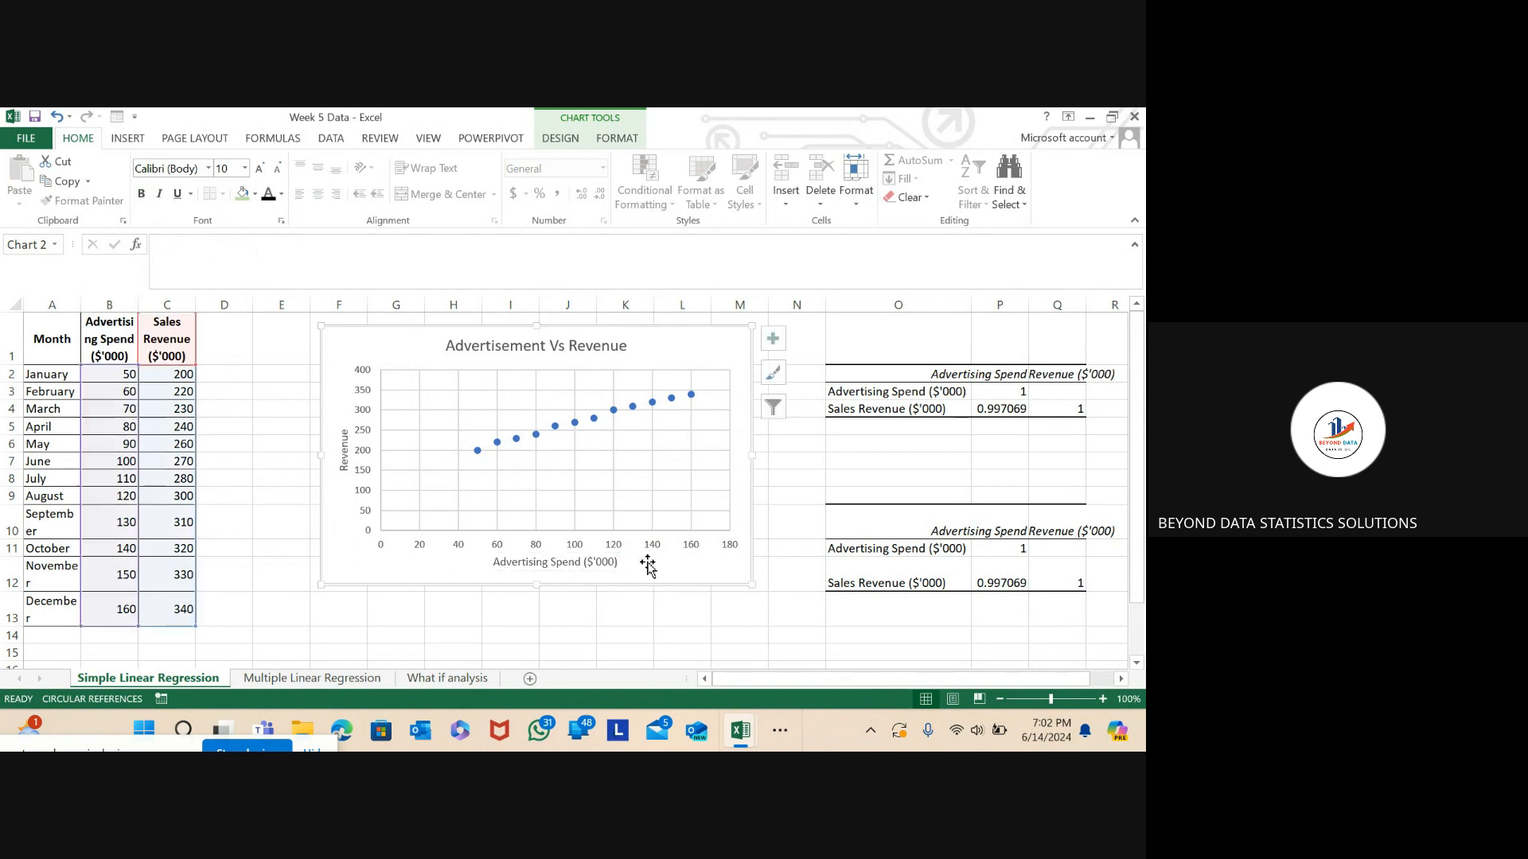
- Copy the header text "Sales Revenue ($'000)" from C1 and use it as the scatter chart's vertical axis title
left_click(165, 343)
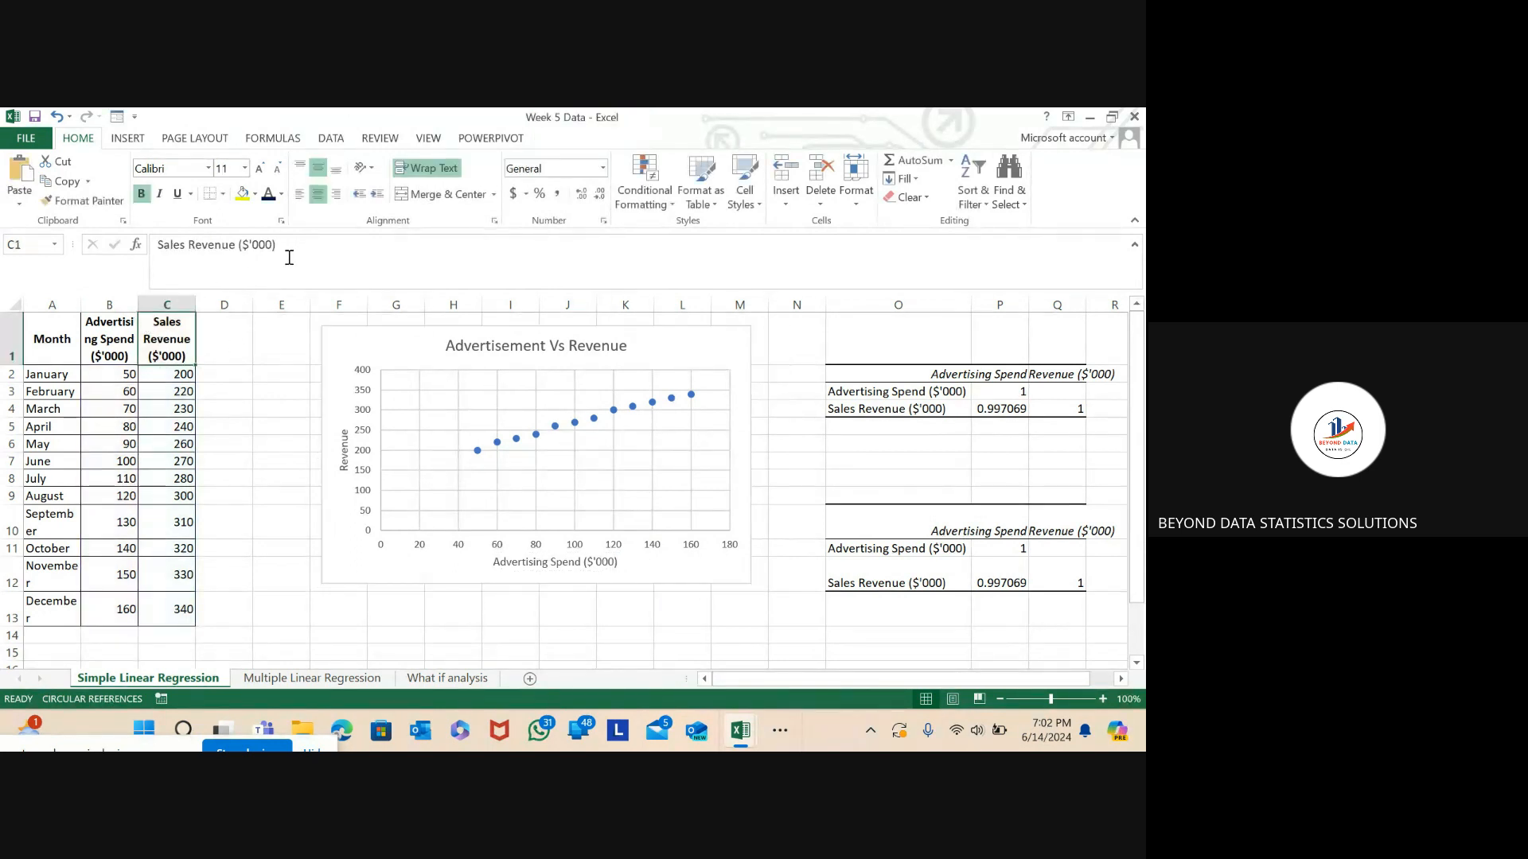
left_click_drag(278, 245, 148, 241)
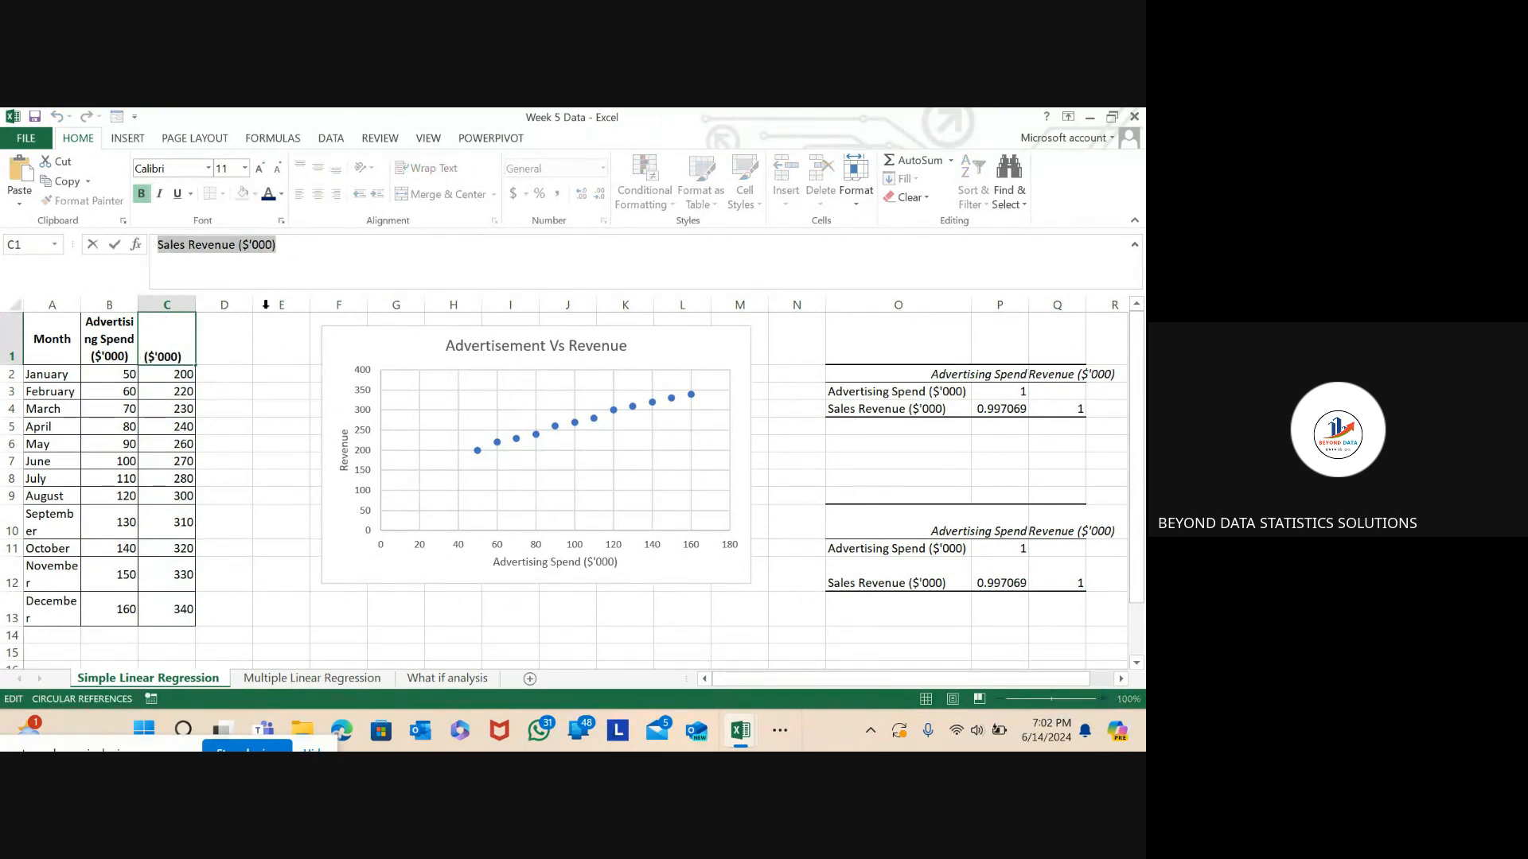
key("Escape")
left_click(341, 444)
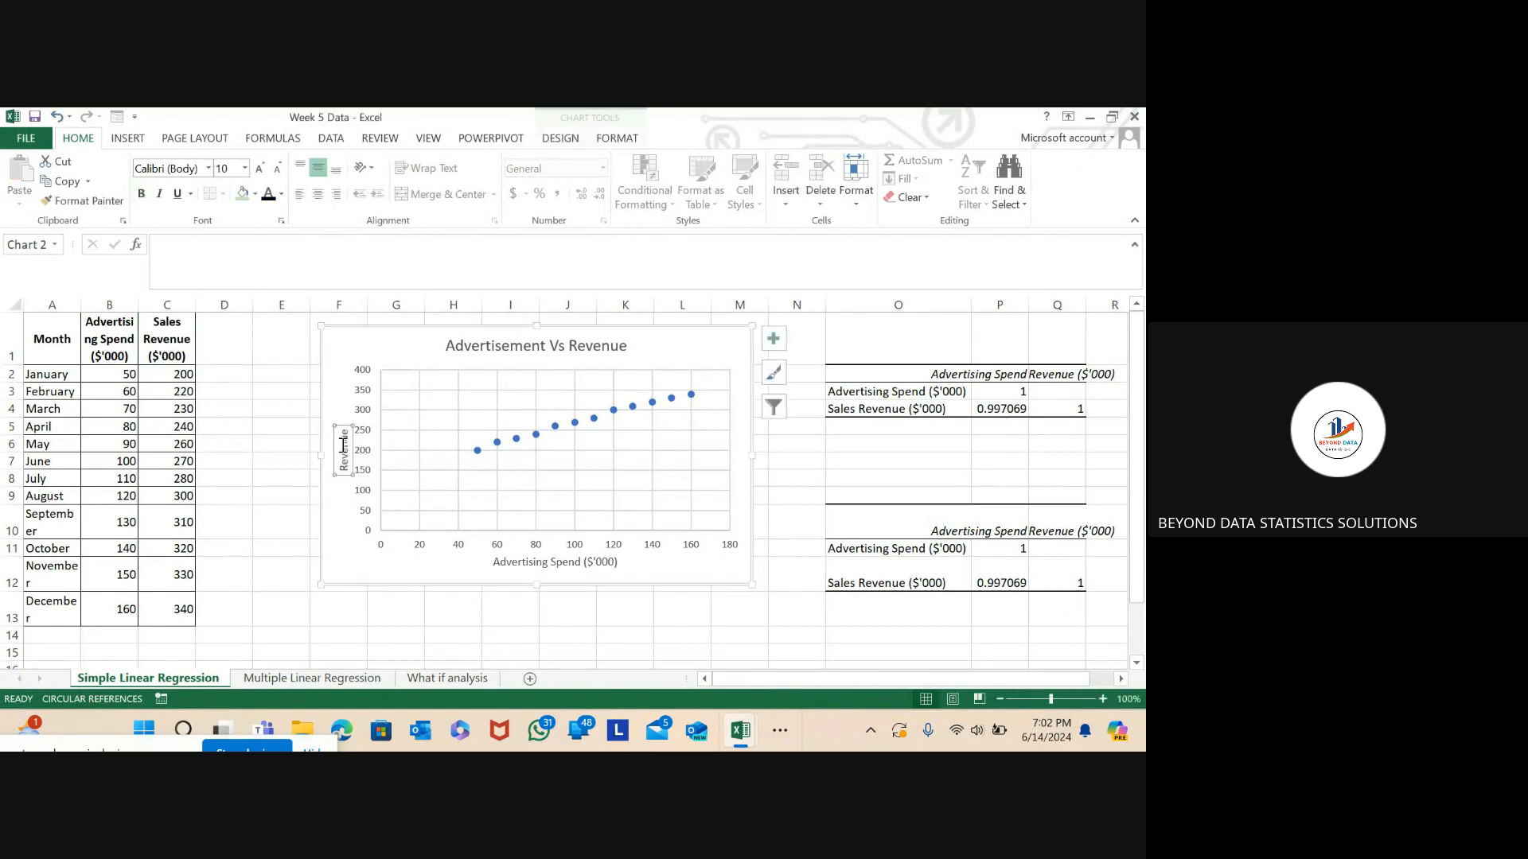
left_click(344, 449)
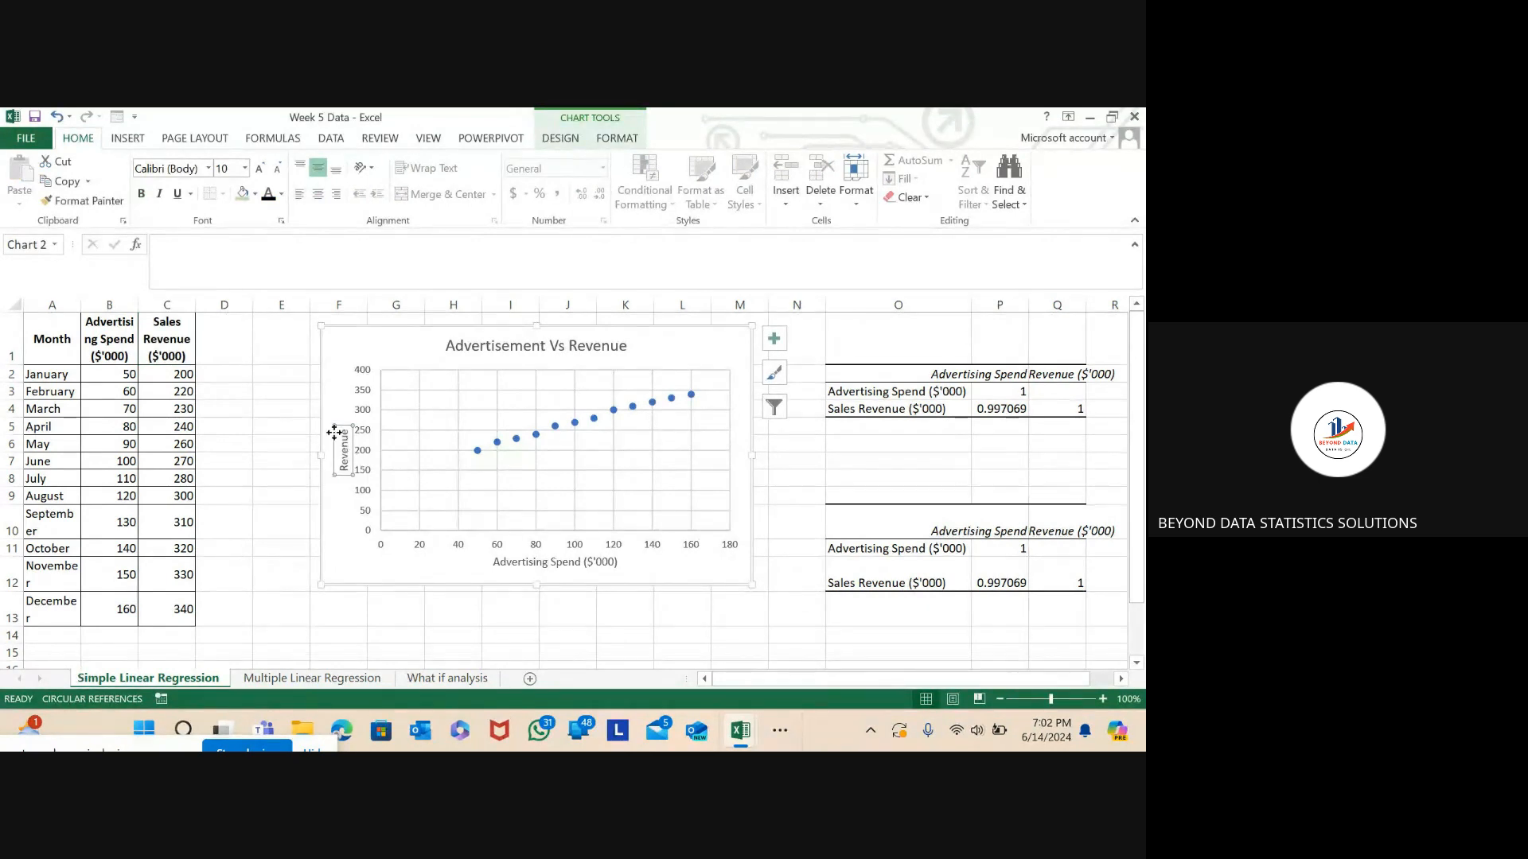
double_click(341, 447)
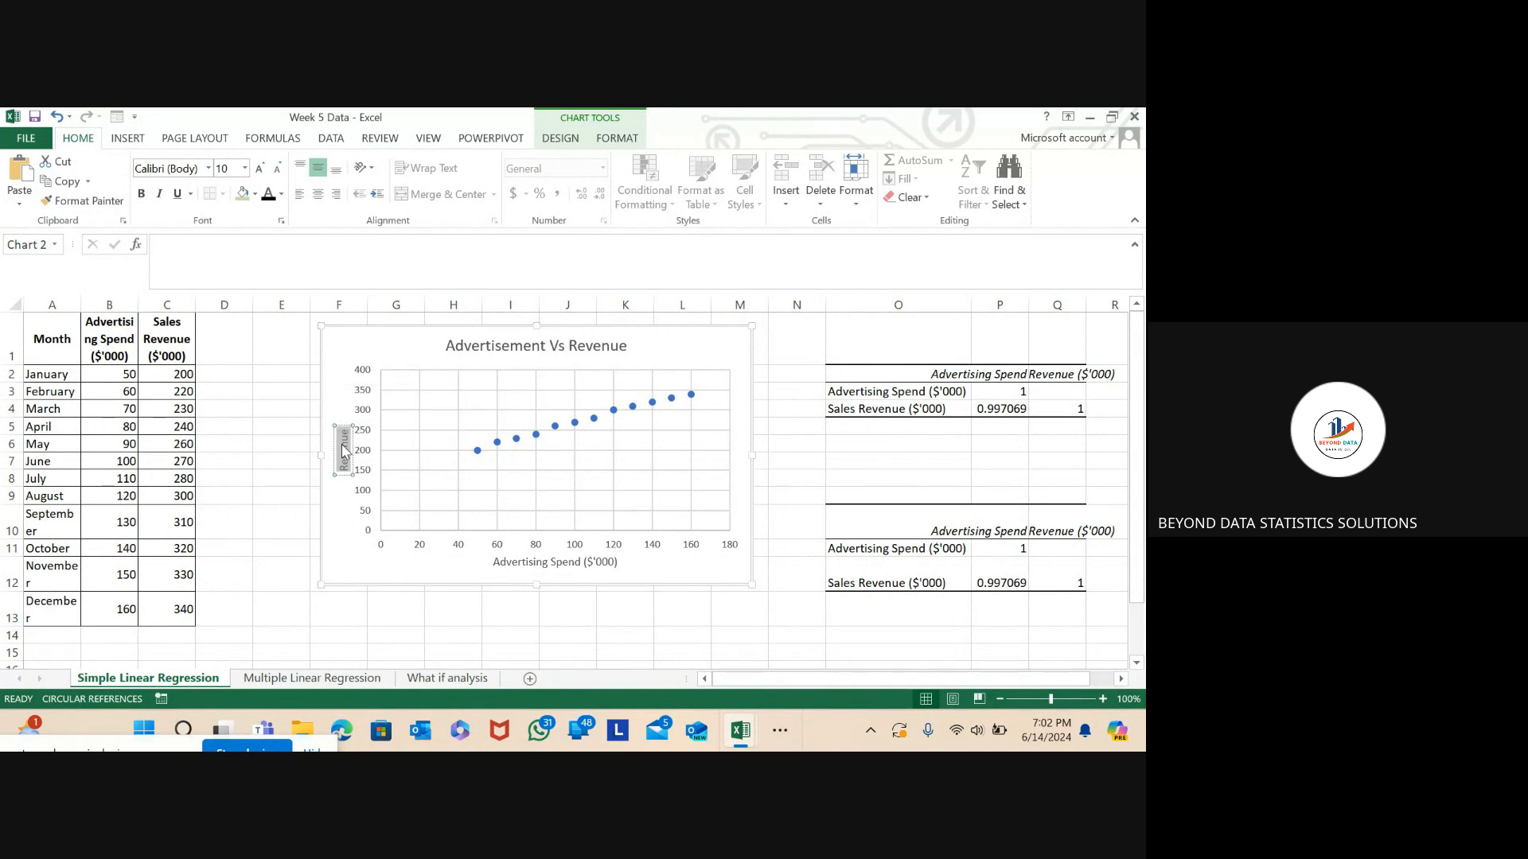
key("ctrl+v")
left_click(494, 618)
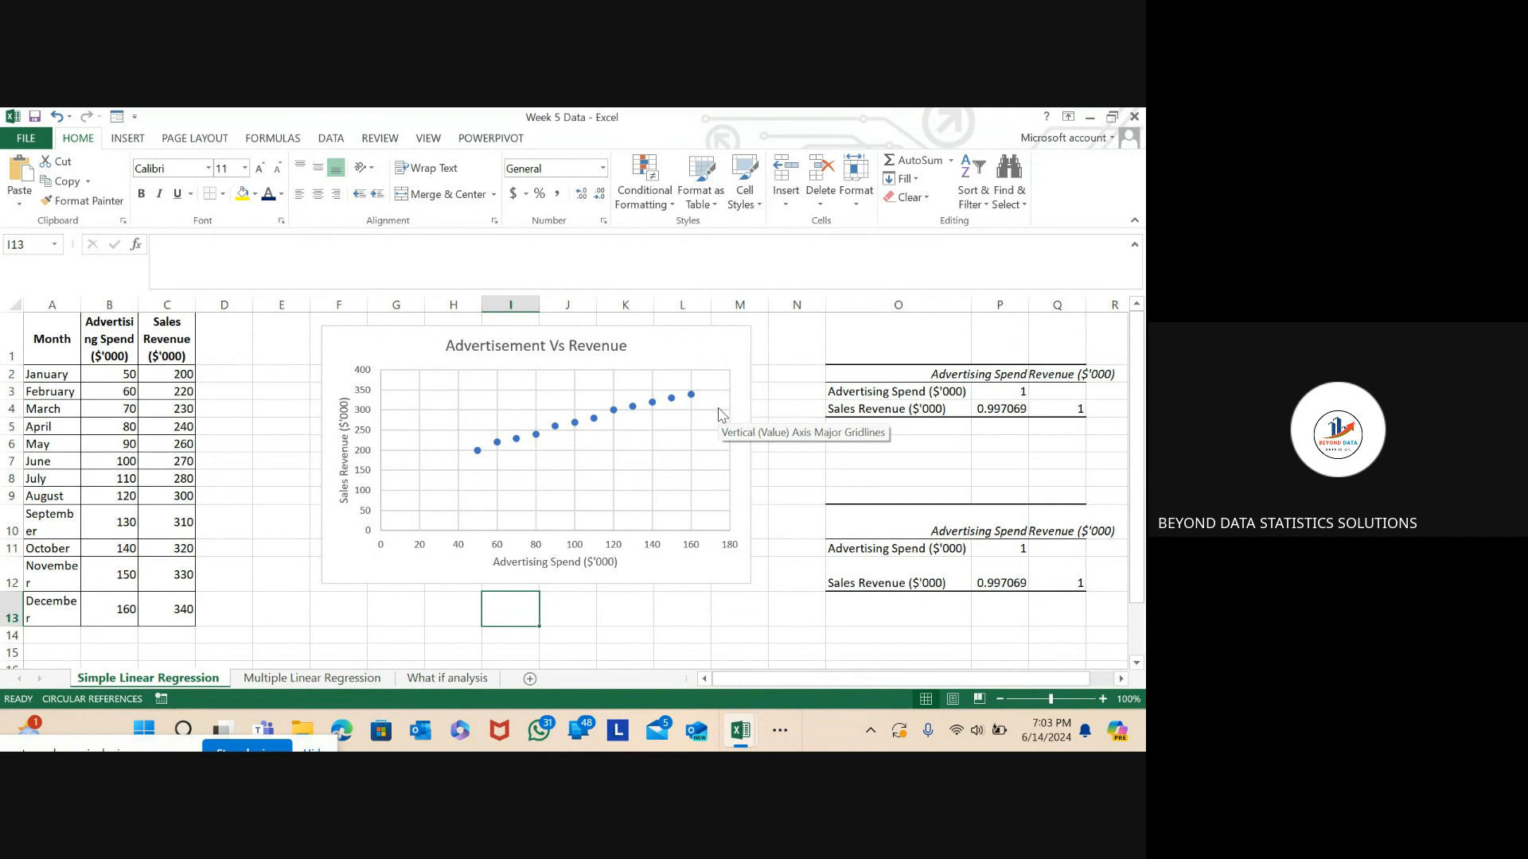
- Add a trendline to the advertisement and revenue scatter chart and open its type choices
left_click(705, 350)
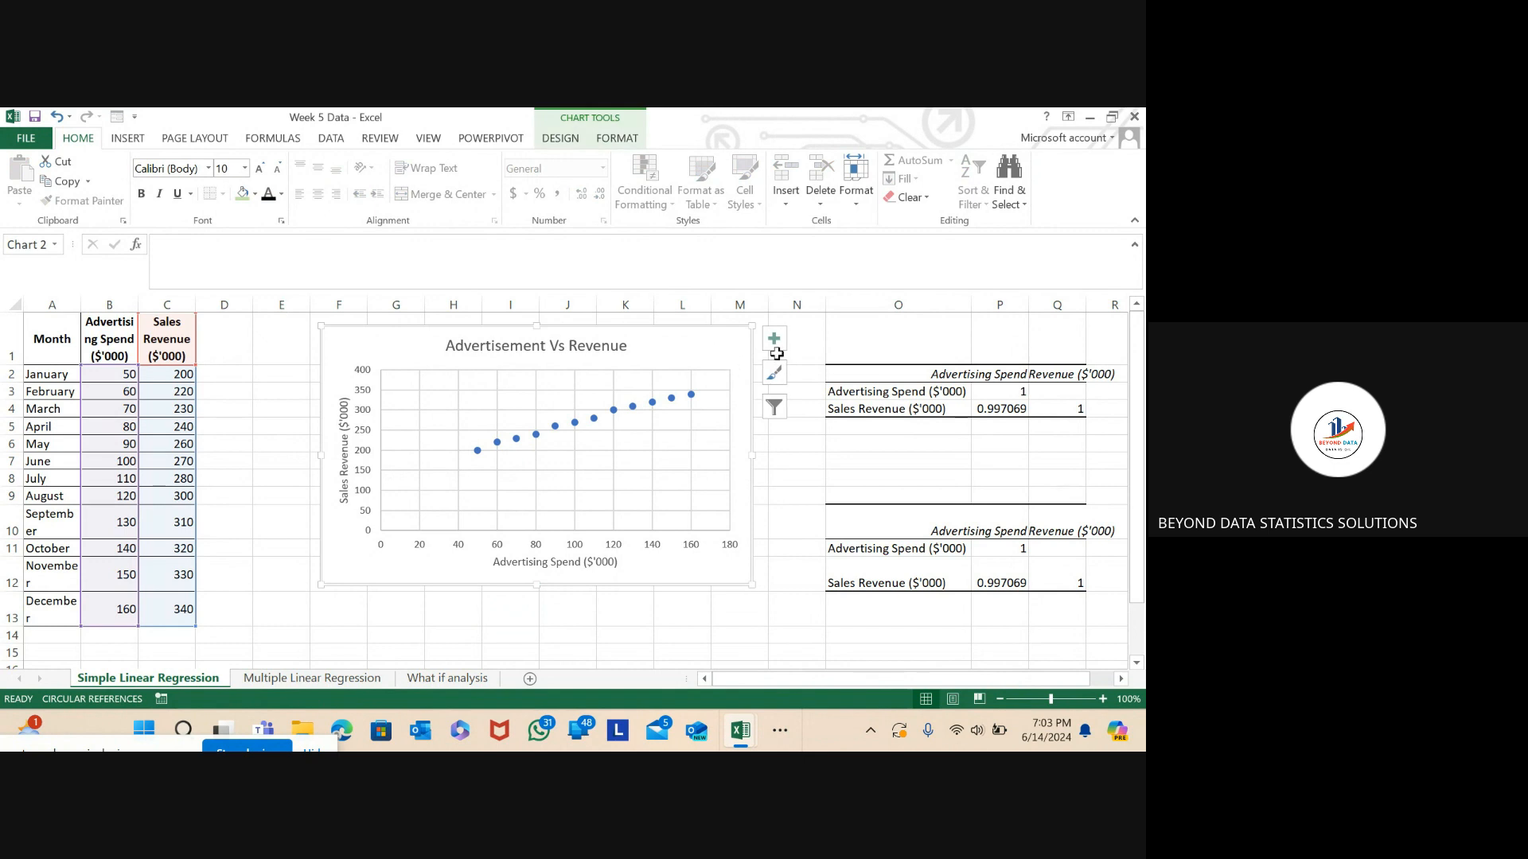
left_click(774, 348)
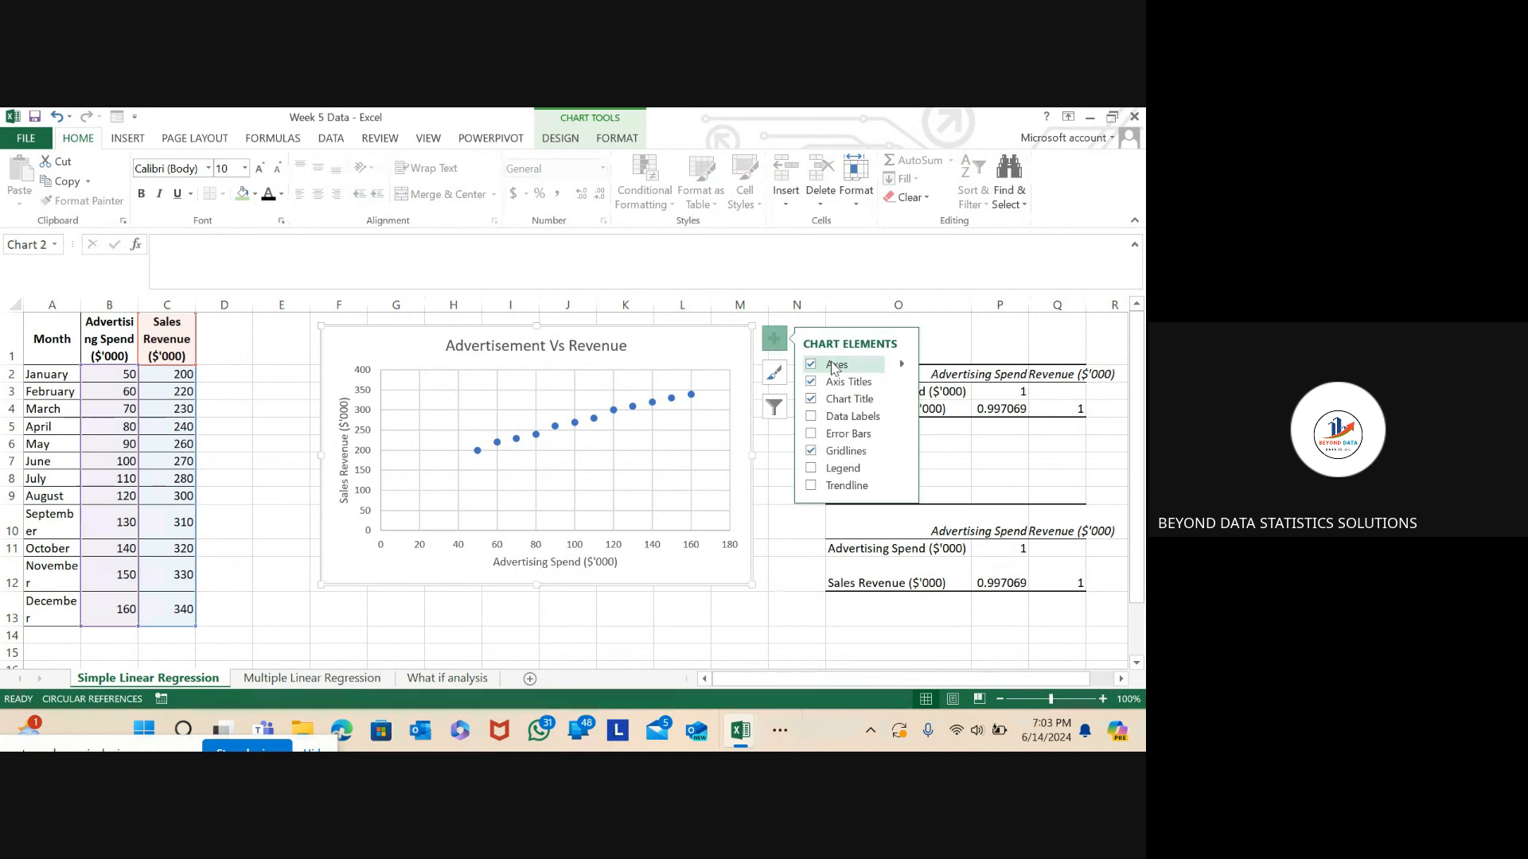
left_click(811, 486)
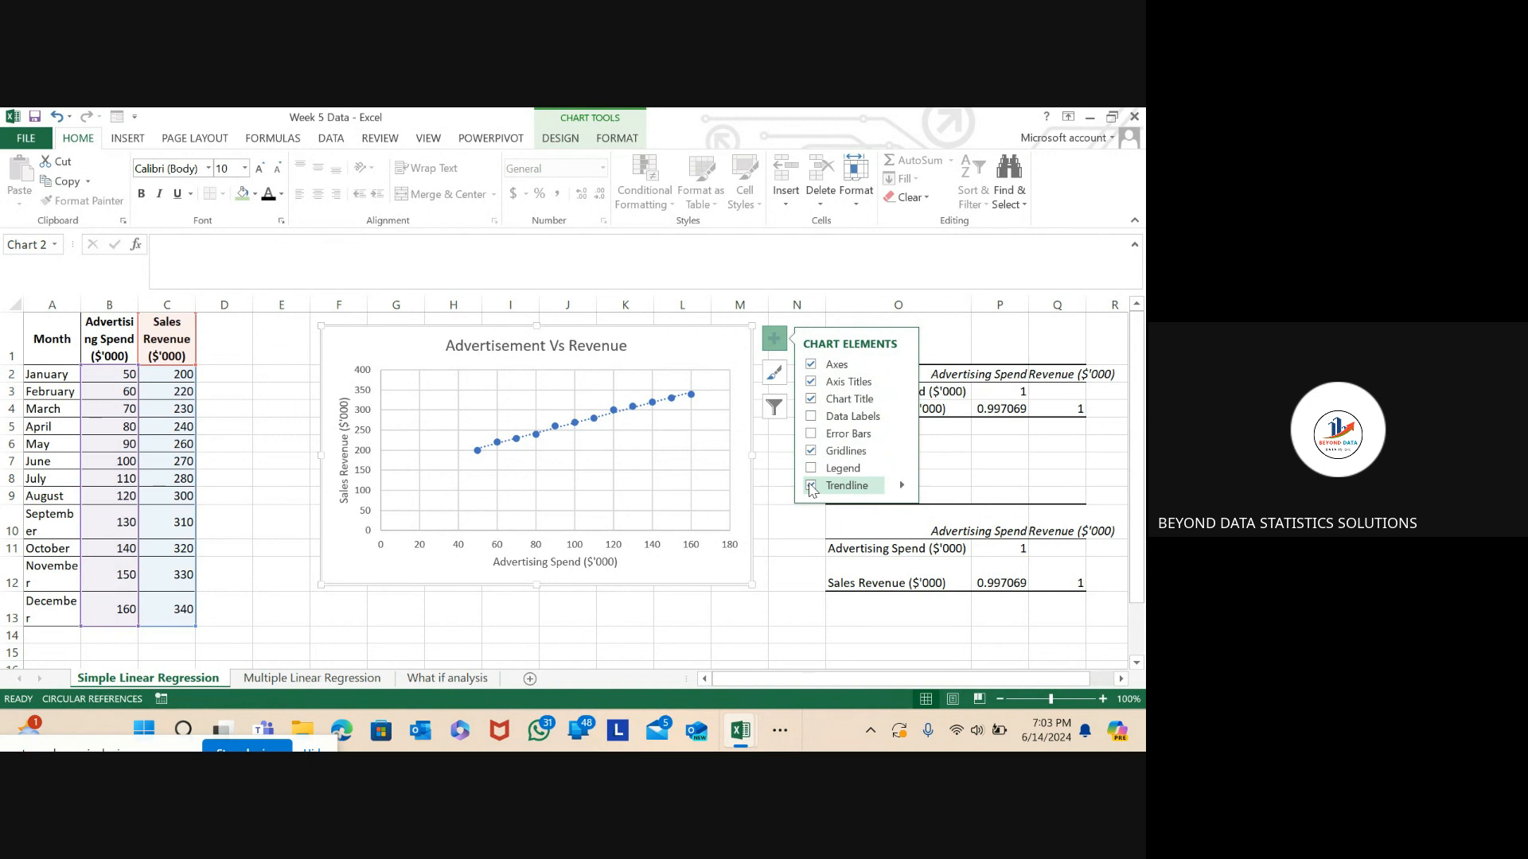
left_click(903, 487)
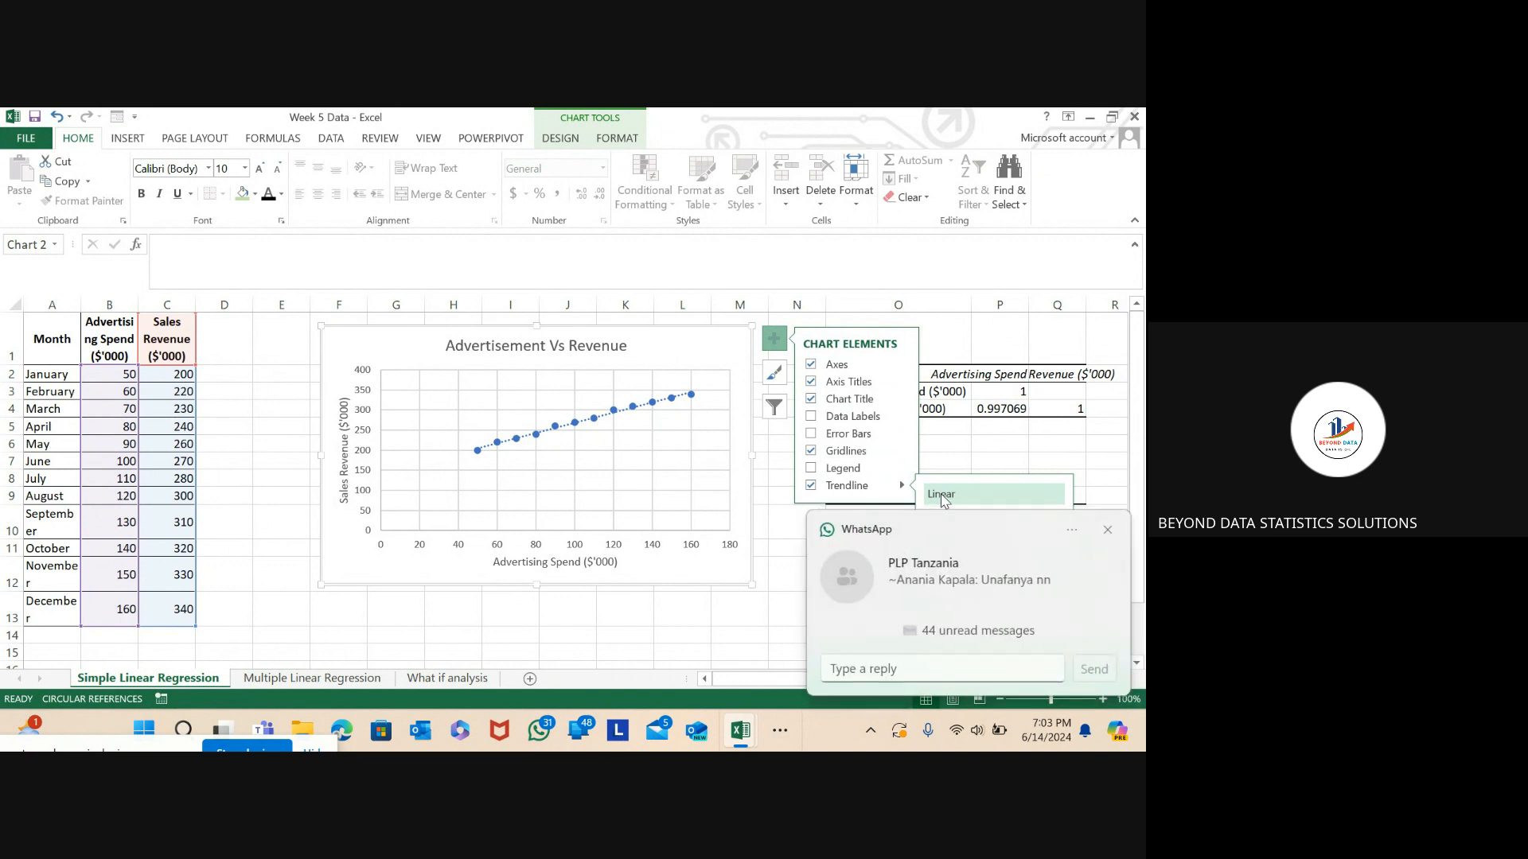
- Dismiss the WhatsApp notification and turn on Do not disturb in Windows
left_click(1106, 531)
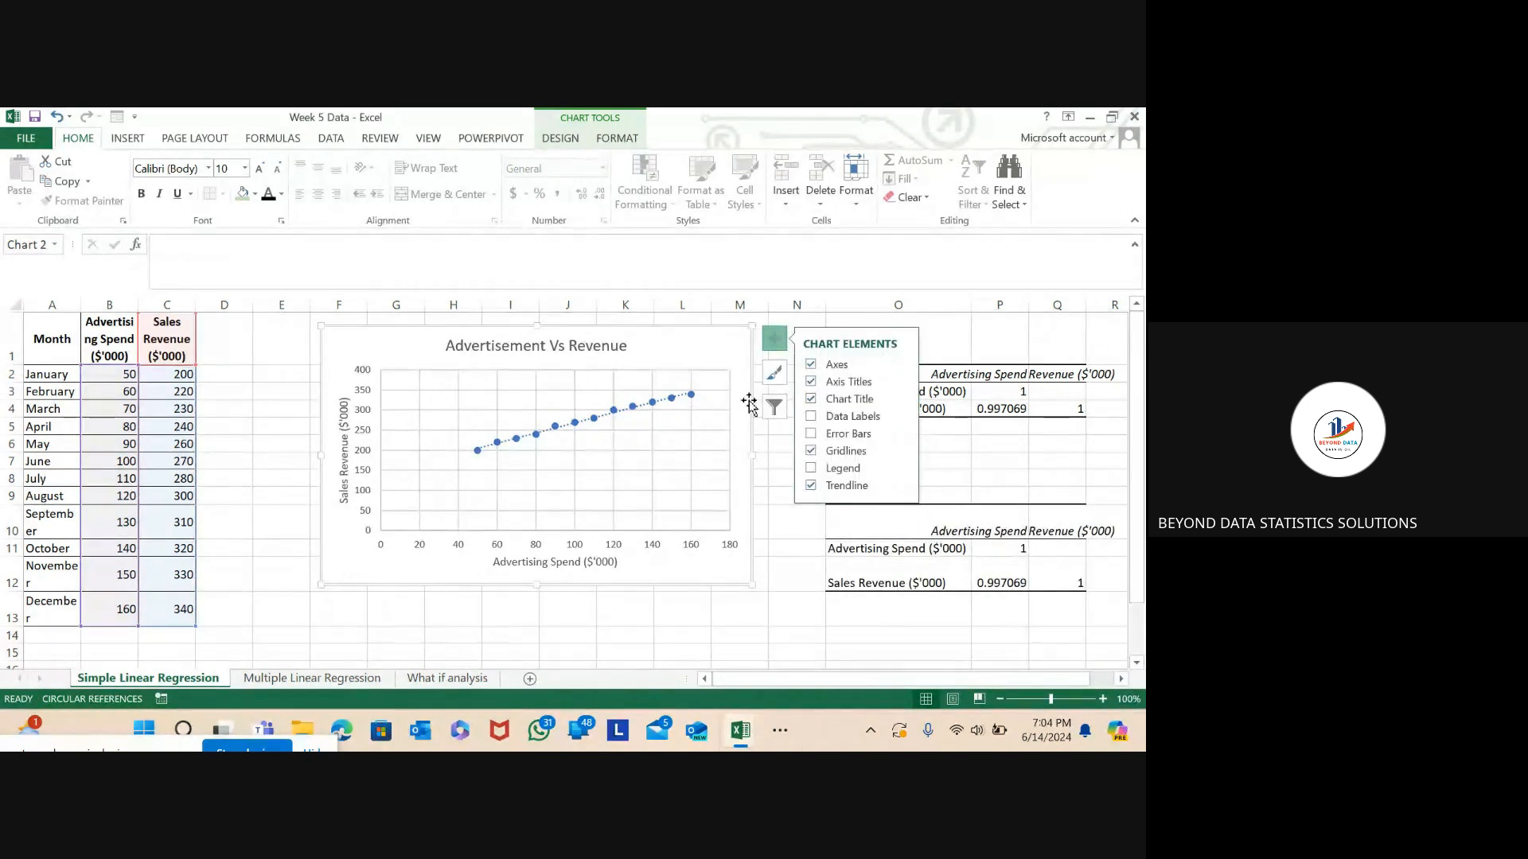
left_click(902, 486)
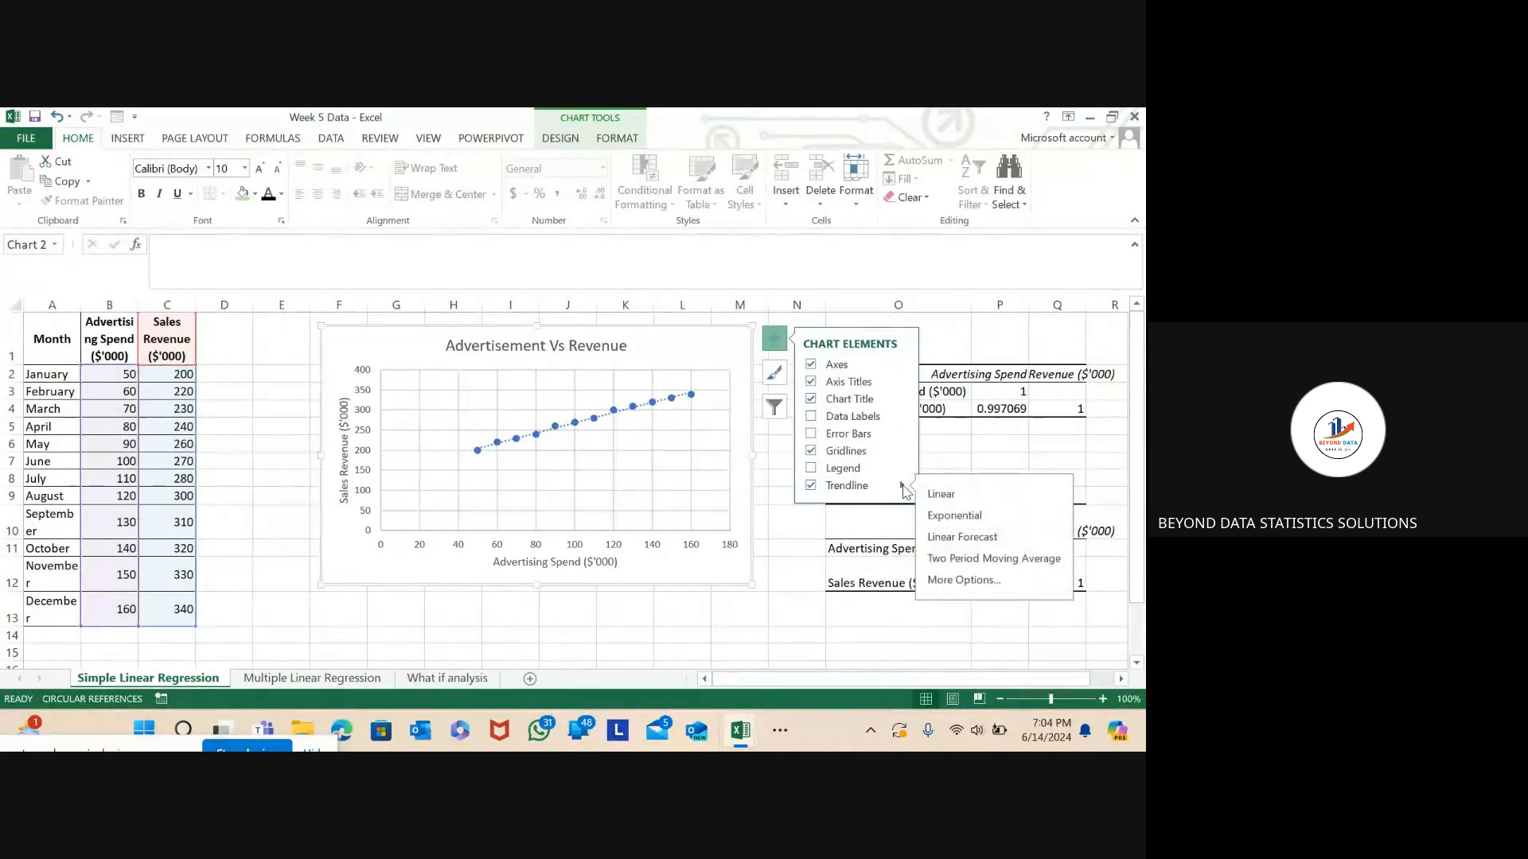
left_click(1065, 742)
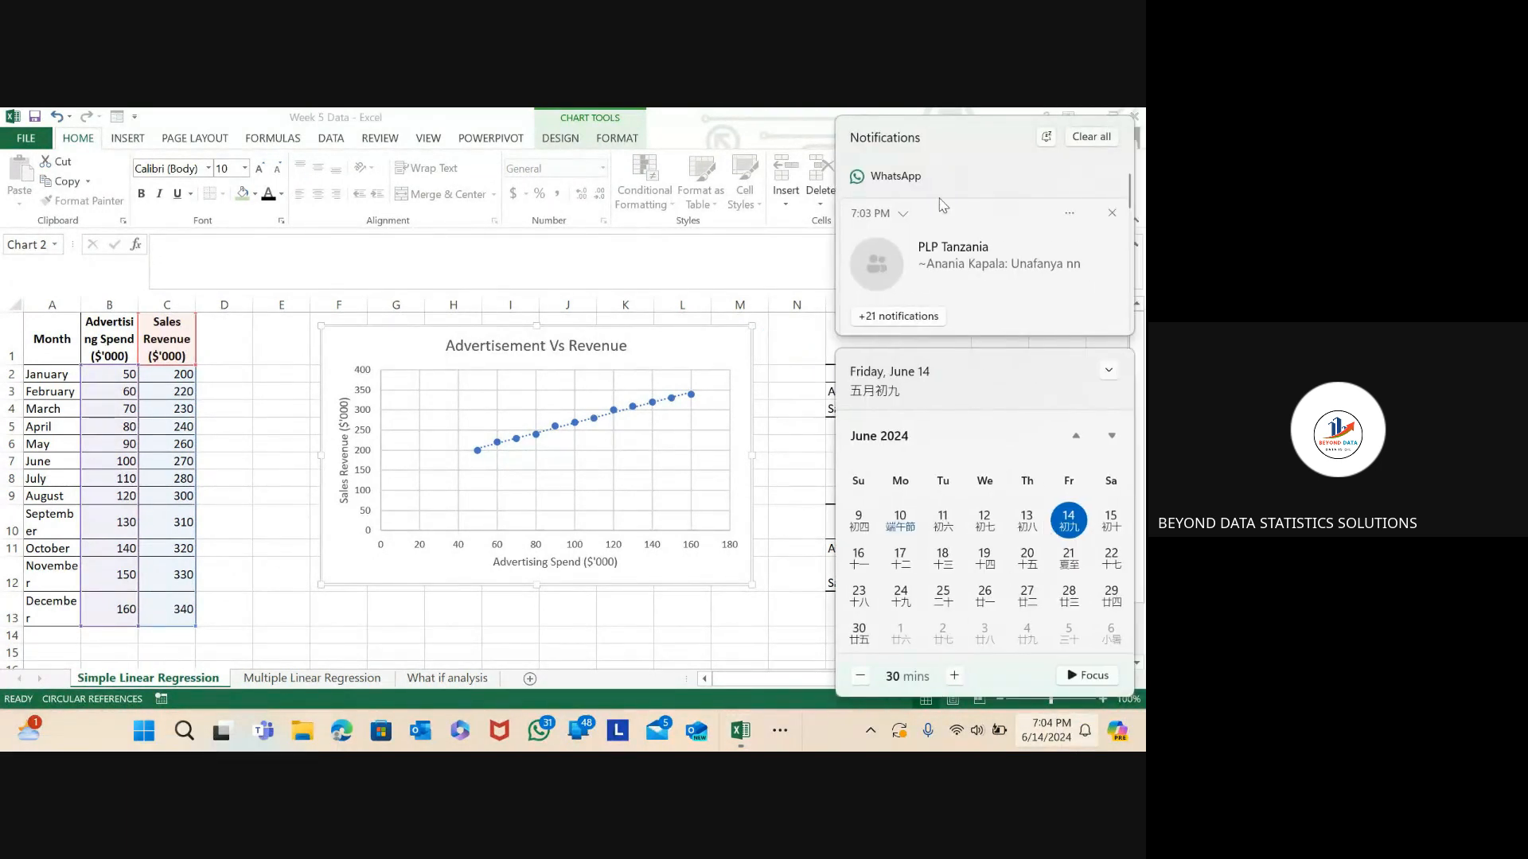
left_click(1047, 138)
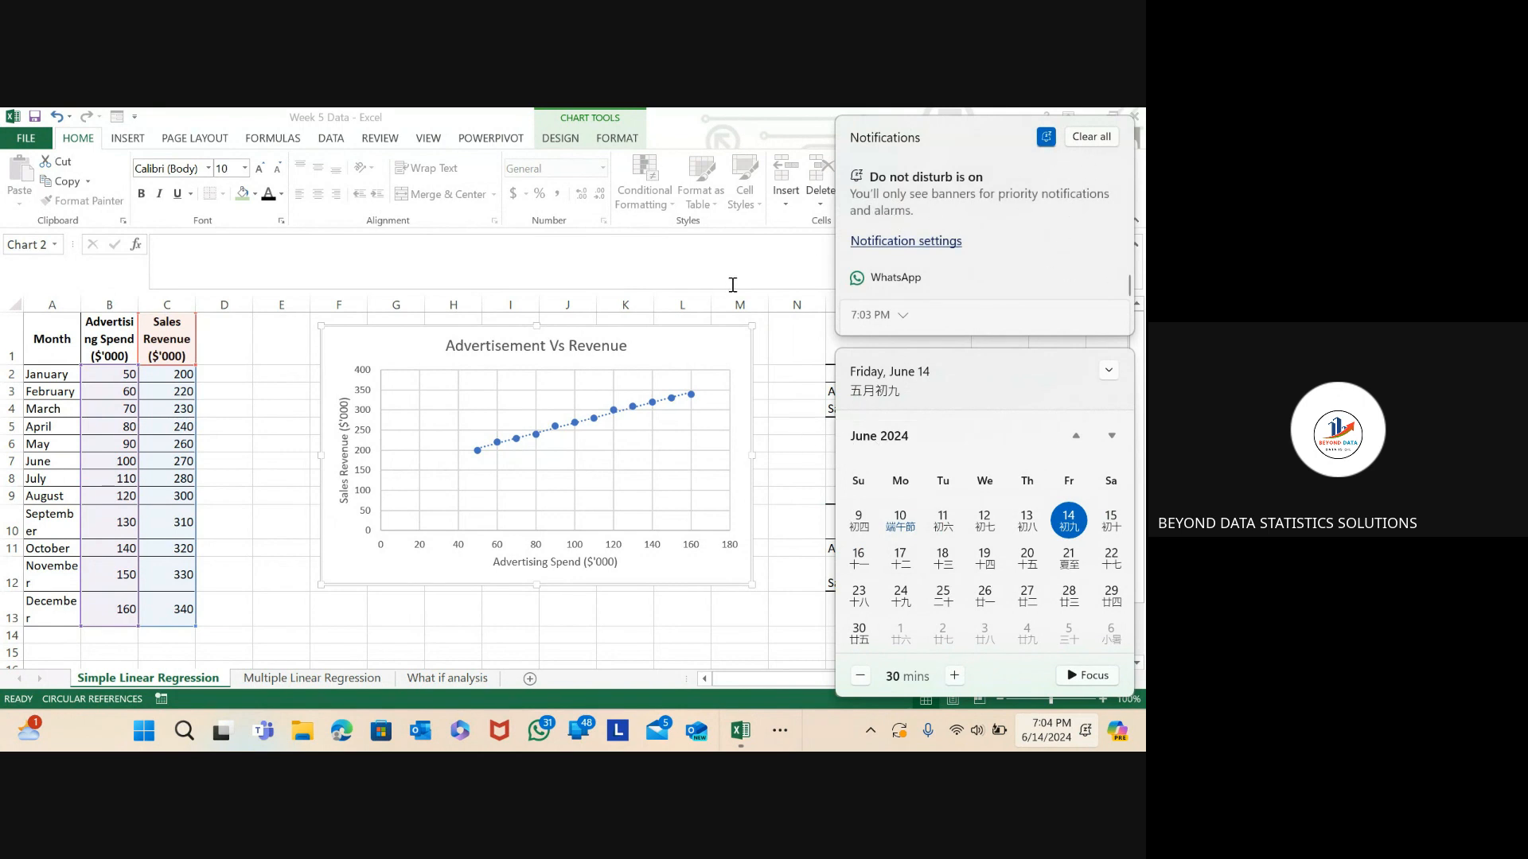
left_click(761, 269)
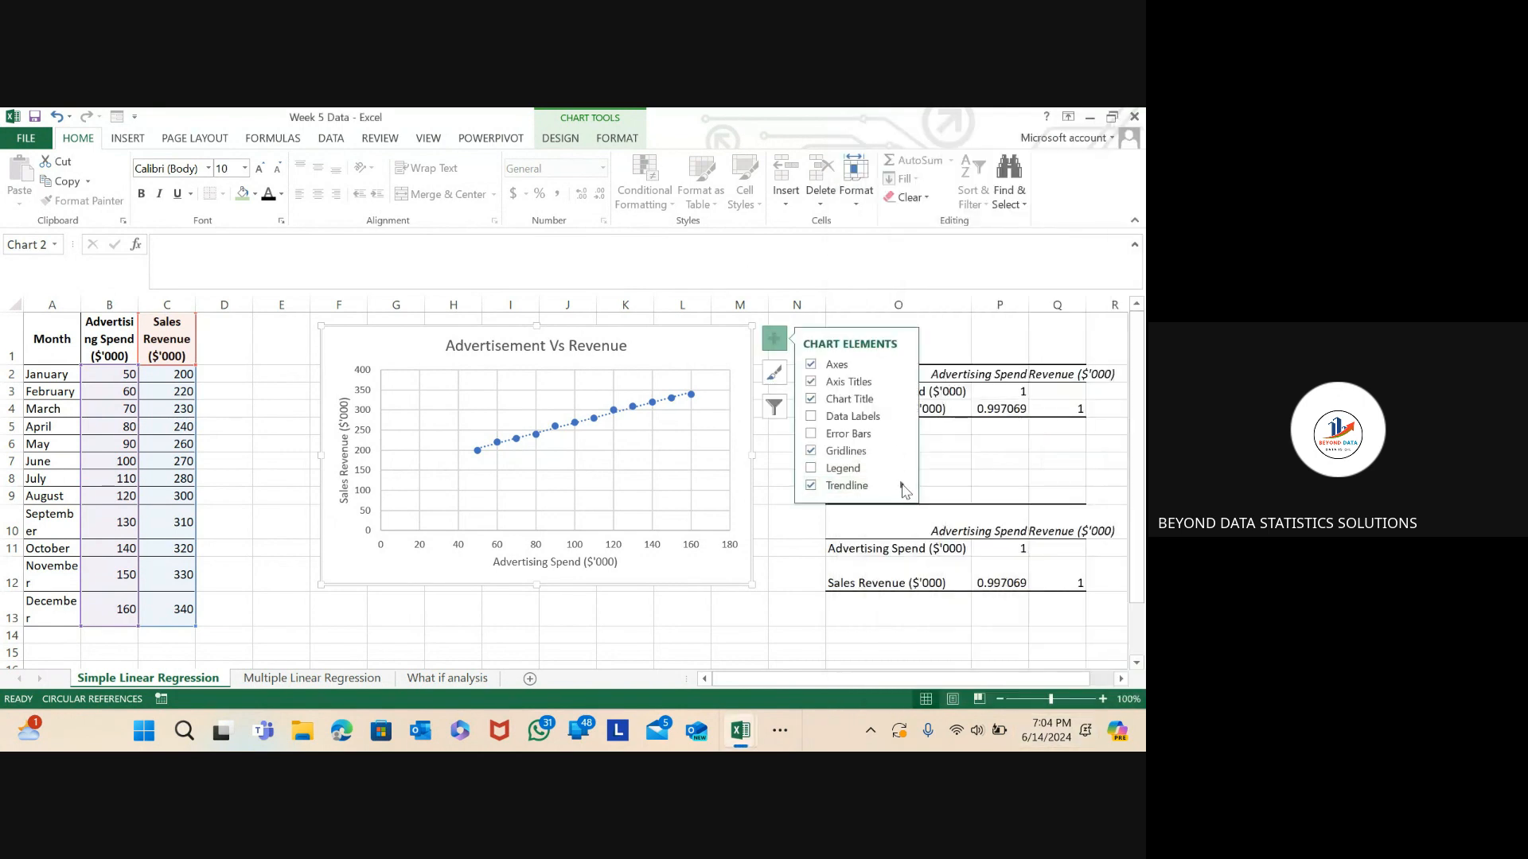
- Apply the Linear trendline type, display its equation and R-squared value on the chart, and close the formatting options
mouse_move(904, 491)
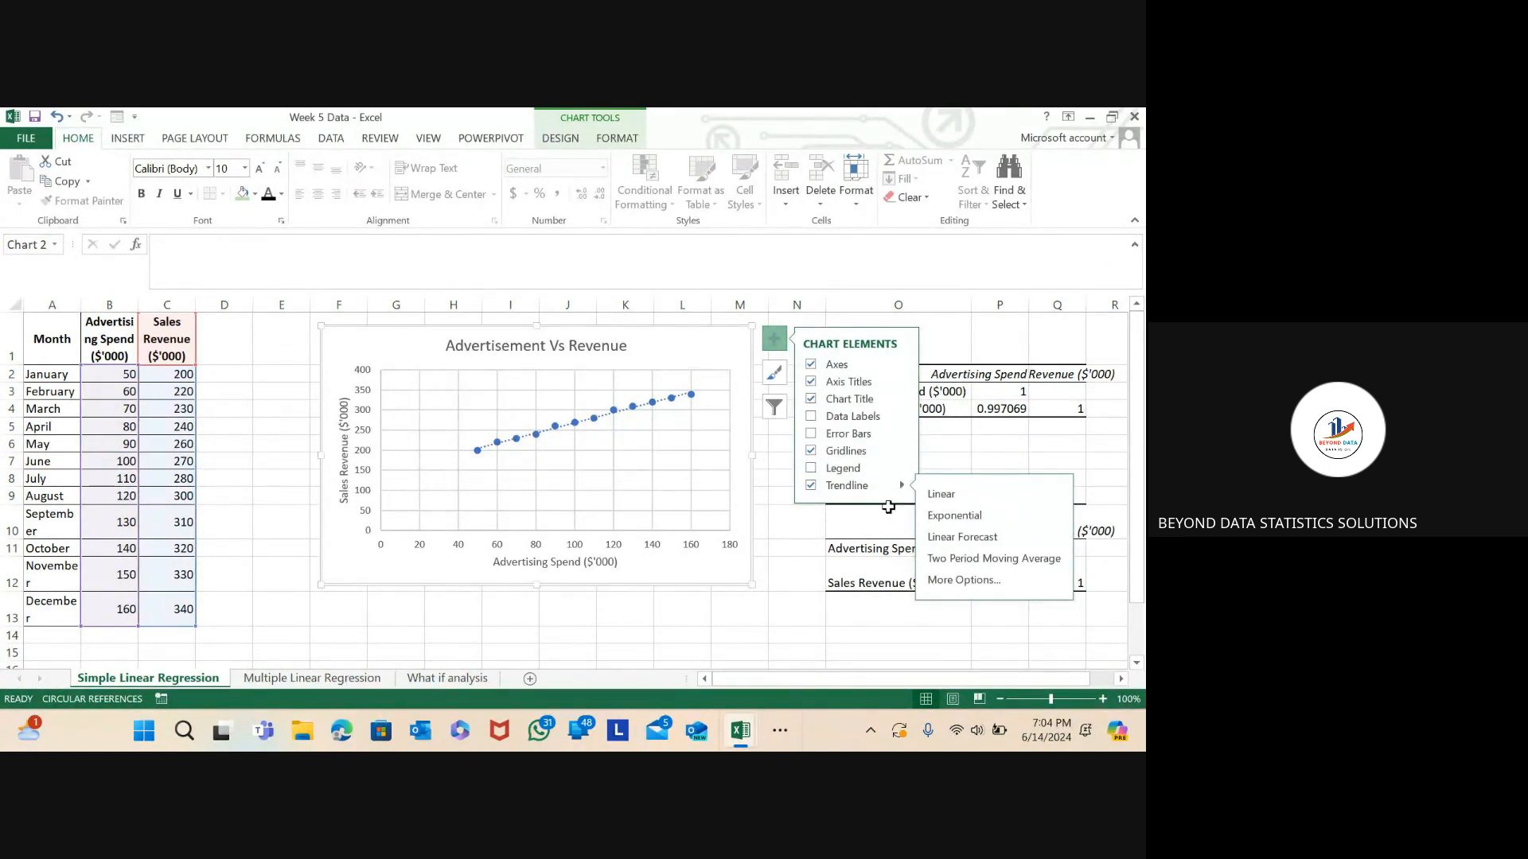
left_click(955, 495)
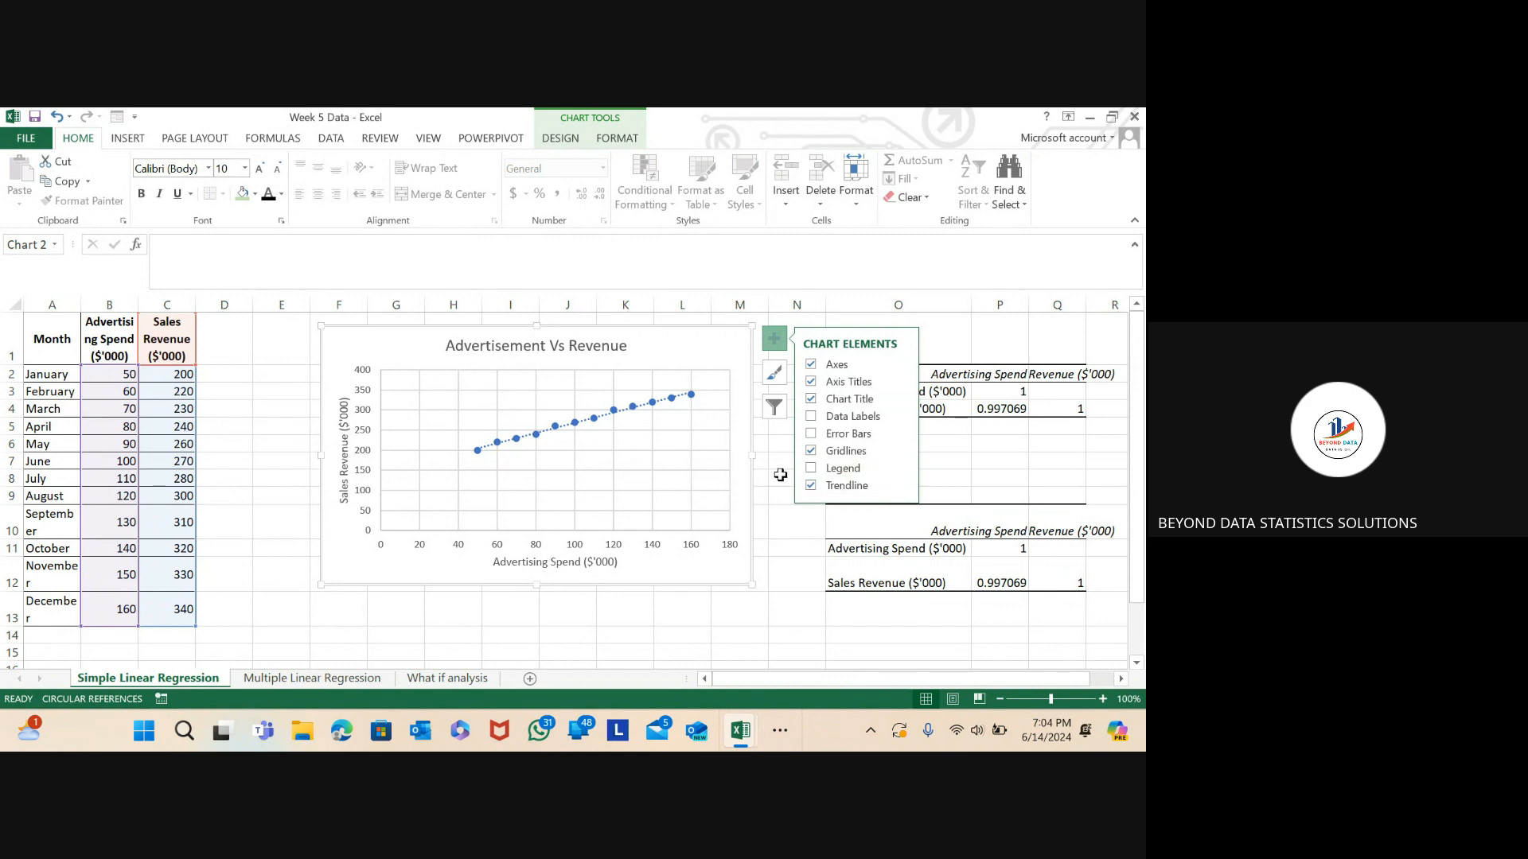
left_click(904, 491)
left_click(972, 588)
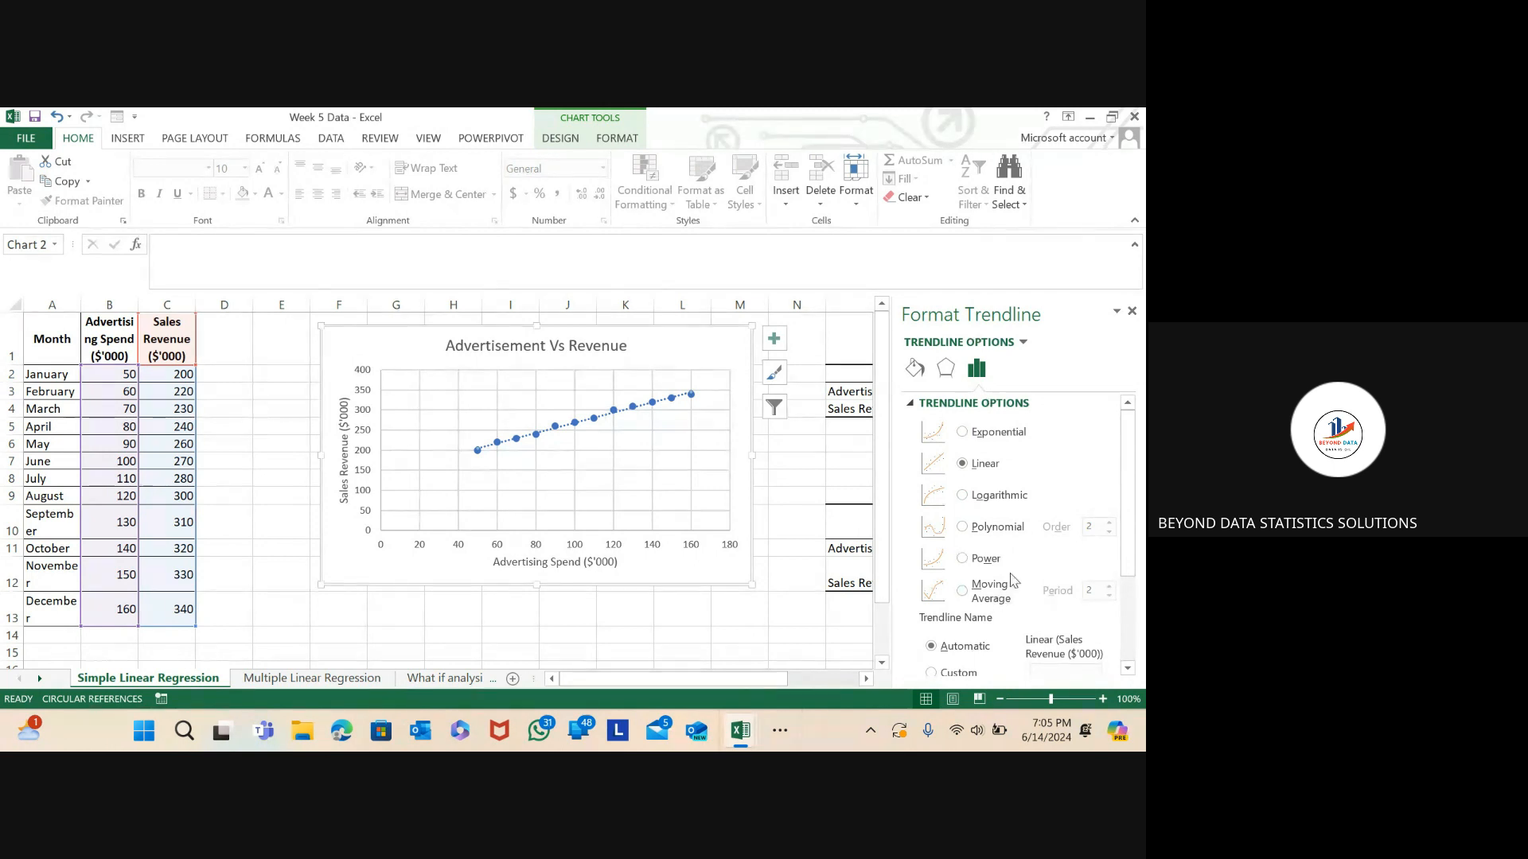
left_click_drag(1139, 564, 1144, 649)
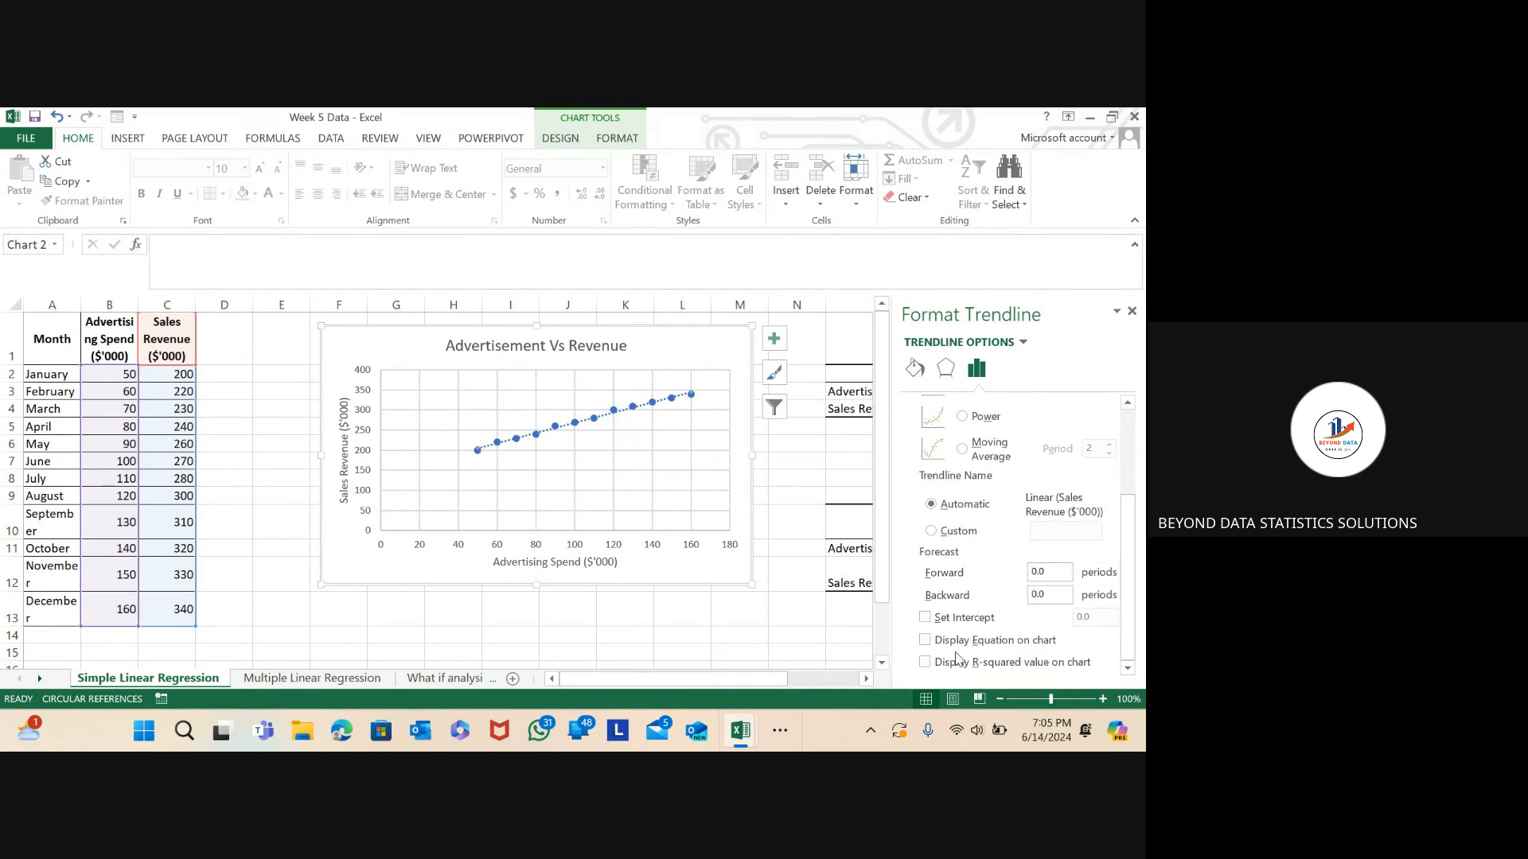
left_click(925, 641)
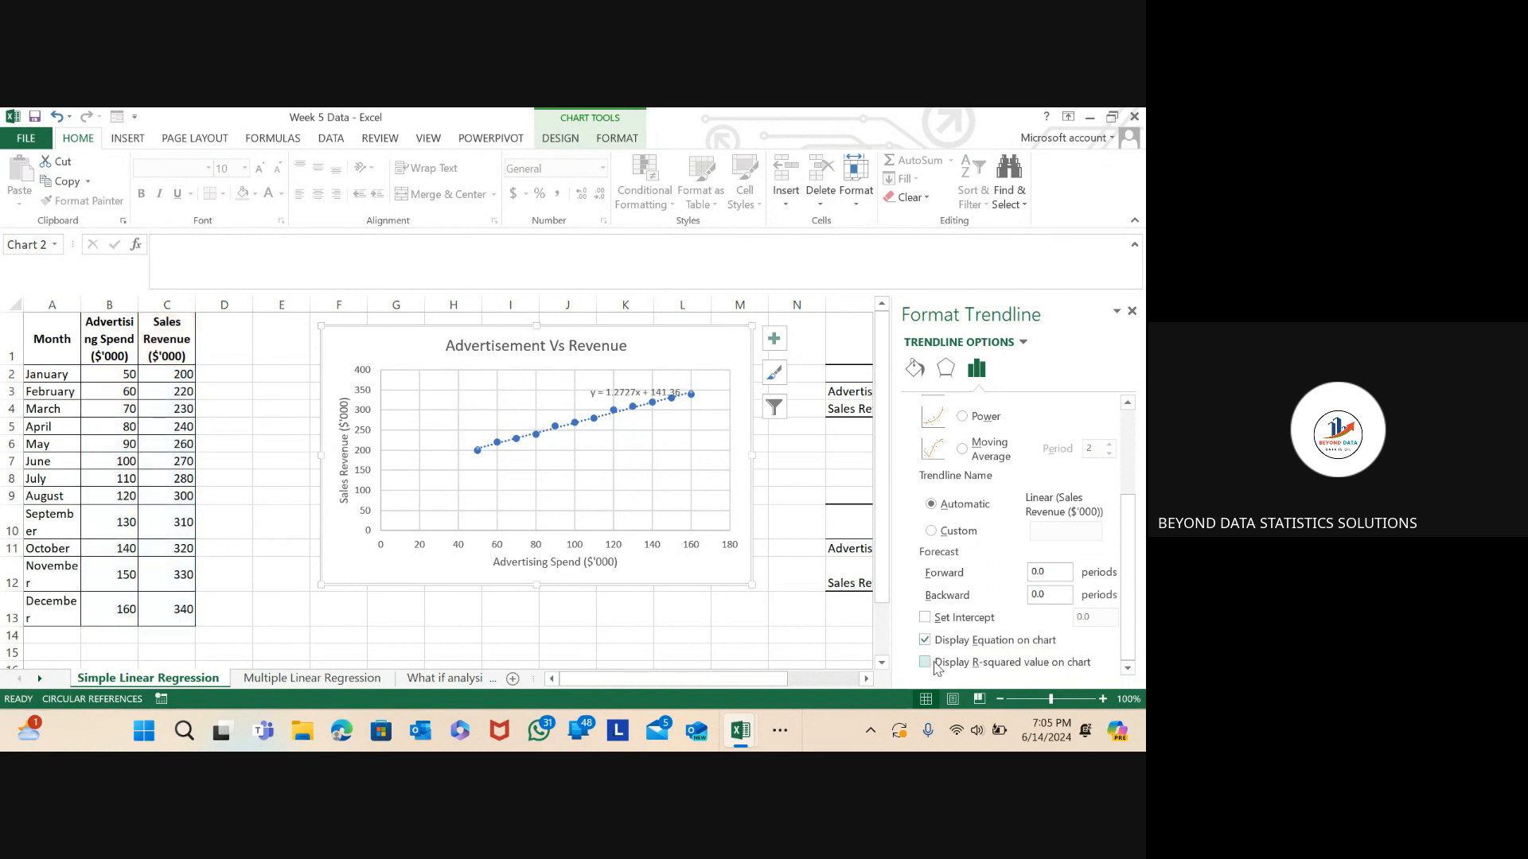
left_click(935, 664)
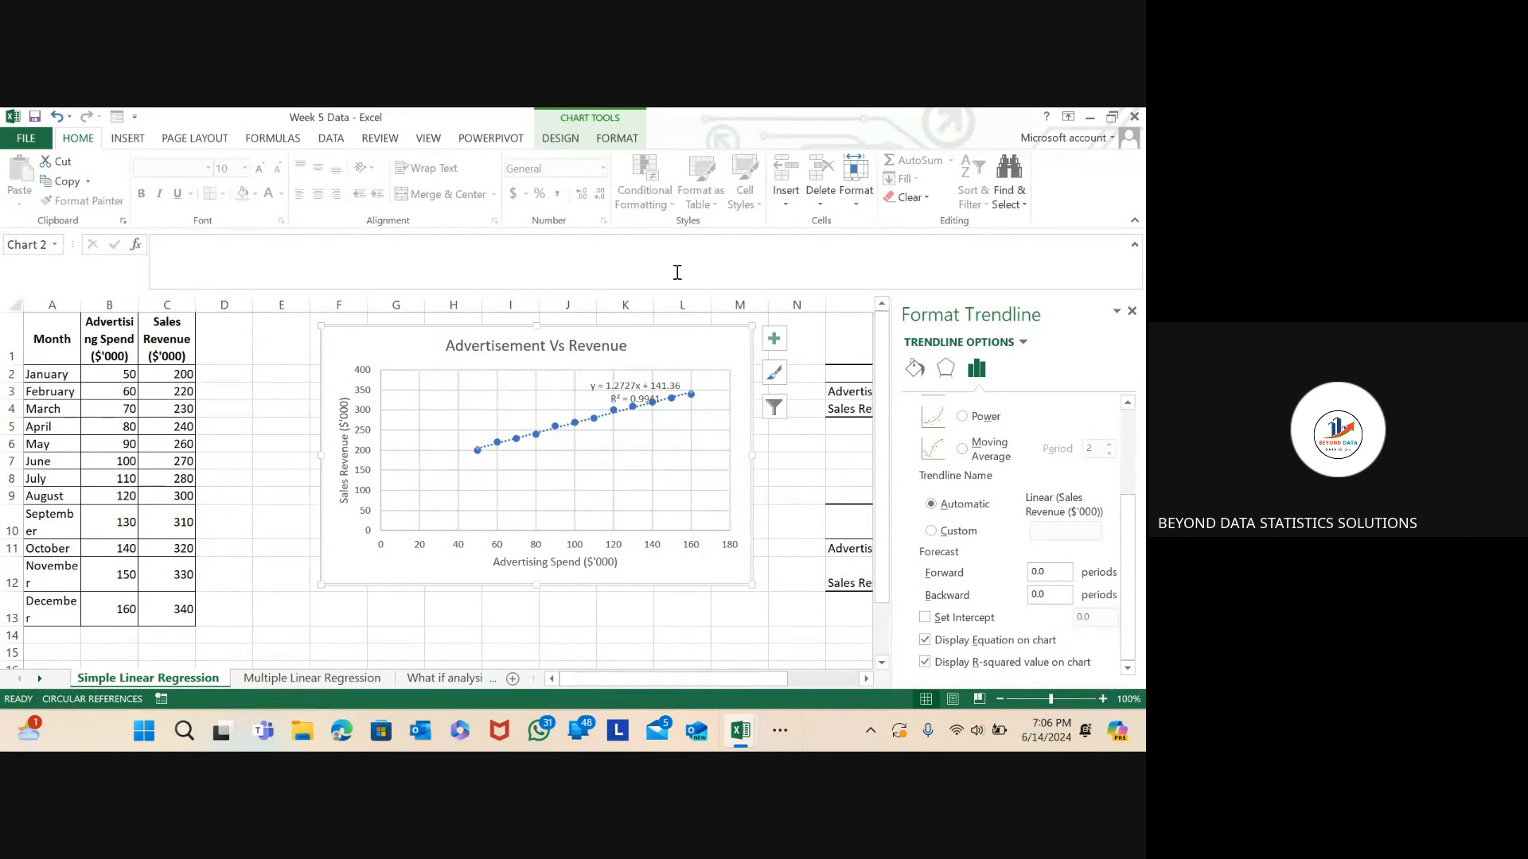
left_click(772, 443)
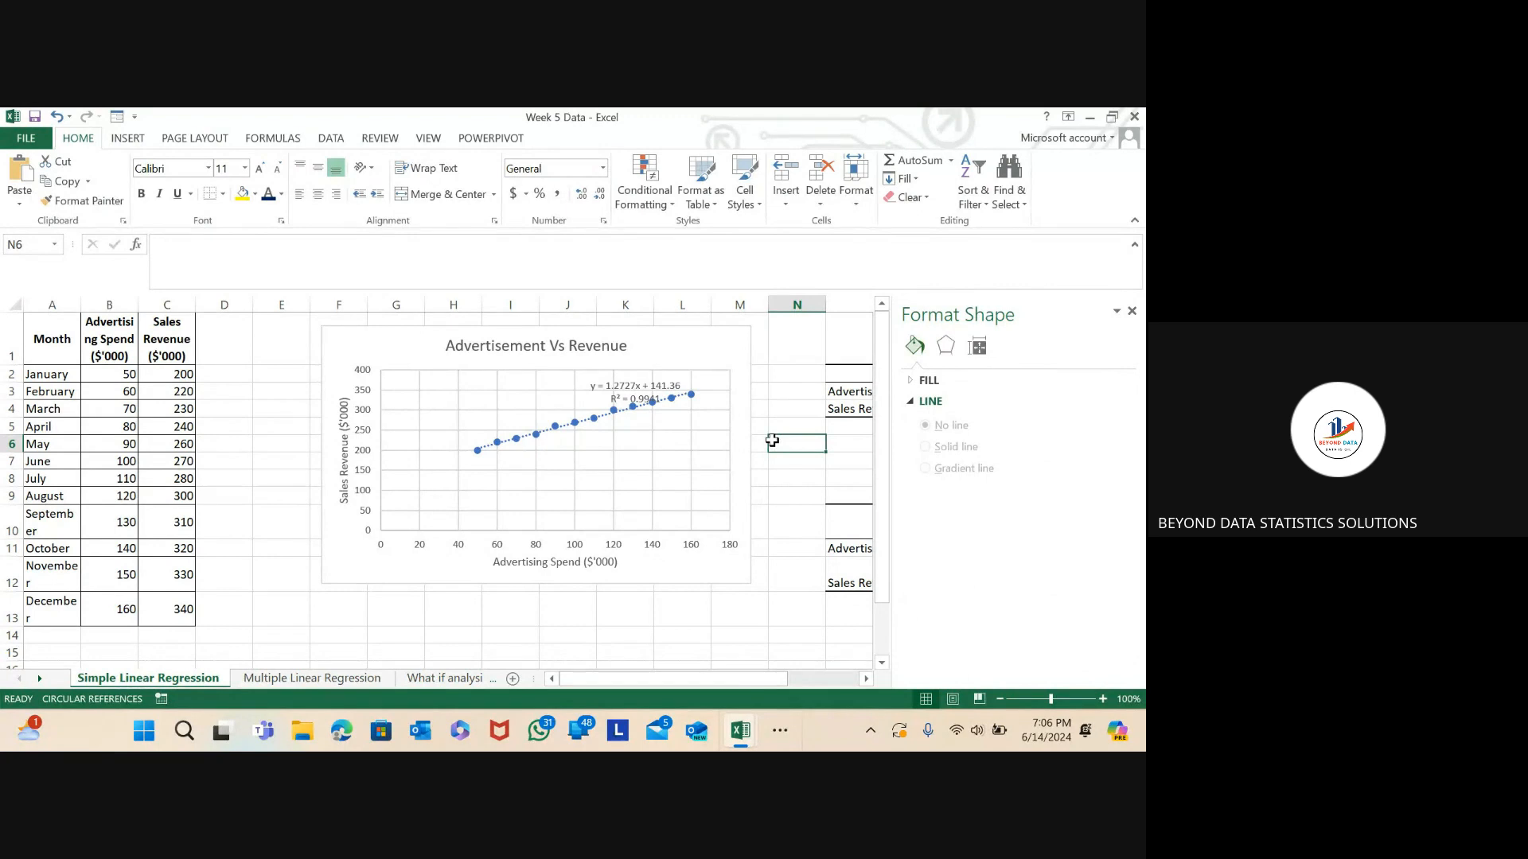
left_click(1131, 312)
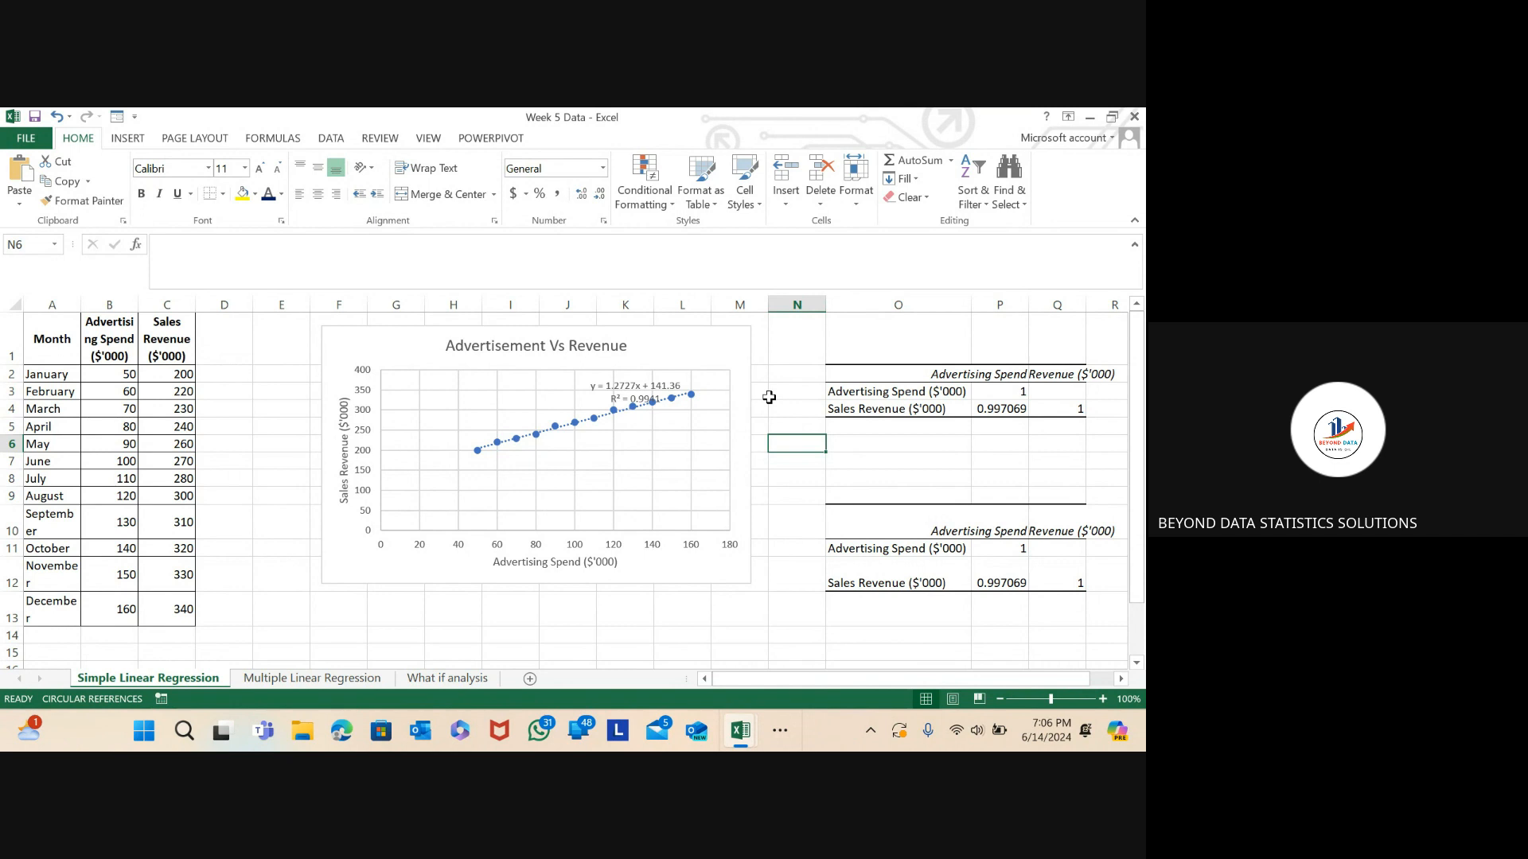
- Examine the scatter chart's trendline, equation and R-squared value alongside the source data and the correlation tables
left_click(1103, 698)
left_click(1103, 698)
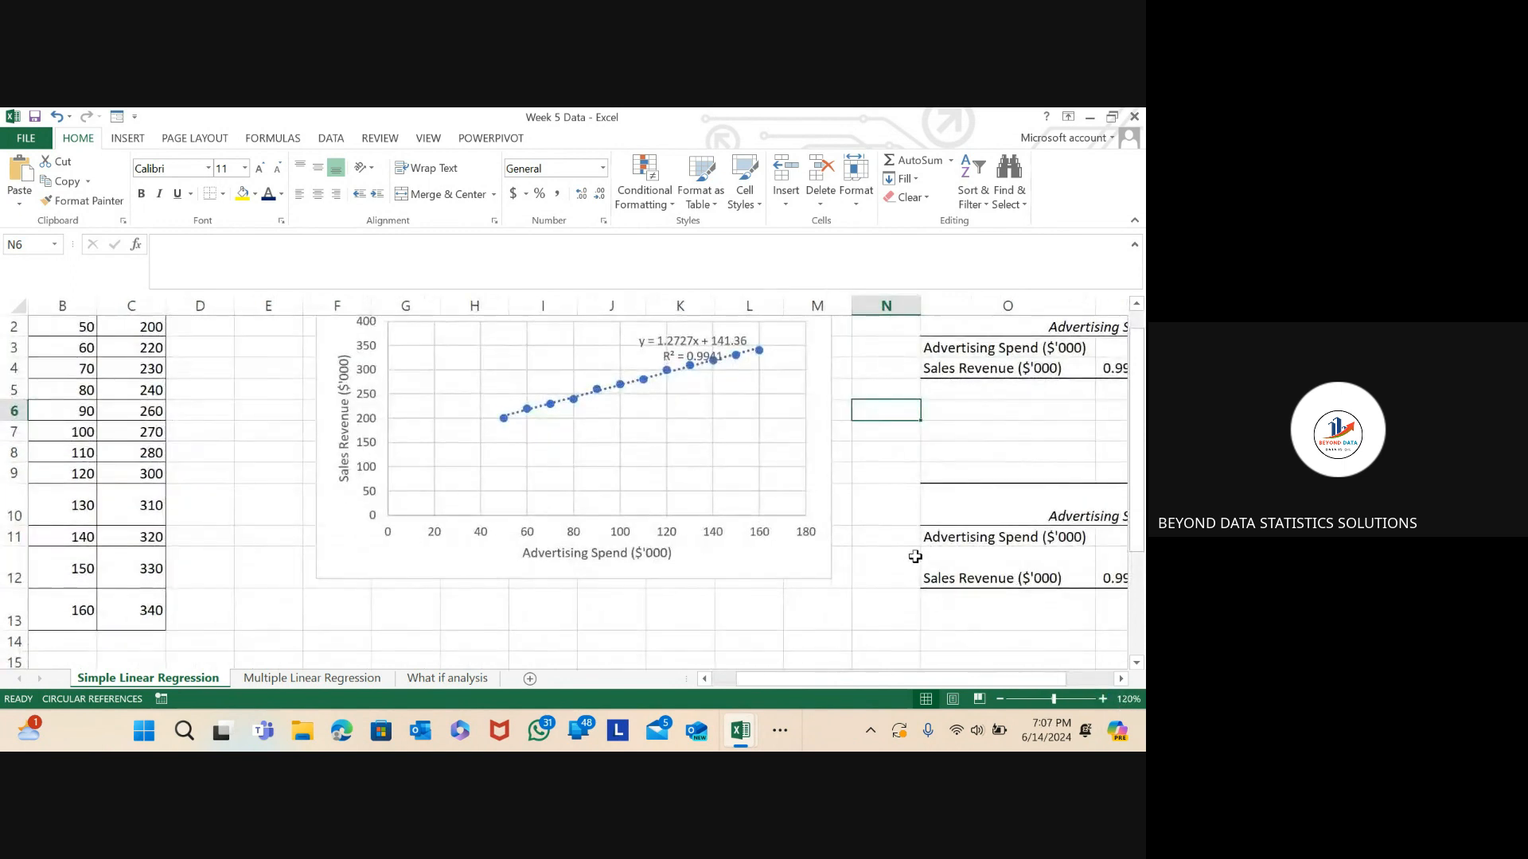
scroll(915, 556, "up", 1)
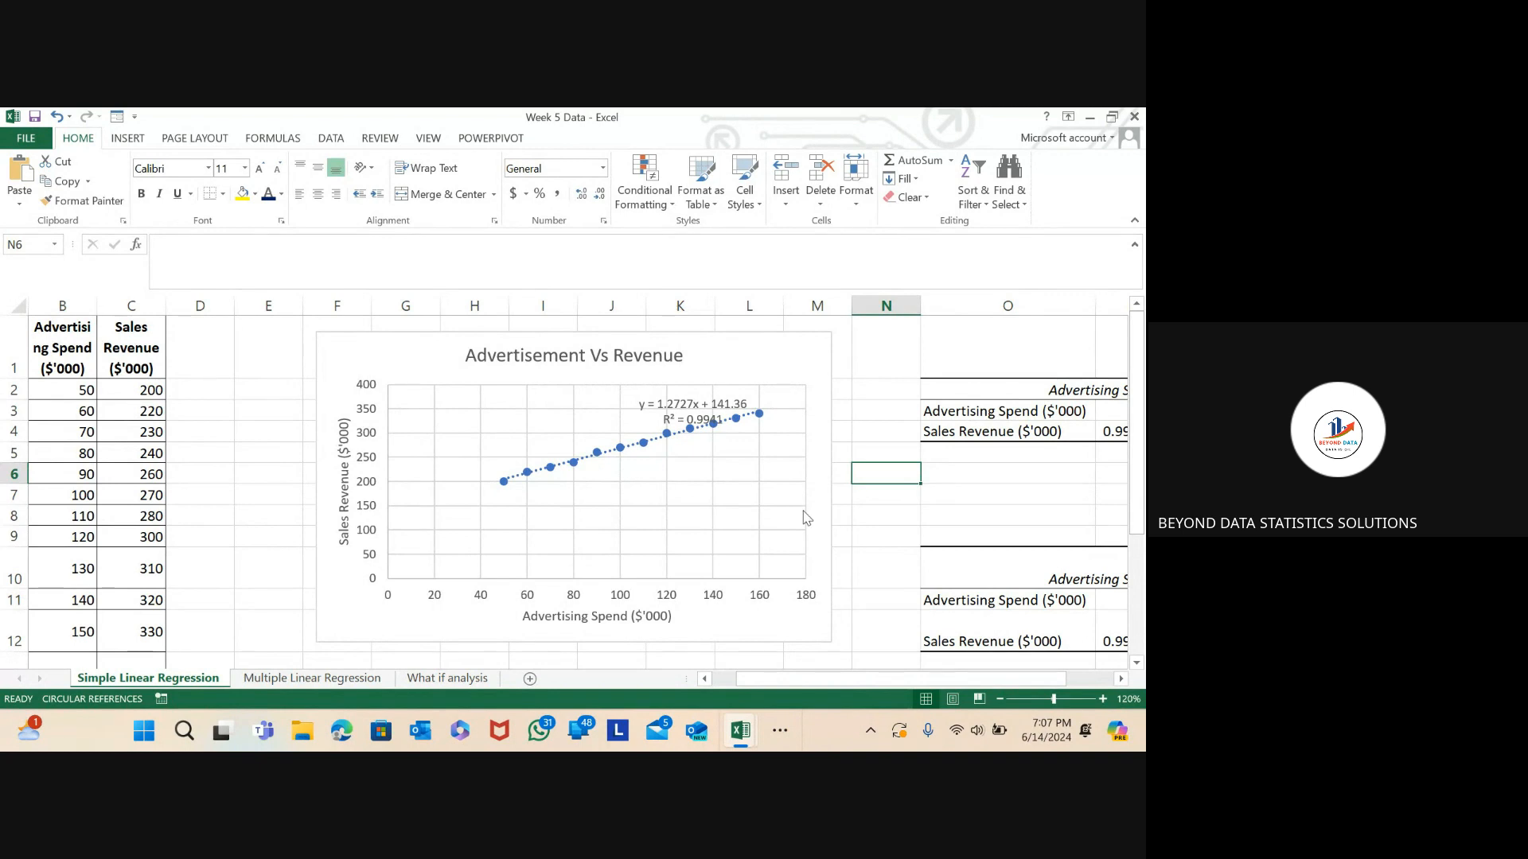
left_click(1000, 699)
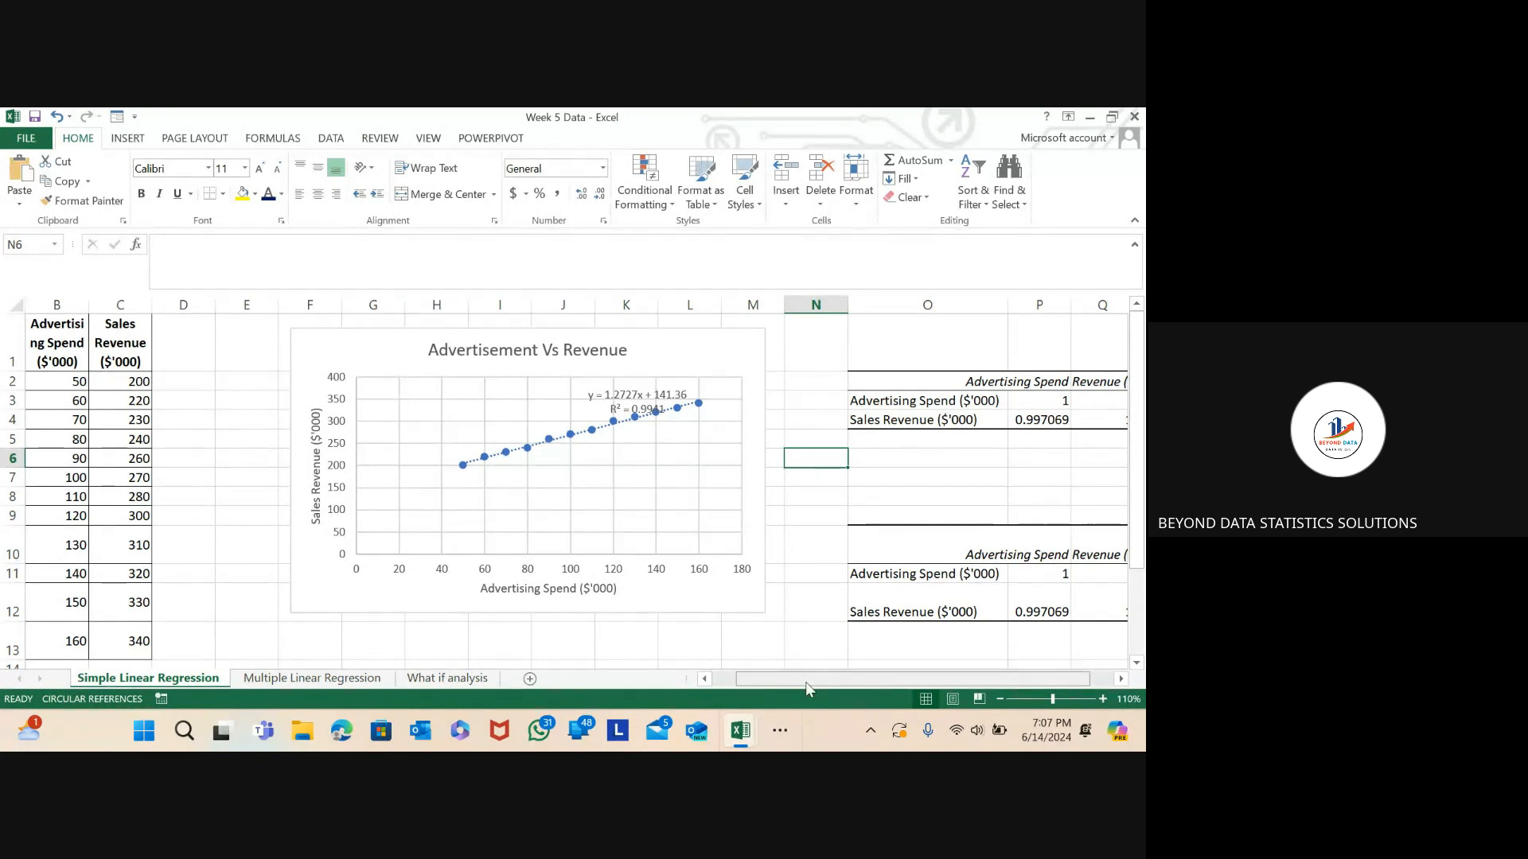
left_click_drag(805, 681, 780, 686)
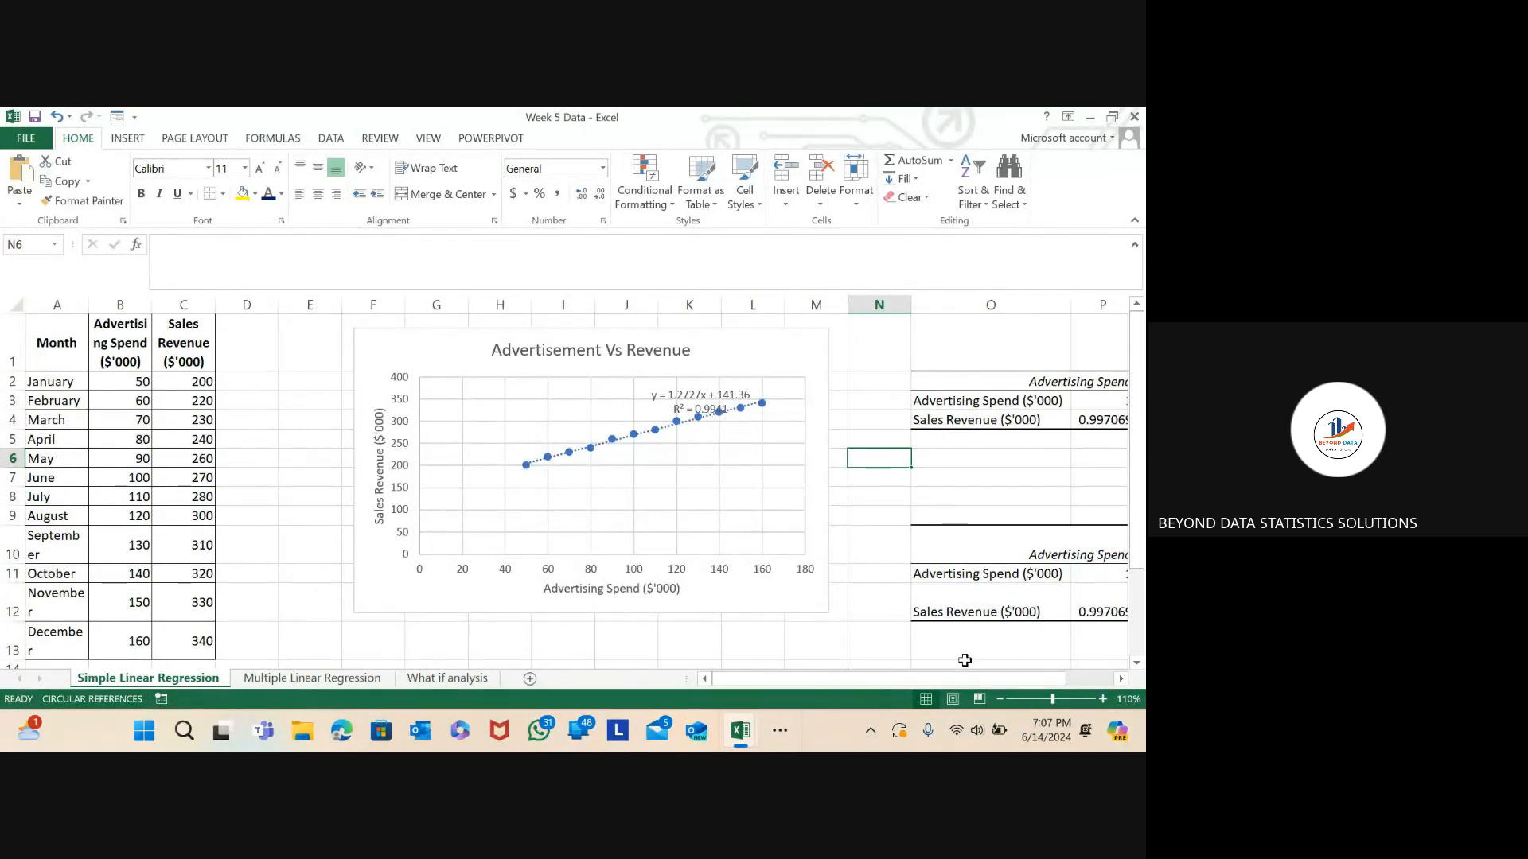
left_click_drag(1004, 681, 1054, 685)
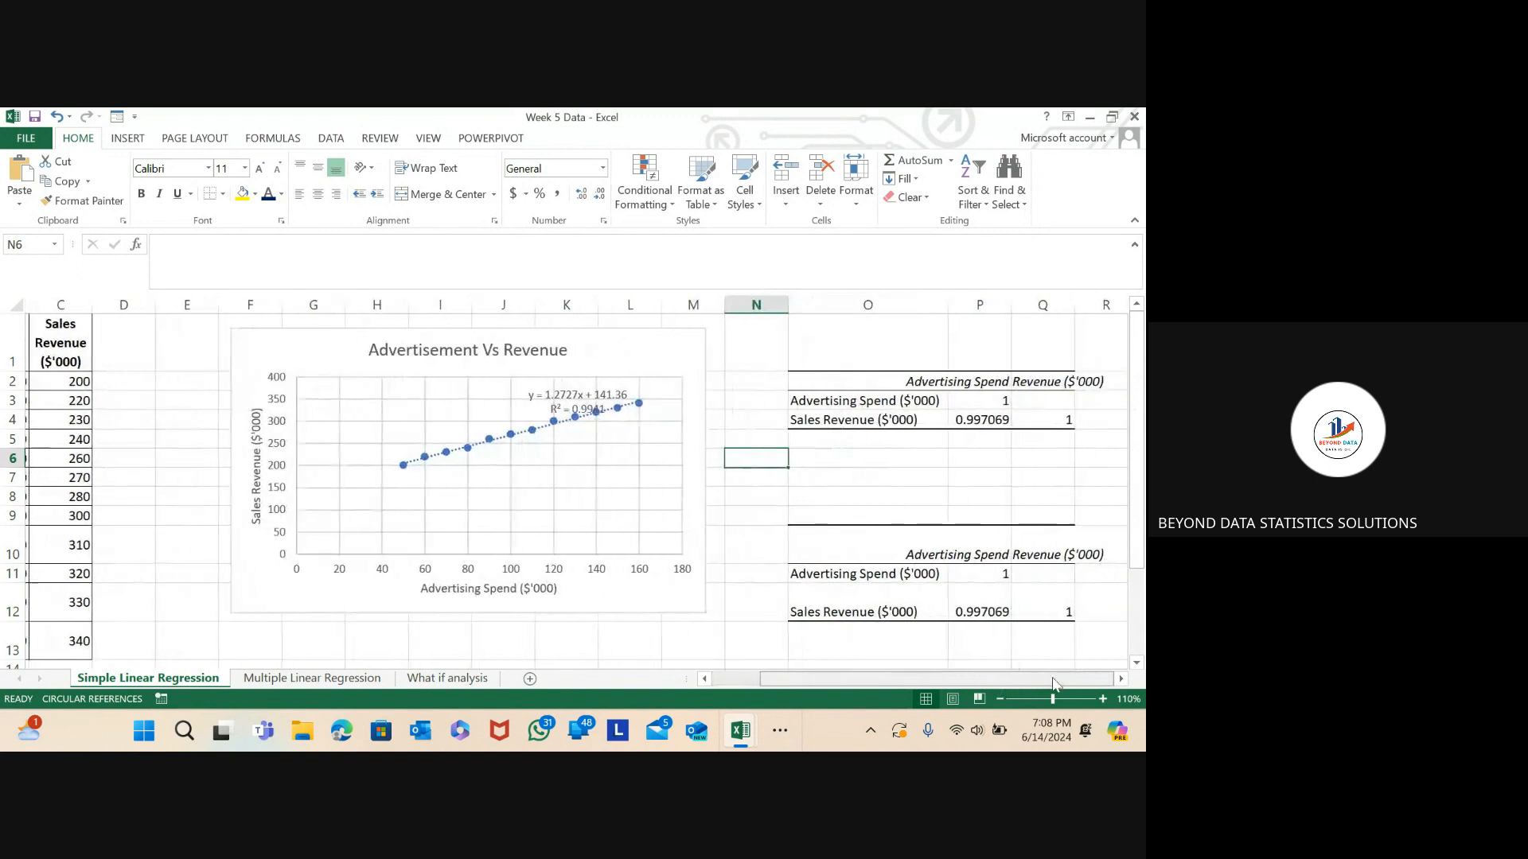
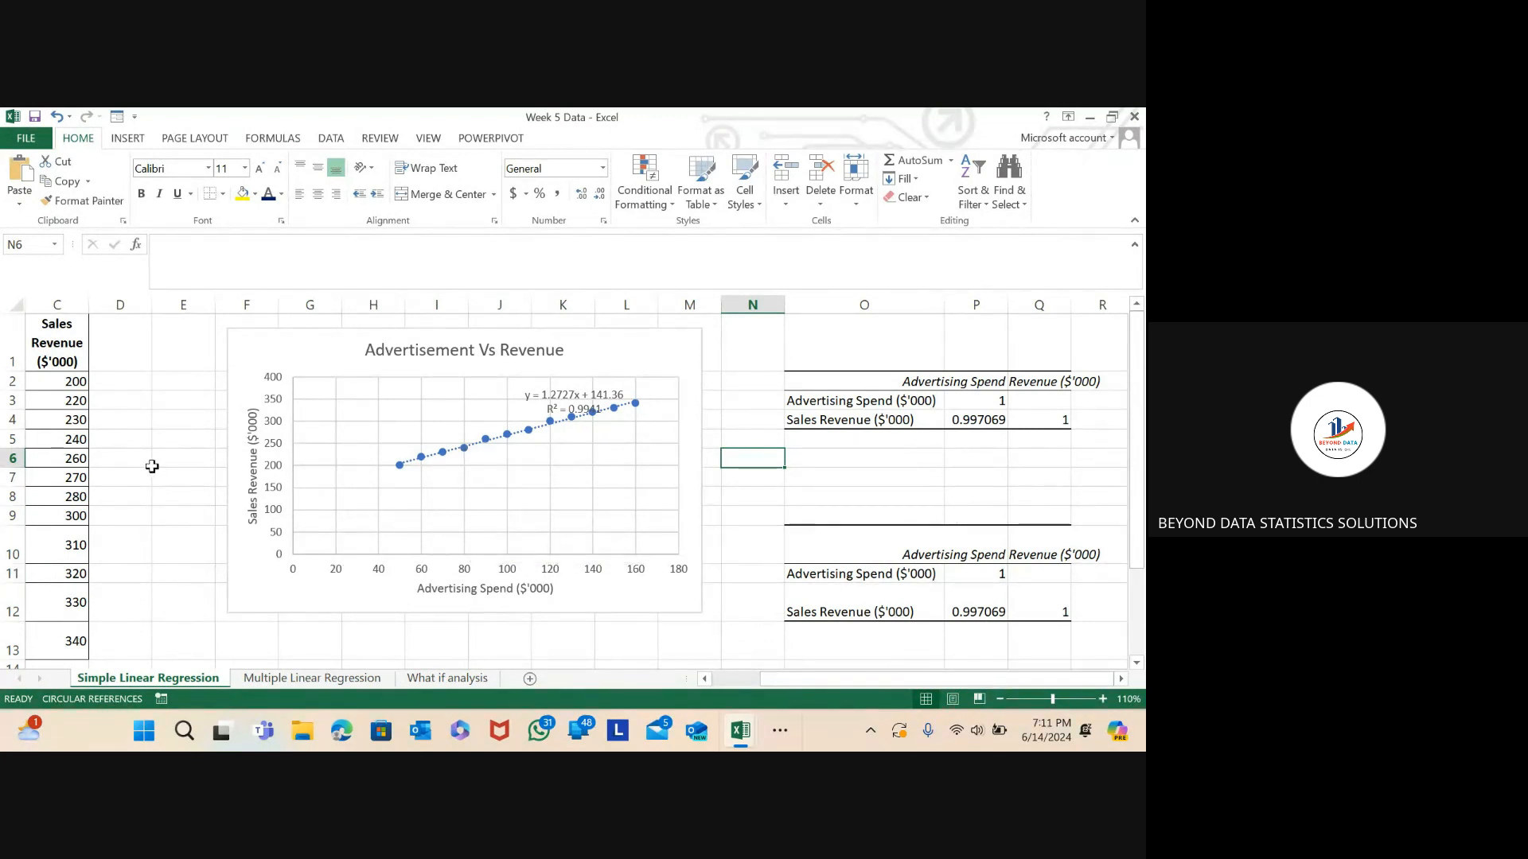
scroll(151, 467, "down", 1)
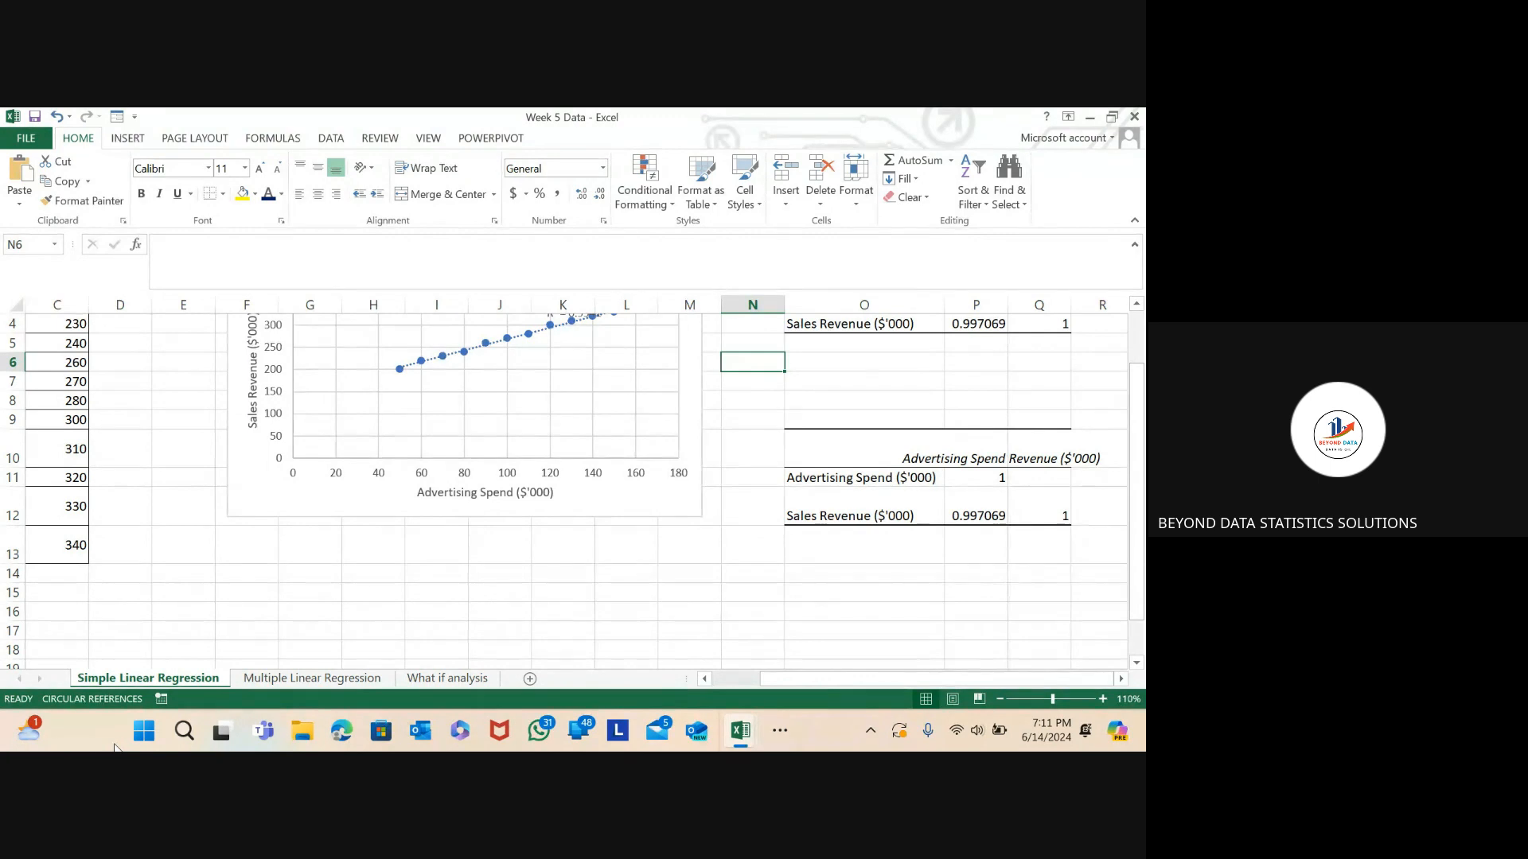
scroll(576, 491, "up", 1)
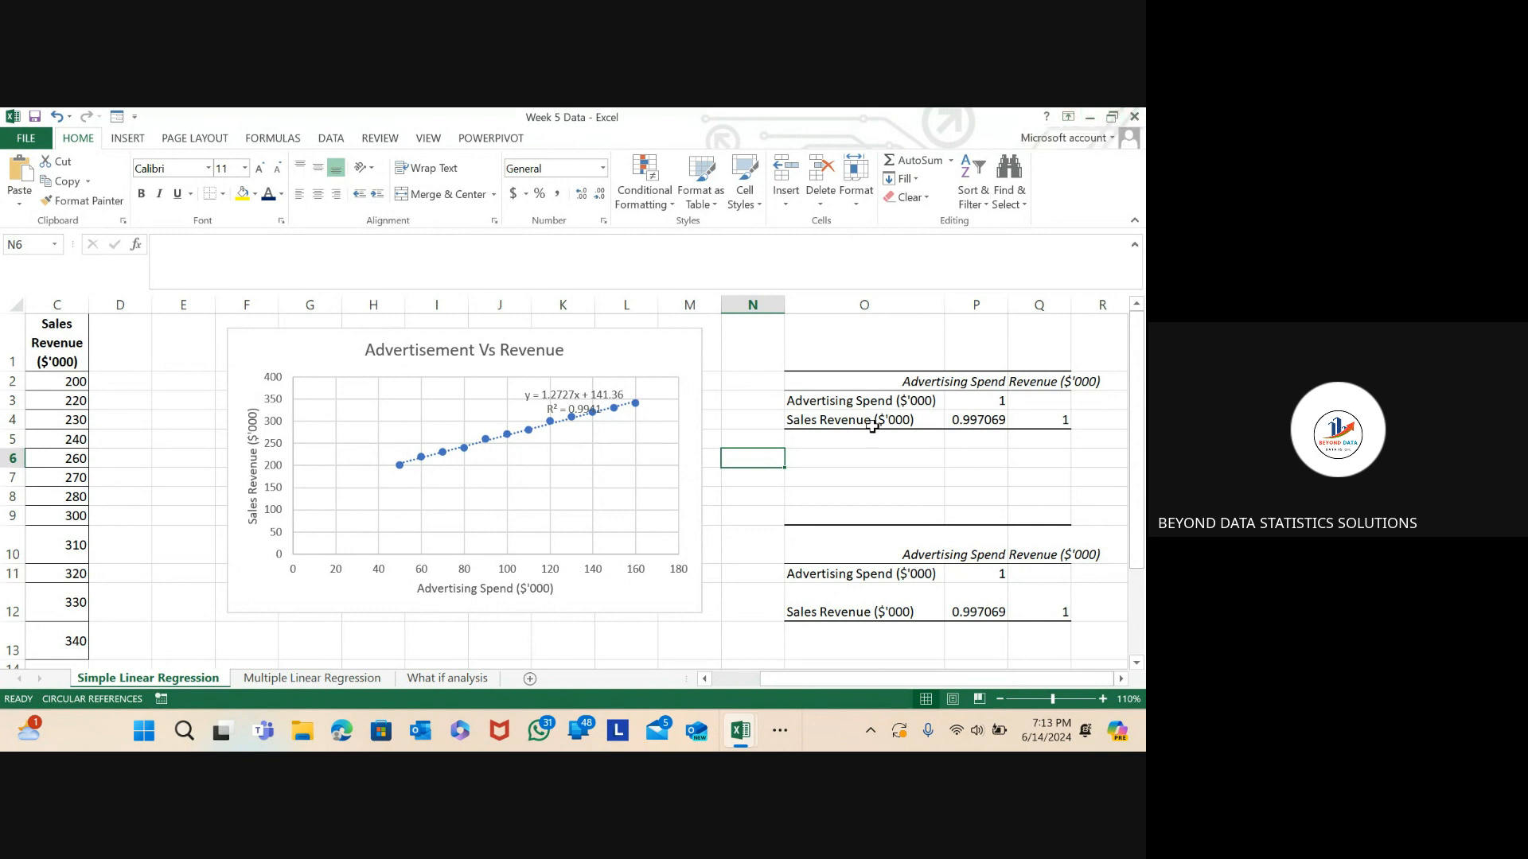
- Move the Advertisement Vs Revenue chart into the empty area below the data table, with its upper edge at about row 19
left_click(681, 367)
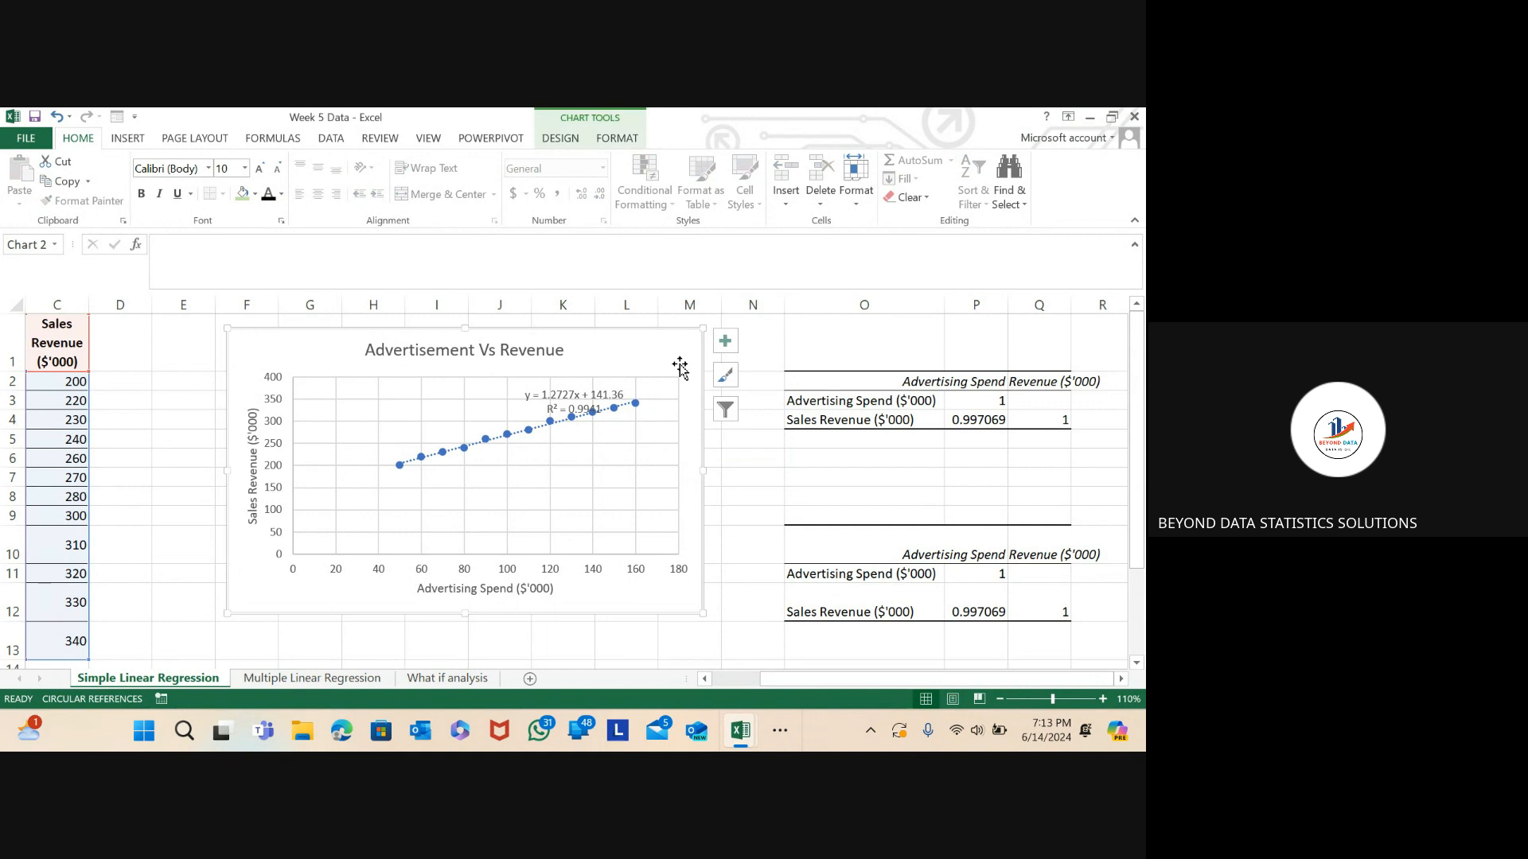
left_click_drag(665, 344, 675, 655)
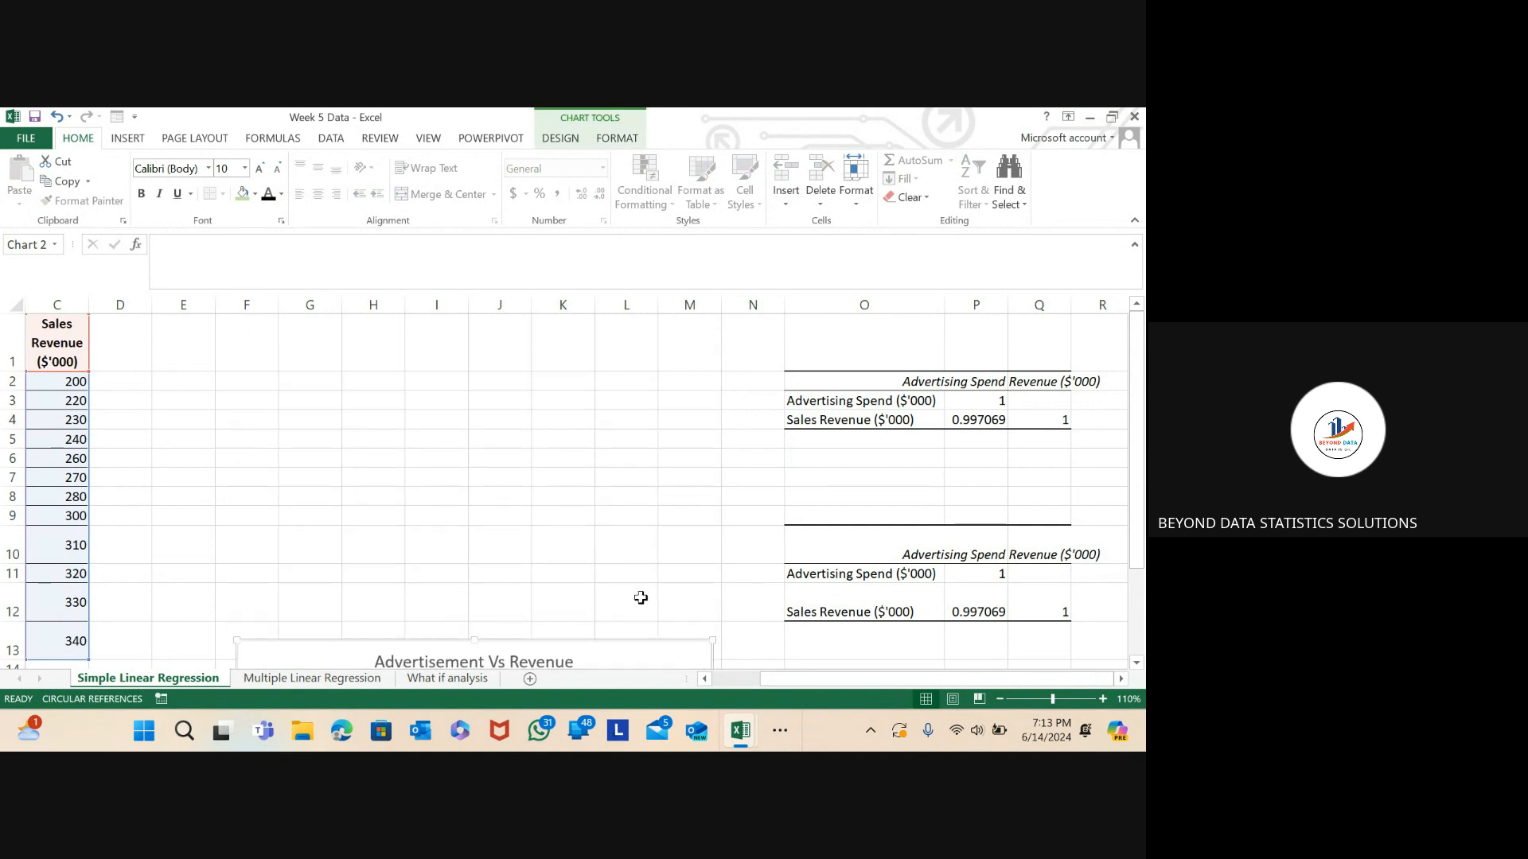
scroll(618, 536, "down", 2)
left_click_drag(617, 508, 636, 648)
scroll(539, 421, "up", 2)
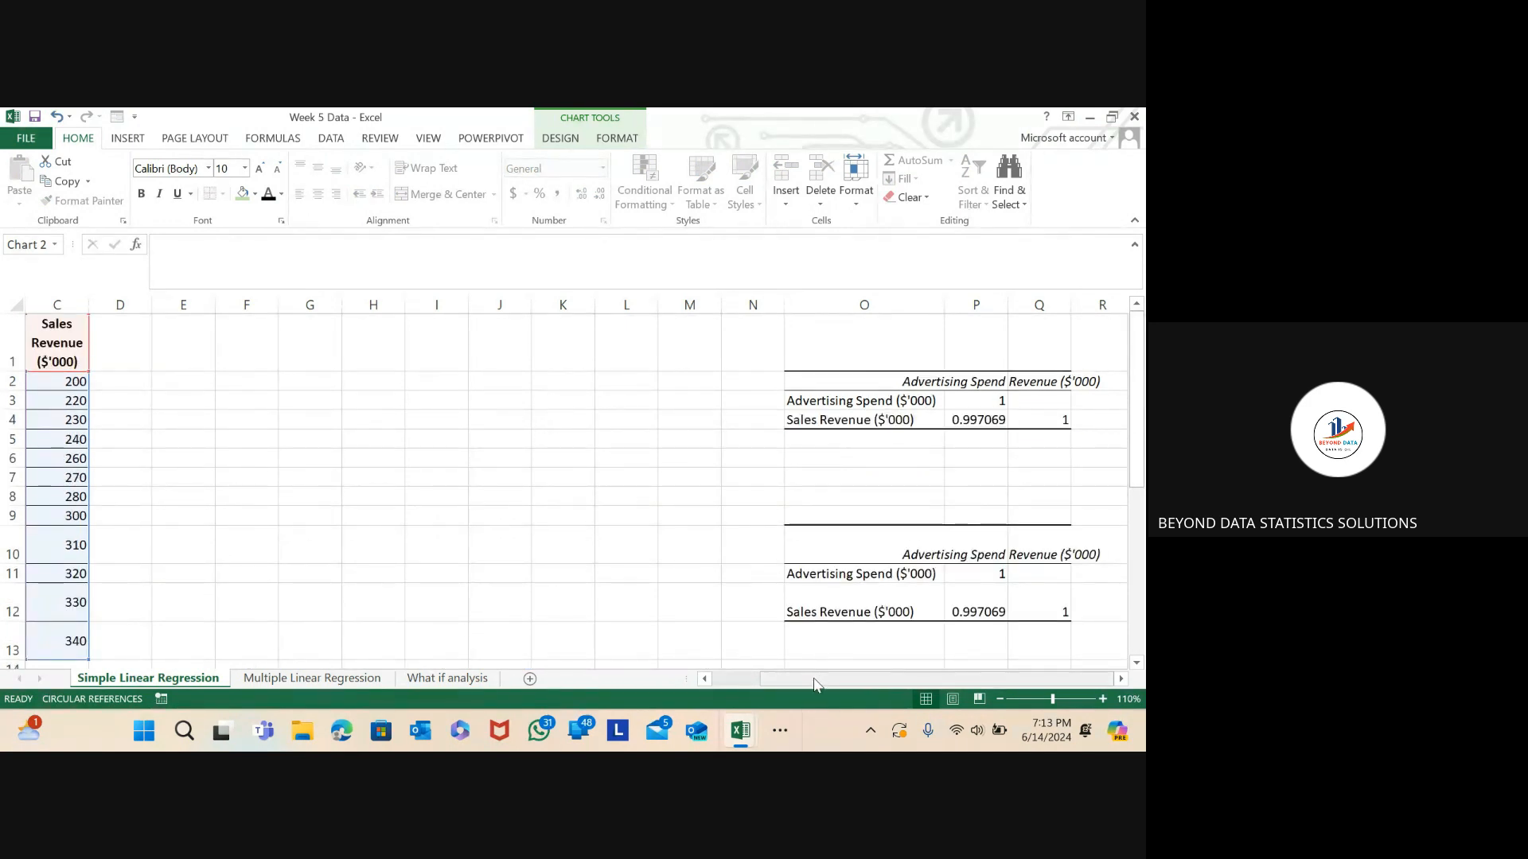
left_click_drag(814, 684, 755, 661)
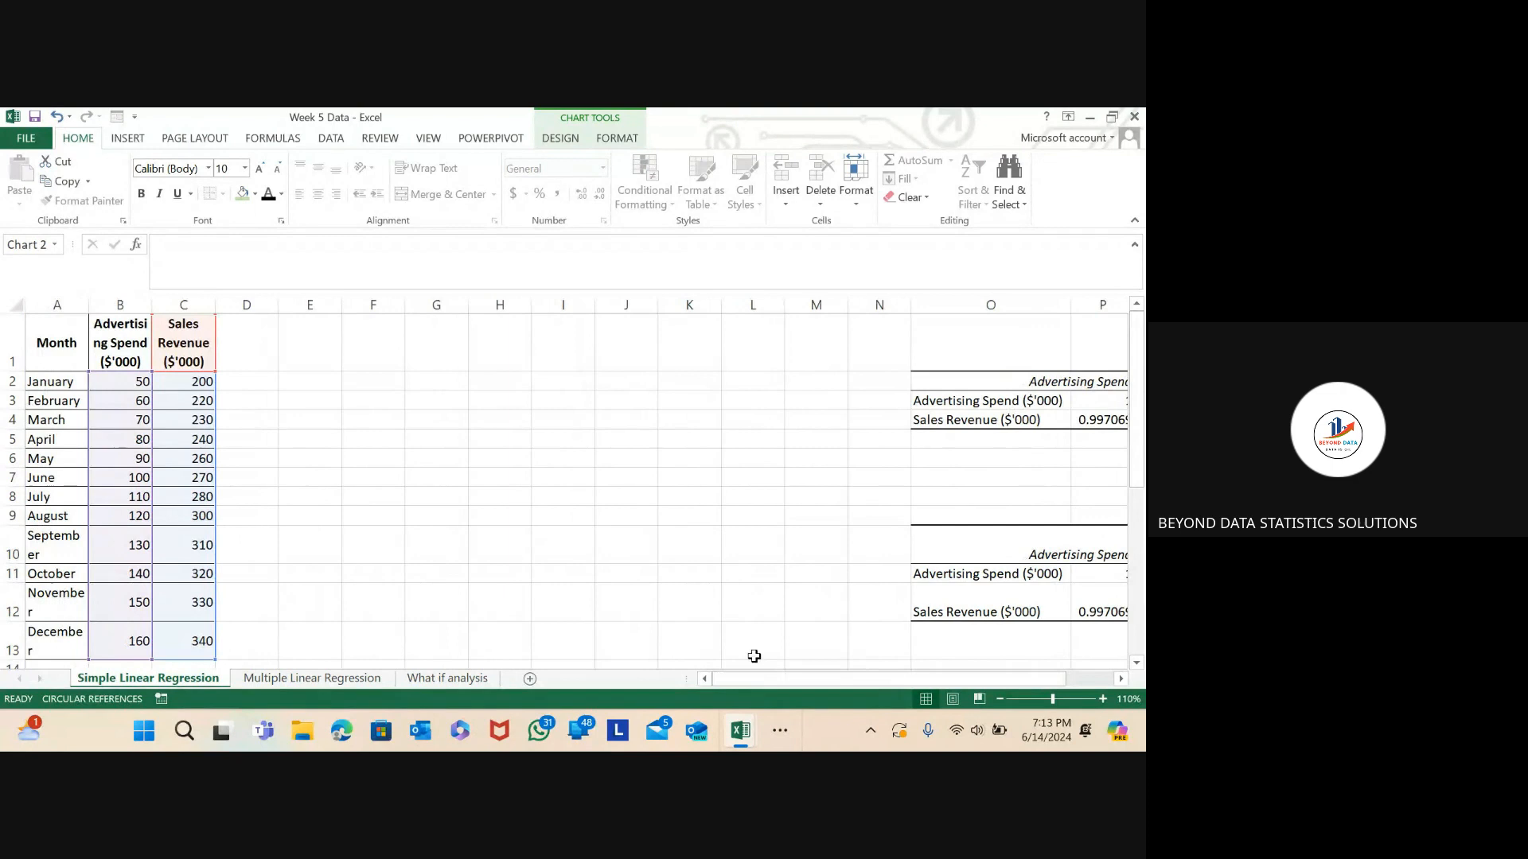
left_click(685, 484)
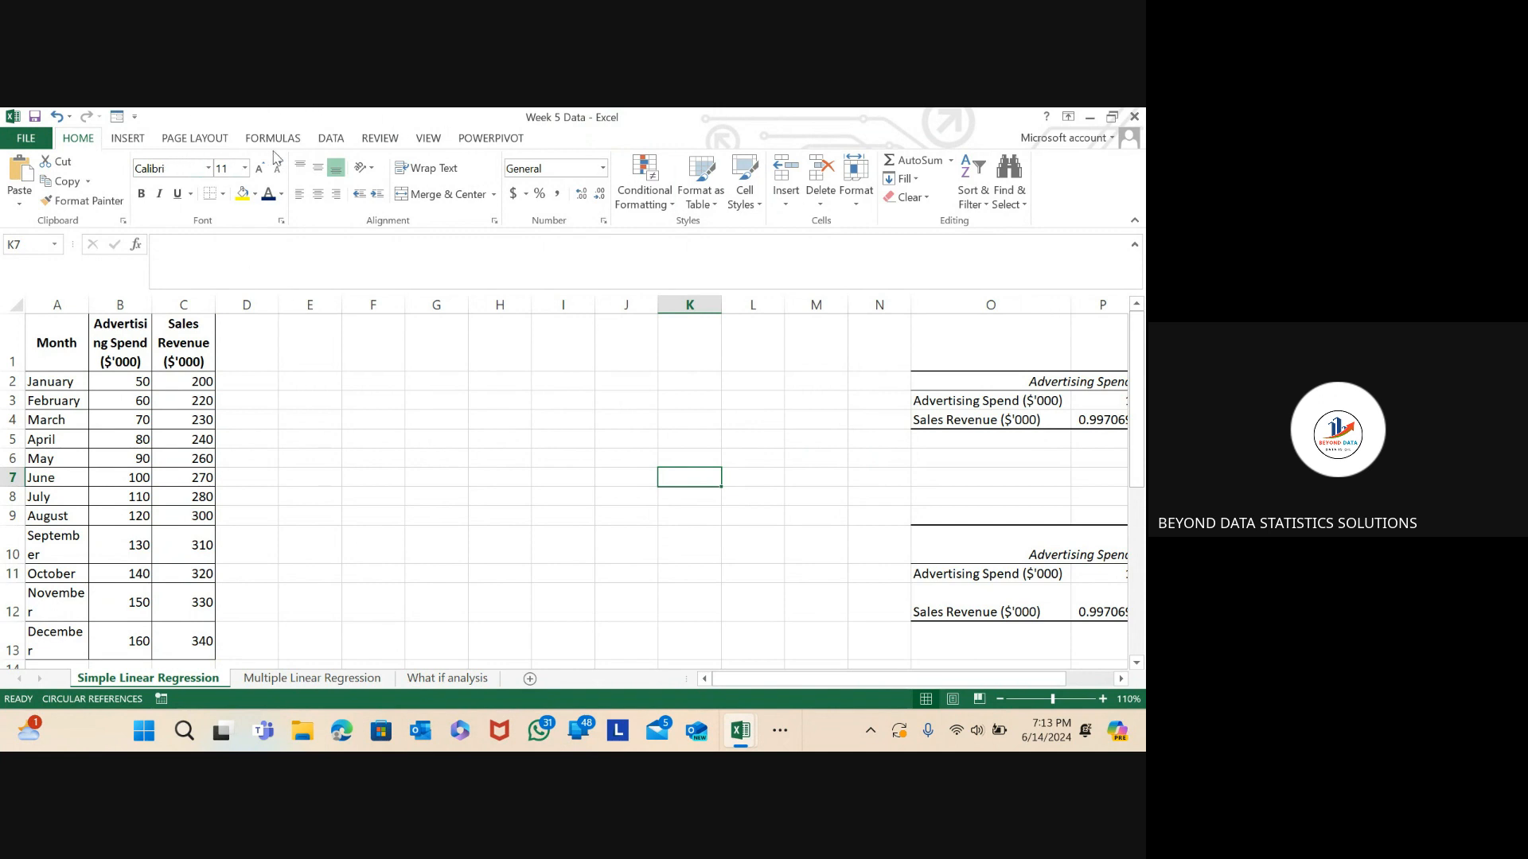
- Open the Regression tool from the Data Analysis tools
left_click(332, 139)
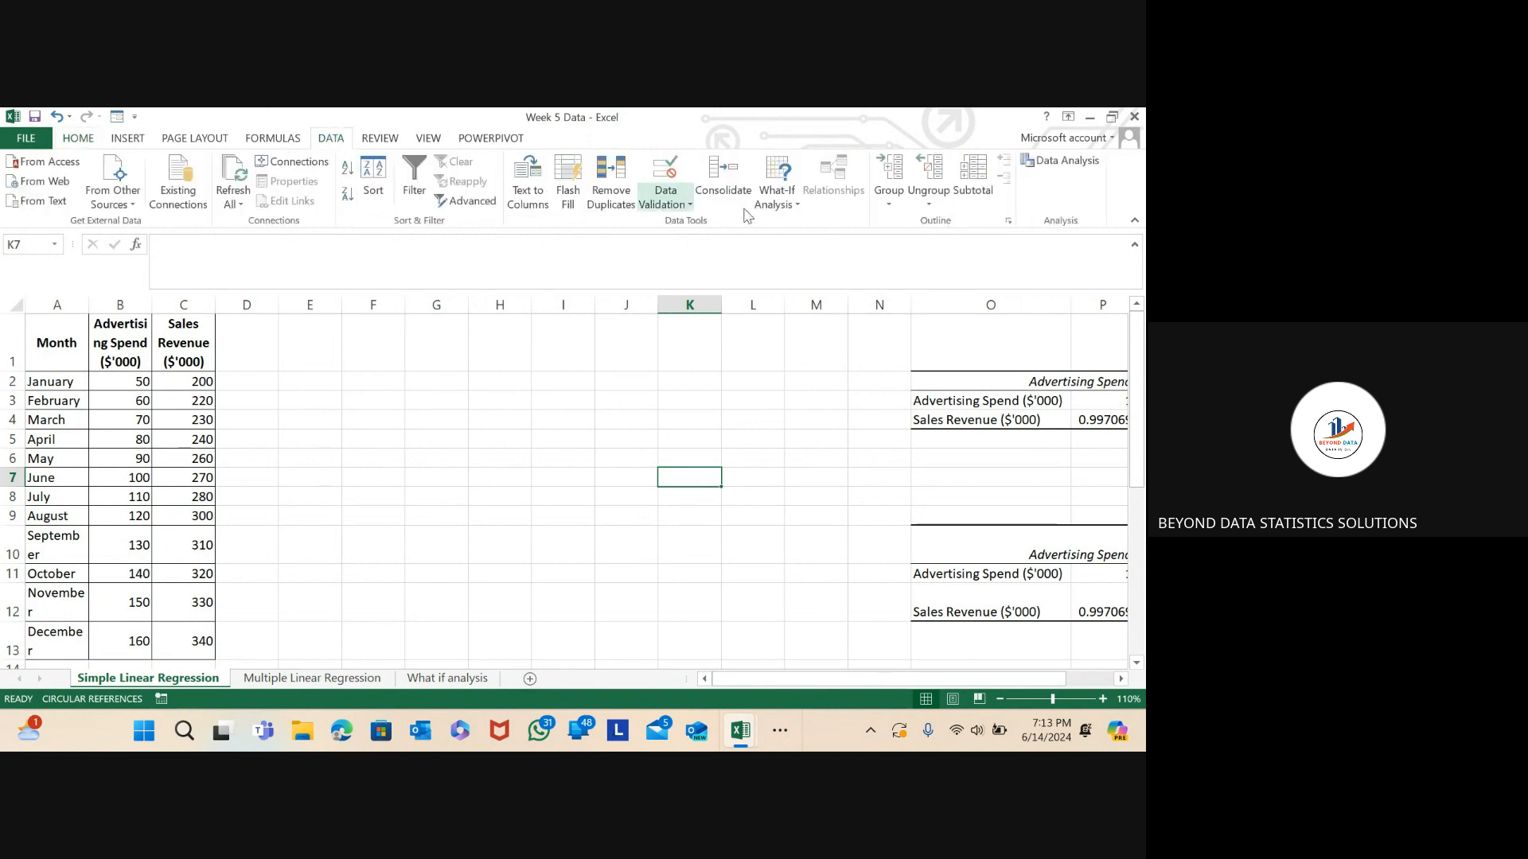
left_click(1056, 174)
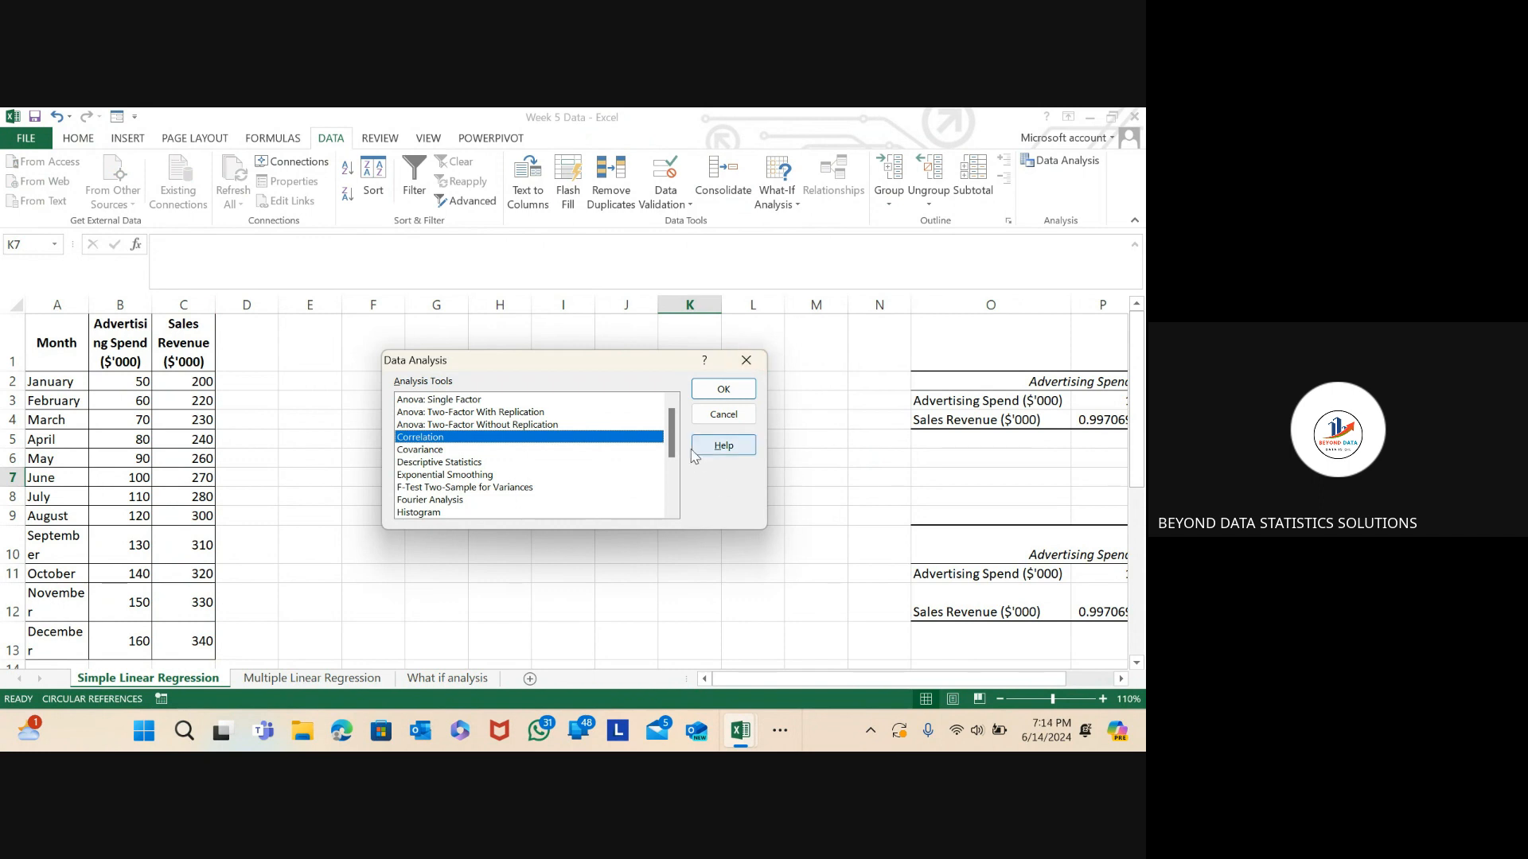
left_click_drag(673, 458, 672, 494)
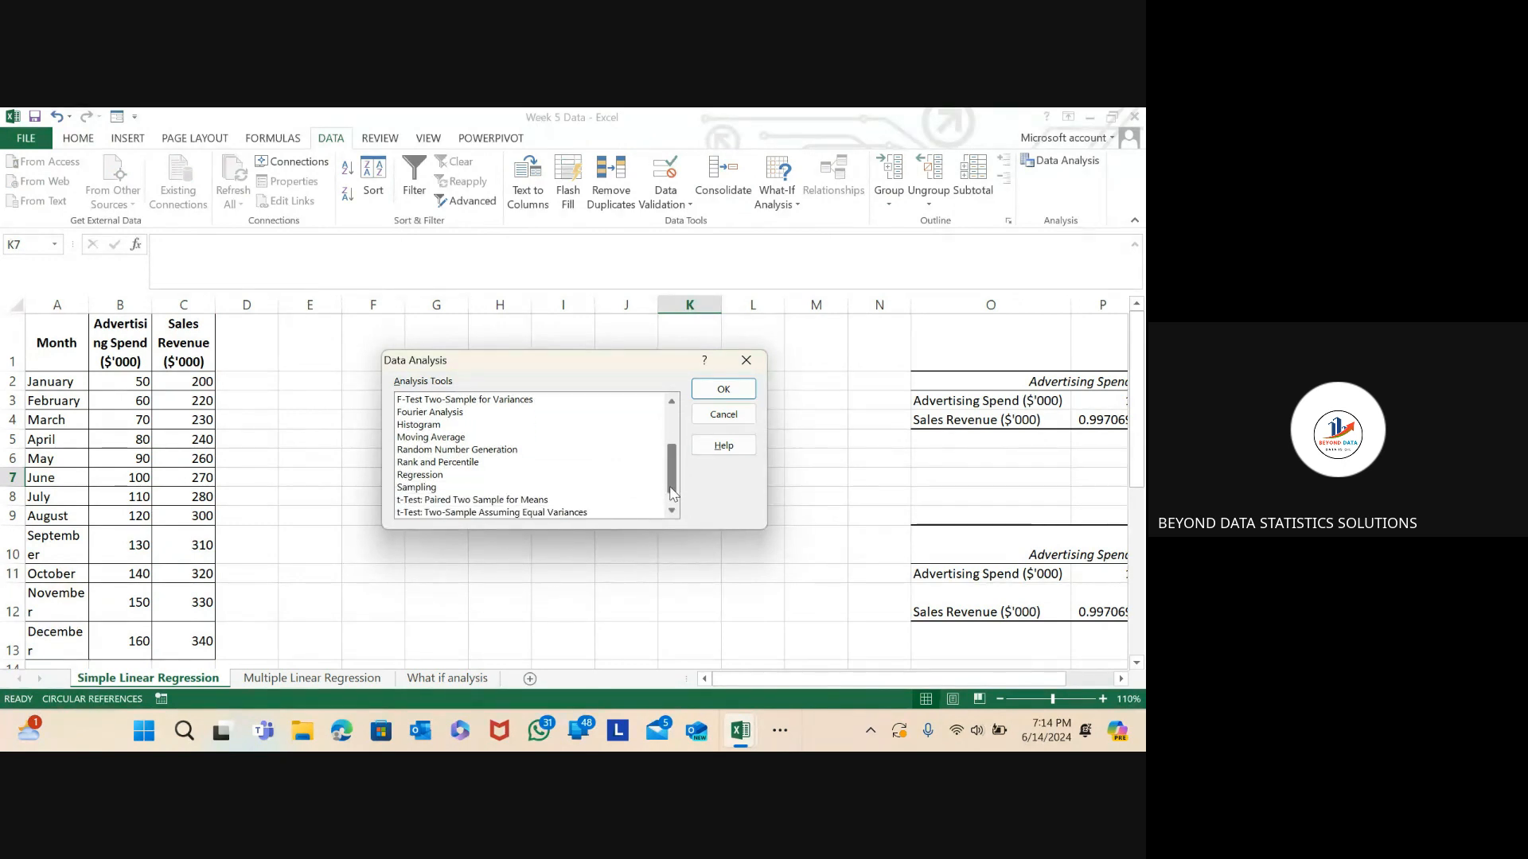
left_click(488, 476)
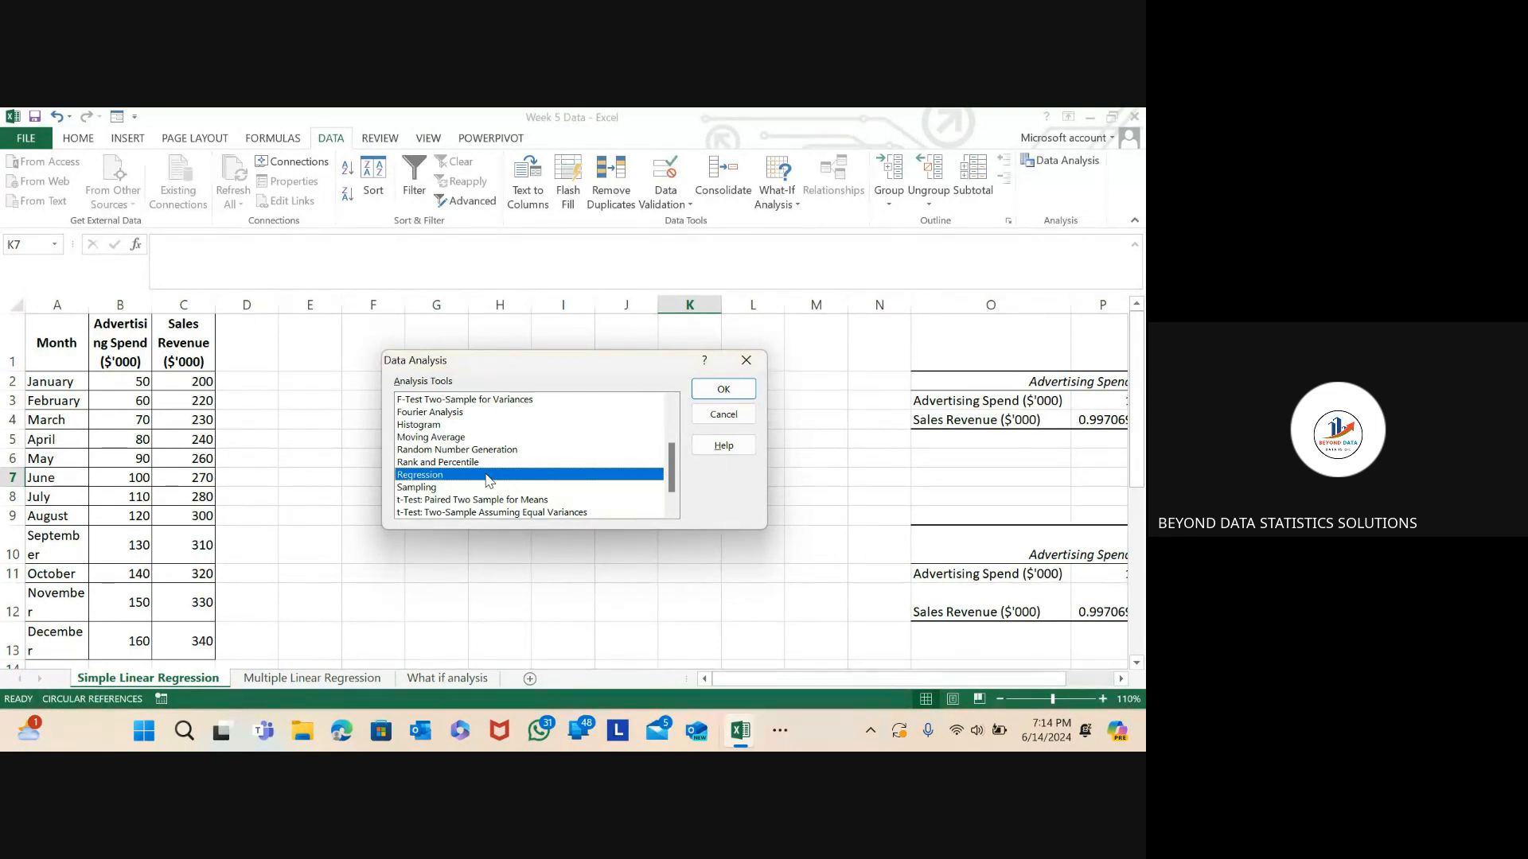
left_click(710, 389)
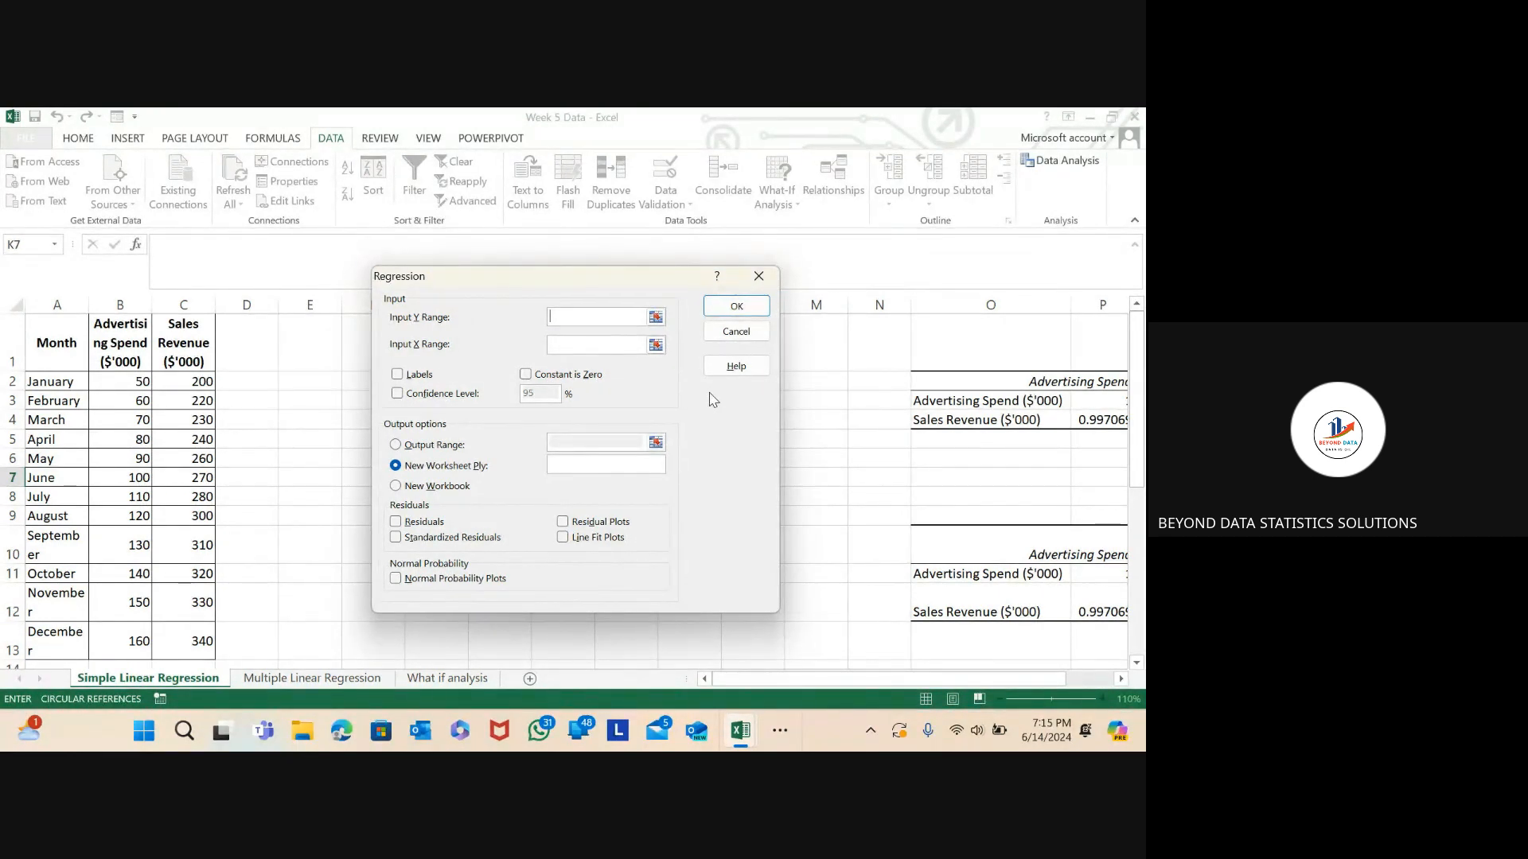
- Set the regression's Input Y Range to the Sales Revenue column with its header, $C$1:$C$13
left_click(191, 381)
left_click(188, 305)
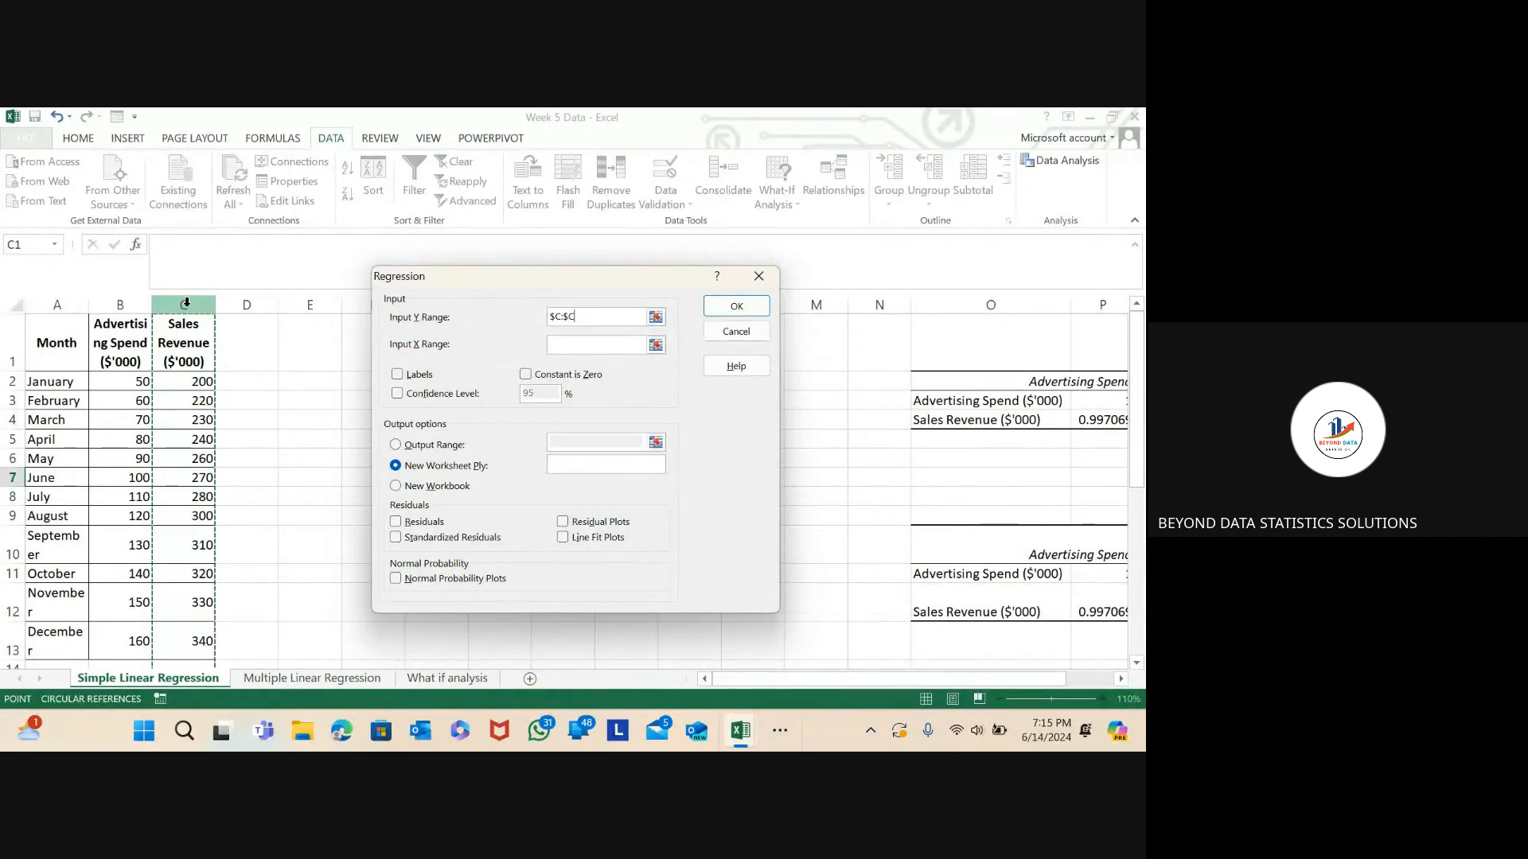
left_click_drag(186, 334, 198, 596)
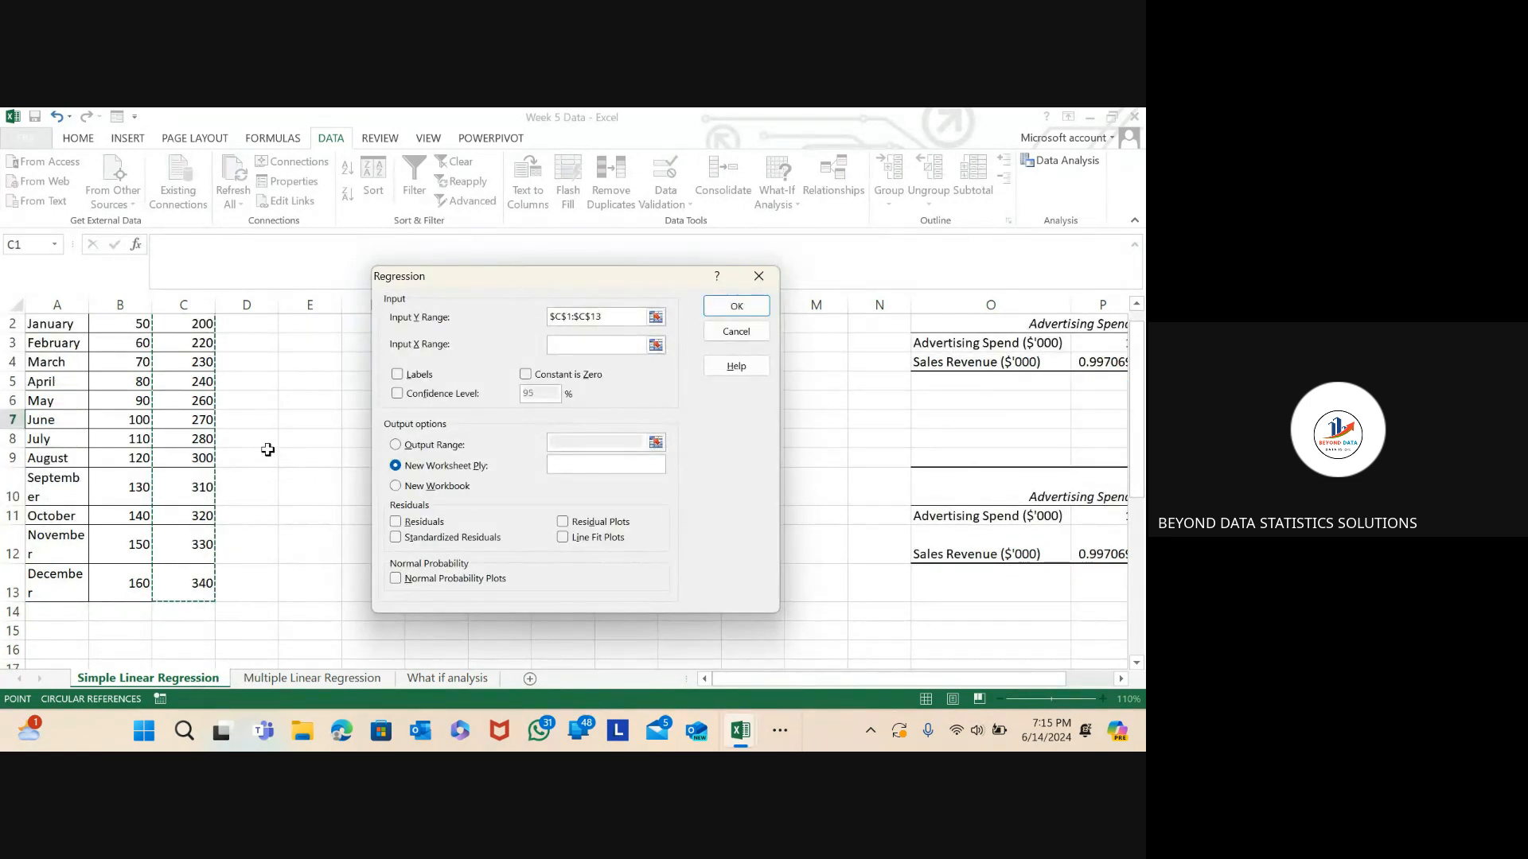
scroll(266, 446, "up", 1)
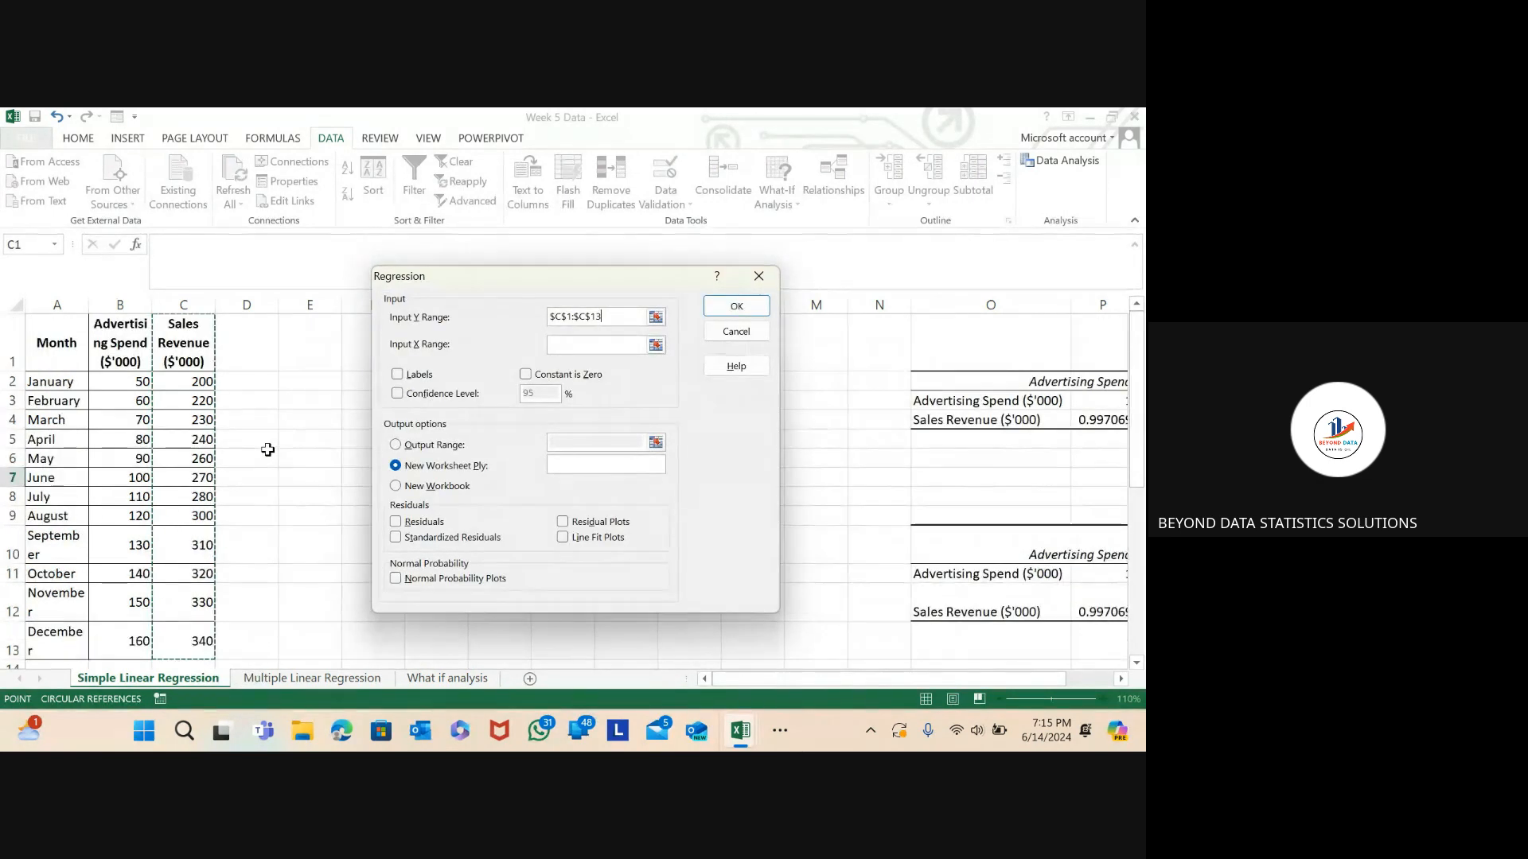
- Set the Input X Range to the Advertising Spend cells $B$1:$B$13 and enable Labels for the header row
left_click(553, 345)
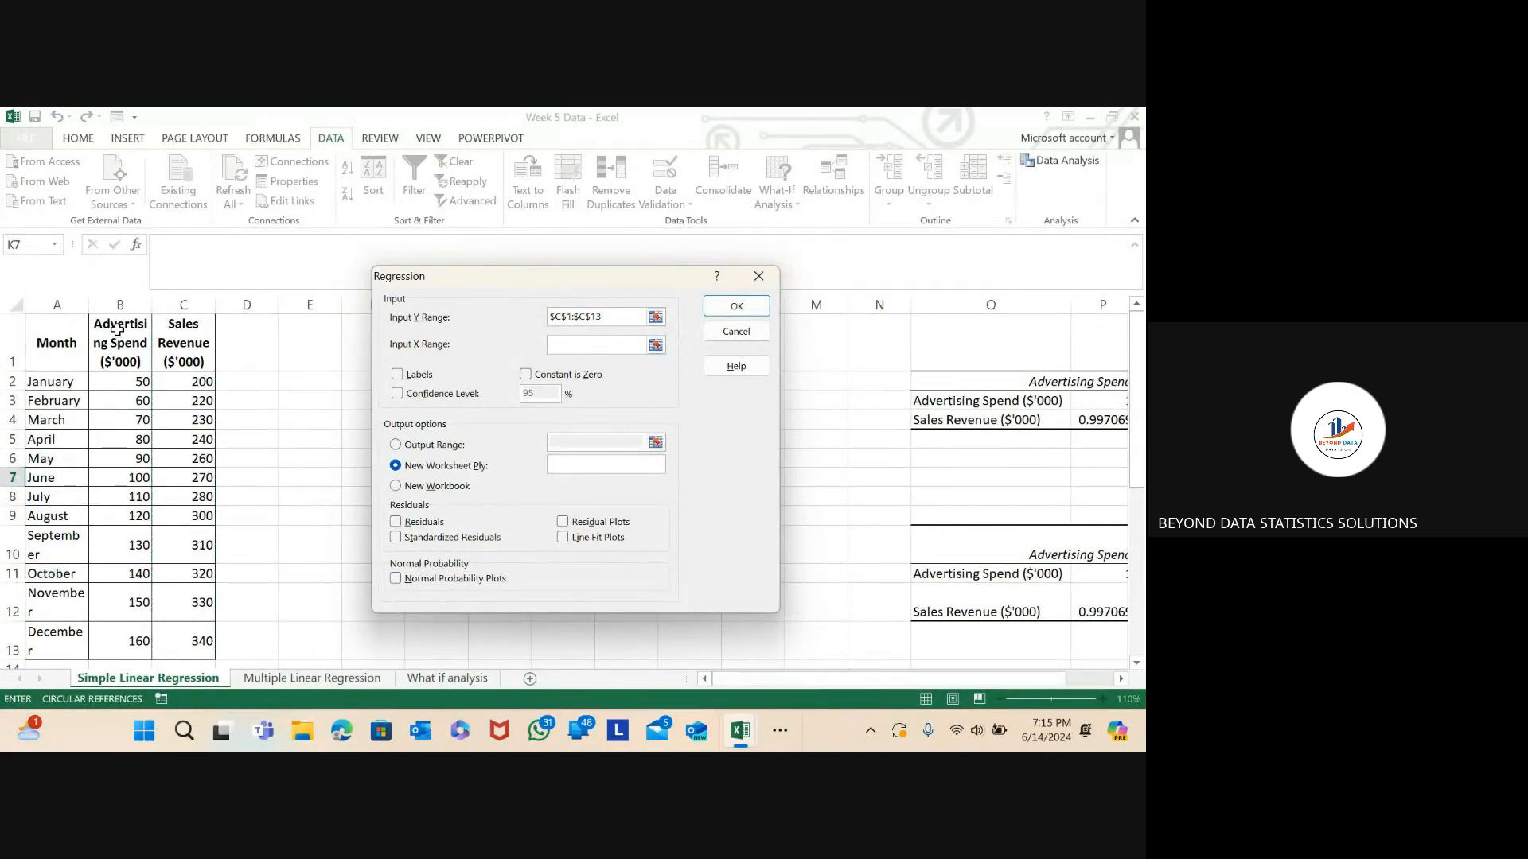
left_click_drag(117, 330, 137, 578)
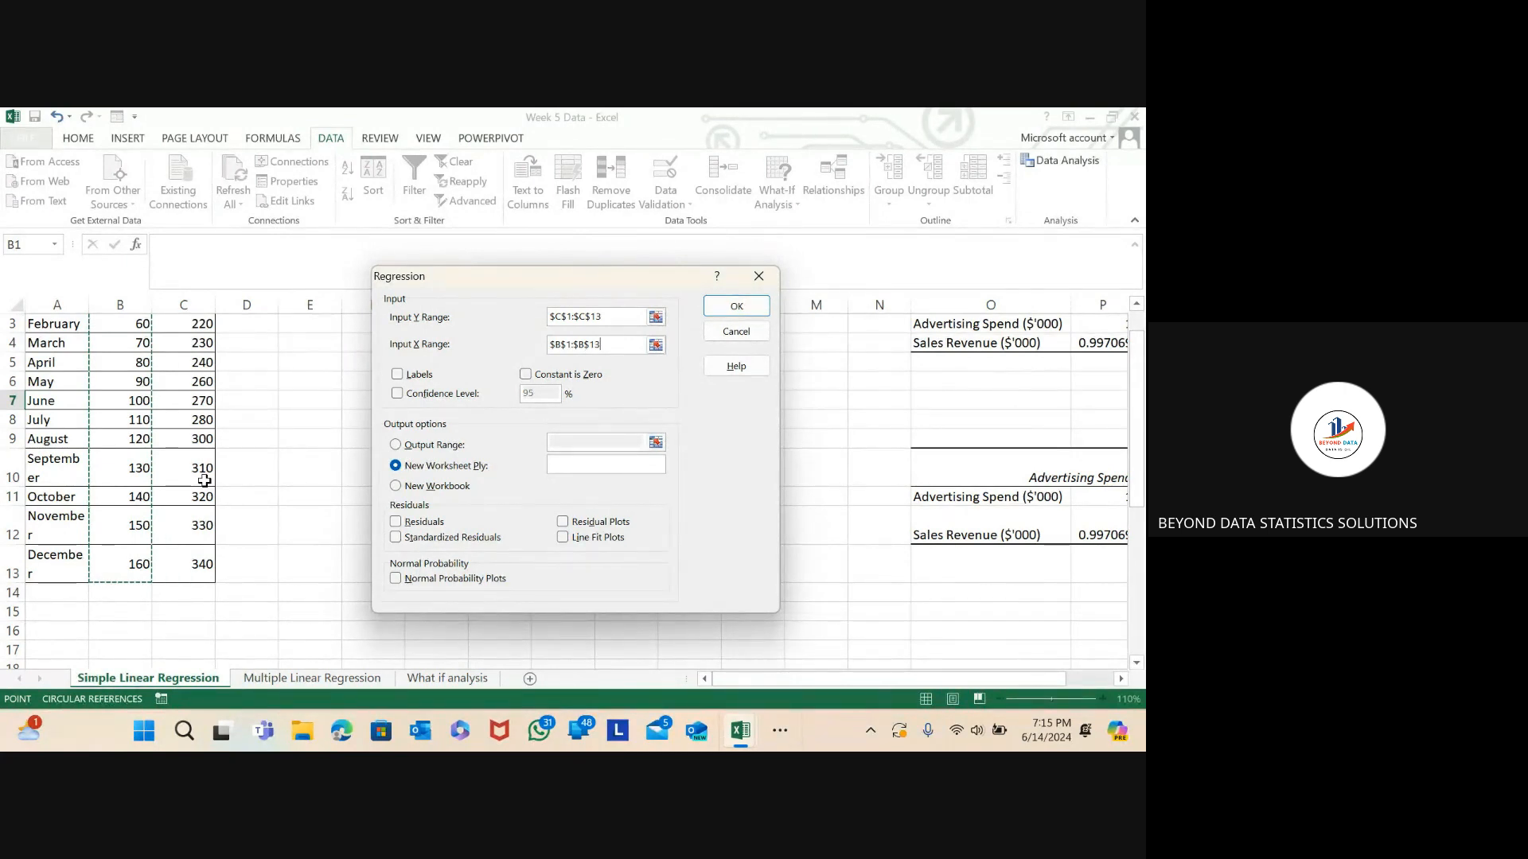
scroll(204, 480, "up", 1)
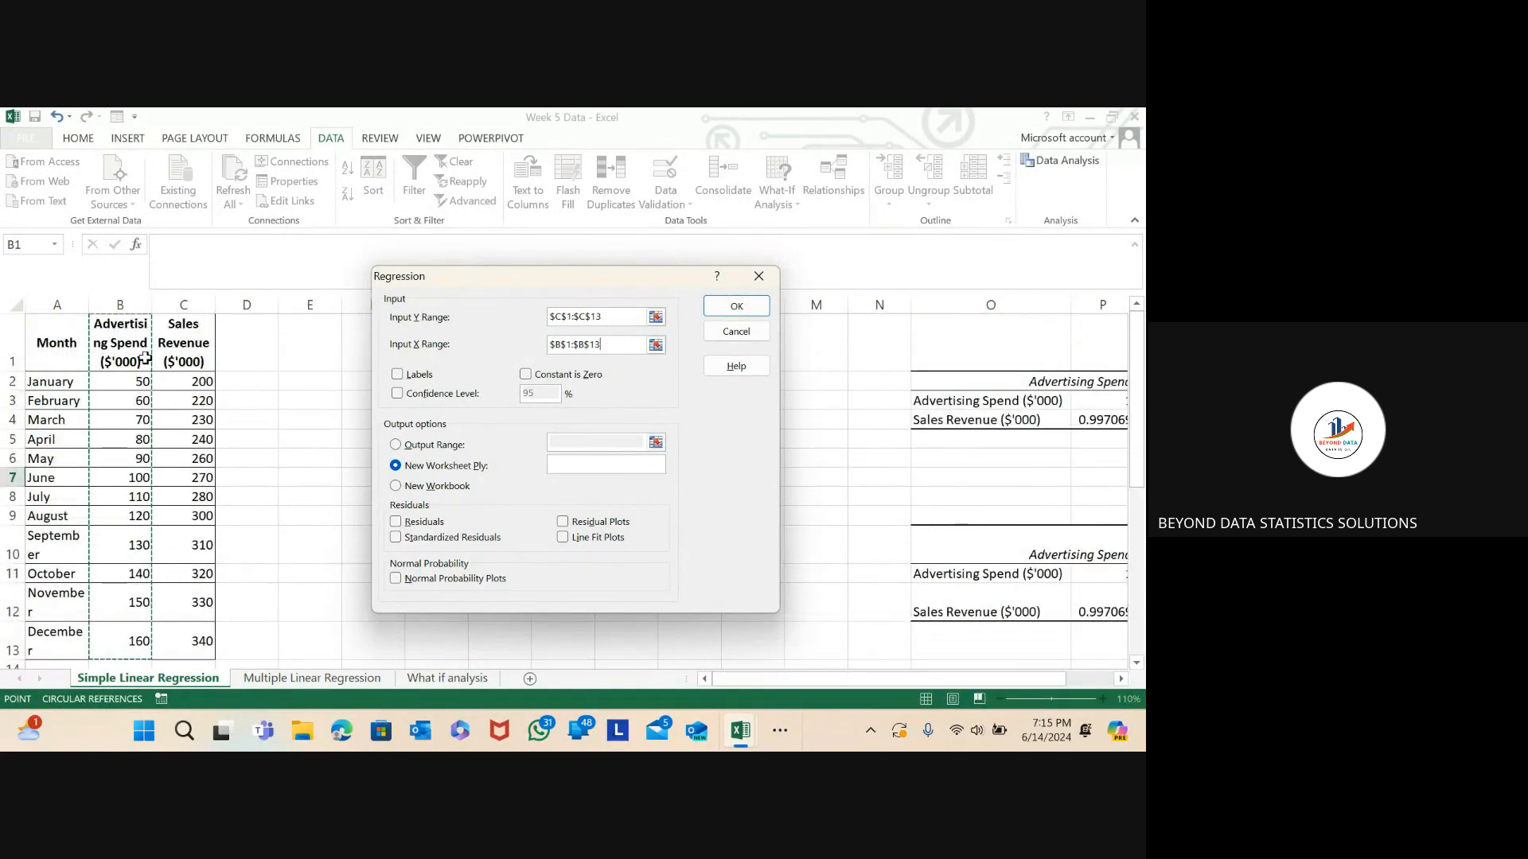
left_click(397, 374)
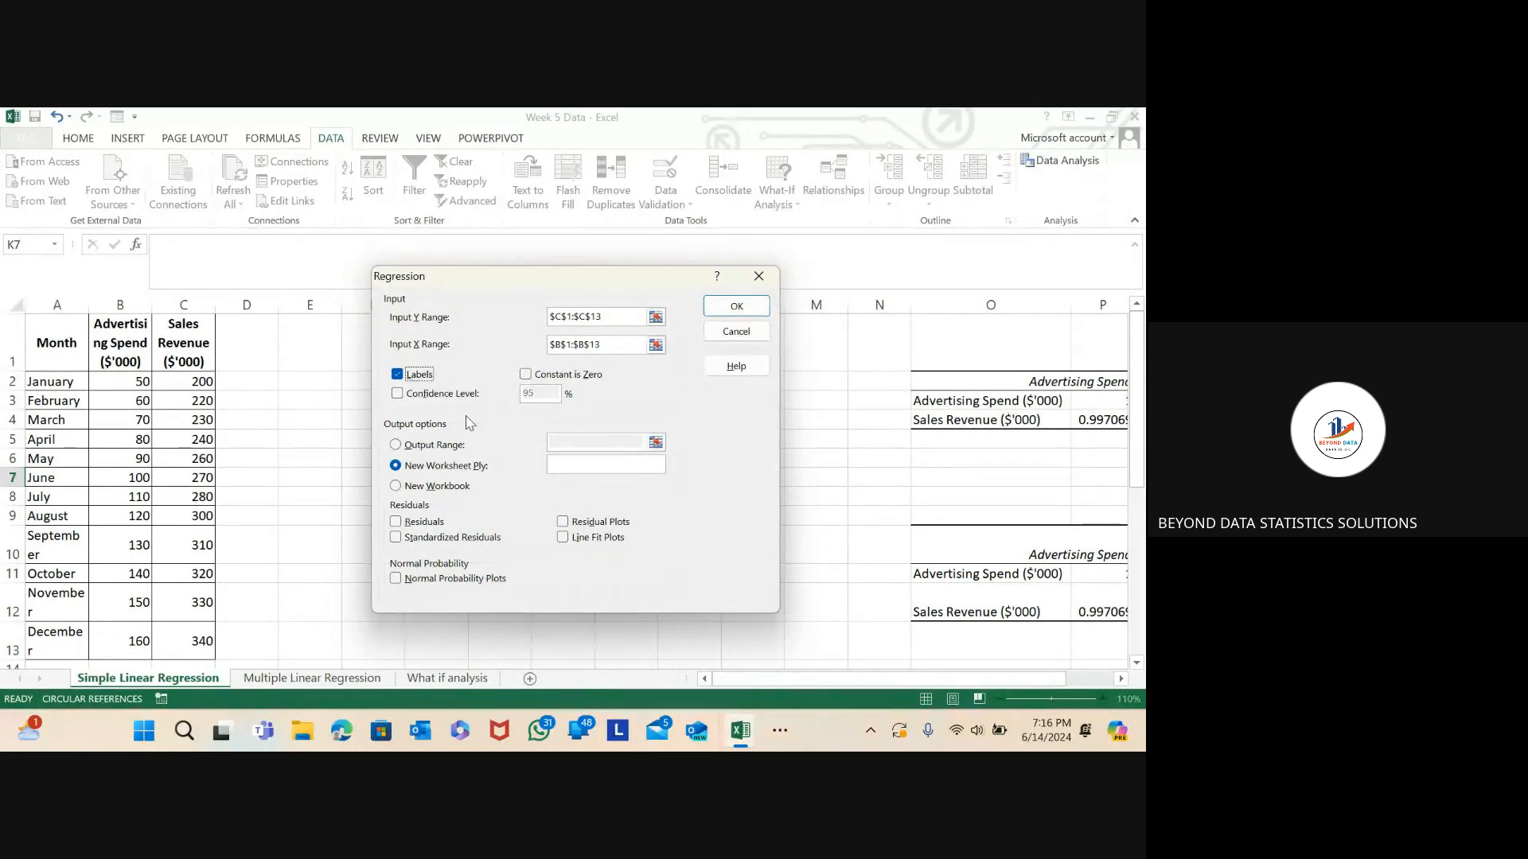
- Choose Output Range as the regression's output option and find an empty area of the worksheet for the results
left_click(395, 445)
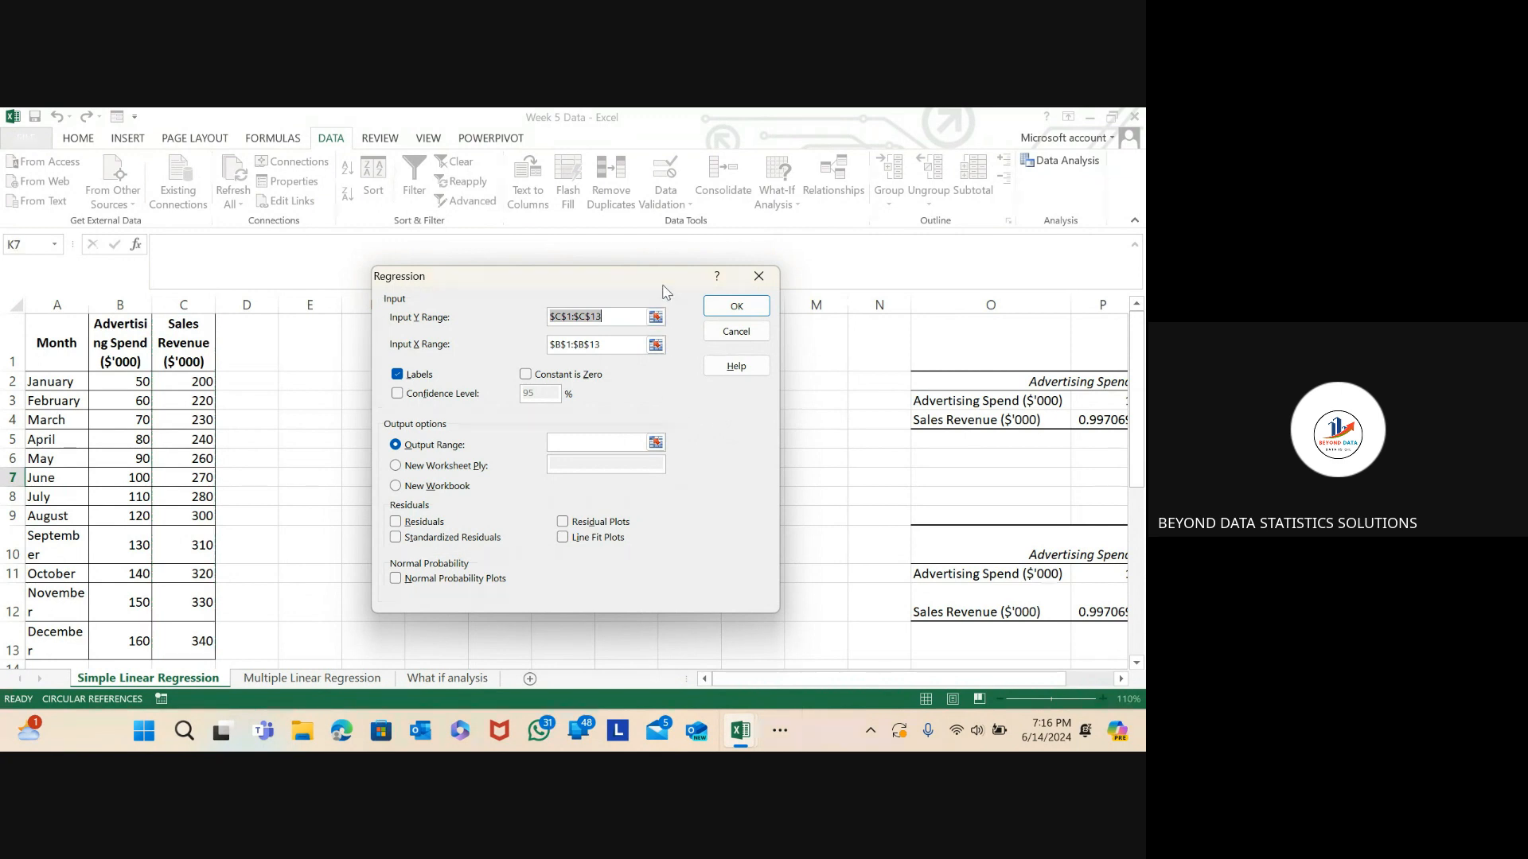
left_click_drag(663, 285, 649, 285)
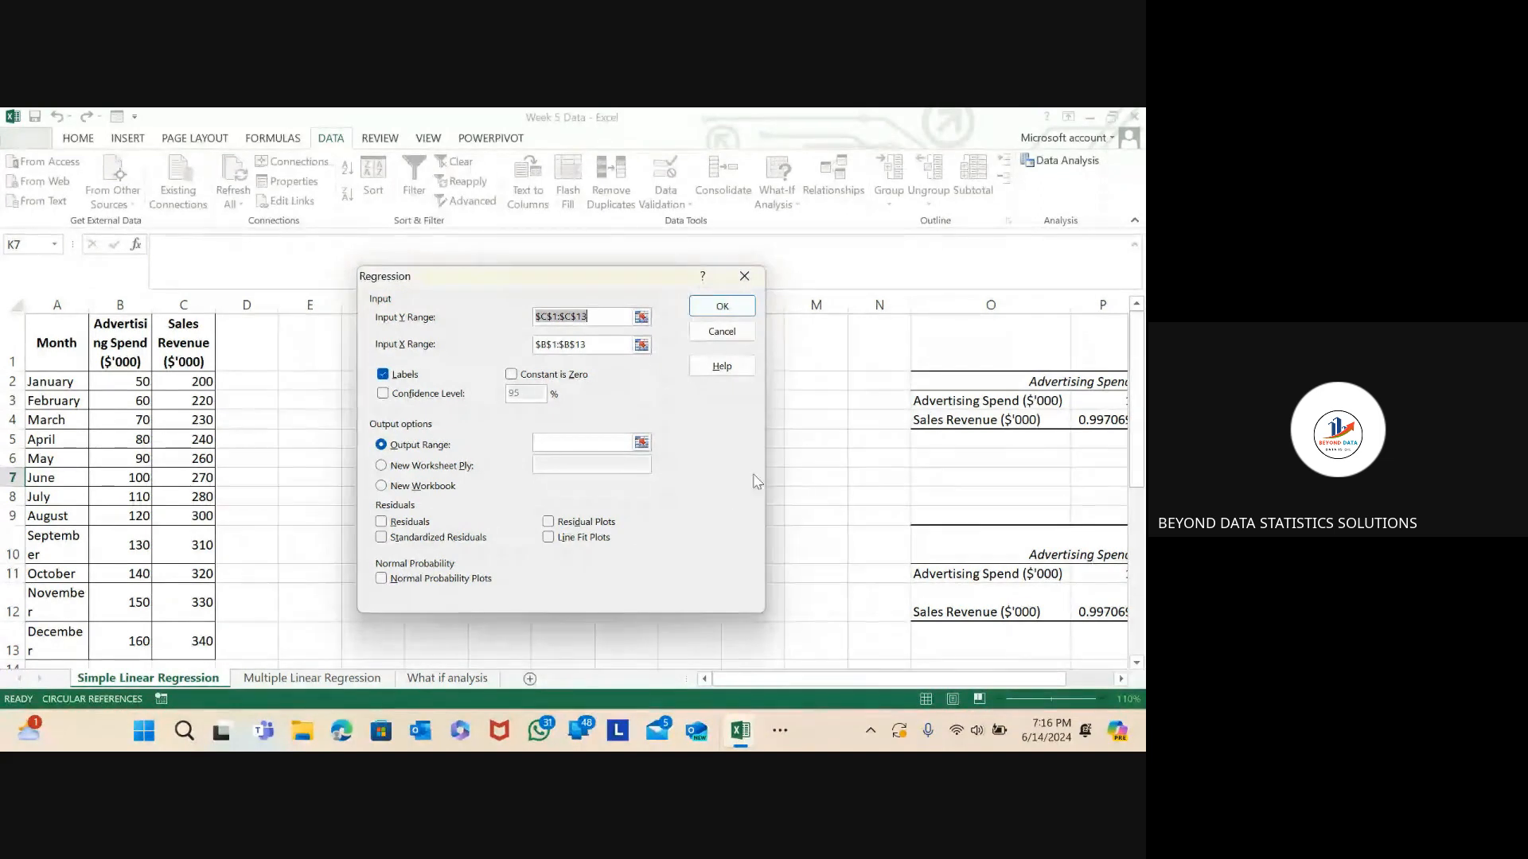
scroll(714, 504, "down", 1)
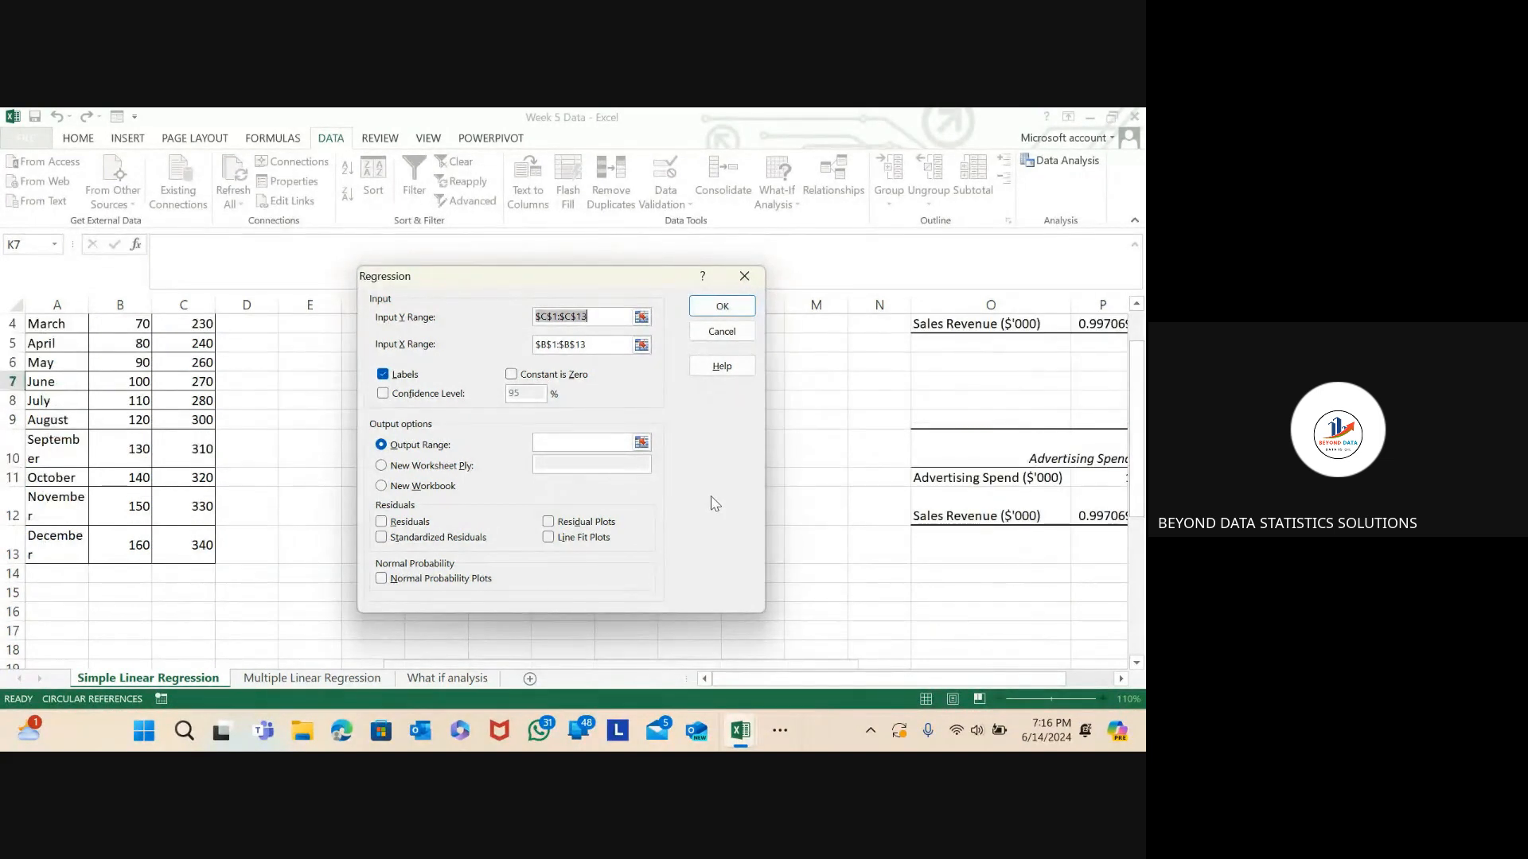
scroll(884, 527, "down", 1)
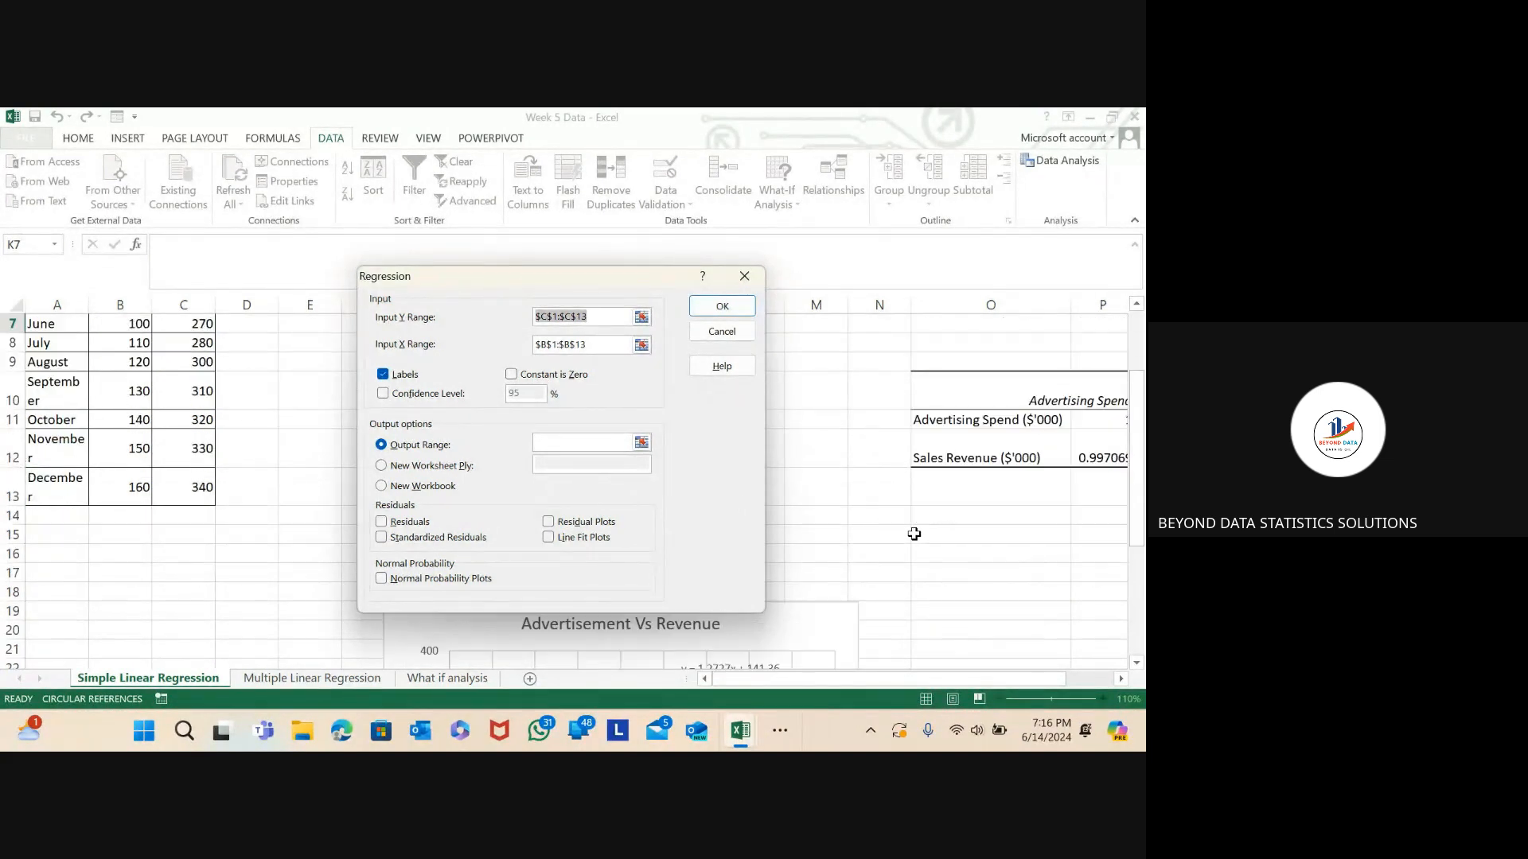
- Clear the regression's Input Y Range and reselect the Sales Revenue column with its header, $C$1:$C$13
left_click(976, 520)
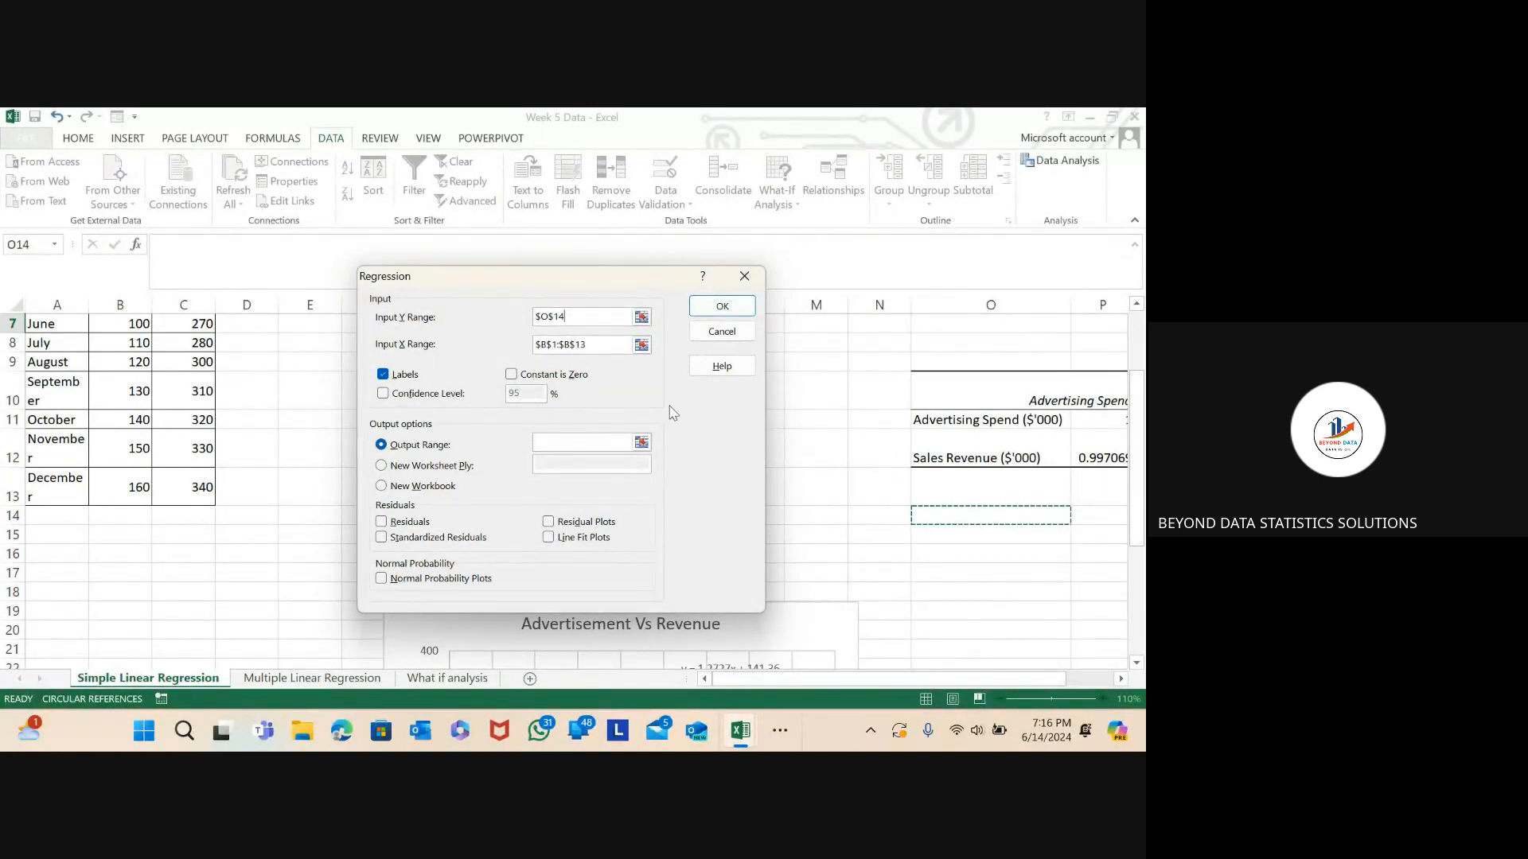
left_click(569, 316)
key("BackSpace")
key("BackSpace")
key("BackSpace")
key("BackSpace")
key("BackSpace")
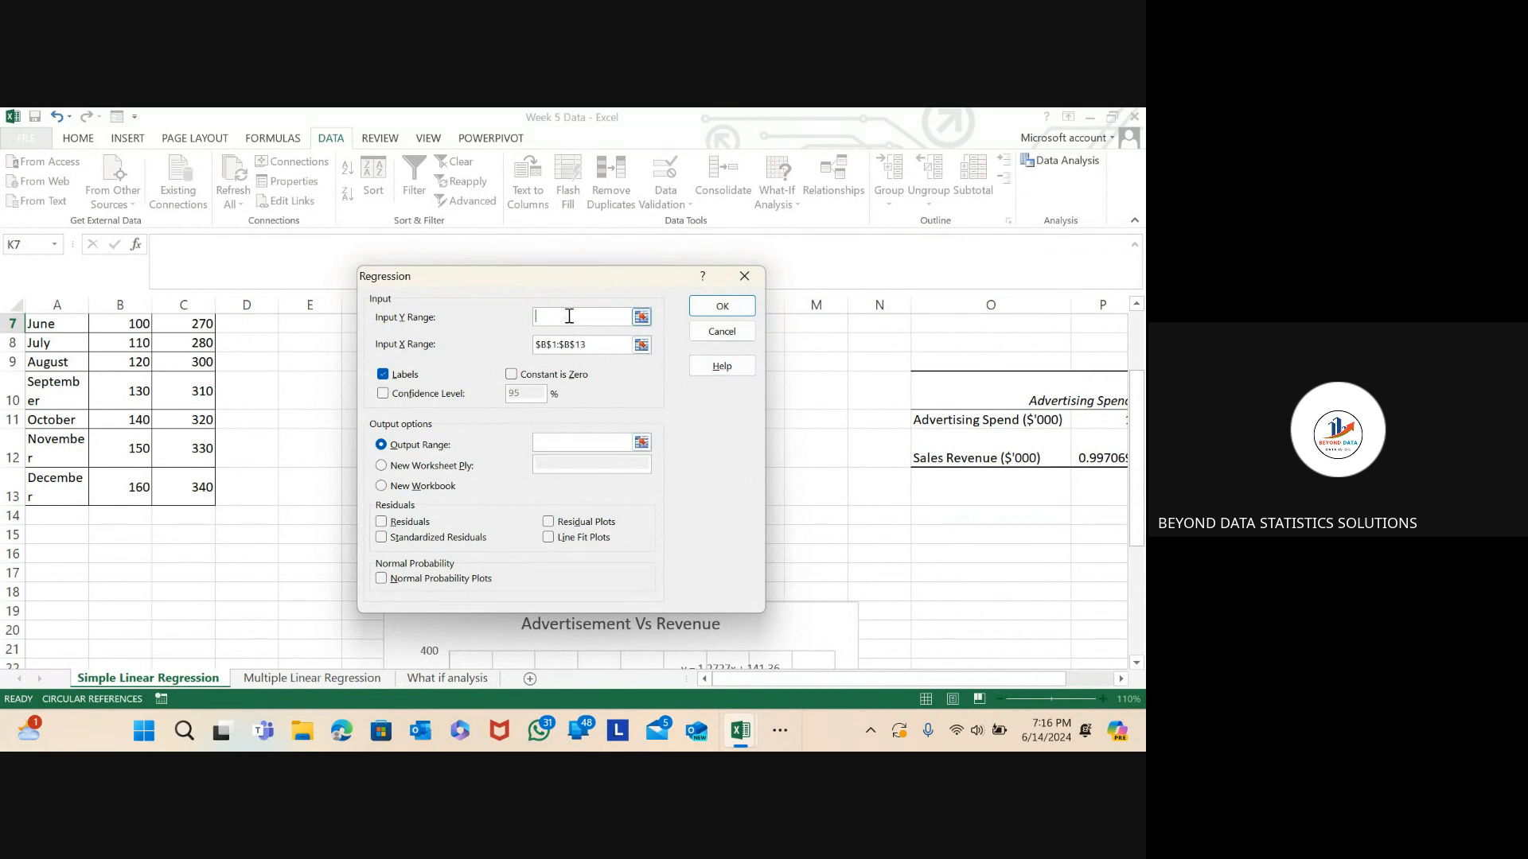
scroll(255, 382, "up", 2)
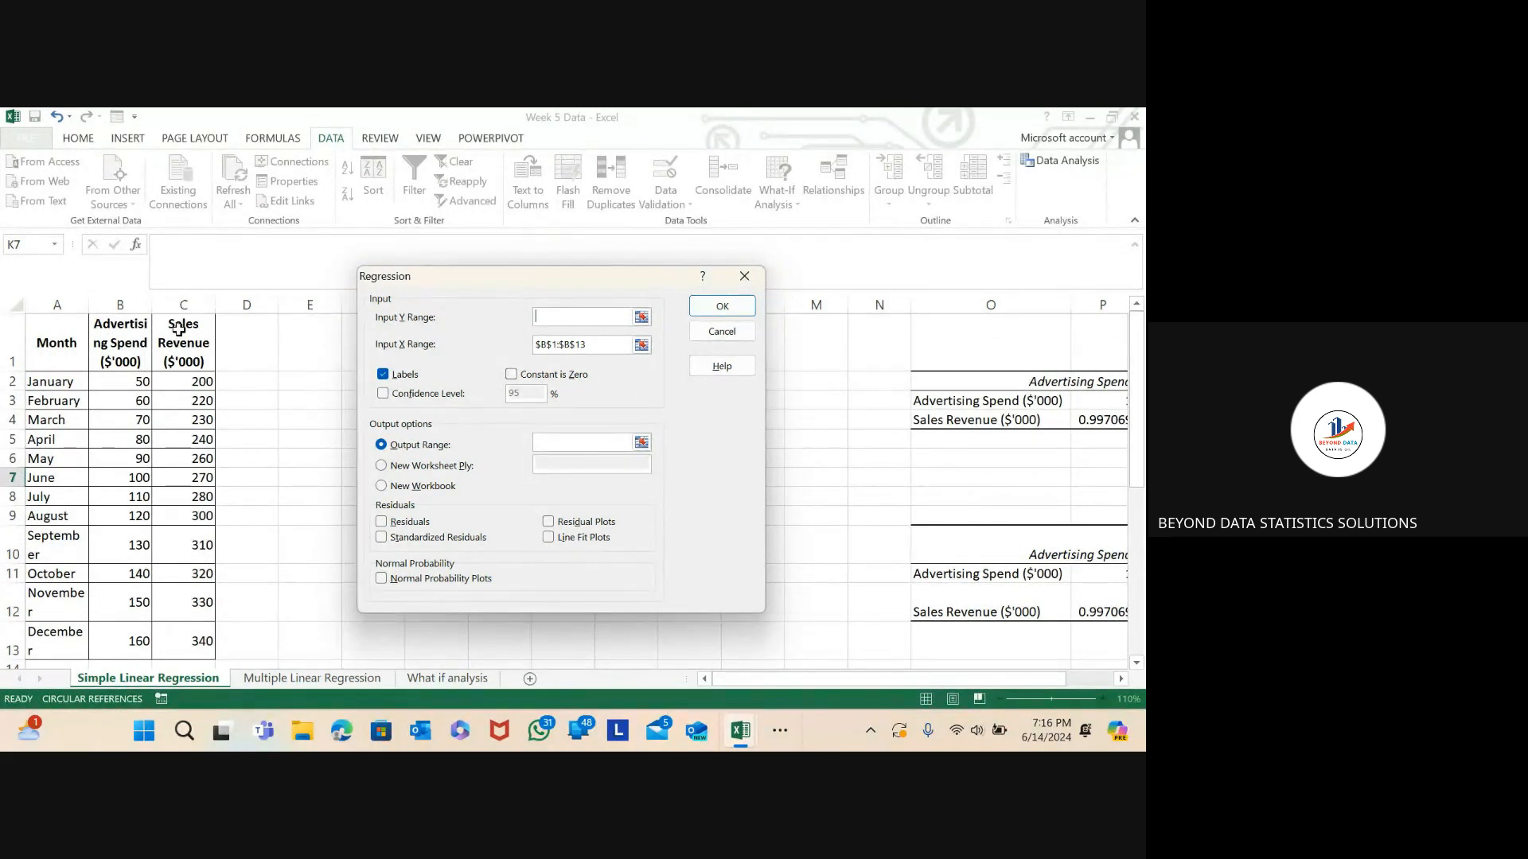
left_click_drag(178, 328, 179, 592)
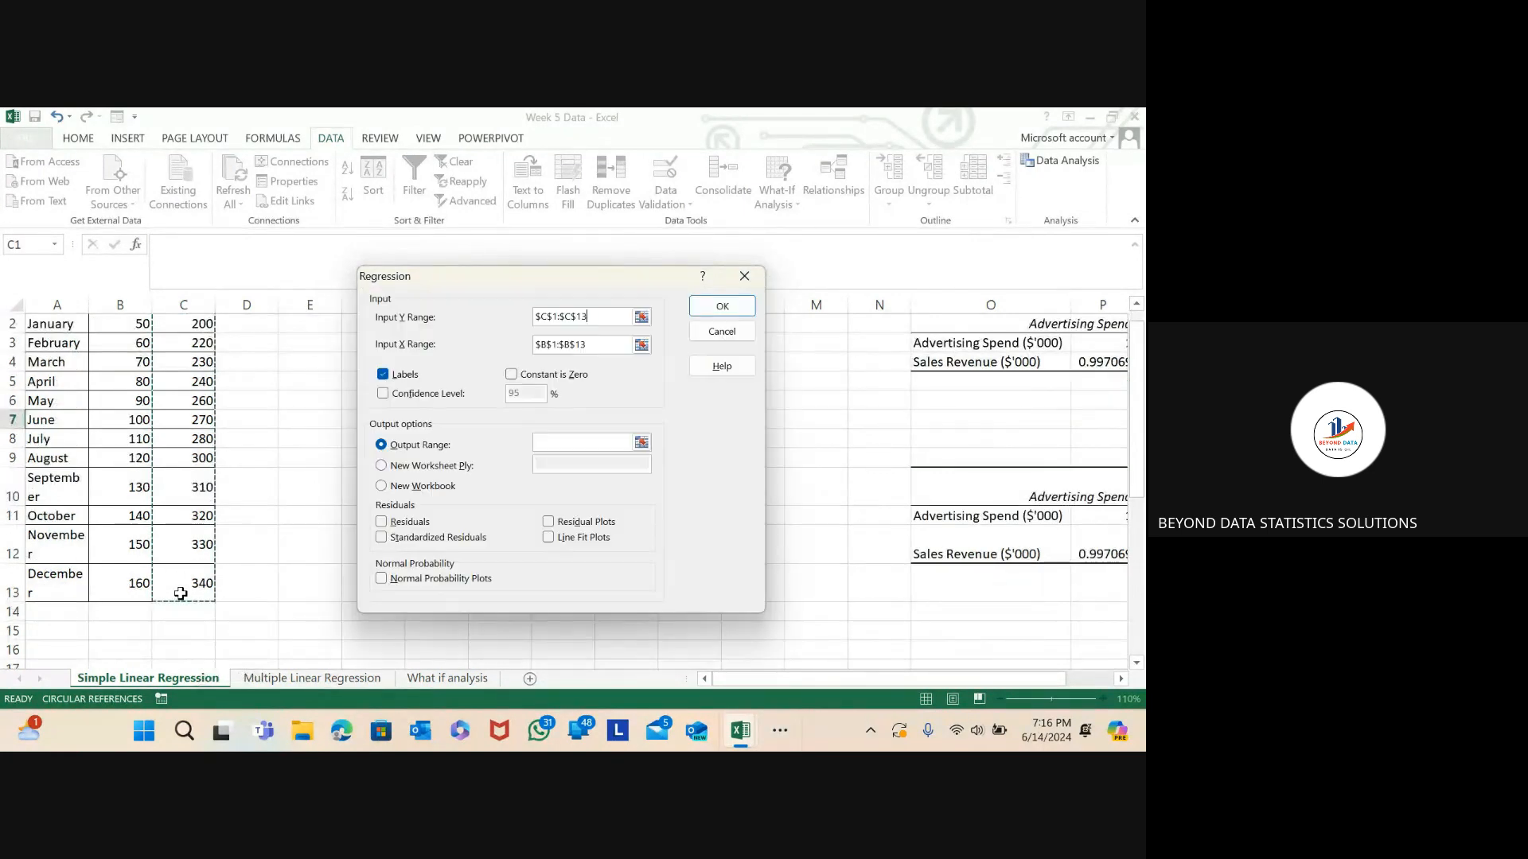
- Set the regression's output range to cell $O$14 and run the analysis
left_click(557, 443)
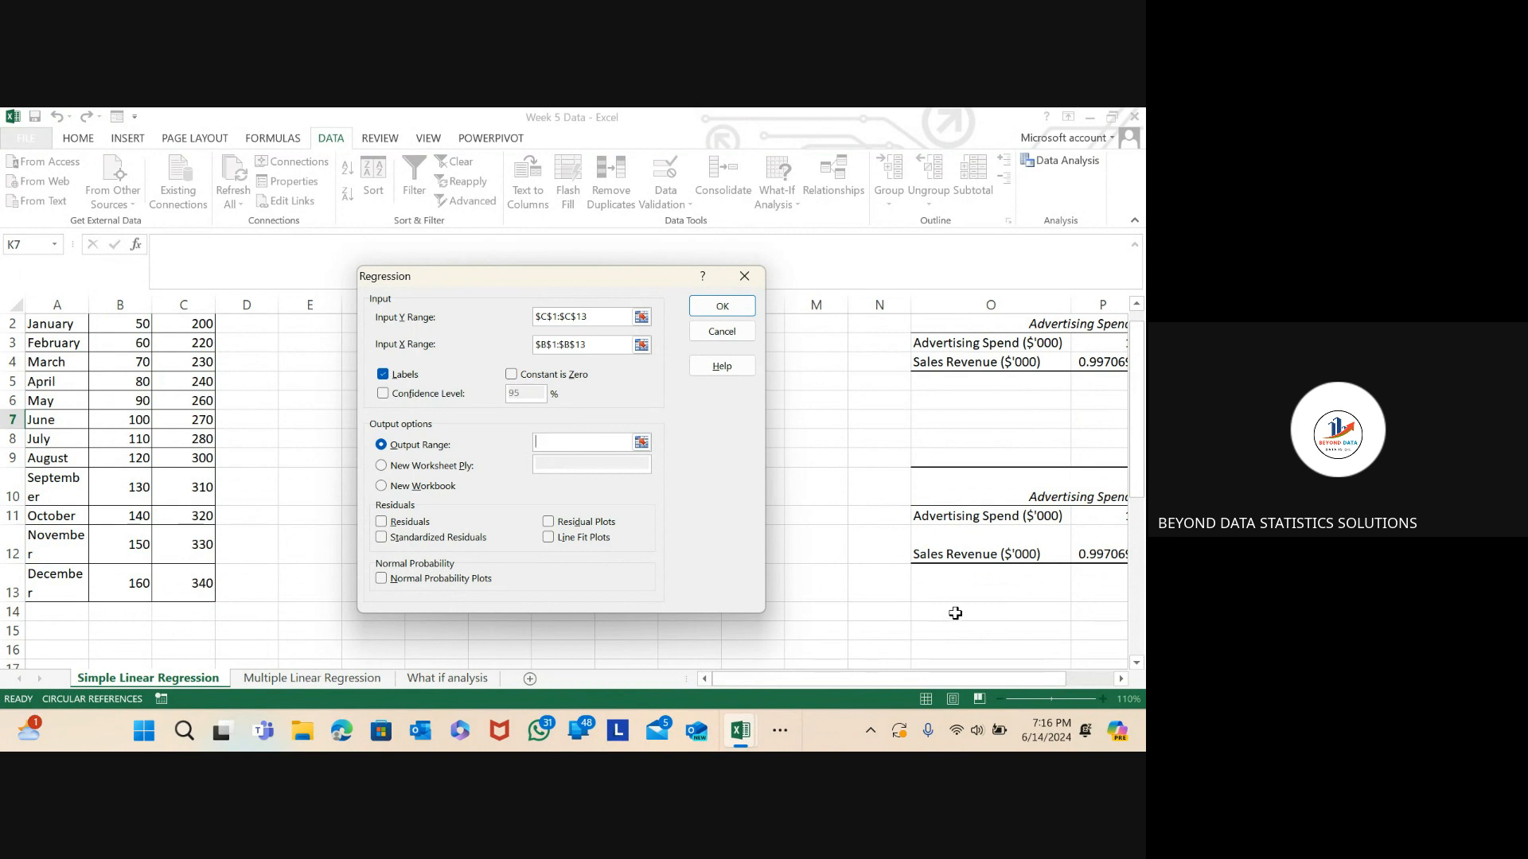
left_click(954, 613)
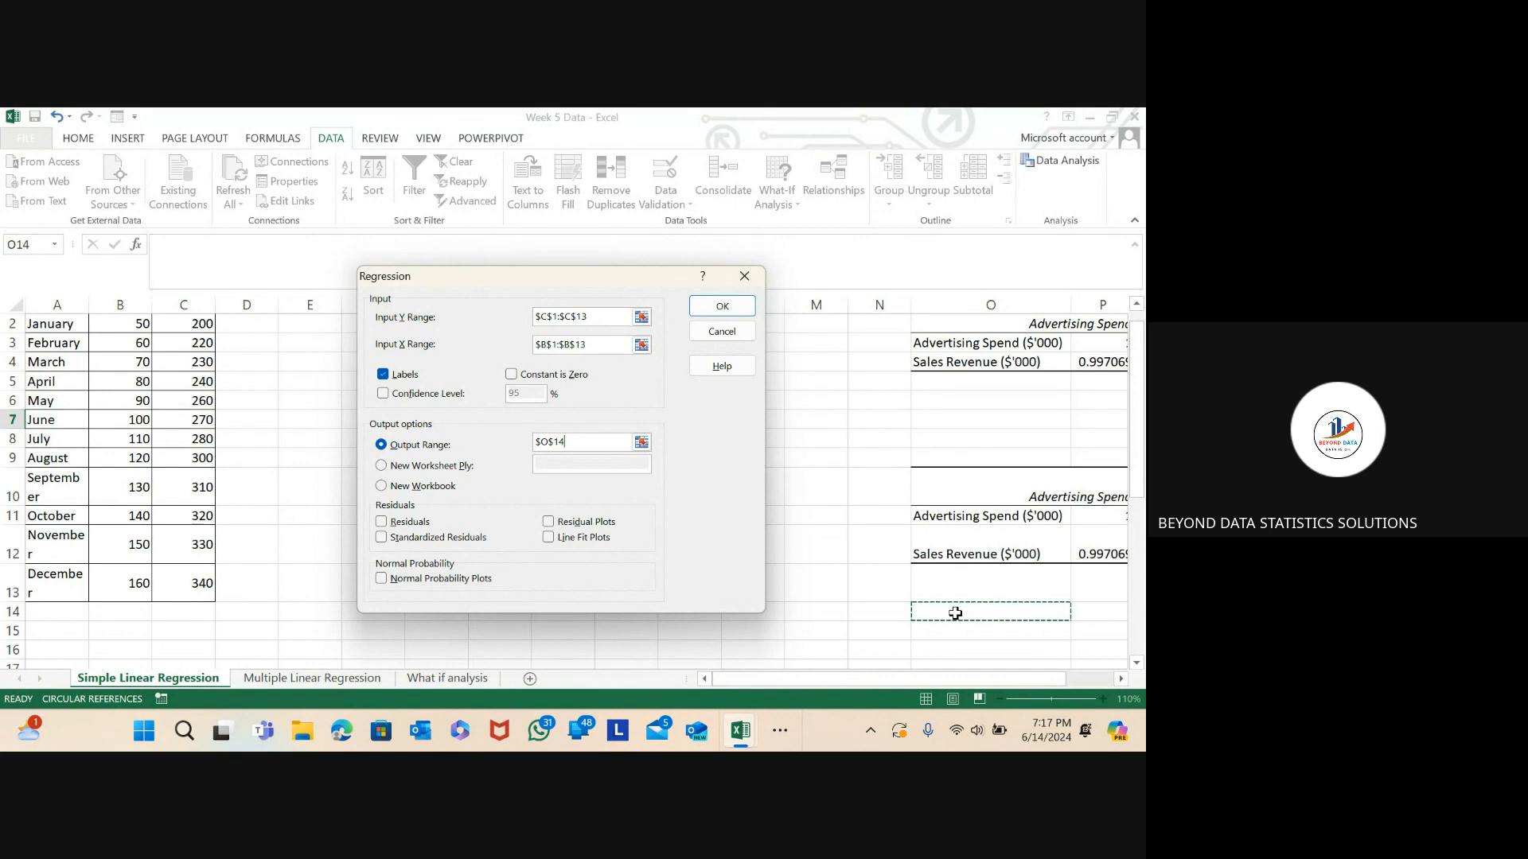
left_click(718, 307)
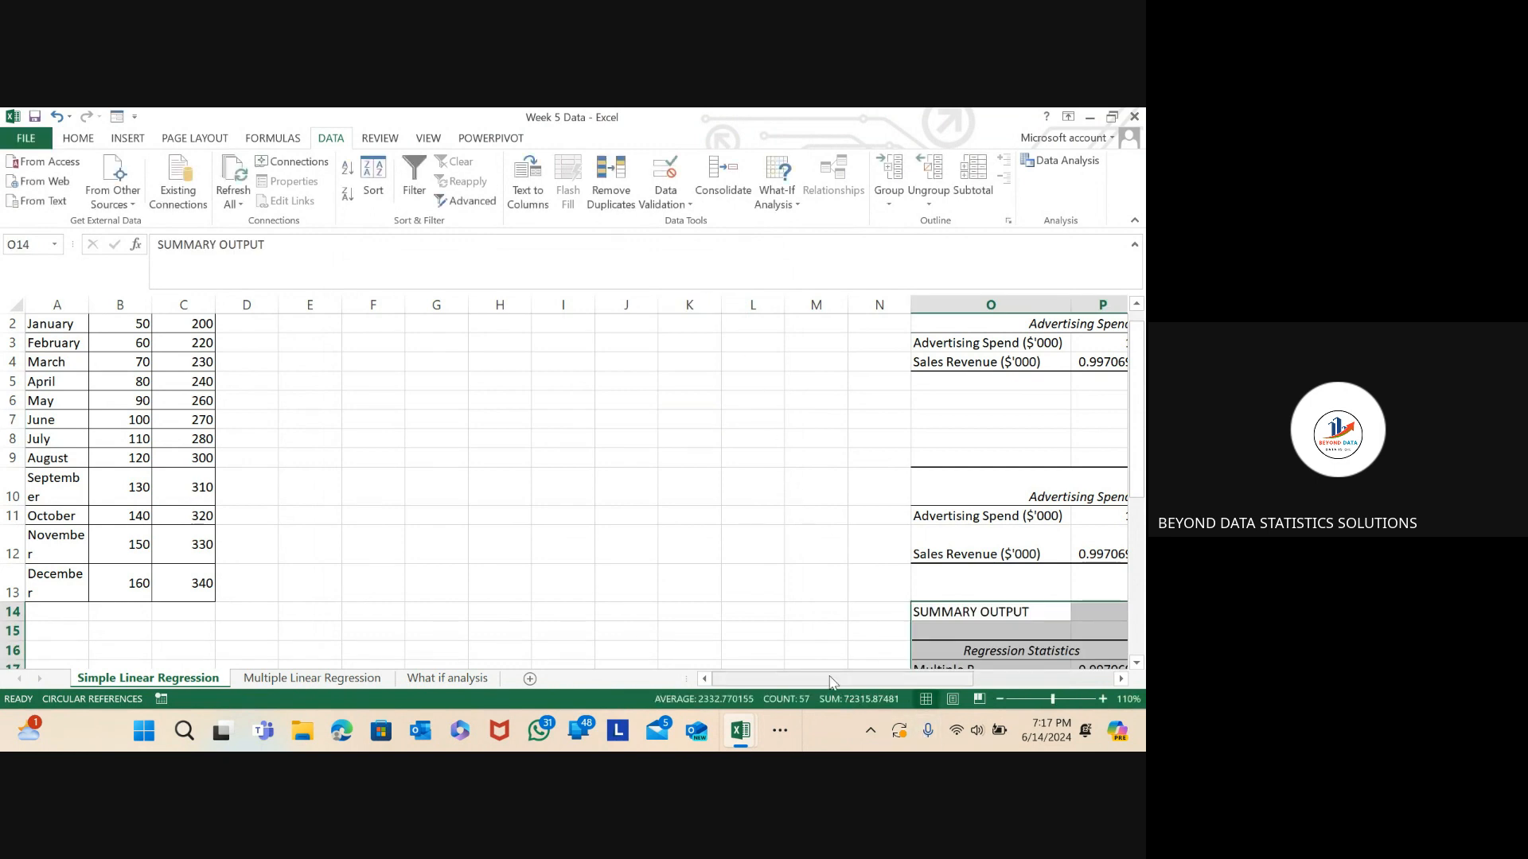
- Move the Advertisement Vs Revenue chart farther away from the regression summary, toward the lower-numbered columns and a few rows down
left_click_drag(836, 681, 919, 685)
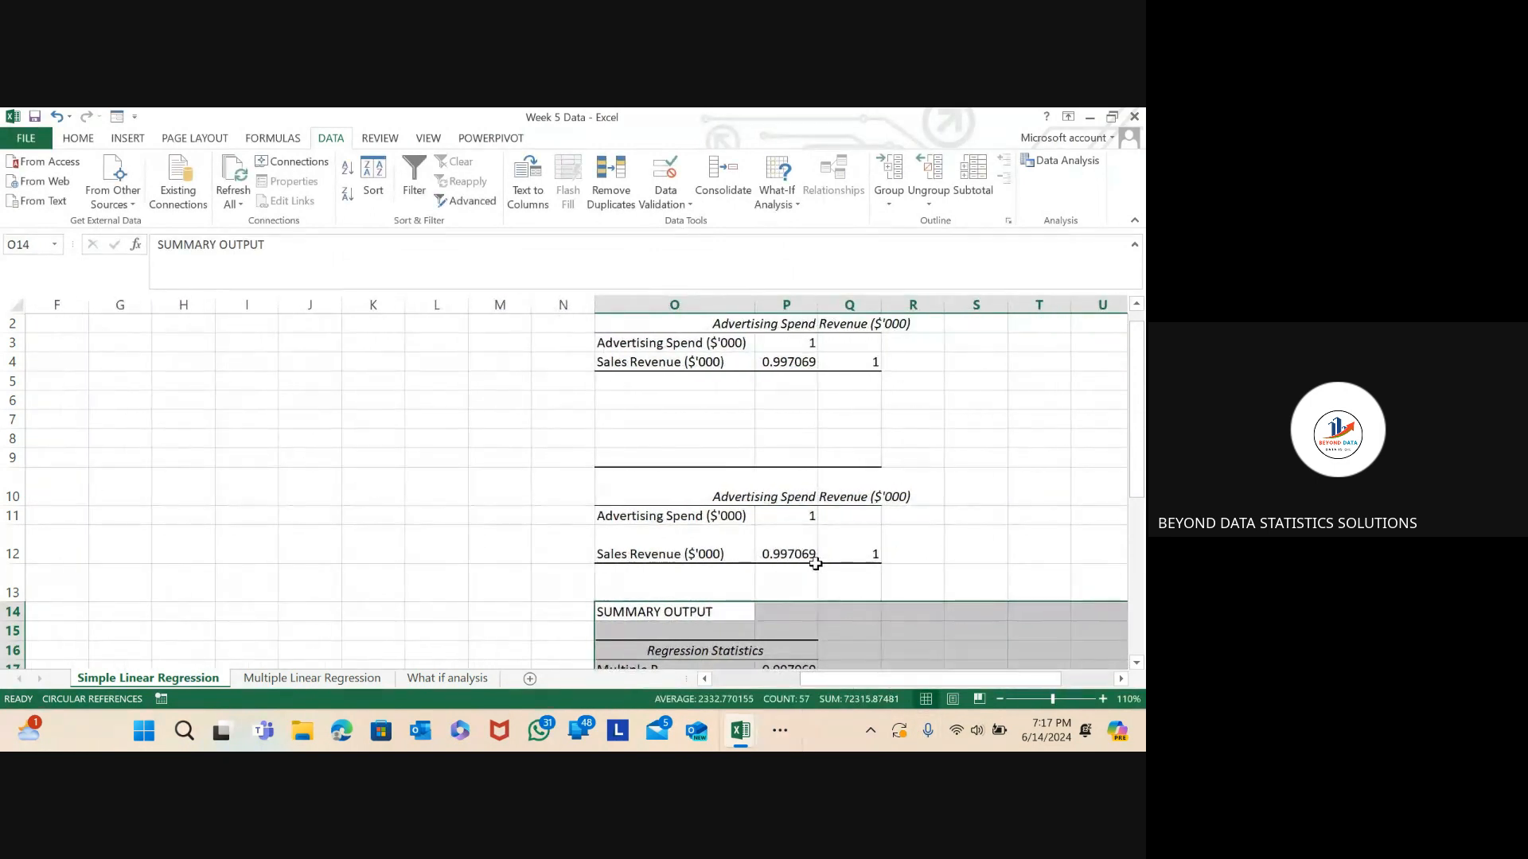
scroll(819, 556, "down", 3)
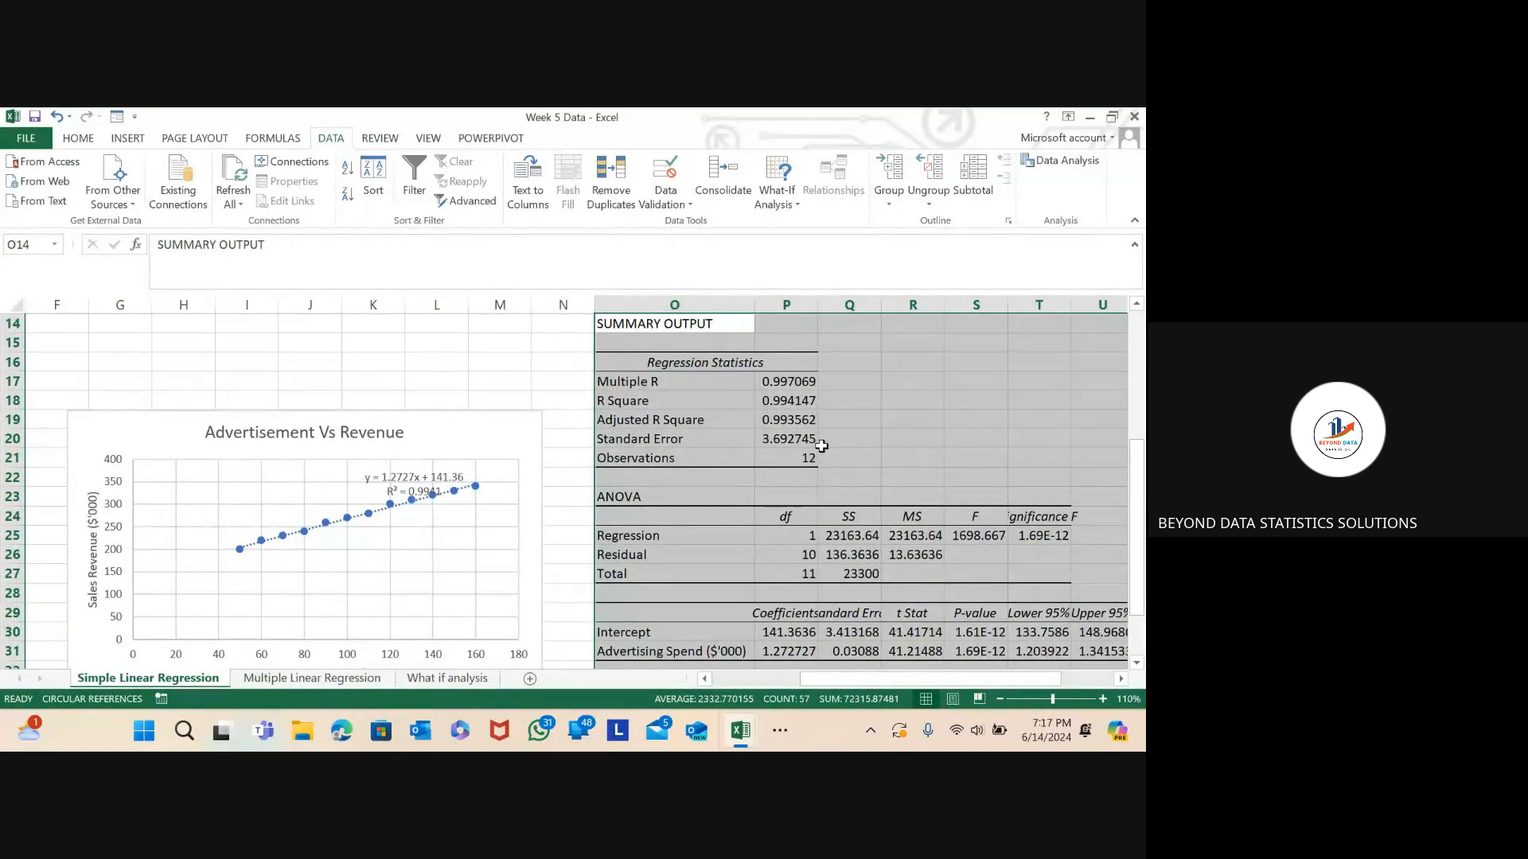
left_click_drag(494, 432, 309, 527)
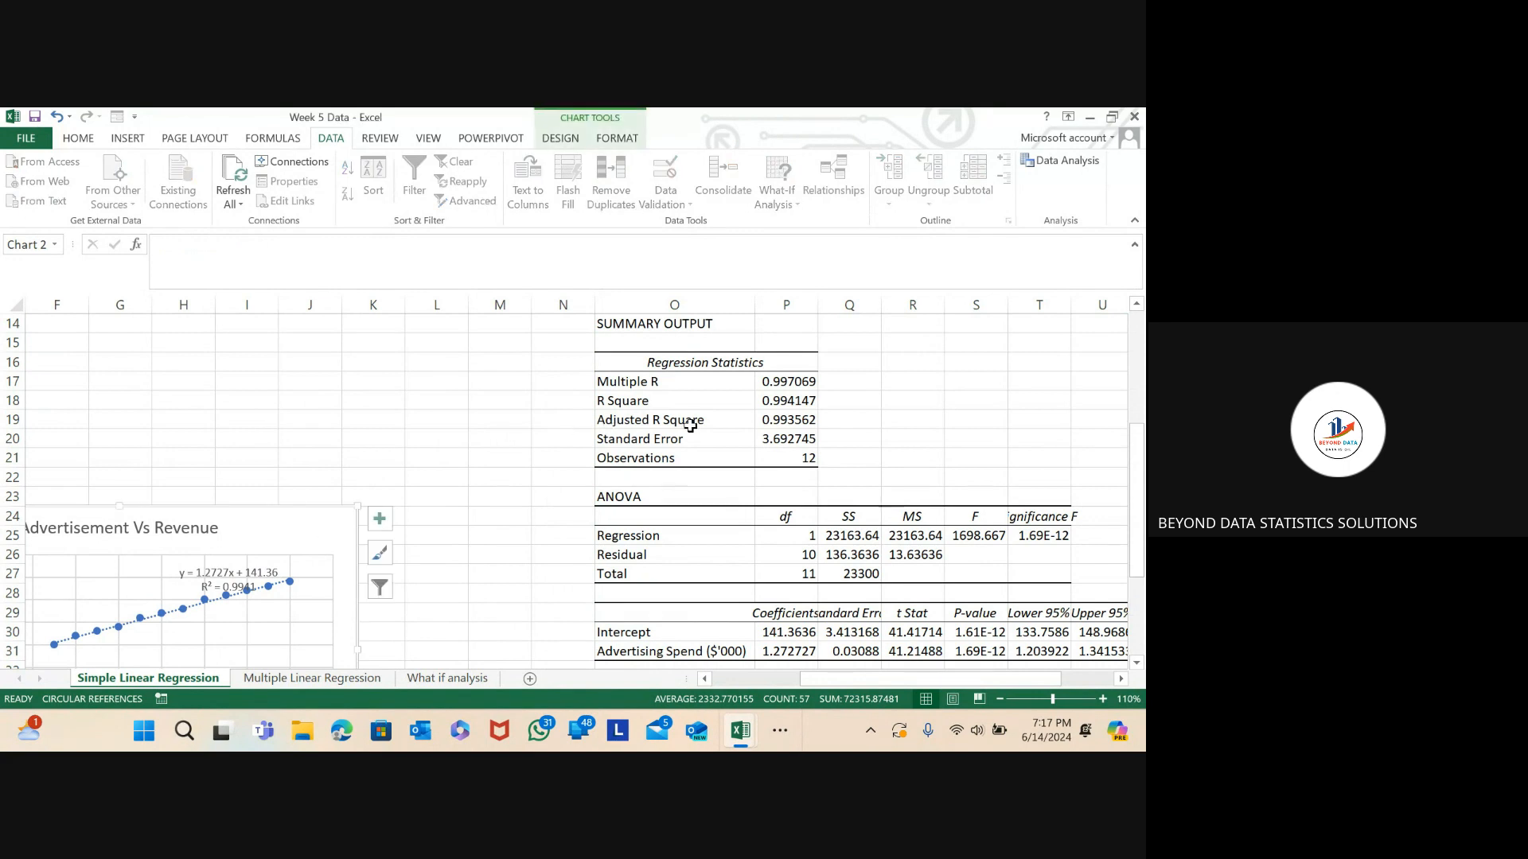
- Compare the Multiple R value in the regression statistics with the correlation coefficient between advertising spend and sales revenue
scroll(698, 414, "up", 2)
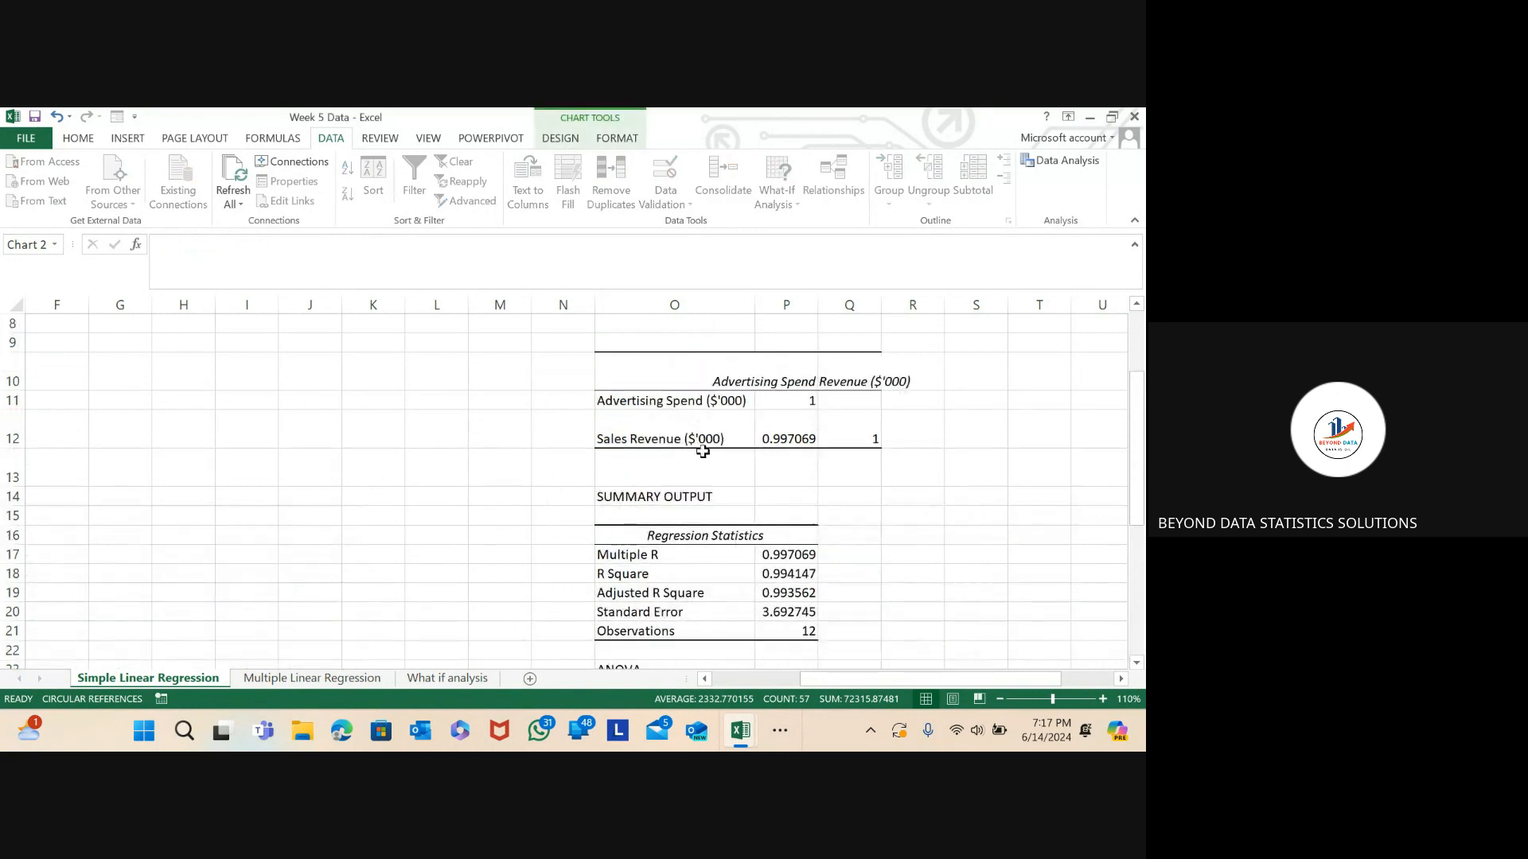
left_click(720, 492)
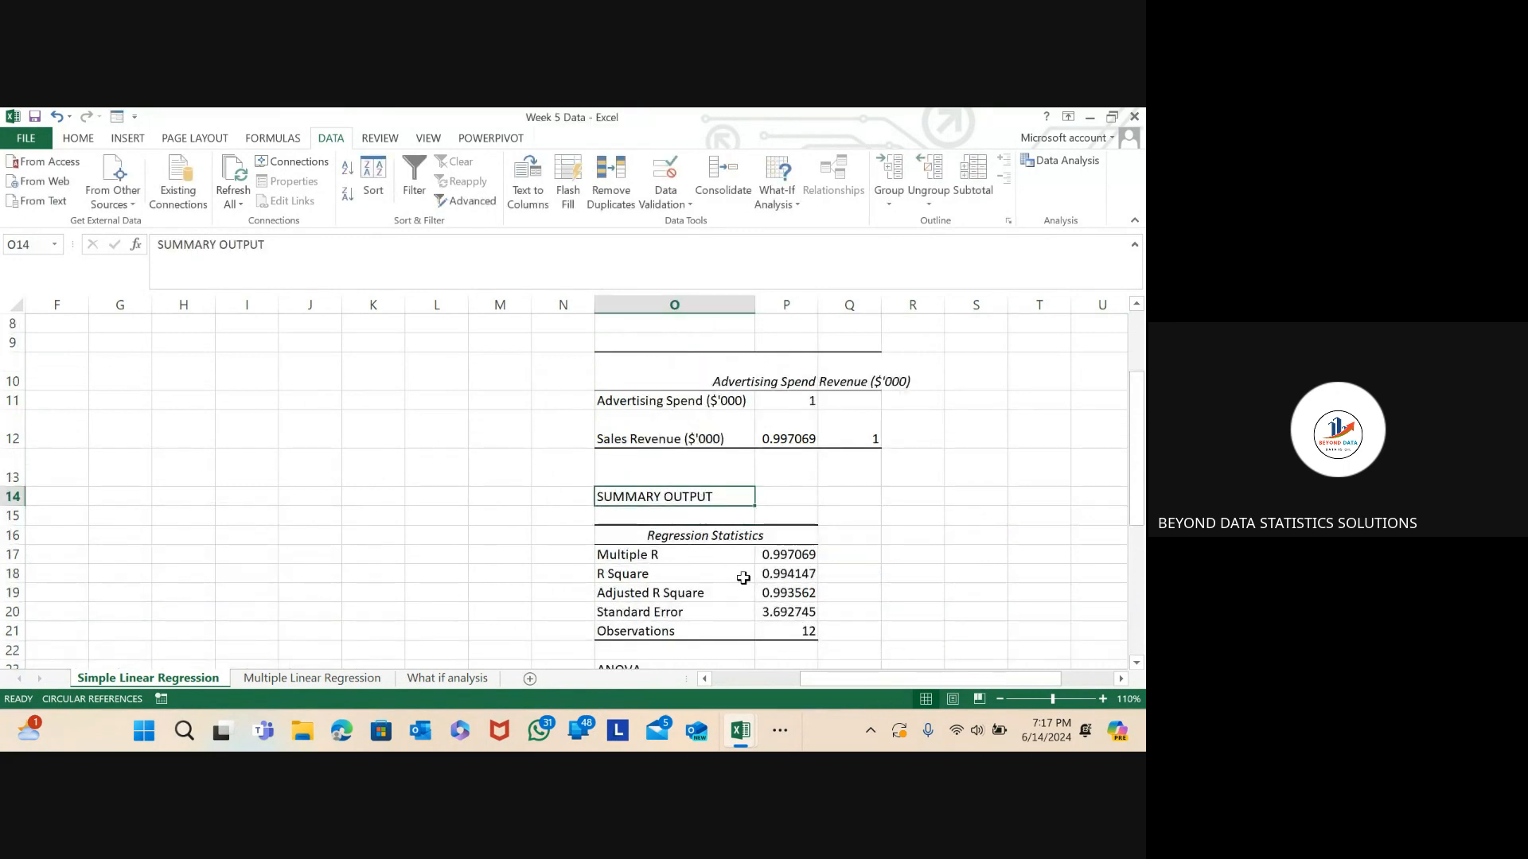
left_click(698, 571)
left_click(696, 557)
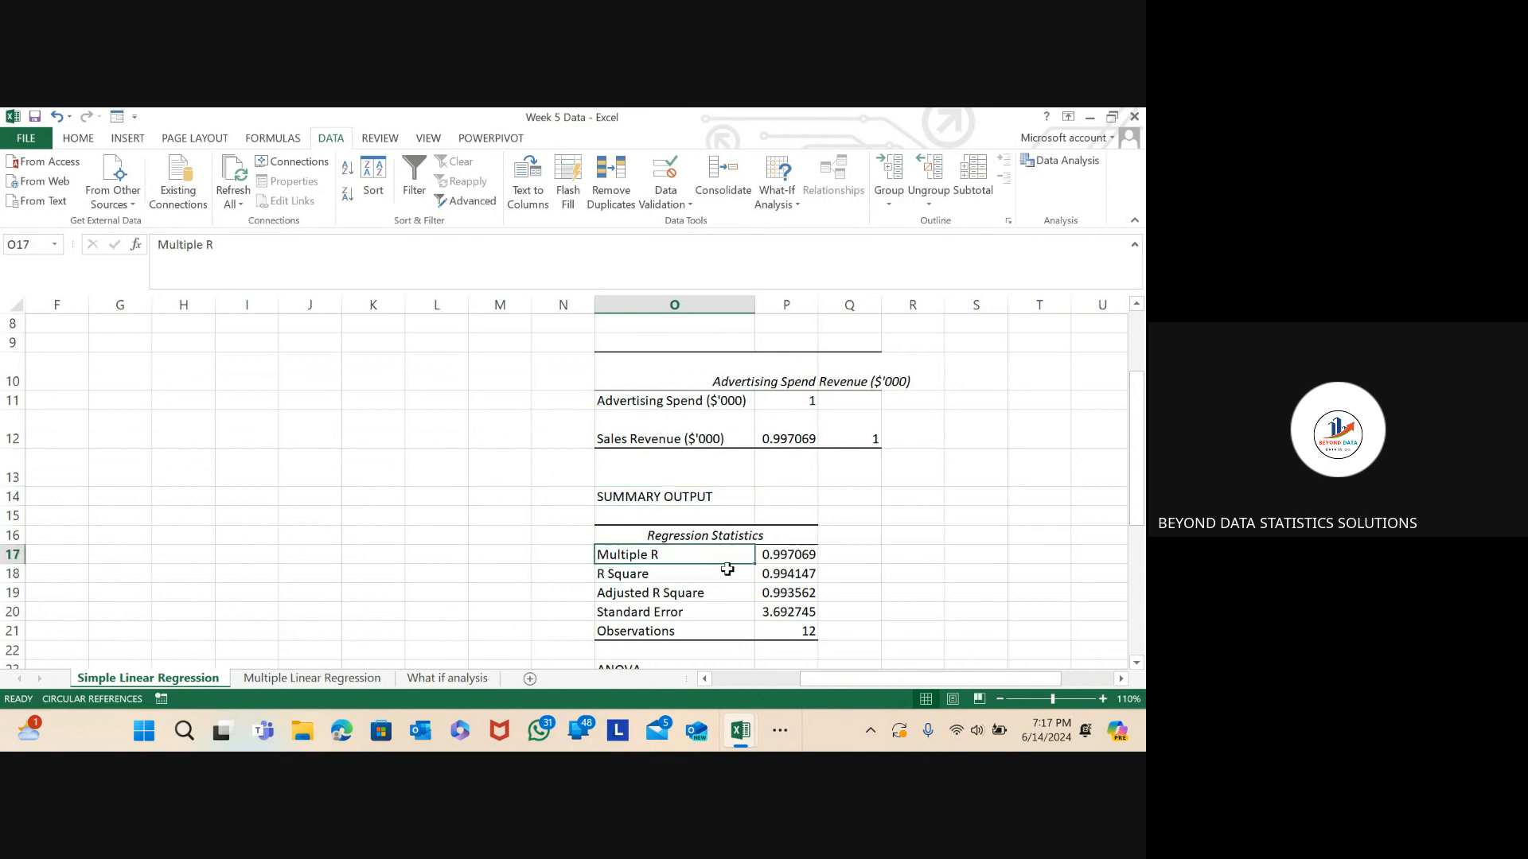
left_click(781, 440)
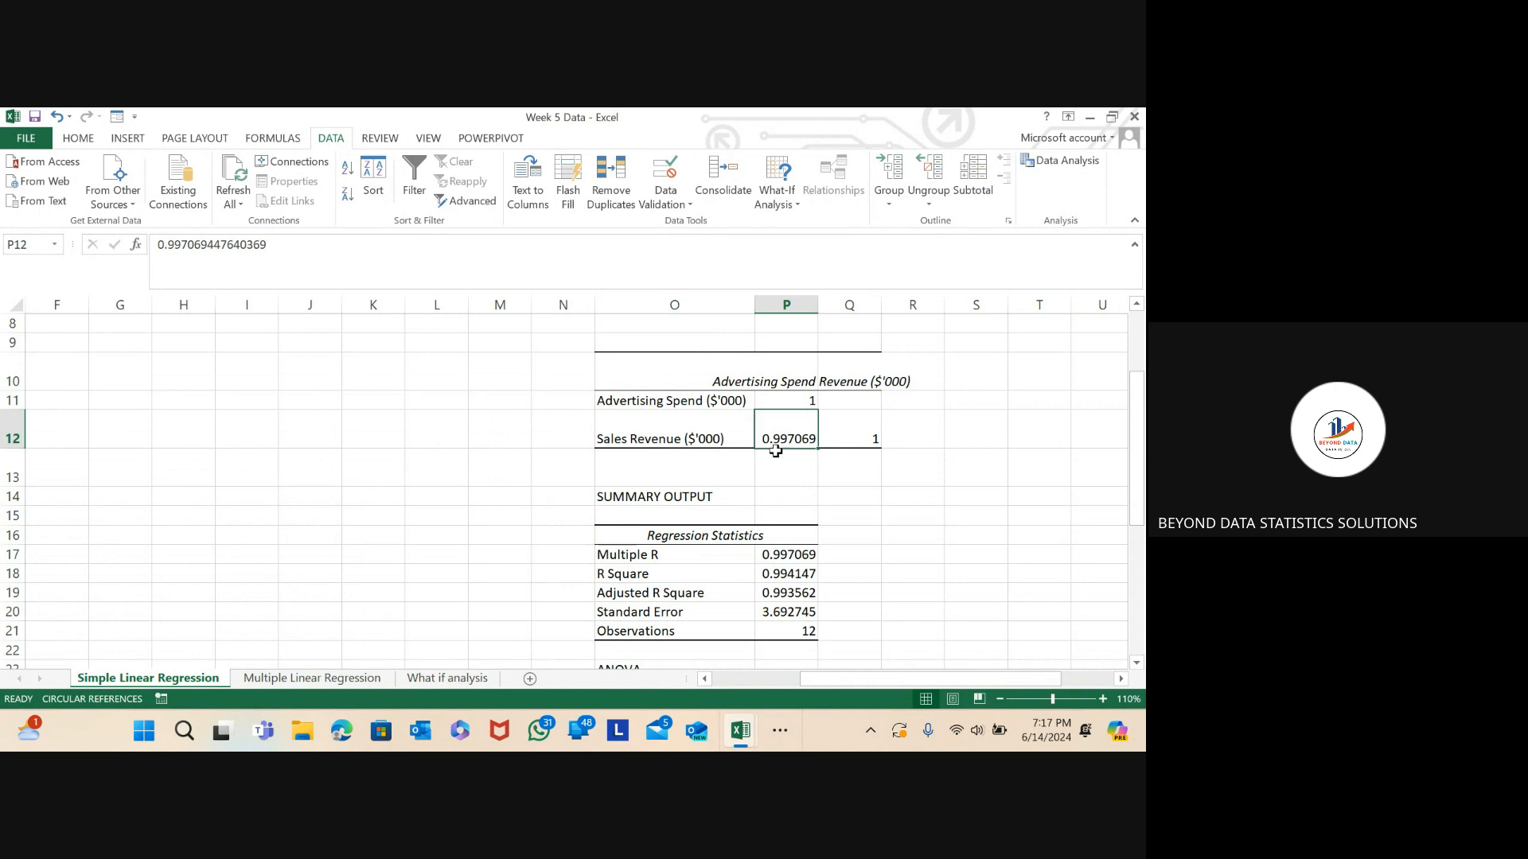
left_click(805, 566)
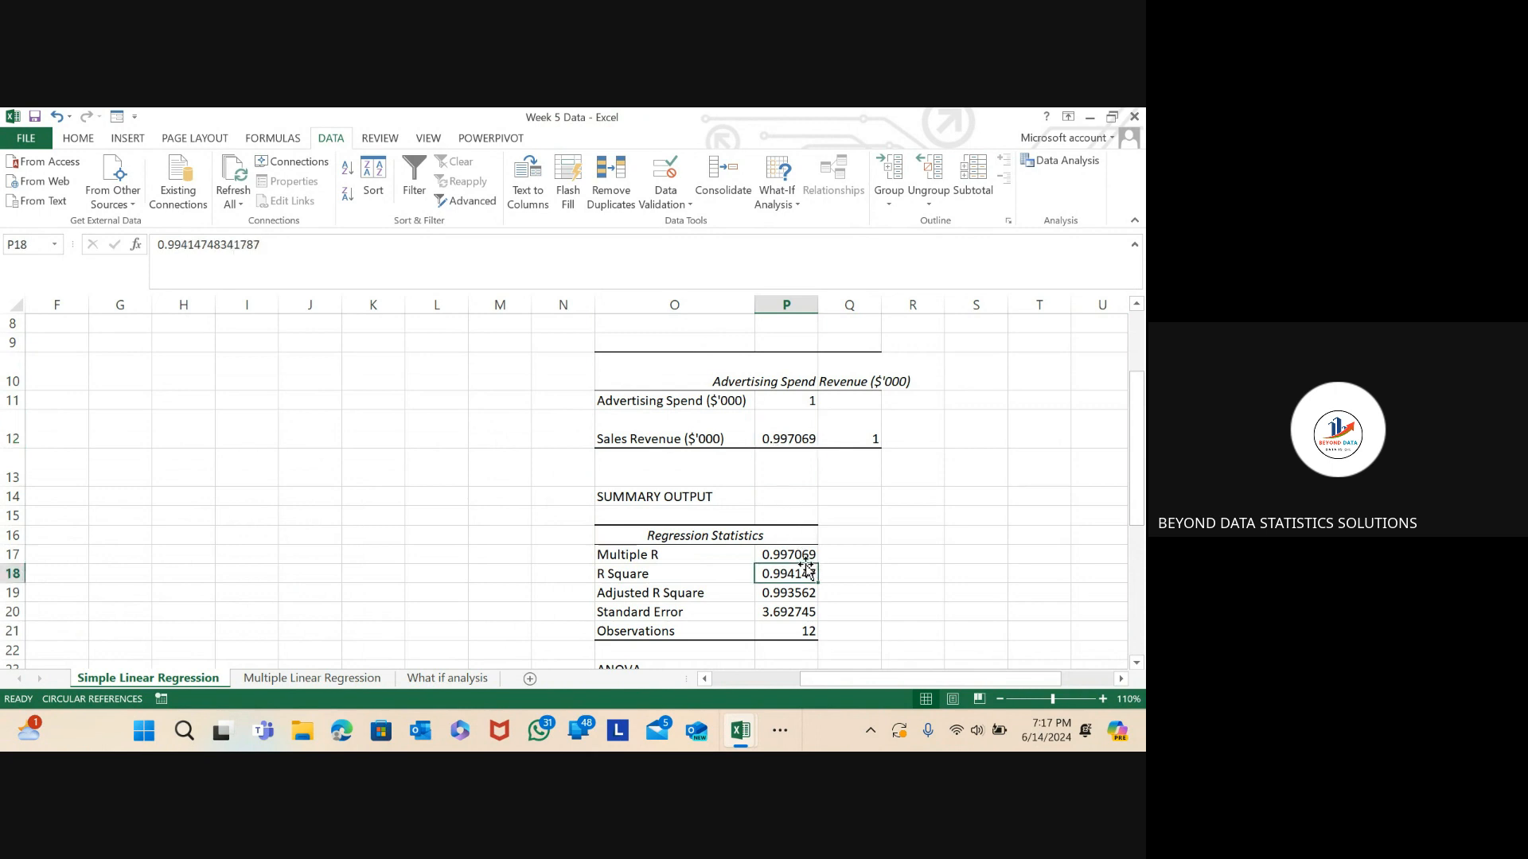
left_click(787, 554)
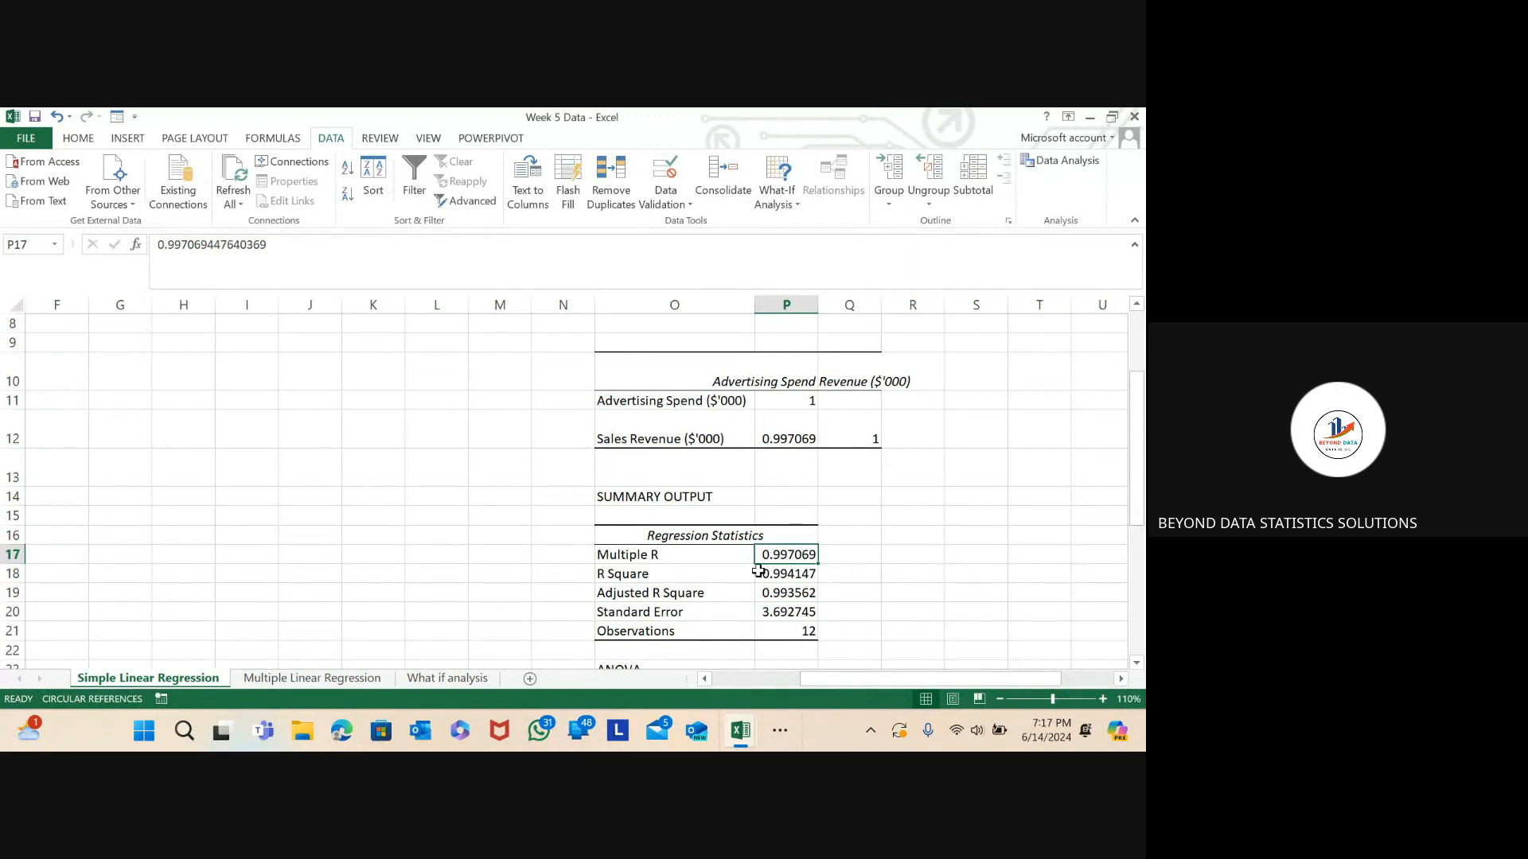
- Examine the R Square, Adjusted R Square and Standard Error entries in the regression statistics
scroll(757, 571, "down", 1)
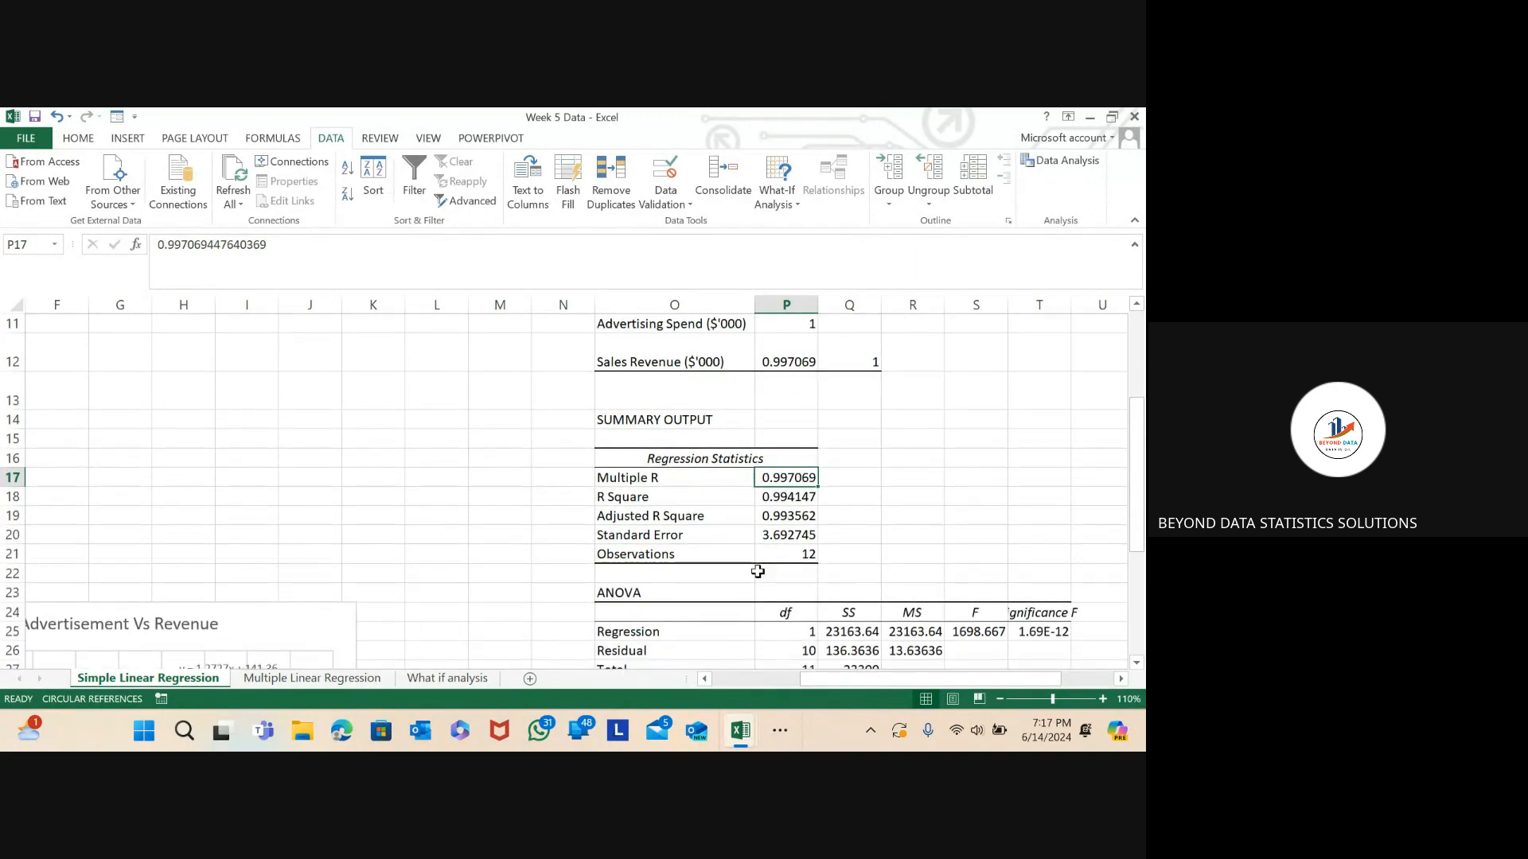
left_click(710, 499)
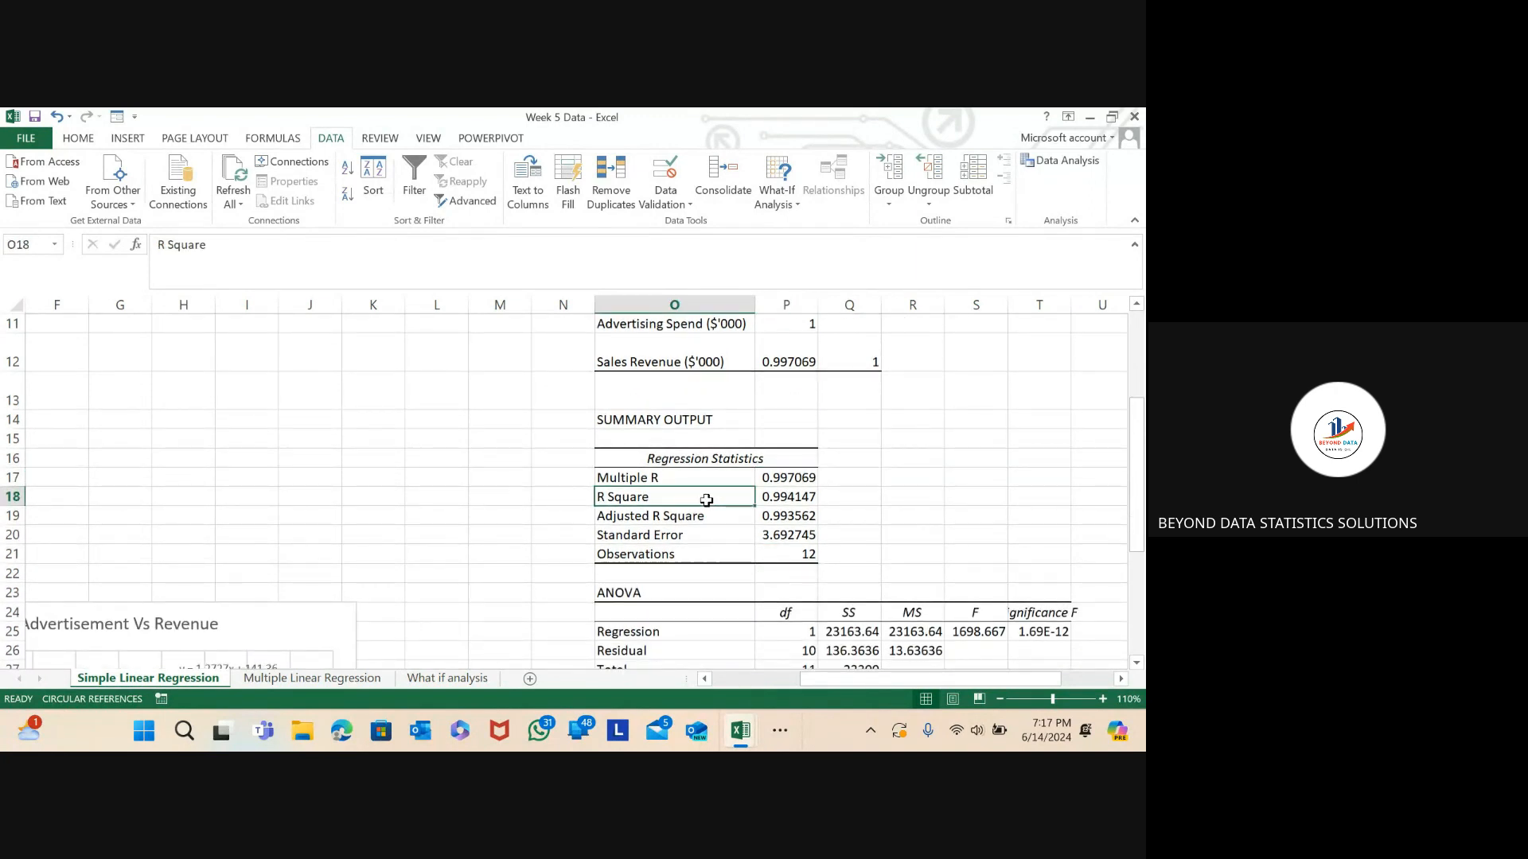
left_click(788, 499)
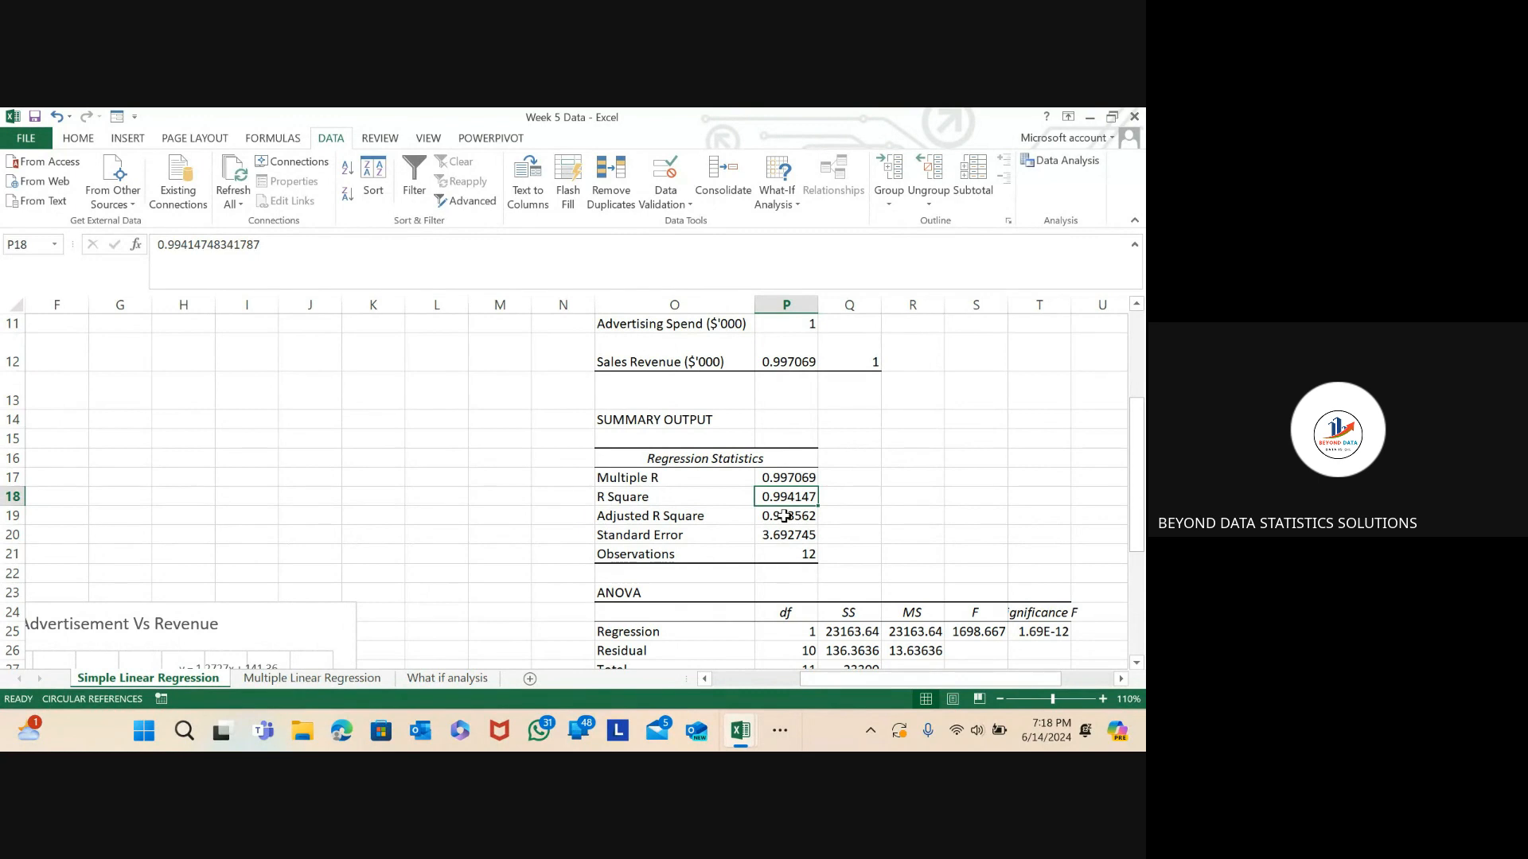
left_click(785, 516)
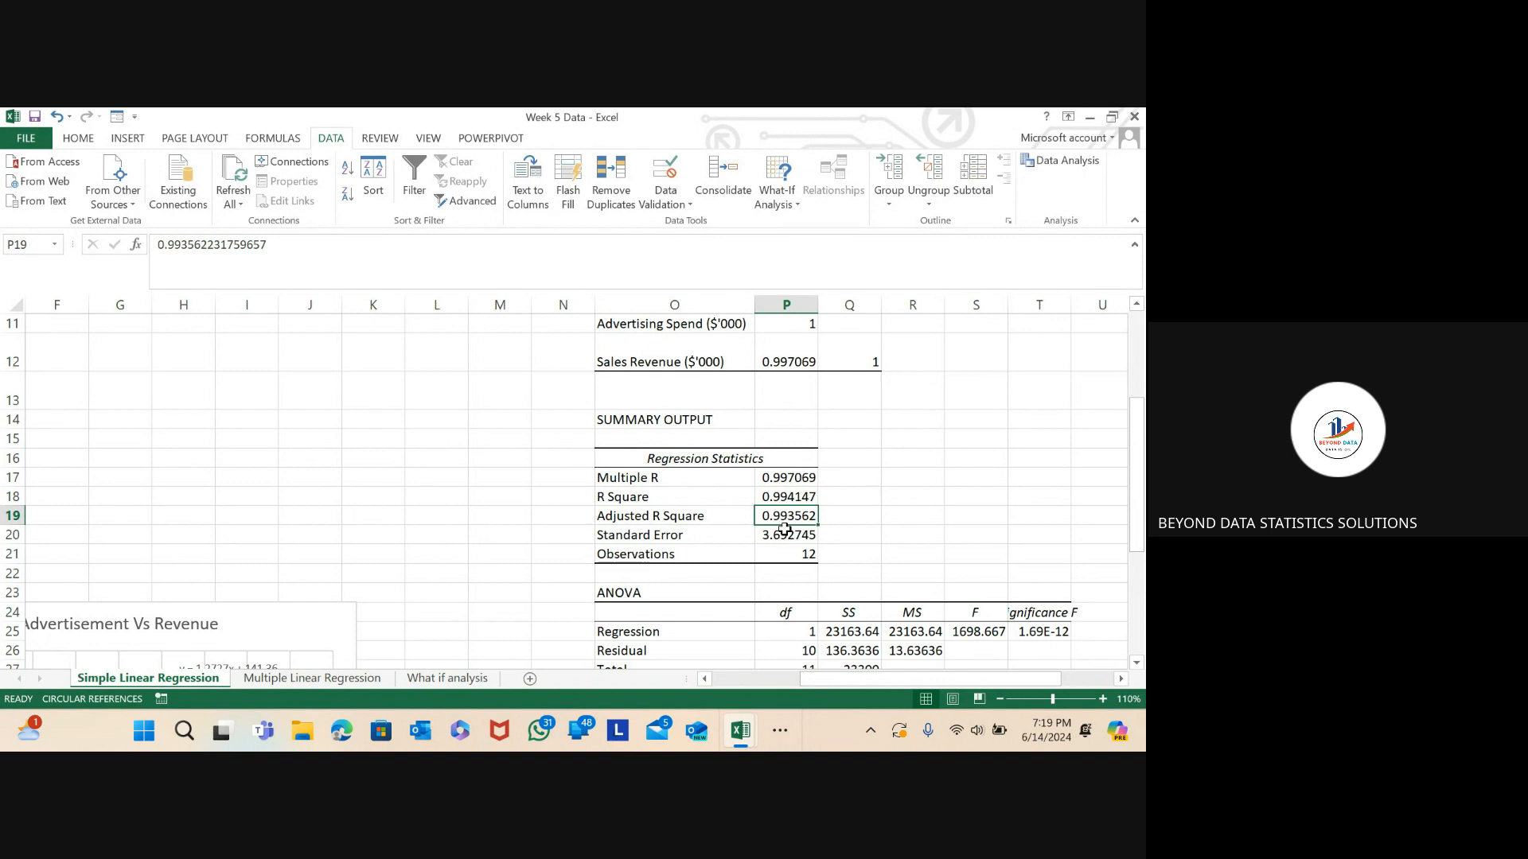
left_click_drag(696, 513, 764, 518)
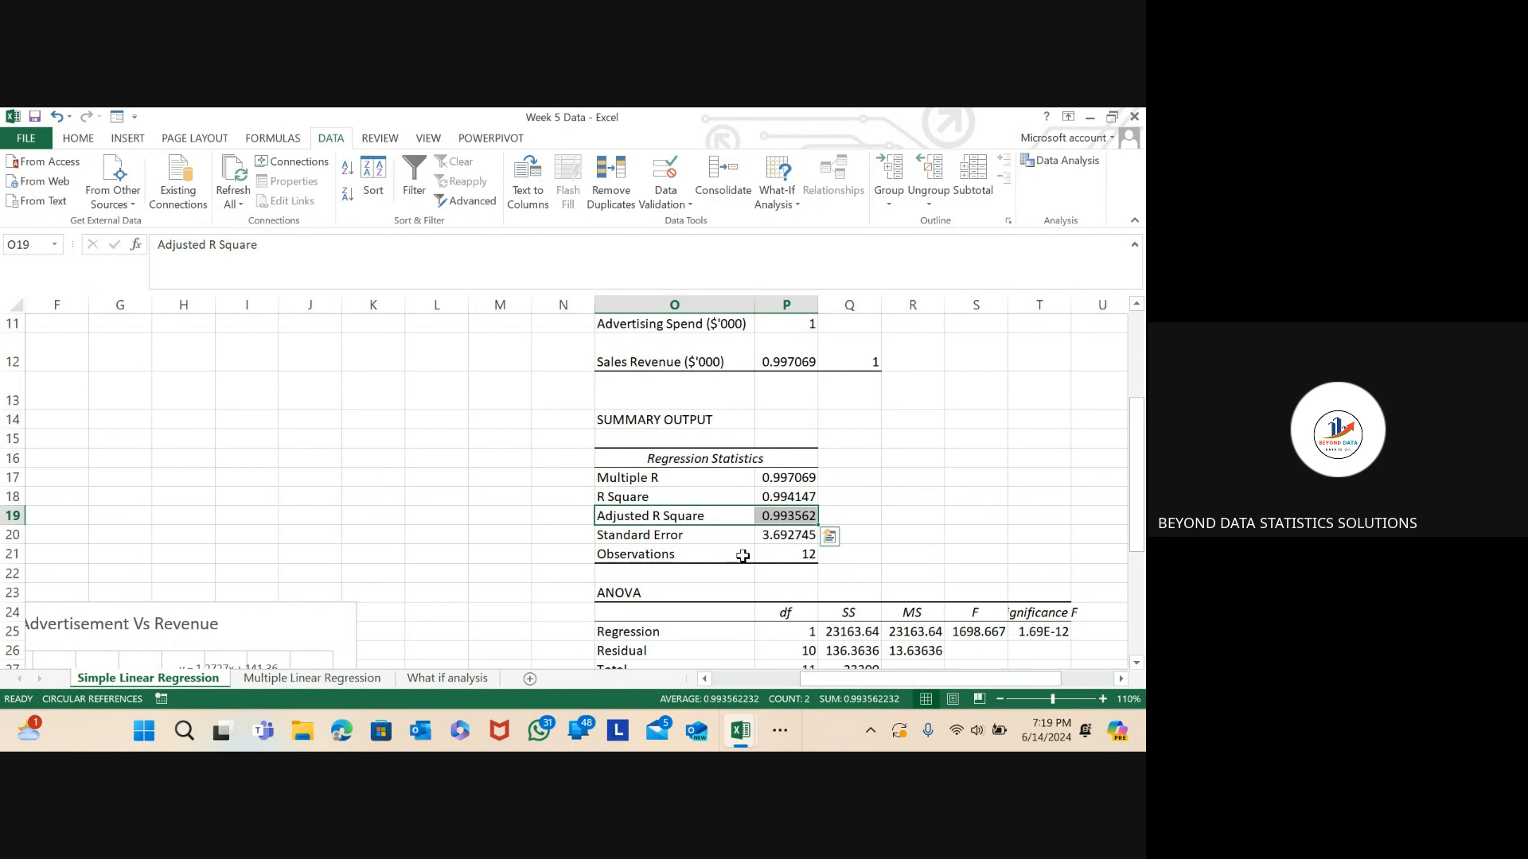
scroll(742, 556, "down", 1)
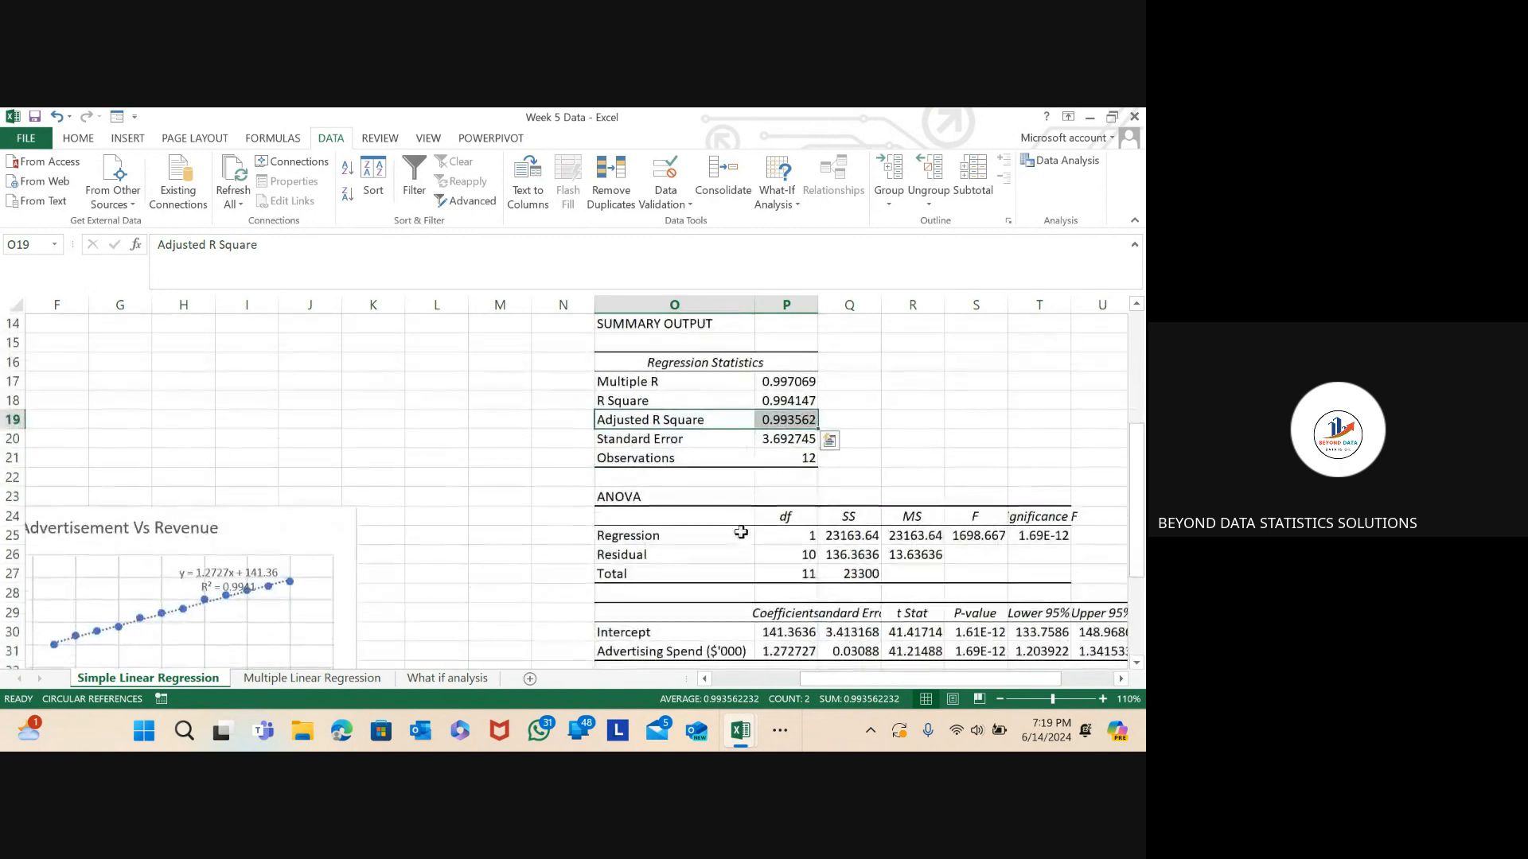
left_click(718, 440)
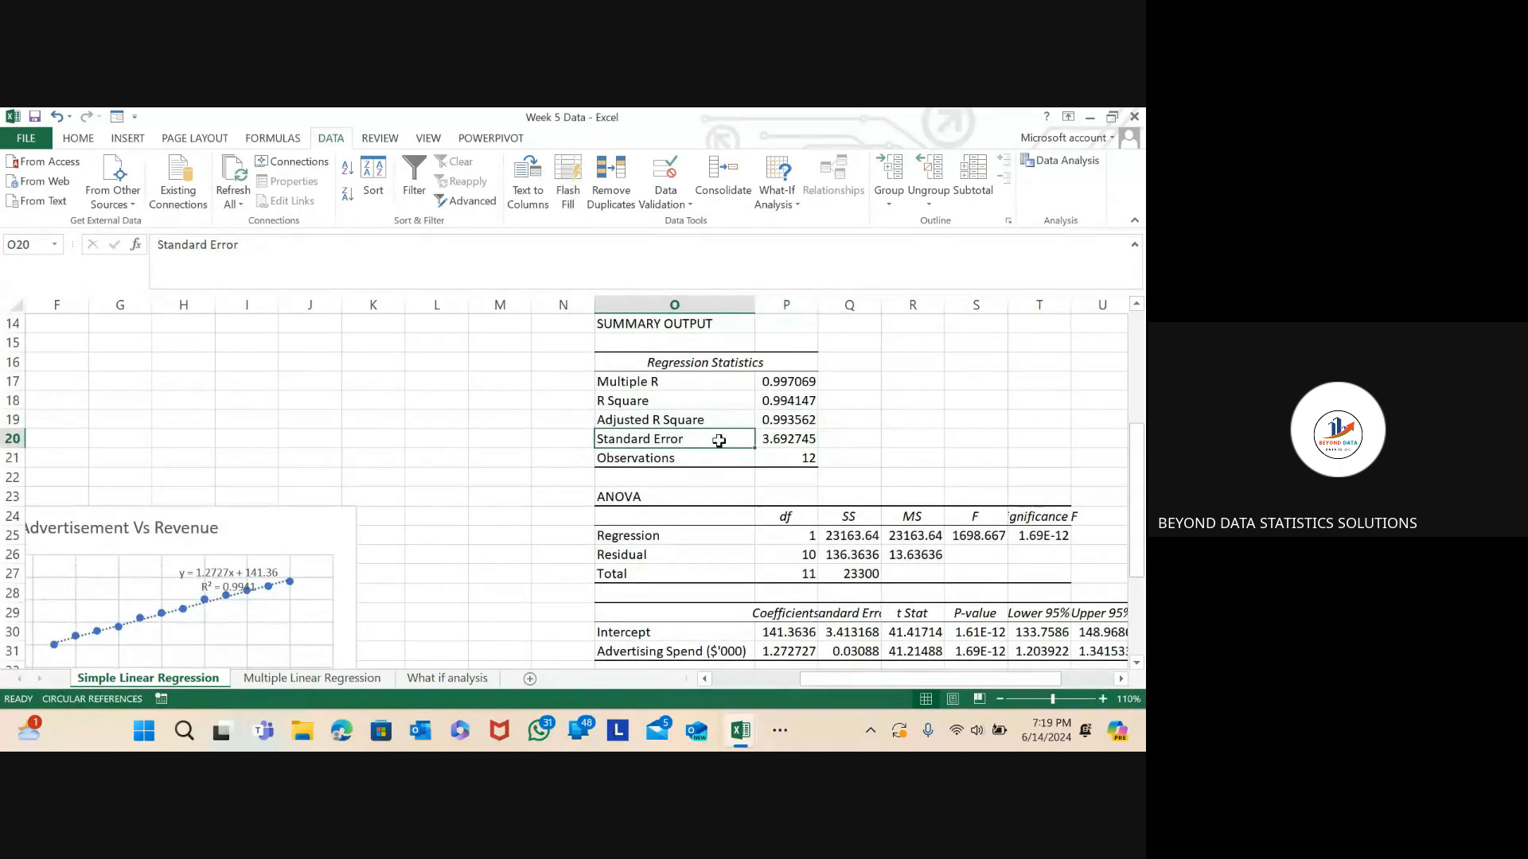
- Widen column P so the Coefficients heading and its values are fully readable
scroll(740, 482, "down", 1)
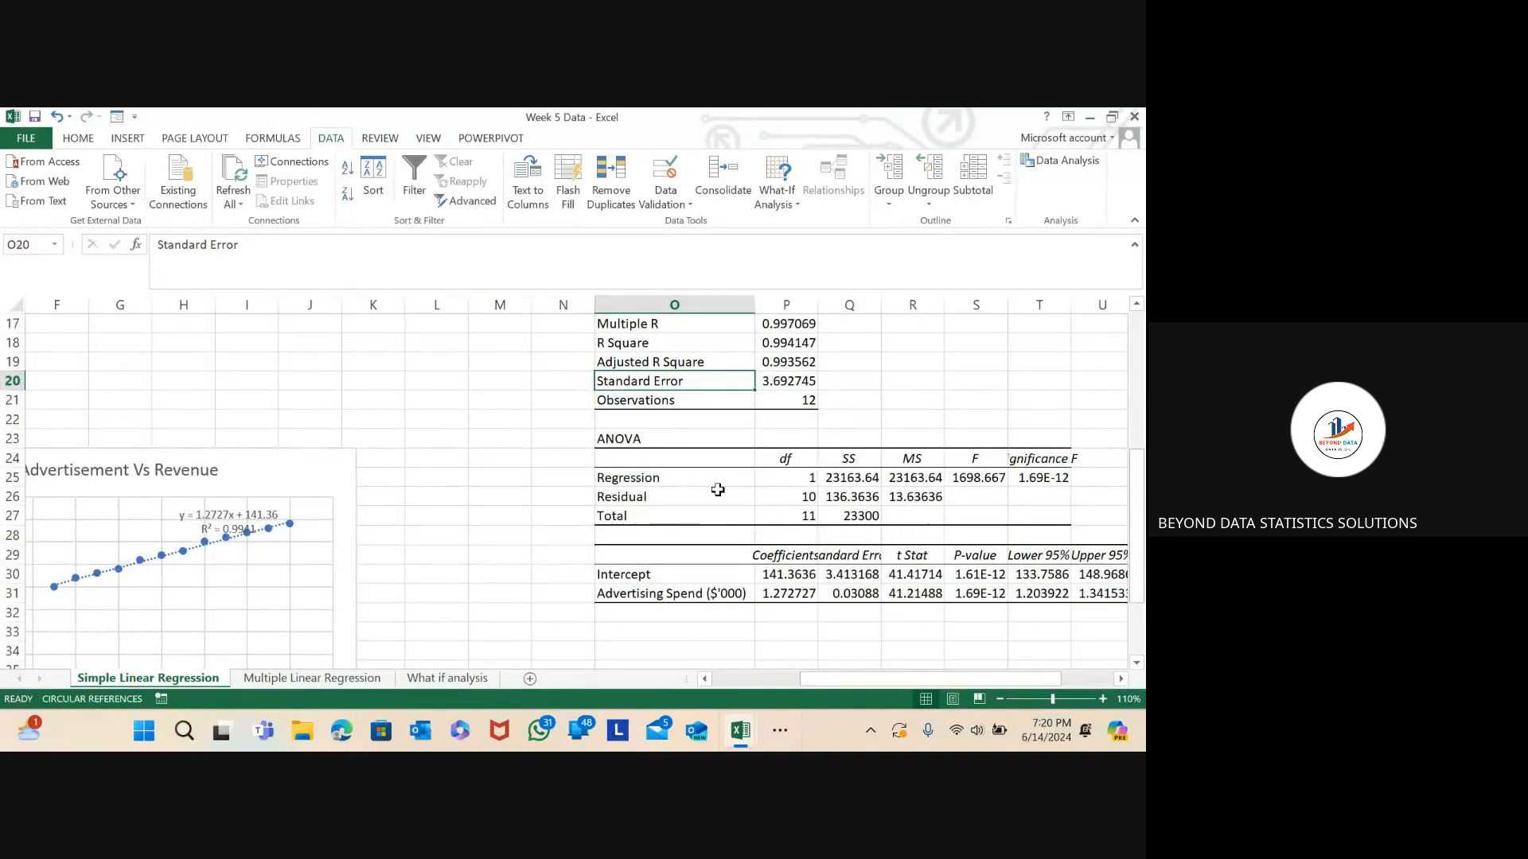
scroll(717, 490, "down", 1)
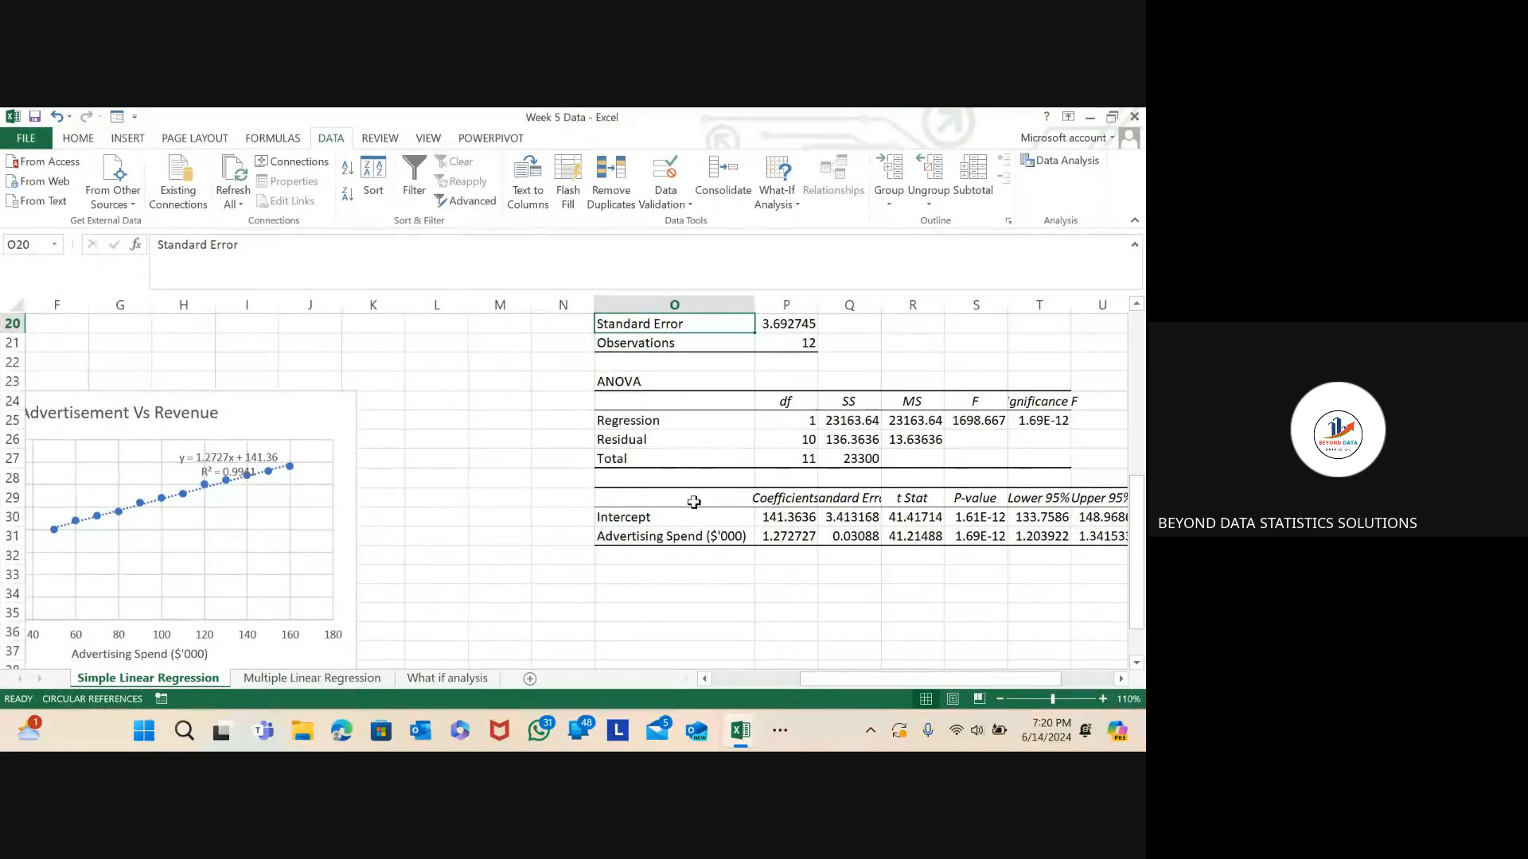
scroll(705, 513, "down", 1)
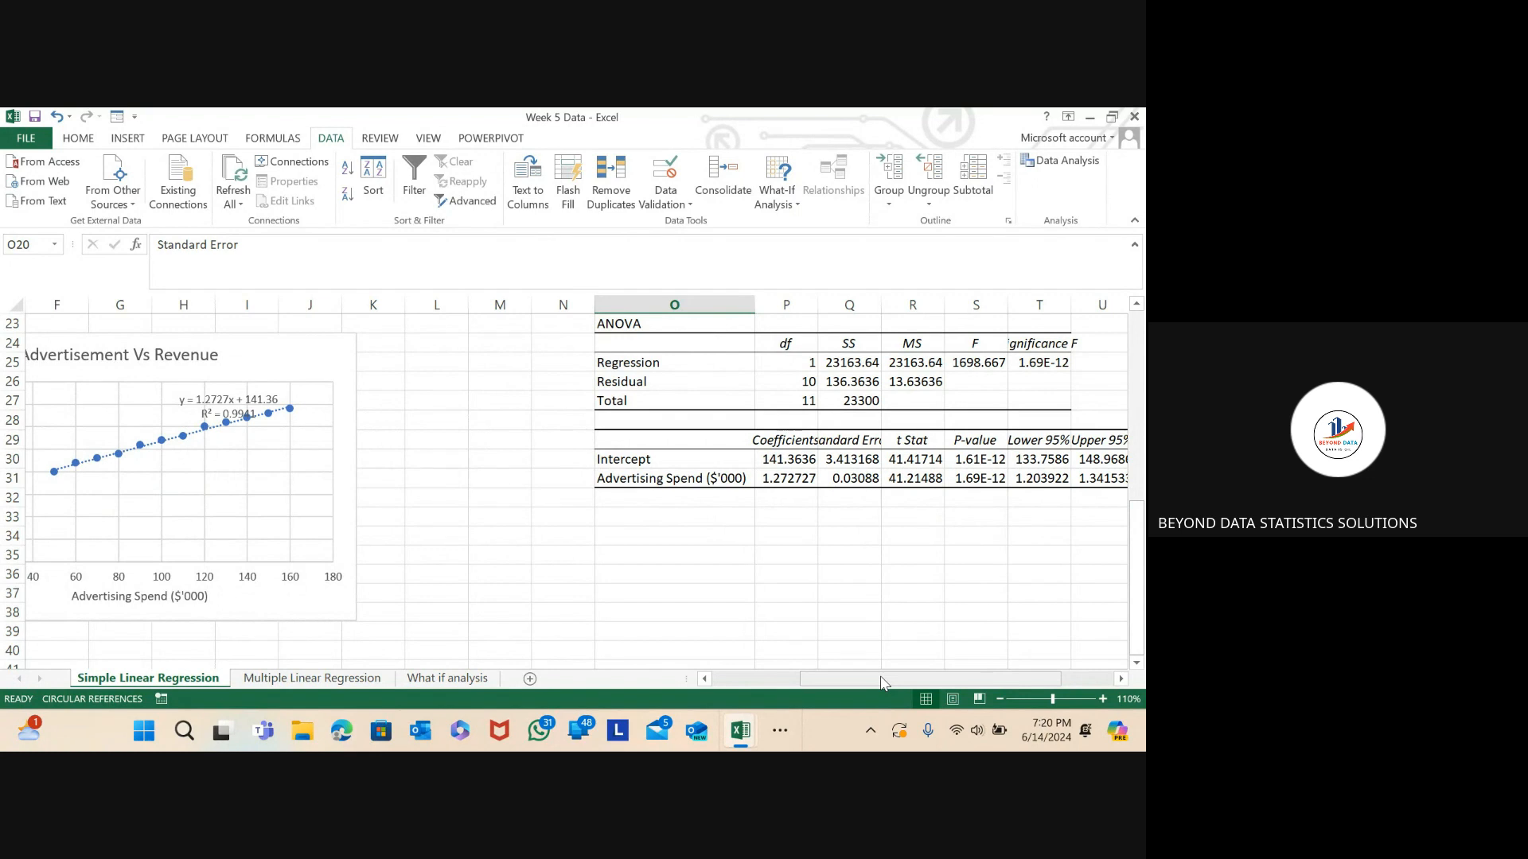
scroll(866, 633, "up", 1)
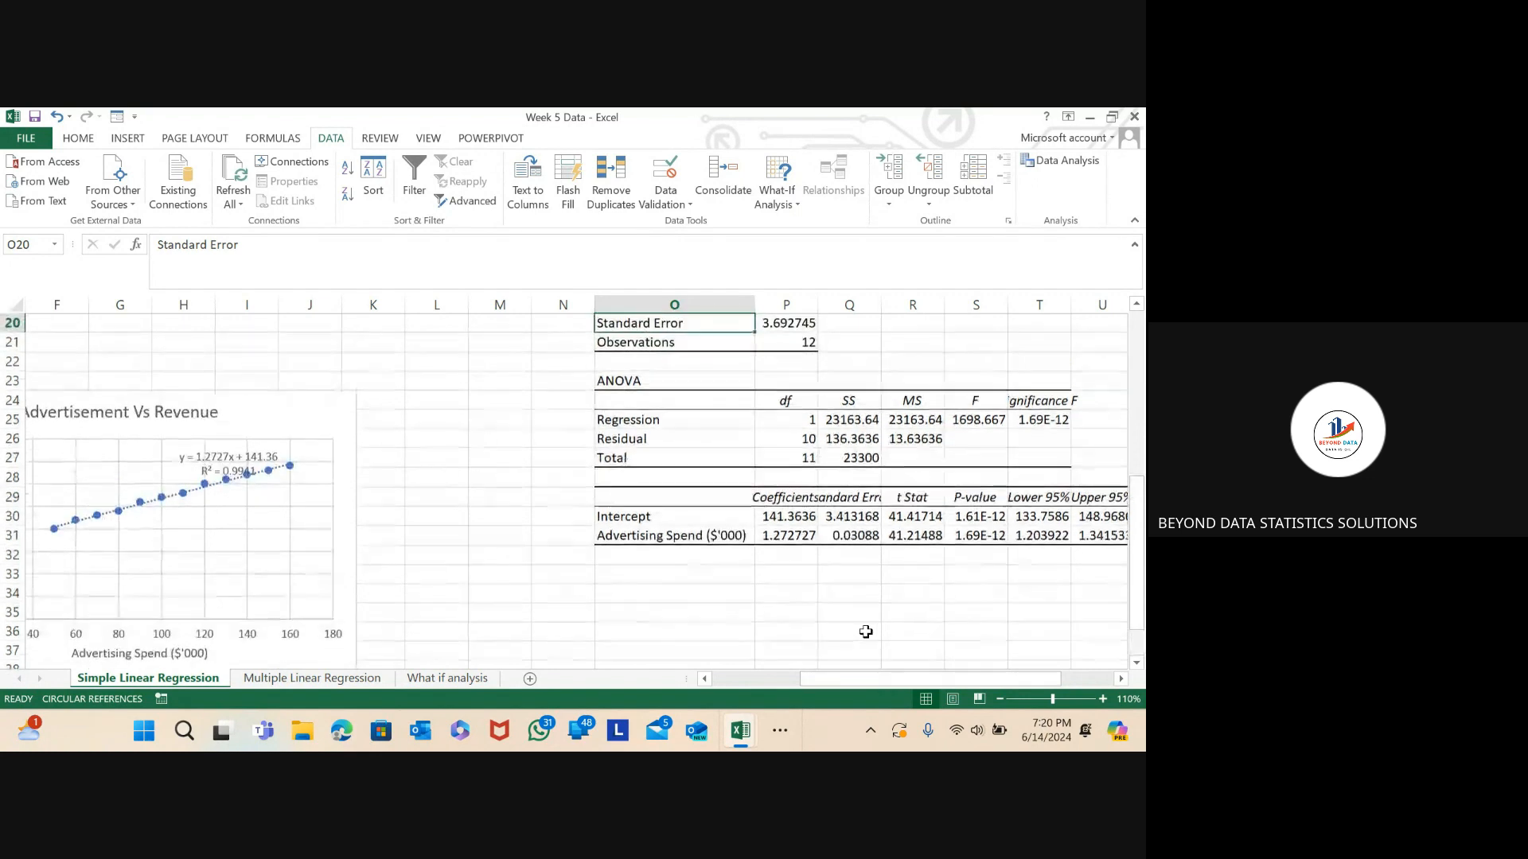
left_click_drag(889, 684, 922, 685)
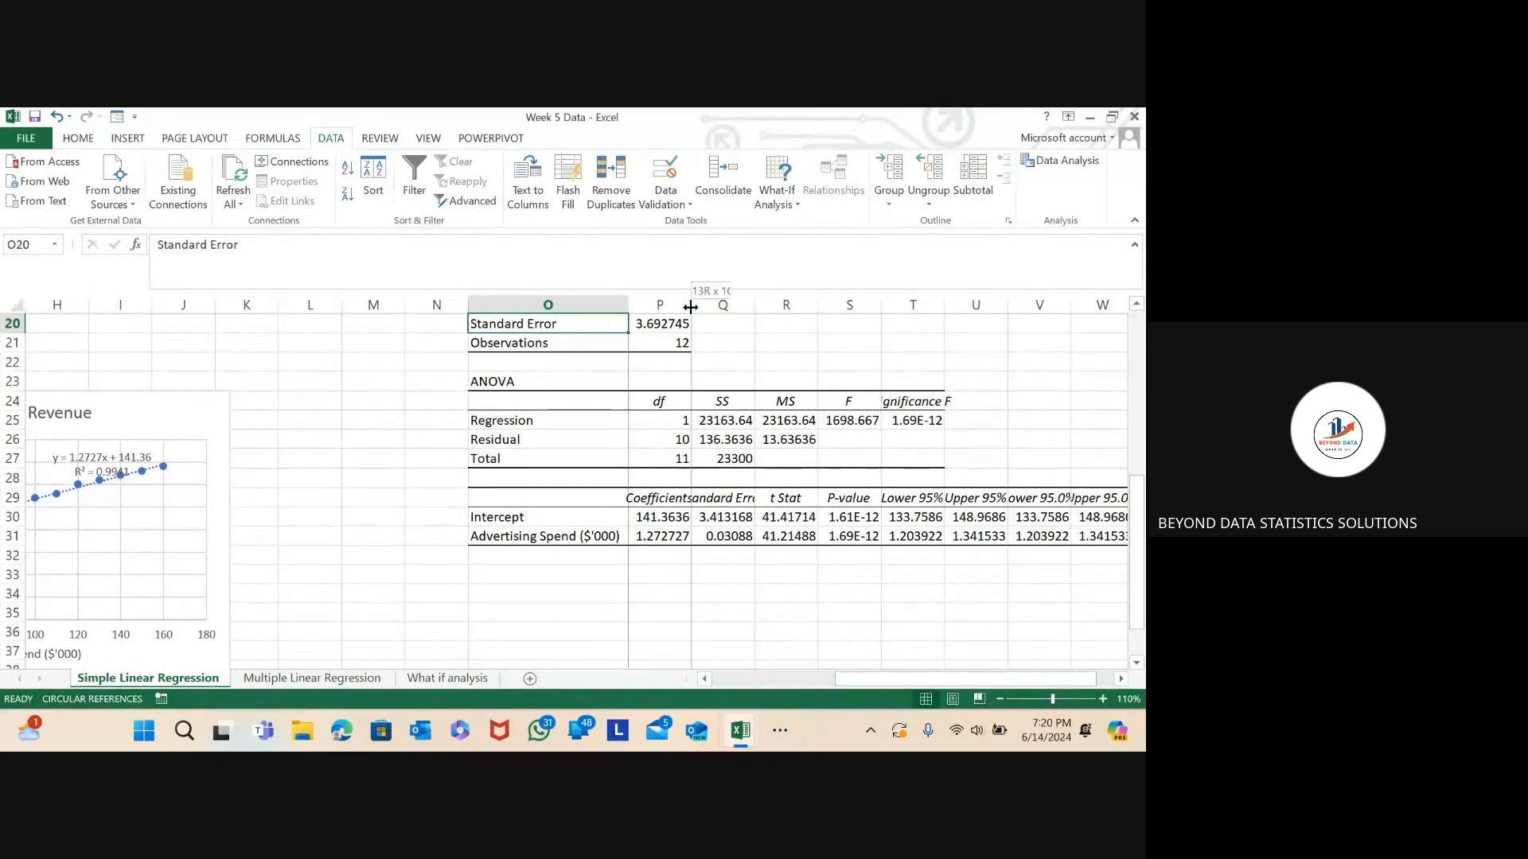
left_click_drag(691, 305, 791, 305)
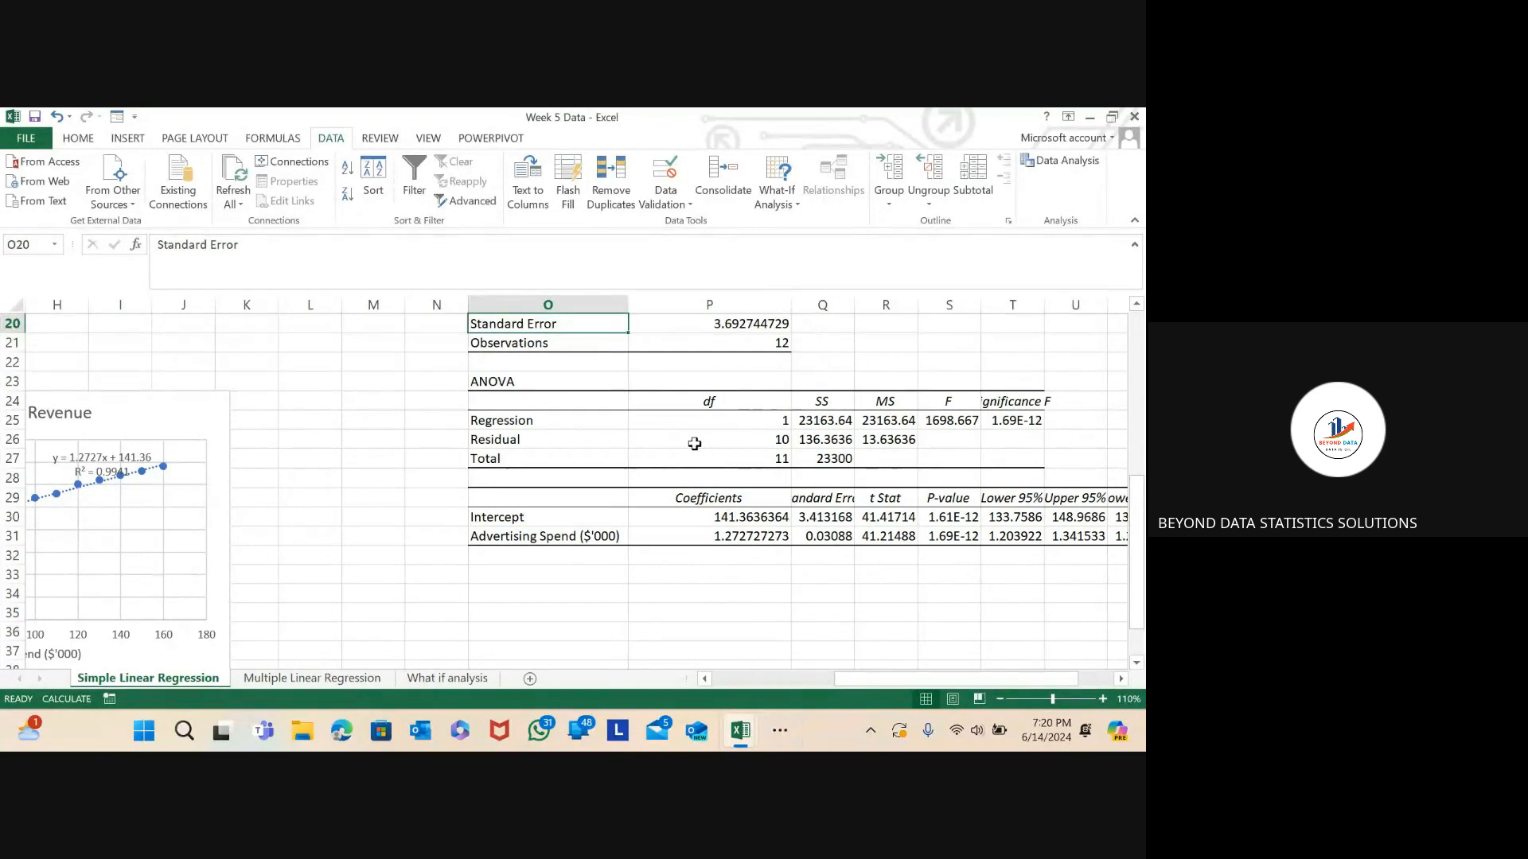
- Move the Advertisement Vs Revenue chart directly beside the ANOVA and coefficients tables, with its edge in column N
left_click(541, 467)
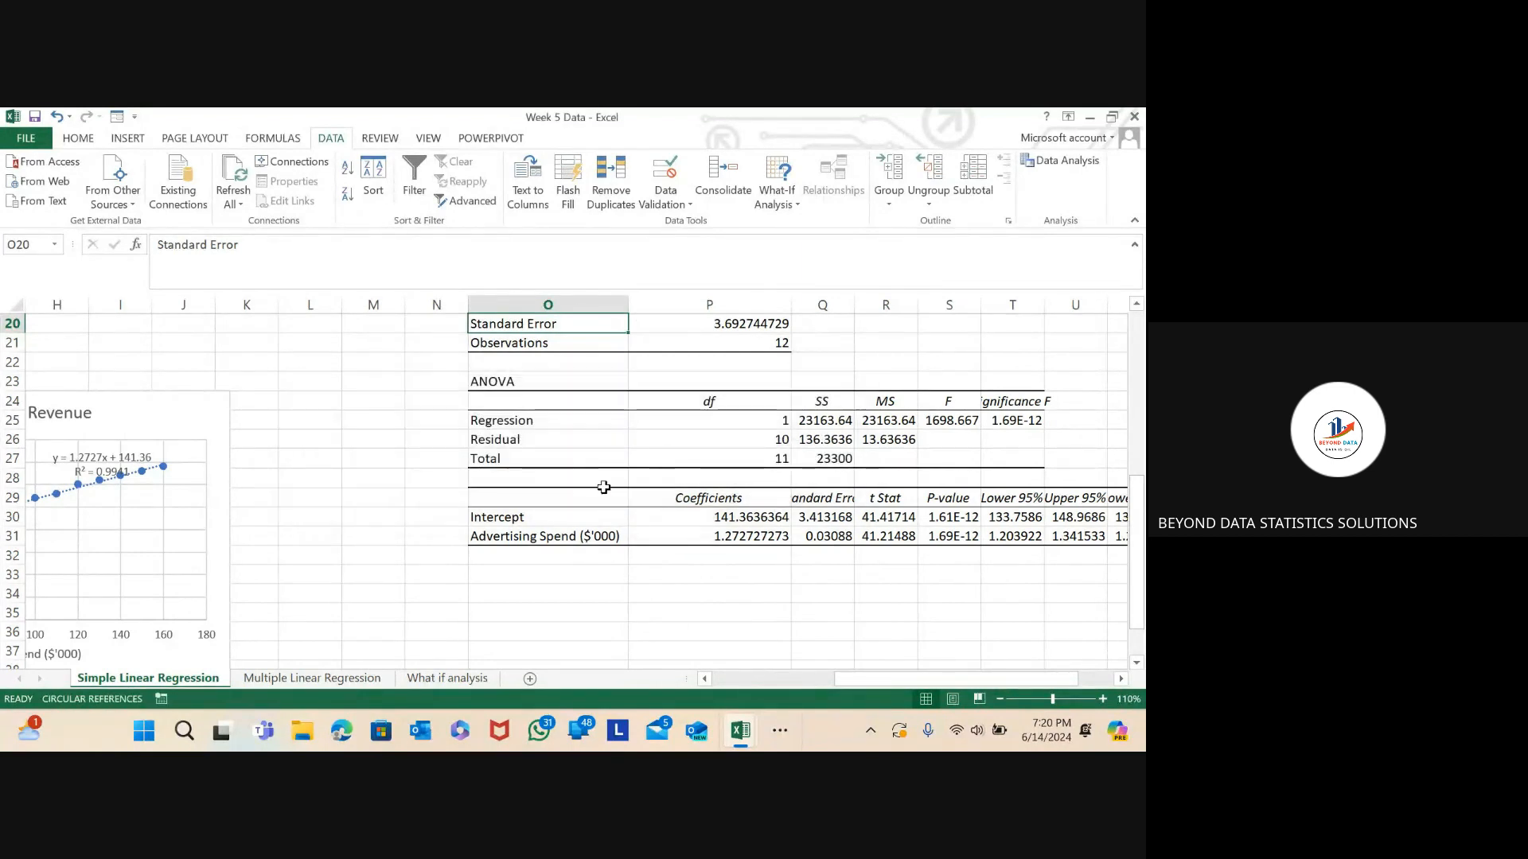
left_click(187, 422)
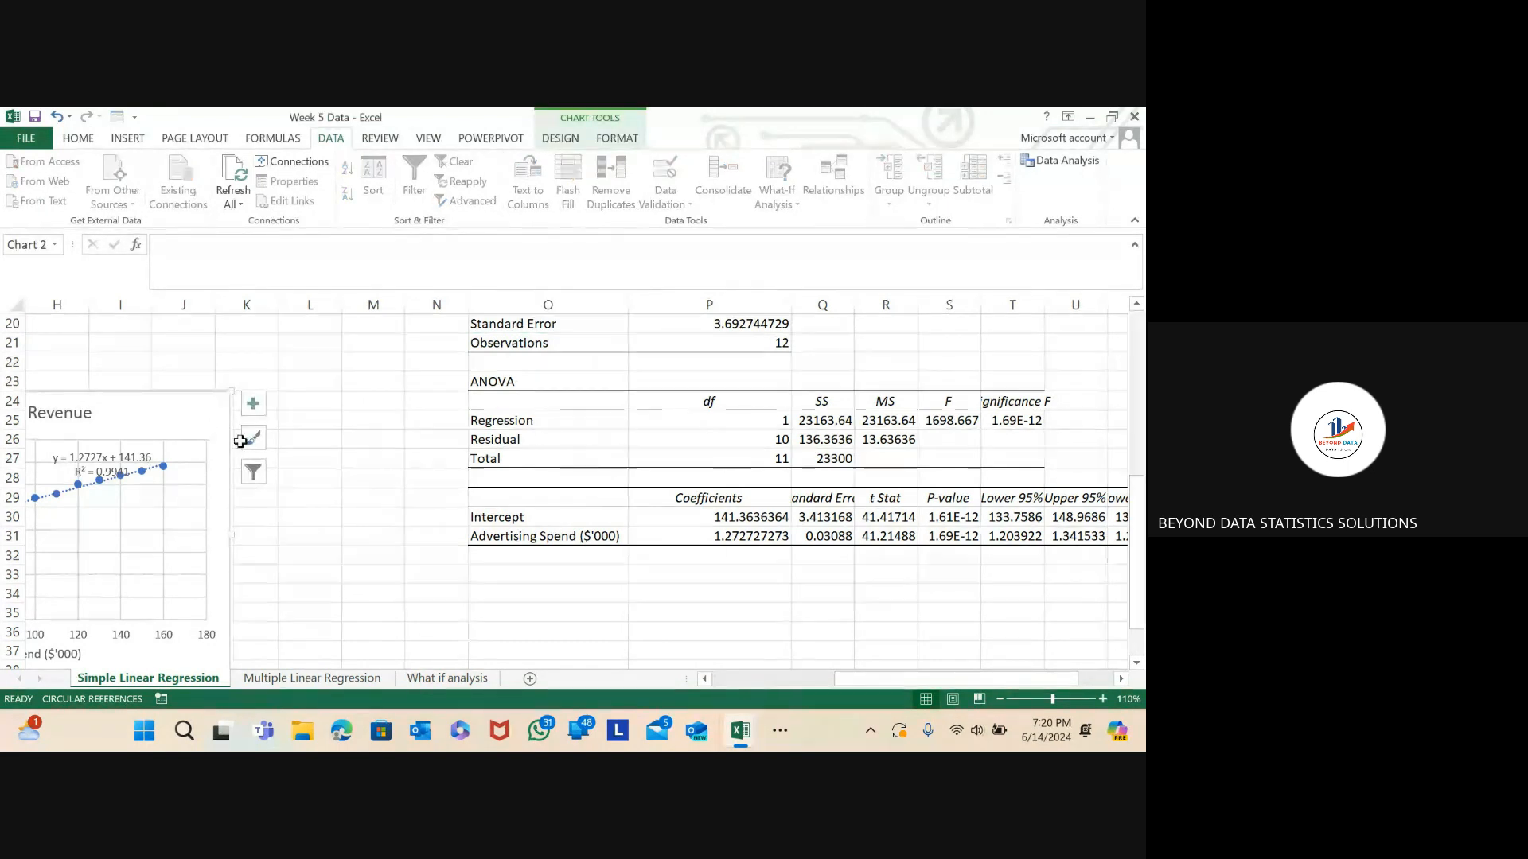
left_click_drag(195, 413, 406, 382)
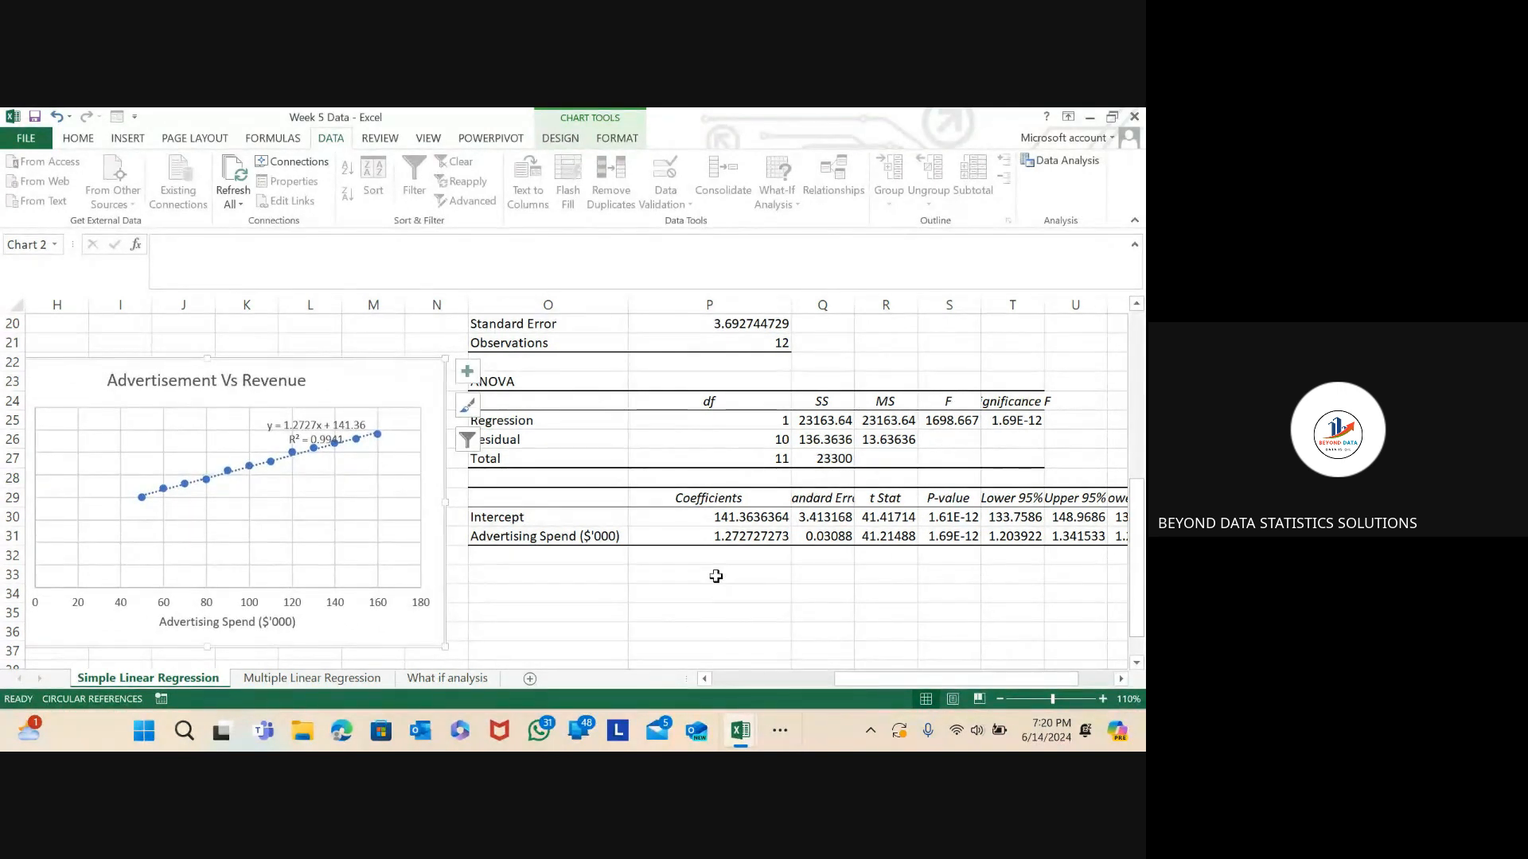
- Enter the general regression equation y=B0+B1x as text in cell P34 below the coefficients table
left_click(666, 589)
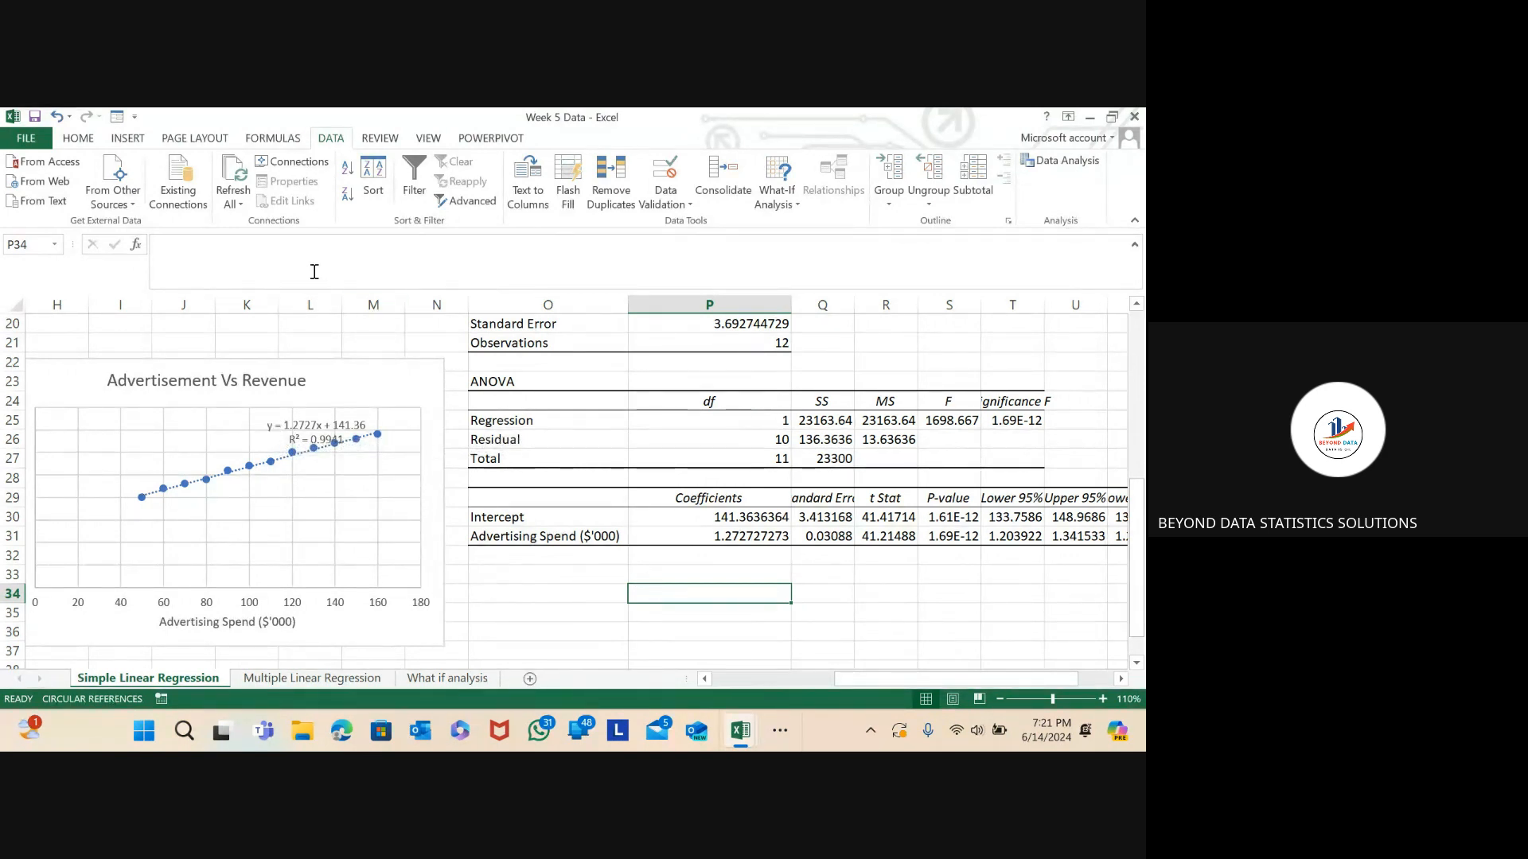
left_click(210, 246)
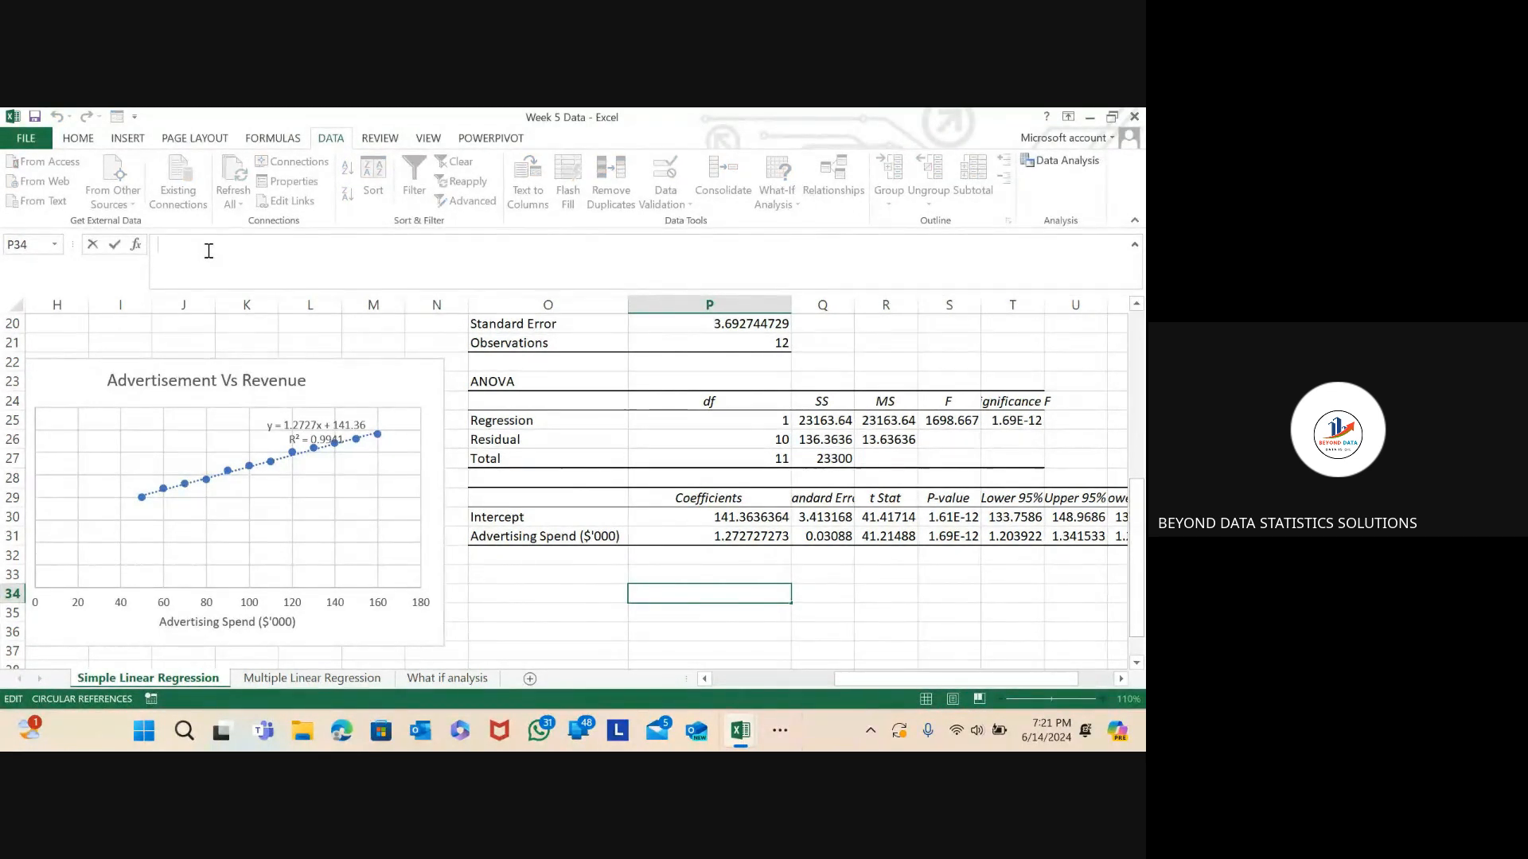
type("y=B")
type("0+")
type("B1x")
left_click(952, 514)
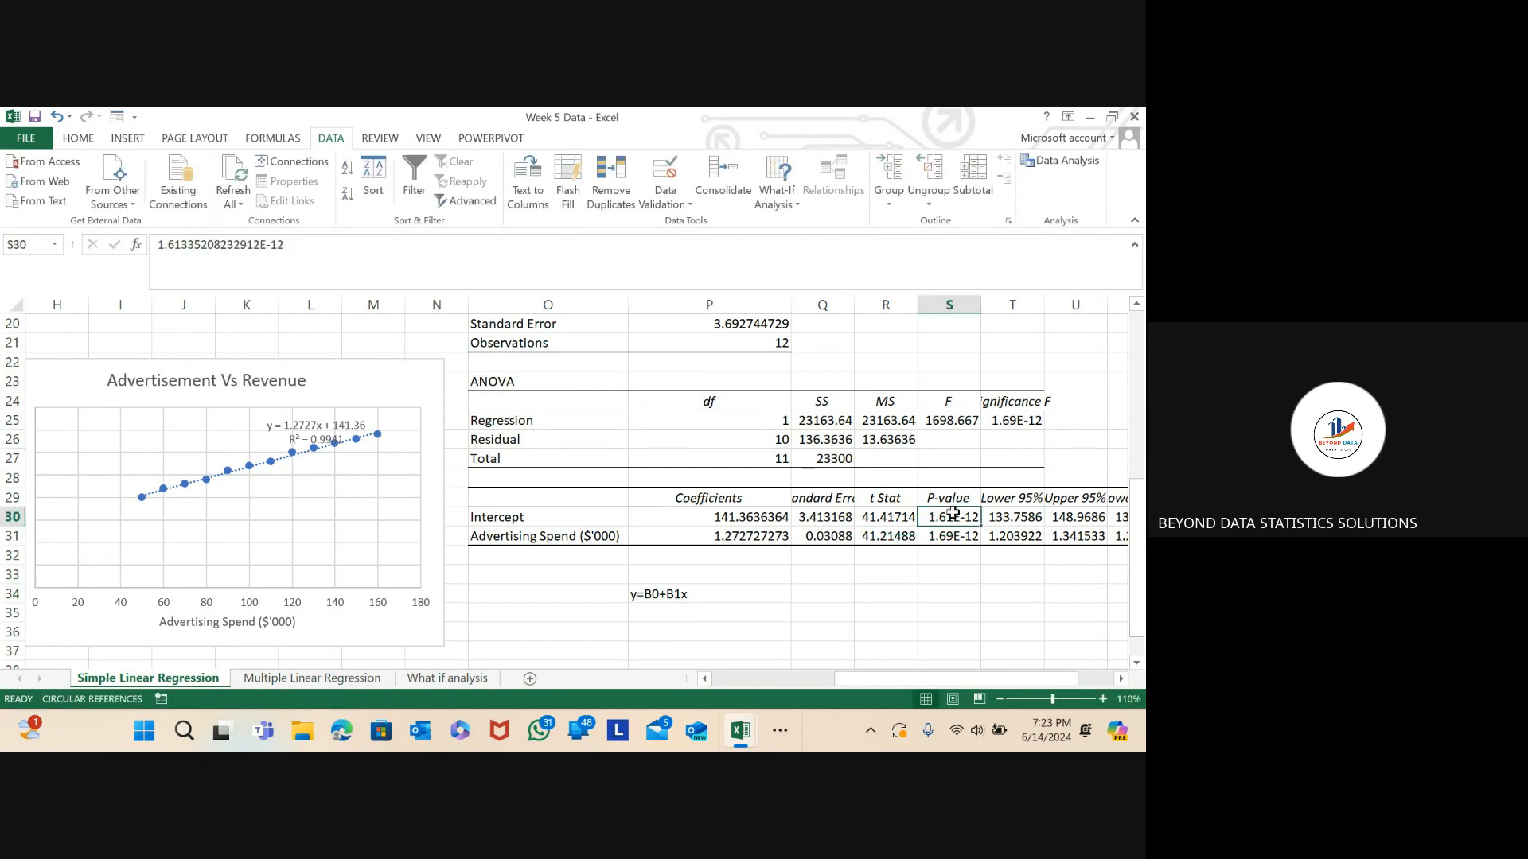
- Widen column S so the P-value entries of the coefficients table are shown with more digits
double_click(981, 305)
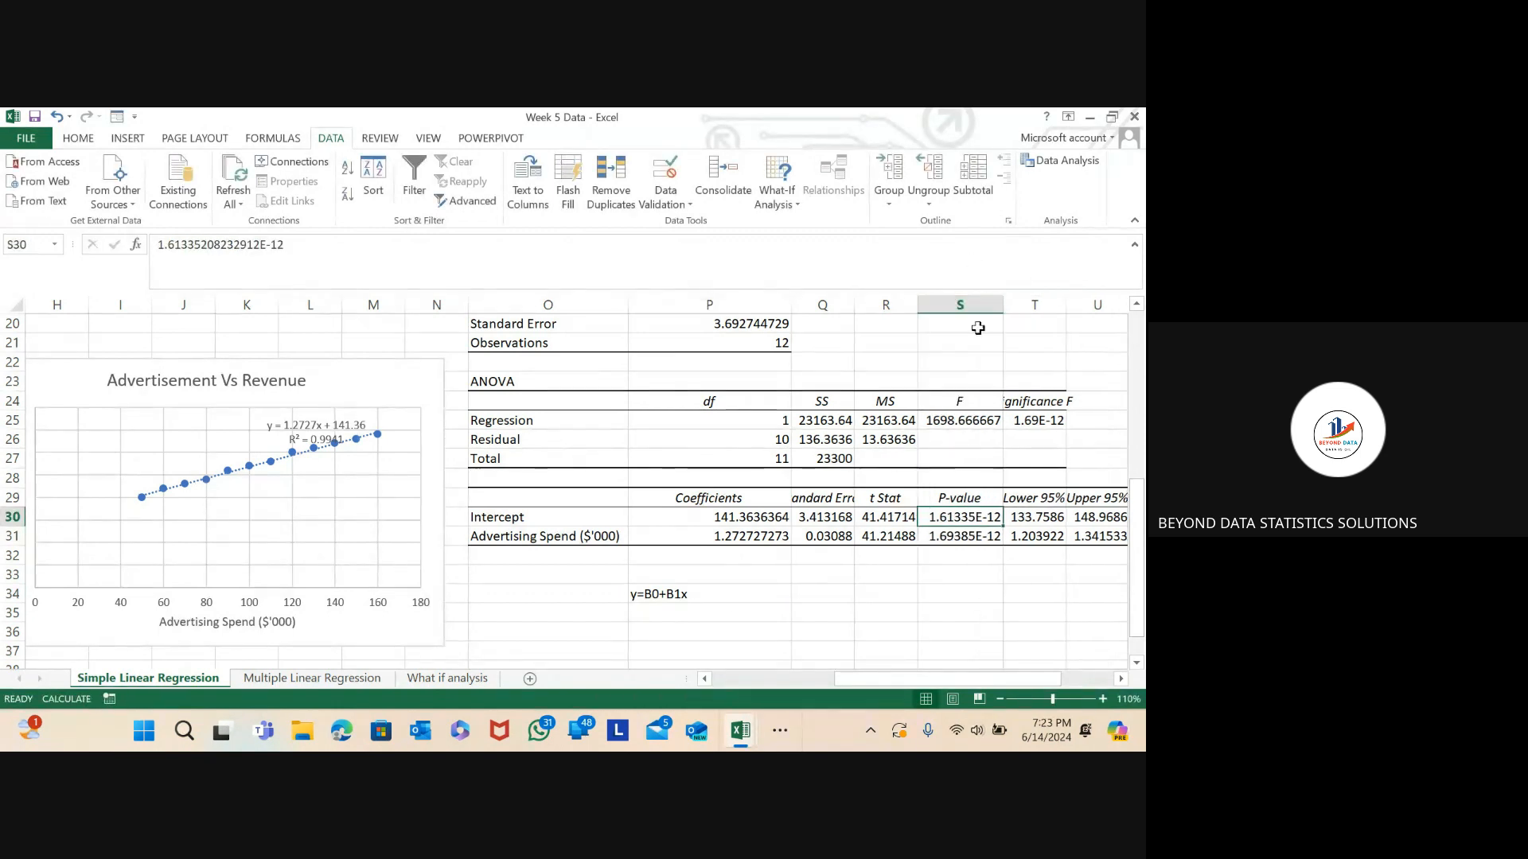
left_click(975, 538)
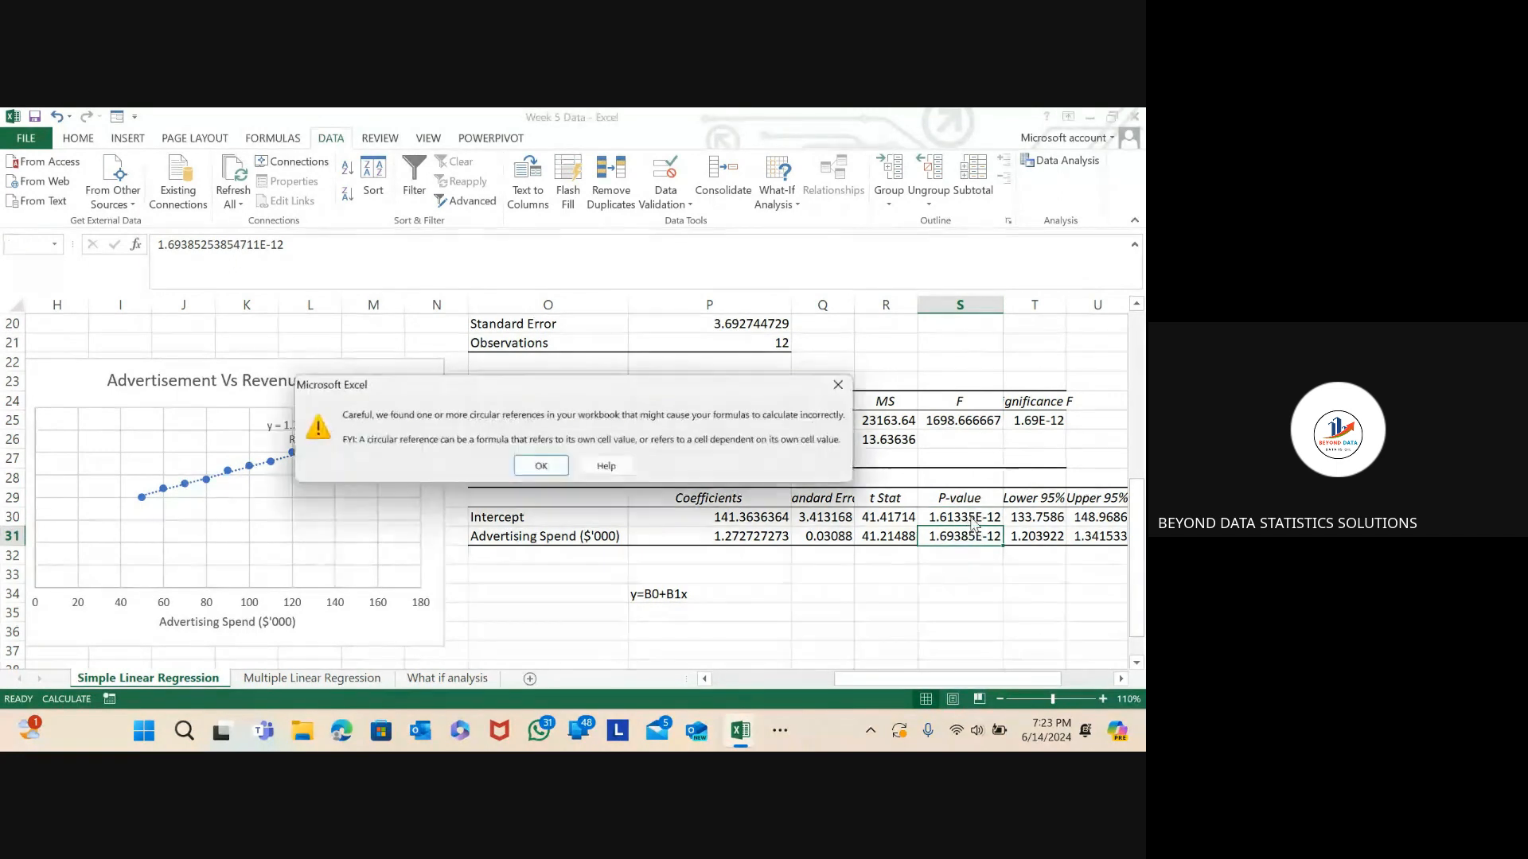
left_click(531, 470)
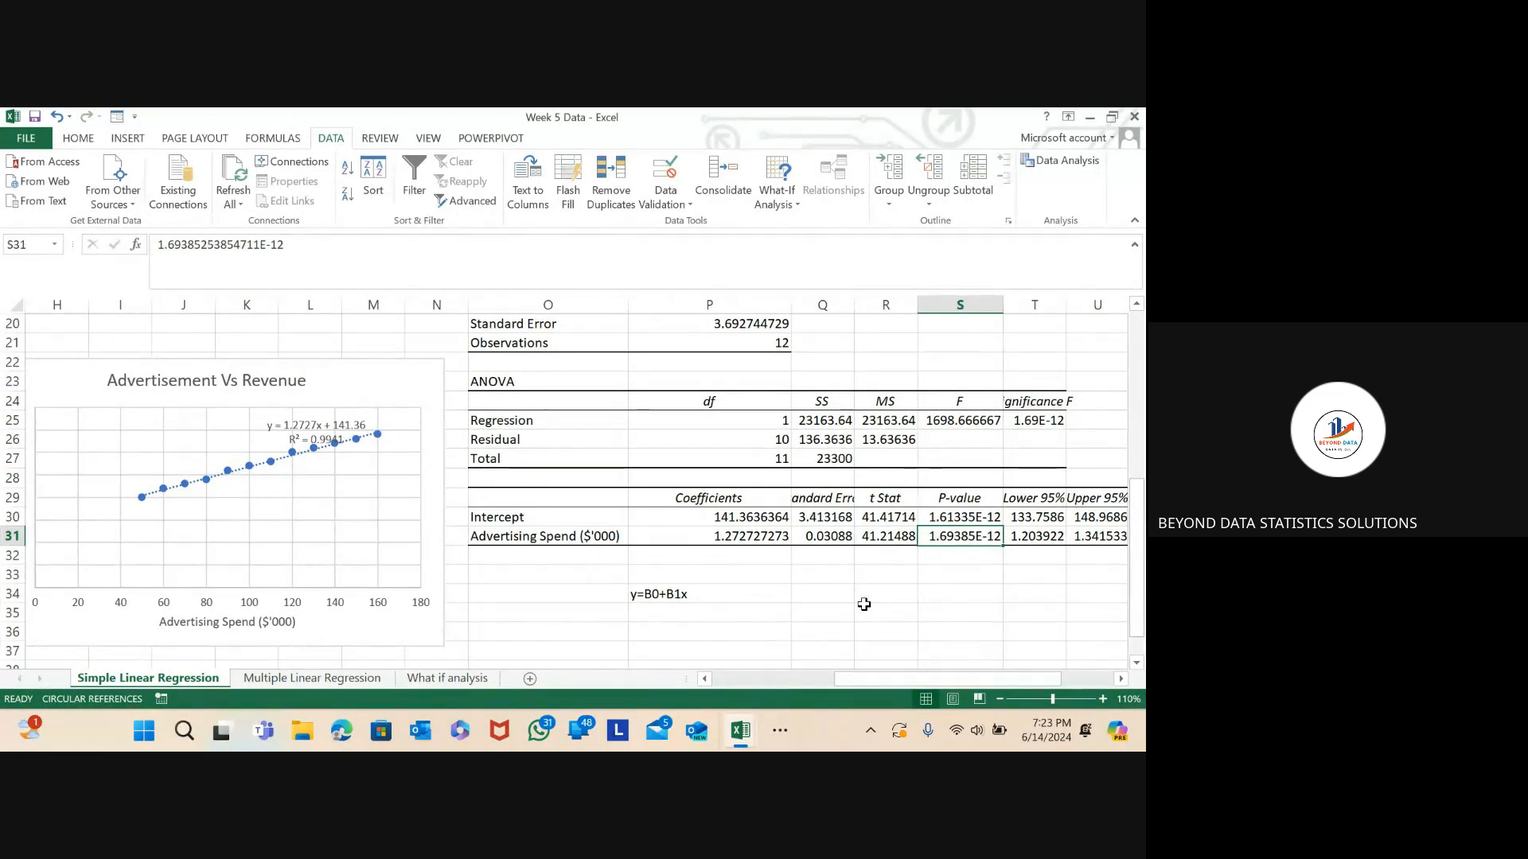
- Examine the P-values of the Intercept and Advertising Spend rows and the adjacent Lower 95% column
left_click(965, 517)
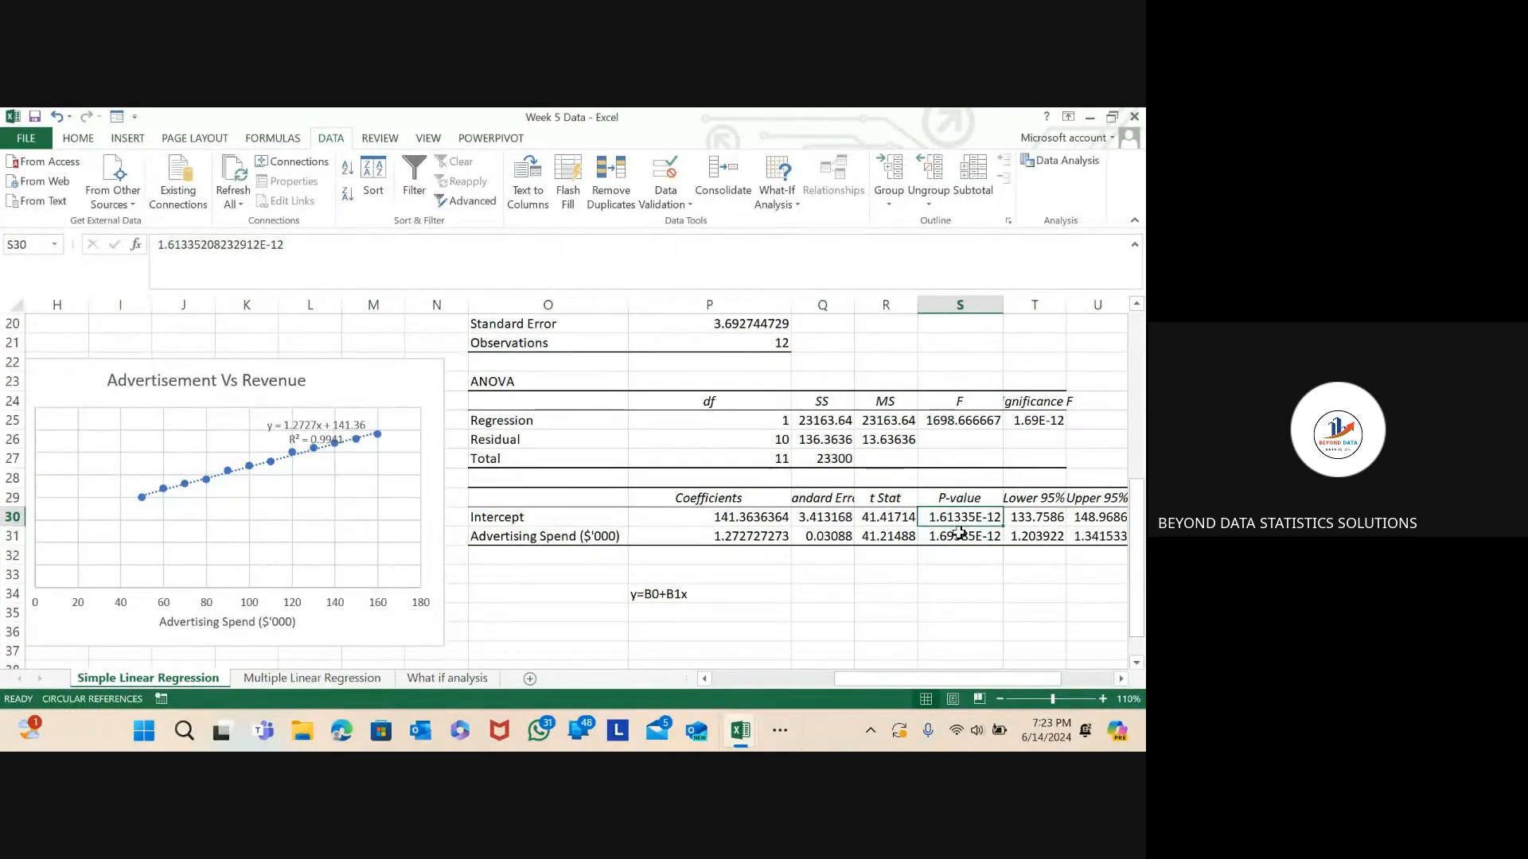
left_click(961, 534)
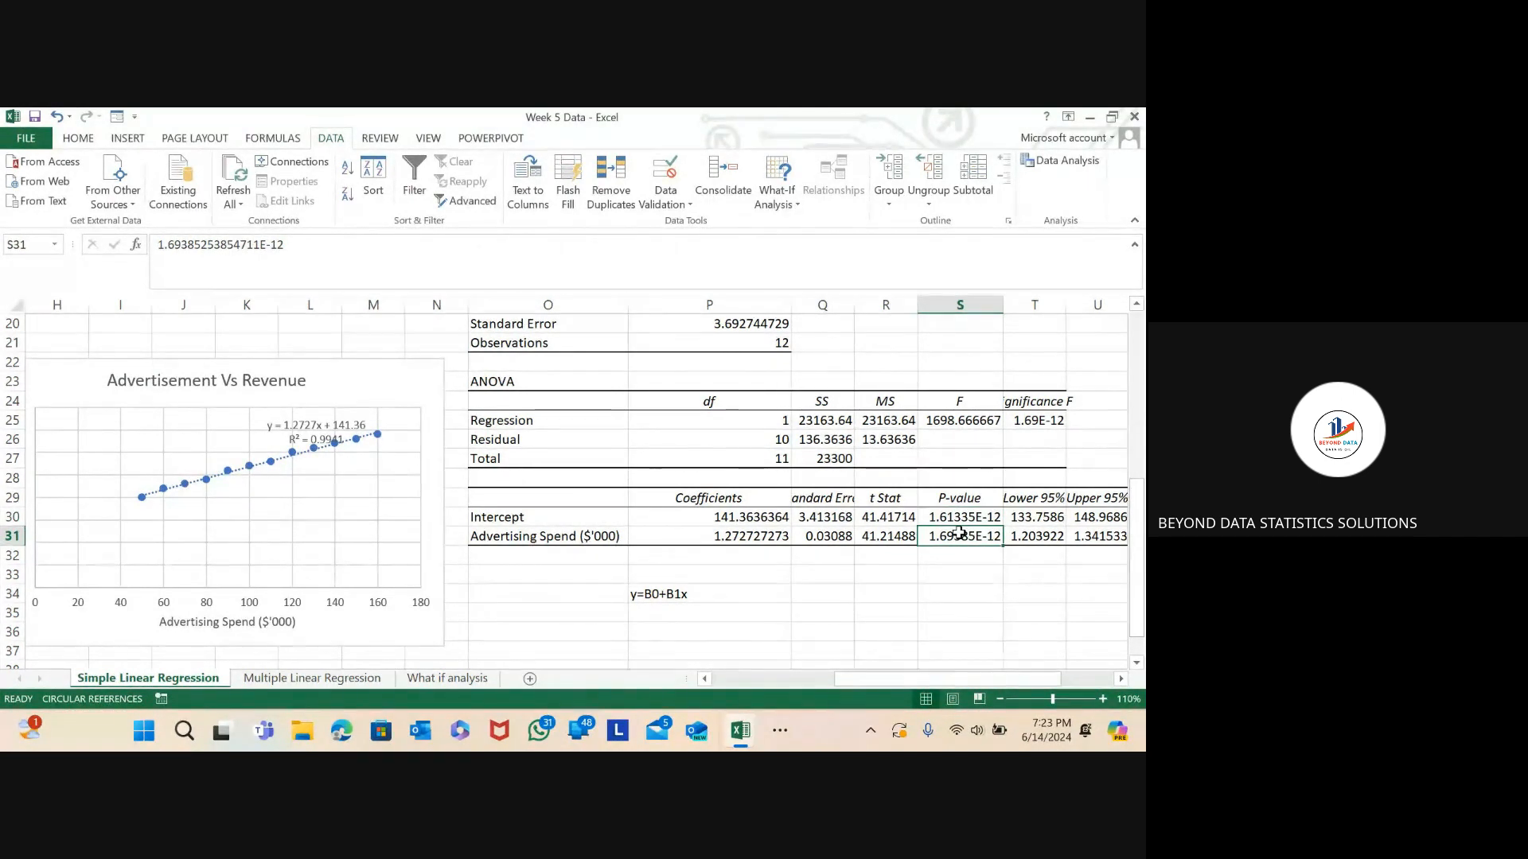
left_click(965, 518)
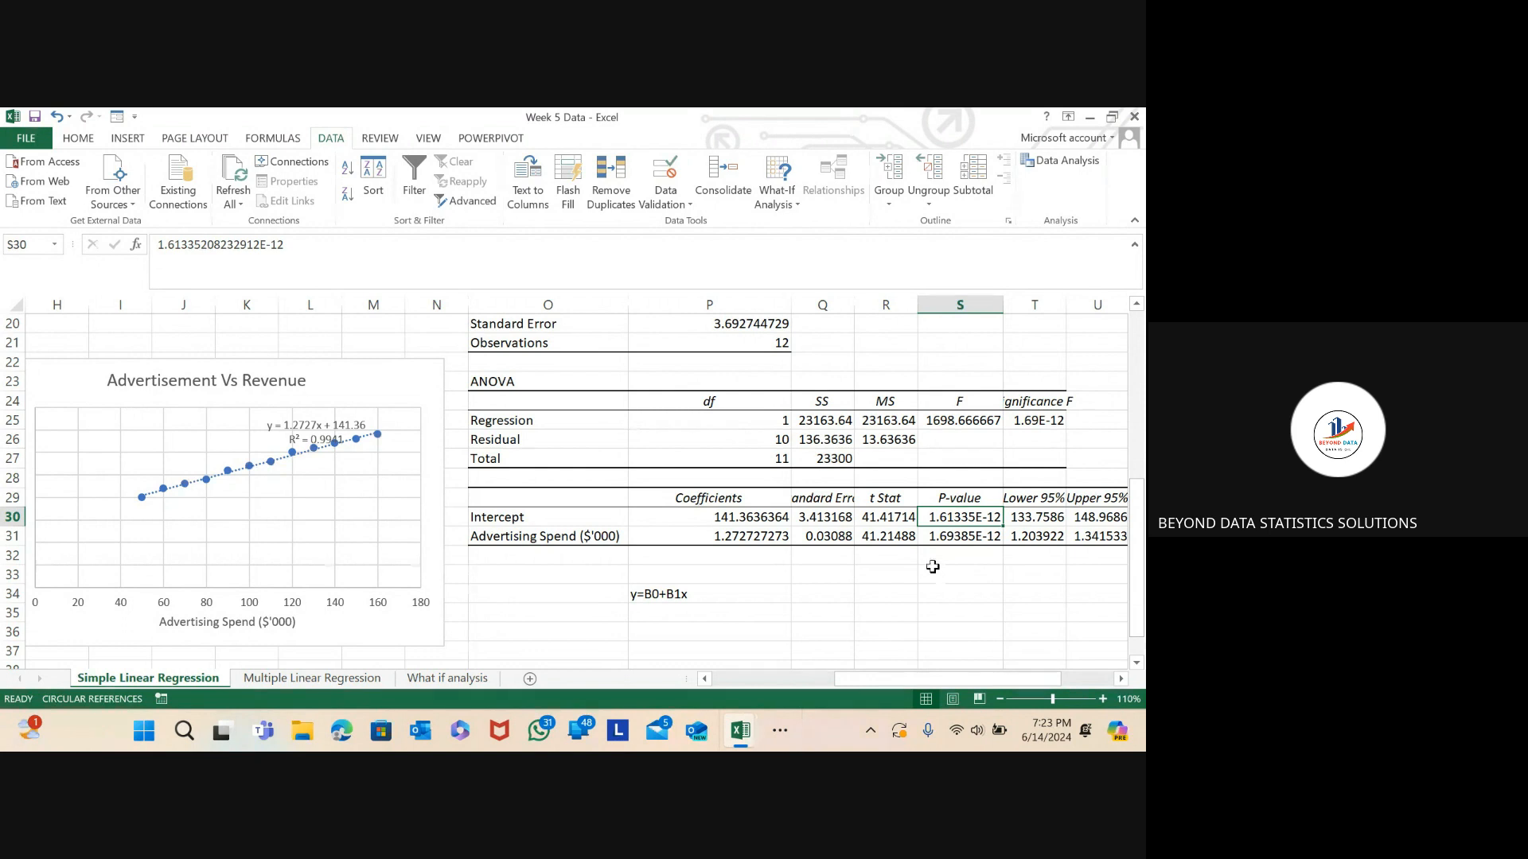
left_click(939, 536)
left_click(940, 570)
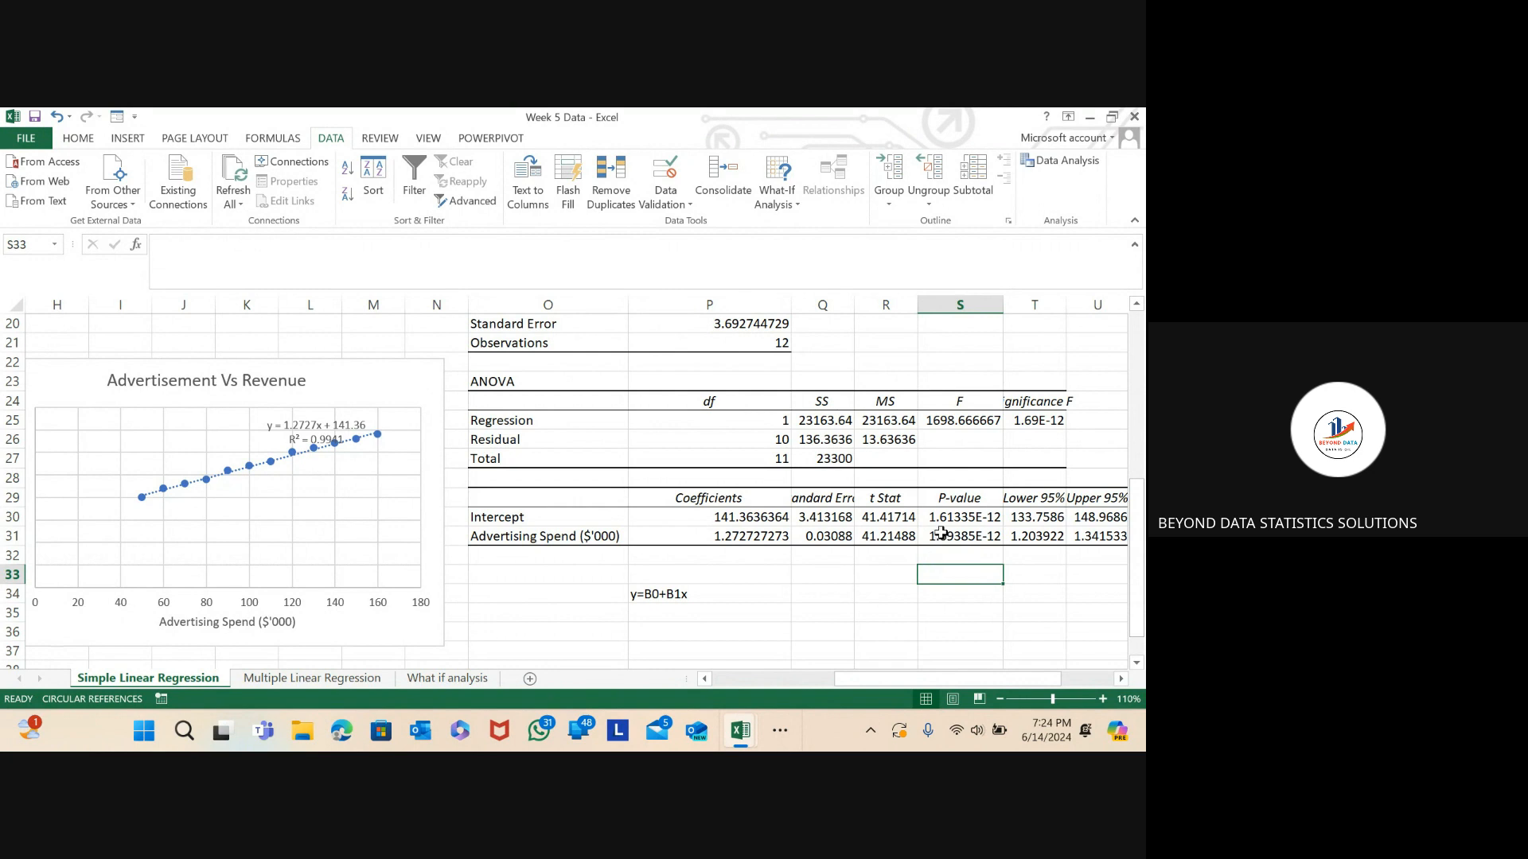
left_click(1041, 498)
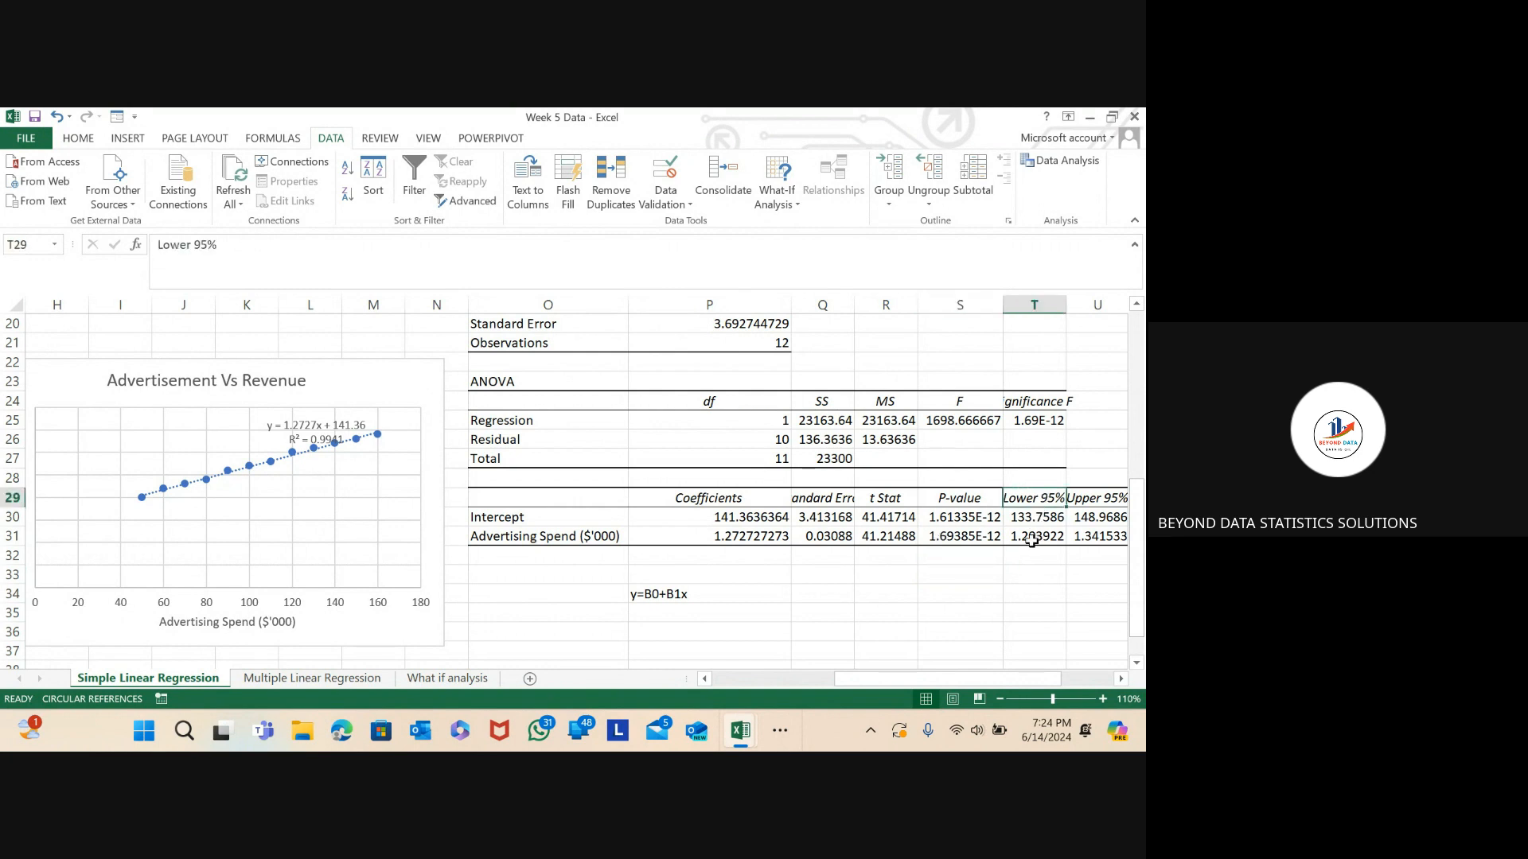
left_click(964, 558)
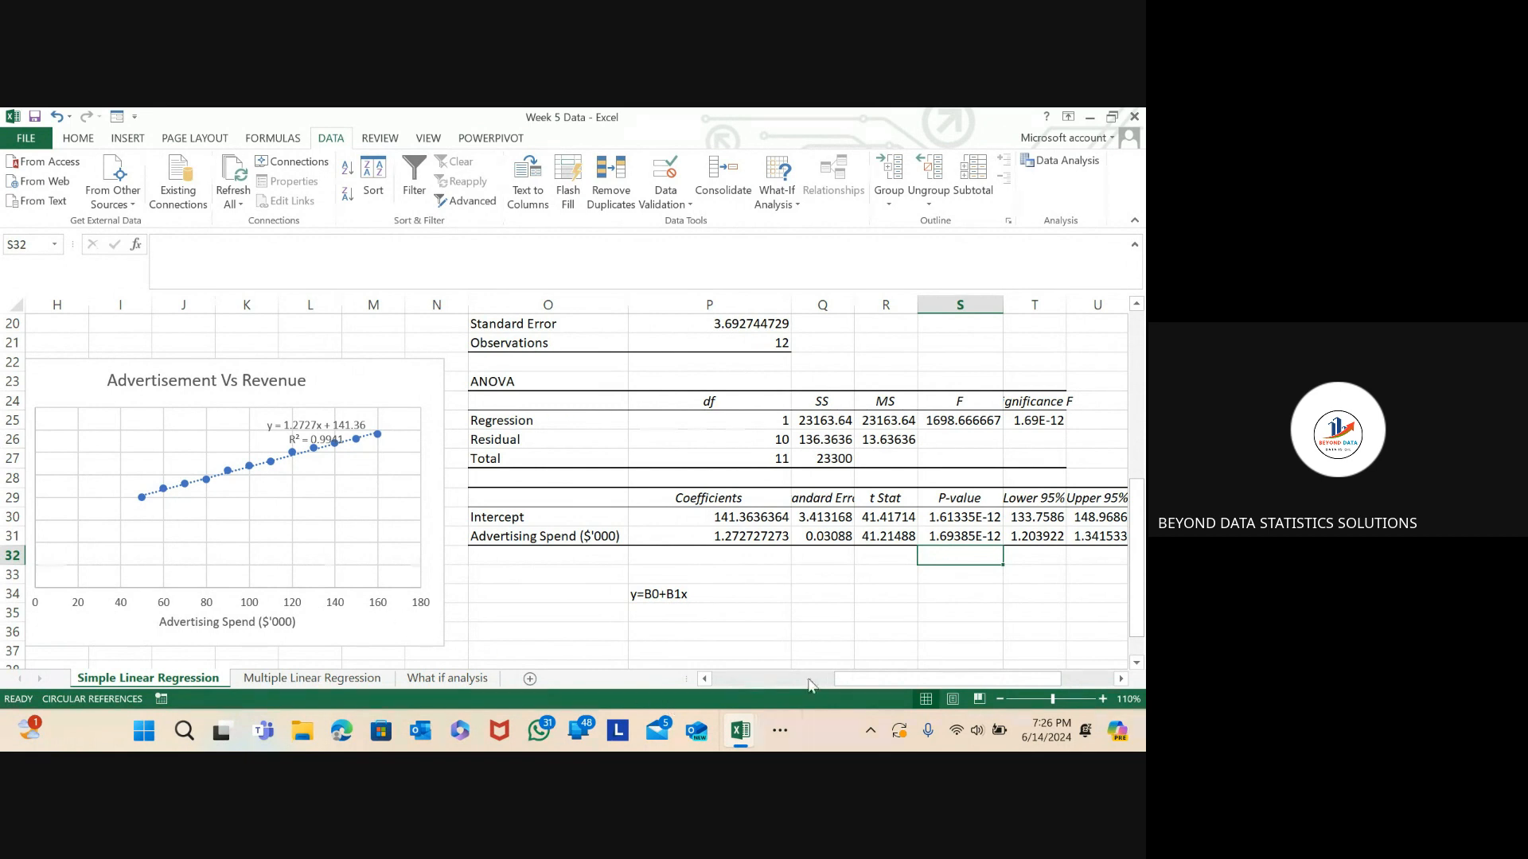
- Add a new month entry, January, in cell A14 directly below December in the data table
left_click_drag(861, 680, 709, 683)
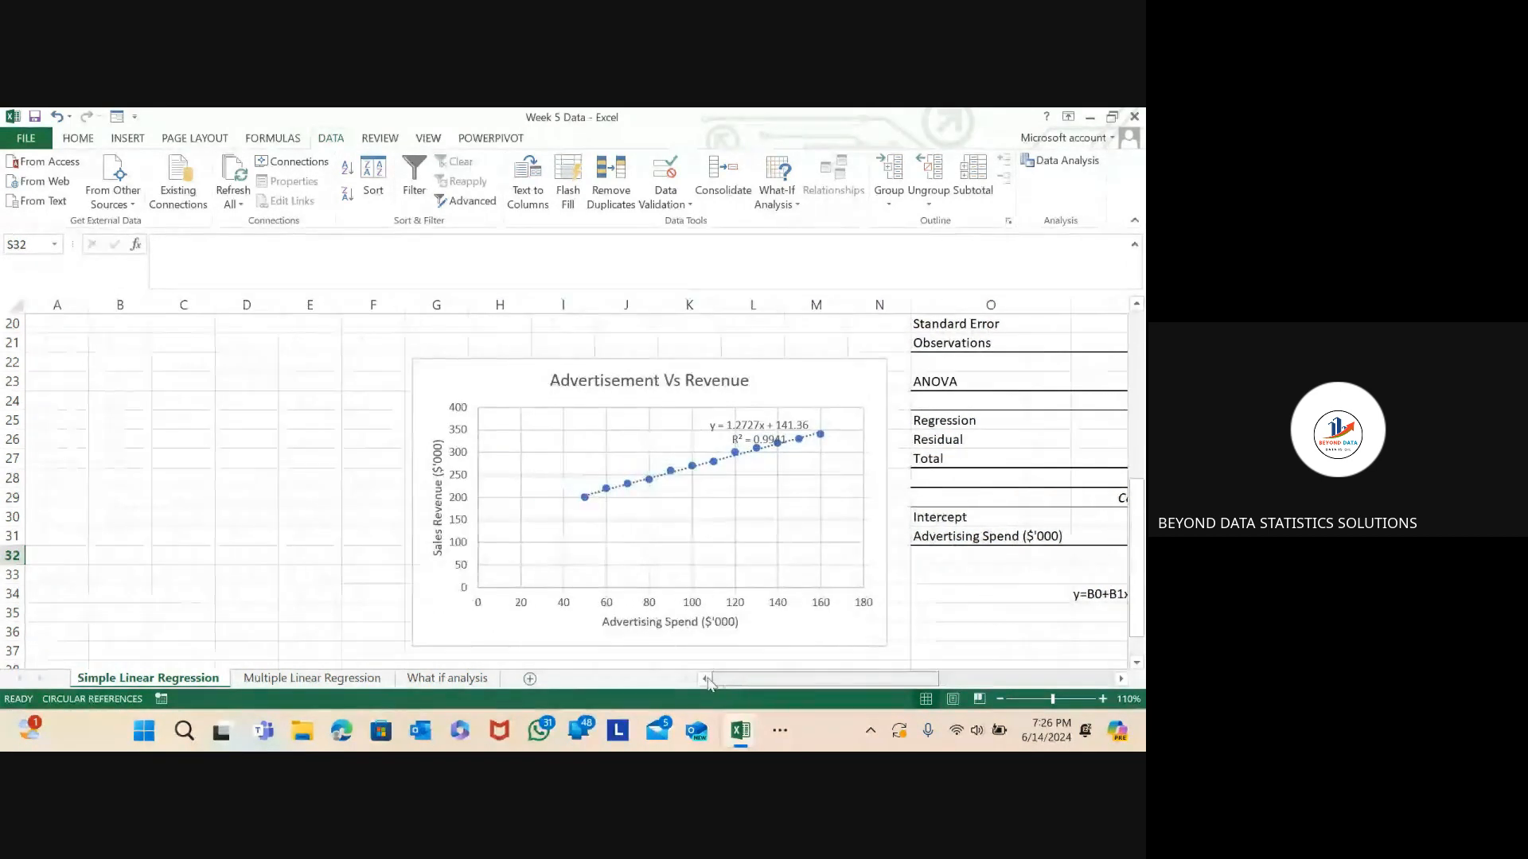
scroll(204, 517, "up", 6)
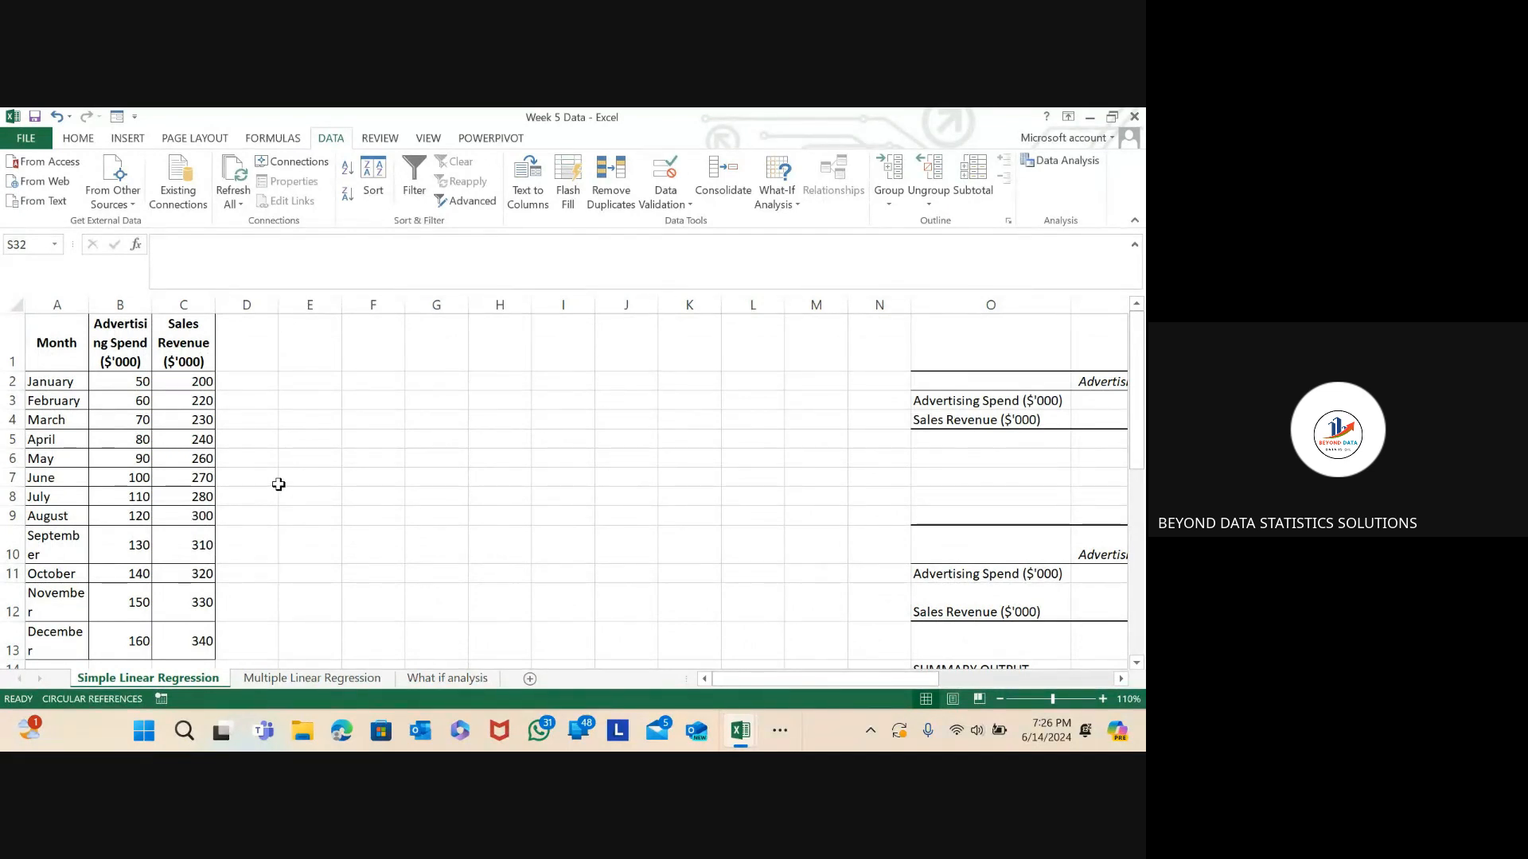
left_click(68, 417)
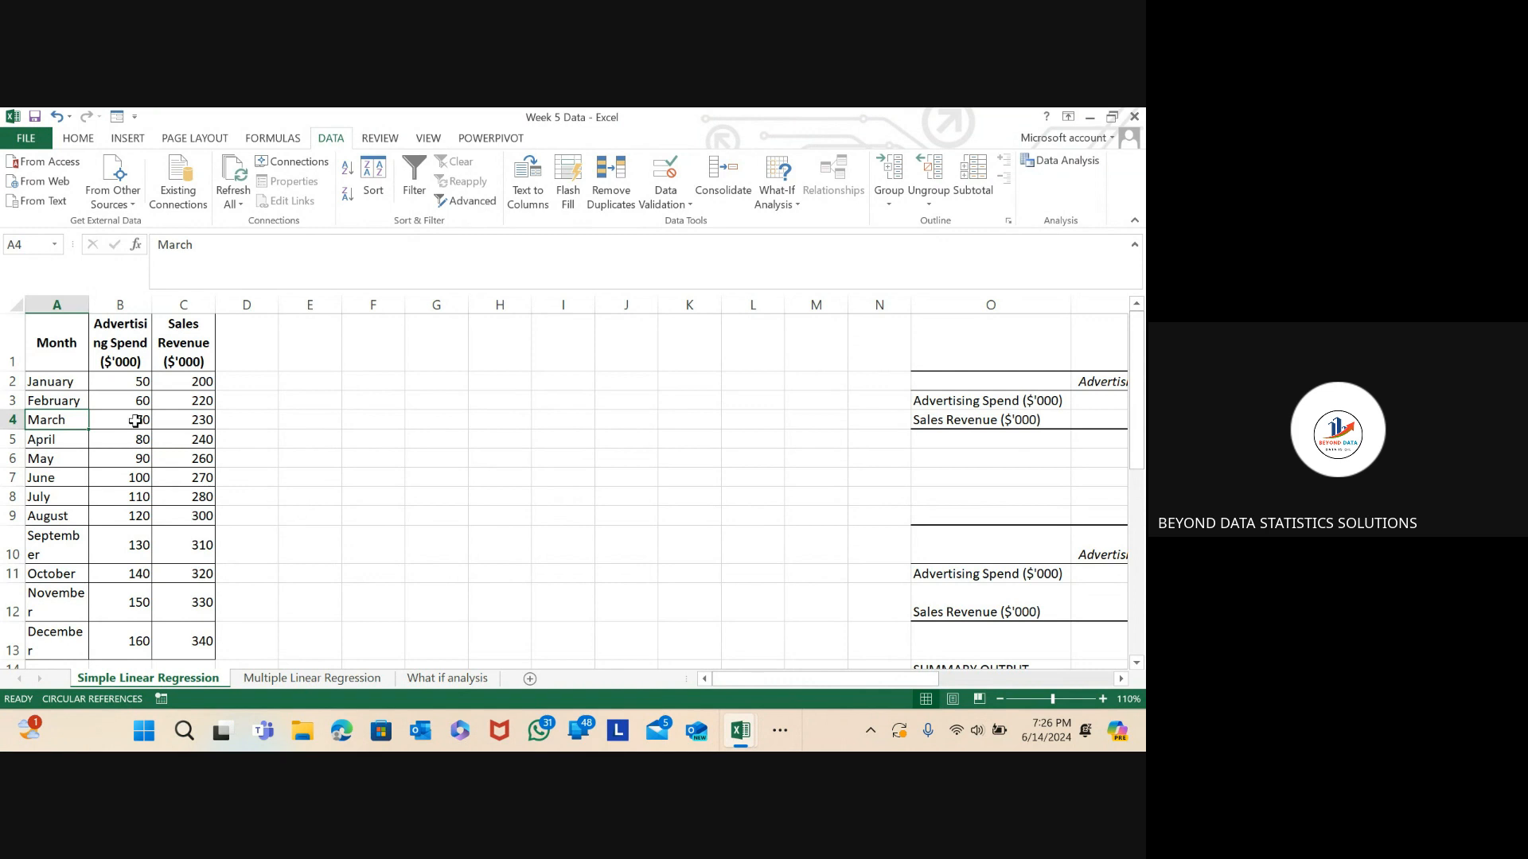
scroll(78, 648, "down", 3)
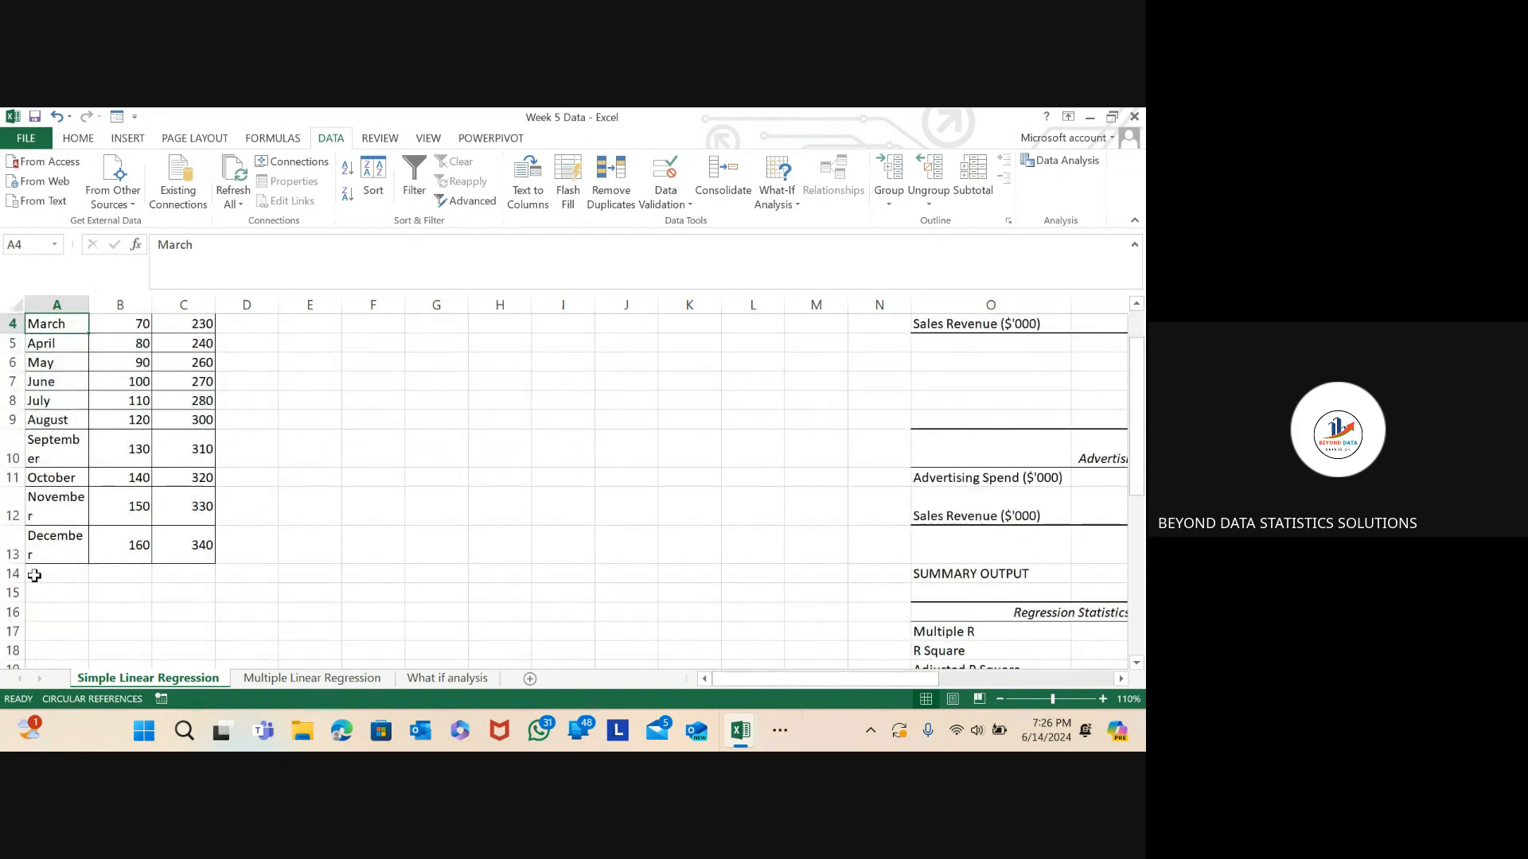
left_click(34, 574)
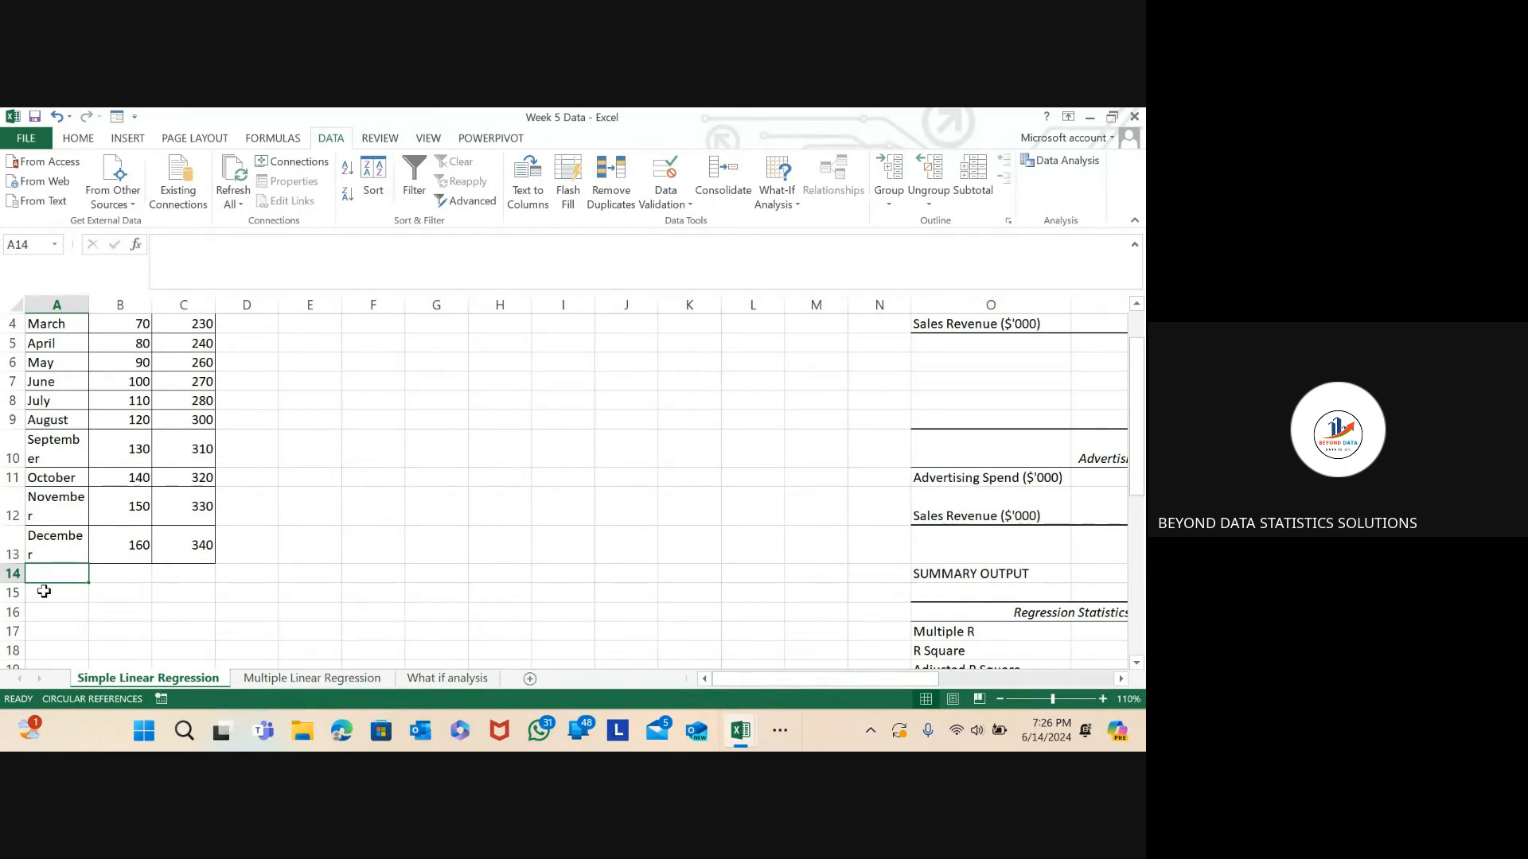
type("Januar")
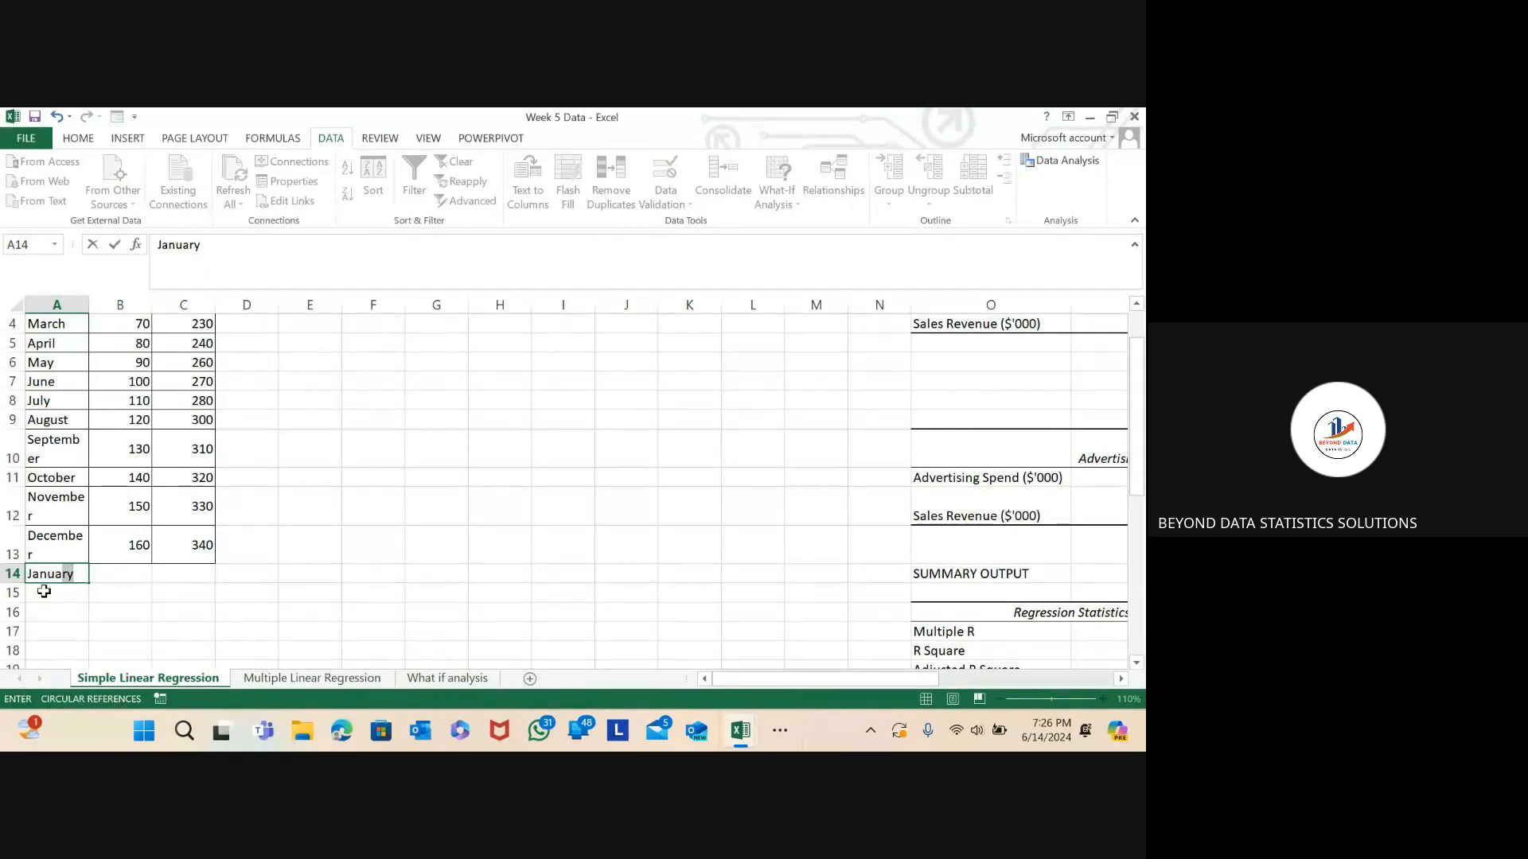
type("y")
key("Return")
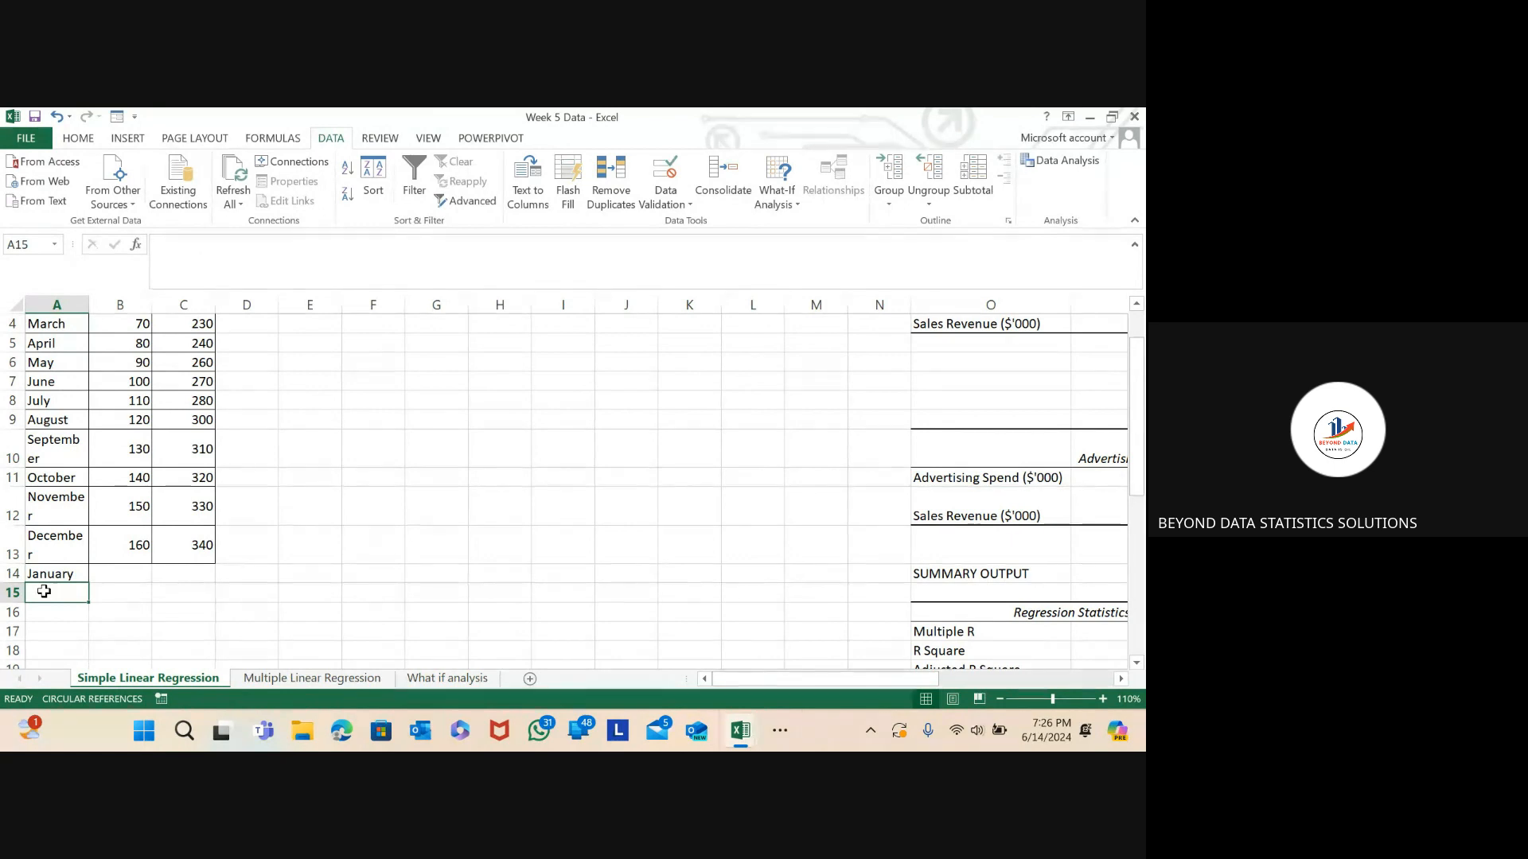
key("Up")
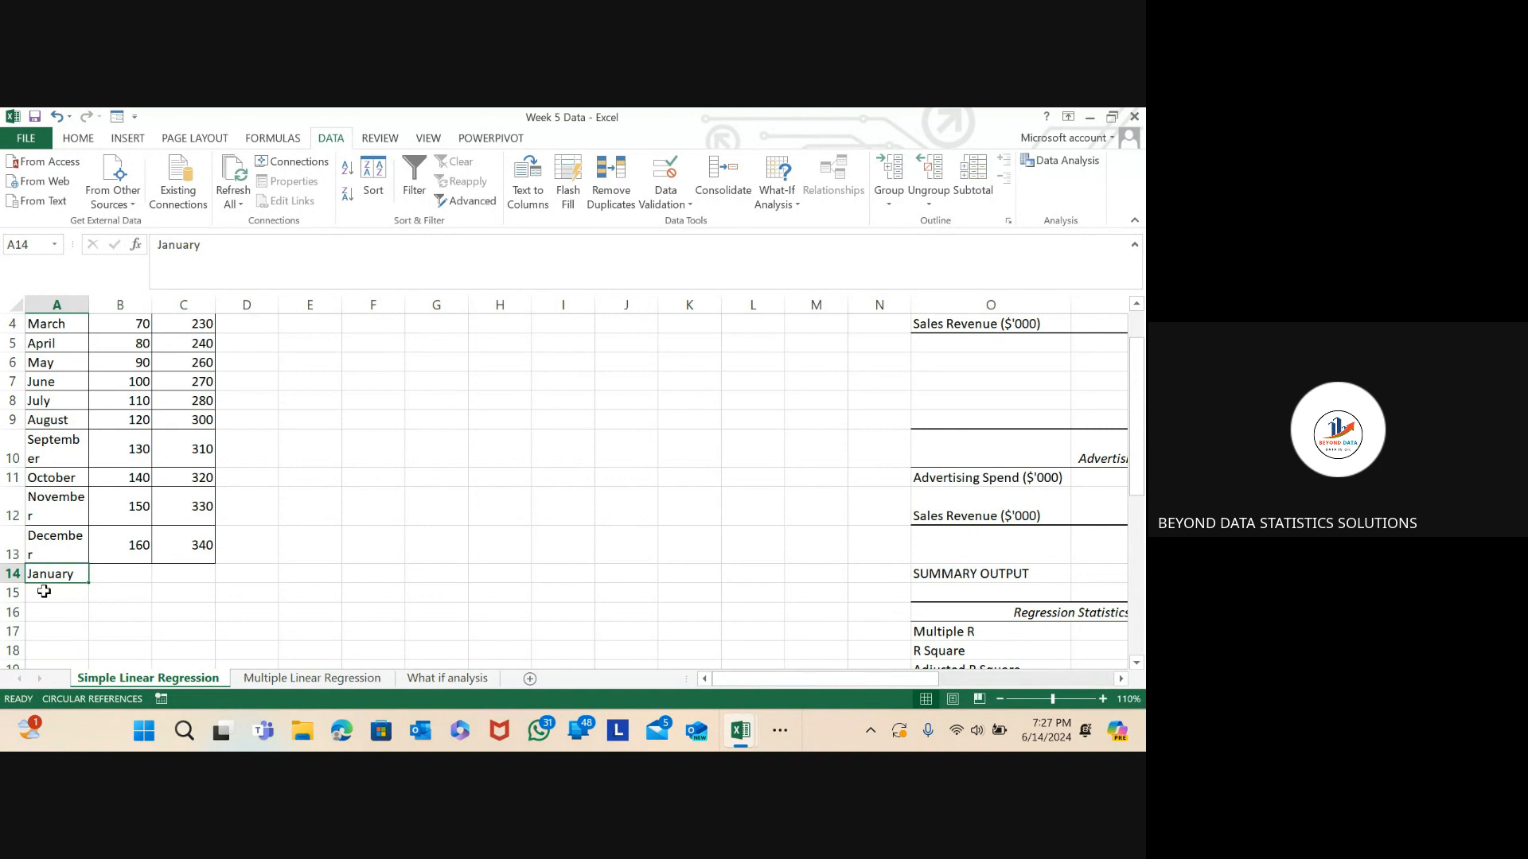
- Set the sheet zoom to 100% and begin a formula in the new January row's Sales Revenue cell, C14
left_click(118, 576)
scroll(164, 557, "up", 1)
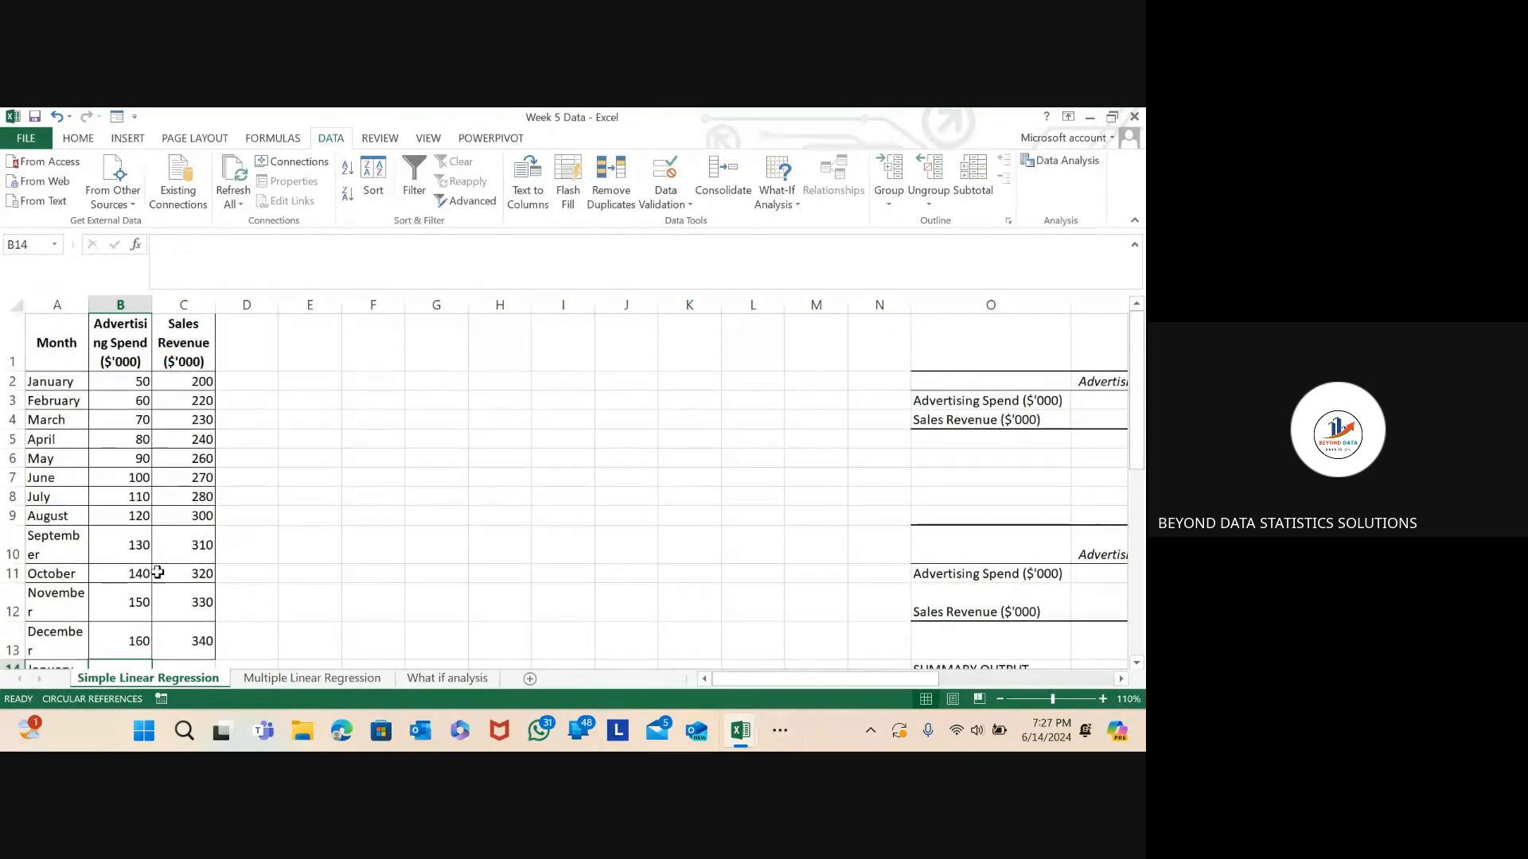
scroll(151, 577, "down", 2)
scroll(120, 529, "up", 2)
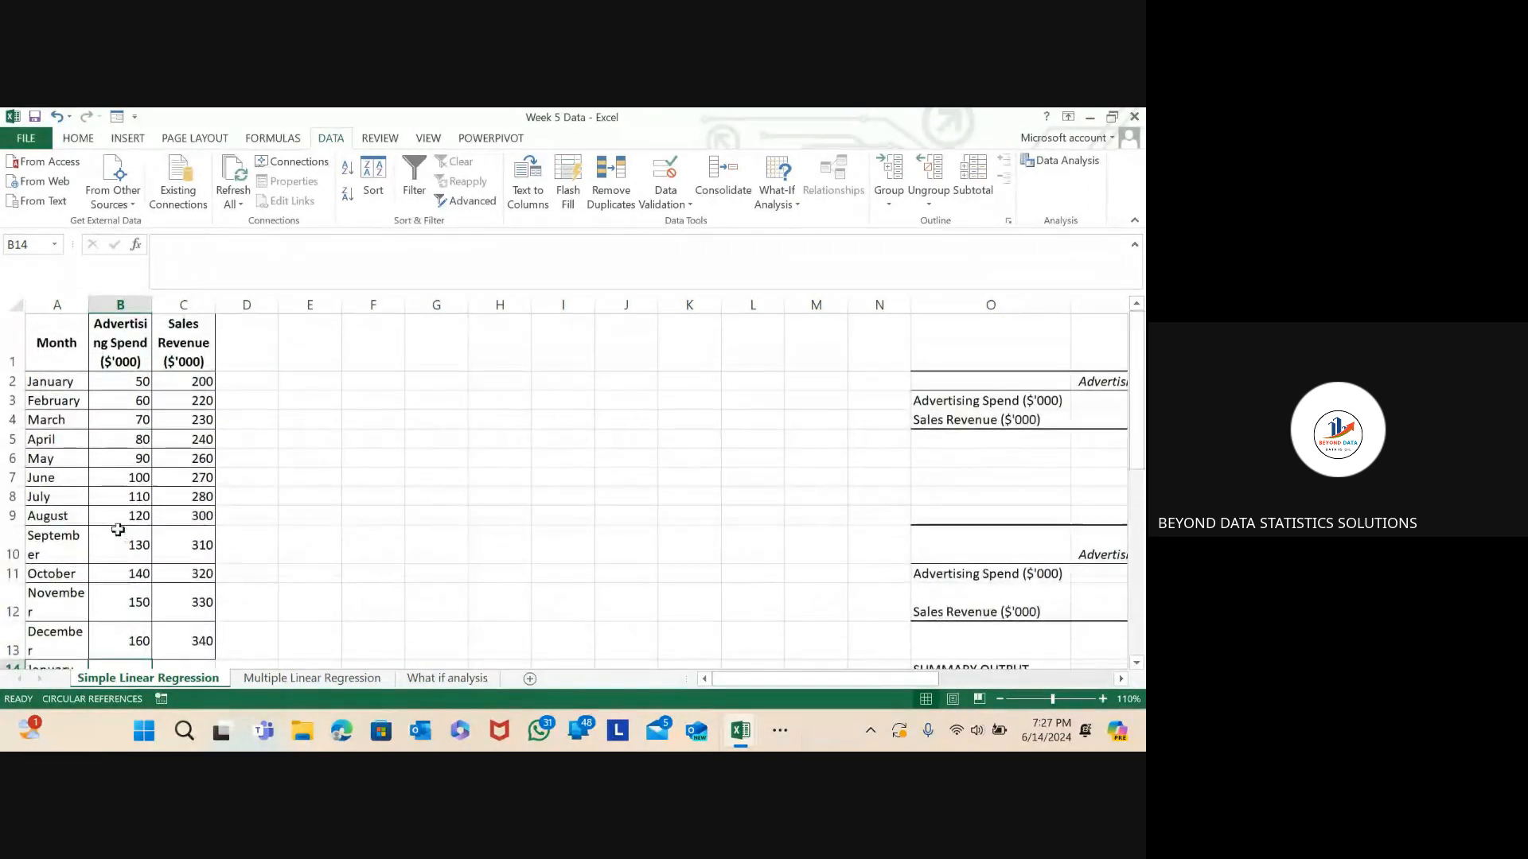
left_click(1001, 698)
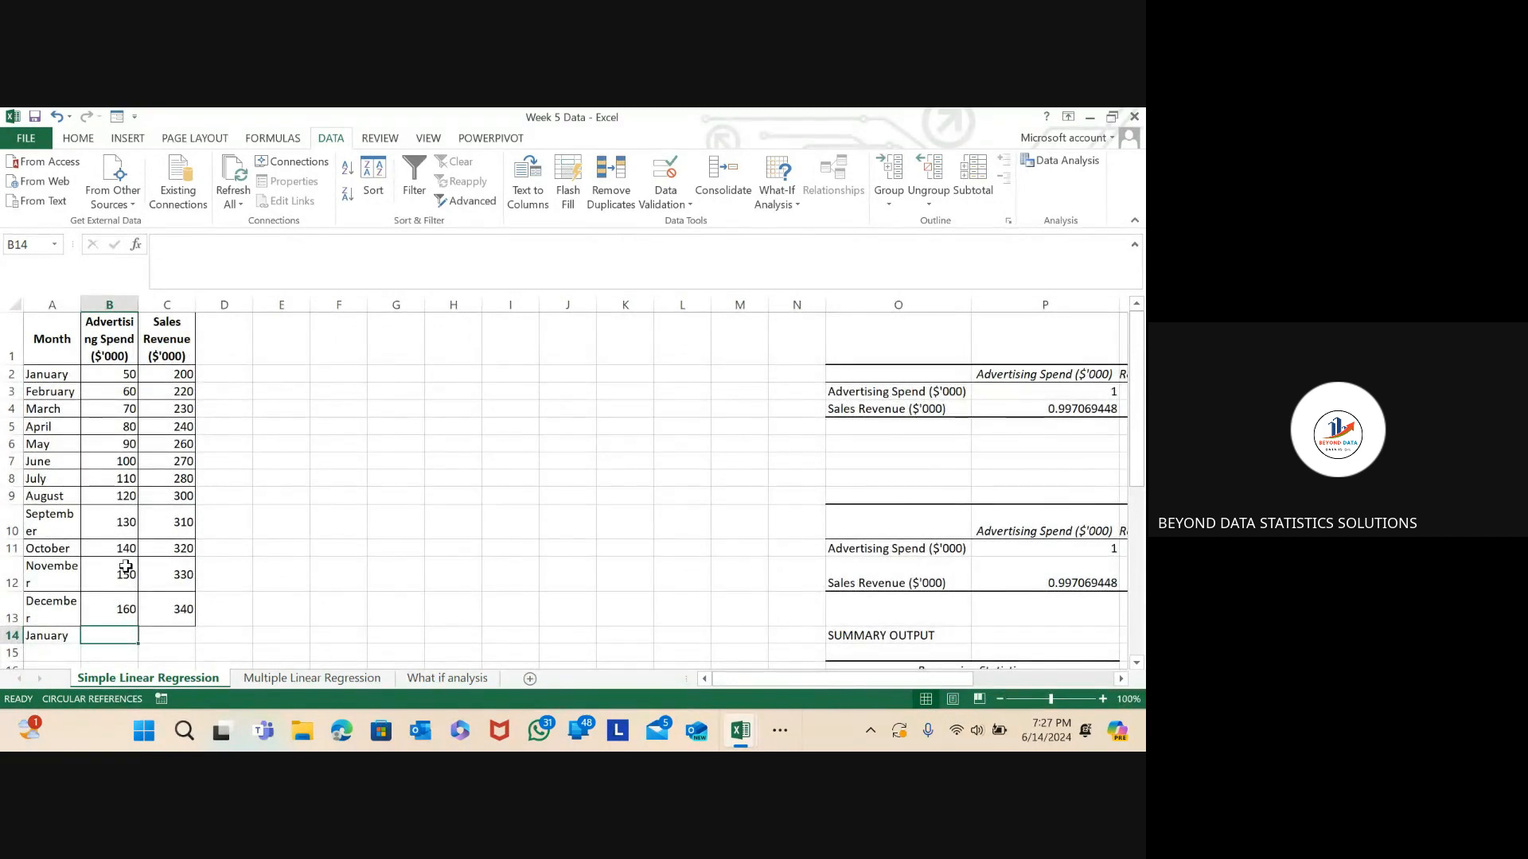
scroll(126, 567, "down", 1)
scroll(125, 567, "up", 1)
left_click(163, 635)
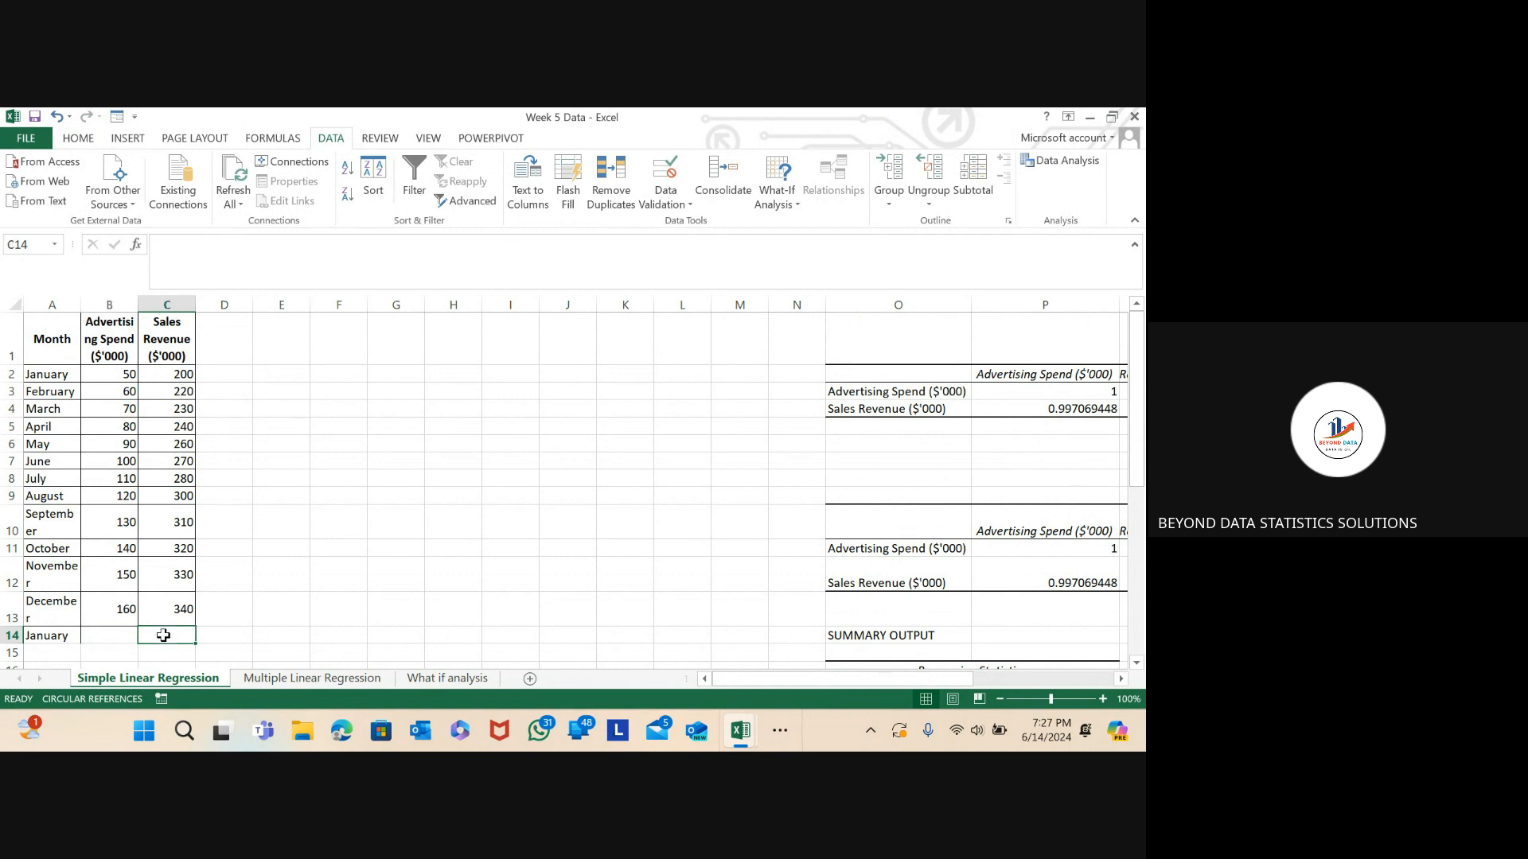
type("=")
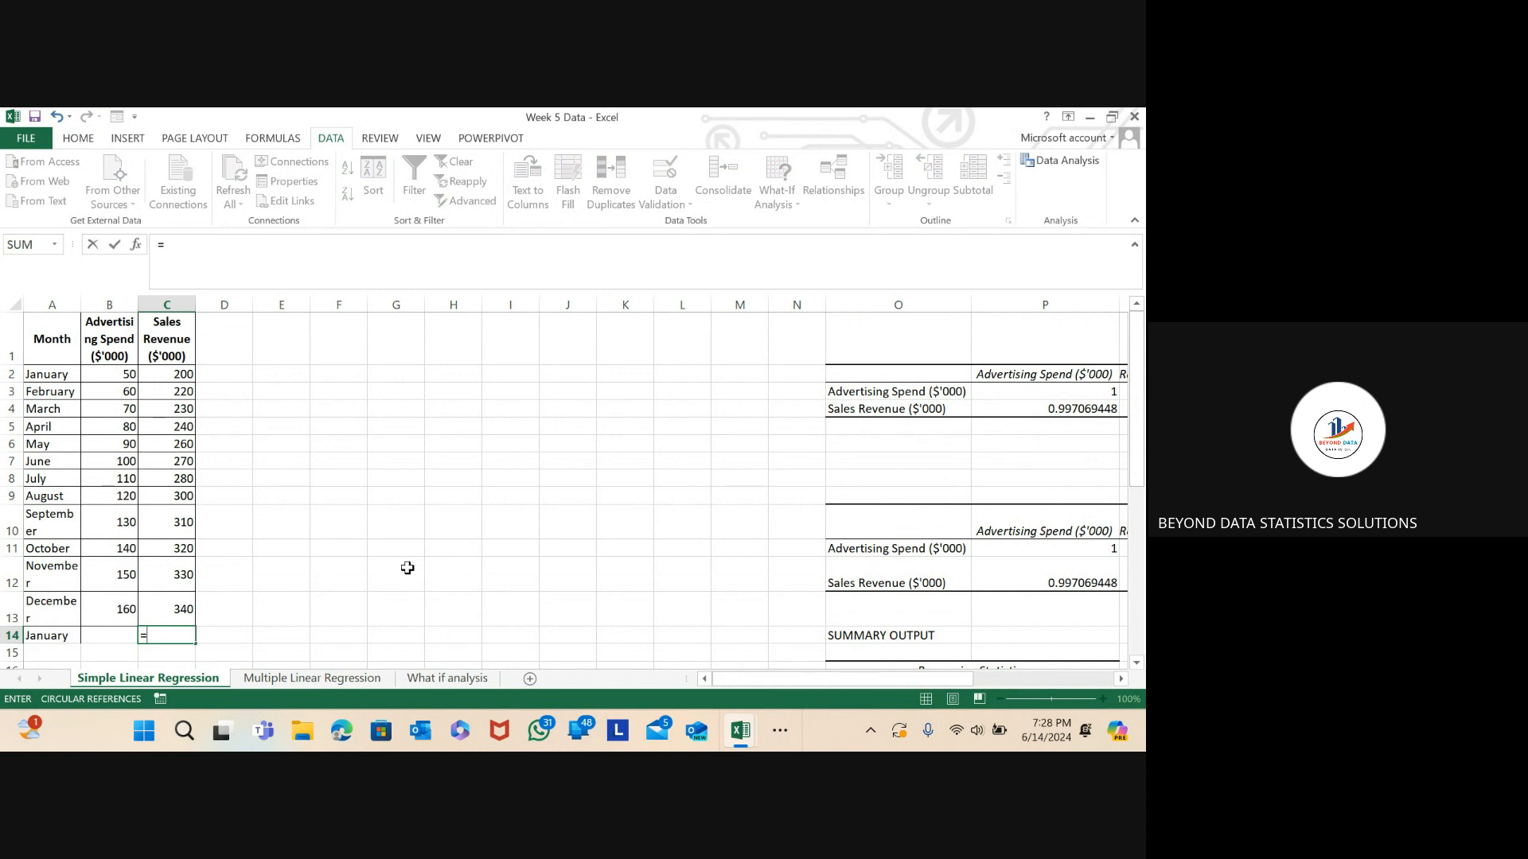
- Move the Advertisement Vs Revenue chart up beside the monthly data table, across about columns E to M starting near row 4
scroll(443, 573, "down", 2)
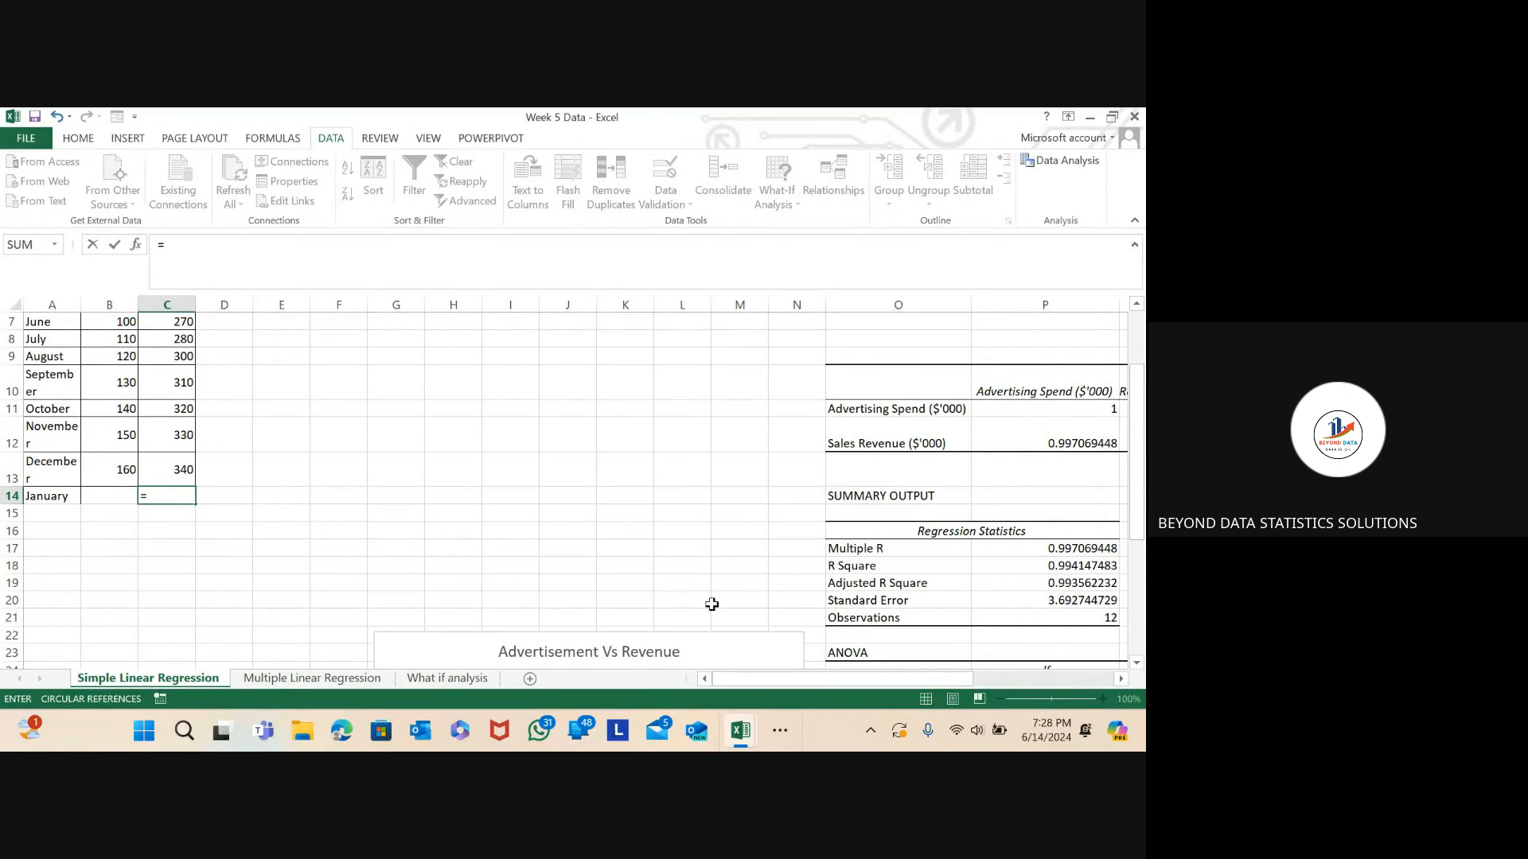
left_click_drag(708, 654, 602, 329)
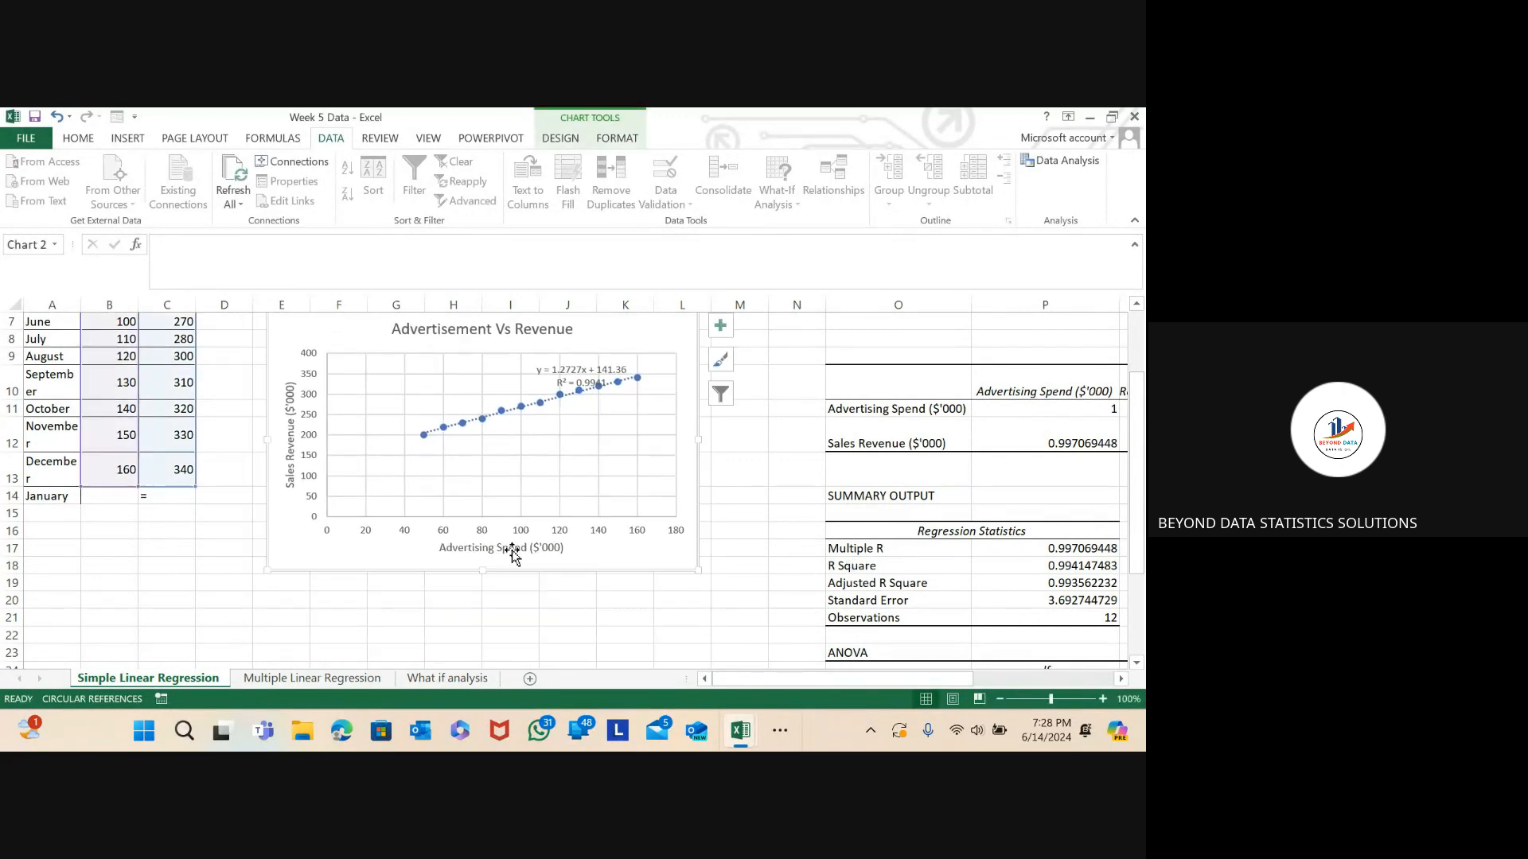
scroll(514, 549, "up", 2)
left_click(476, 468)
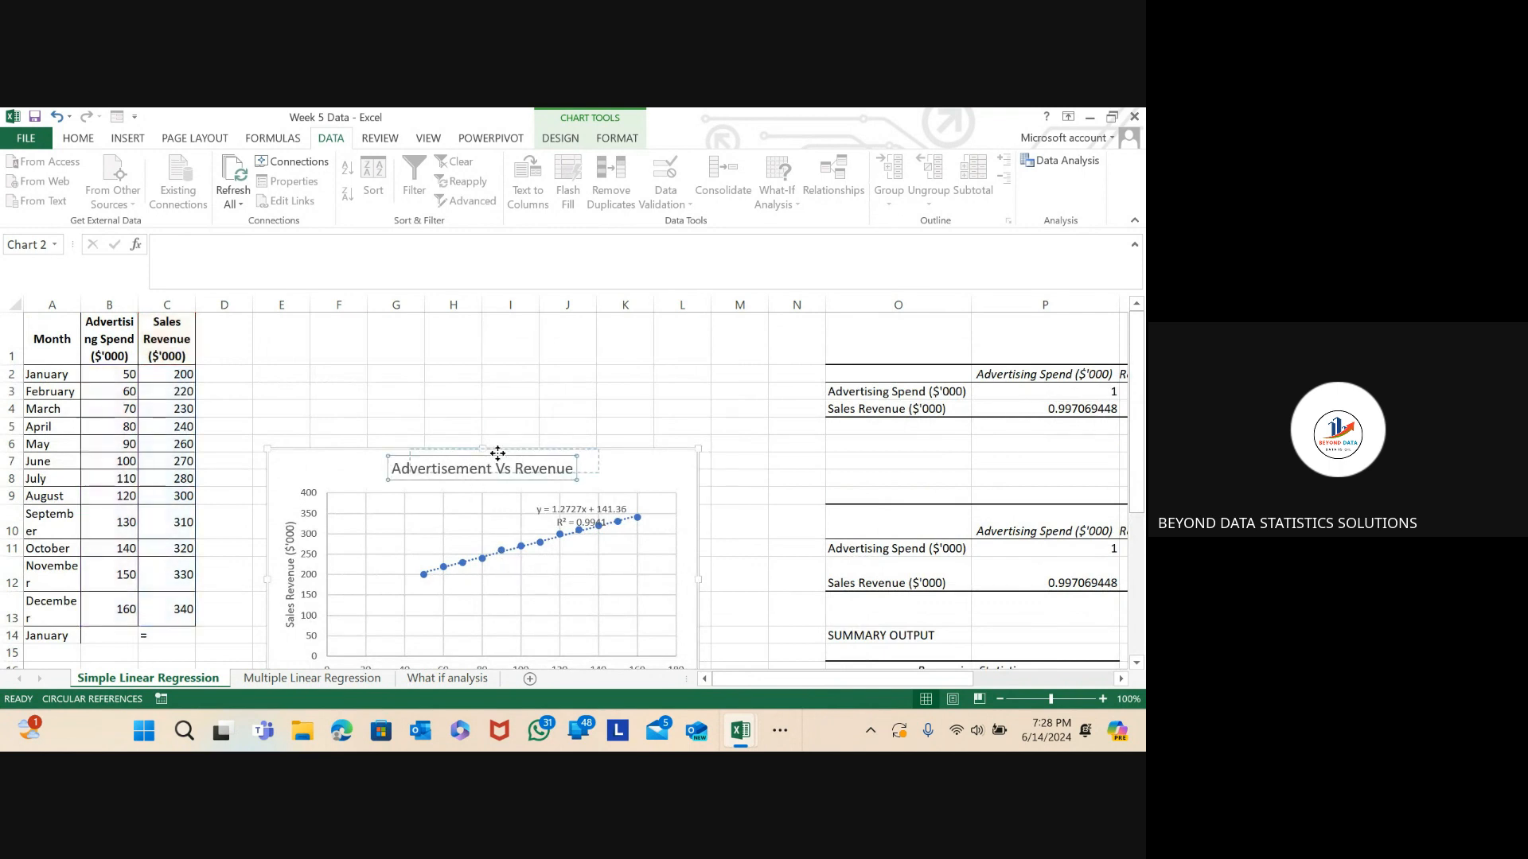
left_click_drag(506, 442, 506, 443)
left_click_drag(375, 468, 411, 431)
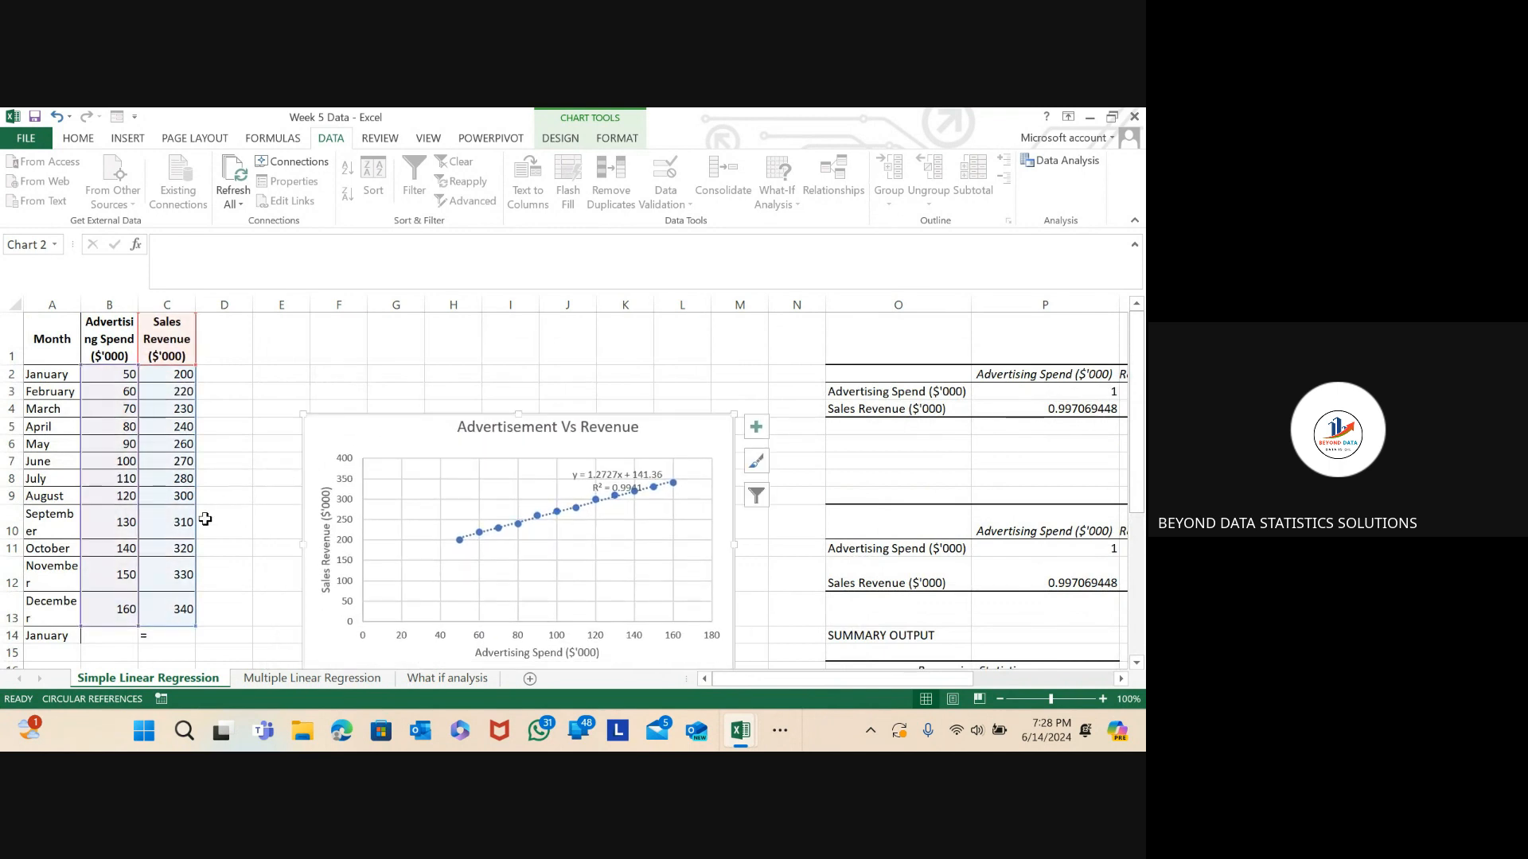
scroll(206, 519, "down", 1)
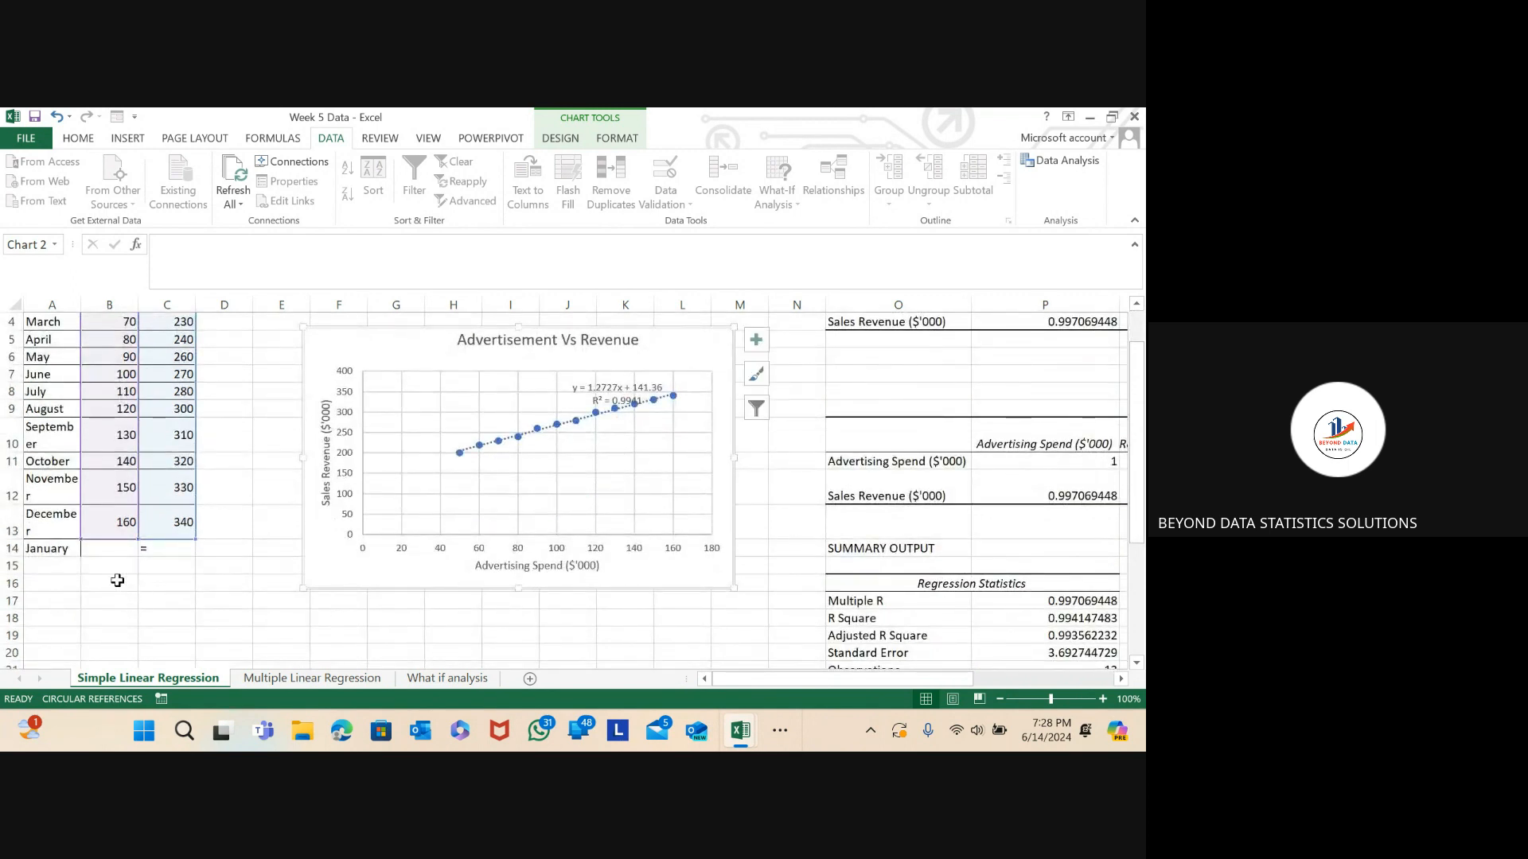
- Complete the January sales revenue prediction in C14 with the formula =1.2727*B14+141.36, and select its Advertising Spend cell B14
left_click(148, 551)
type("=")
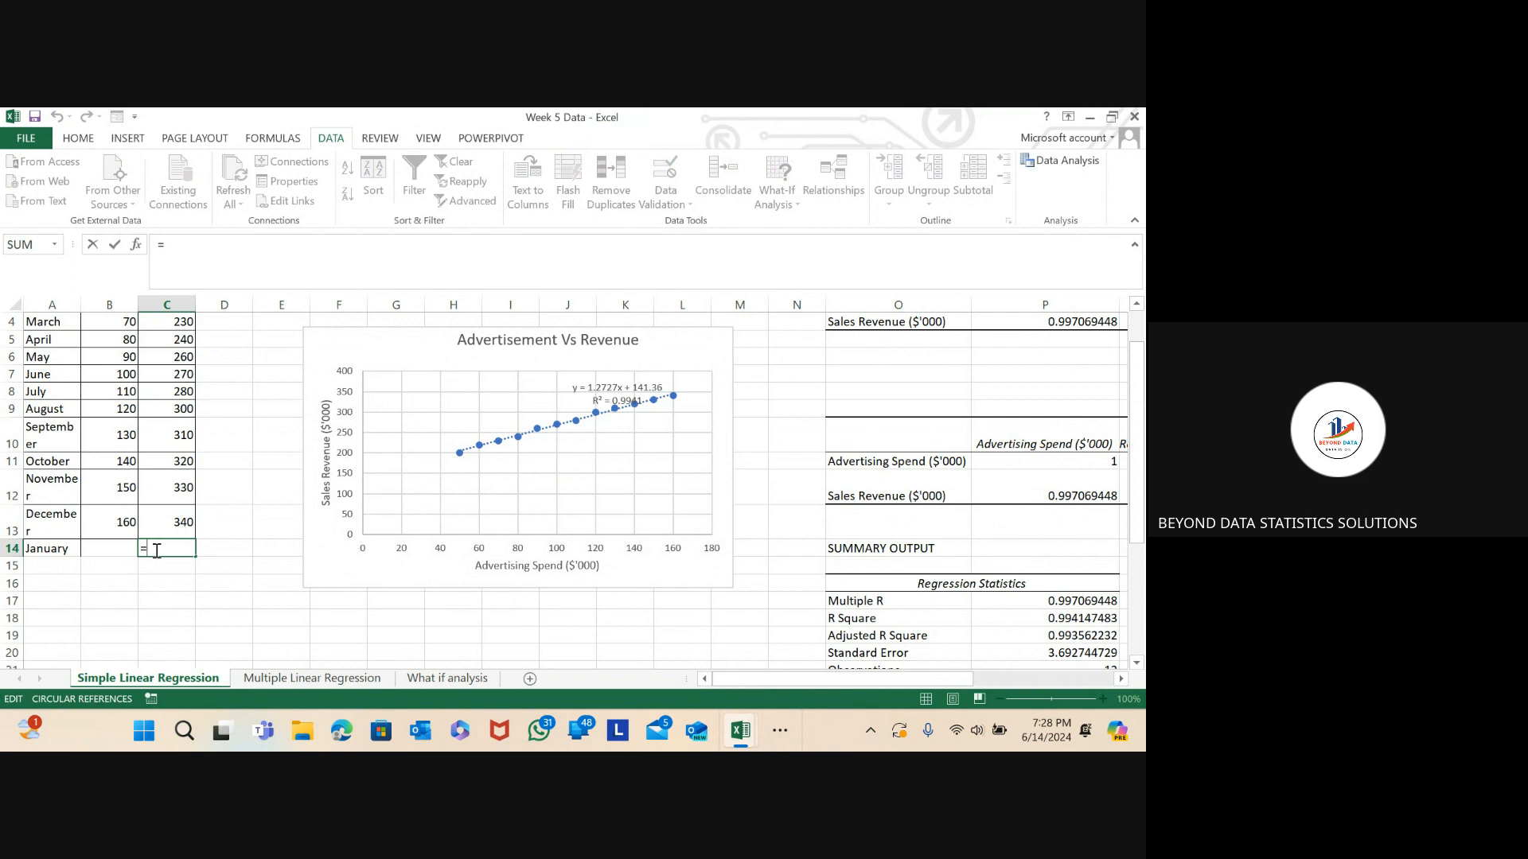
type("1.2727*")
scroll(117, 463, "up", 1)
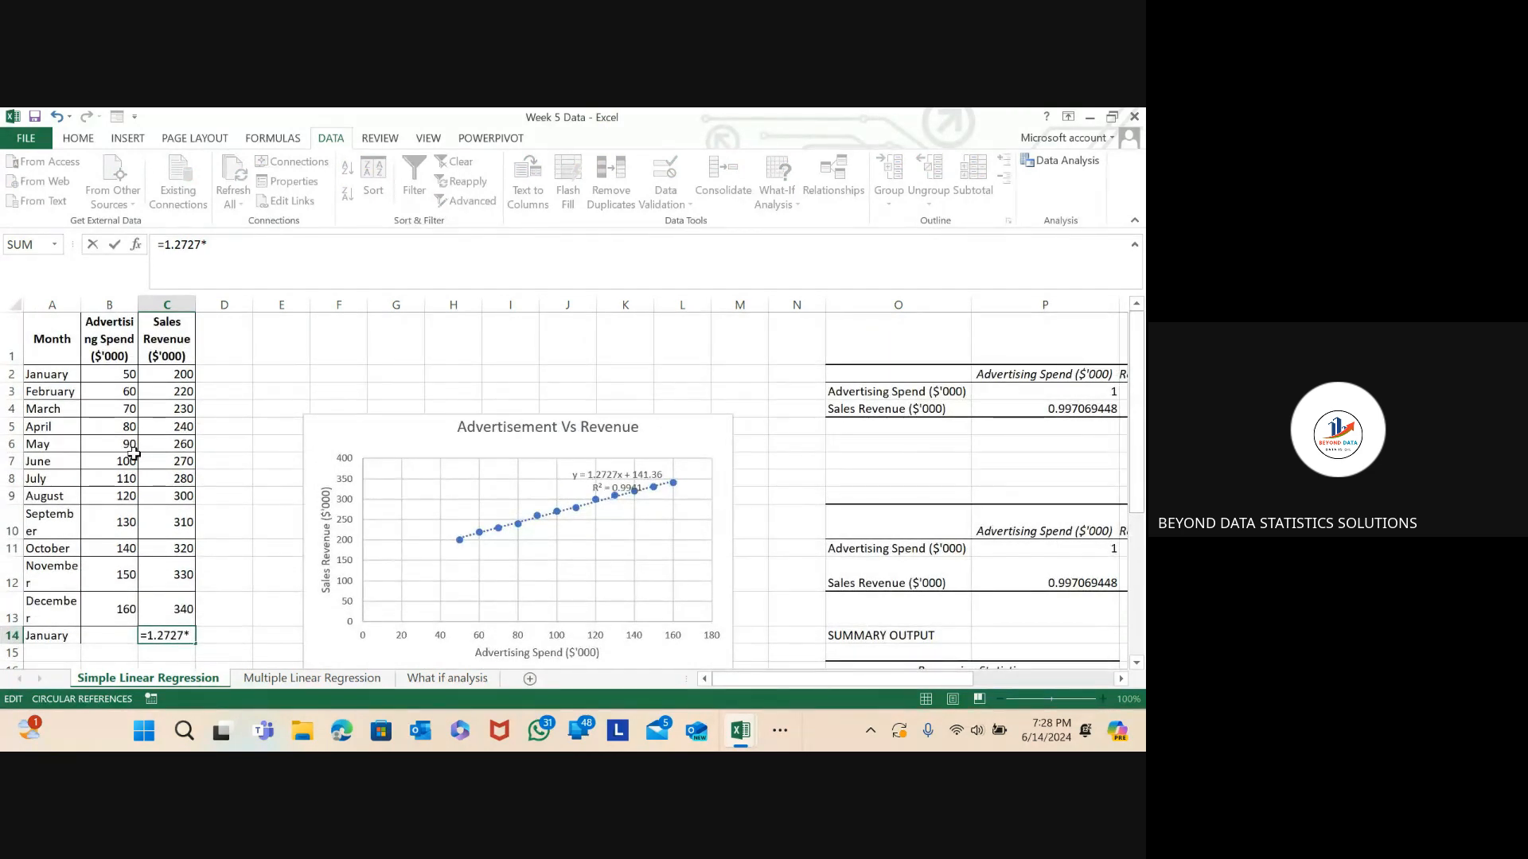
scroll(127, 454, "down", 1)
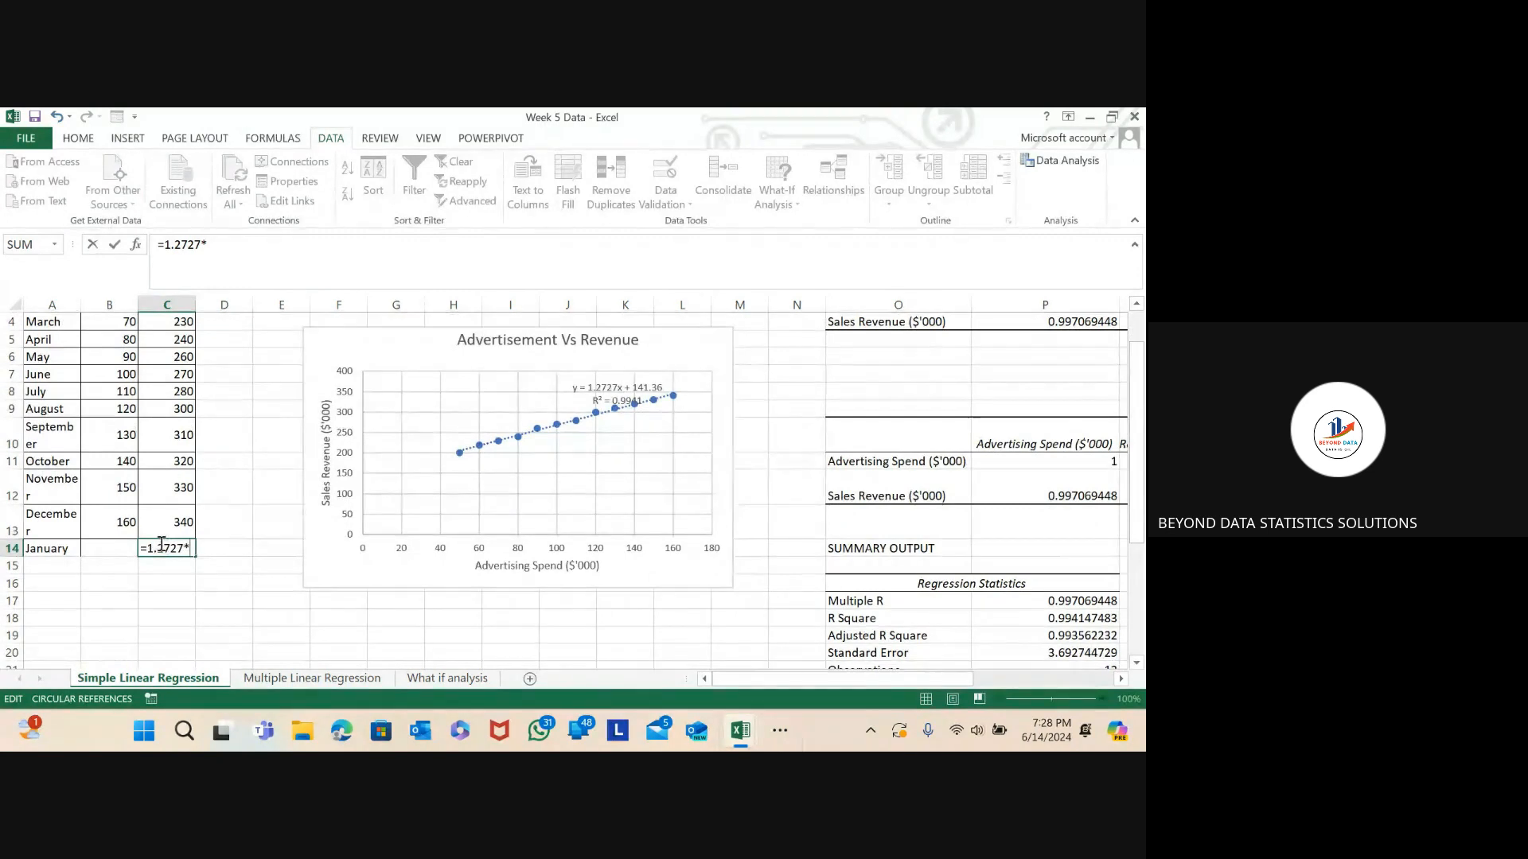
left_click(115, 551)
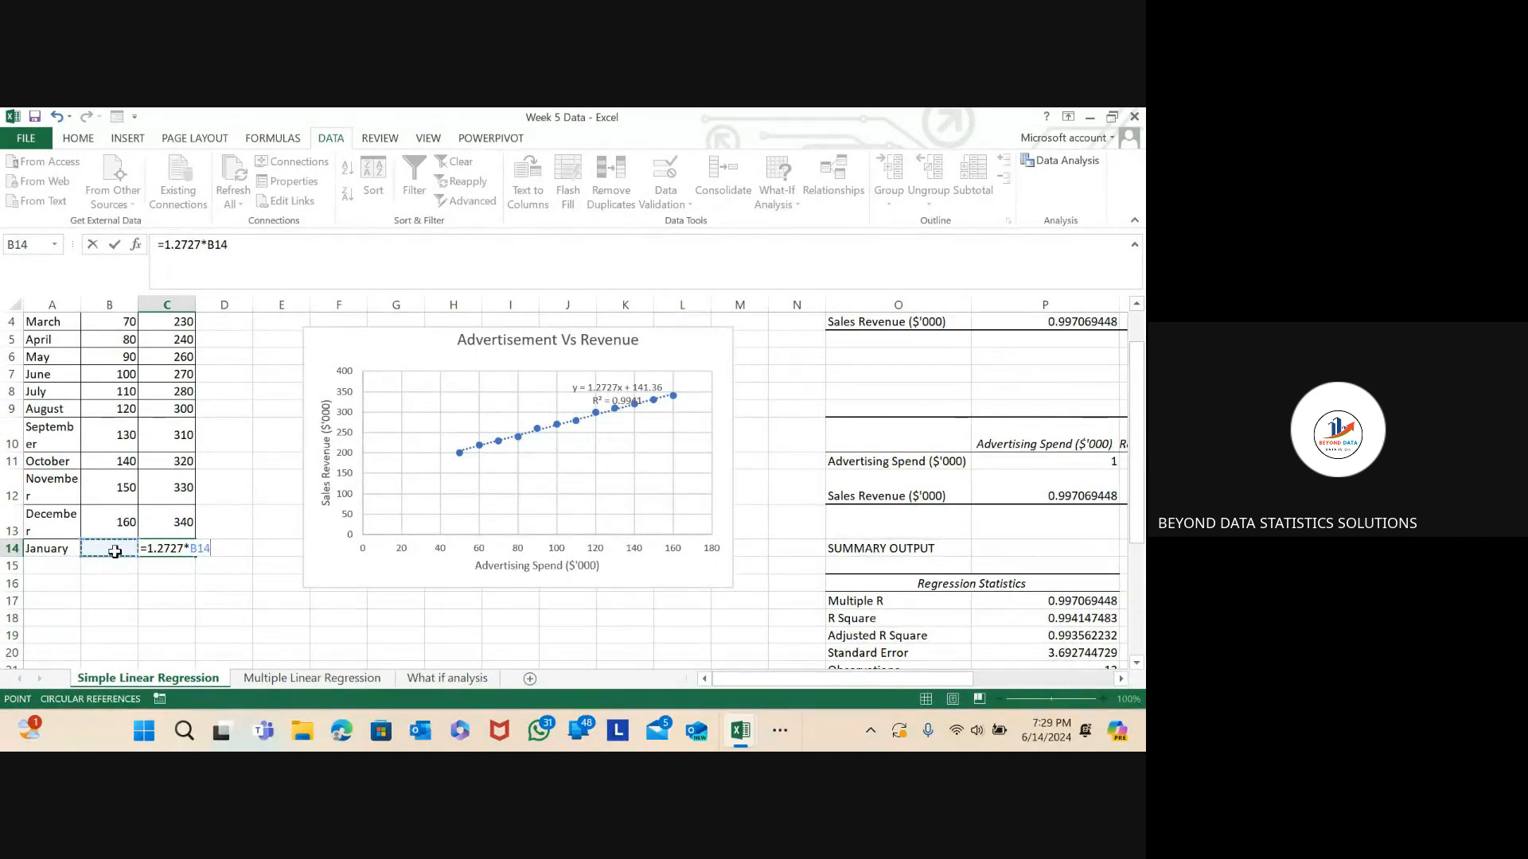
type("+")
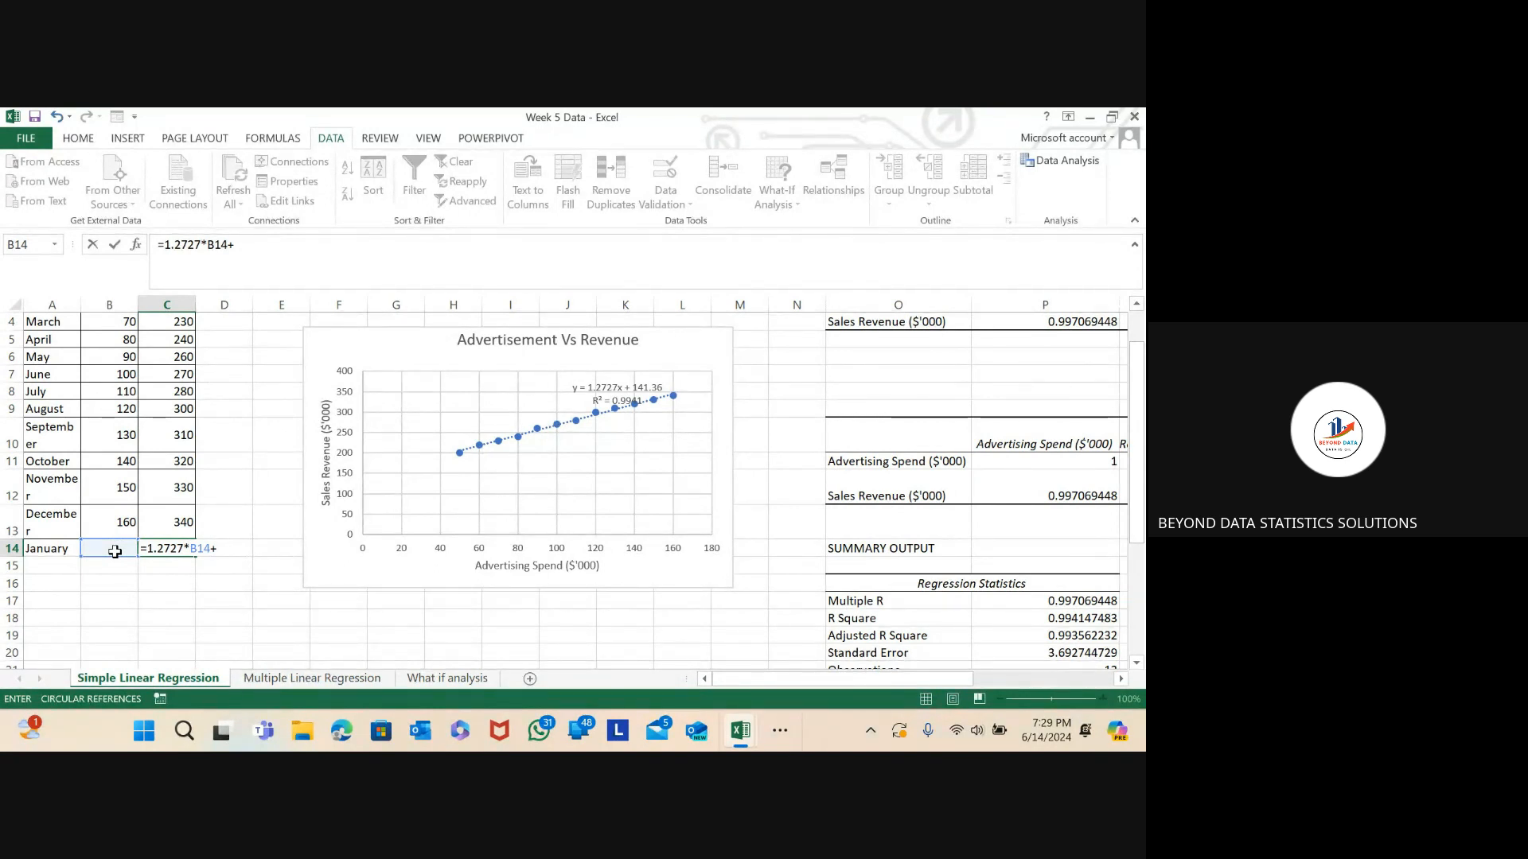
type("141.36")
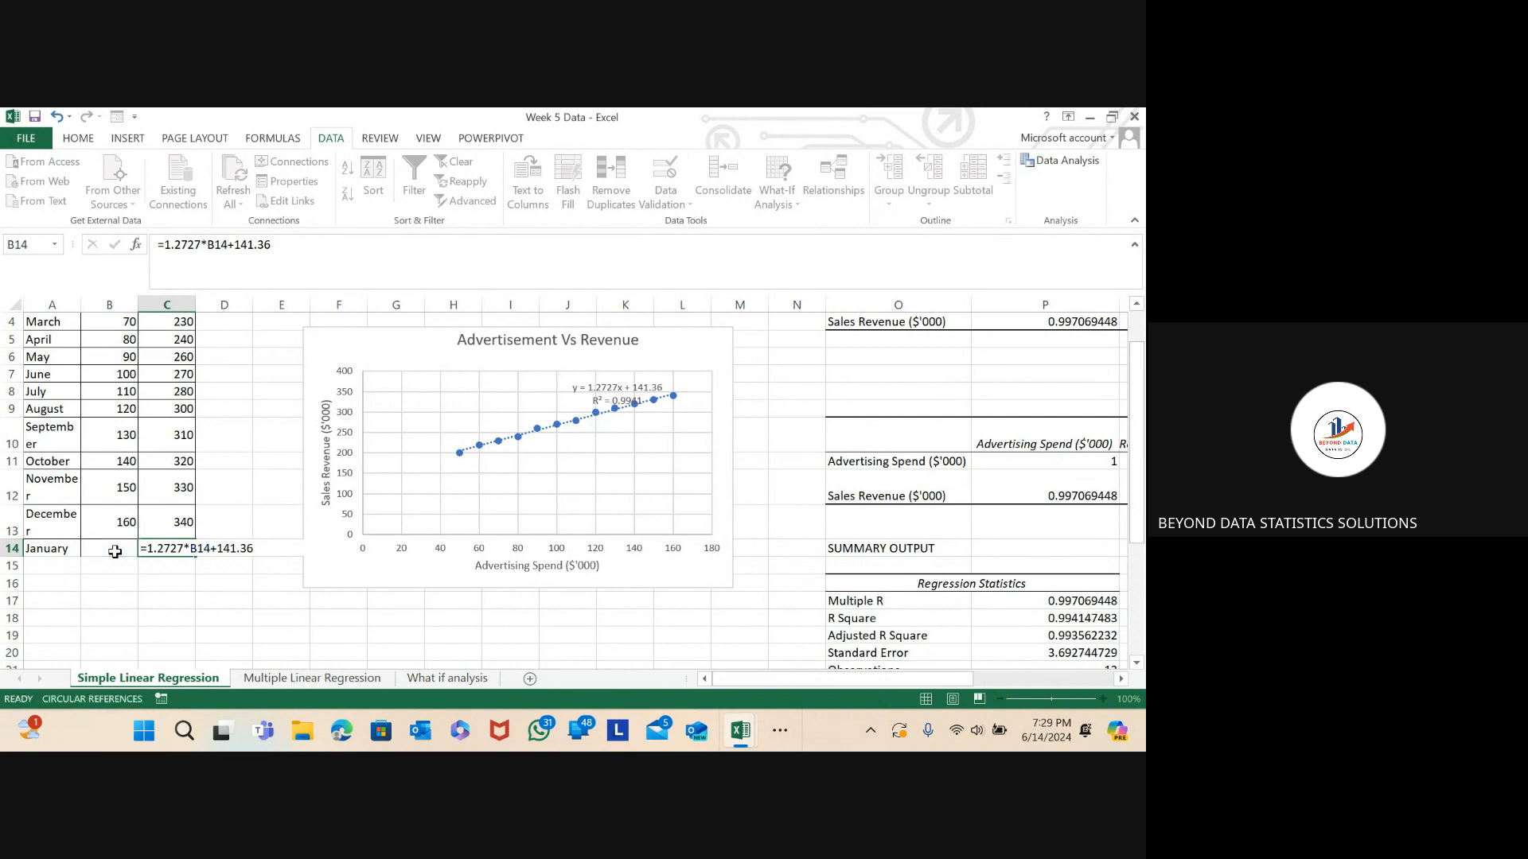
key("Return")
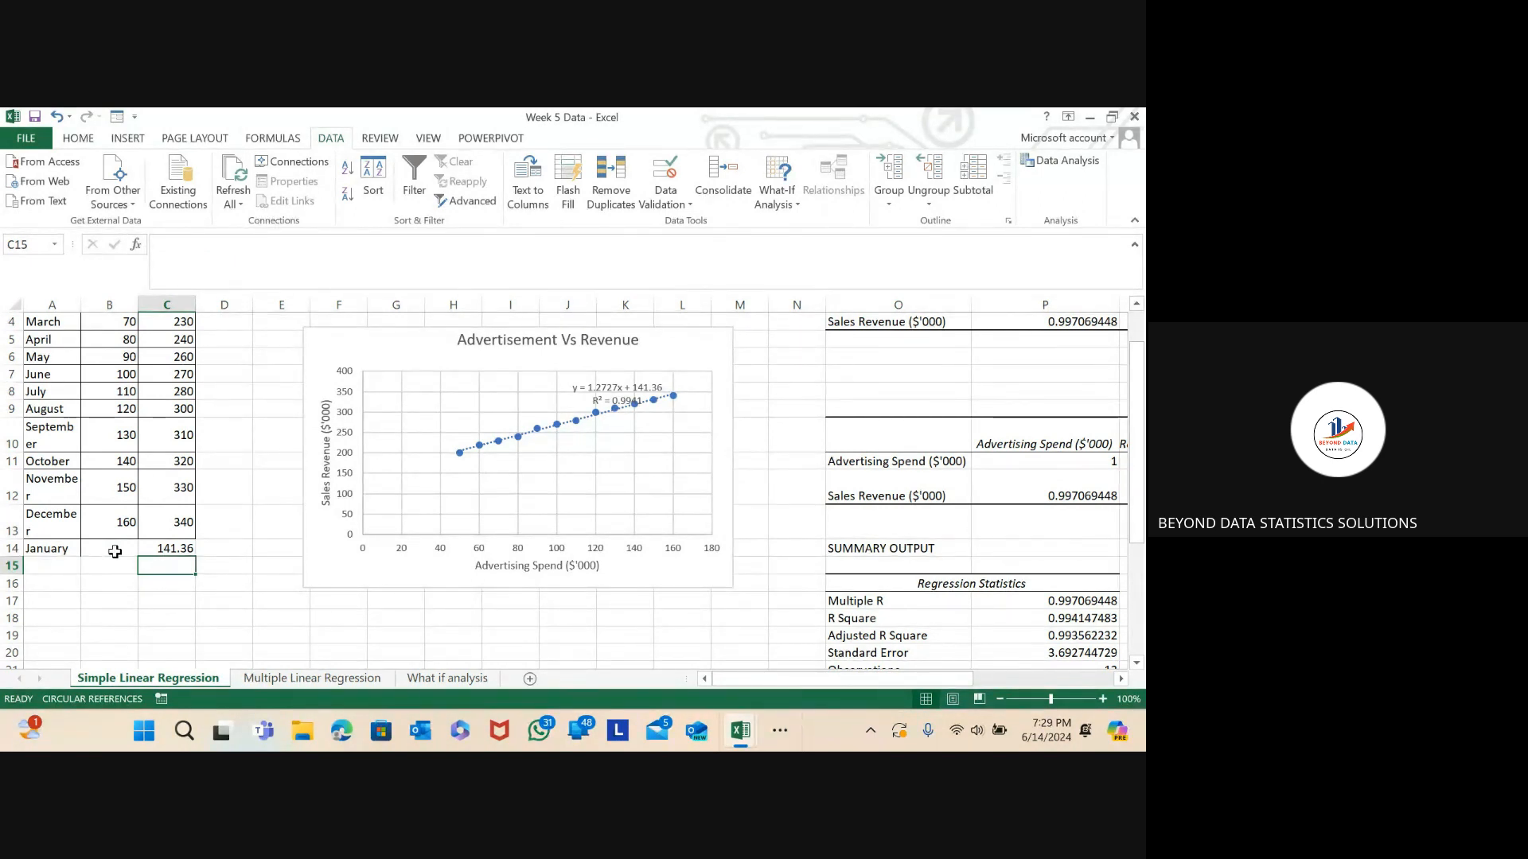
left_click(115, 552)
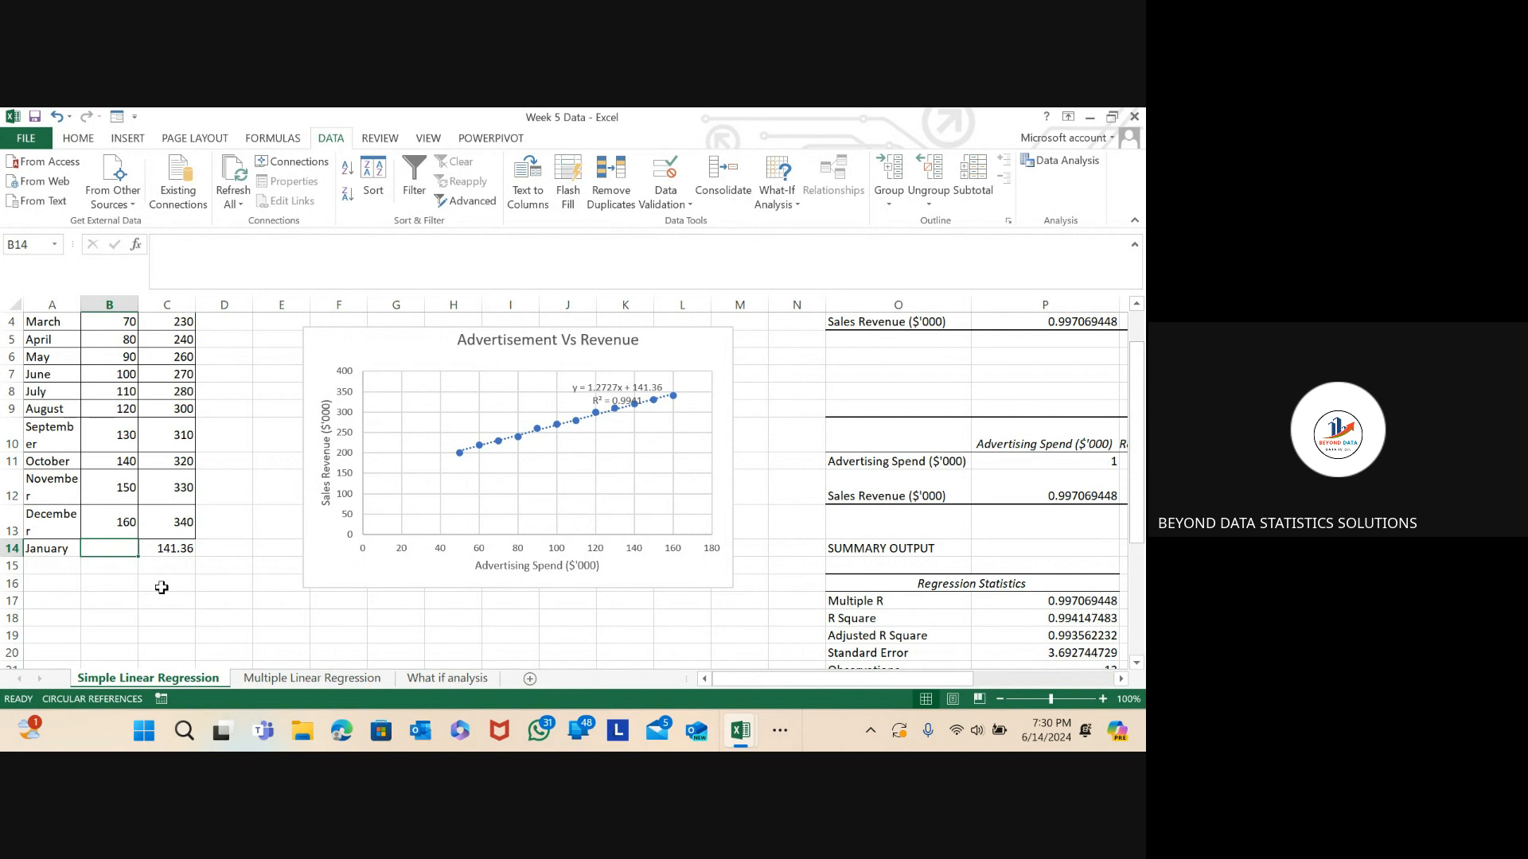
- Enter 200 as January's Advertising Spend in B14 and check the Sales Revenue prediction formula in C14
type("200")
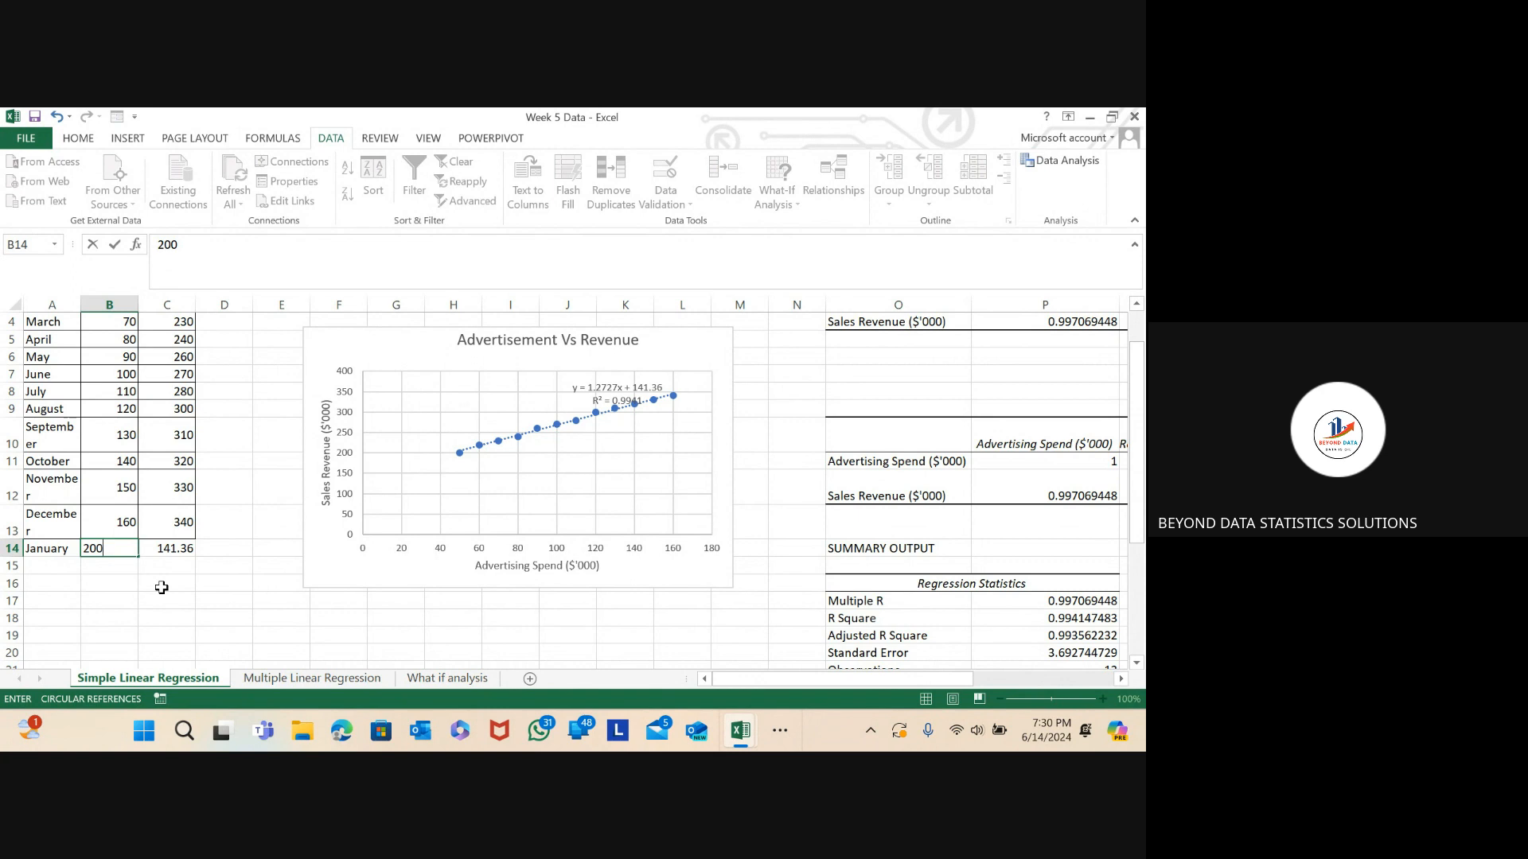
key("Return")
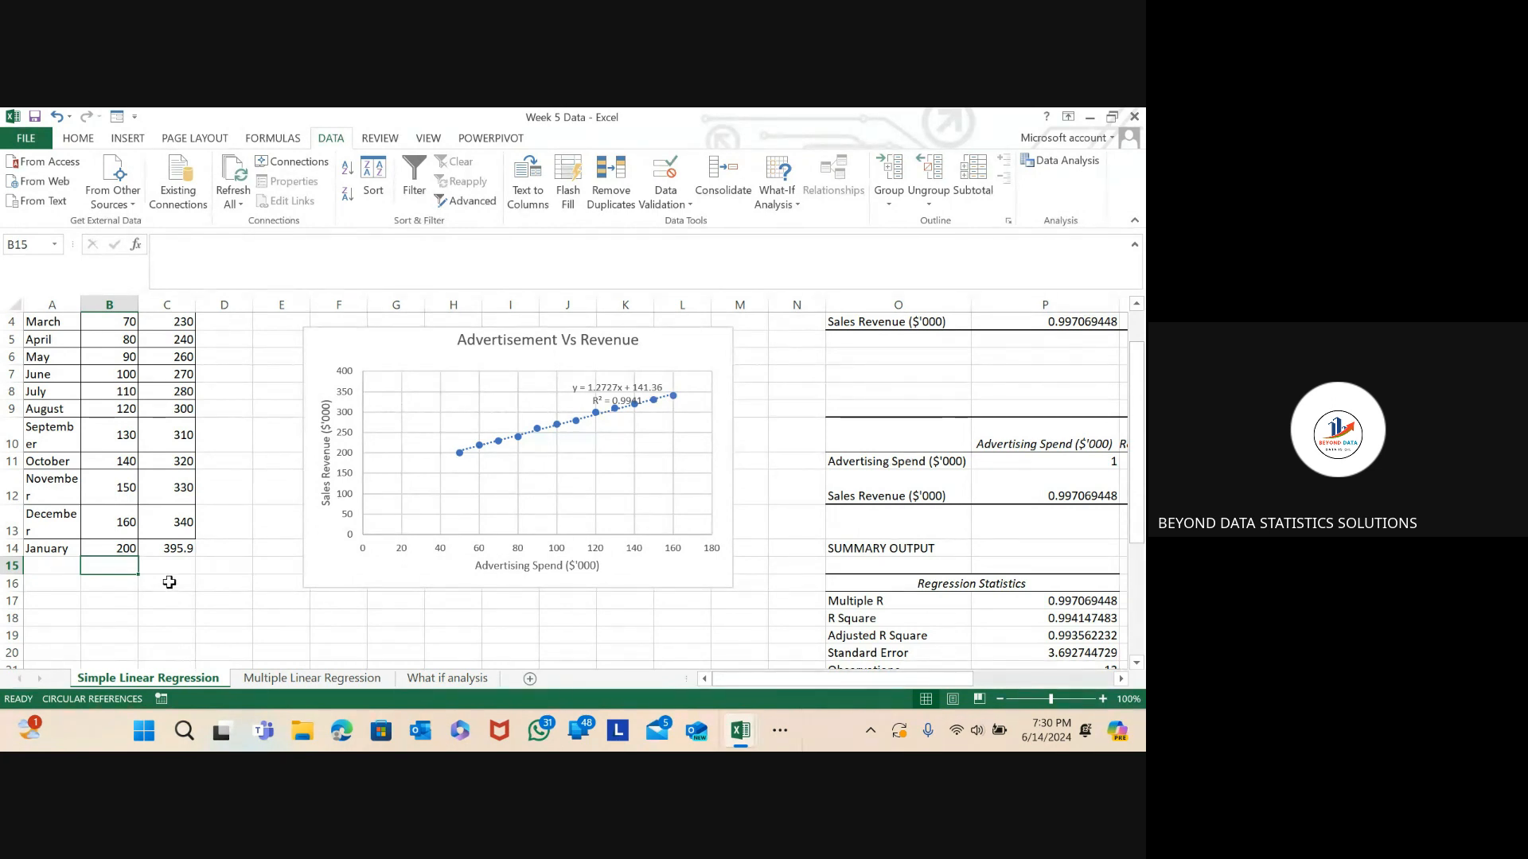
left_click(177, 567)
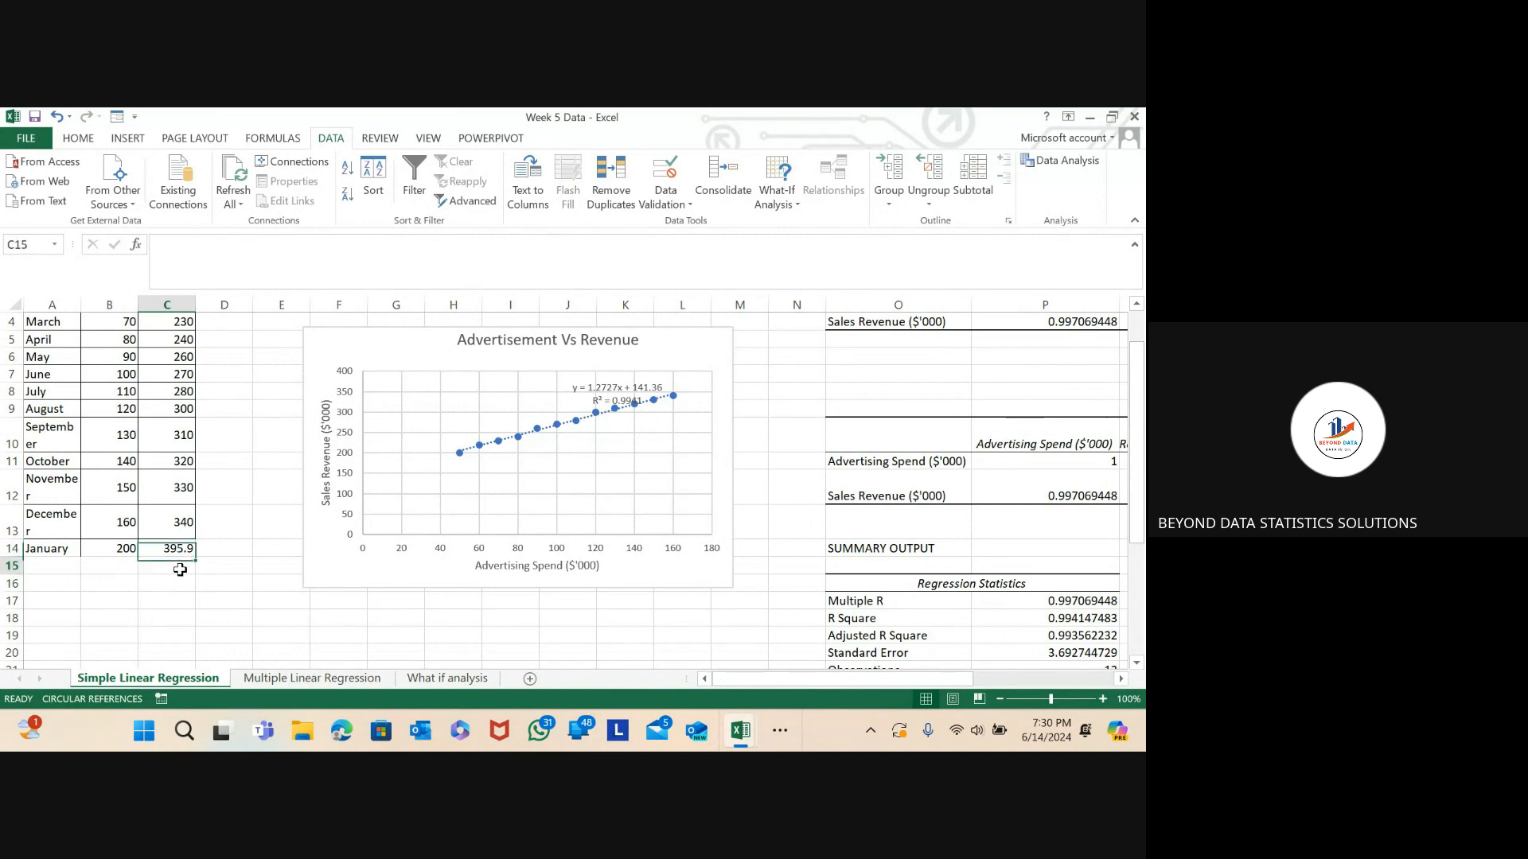
left_click(112, 581)
left_click(149, 566)
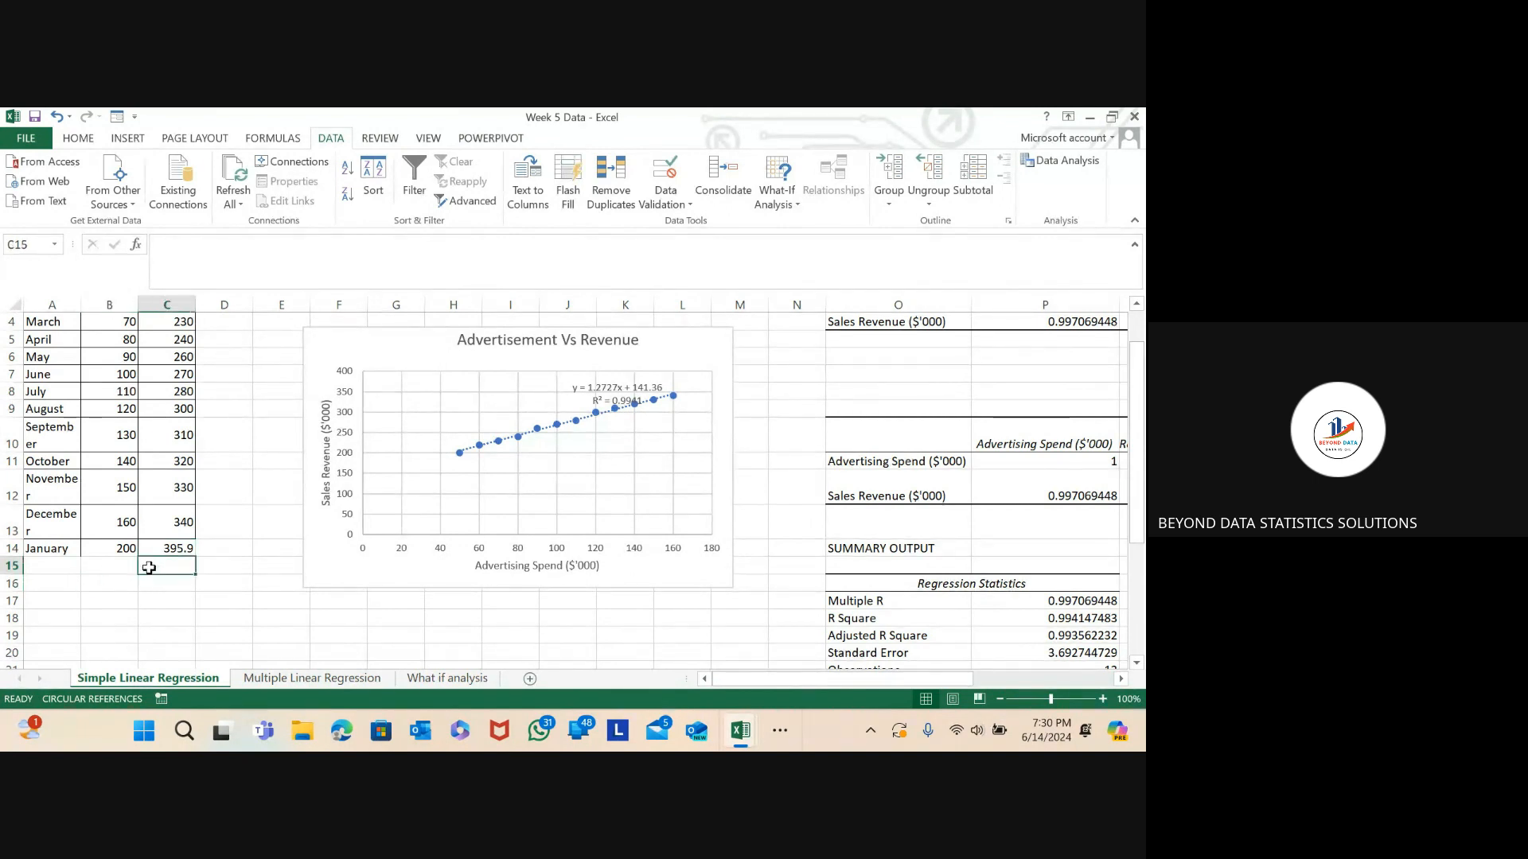
left_click(108, 570)
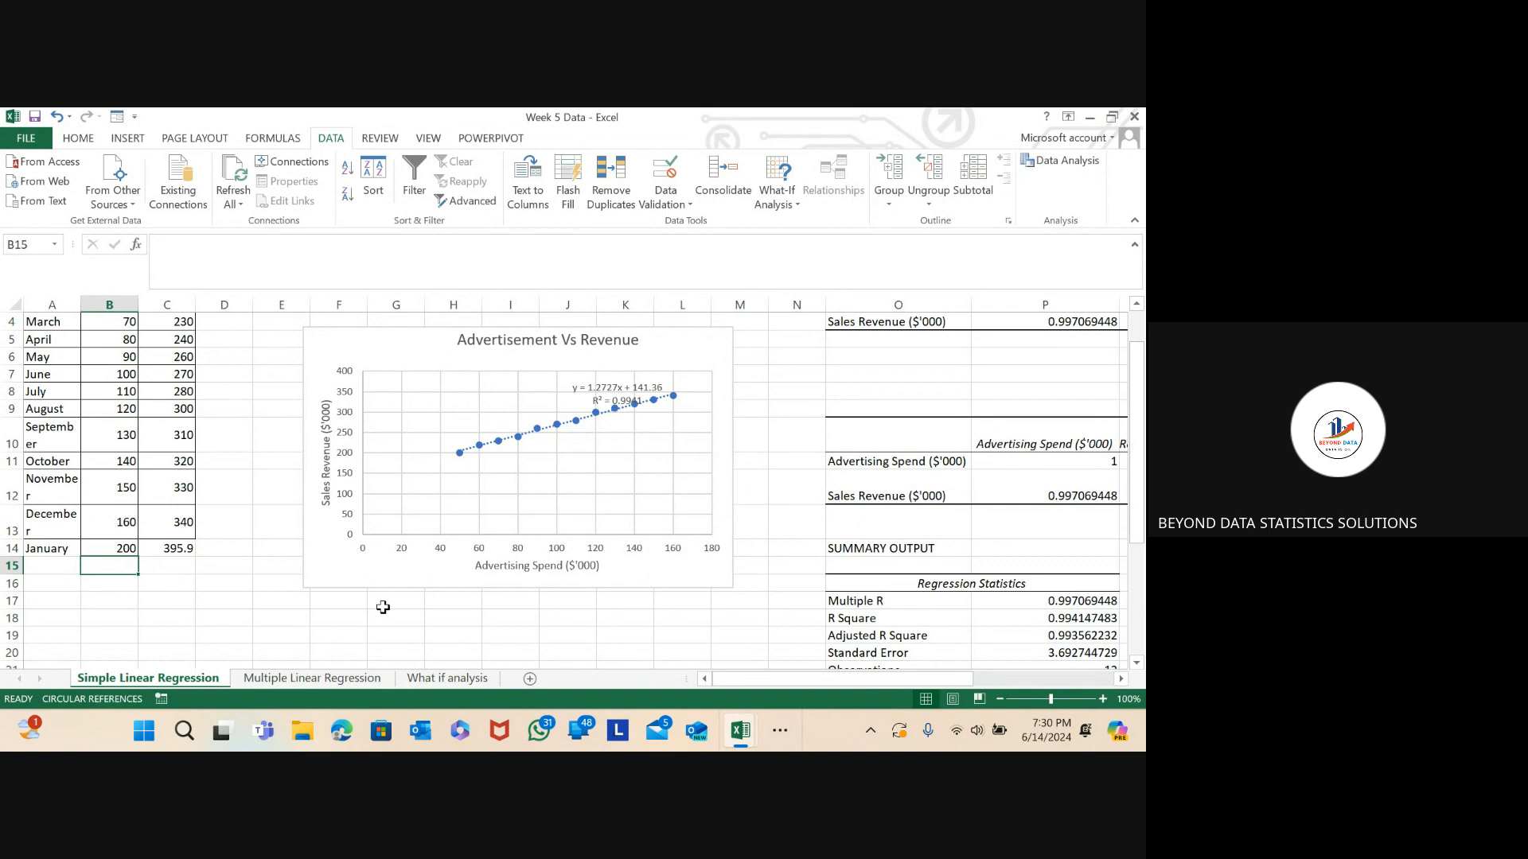
left_click(183, 563)
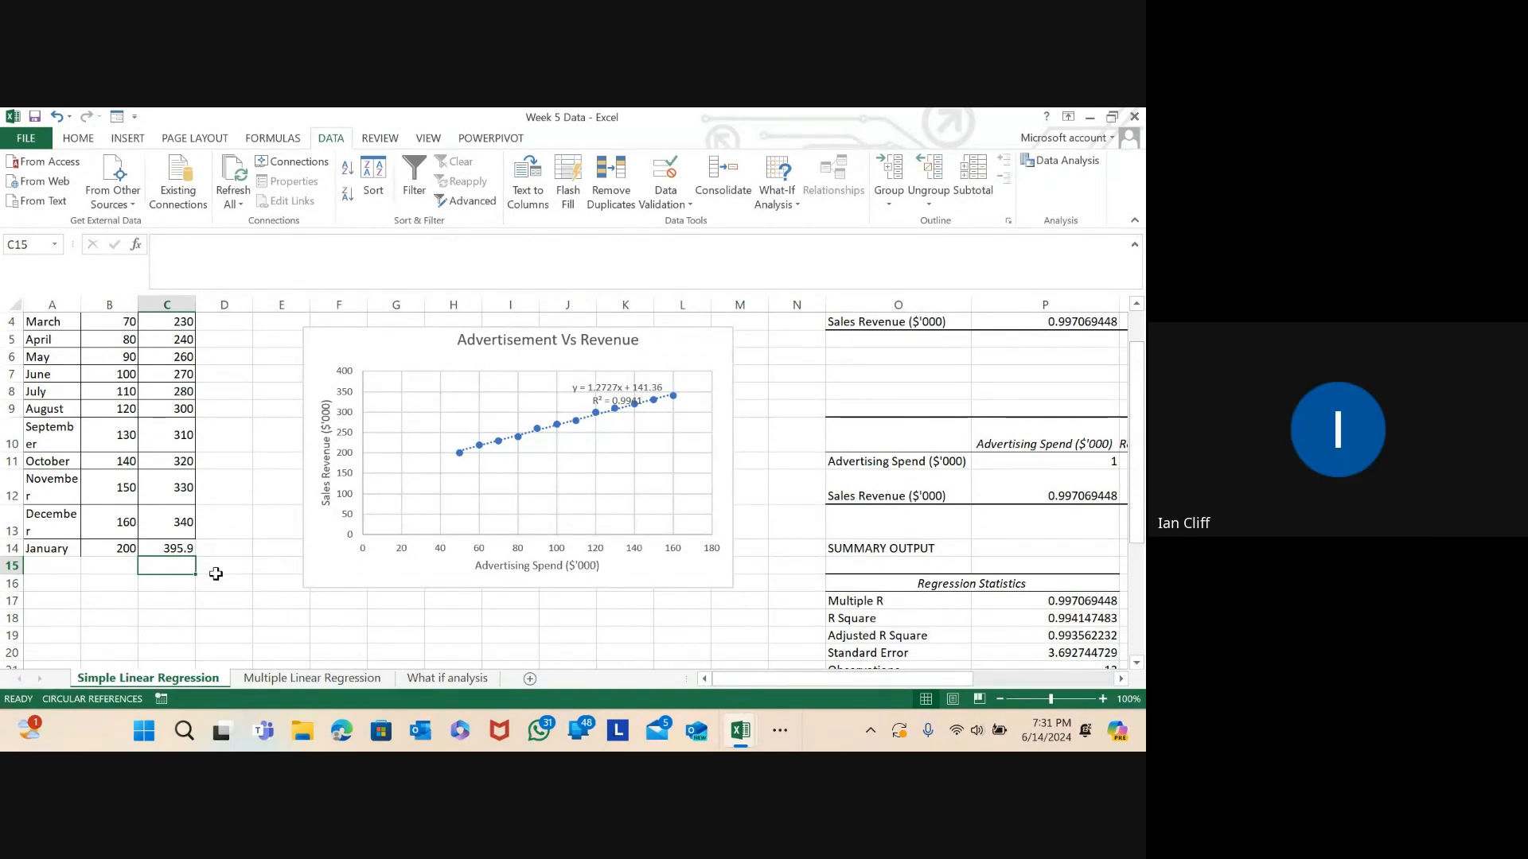
left_click(167, 598)
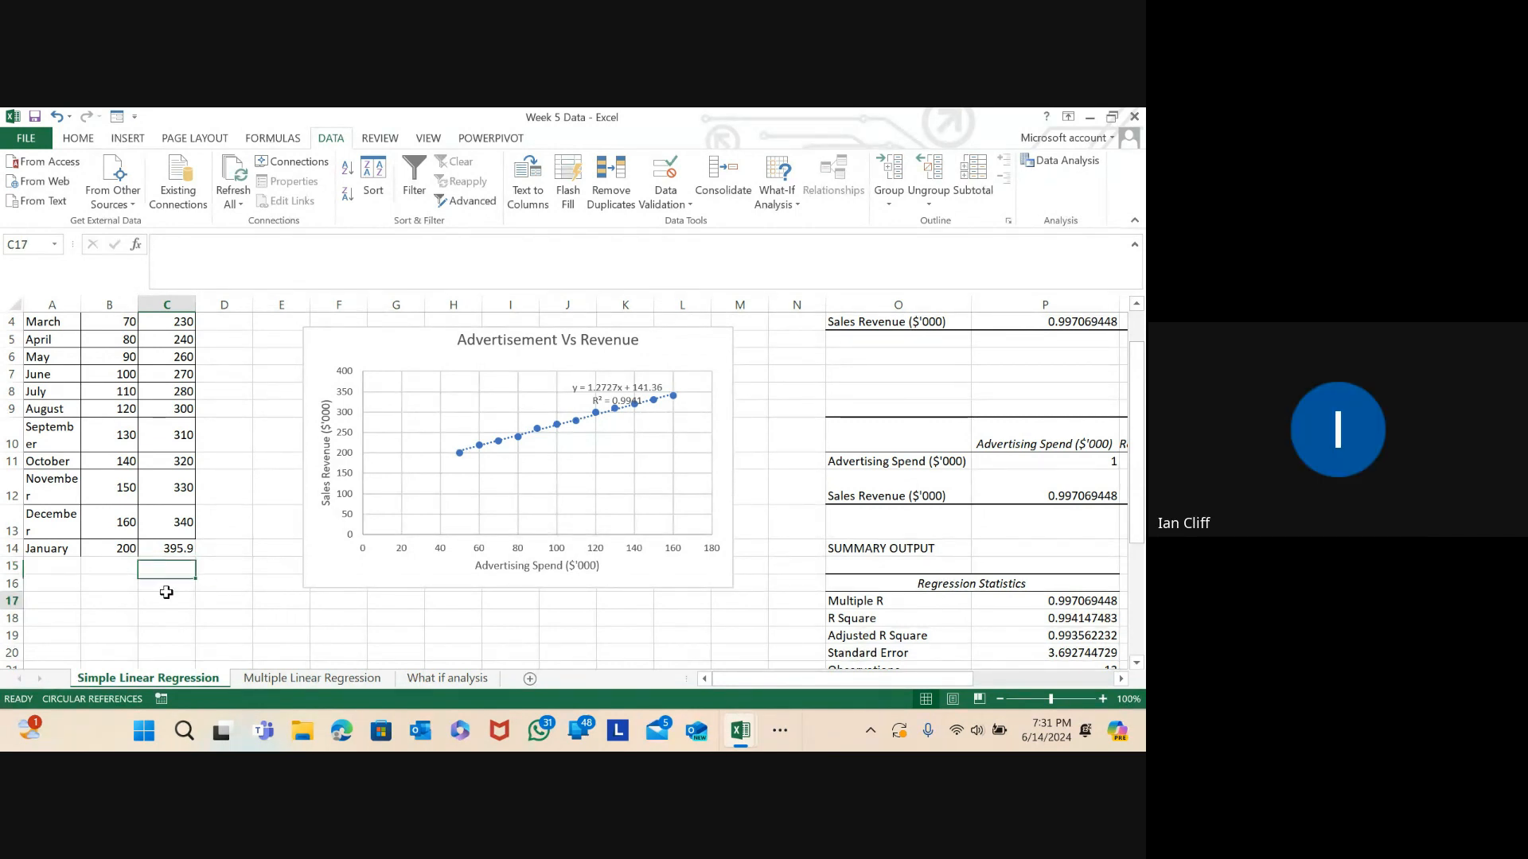
left_click(168, 551)
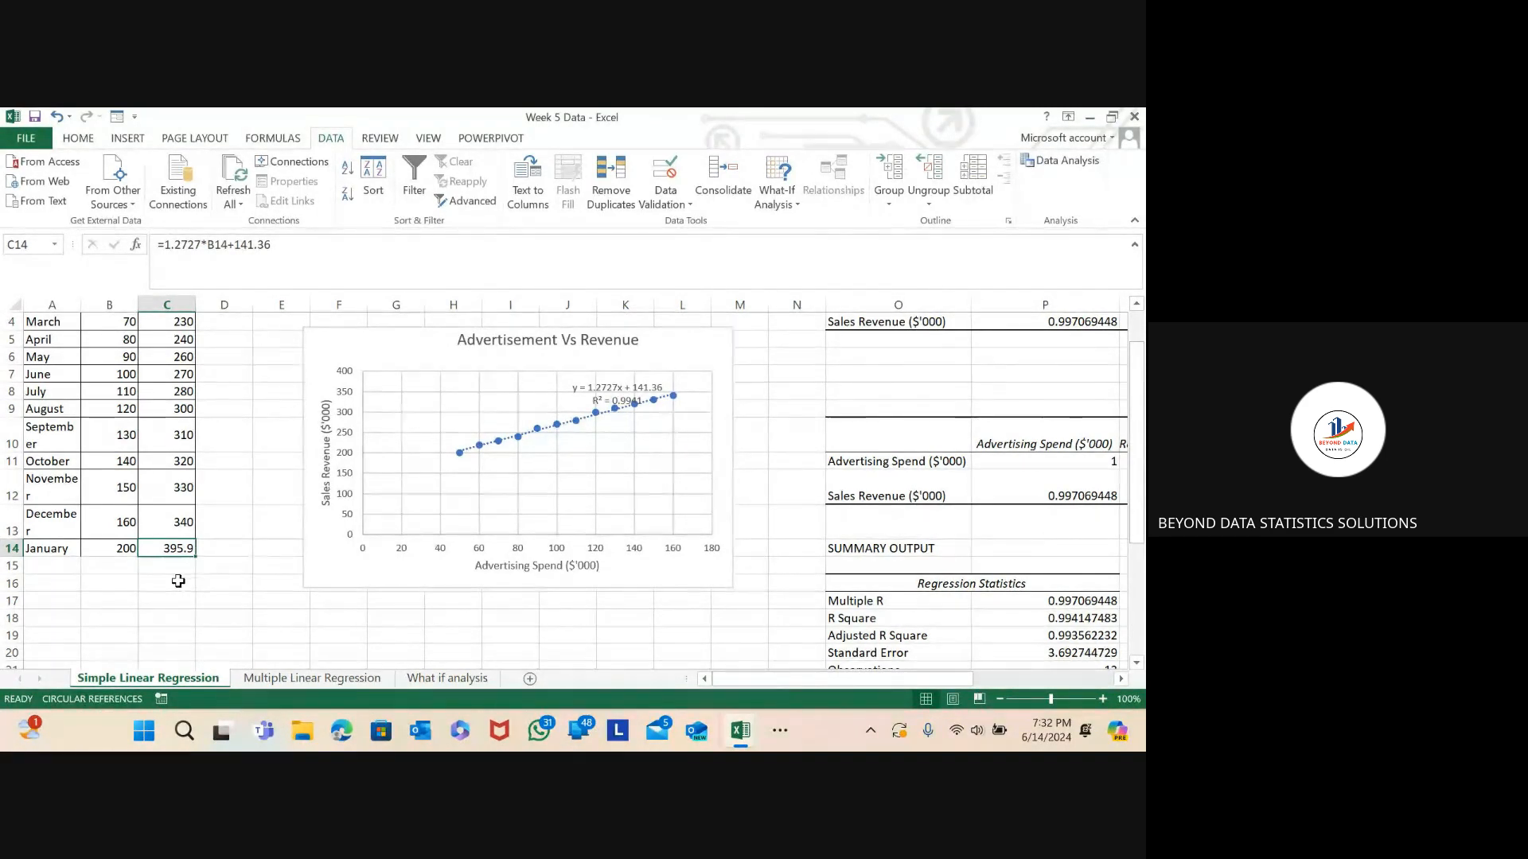
left_click(177, 581)
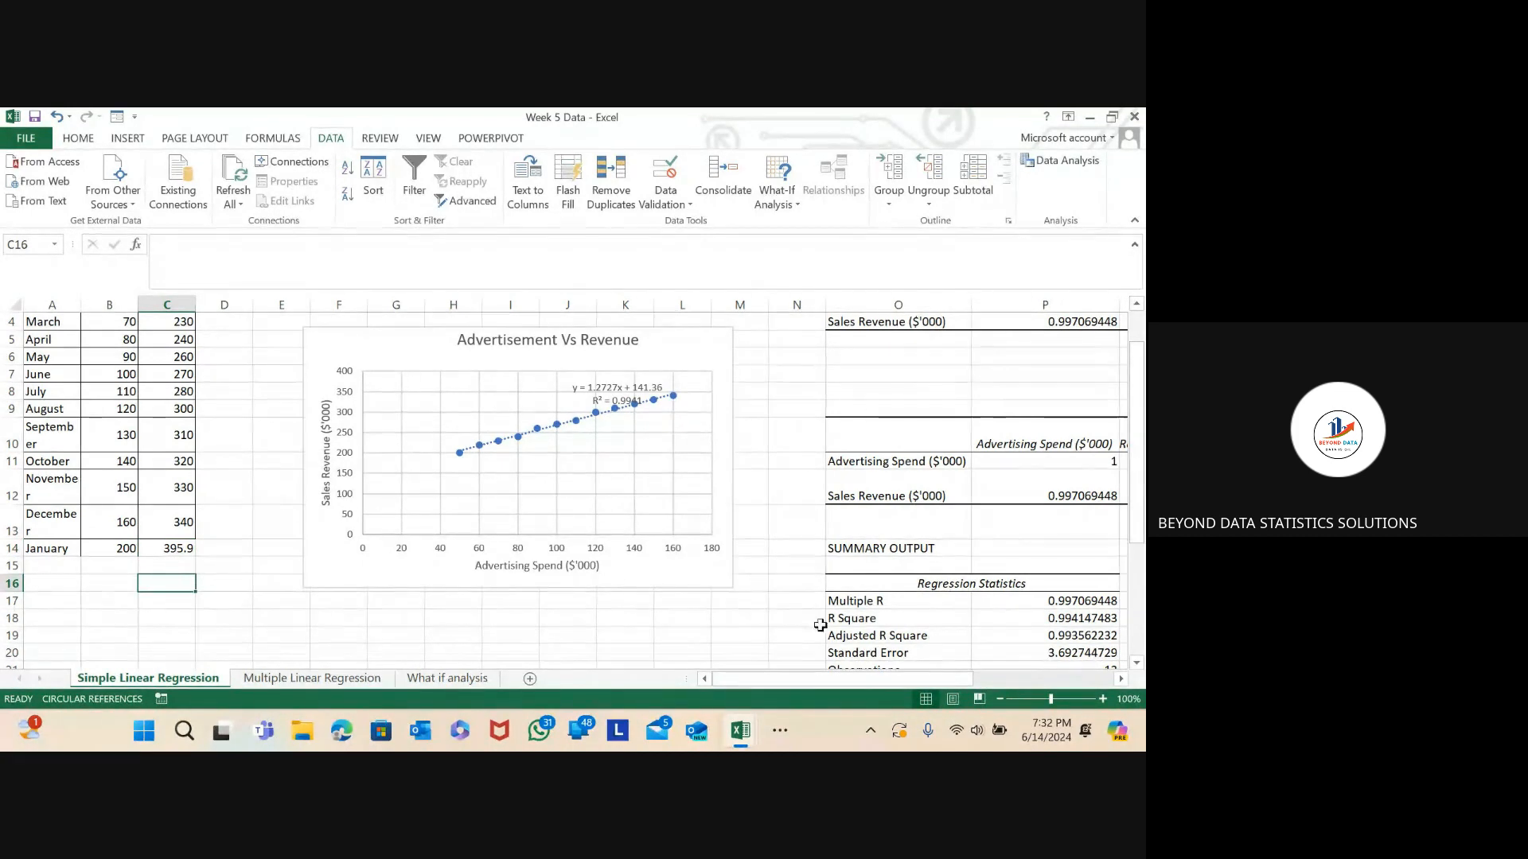
- Examine the regression output's Intercept and Advertising Spend coefficients against the general equation y=B0+B1x in P34
scroll(881, 627, "down", 1)
scroll(882, 626, "down", 4)
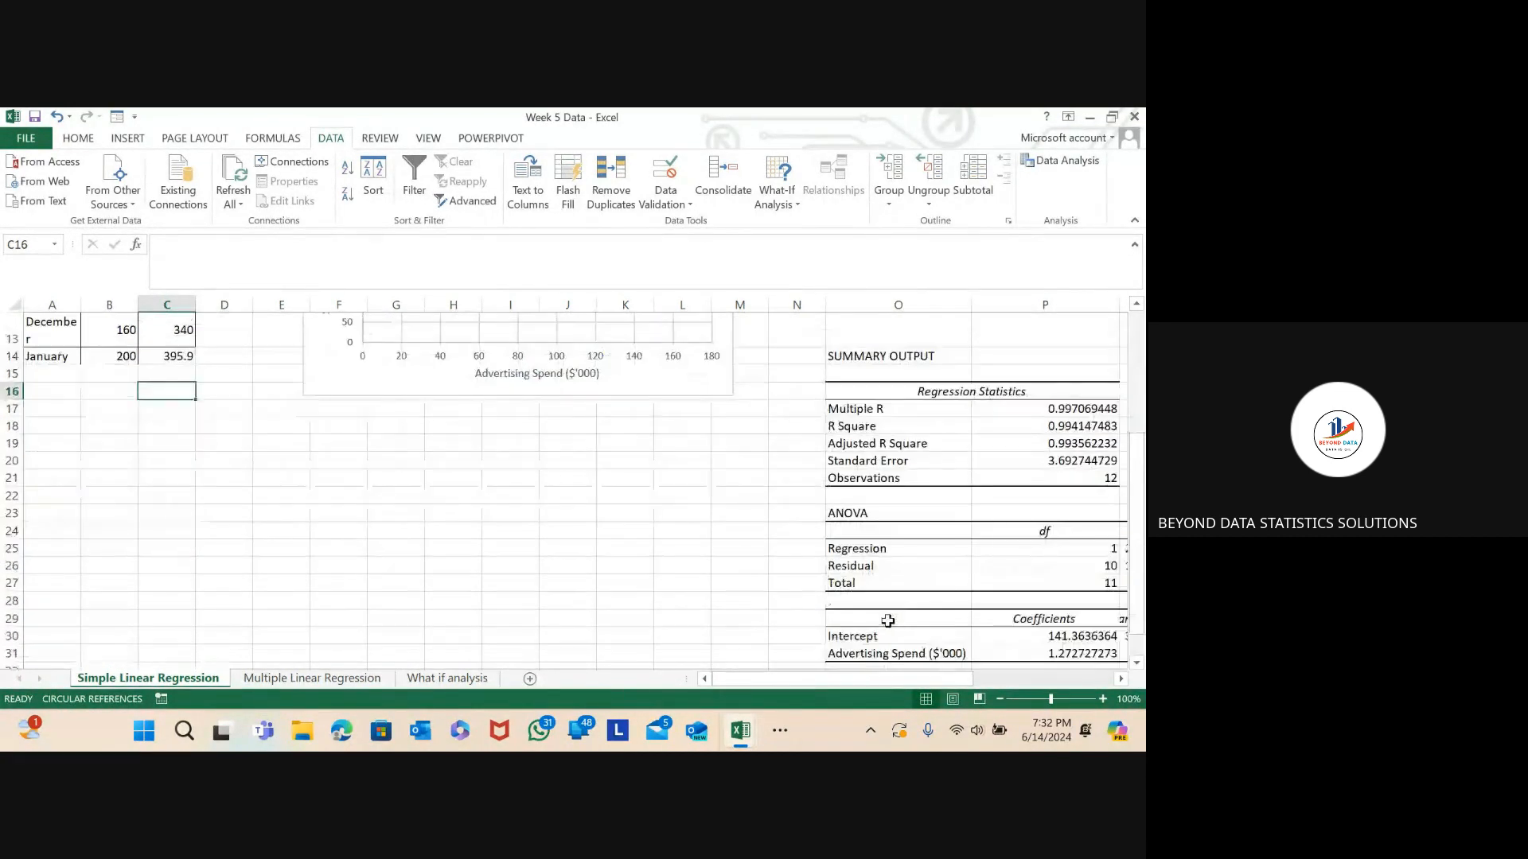
left_click_drag(904, 680, 956, 680)
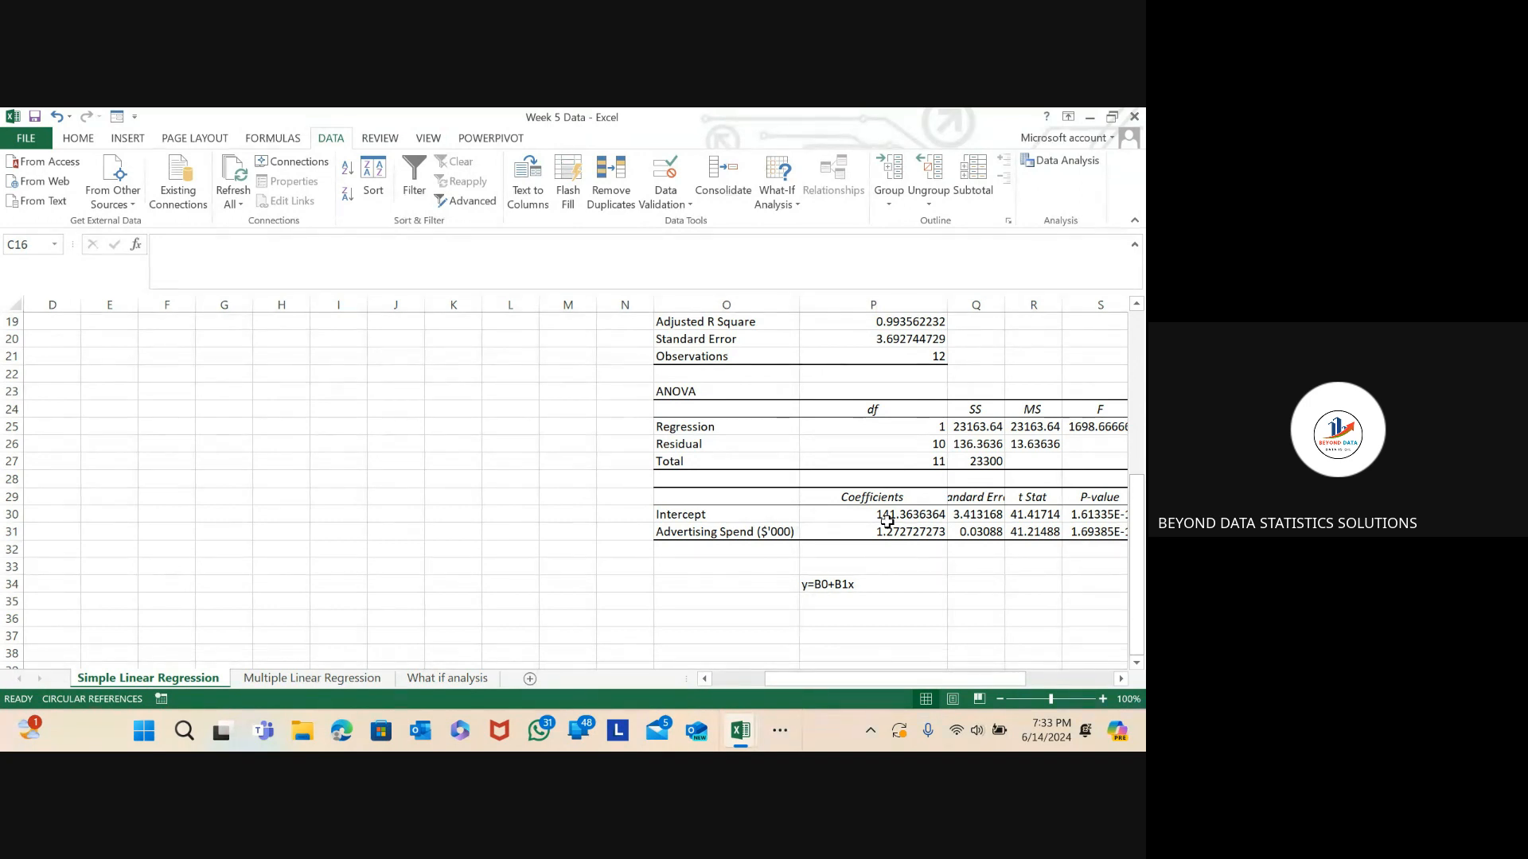
left_click(878, 565)
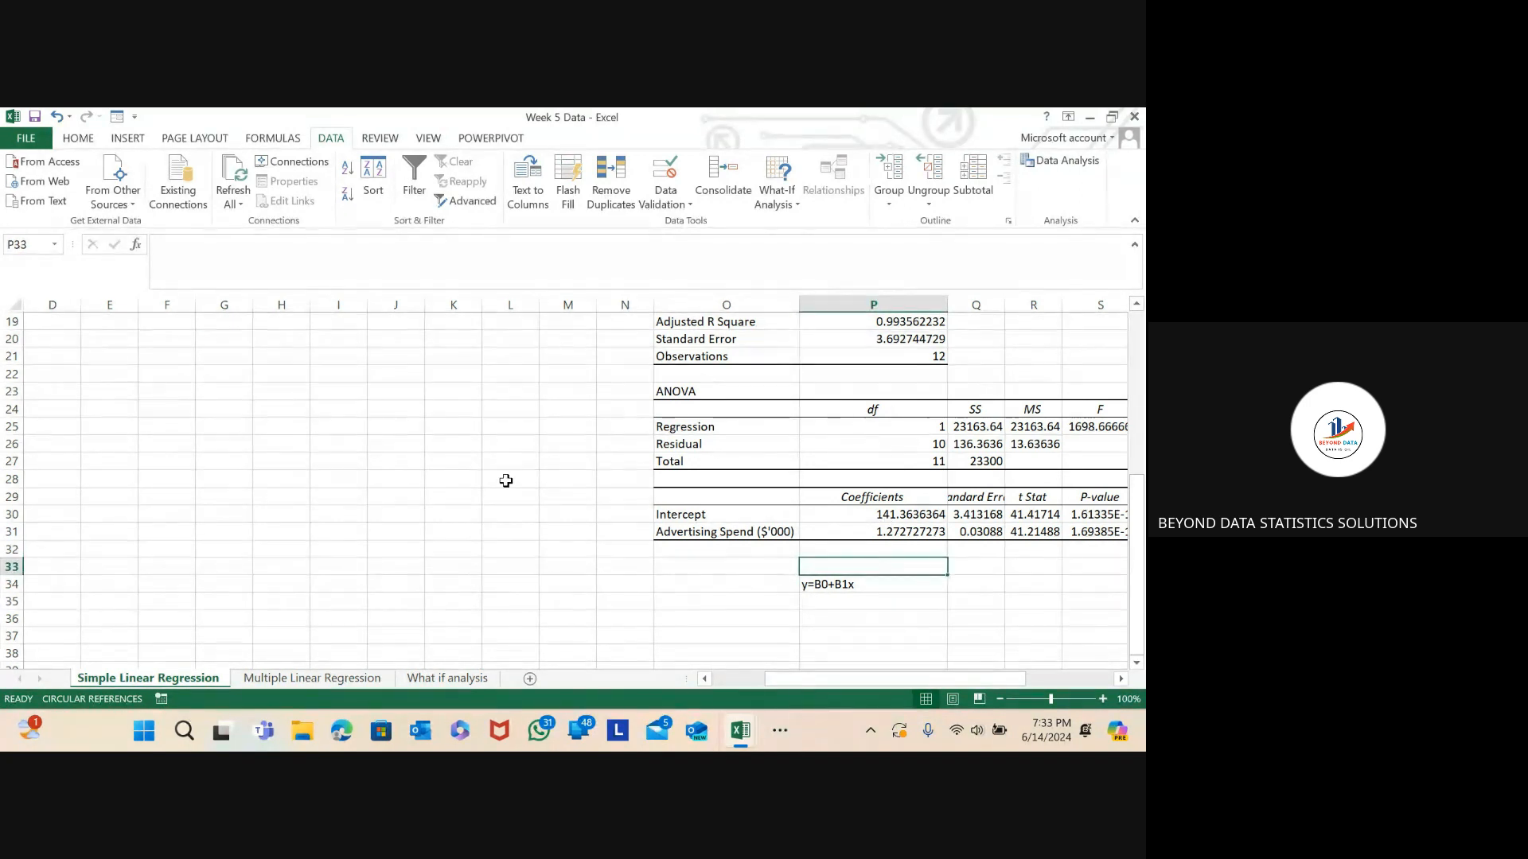
scroll(506, 480, "up", 4)
scroll(506, 480, "down", 5)
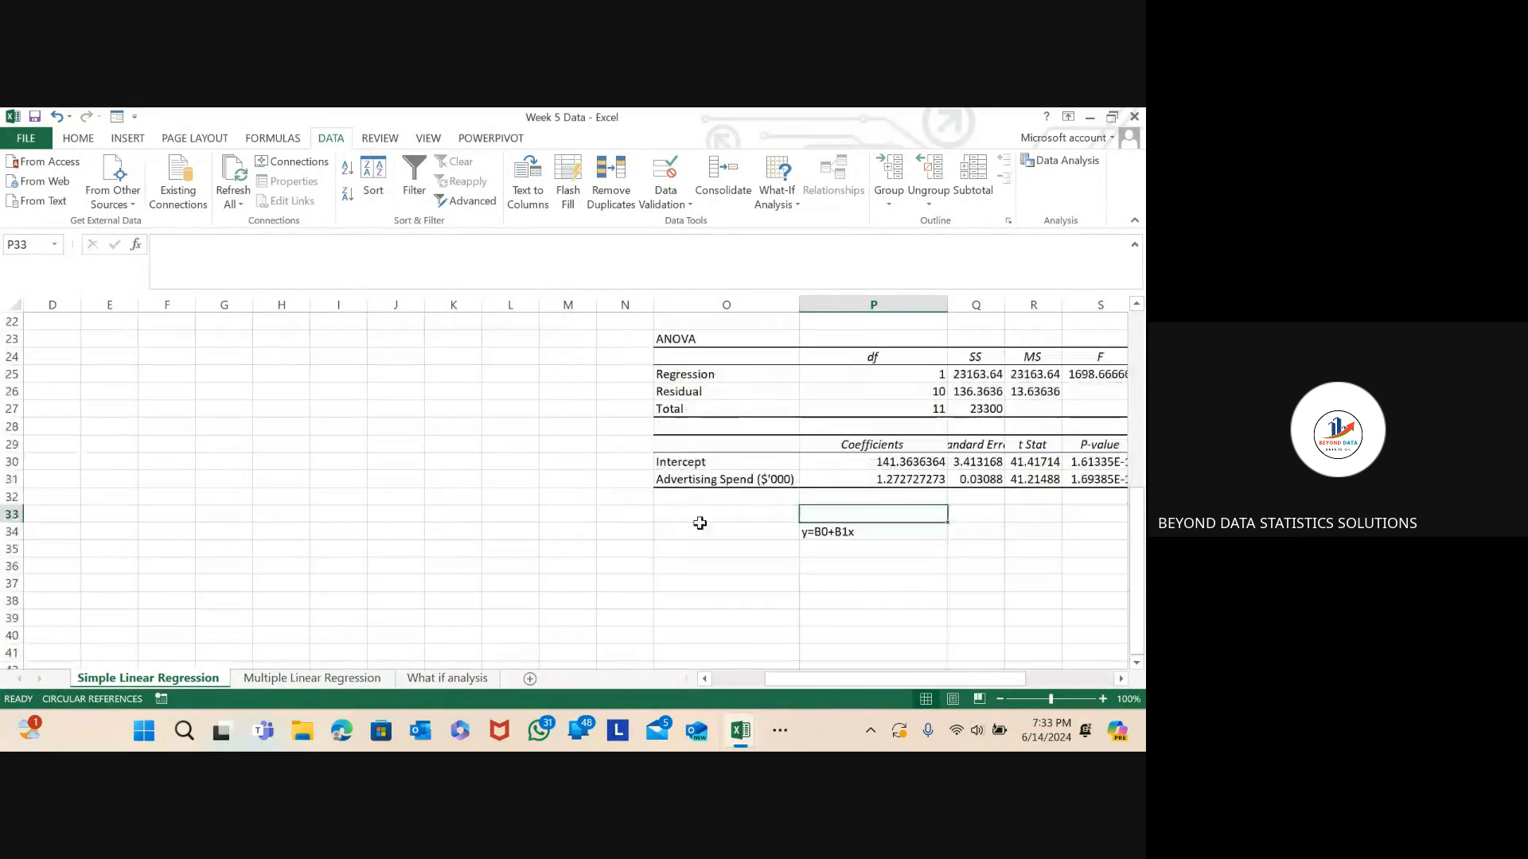
left_click(813, 533)
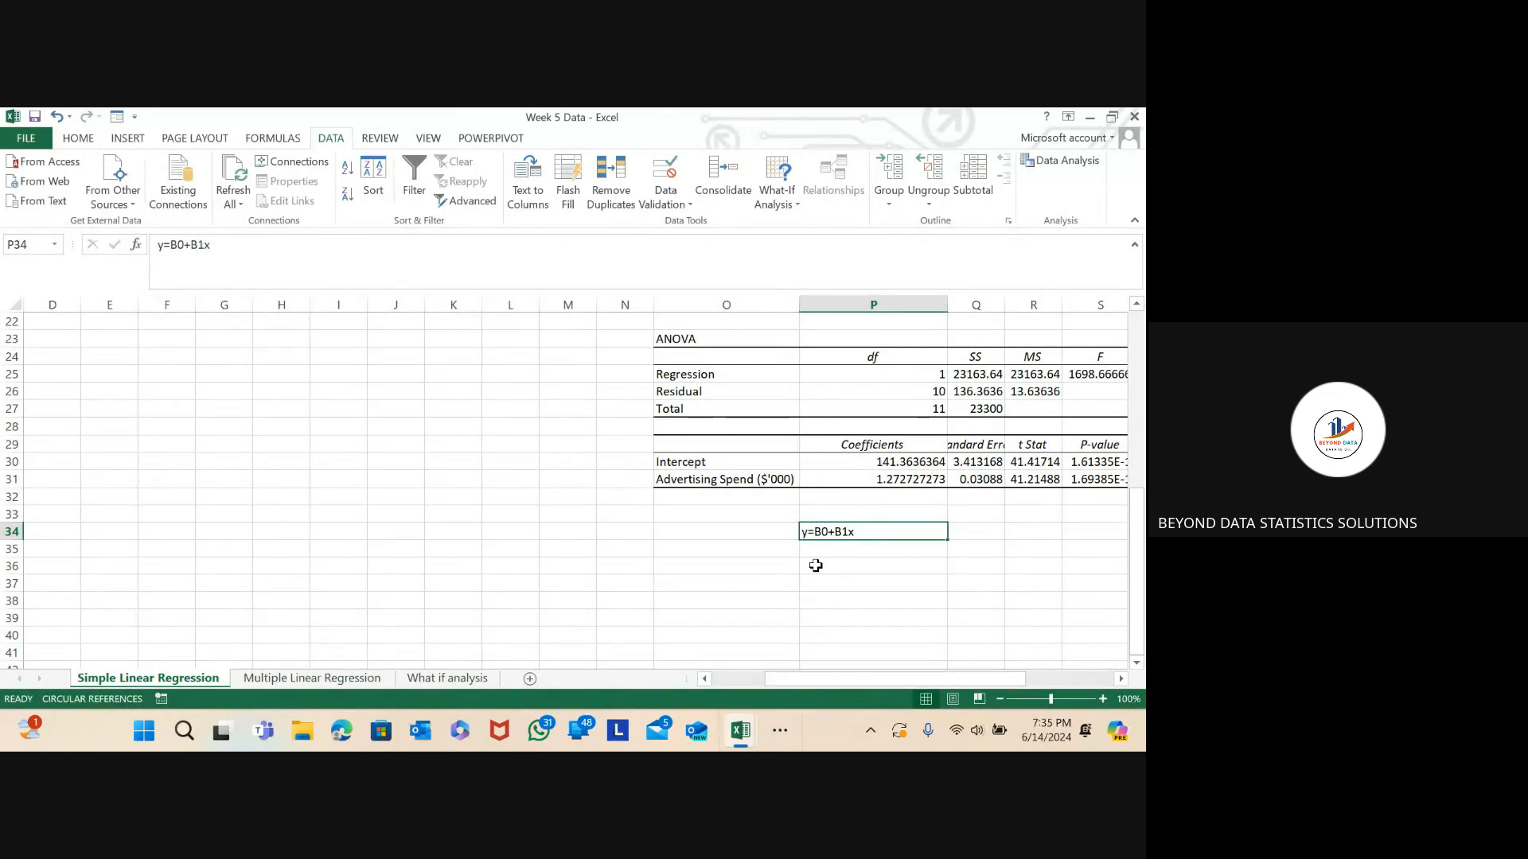
left_click(907, 480)
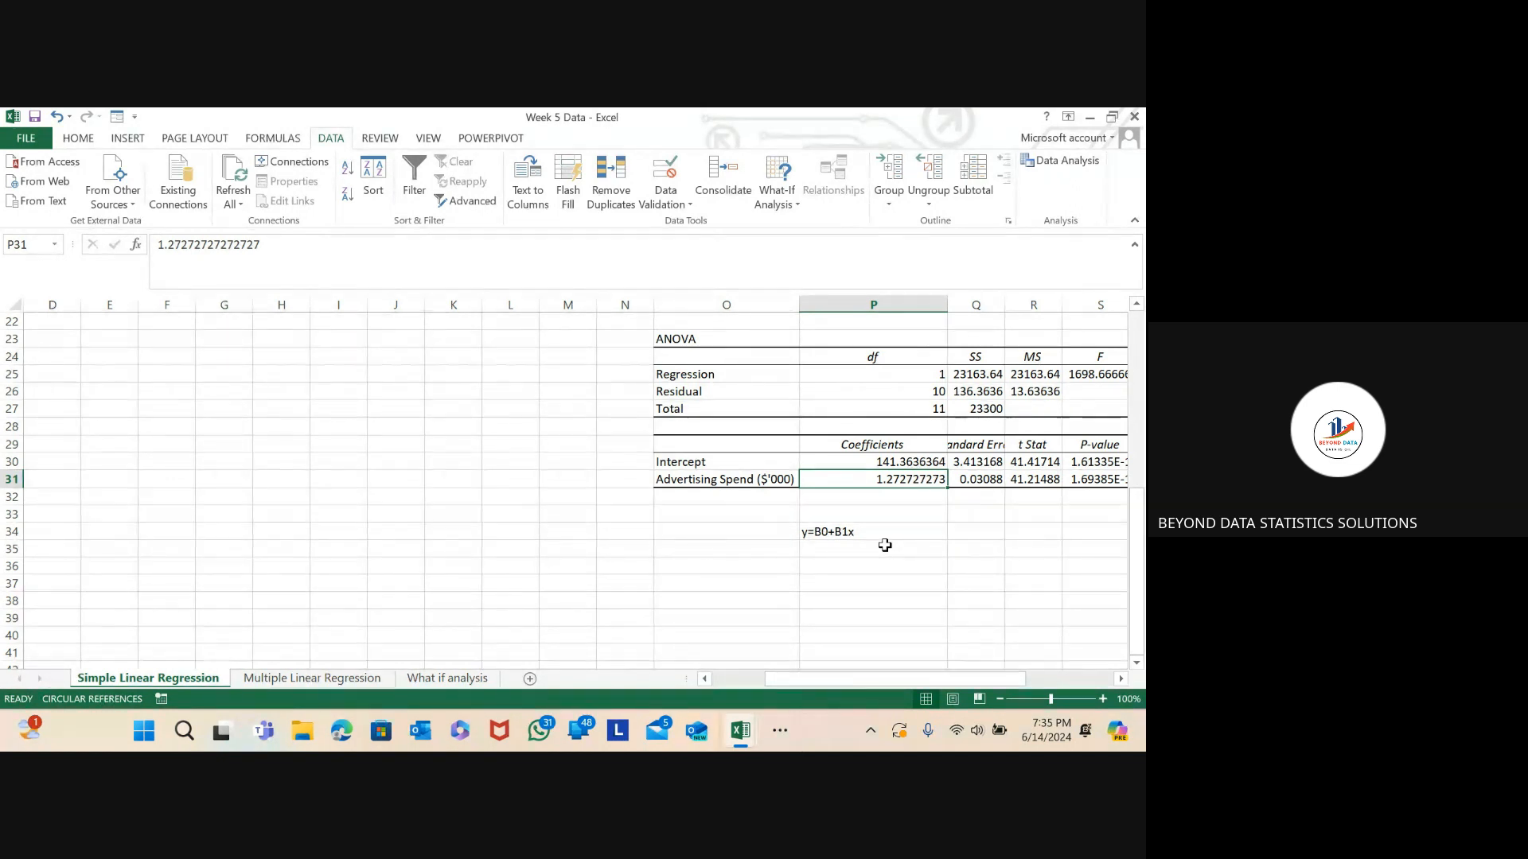
left_click(847, 460)
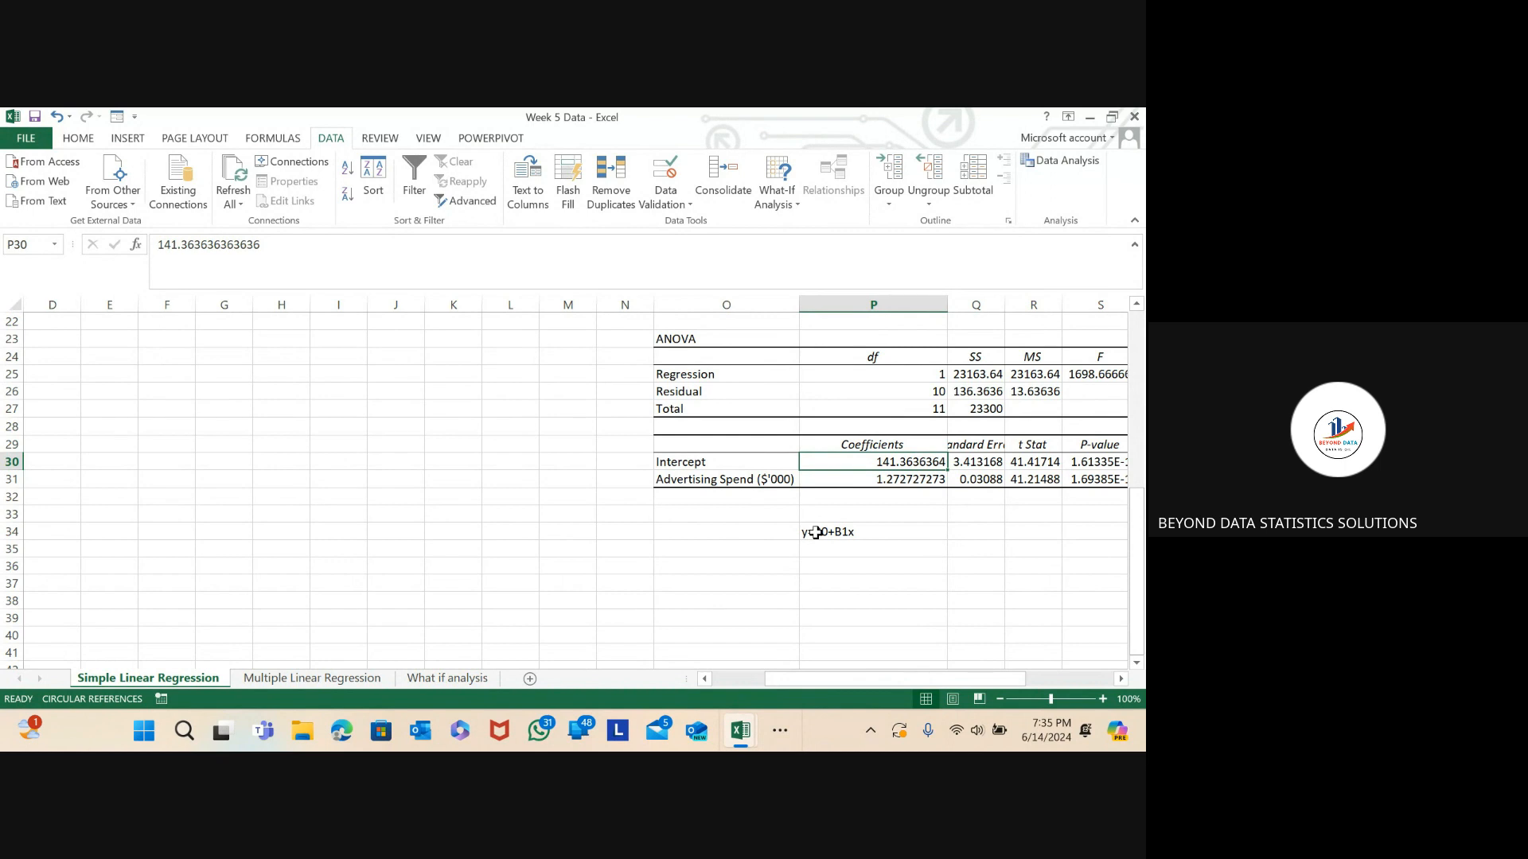
left_click(850, 532)
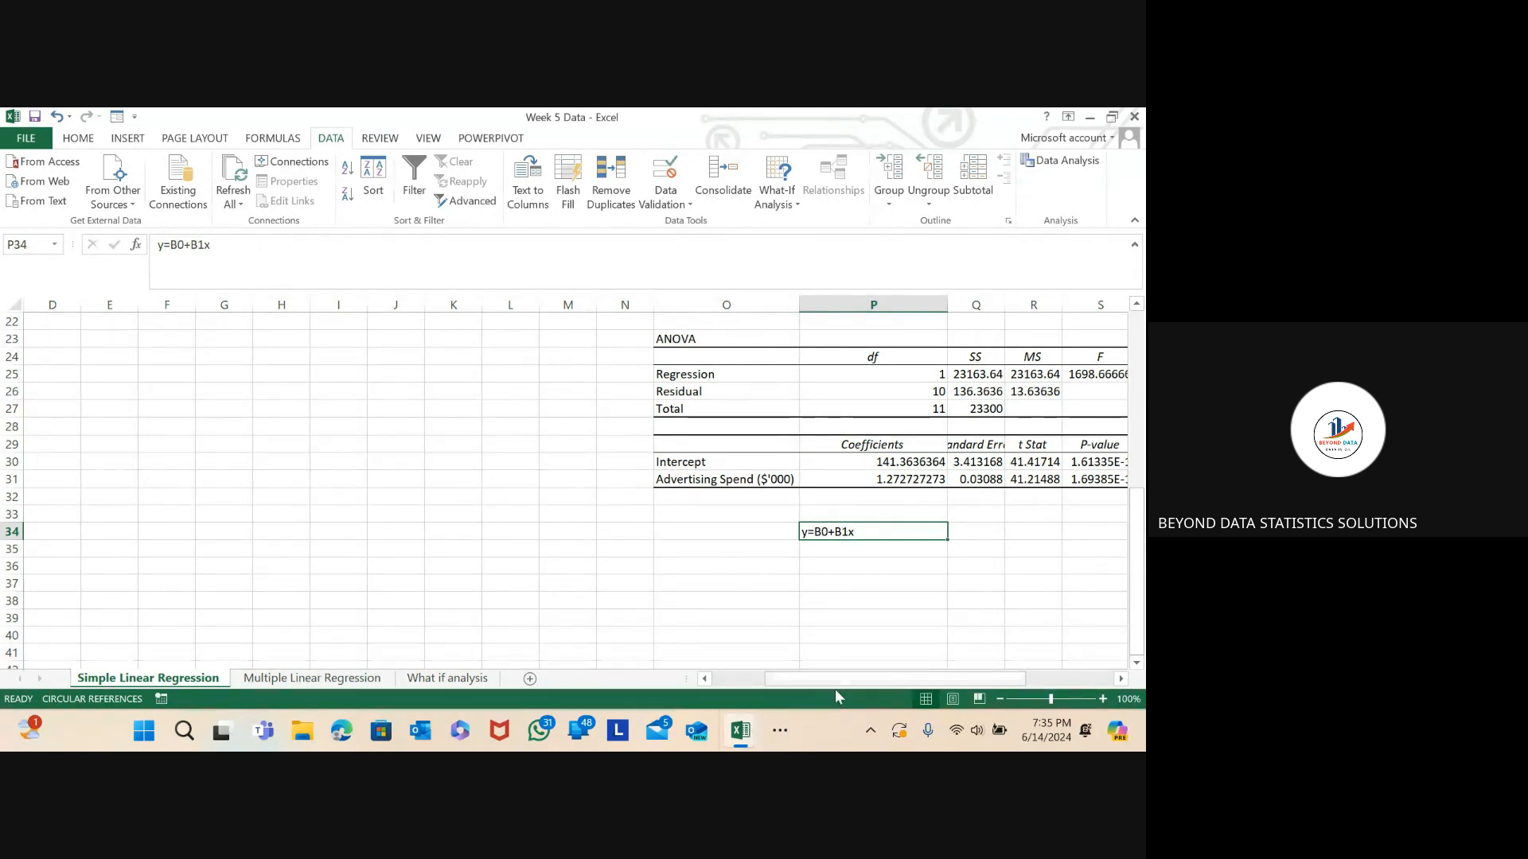
- Review January's Advertising Spend in B14 together with its predicted Sales Revenue in C14
left_click_drag(823, 681, 770, 683)
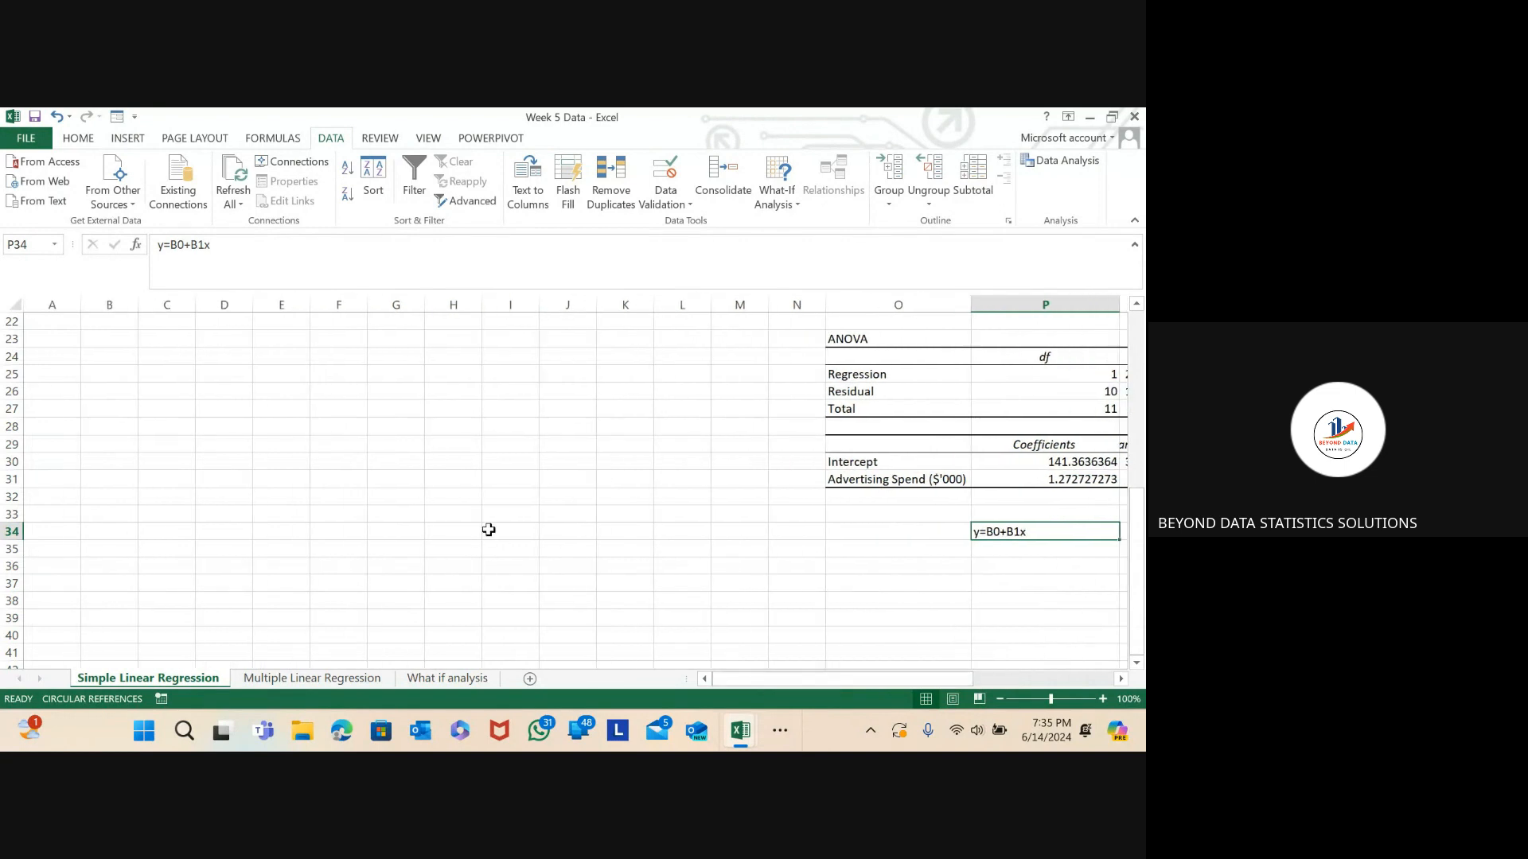
scroll(279, 501, "up", 6)
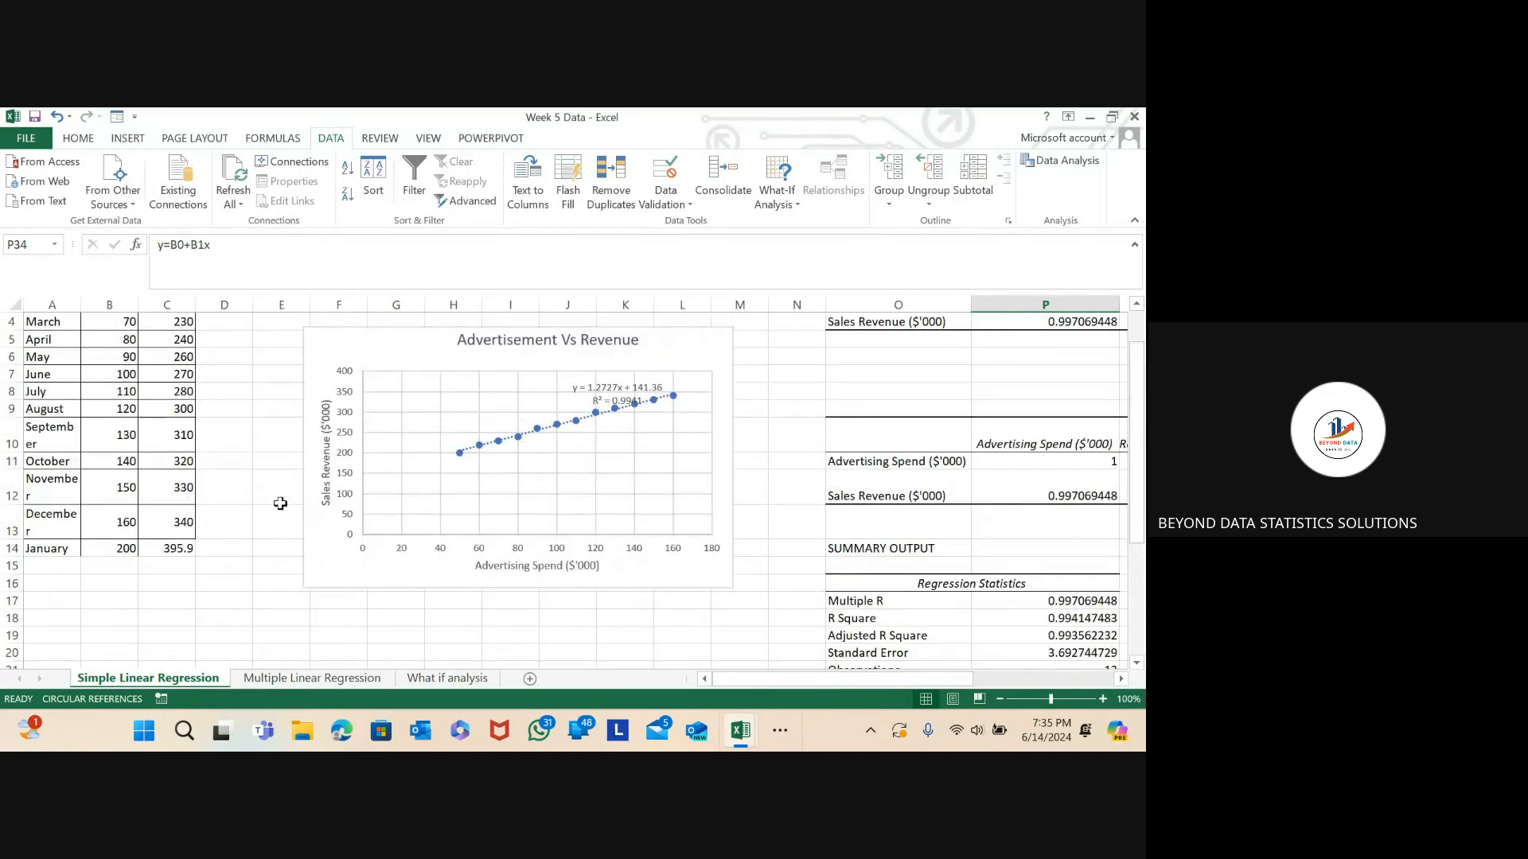
left_click(75, 549)
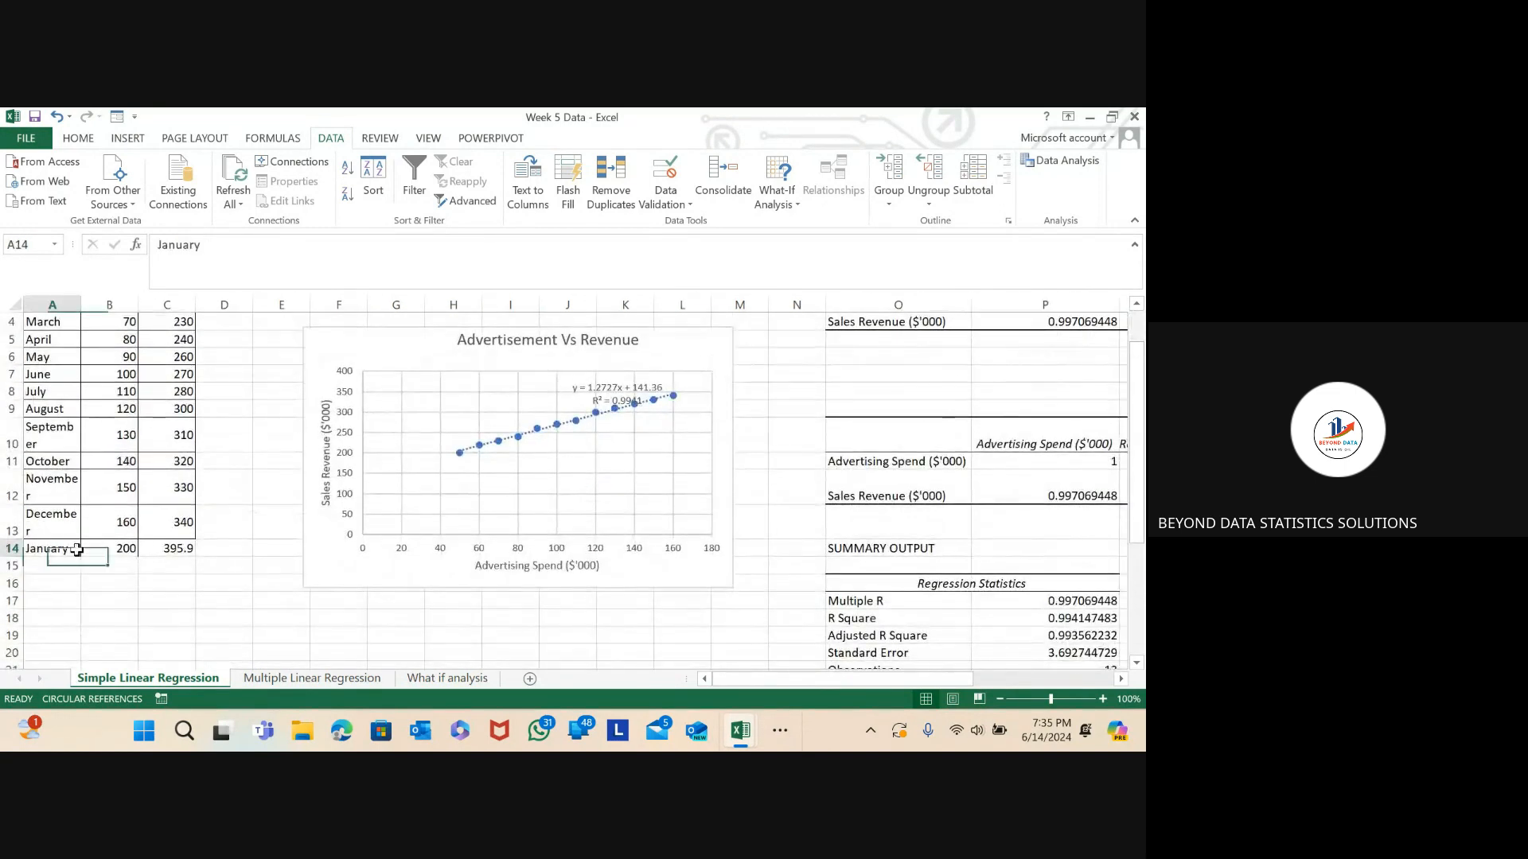
left_click(116, 550)
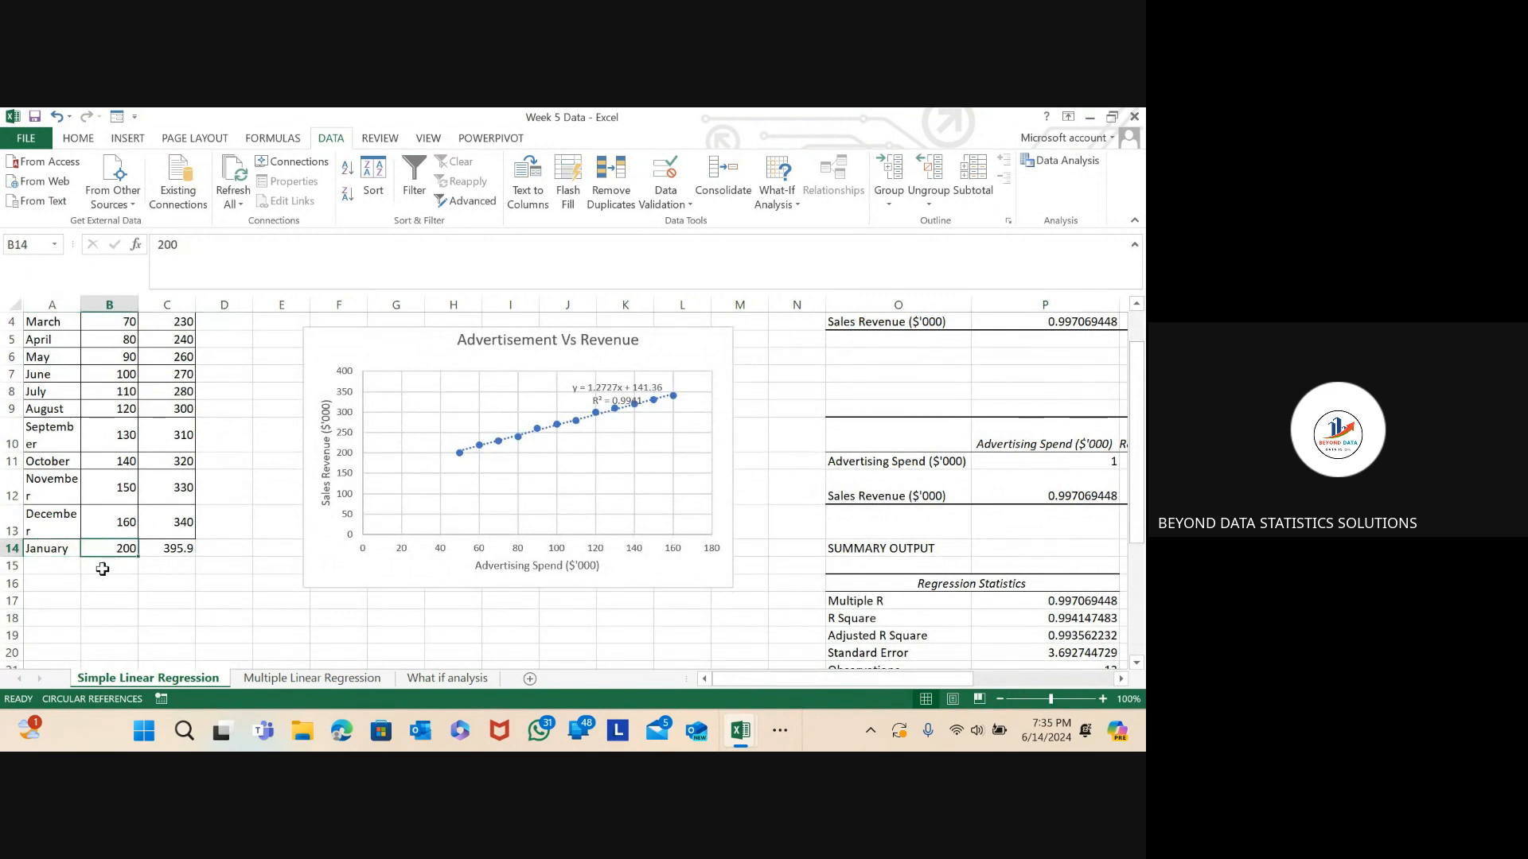
left_click(103, 569)
left_click(109, 598)
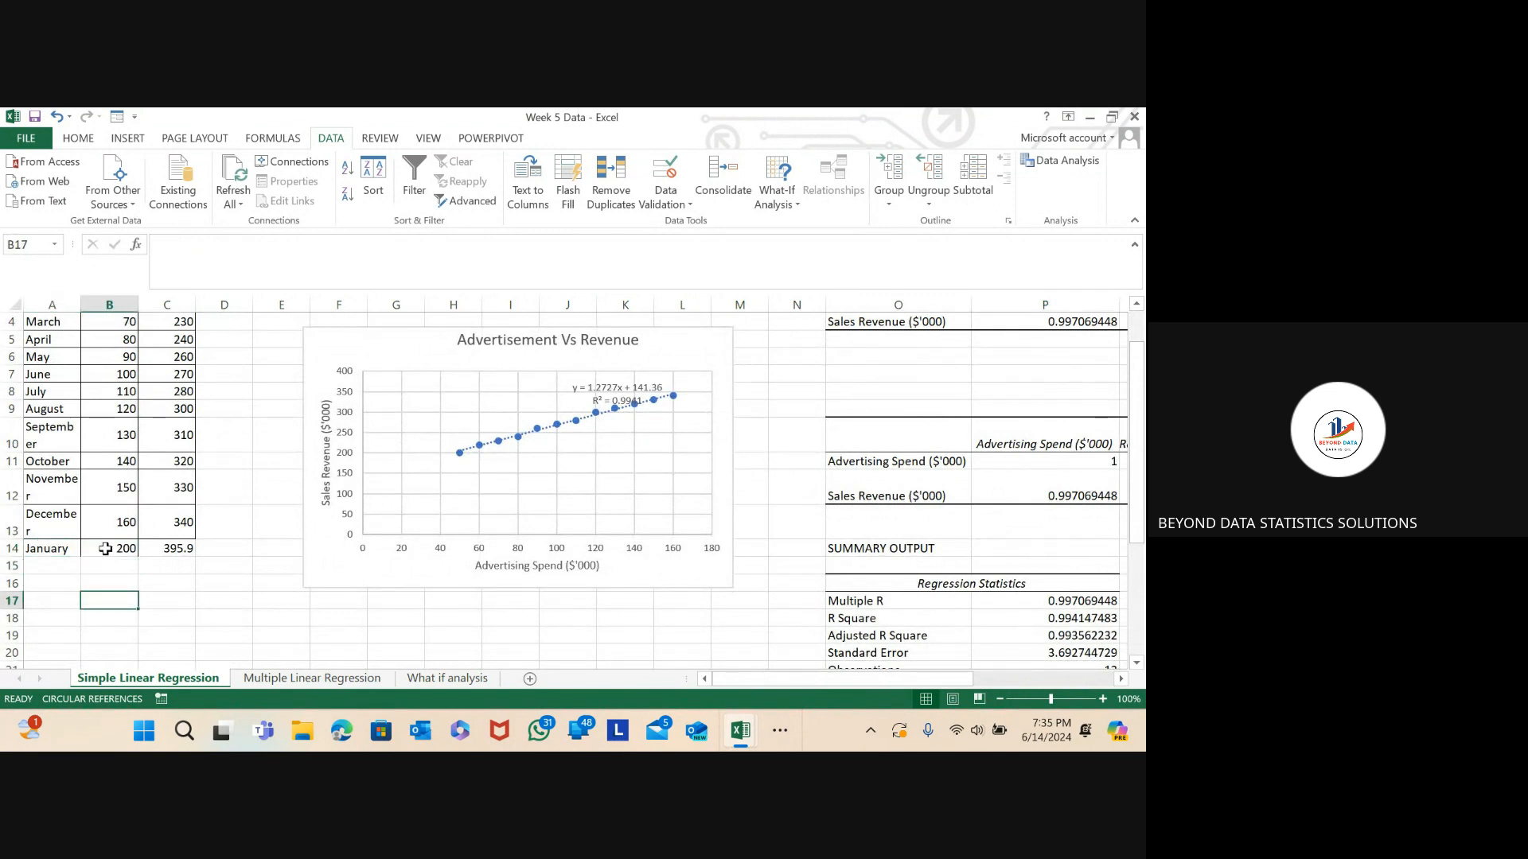
left_click(104, 579)
left_click(95, 562)
left_click(109, 549)
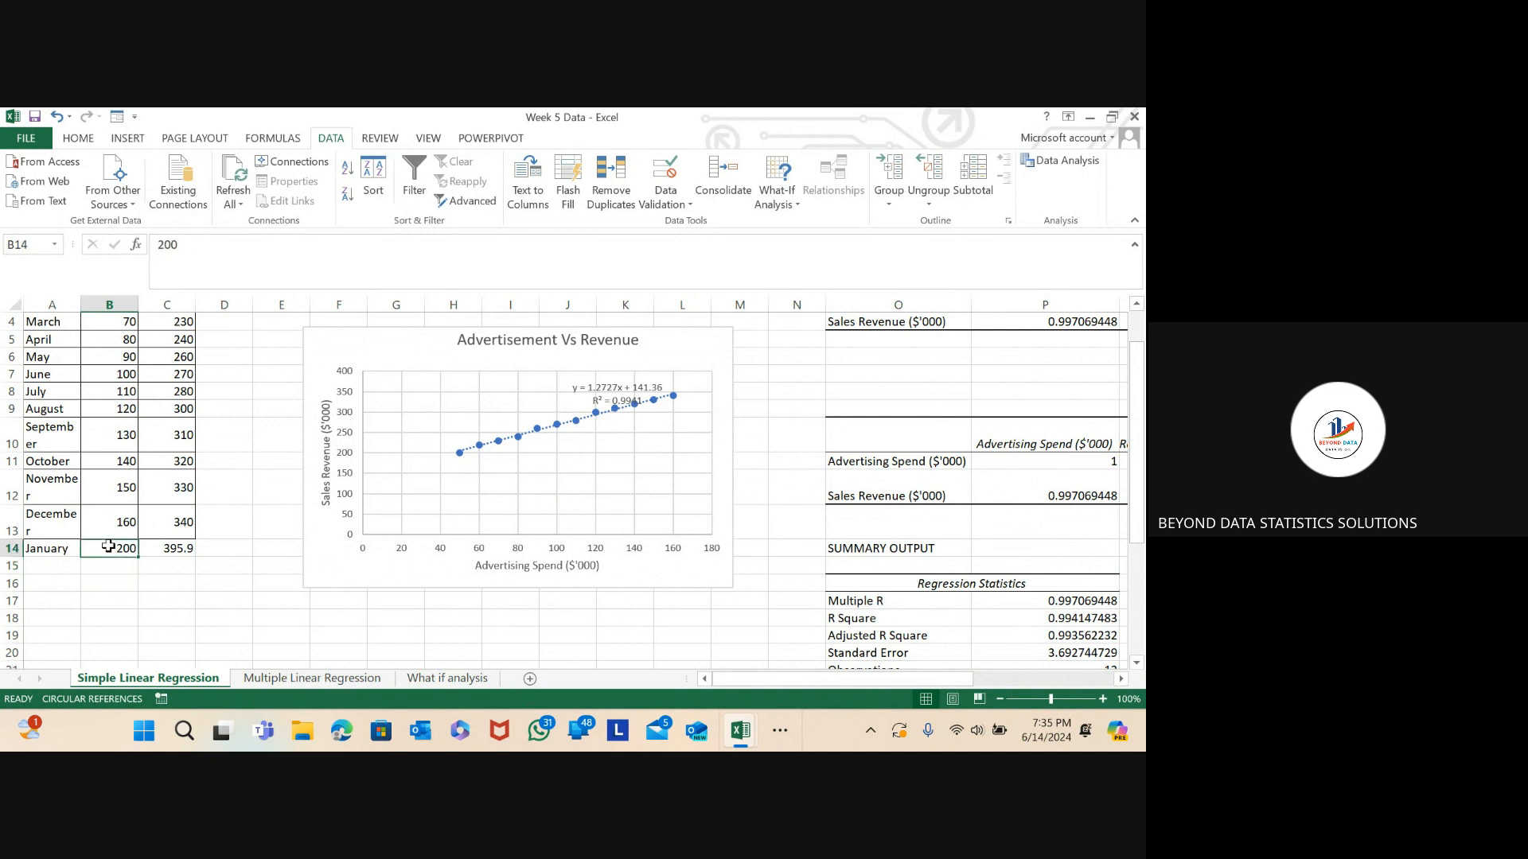
left_click(105, 582)
left_click(103, 551)
left_click(119, 564)
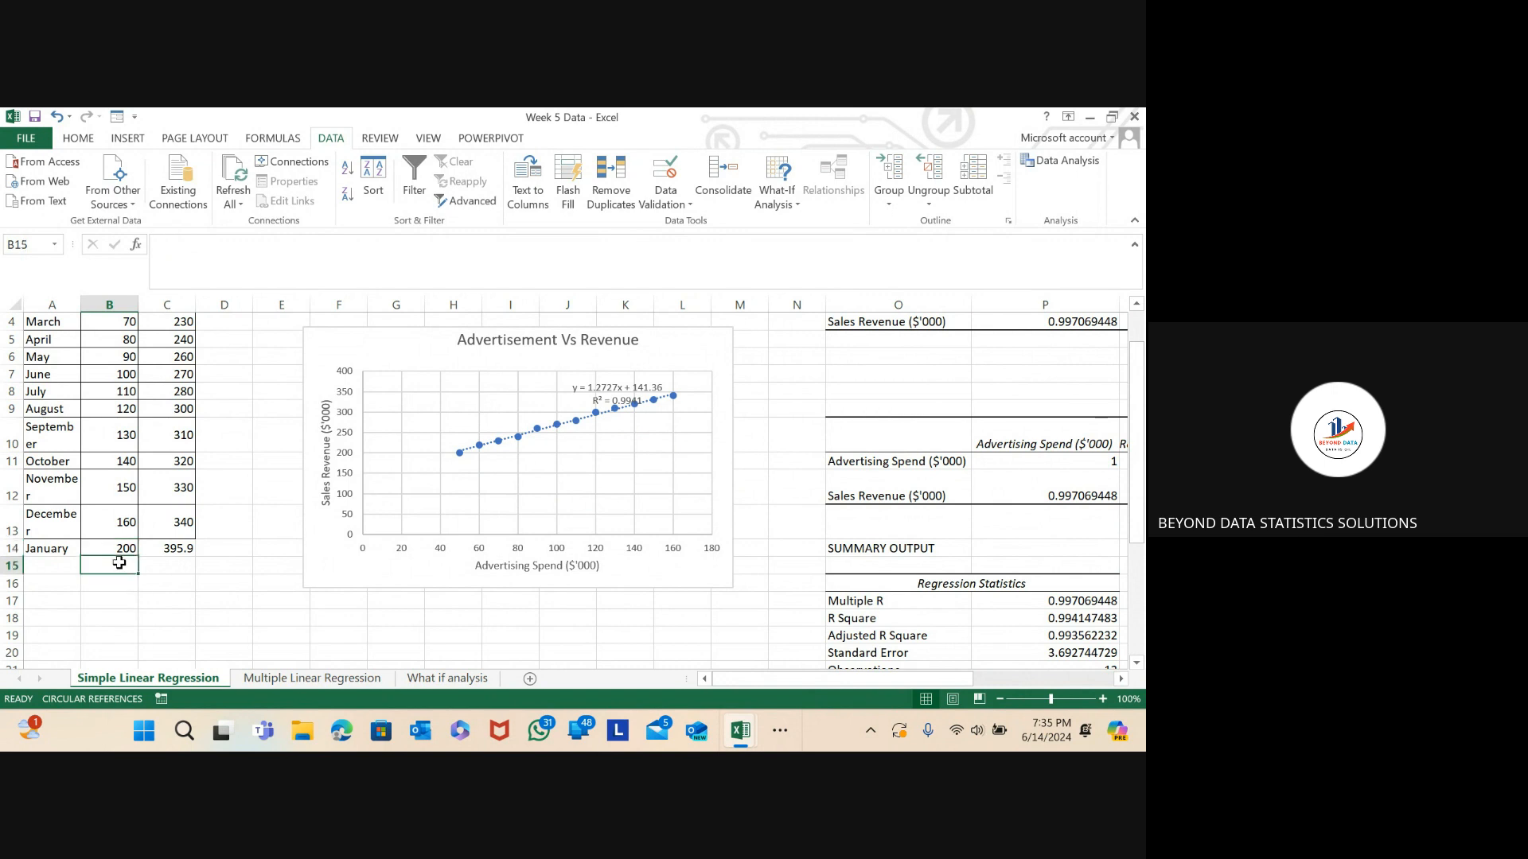
left_click(167, 549)
left_click(113, 563)
left_click(121, 549)
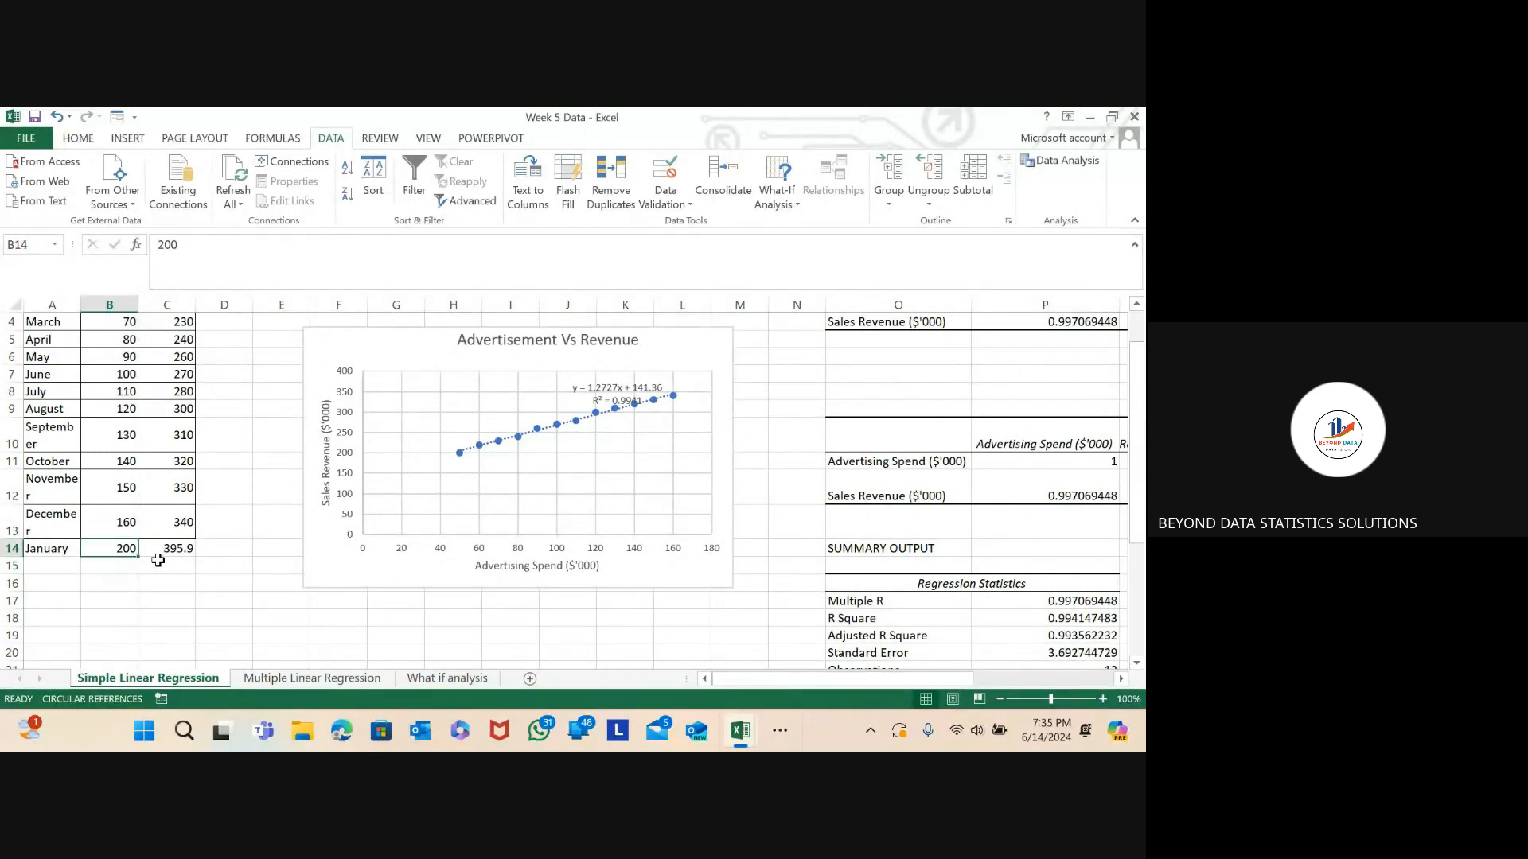
left_click(101, 568)
left_click(111, 549)
left_click(176, 548)
left_click(143, 588)
left_click(112, 560)
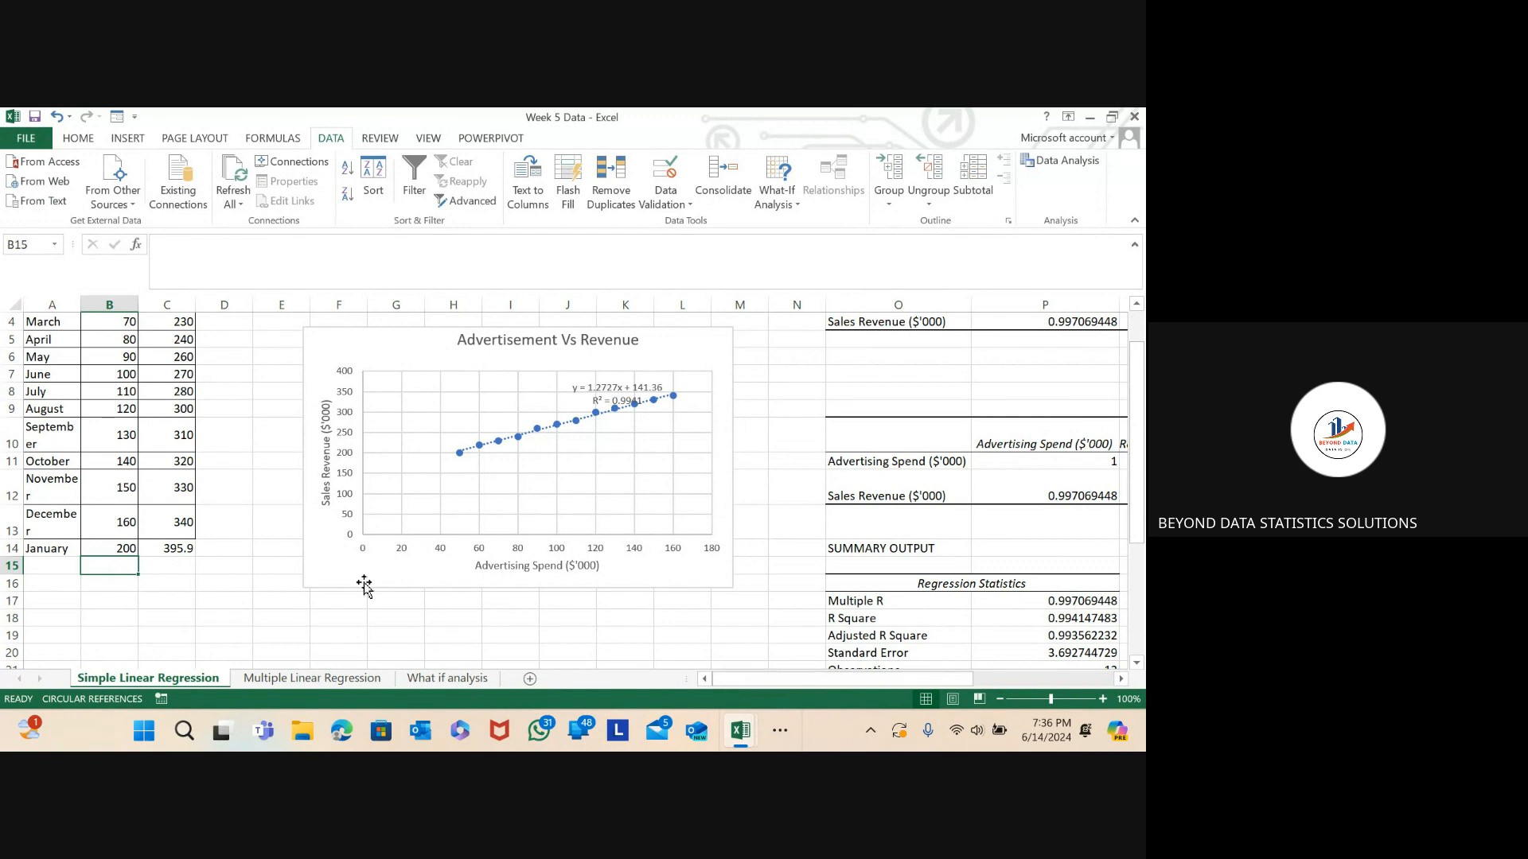
left_click(111, 548)
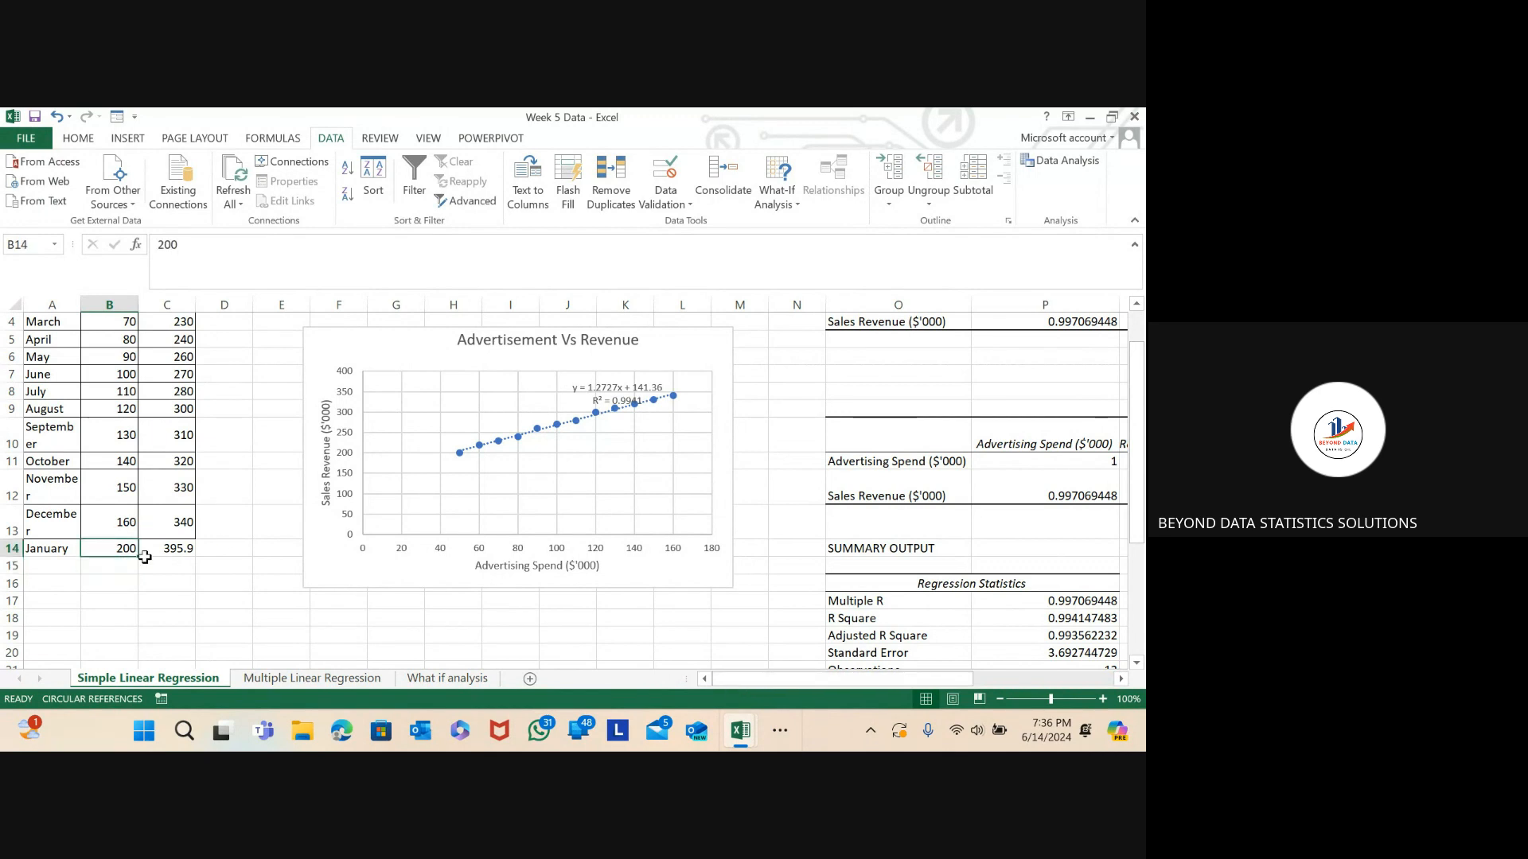
left_click(185, 545)
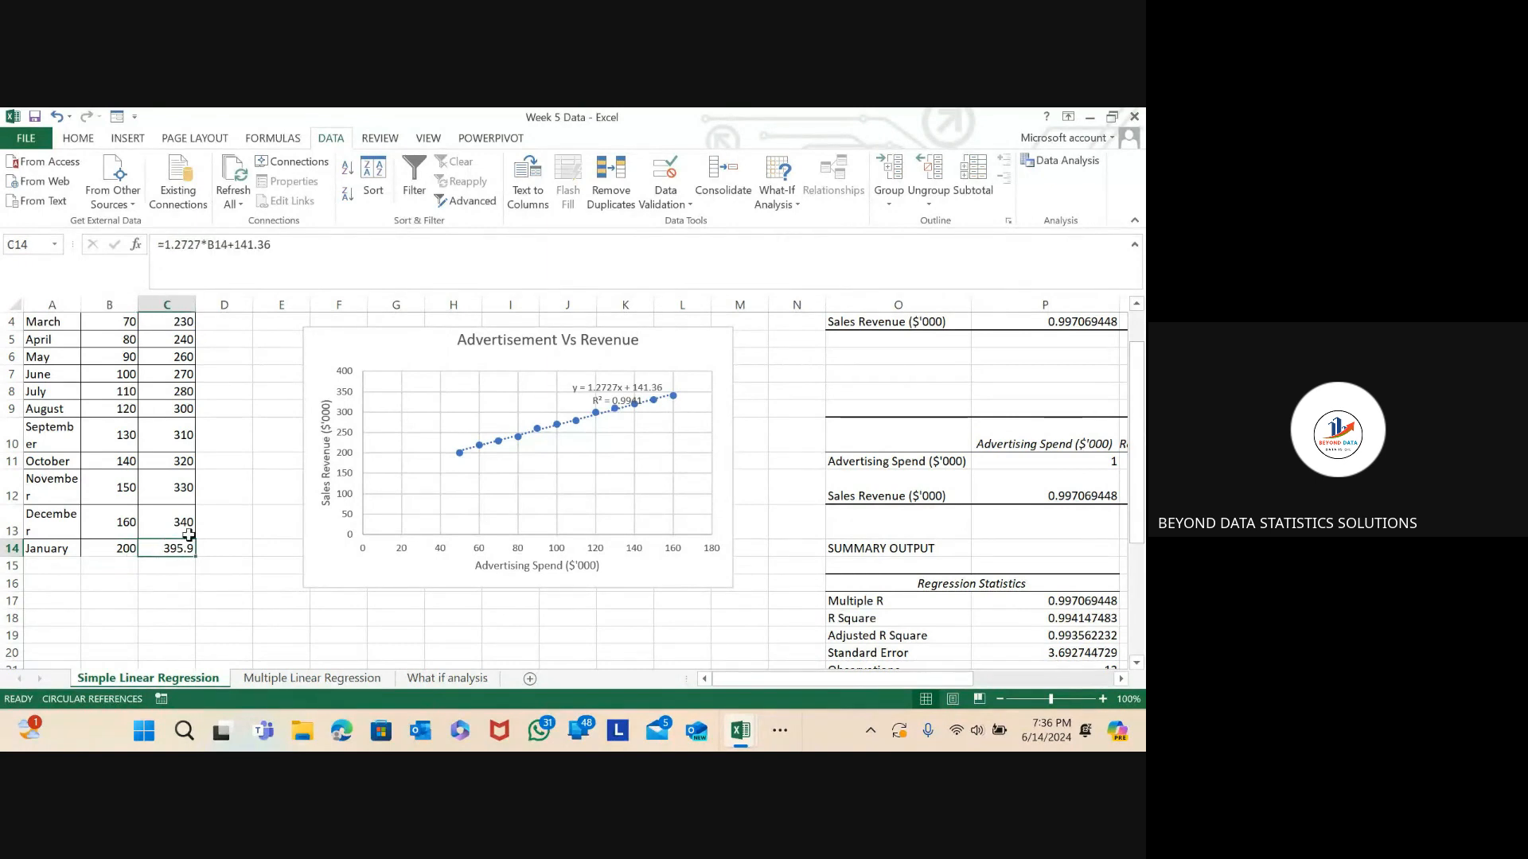
- Clear January's Advertising Spend in B14 and its Sales Revenue formula in C14
left_click(125, 546)
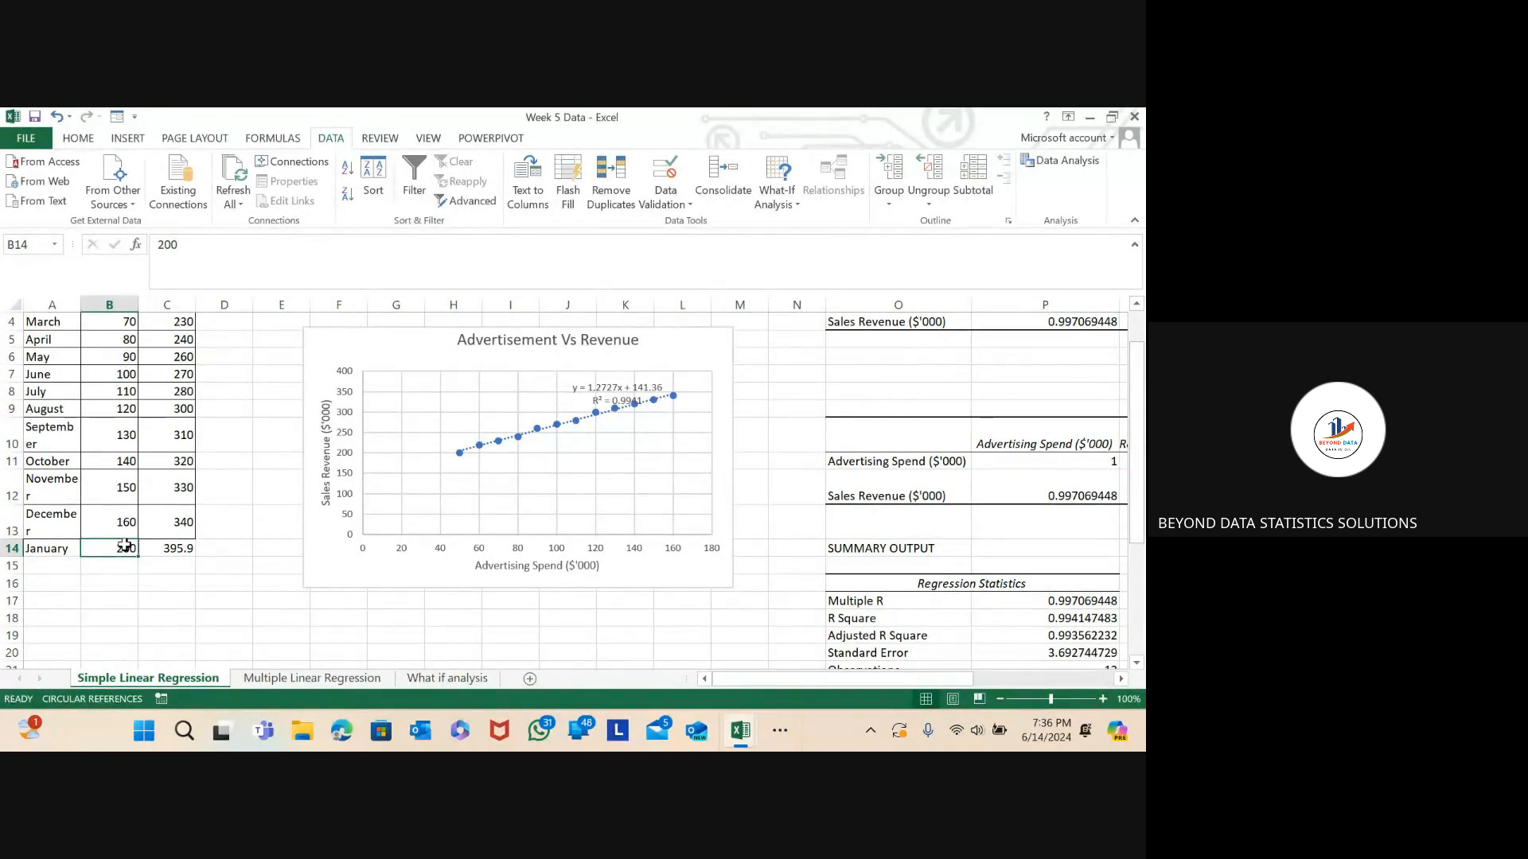
key("BackSpace")
key("Return")
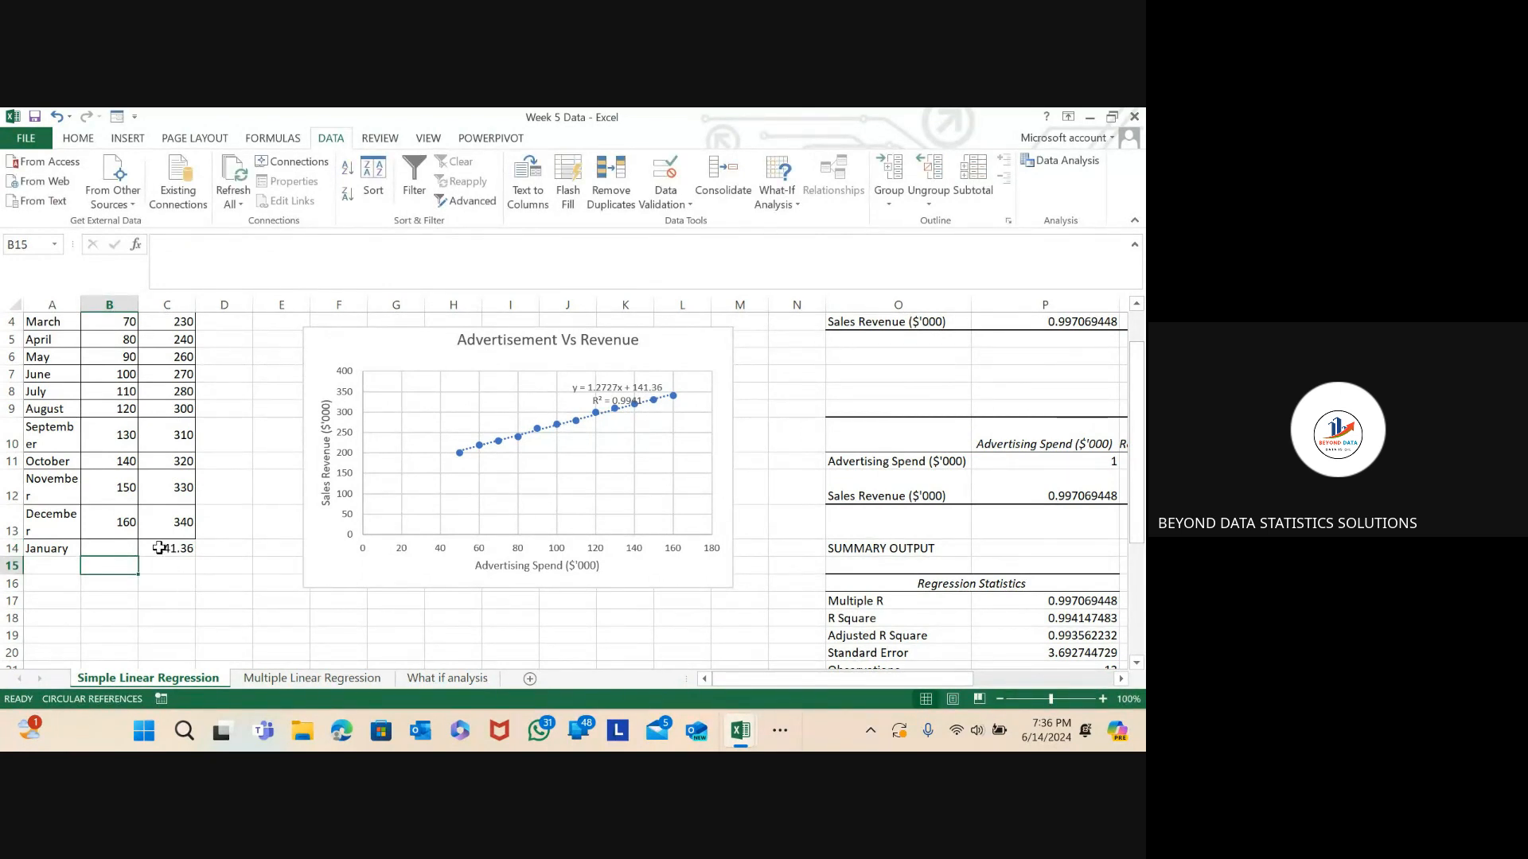
scroll(162, 548, "up", 1)
scroll(164, 545, "down", 4)
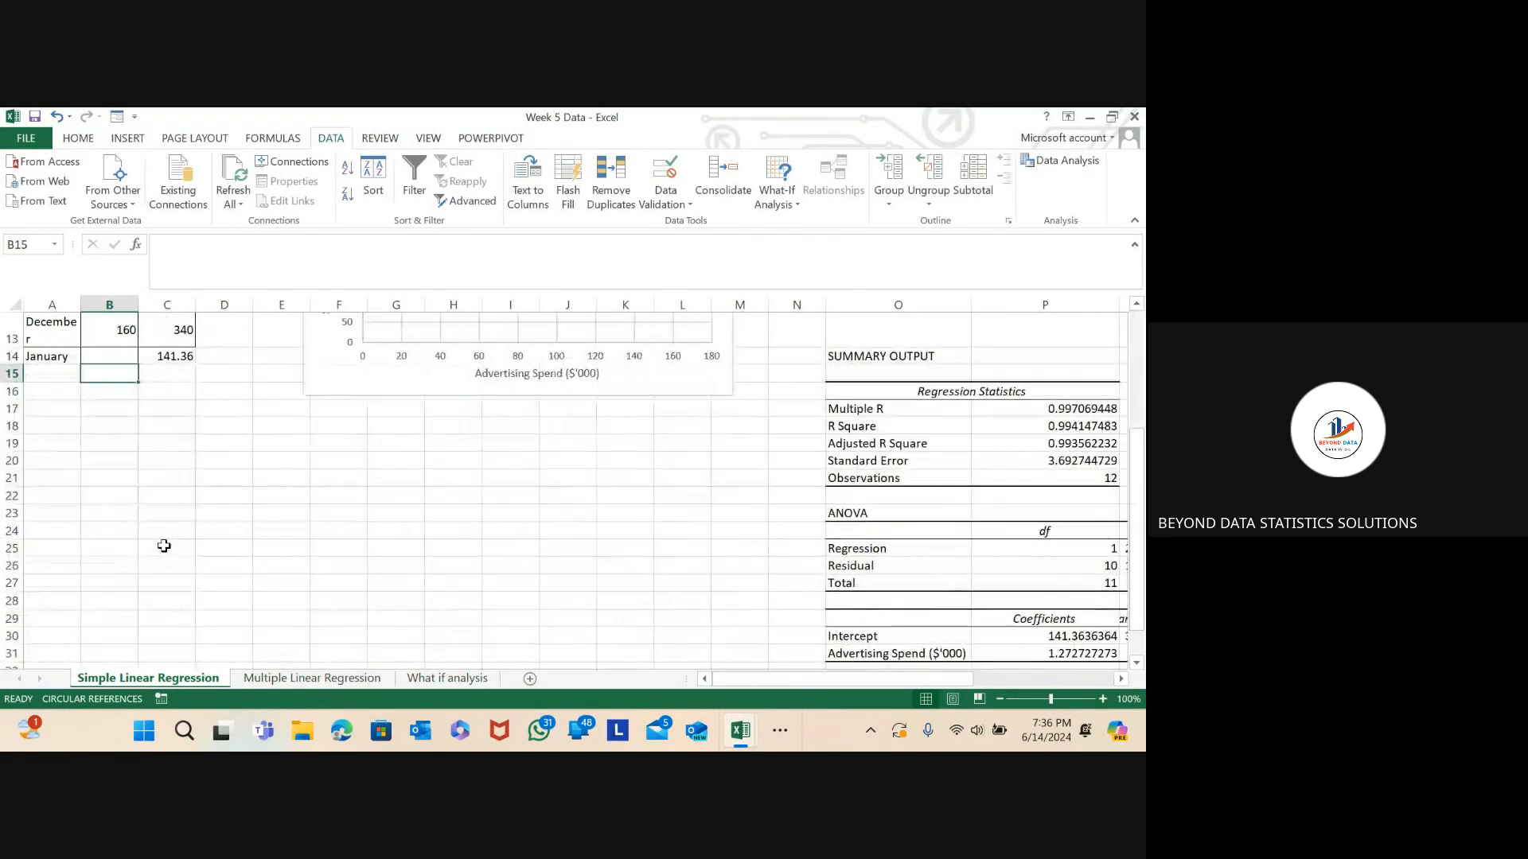
left_click(147, 356)
scroll(175, 383, "up", 1)
key("Delete")
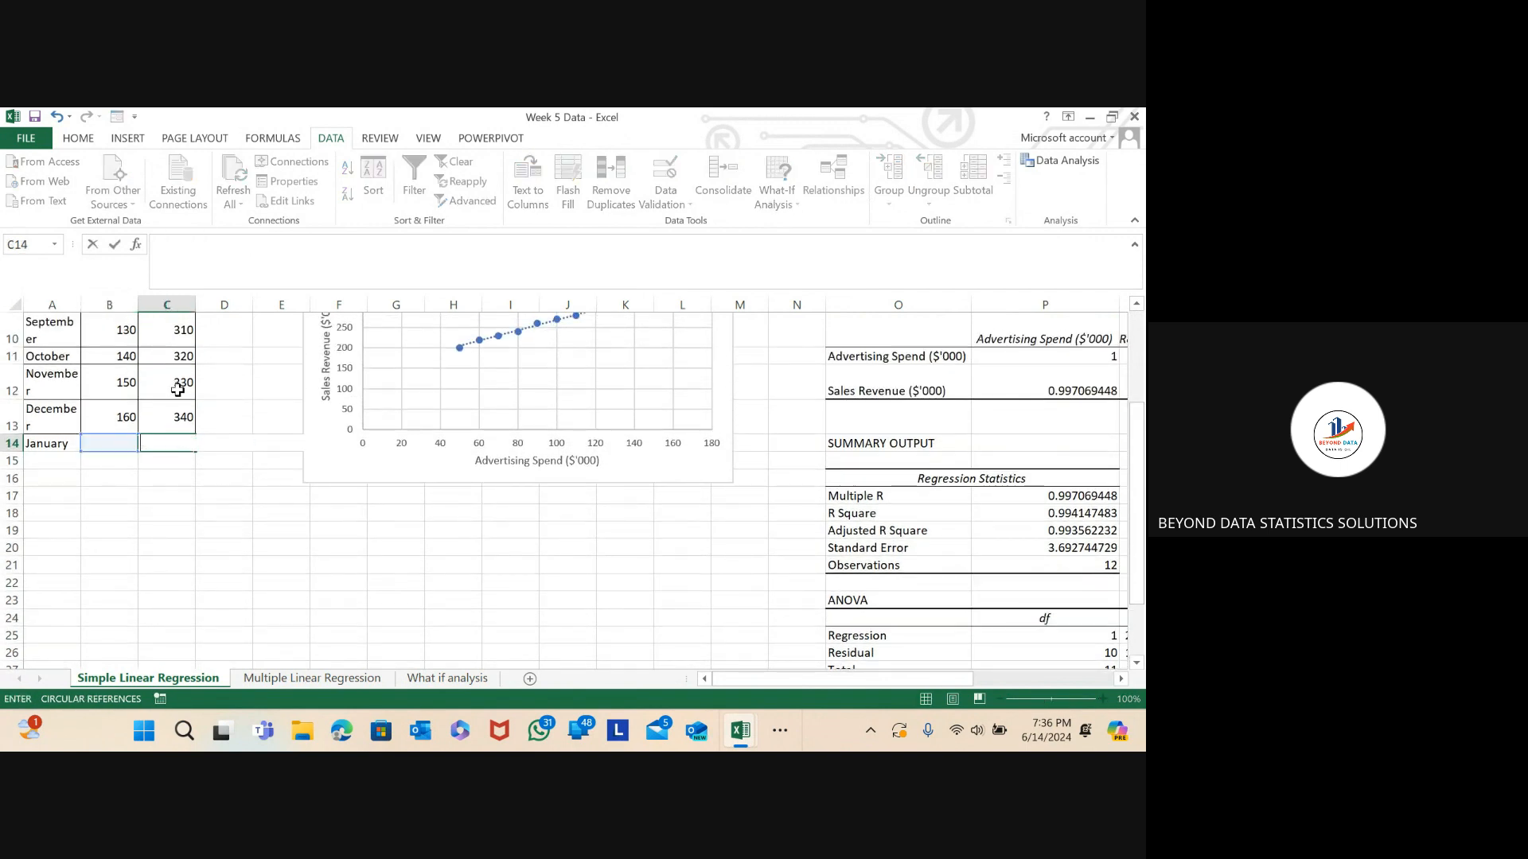
key("Return")
- Enter the regression equation =1.2727*B14+141.36 in C14 to predict January's Sales Revenue
scroll(178, 390, "up", 1)
key("Up")
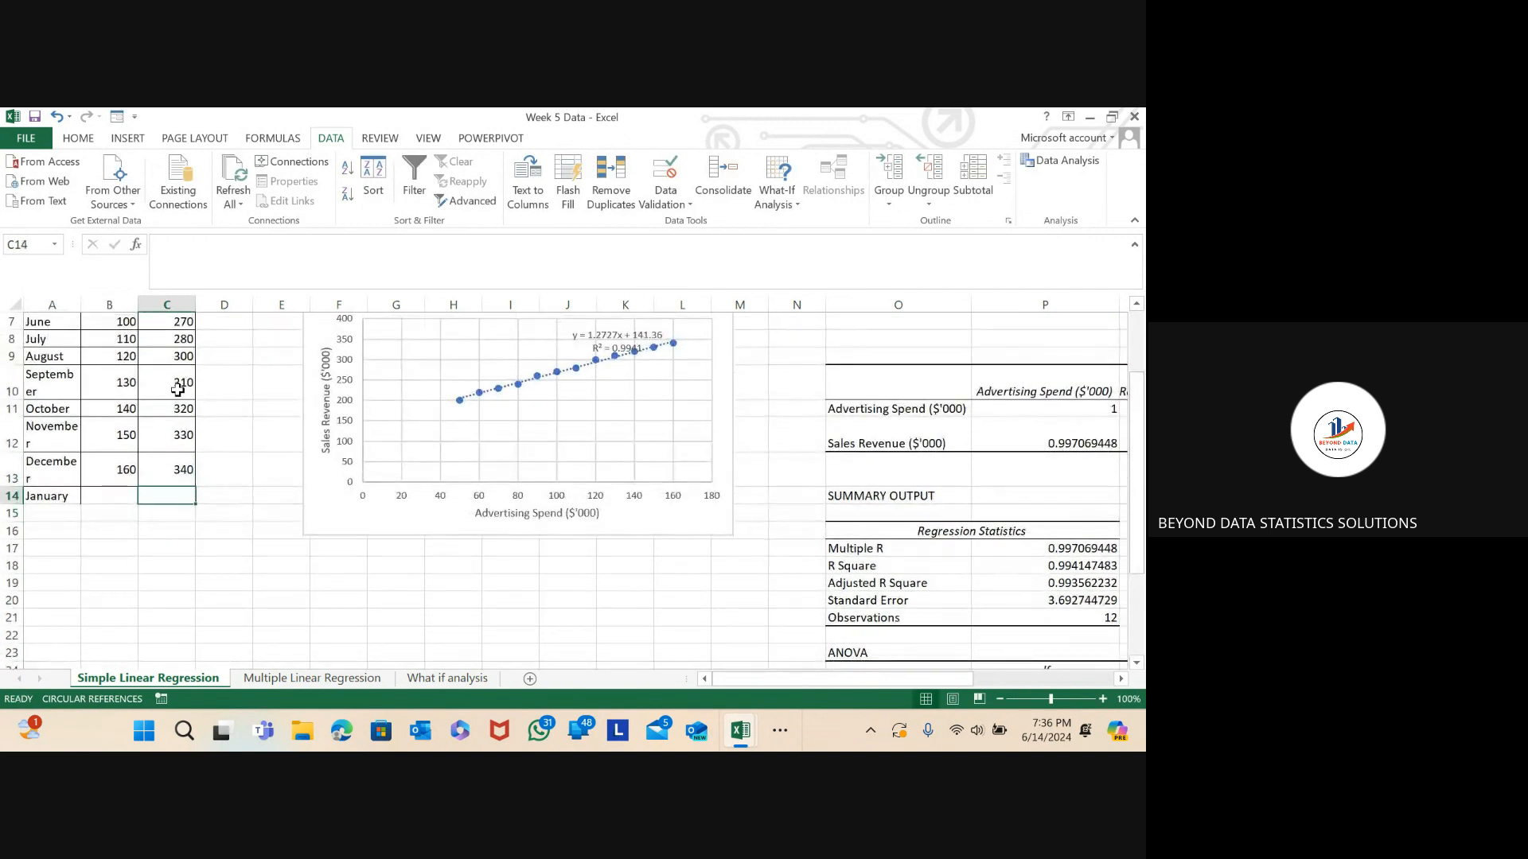
type("=")
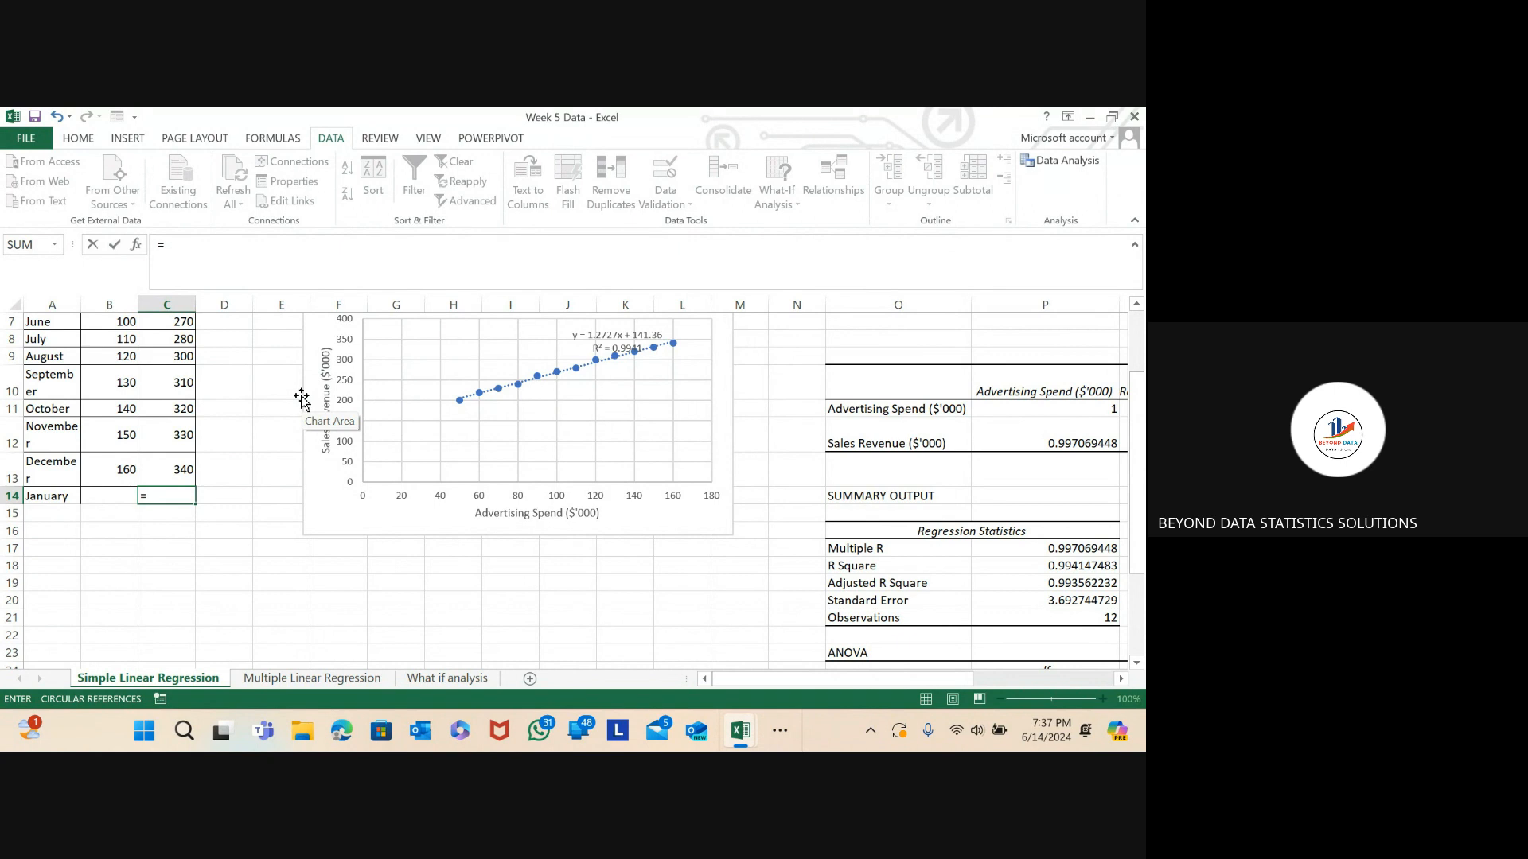
type("1.2727*")
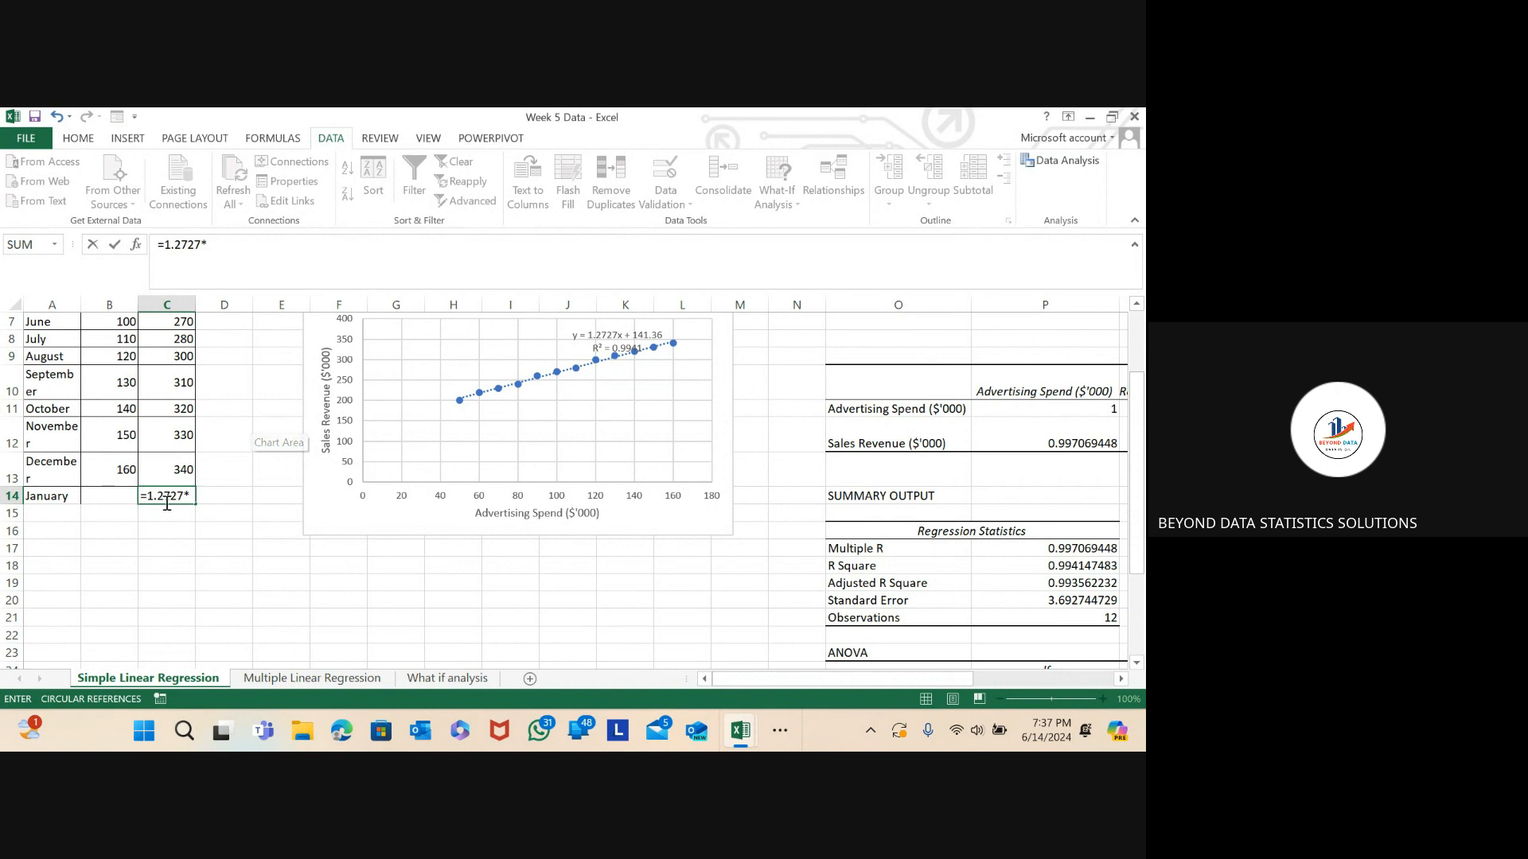
left_click(107, 497)
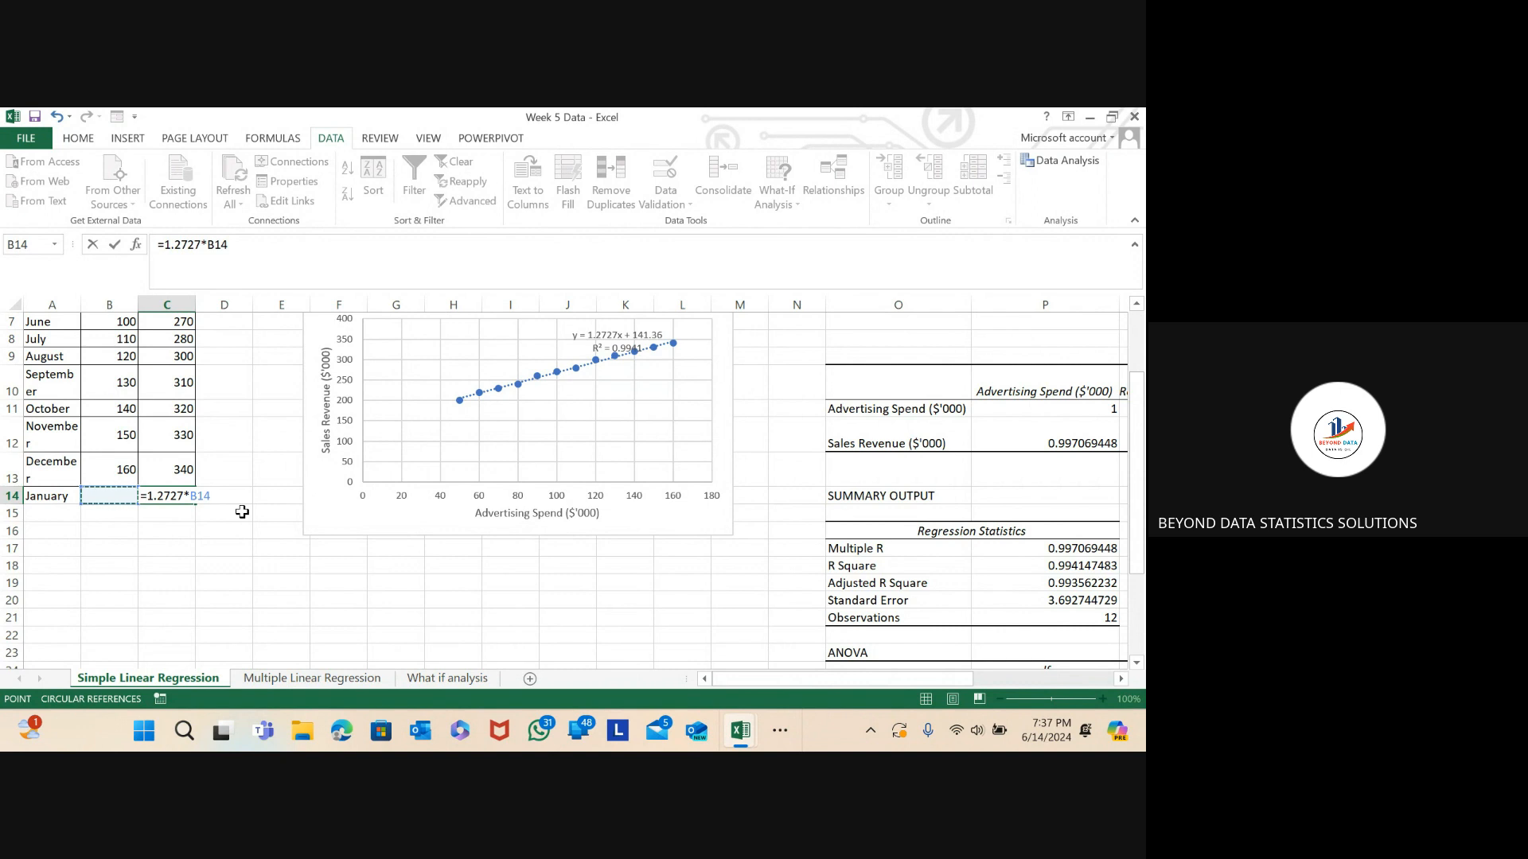
left_click(229, 246)
type("141")
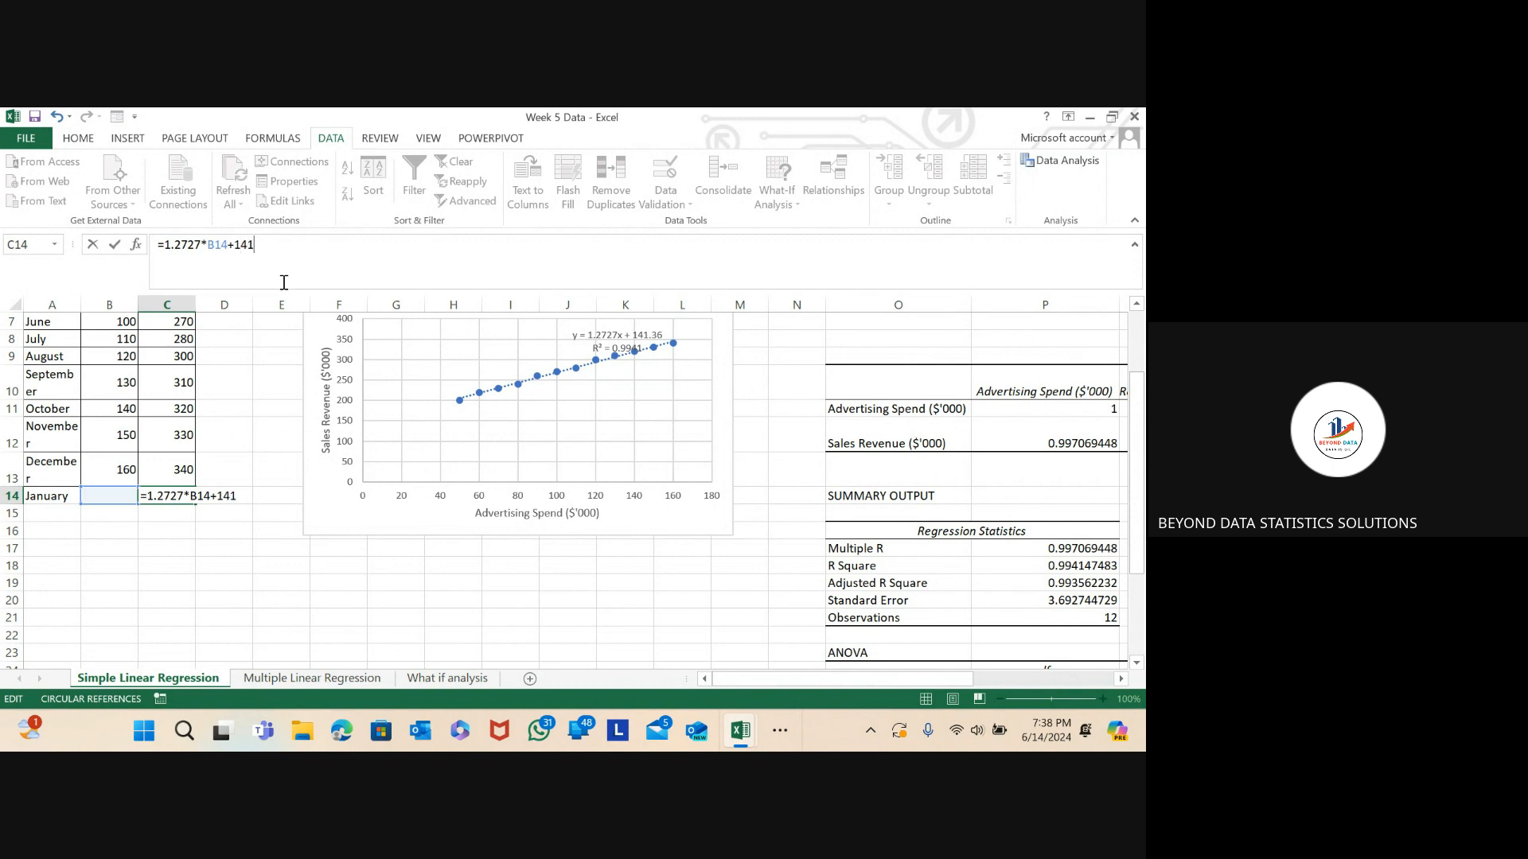
type(".36")
key("Return")
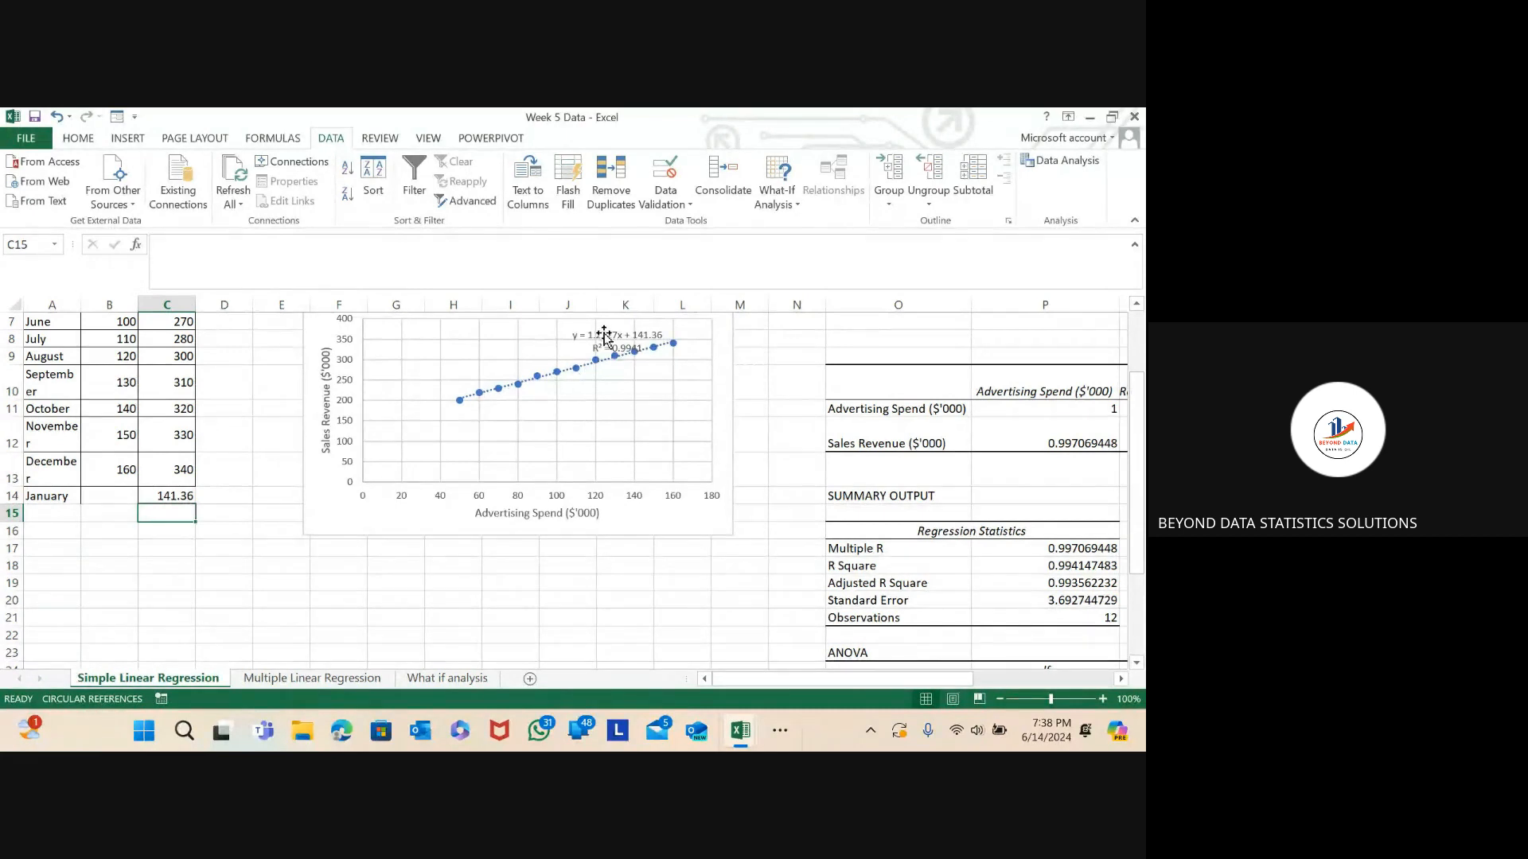
- Enter 1 as January's Advertising Spend in B14 to test the prediction formula
left_click(93, 495)
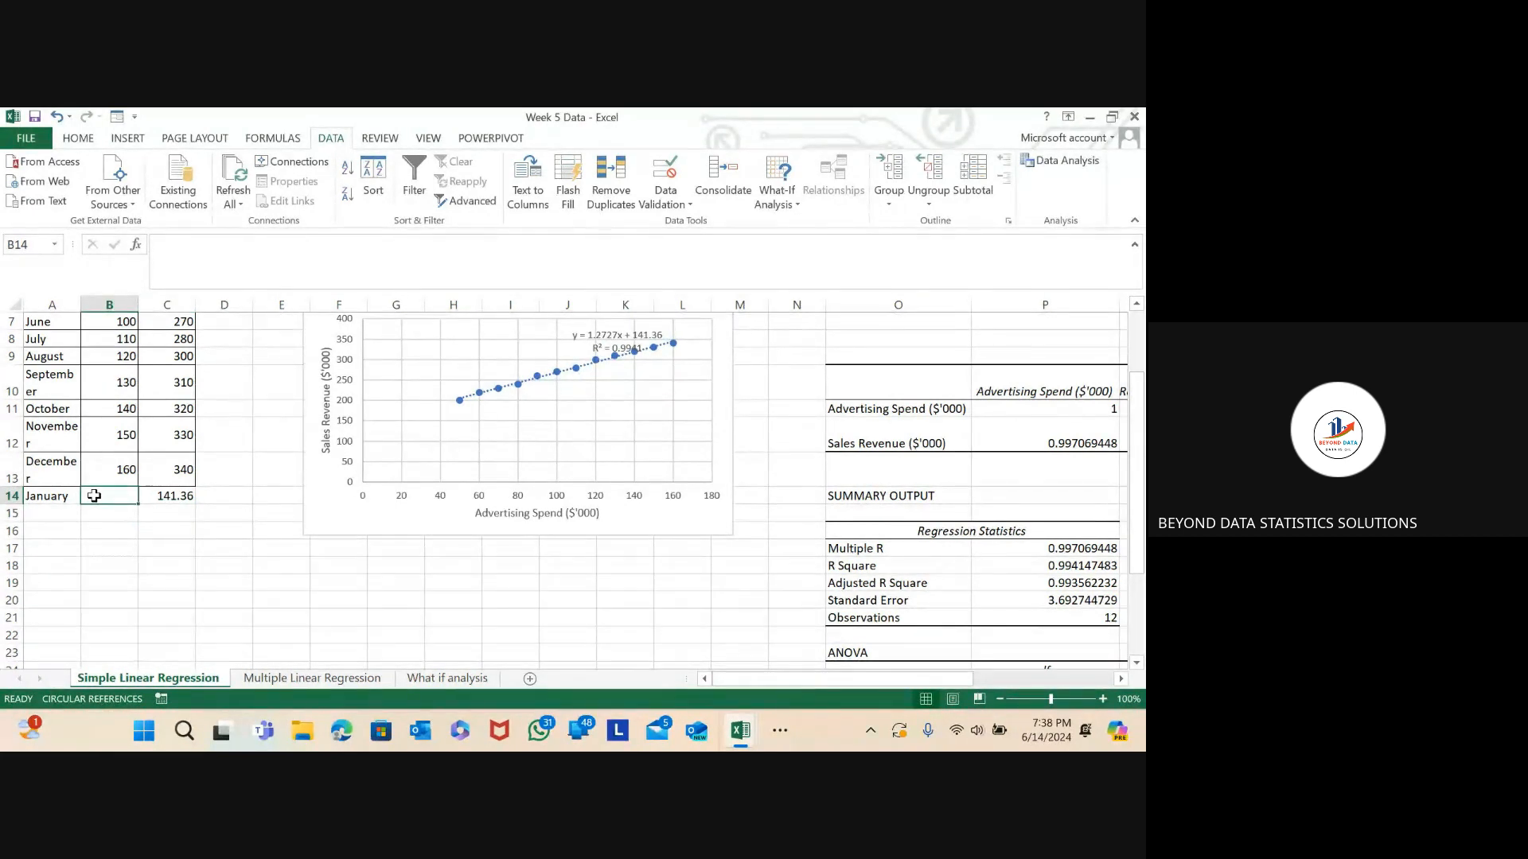
type("1")
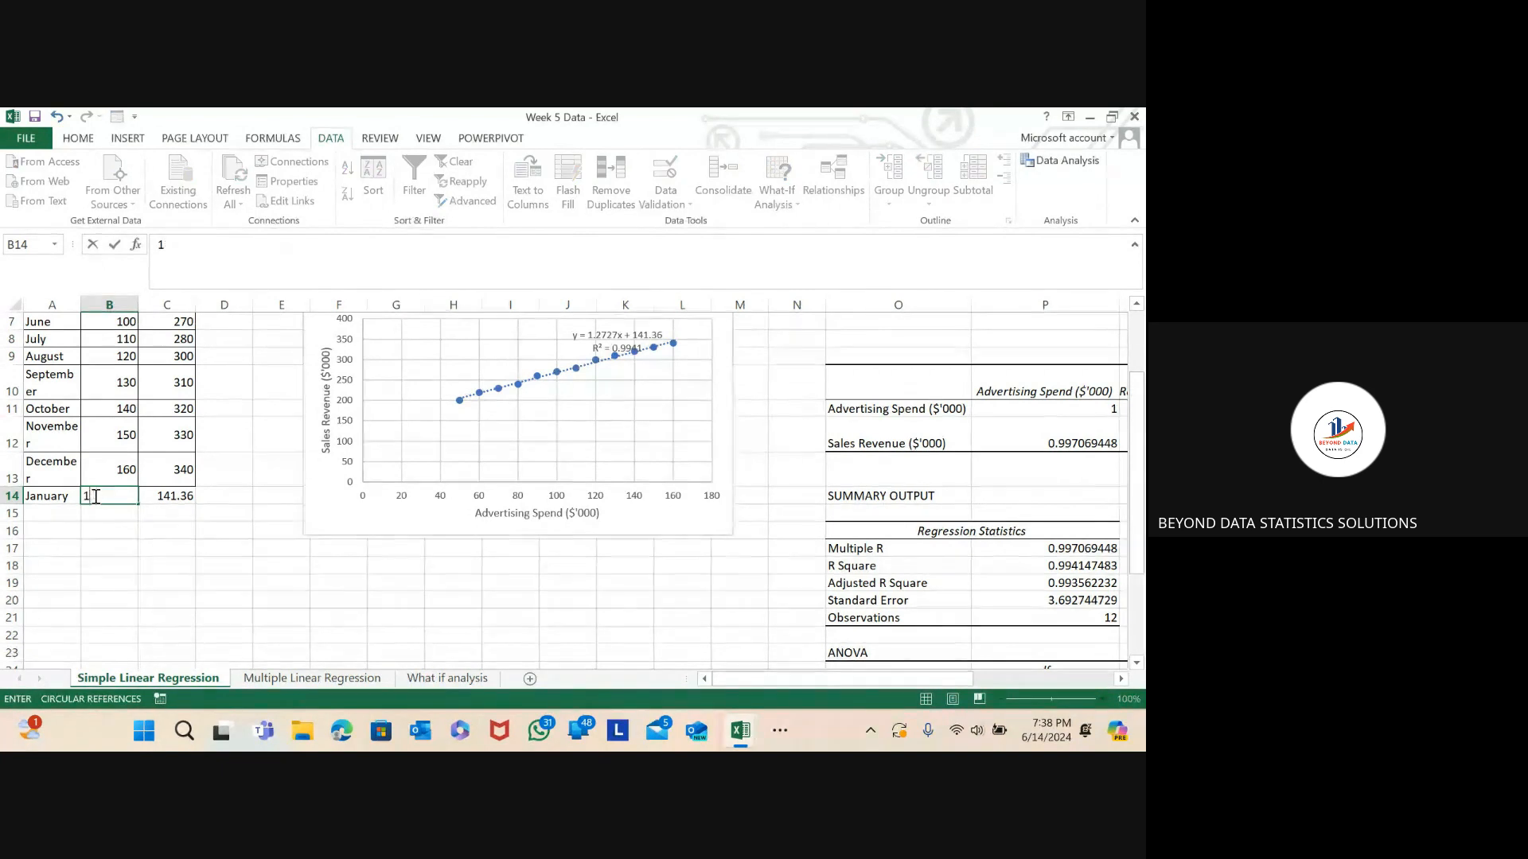
key("Return")
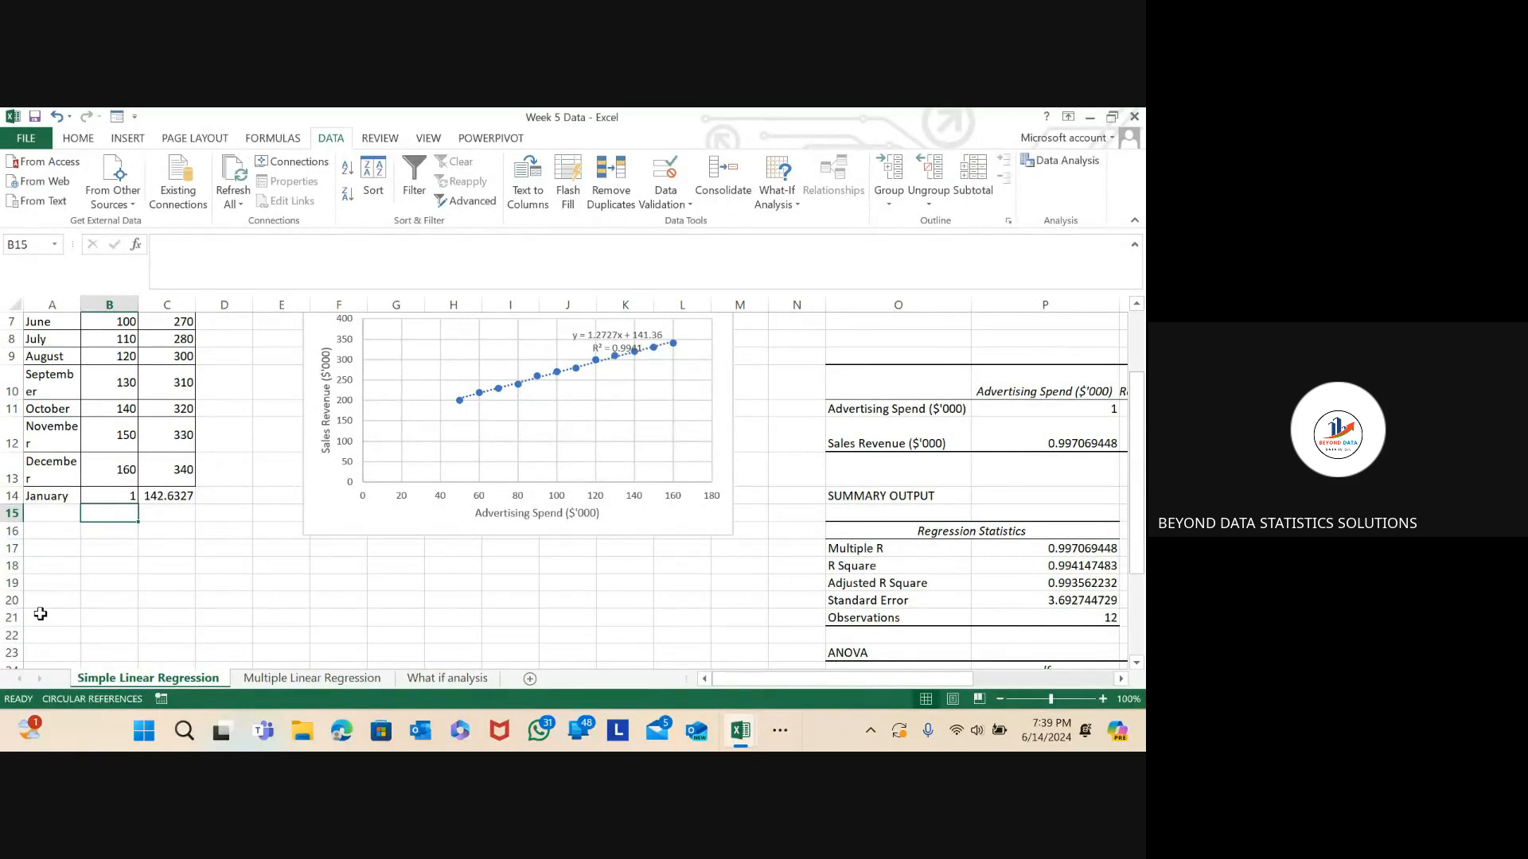
- Set January's Advertising Spend in B14 to 500 and check the predicted Sales Revenue in C14
key("Up")
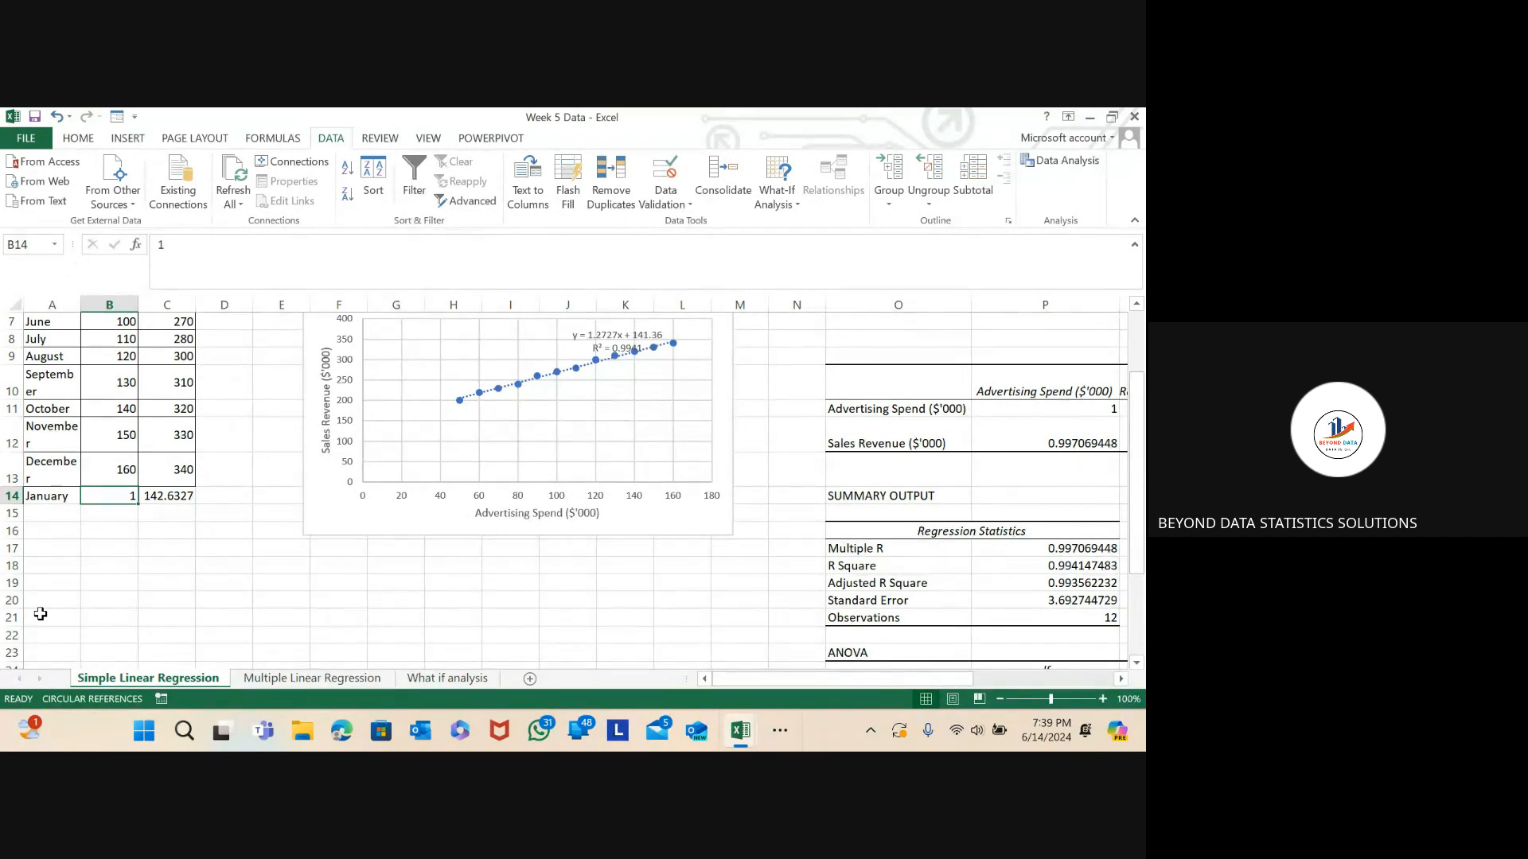
type("500")
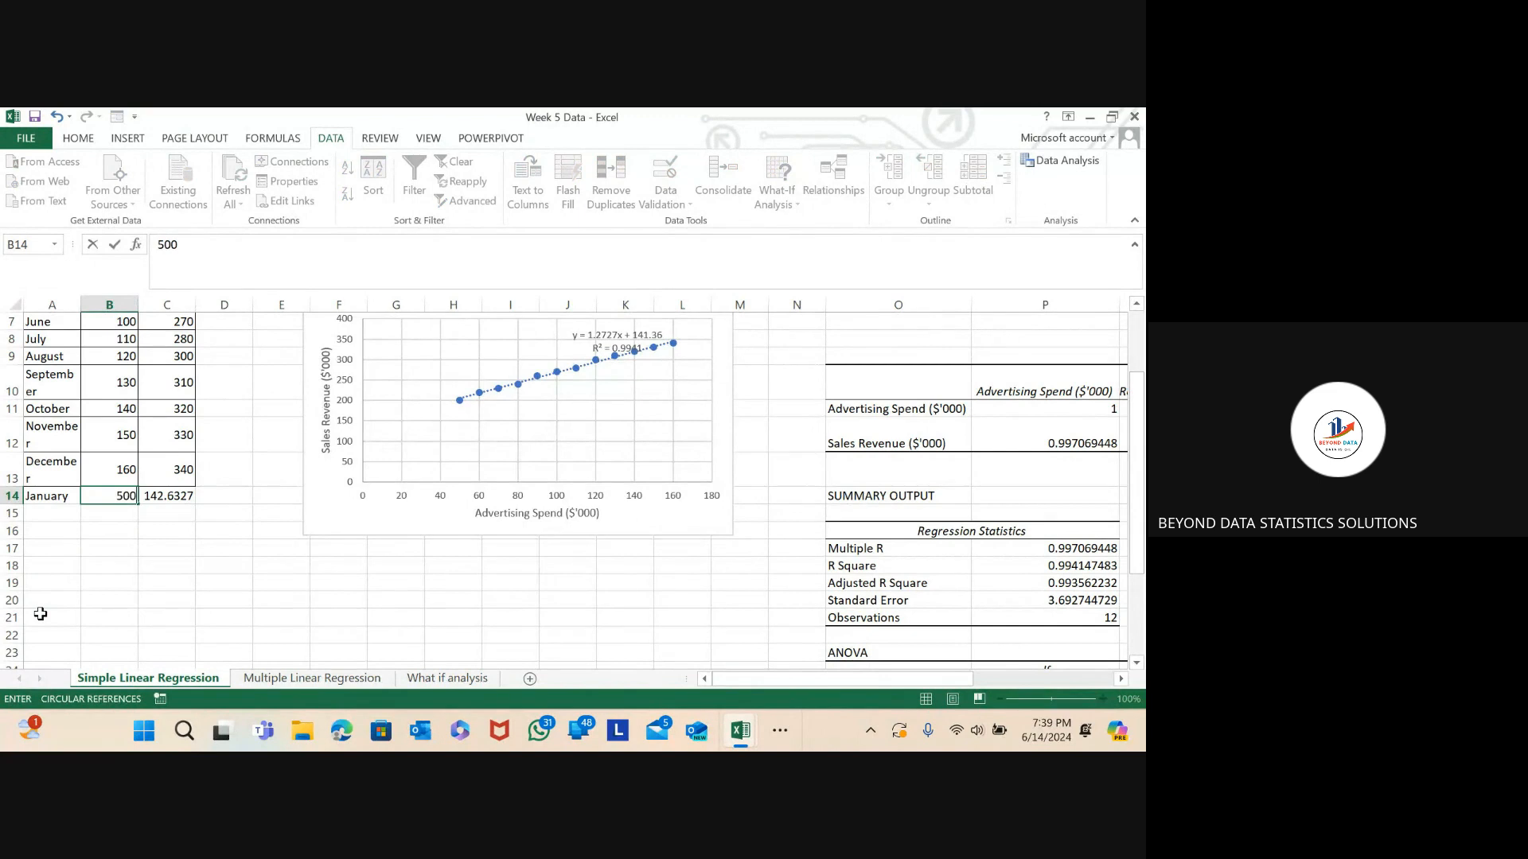
type("0")
key("BackSpace")
key("Return")
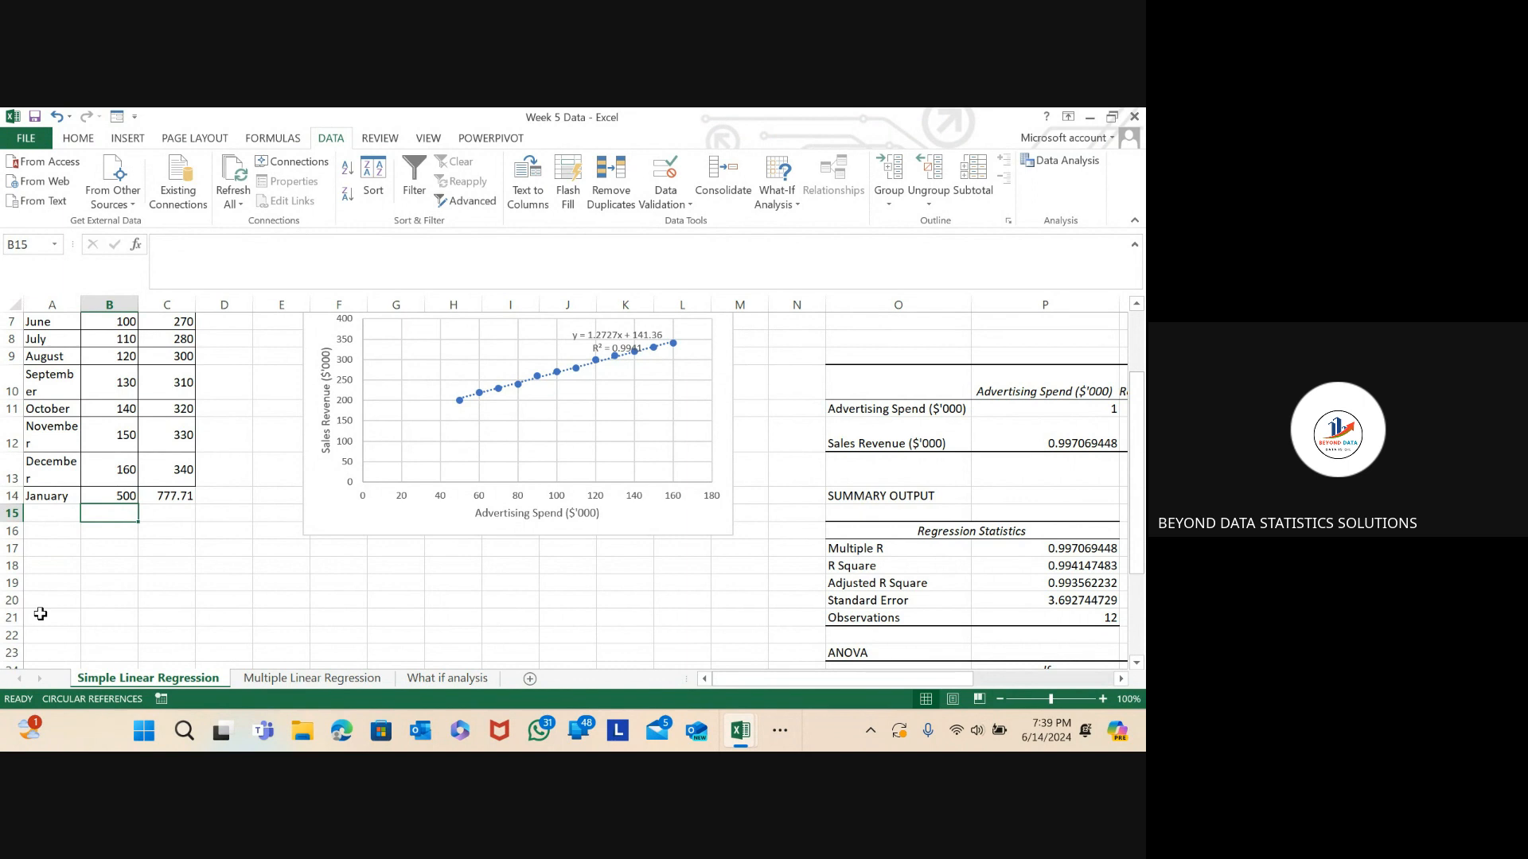
key("Up")
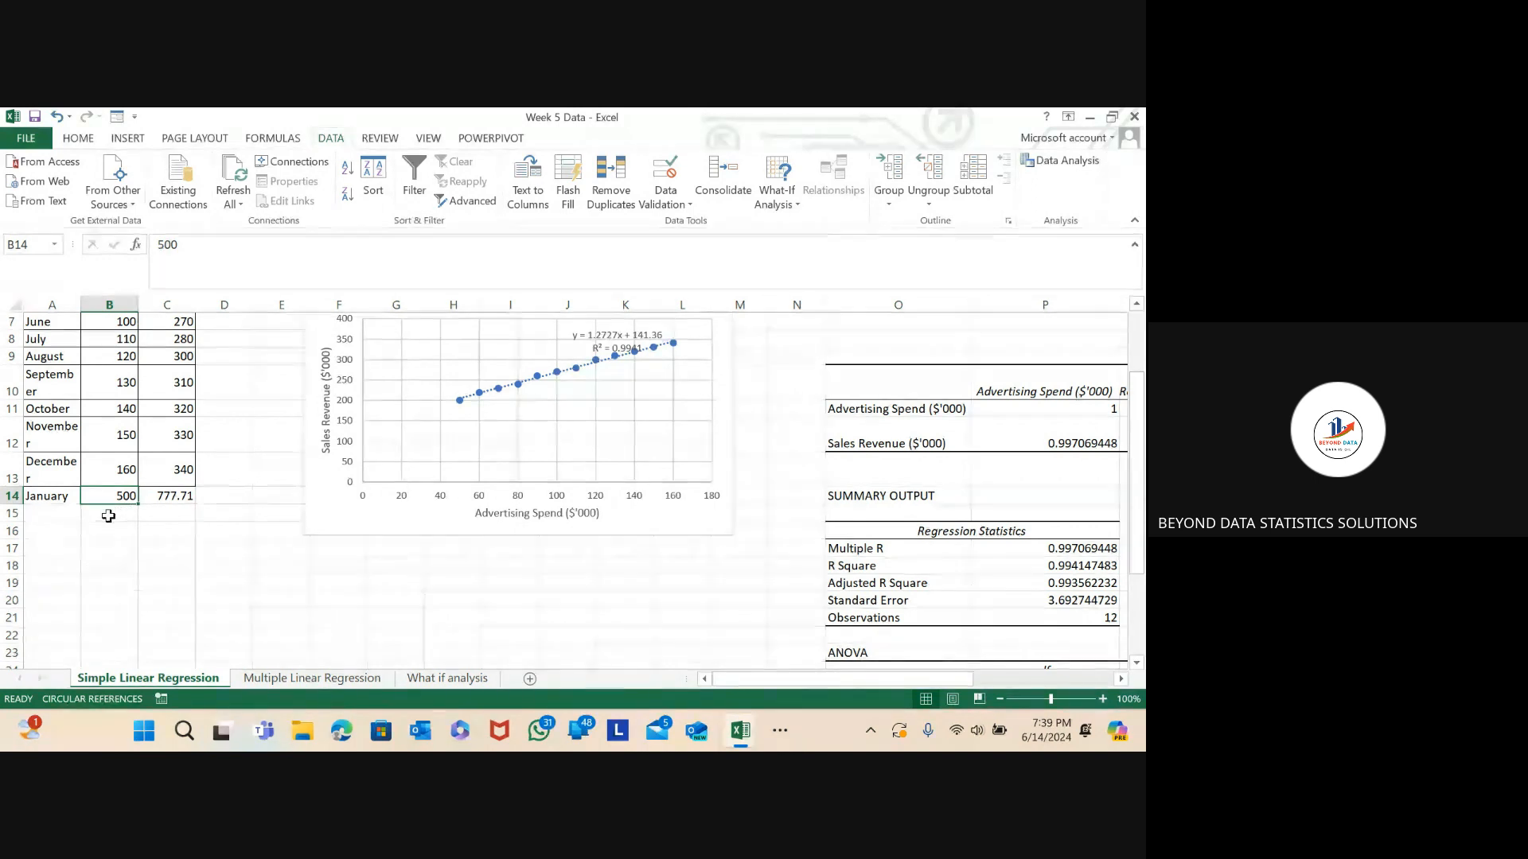
left_click(144, 515)
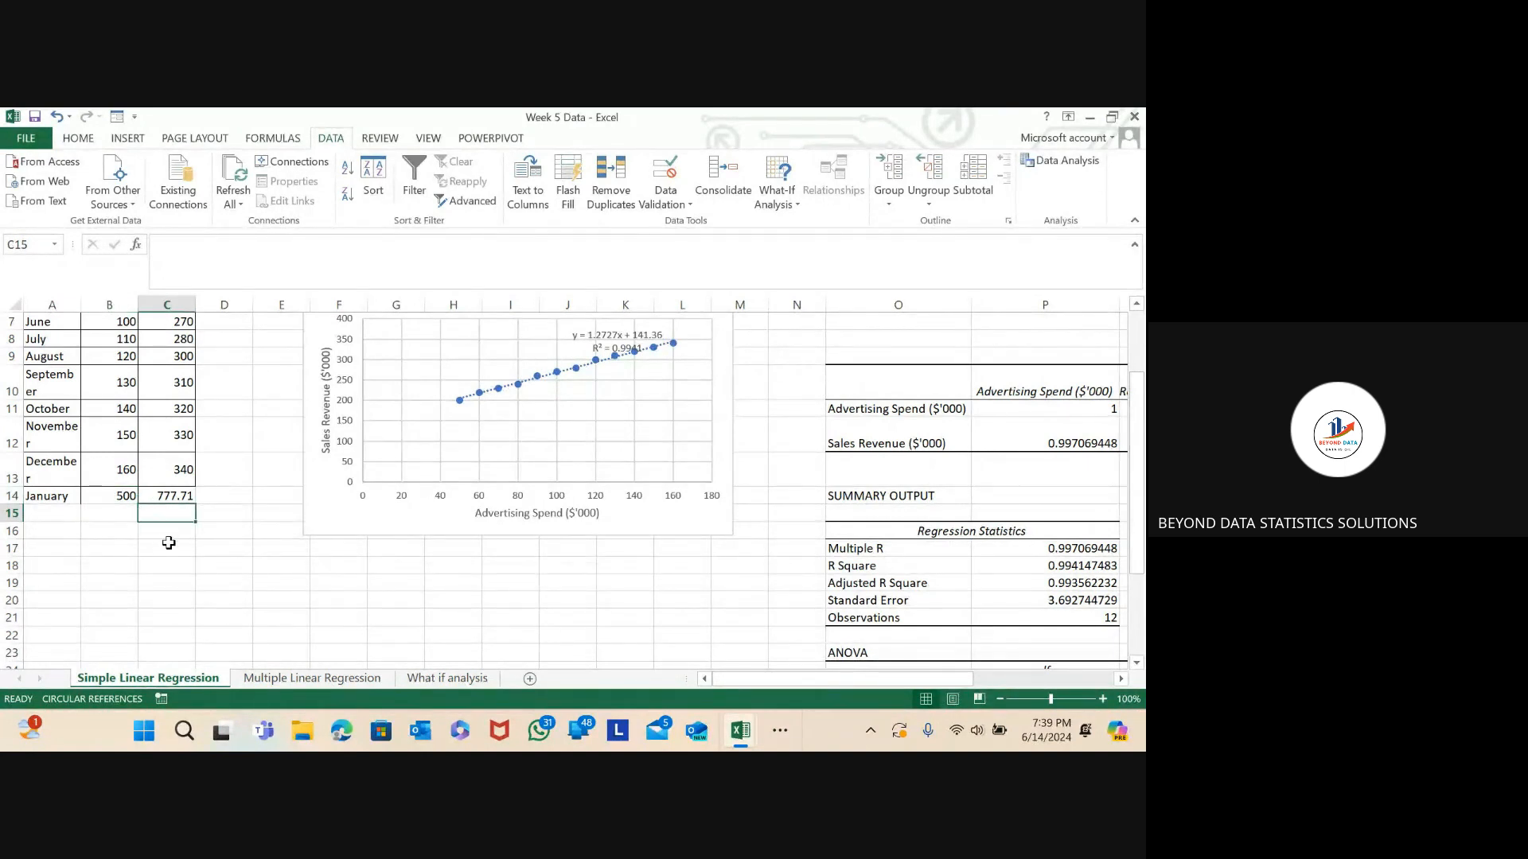
left_click(119, 533)
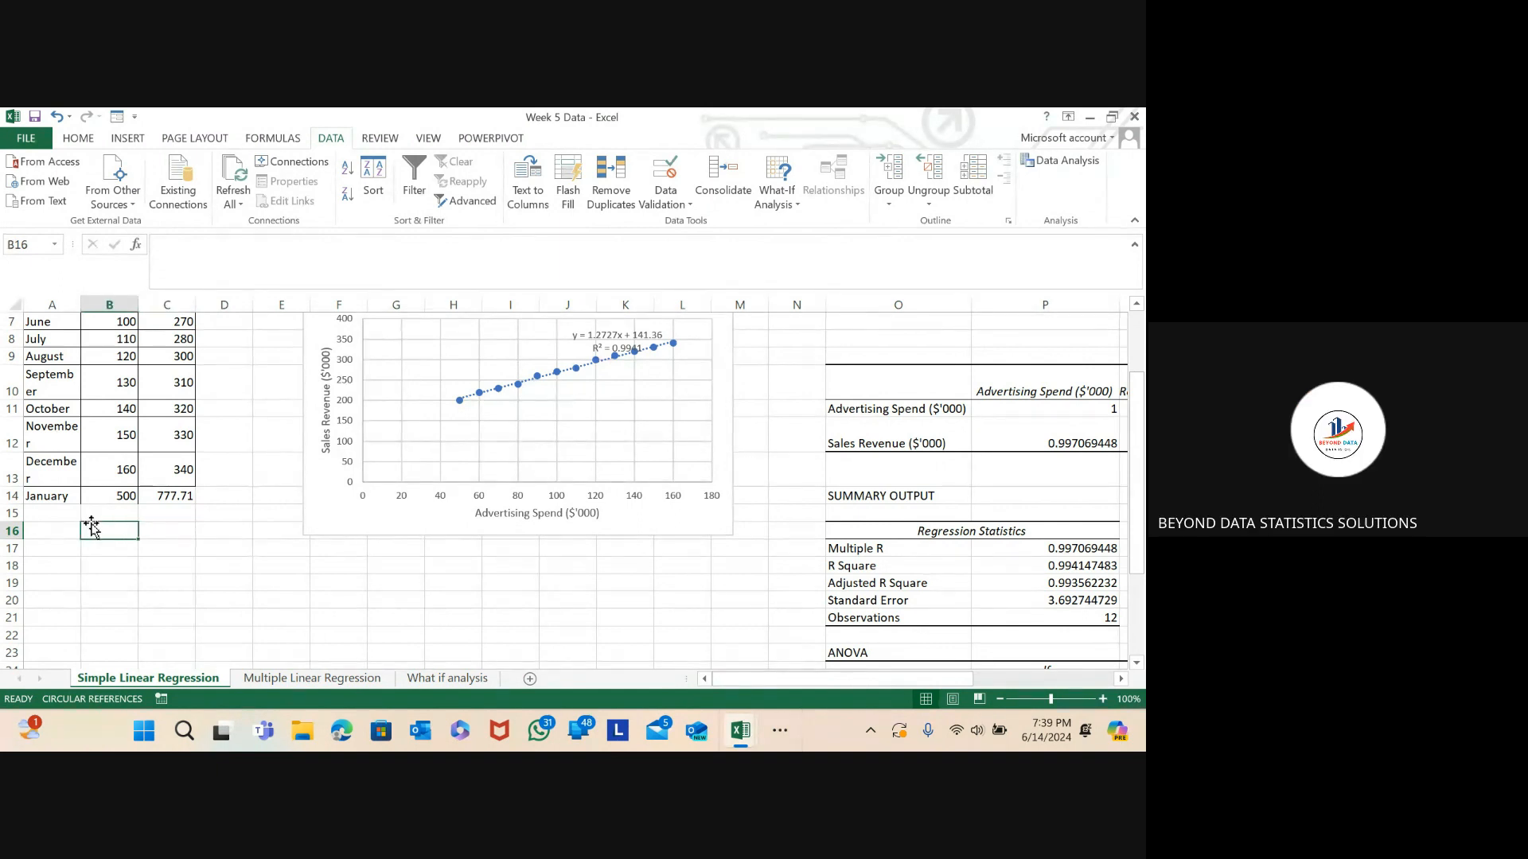
left_click(161, 514)
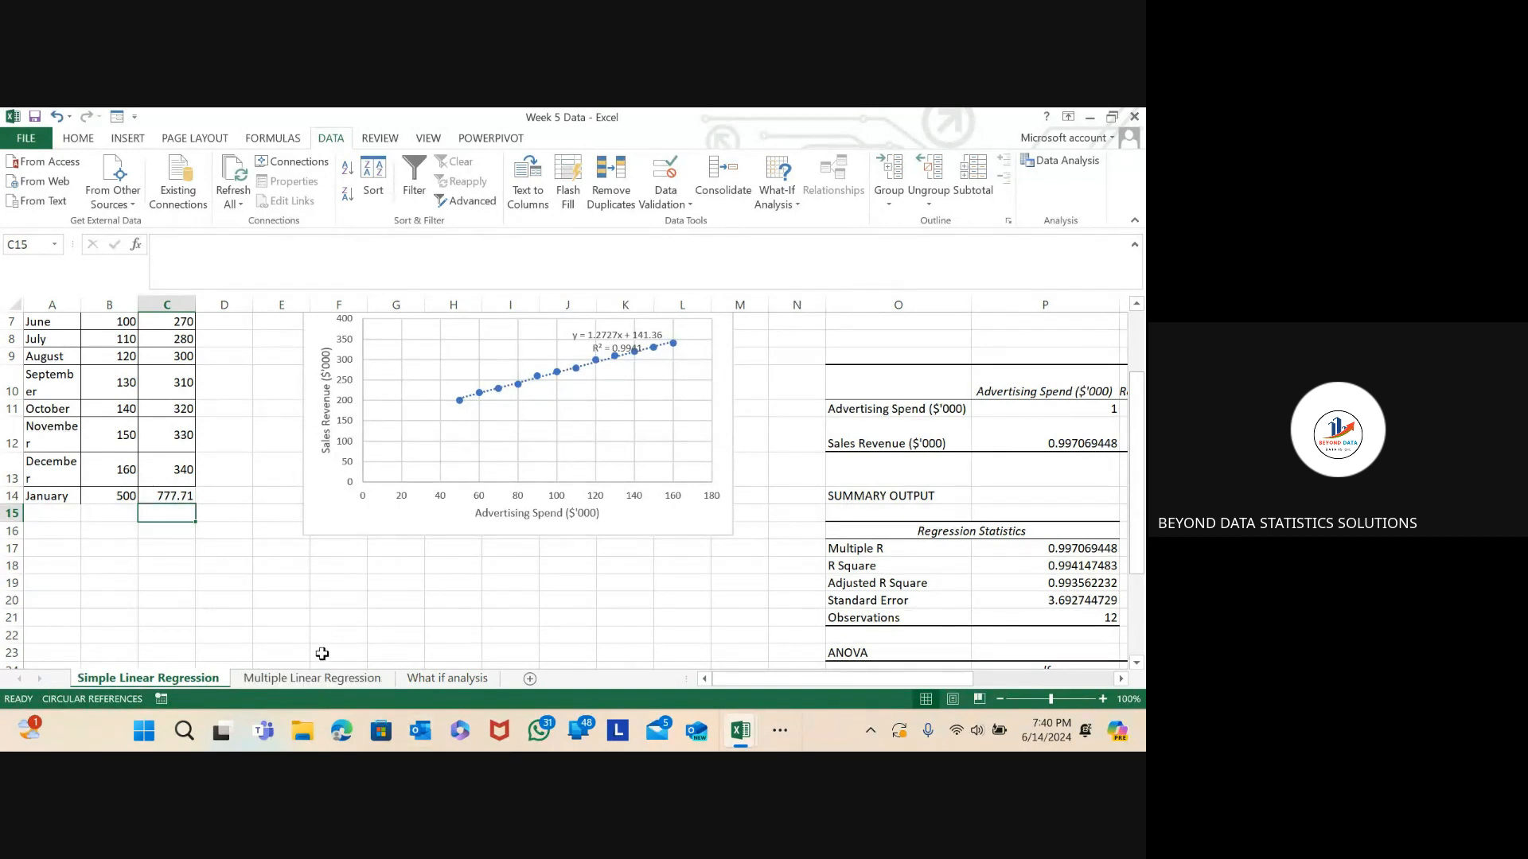
- Open the Multiple Linear Regression sheet and review its monthly Store Visits, Active Promotions and Sales Revenue data
left_click(319, 678)
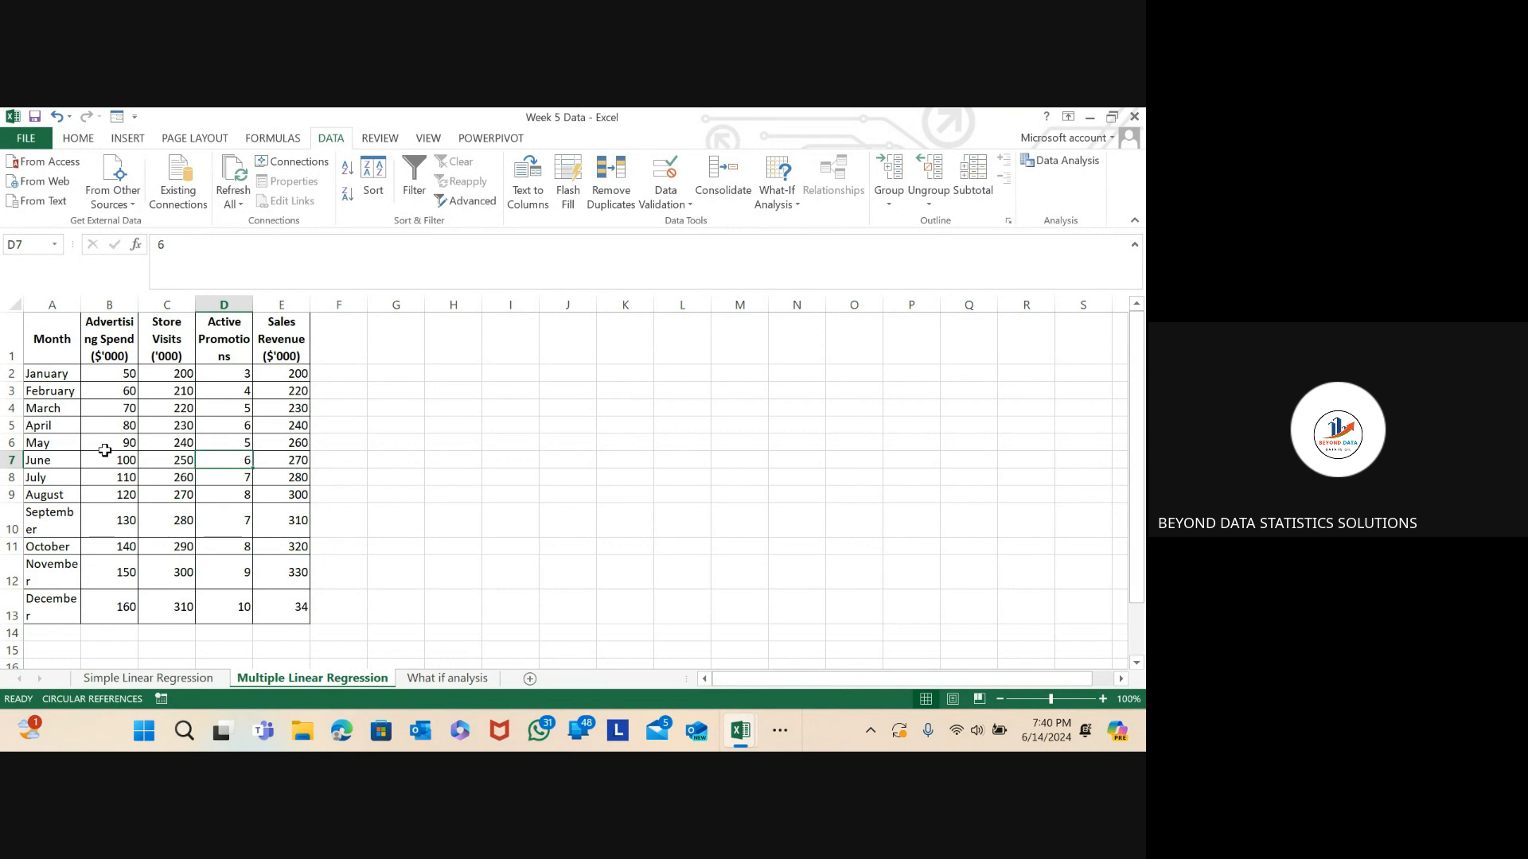
left_click(172, 408)
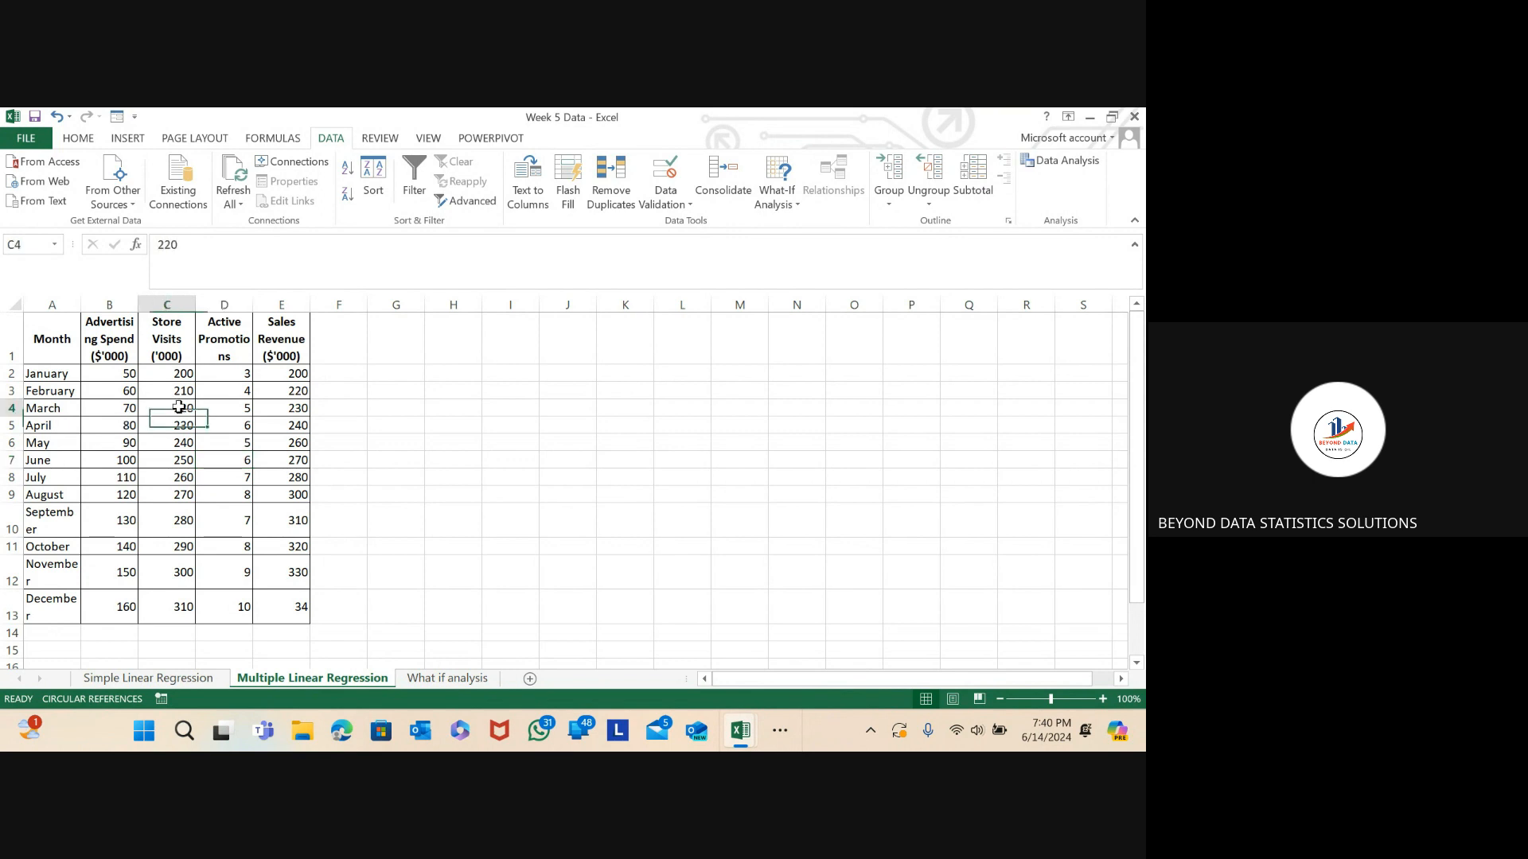
left_click(242, 391)
left_click(356, 388)
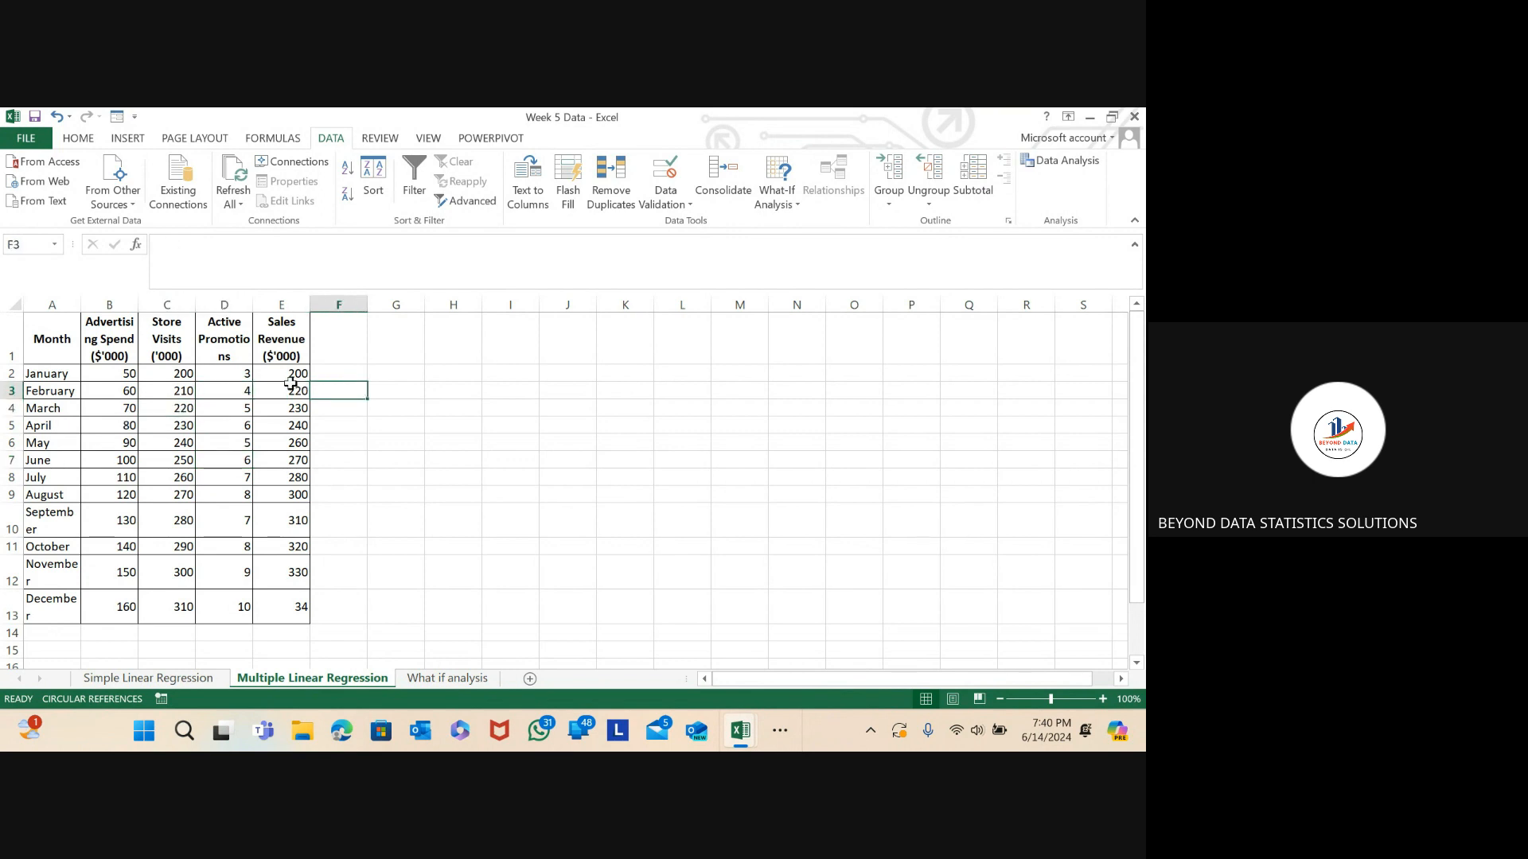
left_click(249, 372)
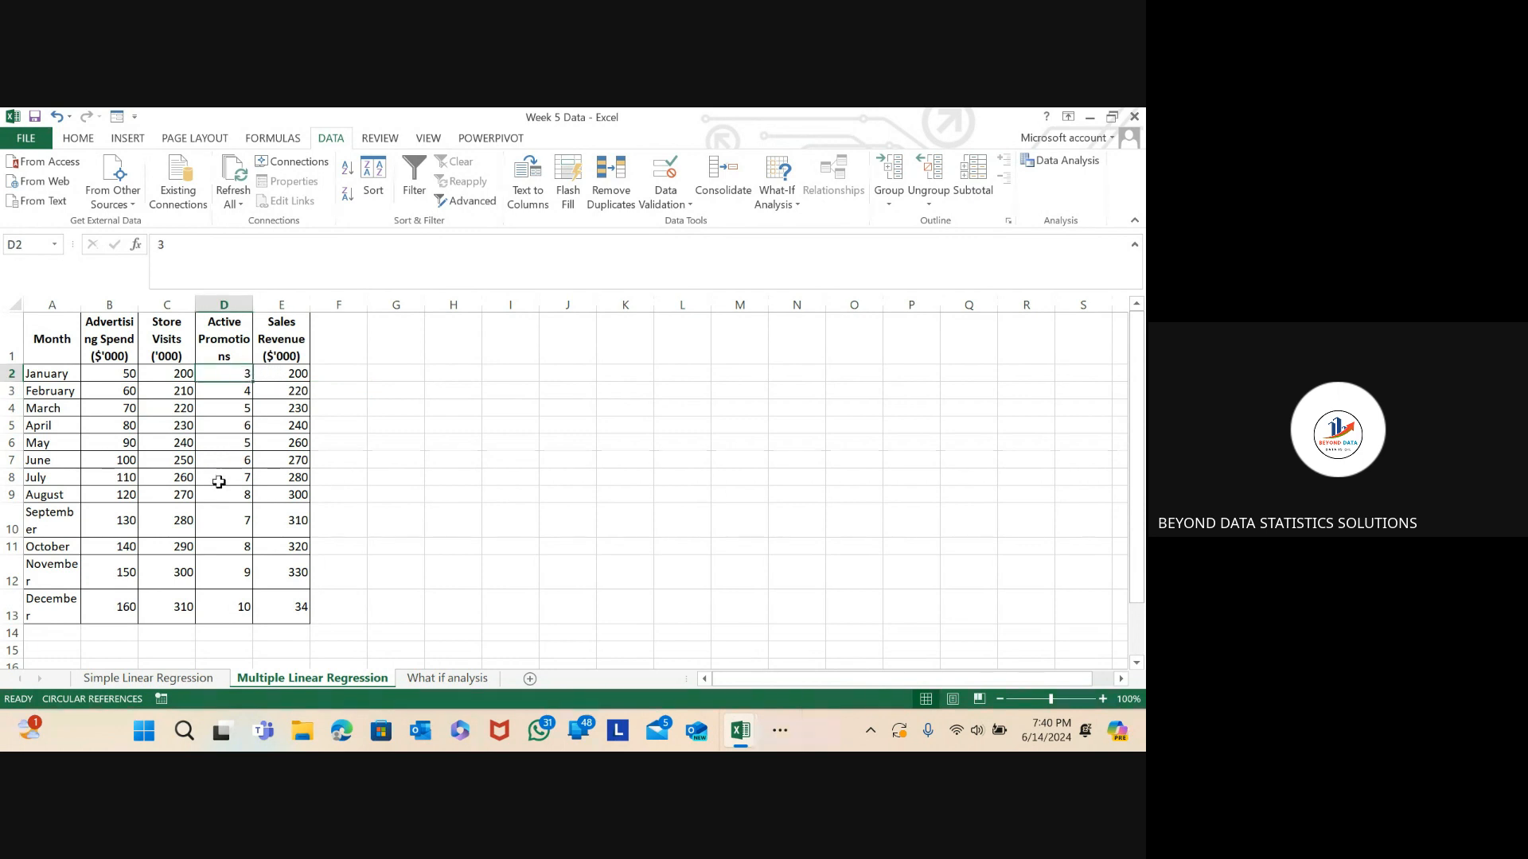
left_click(220, 406)
left_click(235, 440)
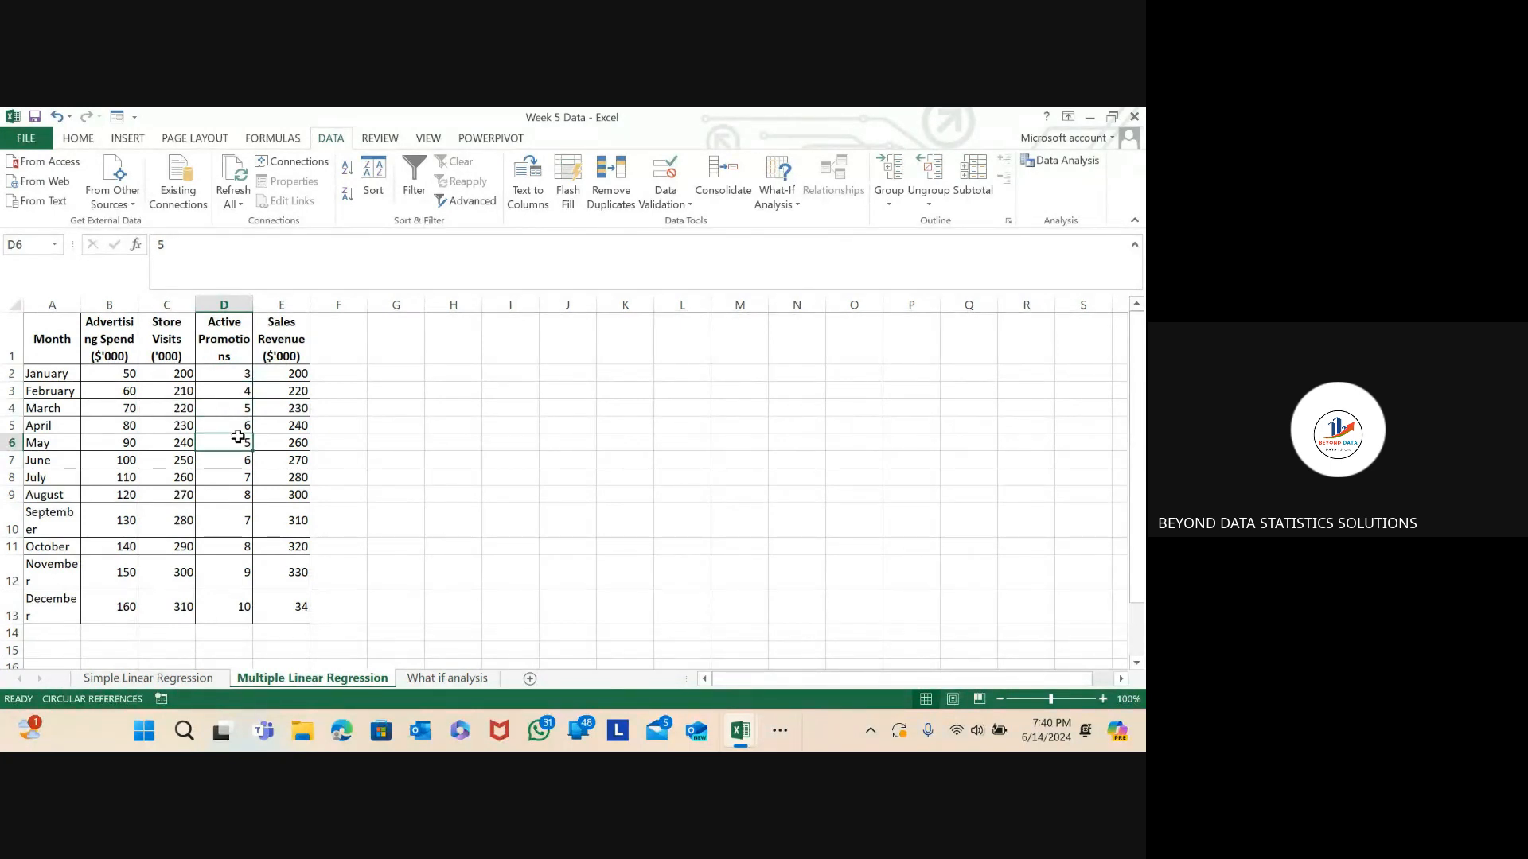
left_click(169, 376)
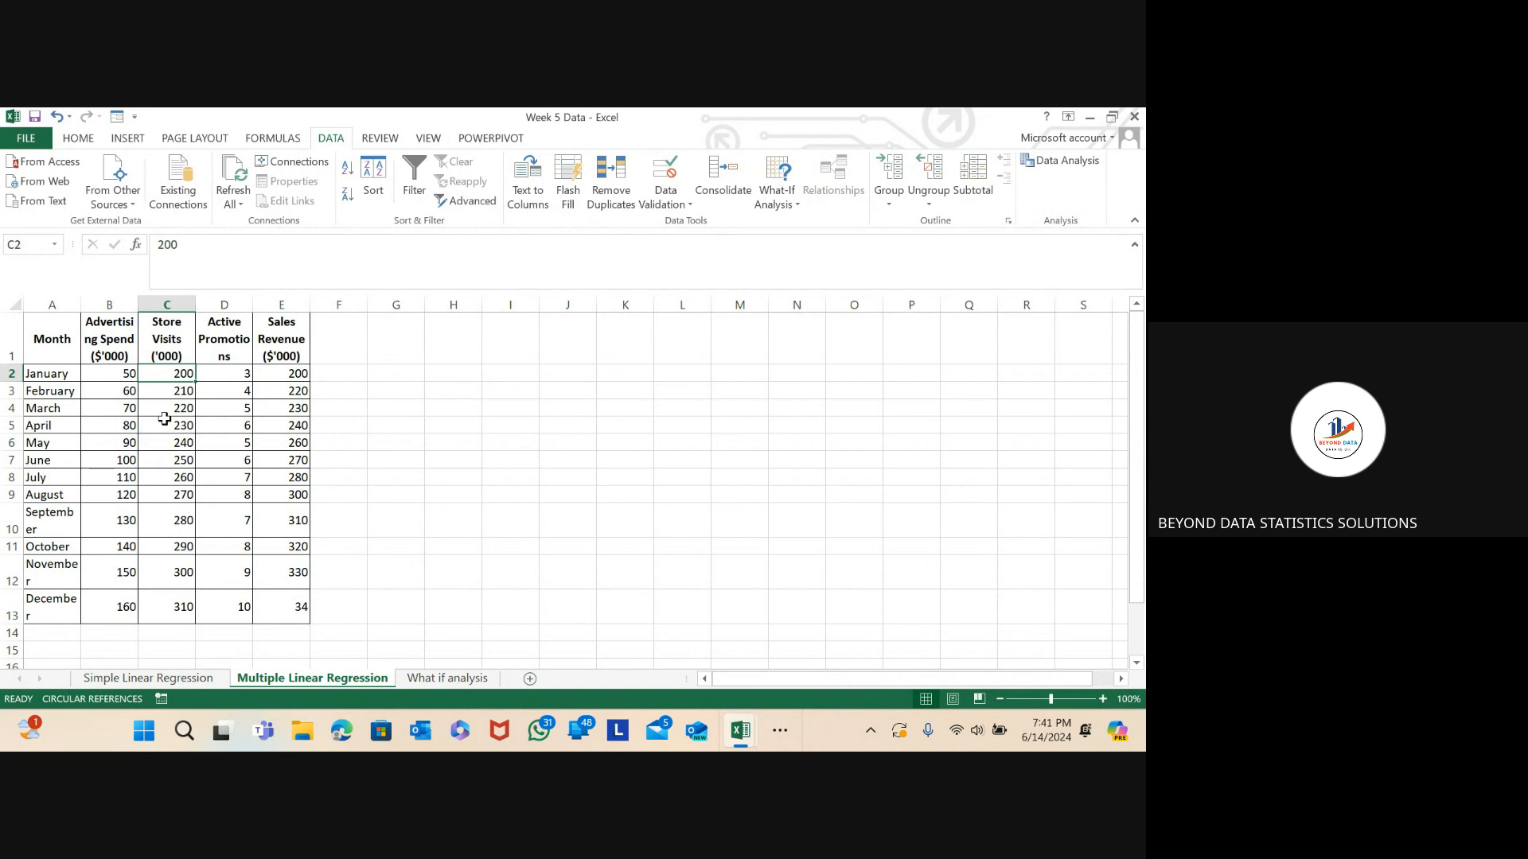
left_click(165, 412)
left_click(160, 443)
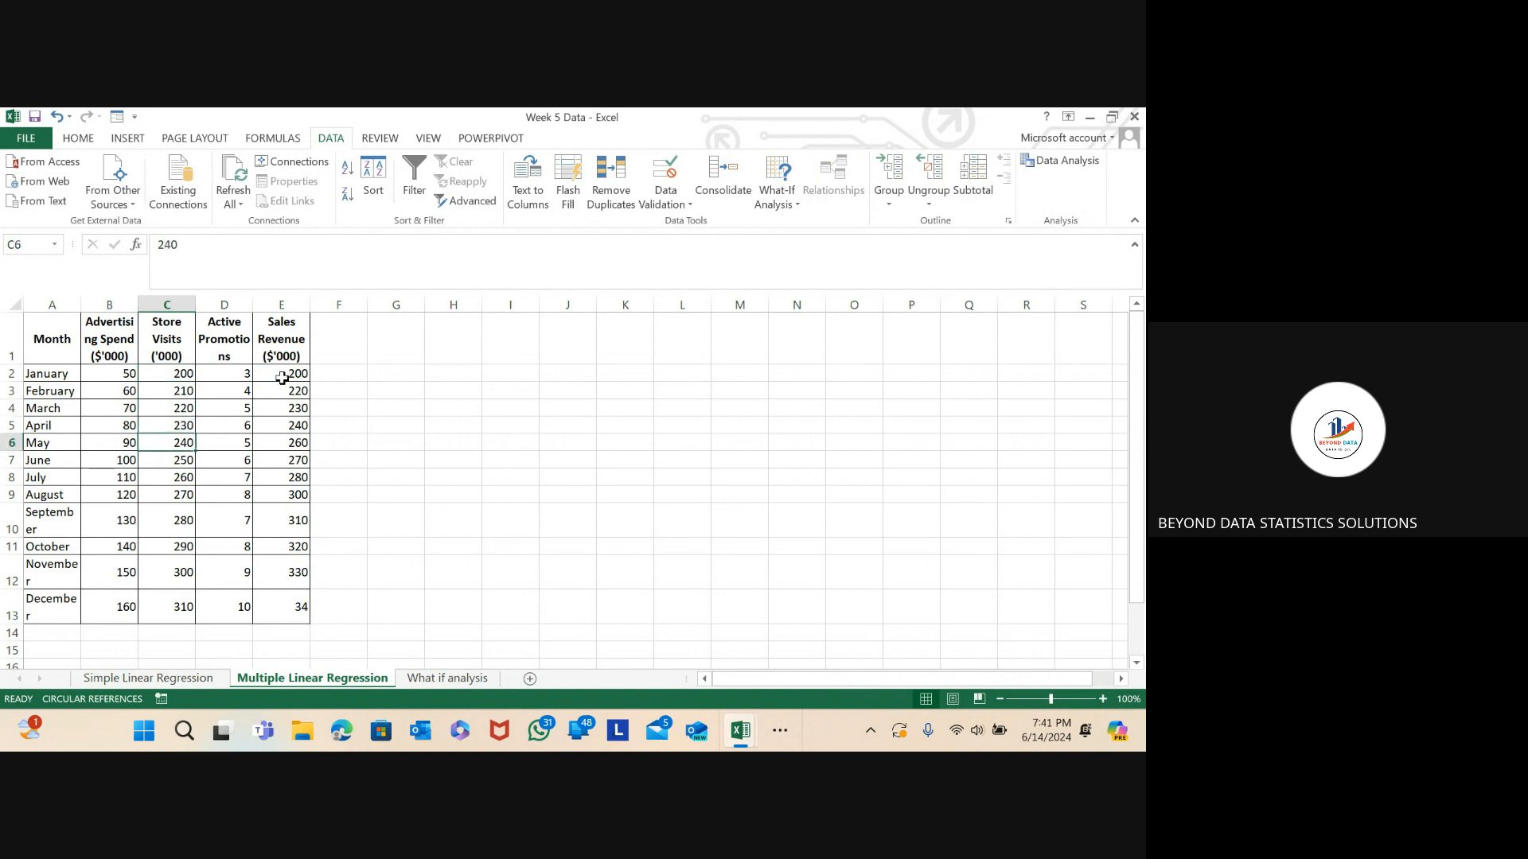
left_click(268, 443)
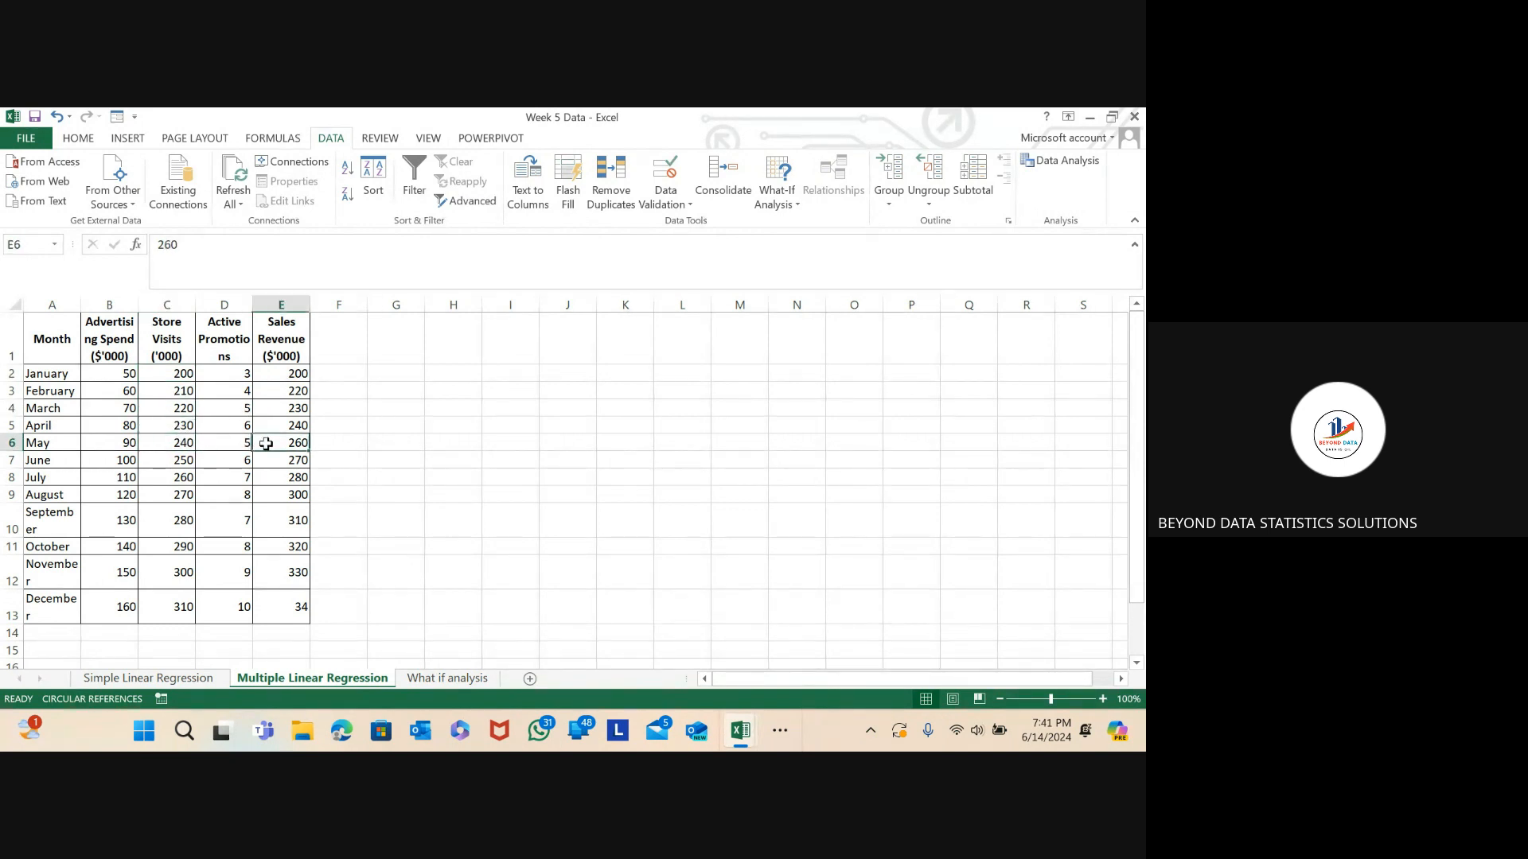
- Examine the Advertising Spend, Store Visits and Active Promotions columns as the predictors for the multiple regression
left_click(178, 426)
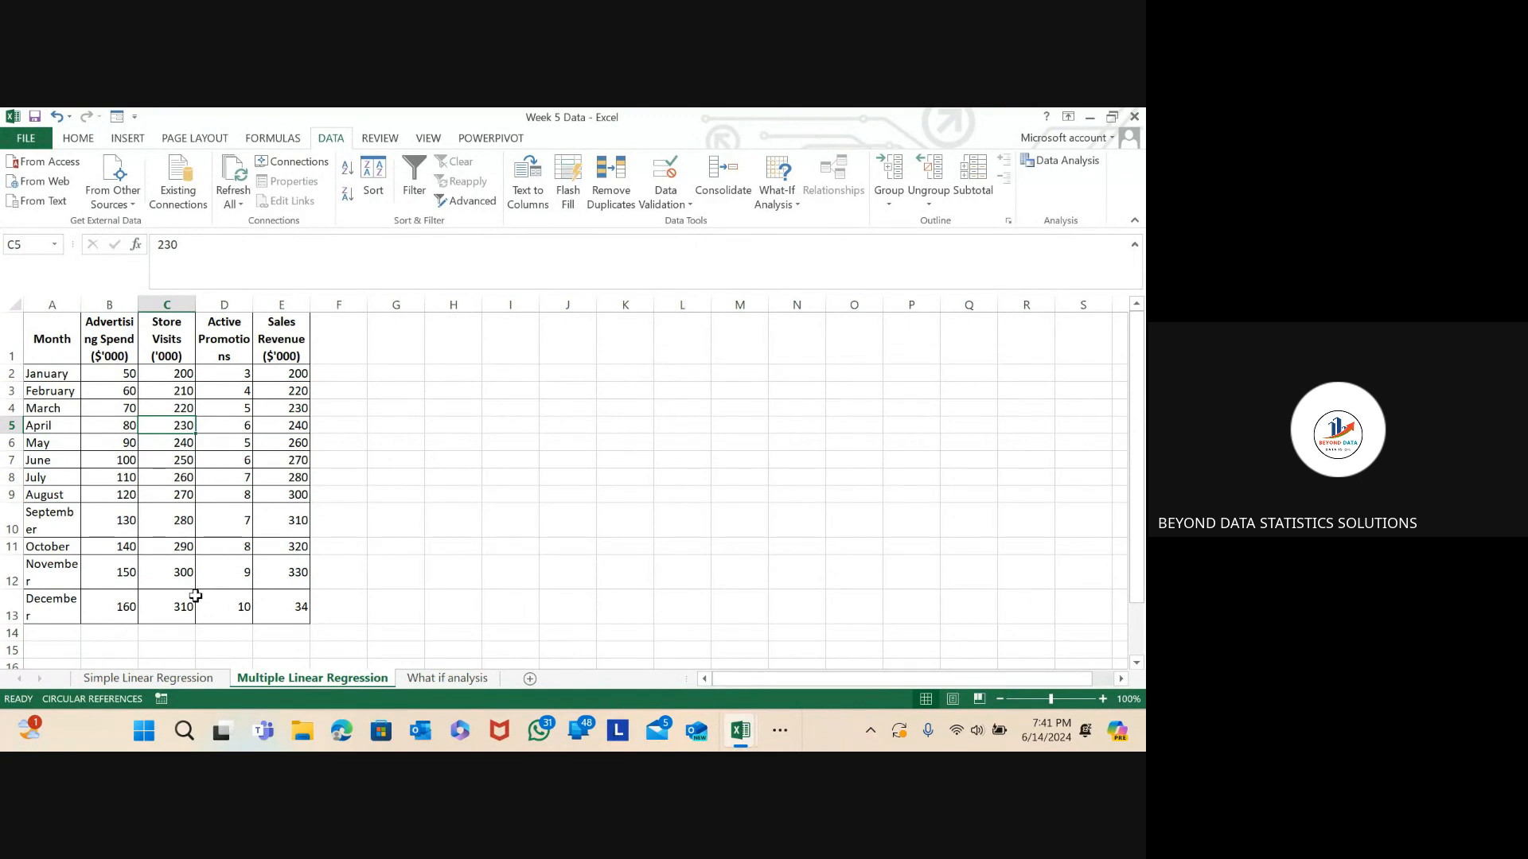
left_click(102, 379)
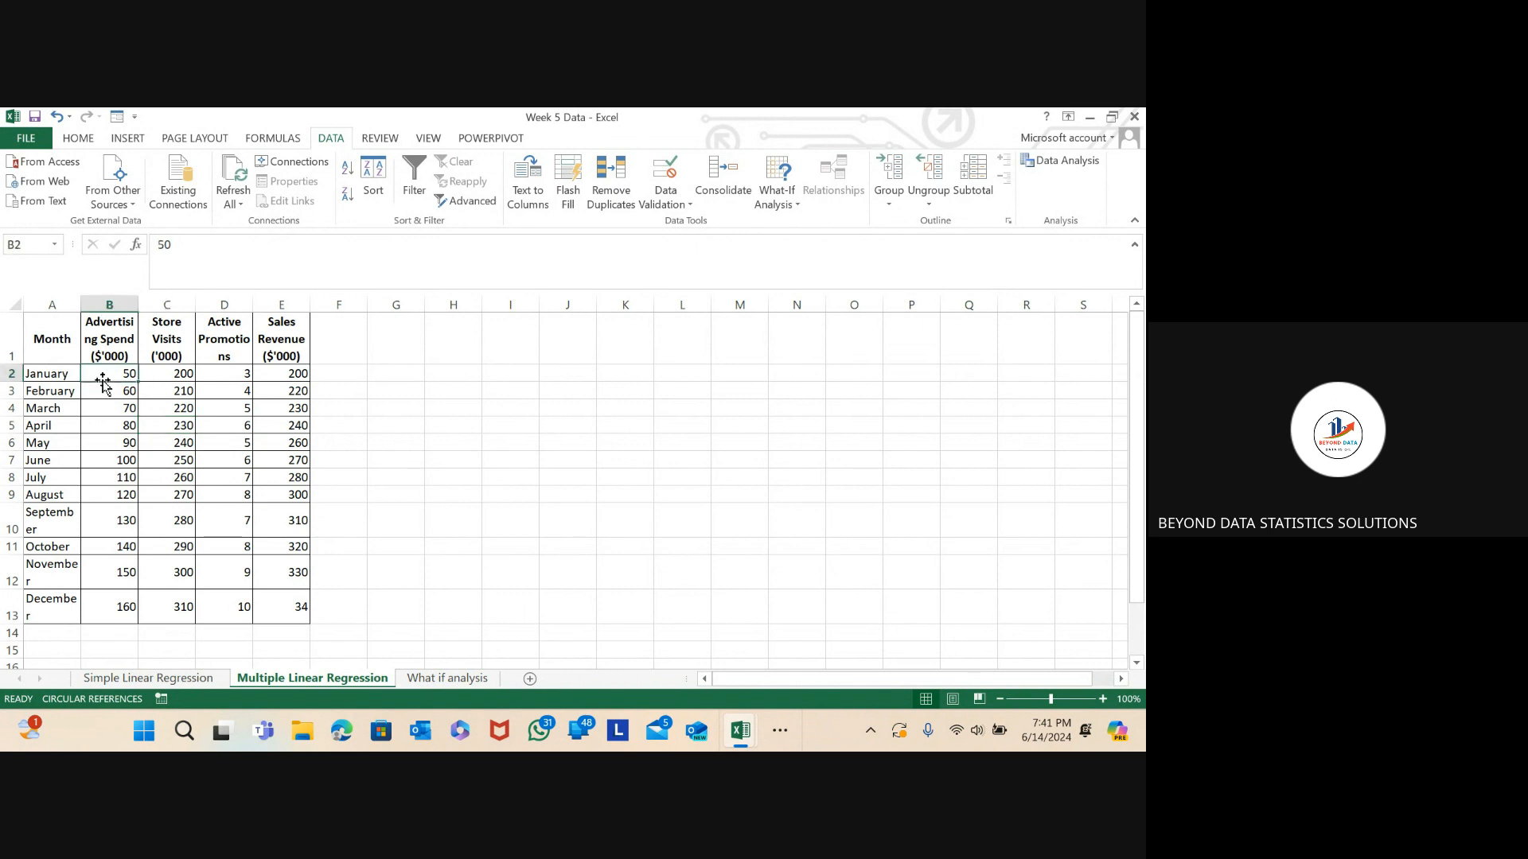
left_click(163, 442)
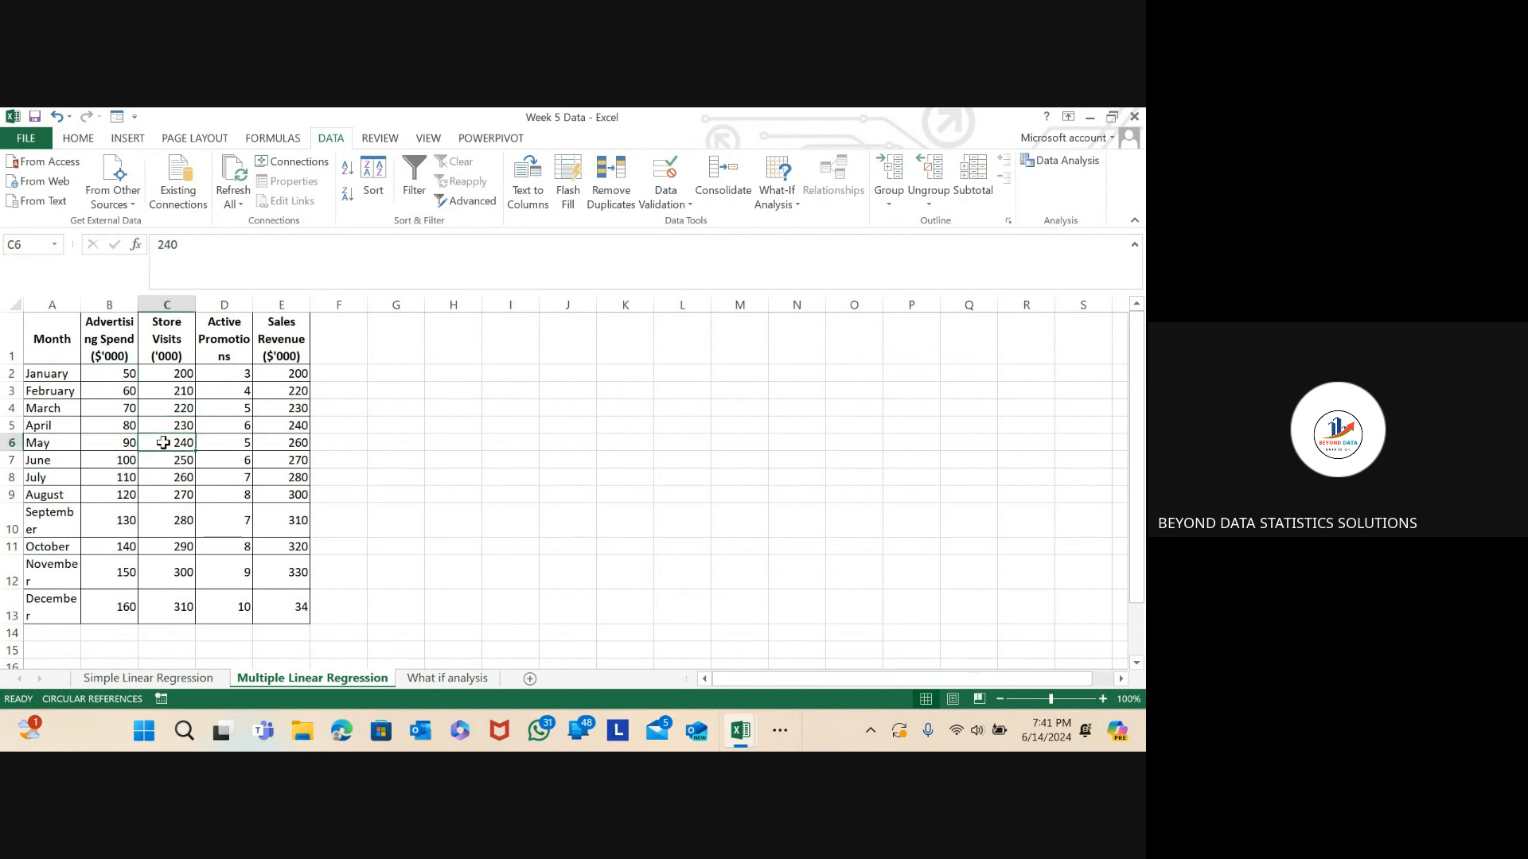
left_click(153, 395)
left_click(136, 426)
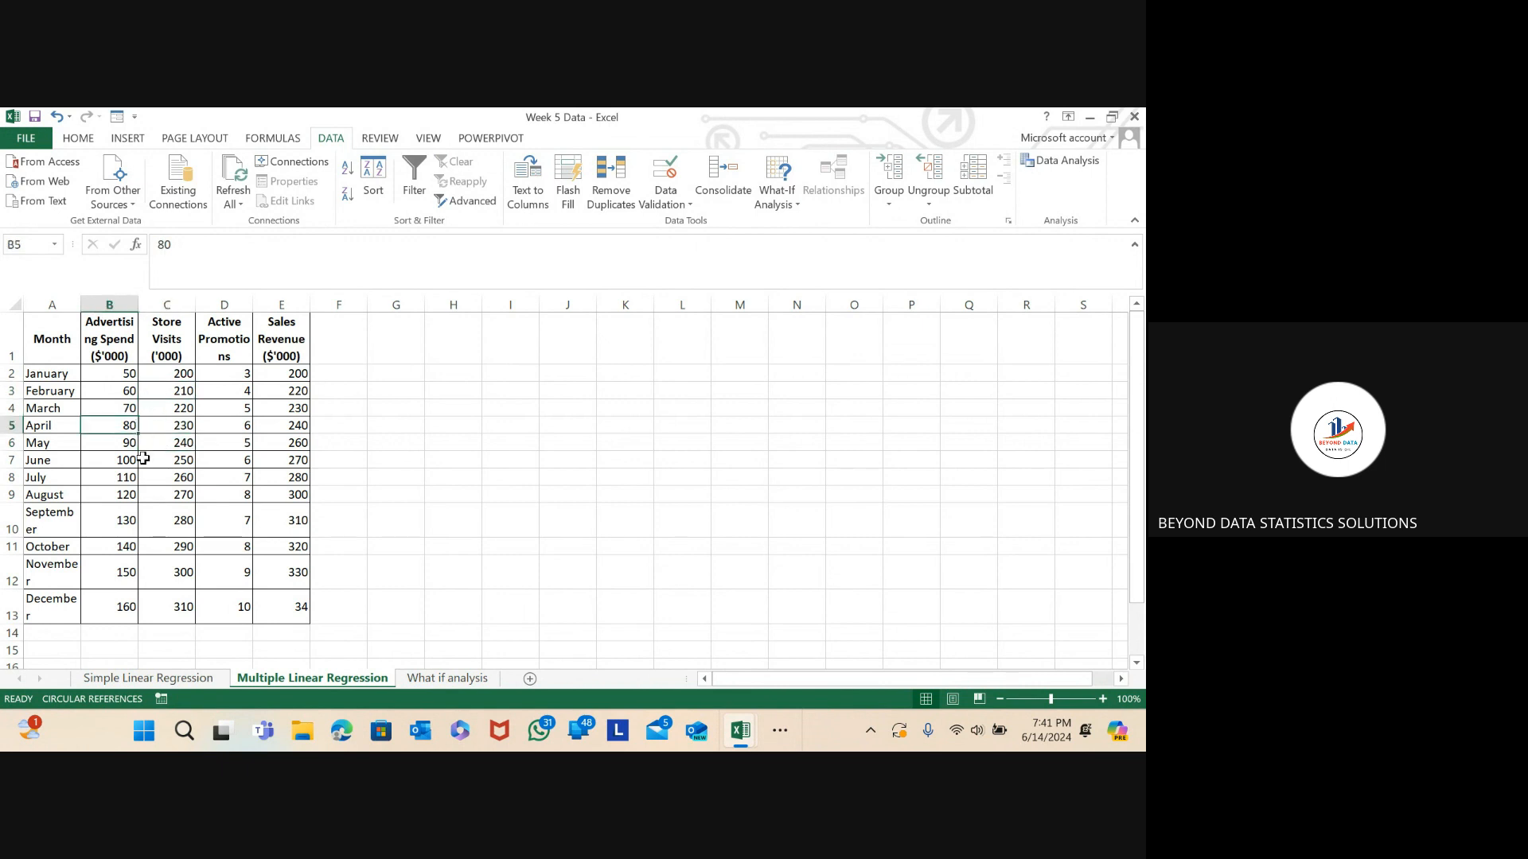
left_click(177, 514)
left_click(222, 514)
left_click(204, 443)
left_click(157, 390)
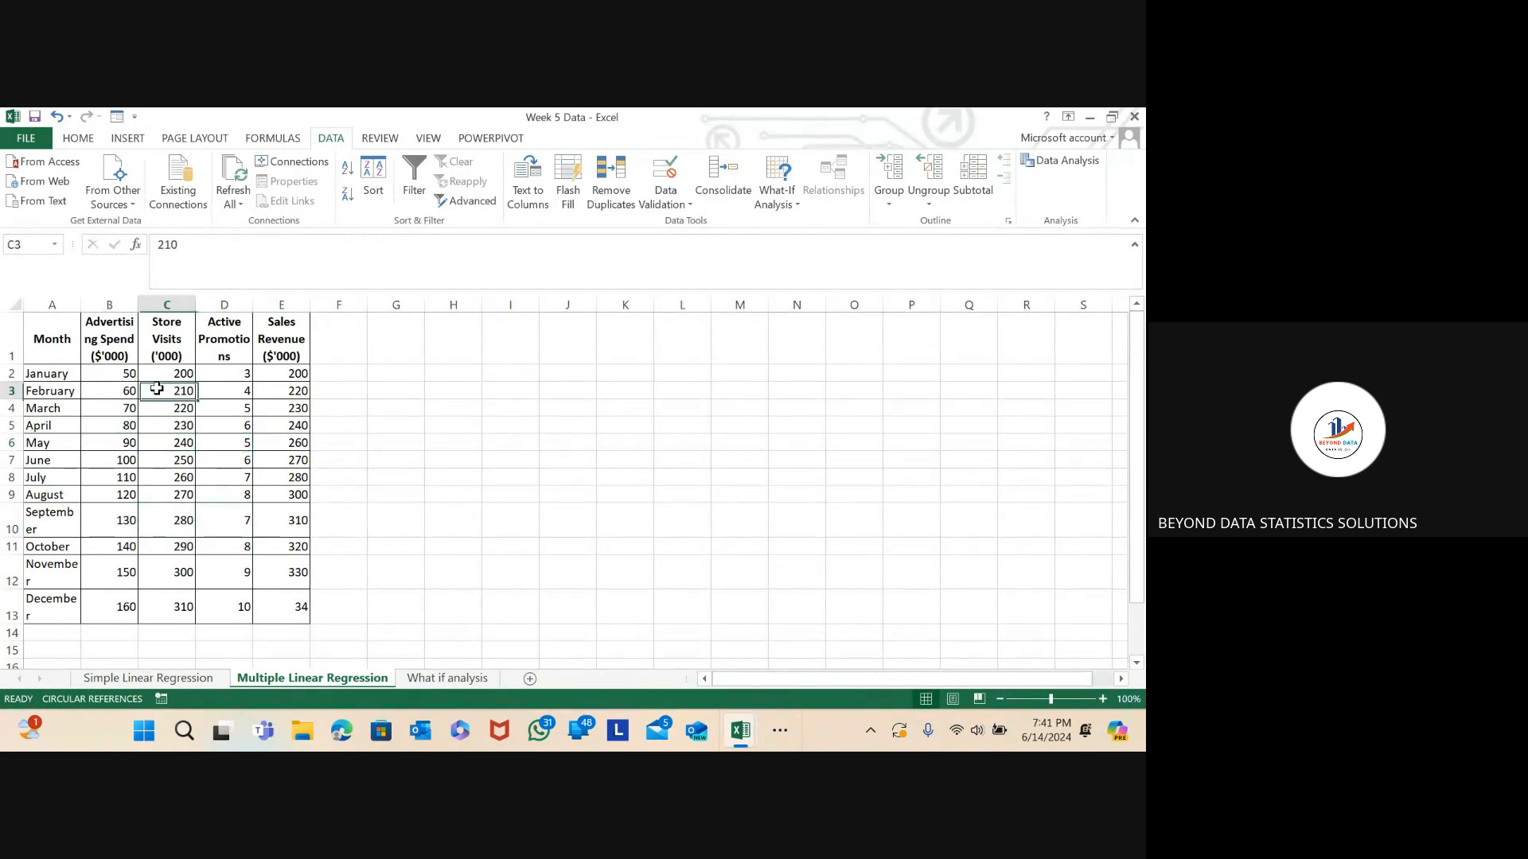
left_click(163, 488)
left_click(120, 419)
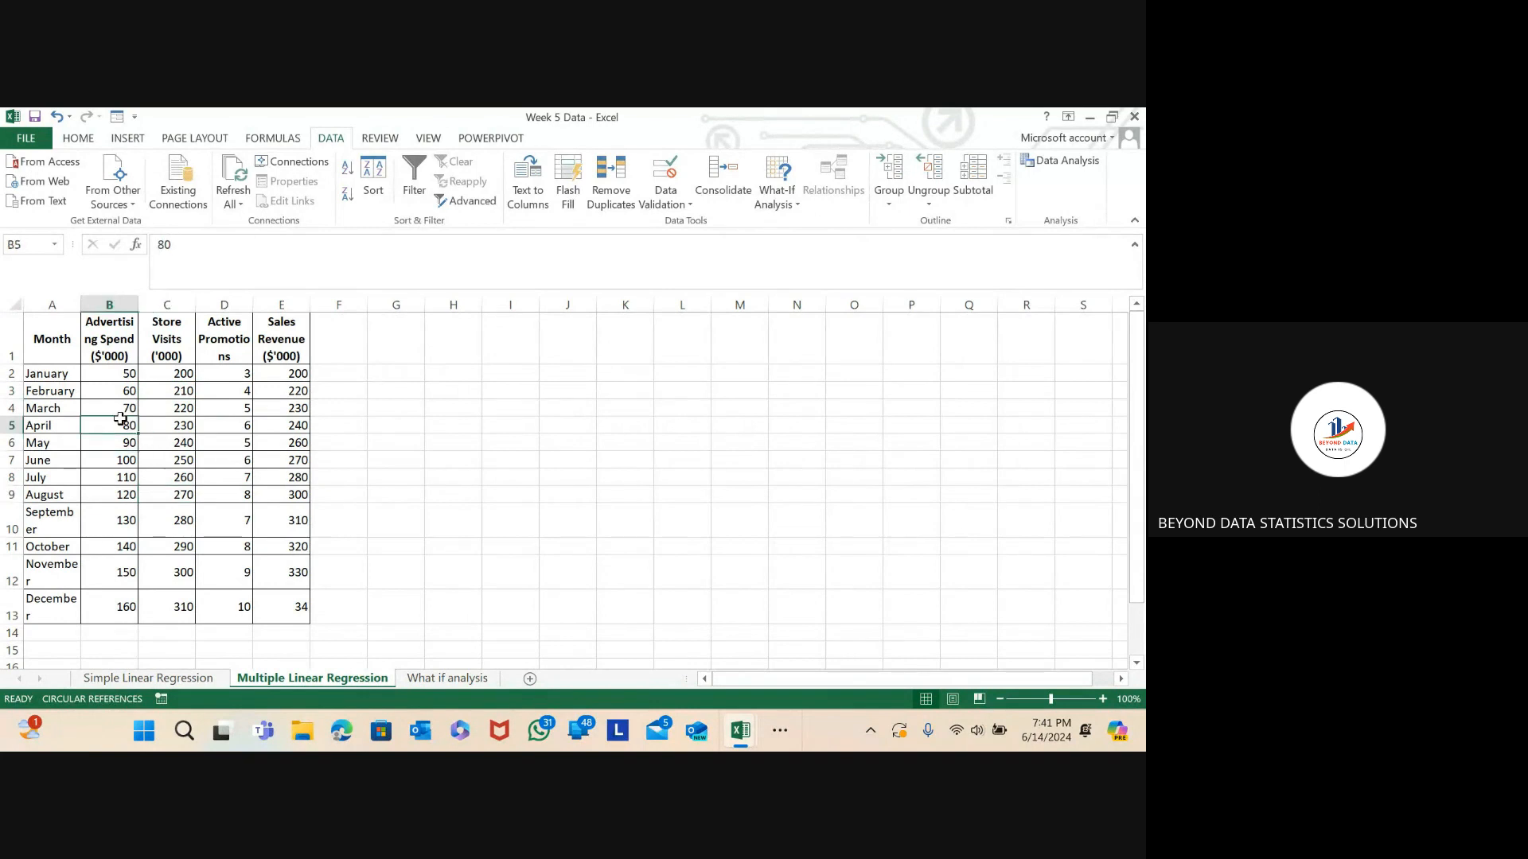
left_click(196, 389)
left_click(152, 389)
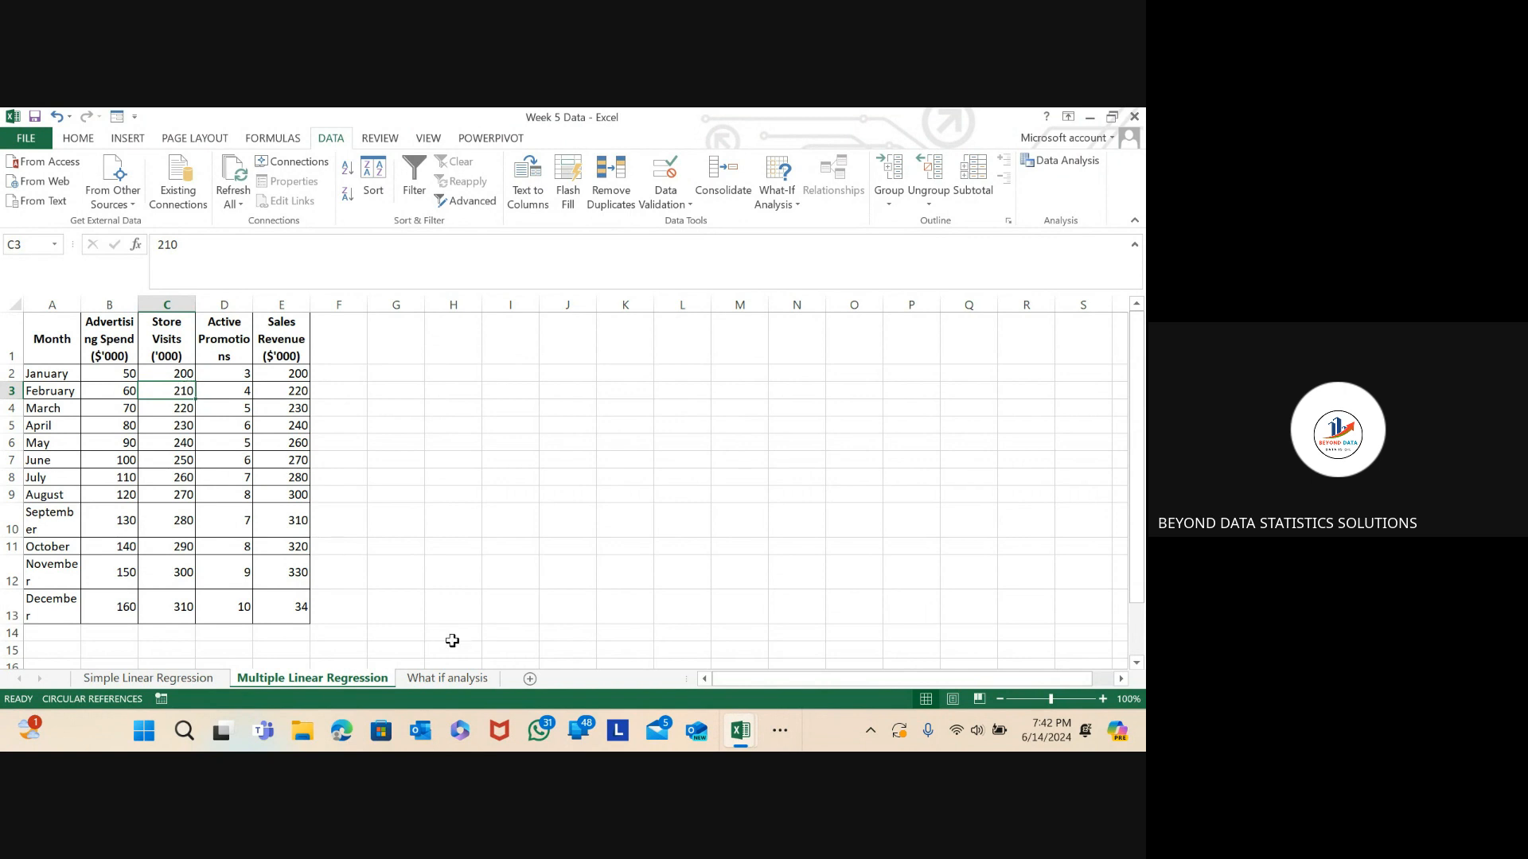
- Open the What if analysis sheet and review its price, cost, units sold, revenue and profit rows
left_click(458, 679)
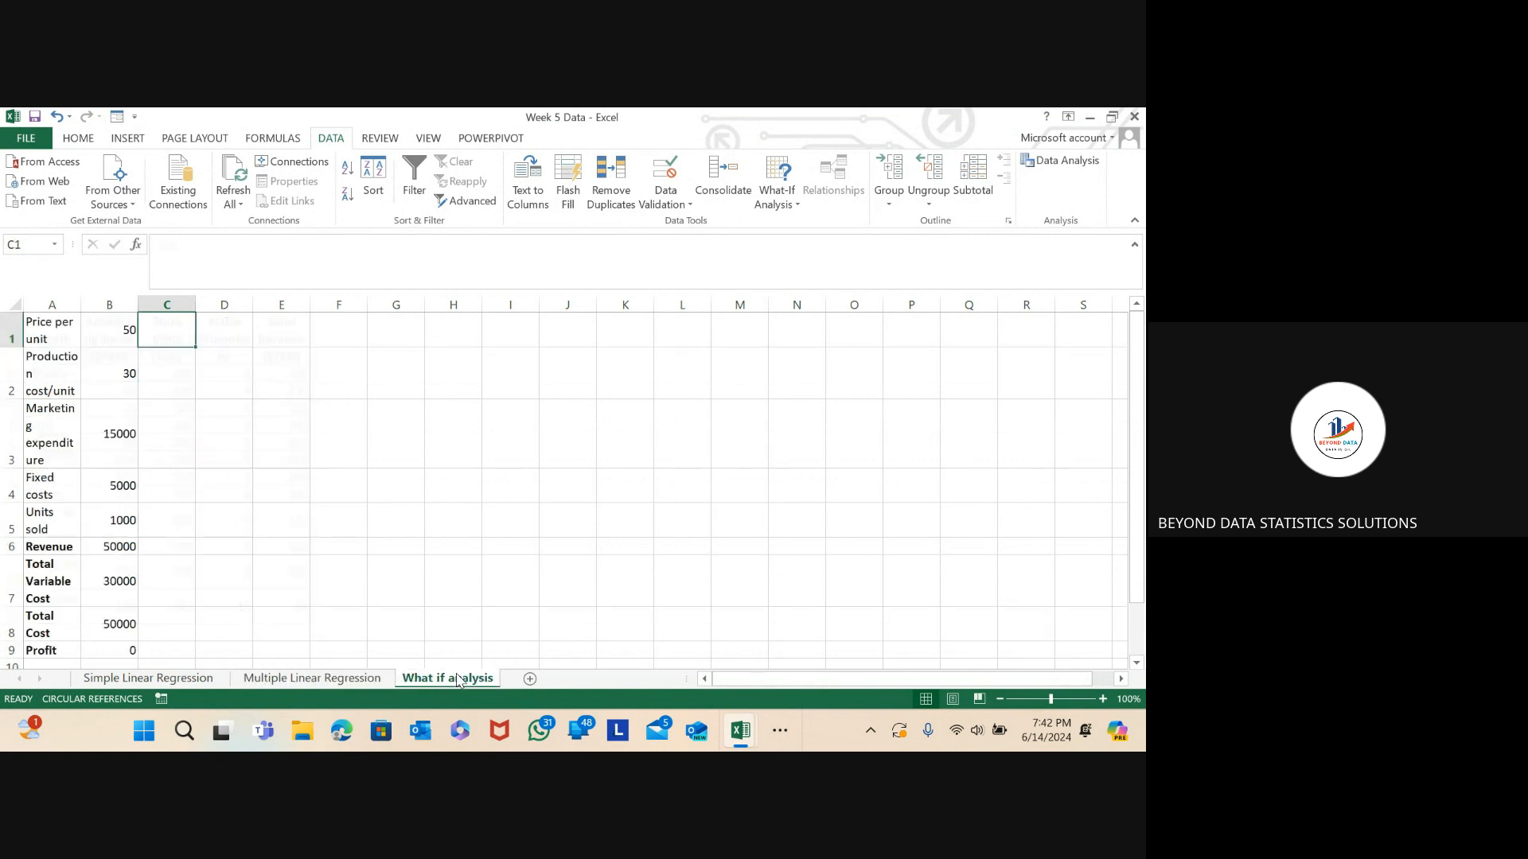
left_click(363, 682)
left_click(446, 679)
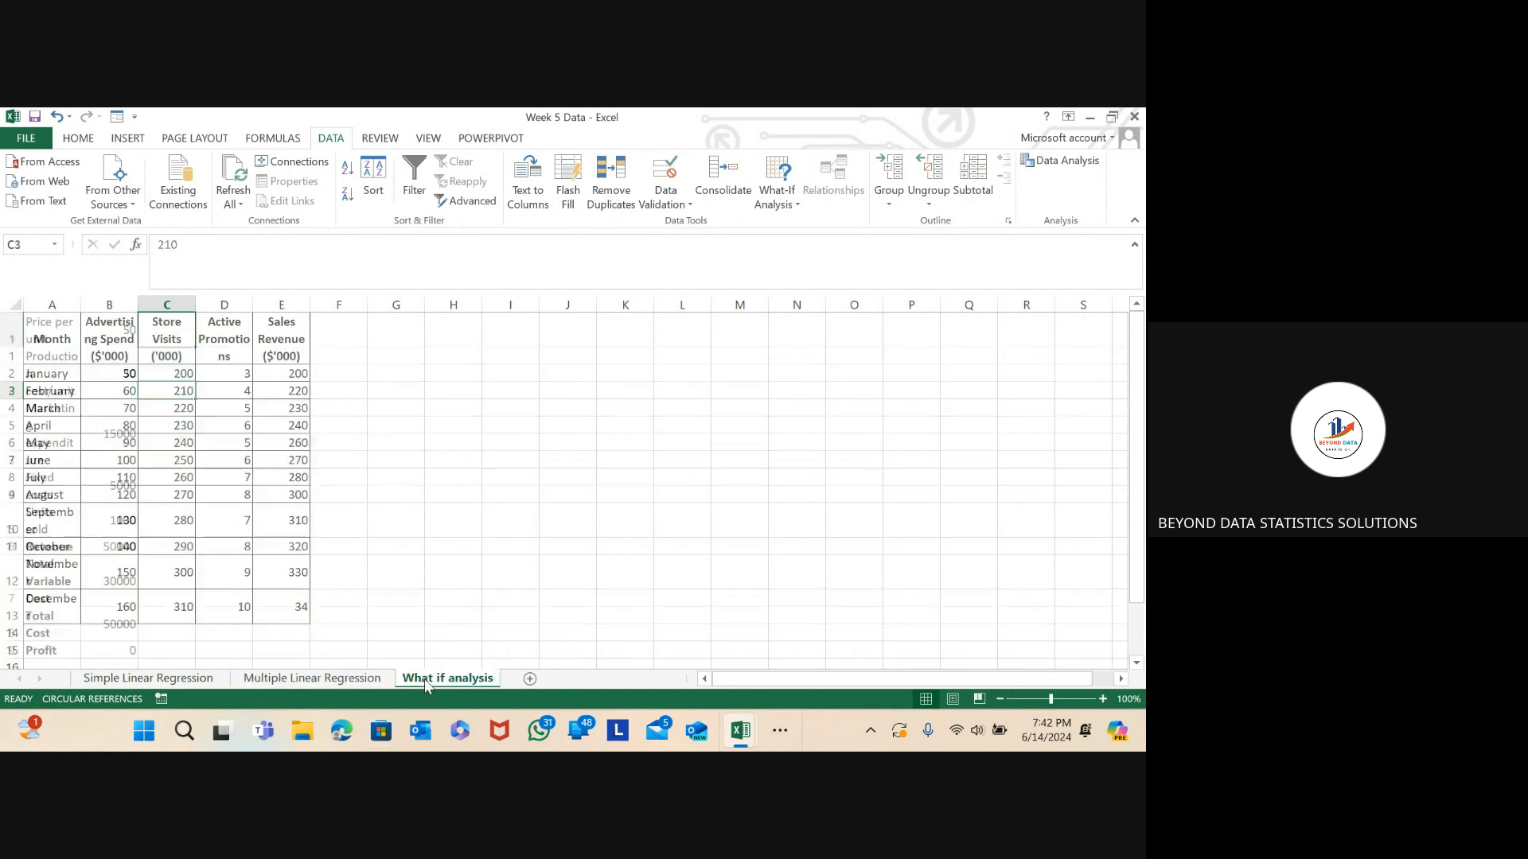
scroll(229, 469, "down", 3)
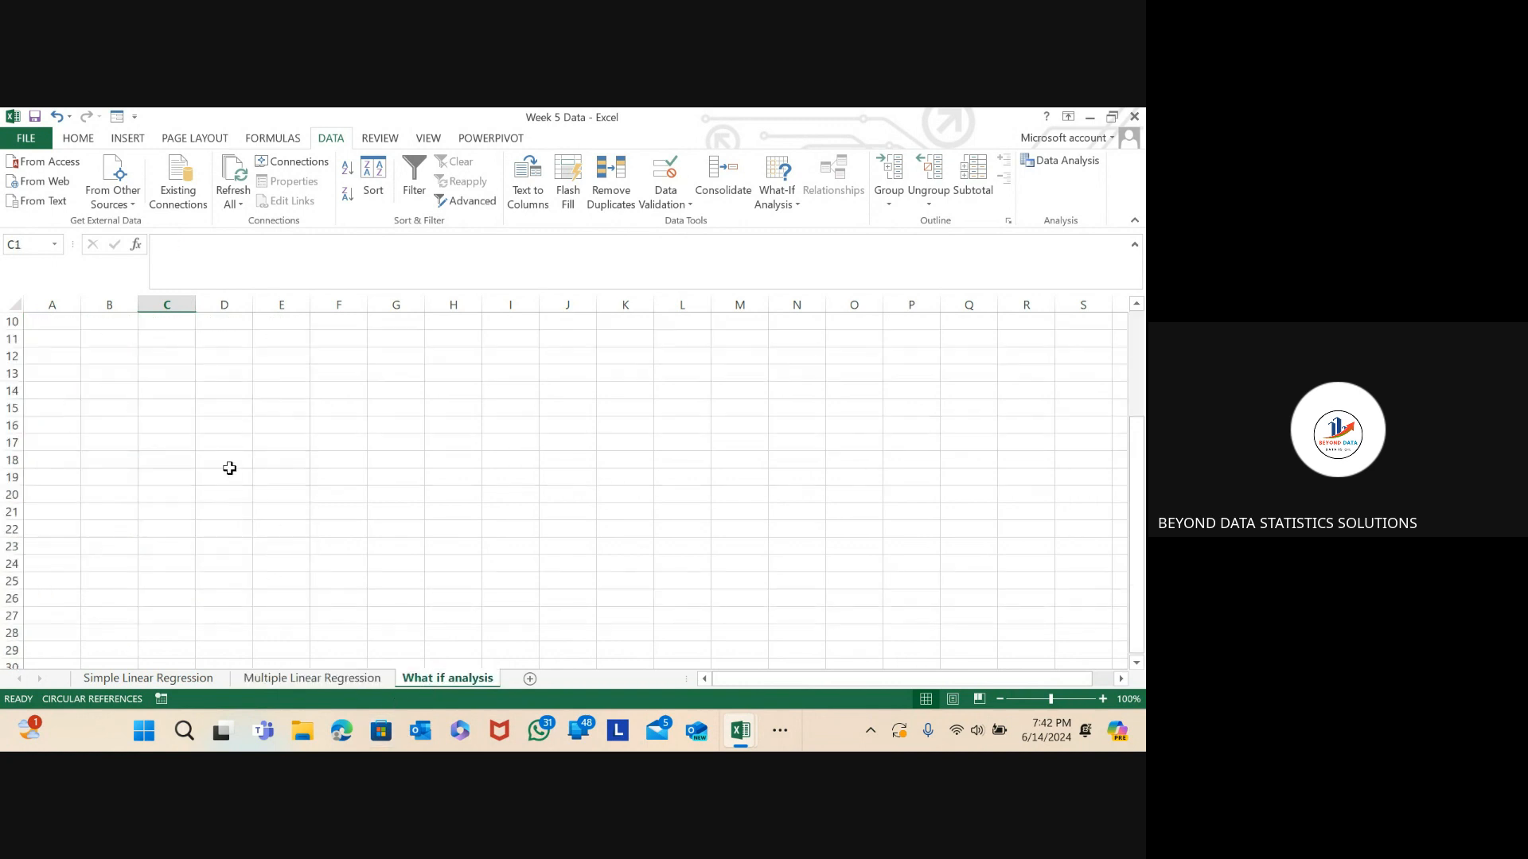
scroll(231, 461, "up", 3)
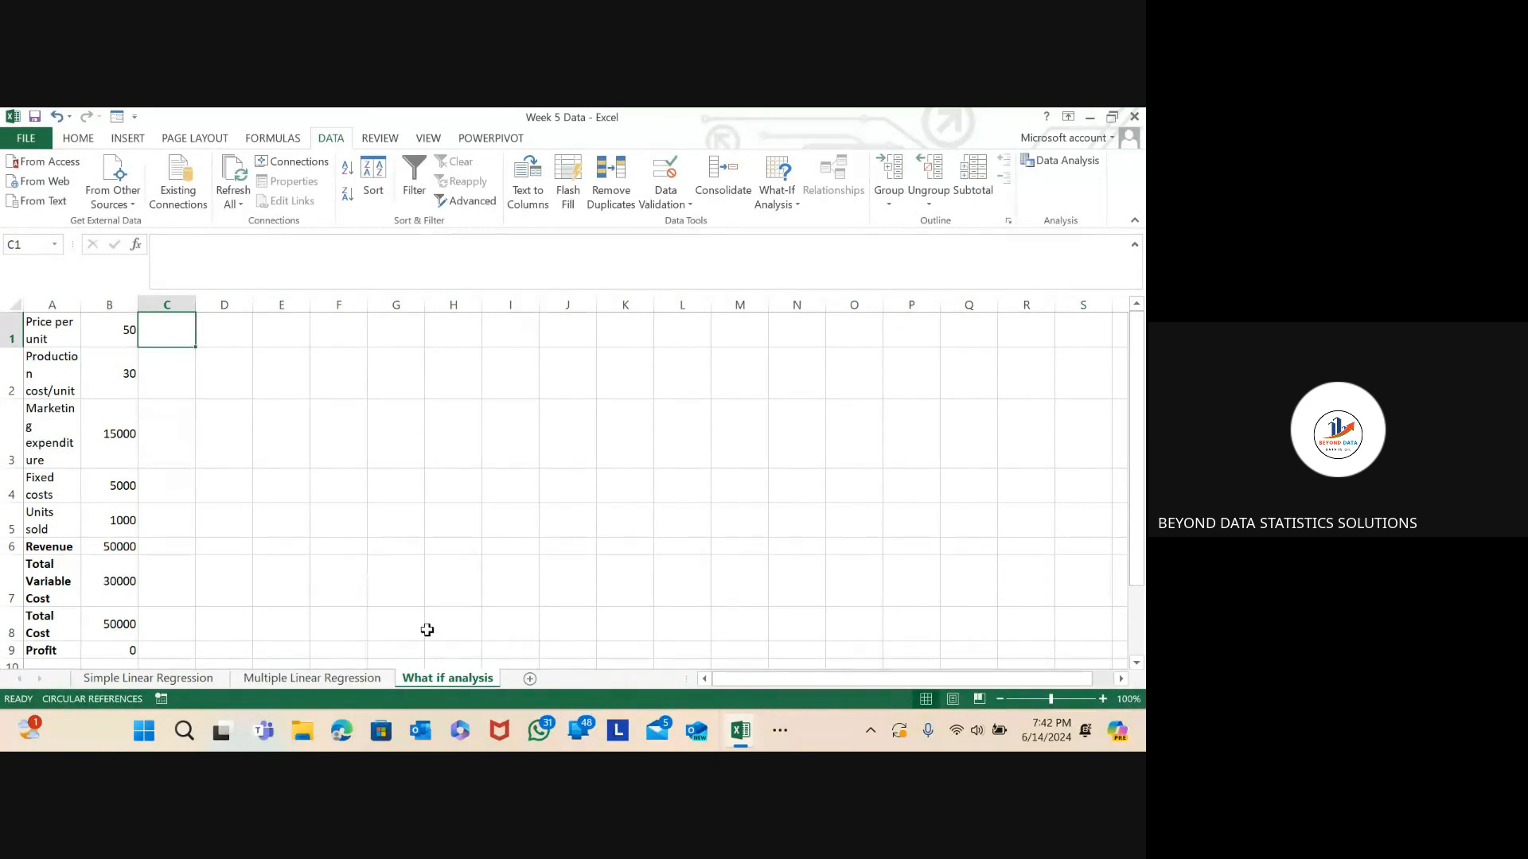
- Switch to the Google Meet call in Edge and stop presenting the screen with the Week 5 Data workbook
key("super+Tab")
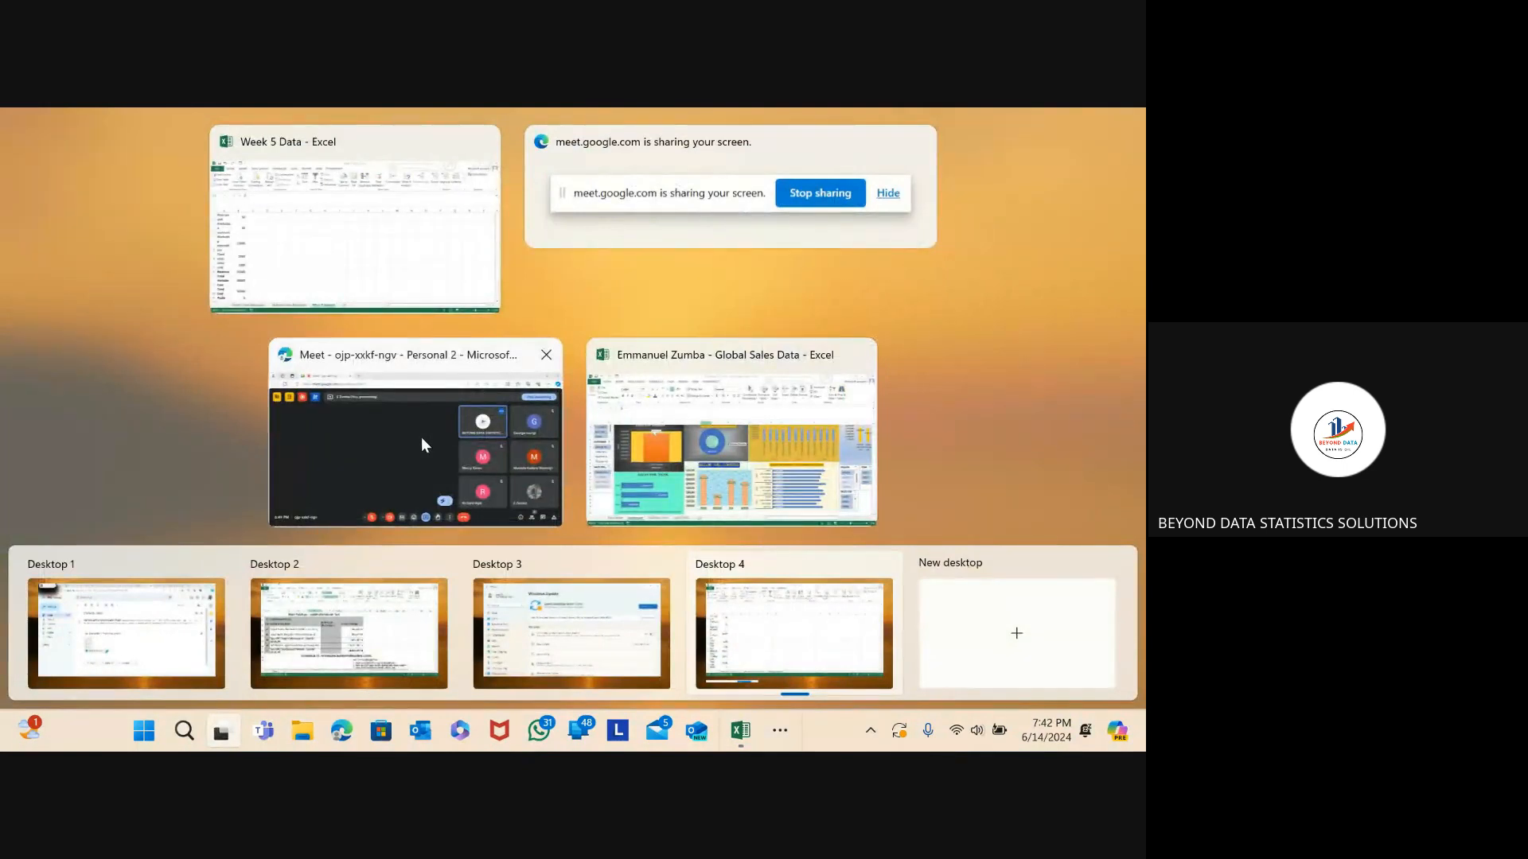
left_click(437, 487)
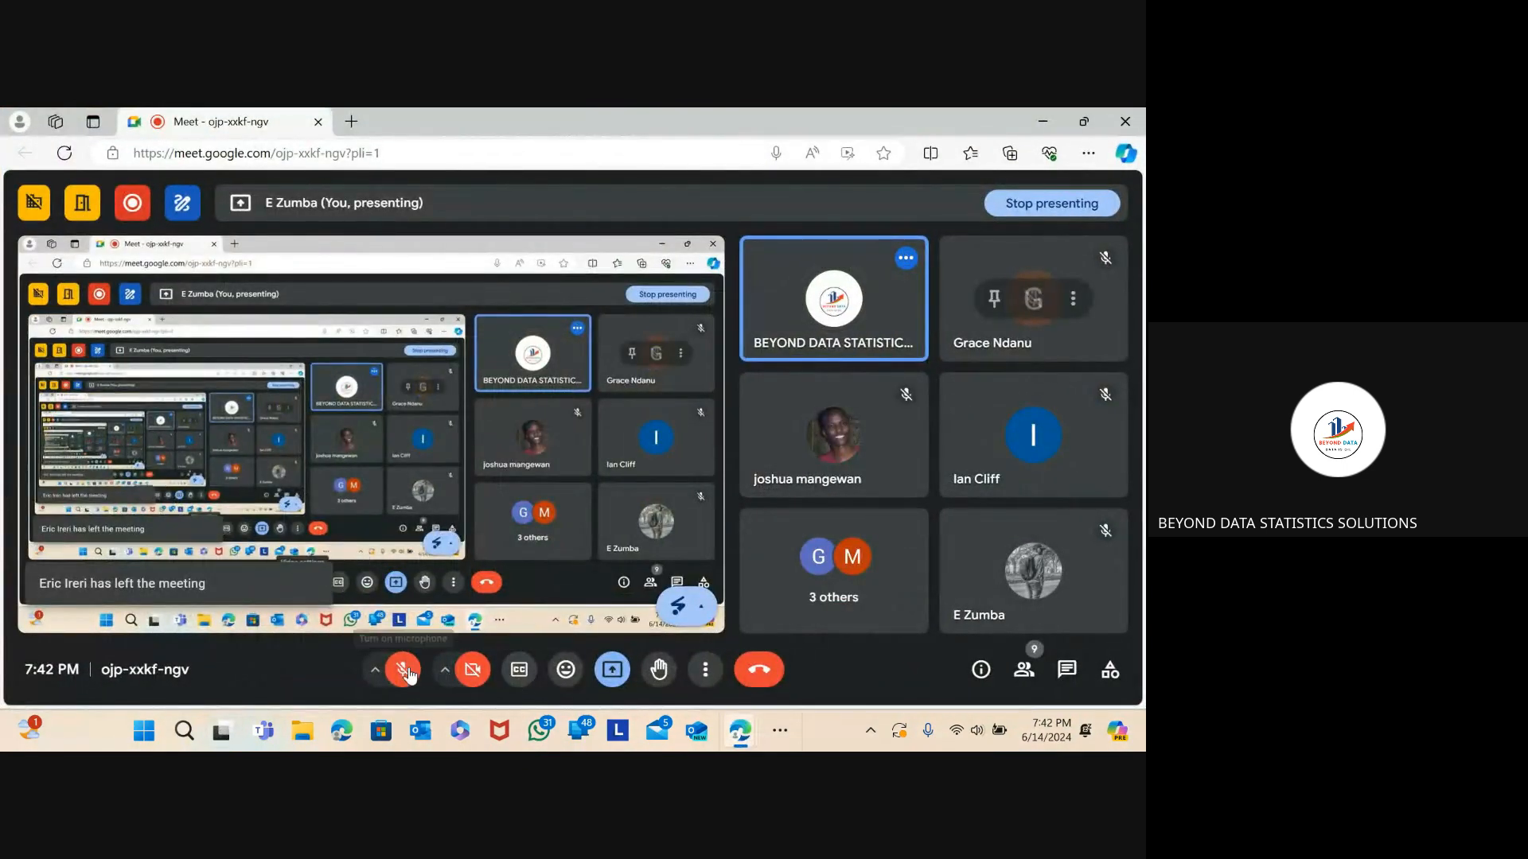
left_click(613, 673)
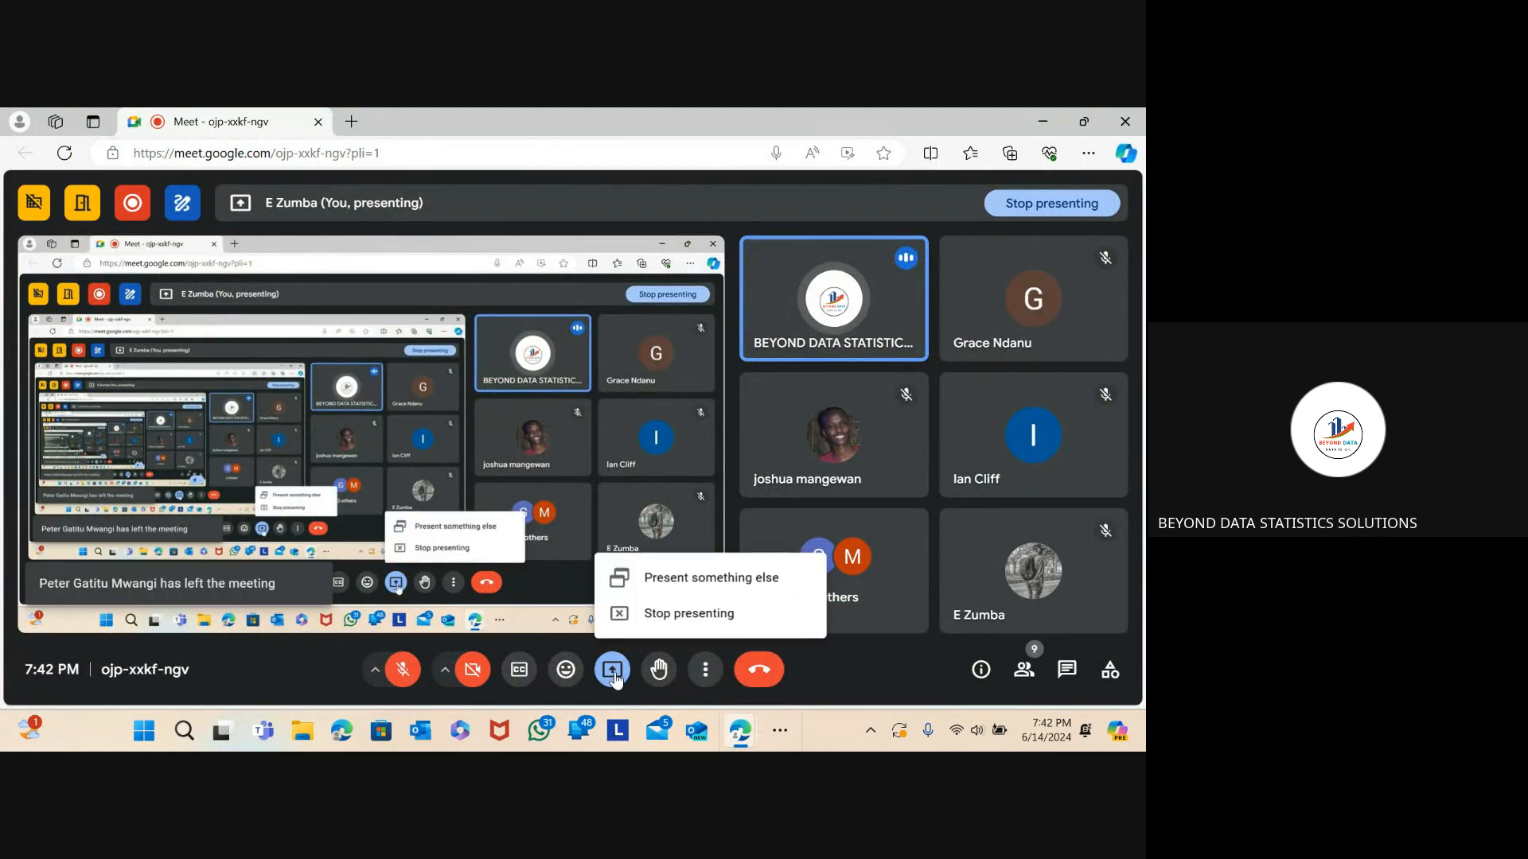
left_click(617, 615)
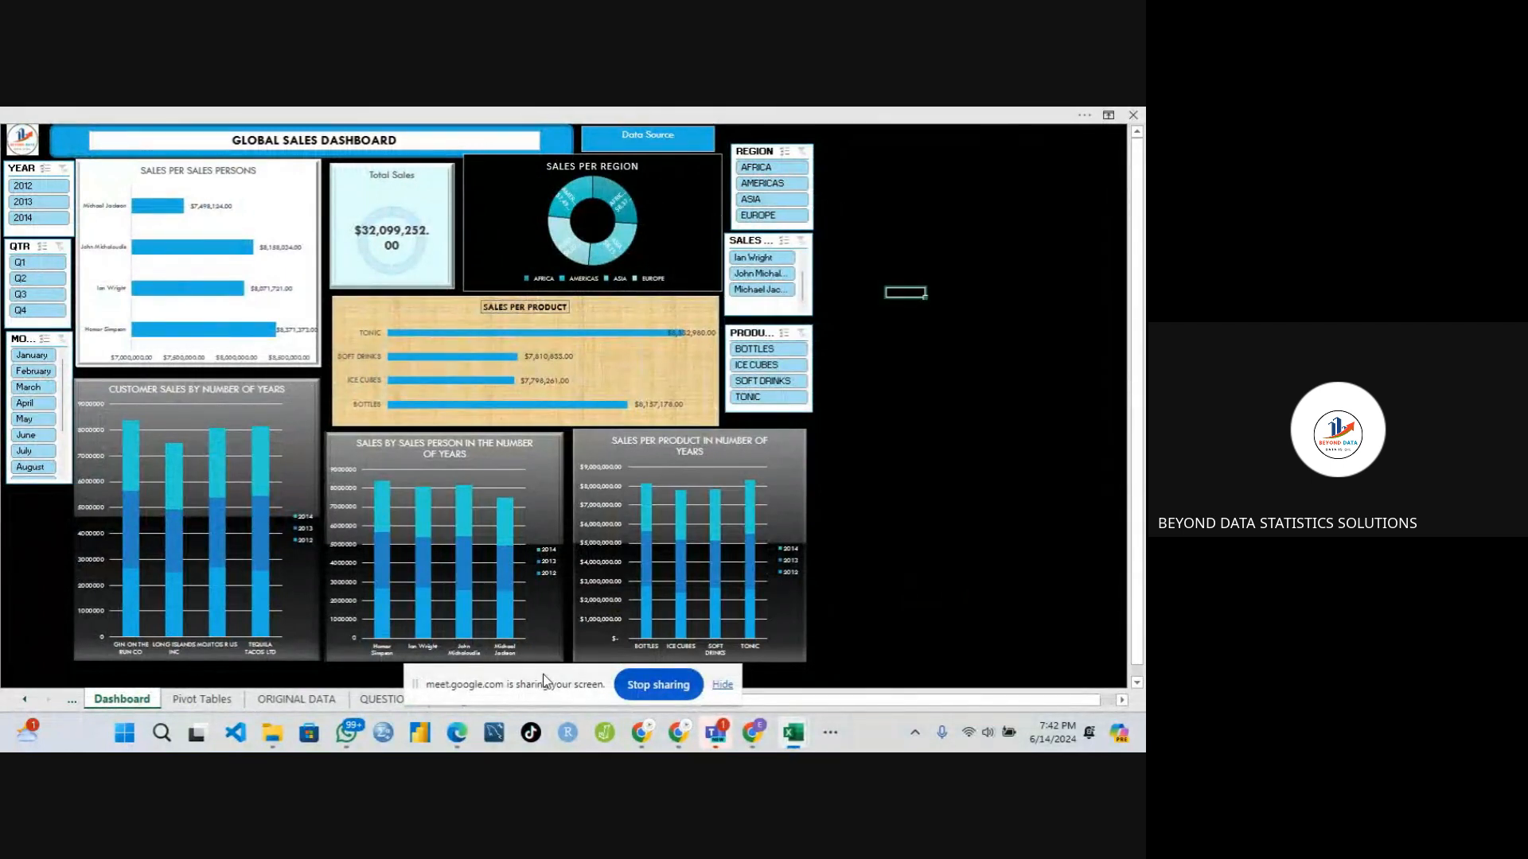
- Filter the Global Sales Dashboard to the year 2013, trying quarters Q1 and Q3
left_click_drag(545, 680, 949, 733)
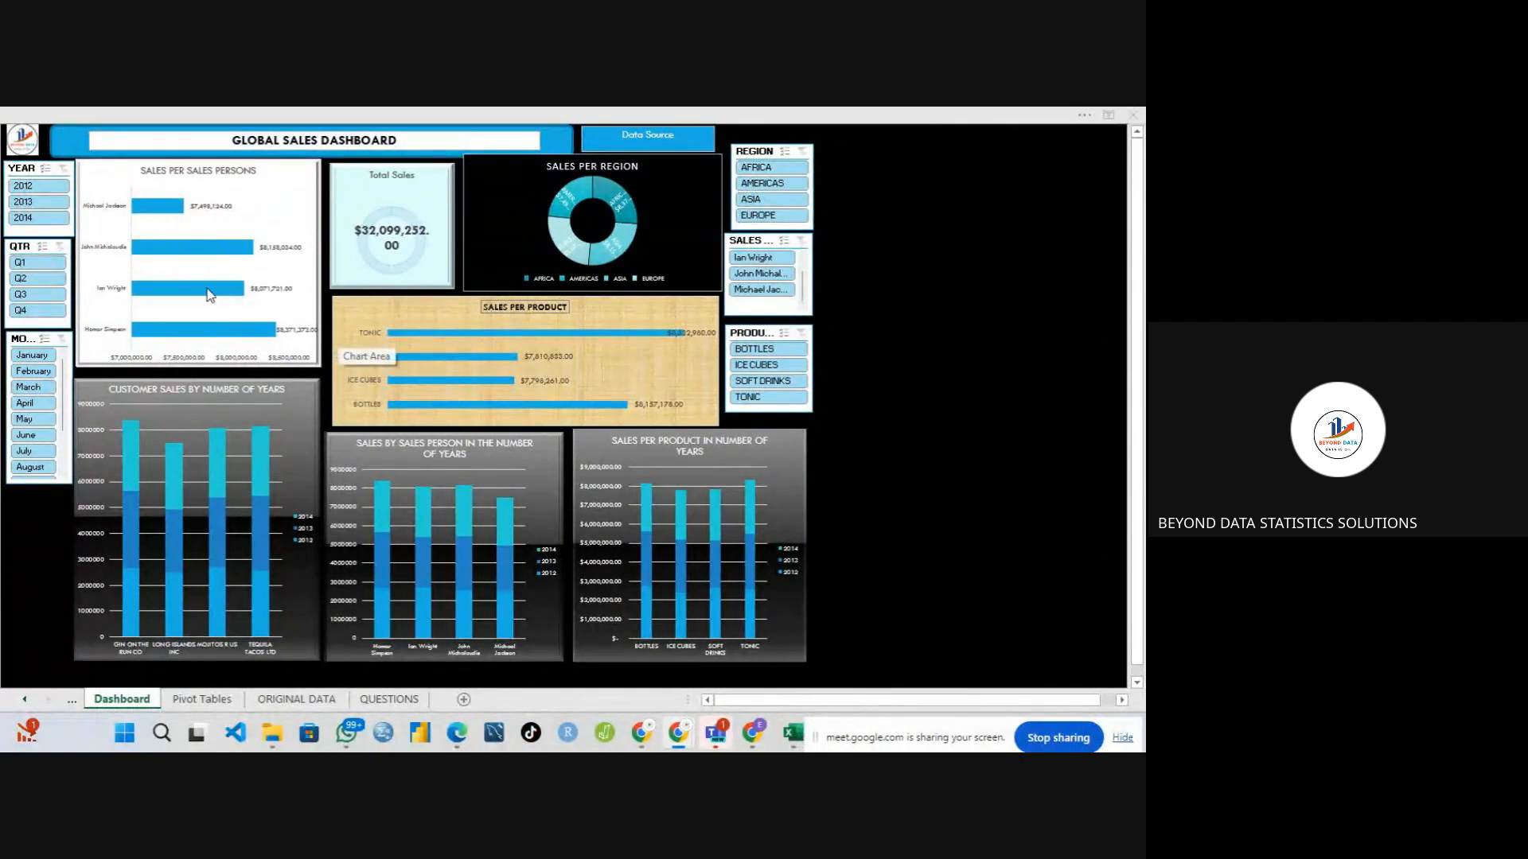
left_click(30, 187)
left_click(31, 202)
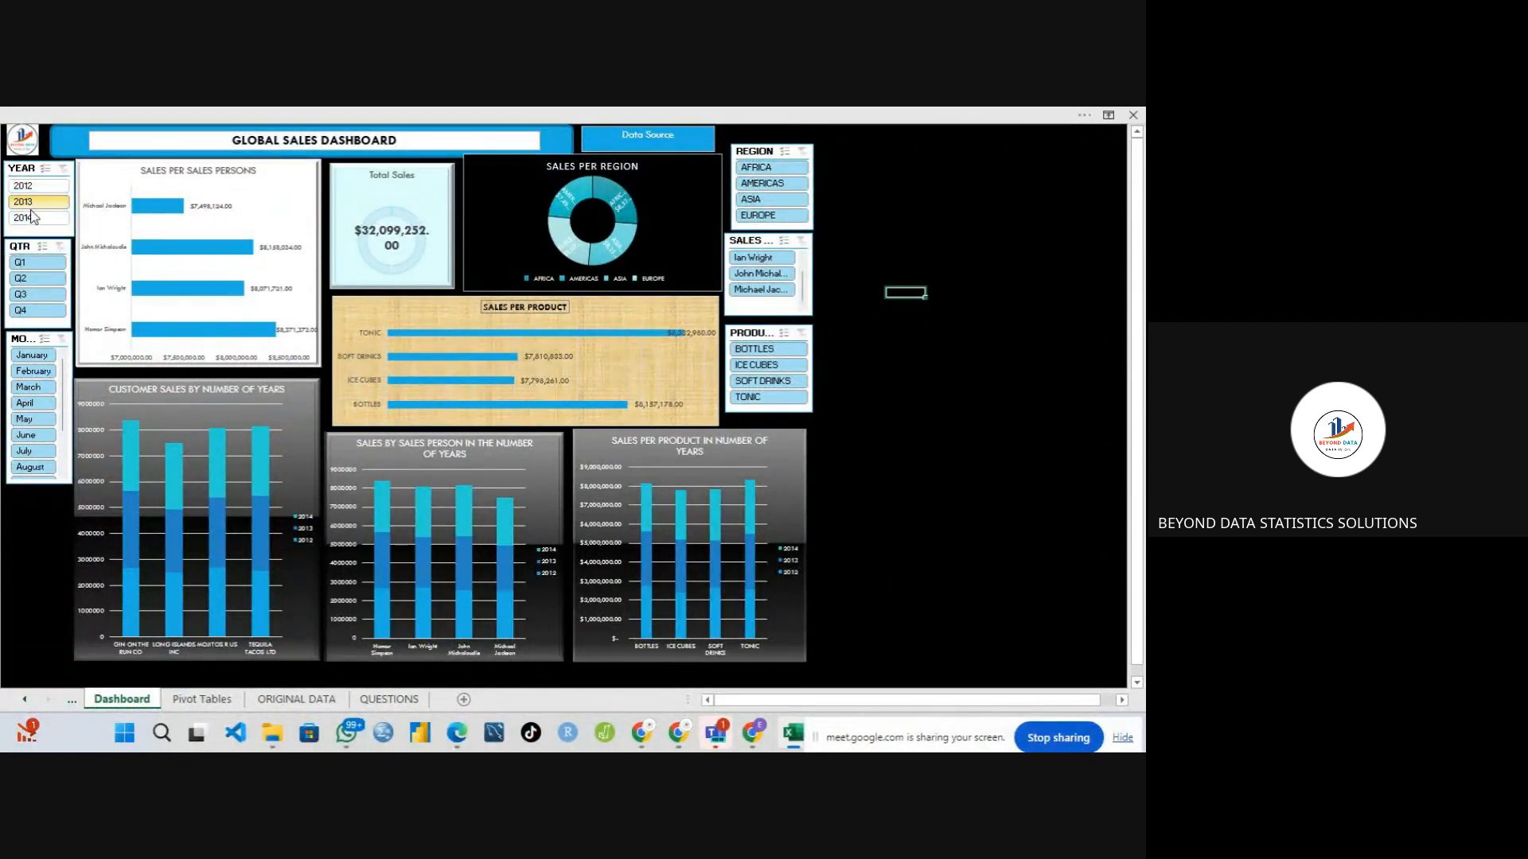
left_click(30, 264)
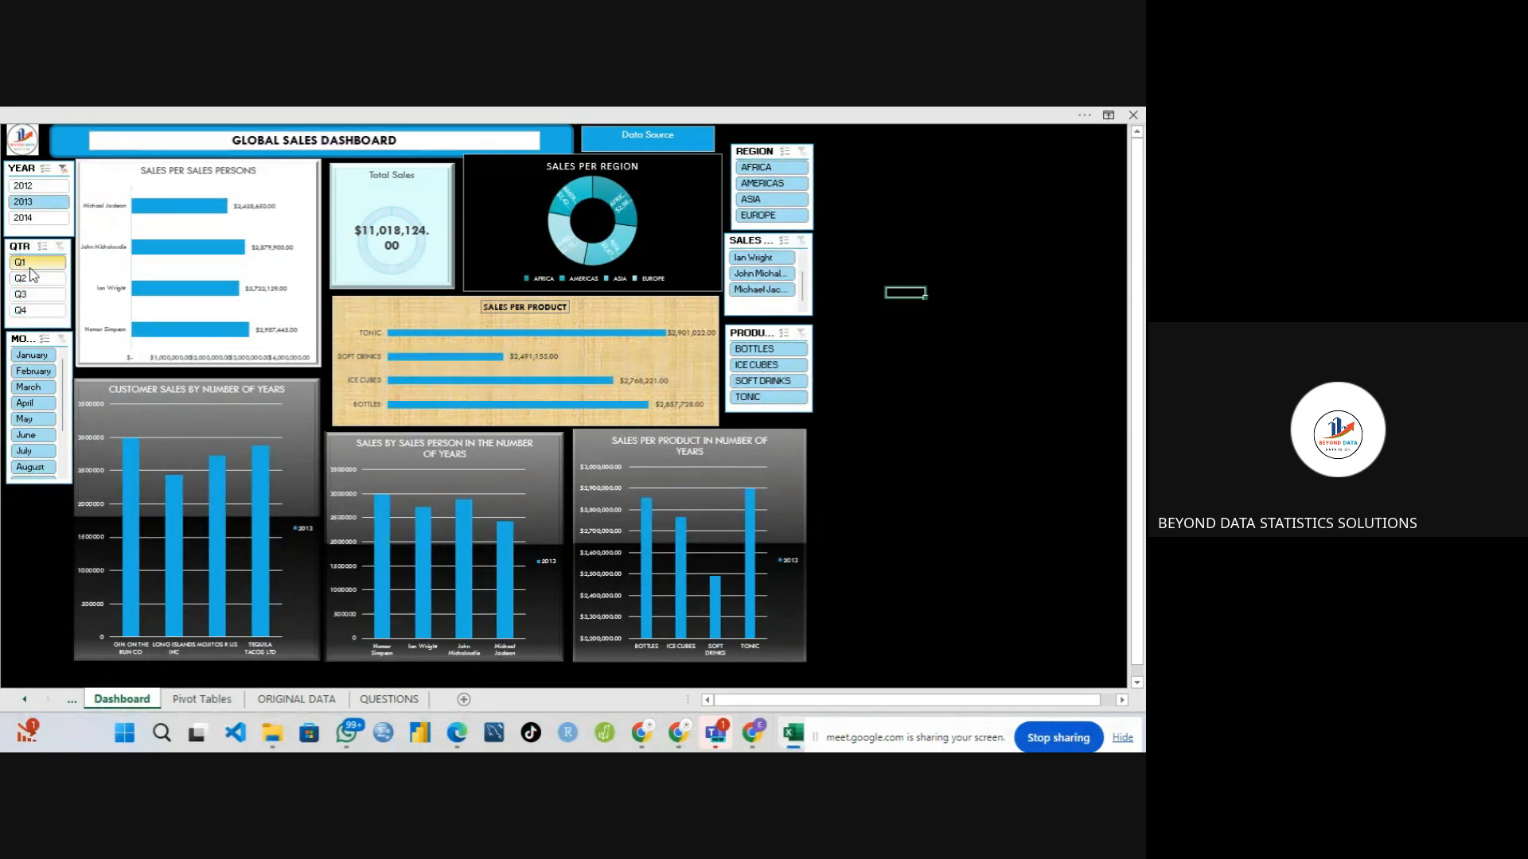
left_click(22, 295)
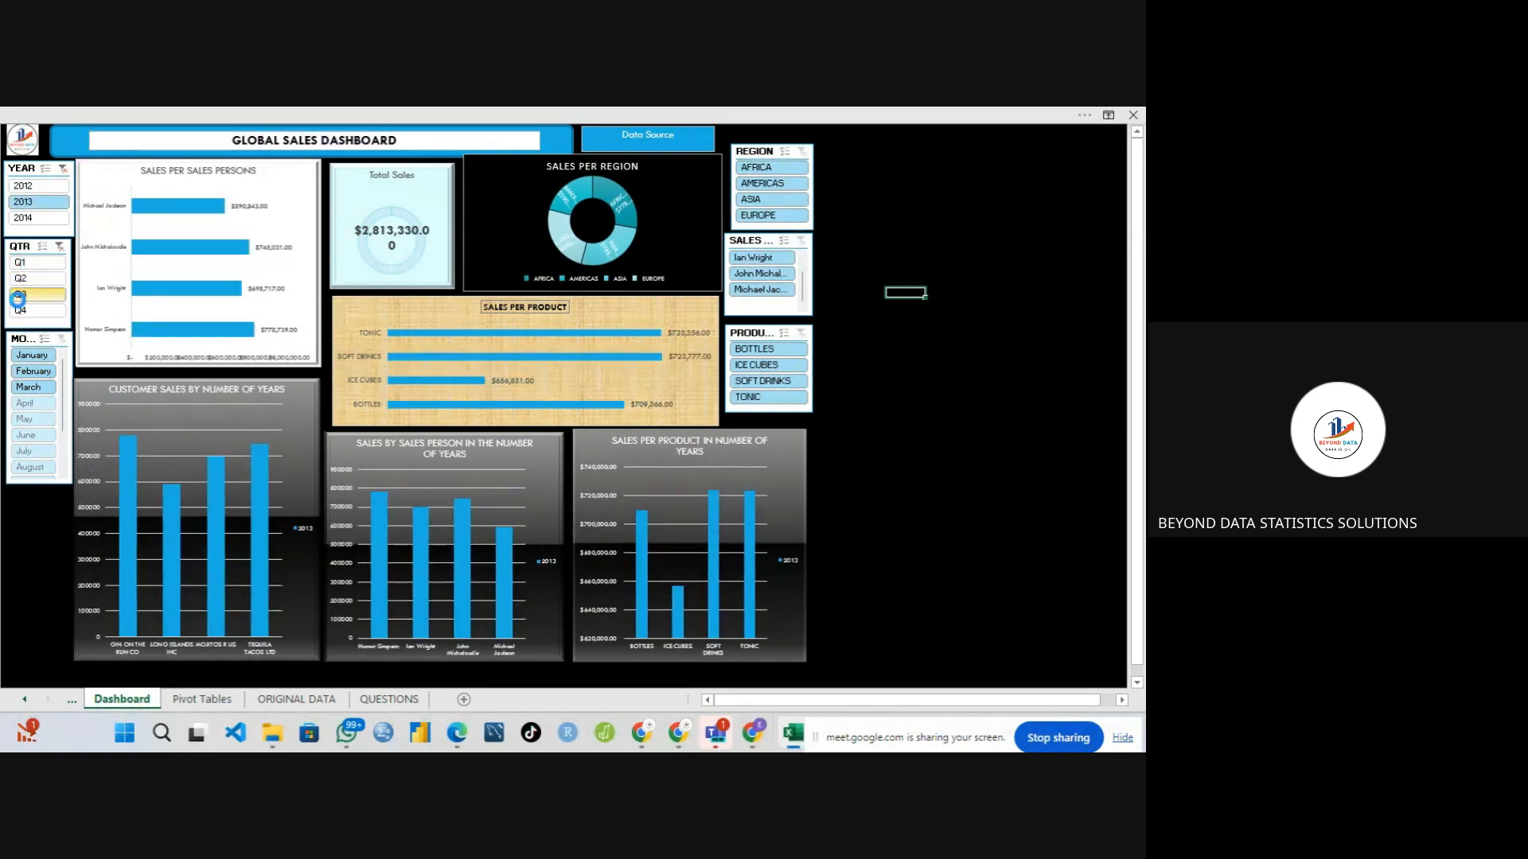
- Filter the dashboard to the year 2012 and the AMERICAS region, with the quarter filter cleared
left_click(30, 187)
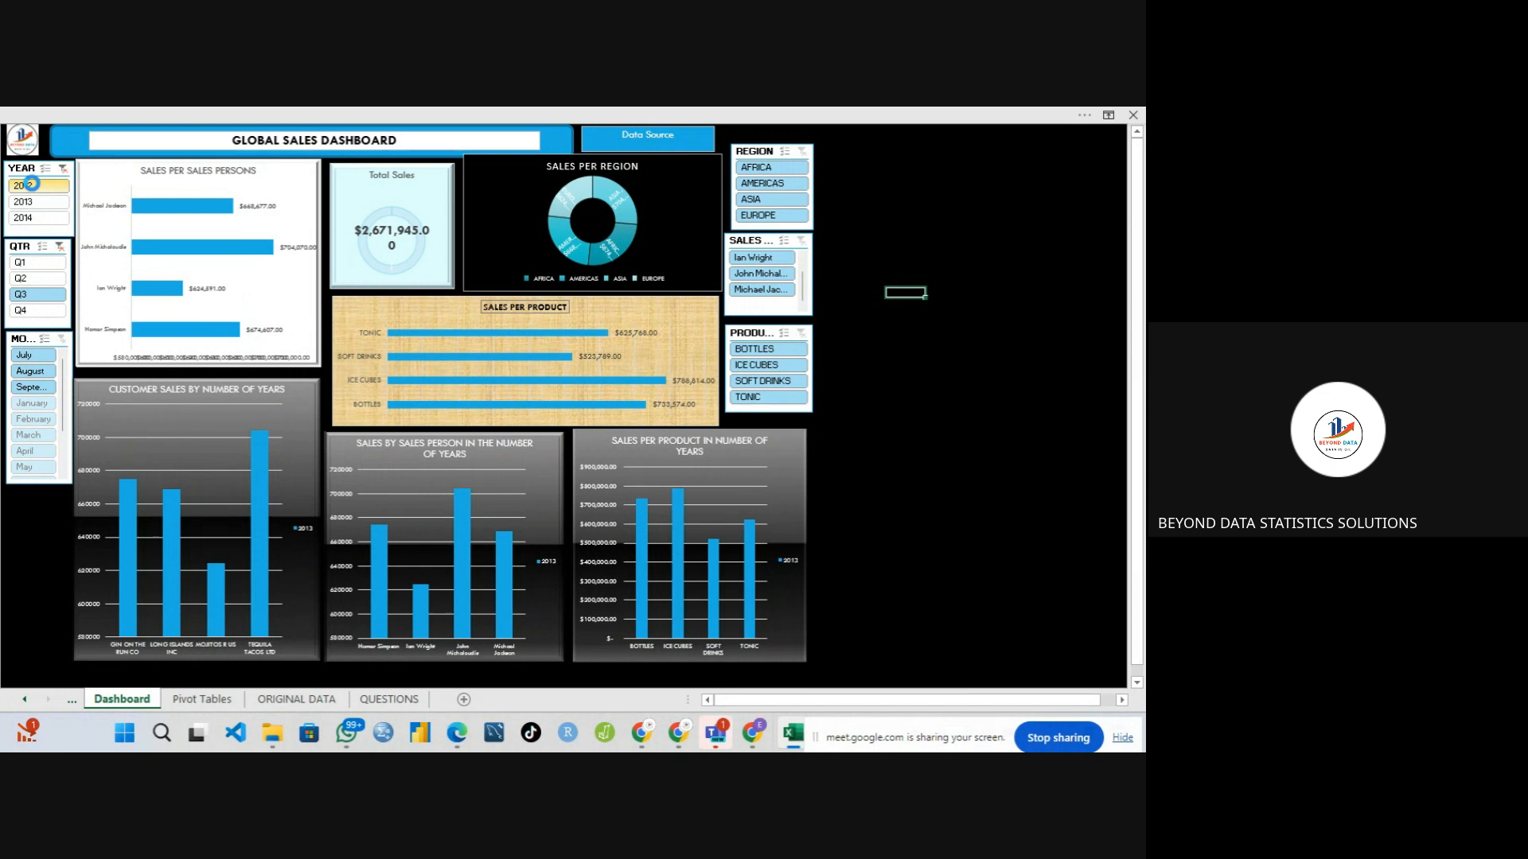
left_click(61, 247)
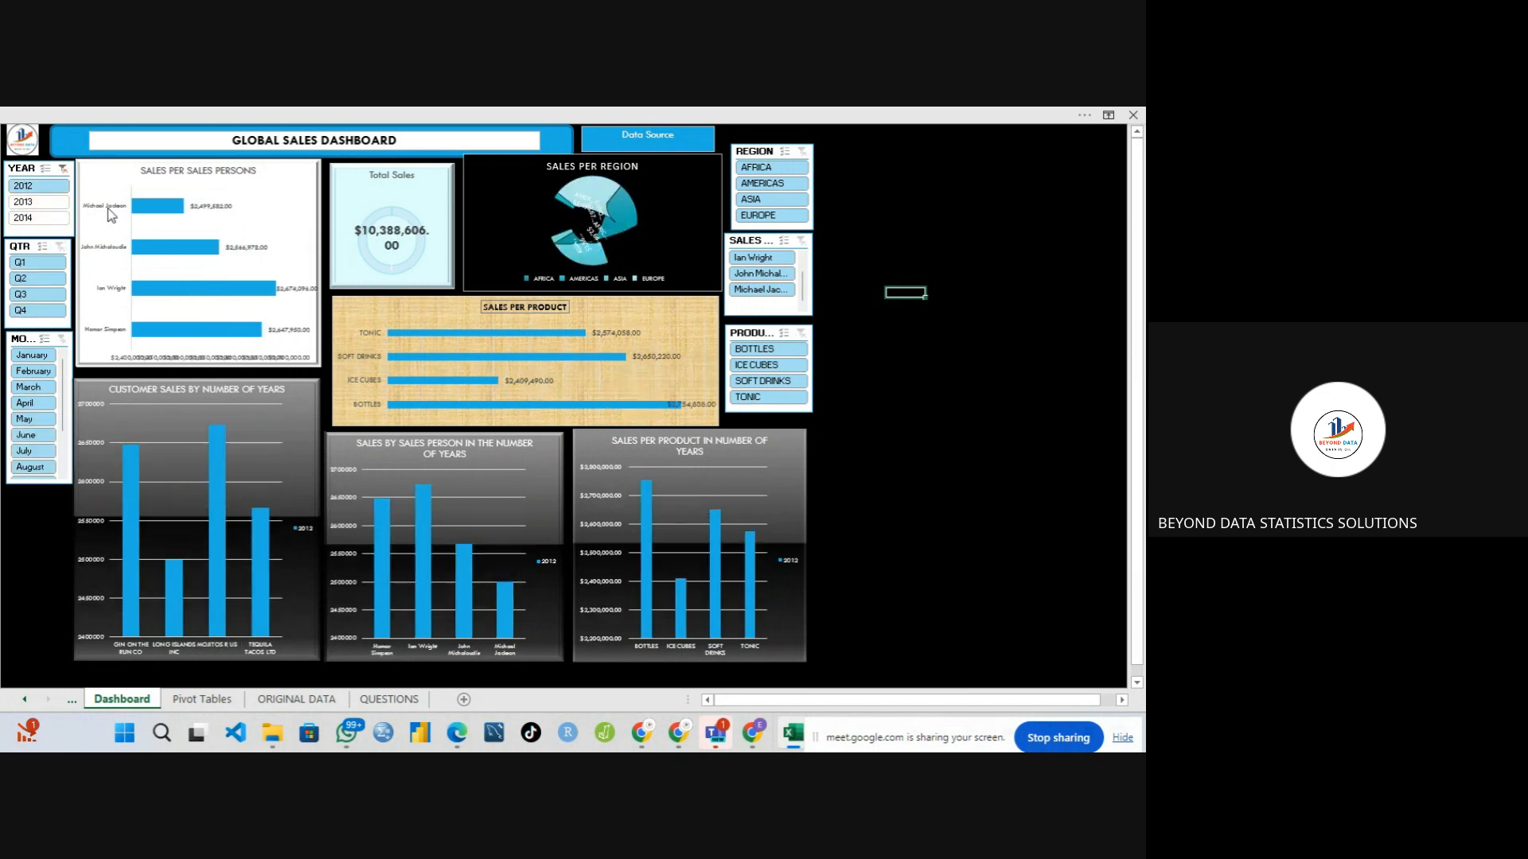
left_click(746, 256)
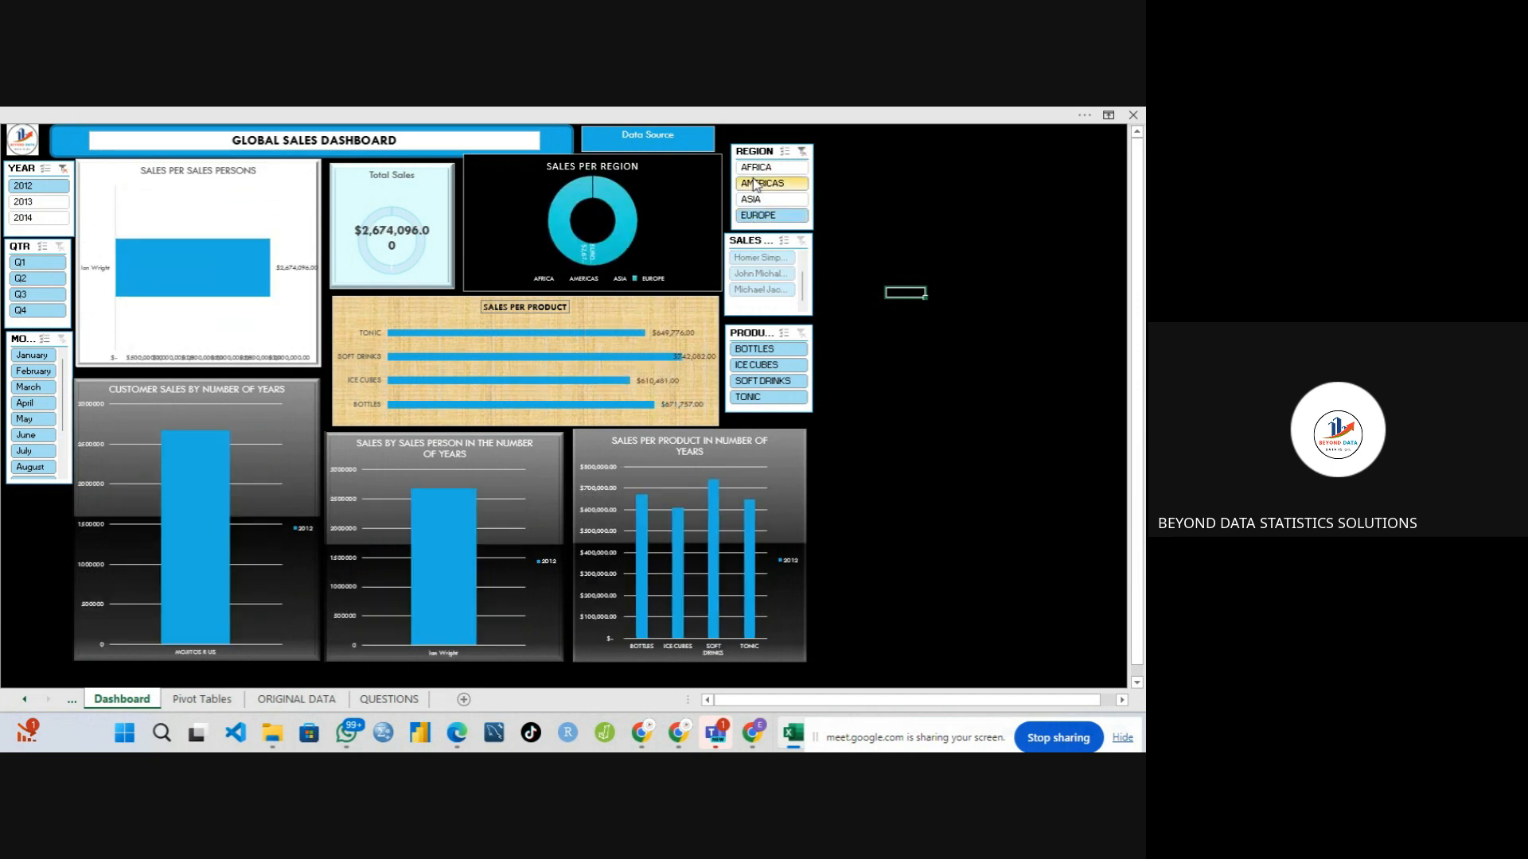
left_click(754, 183)
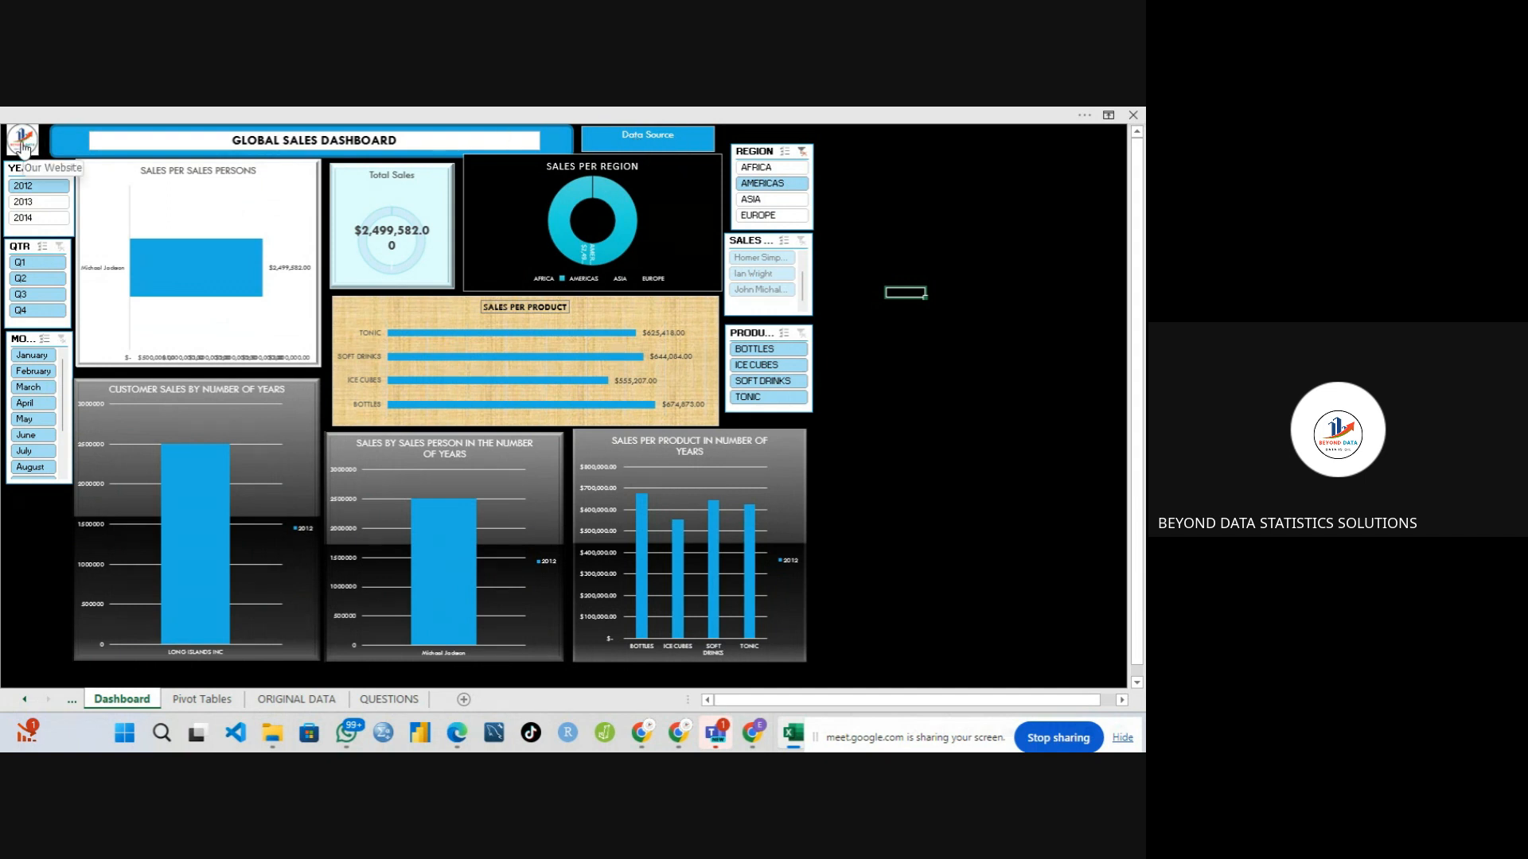
mouse_move(416, 354)
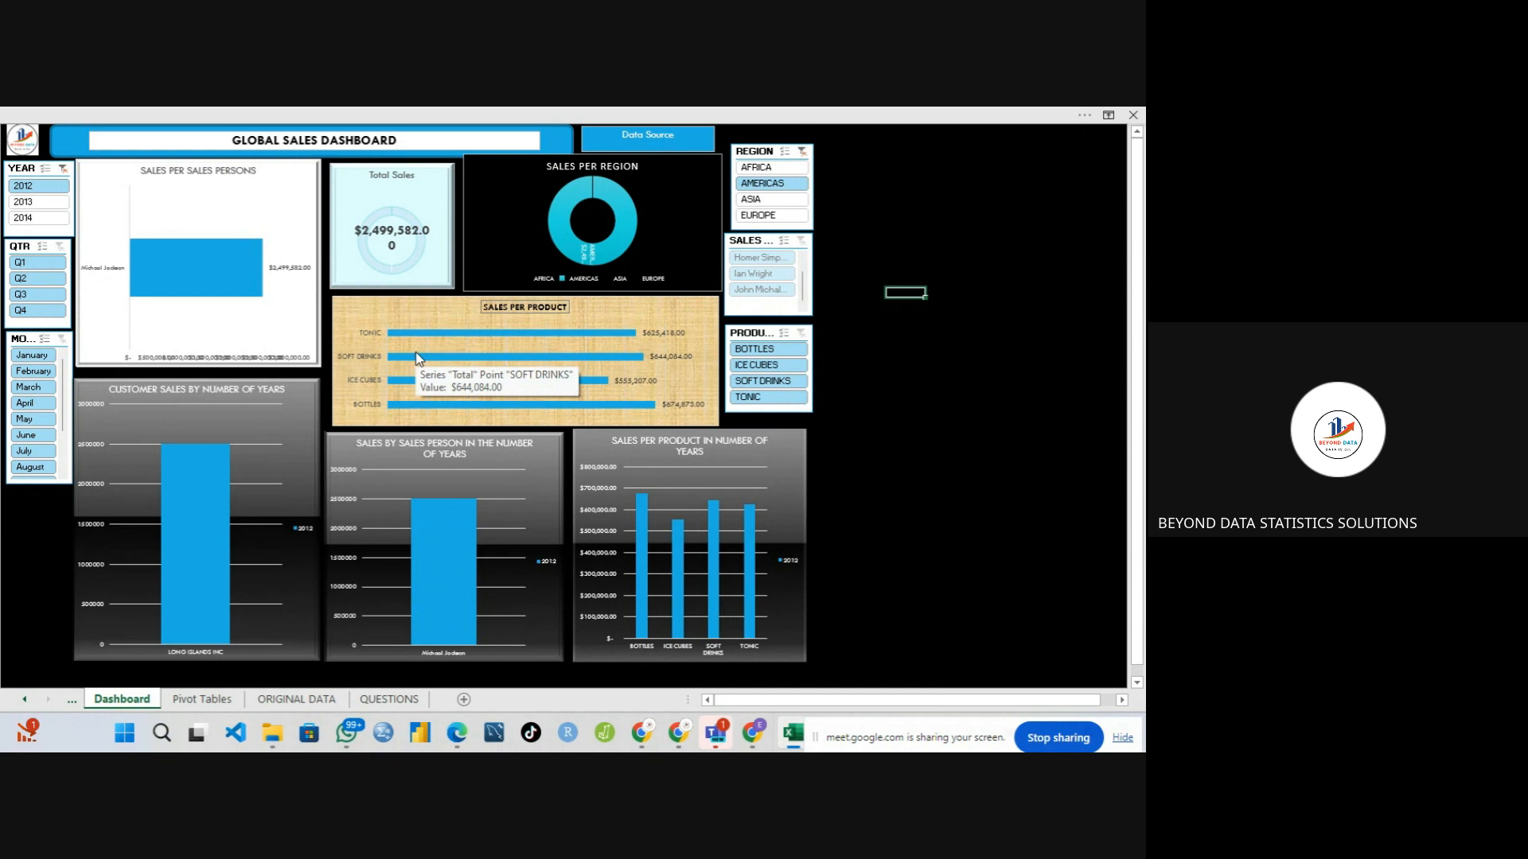
- Show the ribbon tabs and try toggling the dashboard sheet's headings and formula bar on and off
left_click(1108, 116)
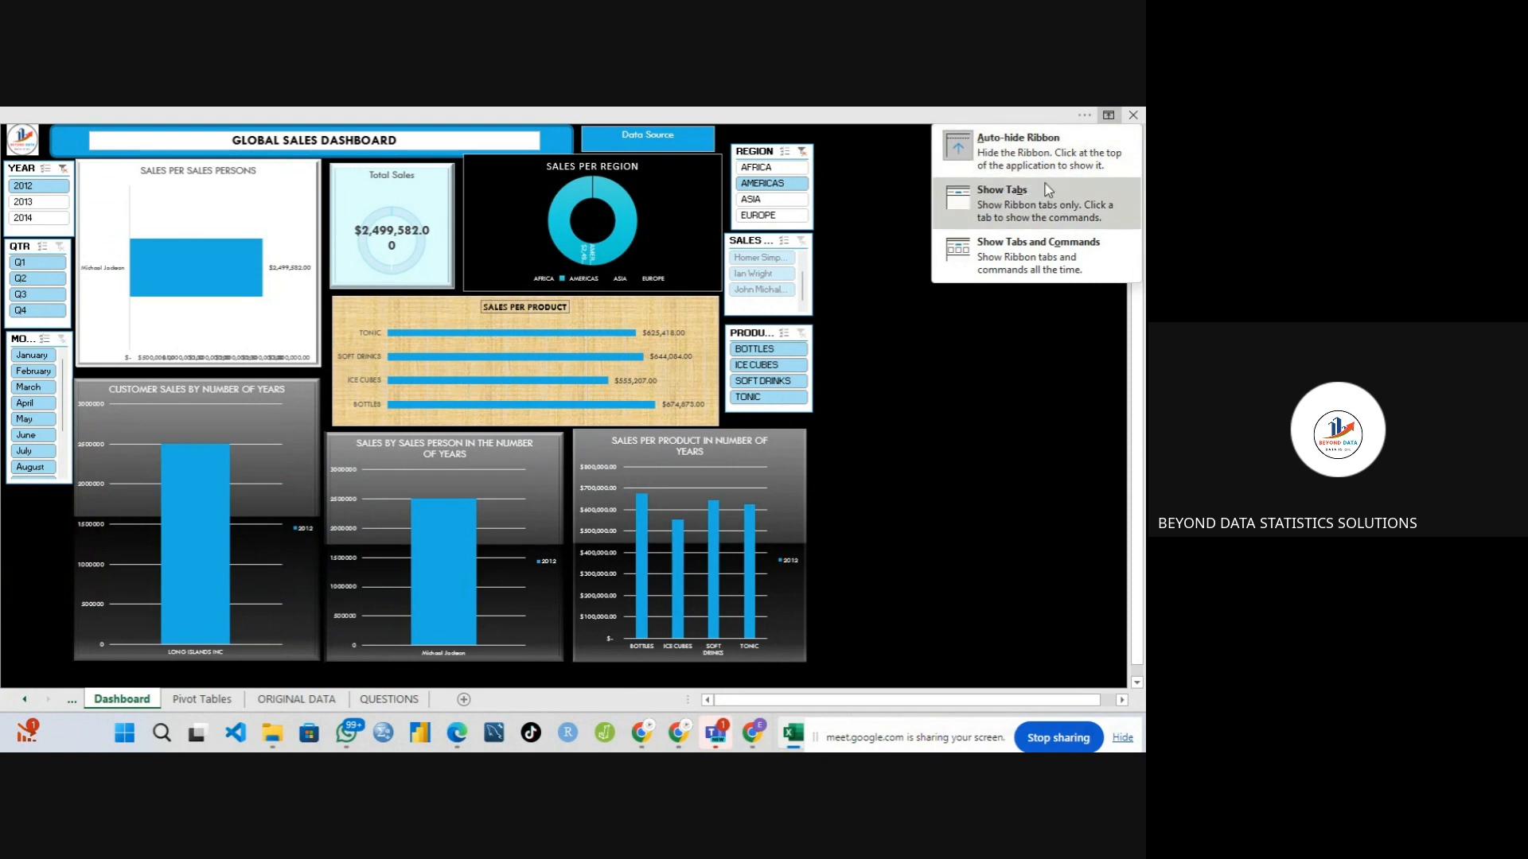
left_click(1012, 218)
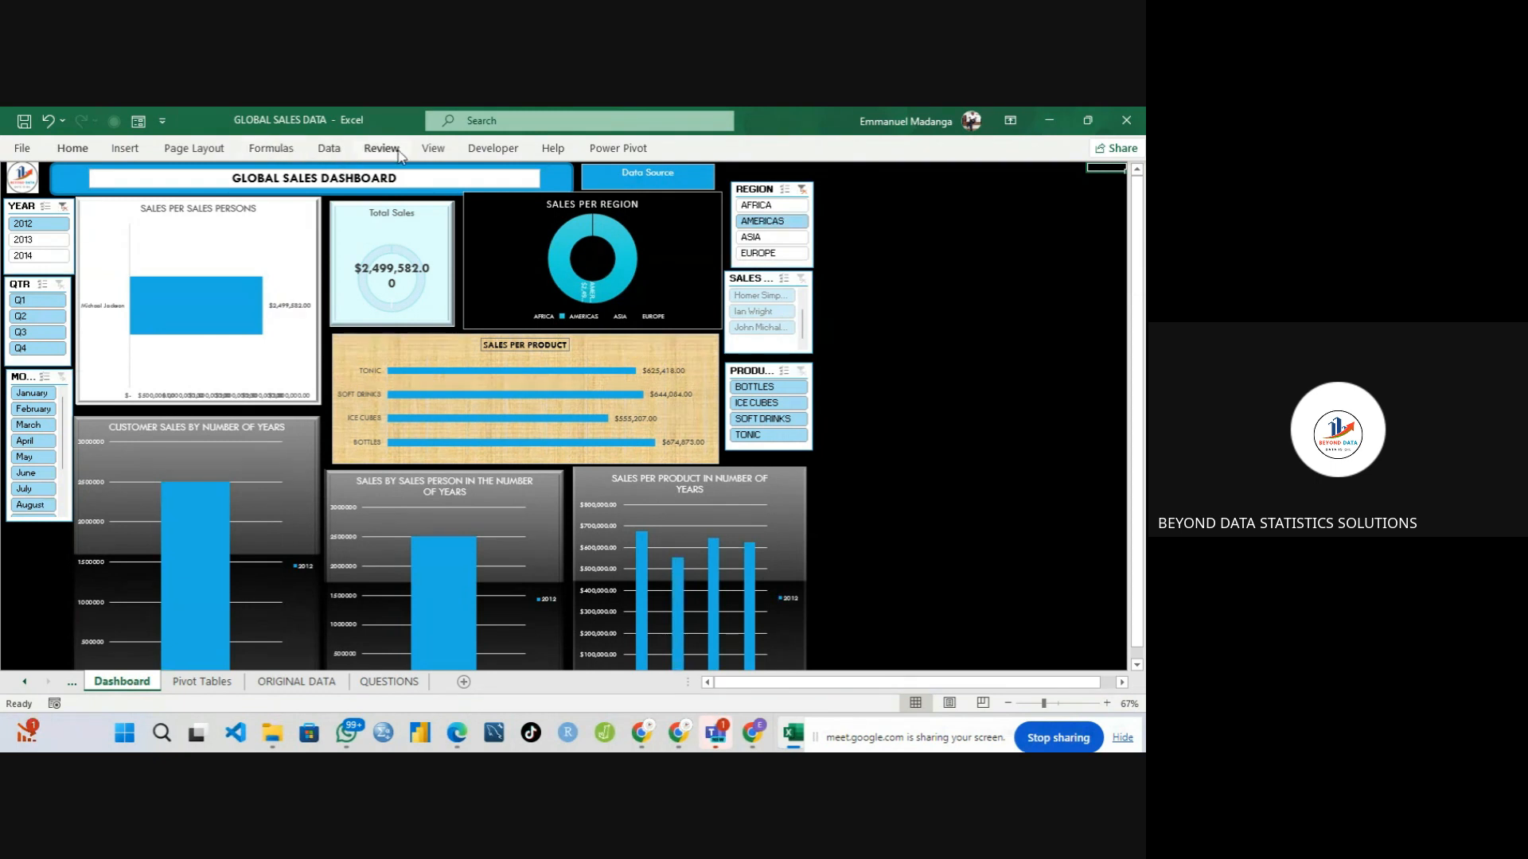
left_click(433, 150)
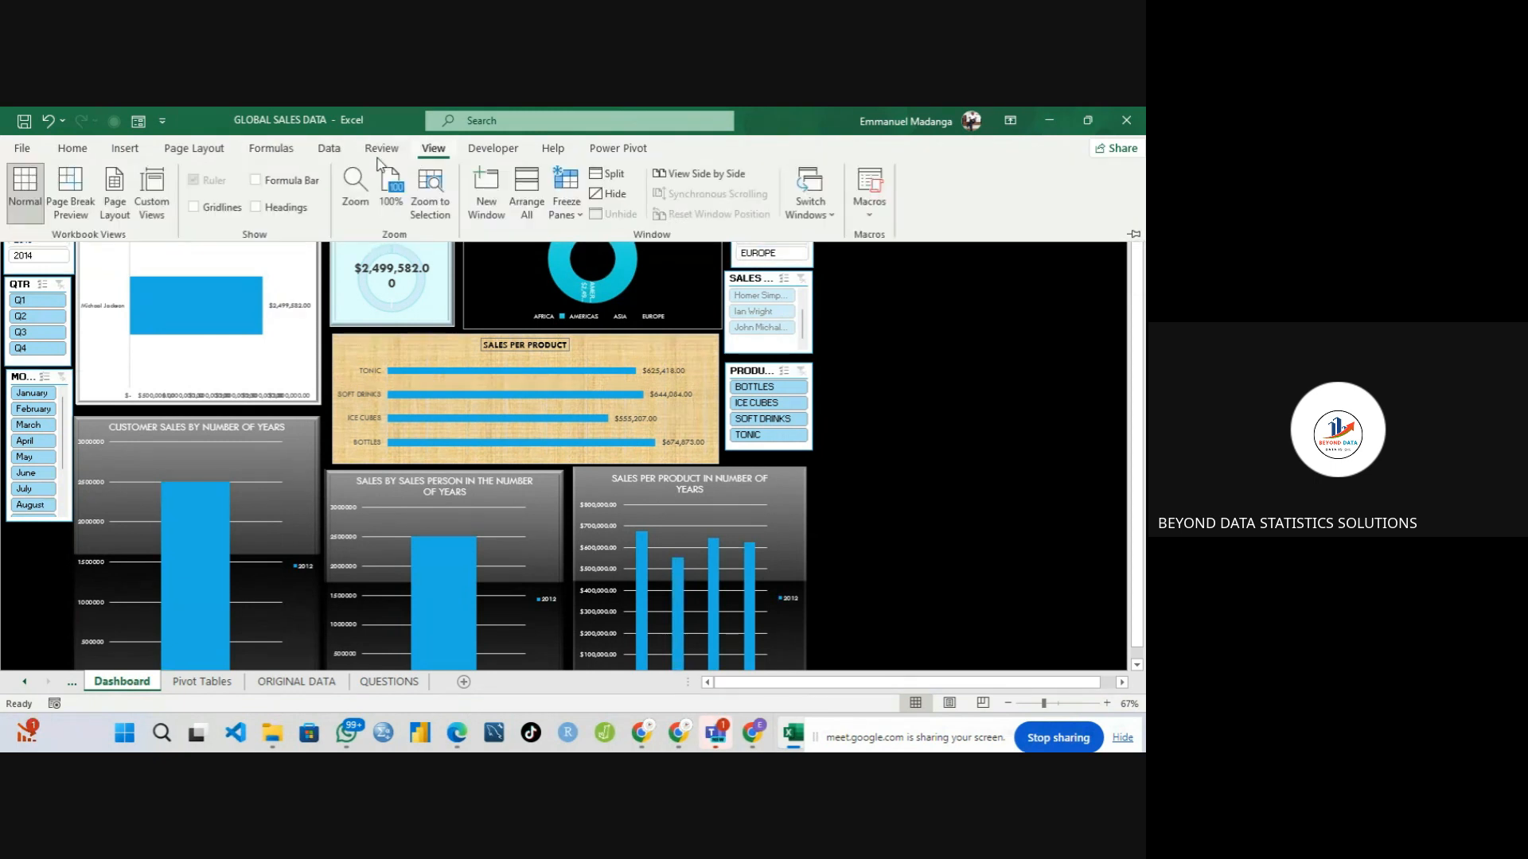
left_click(256, 207)
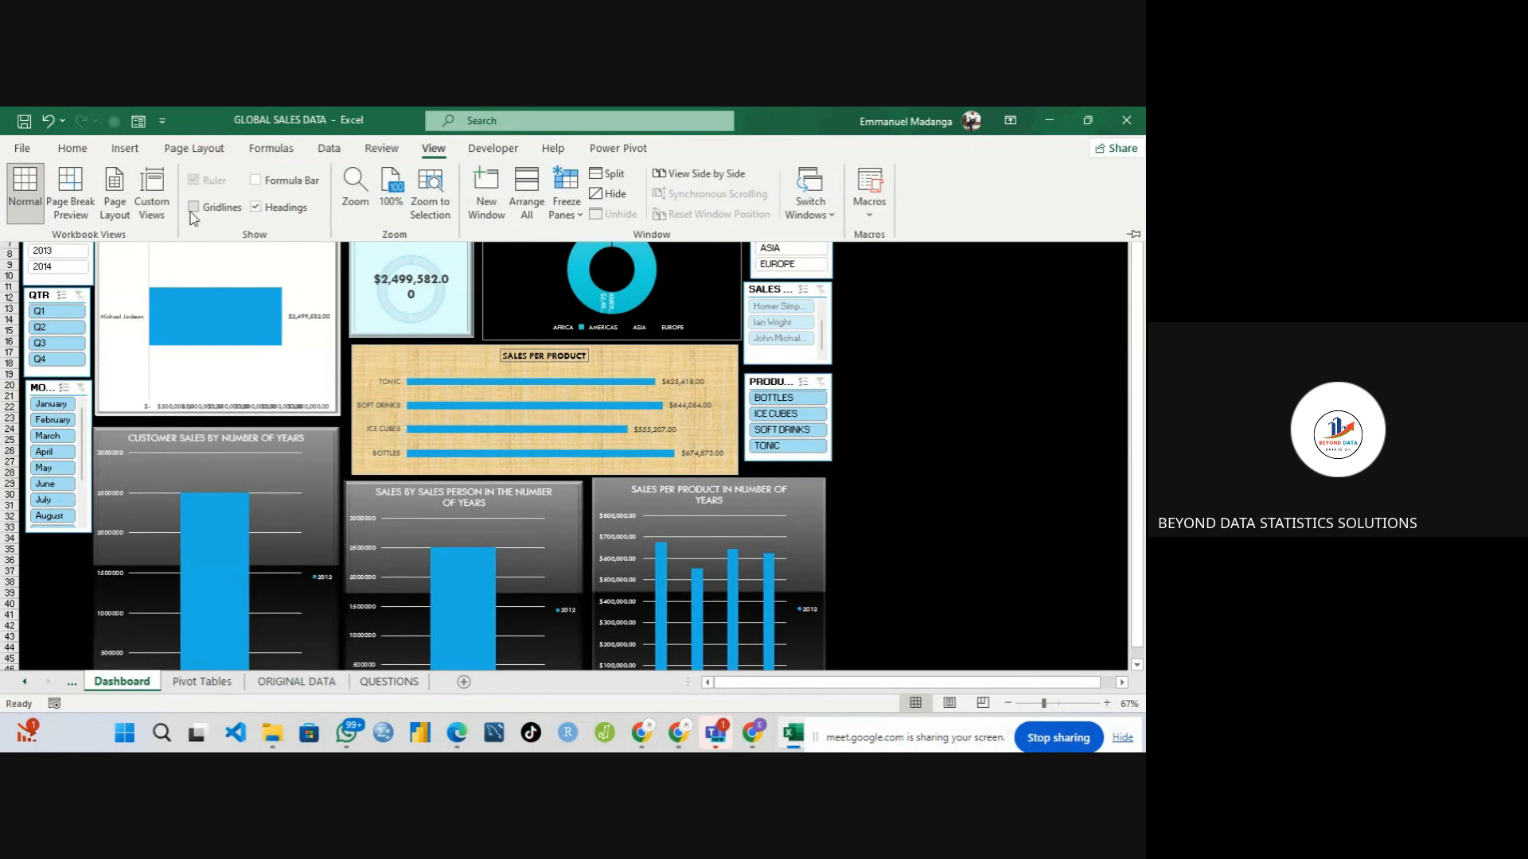
left_click(255, 181)
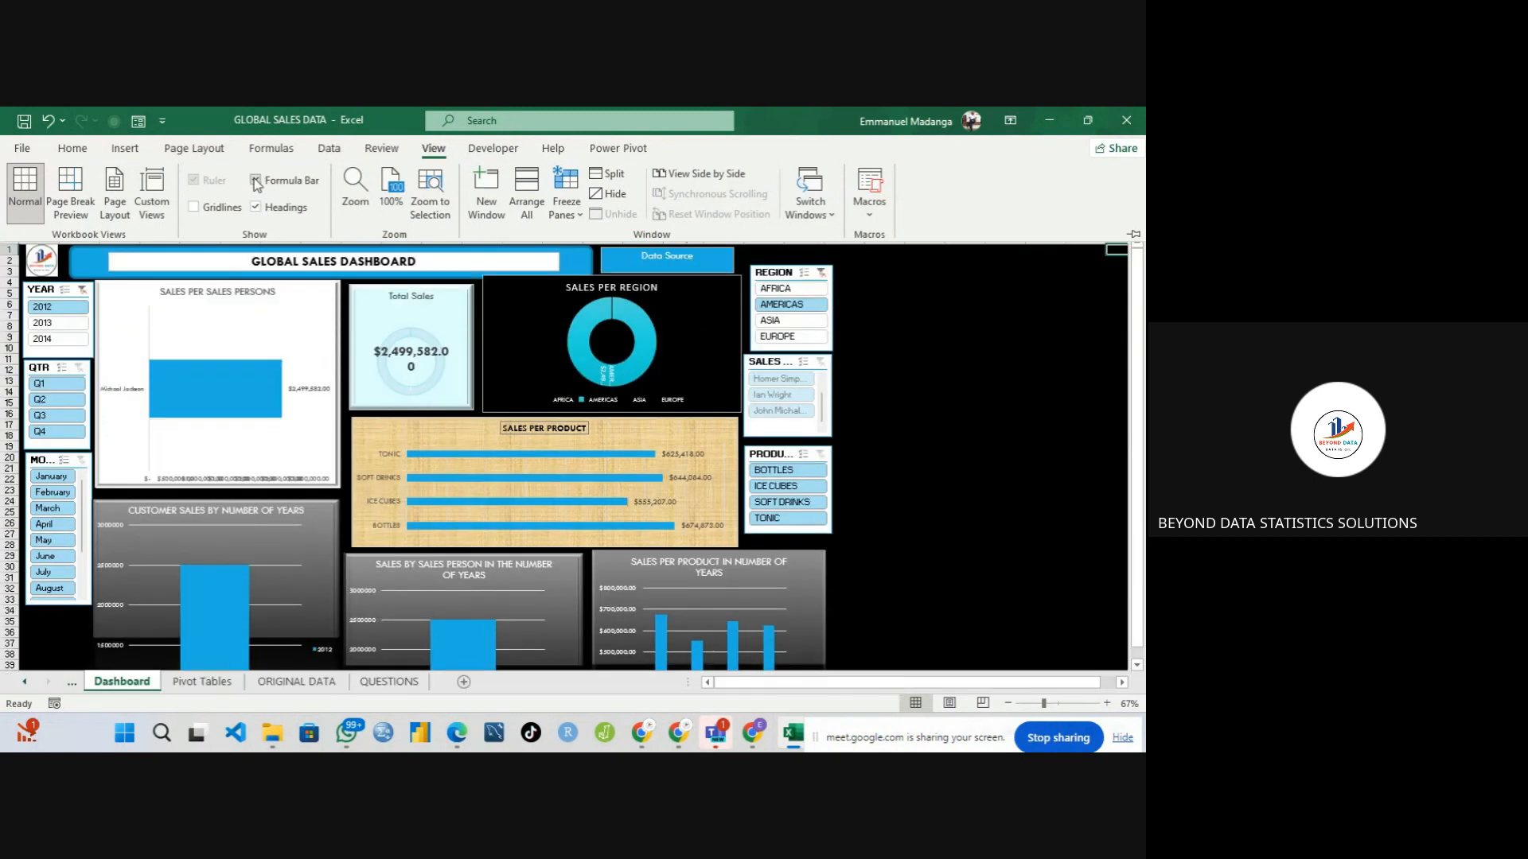
left_click(256, 207)
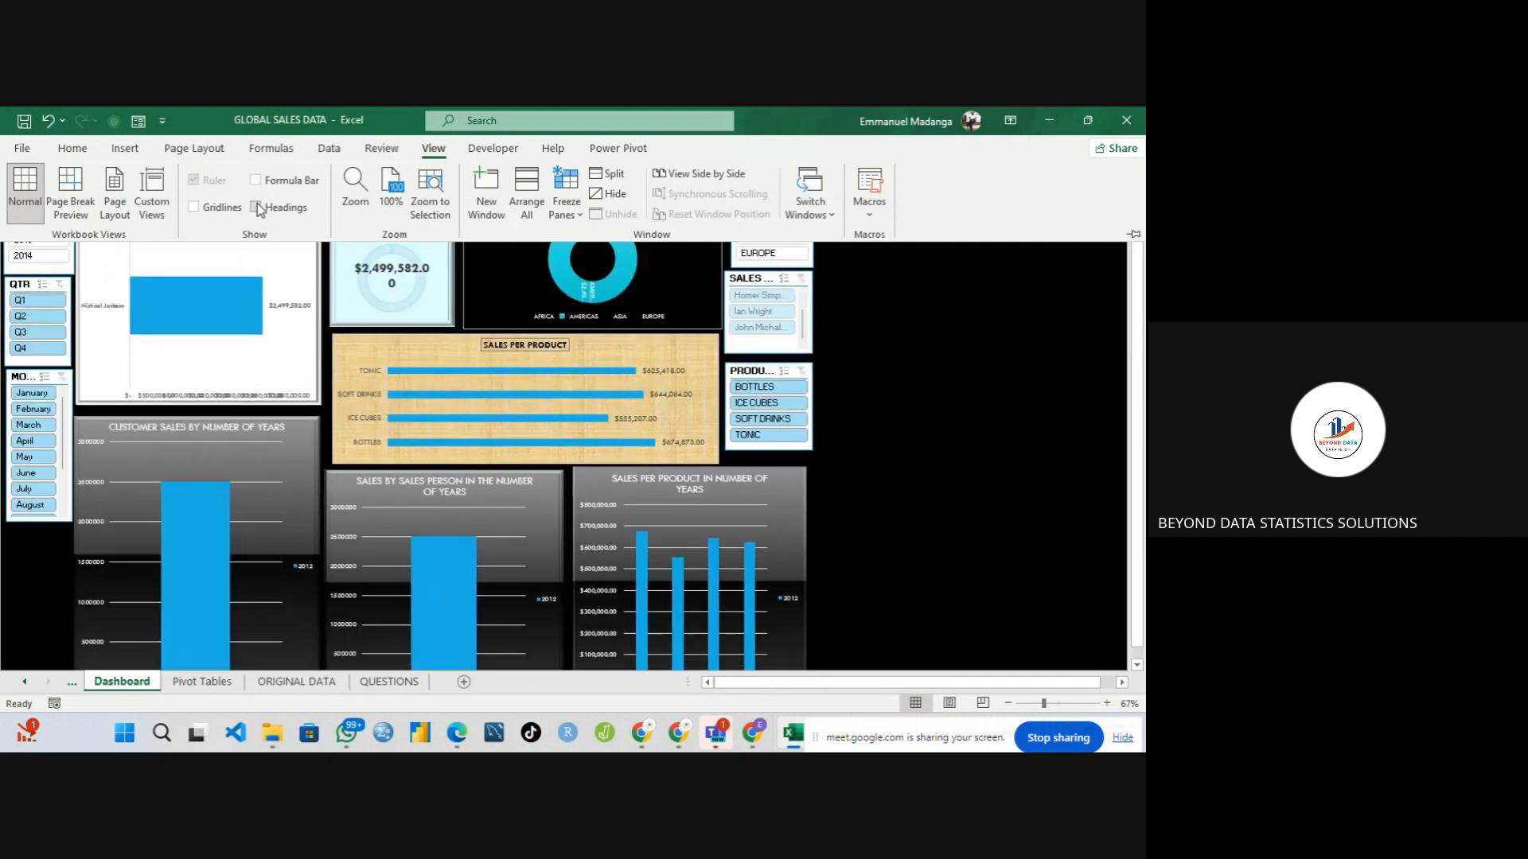
- Auto-hide the ribbon so the dashboard fills the screen, and select an empty cell beside the charts
key("ctrl+F1")
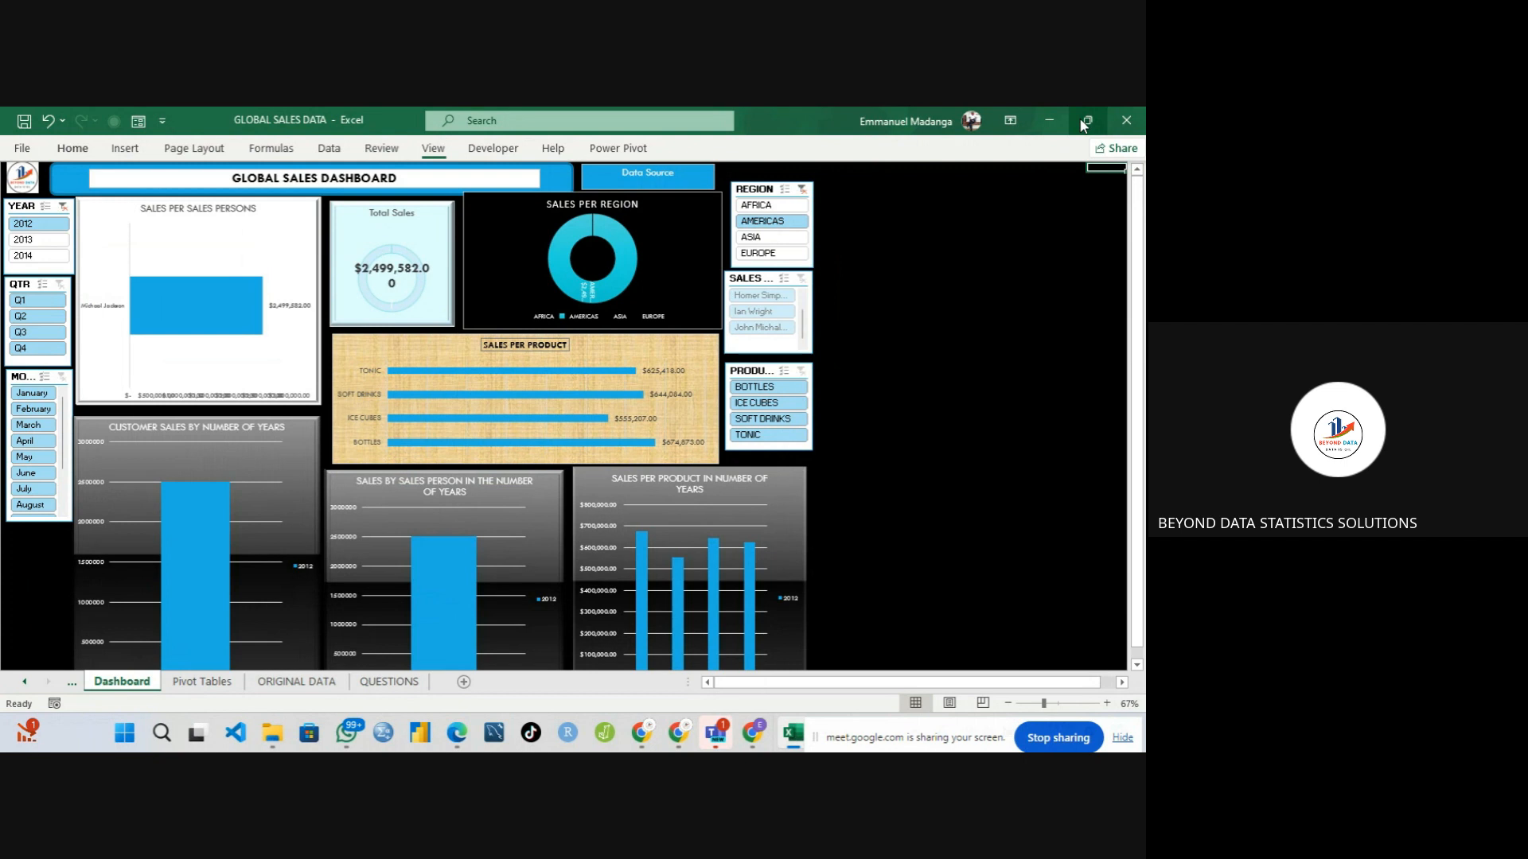
left_click(1010, 120)
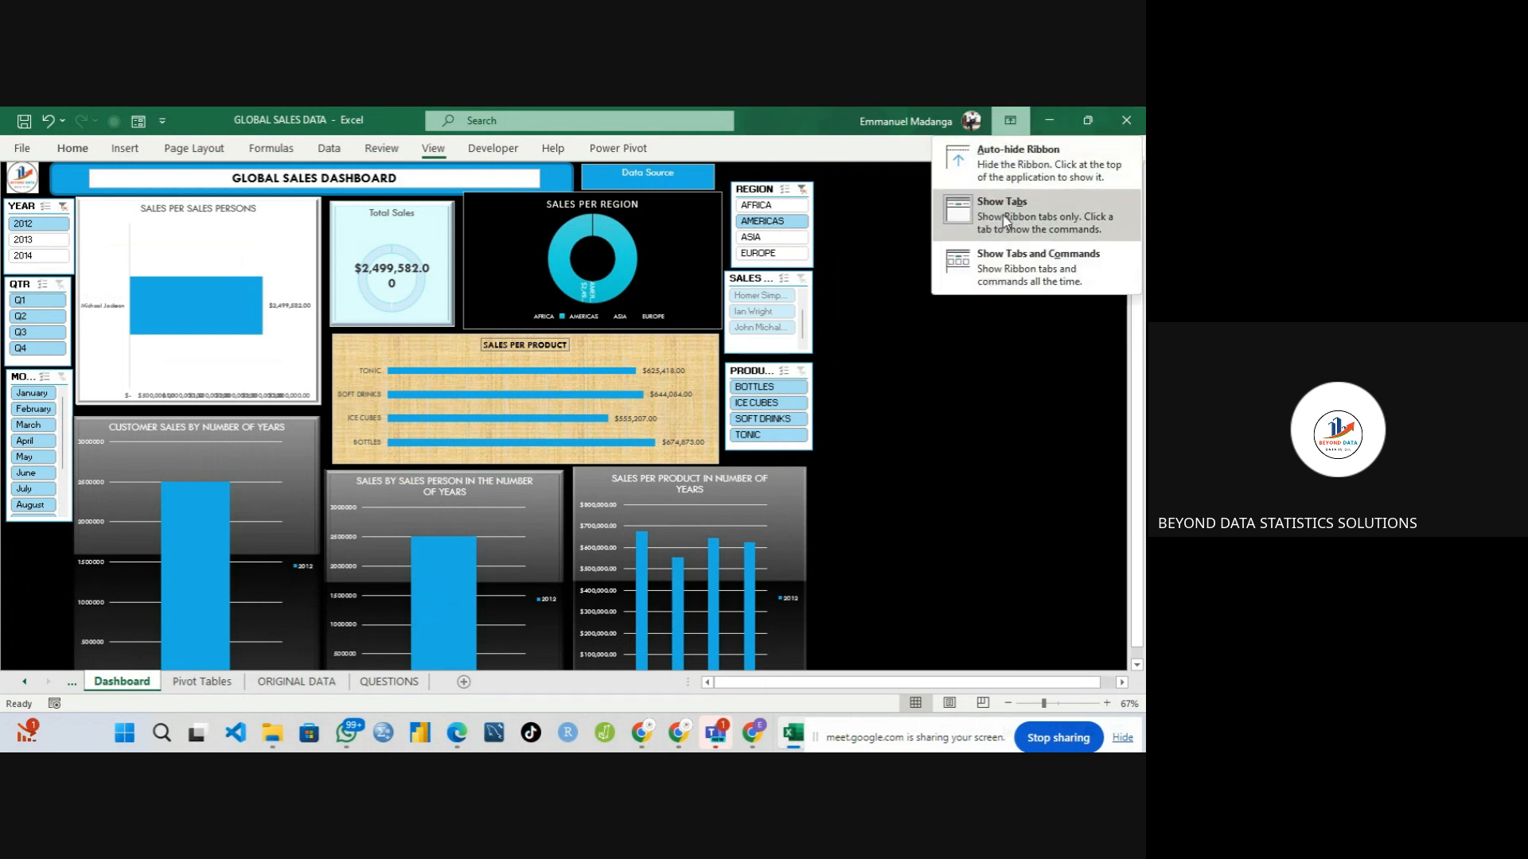
left_click(1006, 171)
left_click(928, 263)
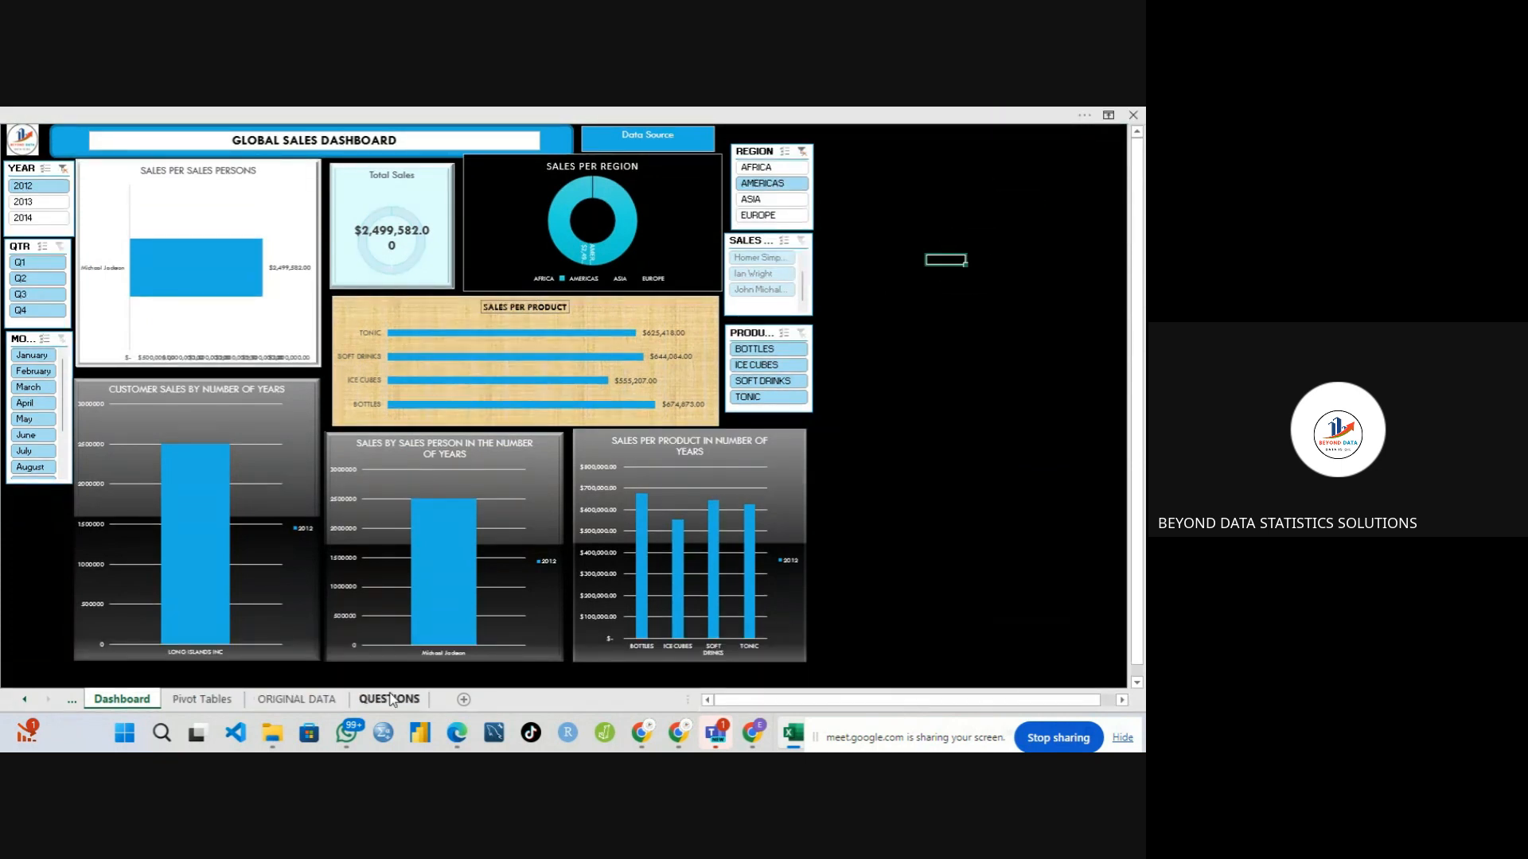
- Switch to the Week 5 Data workbook, open the What if analysis sheet and select the Price per unit label in A1
mouse_move(792, 720)
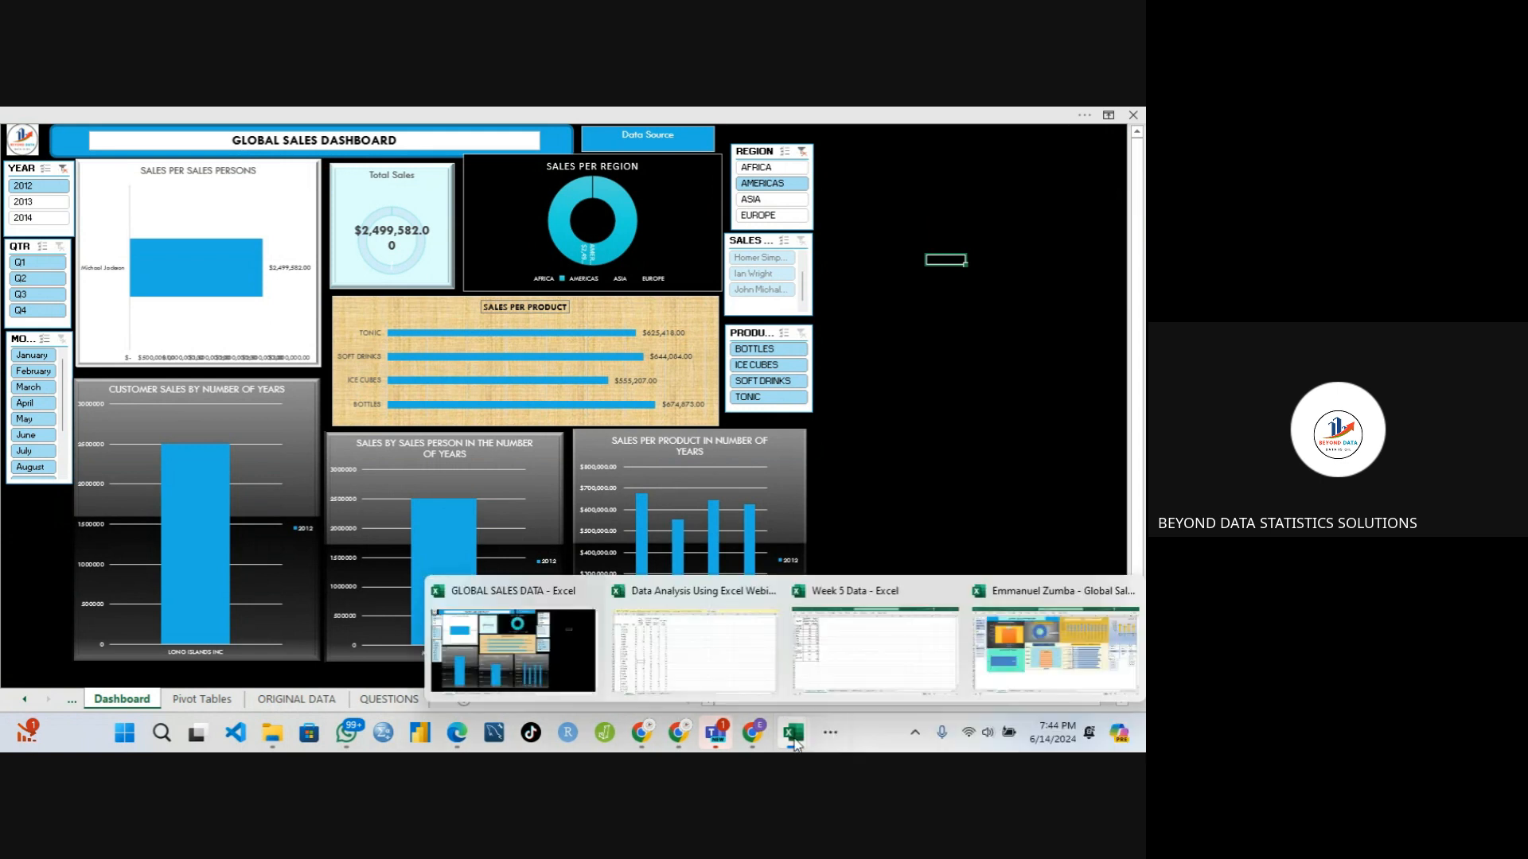
mouse_move(844, 661)
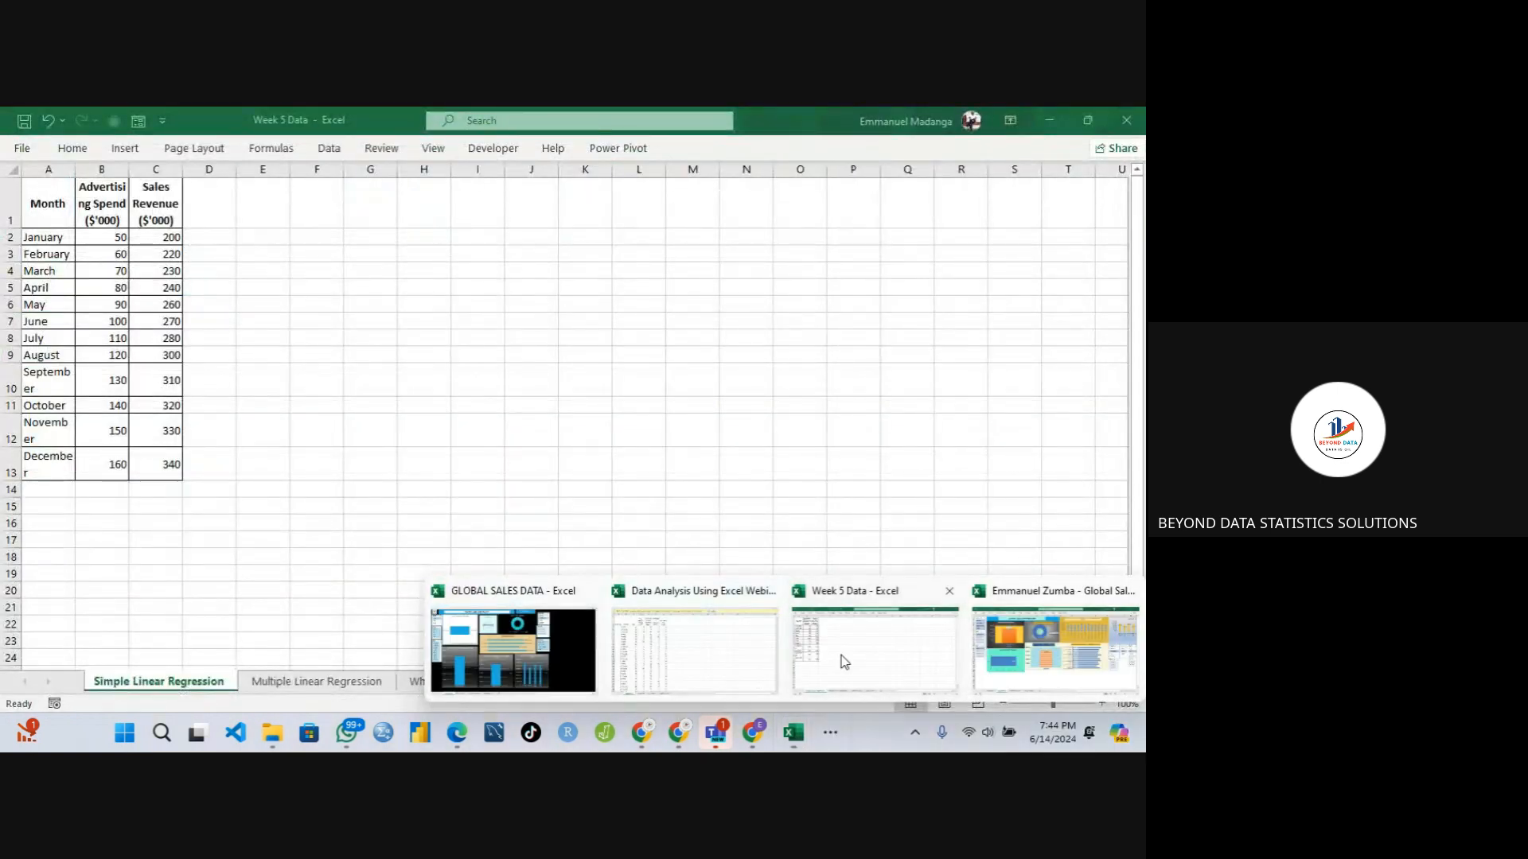
left_click(844, 662)
left_click(442, 681)
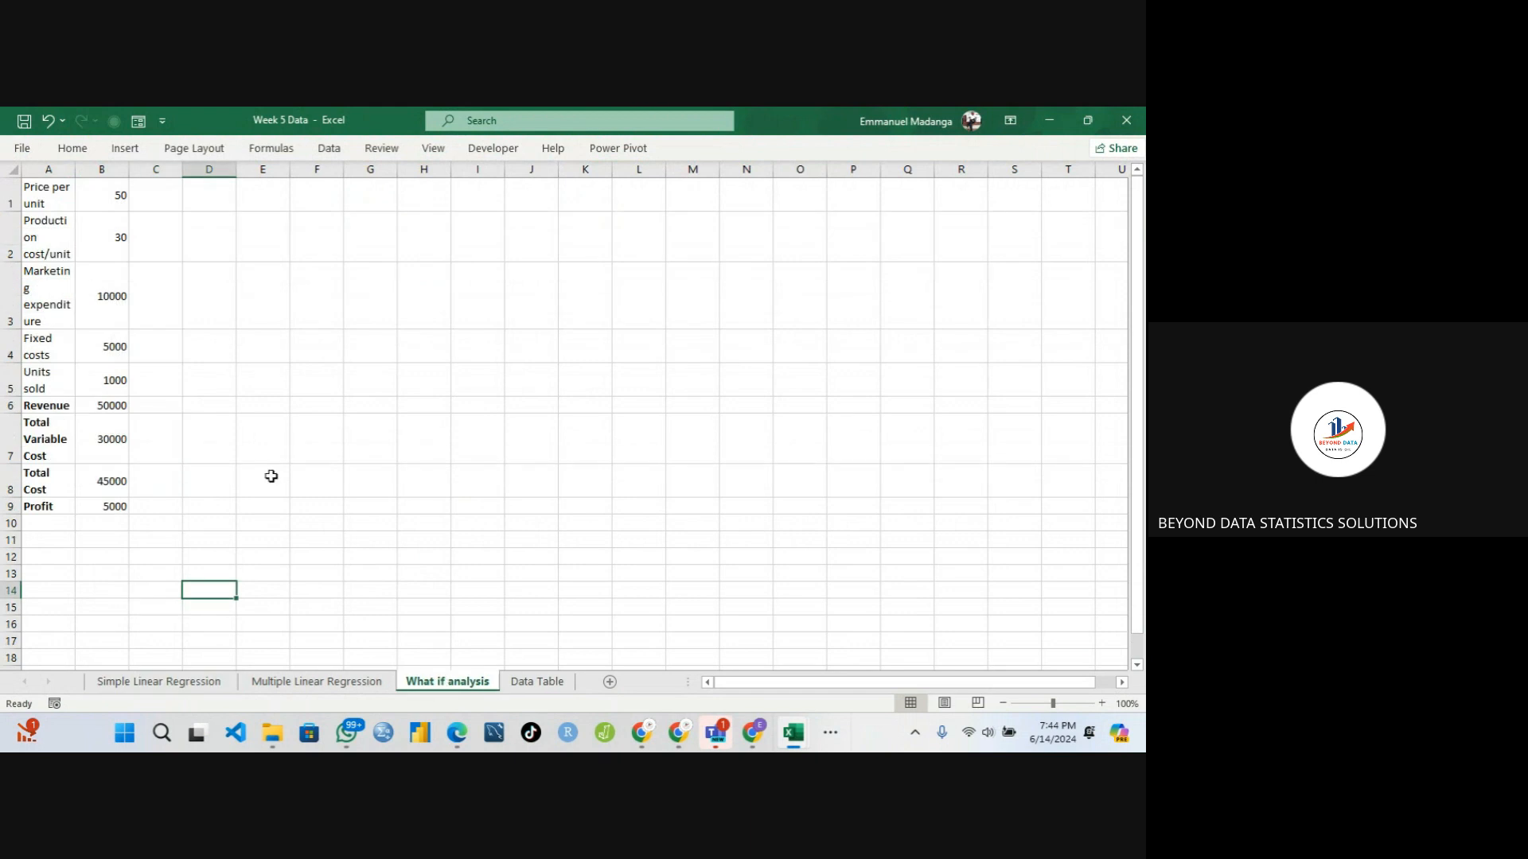
left_click(106, 245)
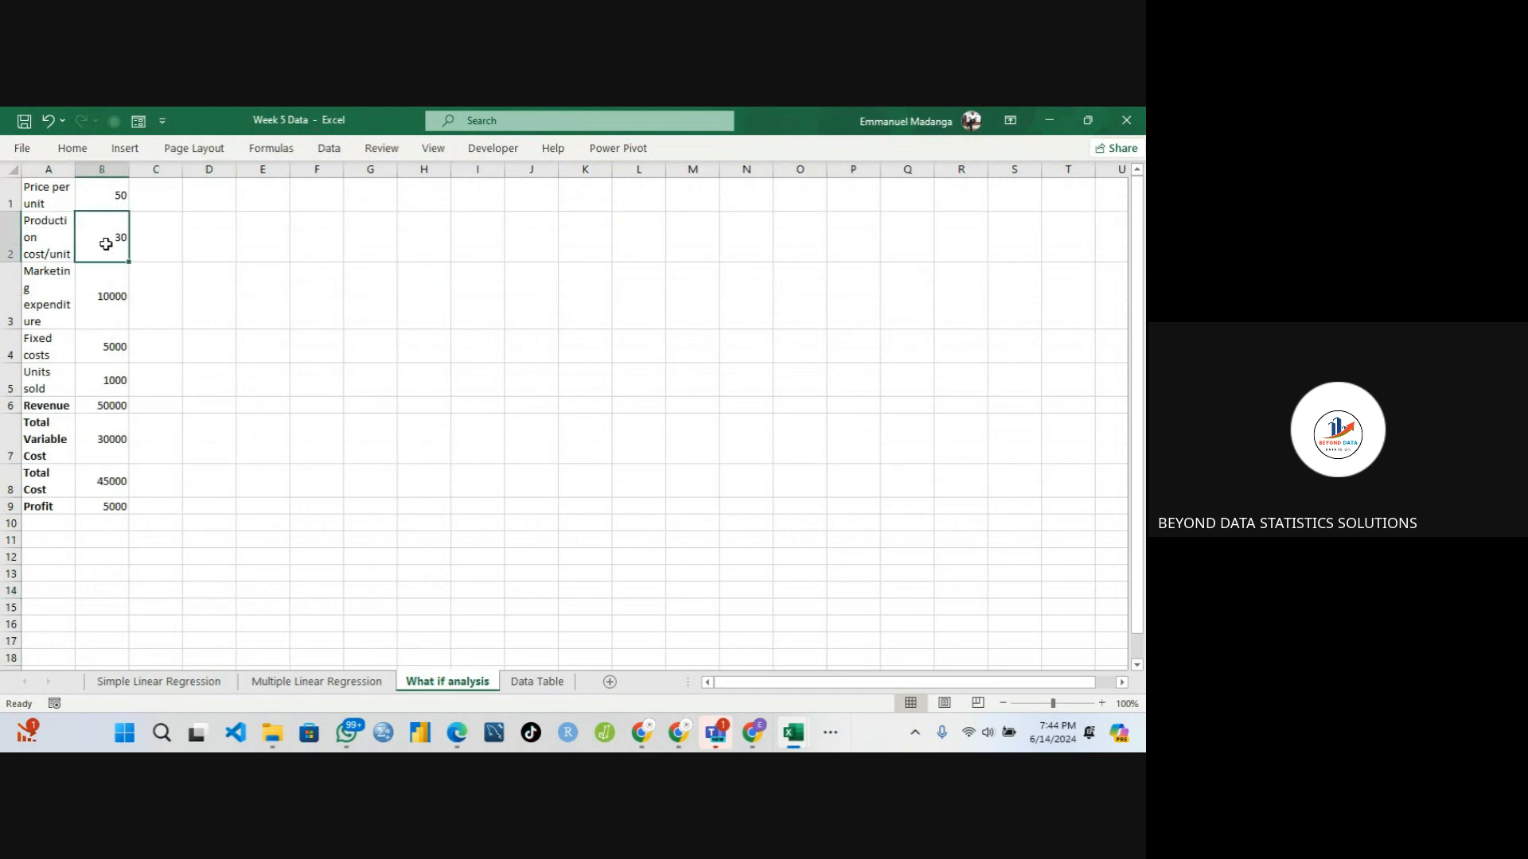
left_click(59, 205)
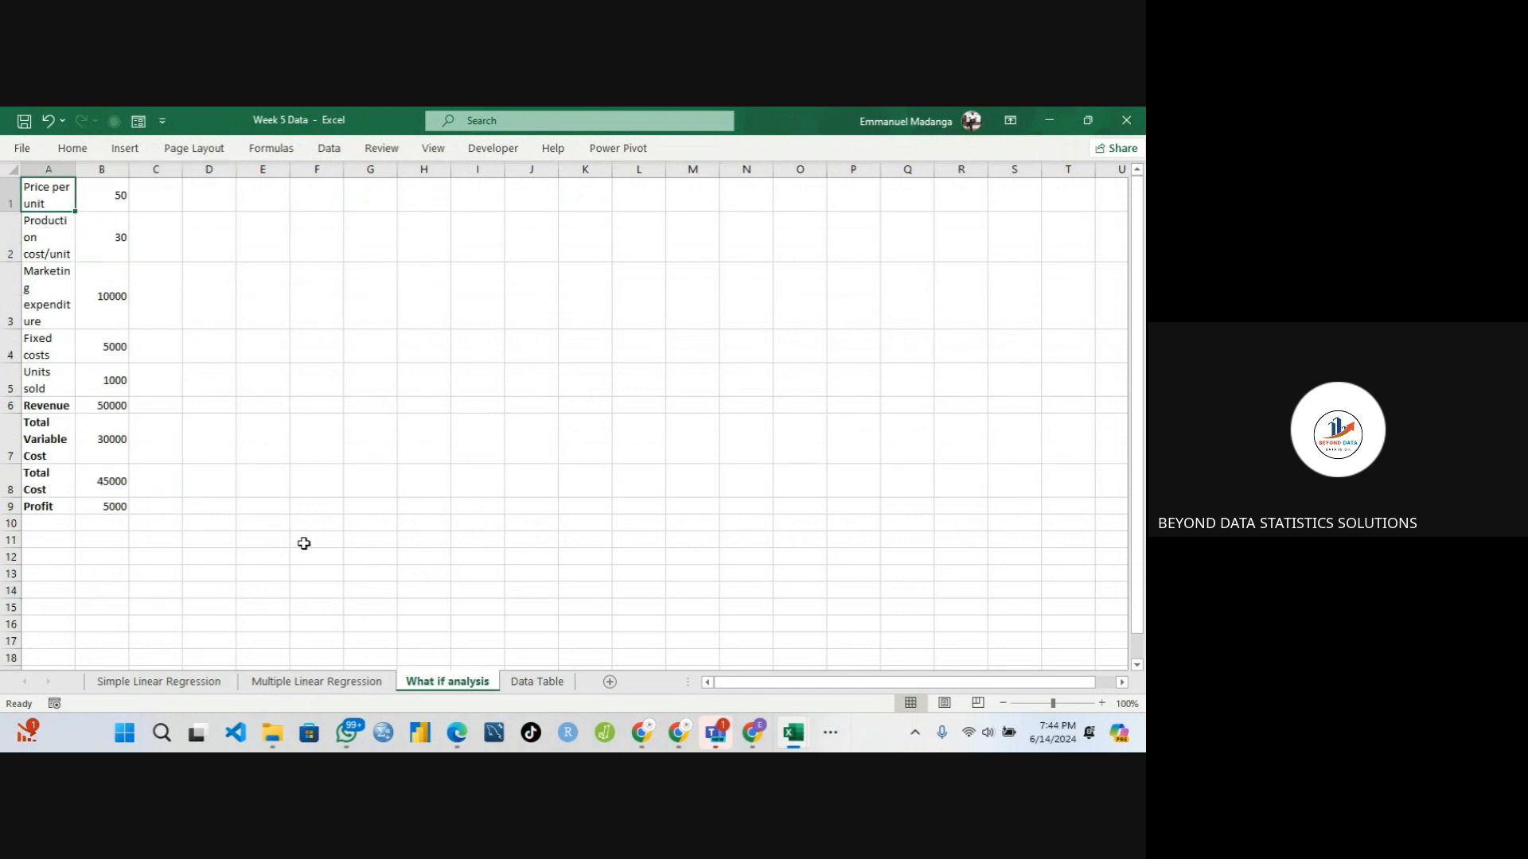
- Switch to Edge, detach the first of the two Week 5 business case study PDFs into its own window and close it
left_click(456, 733)
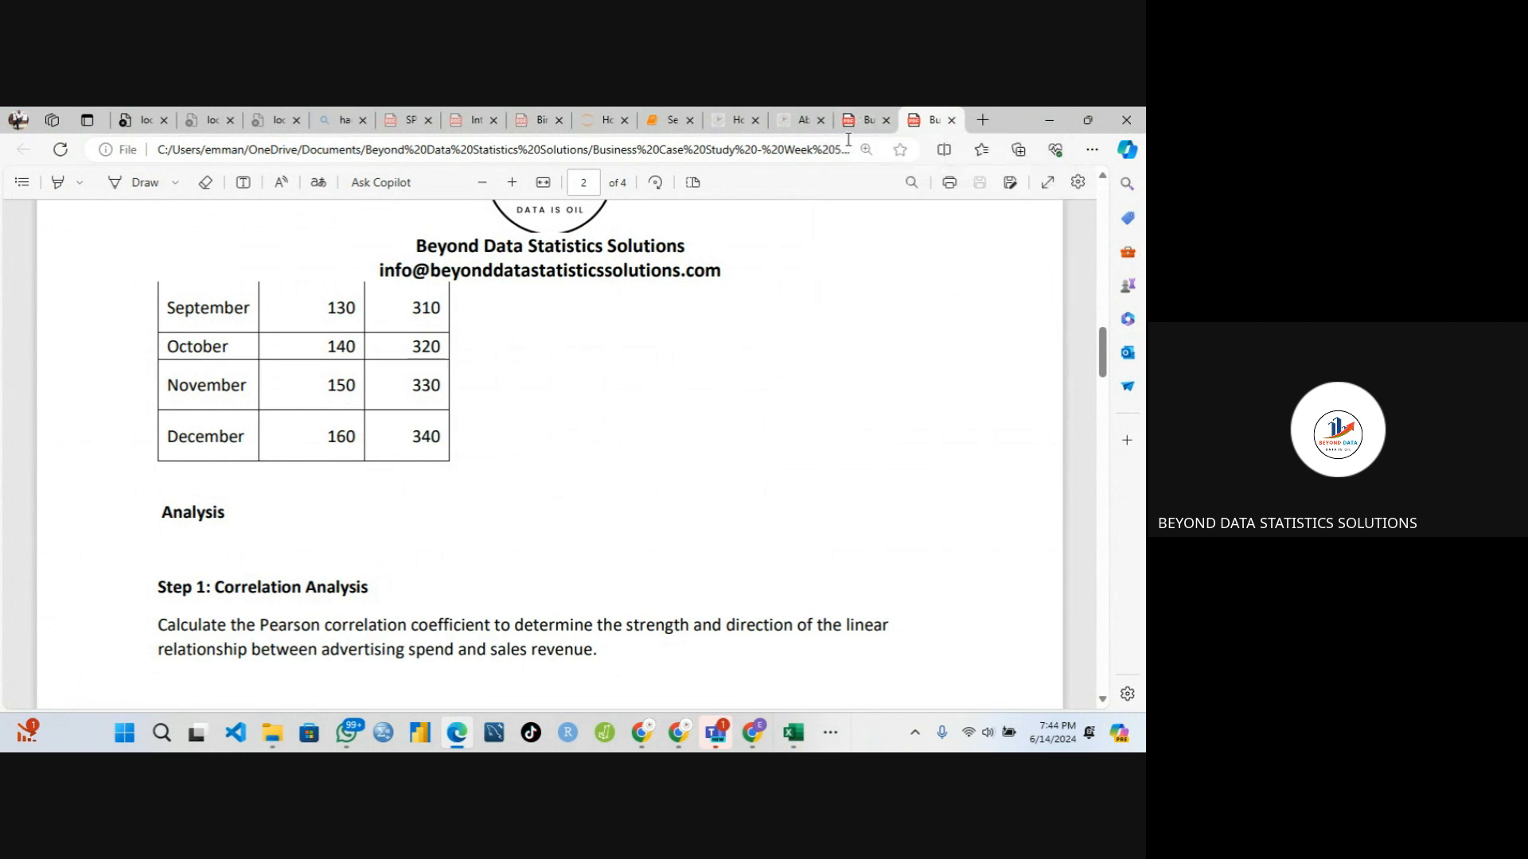
left_click(850, 125)
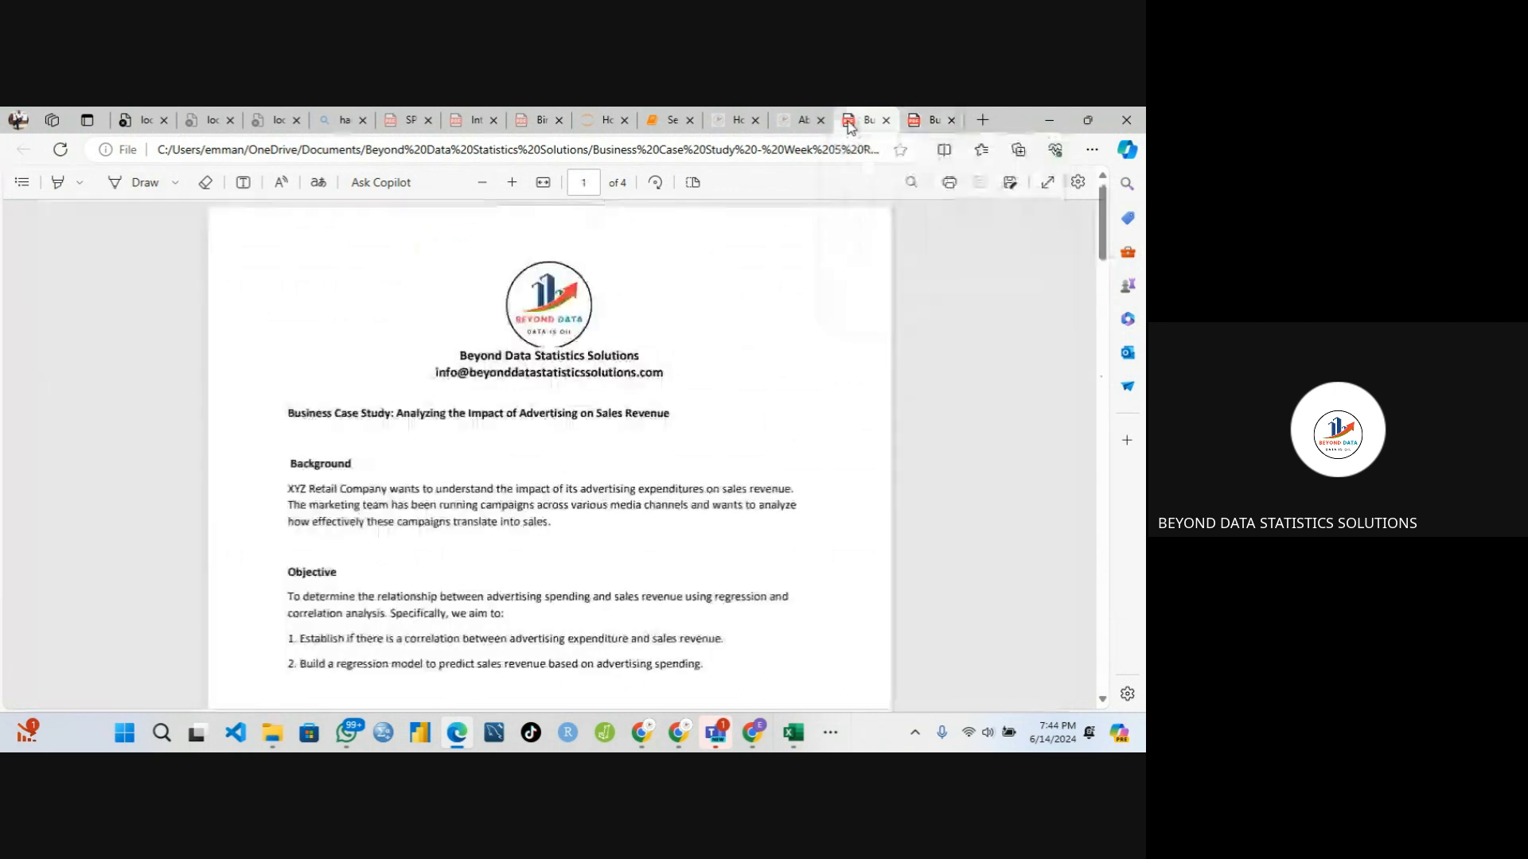
left_click_drag(849, 125, 746, 364)
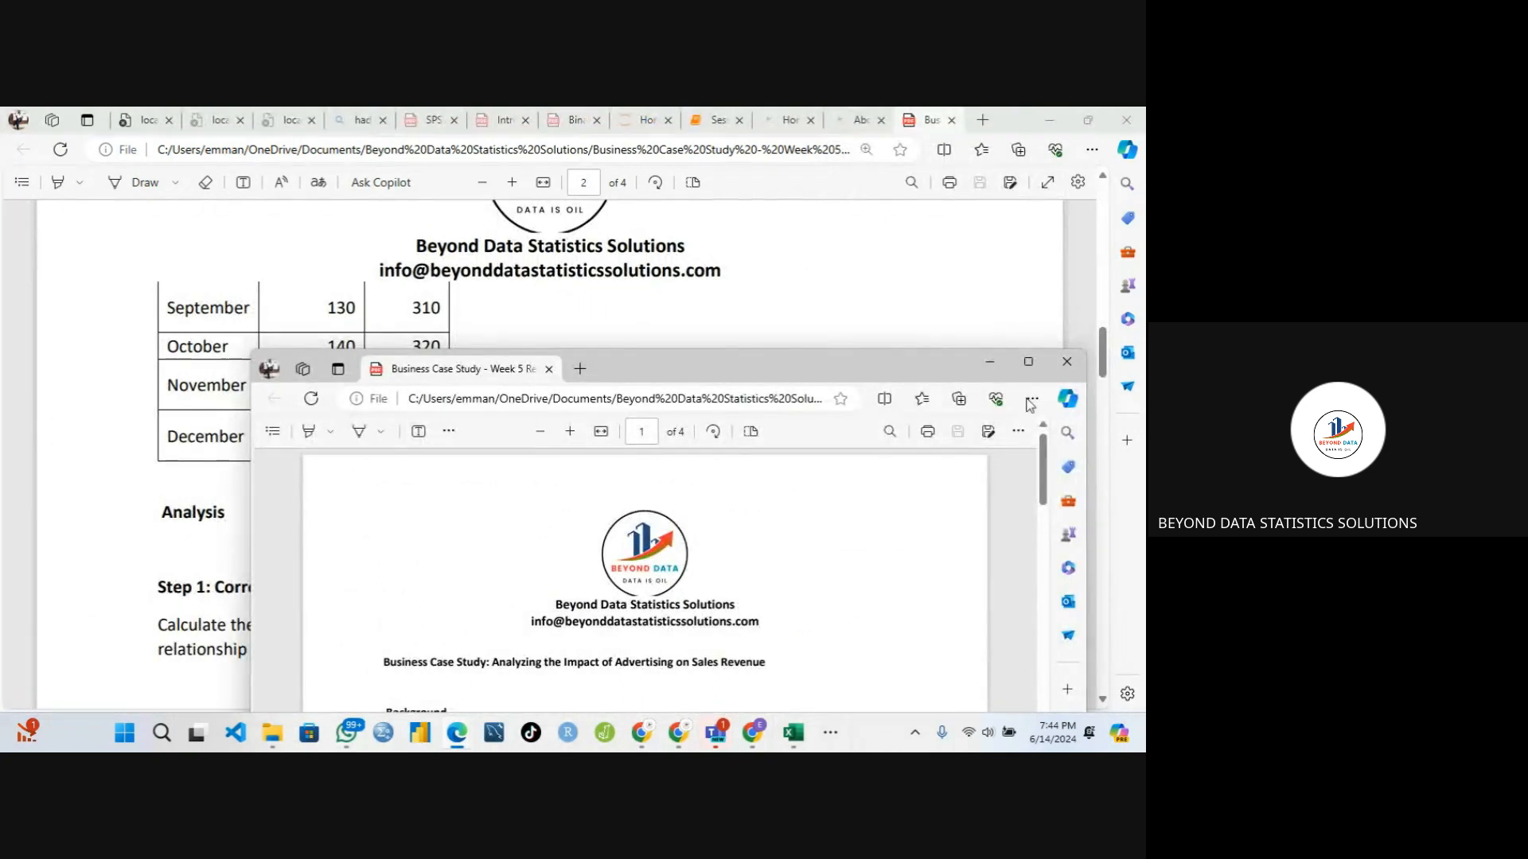
left_click(1067, 363)
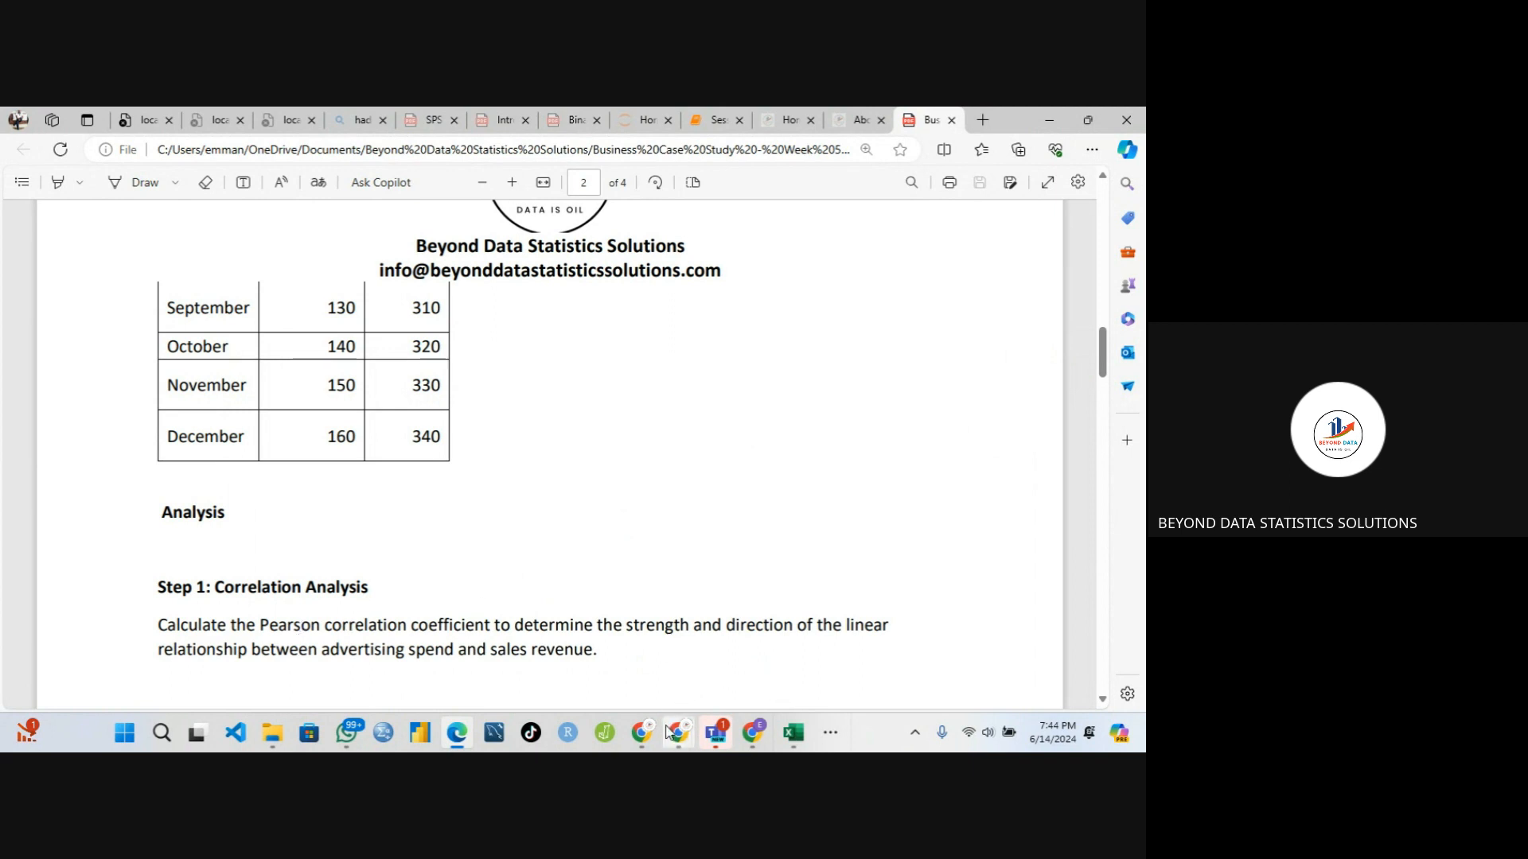
- Return to the Microsoft Excel Class meeting in Chrome and end the current screen presentation
mouse_move(668, 734)
left_click(590, 656)
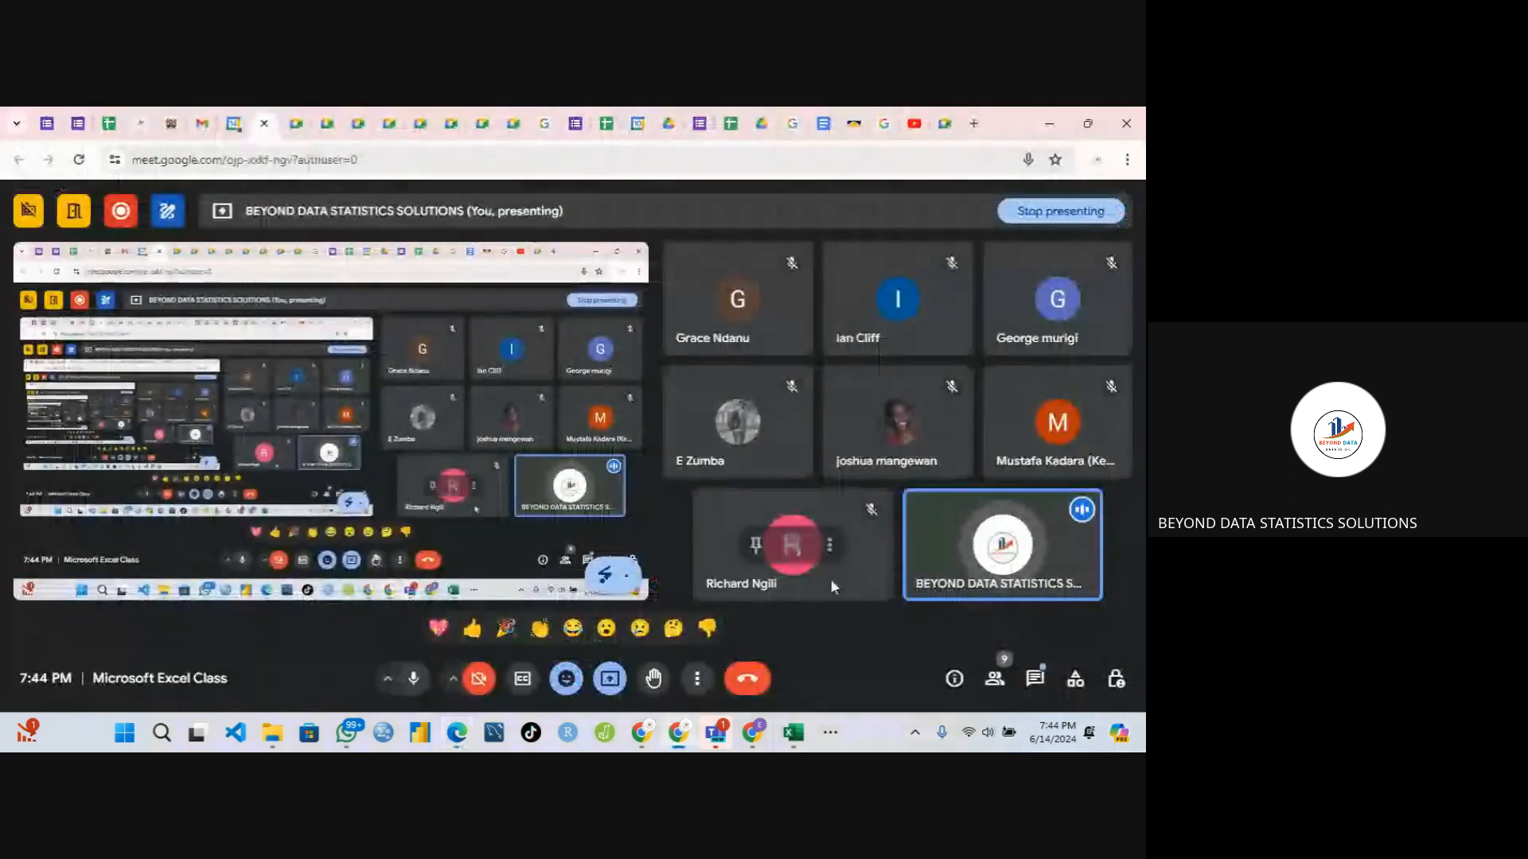
left_click(609, 684)
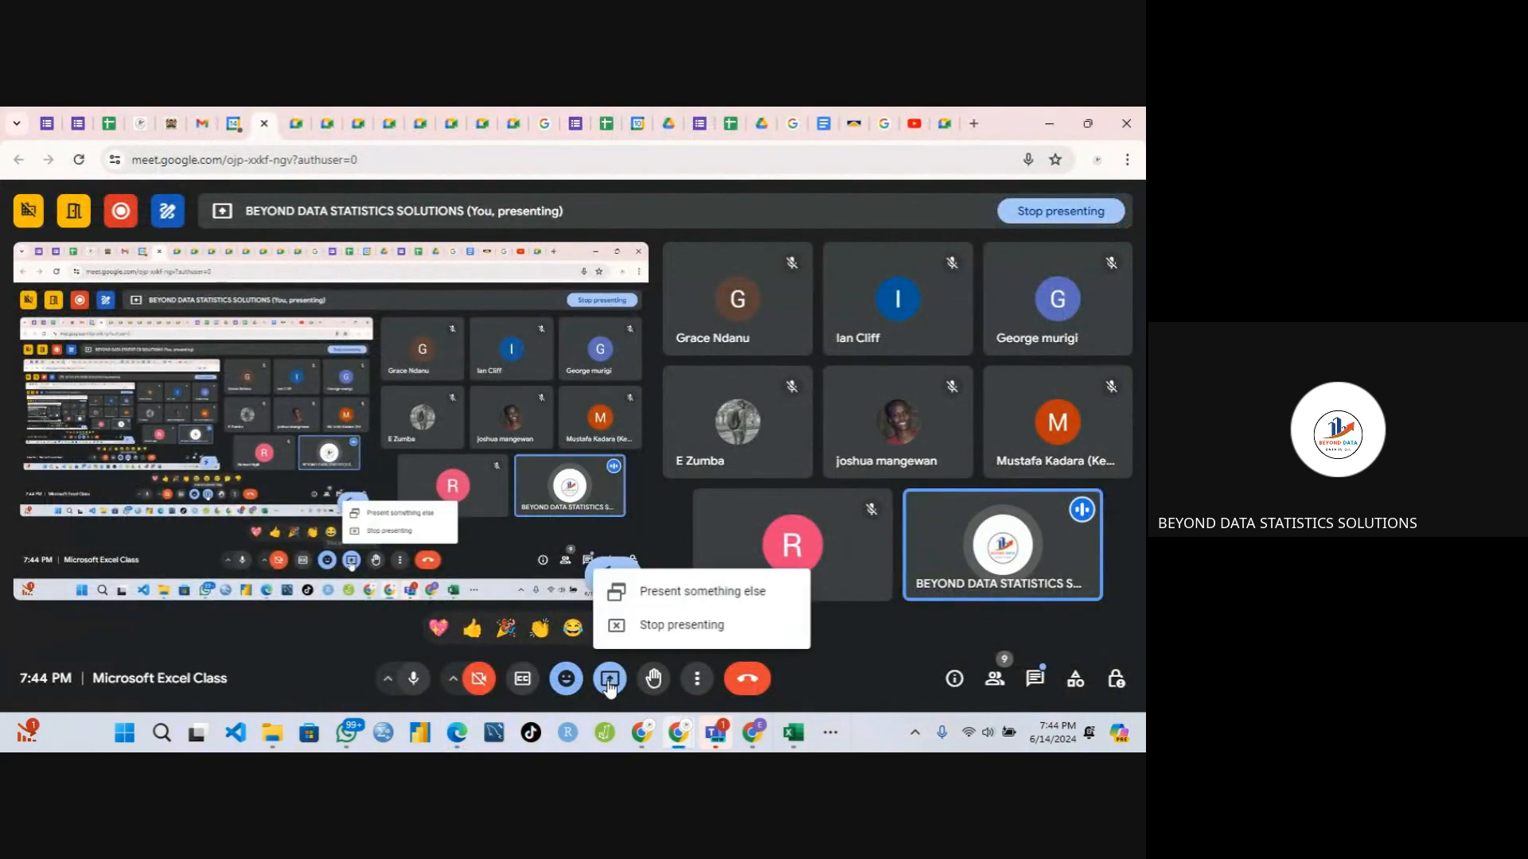
left_click(654, 626)
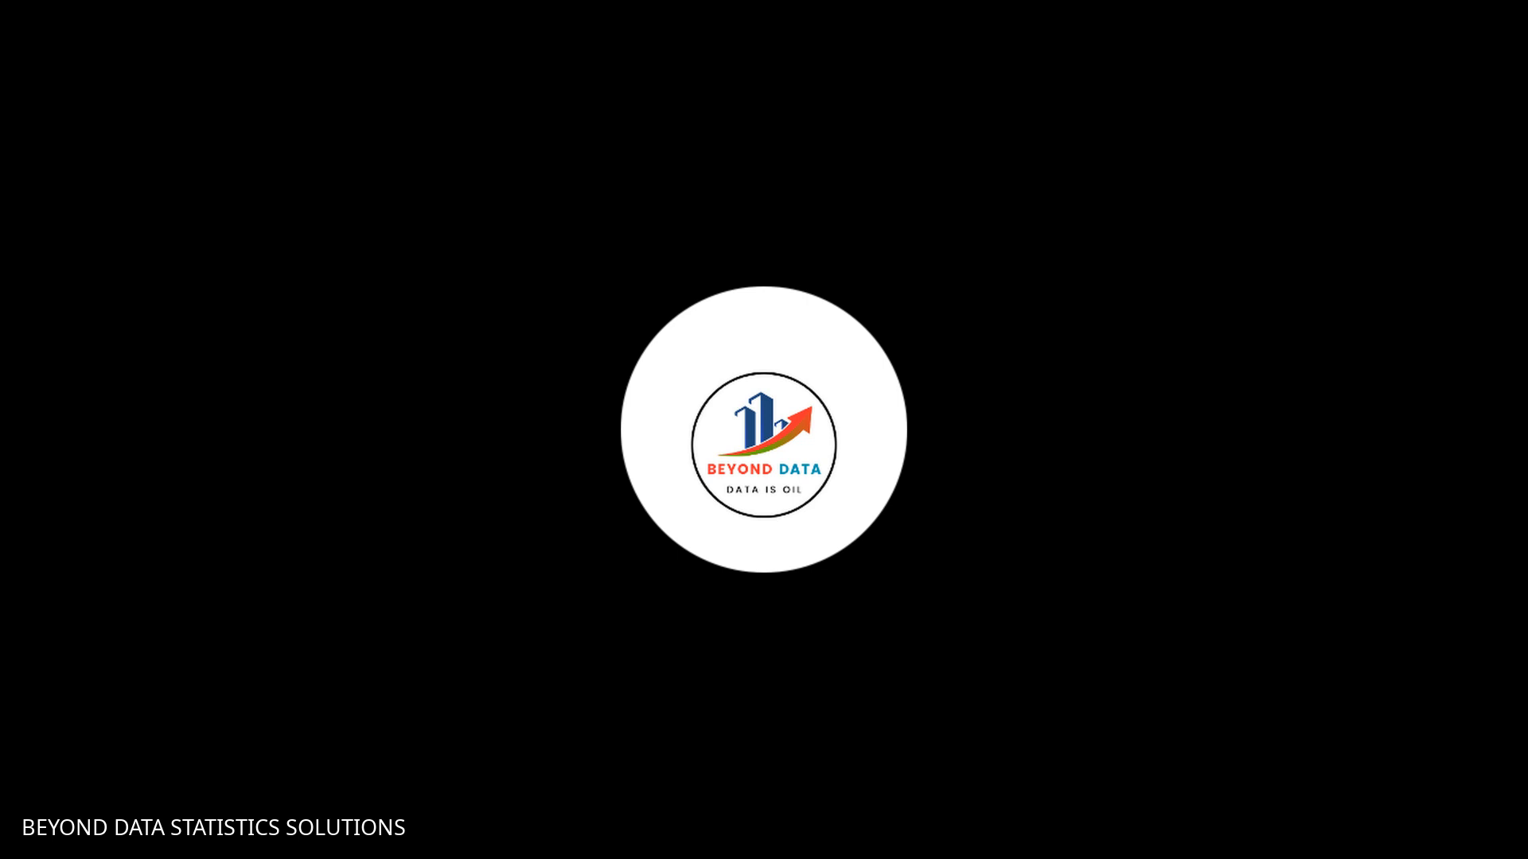
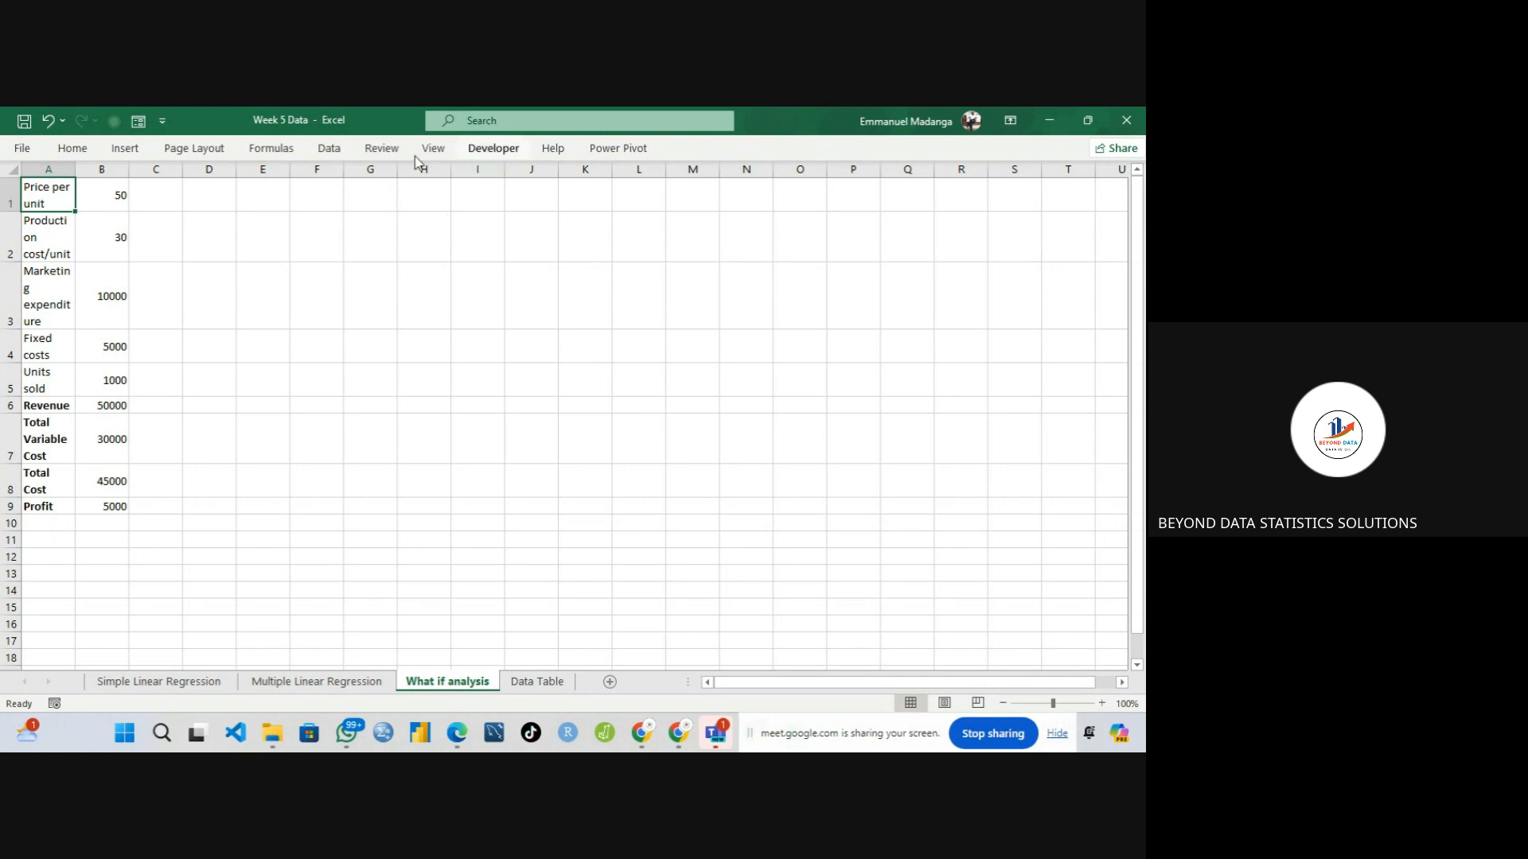
left_click(327, 149)
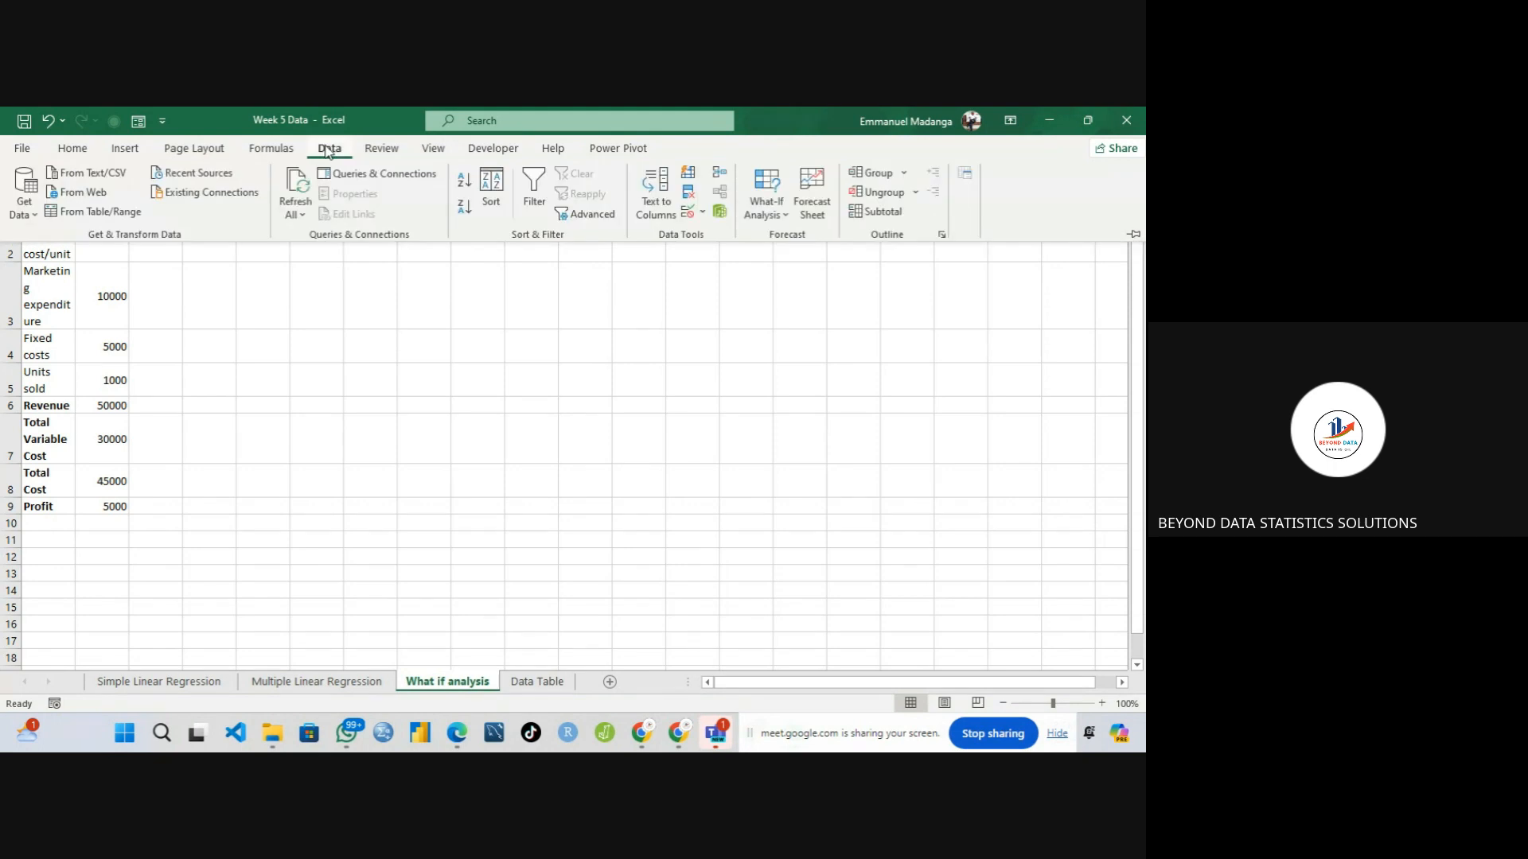
left_click(780, 220)
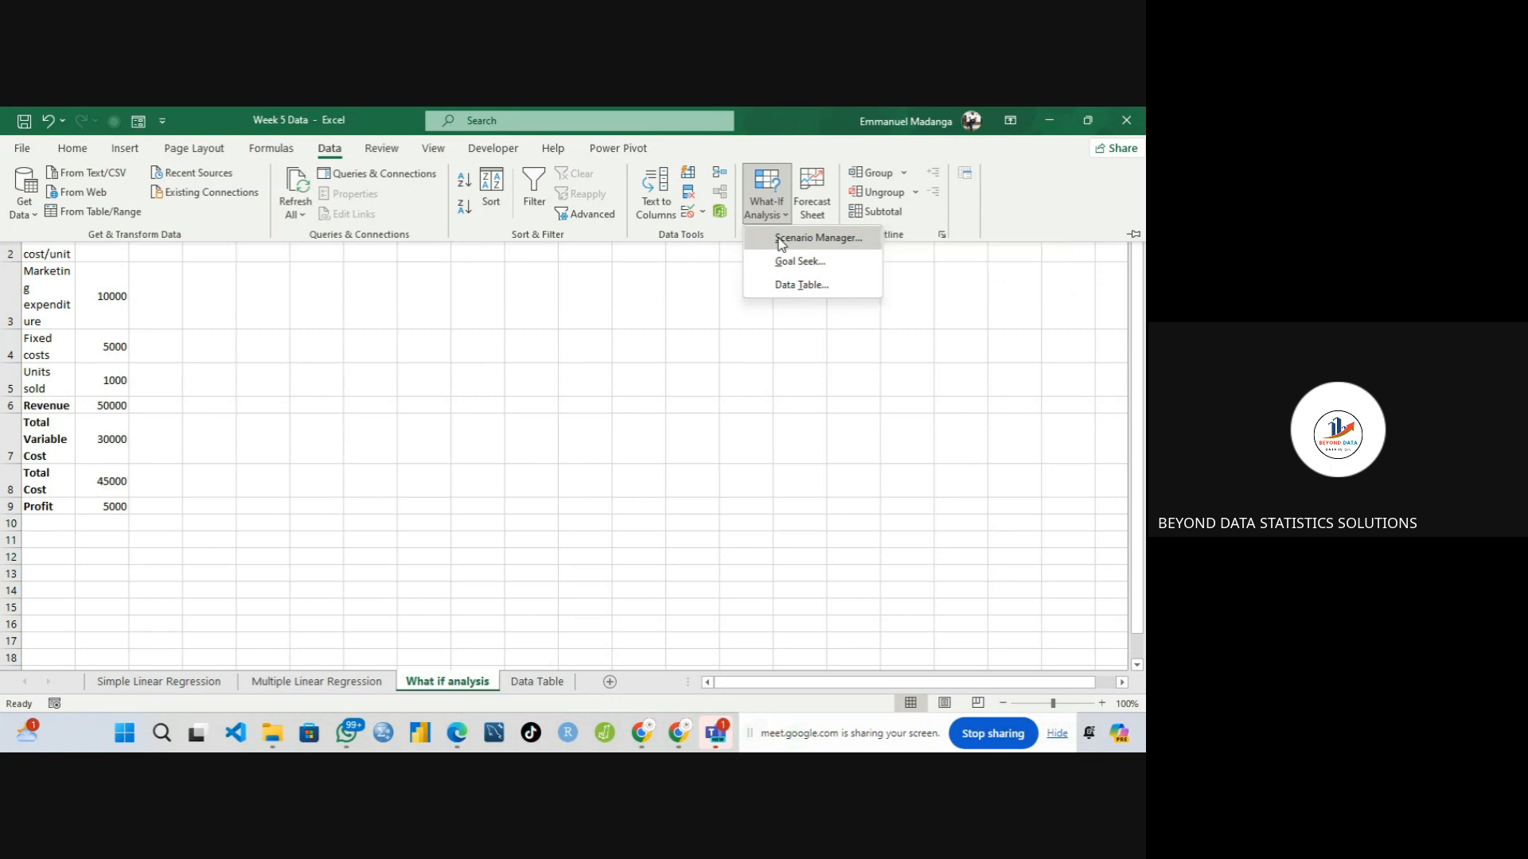
left_click(779, 242)
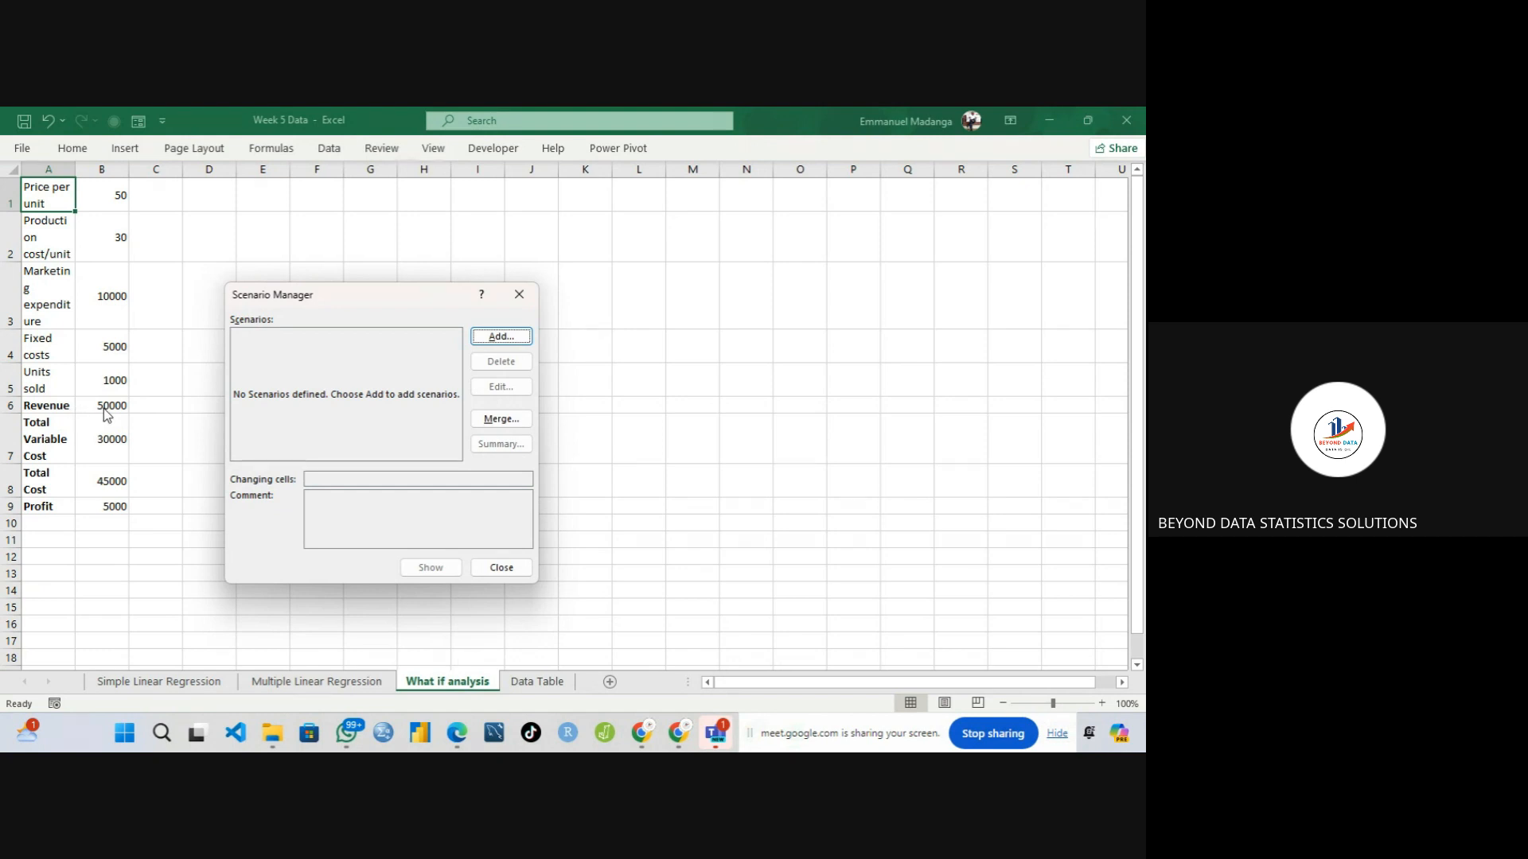
left_click(522, 302)
- Select the Units sold value in B5 and show the formula bar above the worksheet
left_click(102, 382)
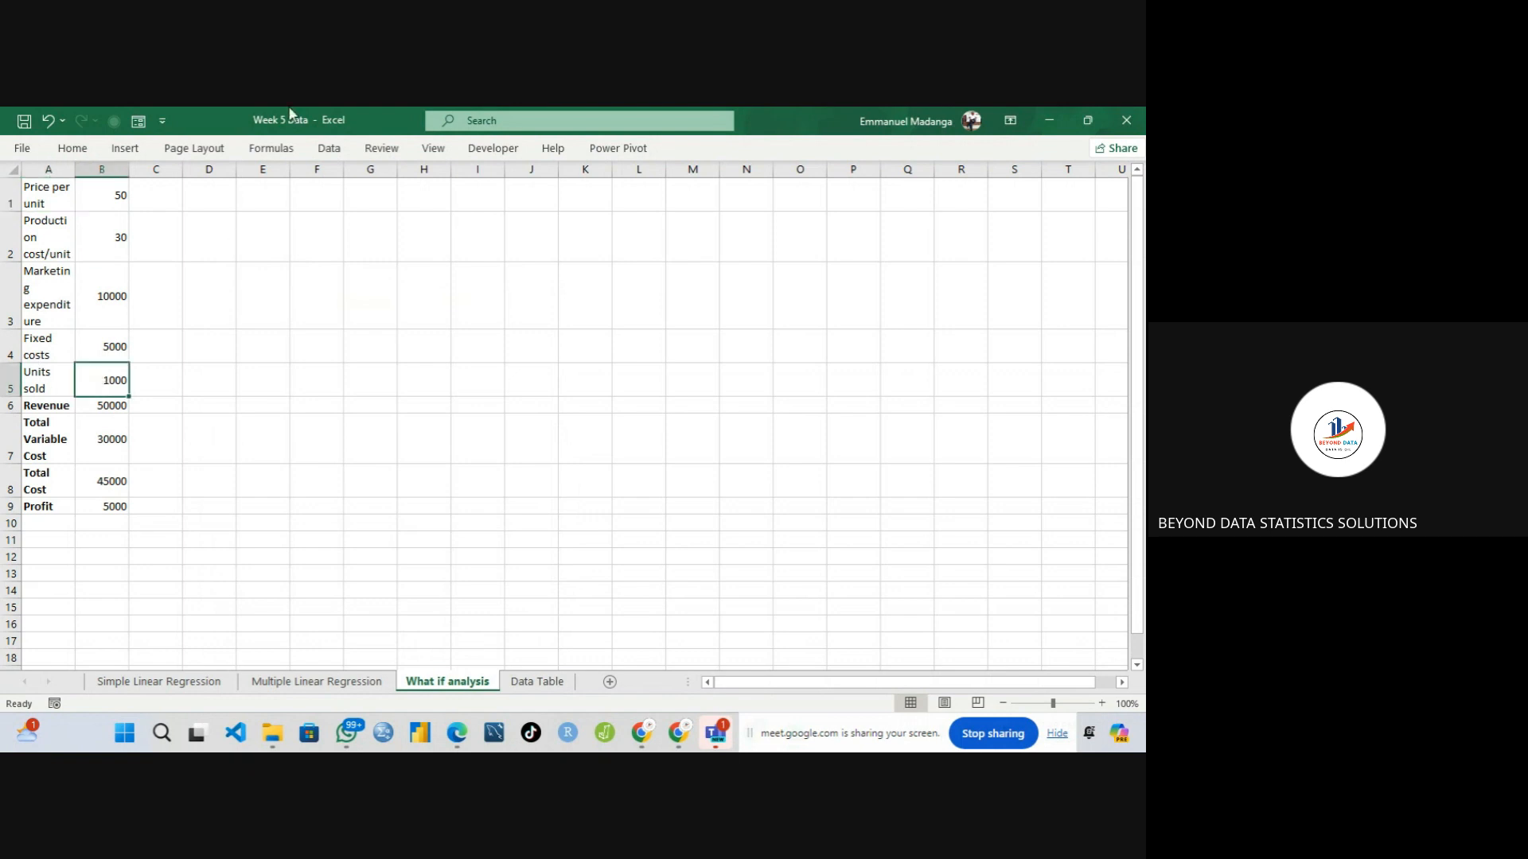
left_click(434, 151)
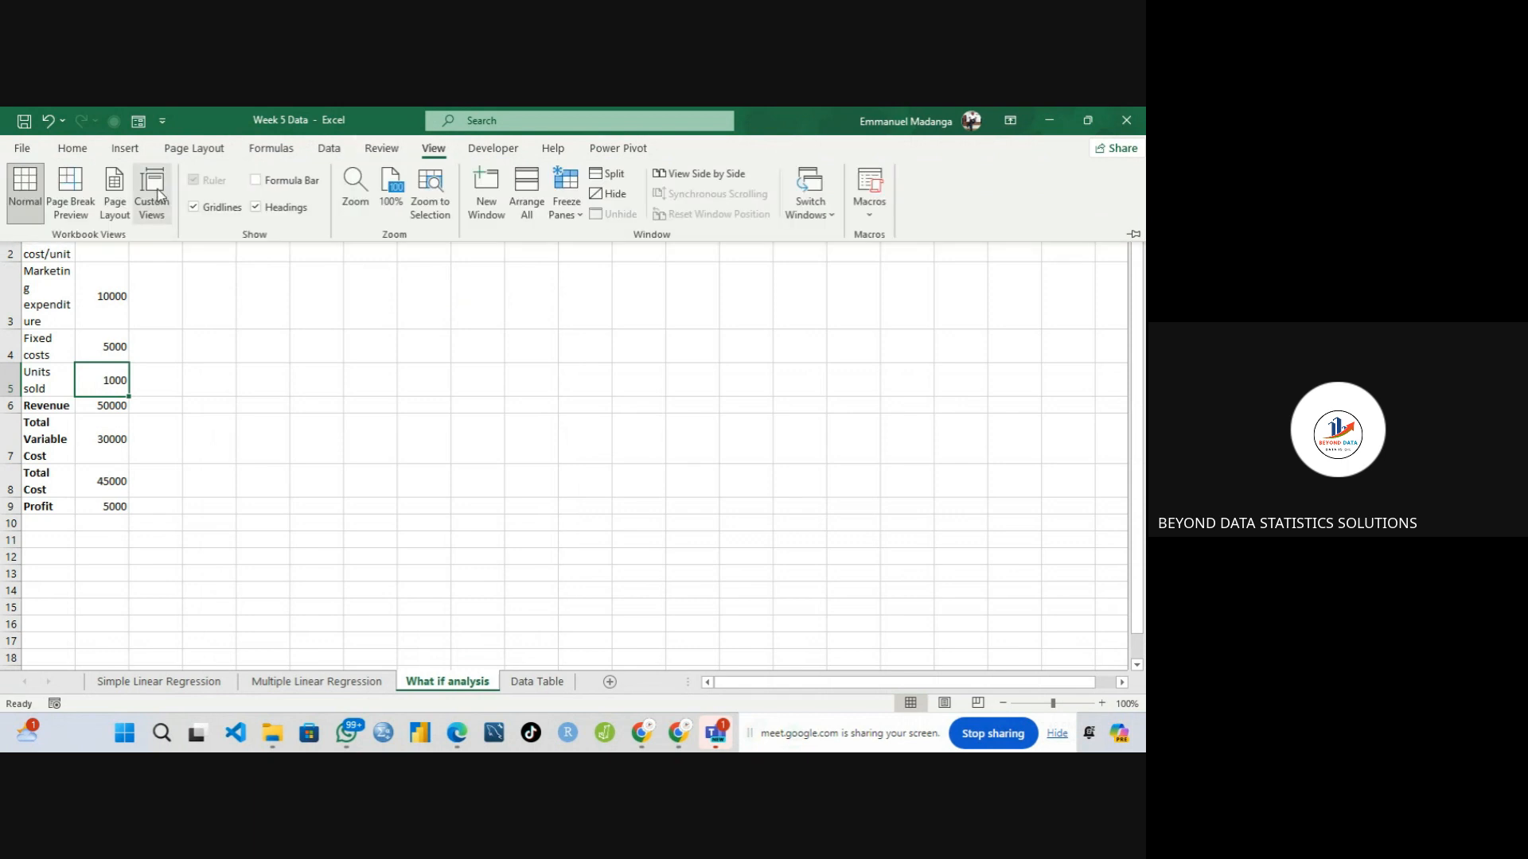
left_click(256, 180)
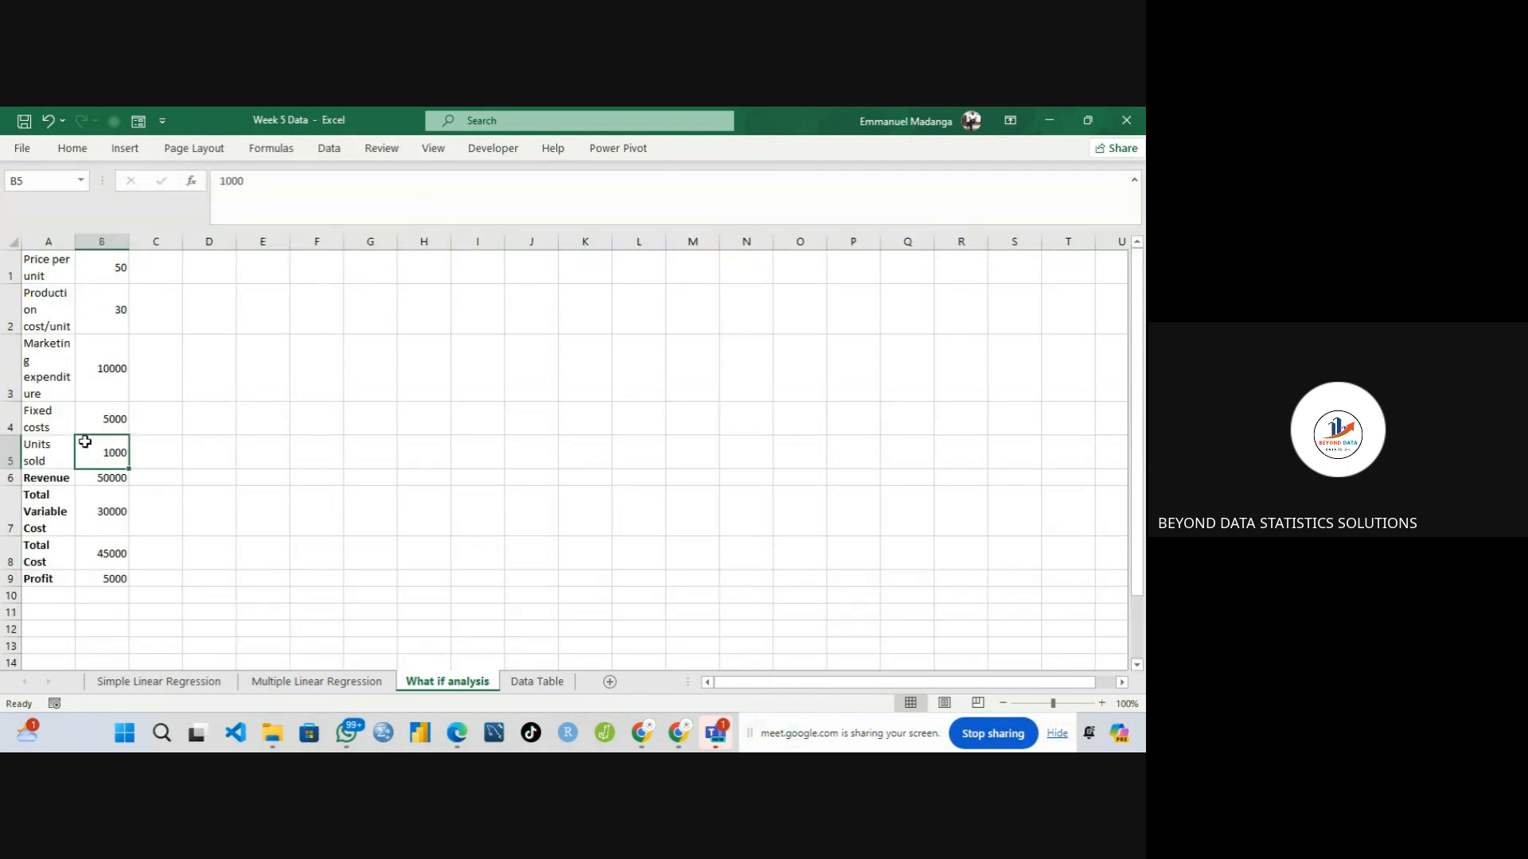
- Examine the Revenue formula in B6 and the price per unit and units sold cells it refers to
left_click(108, 482)
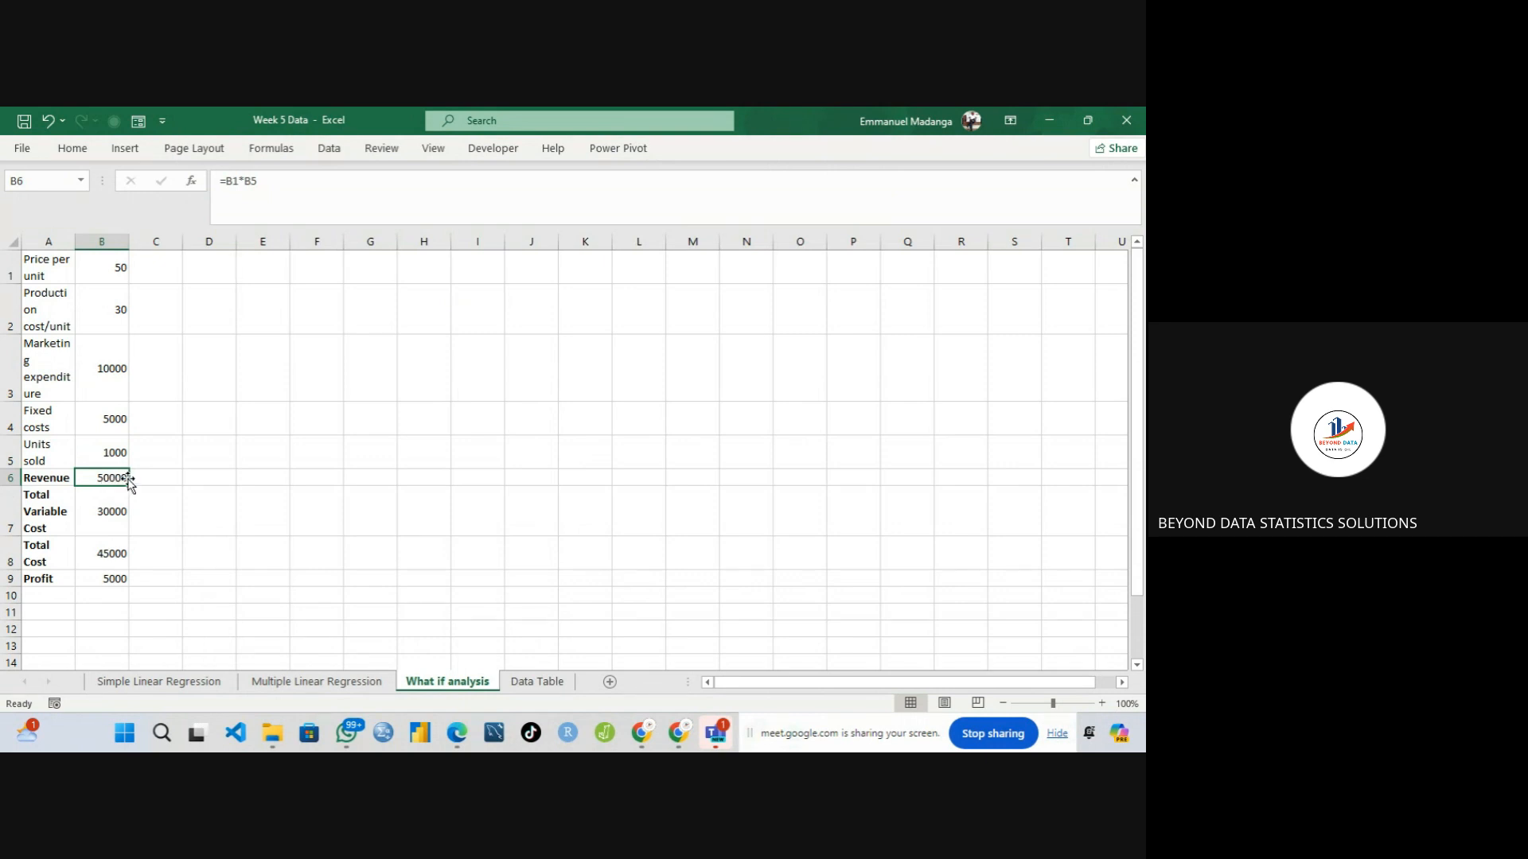
left_click(105, 276)
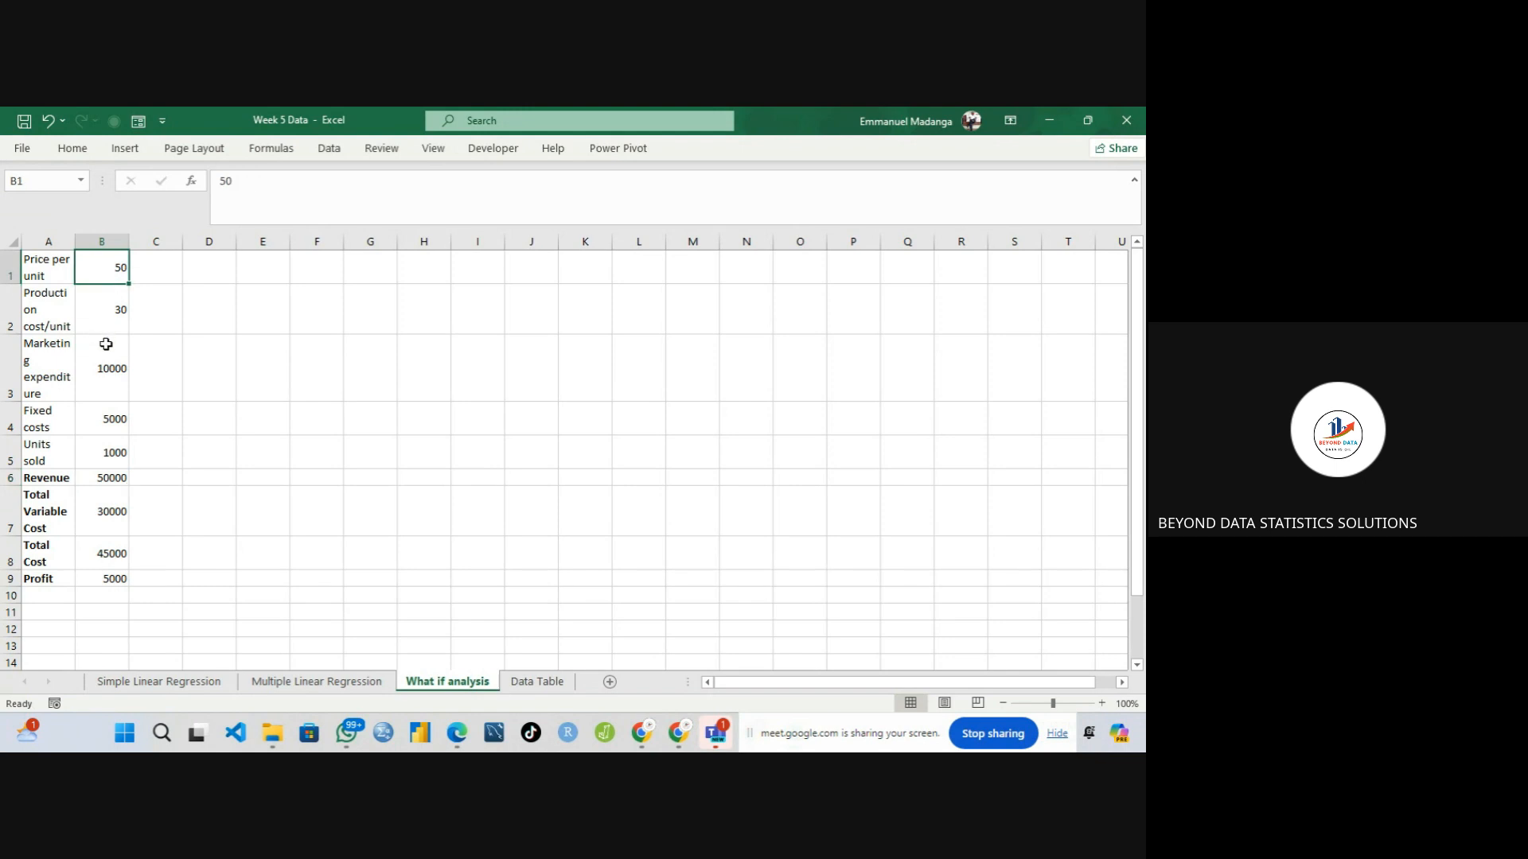
left_click(112, 462)
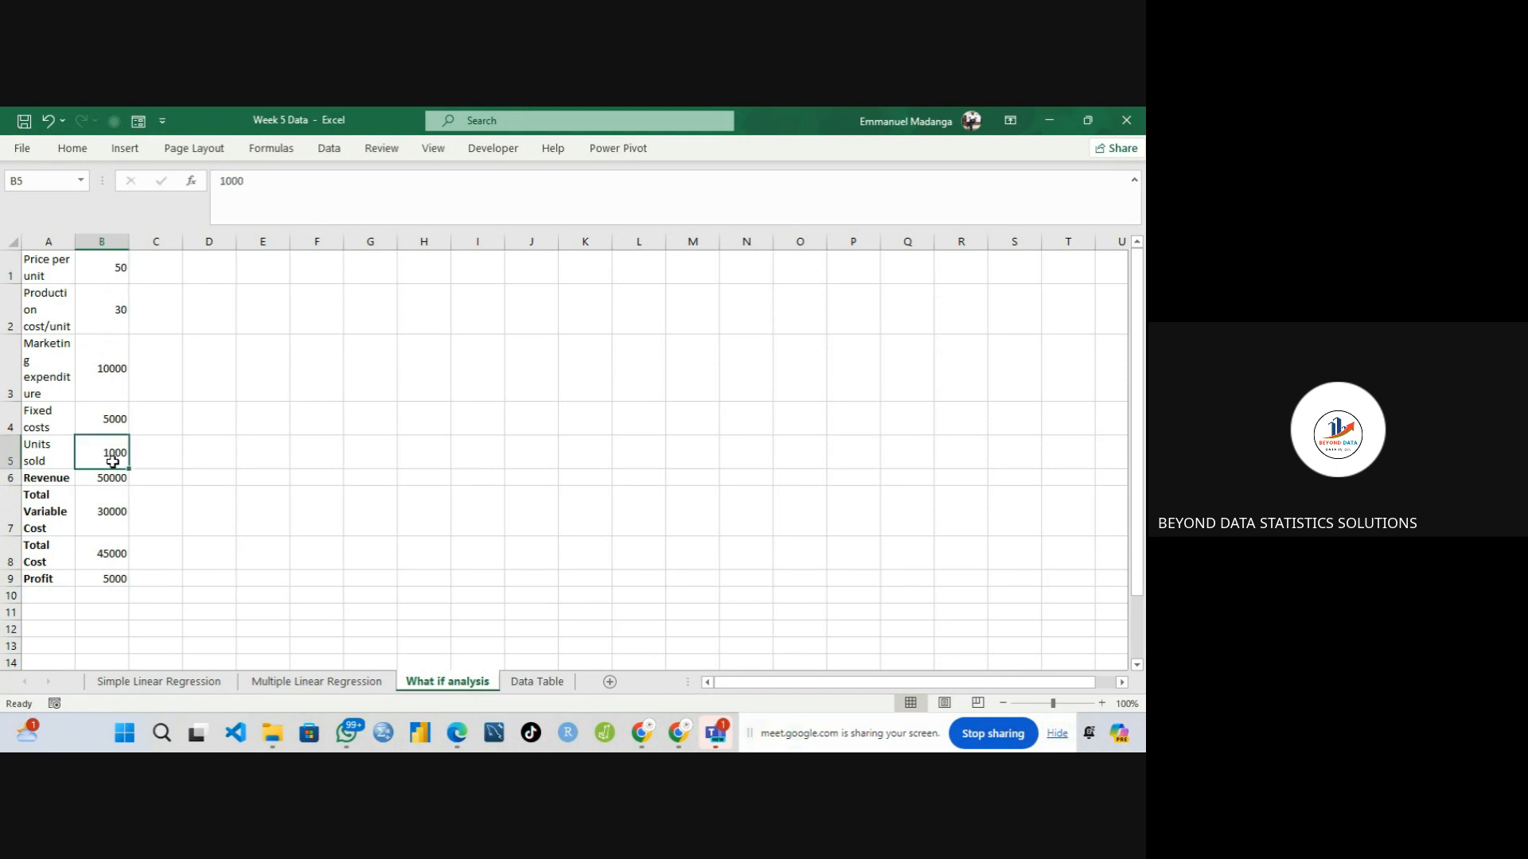
left_click(106, 481)
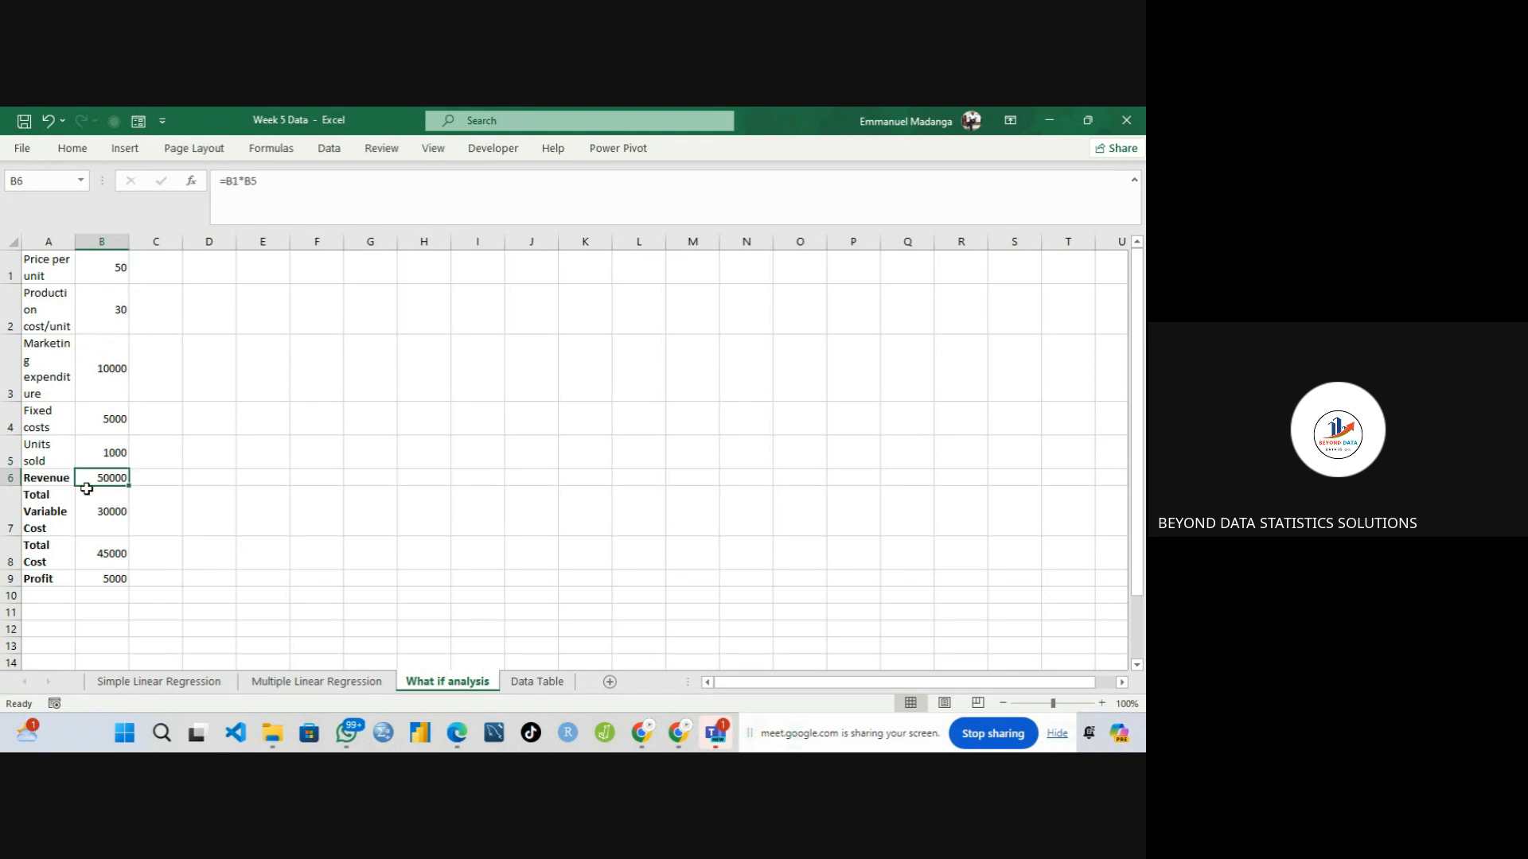
- Examine the Total Variable Cost formula in B7 together with its production cost per unit and units sold inputs
left_click(49, 500)
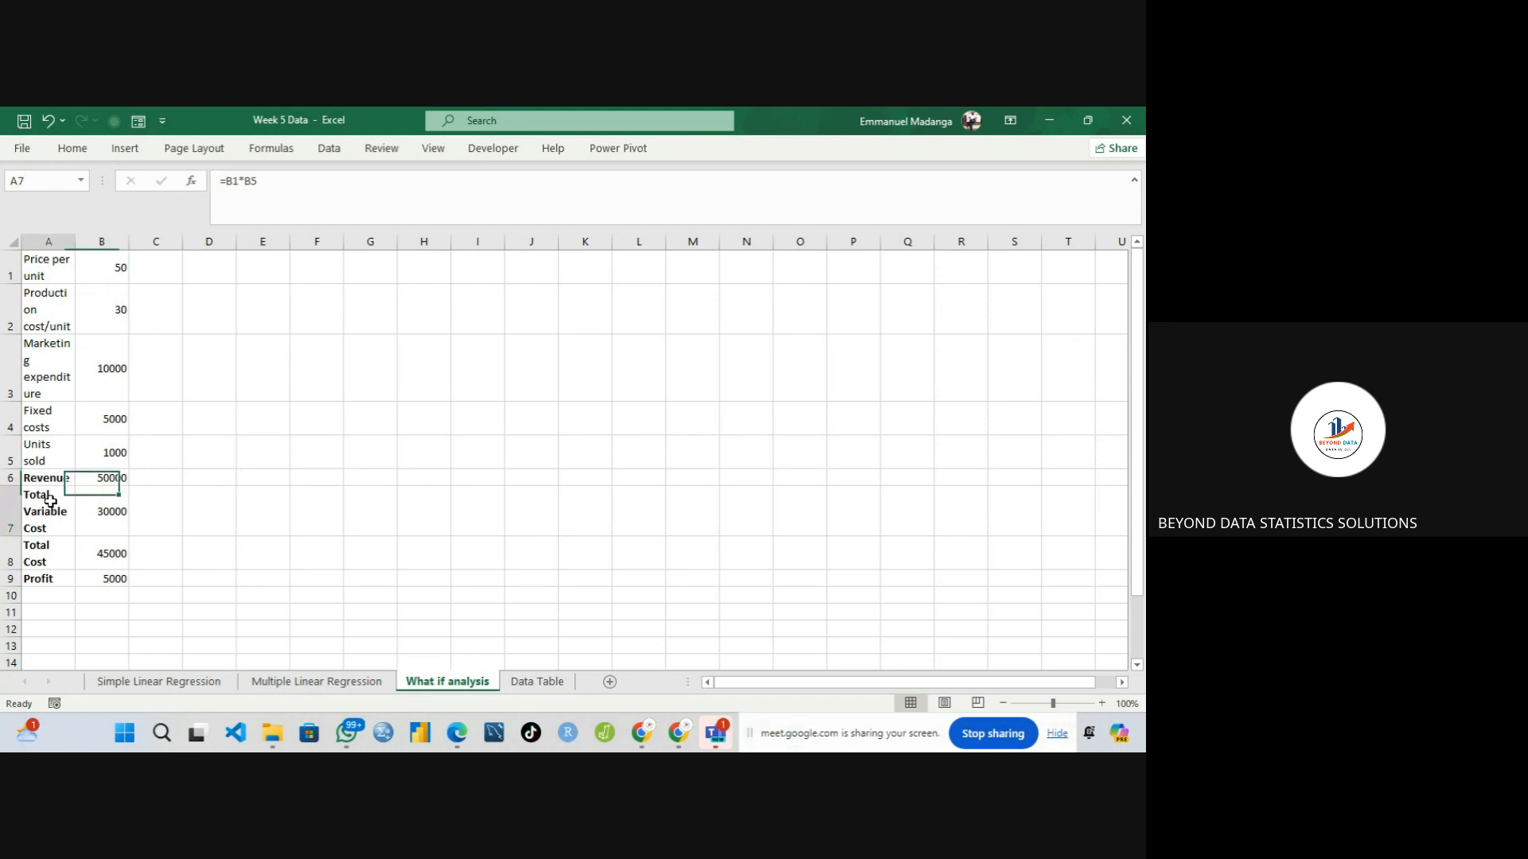
left_click(107, 510)
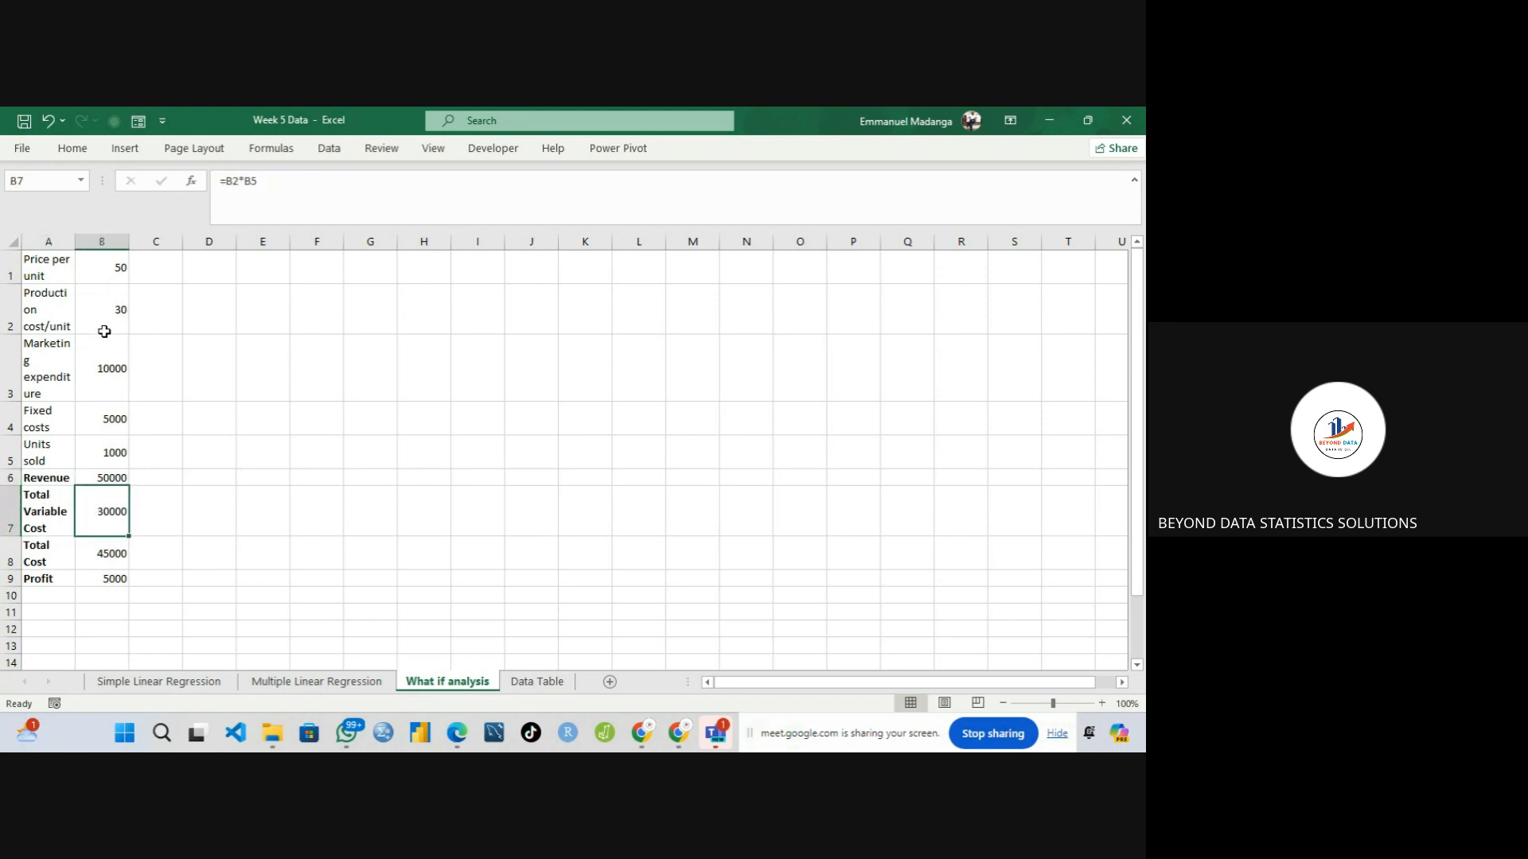
left_click(51, 308)
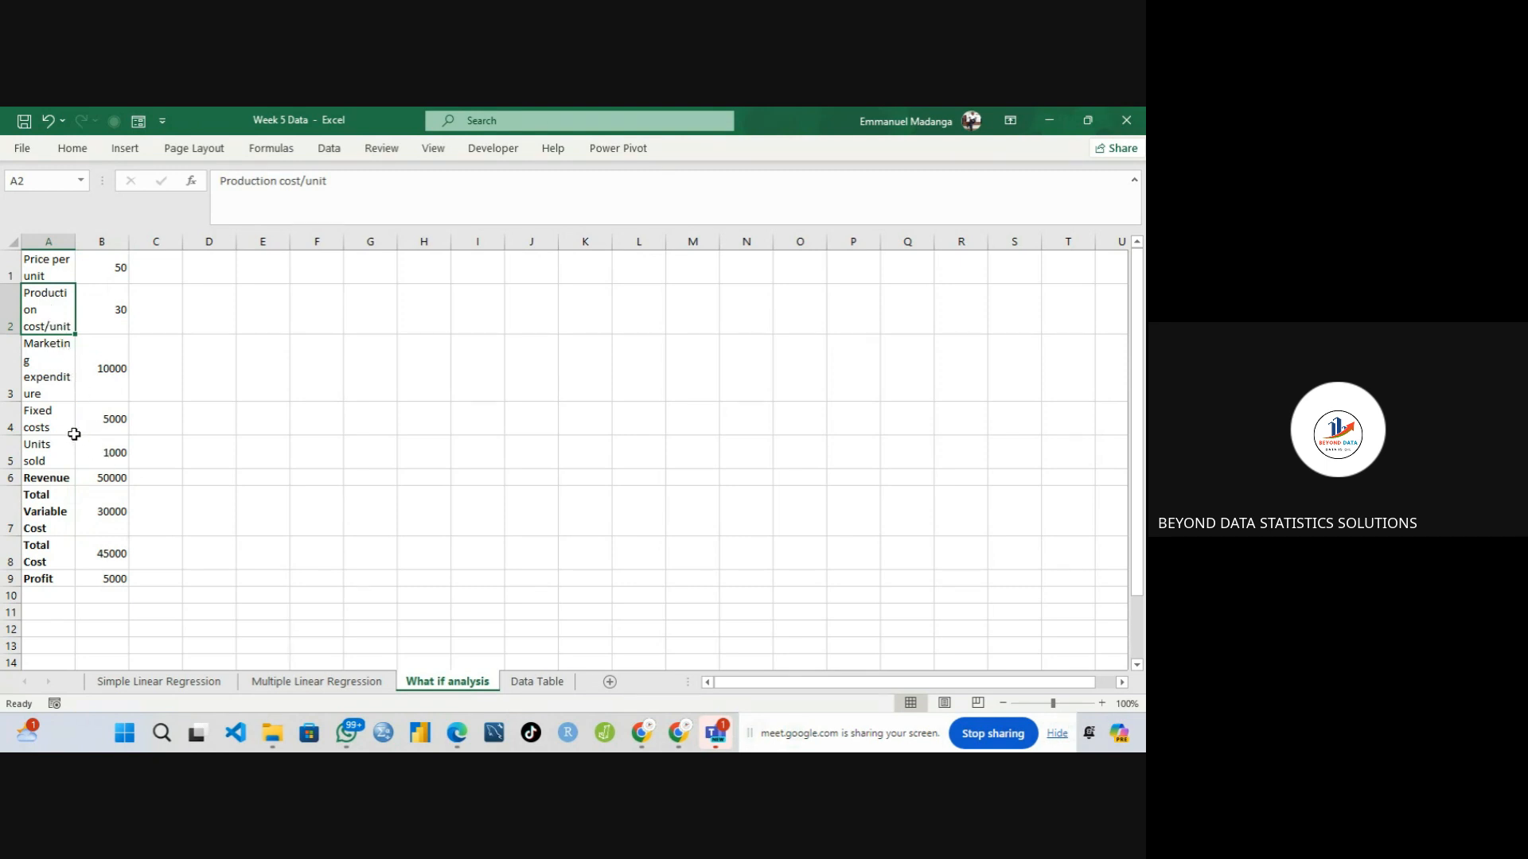
left_click(90, 453)
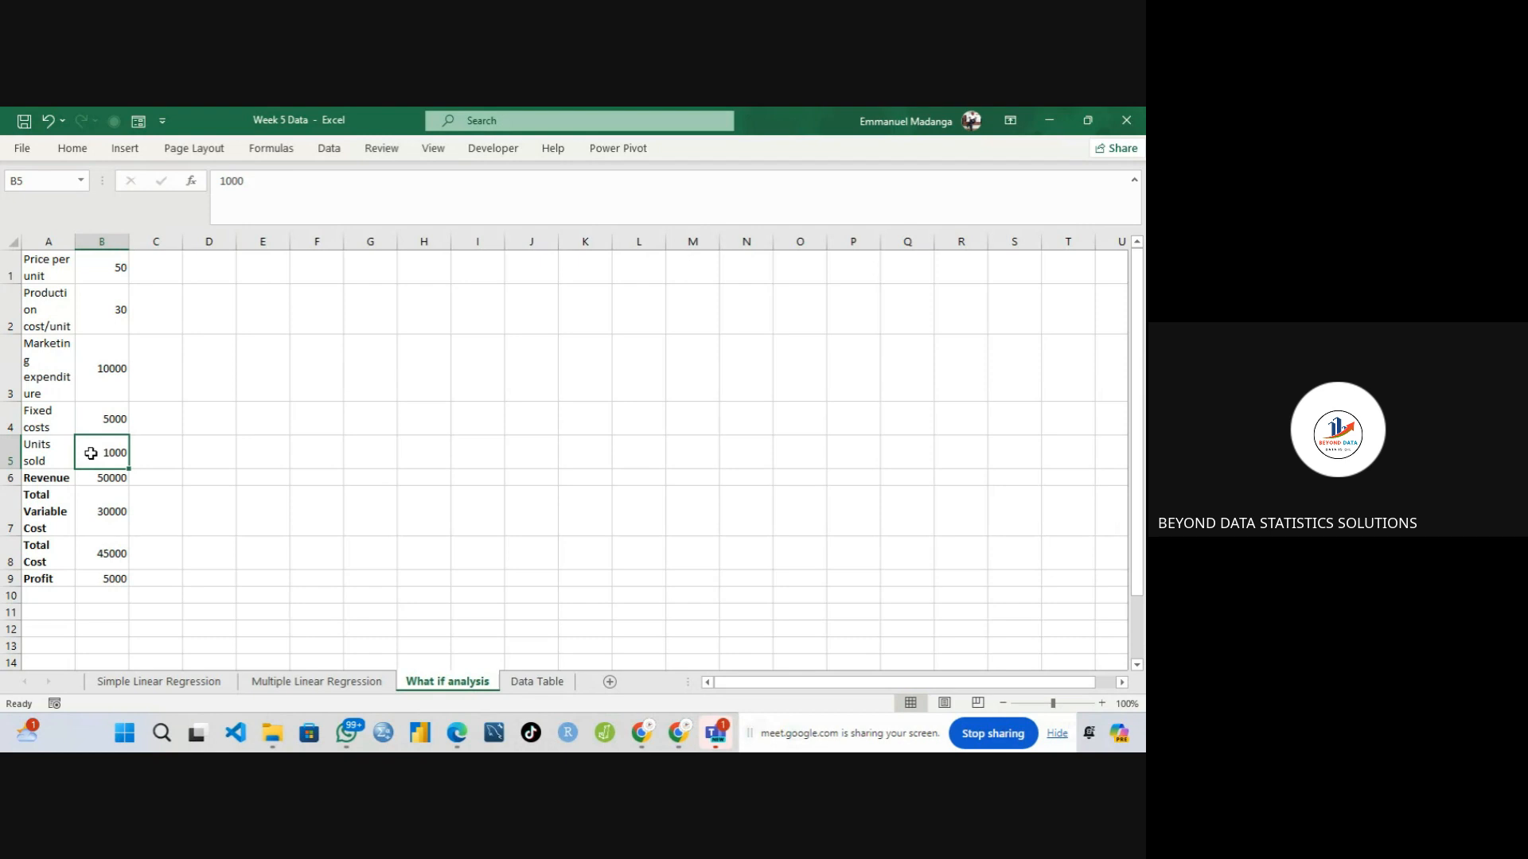
left_click(109, 508)
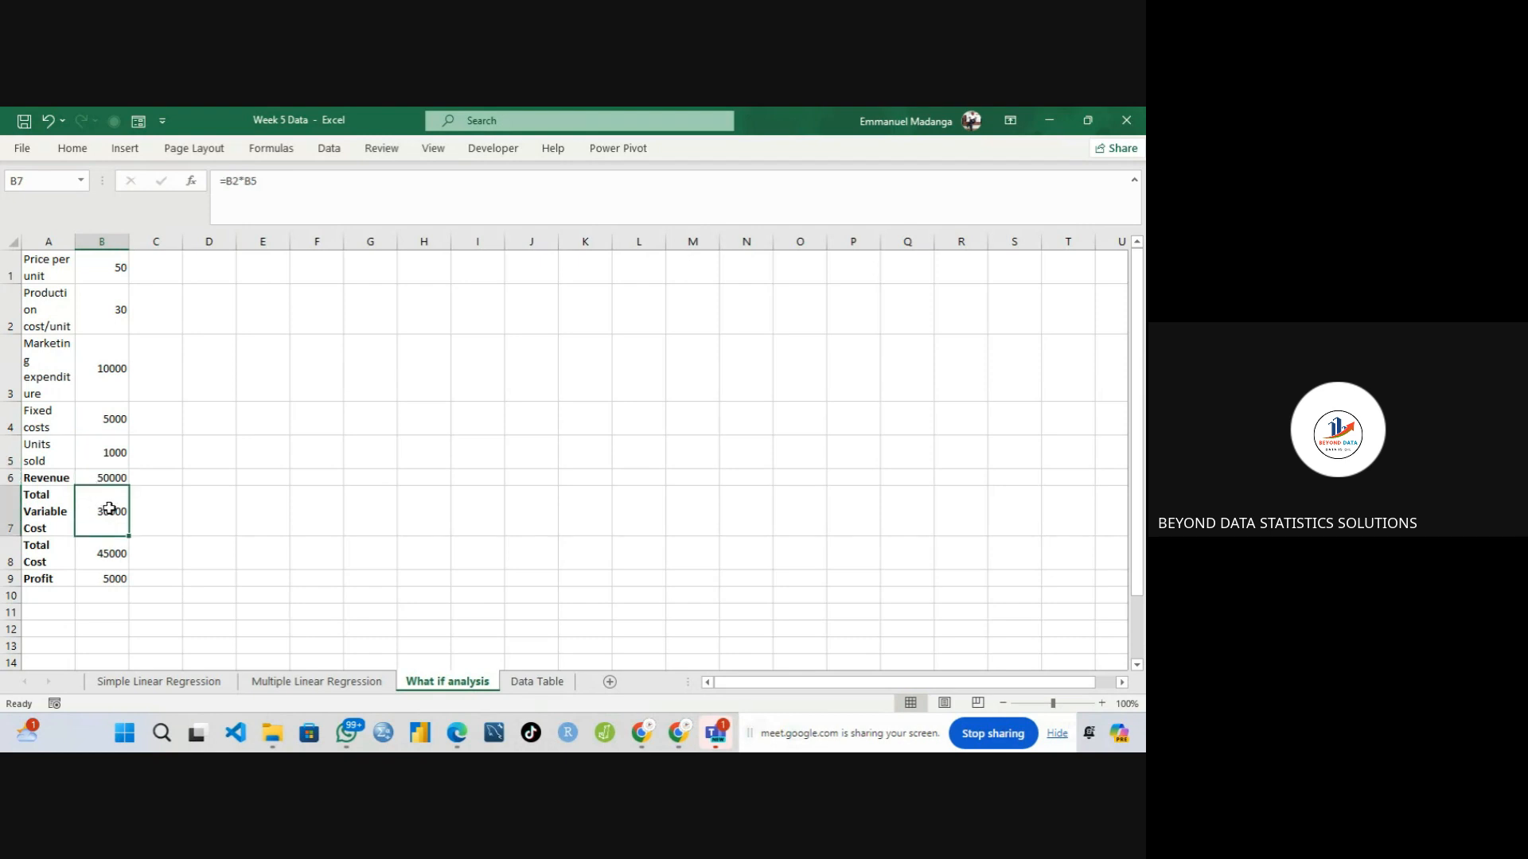
left_click(48, 448)
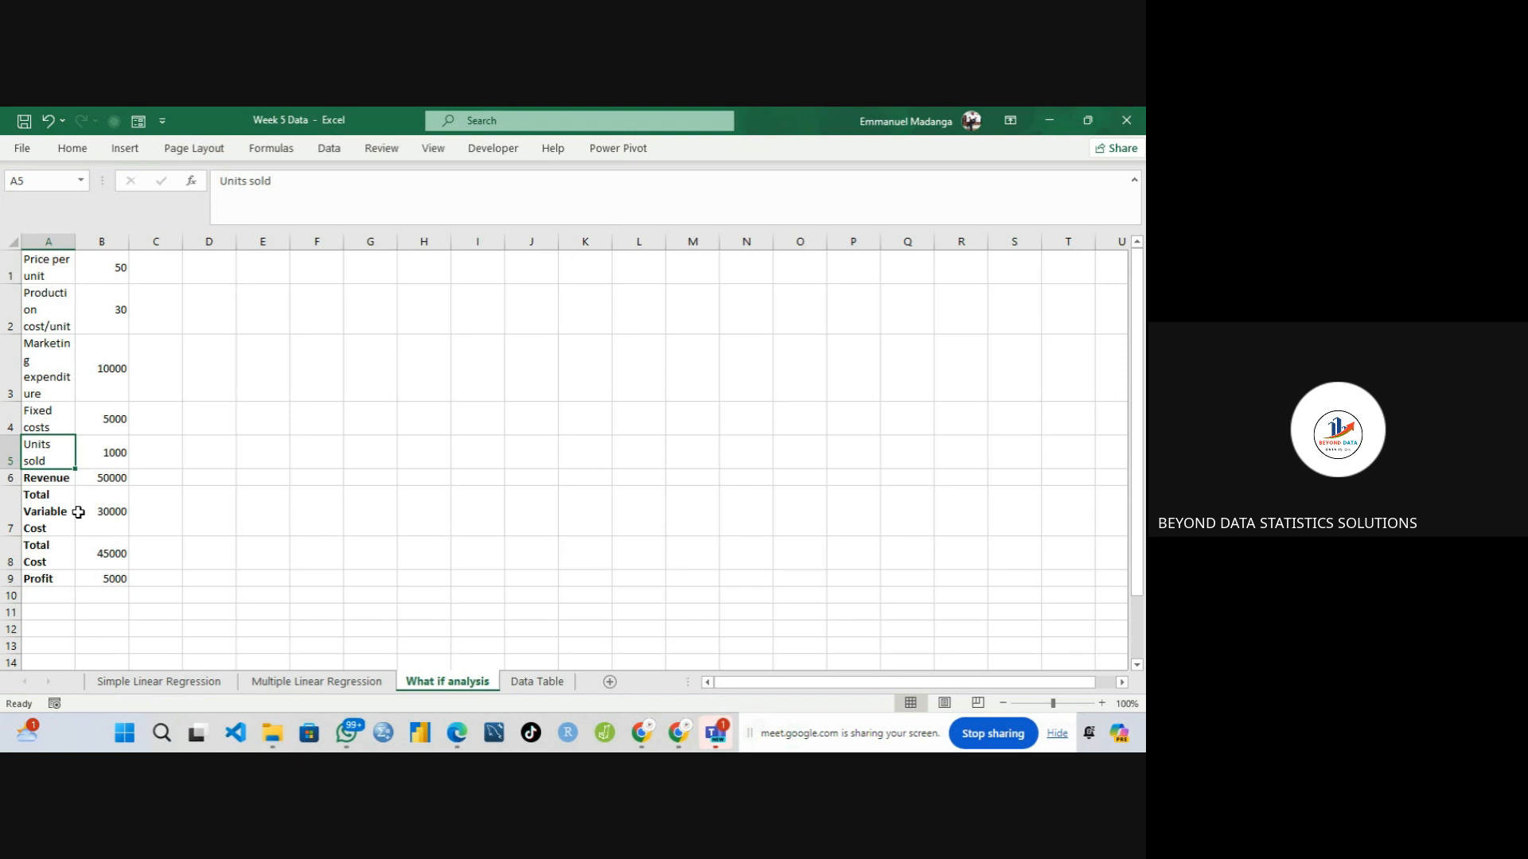
- Examine the Total Cost formula in B8 and the Profit formula in B9
left_click(55, 553)
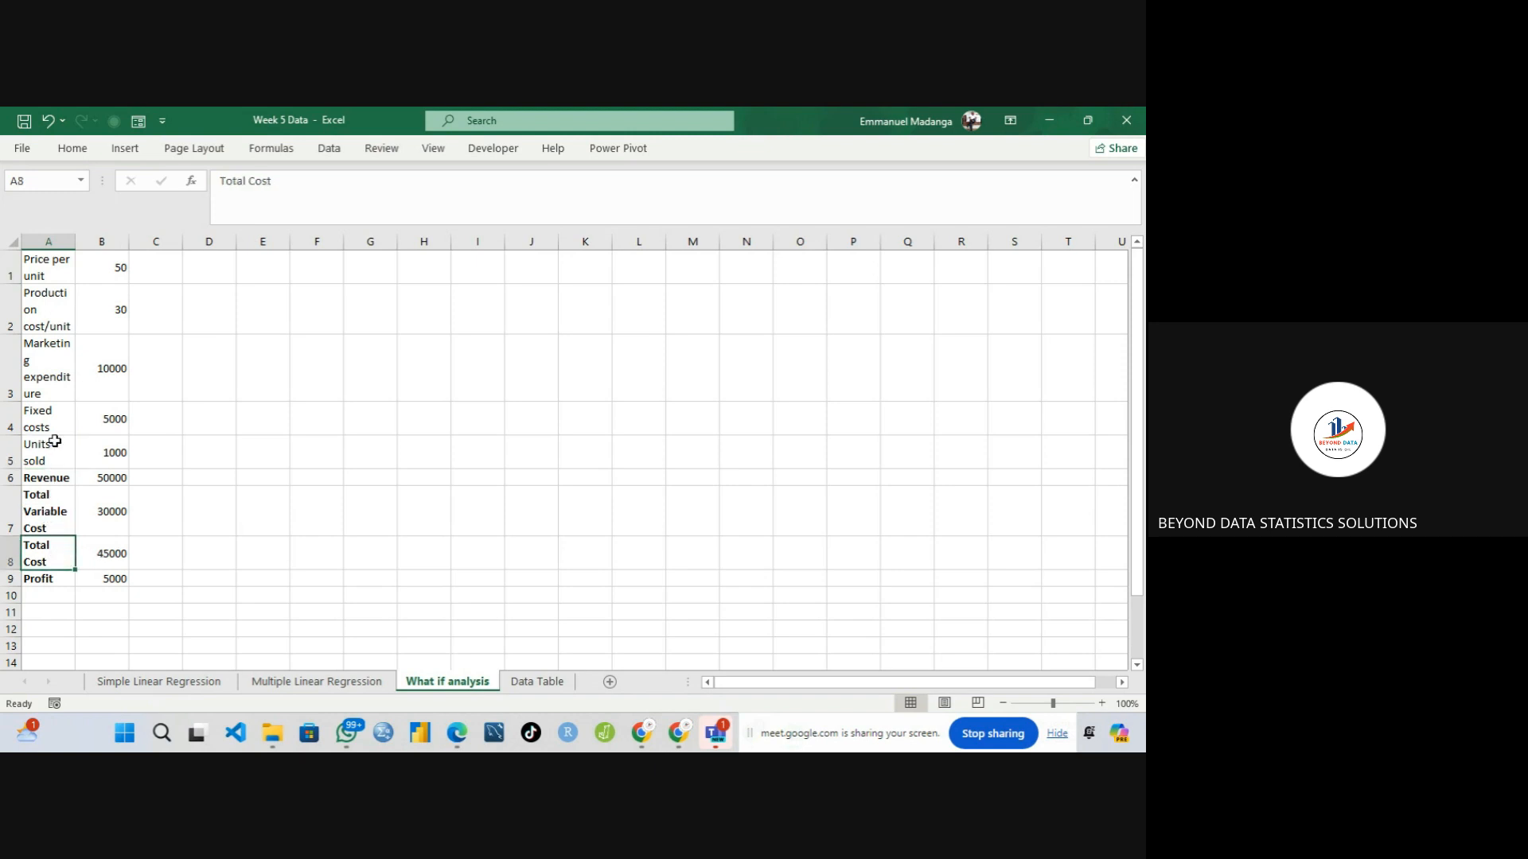
left_click(50, 514)
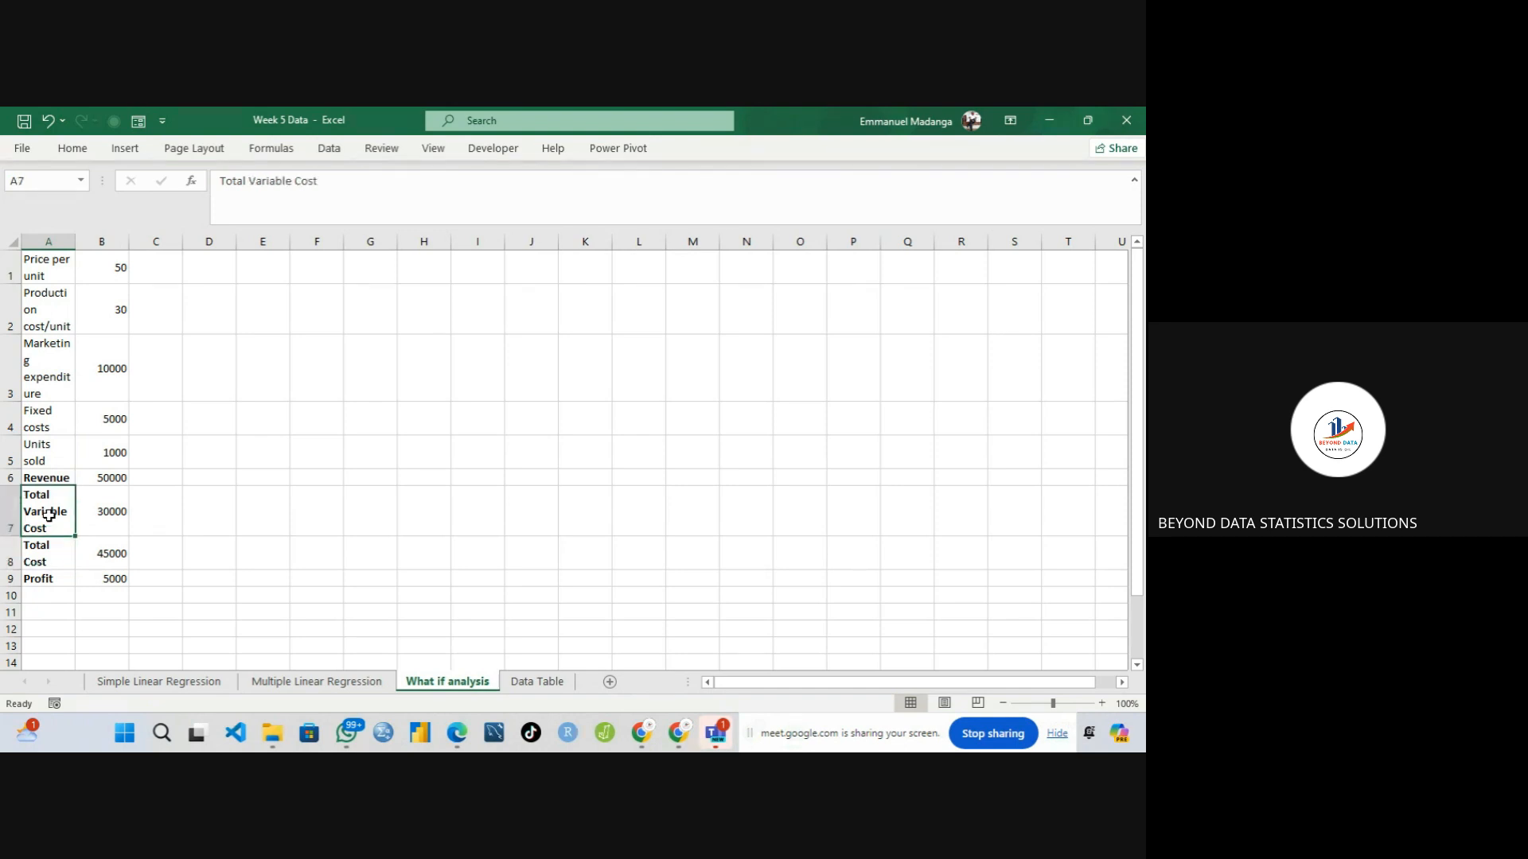
left_click(98, 559)
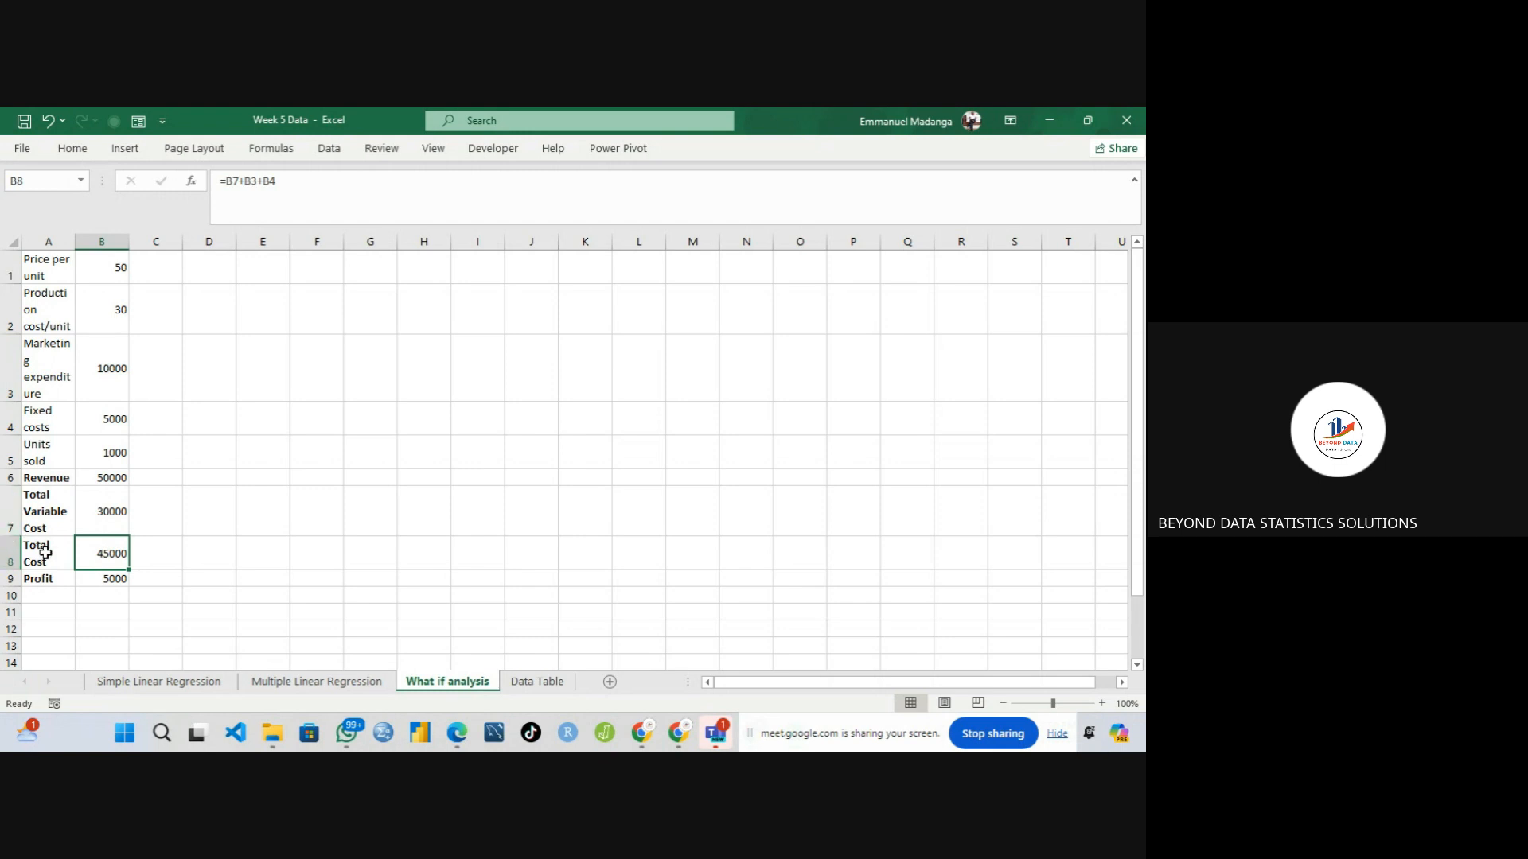
left_click(95, 576)
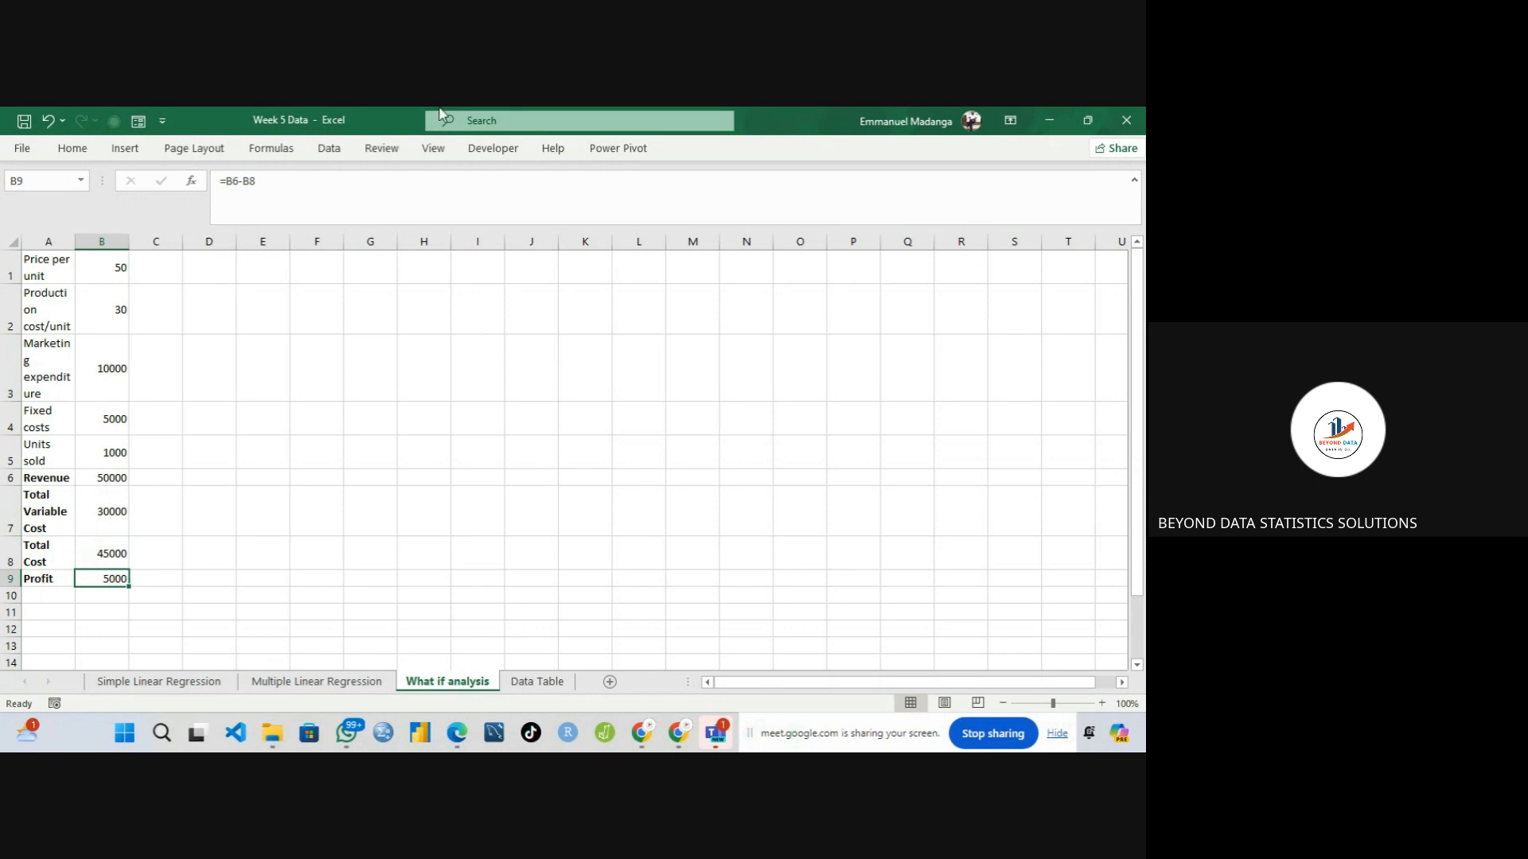
- Start a new what-if scenario in Scenario Manager and name it Baseline Scenario
left_click(331, 151)
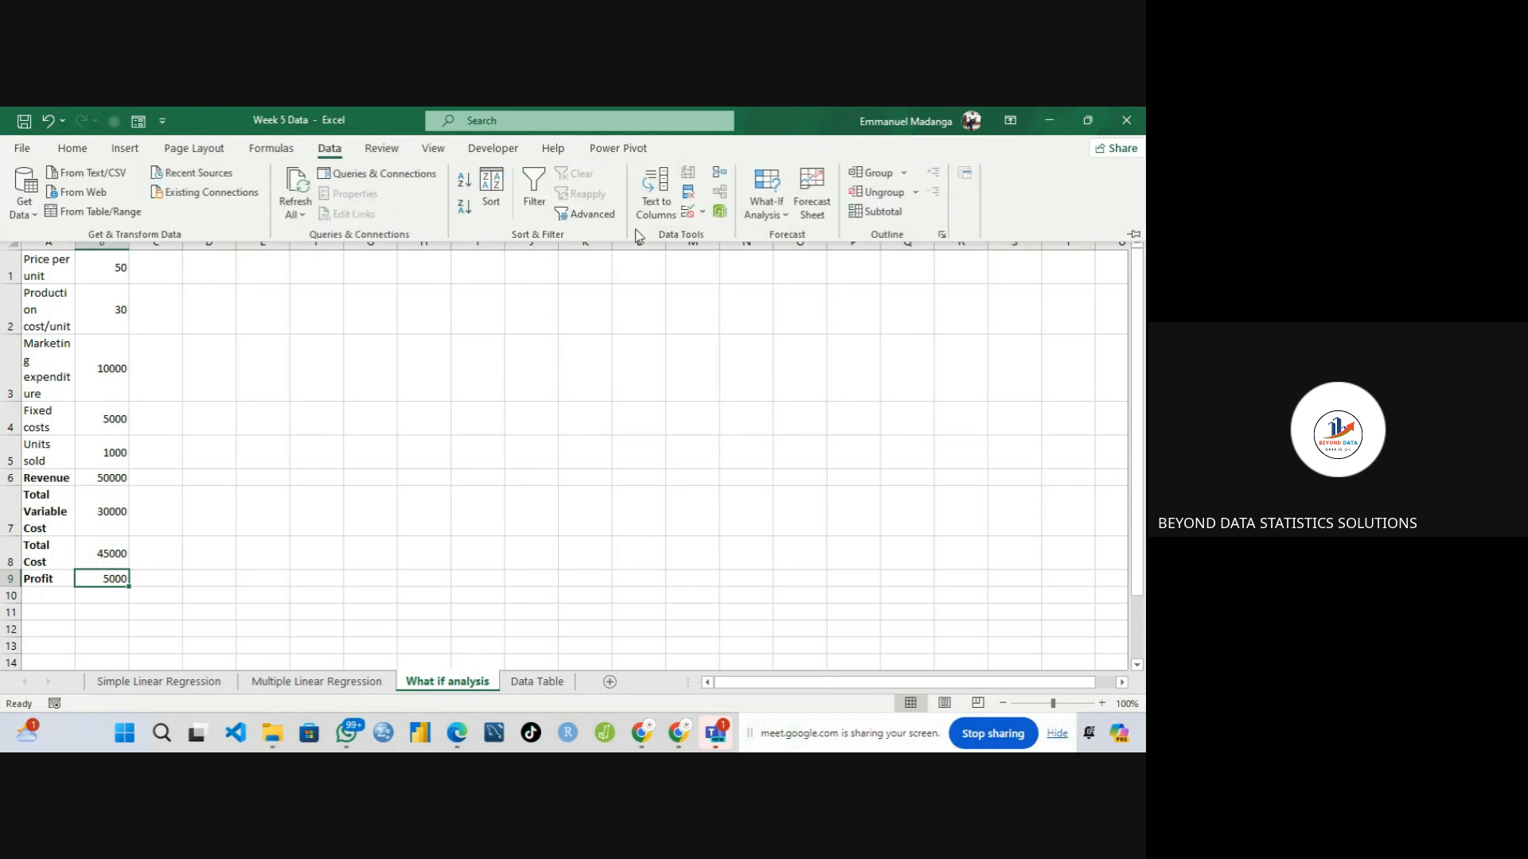
left_click(784, 211)
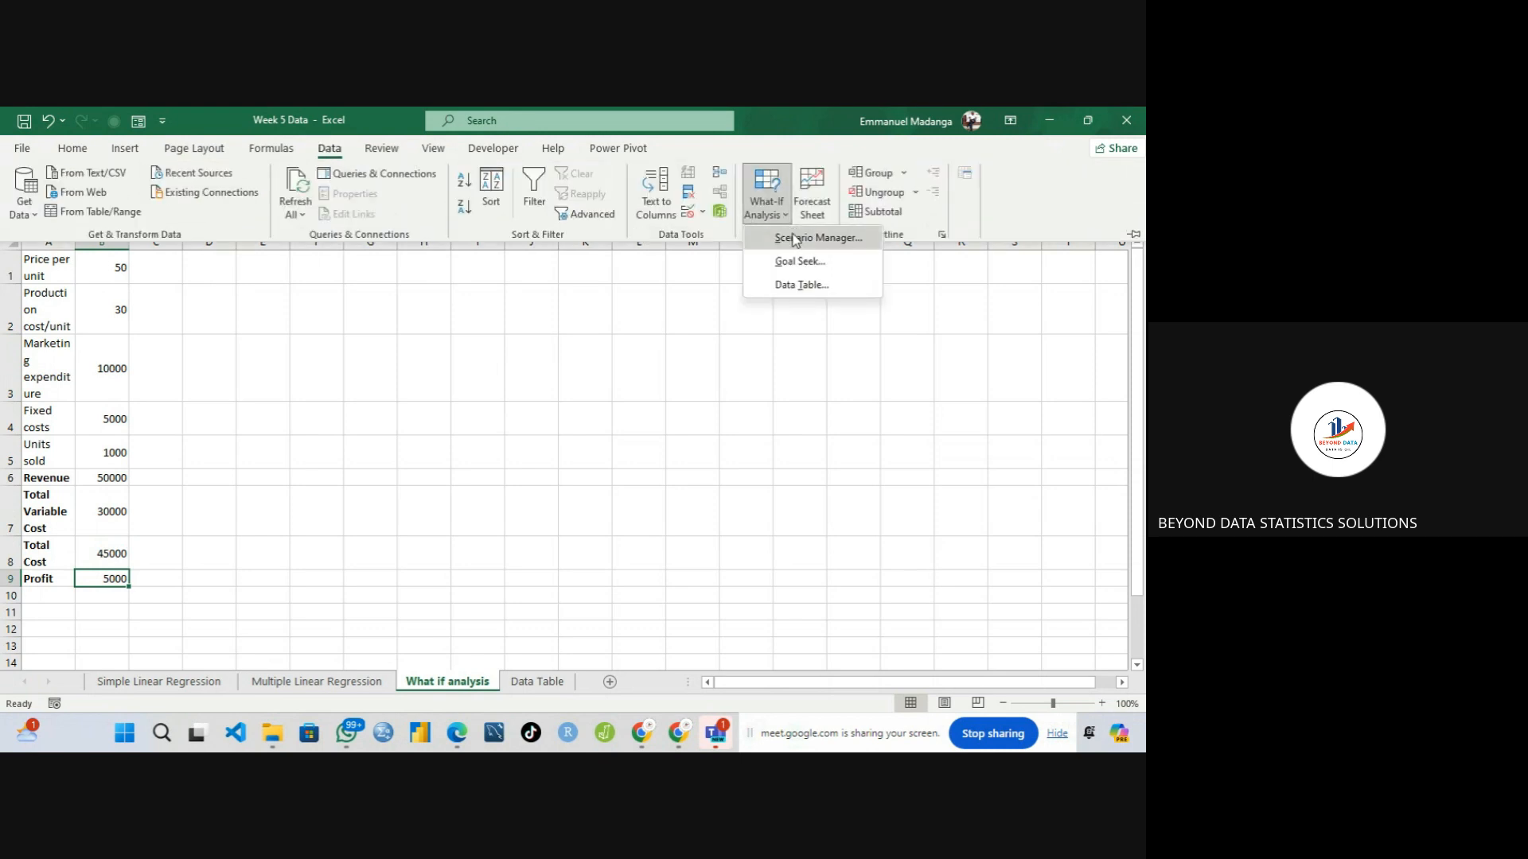
left_click(813, 237)
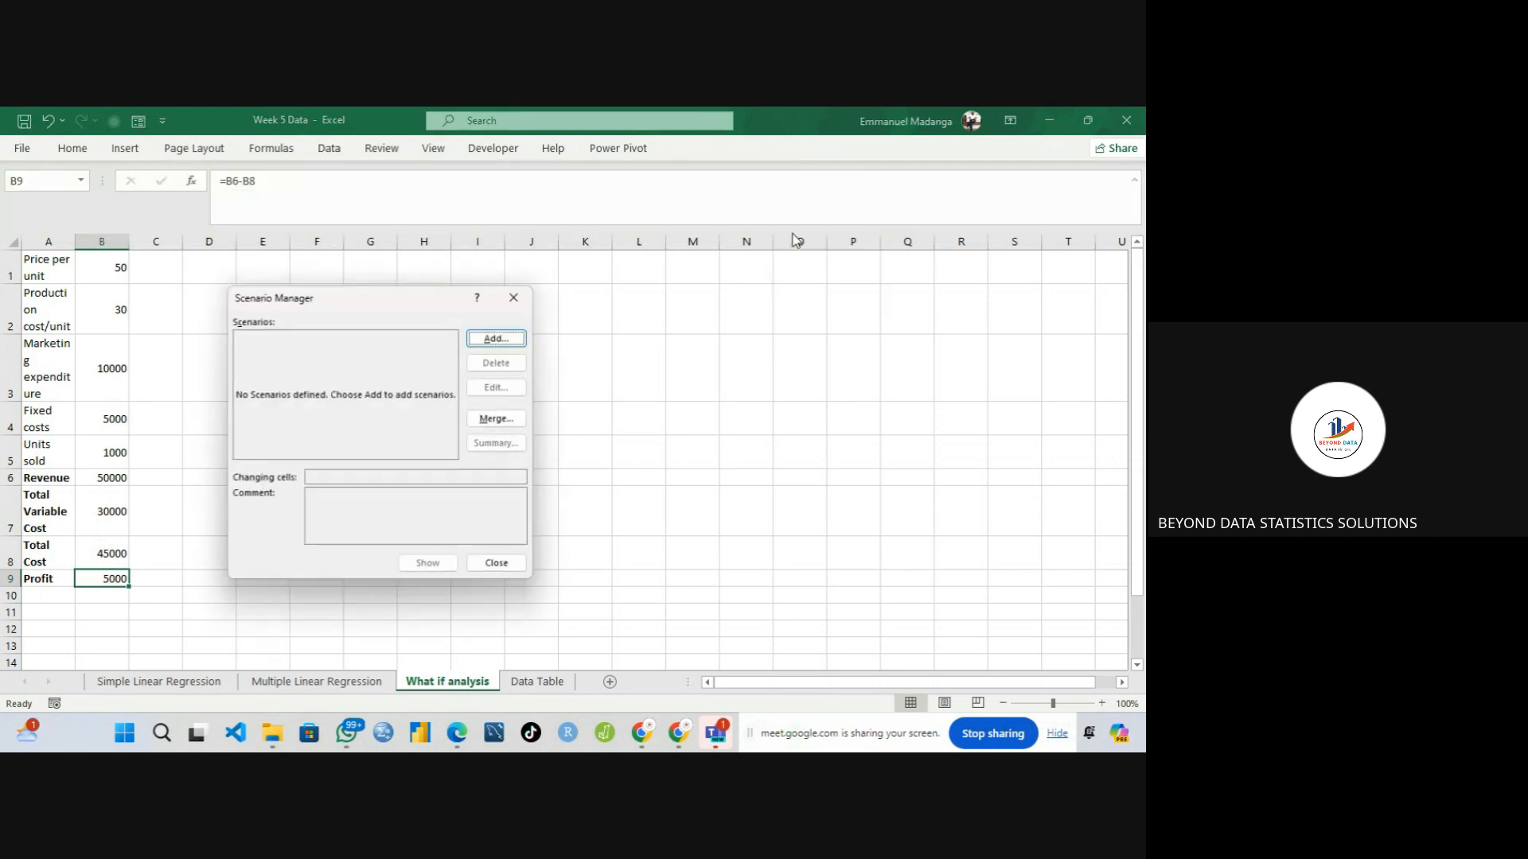
left_click(494, 338)
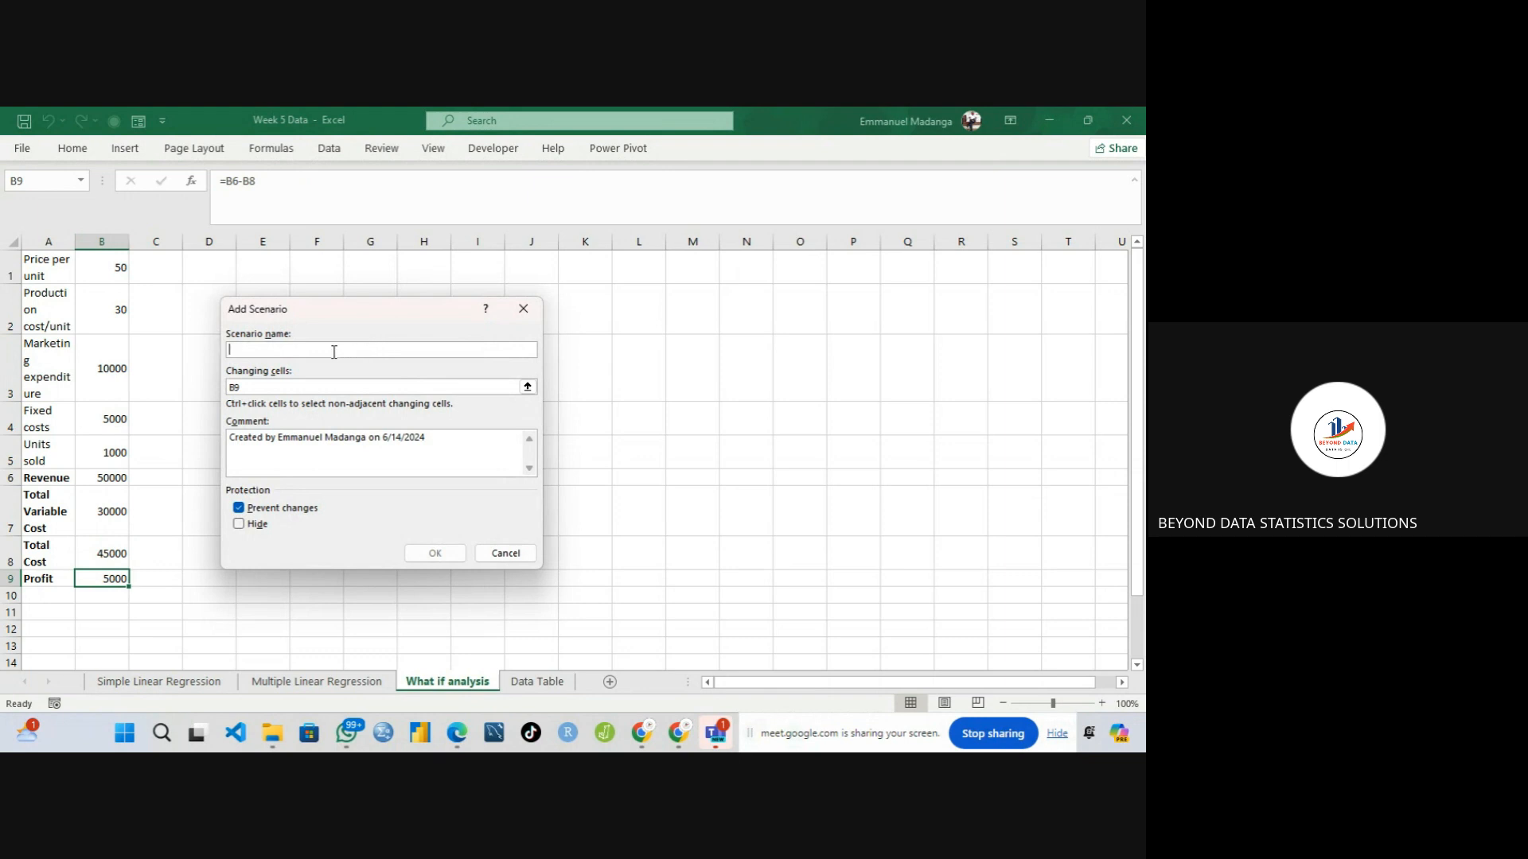
type("Baseline Scenario")
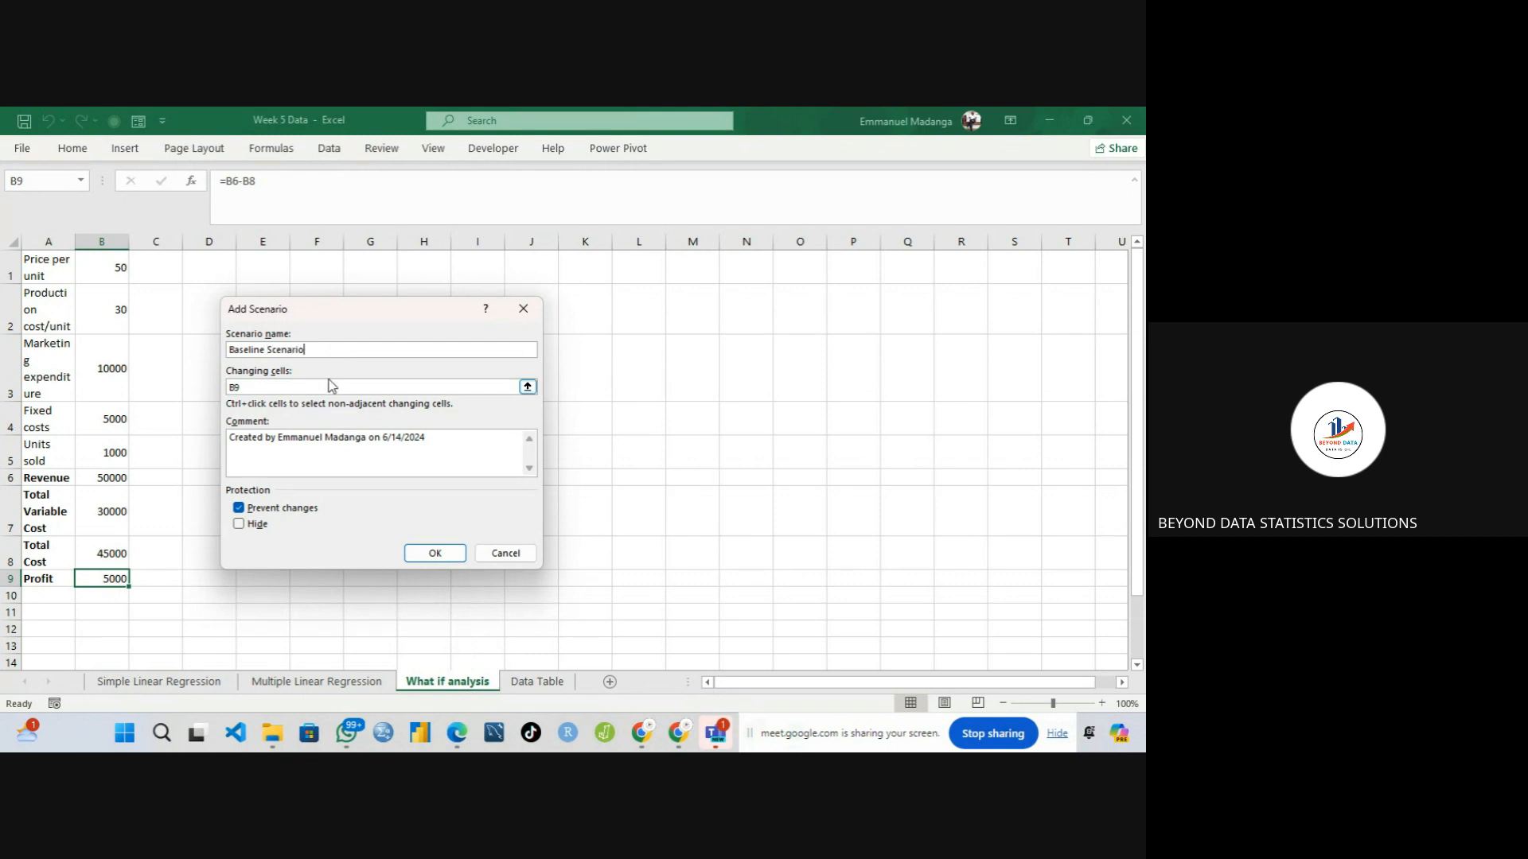
- Set the scenario's changing cells to B1:B3, accept the values 50, 30 and 10000, and start adding another scenario
left_click(334, 388)
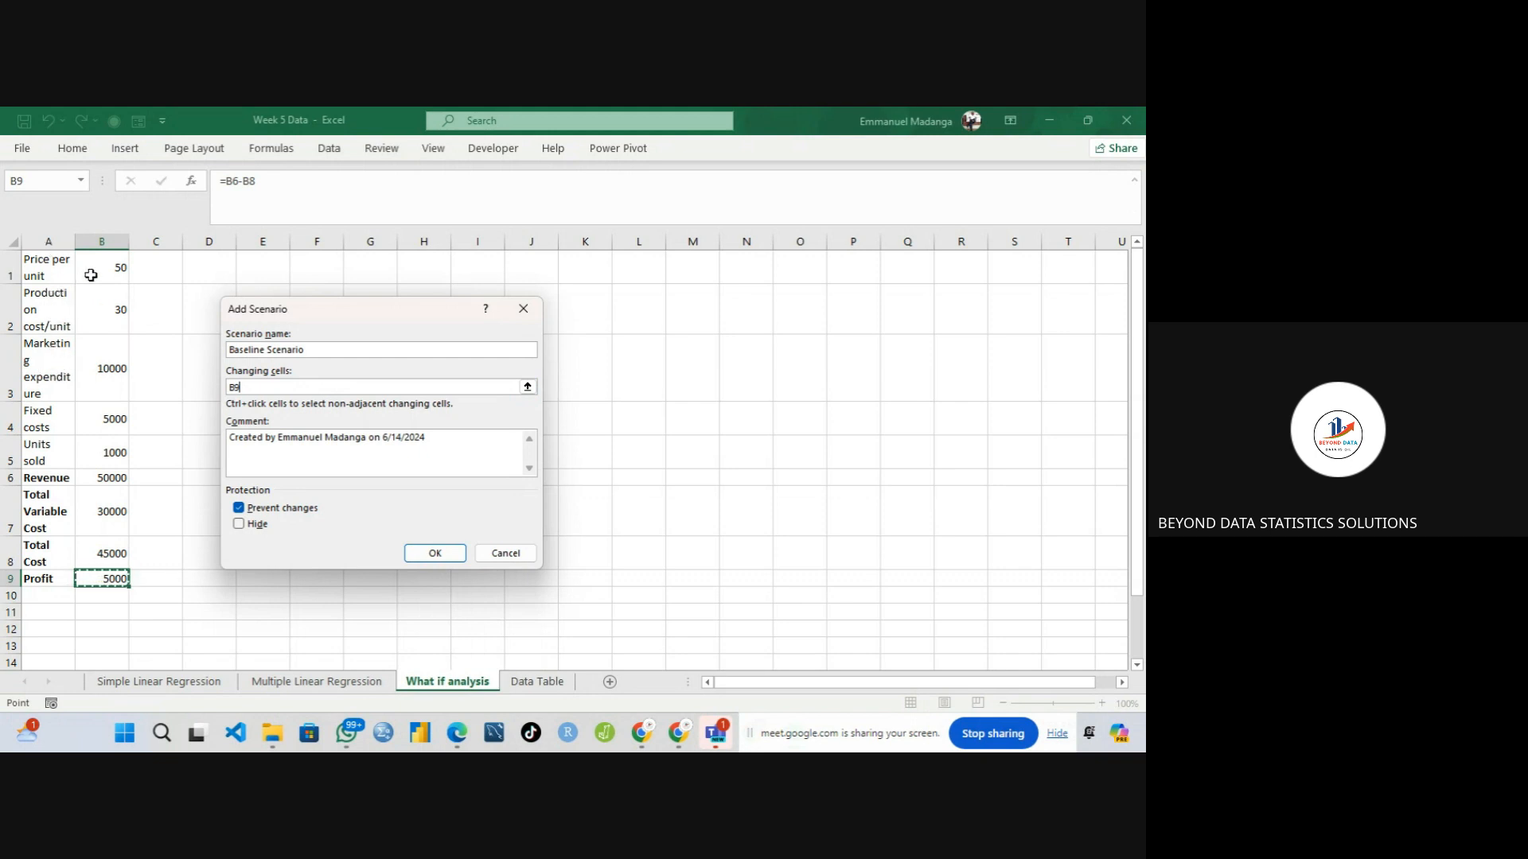
left_click_drag(111, 270, 104, 349)
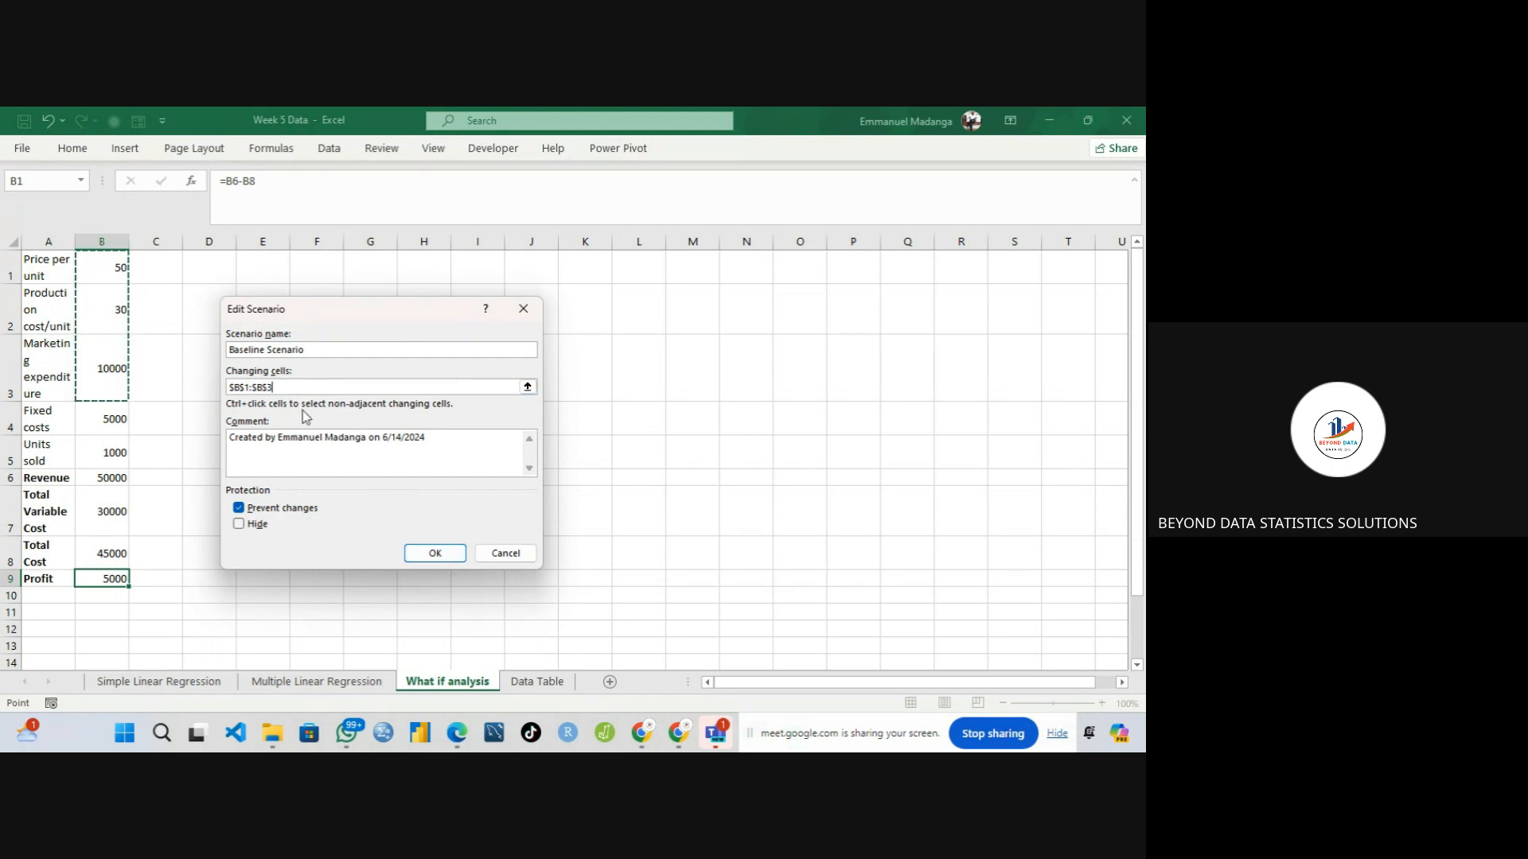
left_click(435, 555)
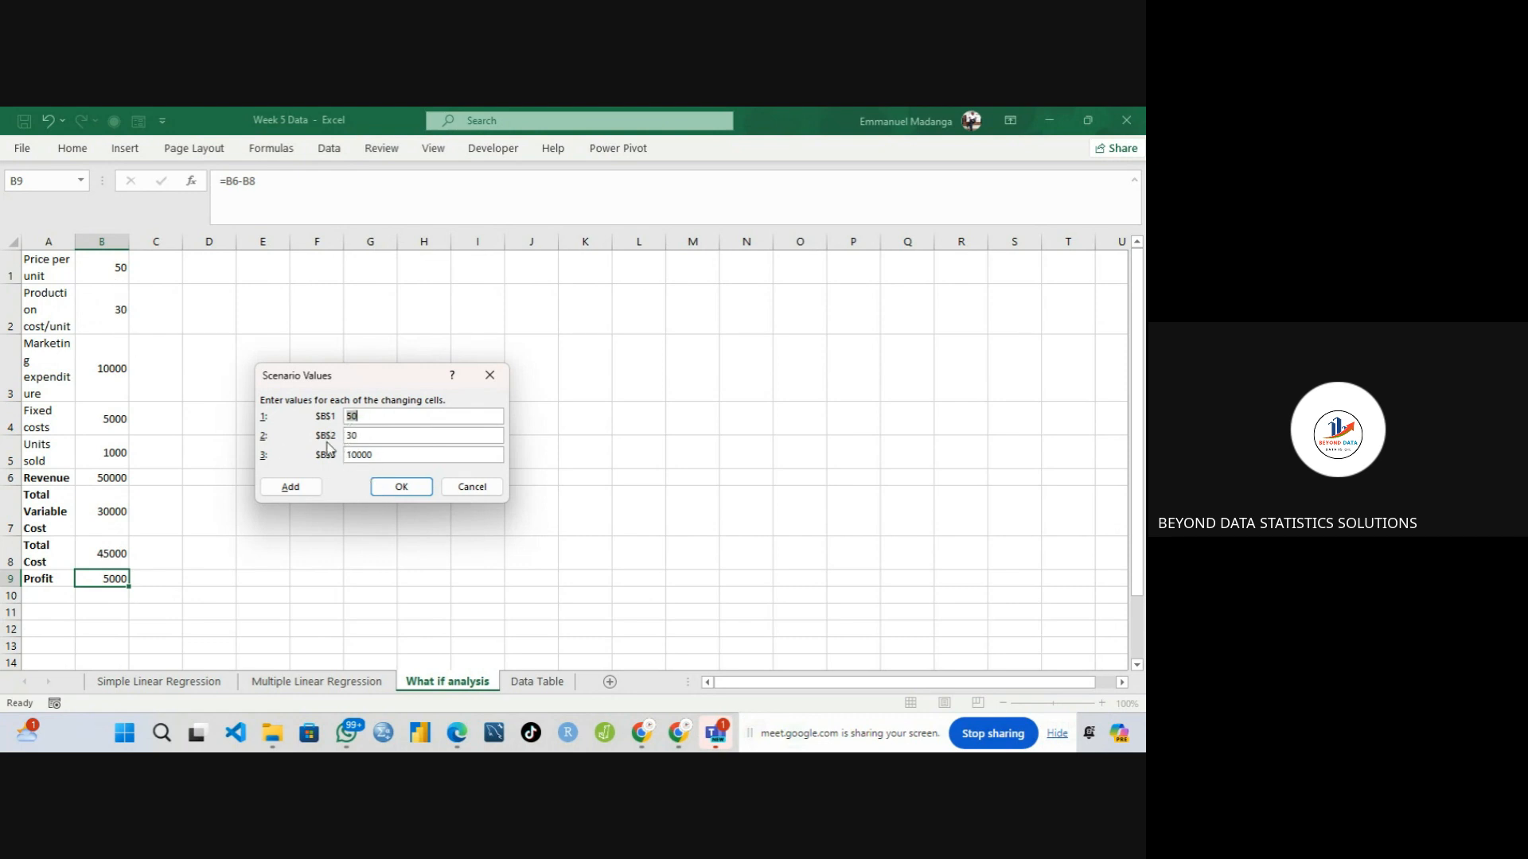
left_click(291, 487)
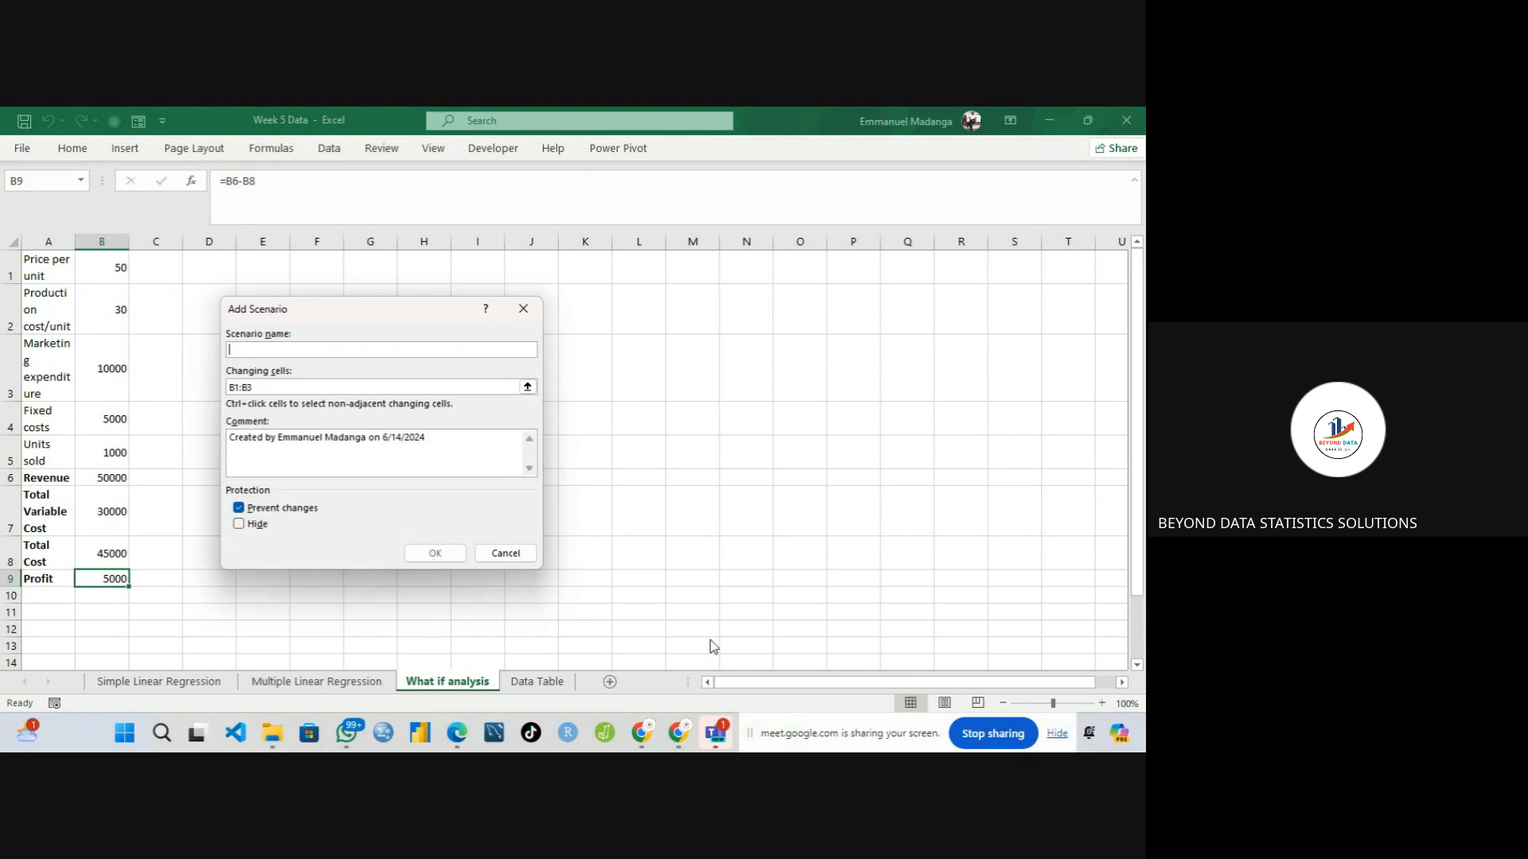
- Move the screen-sharing bar off the taskbar, switch to Document2 in Word and find the additional scenario values under Step 2: Scenario Manager
left_click_drag(814, 722, 838, 593)
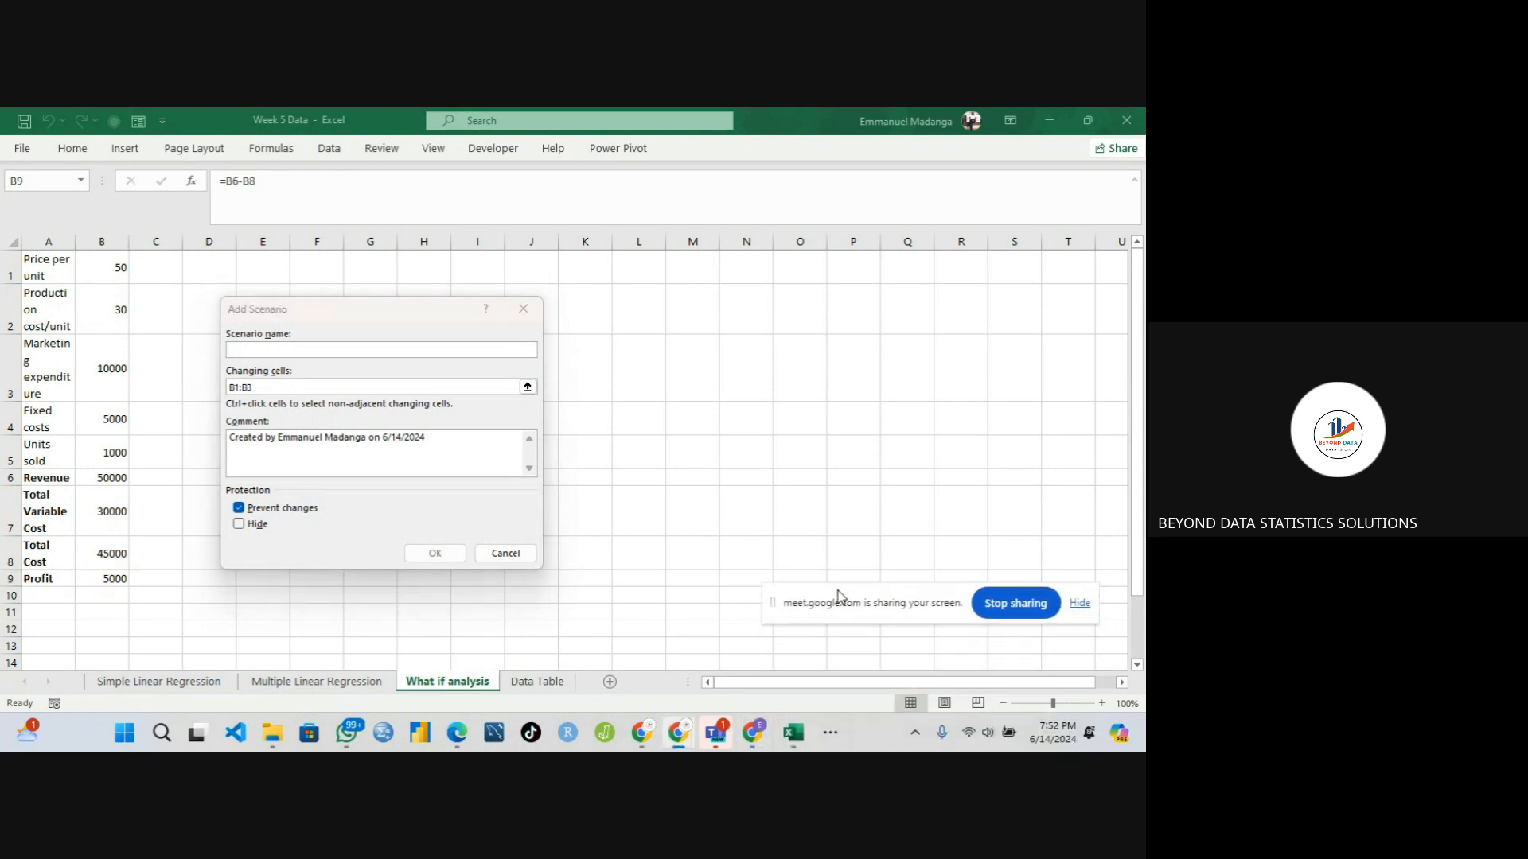
left_click(829, 732)
mouse_move(889, 686)
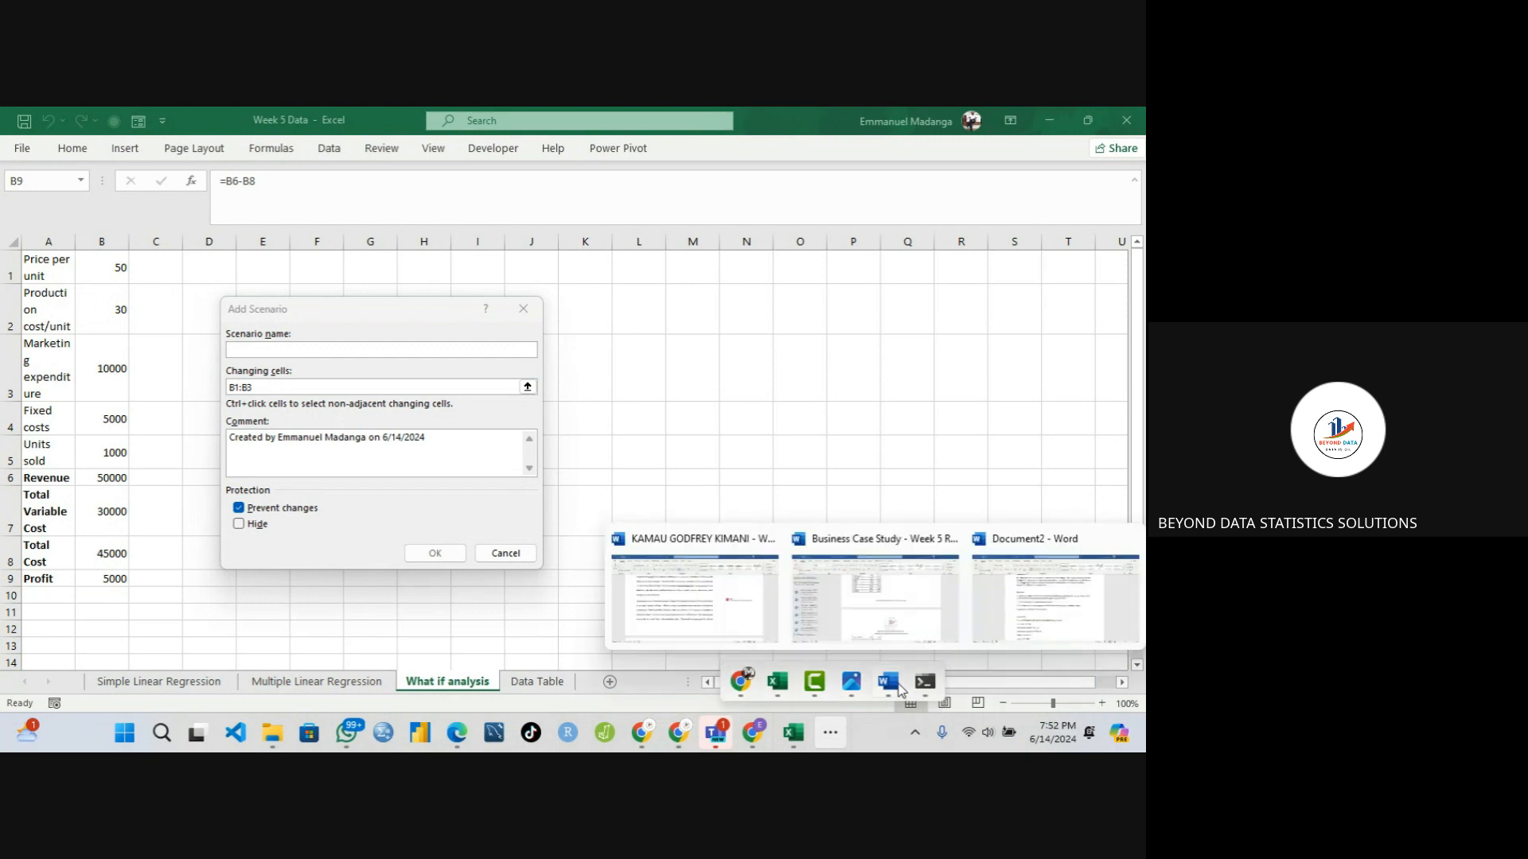
left_click(1000, 608)
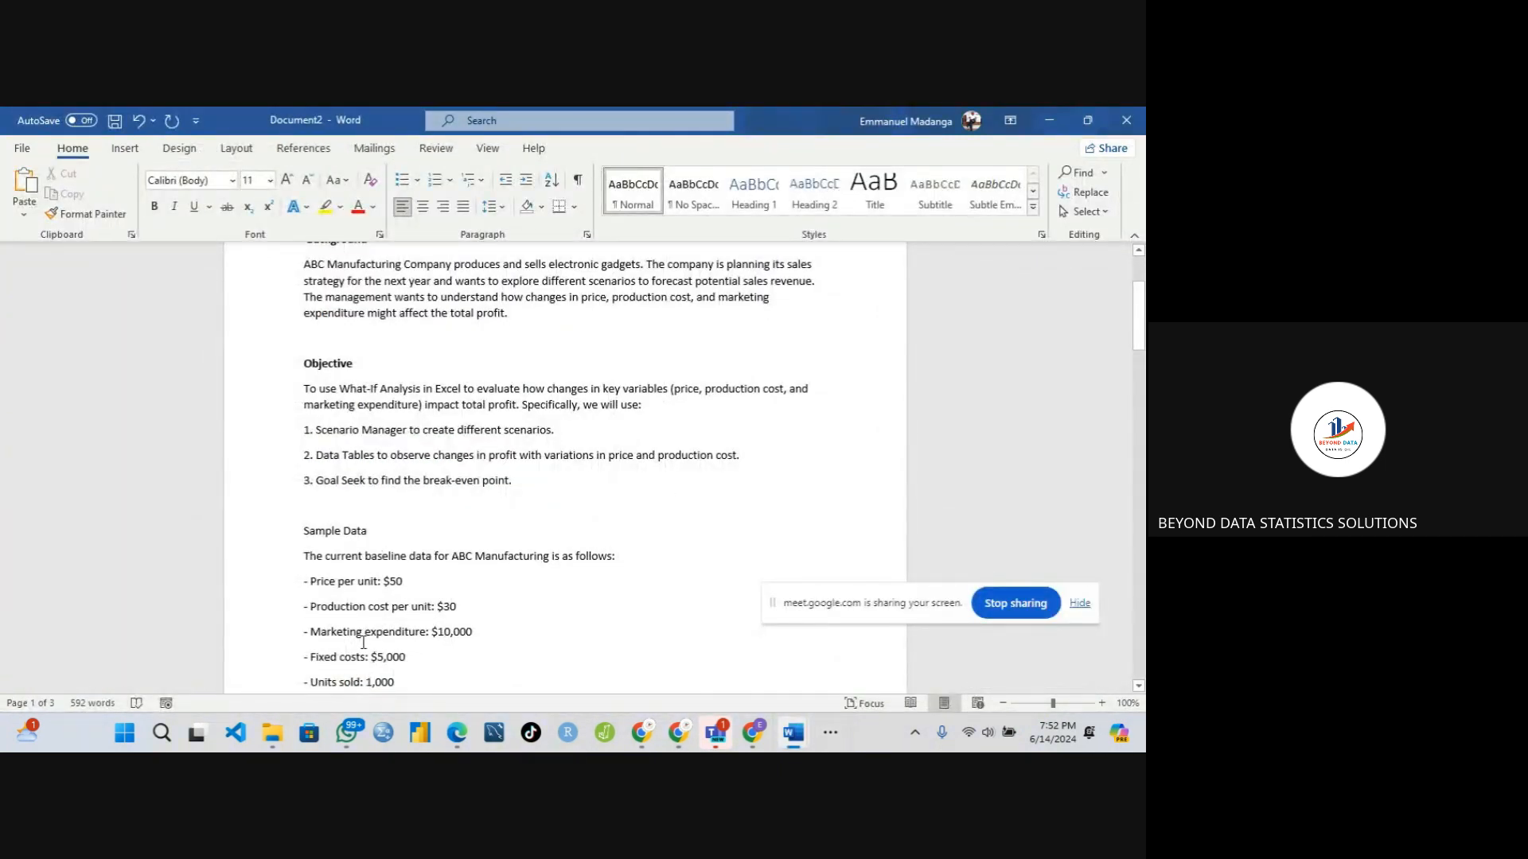
scroll(363, 642, "down", 5)
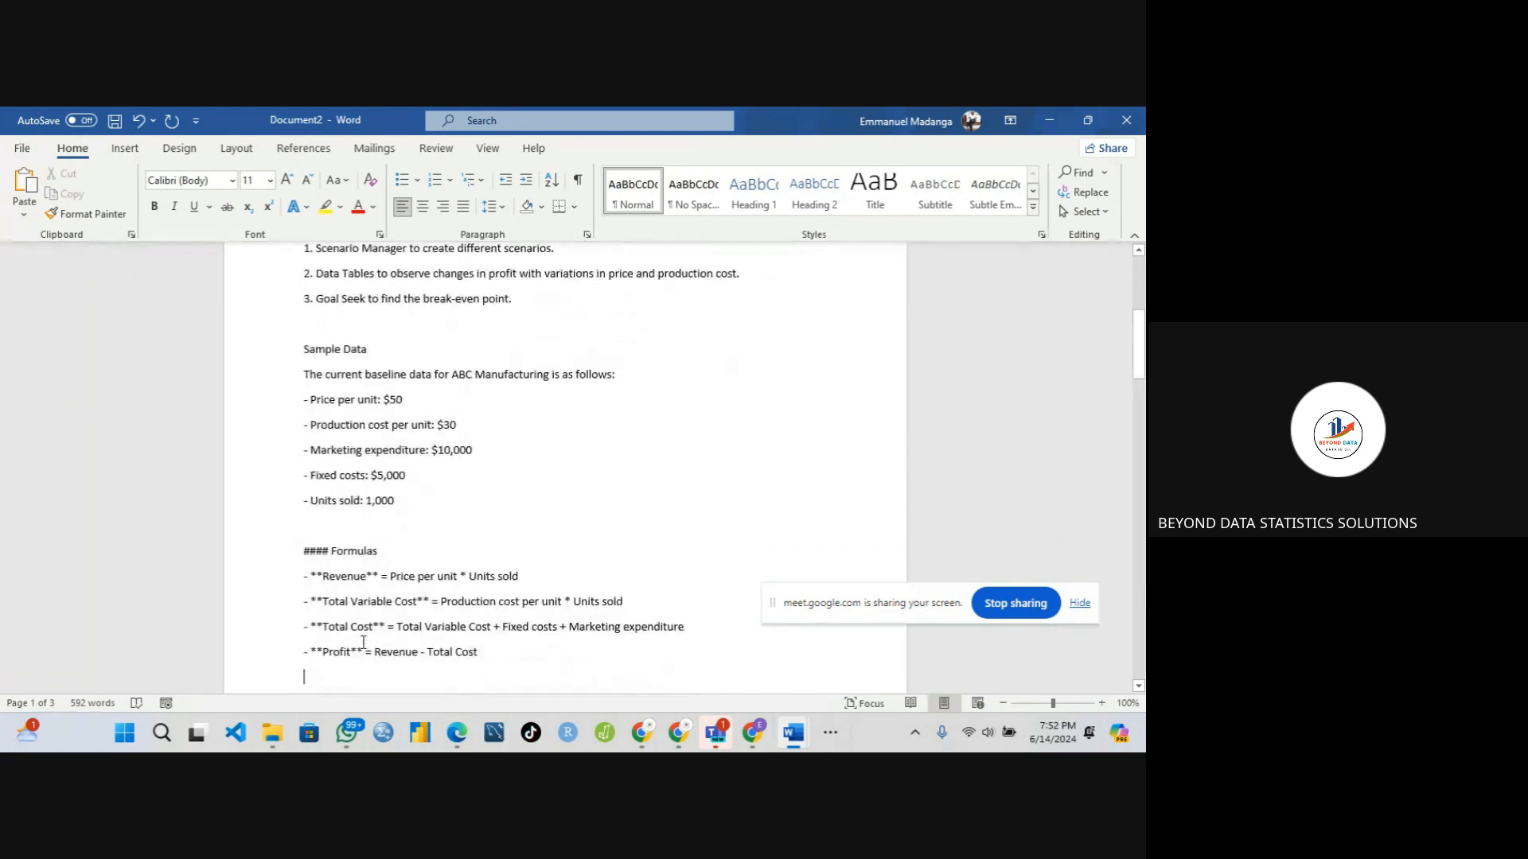
scroll(363, 642, "down", 10)
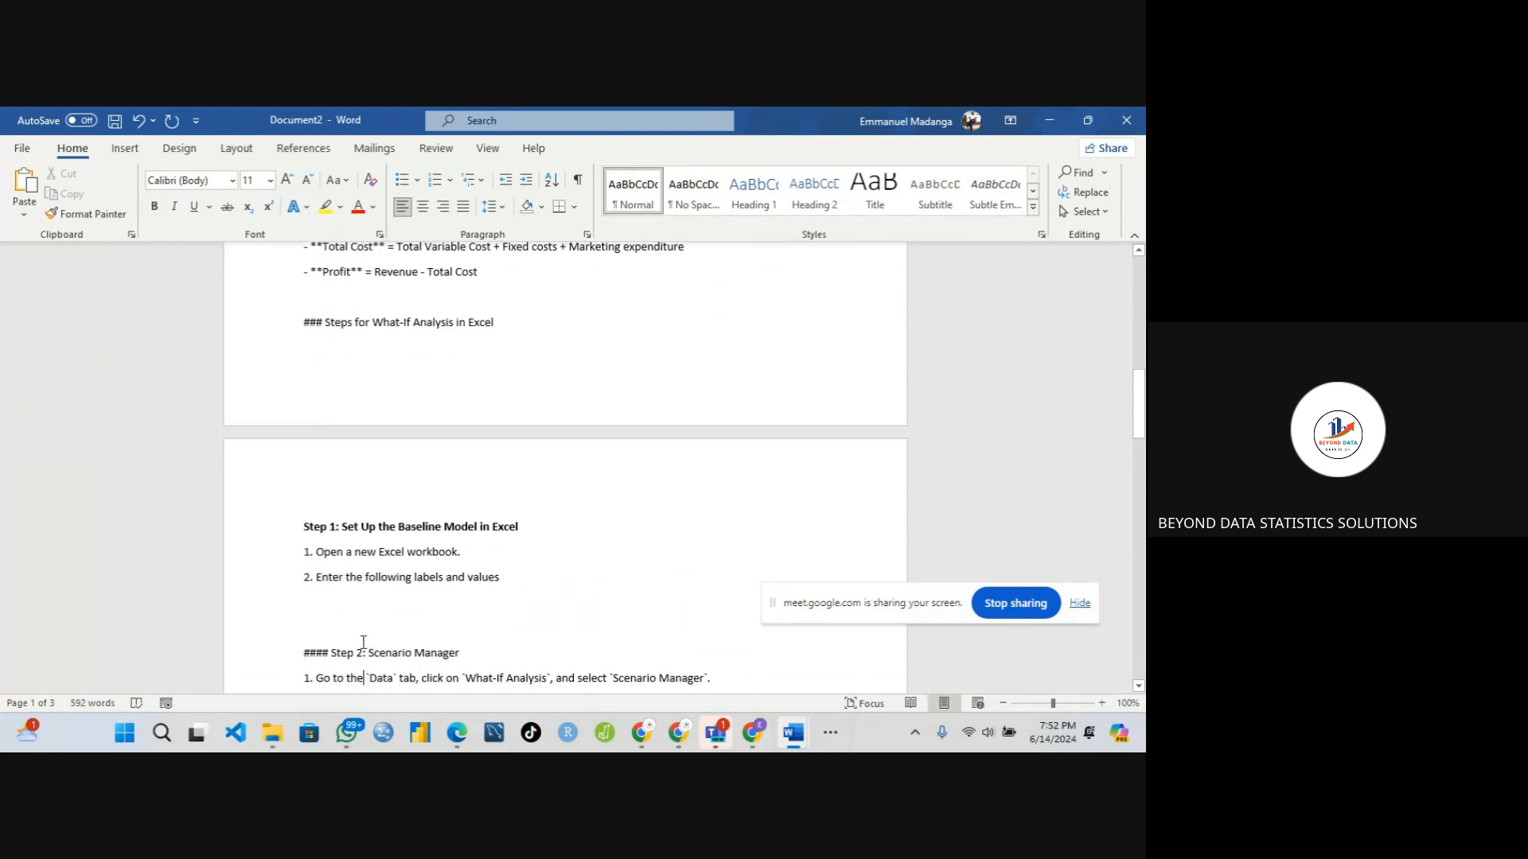
scroll(363, 642, "down", 4)
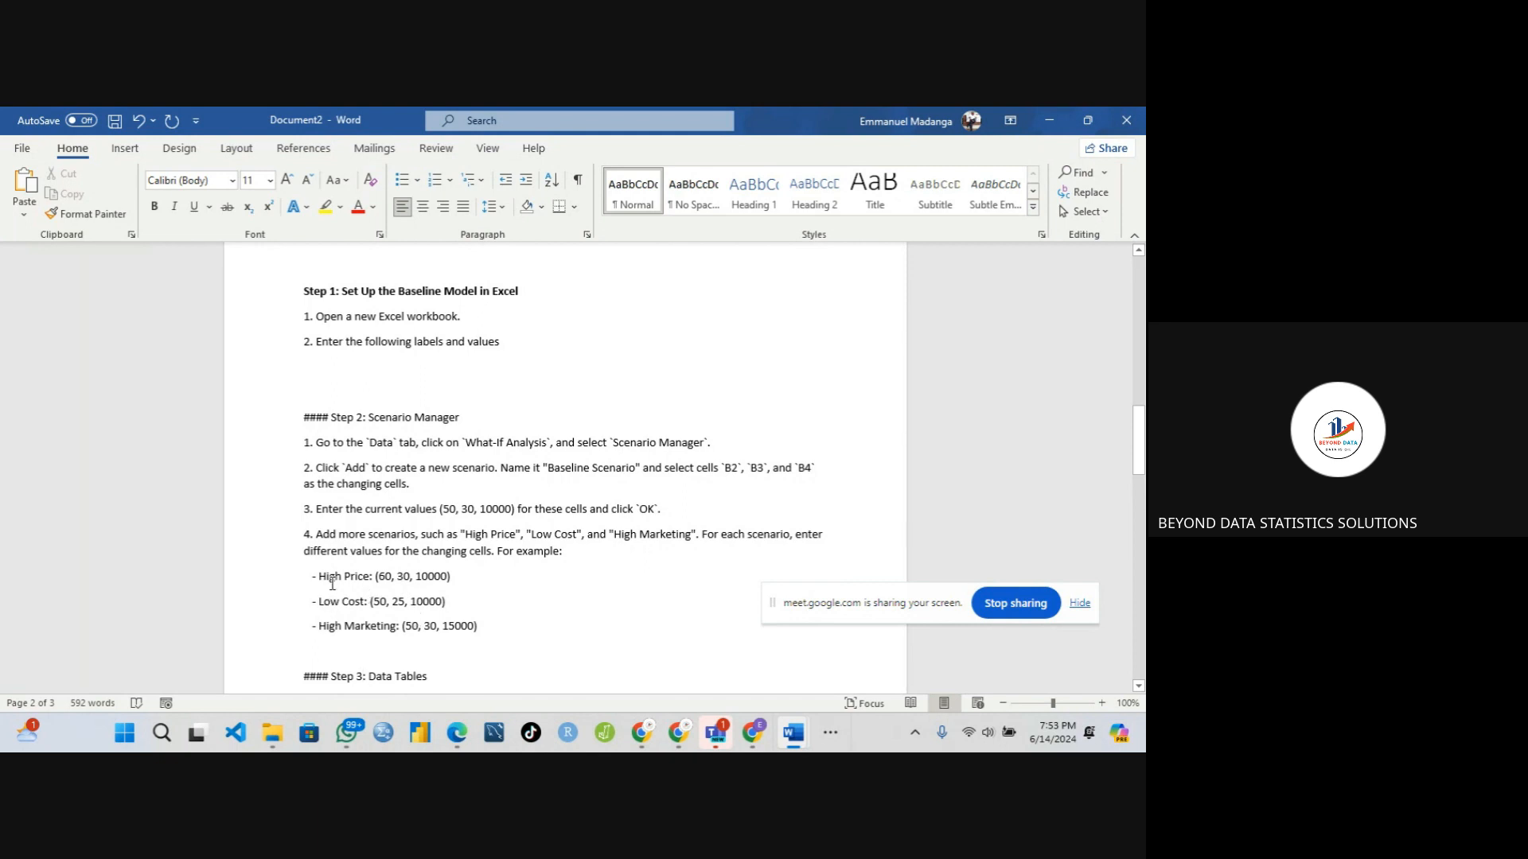
- Highlight the High Price, Low Cost and High Marketing values in Document2, and switch back to the Week 5 Data workbook in Excel
left_click_drag(322, 582, 490, 627)
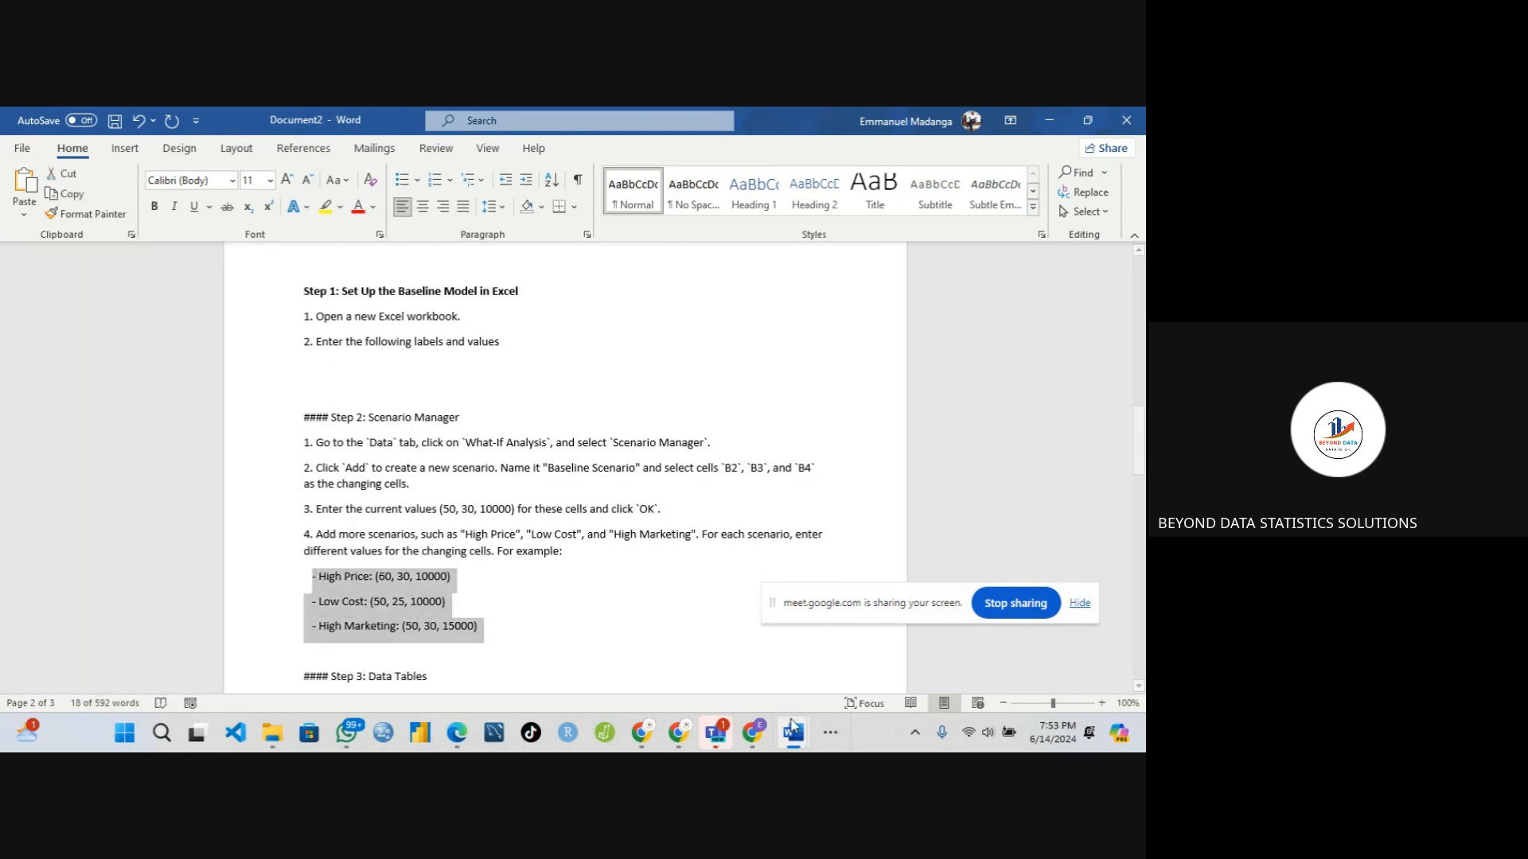
left_click(830, 732)
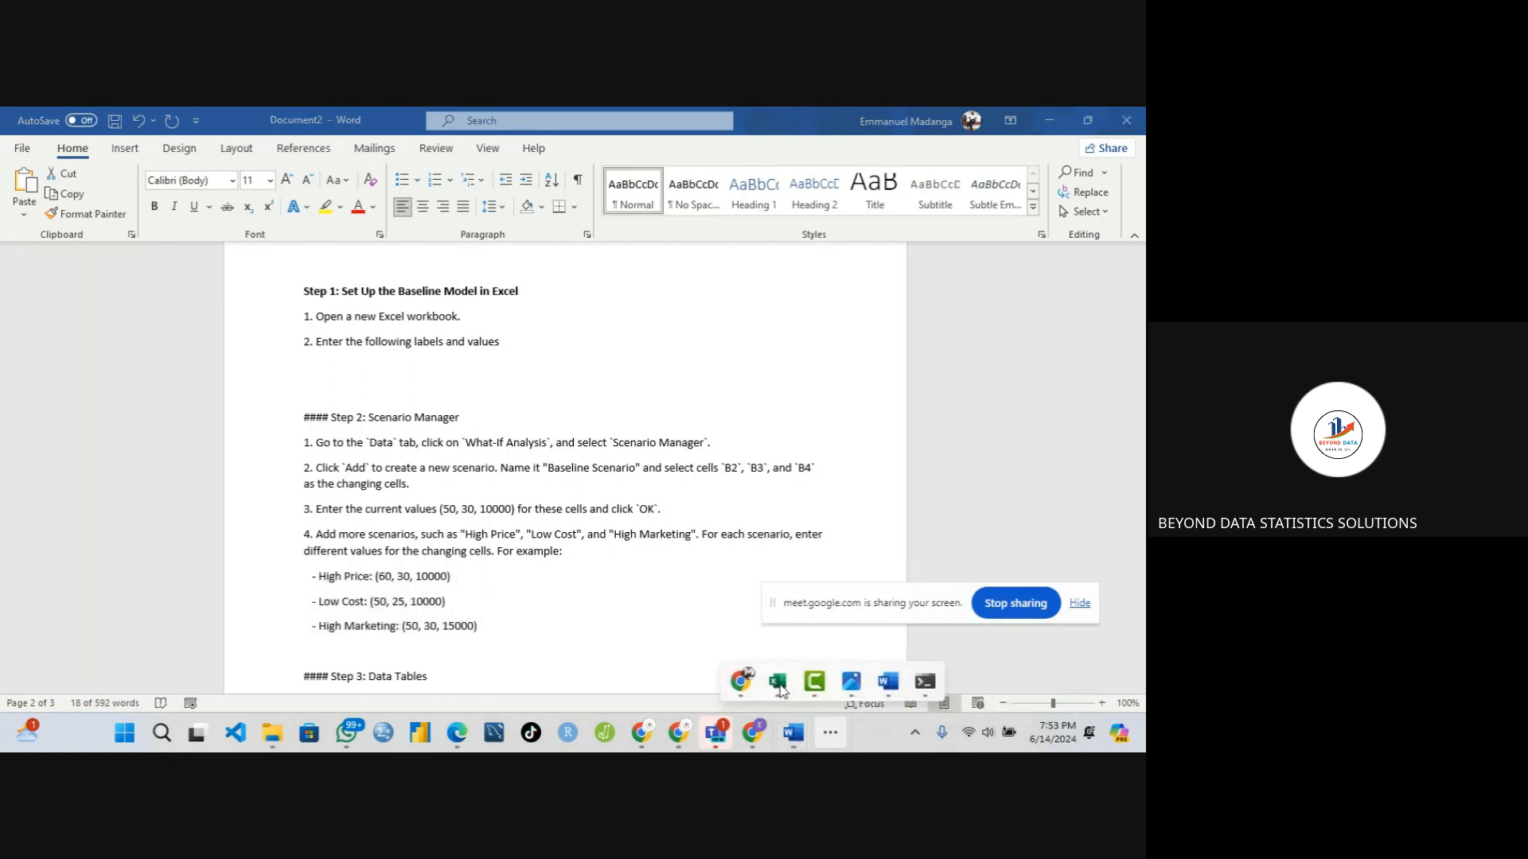
mouse_move(780, 689)
left_click(815, 591)
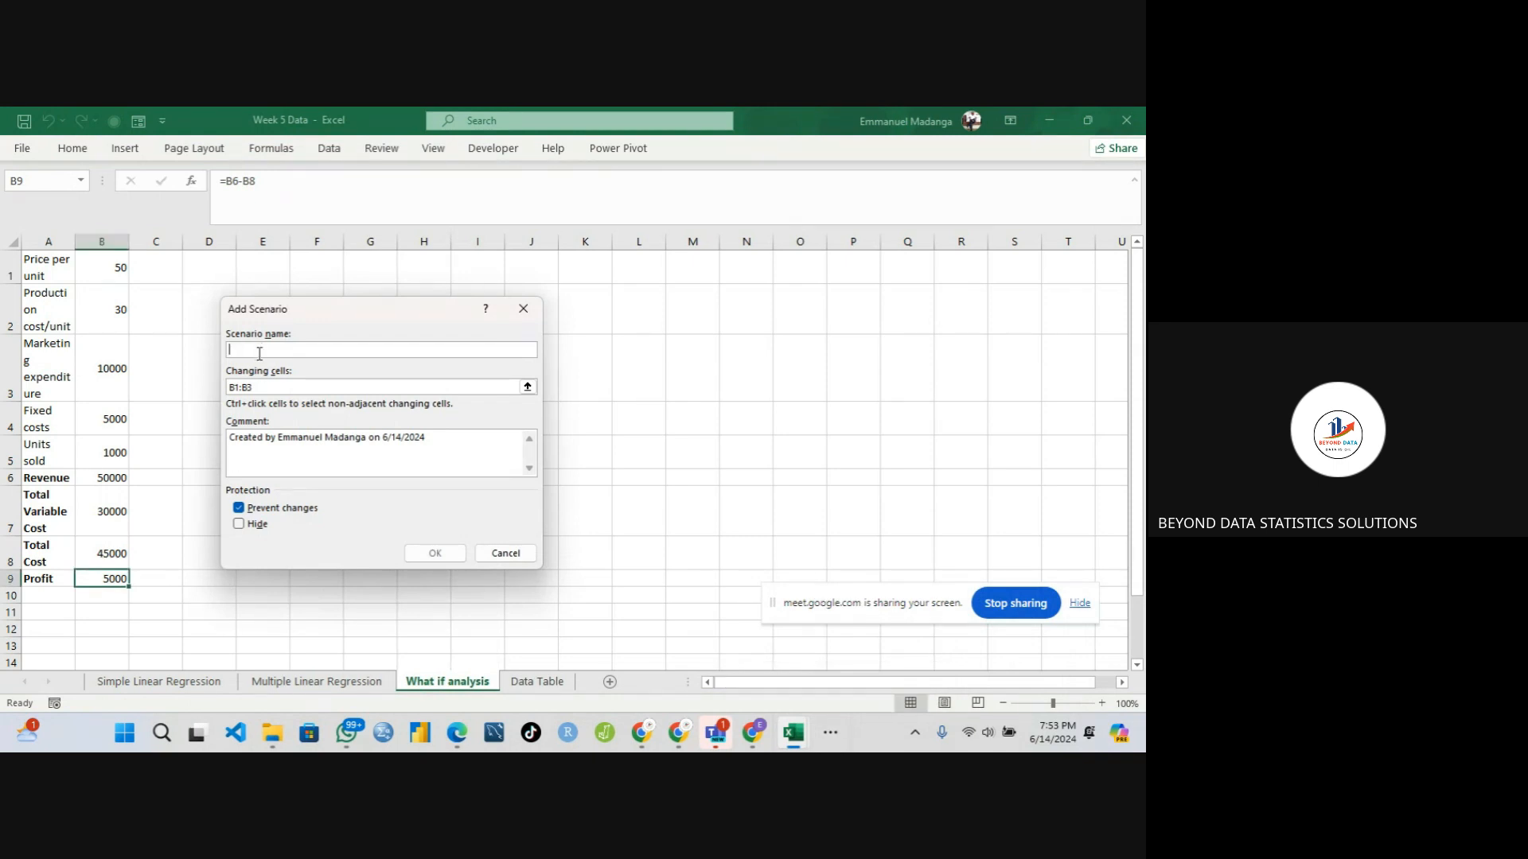
- Name the new scenario High Price, set its B1 value to 60, and start adding another scenario
type("High Price")
left_click(429, 552)
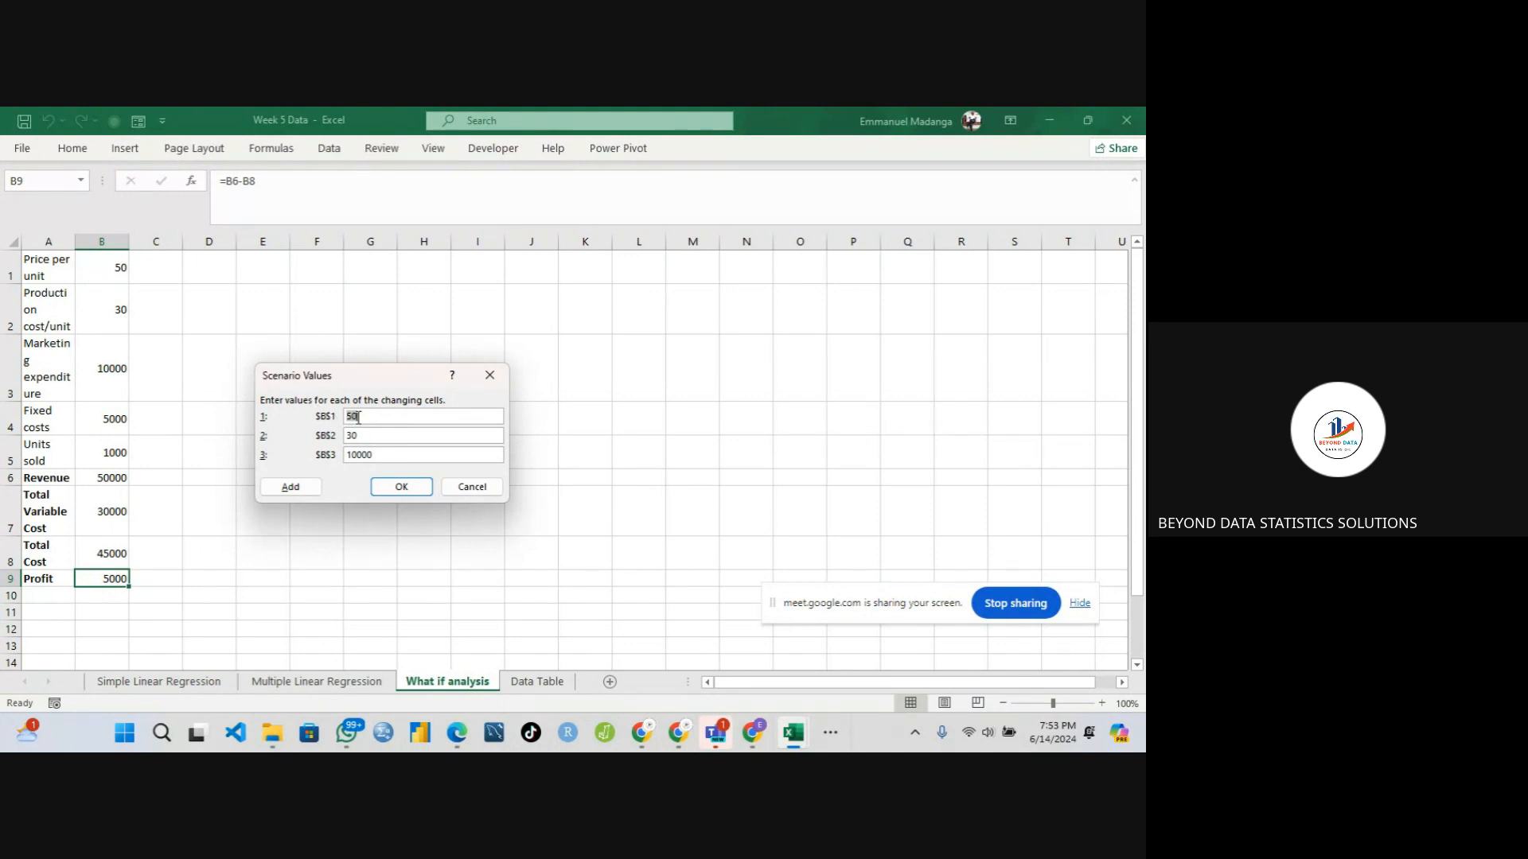
type("60")
left_click(290, 487)
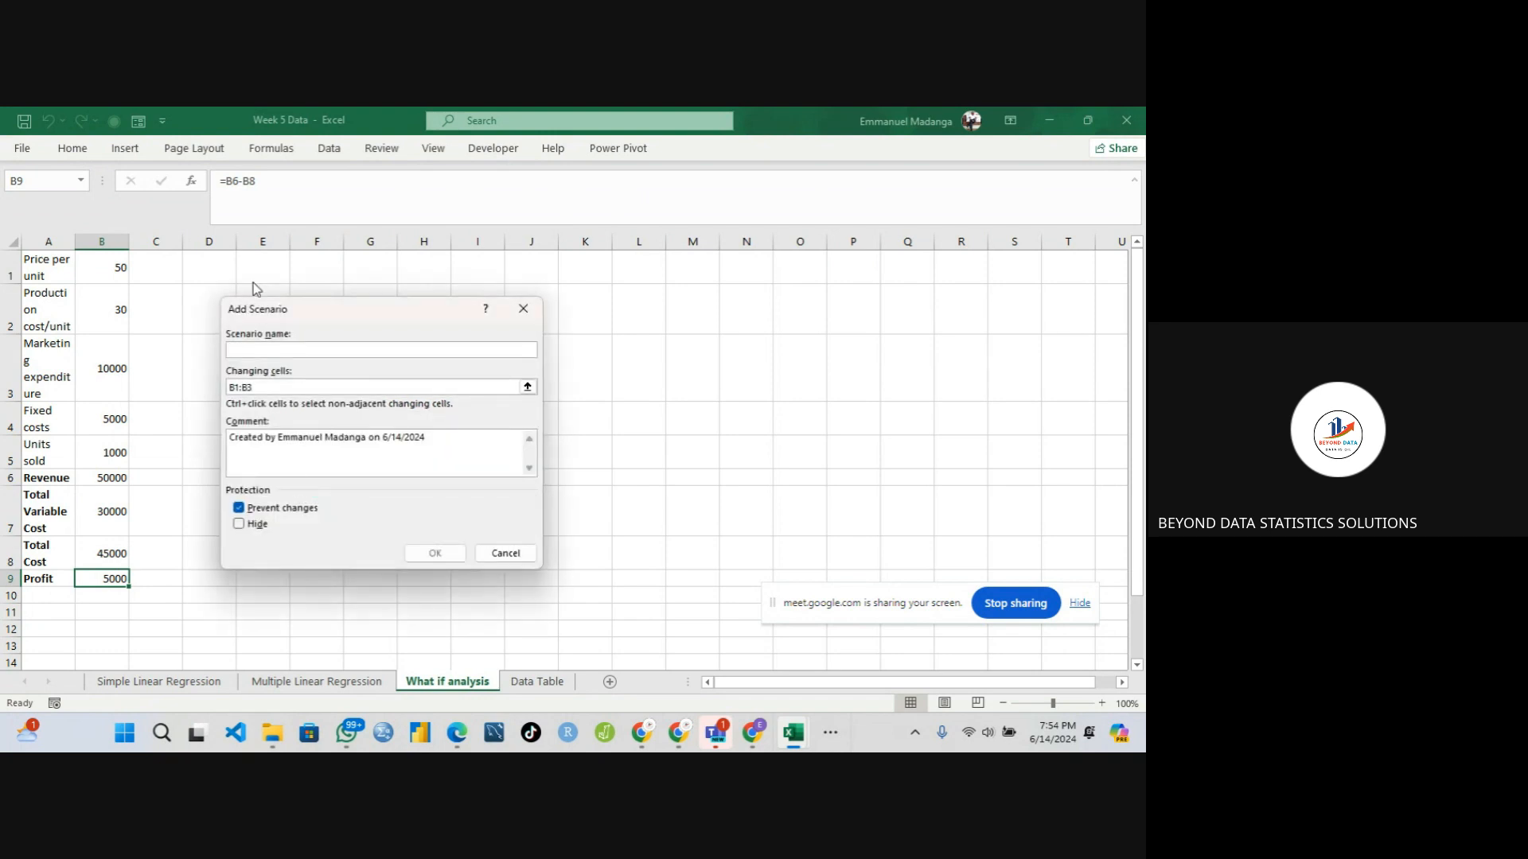
- Name the scenario Low Cost, set its B2 value to 20, and start adding another scenario
type("Low")
key("BackSpace")
key("BackSpace")
key("BackSpace")
type("Low Cost")
left_click(437, 556)
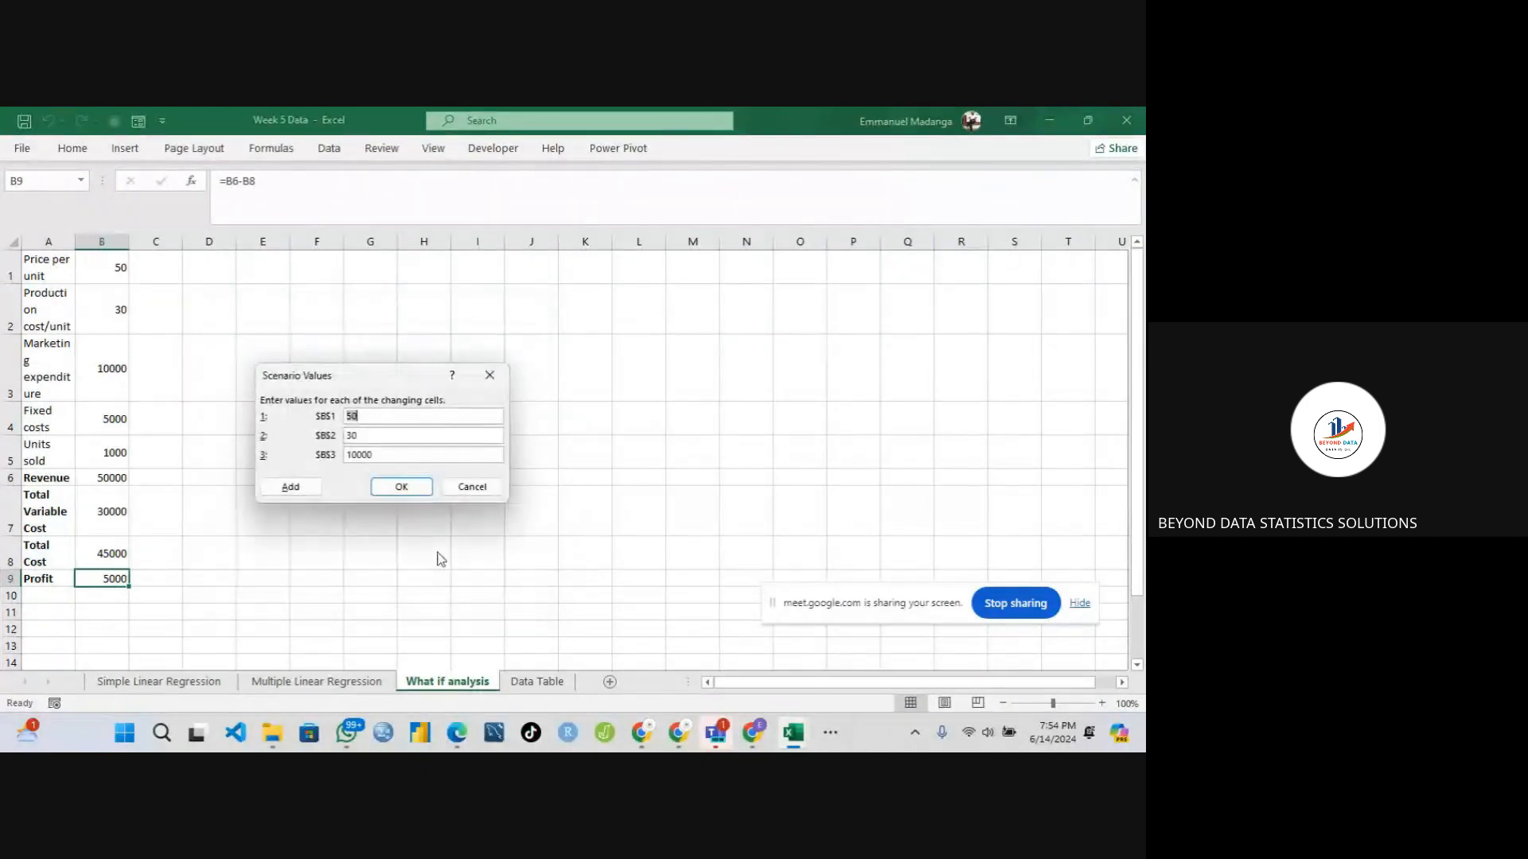
left_click(360, 434)
left_click(288, 487)
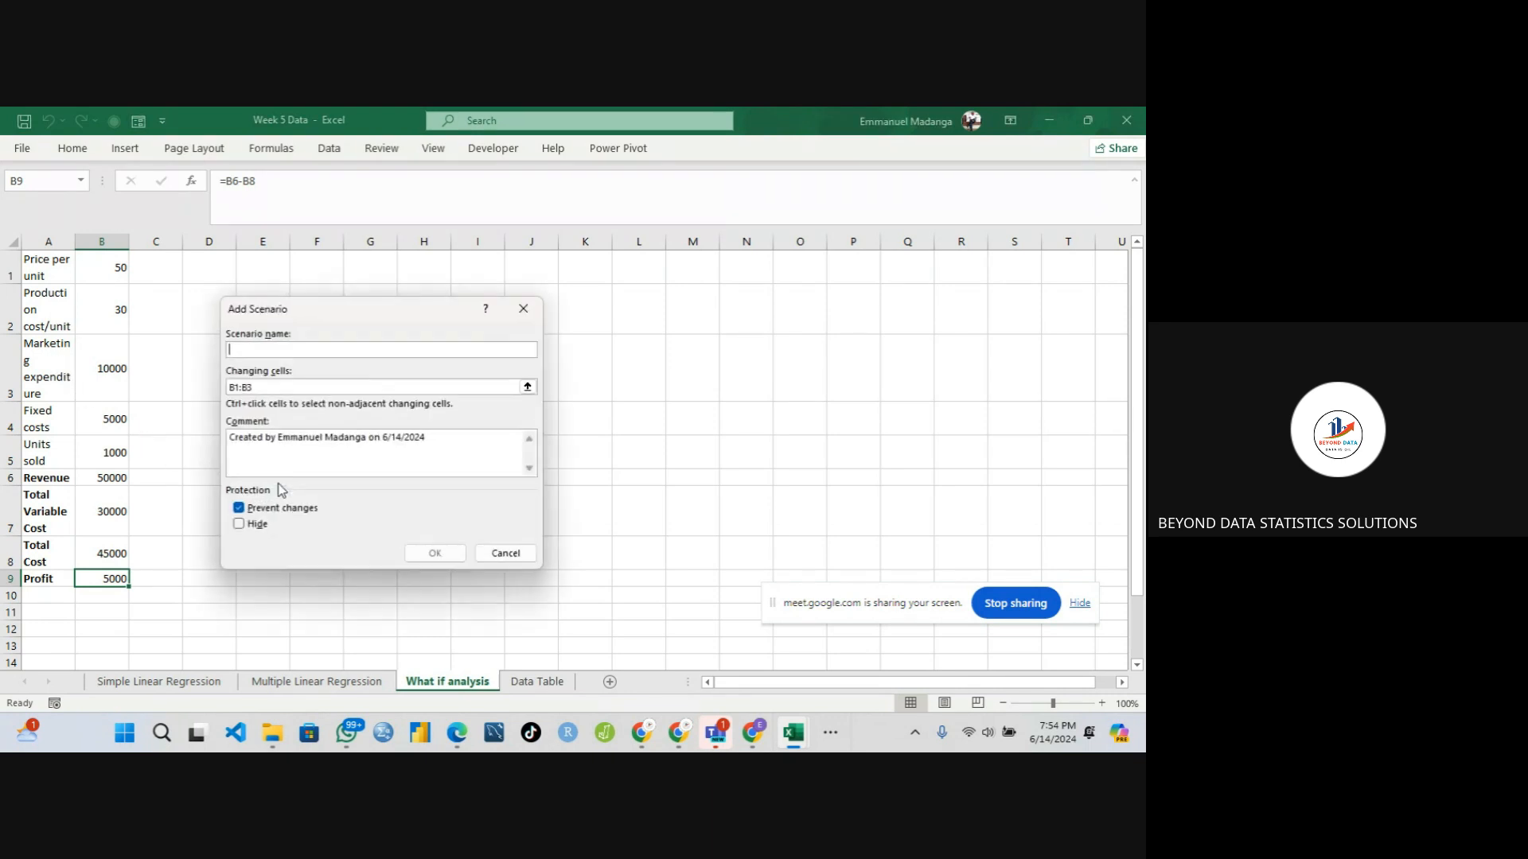
- Name the scenario High Marketing, set its B3 value to 15000, and accept it into Scenario Manager
type("High Marketing")
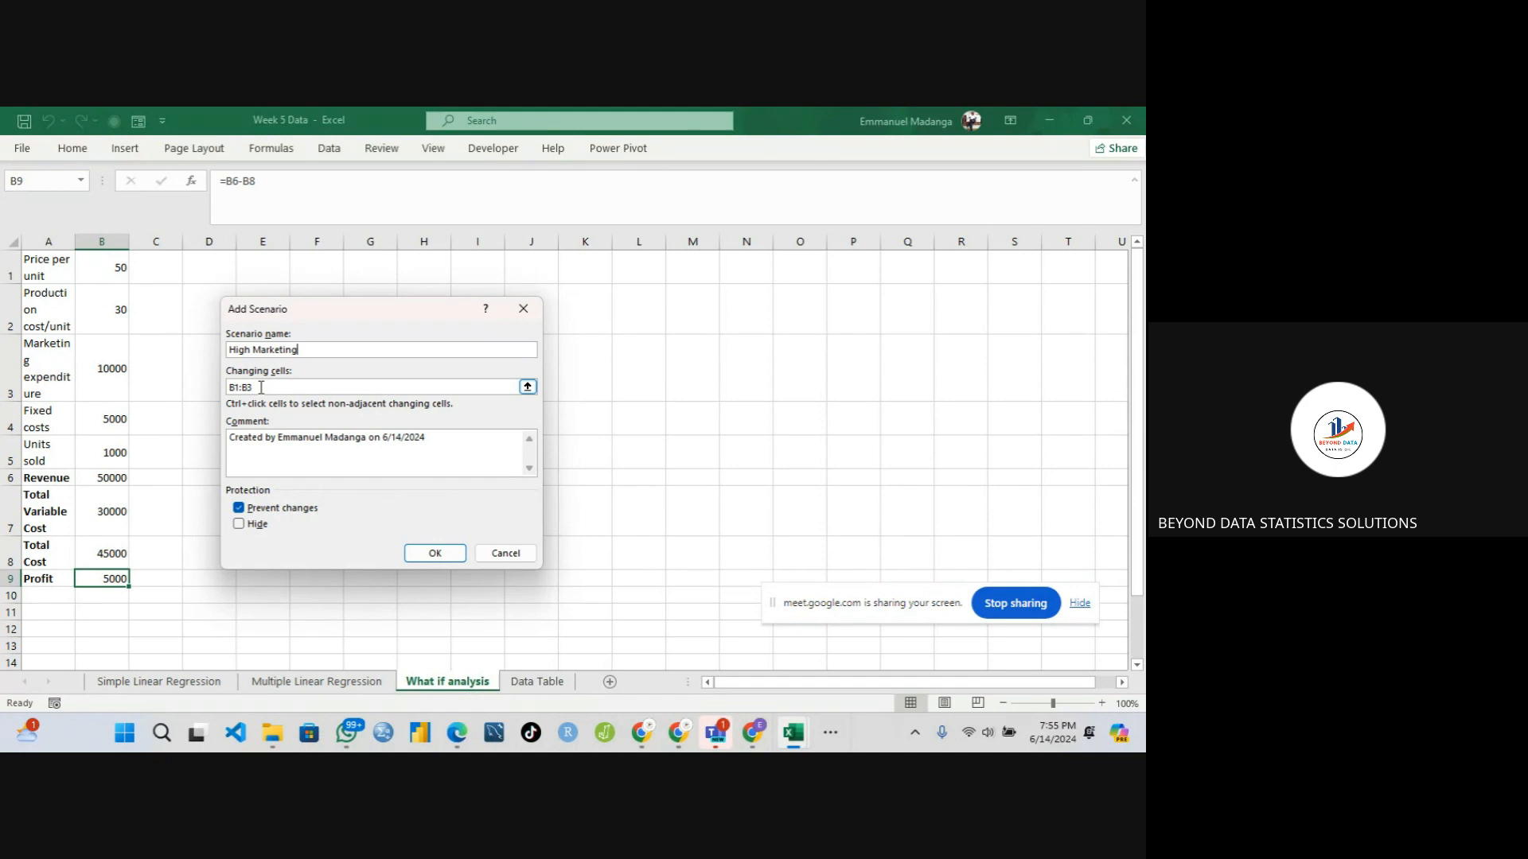
left_click(441, 553)
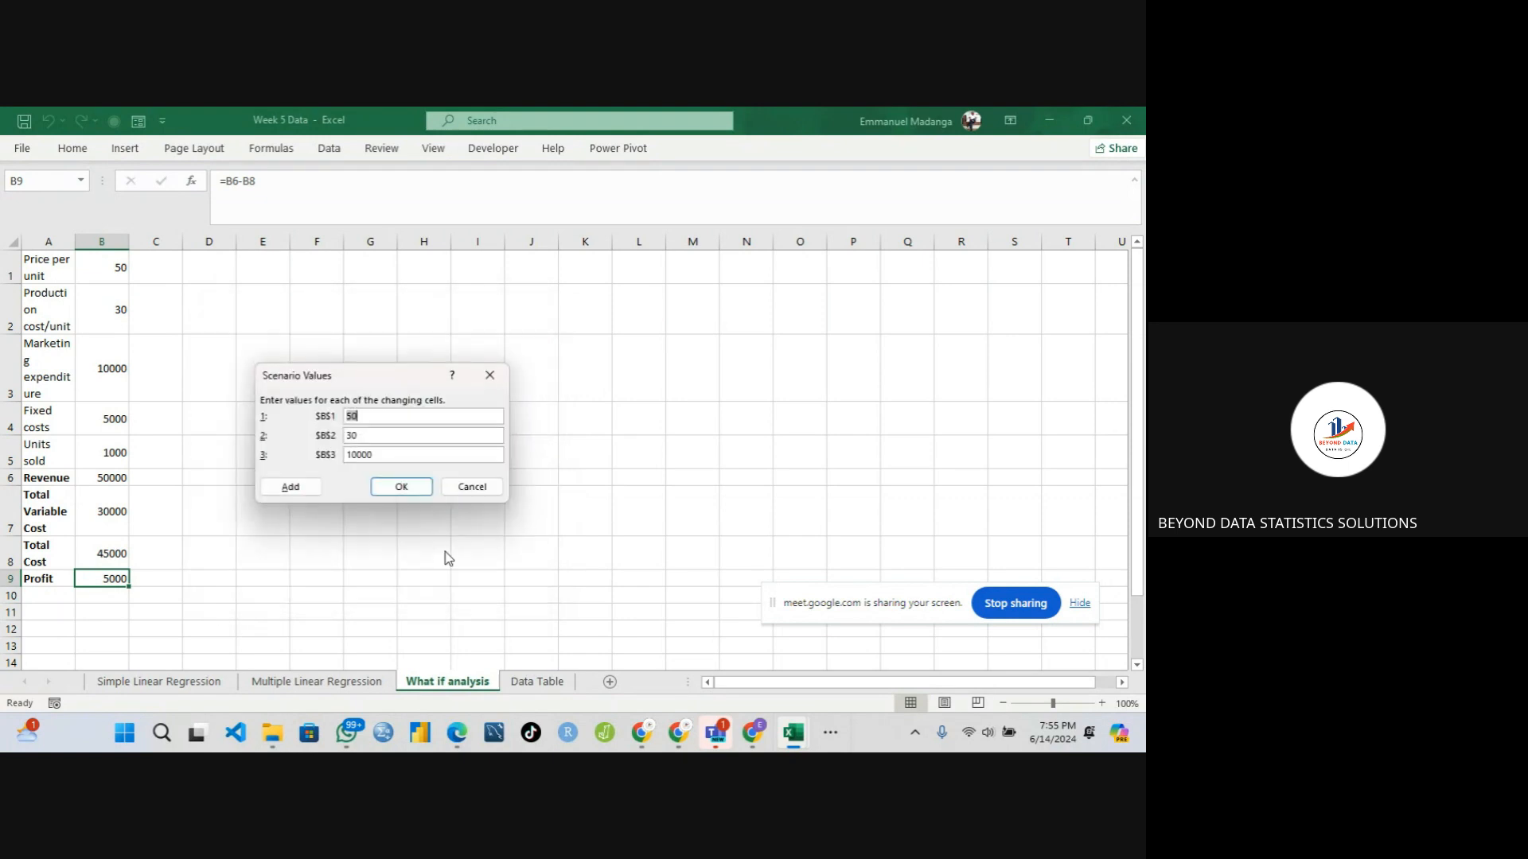
left_click(356, 455)
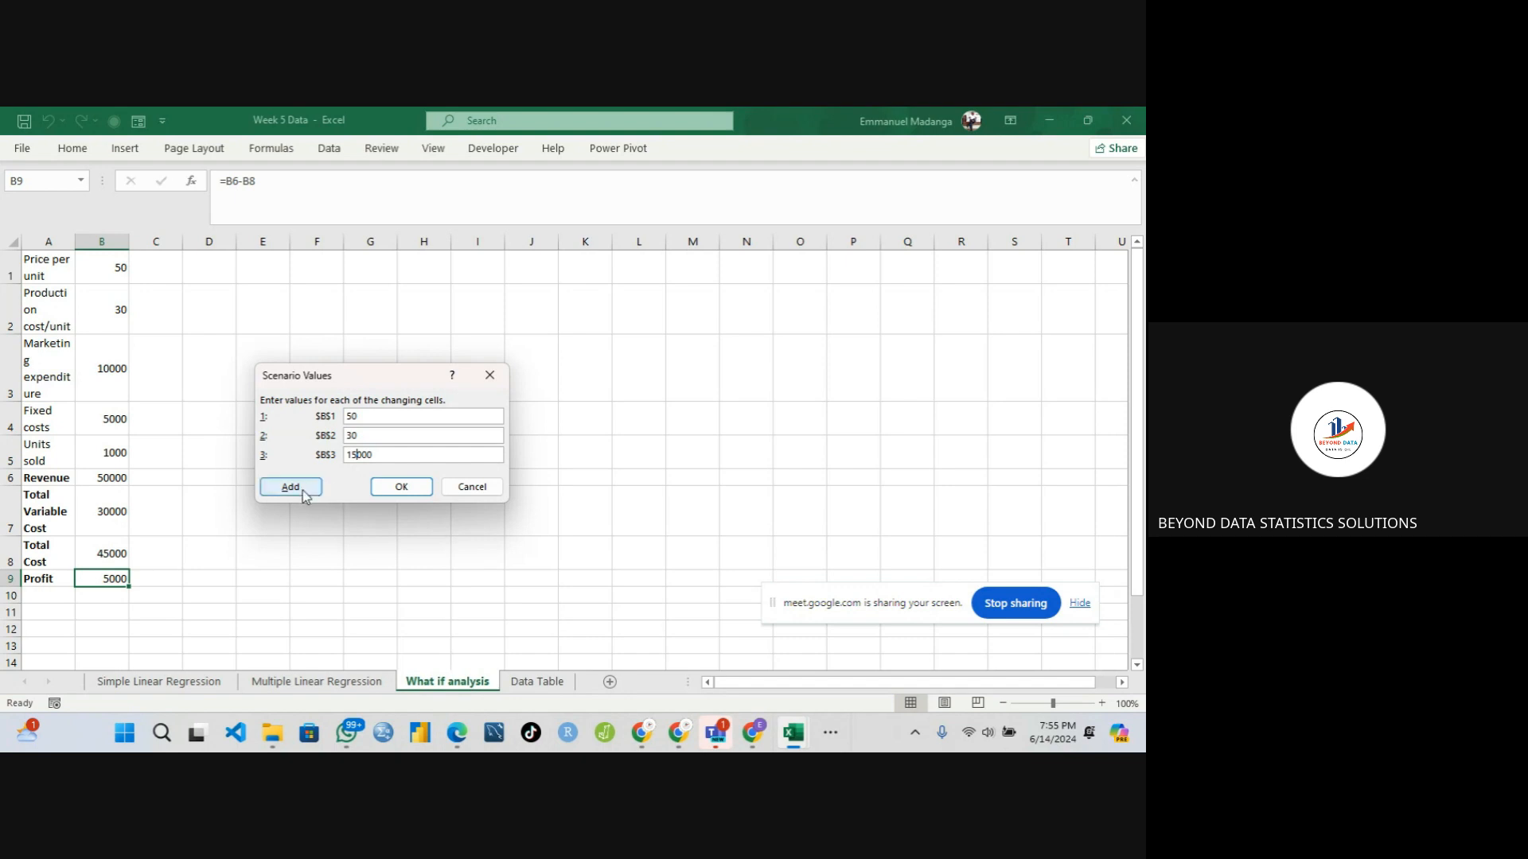
left_click(401, 487)
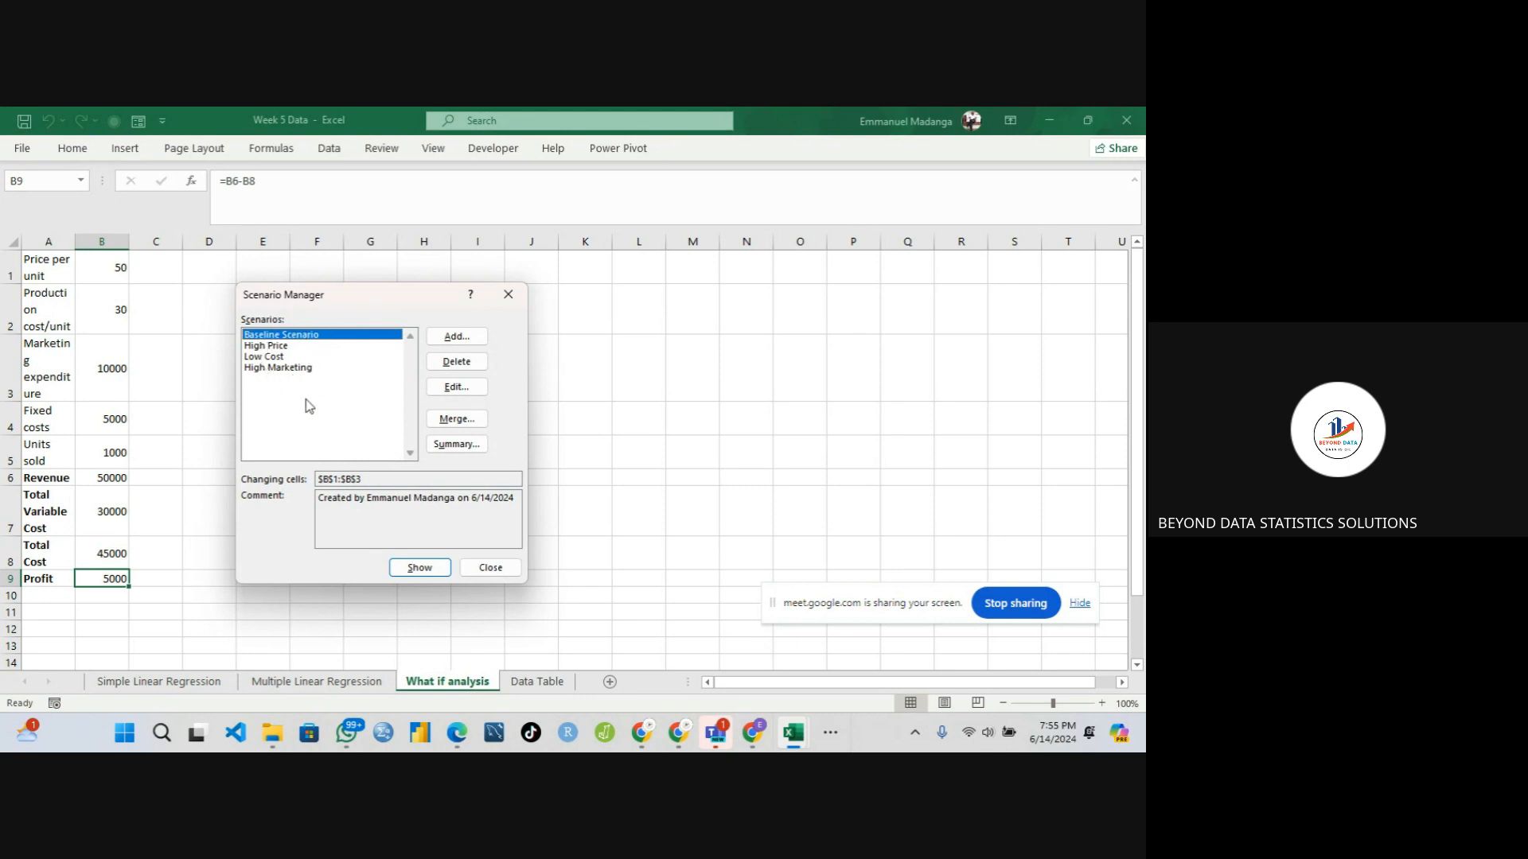
- Create a Scenario summary report with B9 as the result cell
left_click(453, 447)
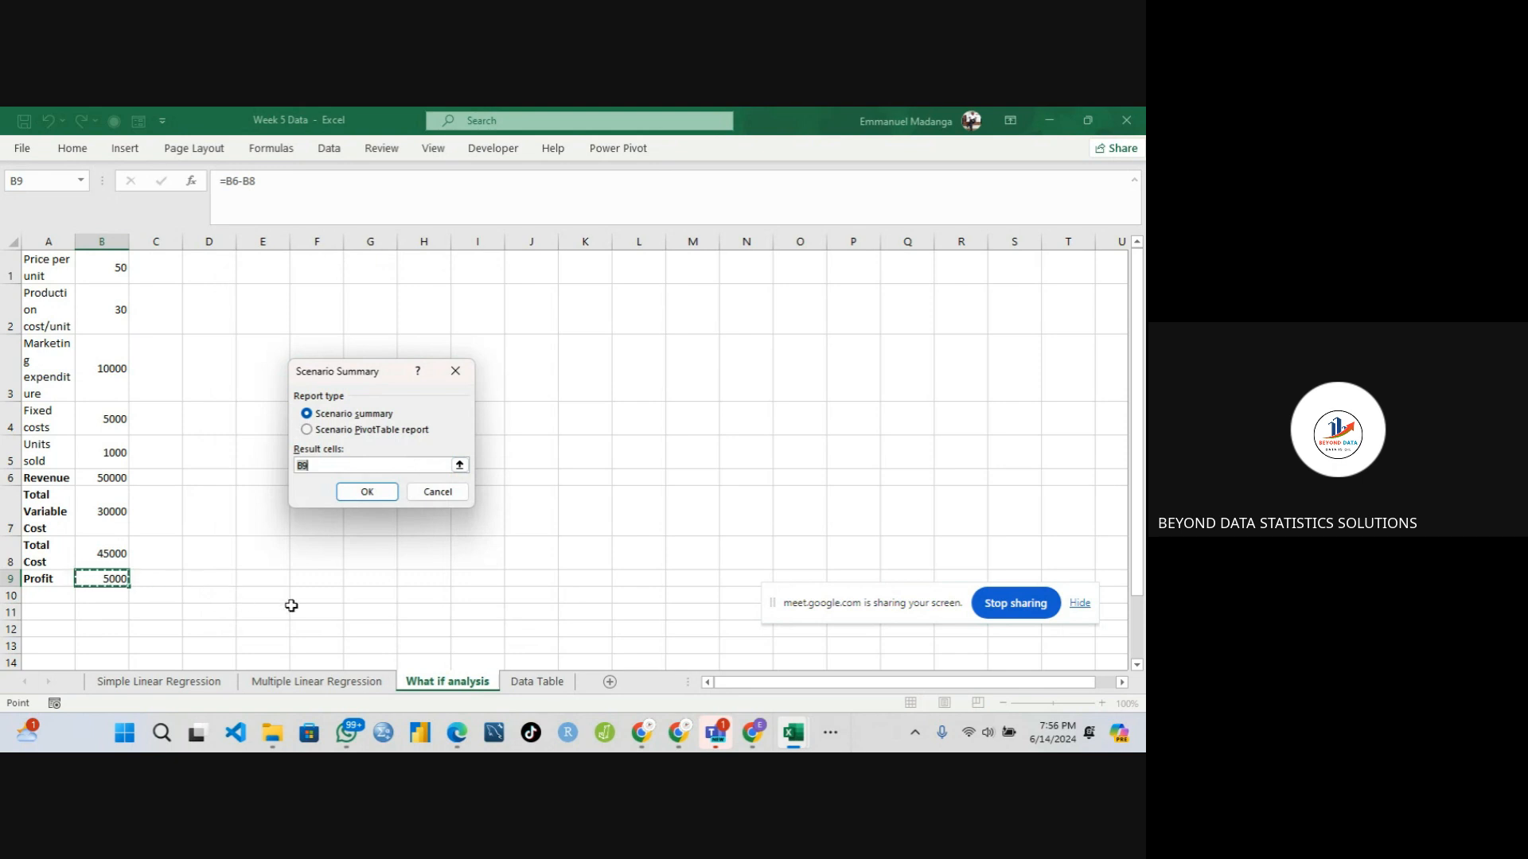
left_click(321, 468)
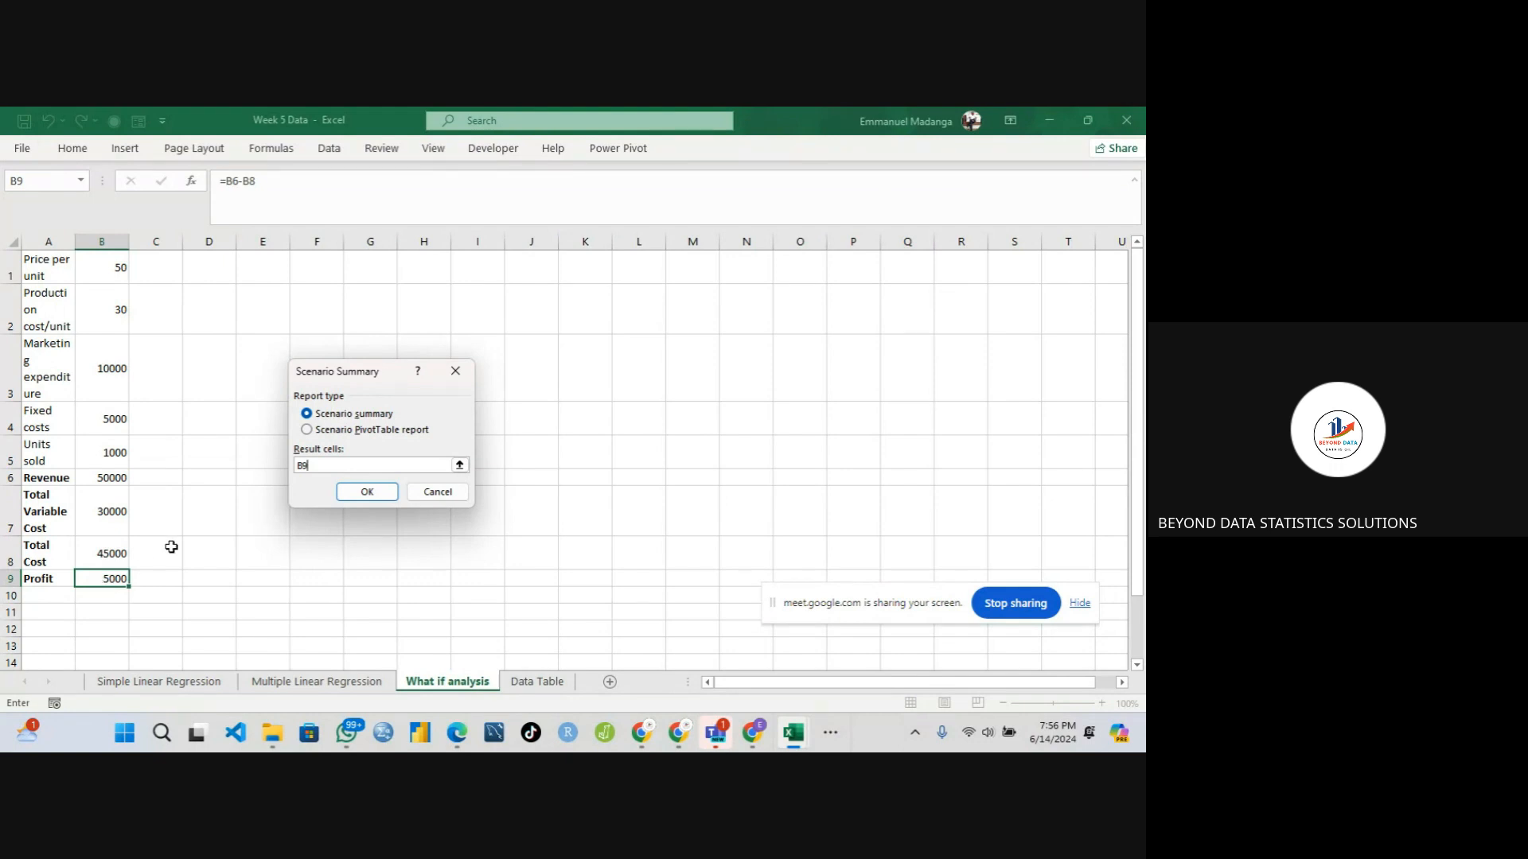
left_click(367, 493)
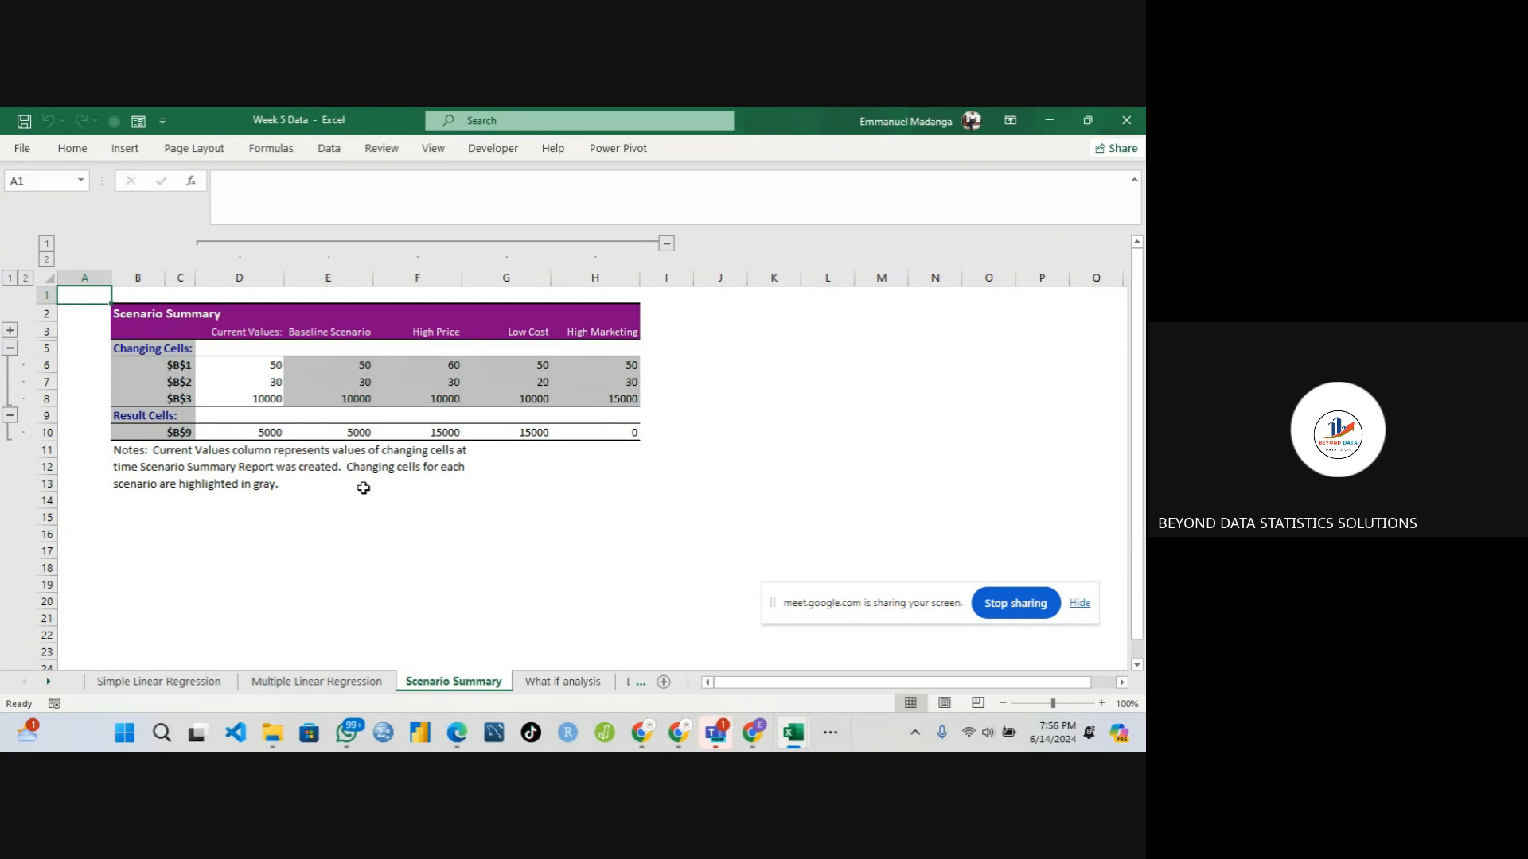
- Capture a screenshot of the Scenario Summary report area and dismiss the notification
key("super+shift+s")
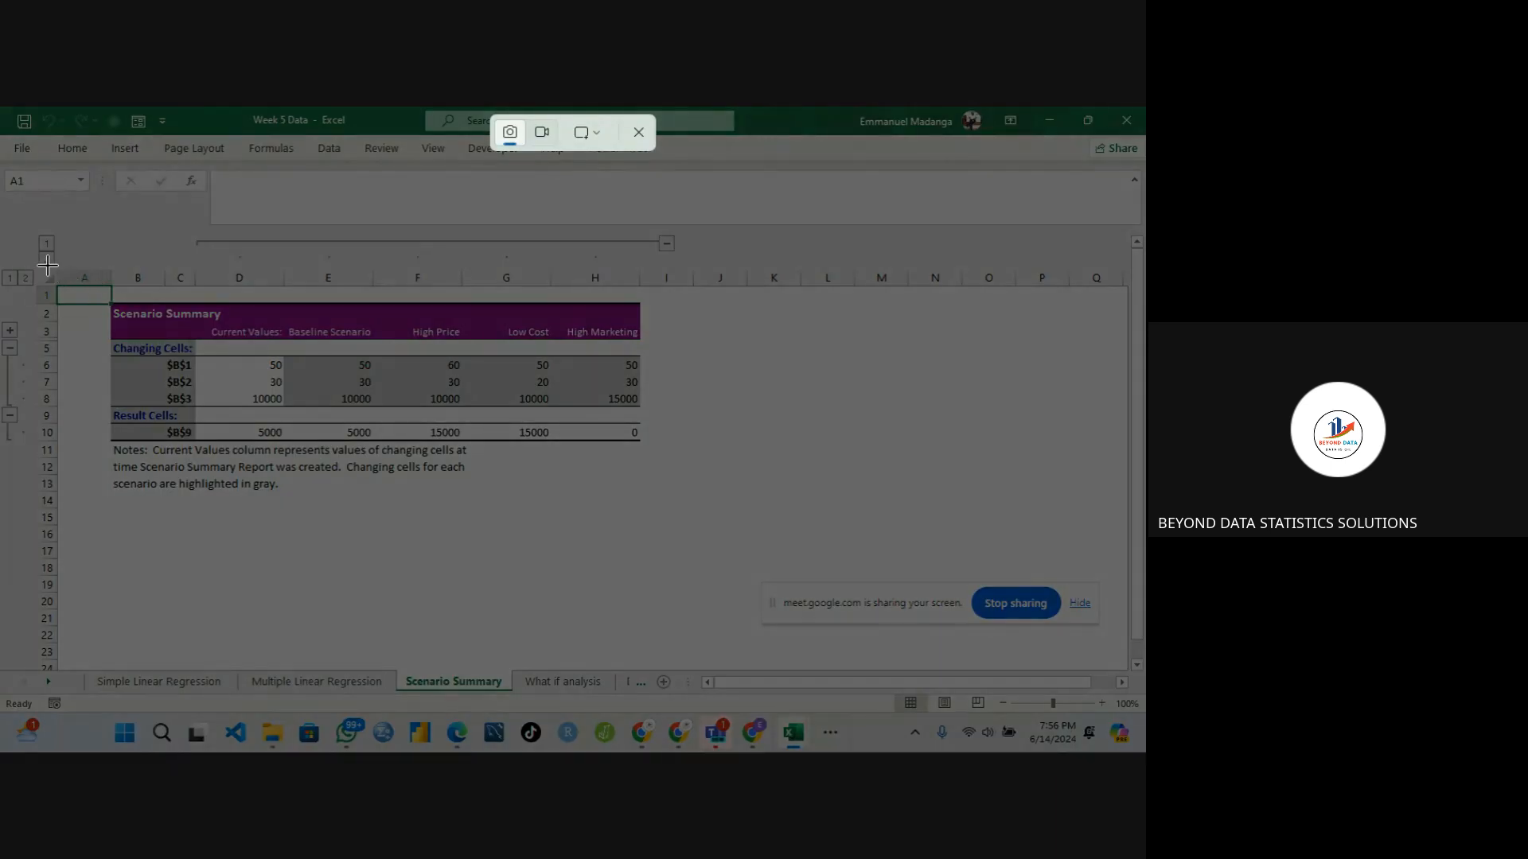
left_click_drag(1, 199, 822, 552)
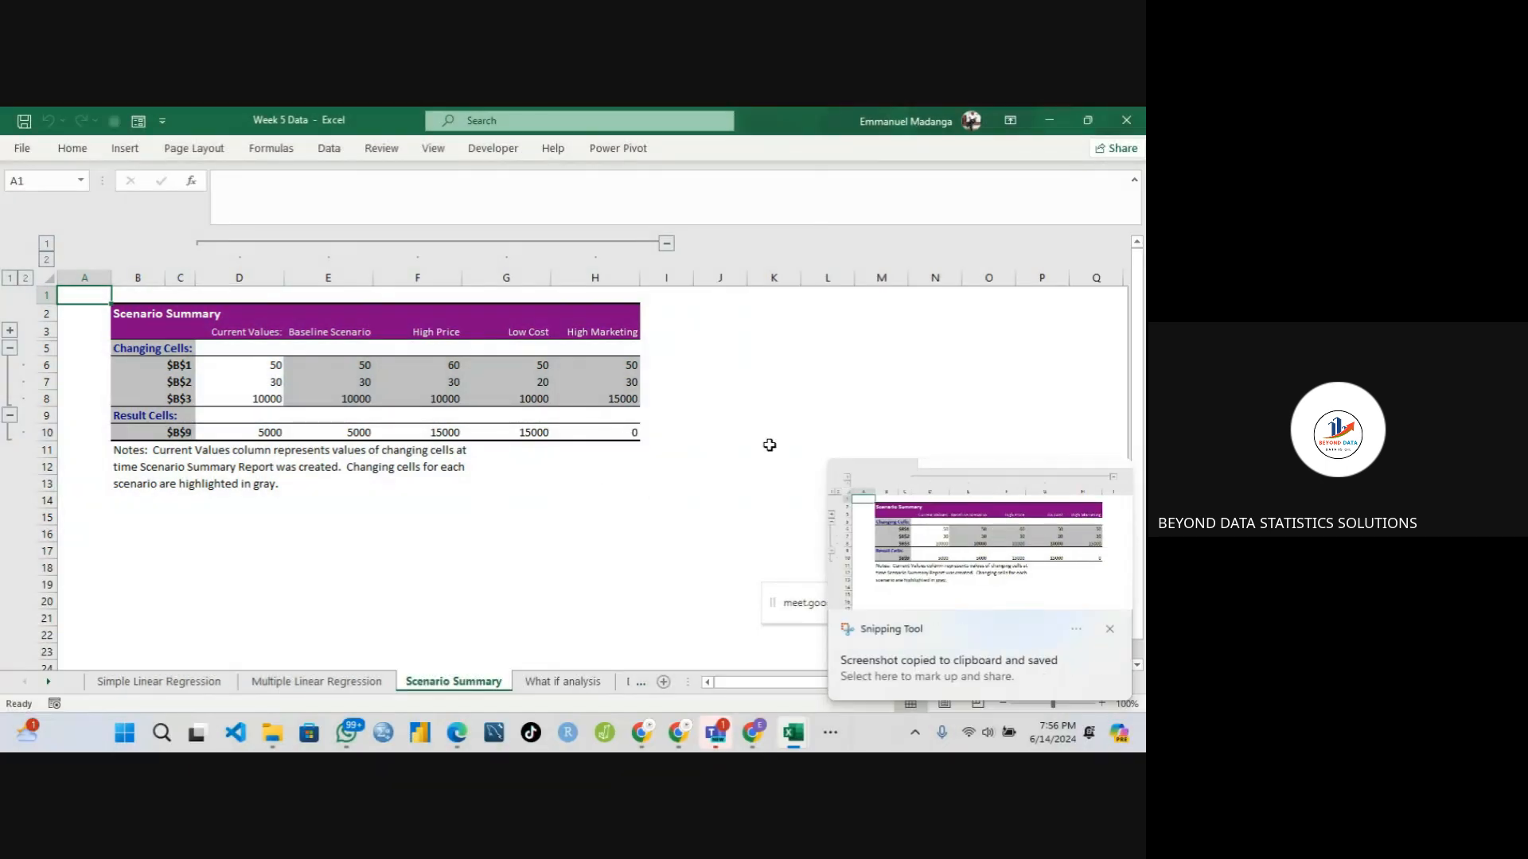
left_click(1109, 628)
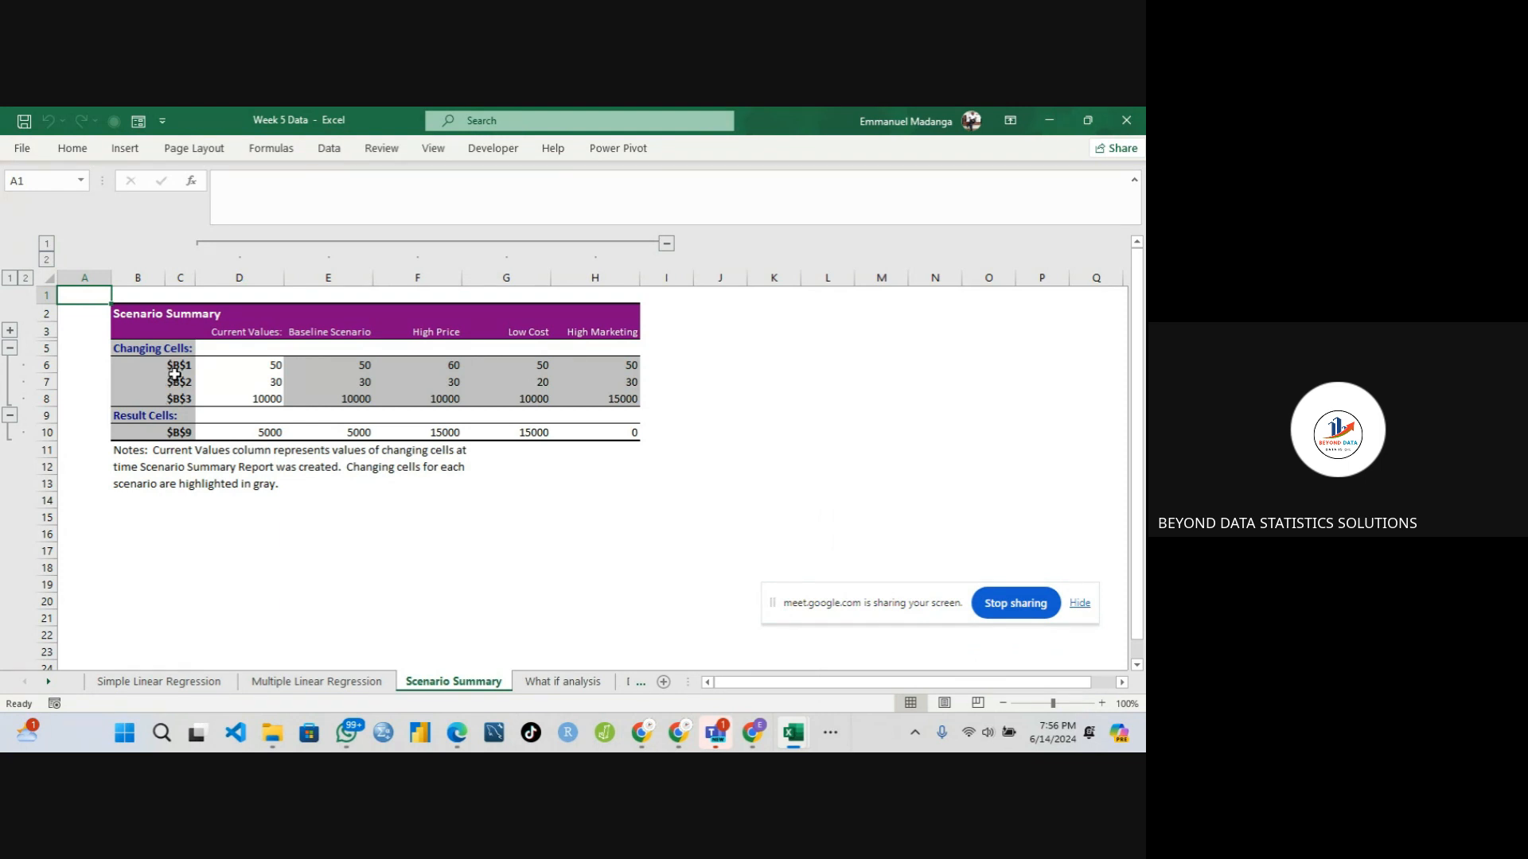
- Assign the name Price to cell C6, the $B$1 label in the Scenario Summary
left_click(177, 380)
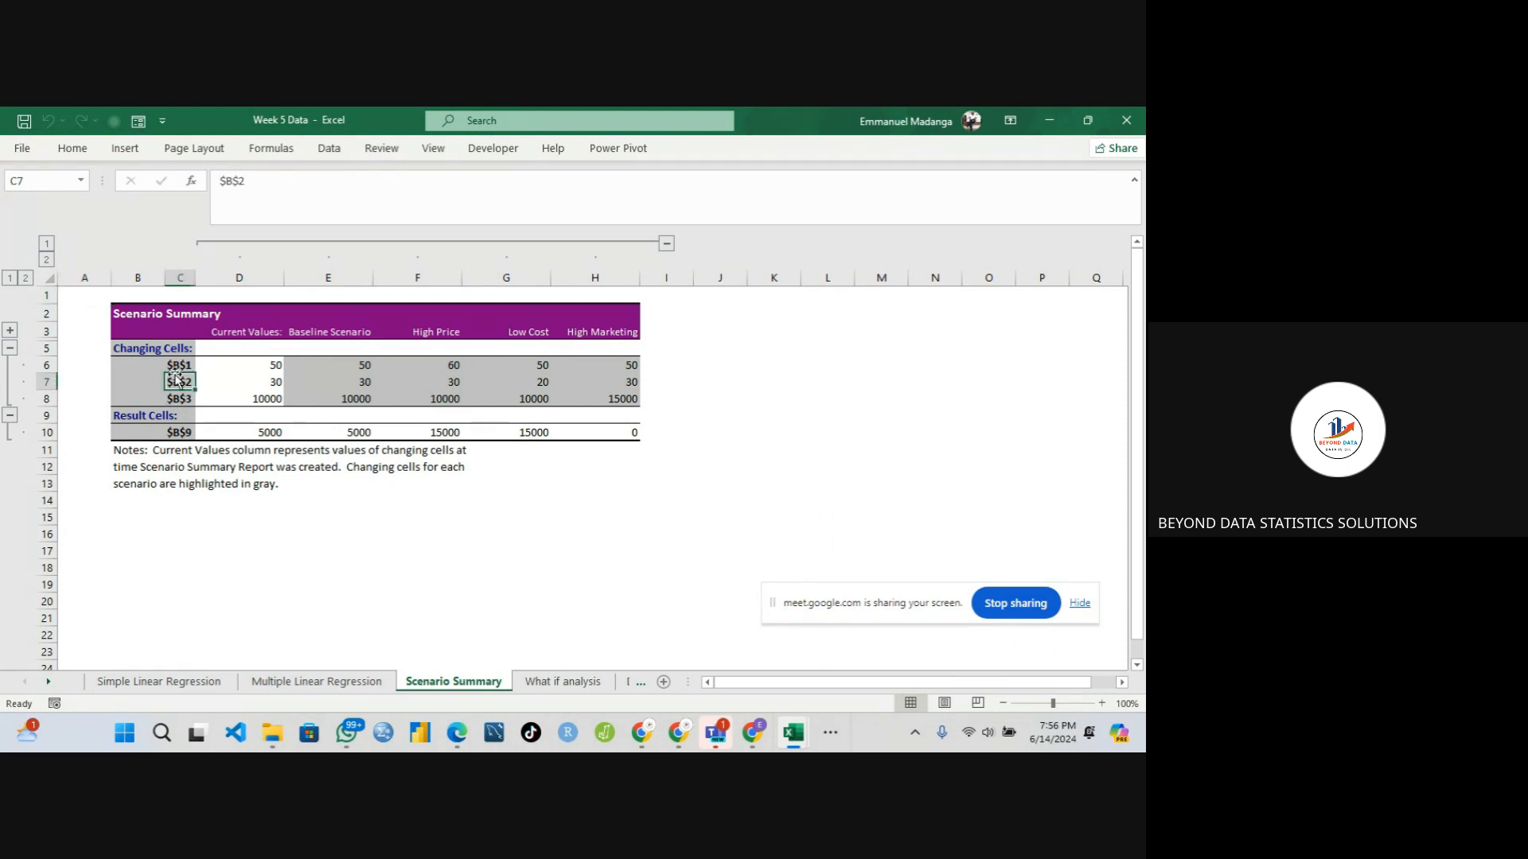
left_click(175, 363)
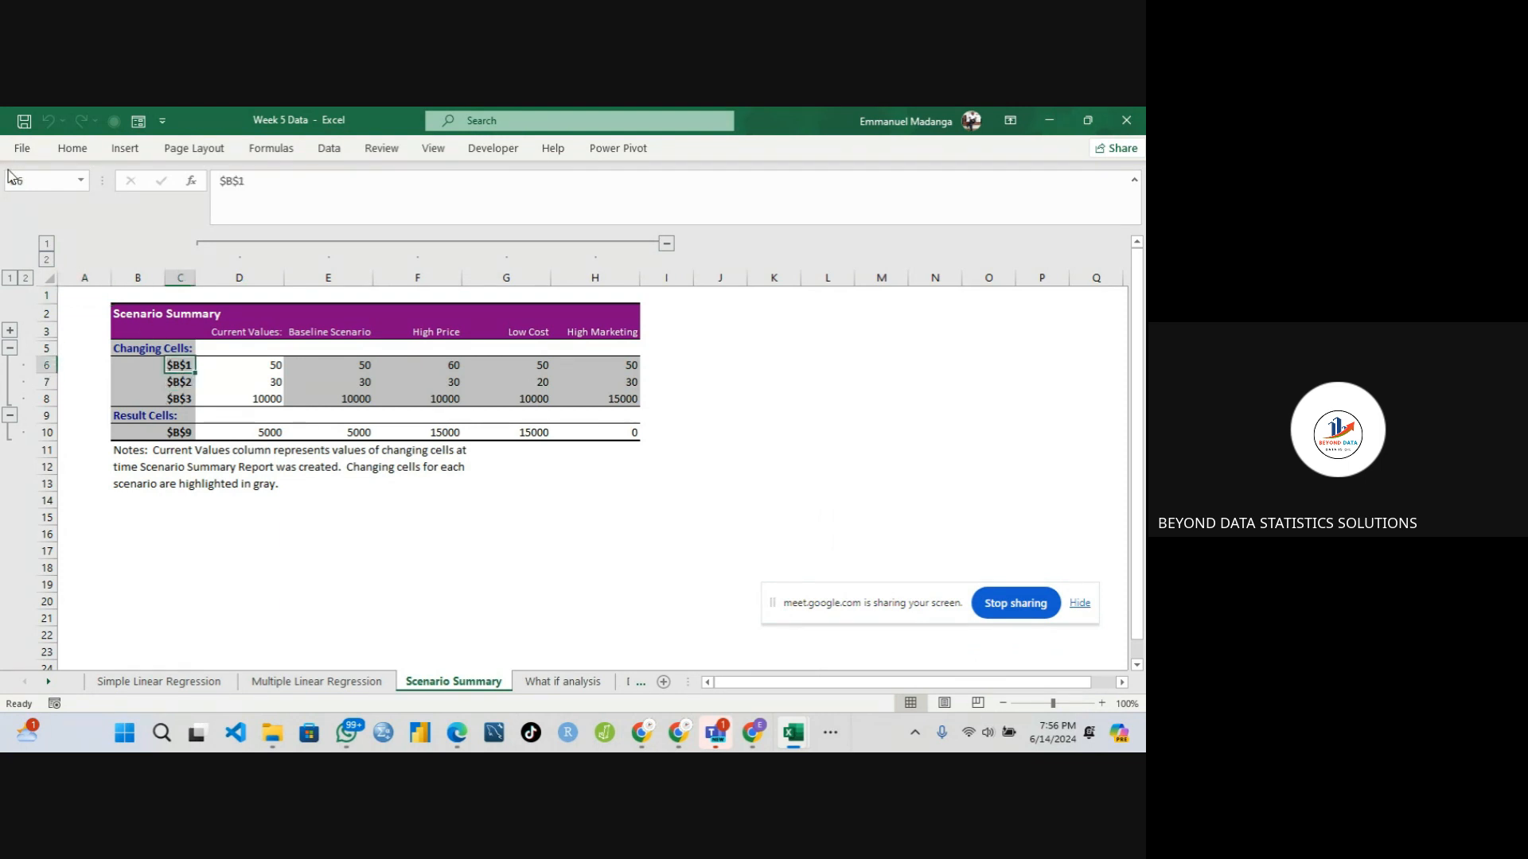
left_click(27, 185)
type("Price")
key("Return")
- Widen column C slightly and assign the name Cost to cell C7
left_click(175, 382)
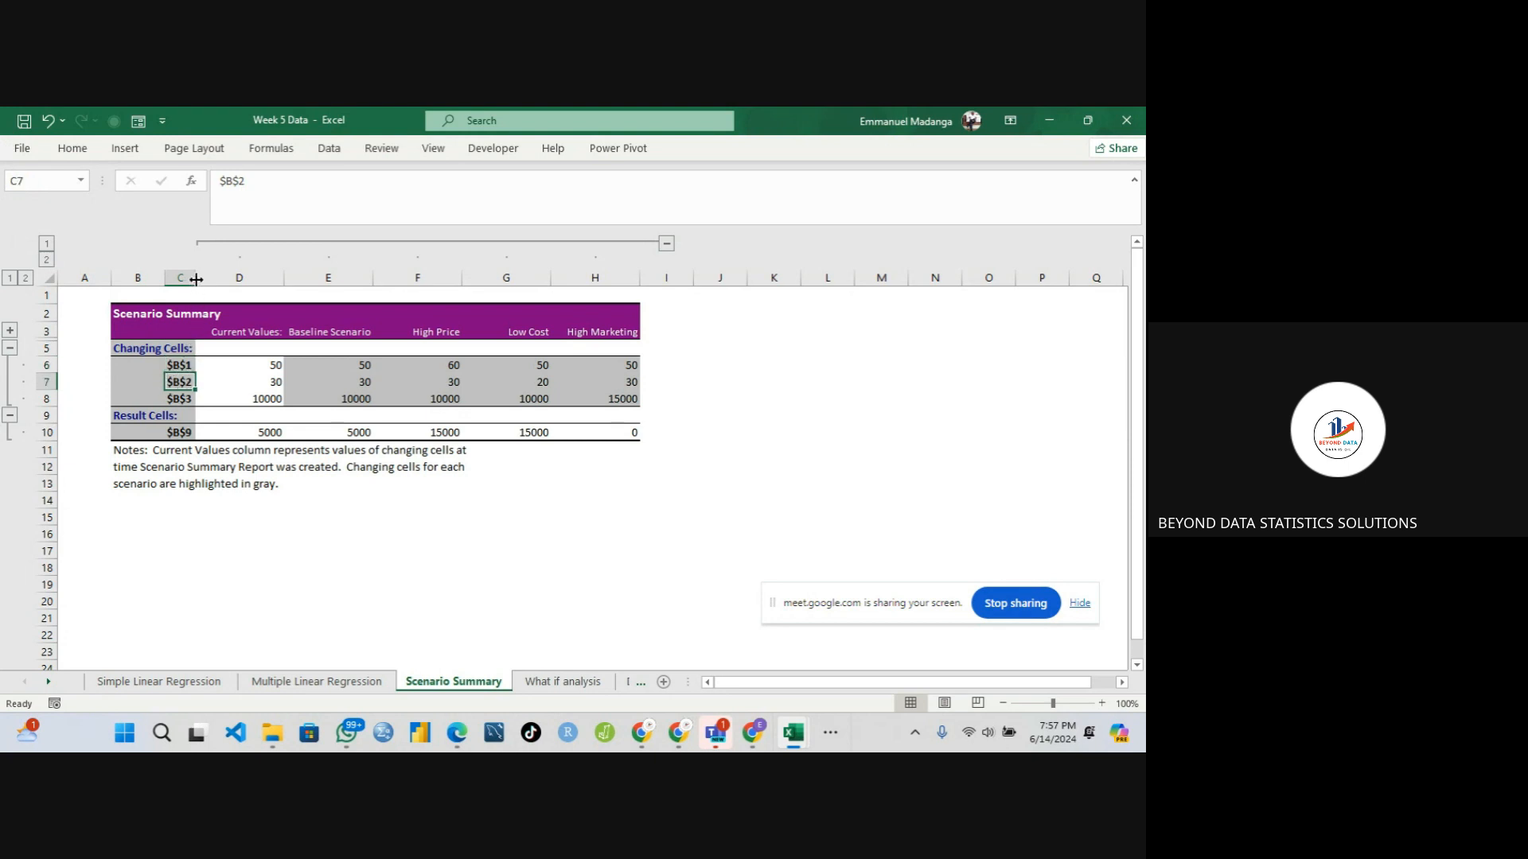
left_click_drag(196, 278, 216, 278)
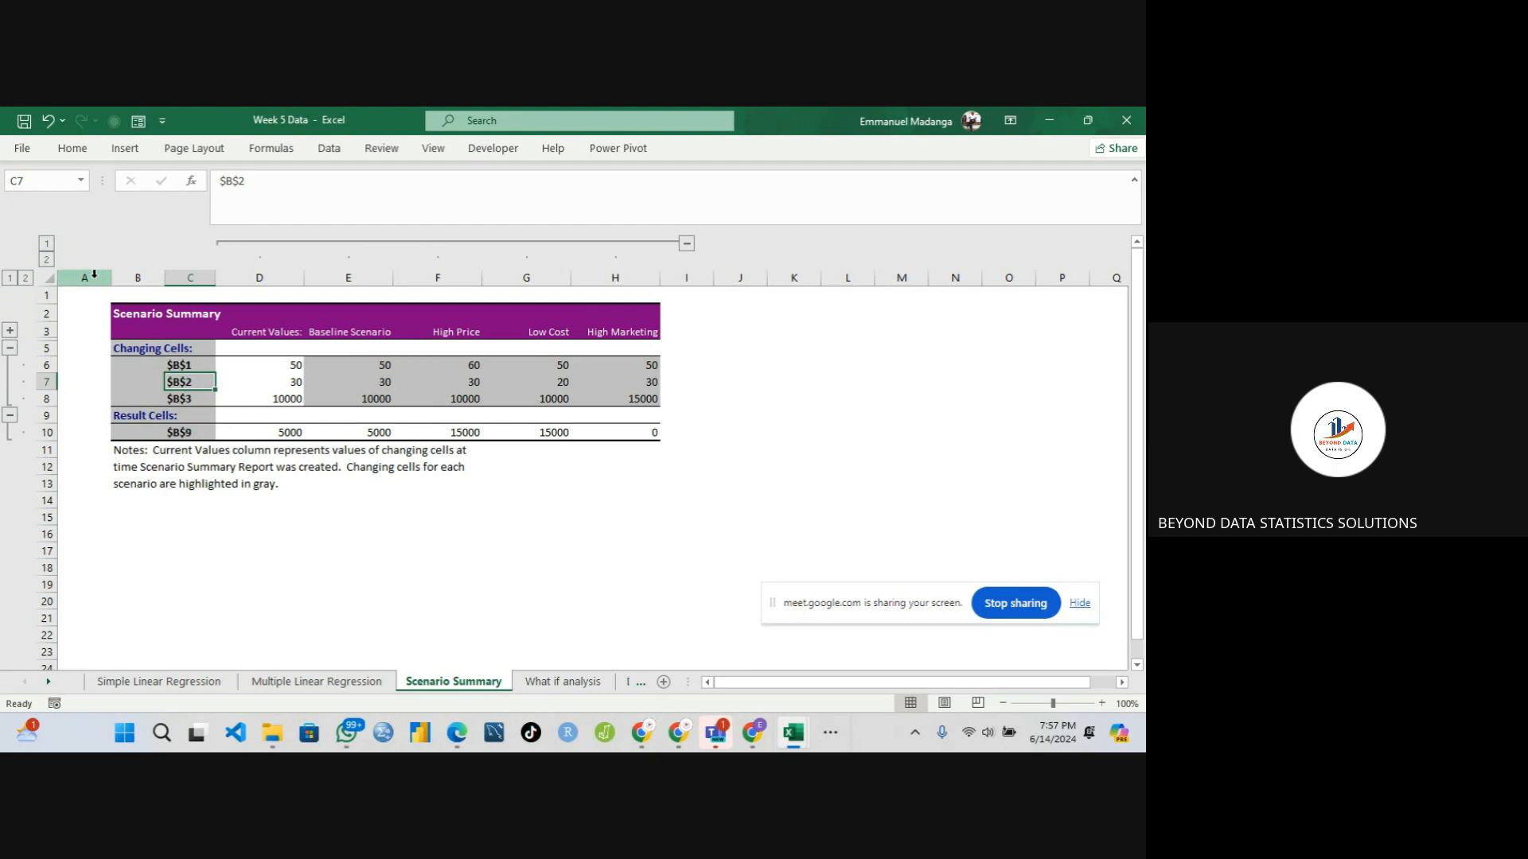
left_click(42, 178)
type("Cost")
key("Return")
- Try to assign the name Marketing to cell C8 and the name Profit to cell C10
left_click(191, 397)
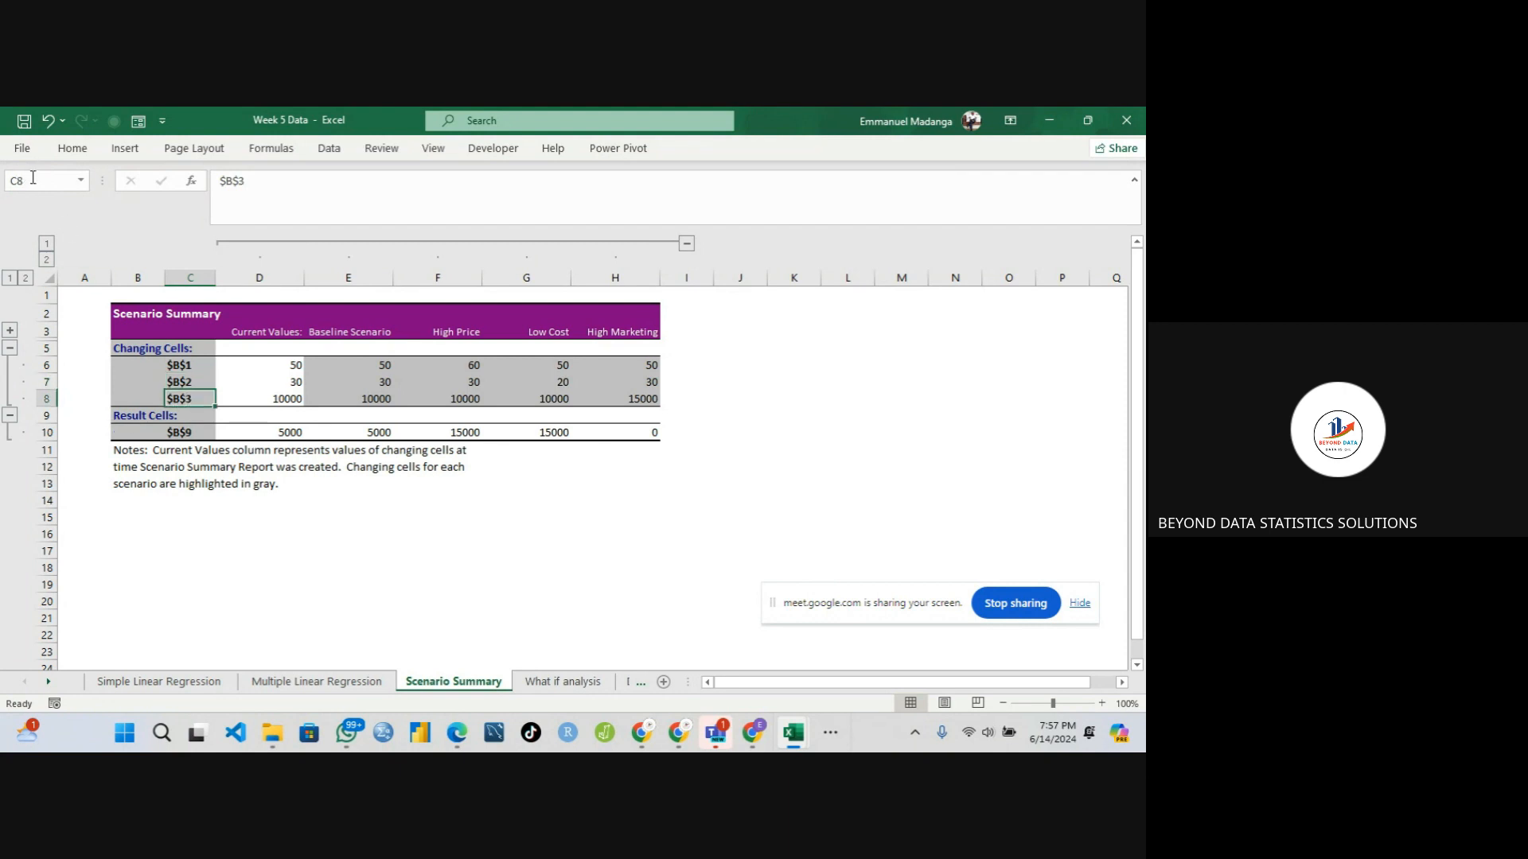
left_click(33, 178)
type("Marketing")
key("Return")
left_click(184, 435)
left_click(43, 184)
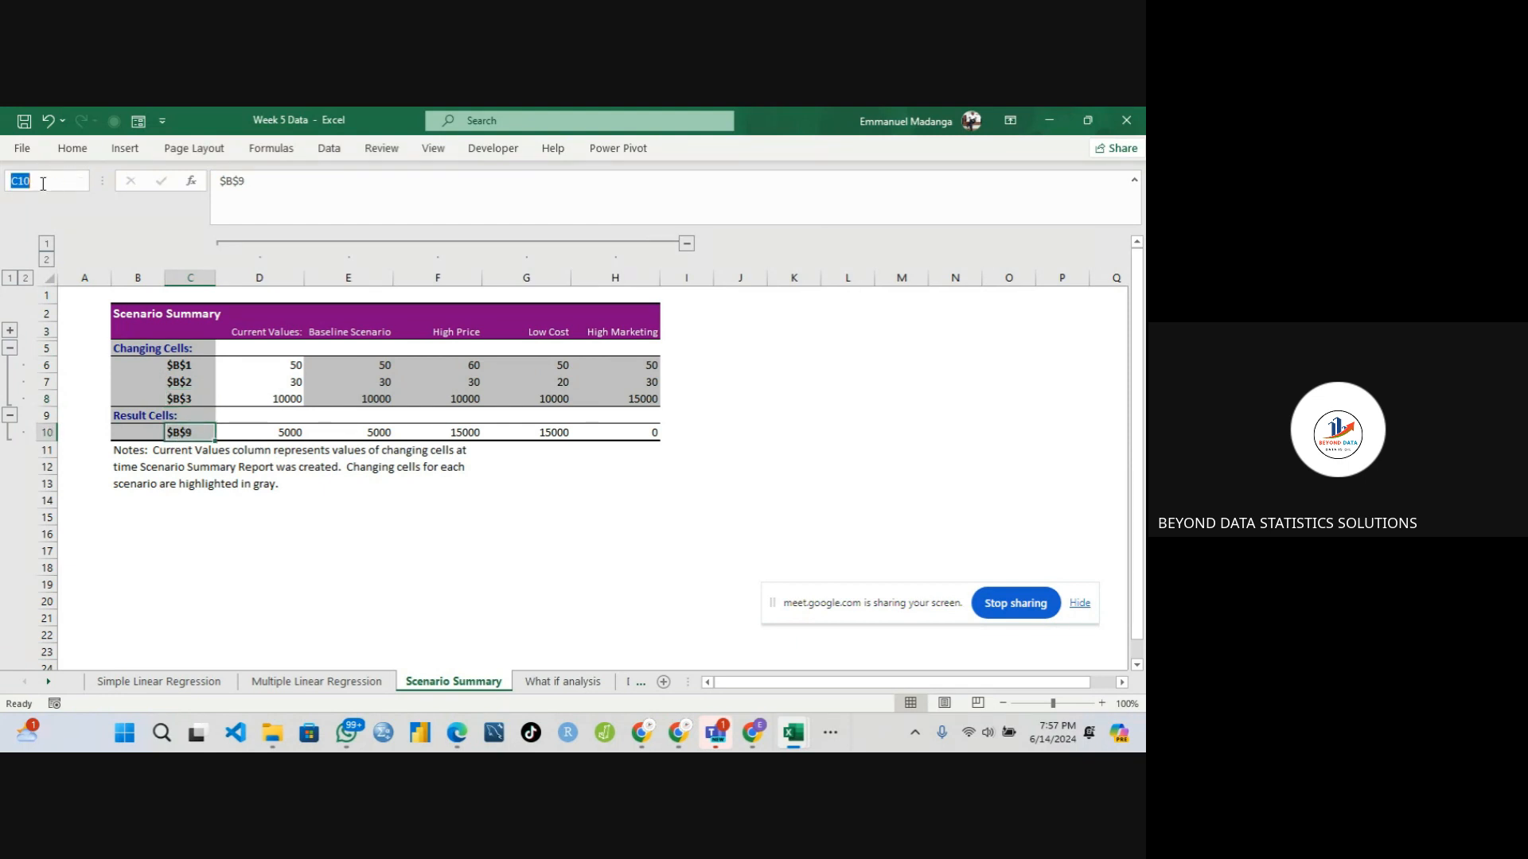
type("Profit")
key("Return")
left_click(197, 497)
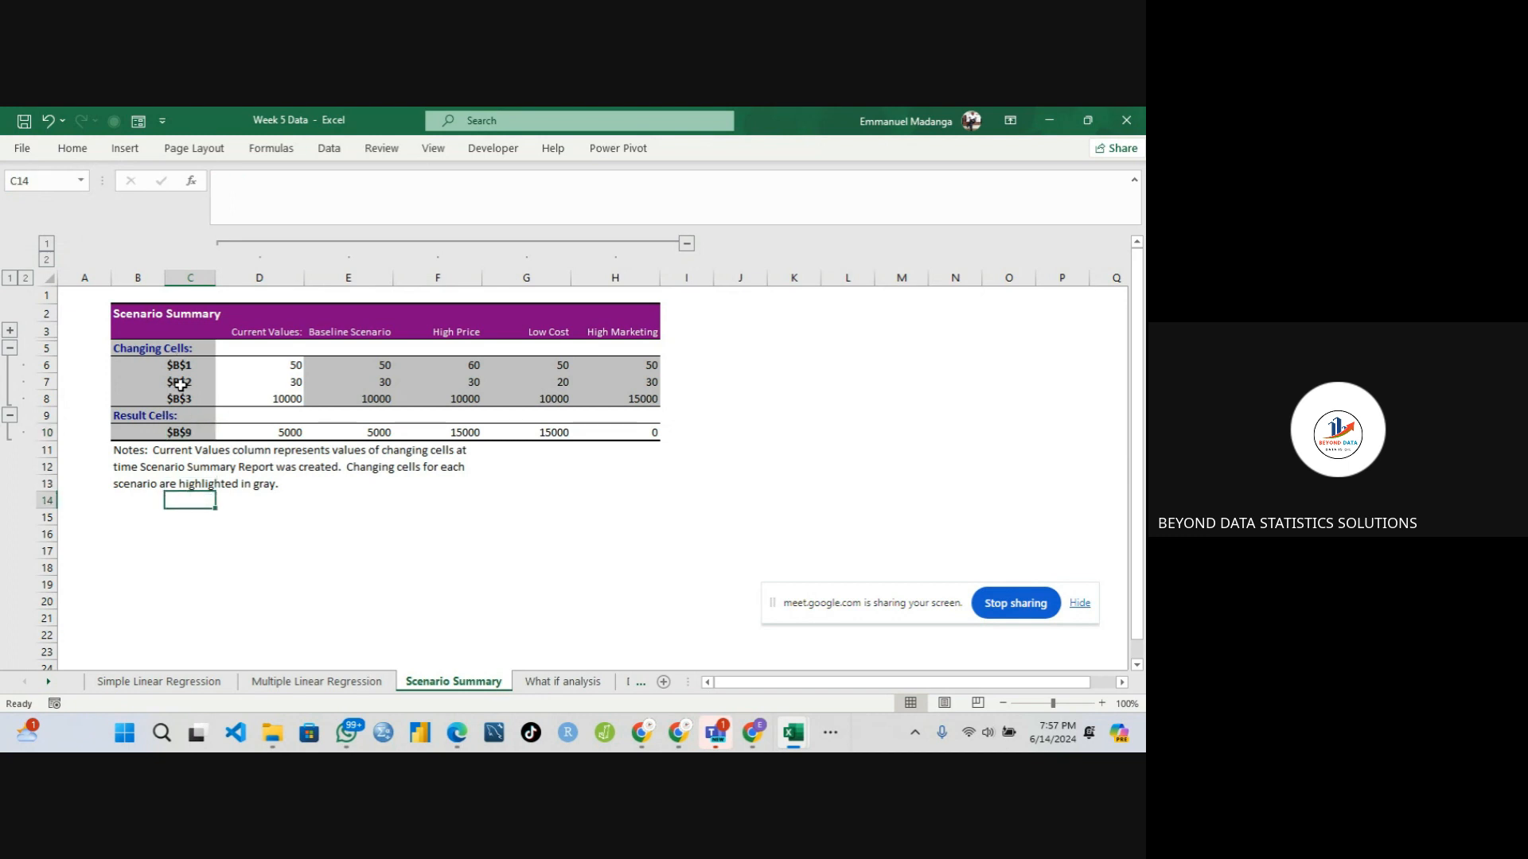
- Examine the price, cost and marketing entries in the Current Values column against their changing-cell labels
left_click(275, 369)
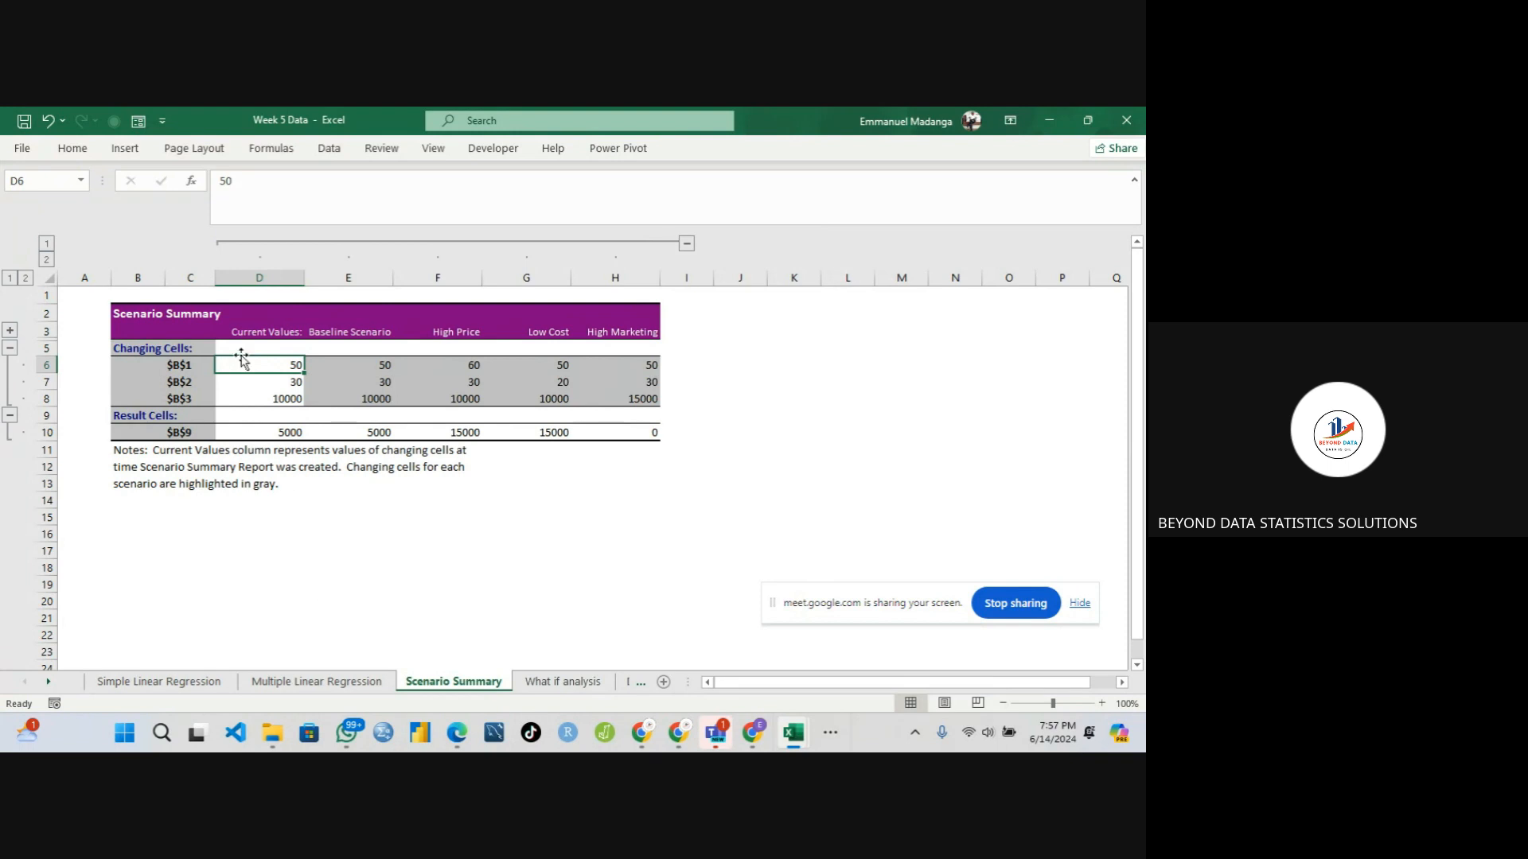
left_click(179, 365)
left_click(265, 372)
left_click(271, 378)
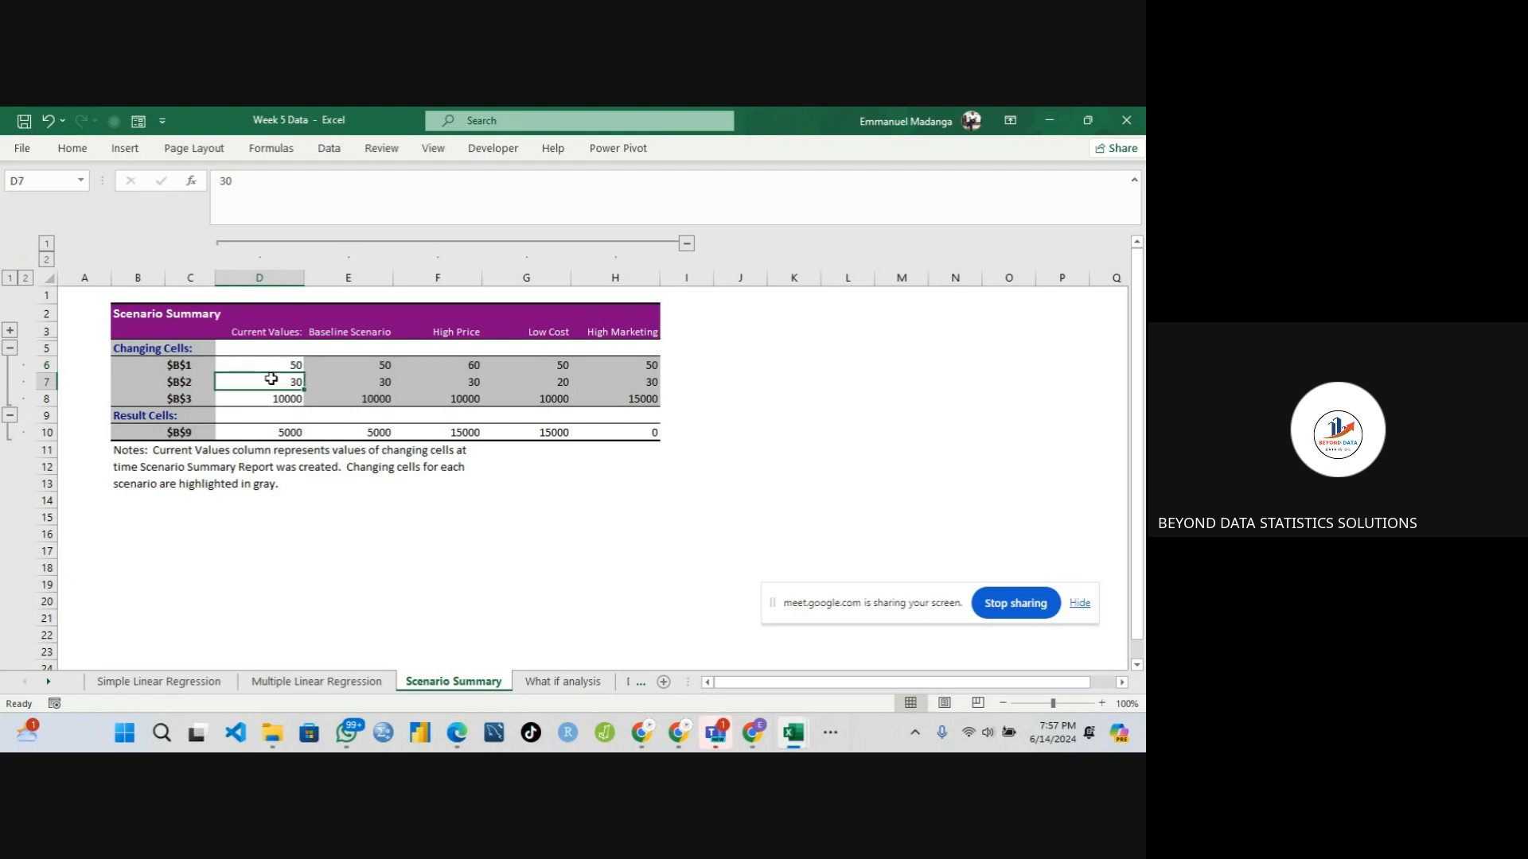
left_click(198, 381)
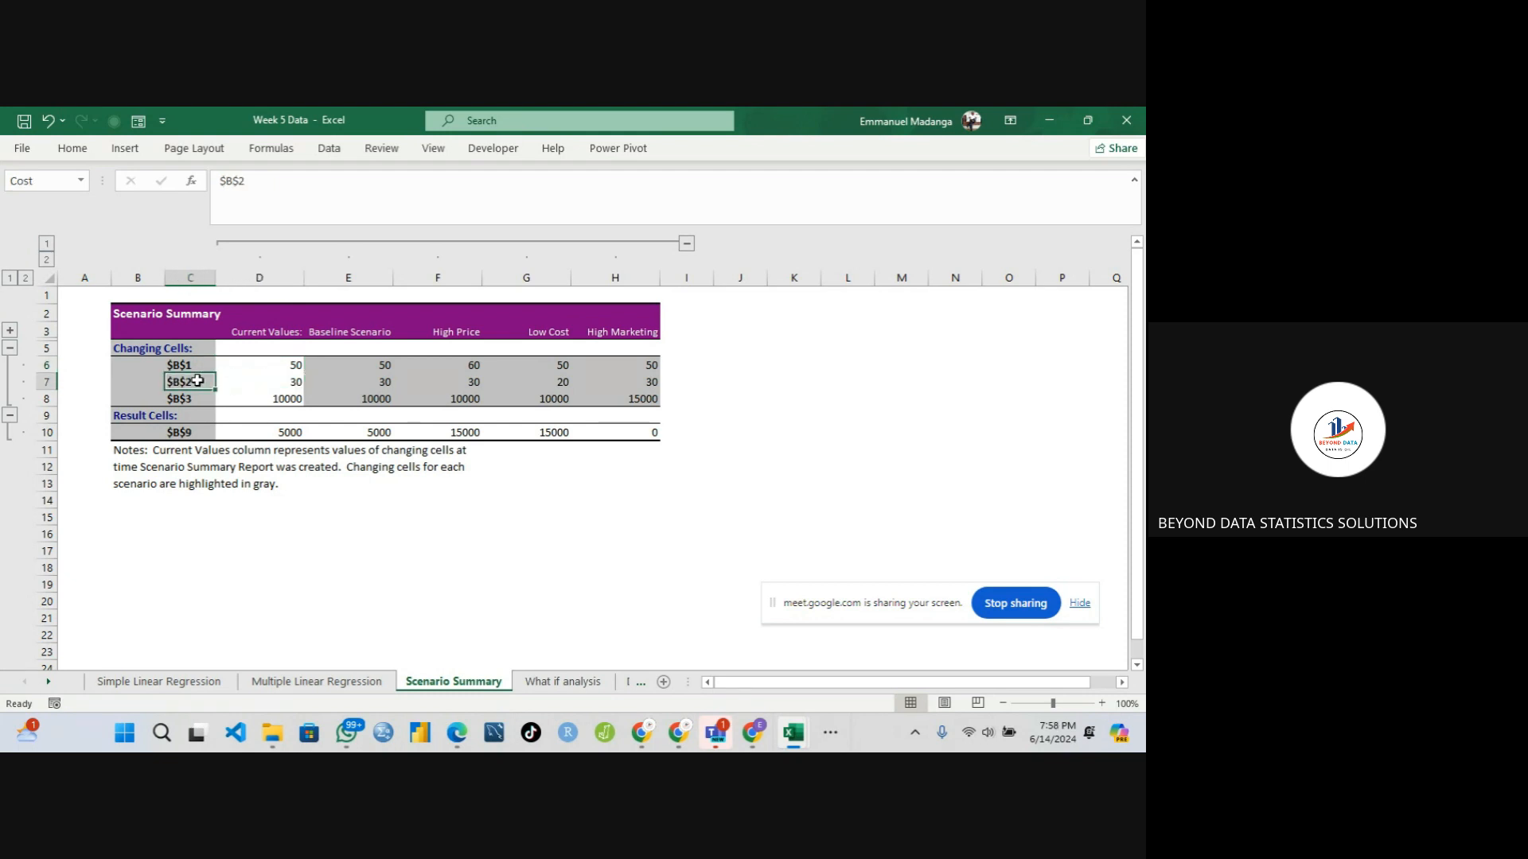
left_click(280, 382)
left_click(261, 398)
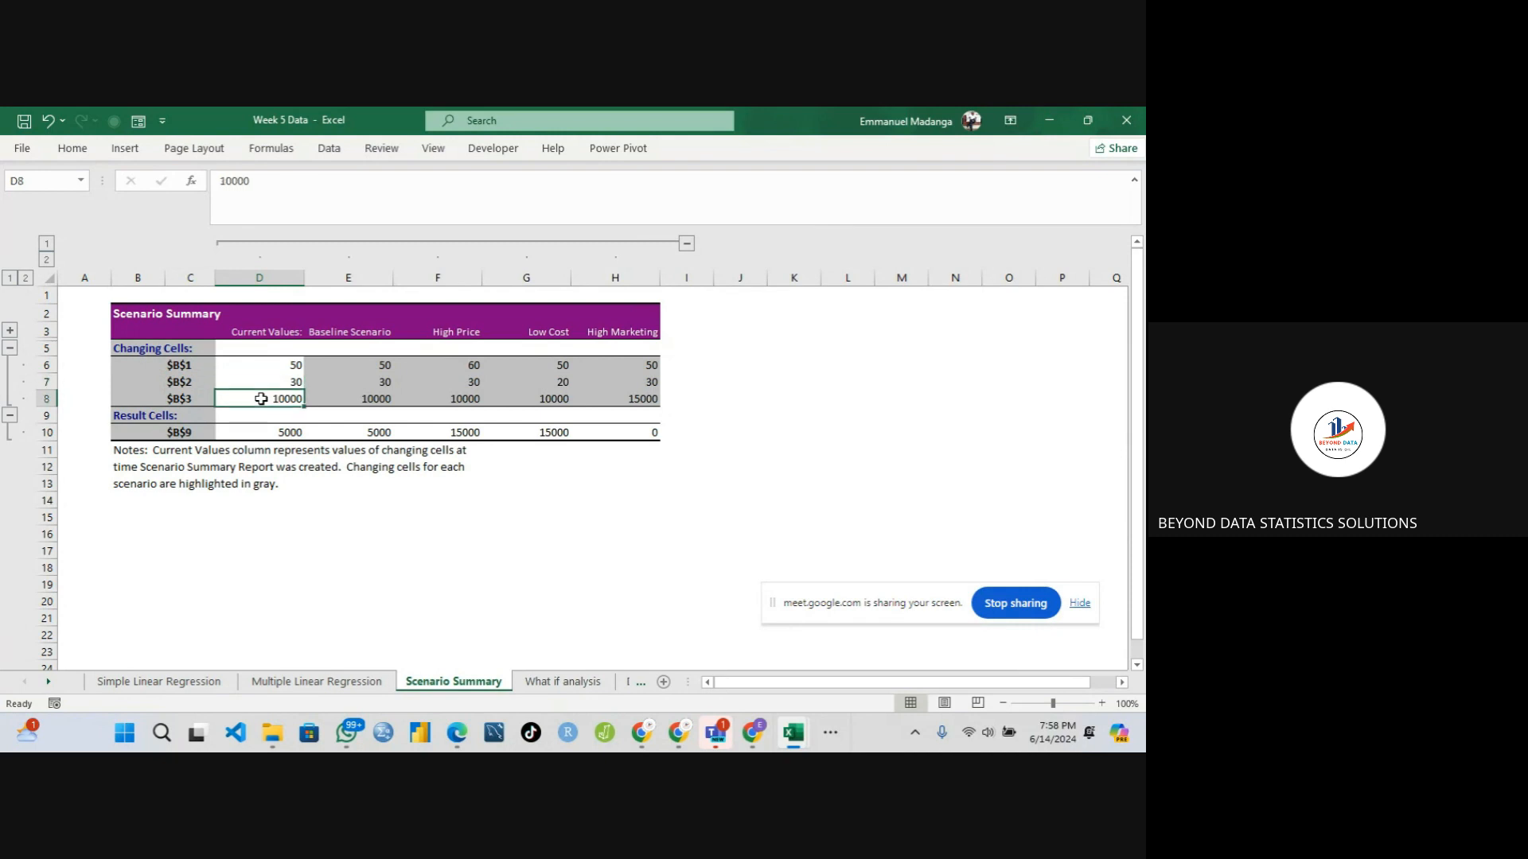
- Enter the name Marketing again for cell C8, the $B$3 label
left_click(190, 397)
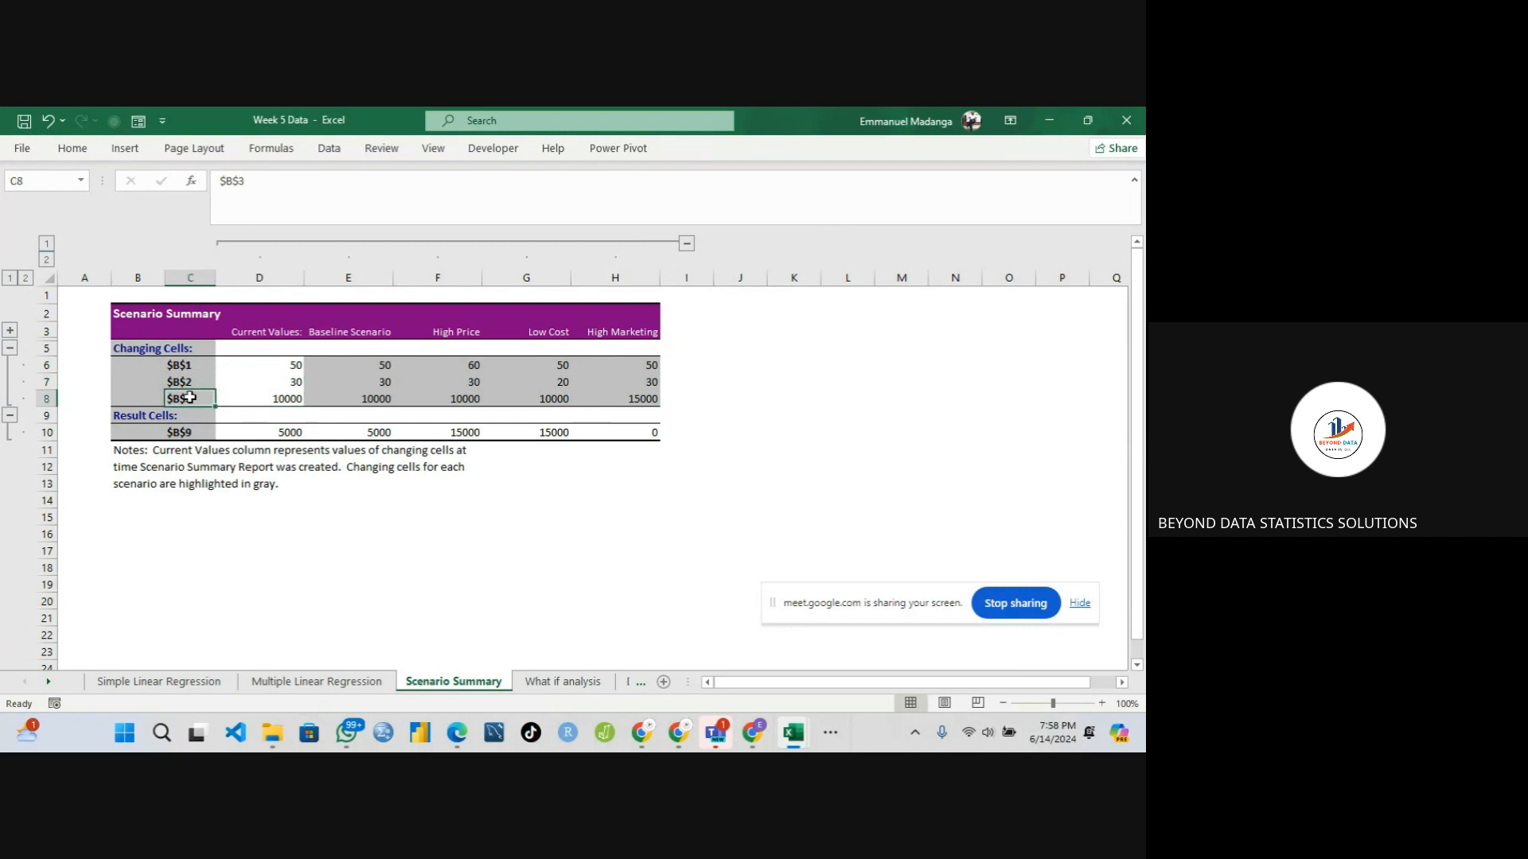
left_click(35, 182)
type("Marketing")
left_click(220, 430)
left_click(193, 396)
- Compare the profit results in row 10 for the current values and Baseline Scenario, and move on to the High Price column
left_click(287, 401)
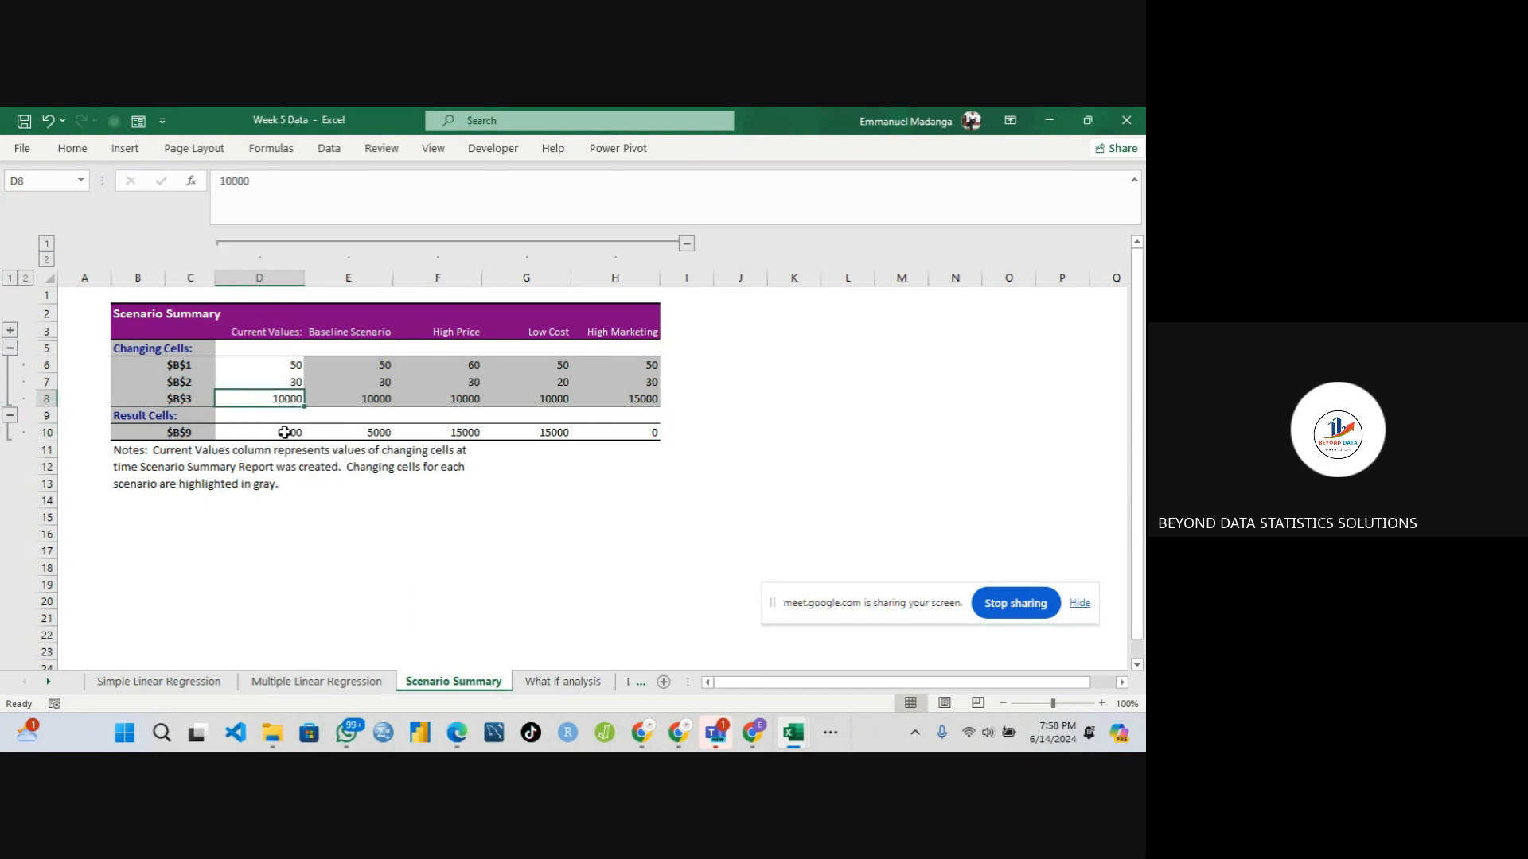
left_click(278, 432)
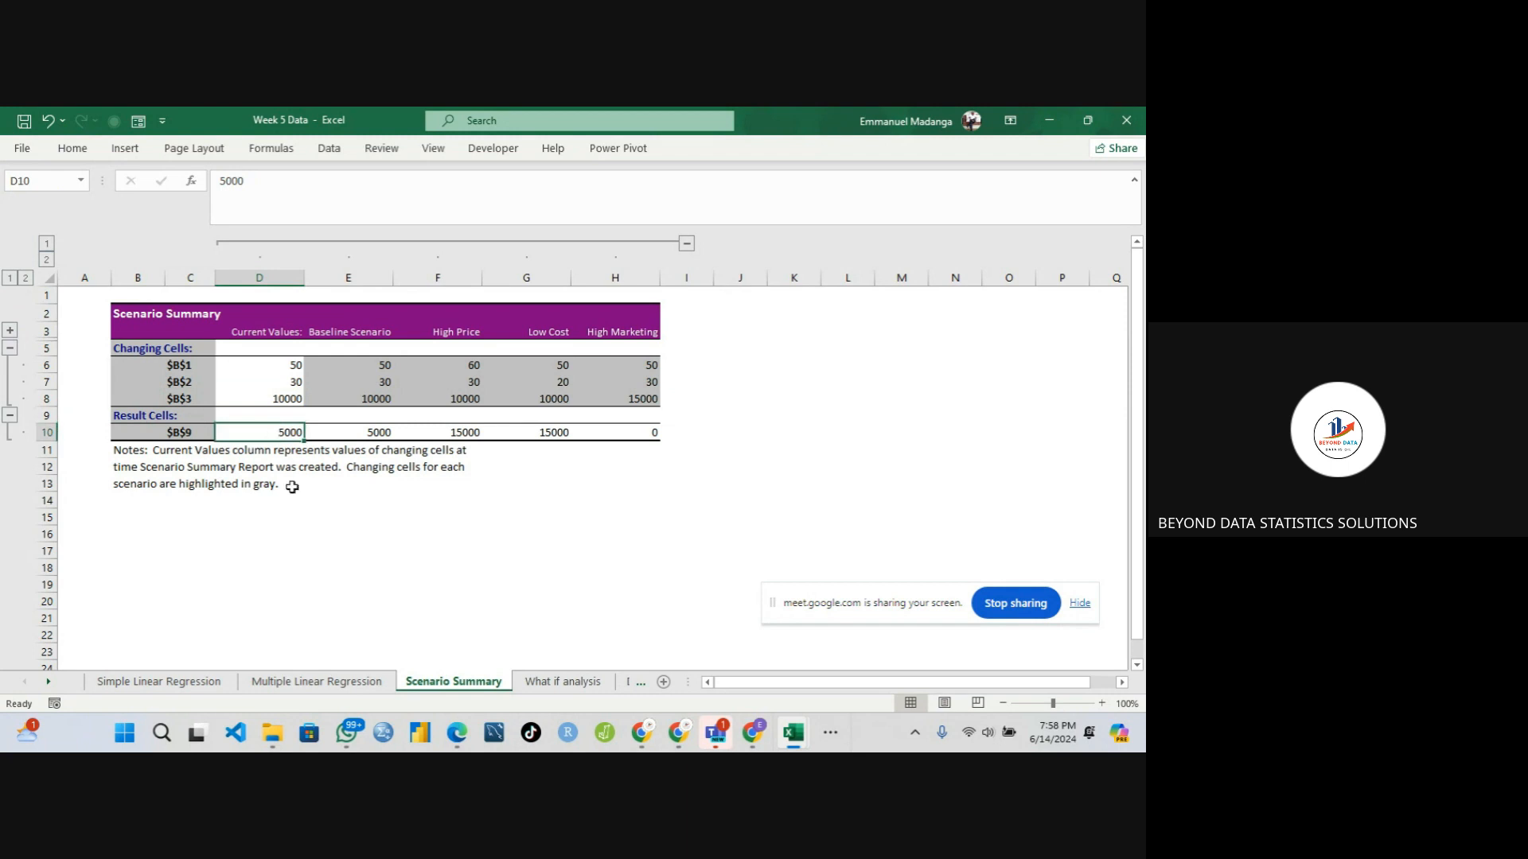
left_click(203, 433)
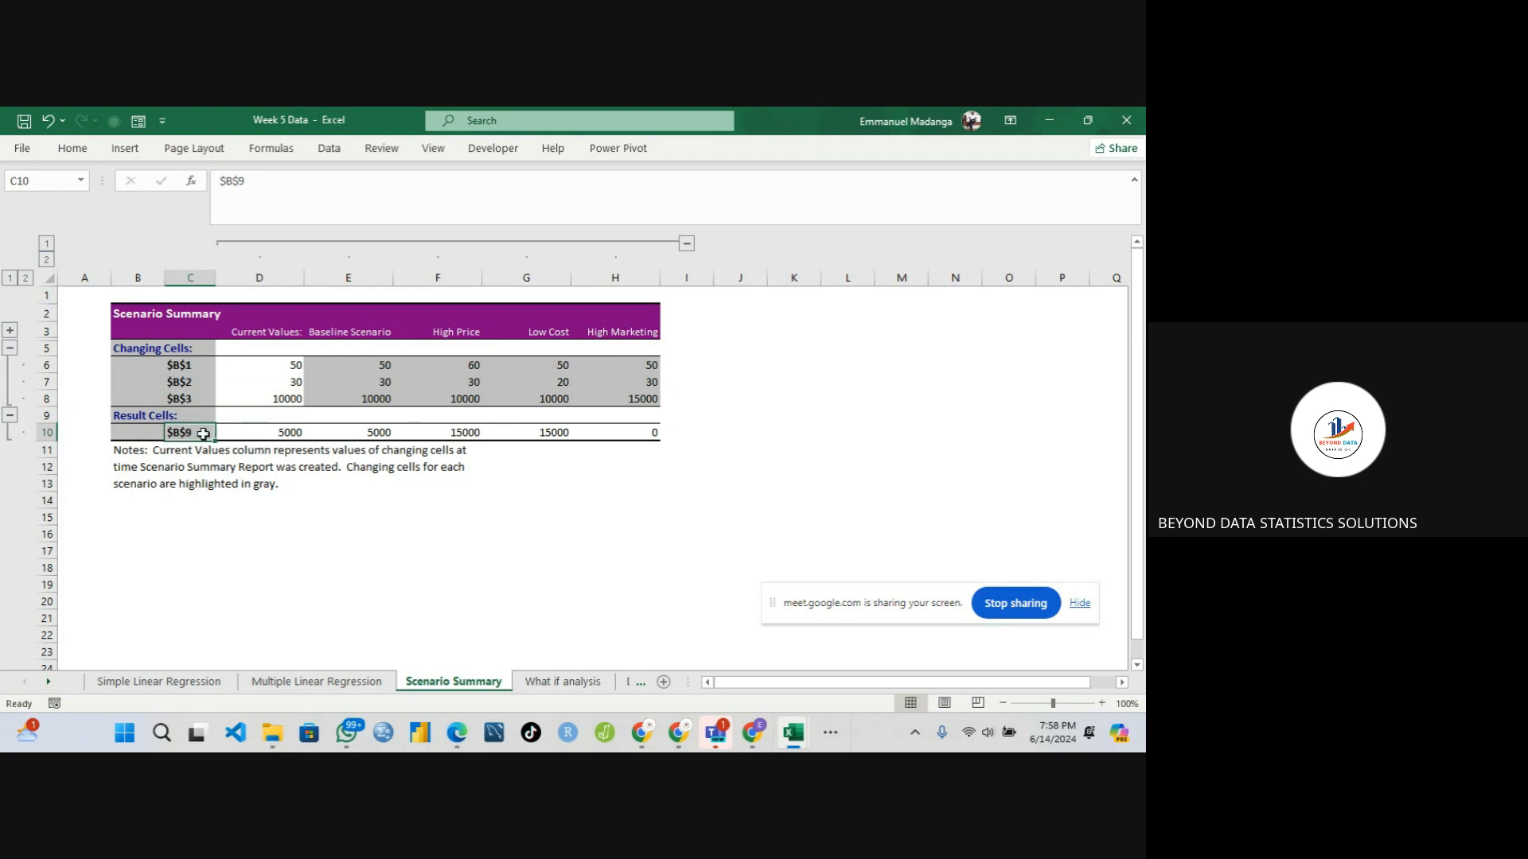
left_click(240, 436)
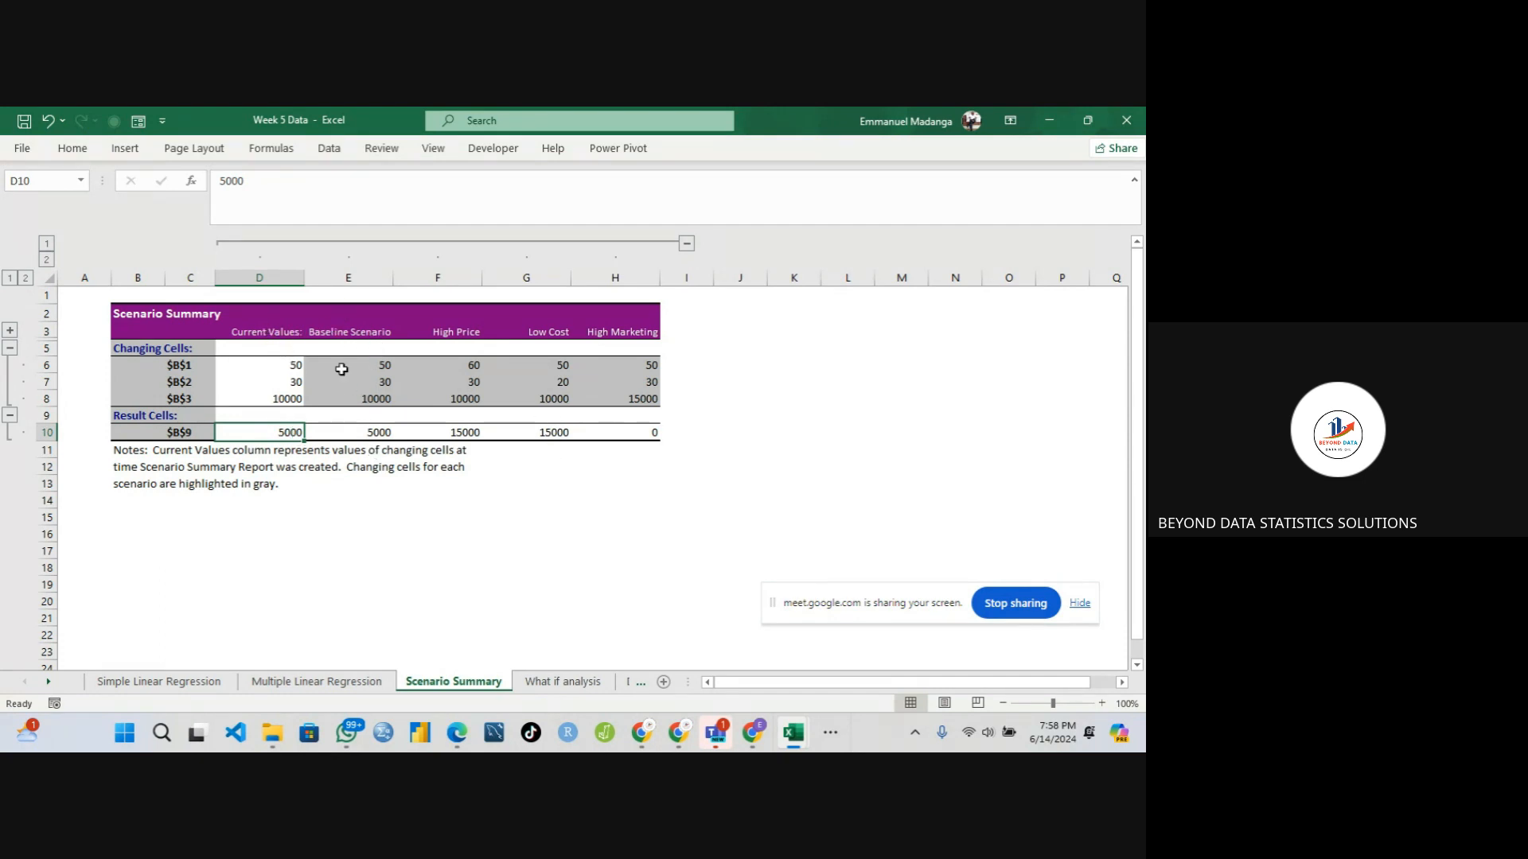
left_click(372, 437)
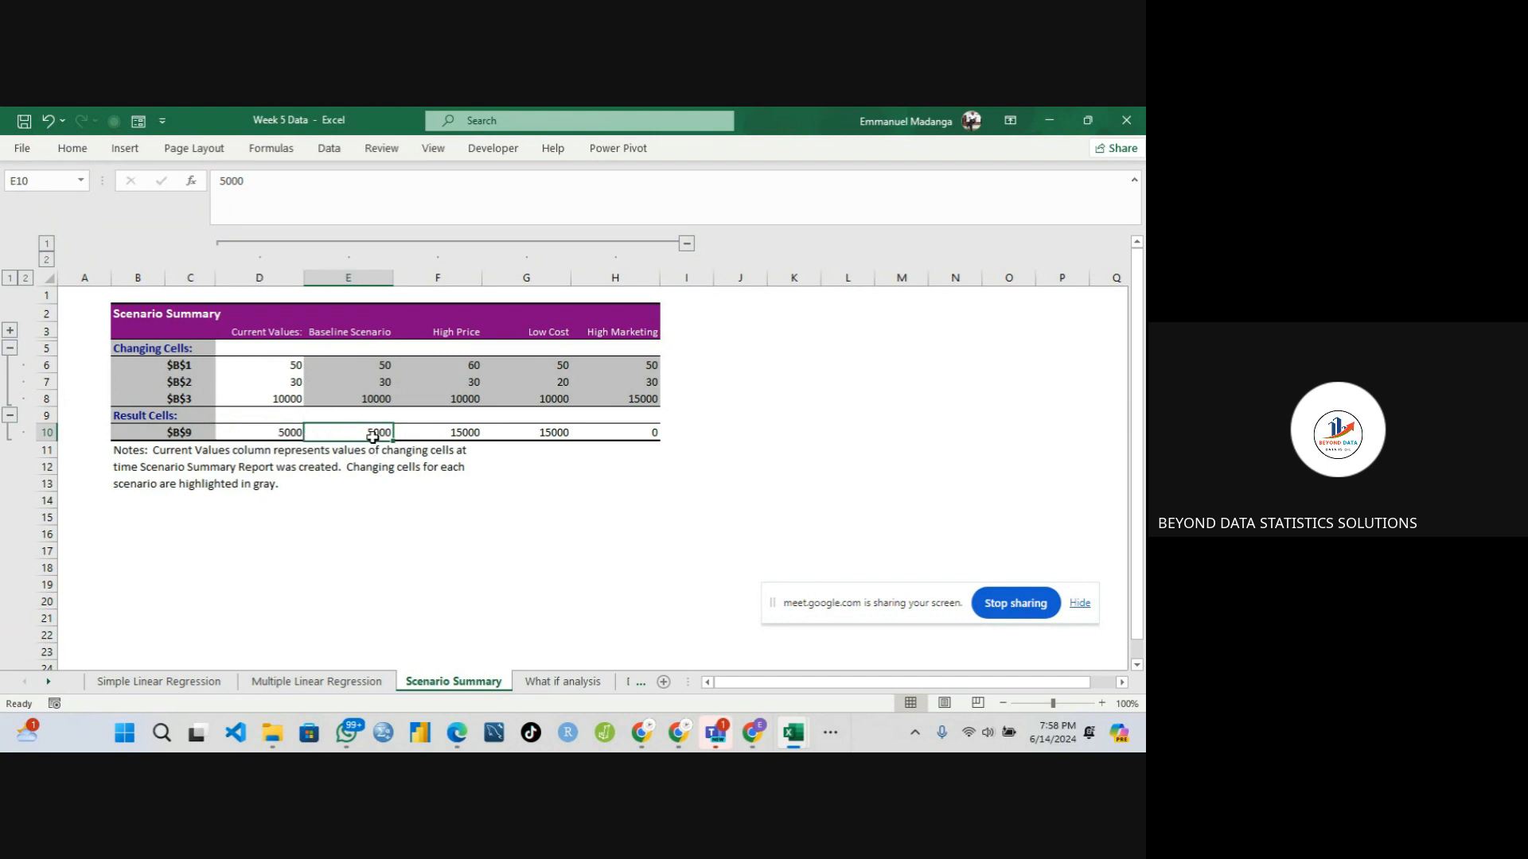
left_click(460, 331)
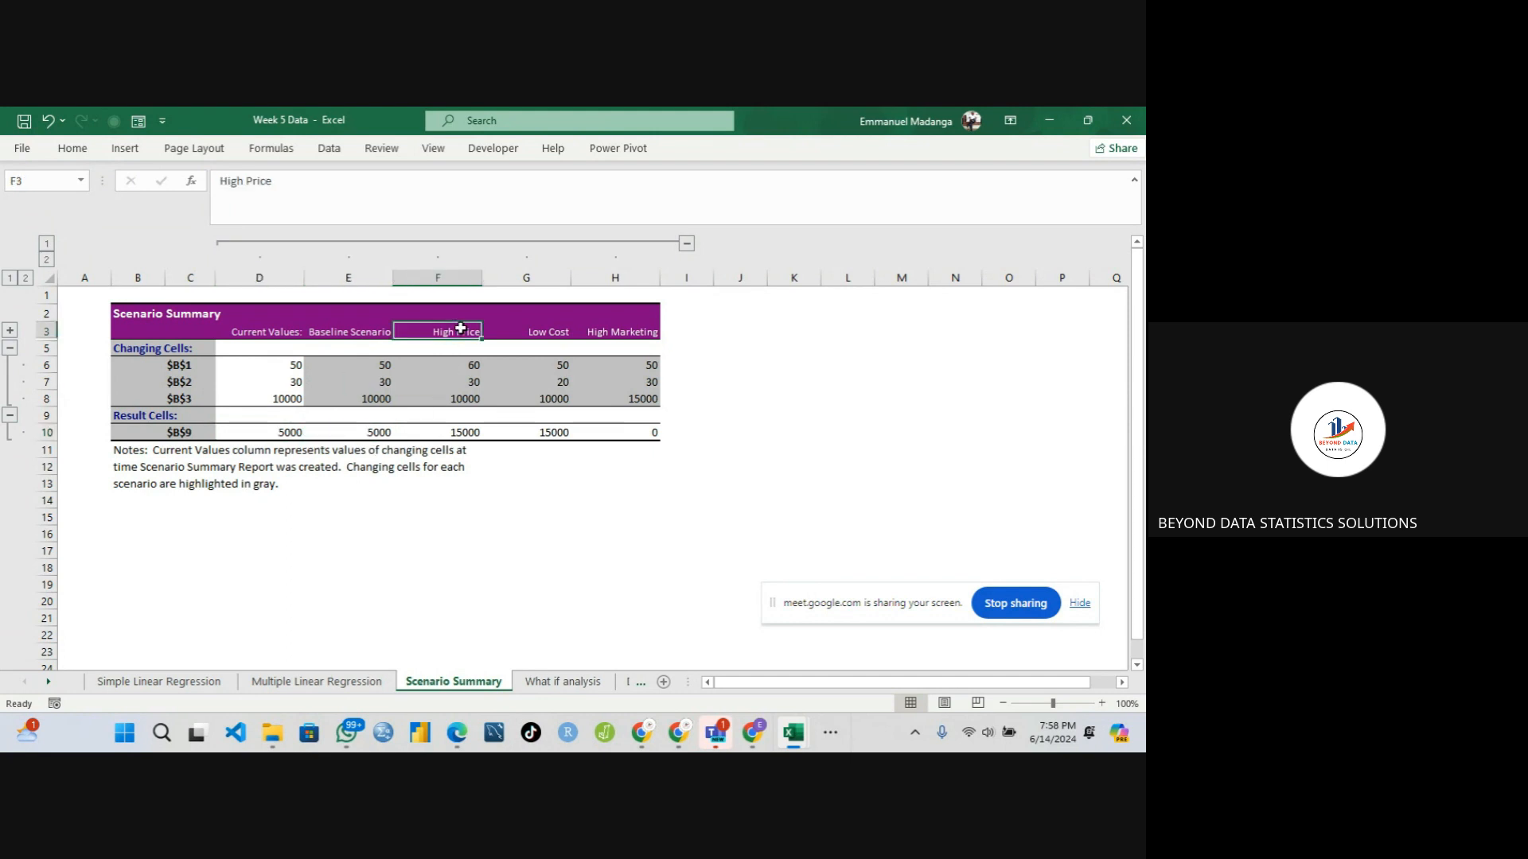
- Compare the changing-cell values and profit results of the High Price and Low Cost scenarios in the Scenario Summary
left_click(465, 435)
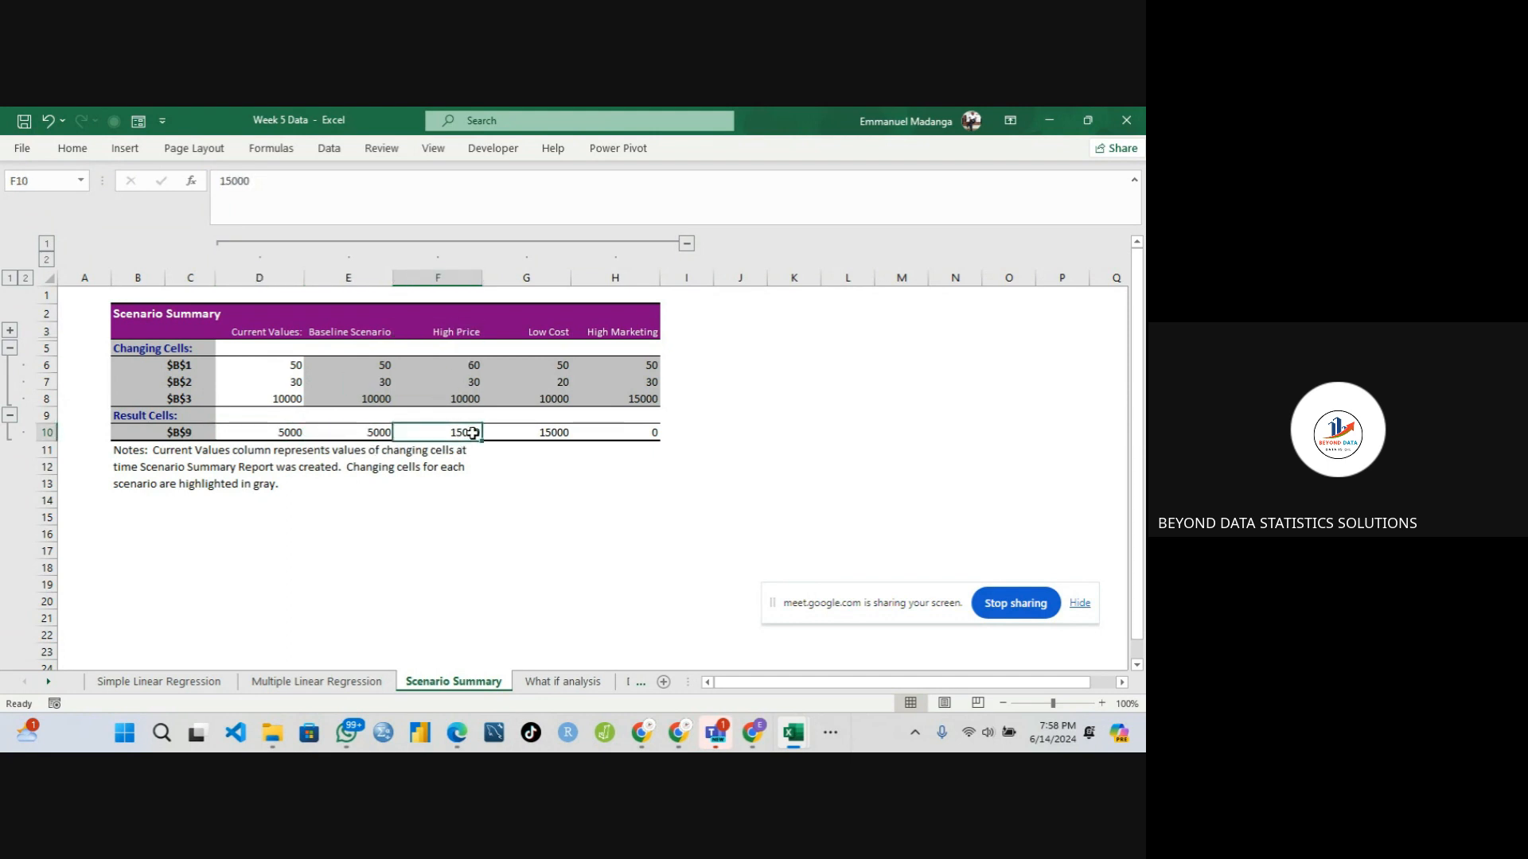
left_click(466, 366)
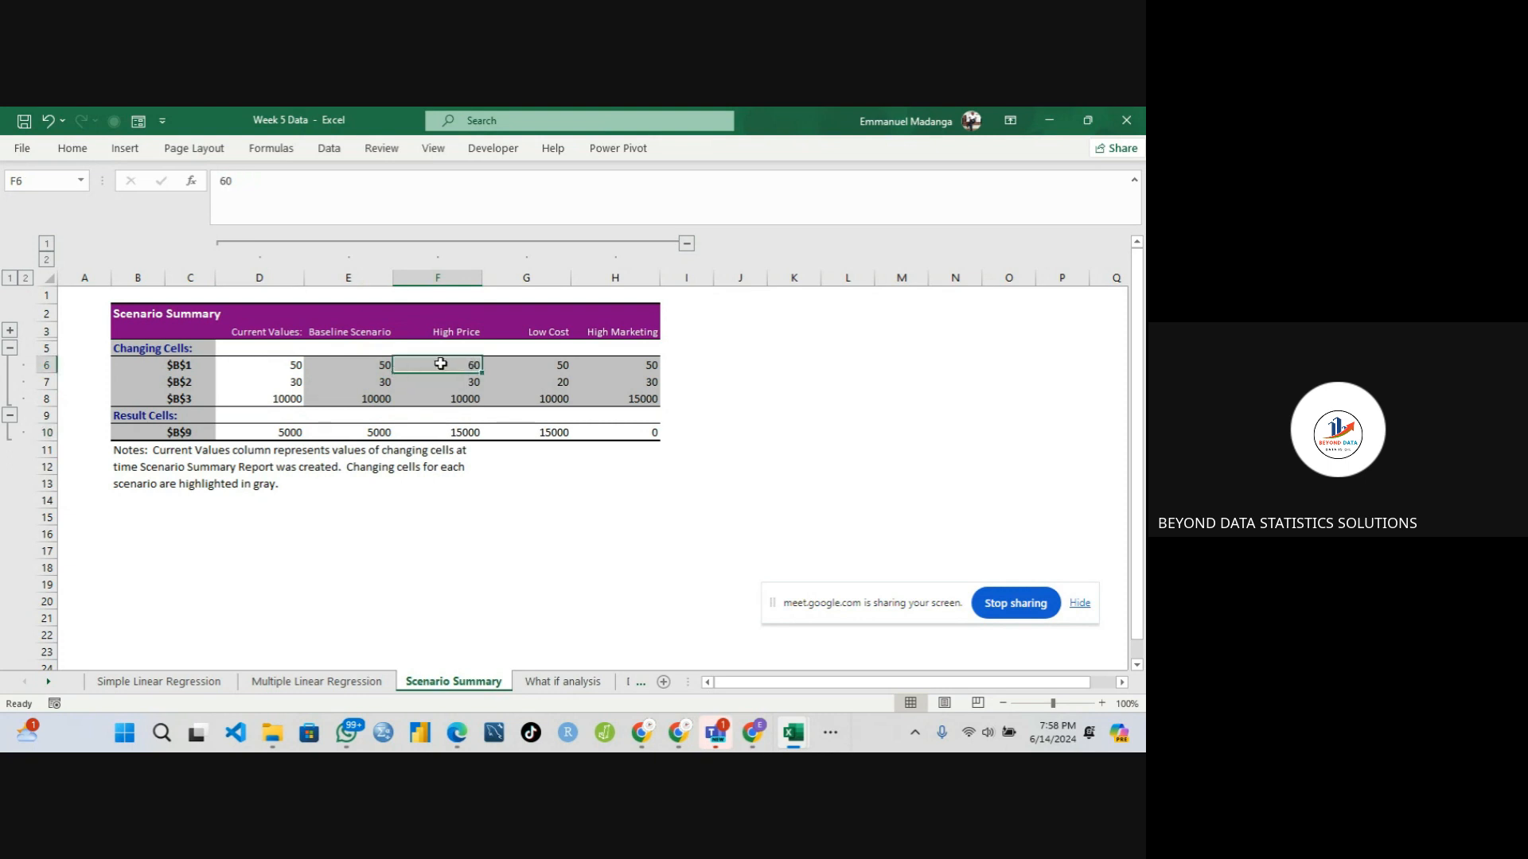
left_click(454, 433)
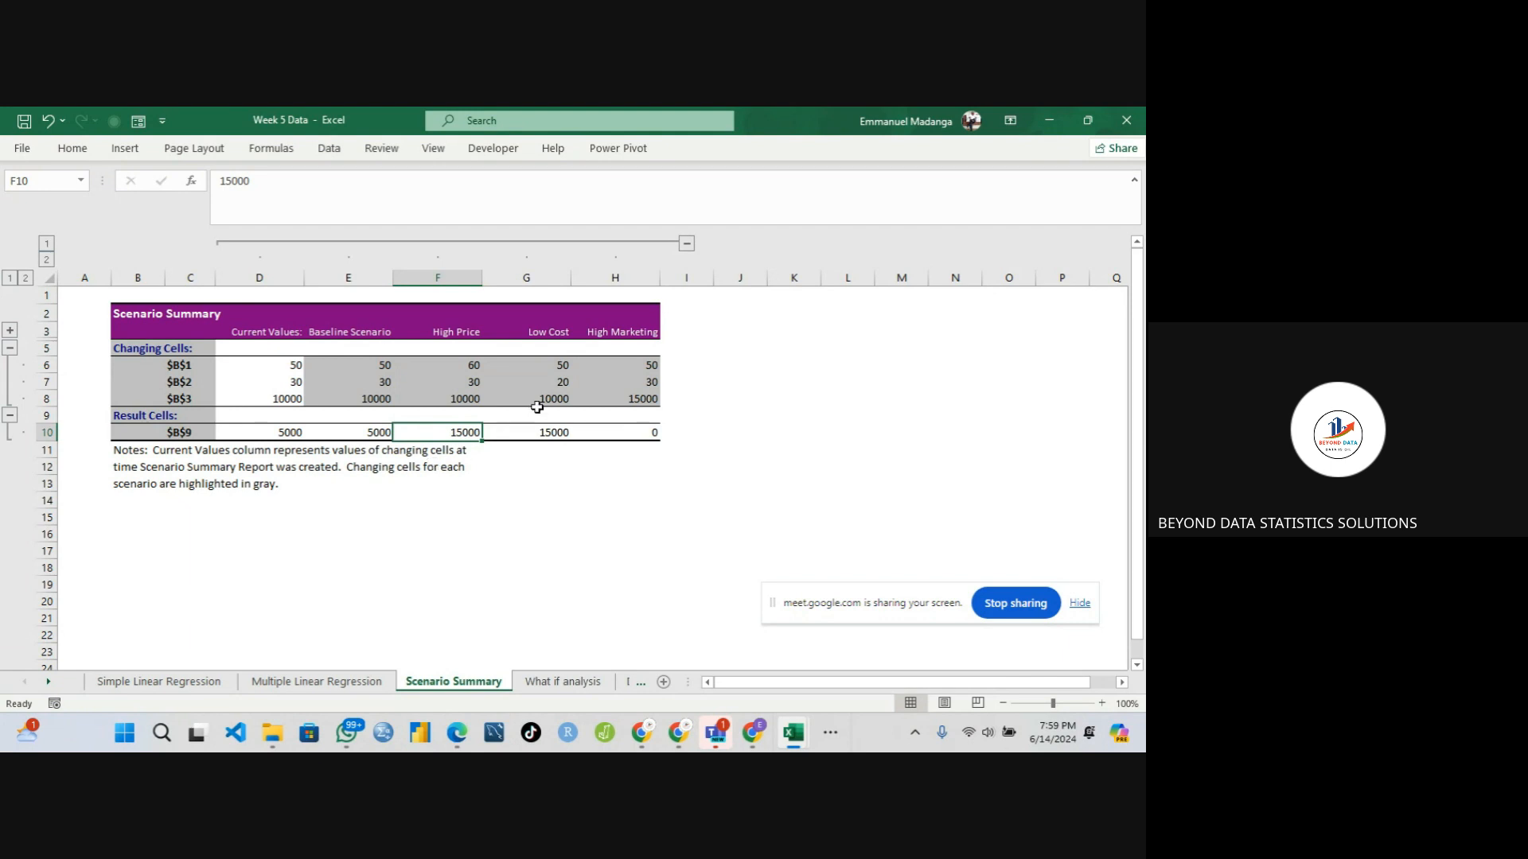
left_click(565, 336)
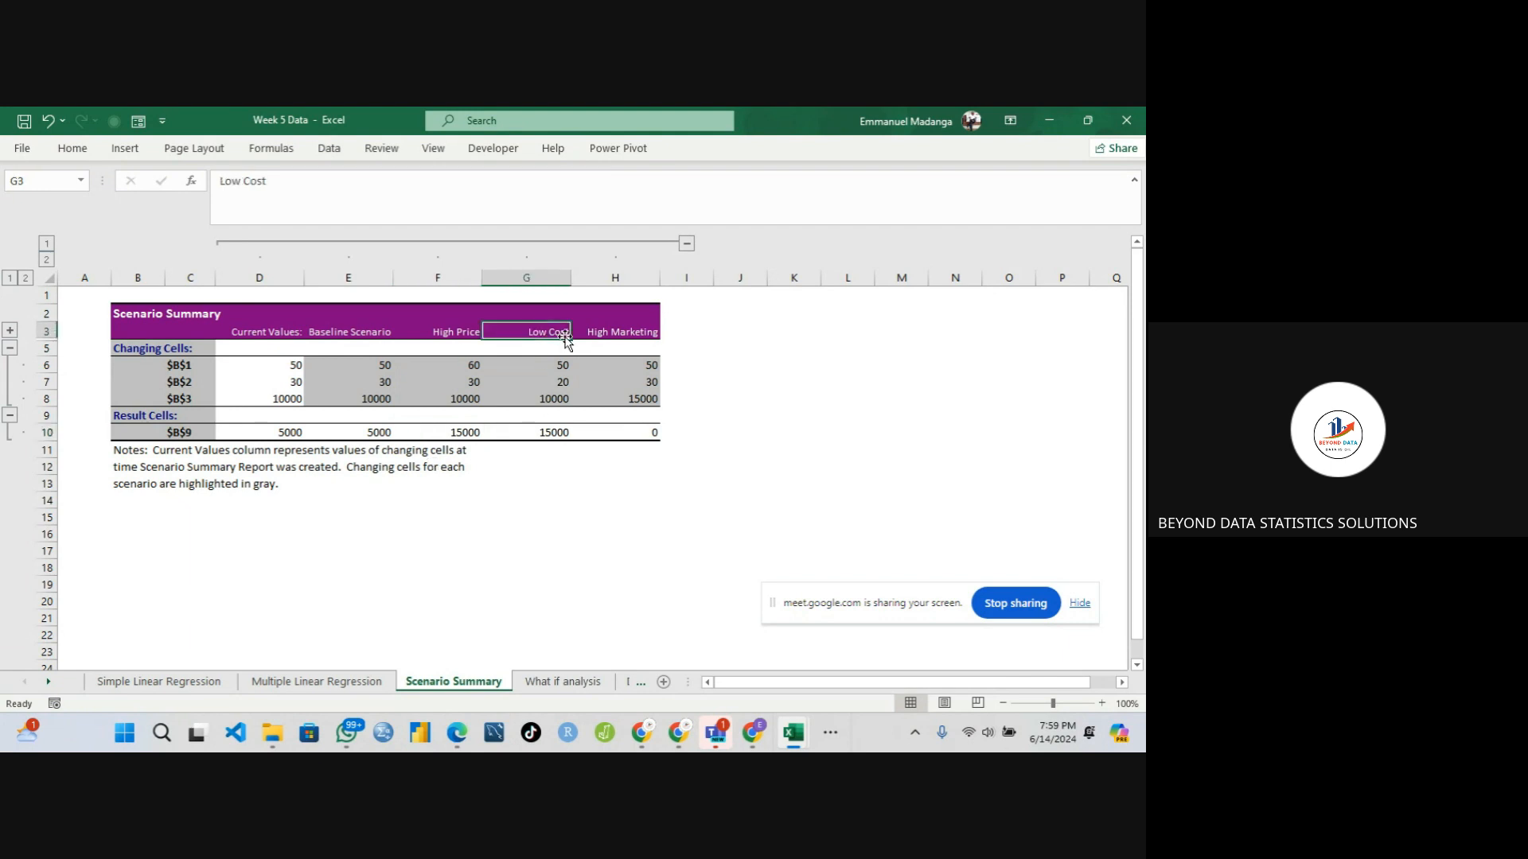
left_click(558, 367)
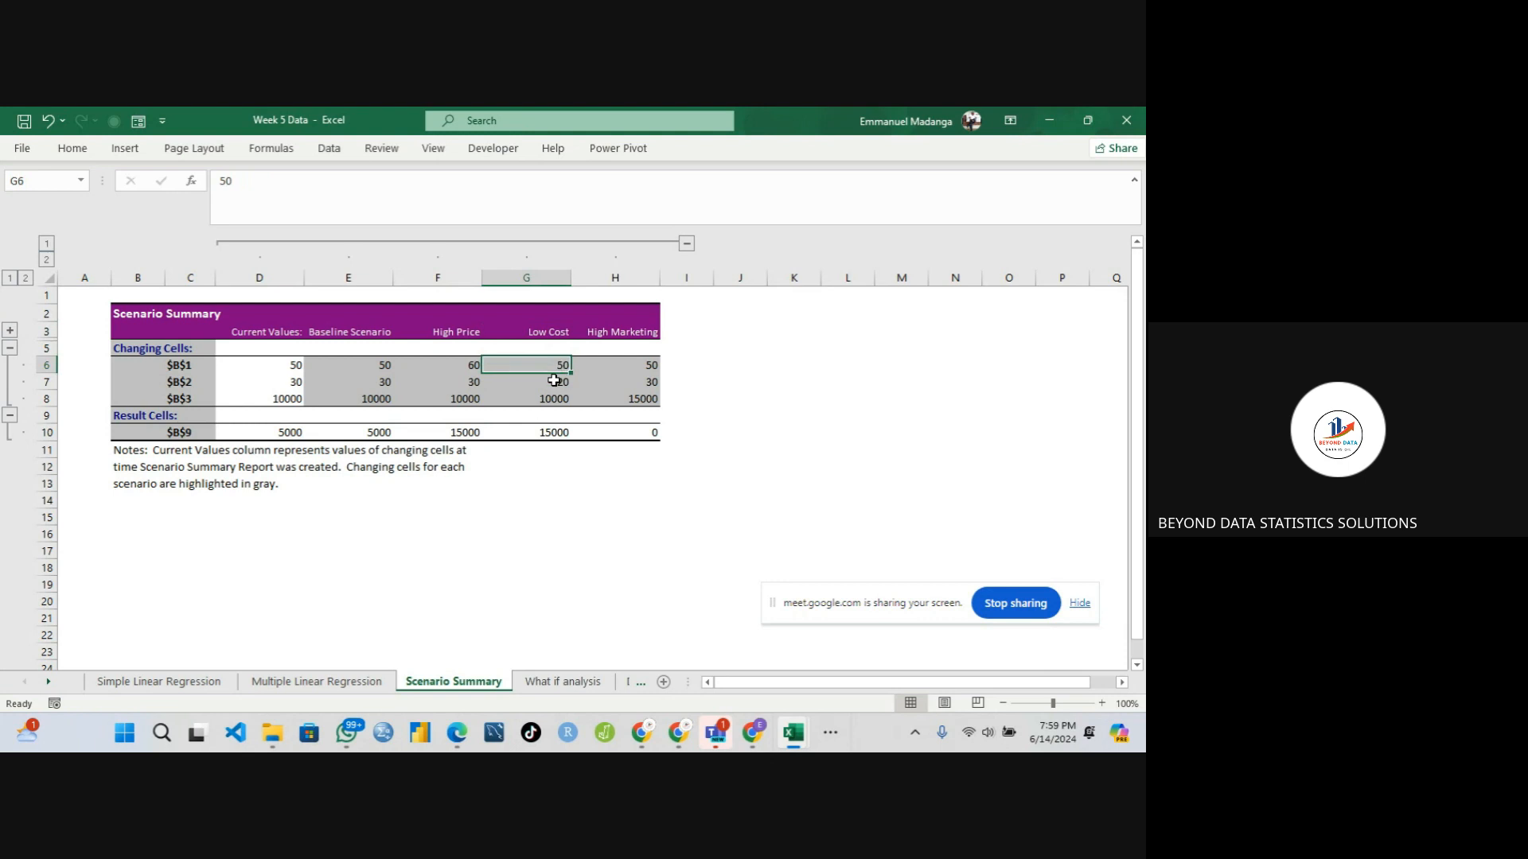
left_click(552, 385)
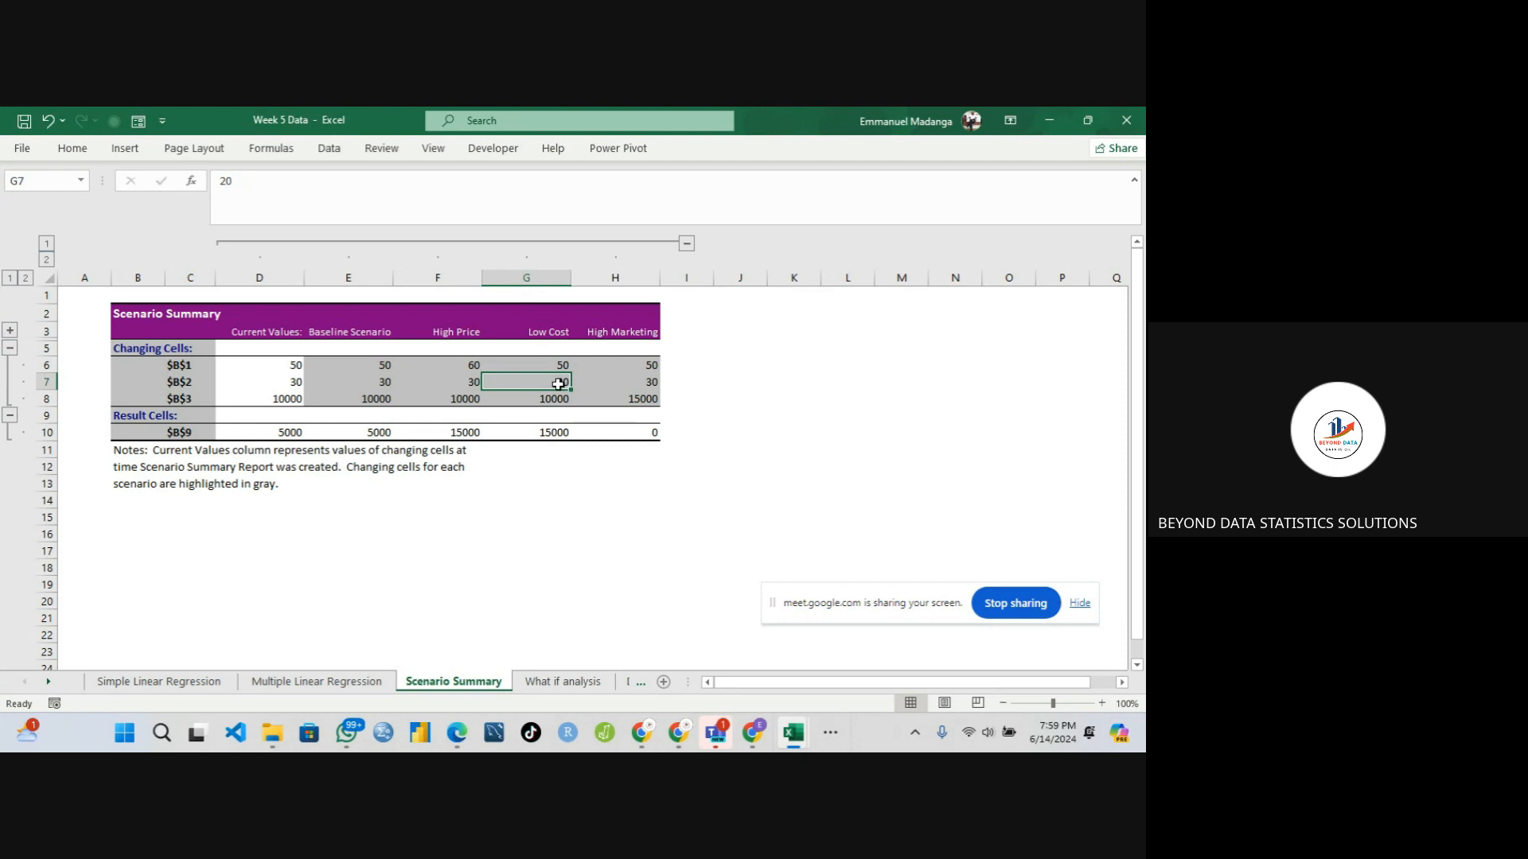
left_click(552, 434)
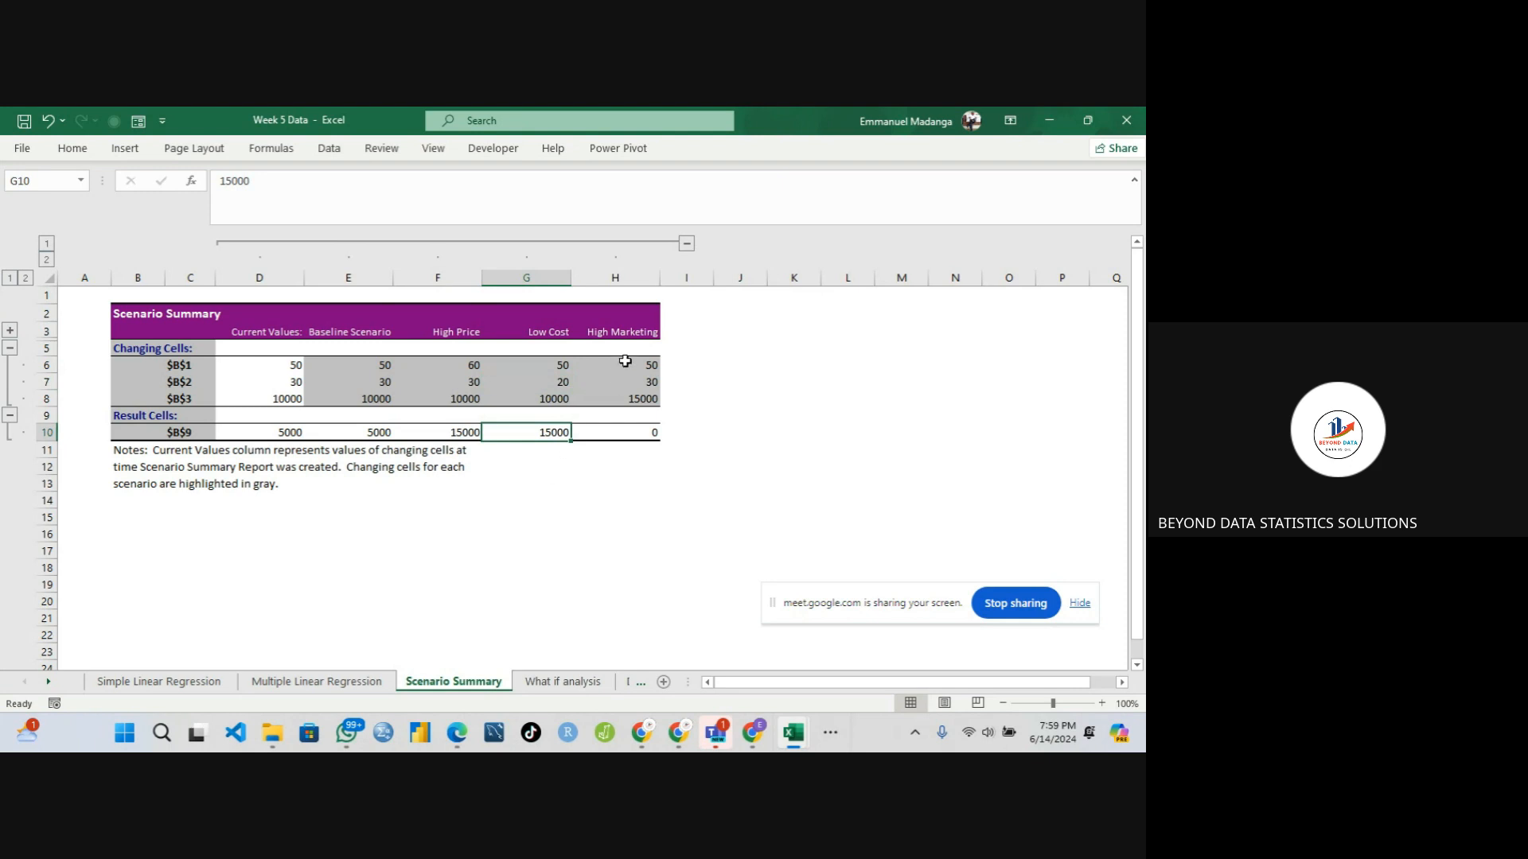
- Examine the High Marketing scenario's marketing expenditure and its profit result in row 10
left_click(618, 327)
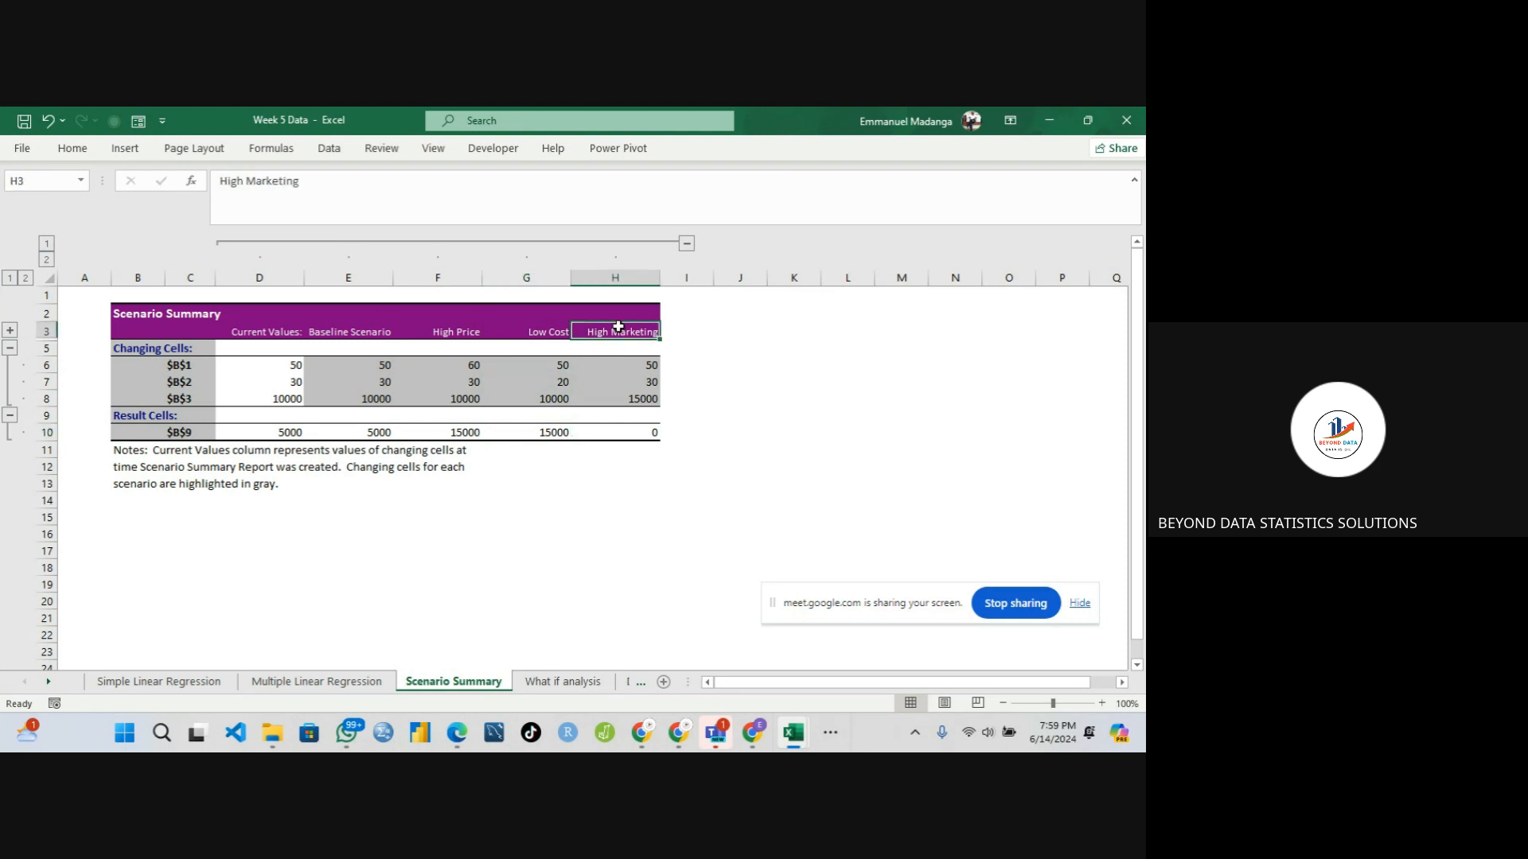
left_click(639, 399)
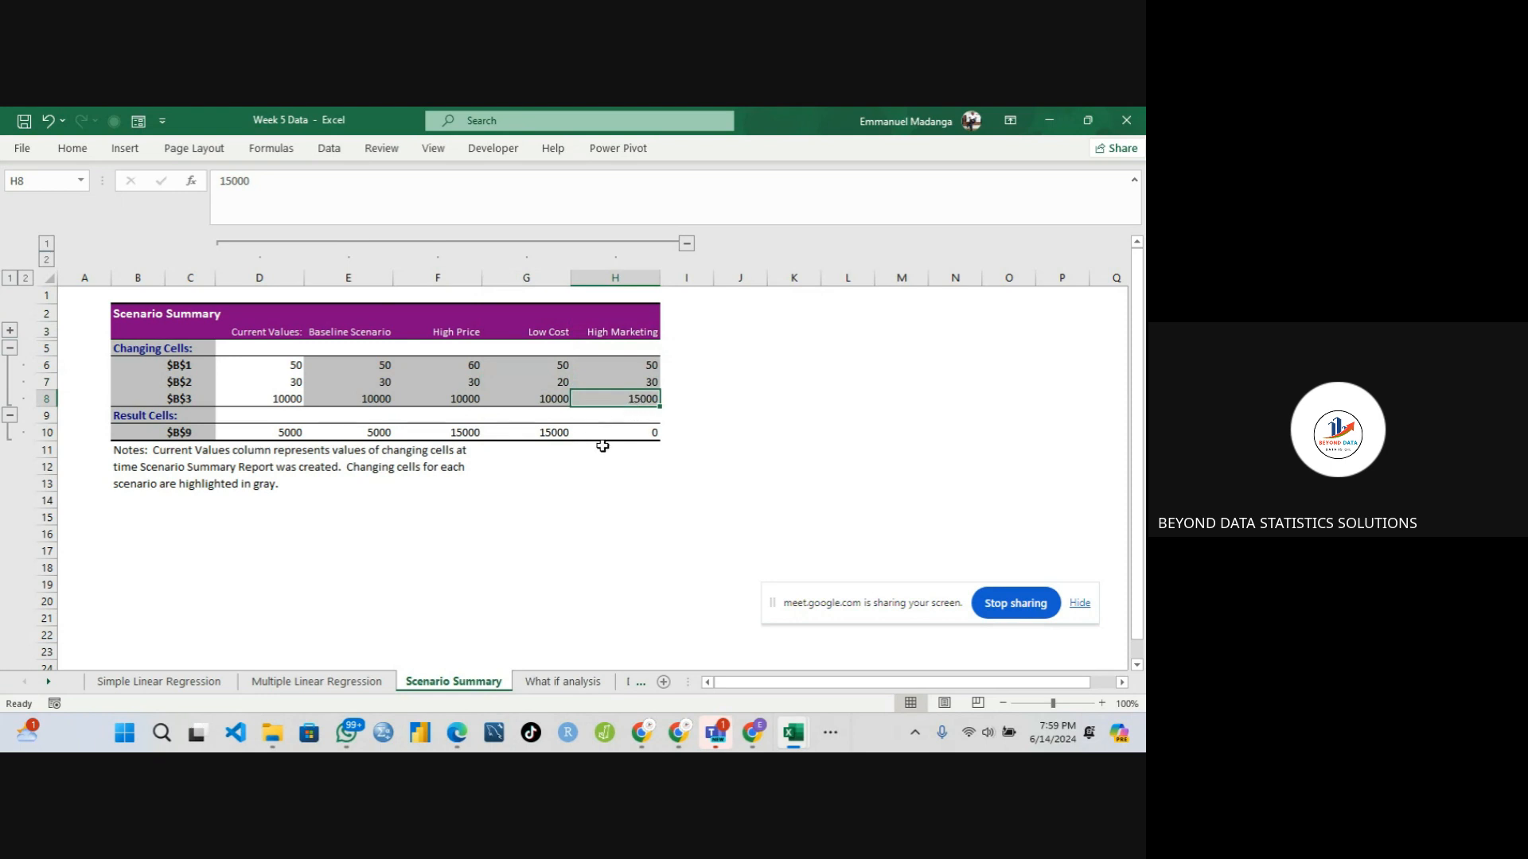
left_click(646, 434)
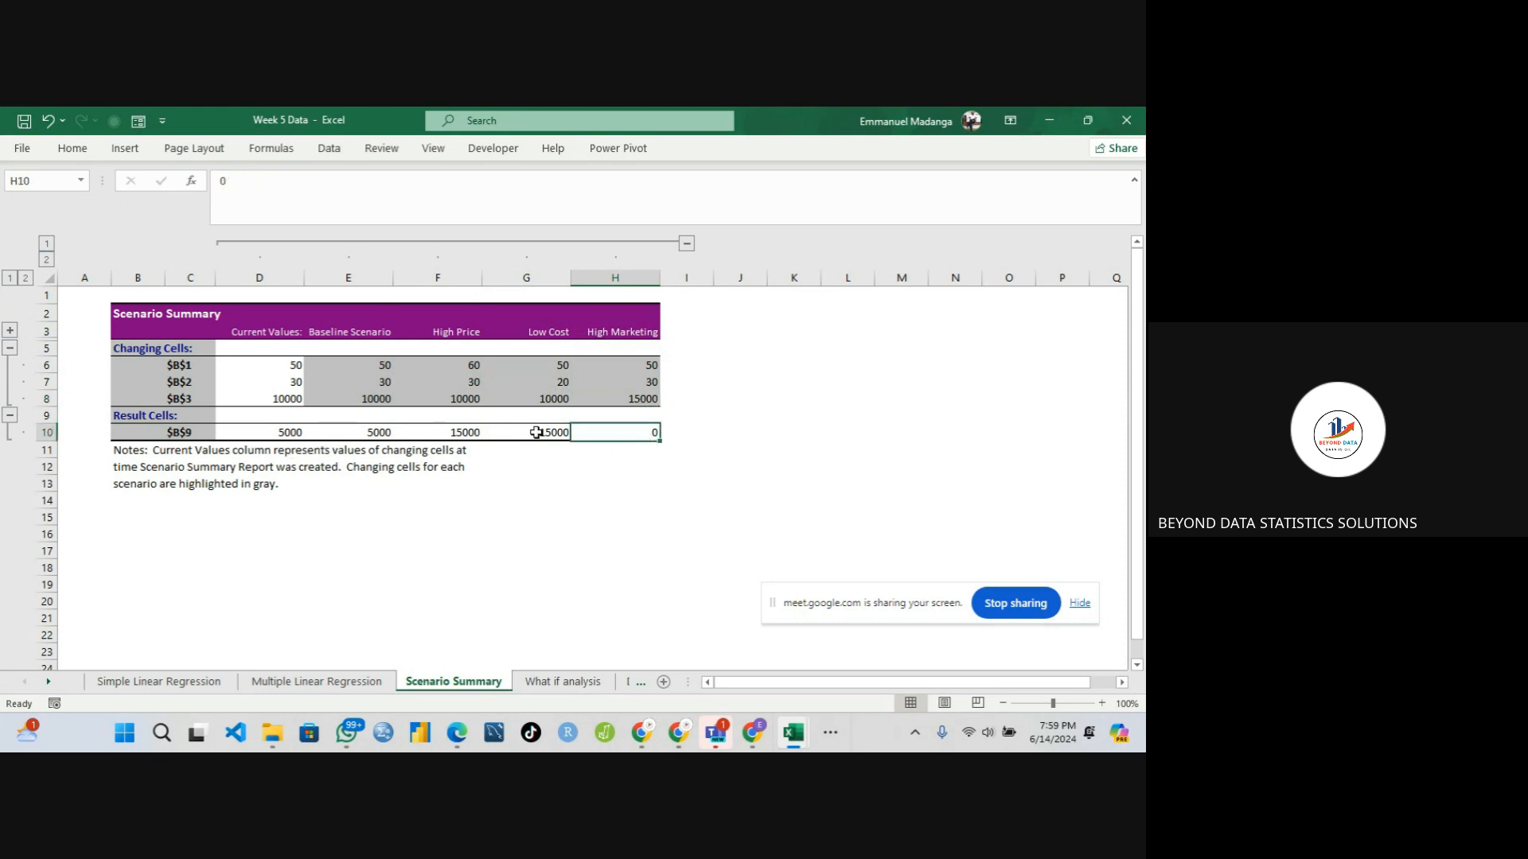
left_click(591, 481)
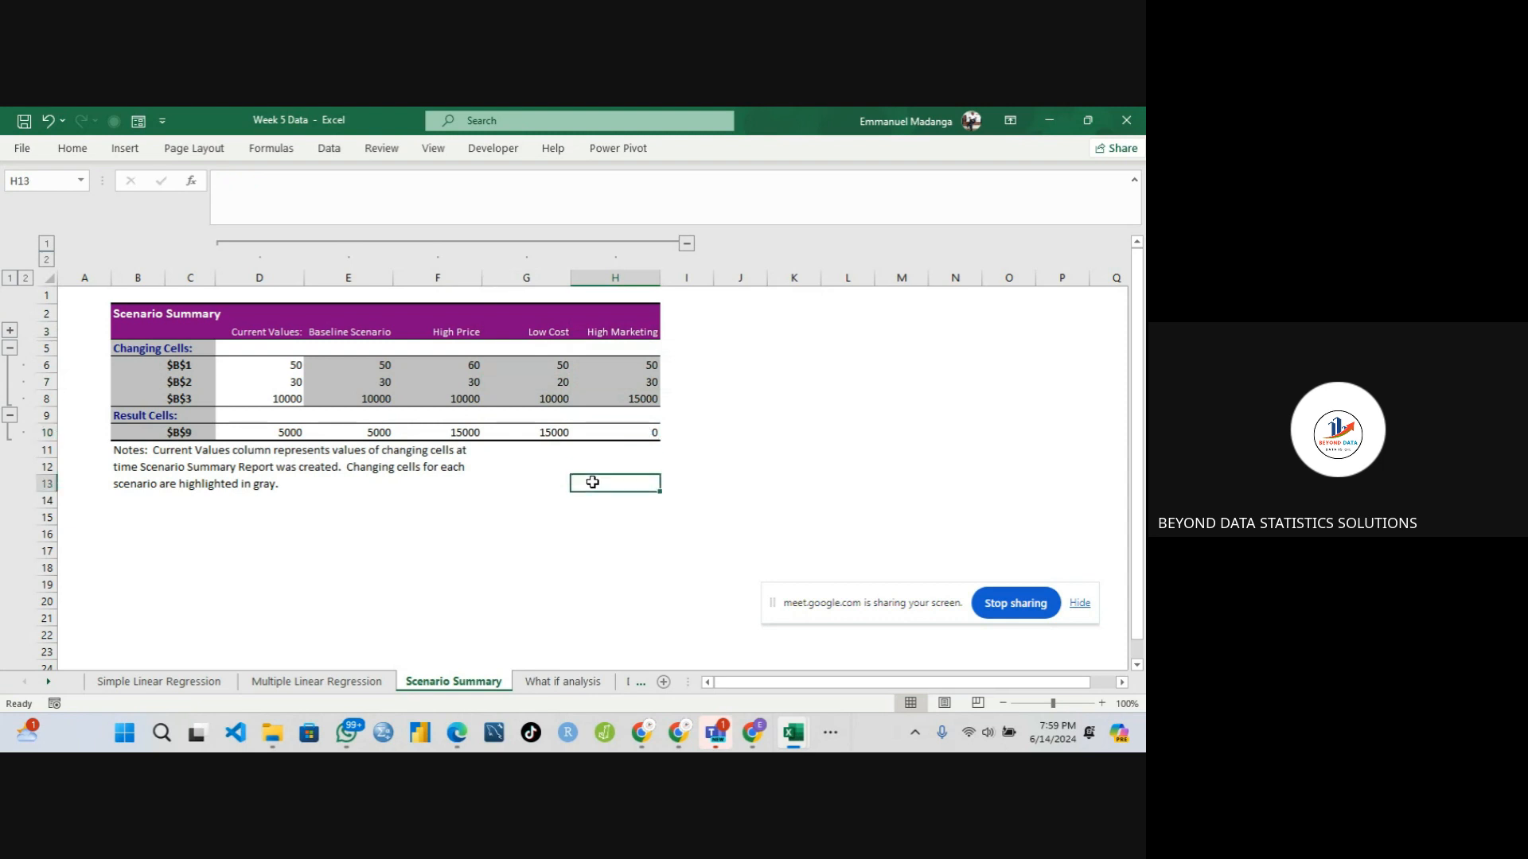
left_click(629, 430)
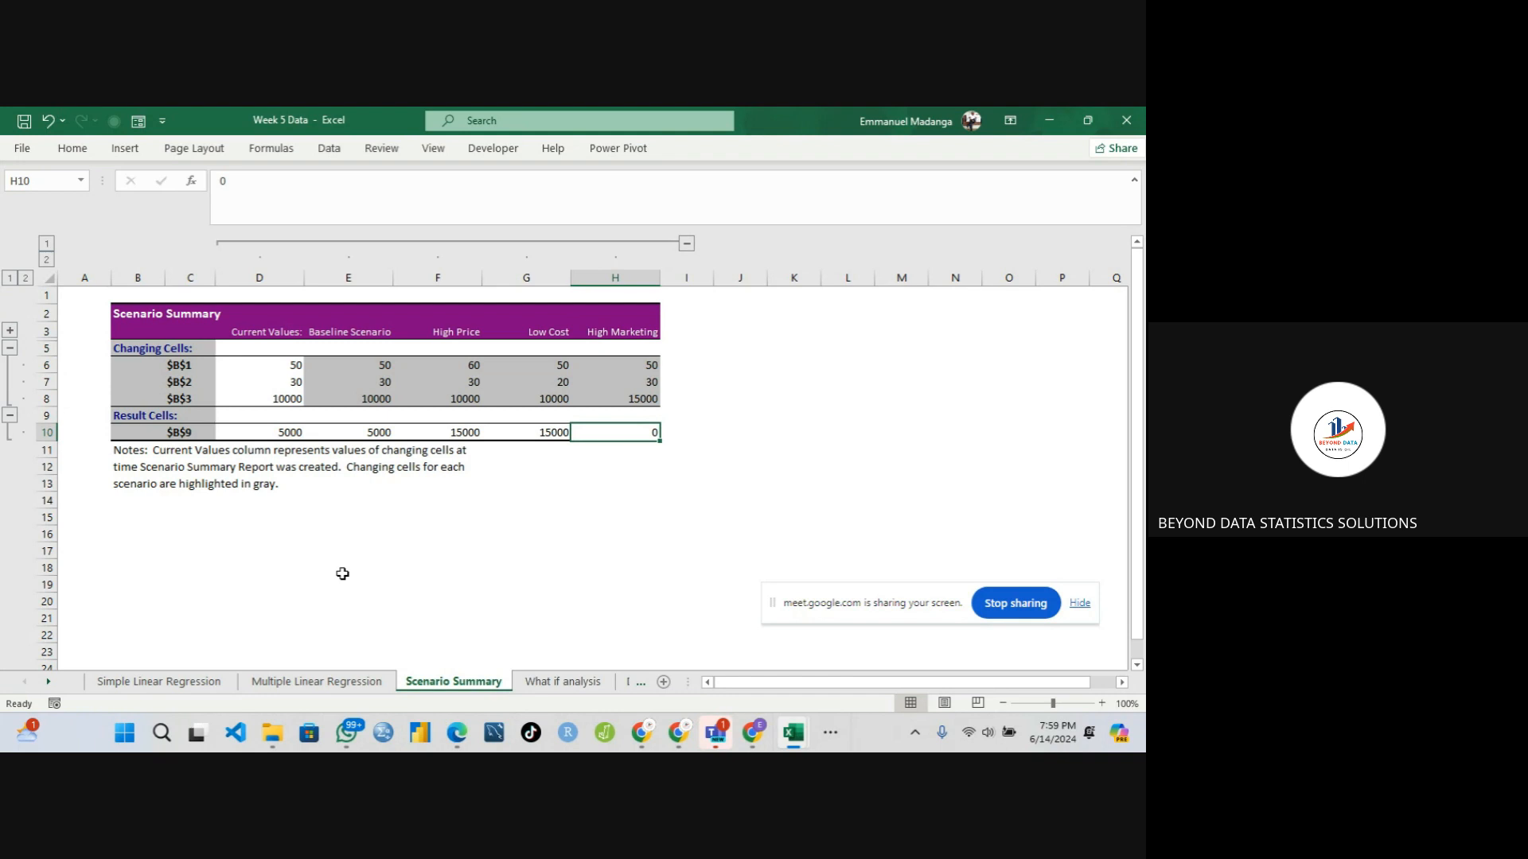
- Show the What if analysis sheet, check the Google Meet class window, and return to the Week 5 Data workbook in Excel
left_click(539, 682)
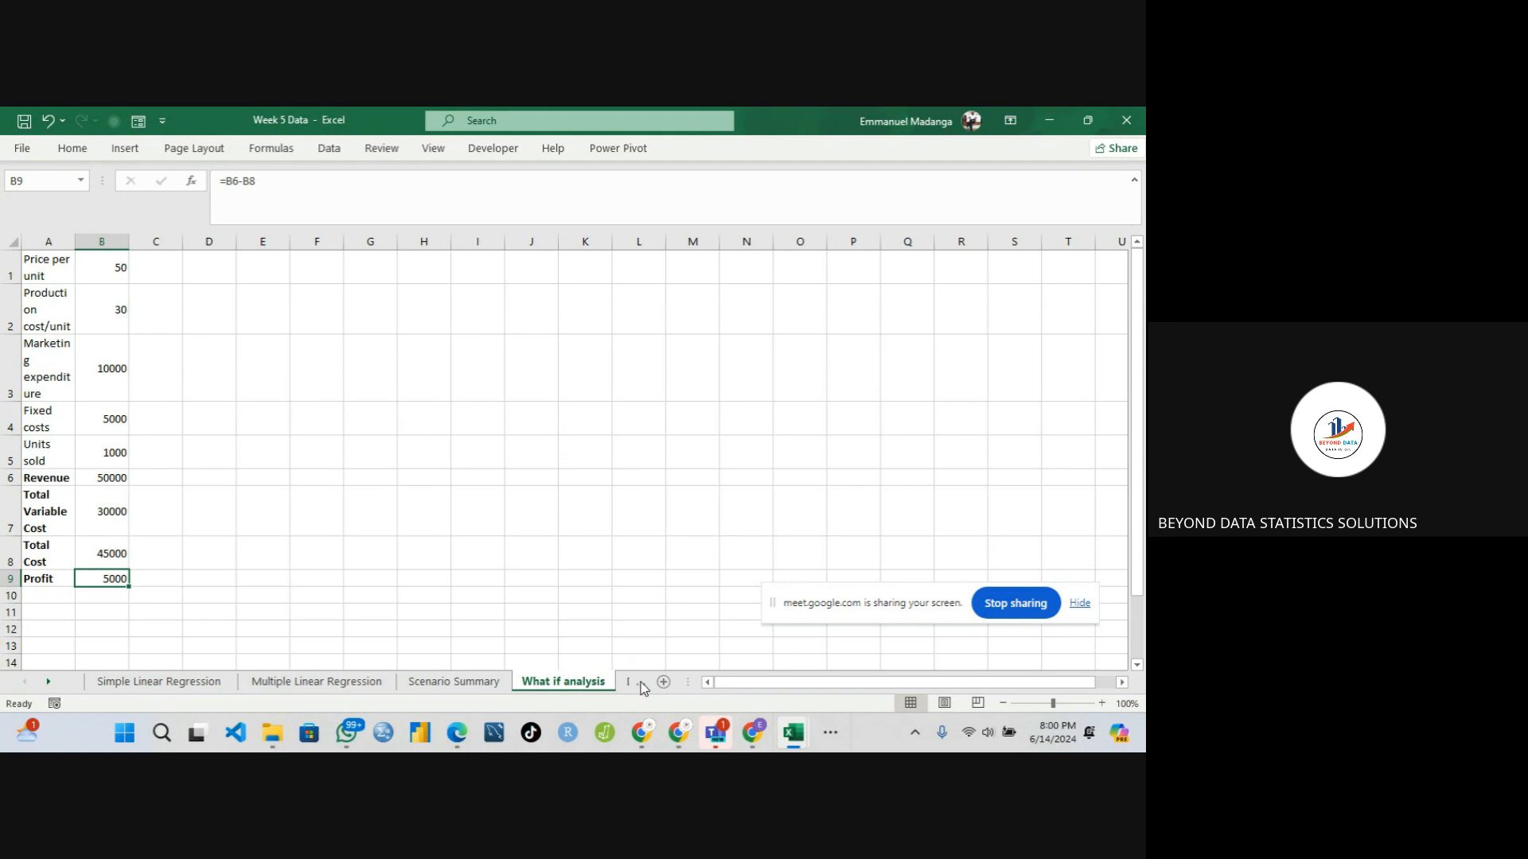
mouse_move(676, 732)
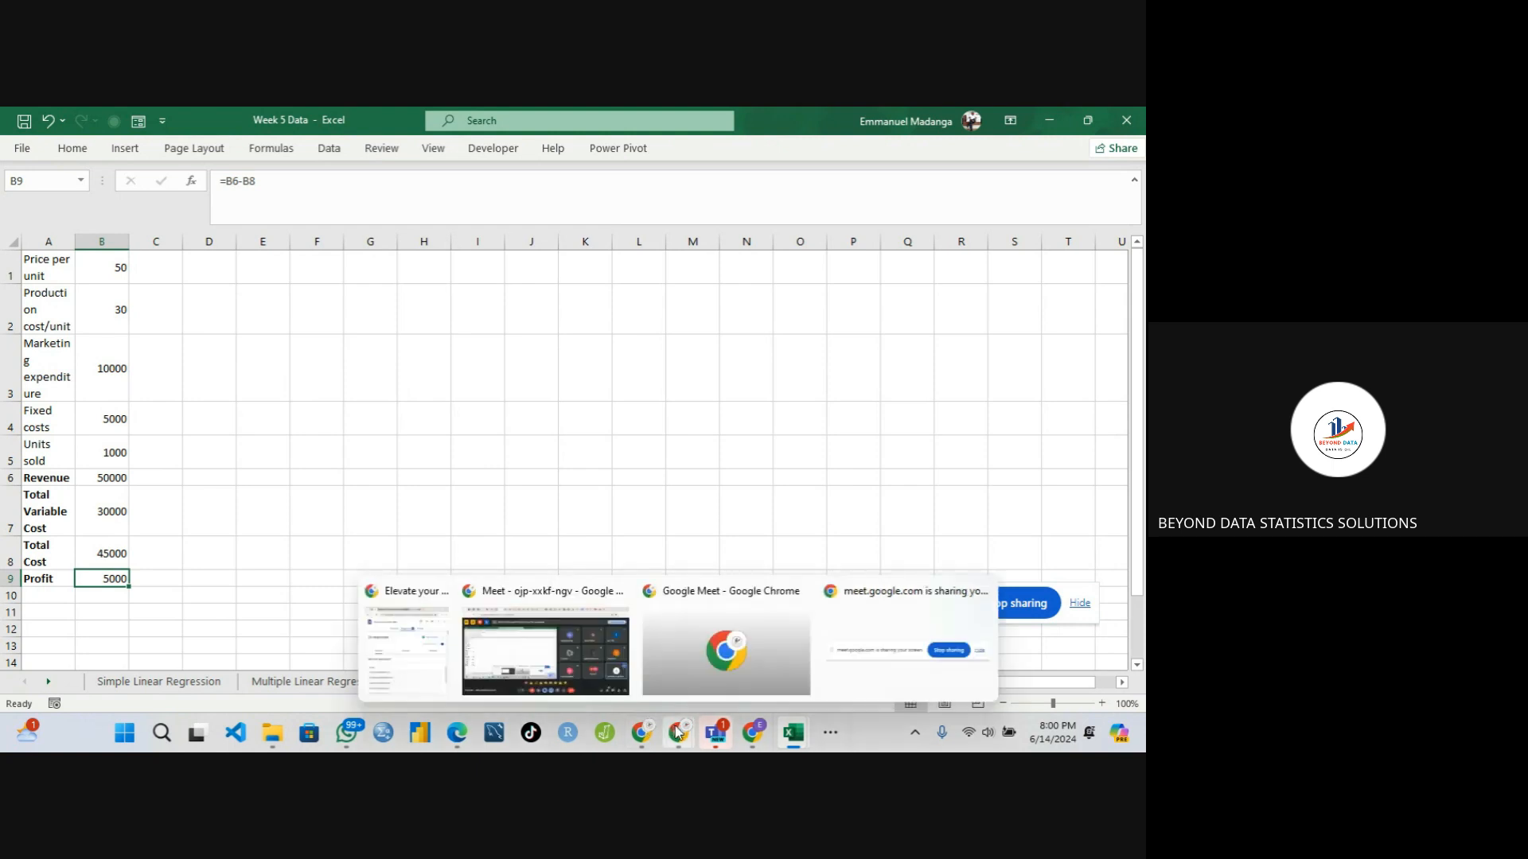
left_click(603, 657)
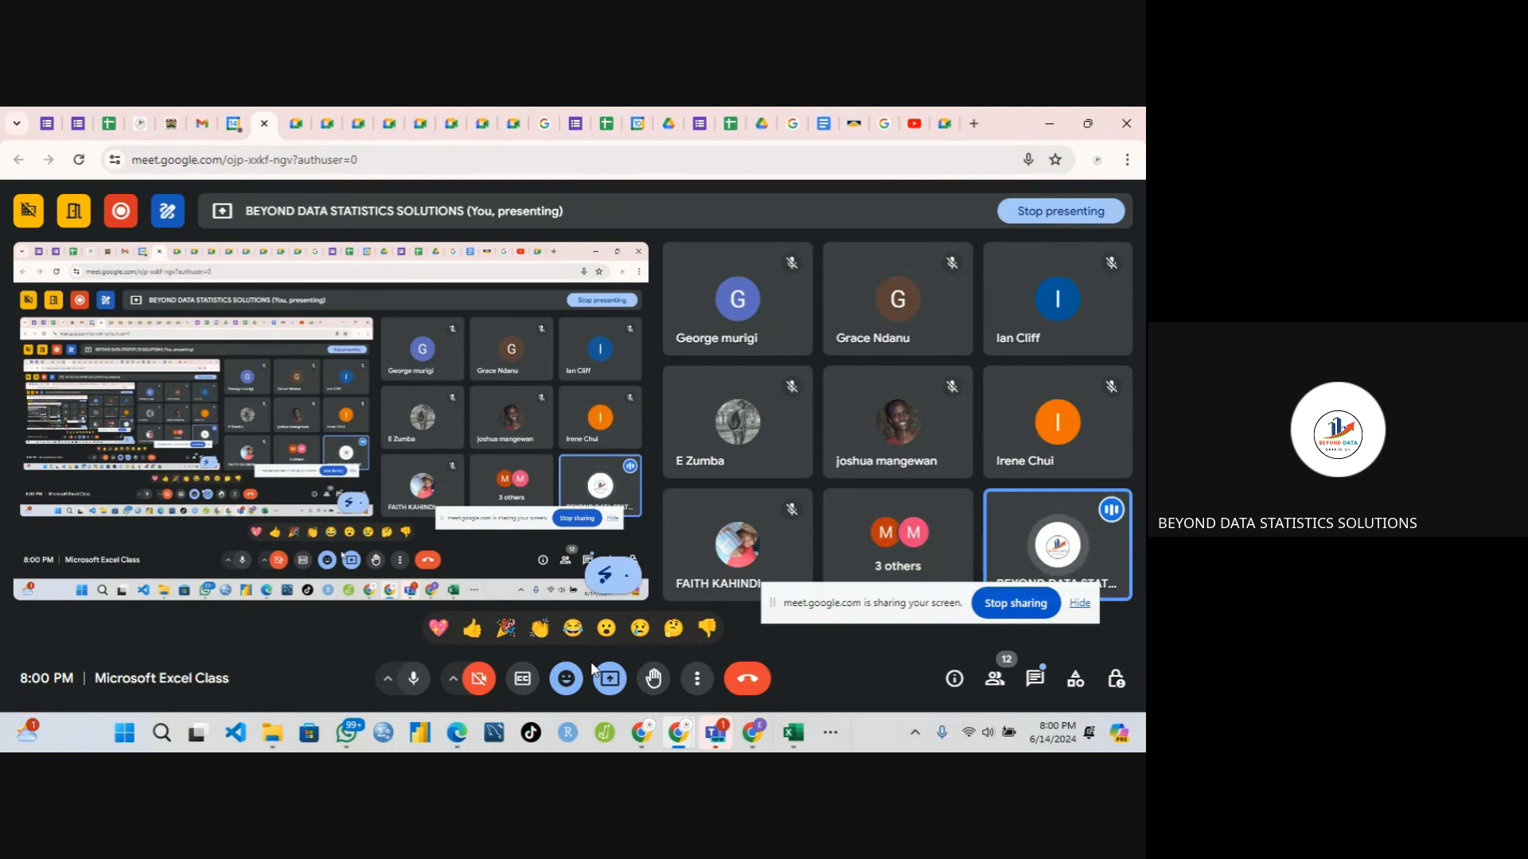
mouse_move(792, 732)
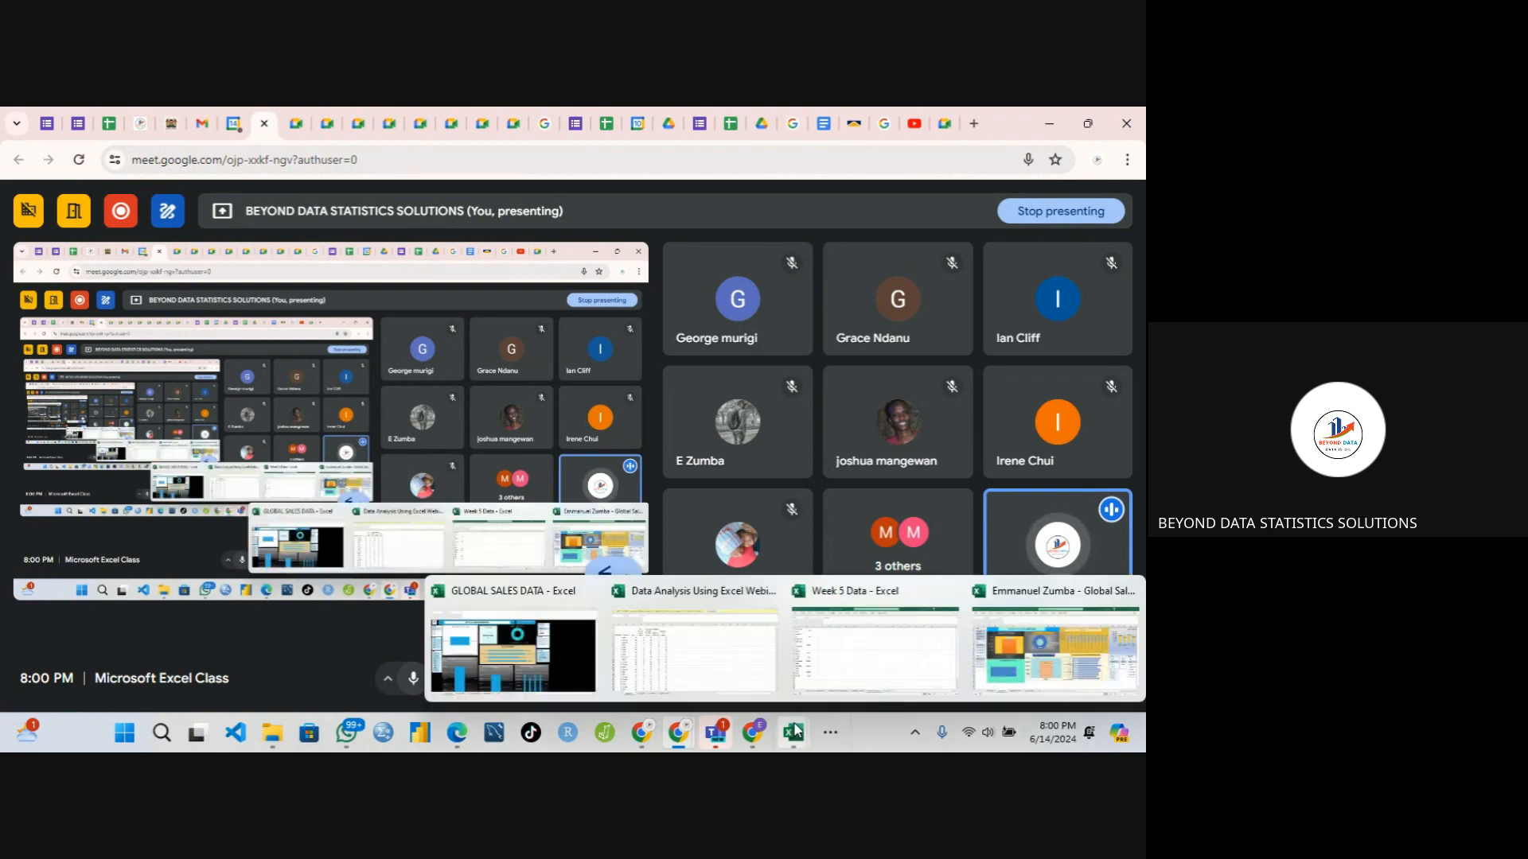
left_click(850, 654)
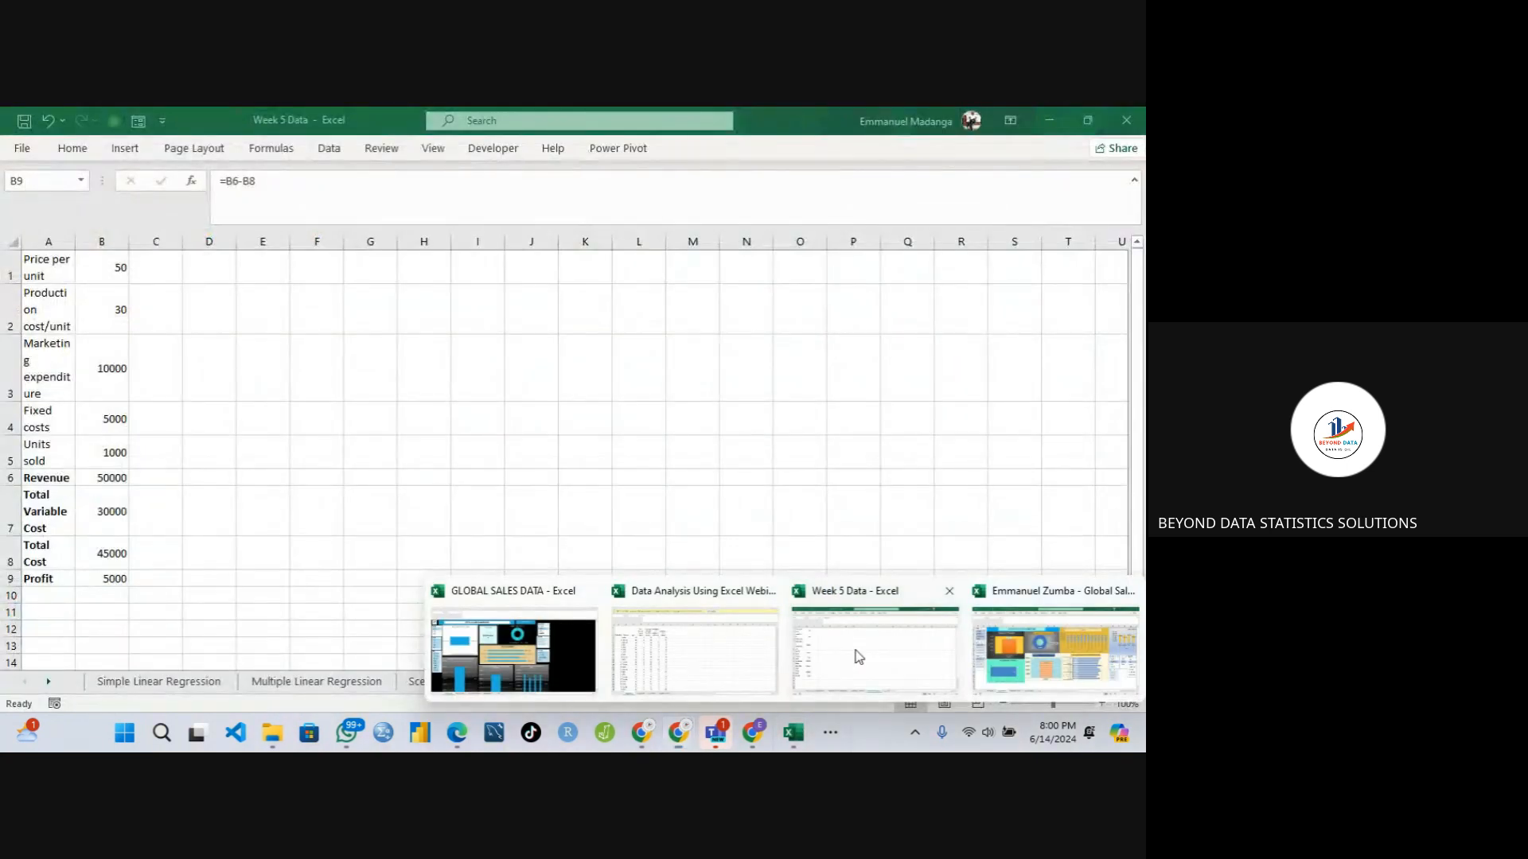
- Review the production cost input on the What if analysis sheet alongside the Scenario Summary report
left_click(197, 397)
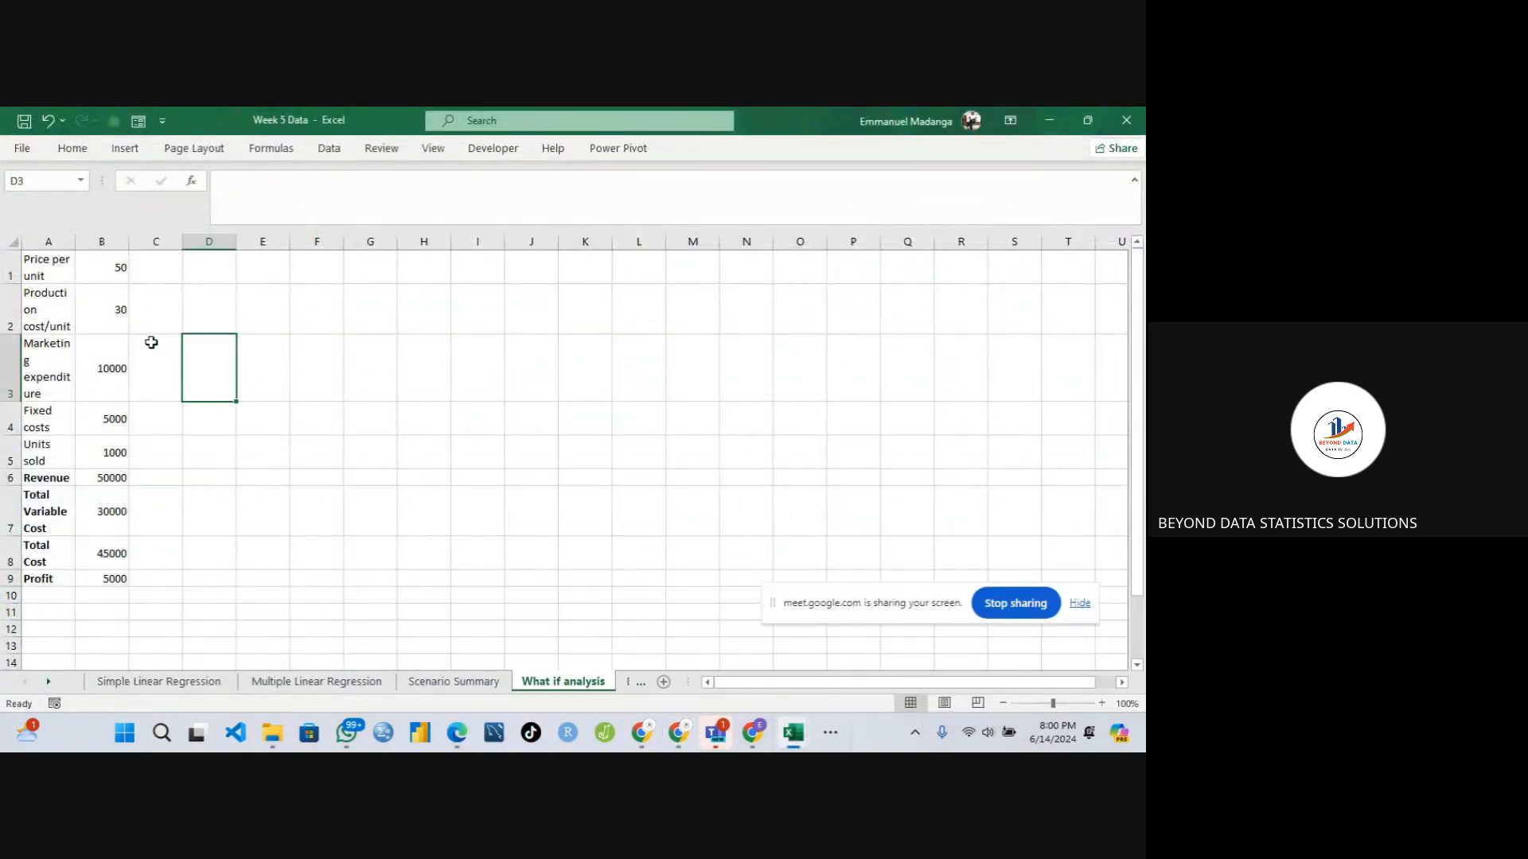
left_click(115, 317)
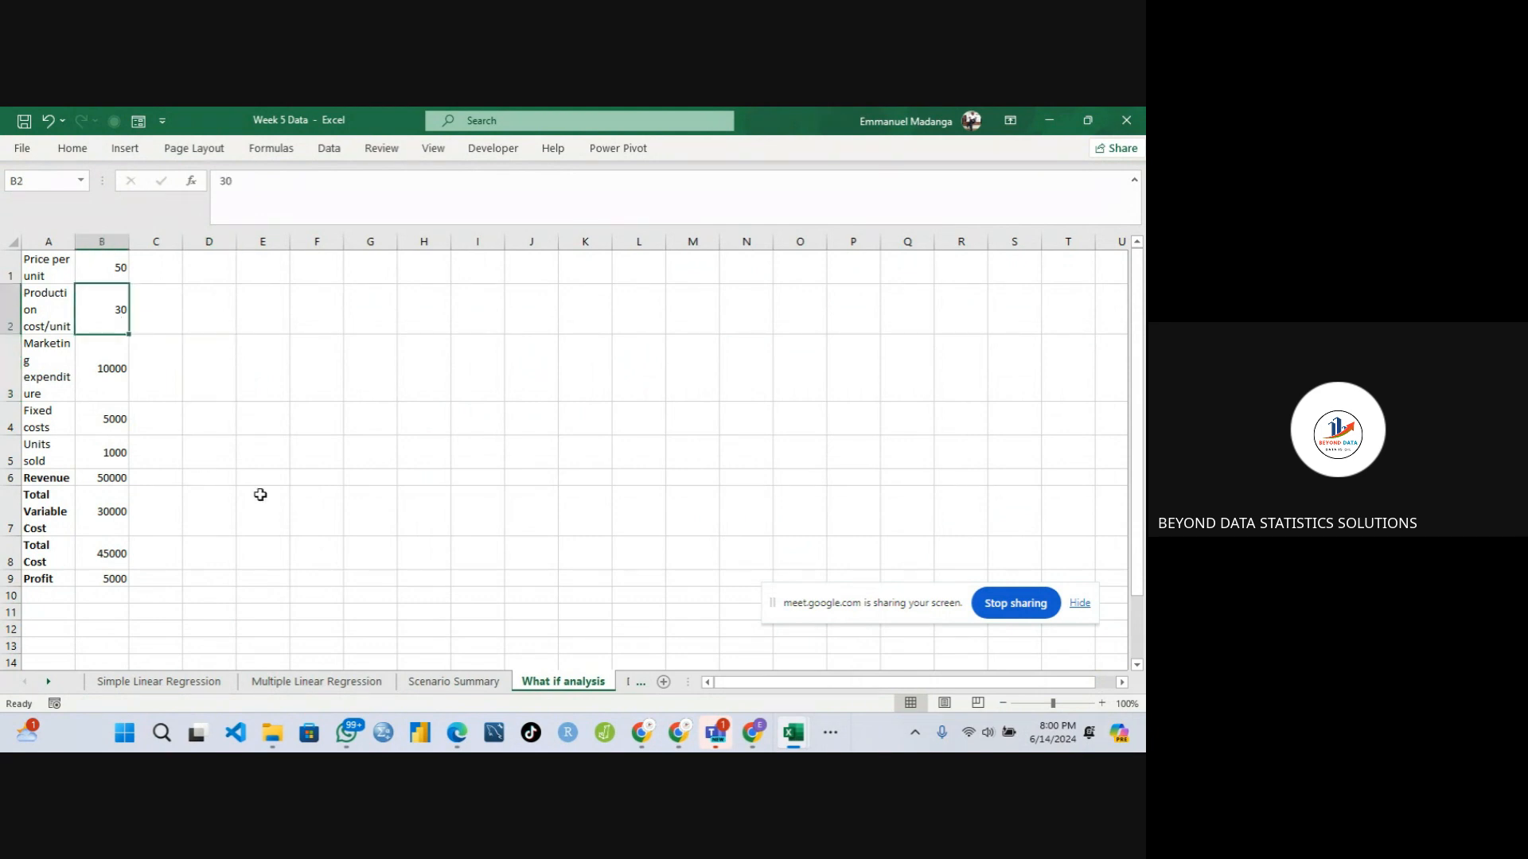
left_click(433, 682)
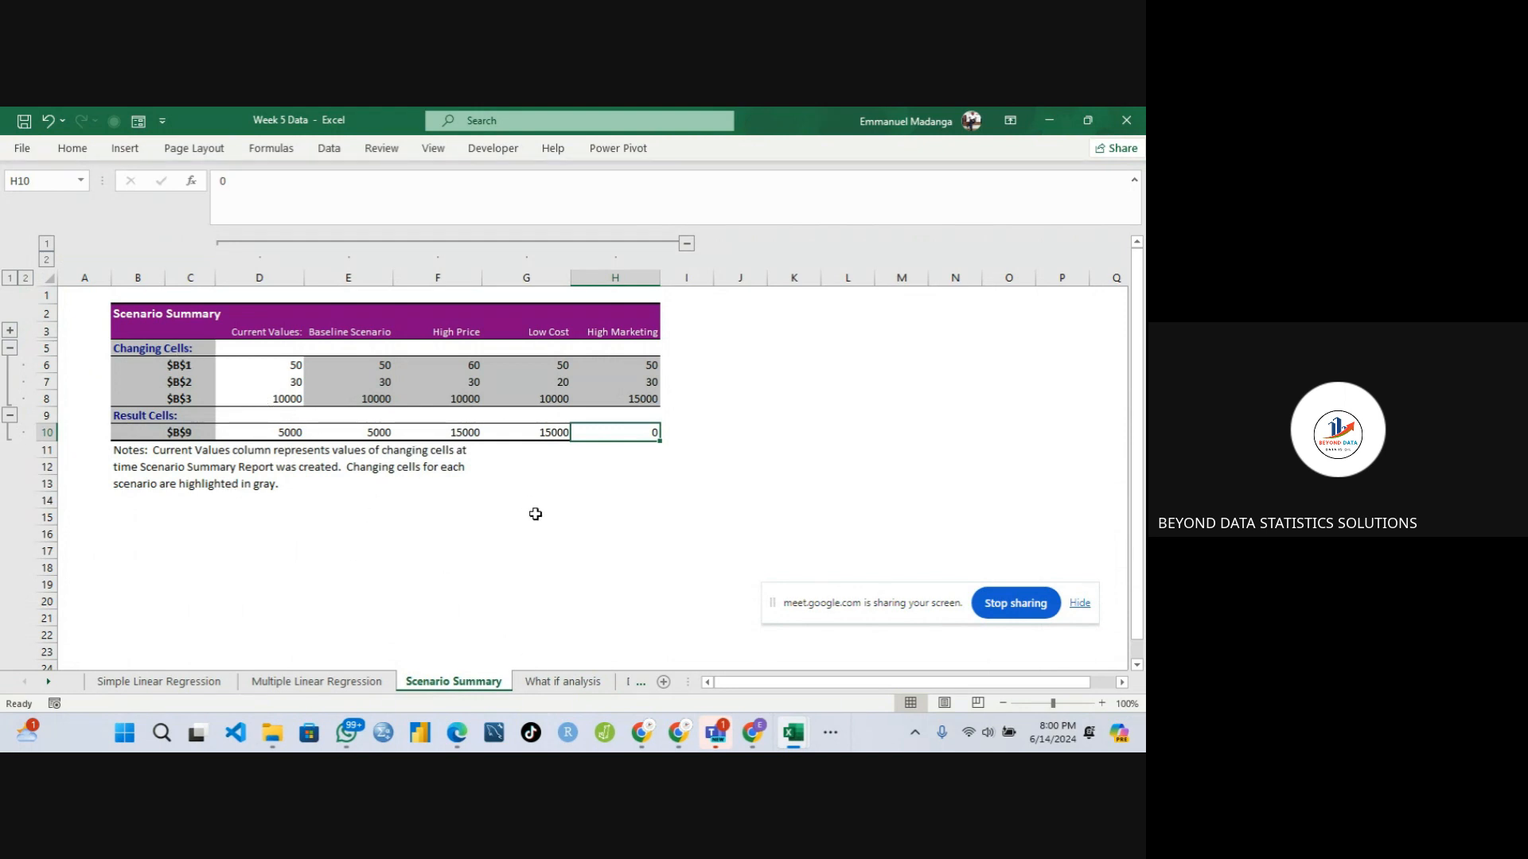
left_click(569, 683)
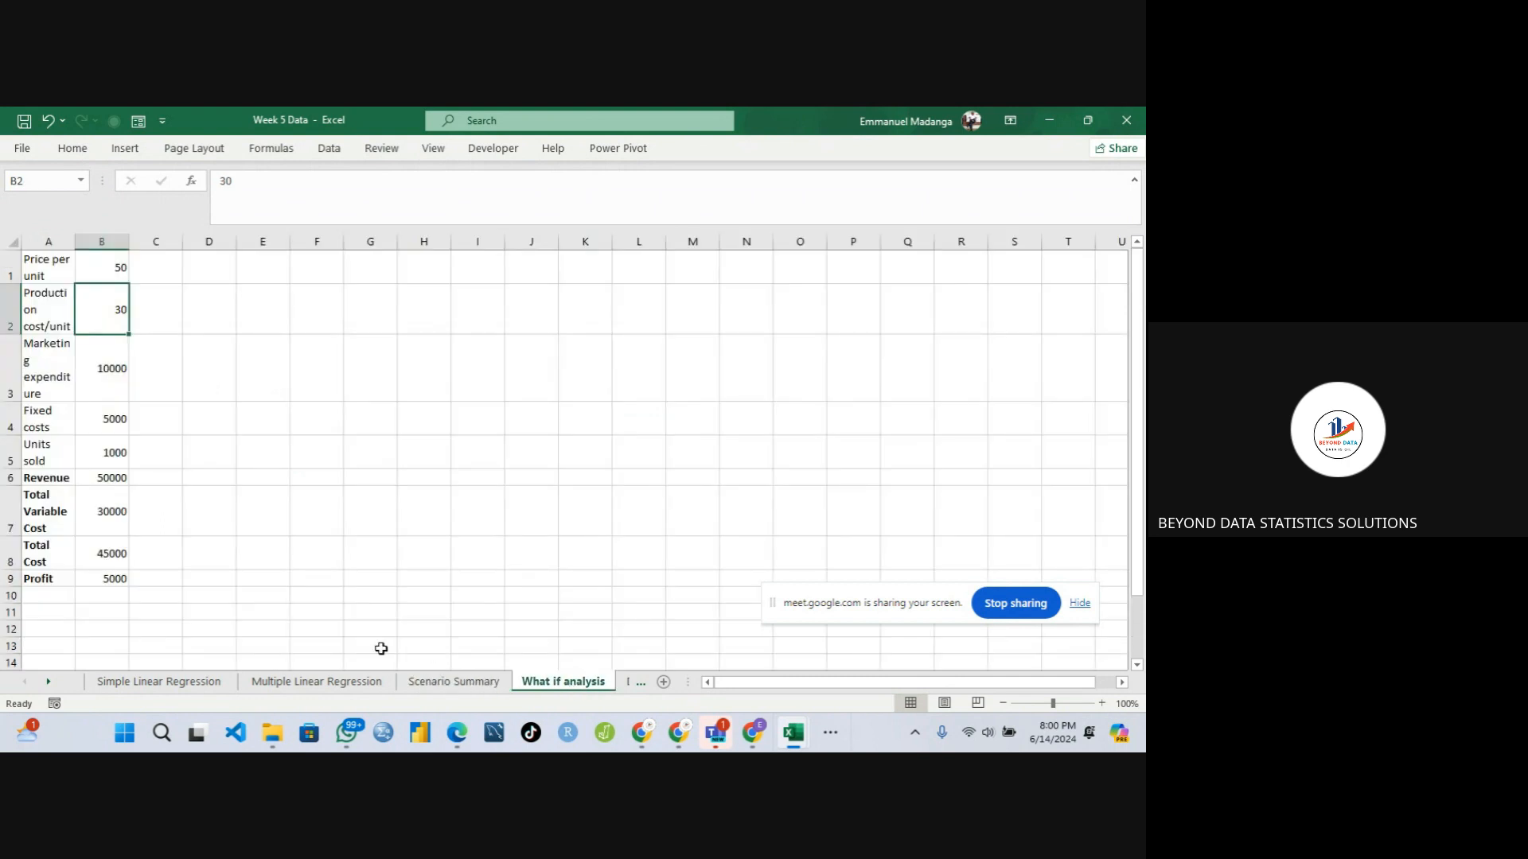
- Set up a Goal Seek on the What if analysis sheet with the Profit cell B9 as the set cell and 20000 as the target
left_click(329, 148)
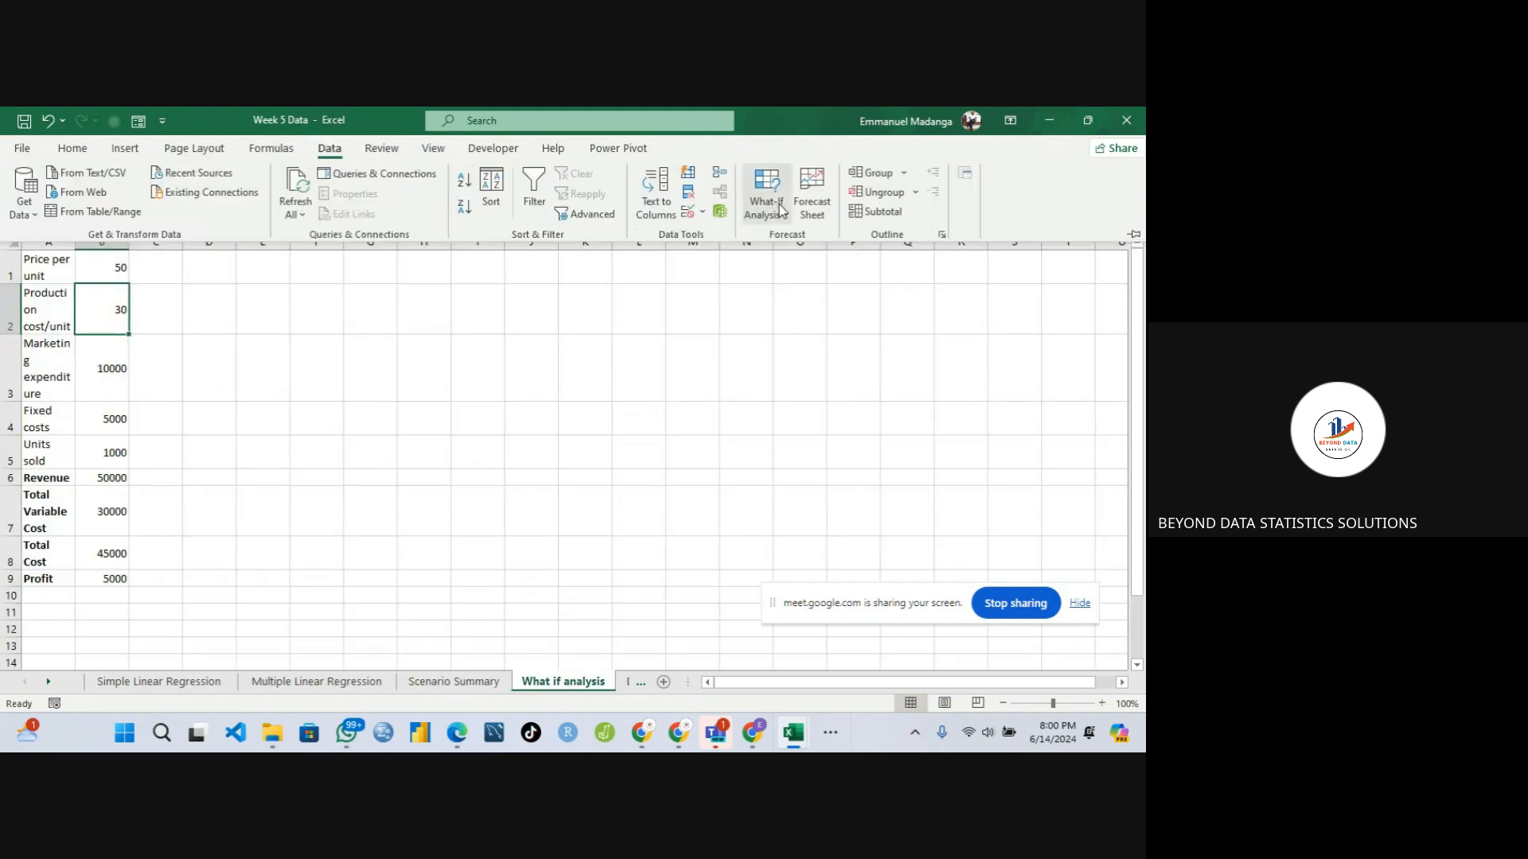
left_click(775, 212)
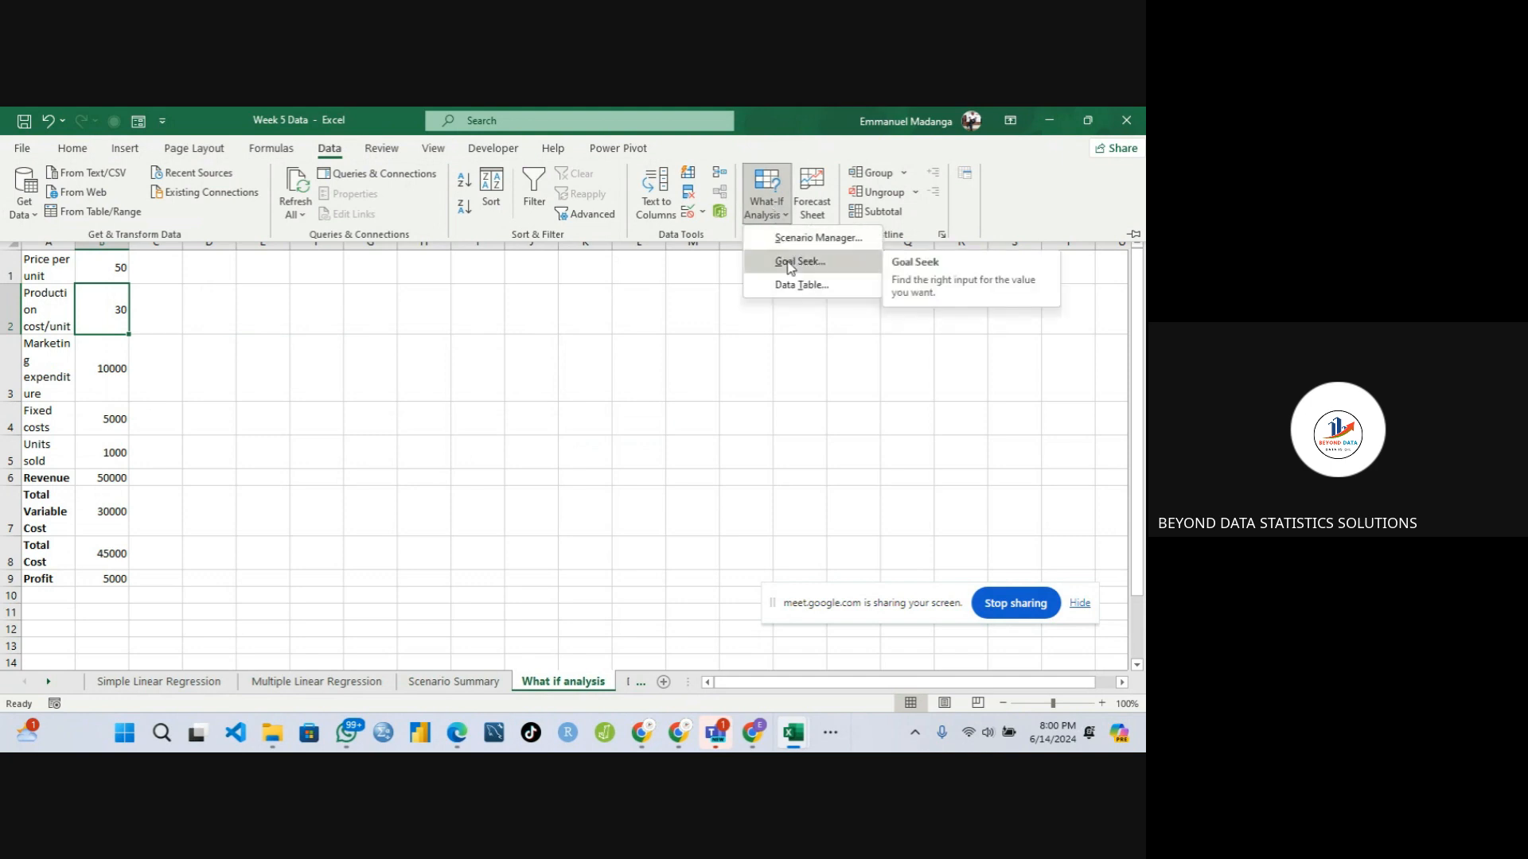
left_click(790, 263)
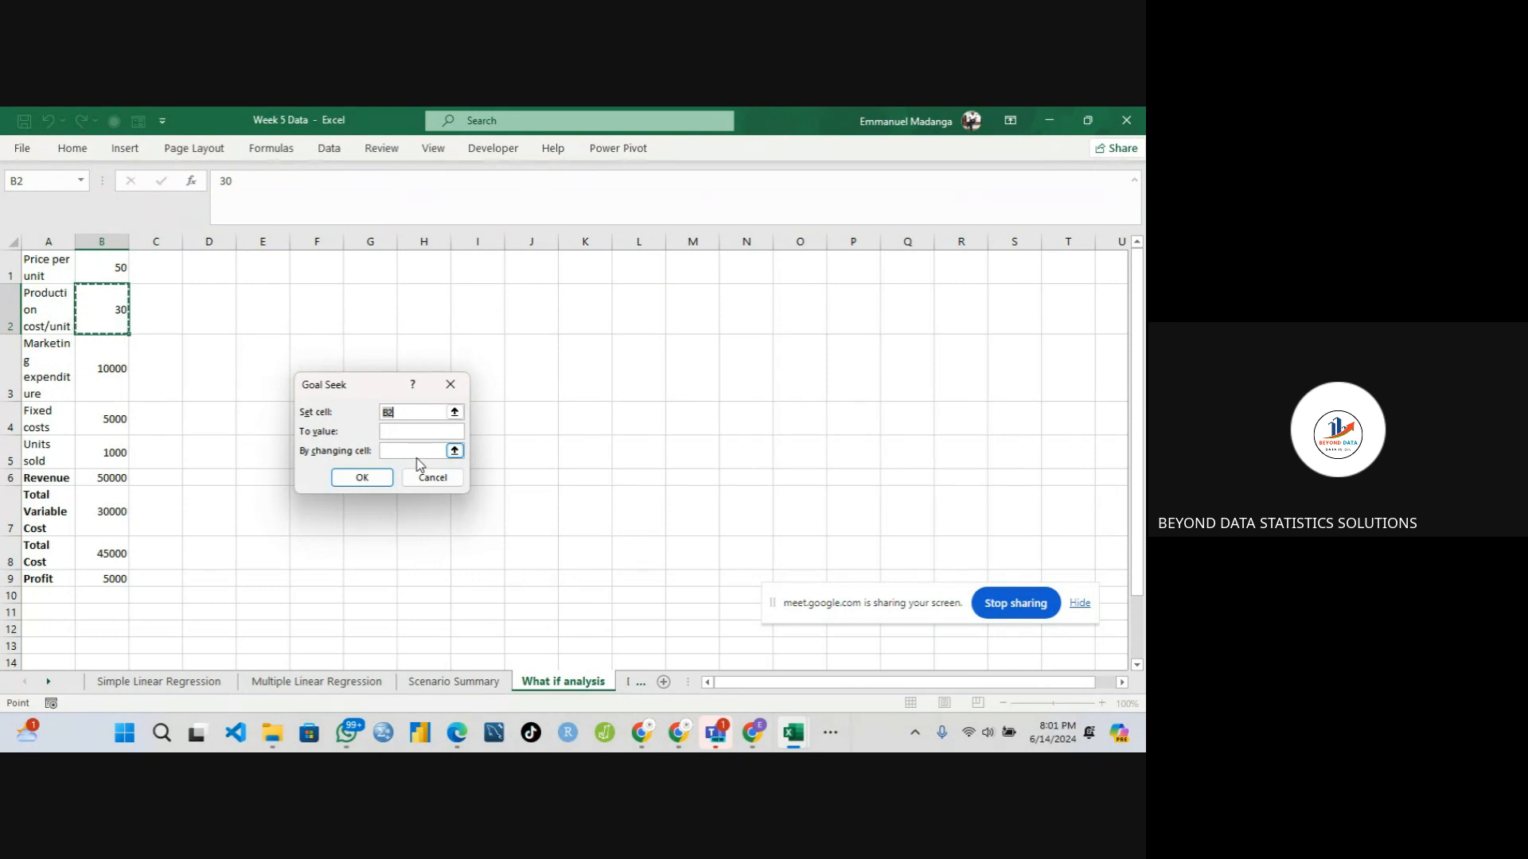
left_click(94, 584)
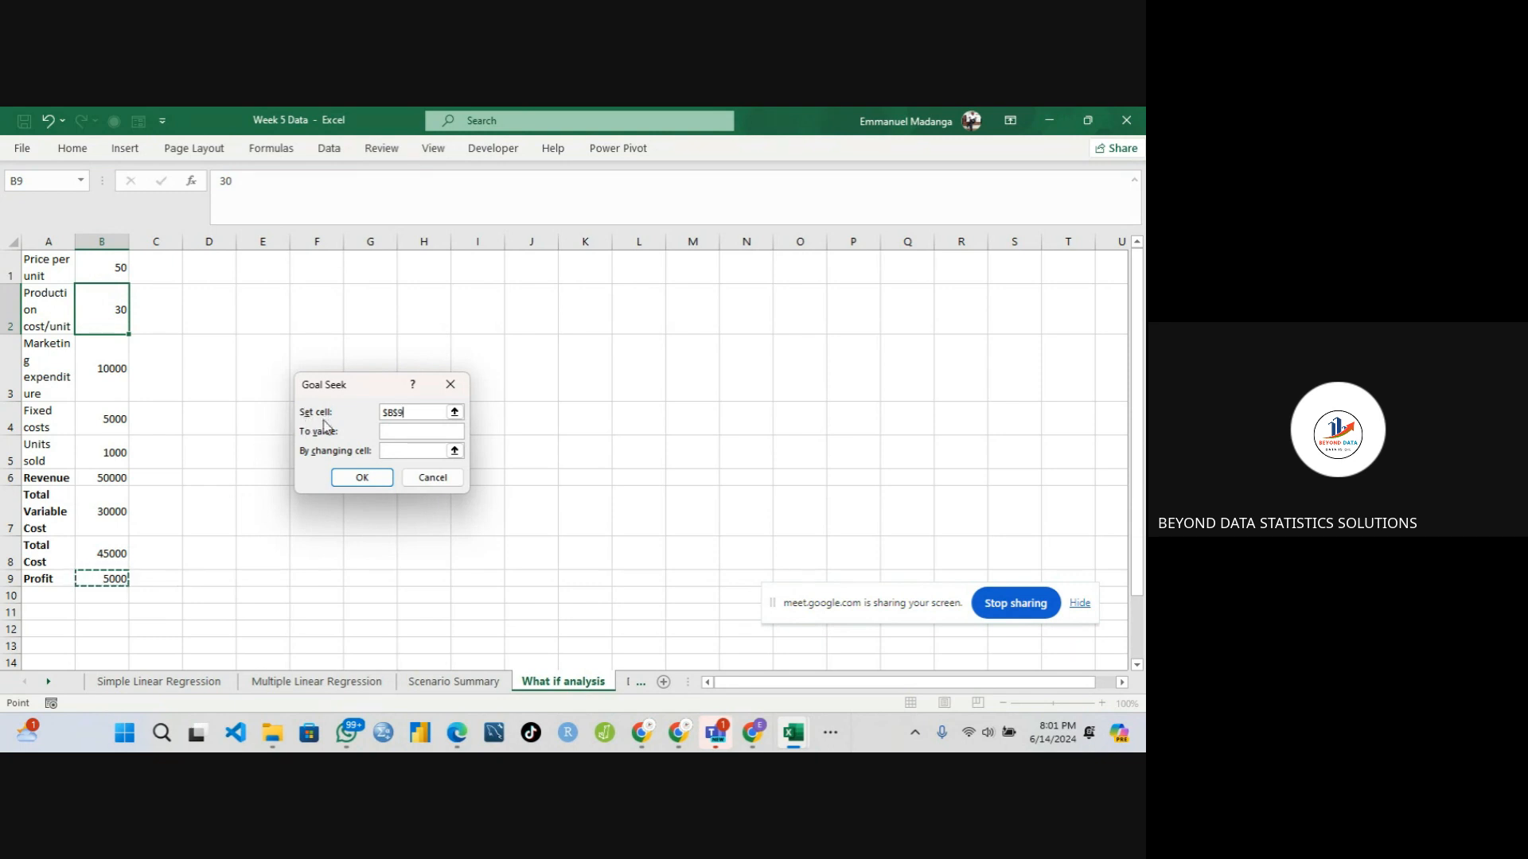
left_click(403, 429)
type("20000")
- Try to run the Goal Seek using the range B1:B3 as the changing cell
left_click(390, 451)
left_click_drag(97, 266, 109, 353)
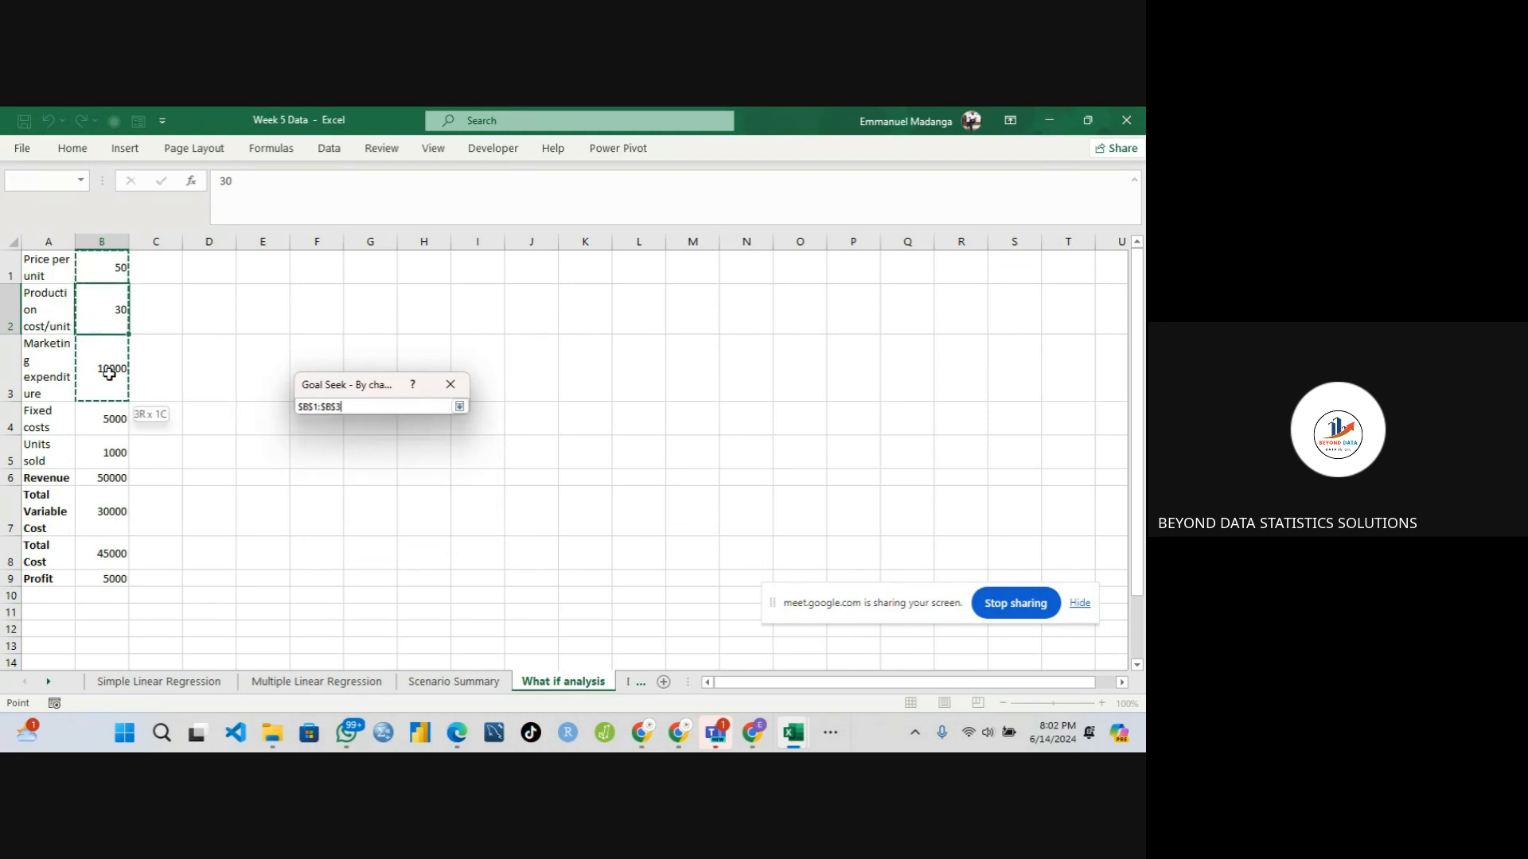
left_click_drag(109, 376, 109, 377)
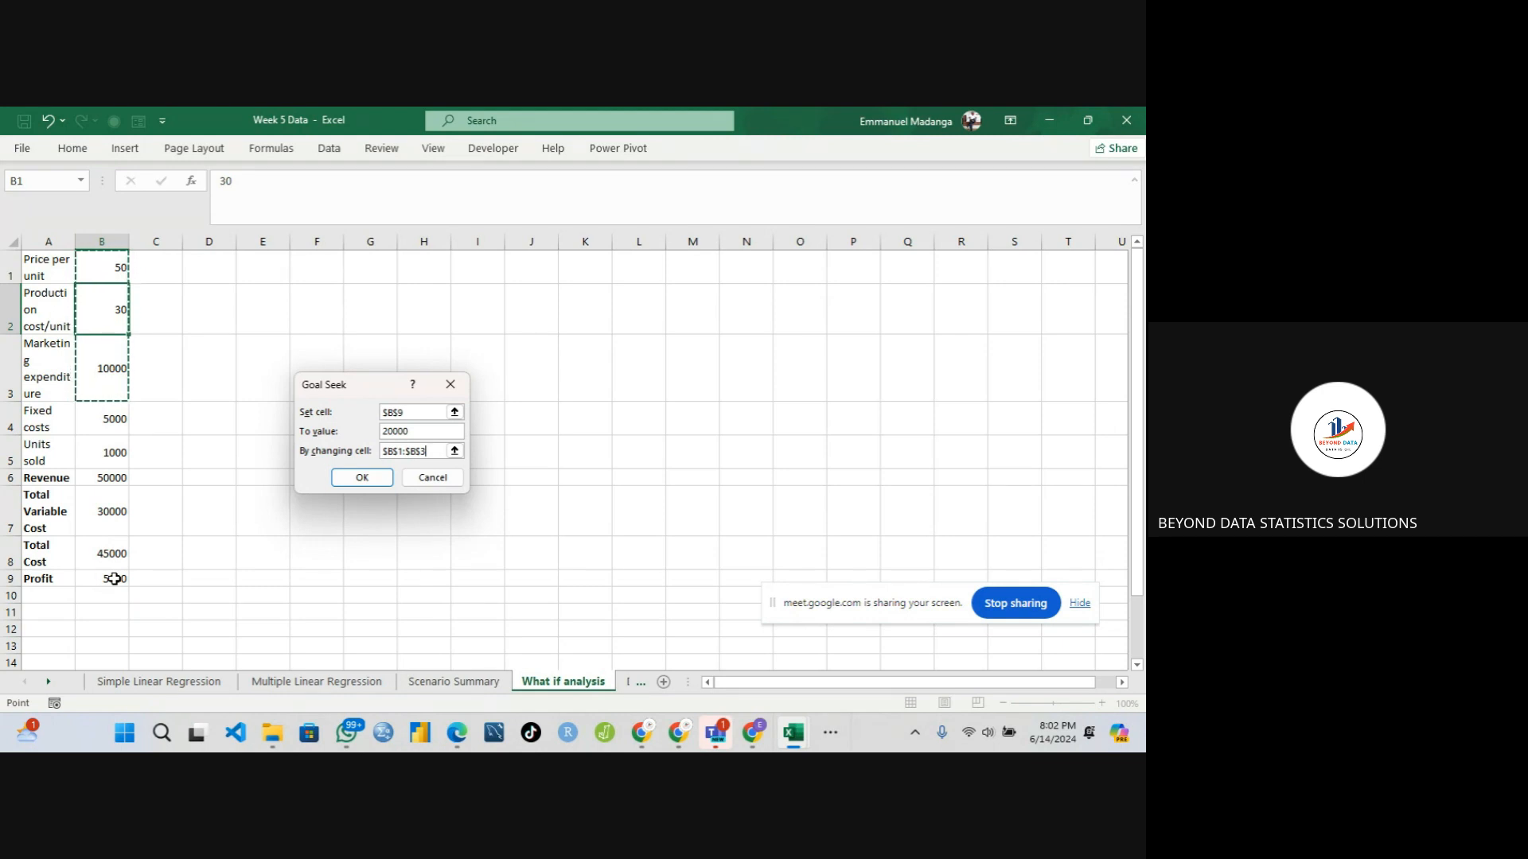
left_click(365, 484)
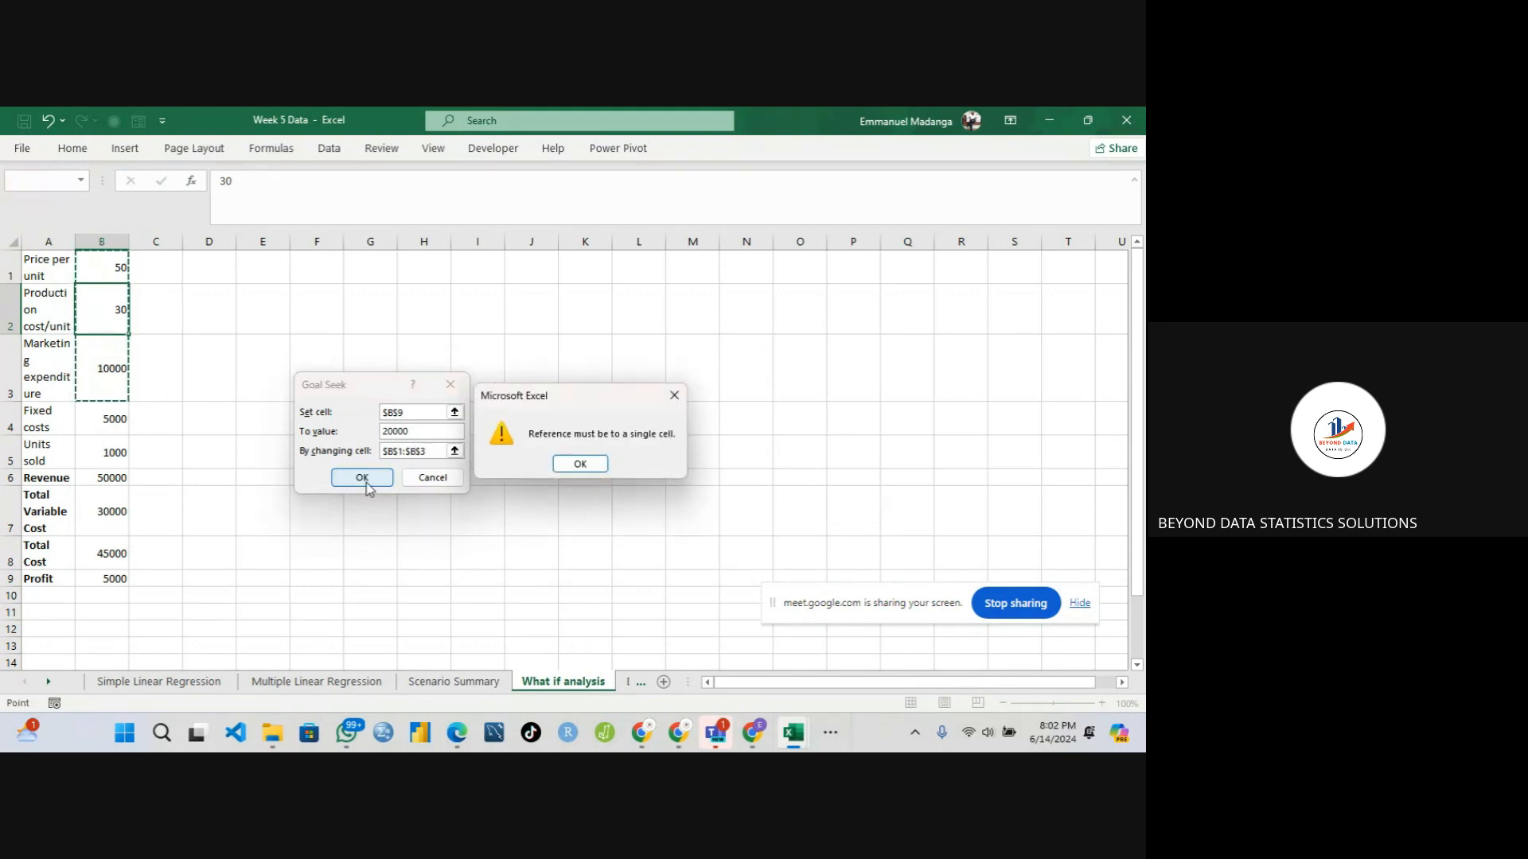
left_click(568, 461)
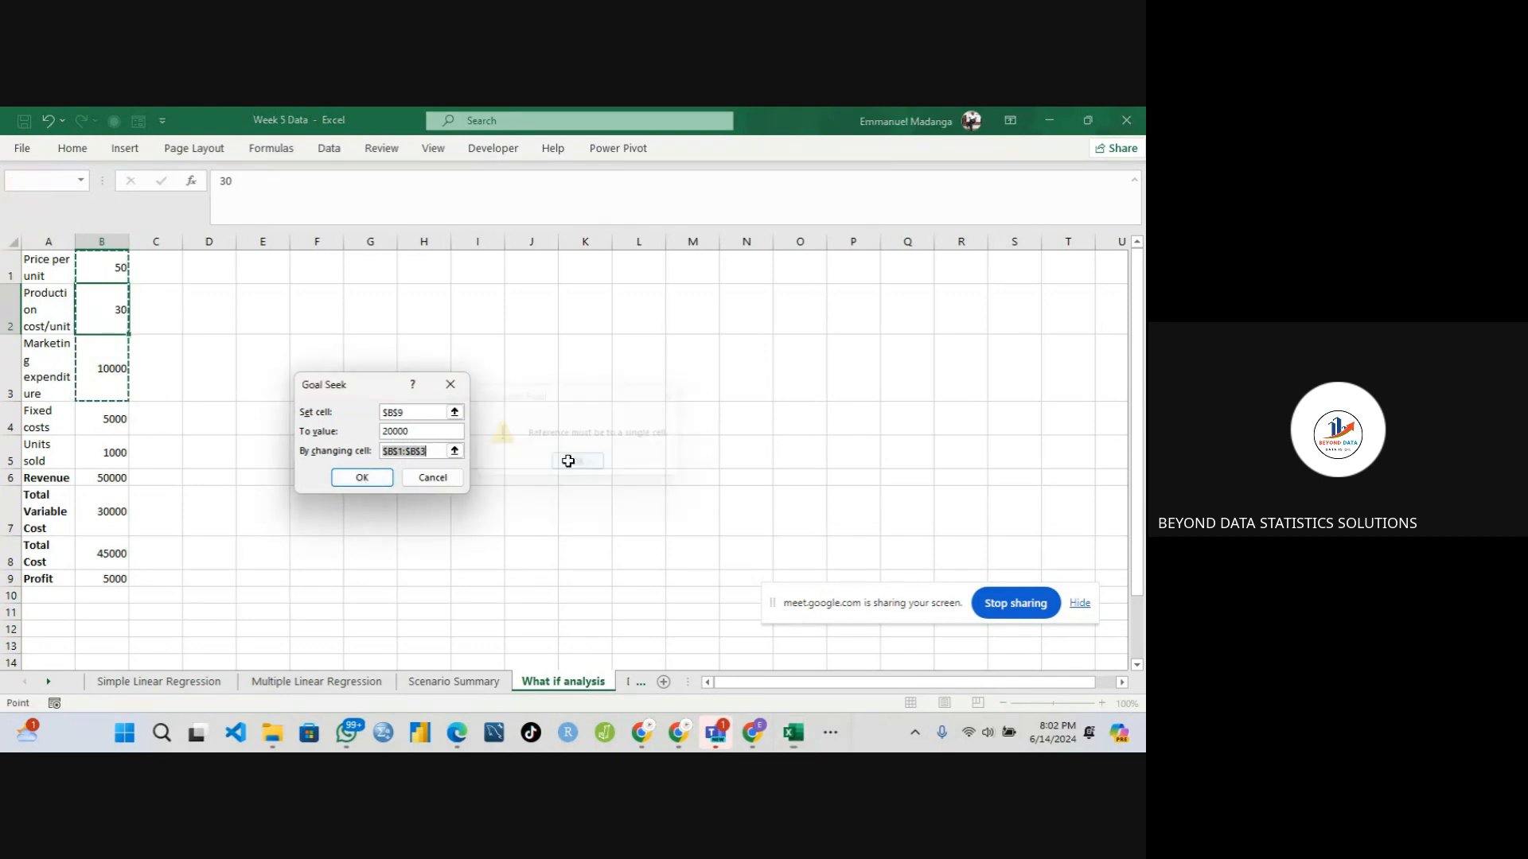
- Replace the changing cell with the price per unit cell B1, run the Goal Seek, and keep the solution
left_click(400, 454)
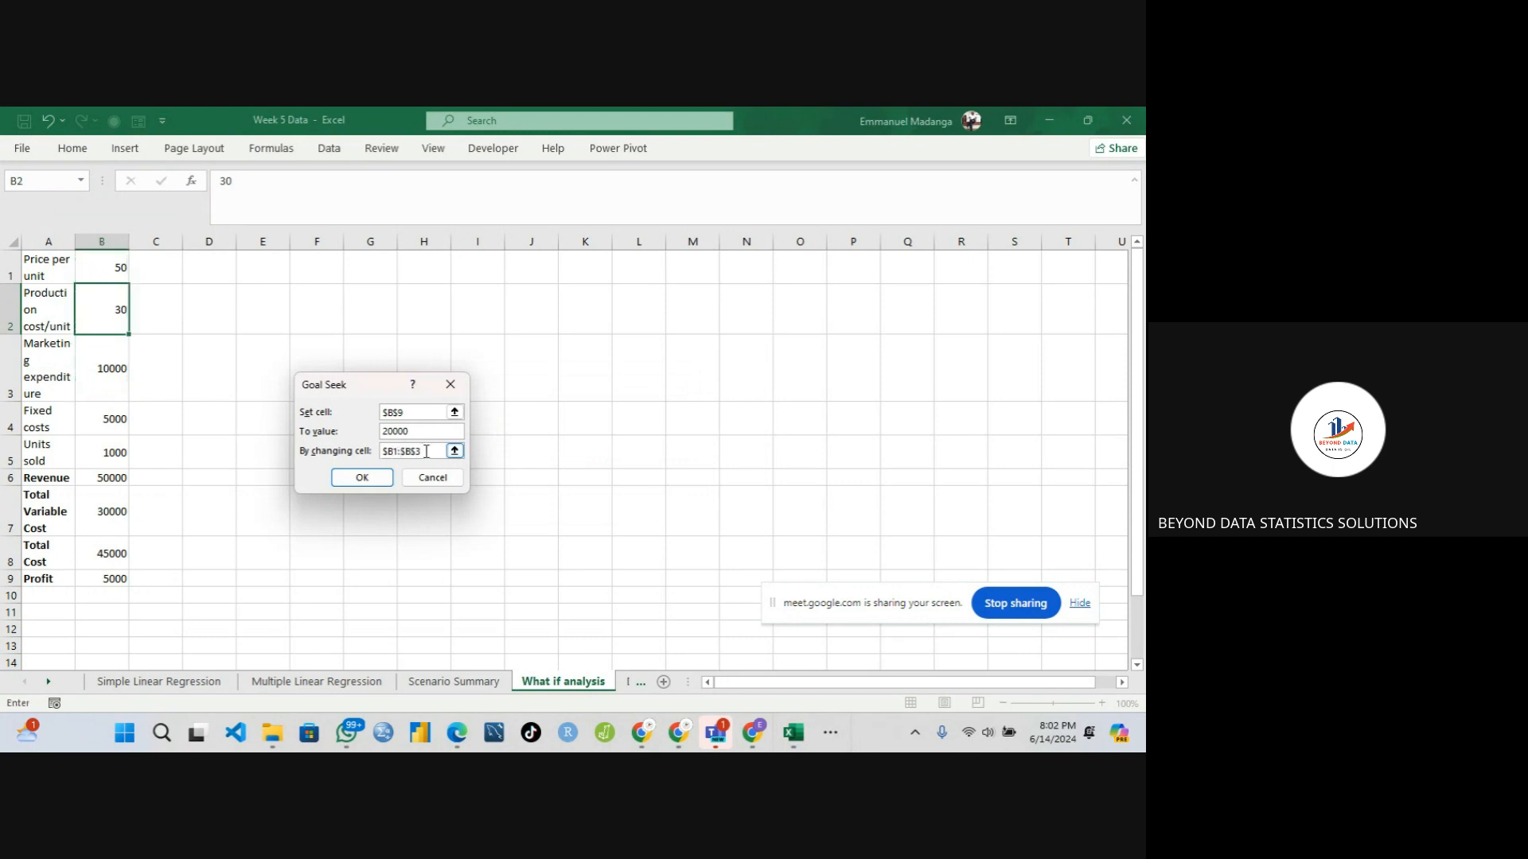
key("BackSpace")
key("BackSpace")
key("BackSpace")
key("BackSpace")
key("BackSpace")
key("BackSpace")
key("BackSpace")
key("BackSpace")
key("BackSpace")
left_click(97, 268)
left_click(360, 478)
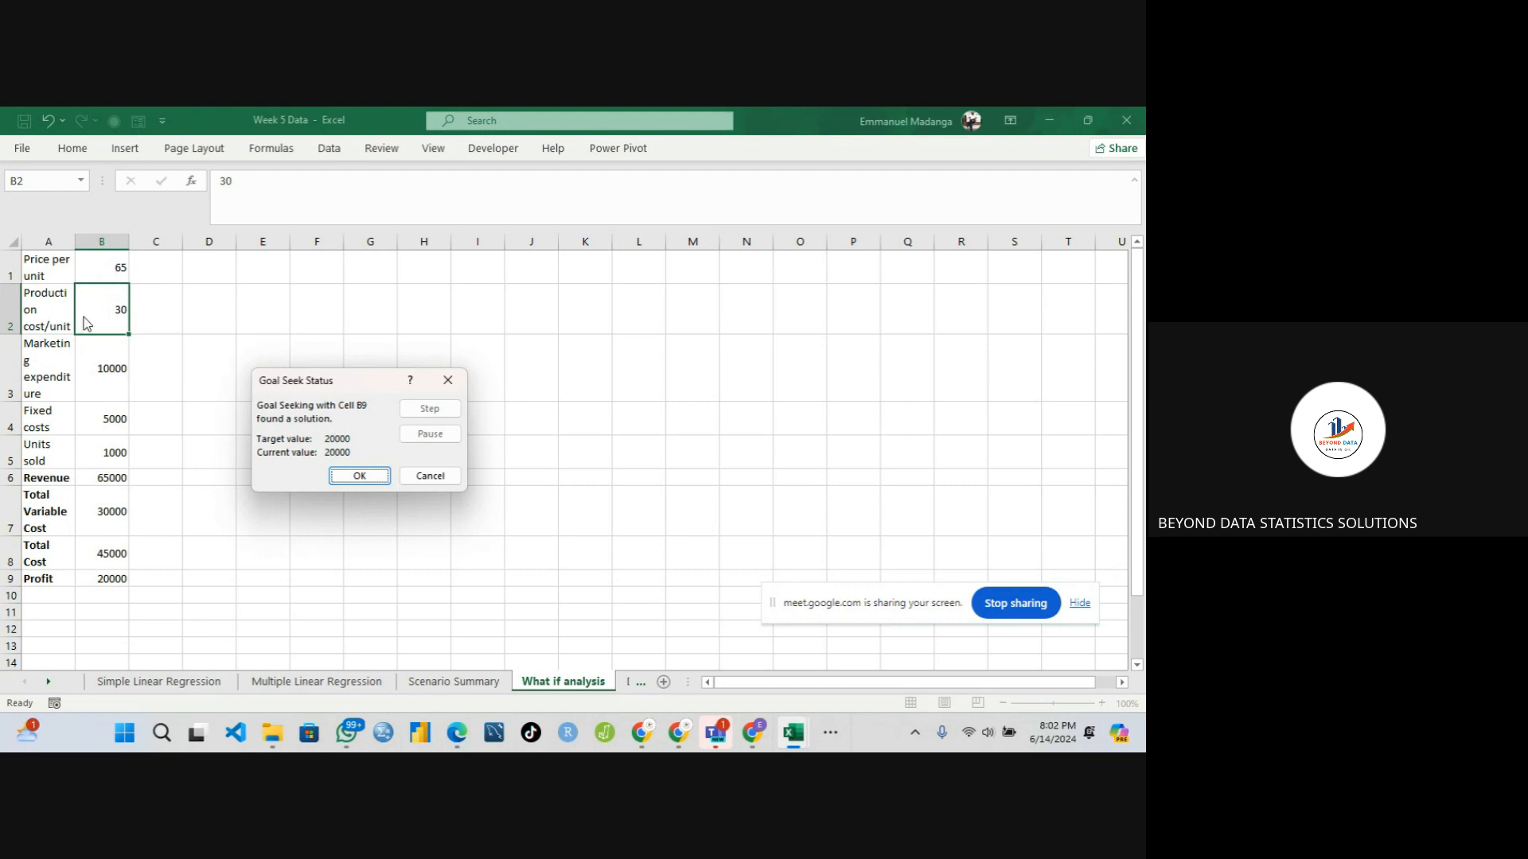
left_click(358, 475)
- Examine the price per unit, units sold, revenue formula and profit formula after the Goal Seek
left_click(112, 276)
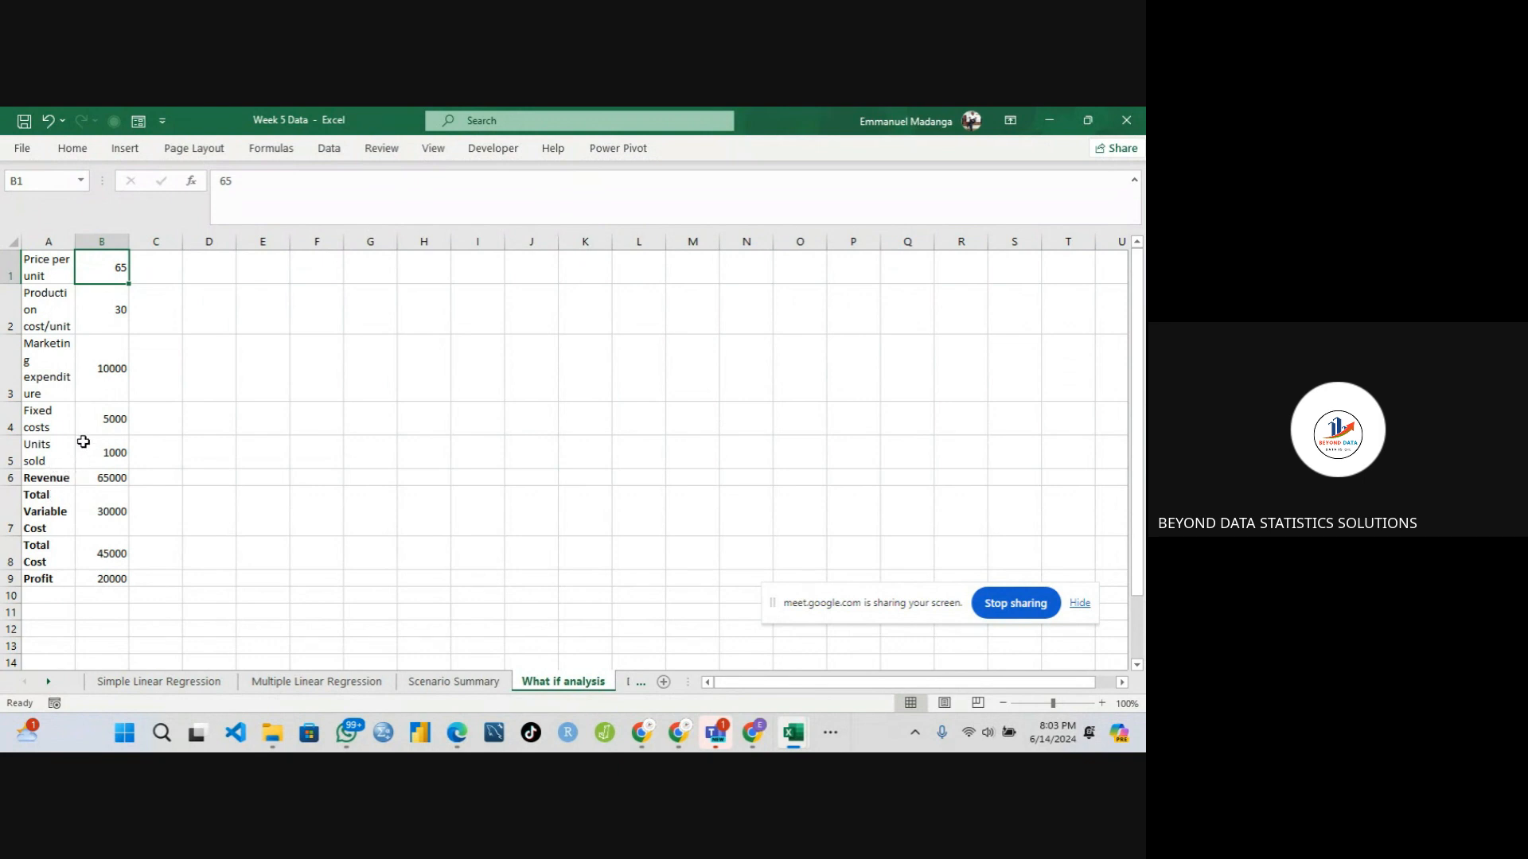
left_click(56, 265)
left_click(104, 273)
left_click(99, 456)
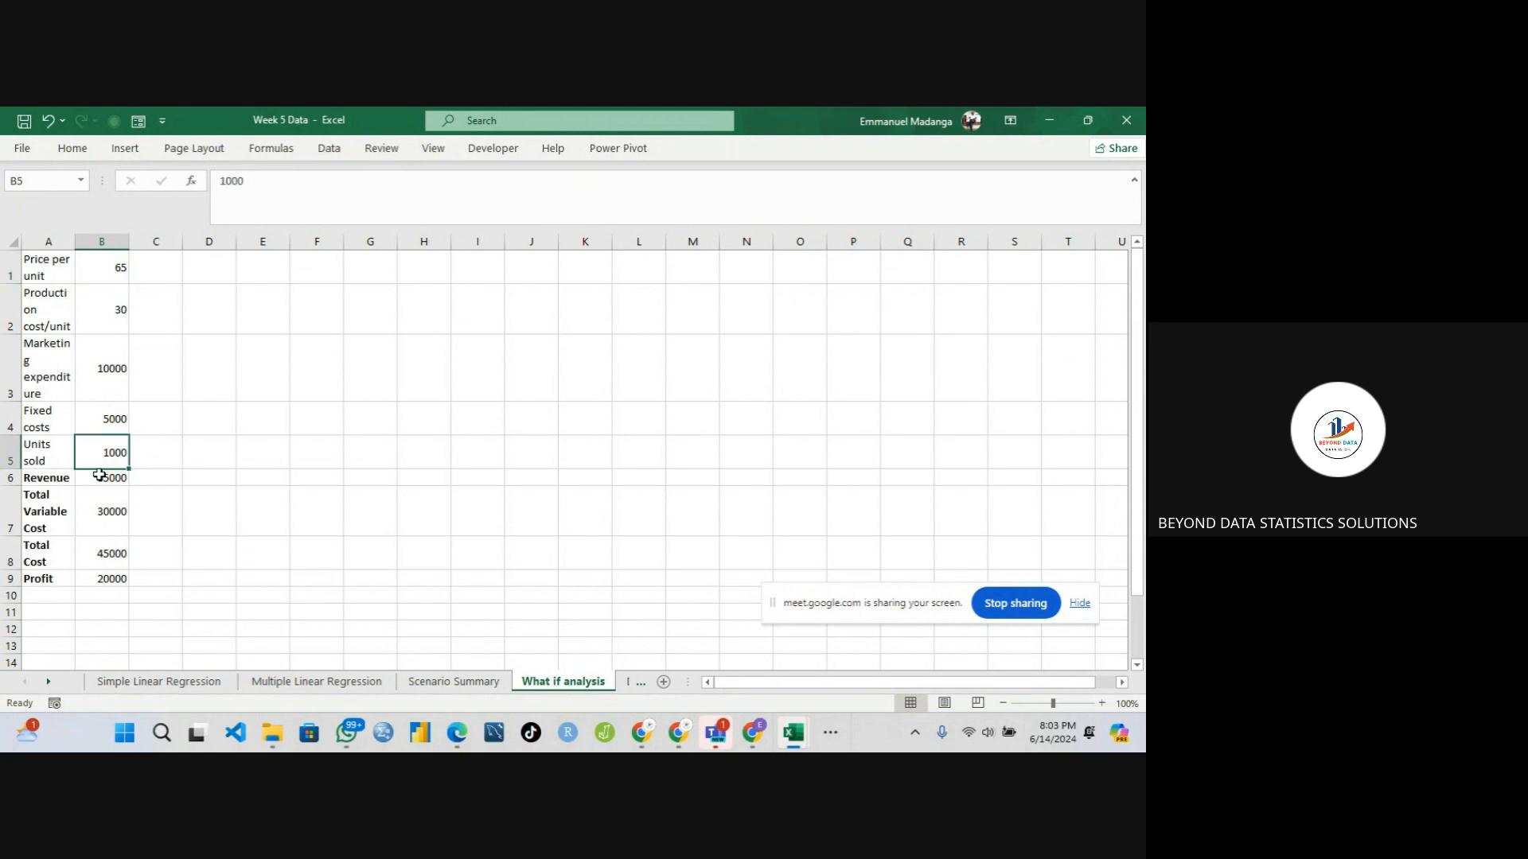
left_click(100, 475)
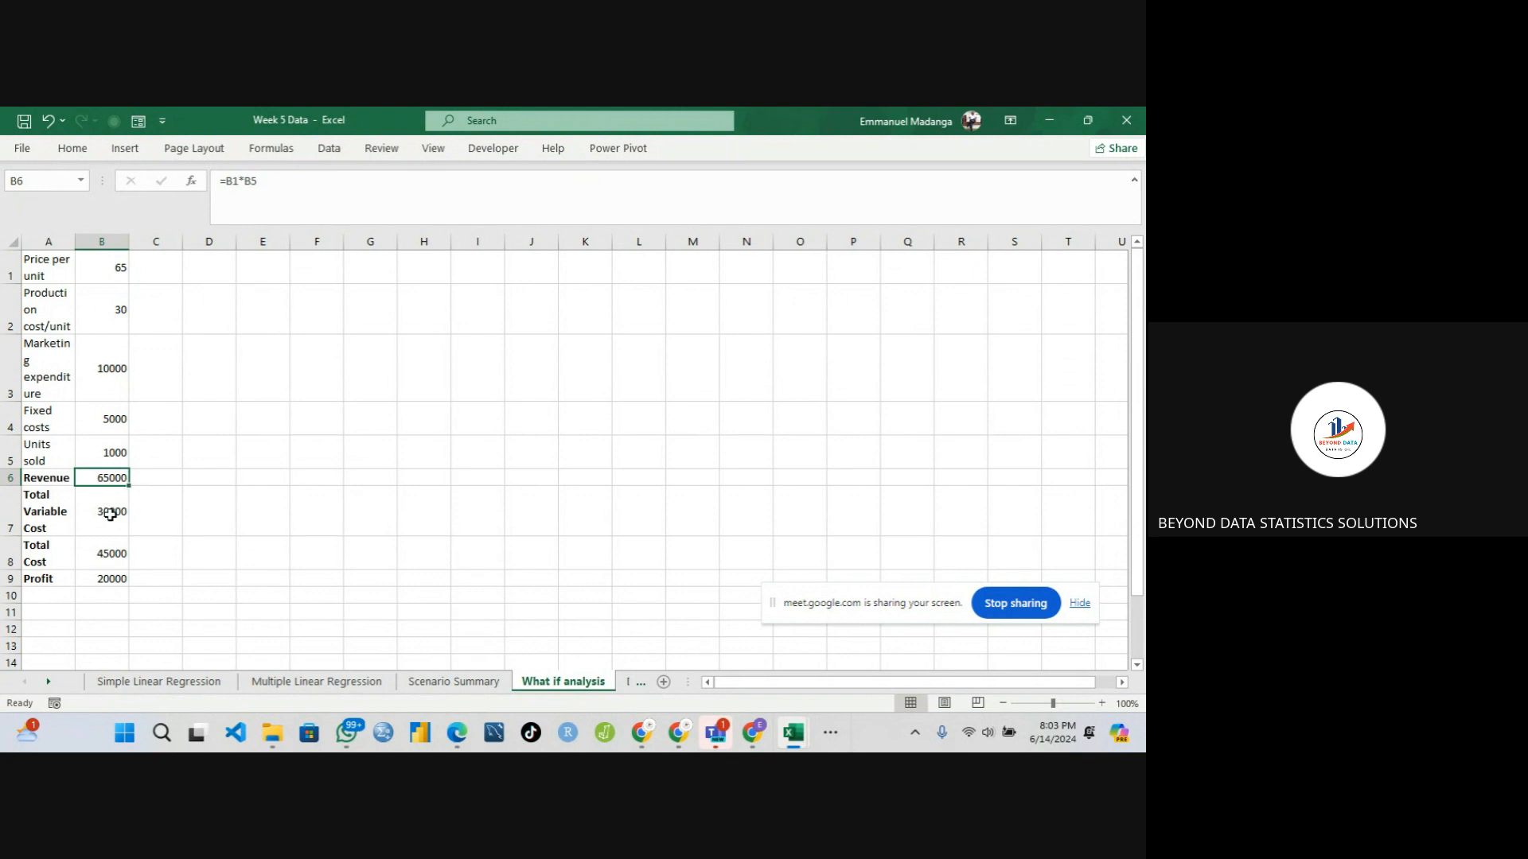
left_click(103, 575)
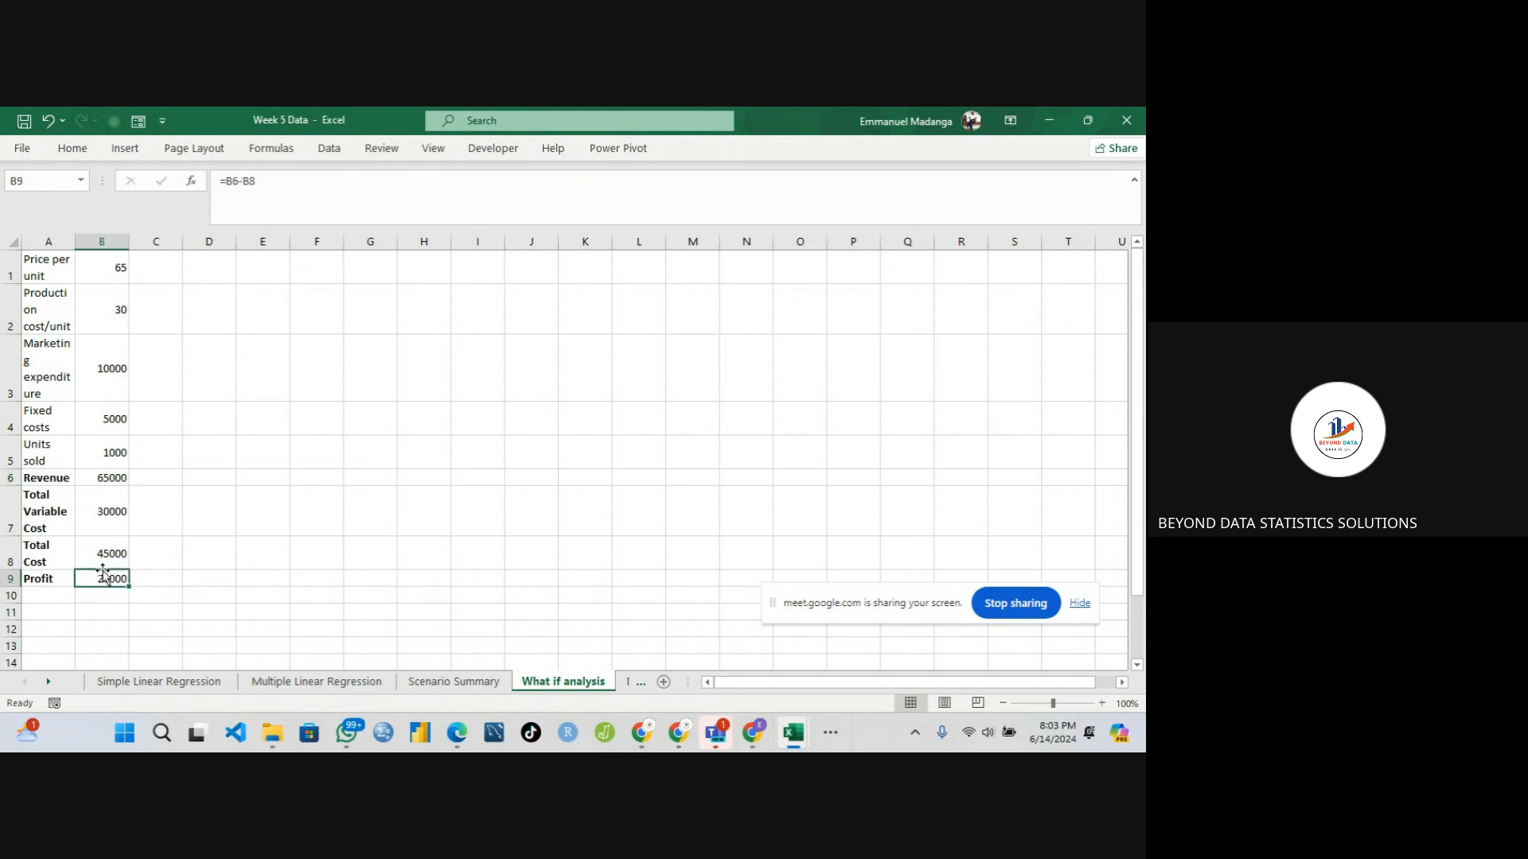
- Review how the price per unit and units sold feed the revenue formula and the profit formula
left_click(110, 269)
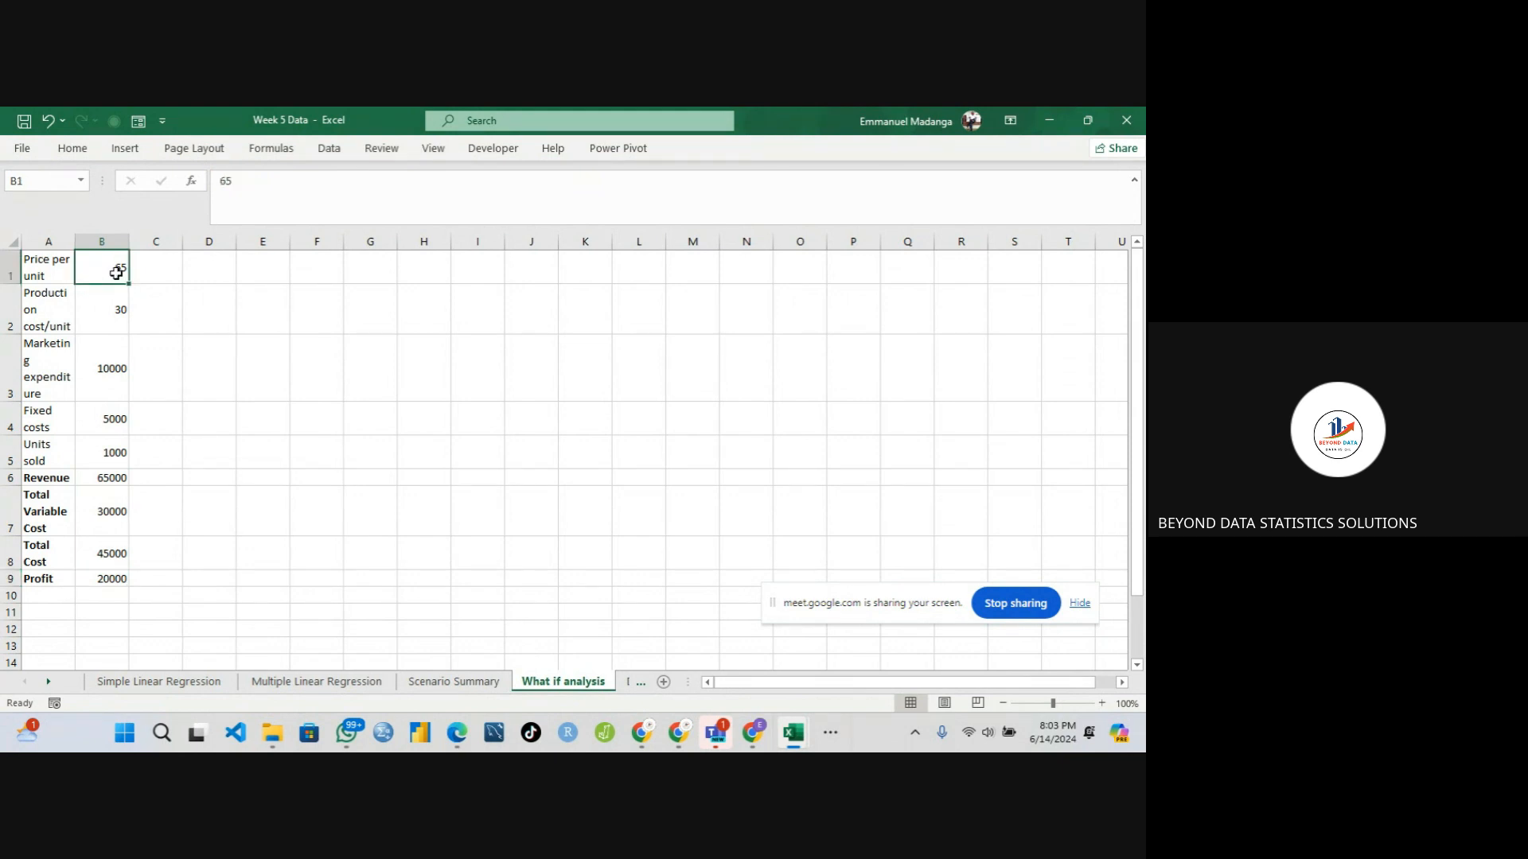
left_click(95, 458)
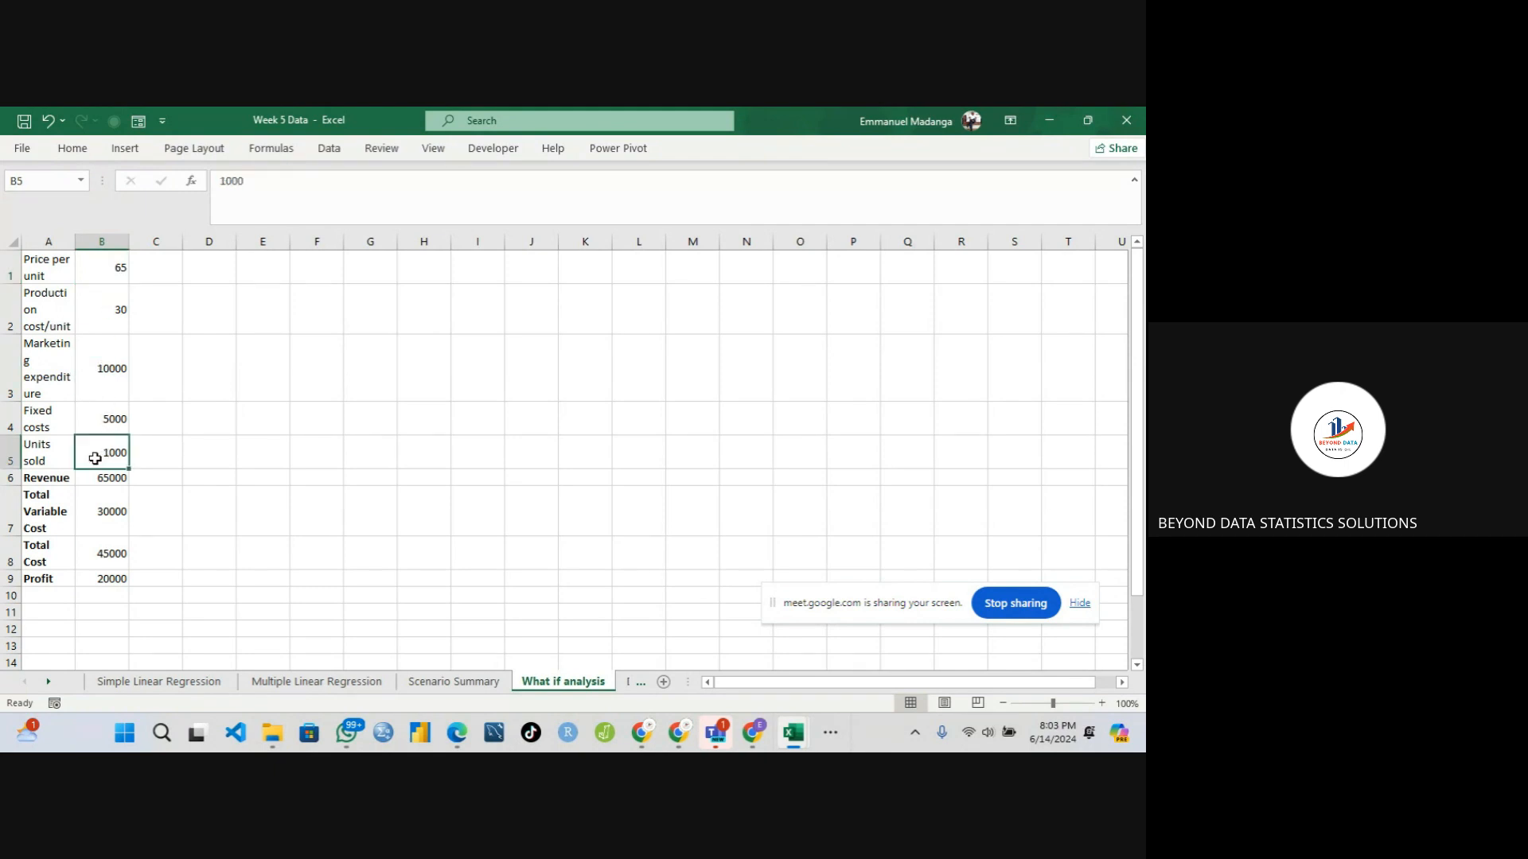
left_click(37, 453)
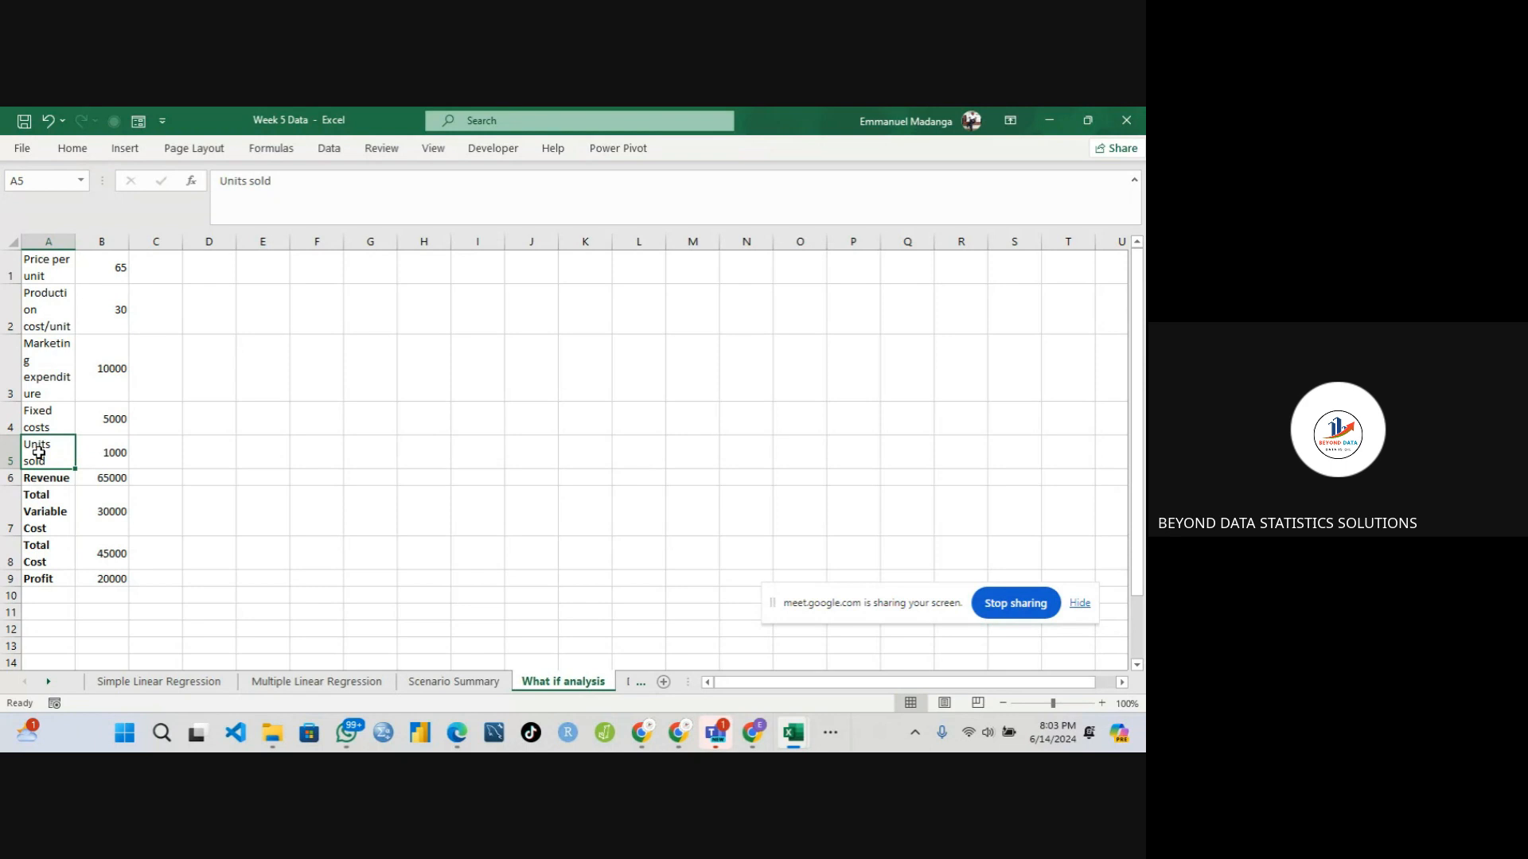
left_click(101, 460)
left_click(99, 480)
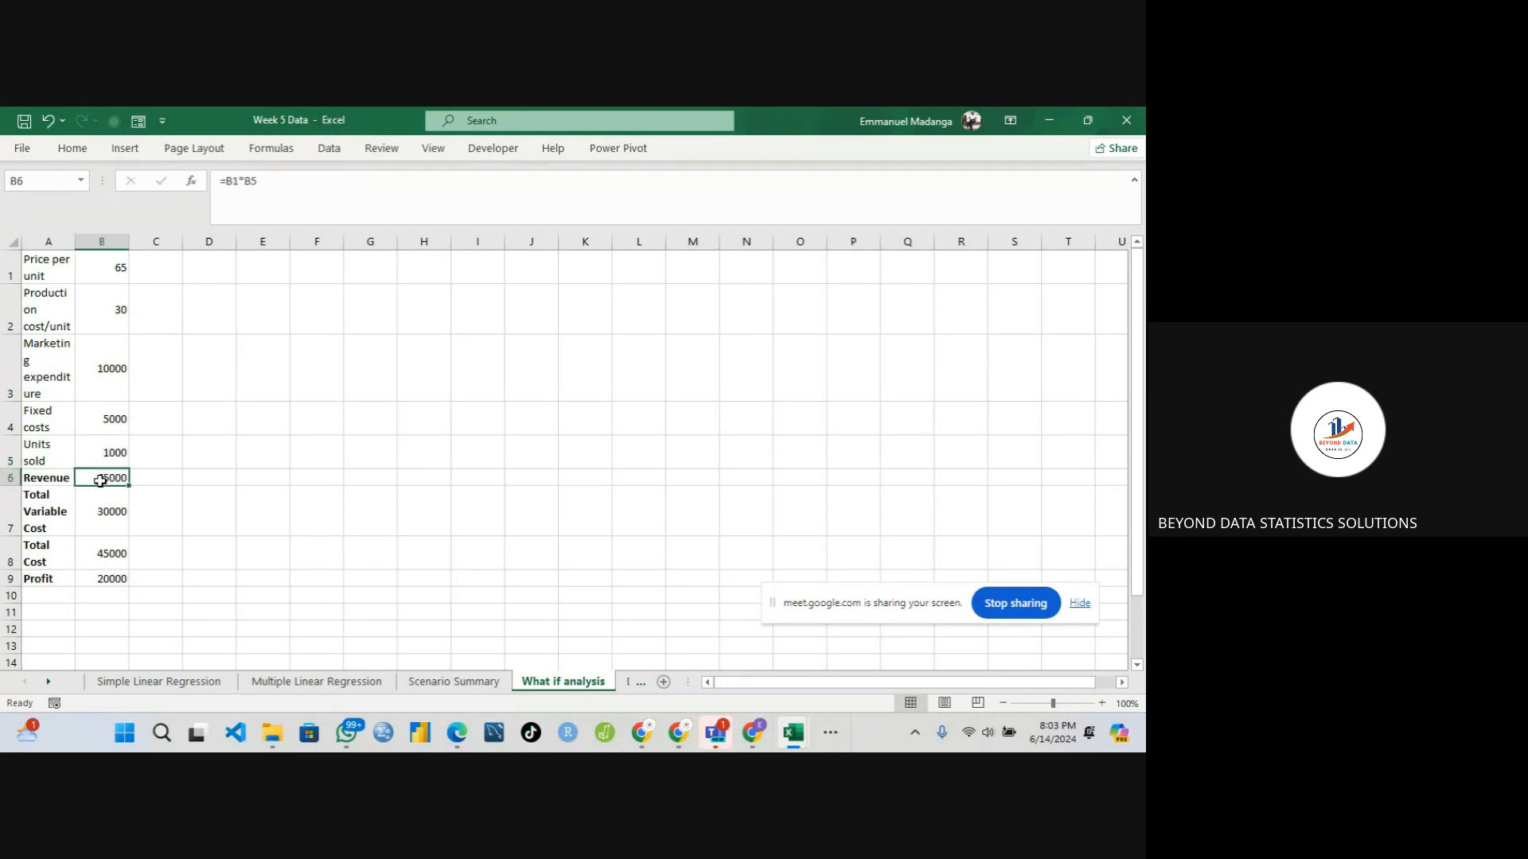
left_click(116, 581)
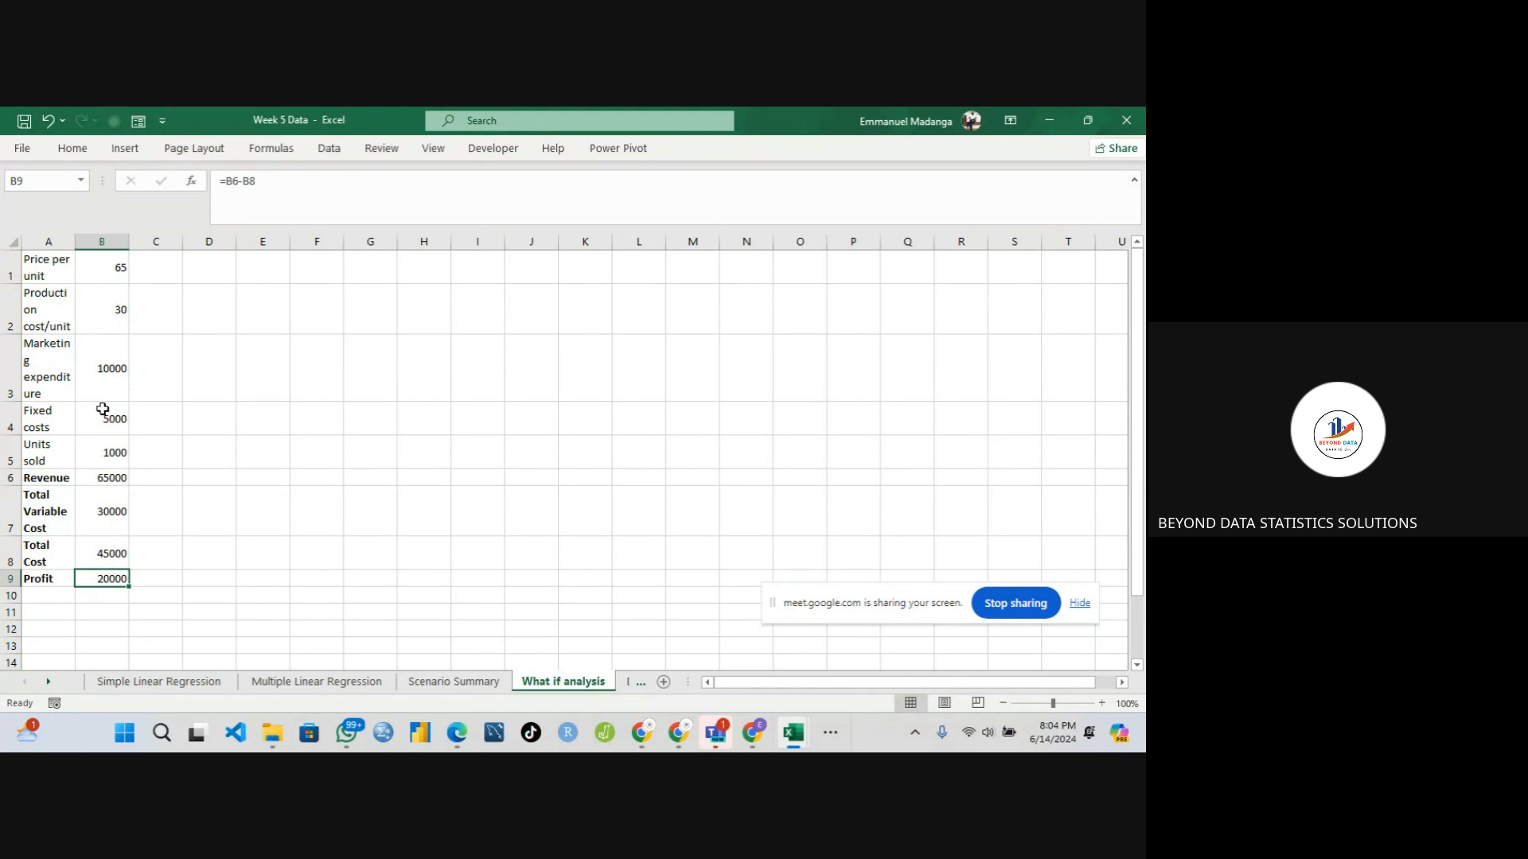
- Reset the price per unit in cell B1 to 50
left_click(108, 268)
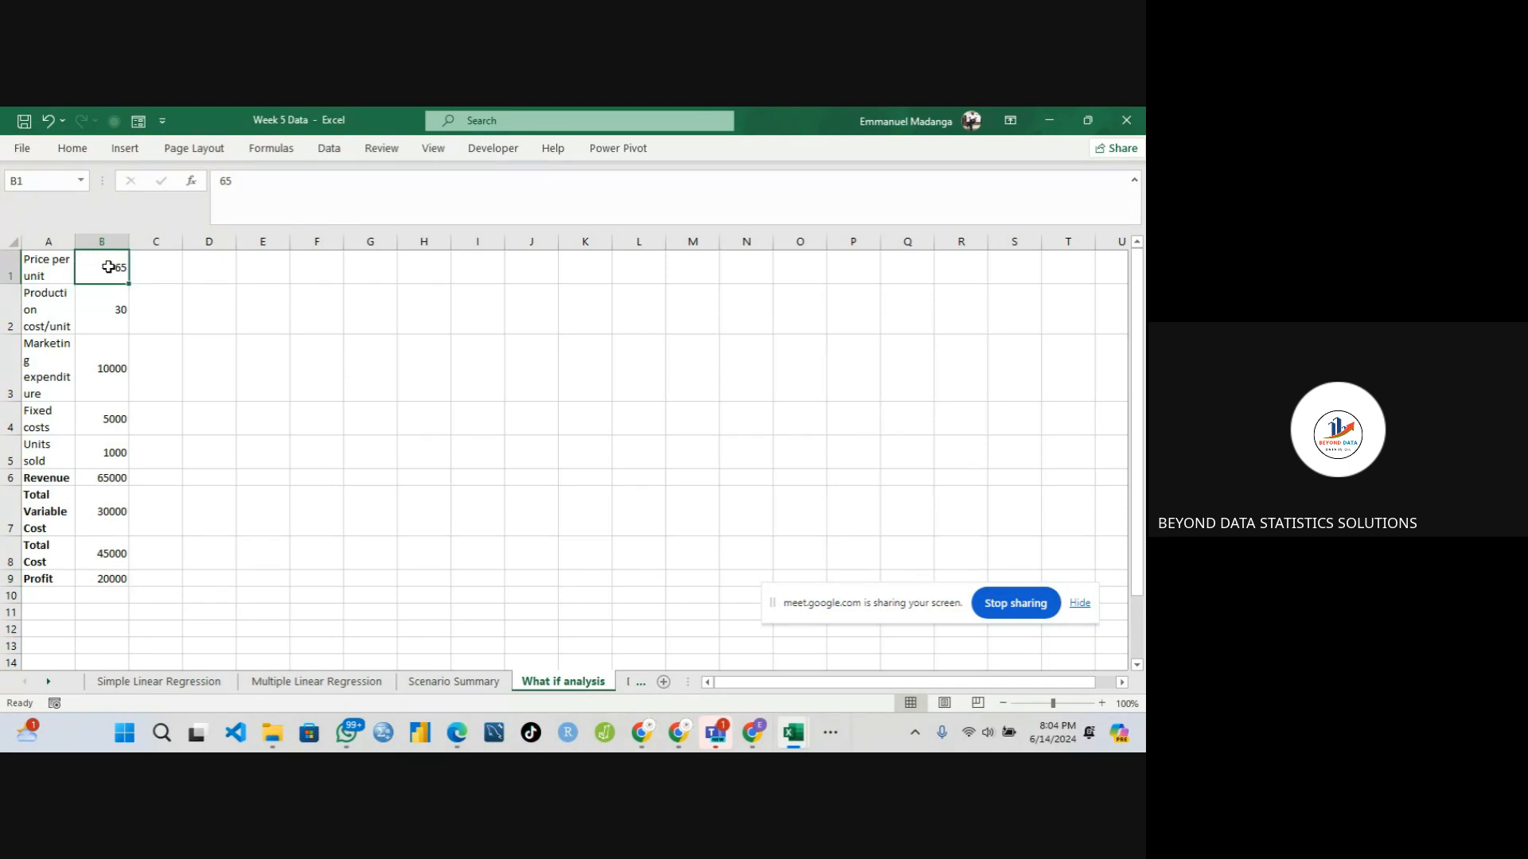
type("50")
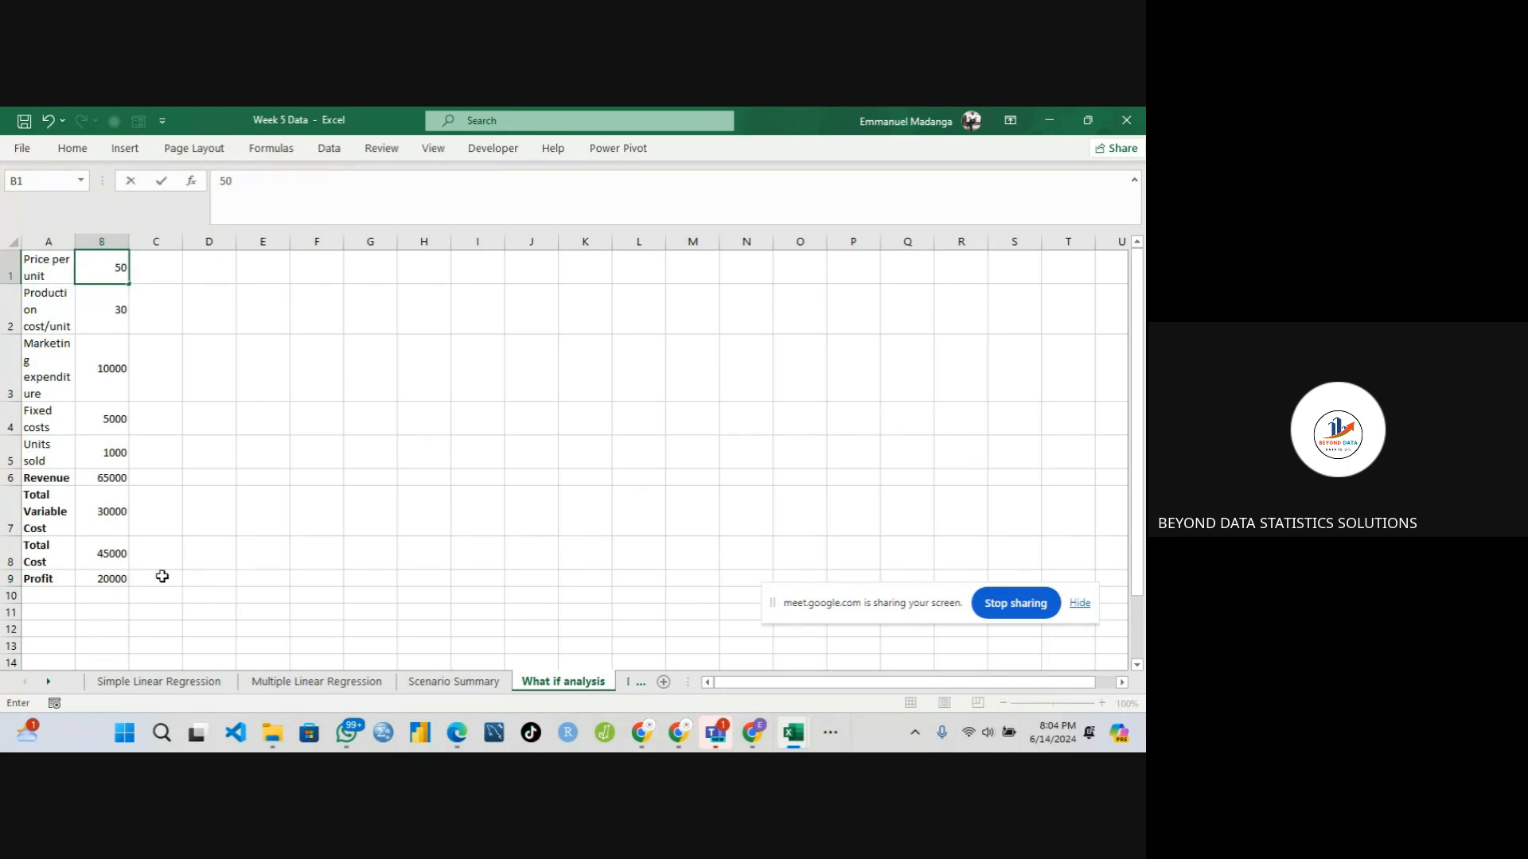
key("Return")
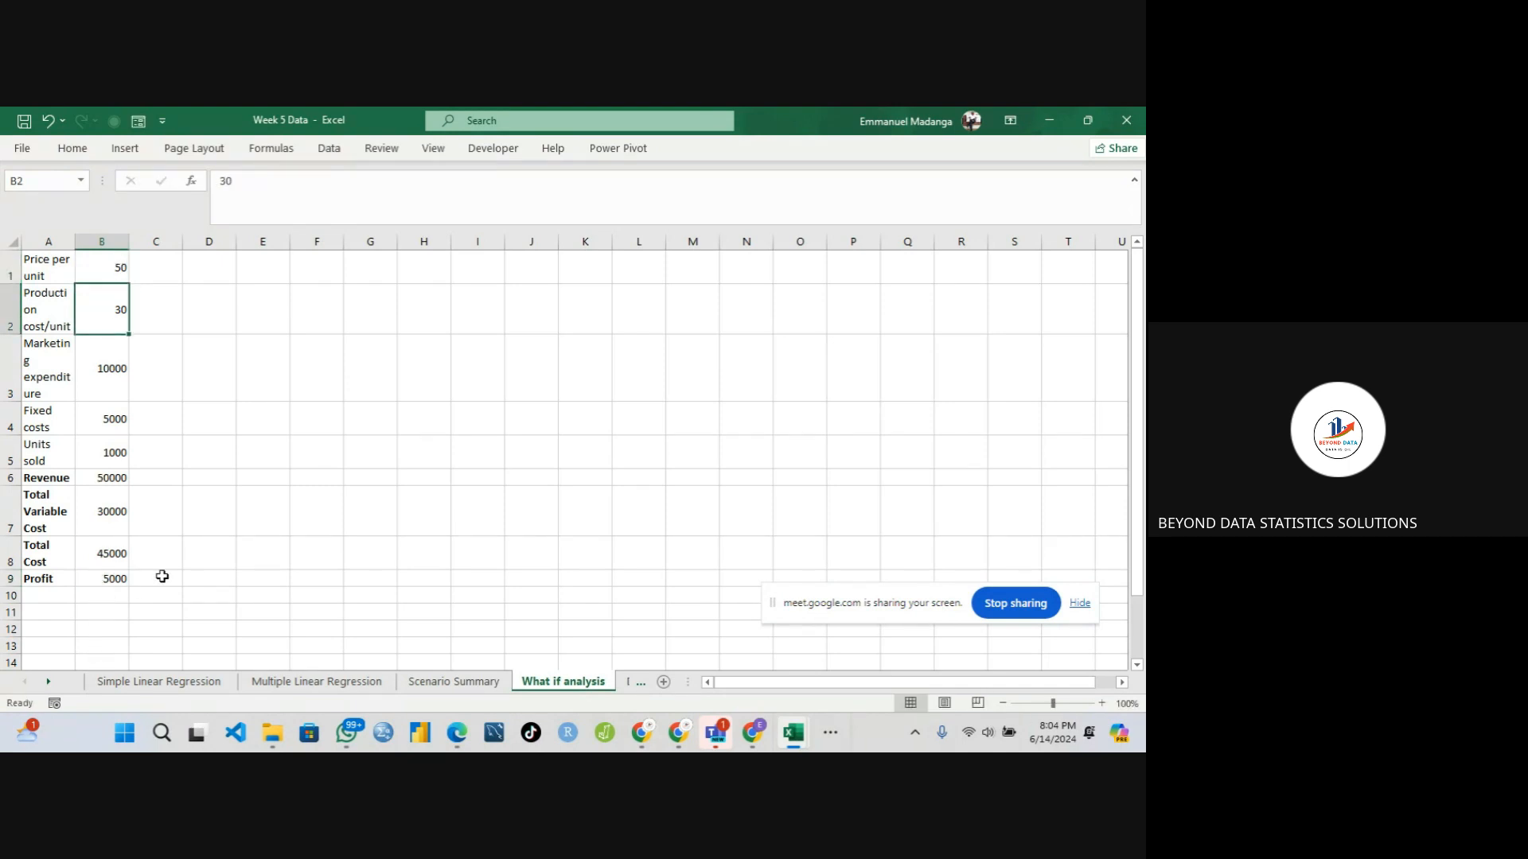
- Run a Goal Seek that sets the Profit cell B9 to 20000 by changing production cost per unit B2, and keep the solution
left_click(331, 151)
left_click(769, 210)
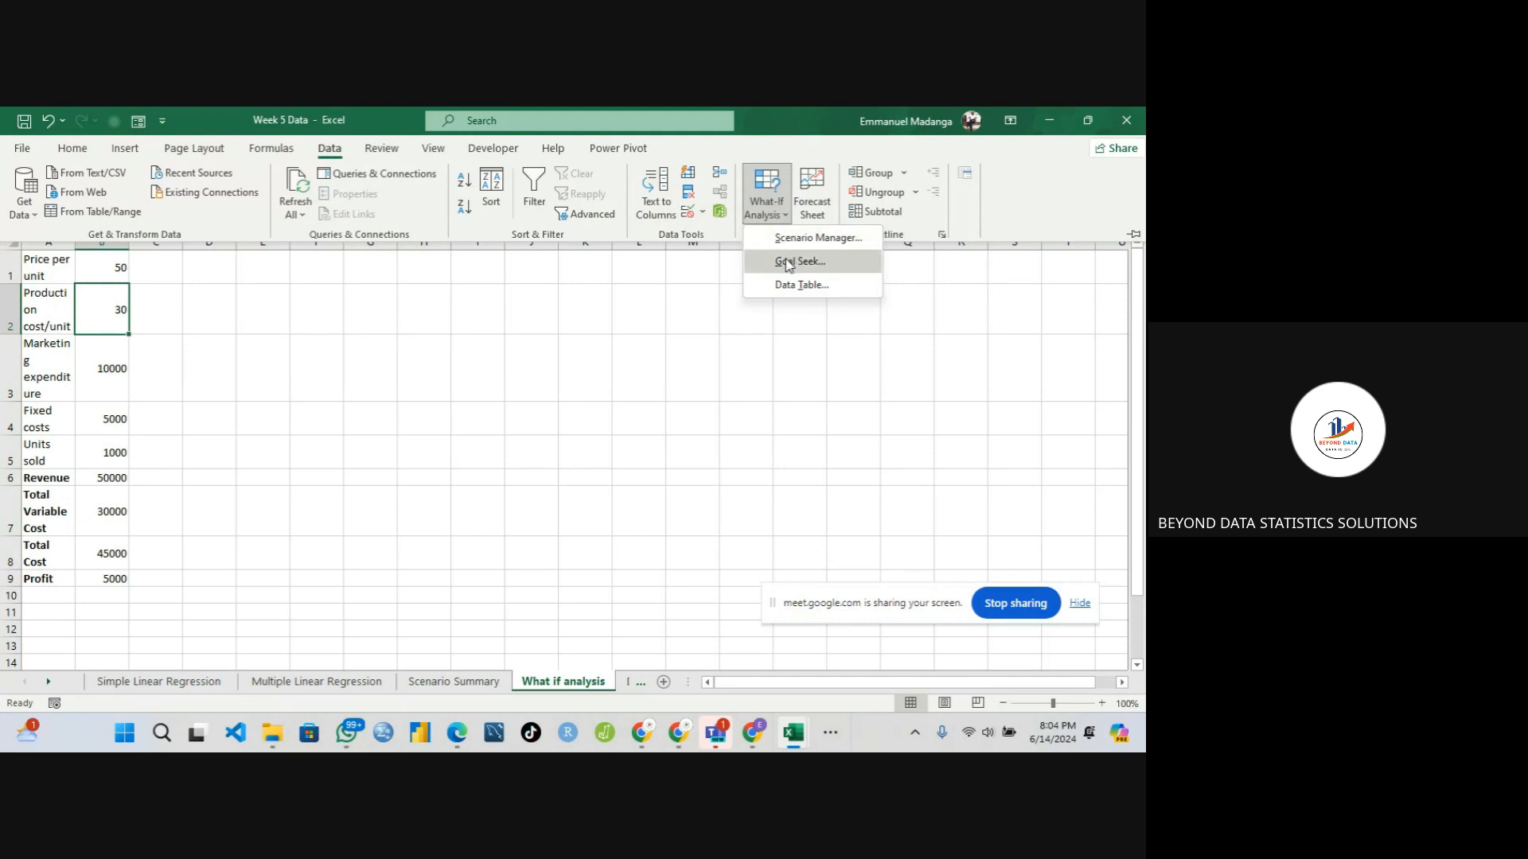
left_click(789, 263)
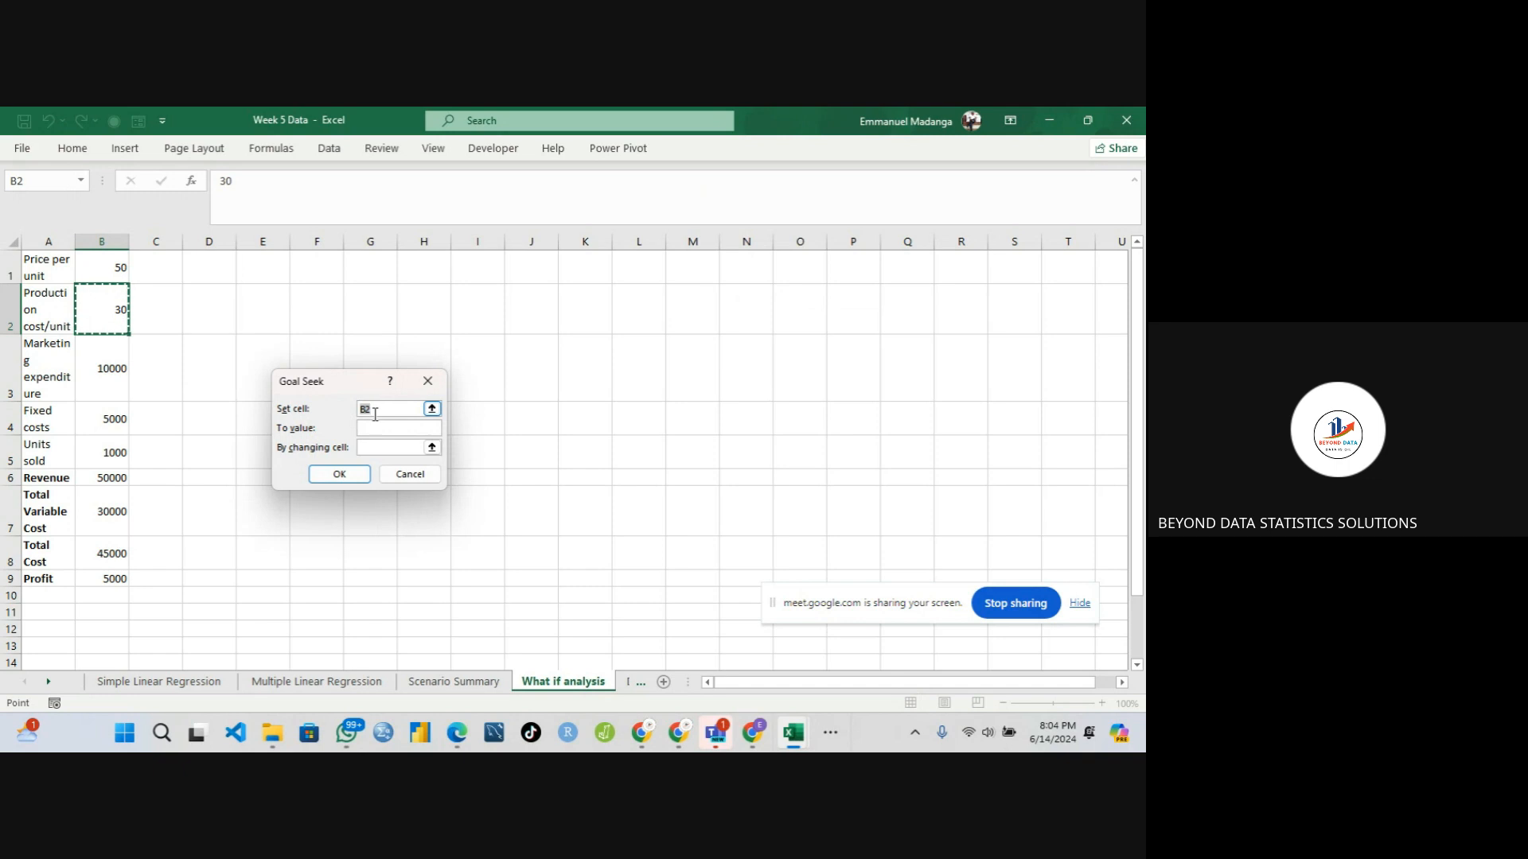
left_click(98, 576)
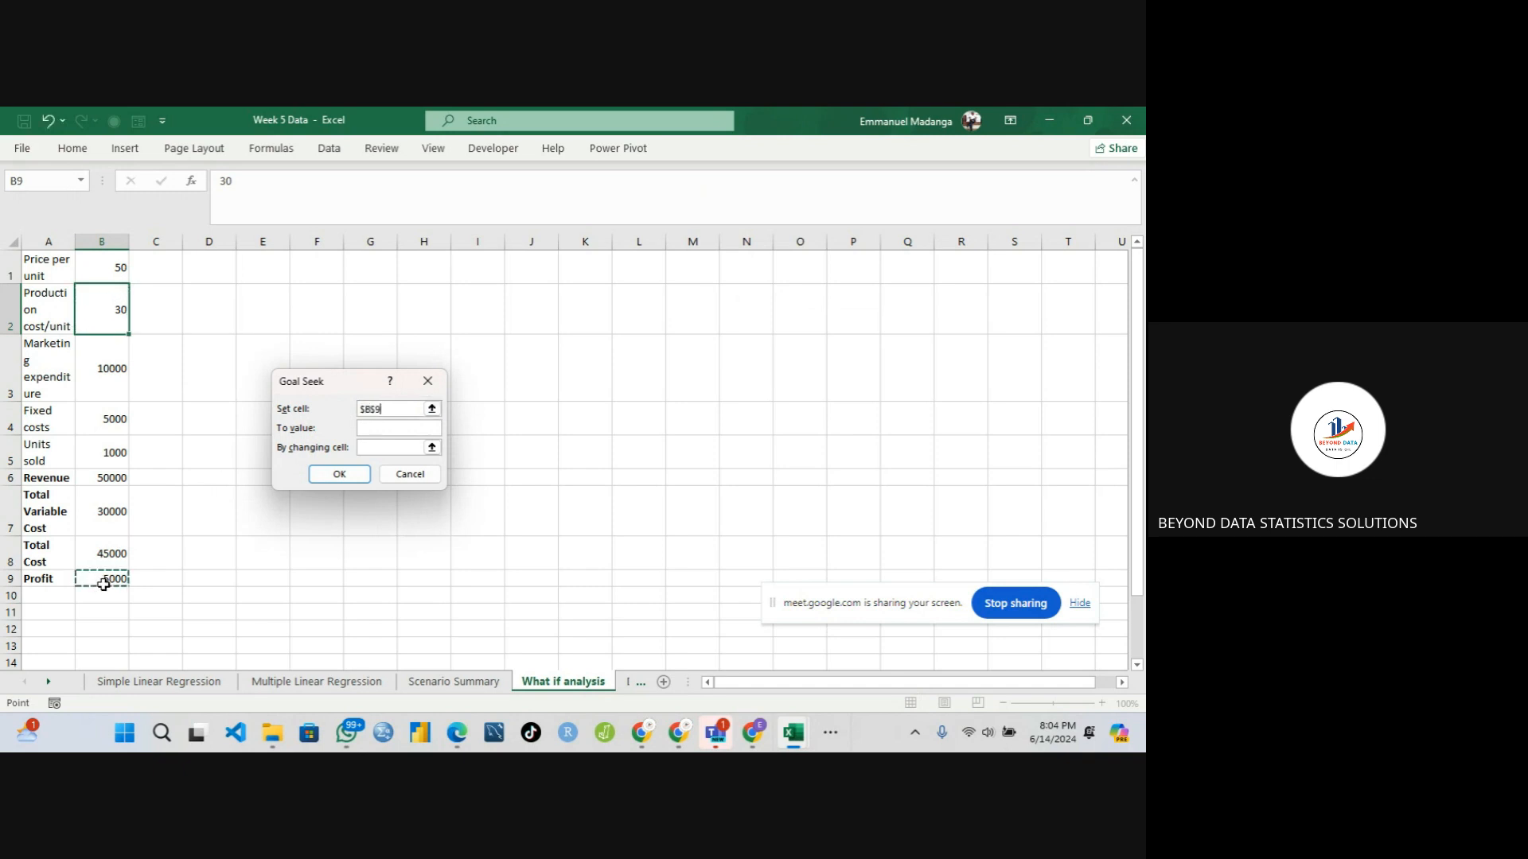
left_click(368, 426)
type("20000")
left_click(366, 447)
left_click(94, 318)
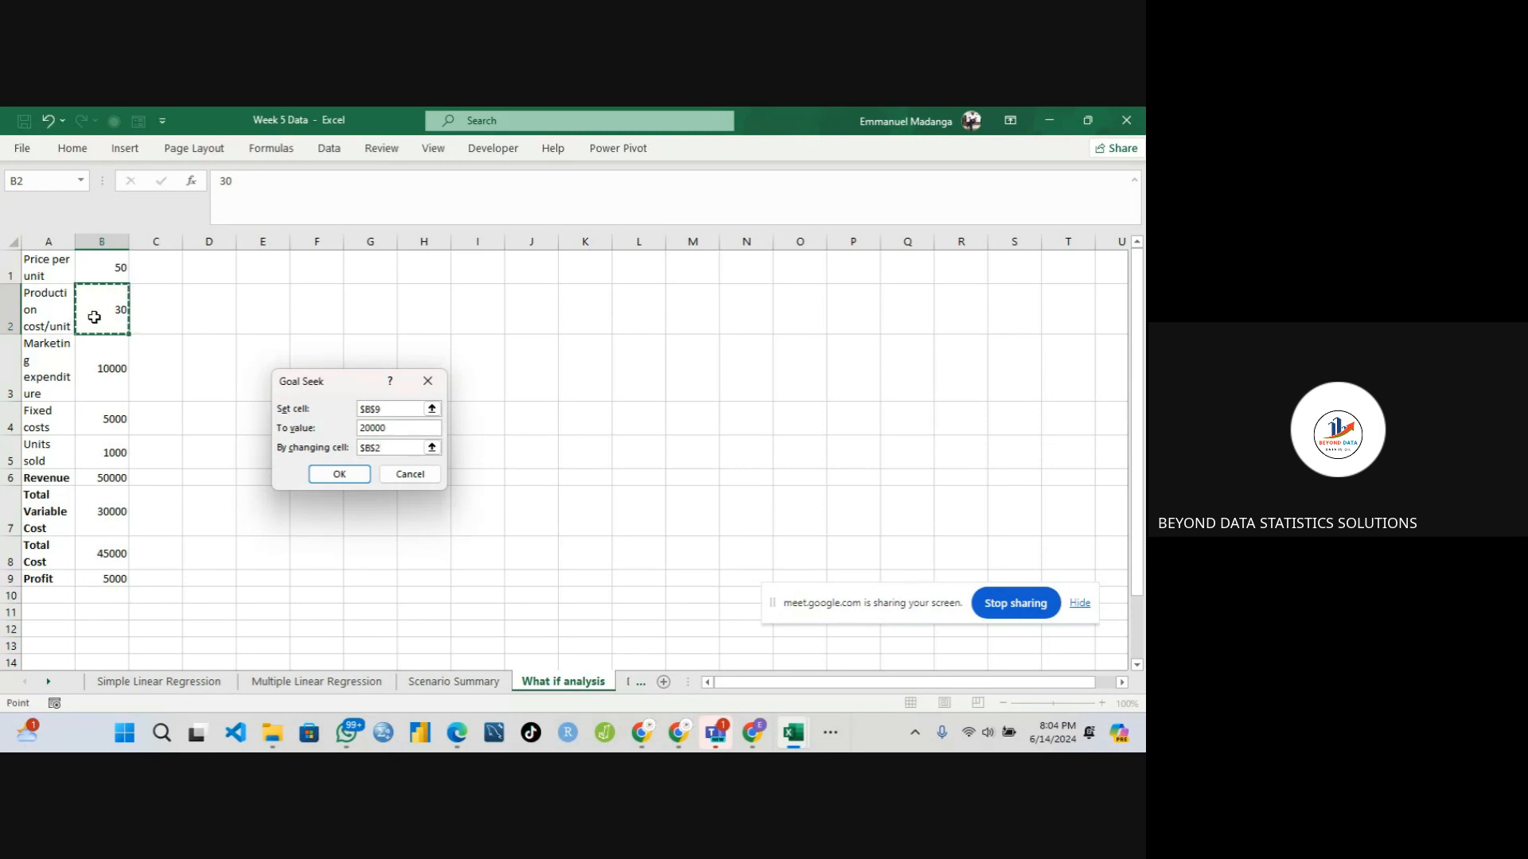
left_click(331, 475)
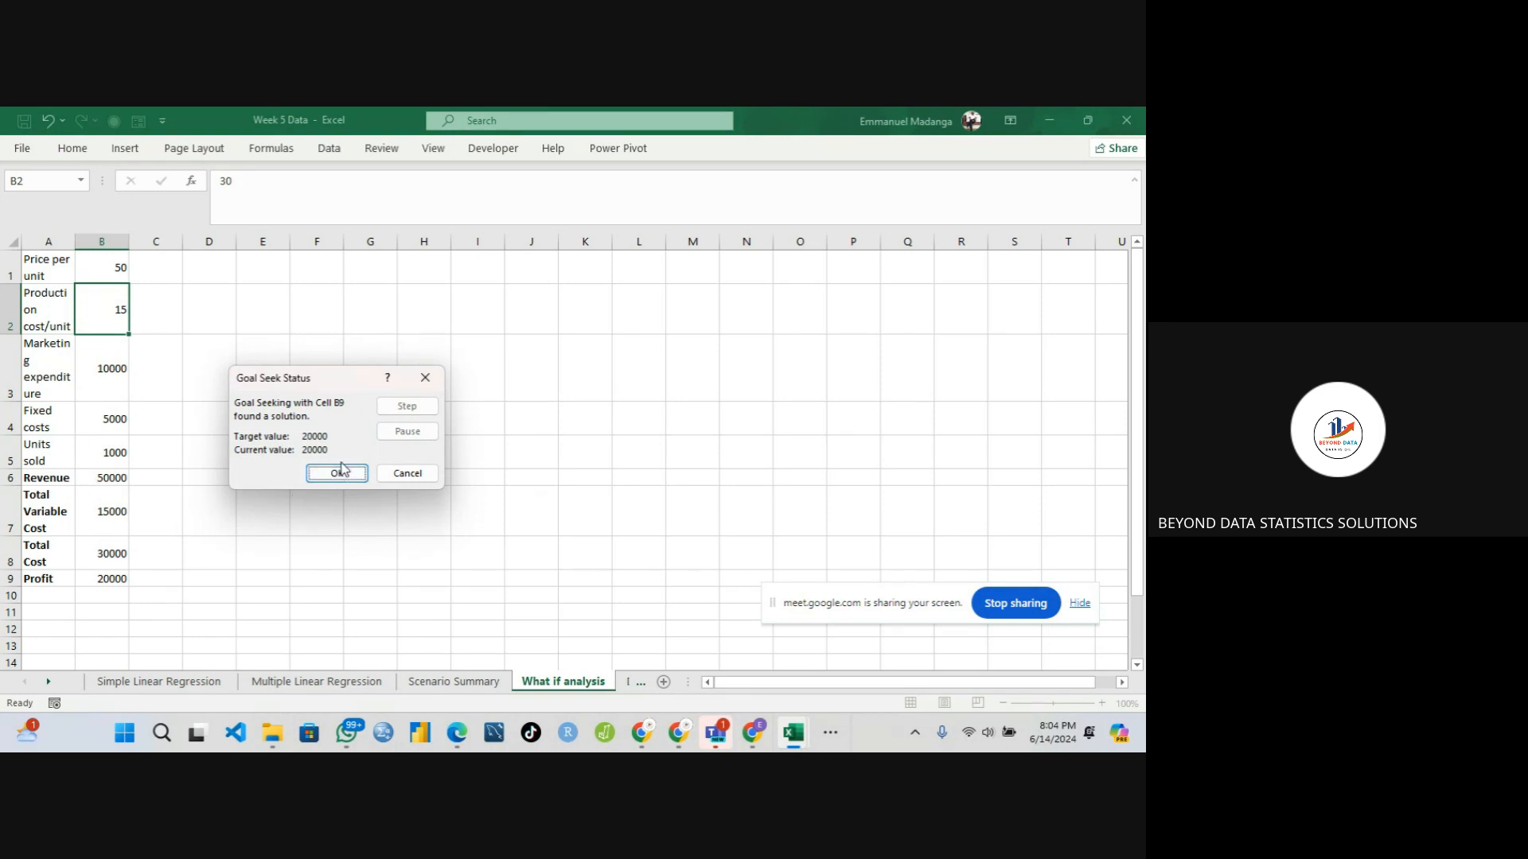
left_click(338, 473)
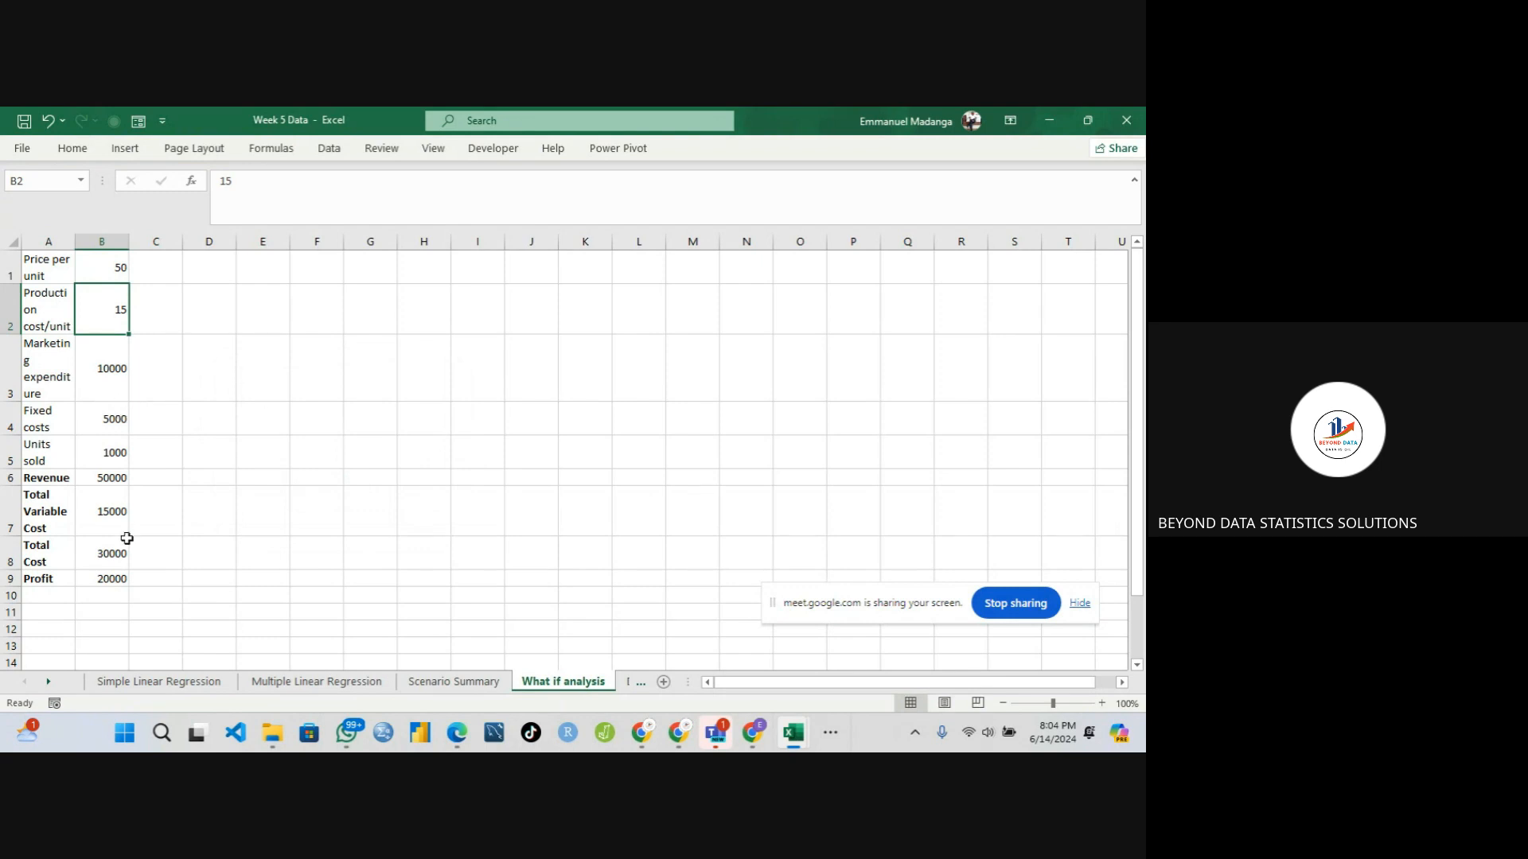
- Check the profit formula, the price per unit and the production cost per unit after the second Goal Seek
left_click(95, 581)
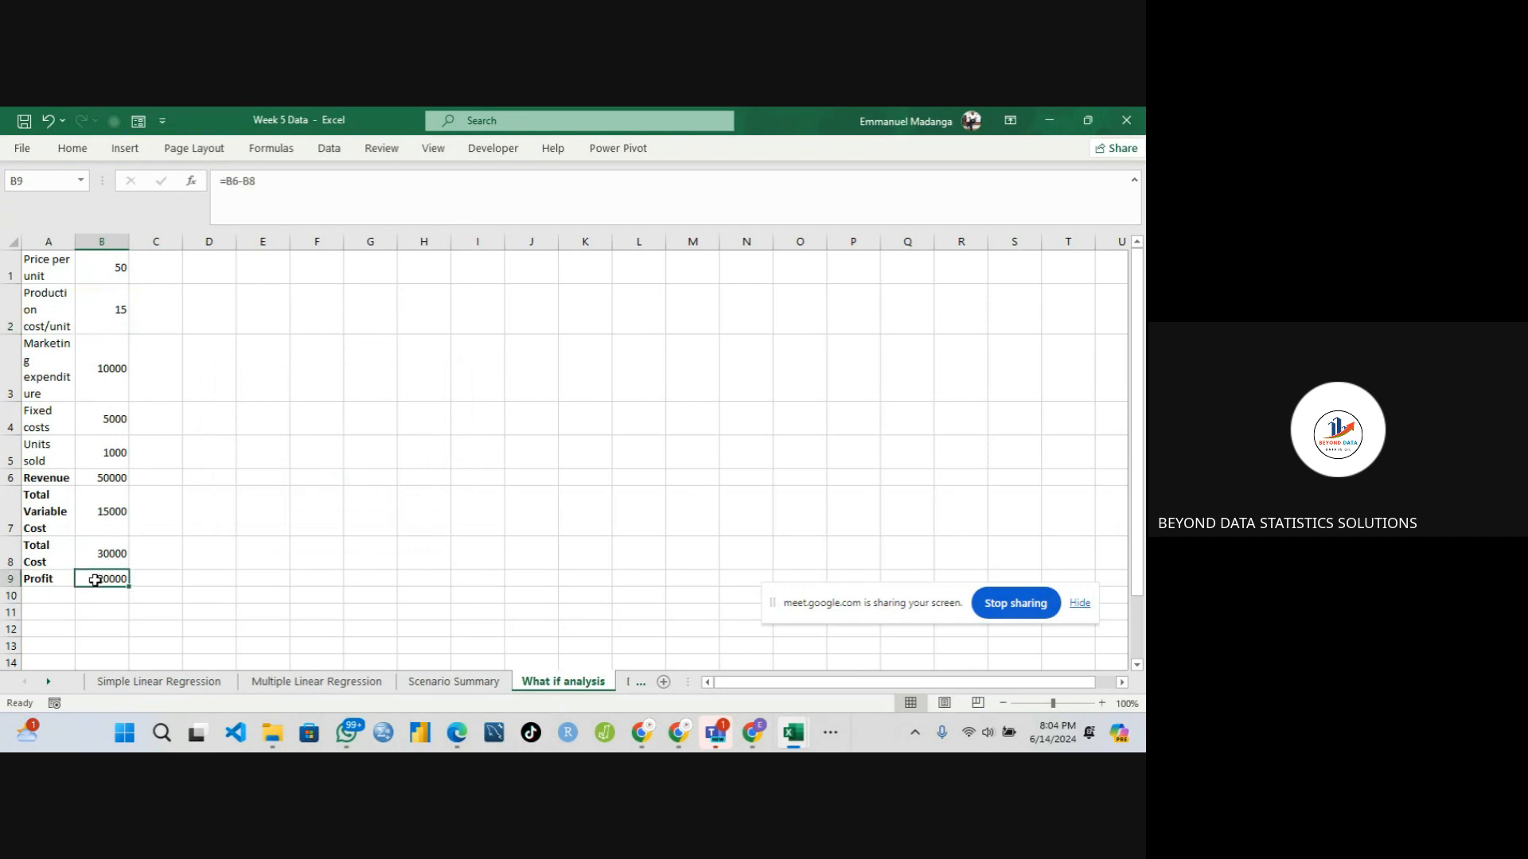
left_click(98, 275)
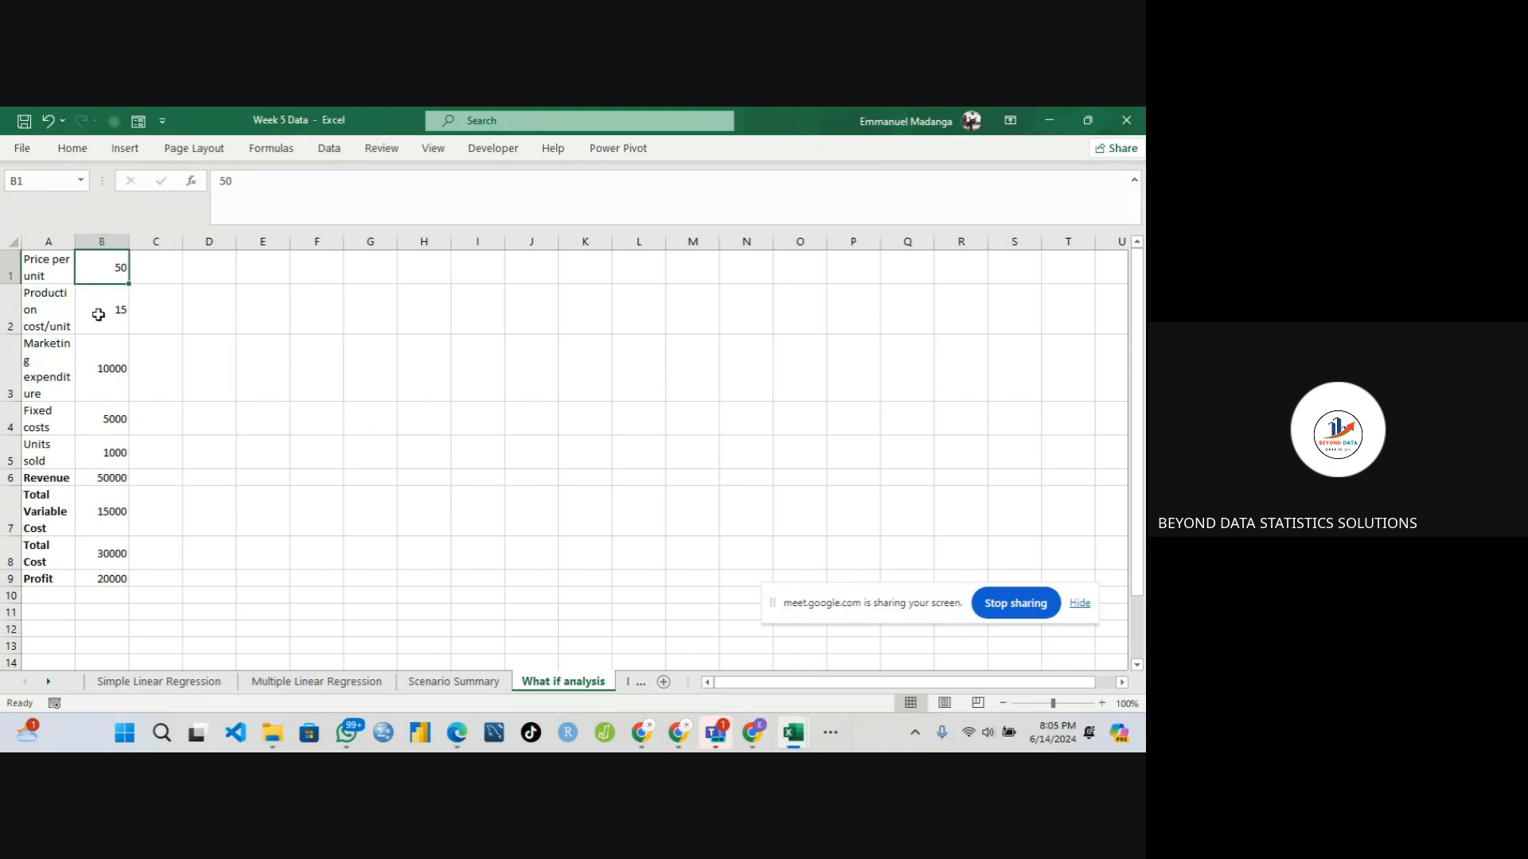
left_click(98, 315)
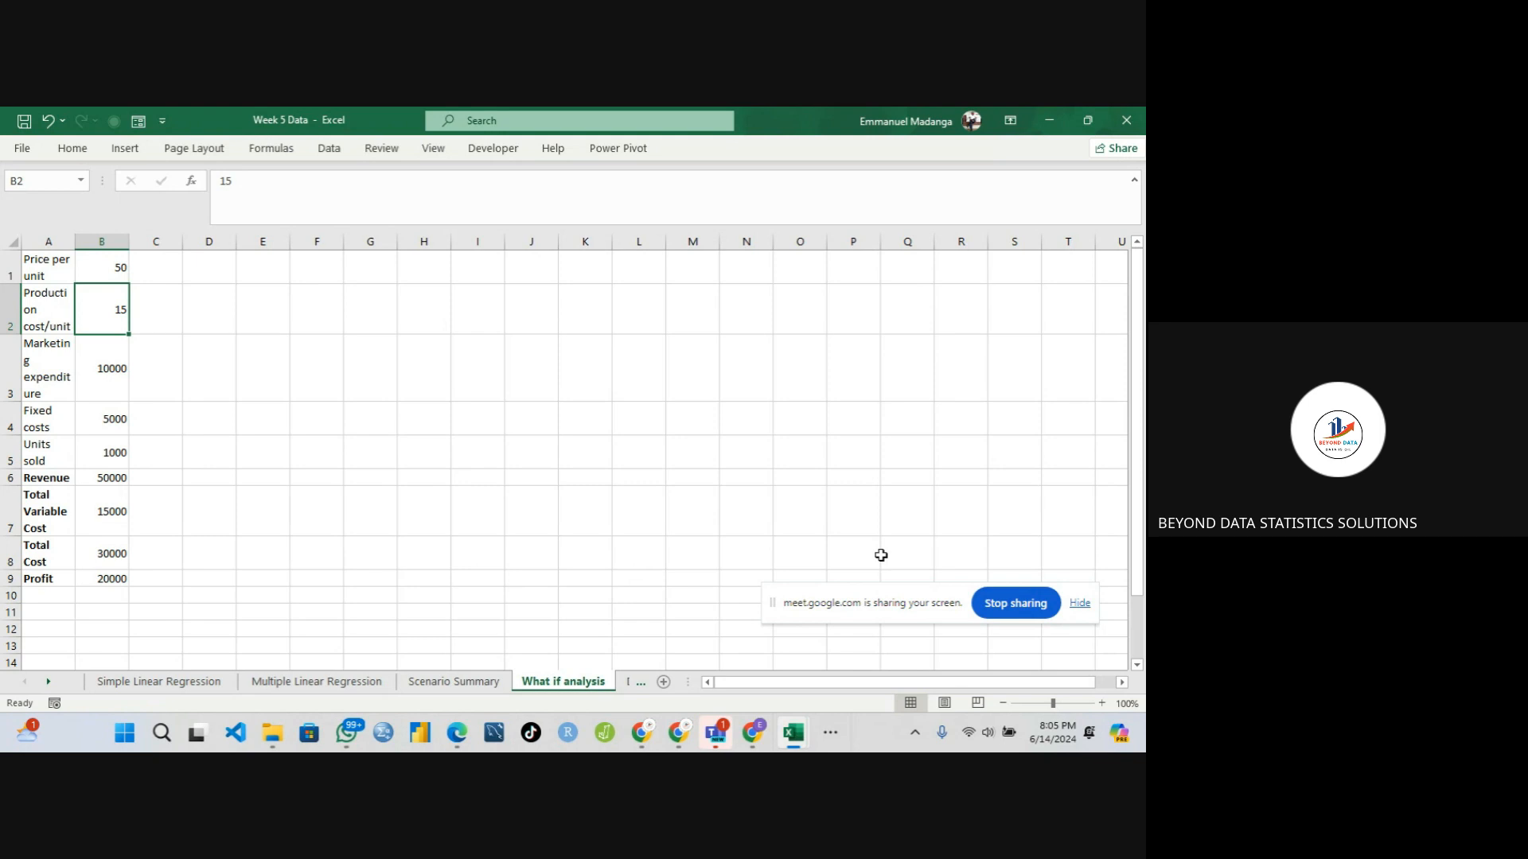
- Stop sharing the screen in the Google Meet call
left_click(1001, 607)
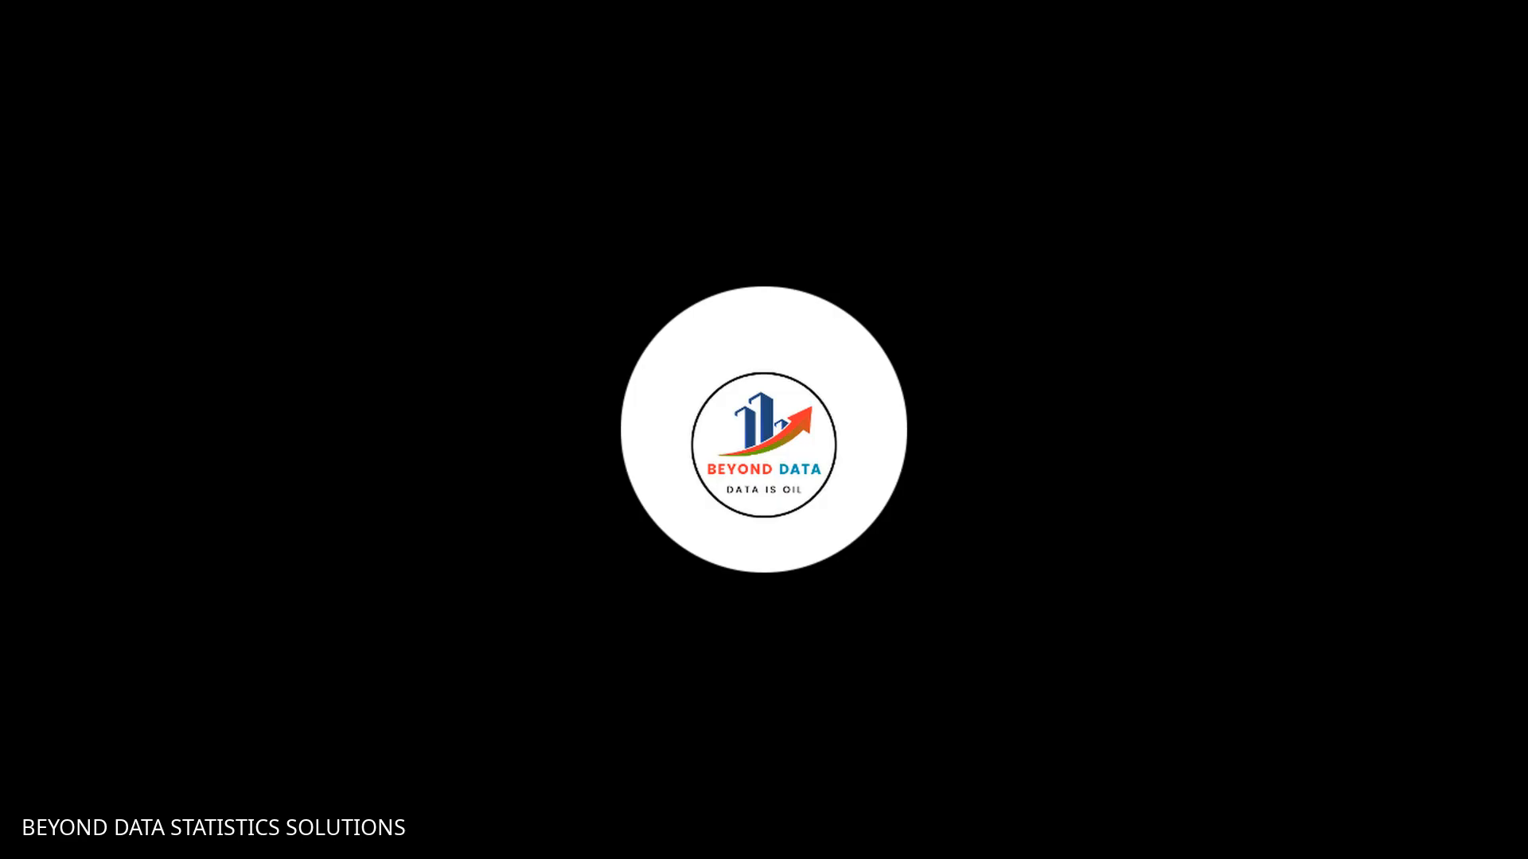